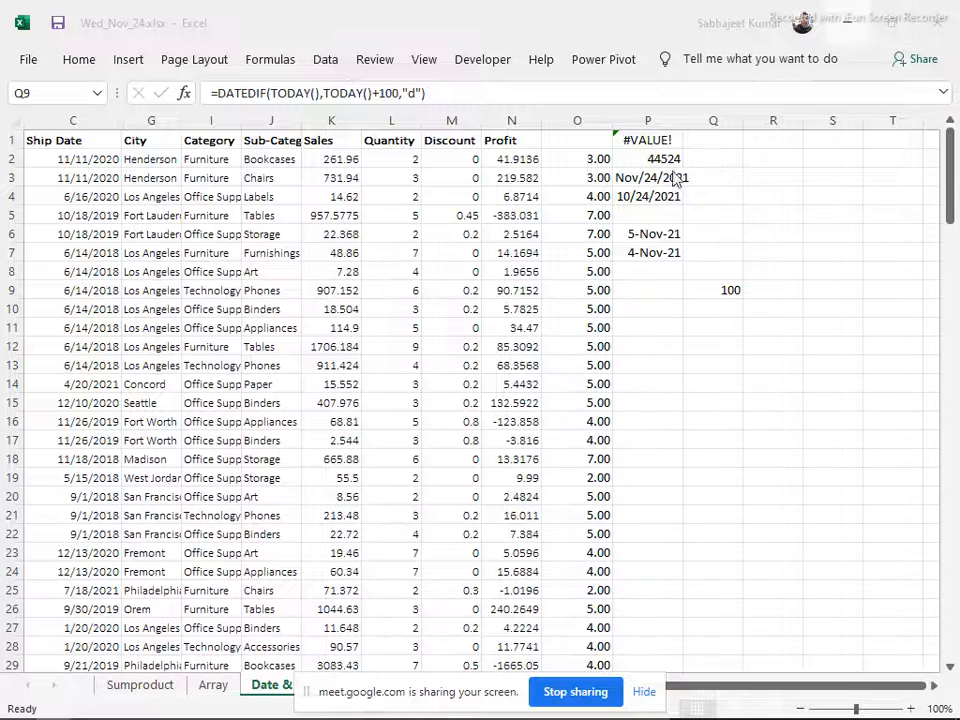
Open the Sumproduct sheet and hide the screen-sharing notice covering the lower part of the workbook
click(158, 689)
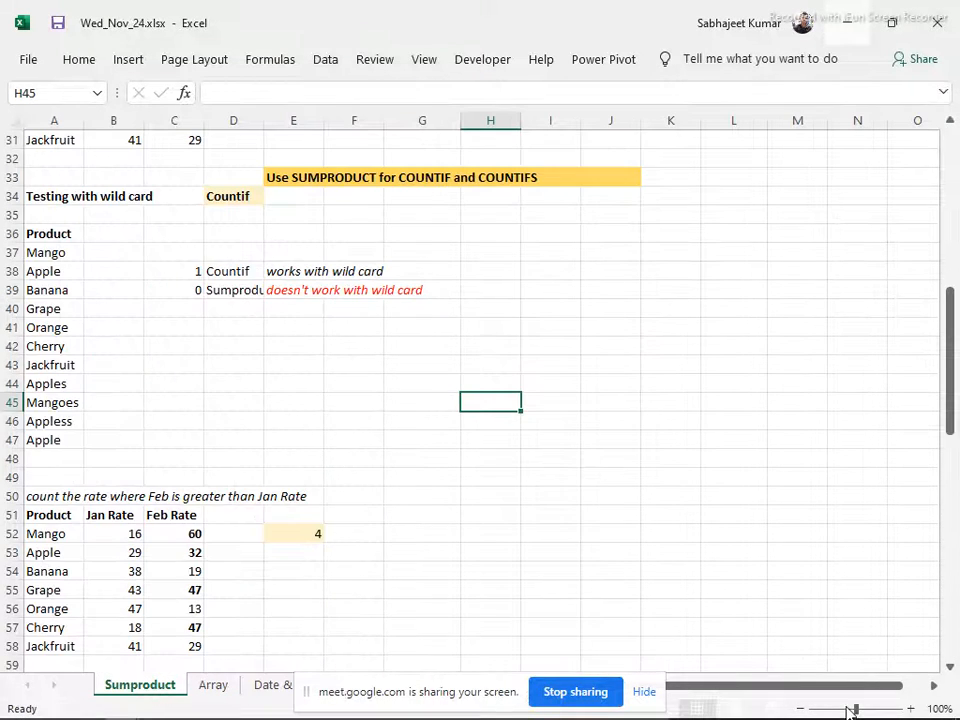
click(448, 435)
click(644, 691)
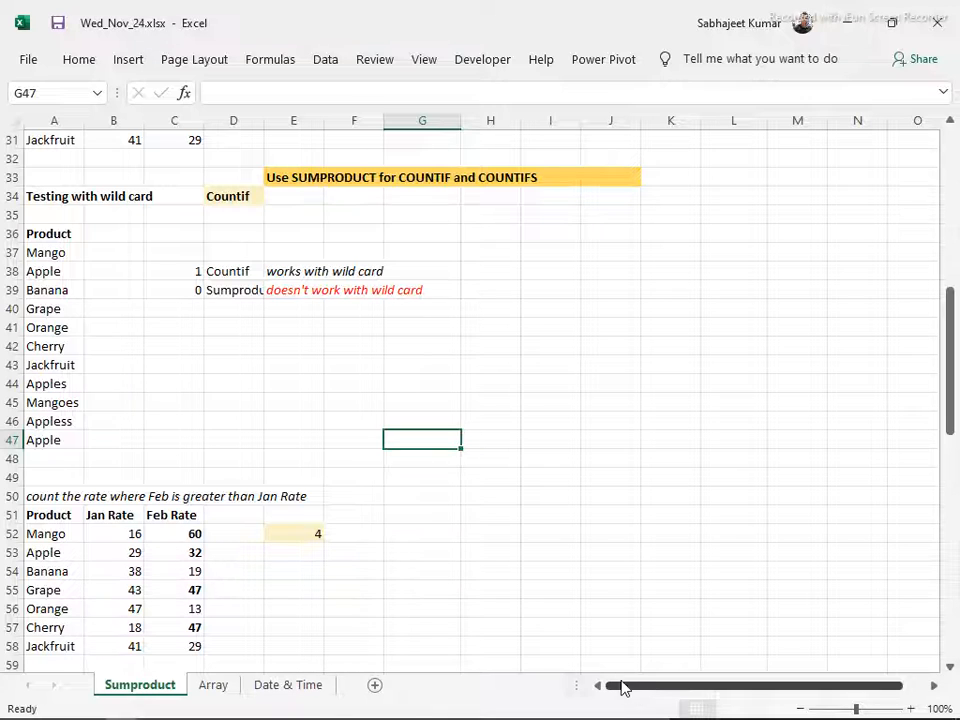
Switch to Contents.docx in Word and review the Module 4 topics, highlighting the SUMPRODUCT entries and the SMALL and LARGE function entry
key(alt+Tab)
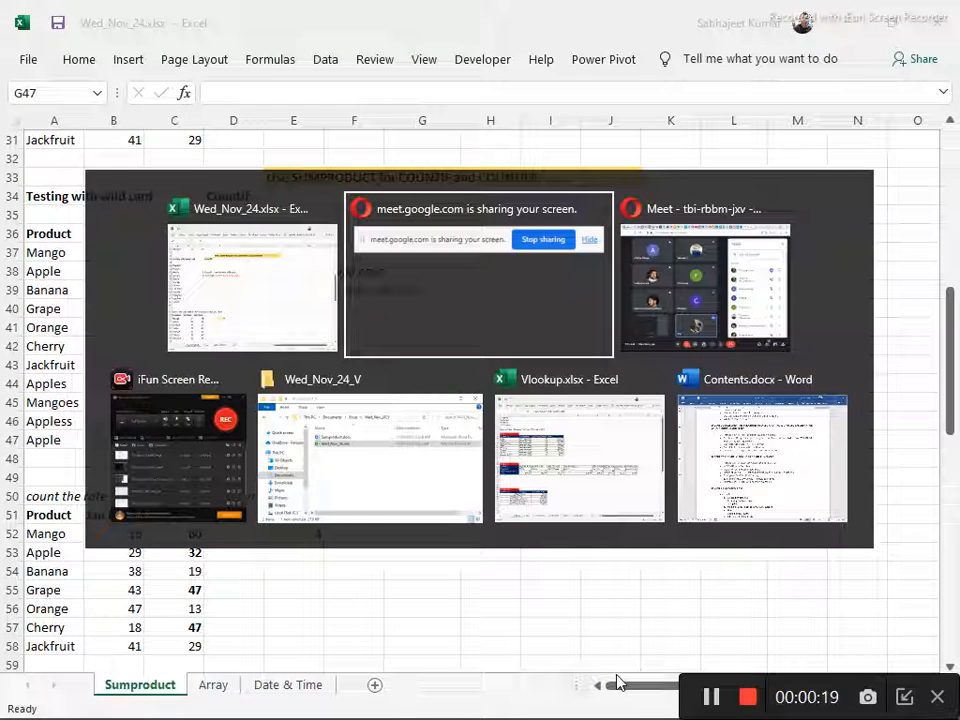
key(Tab)
key(Tab)
key(Tab)
key(Tab)
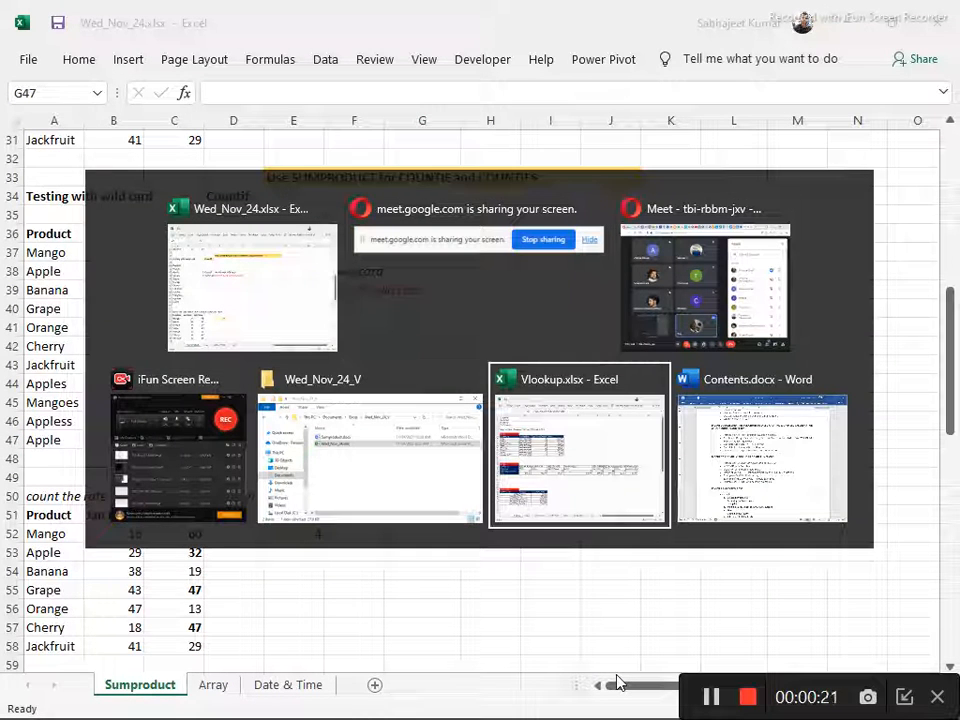
key(Tab)
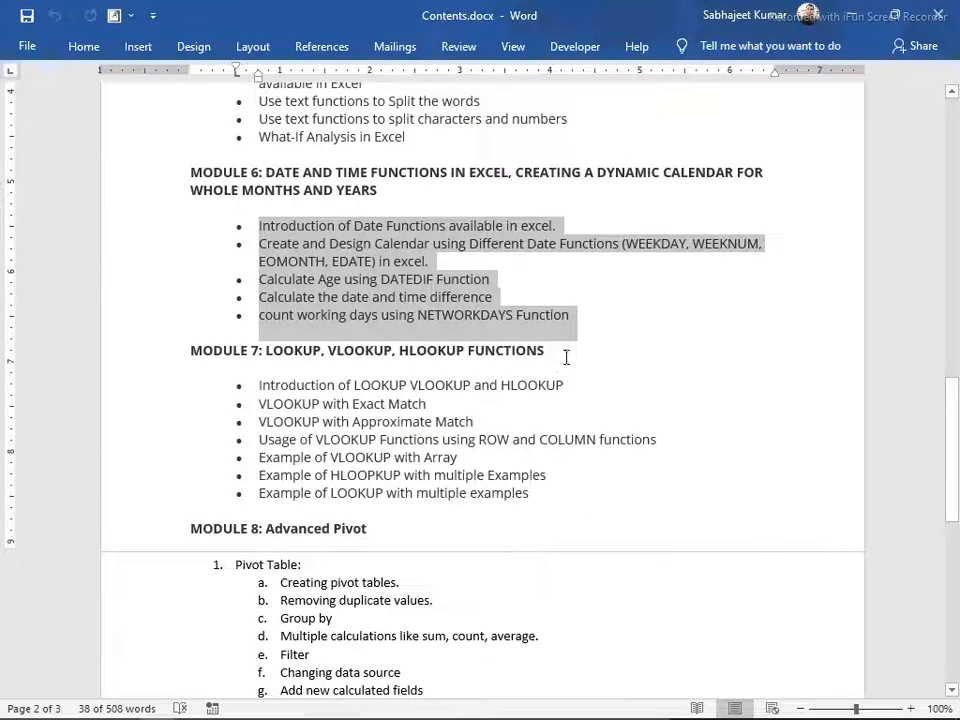
scroll(570, 338, down, 2)
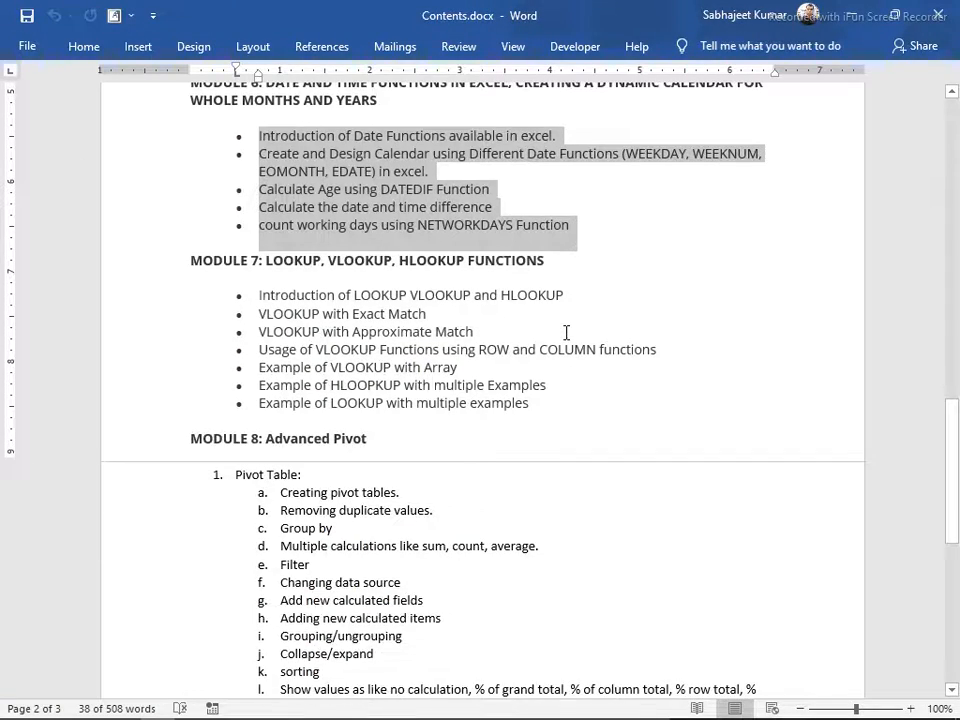
scroll(566, 334, up, 6)
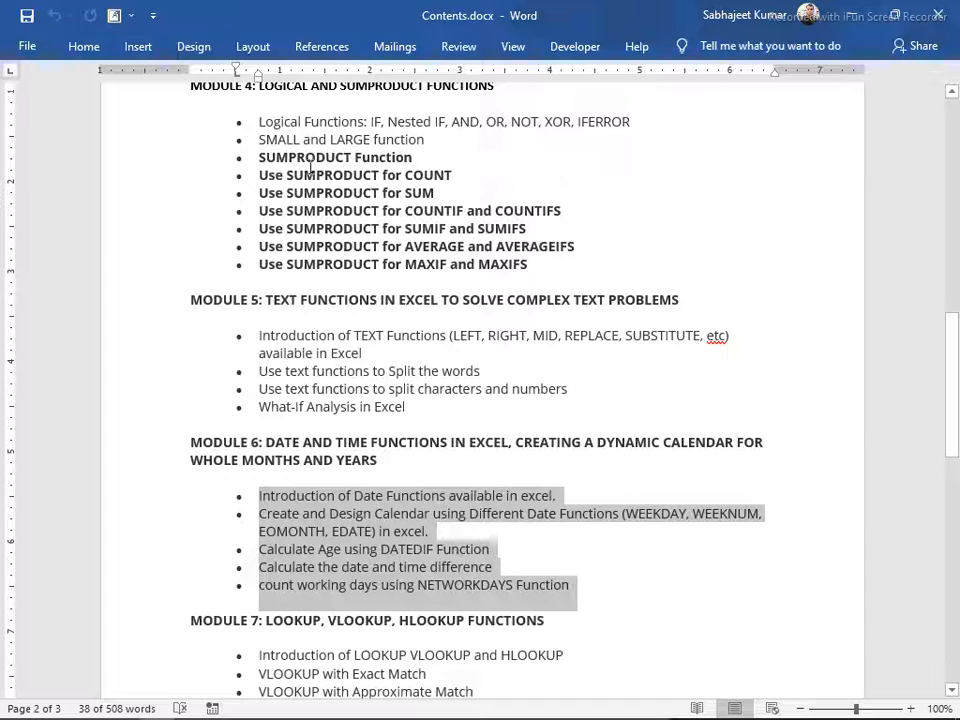
drag(253, 158, 557, 275)
scroll(557, 272, up, 5)
scroll(556, 268, down, 2)
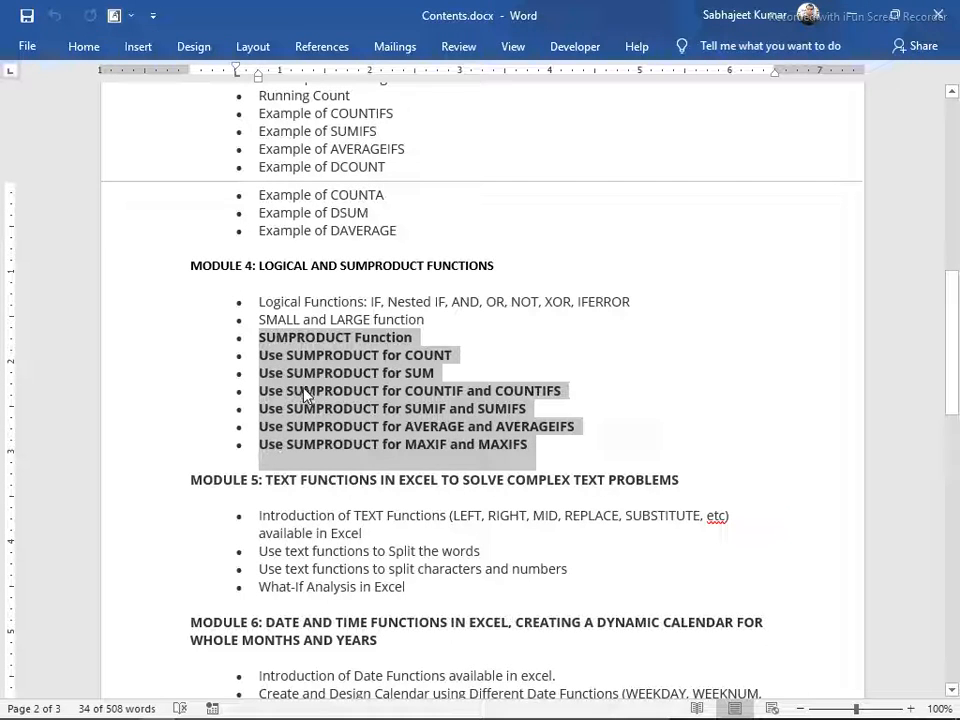
drag(259, 319, 429, 336)
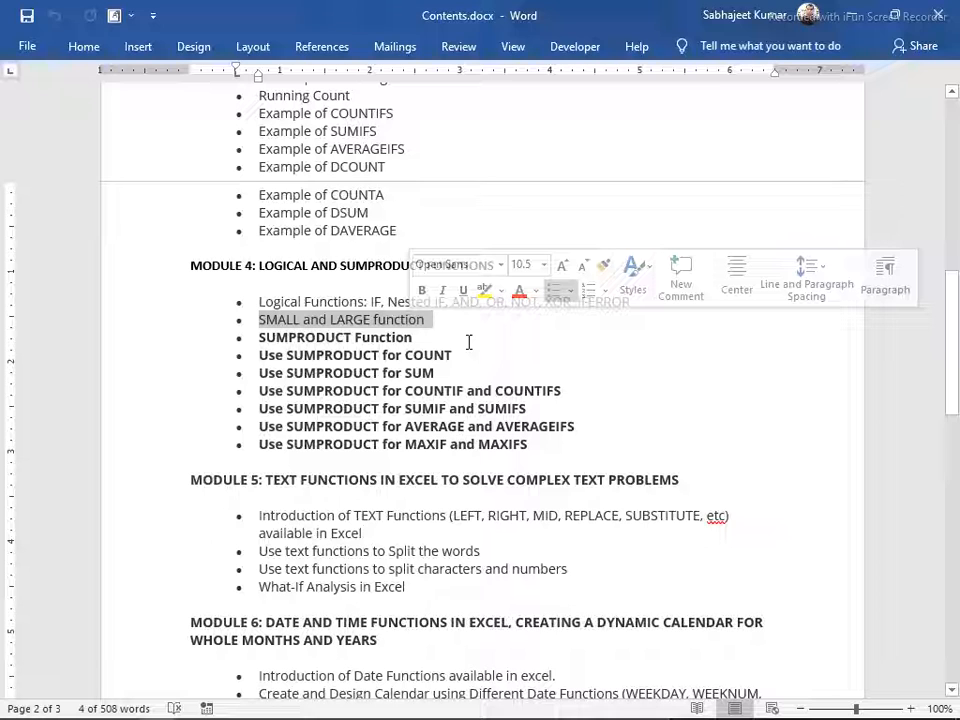
Switch back to the Wed_Nov_24.xlsx workbook in Excel and fill I37:I56 with the number series 1 to 20
key(alt+Tab)
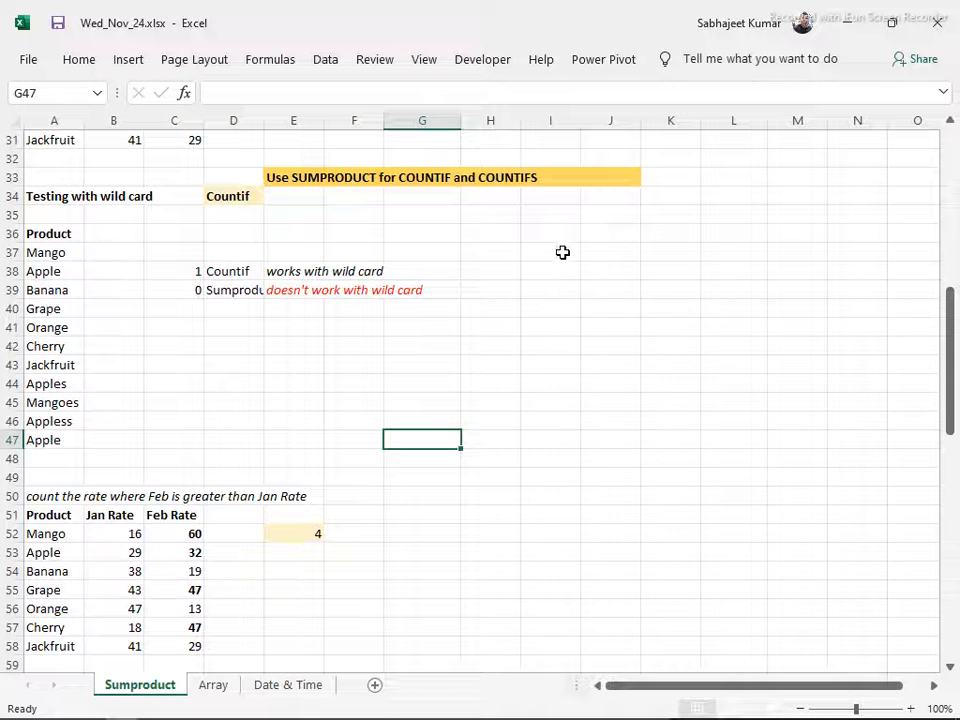
click(563, 252)
text(1)
key(Return)
text(2)
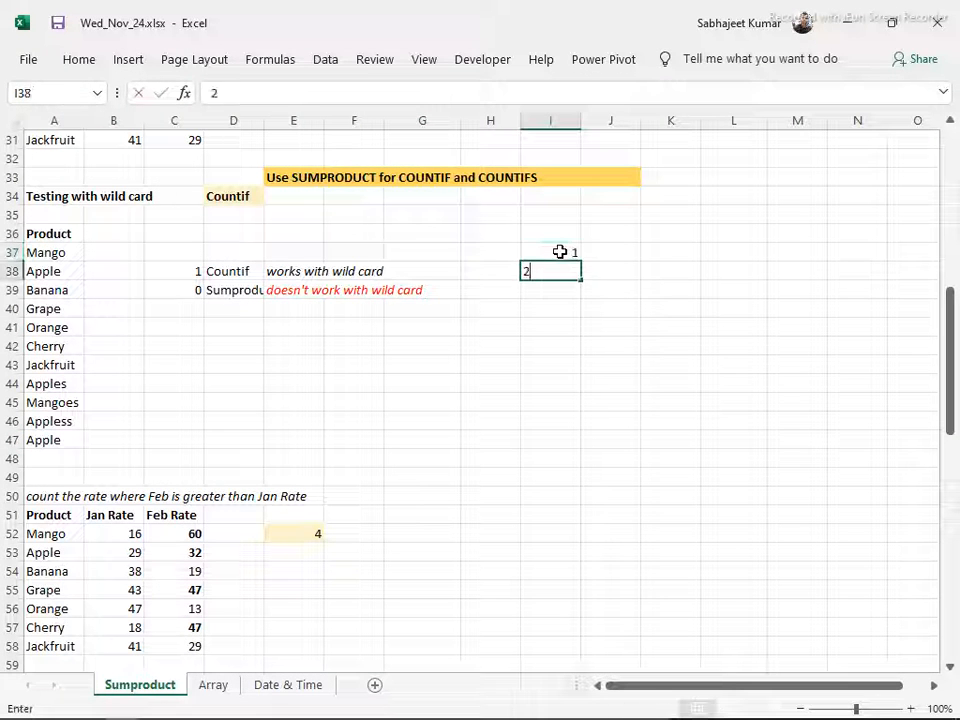
key(Return)
key(Up)
key(Up)
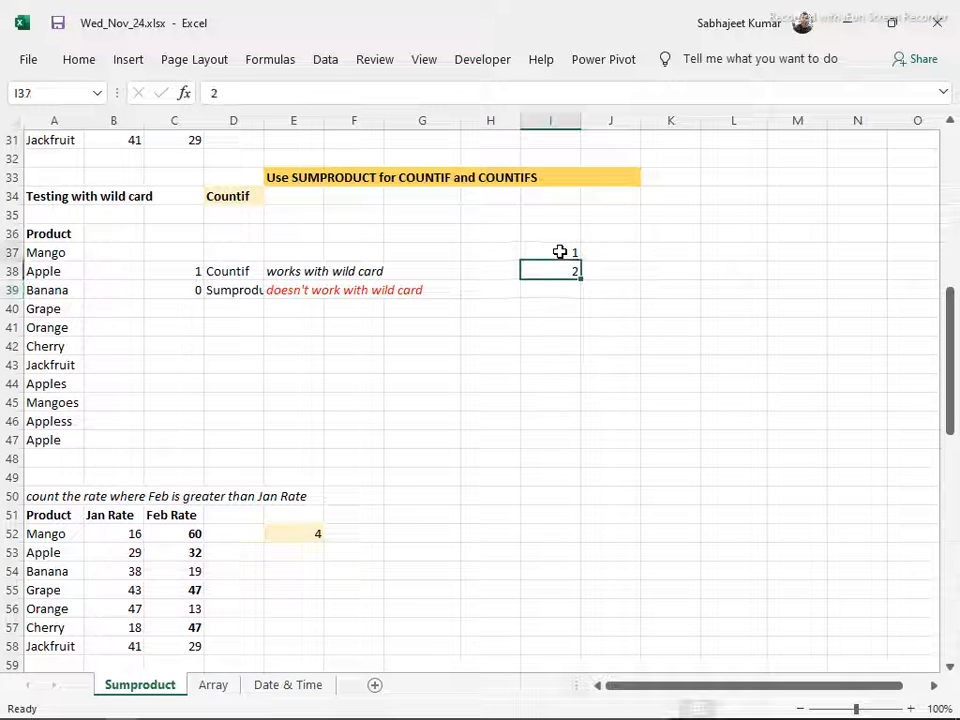
key(shift+Down)
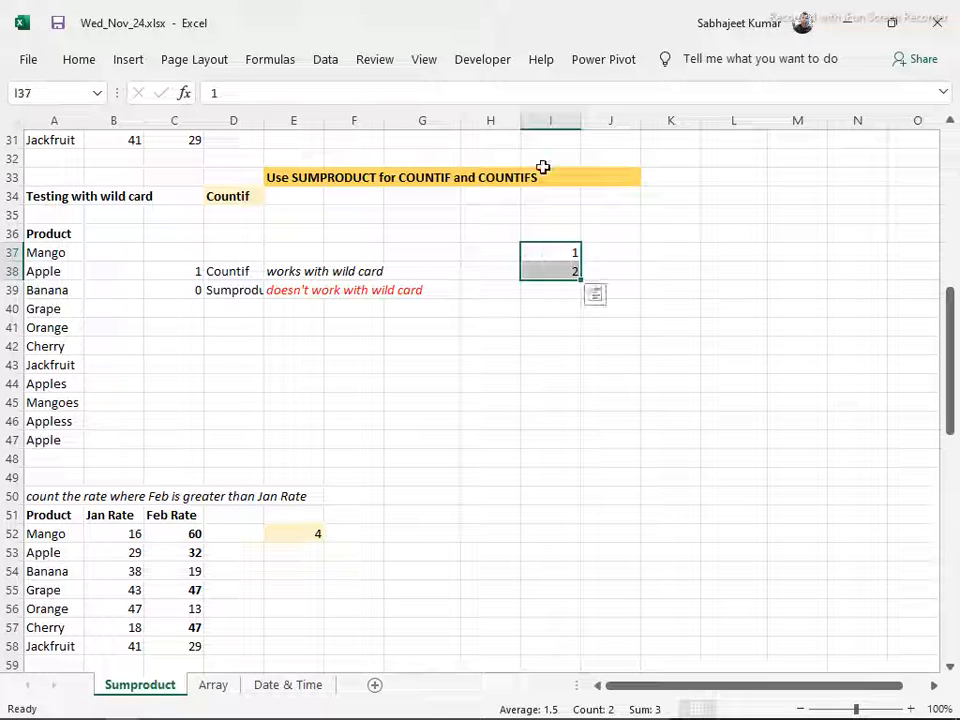
drag(580, 279, 581, 612)
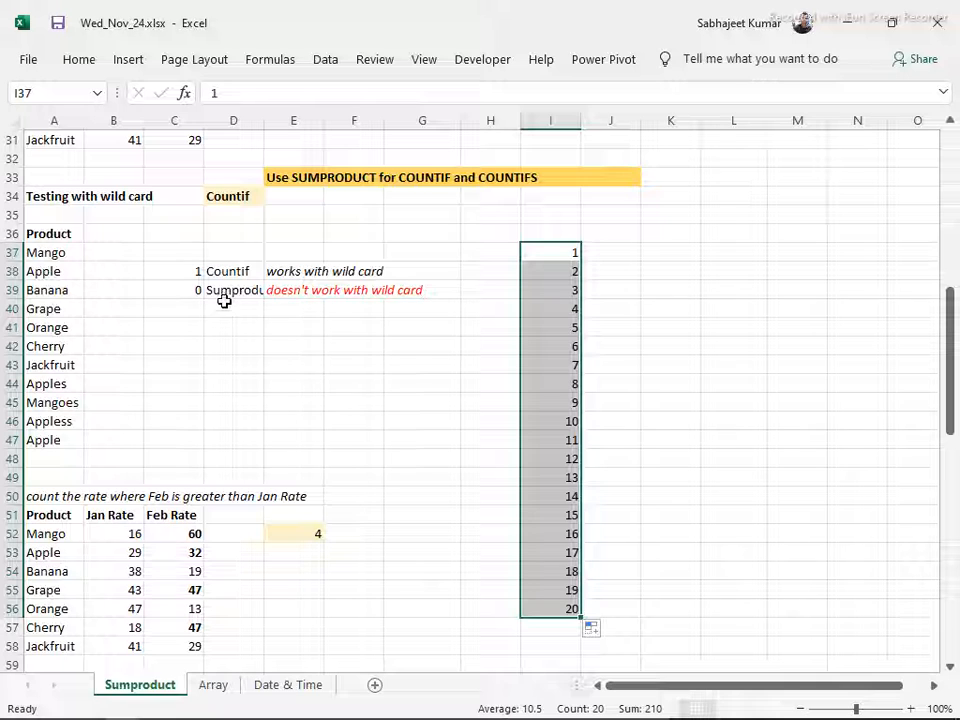
Enter =LARGE(B52:B58,I37:I56) in cell E41 and fill it down to E48
click(296, 338)
text(=lear)
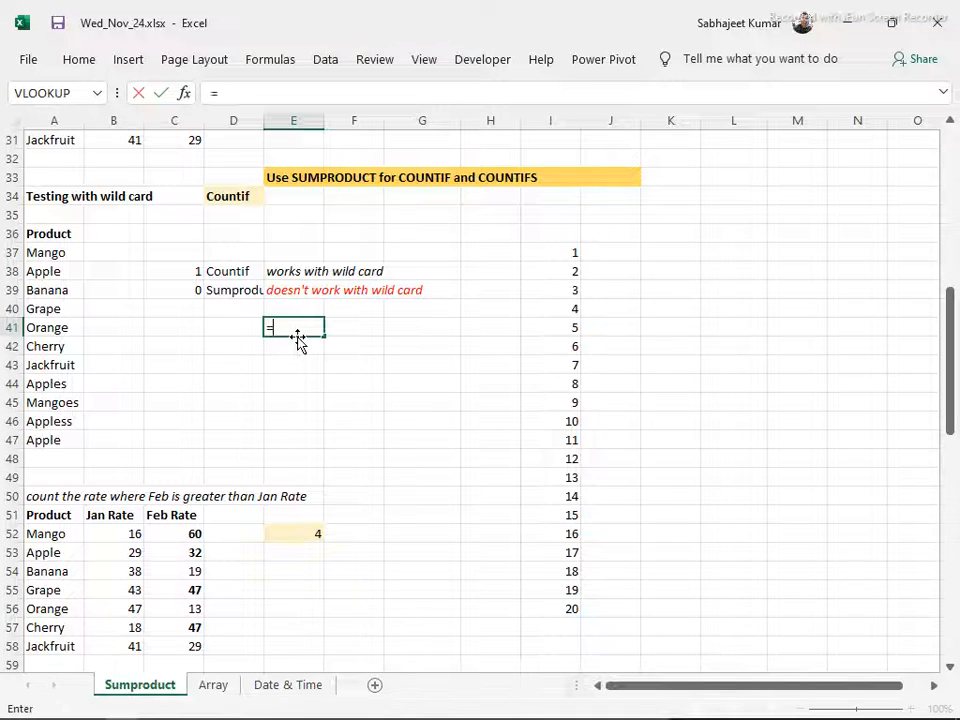
key(BackSpace)
key(BackSpace)
key(BackSpace)
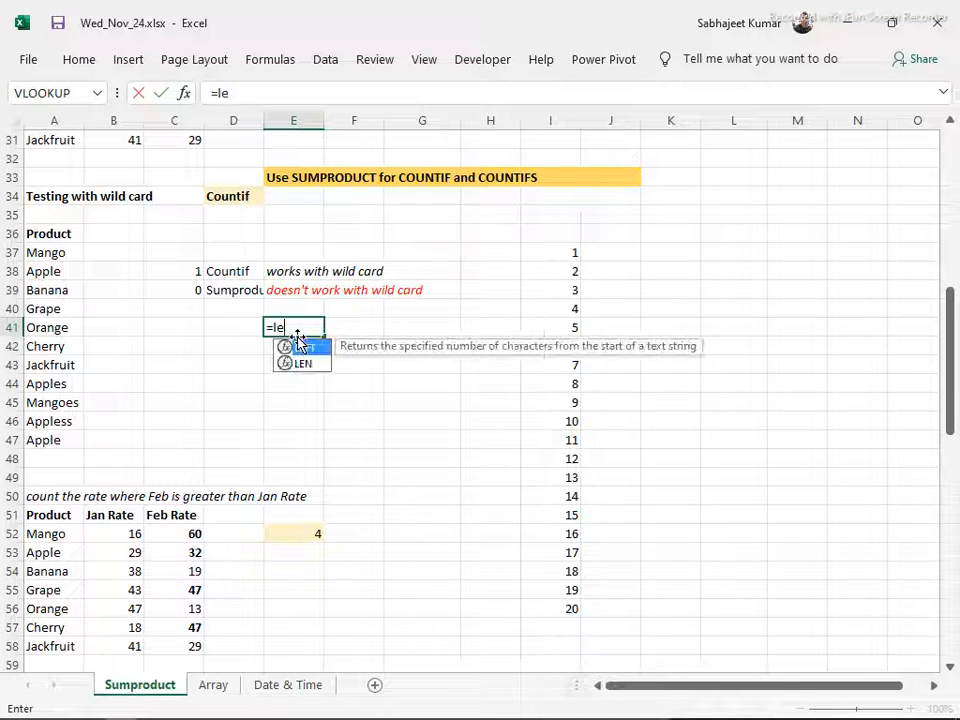
text(ar)
key(Tab)
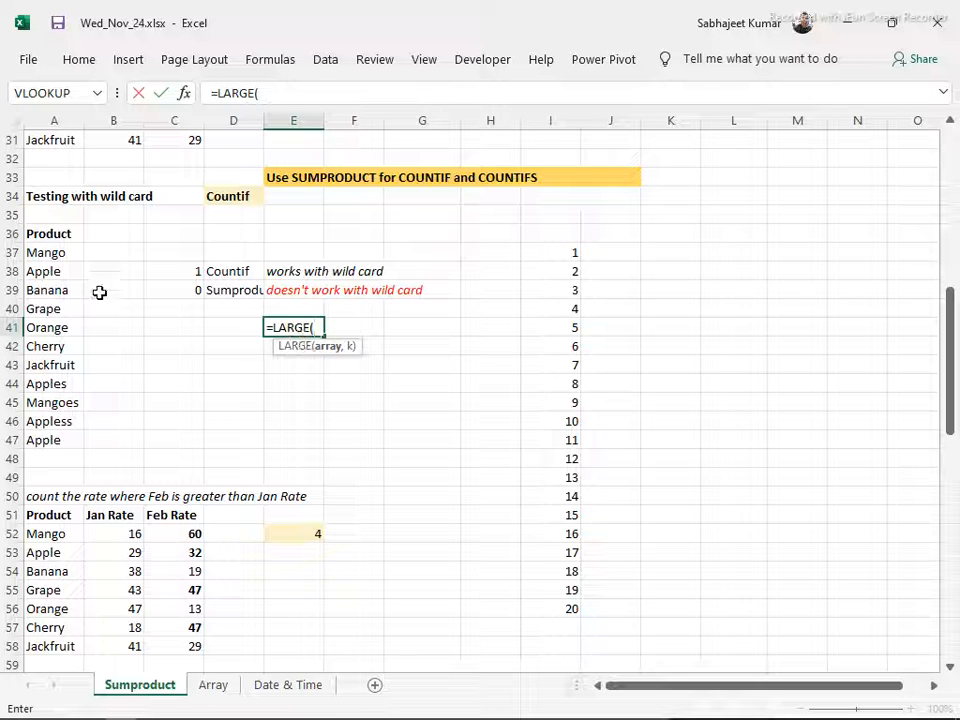
scroll(111, 492, down, 2)
drag(111, 424, 108, 533)
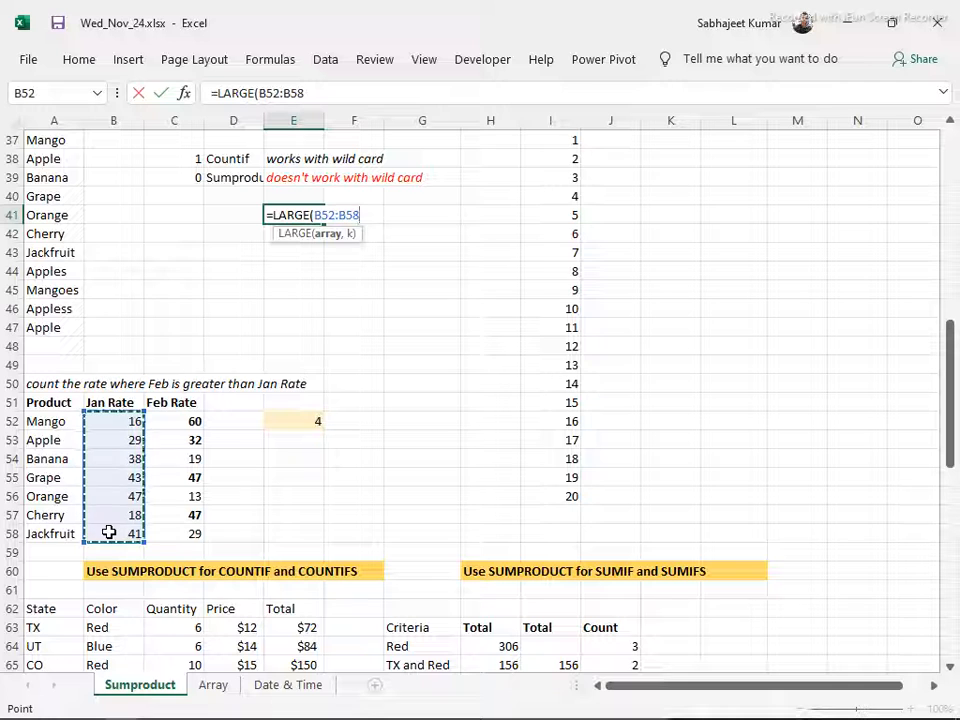
text(,)
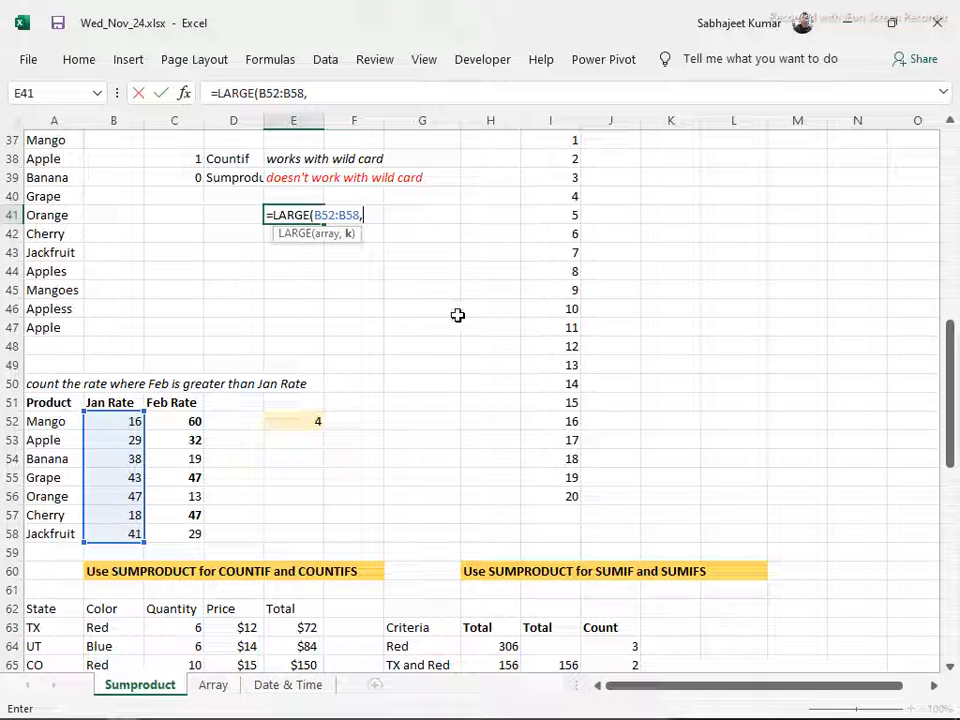
drag(561, 144, 561, 497)
key(Return)
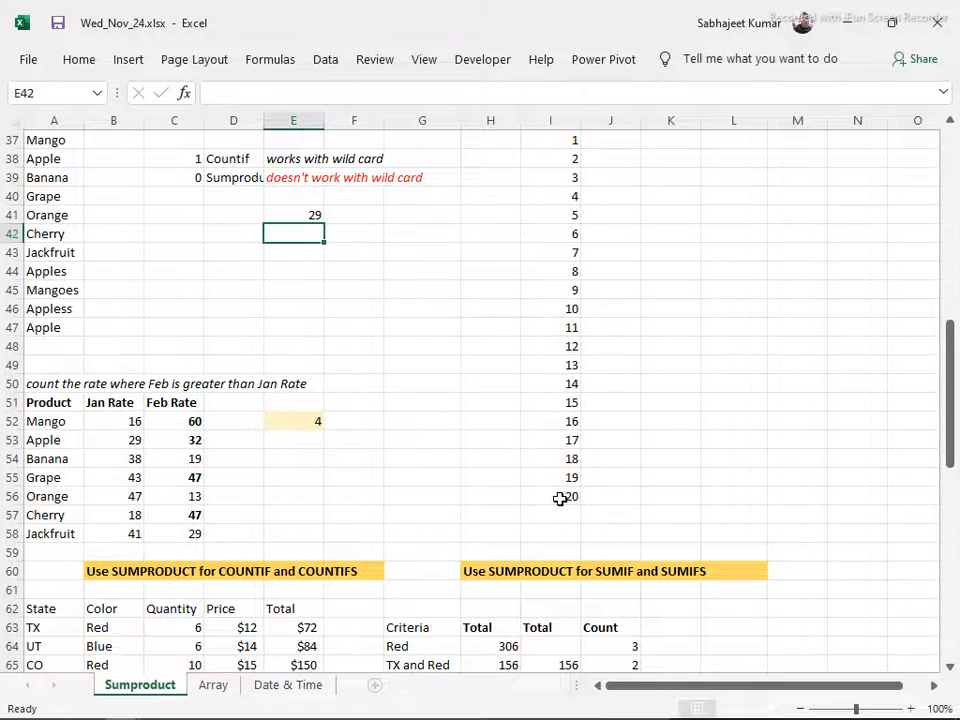
key(Up)
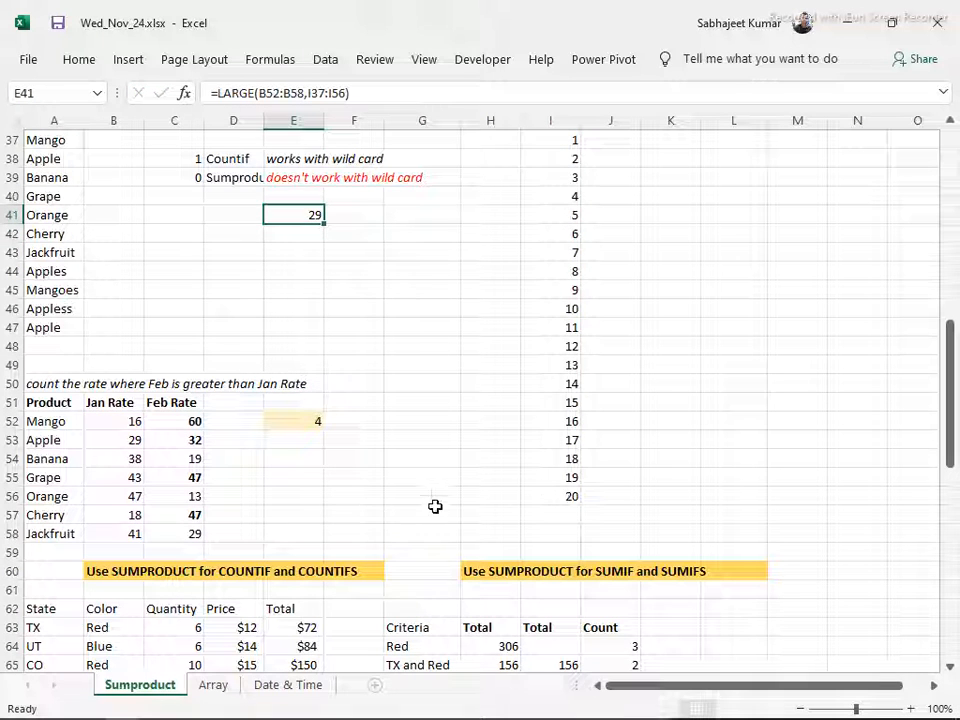
drag(322, 224, 322, 357)
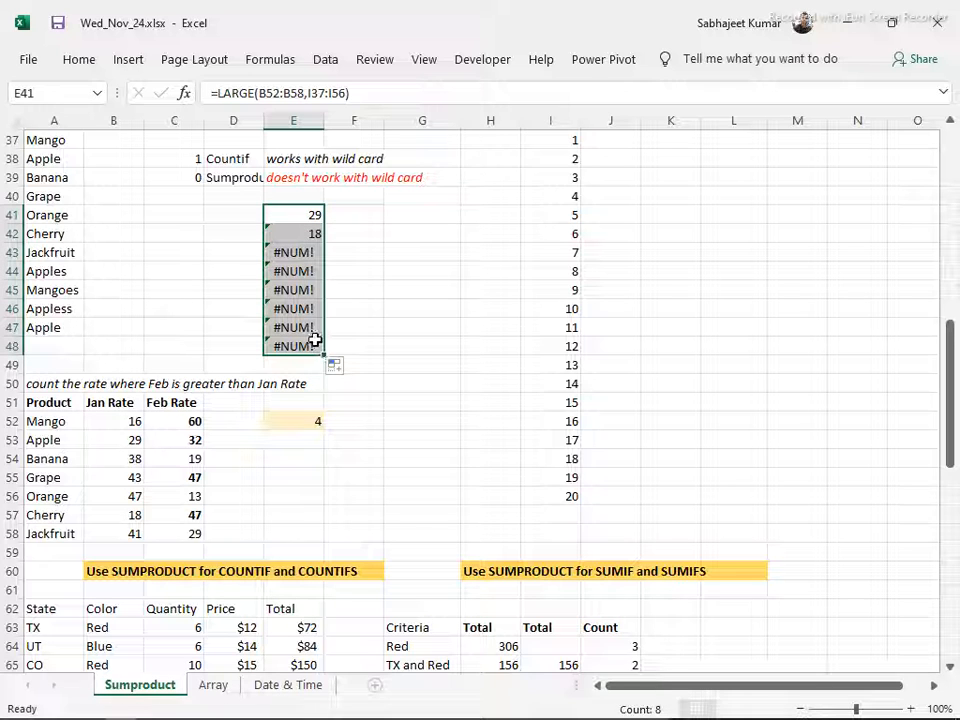
Make the Jan Rate range in the E41 formula absolute as $B$52:$B$58
click(299, 224)
drag(259, 93, 374, 93)
key(F4)
click(338, 94)
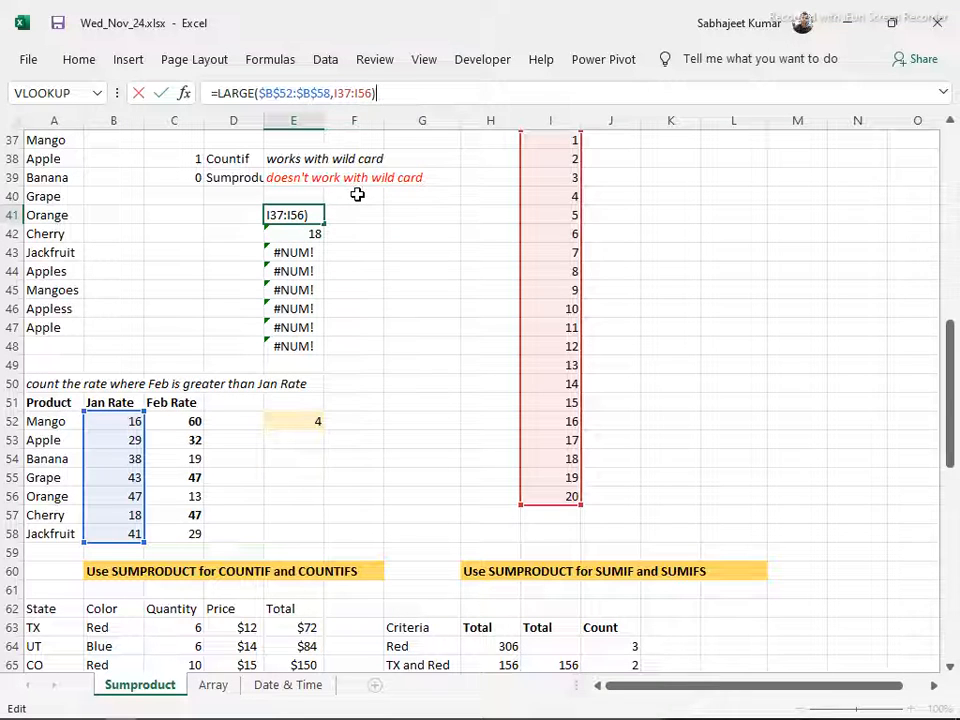
key(Return)
key(Up)
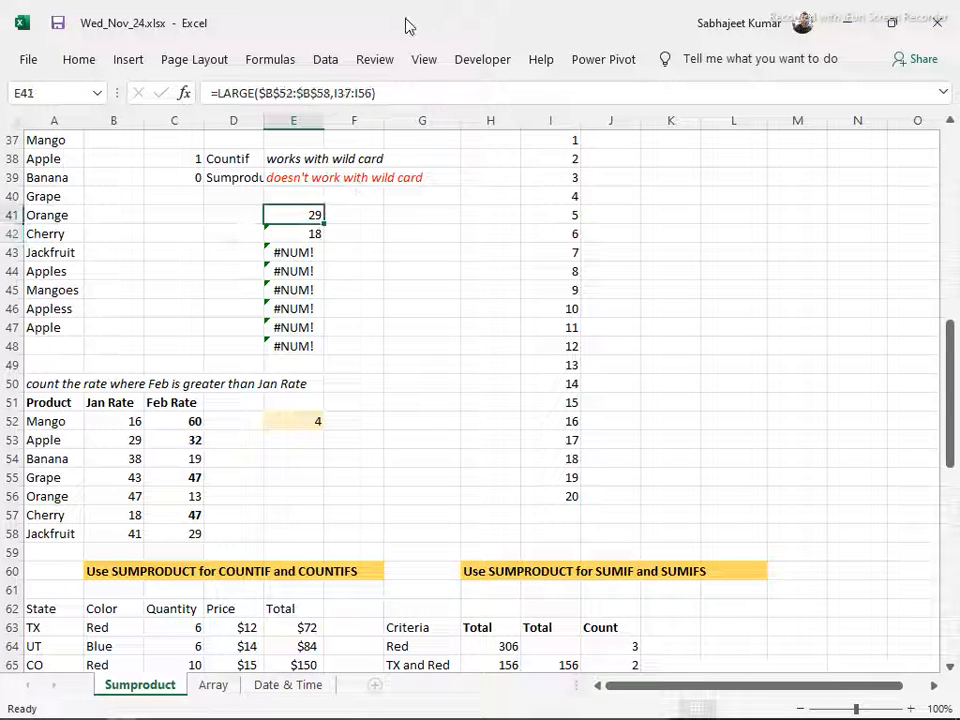
Make the k range in the E41 LARGE formula absolute as $I$37:$I$56
drag(334, 92, 375, 92)
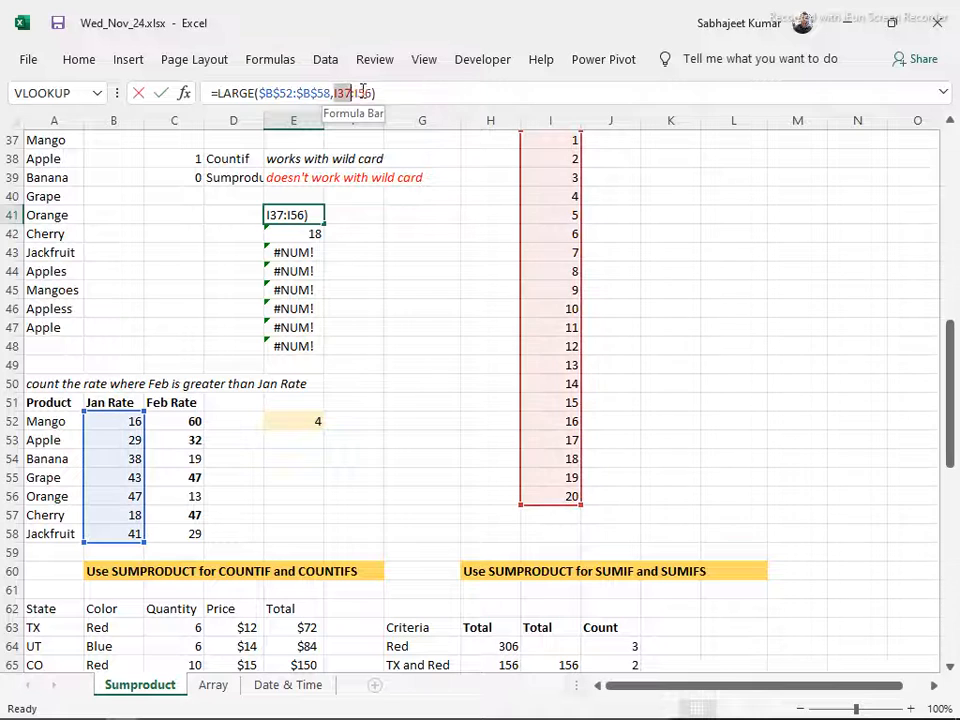
key(F5)
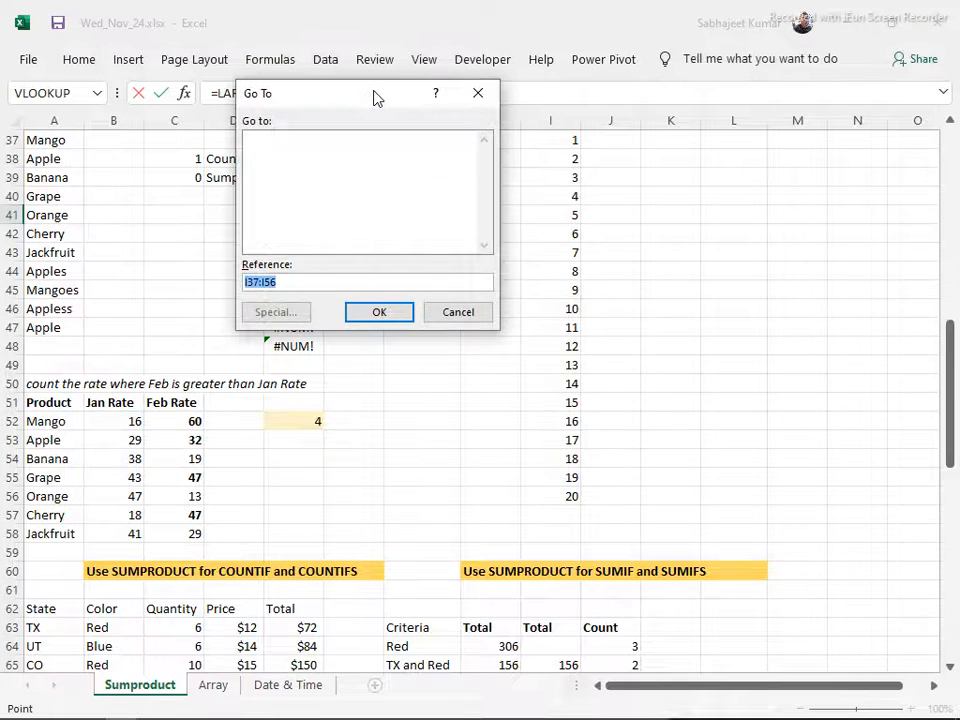
key(Escape)
key(F4)
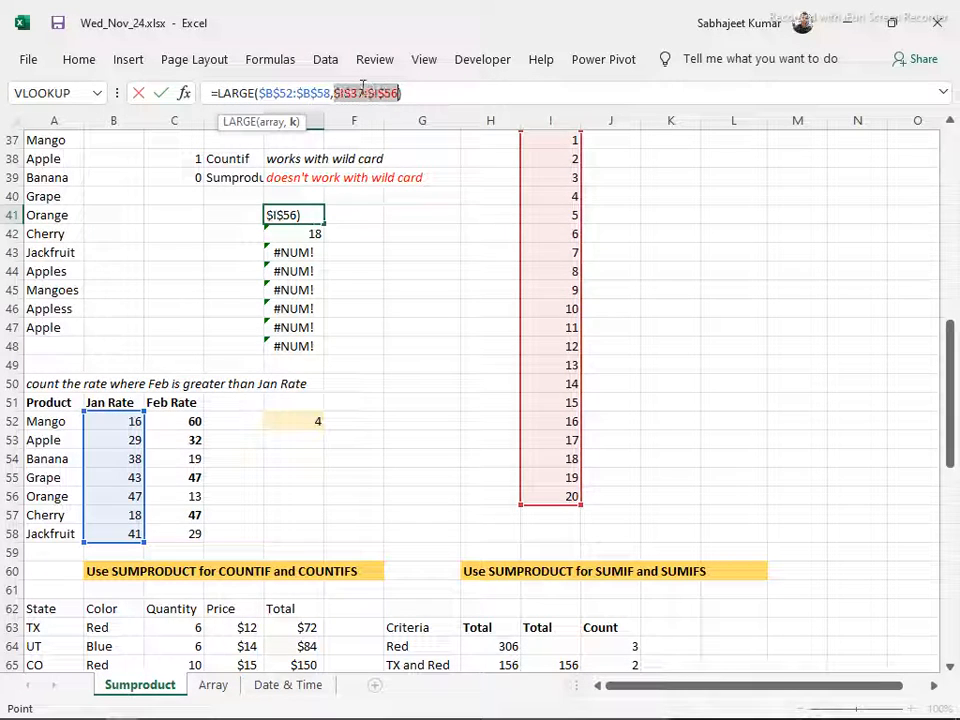
key(Return)
key(Up)
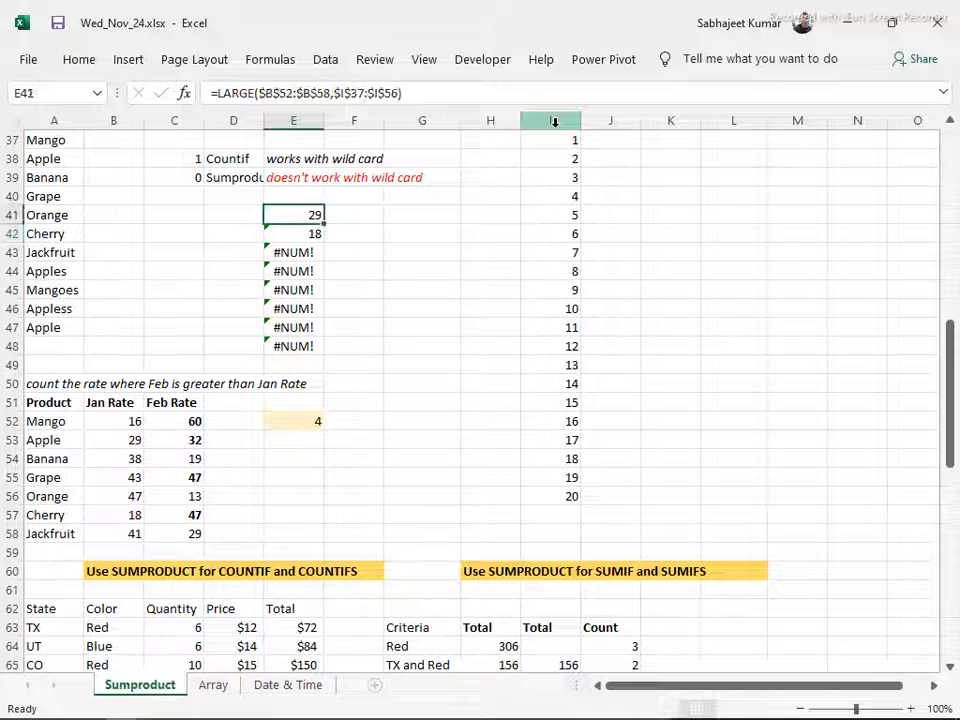
Convert the E41 LARGE formula to an array formula and enter it as one array across E41:E48
key(F2)
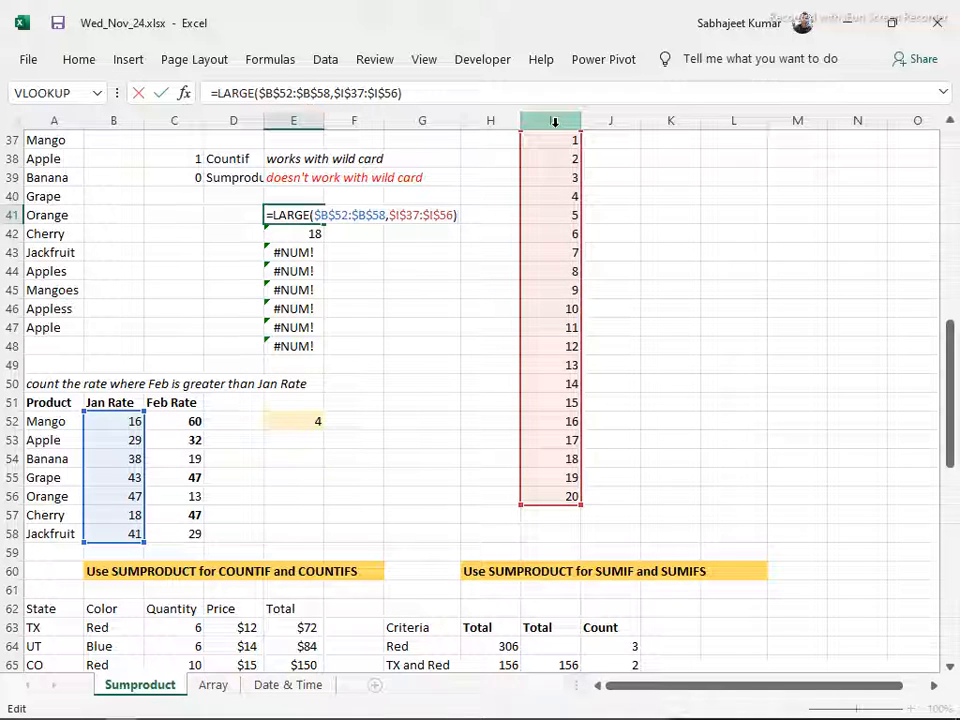
key(ctrl+shift+Return)
key(ctrl+shift+Down)
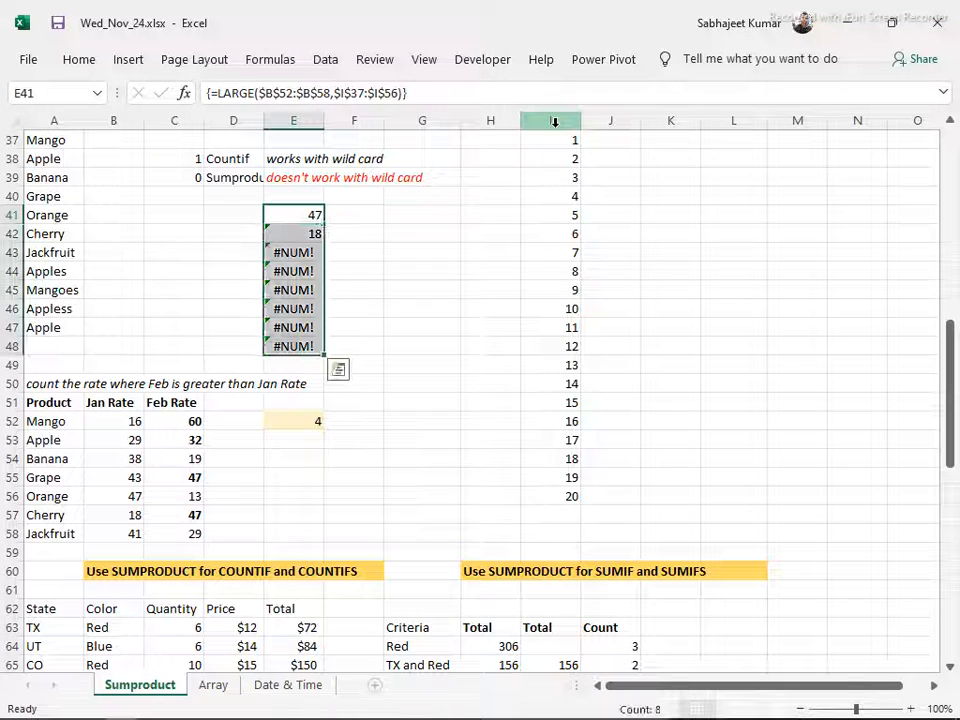
key(ctrl+d)
key(F2)
key(ctrl+shift+Return)
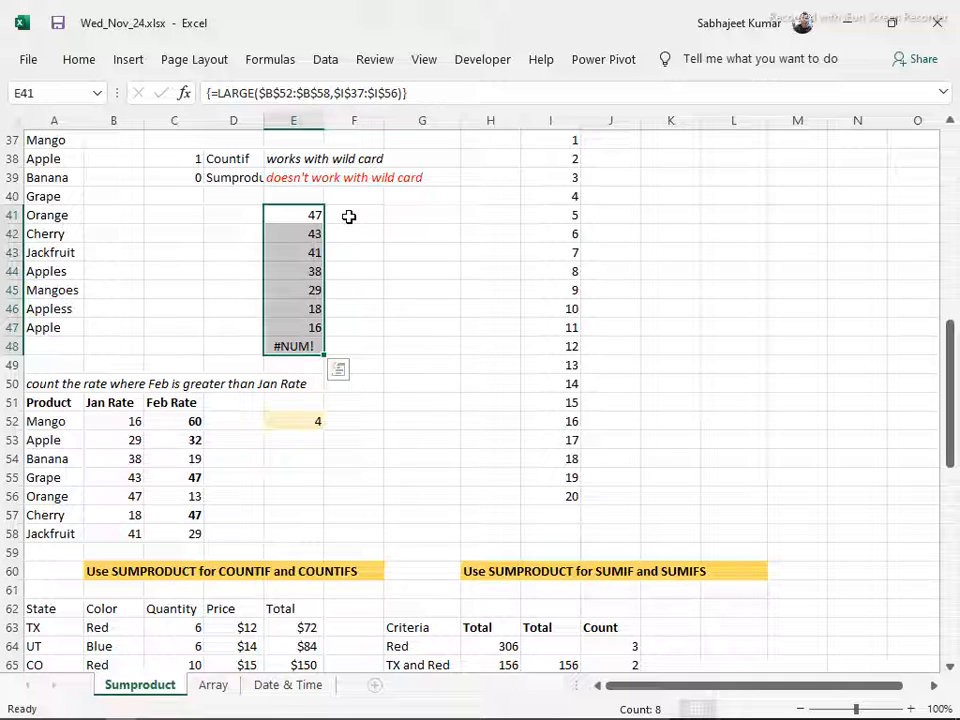
Enter the array formula =LARGE(I37:I56,{1,2,3,4,5,6}) in cell F41
click(350, 216)
text(=lar)
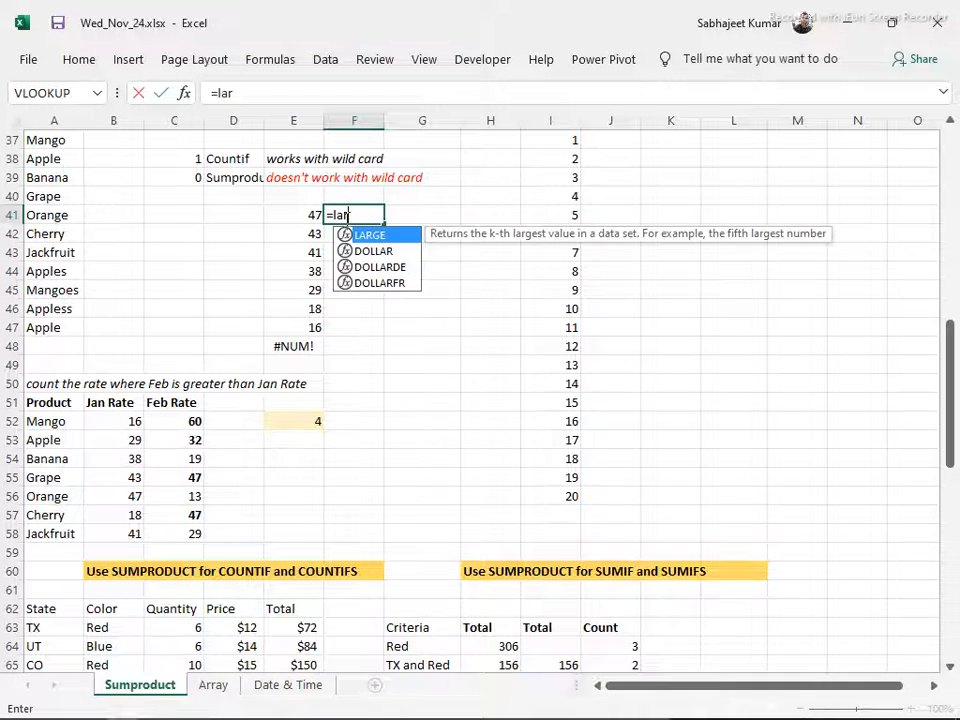
key(Tab)
drag(553, 138, 547, 490)
text(,{)
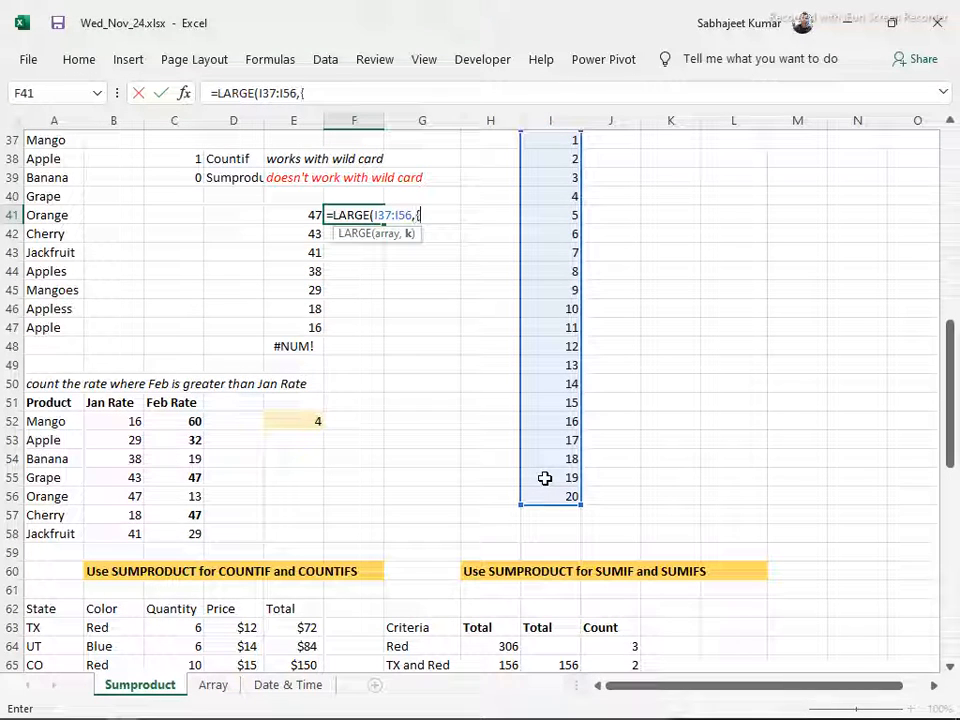
text(1,2,3,4,5,6)
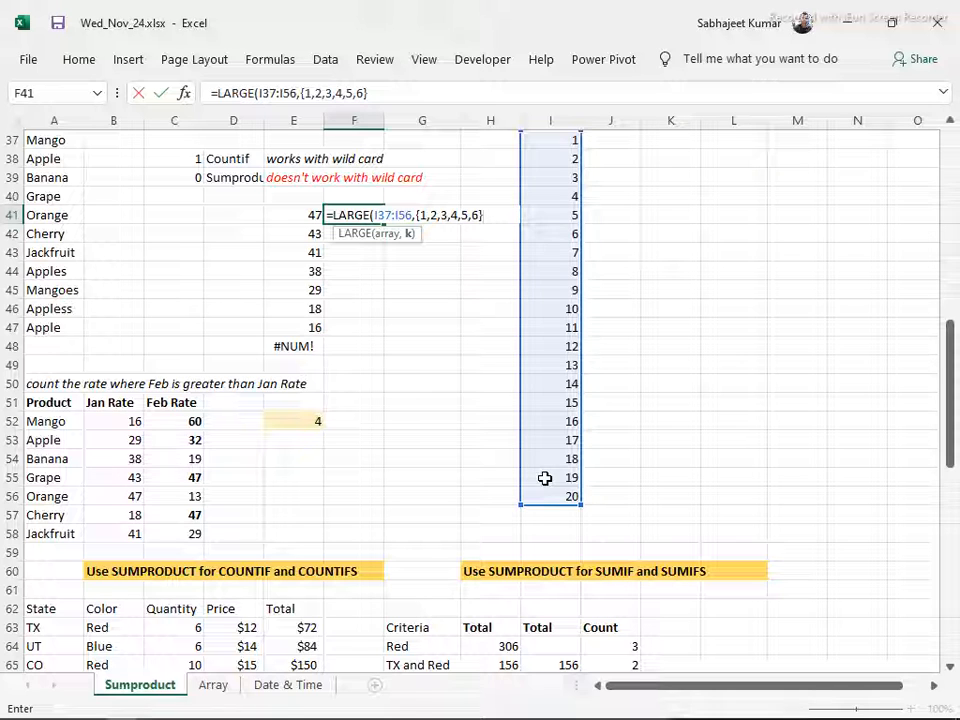
key(ctrl+shift+Return)
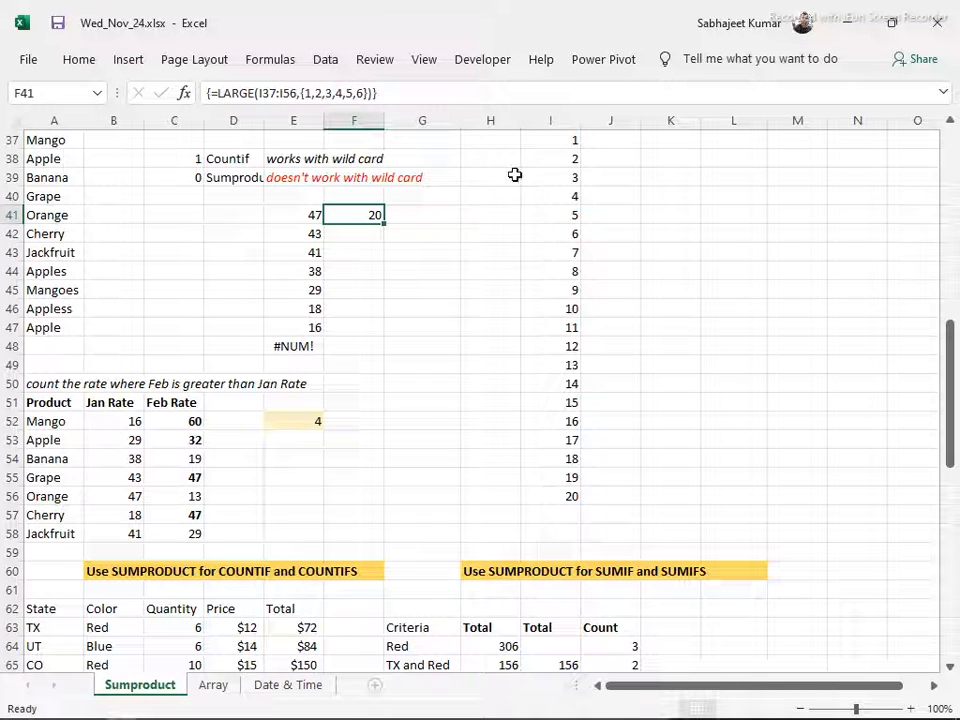
Fill the F41 LARGE formula down to F48 and re-enter it as an array formula across F41:F48
drag(383, 221, 367, 346)
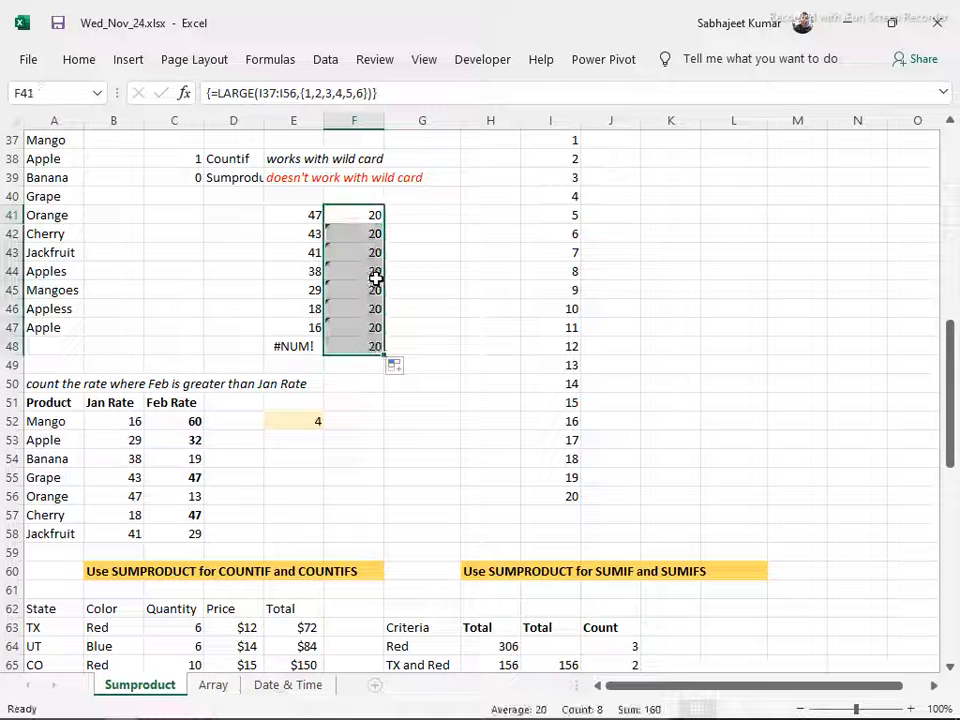
key(F2)
key(ctrl+shift+Return)
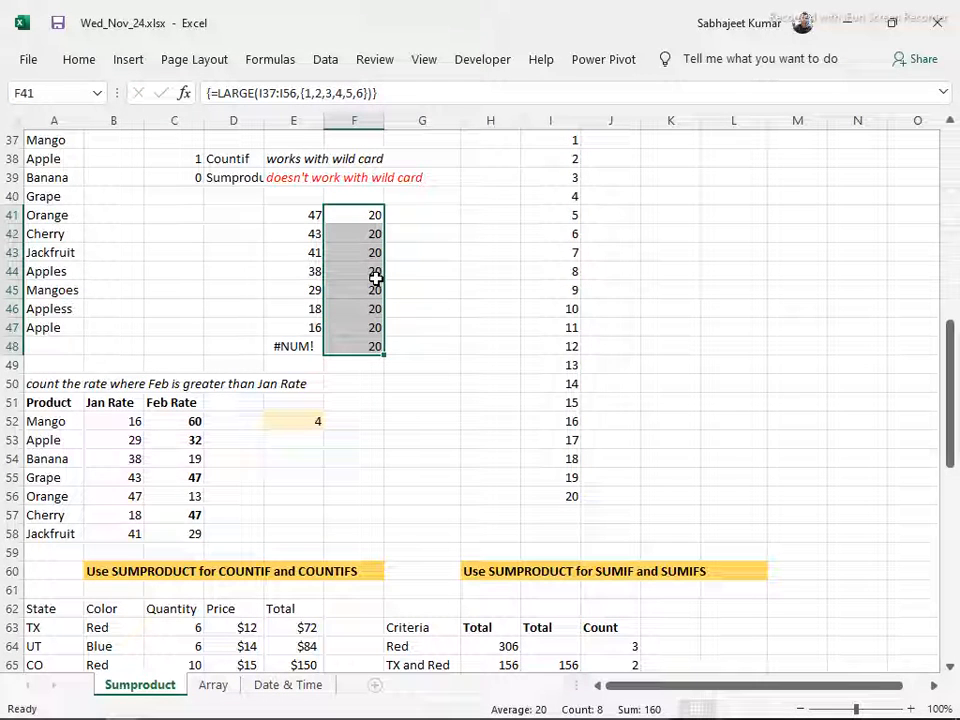
key(F2)
key(ctrl+shift+Return)
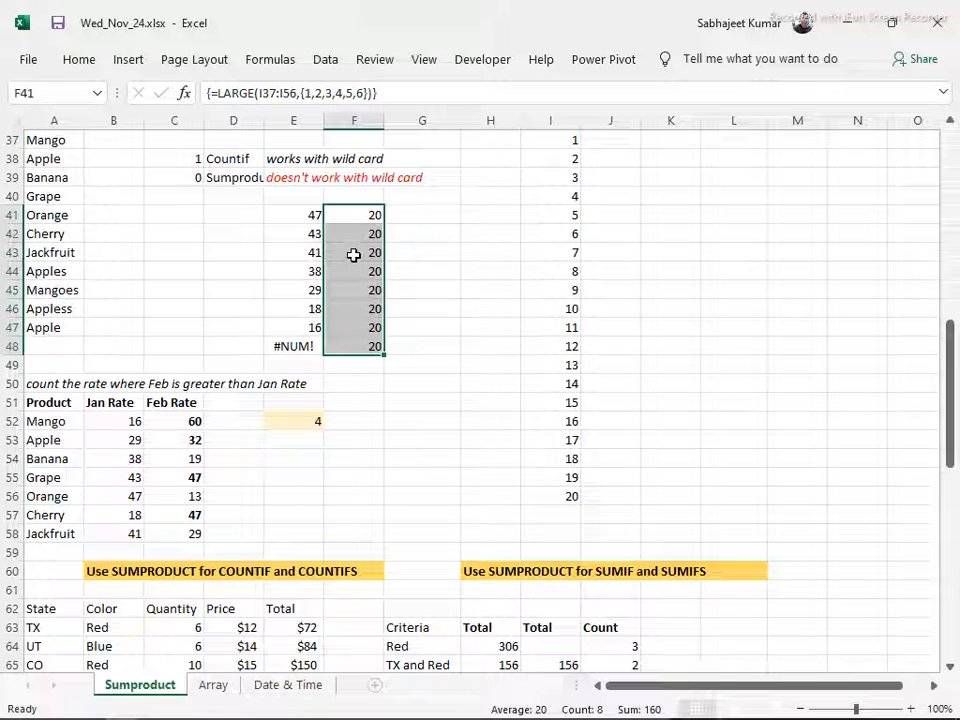
Examine the LARGE array formula in F41, checking its I37:I56 source range against the cells F41:F48
click(354, 252)
drag(347, 204, 343, 396)
click(358, 221)
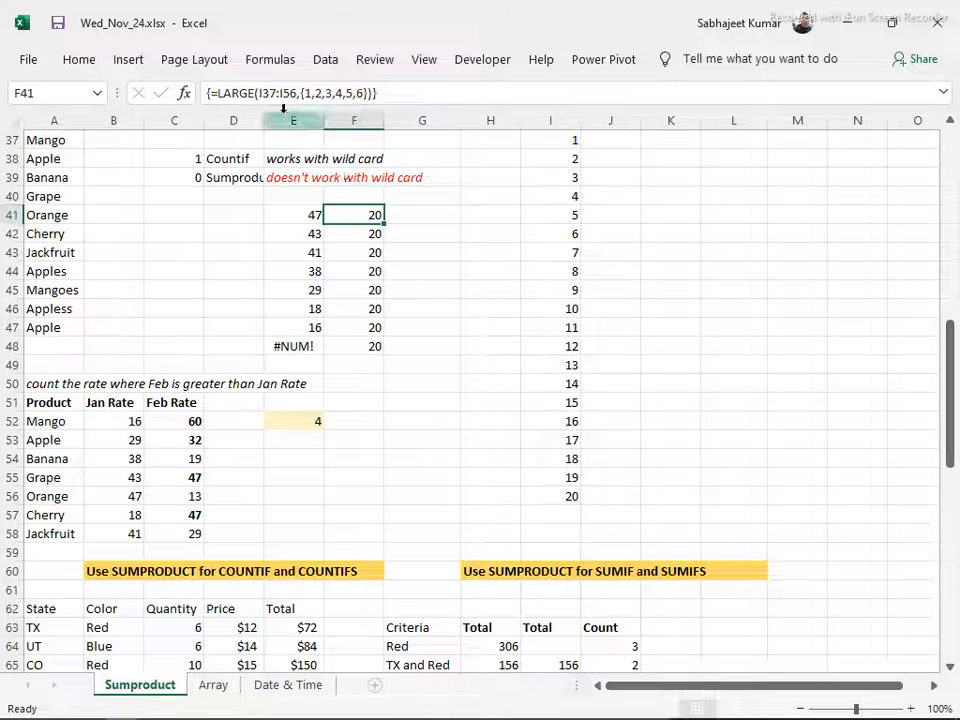
drag(258, 92, 300, 96)
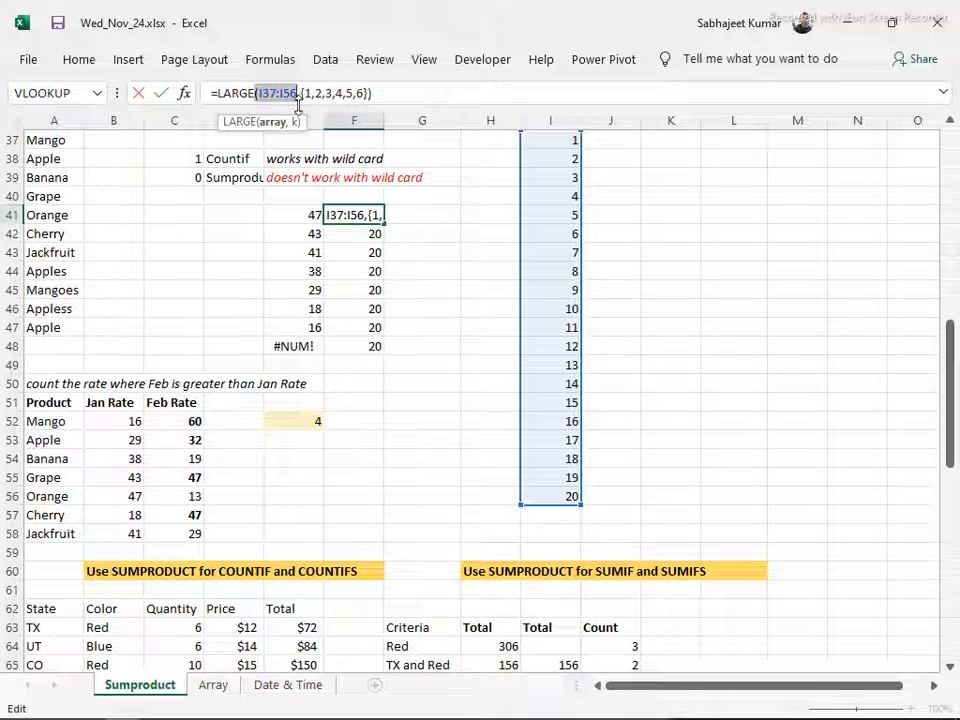
key(Escape)
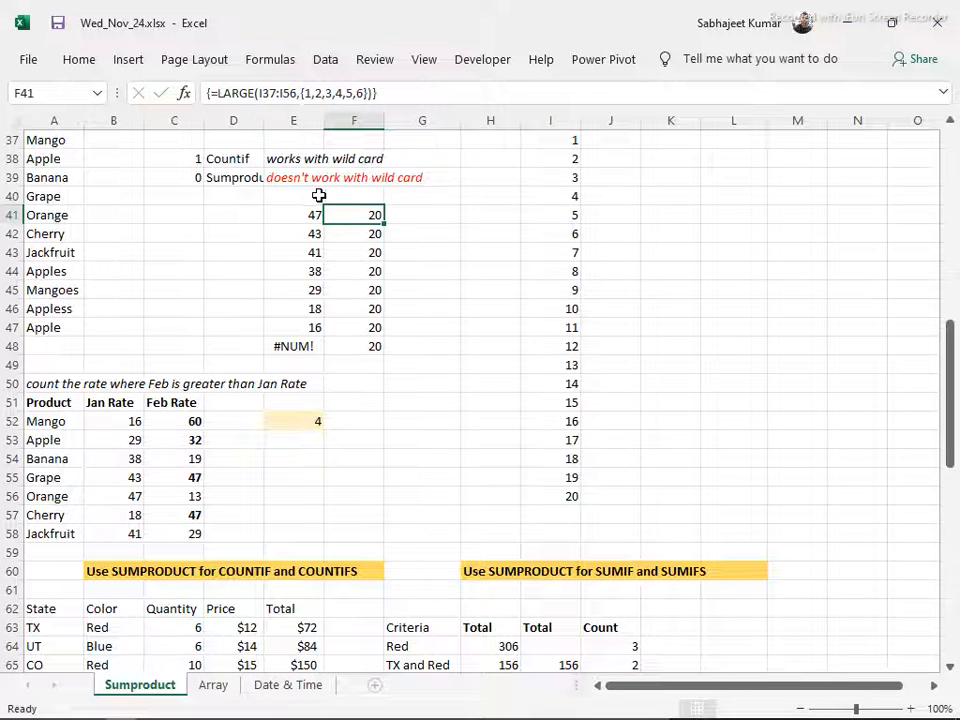
key(F2)
key(Escape)
drag(369, 212, 380, 330)
key(Return)
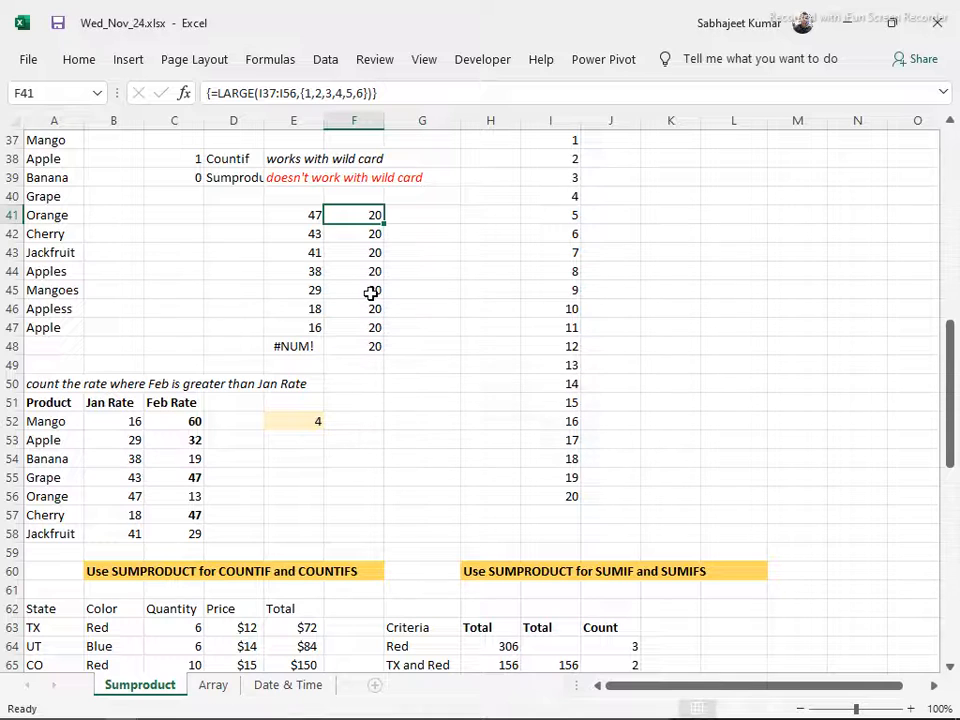
Clear the LARGE demo data from F41:F48, I37:I56 and E40:E48
key(ctrl+shift+Down)
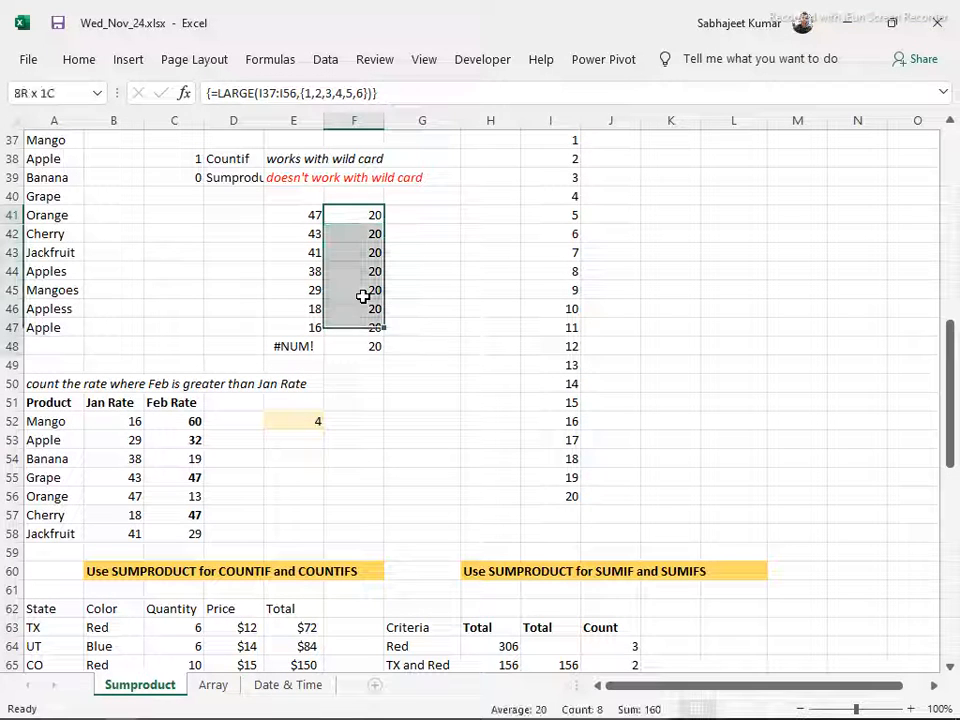
key(Delete)
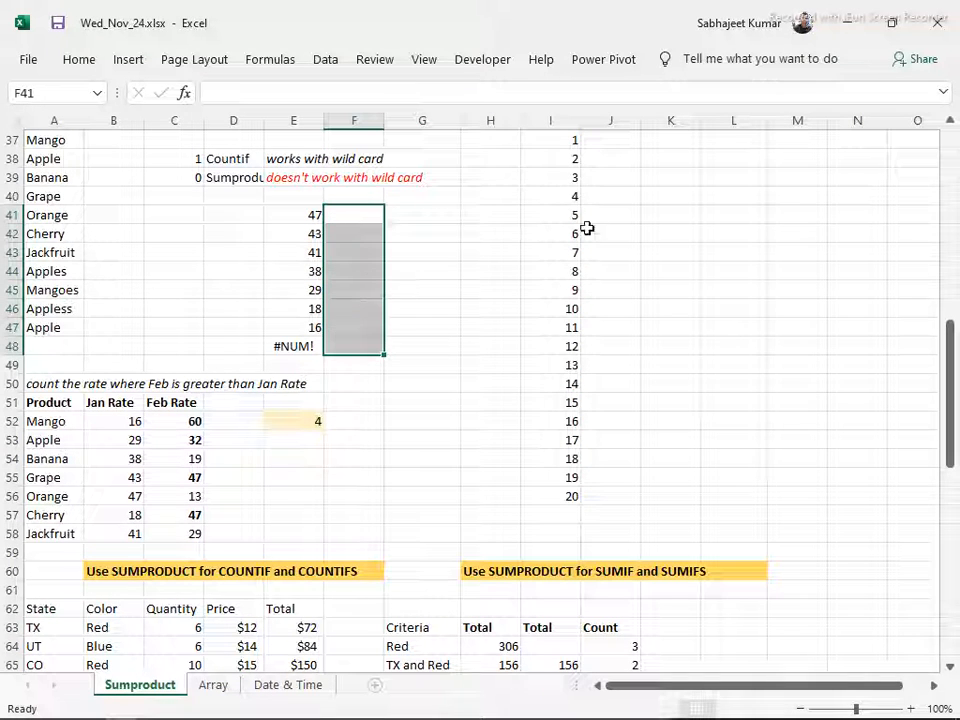
click(558, 138)
key(ctrl+shift+Down)
key(Delete)
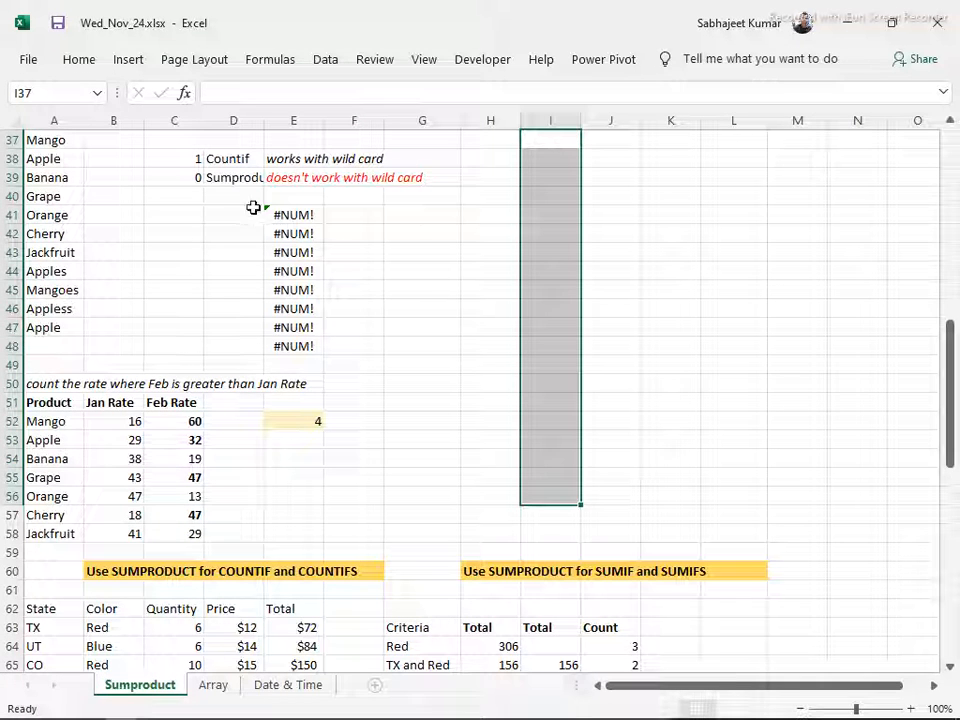
drag(309, 200, 301, 340)
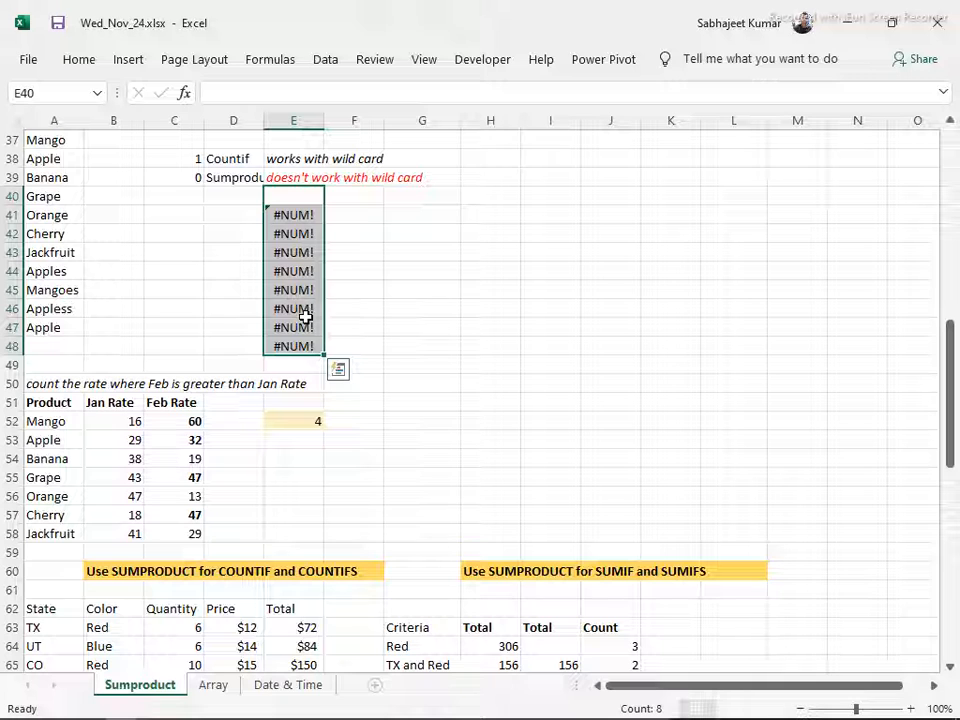
key(Delete)
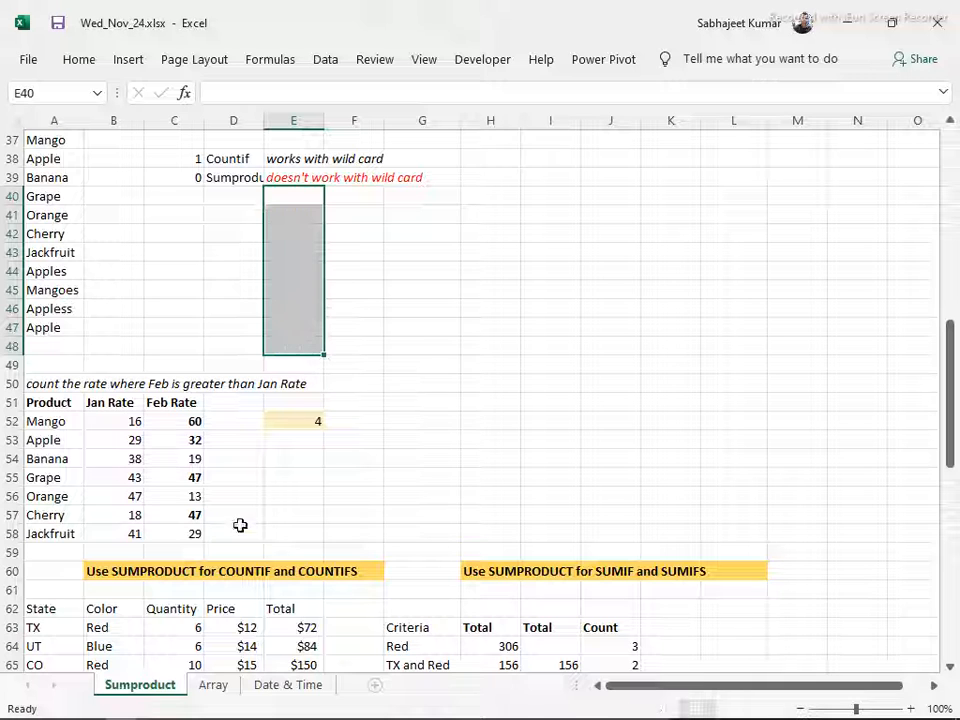
On the Array sheet, begin an IF formula in cell G2 with the logical test 5=2
click(212, 686)
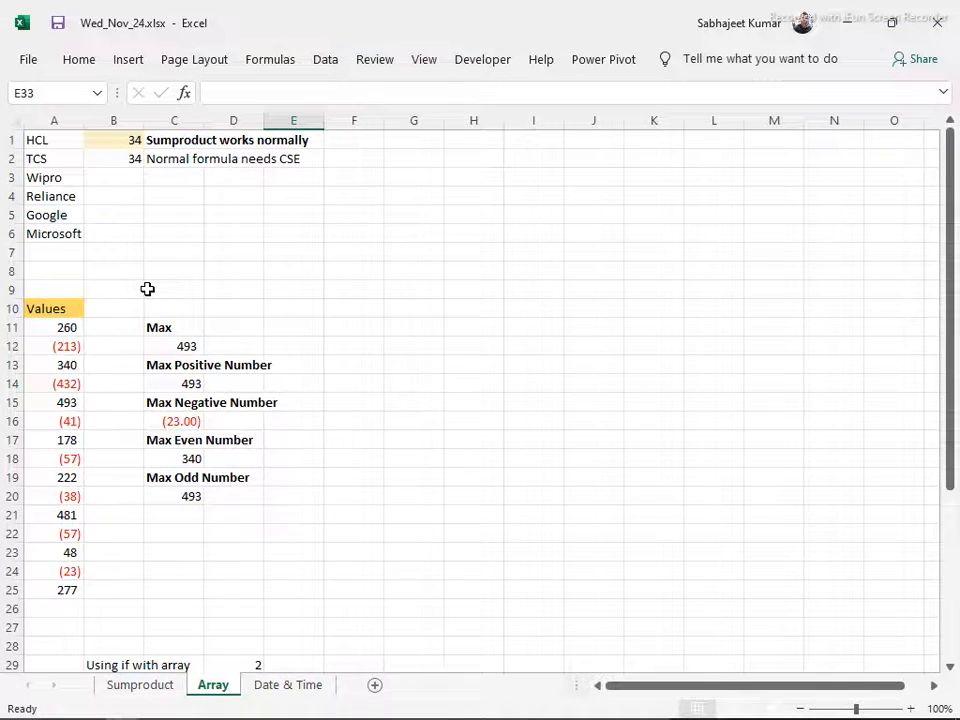
scroll(140, 270, down, 2)
scroll(163, 289, up, 2)
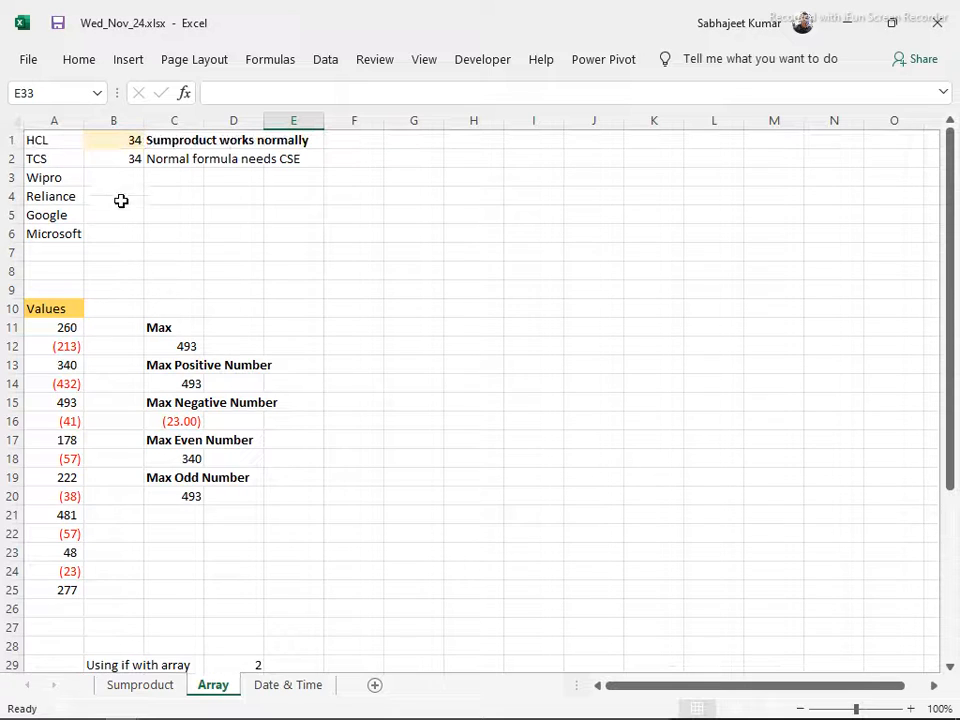
click(413, 158)
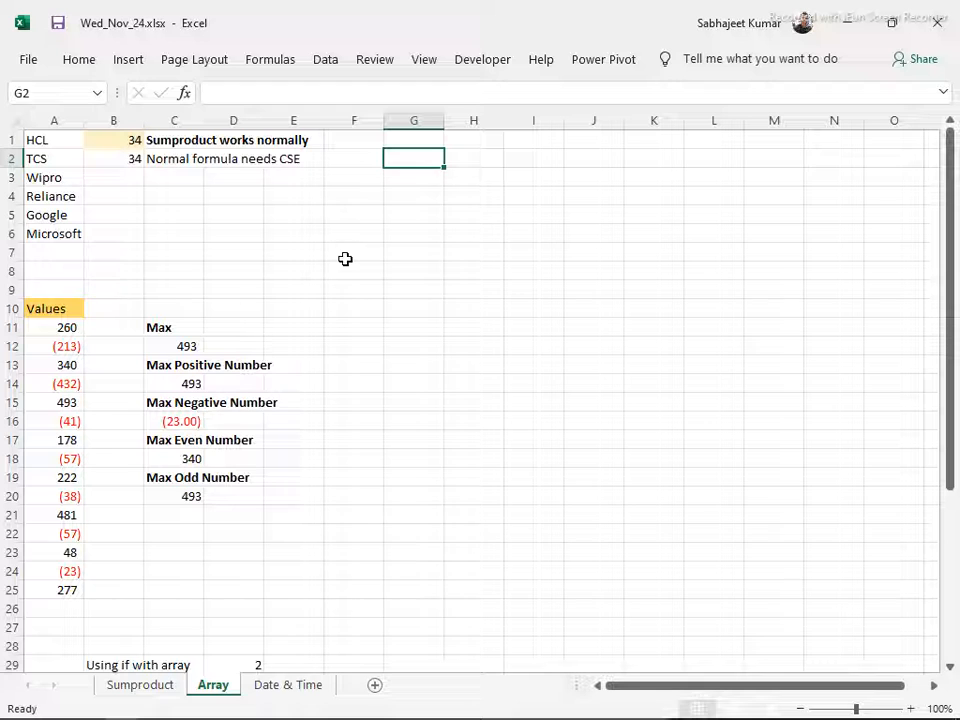
text(=if)
key(Tab)
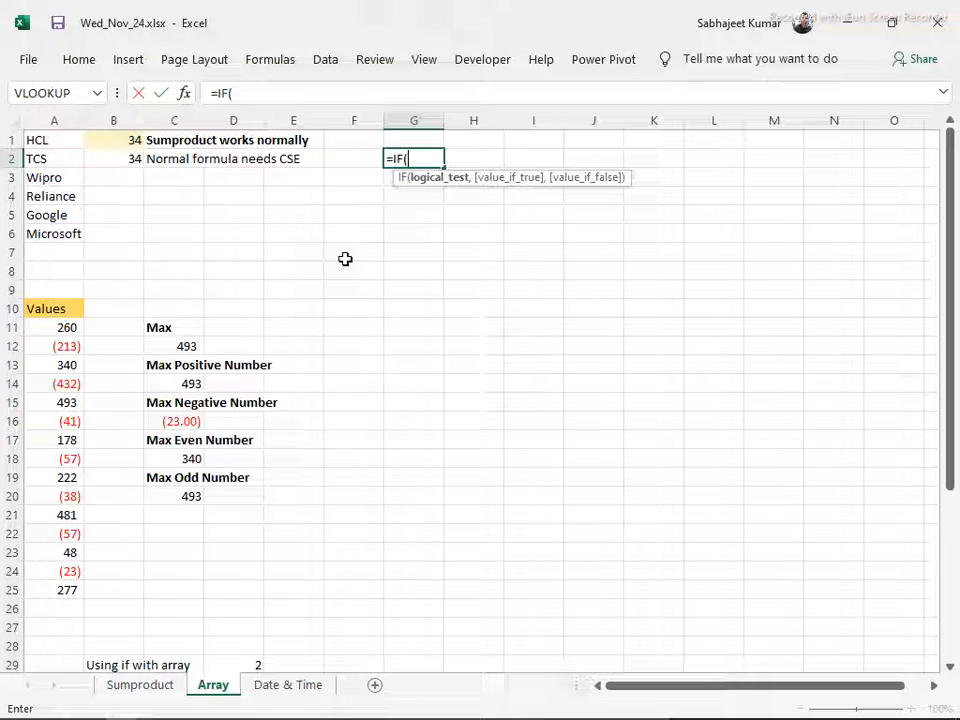
text(5=2)
text(tu)
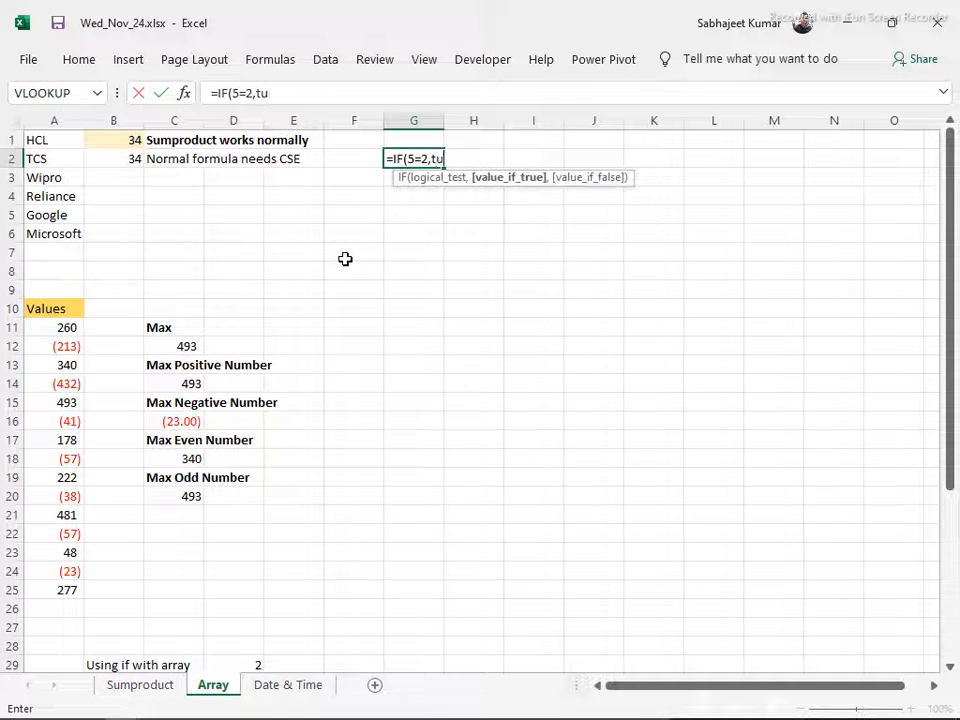
text(r)
Complete the G2 IF formula with TRUE as the value if true and FALSE as the value if false
key(BackSpace)
key(BackSpace)
text(rue)
key(Tab)
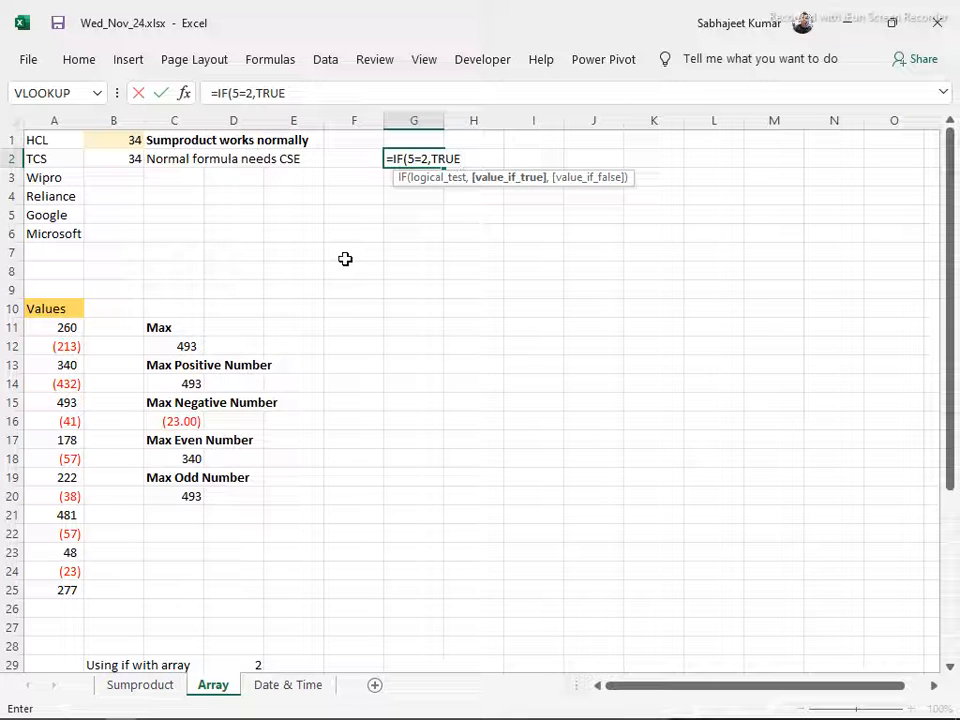
text(,fal)
key(Tab)
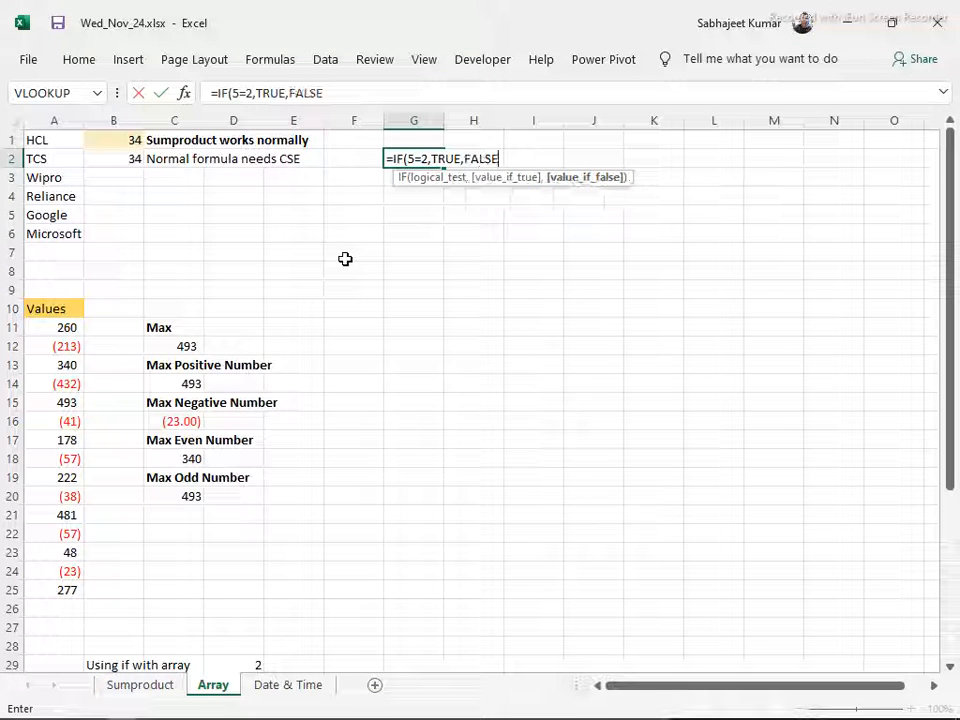
text())
key(Return)
key(Up)
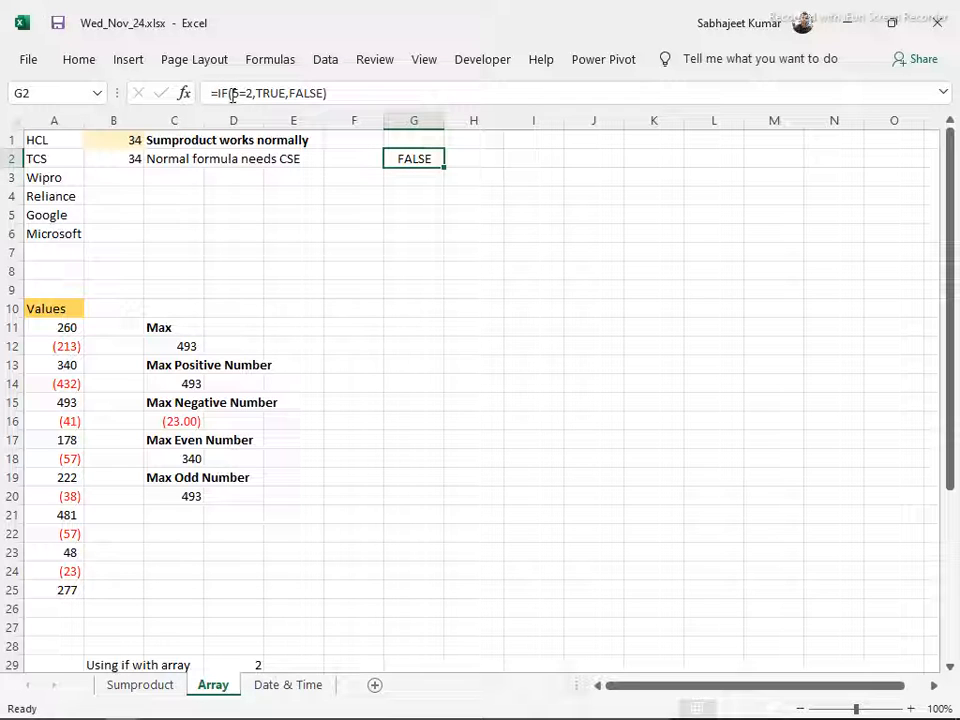
drag(235, 88, 255, 93)
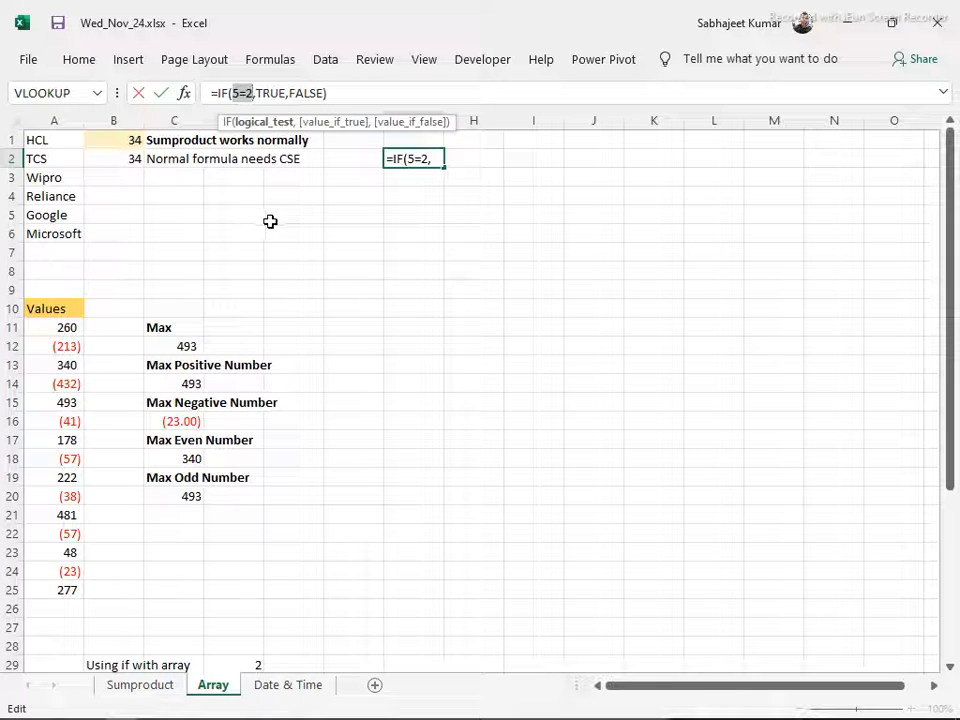
key(Escape)
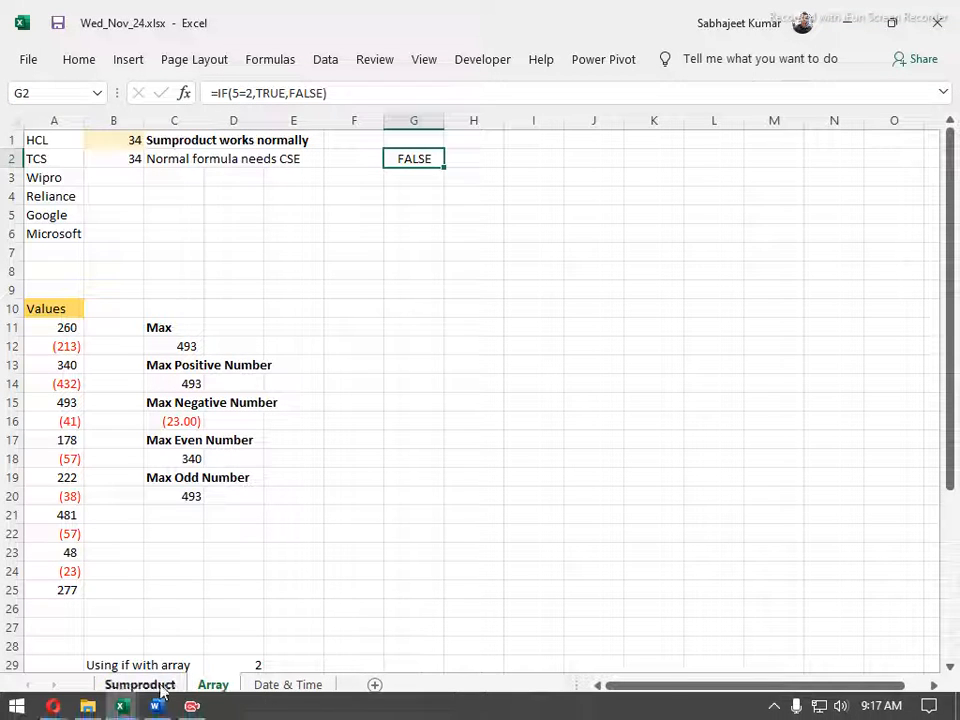
Copy the Jan Rate values B52:B58 from the Sumproduct sheet to the Array sheet, starting at cell F4
click(140, 684)
drag(133, 429, 140, 545)
key(ctrl+c)
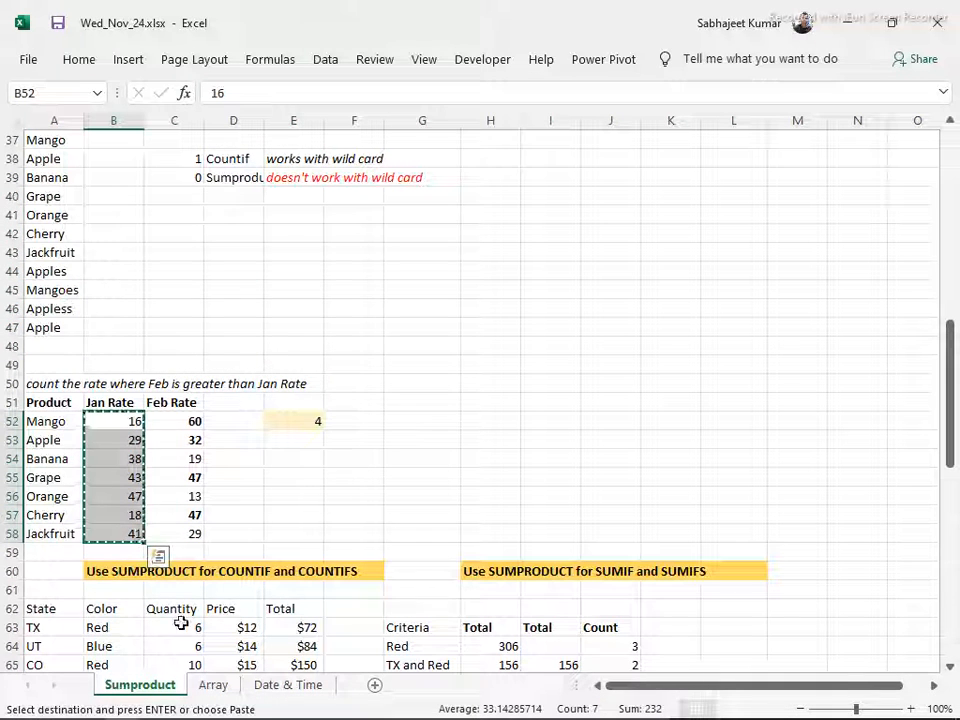
click(212, 684)
click(357, 203)
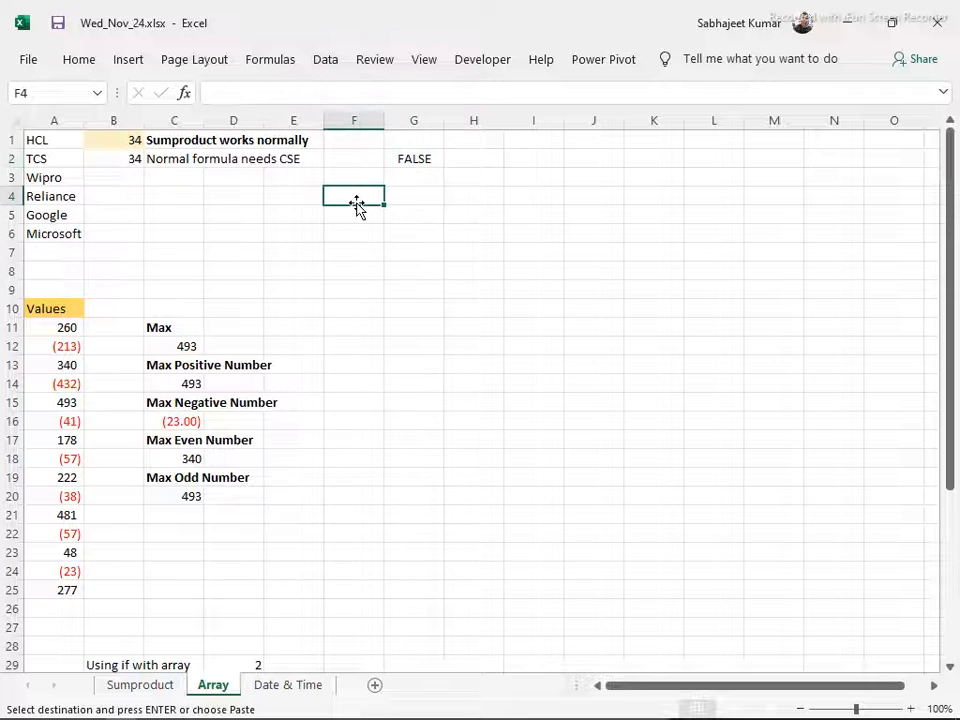
key(ctrl+v)
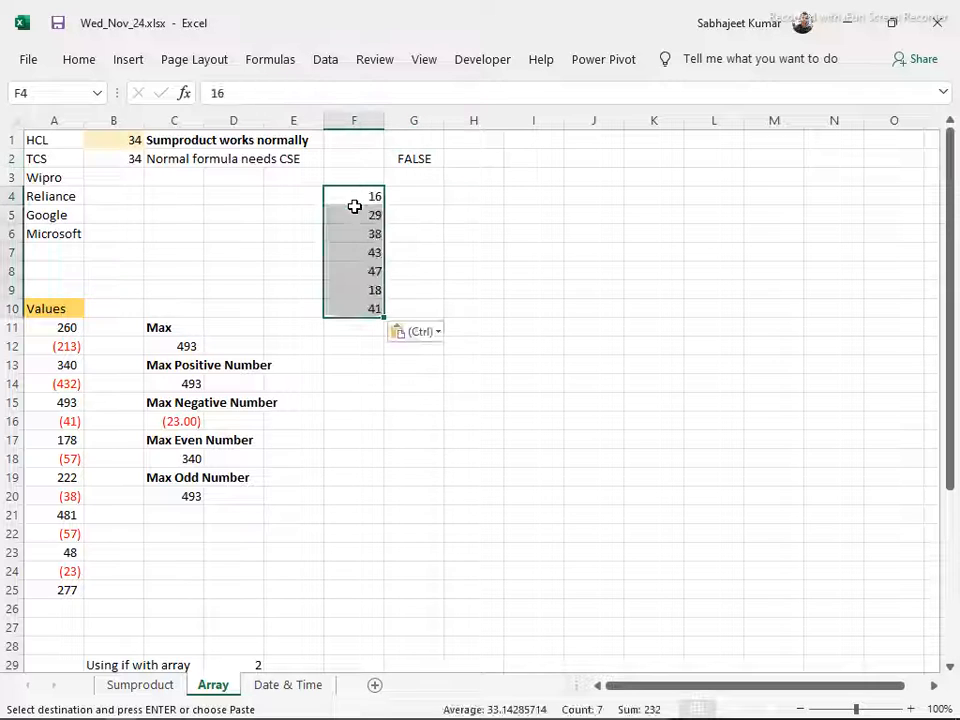
Replace the 5 in the G2 IF test with the range F4:F10, making the formula =IF(F4:F10=2,TRUE,FALSE)
click(411, 158)
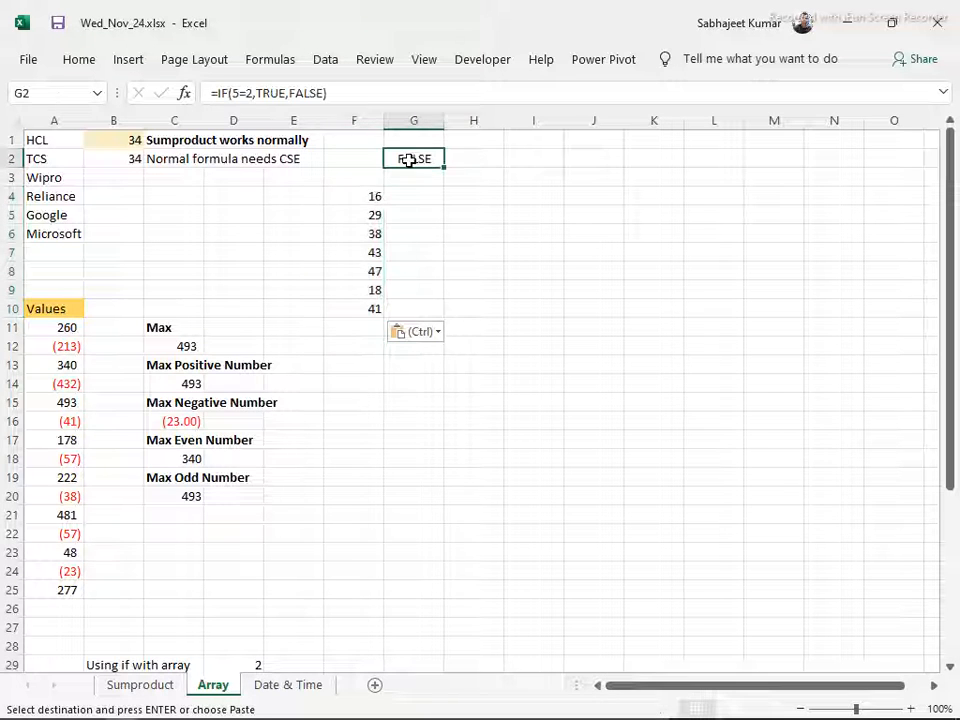
click(242, 92)
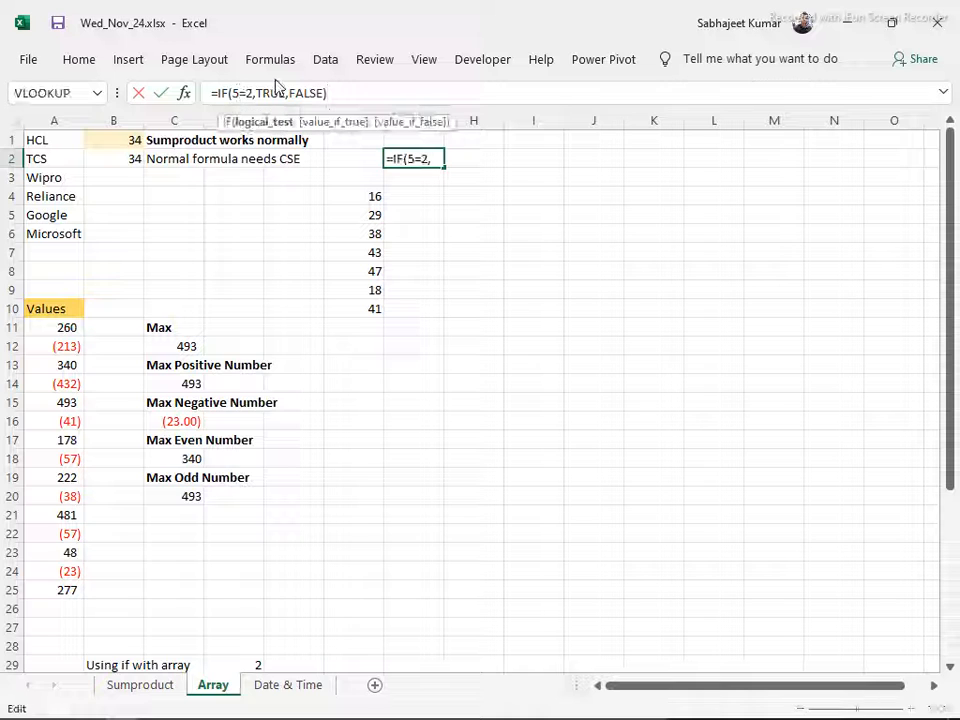
key(BackSpace)
drag(347, 197, 358, 302)
key(Return)
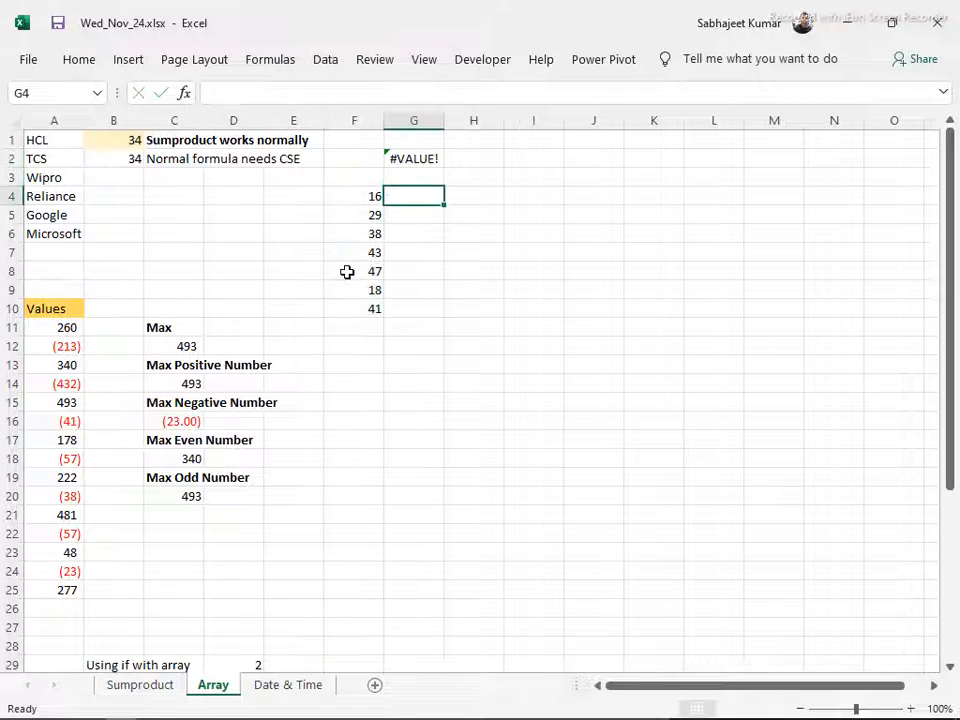
key(Up)
key(Up)
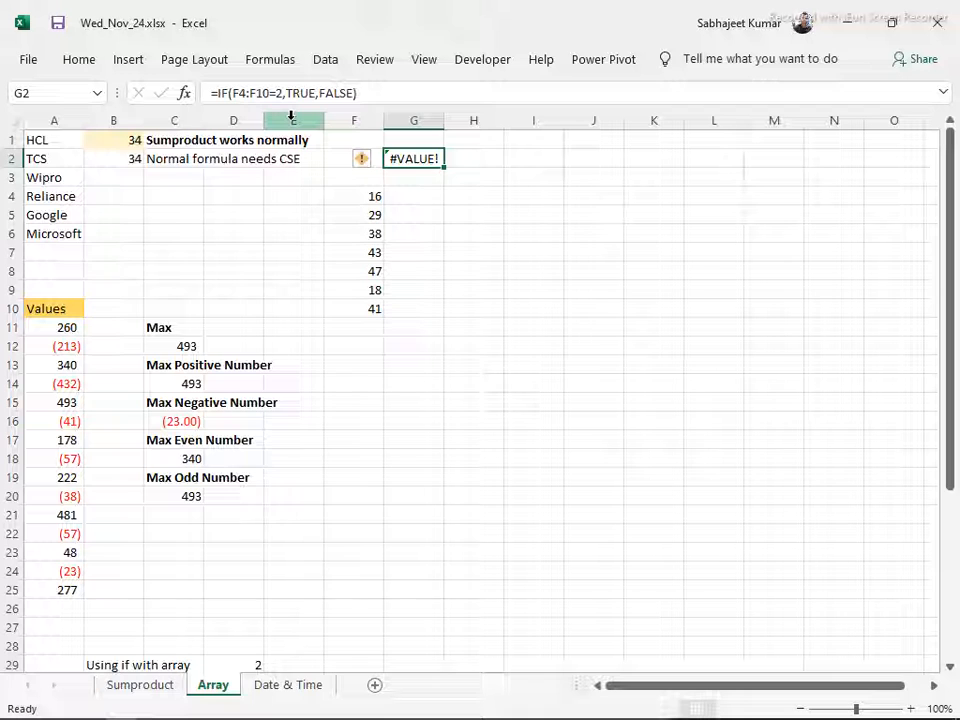
Change the value in cell F8 to 2
click(372, 268)
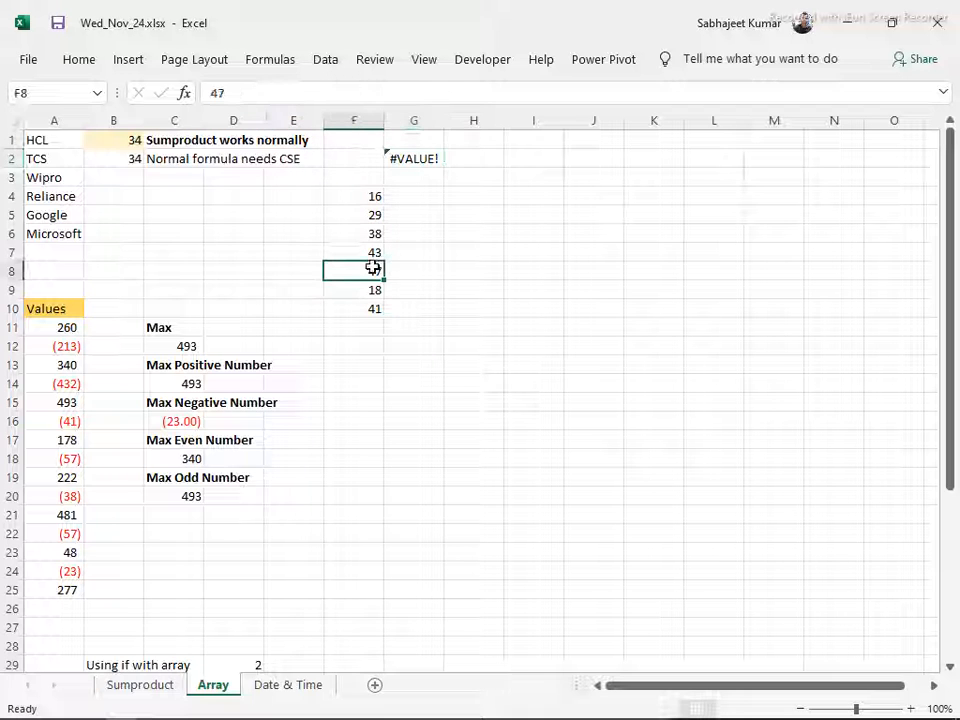
text(2)
key(Return)
click(372, 268)
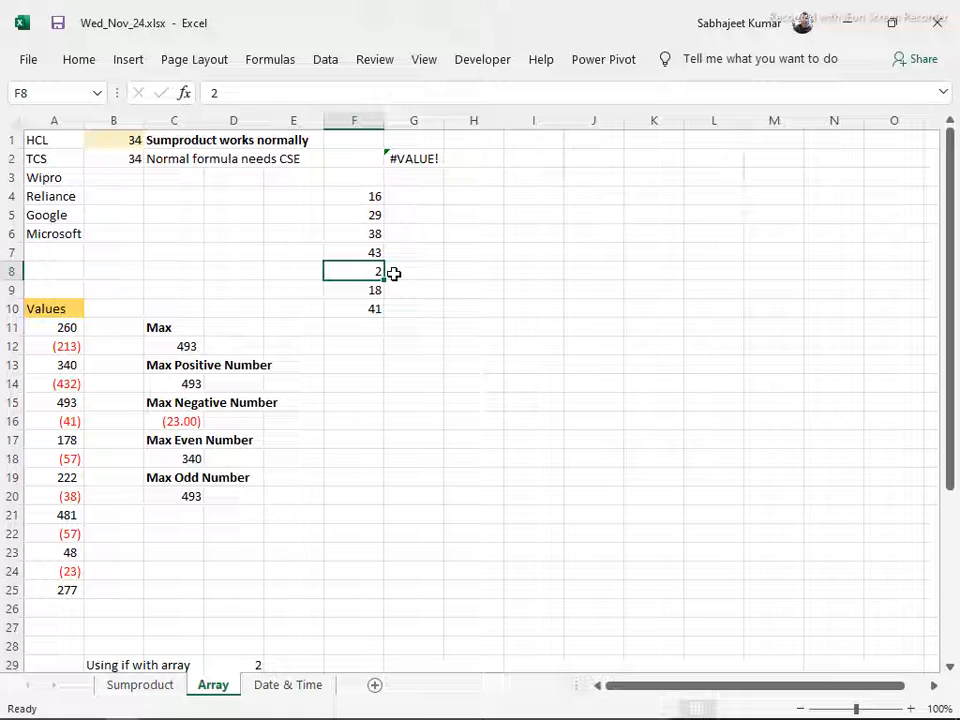
Evaluate the F4:F10 reference inside the G2 IF formula to view its array values, keeping the formula as it was
click(412, 157)
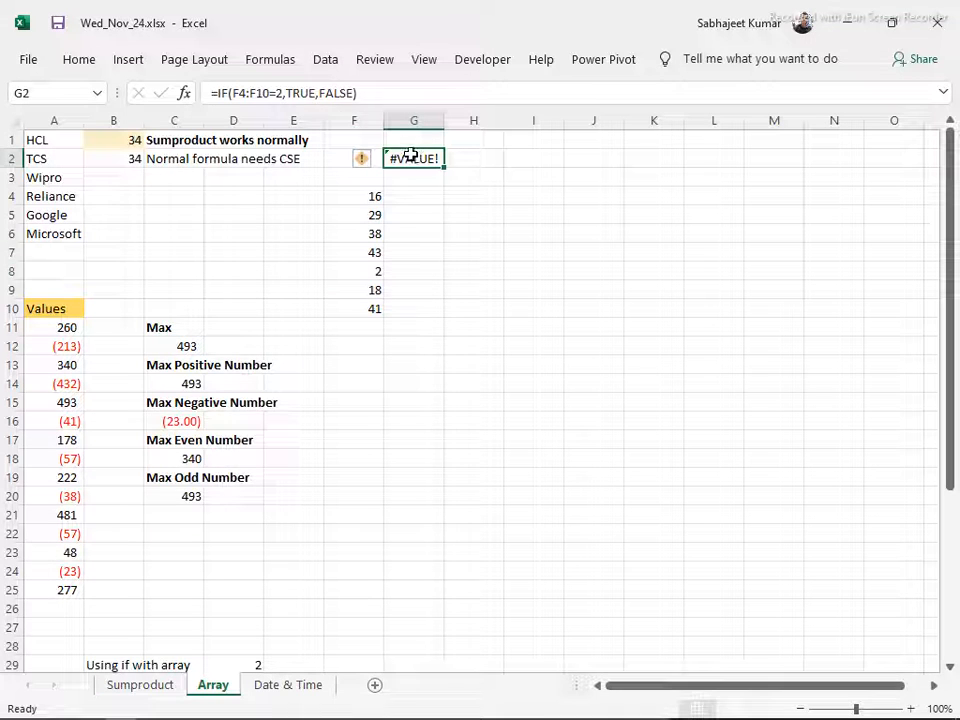
click(242, 93)
drag(233, 93, 270, 93)
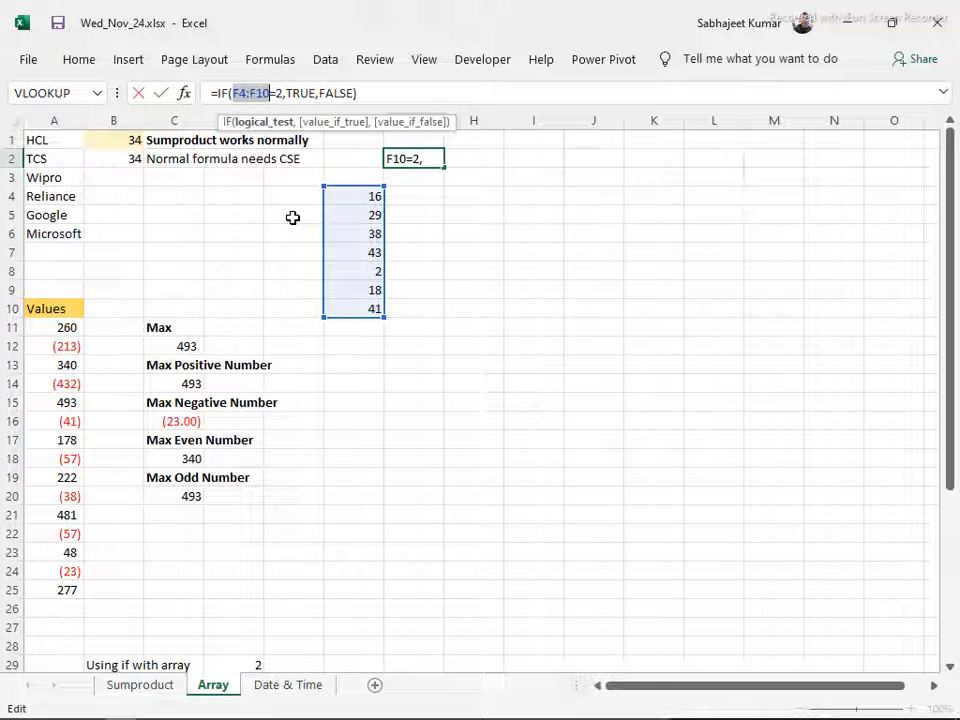
key(F9)
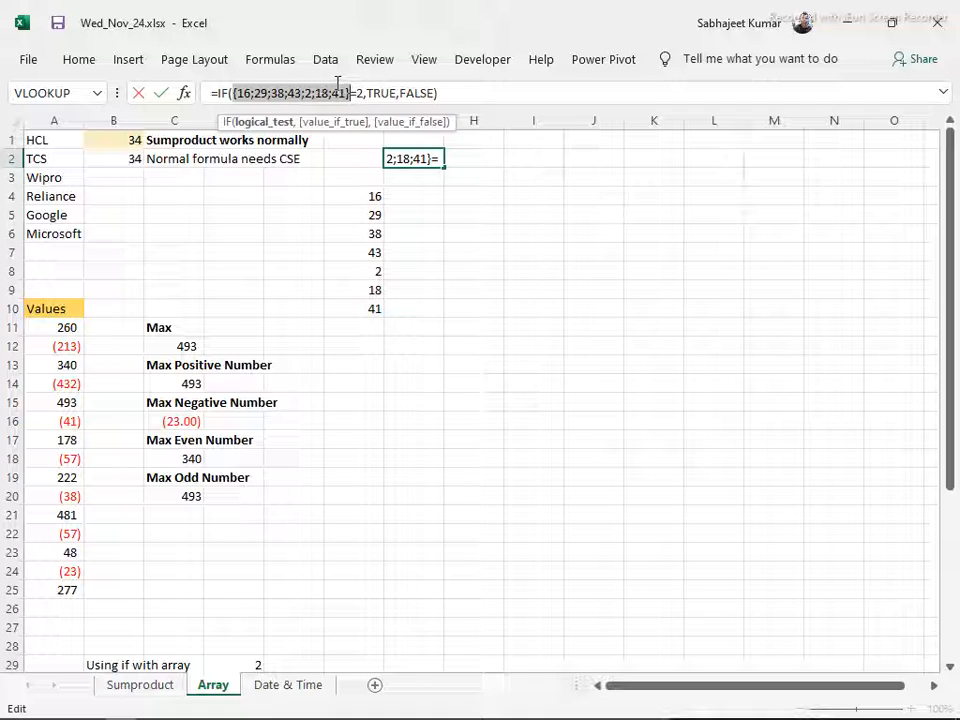
key(Escape)
Copy the values in F4:F10 into column G, starting at cell G4
click(398, 196)
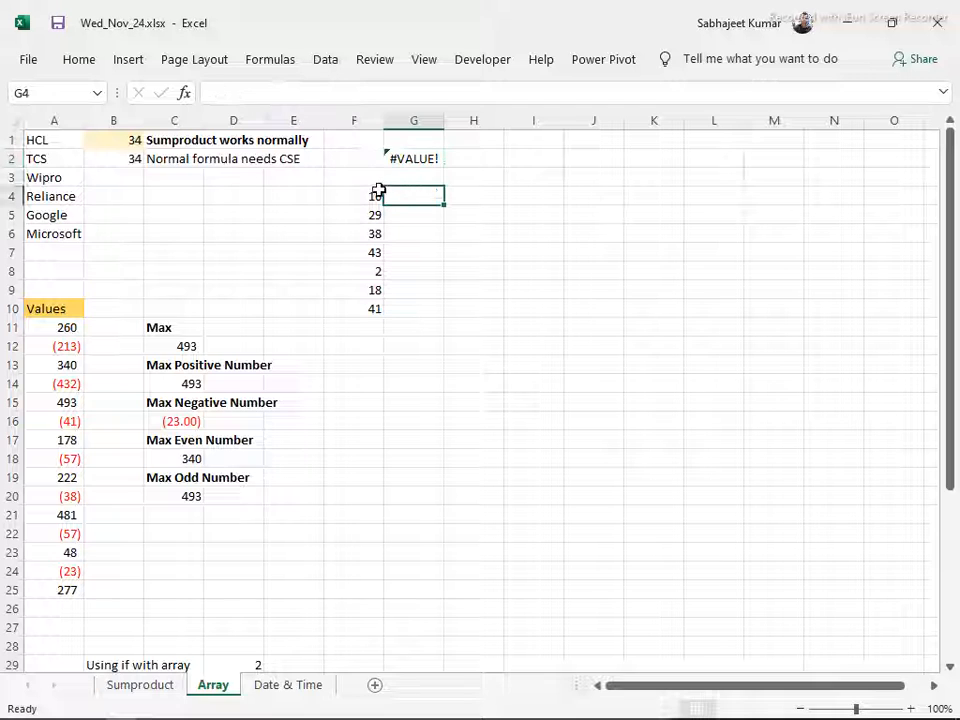
drag(377, 196, 381, 300)
key(ctrl+c)
click(414, 203)
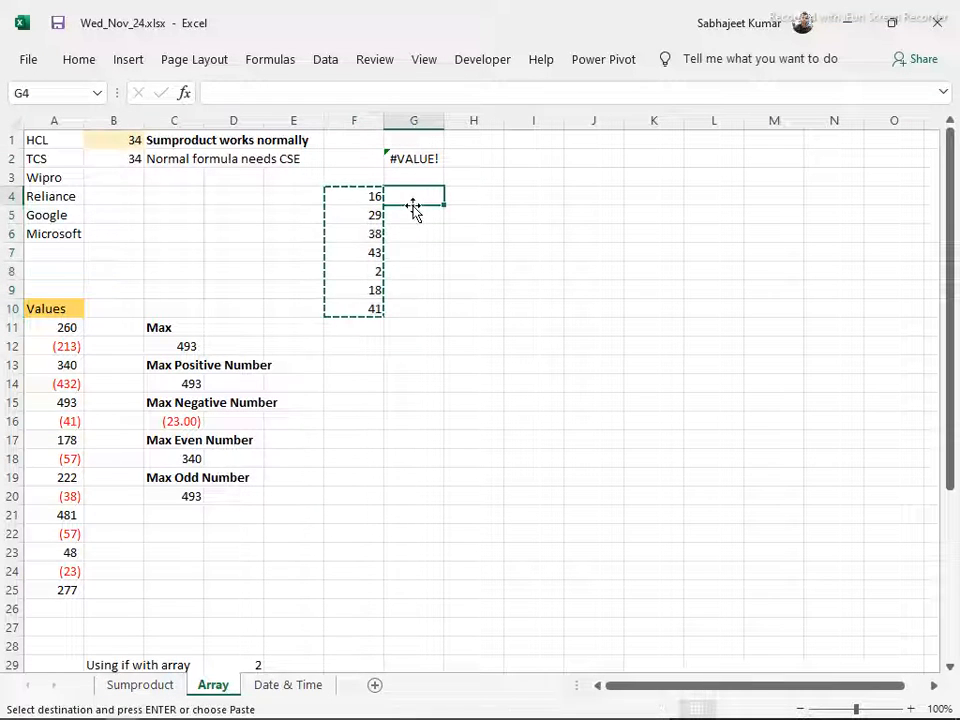
key(ctrl+v)
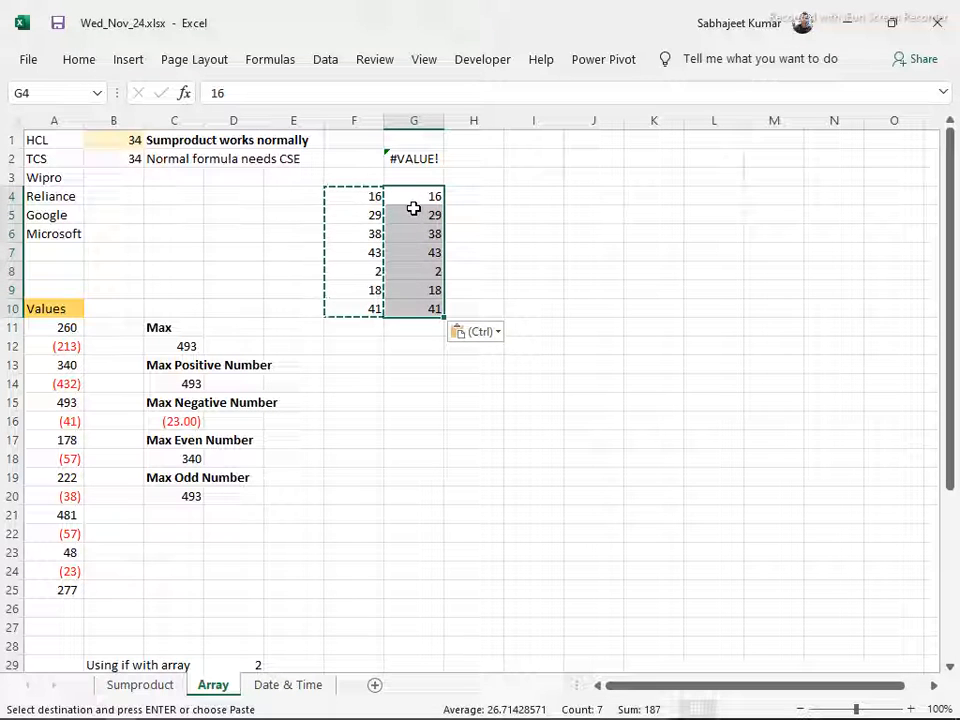
Enter 2 in cell G12 and add it to every value in G4:G10 using Paste Special with the Add operation
click(393, 350)
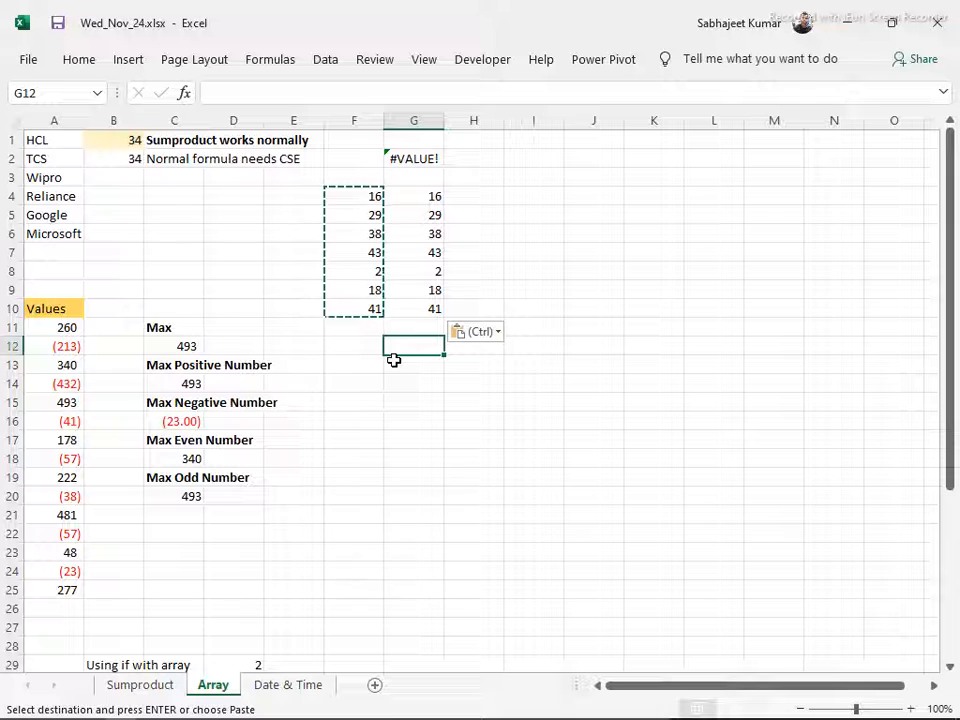
text(2)
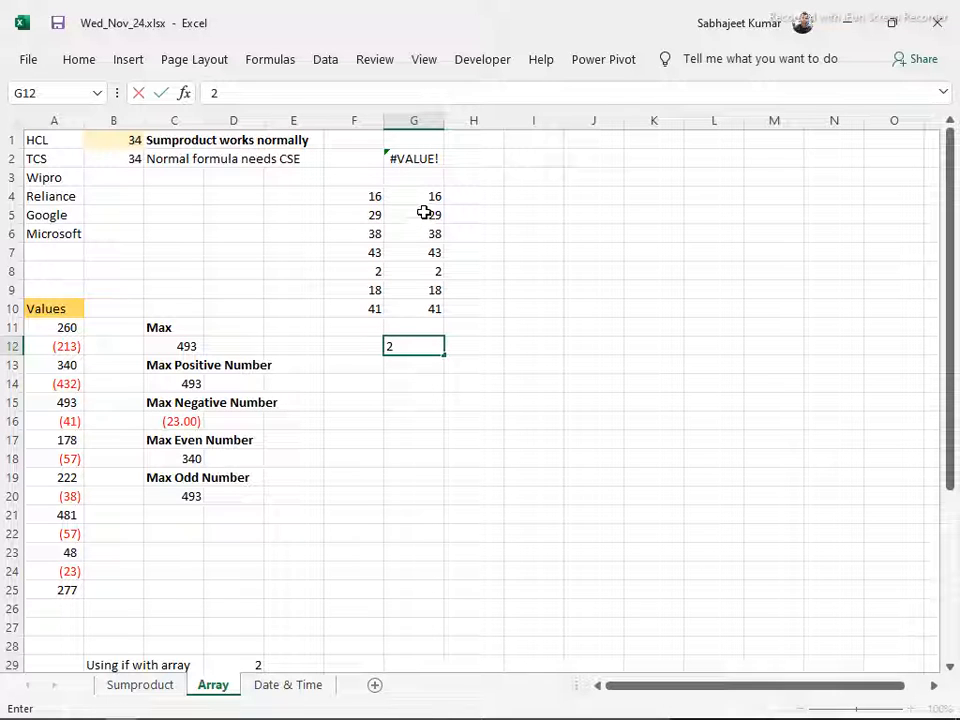
key(Return)
click(429, 343)
key(ctrl+c)
drag(411, 200, 414, 296)
key(ctrl+alt+v)
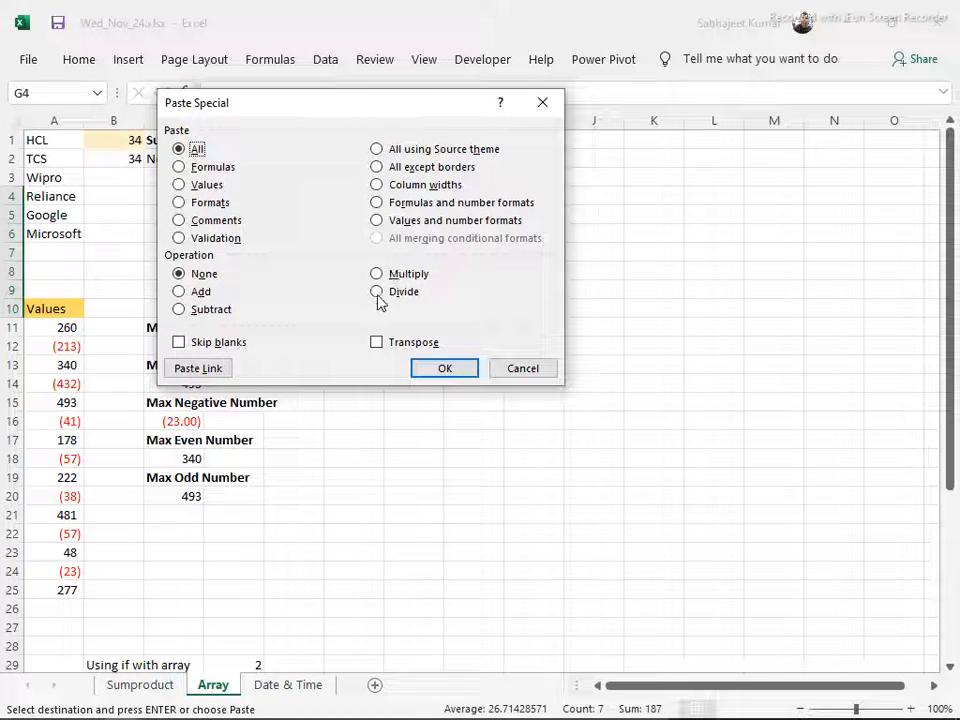
click(180, 291)
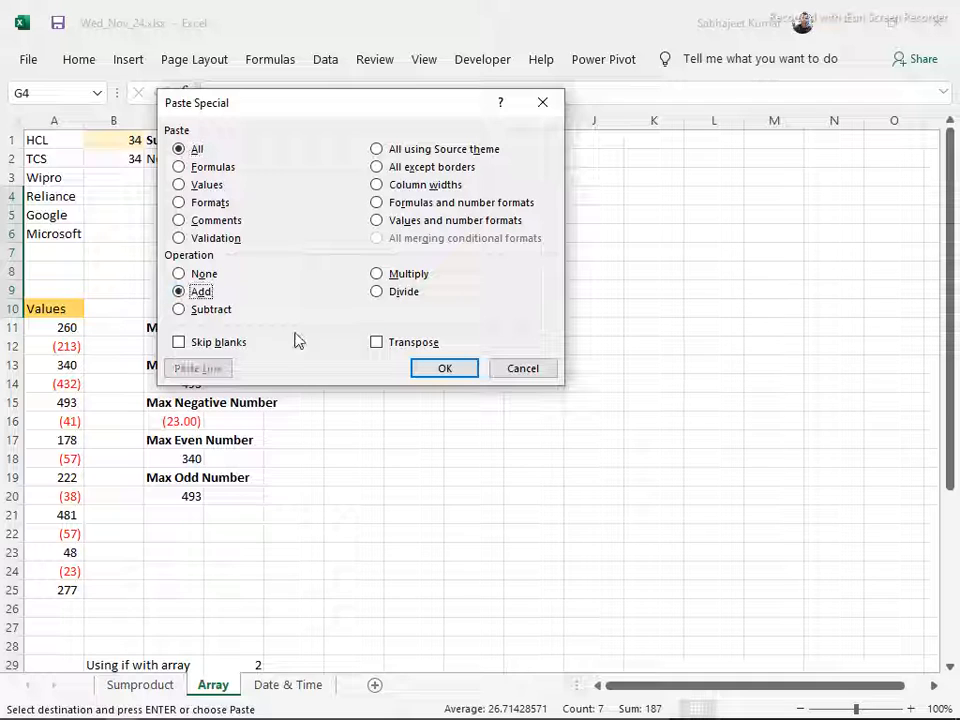
click(458, 369)
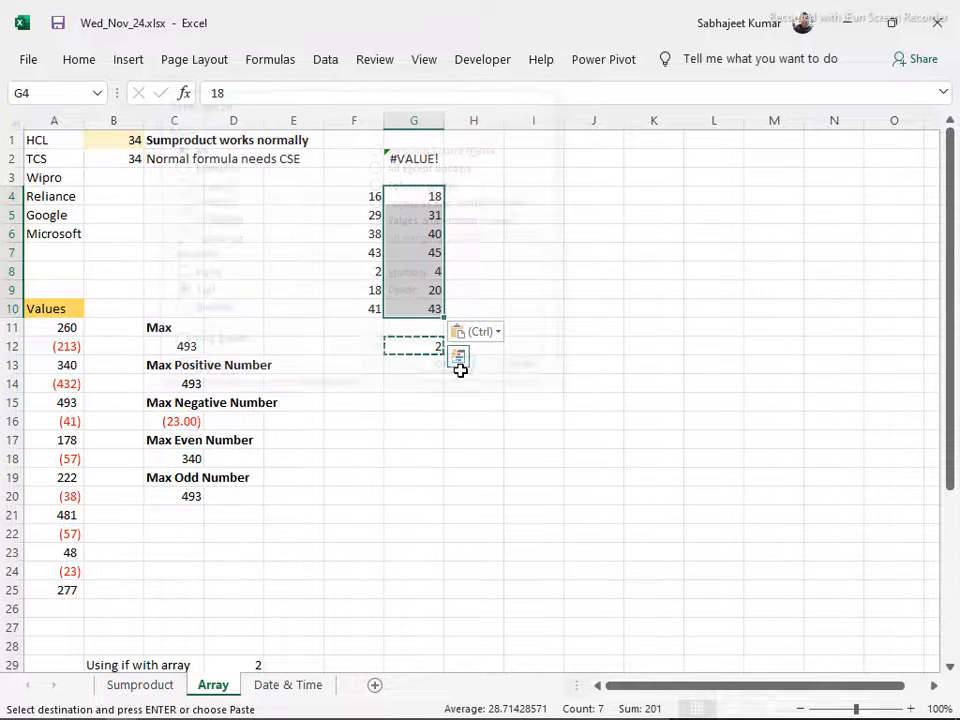
Examine the F4:G10 block as a two-dimensional array, looking at its individual rows and its two columns
click(352, 197)
drag(352, 197, 416, 305)
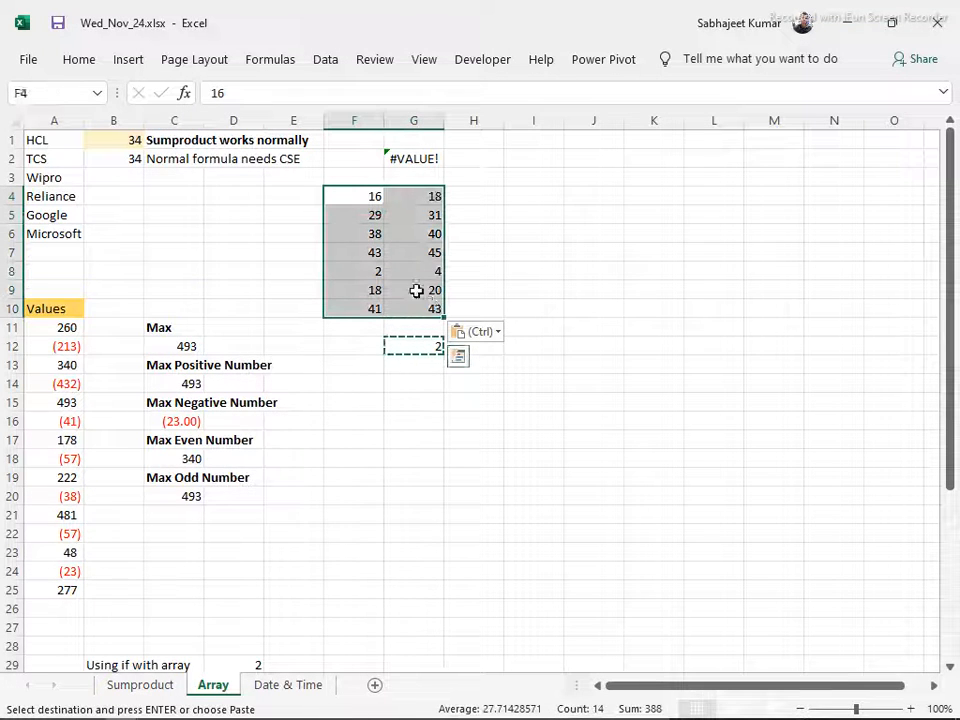
click(355, 176)
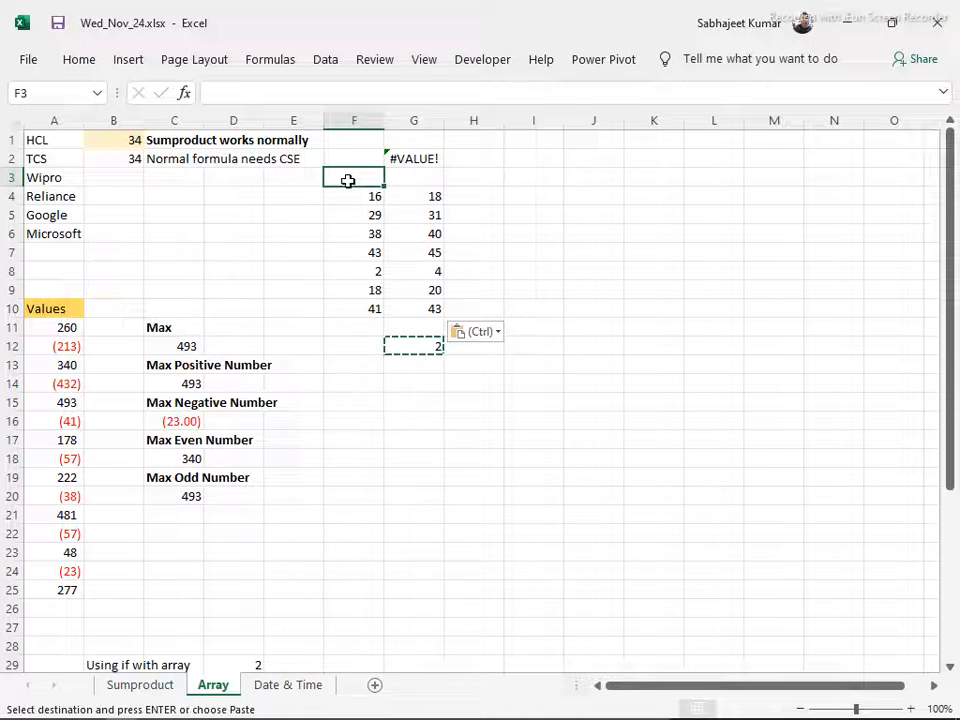
drag(358, 195, 356, 317)
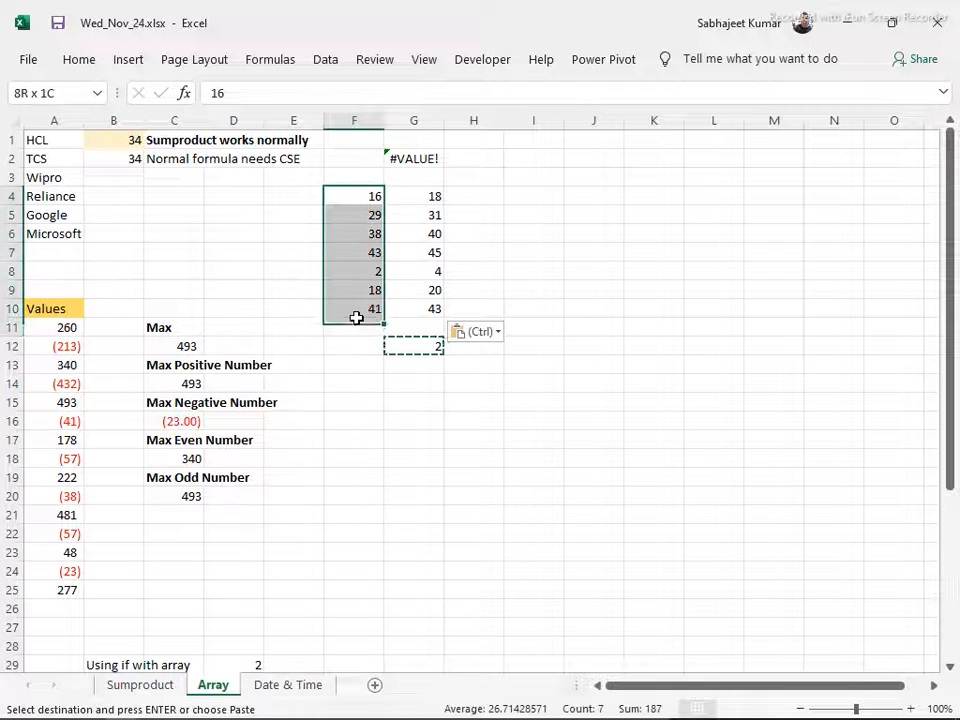
click(345, 202)
click(347, 221)
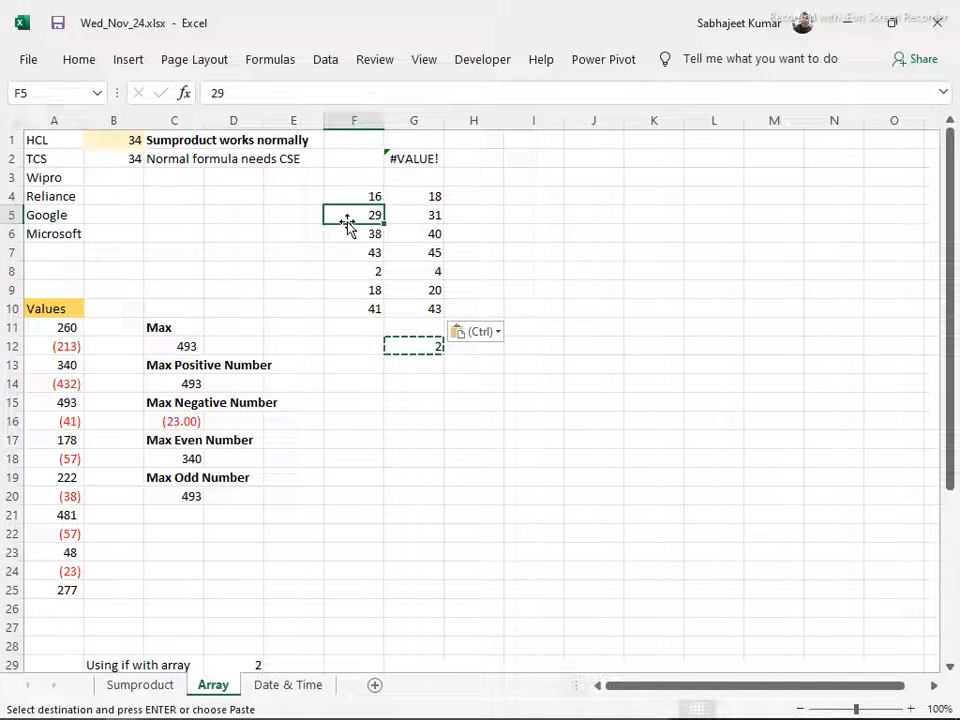
click(347, 233)
click(347, 250)
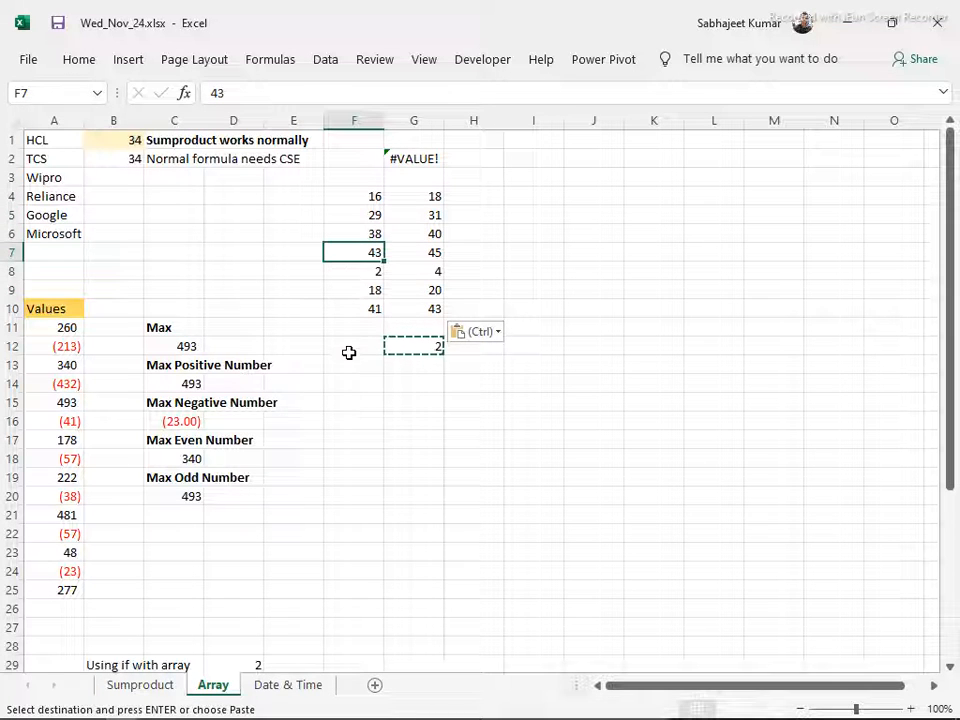
drag(416, 195, 435, 306)
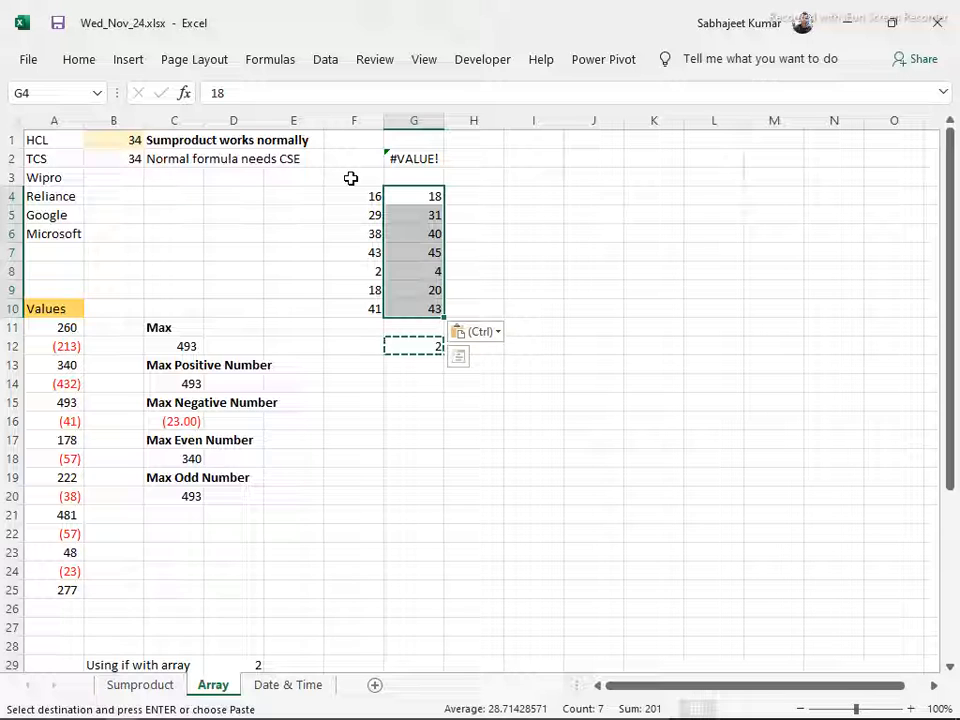
drag(354, 195, 413, 303)
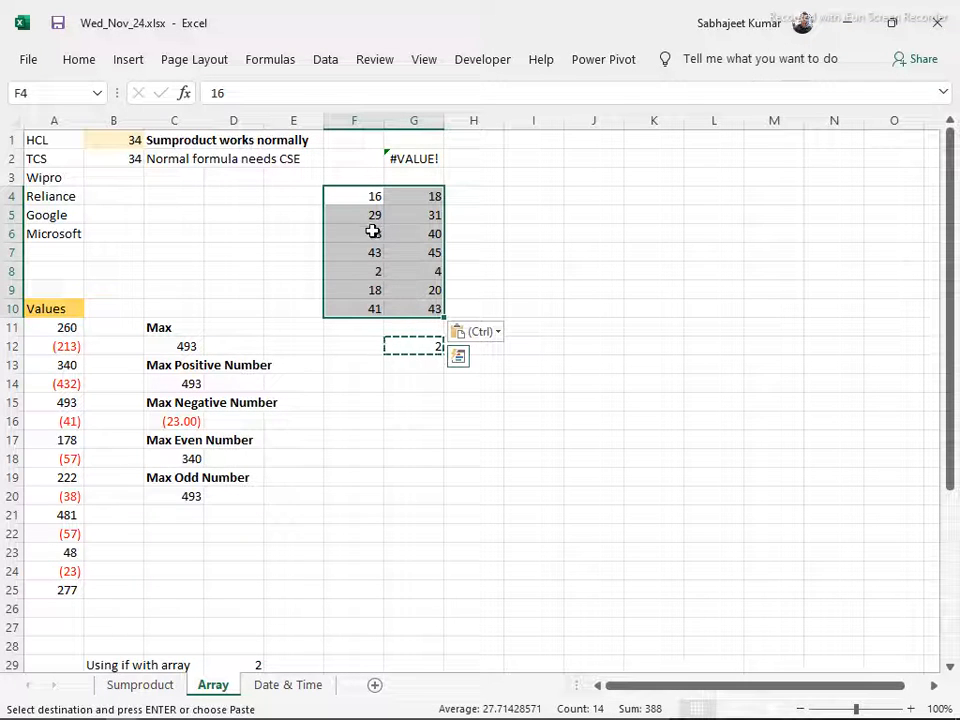
click(354, 177)
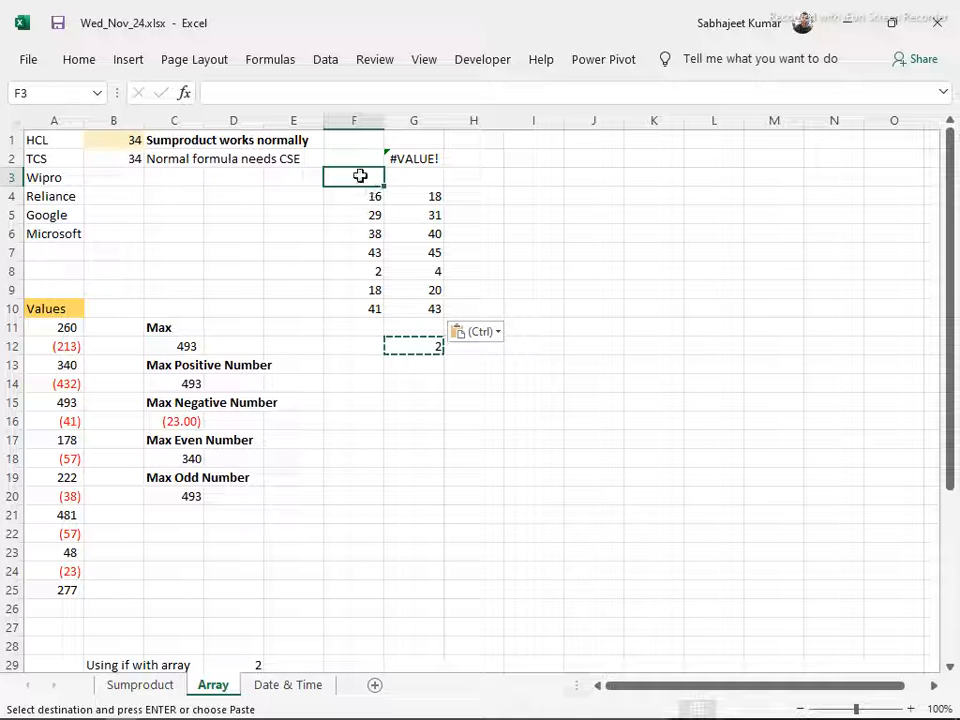
Number the rows of the F4:G10 block by entering 1 through 7 in E4:E10
click(318, 195)
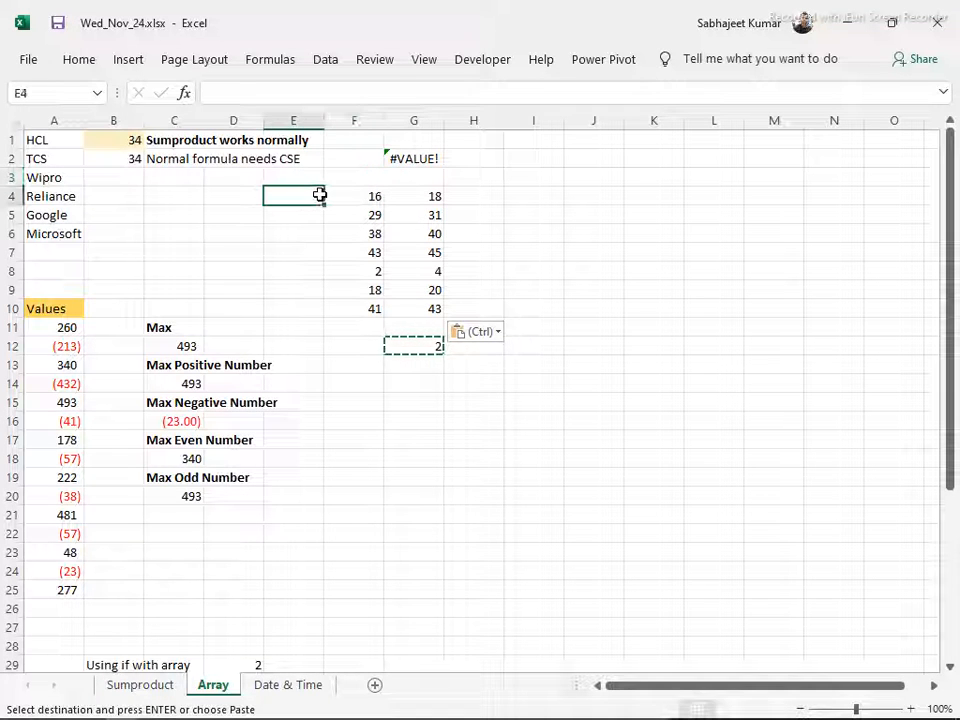
key(Escape)
key(Down)
text(2)
key(Return)
text(3)
key(Return)
text(4)
key(Return)
text(5)
key(Return)
text(6)
key(Return)
text(7)
key(Return)
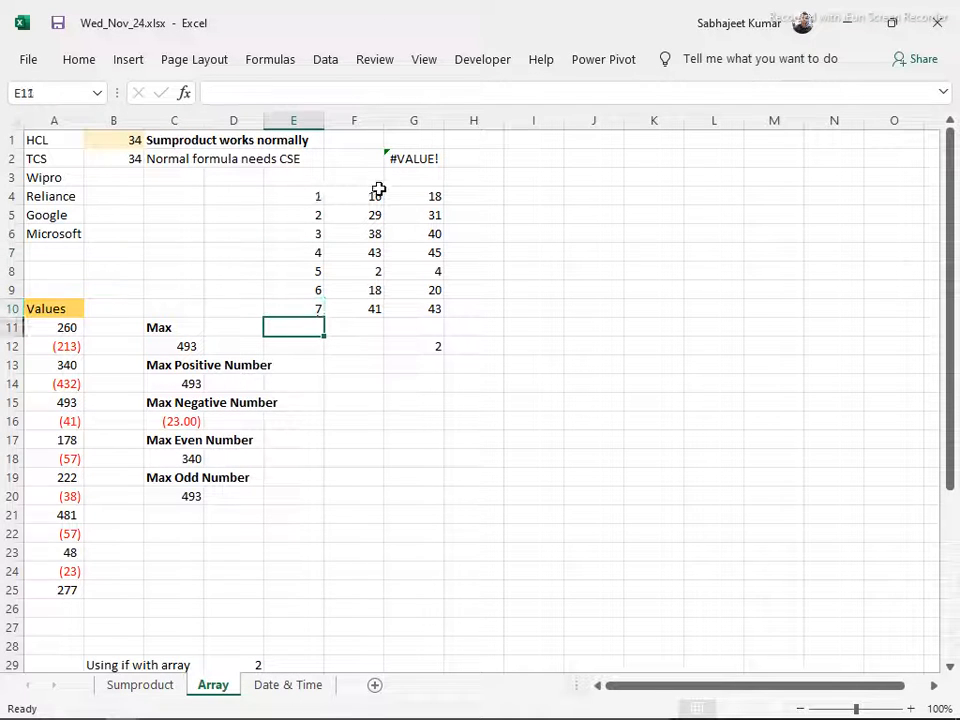
Number the two columns of the block by entering 1 in F3 and 2 in G3
click(353, 180)
text(1)
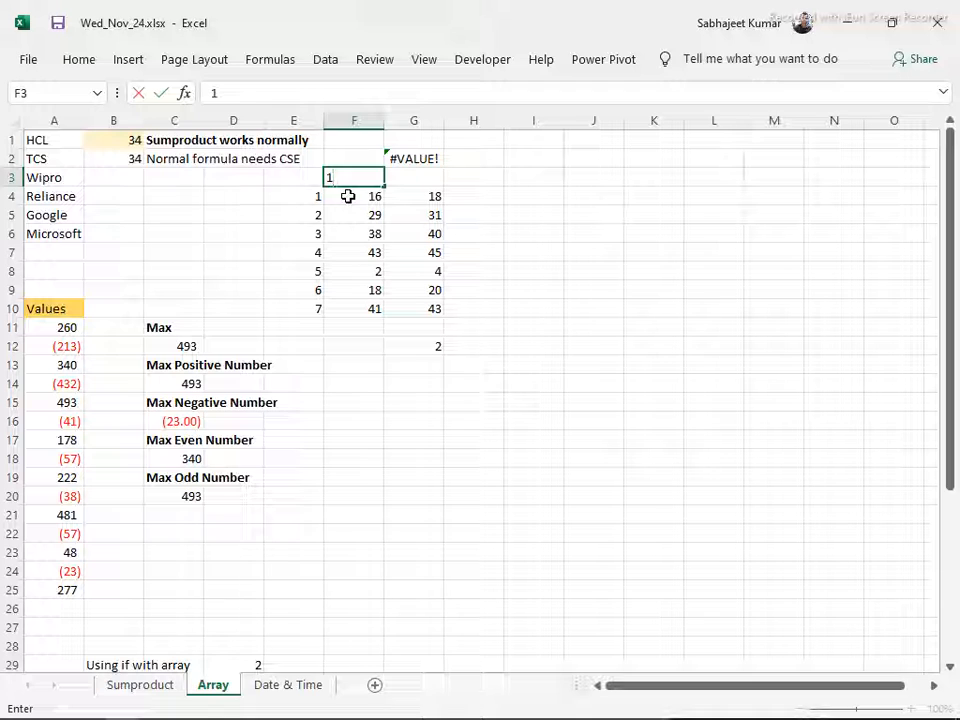
key(Tab)
text(2)
key(Tab)
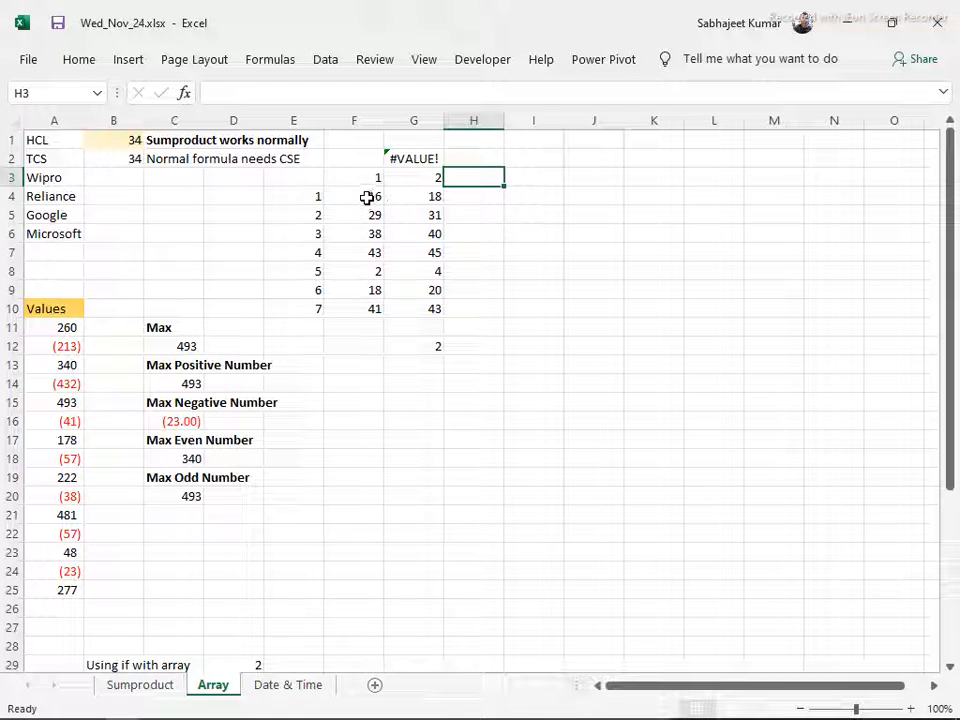
Examine how the values in F4:G10 are located by the row numbers in column E and column numbers in row 3
click(369, 197)
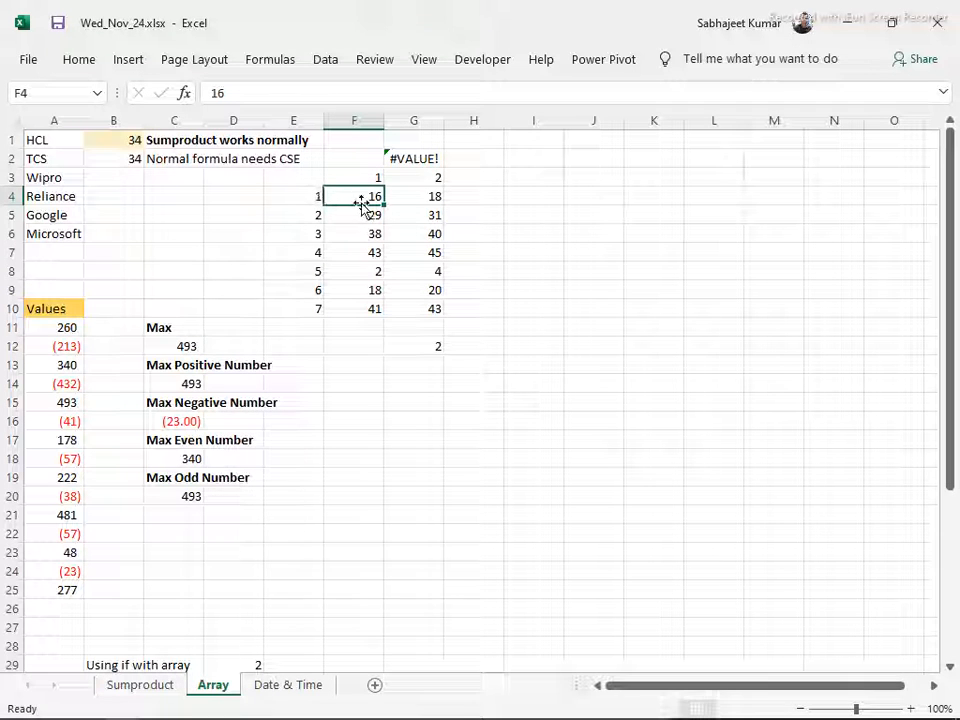
click(416, 195)
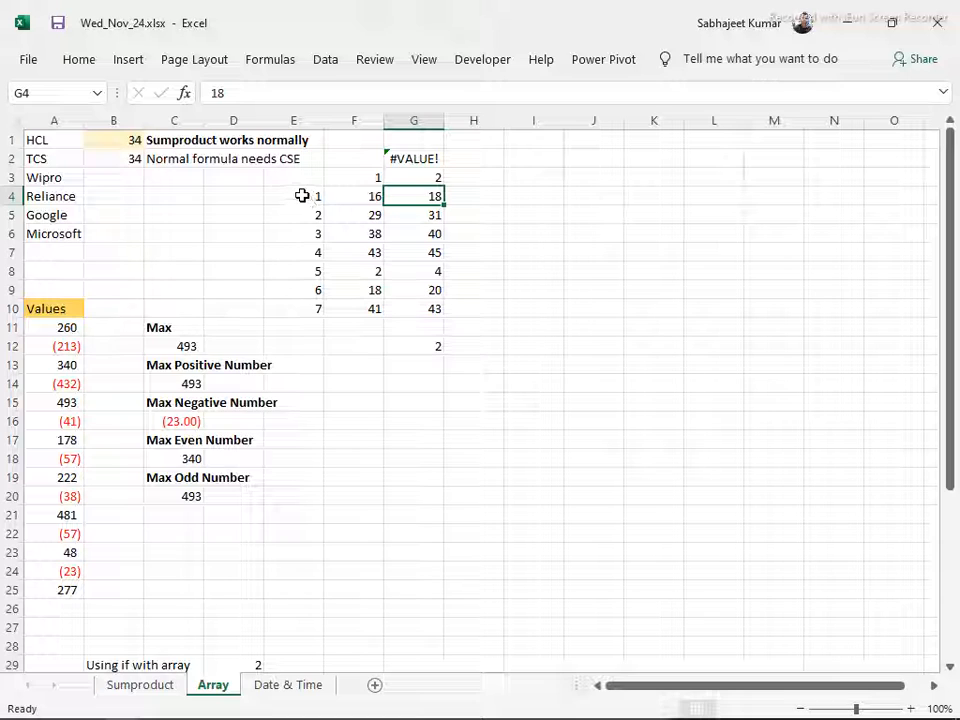
click(366, 212)
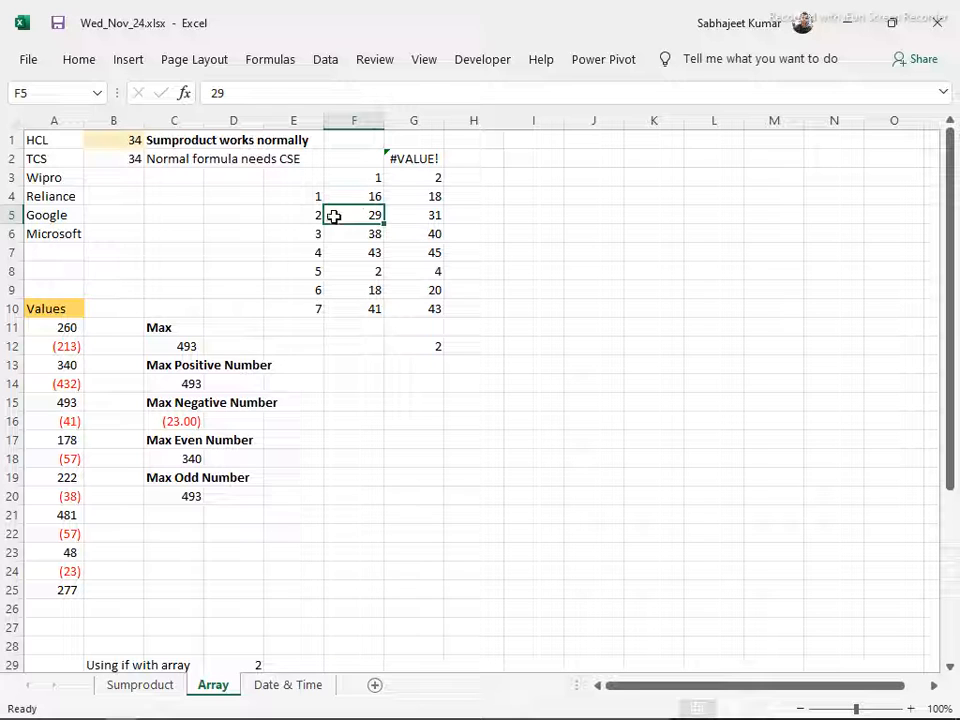
click(302, 211)
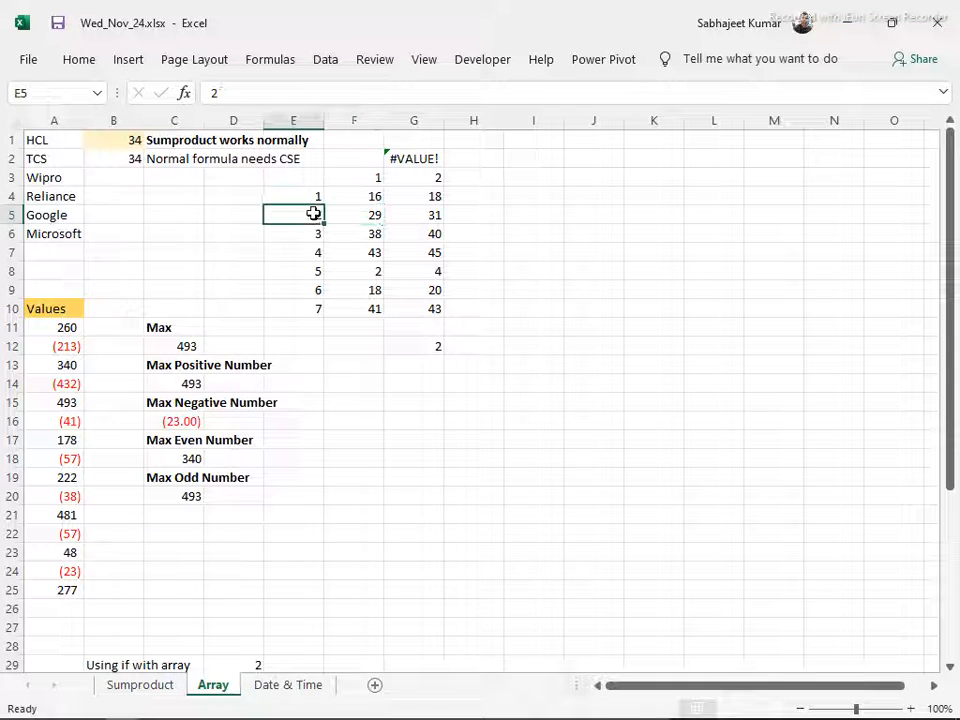
click(346, 223)
drag(356, 180, 353, 213)
click(353, 213)
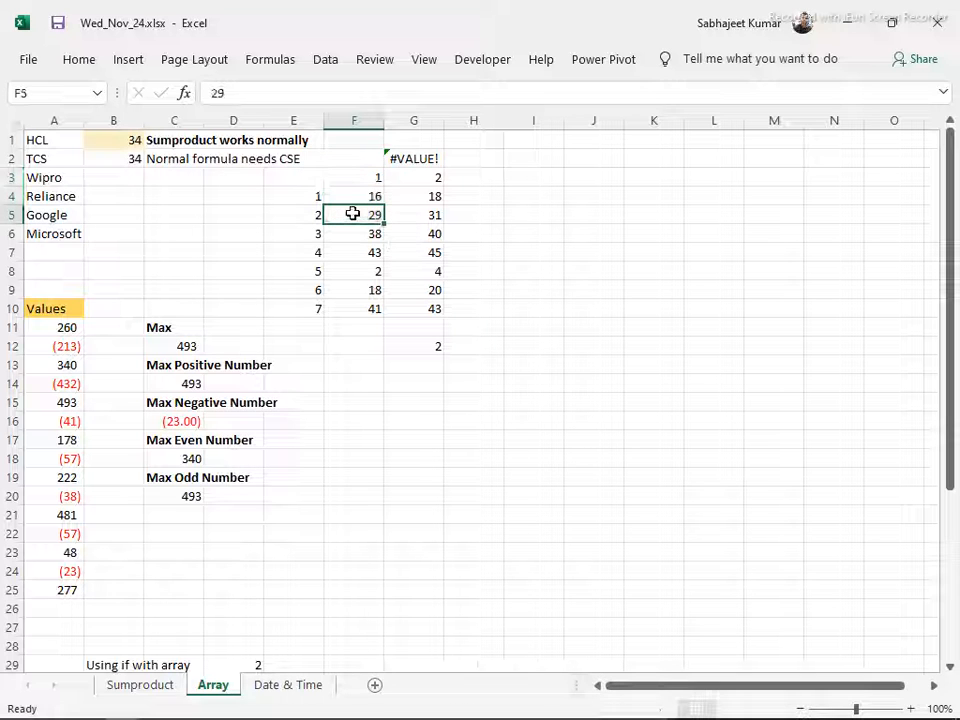
drag(353, 197, 418, 298)
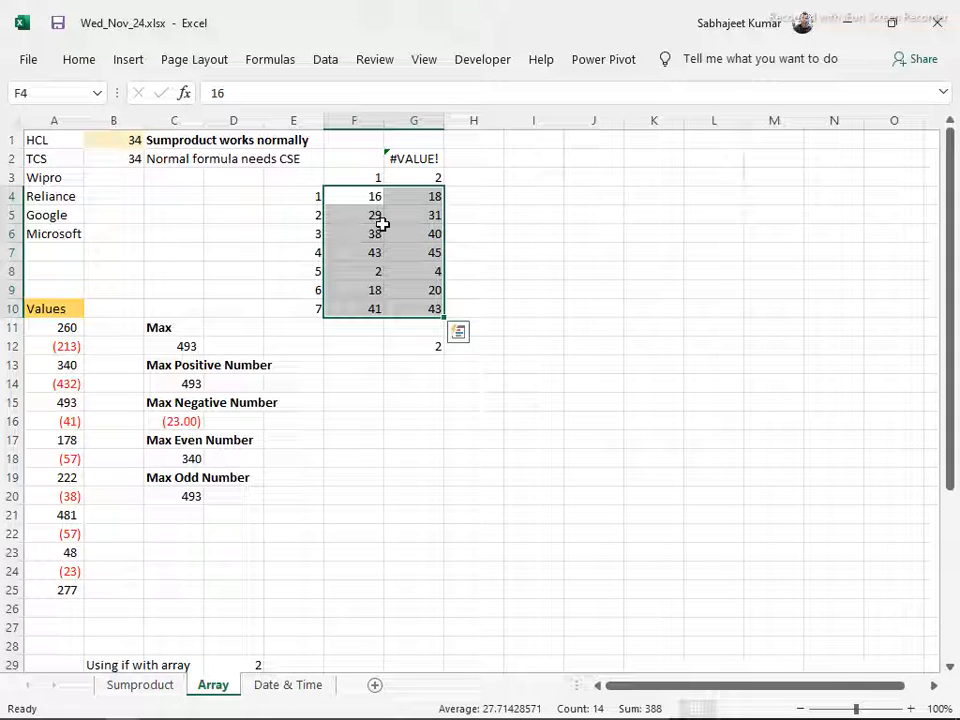
Evaluate a temporary =F4:G10 reference in cell I5 to inspect its comma and semicolon array separators, then discard the entry
click(519, 221)
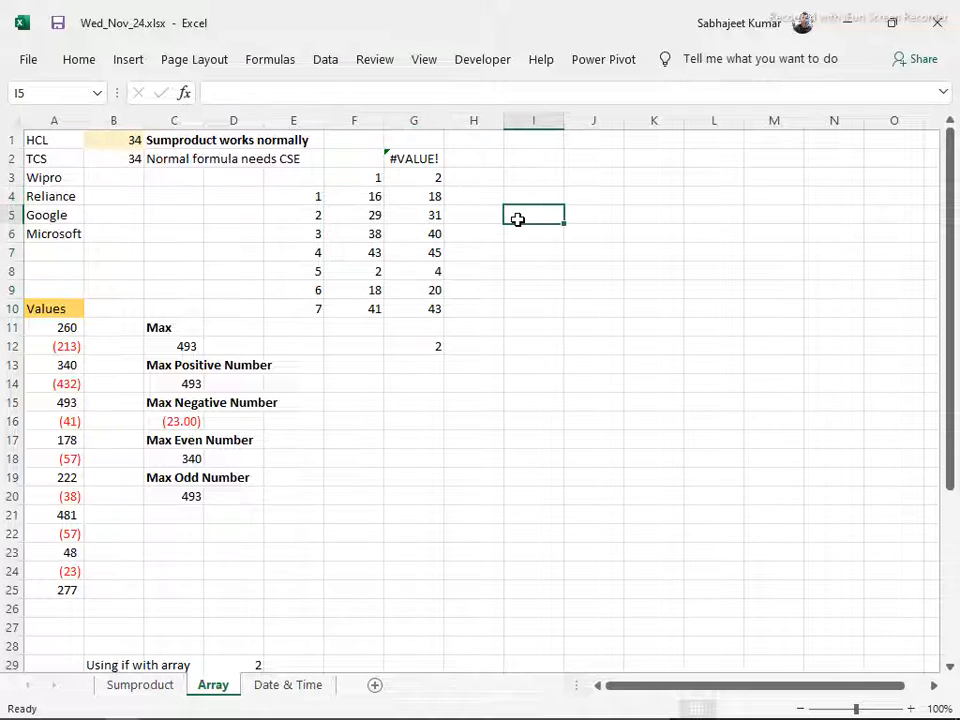
text(=sum()
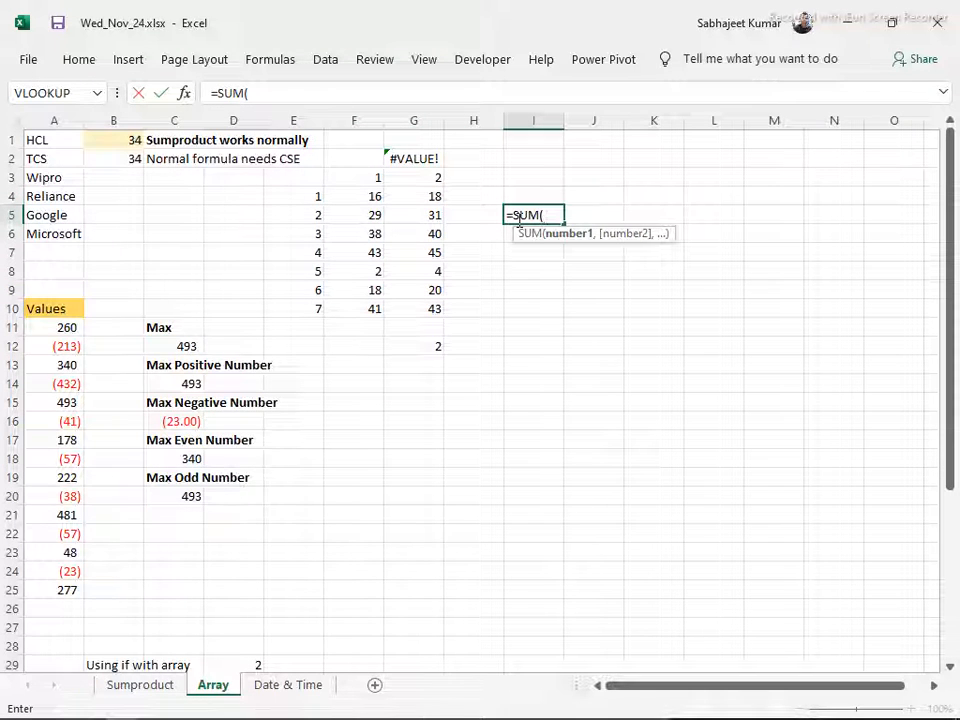
key(BackSpace)
key(BackSpace)
key(BackSpace)
key(BackSpace)
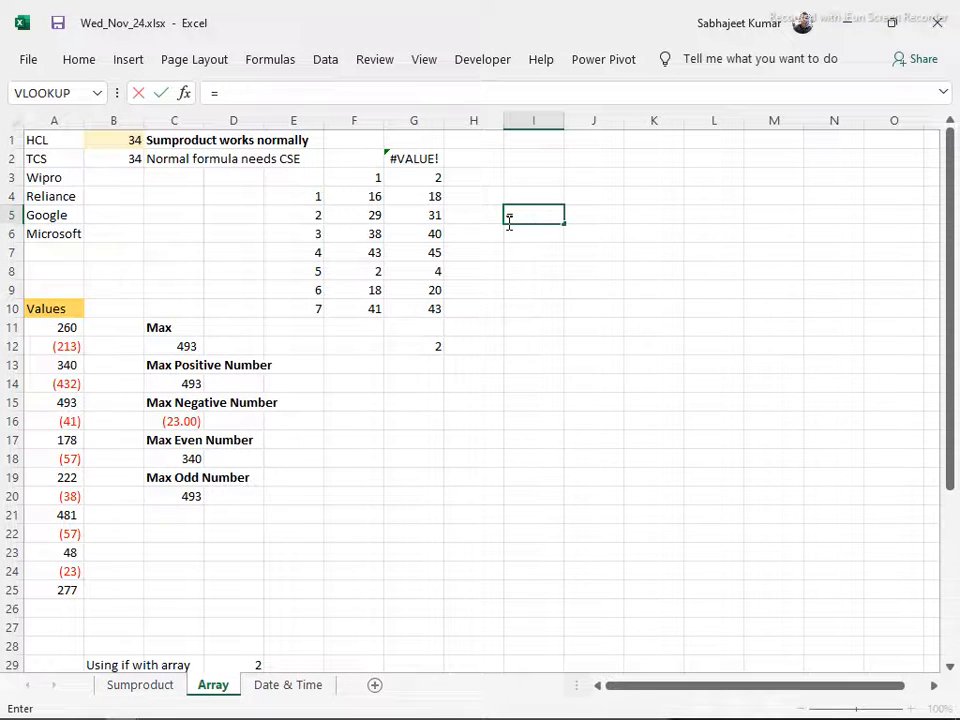
drag(371, 193, 439, 306)
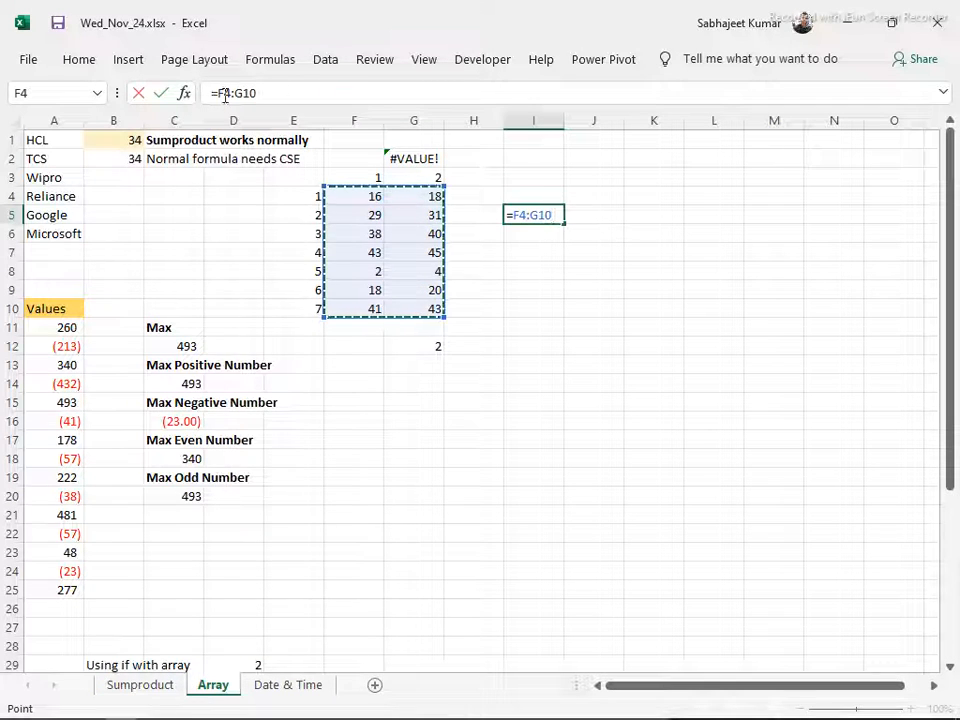
drag(218, 94, 286, 97)
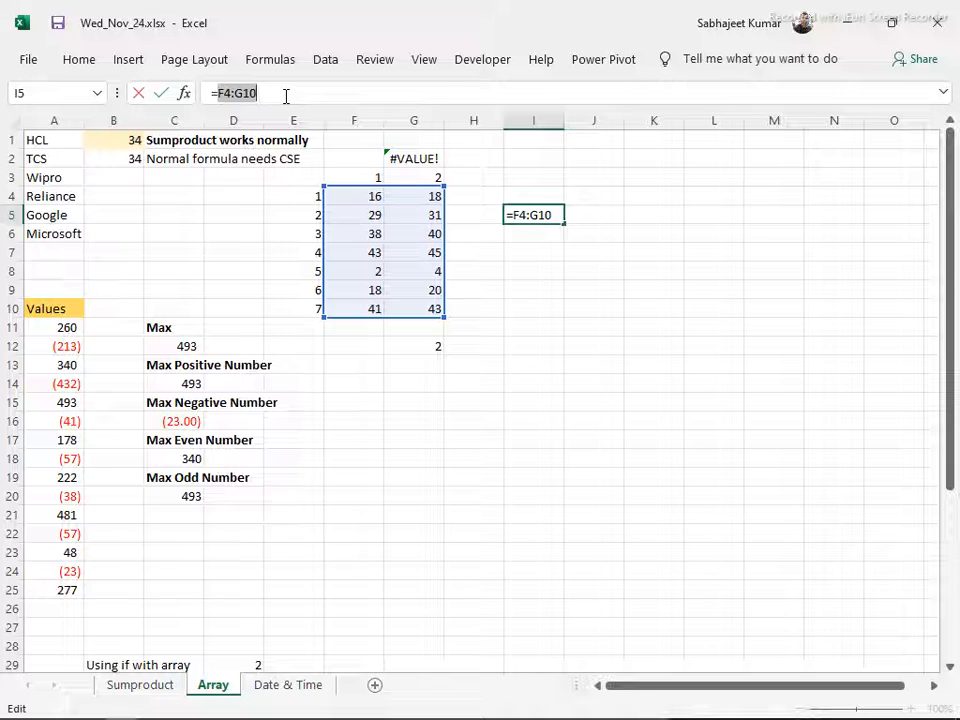
key(F9)
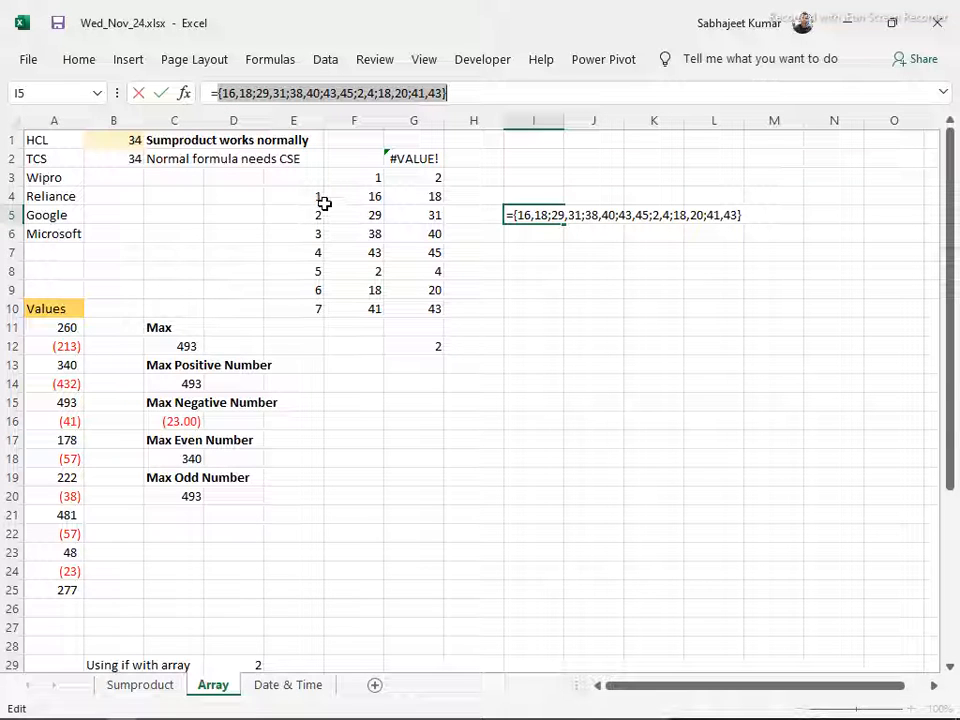
click(231, 92)
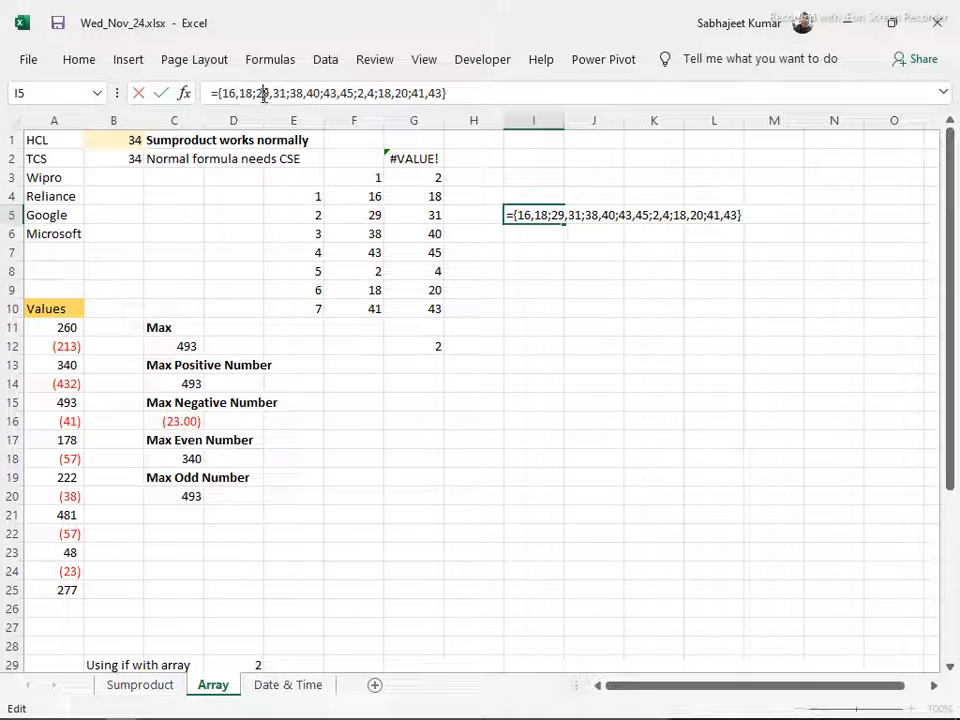
double_click(263, 93)
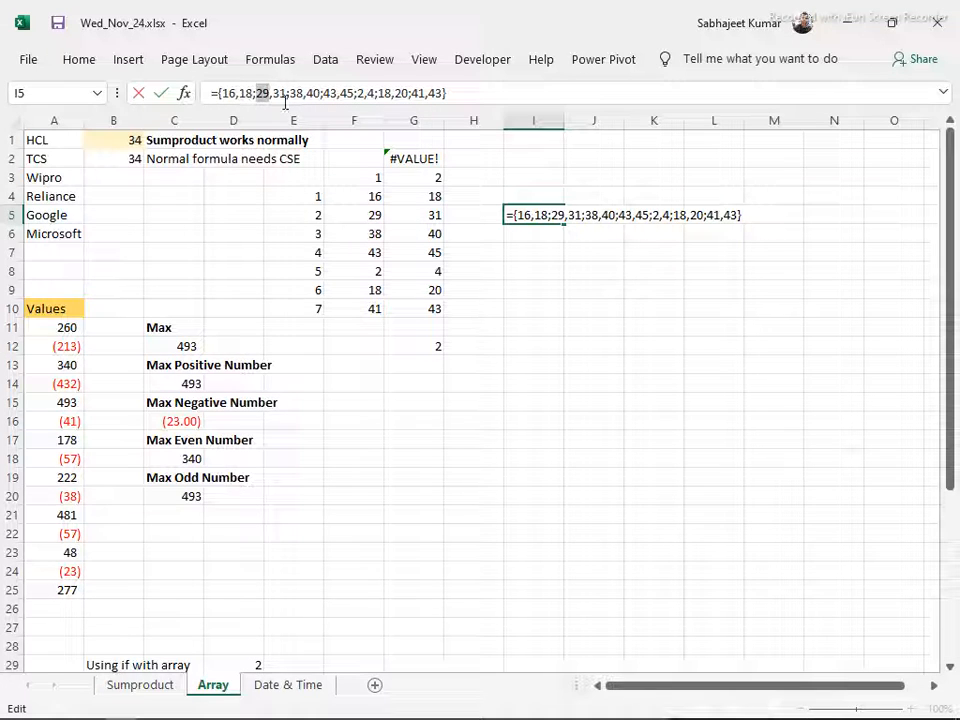
key(Escape)
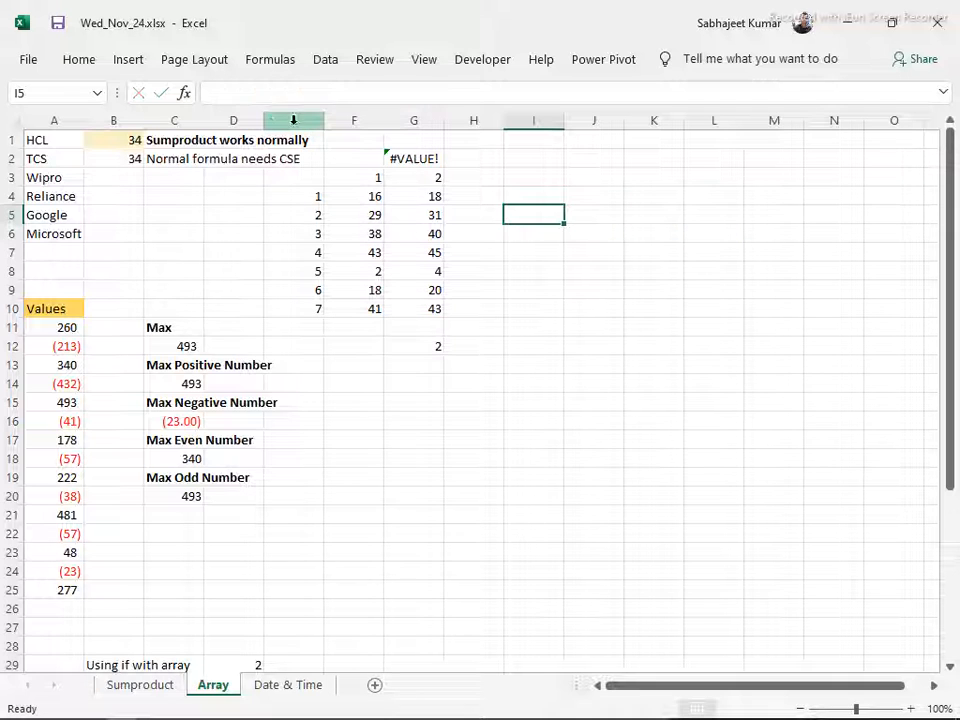
drag(313, 180, 417, 320)
key(Delete)
click(417, 159)
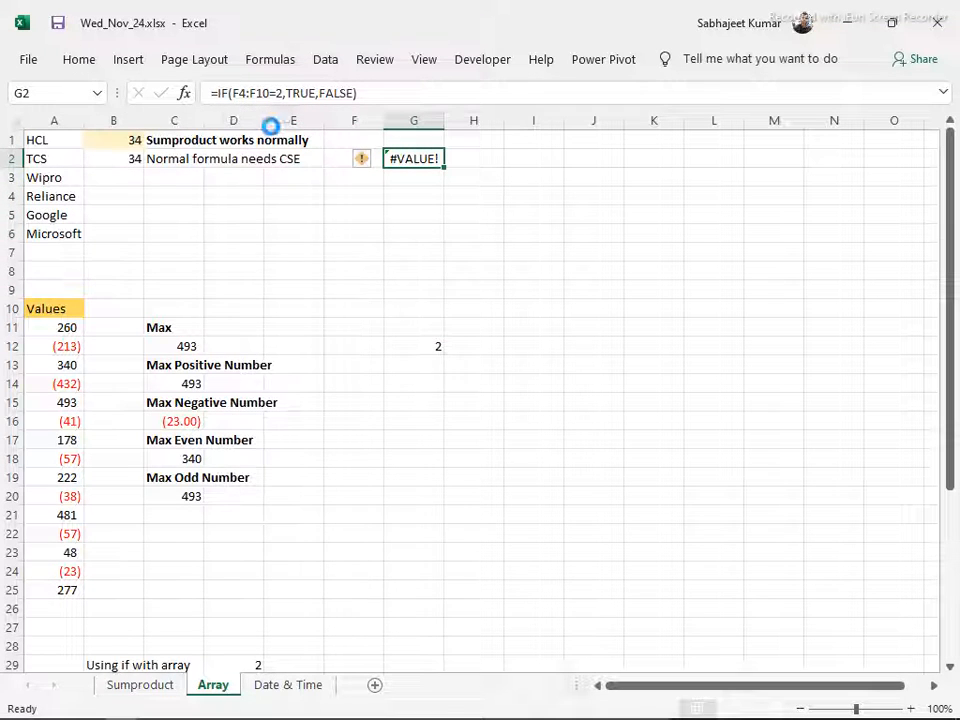
key(ctrl+z)
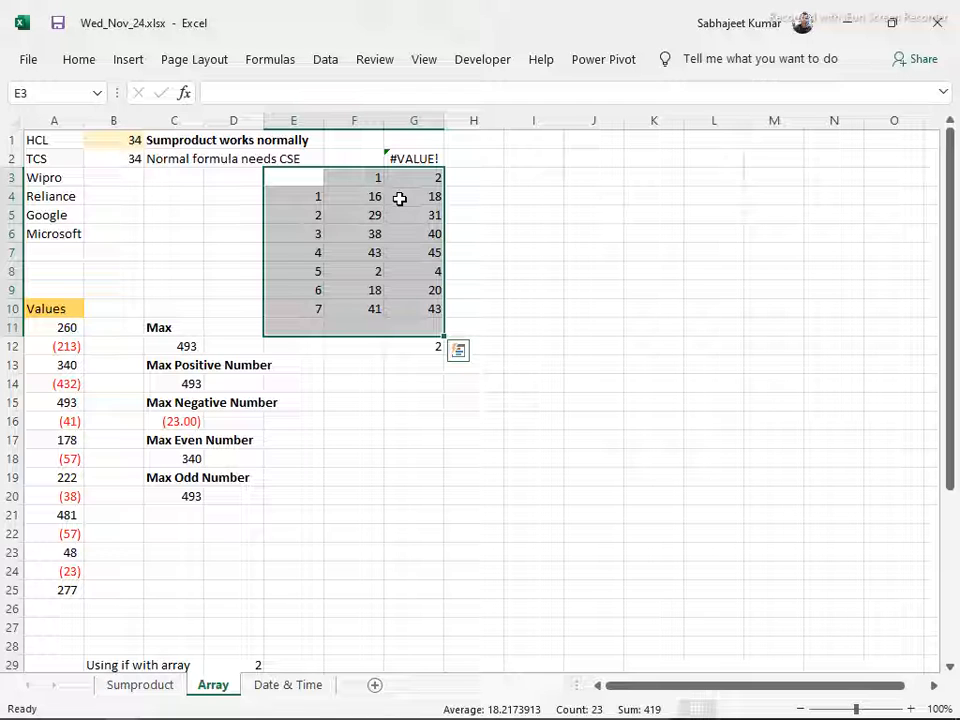
Clear cells G3:G13 and make the range in G2's IF formula absolute as $F$4:$F$10
drag(399, 179, 428, 350)
key(Delete)
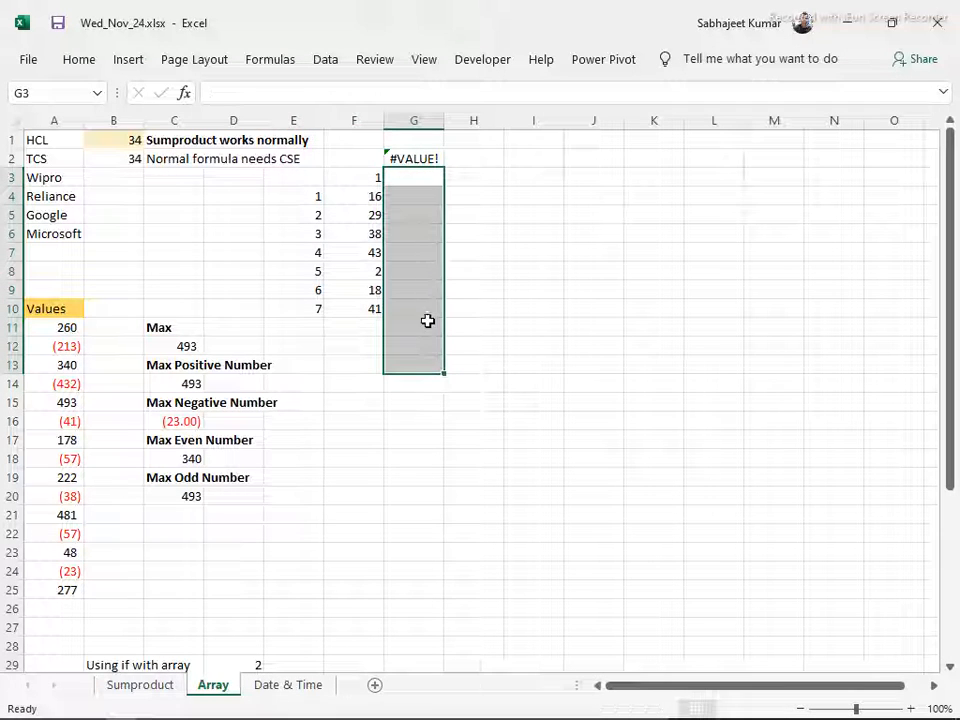
click(414, 156)
double_click(414, 157)
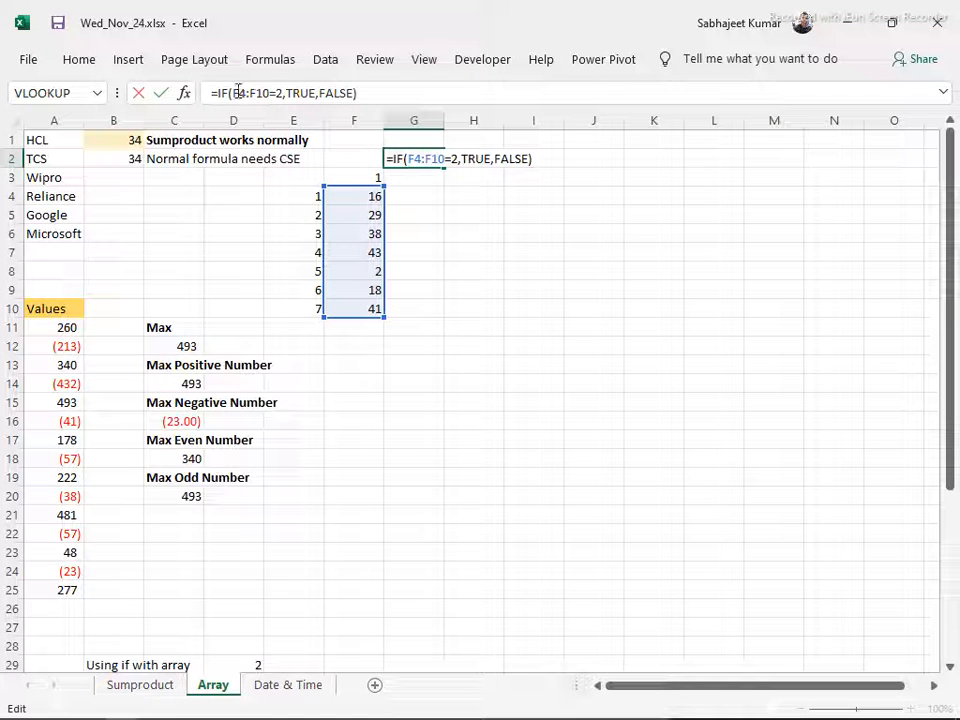
drag(234, 92, 272, 92)
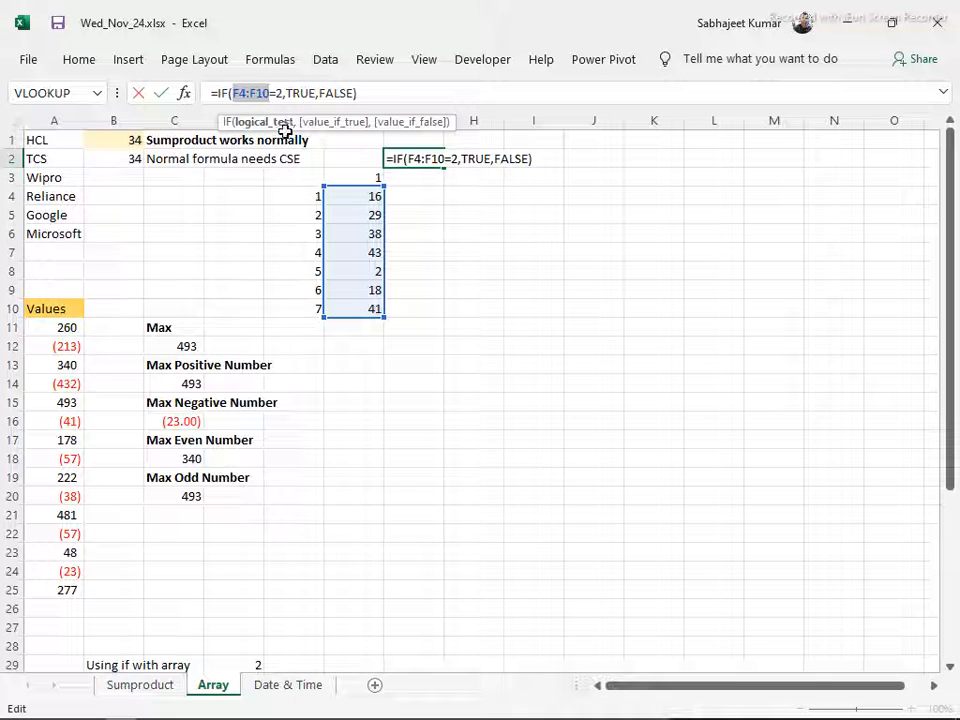
key(F4)
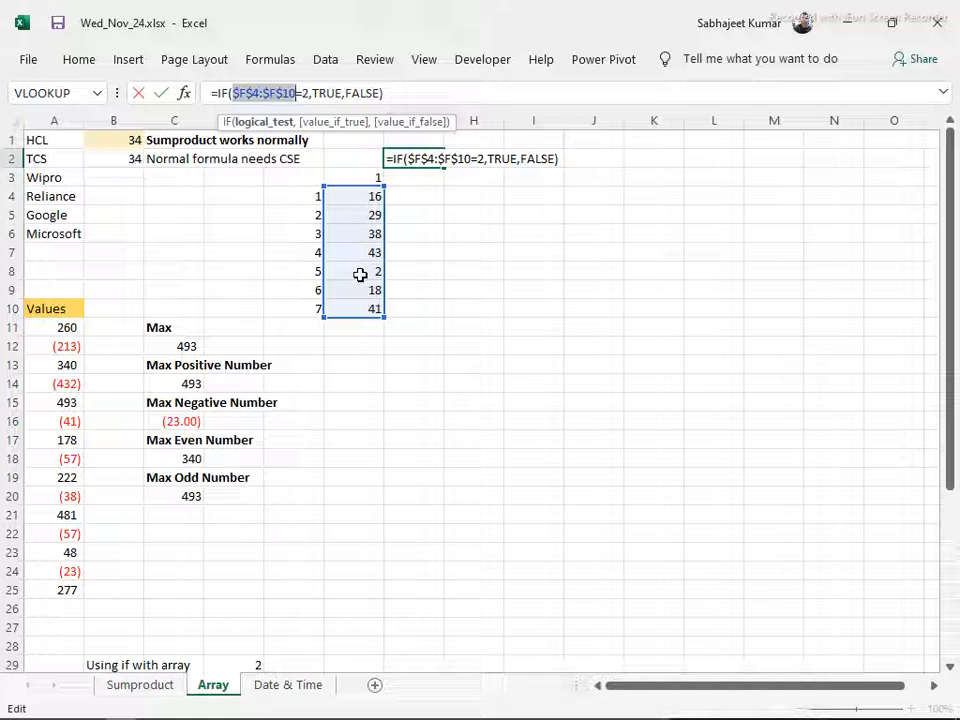
key(Return)
key(Up)
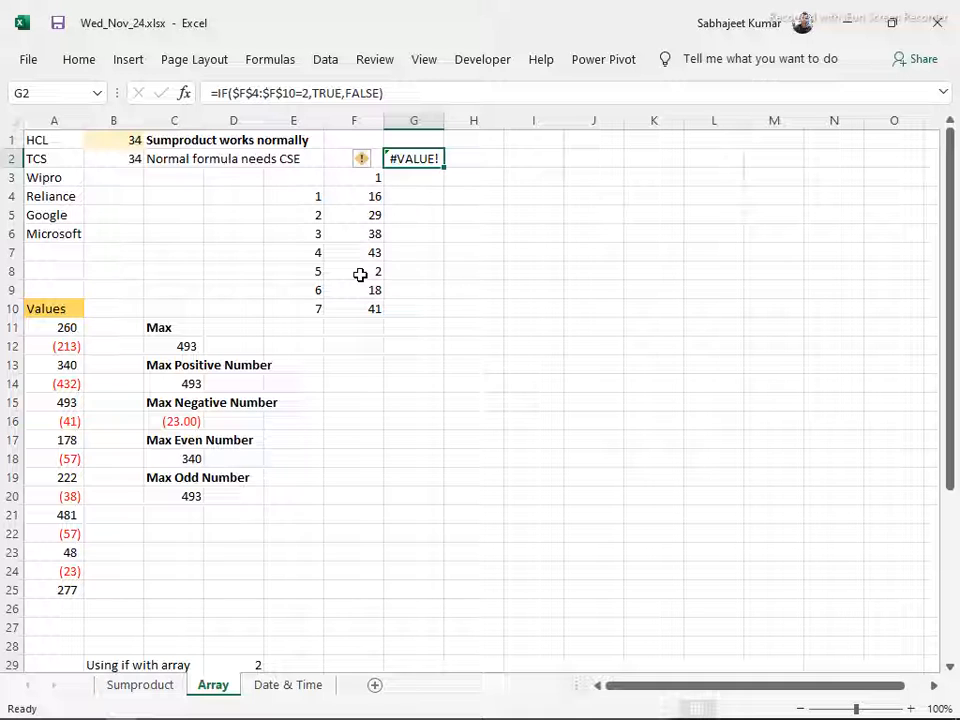
Re-enter the IF formula in G2 as an array formula and check it against cell F8
key(F2)
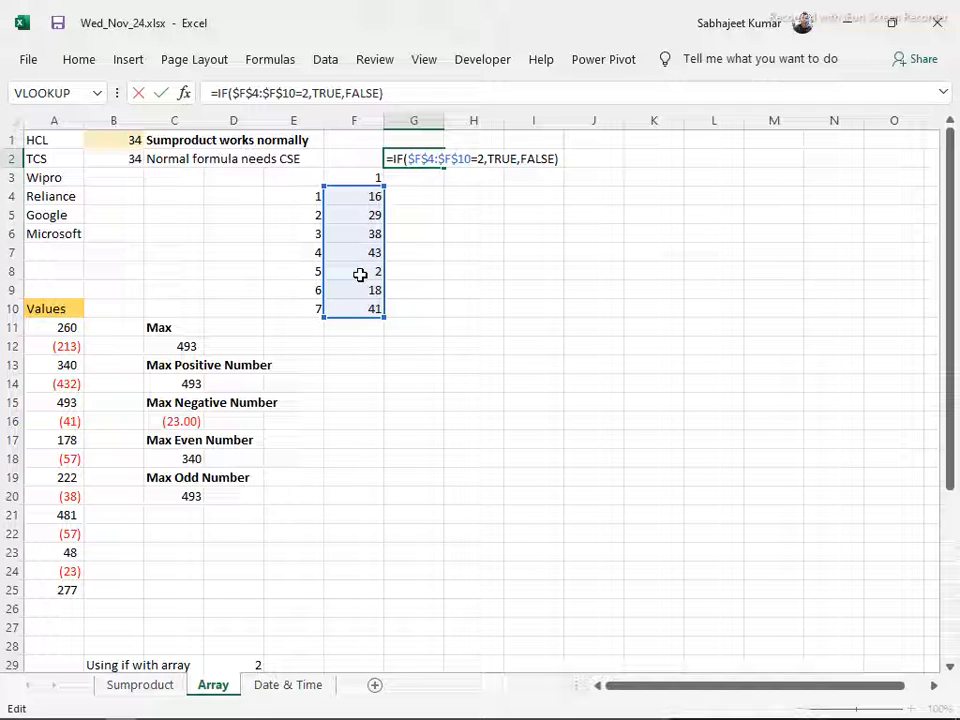
key(ctrl+shift+Return)
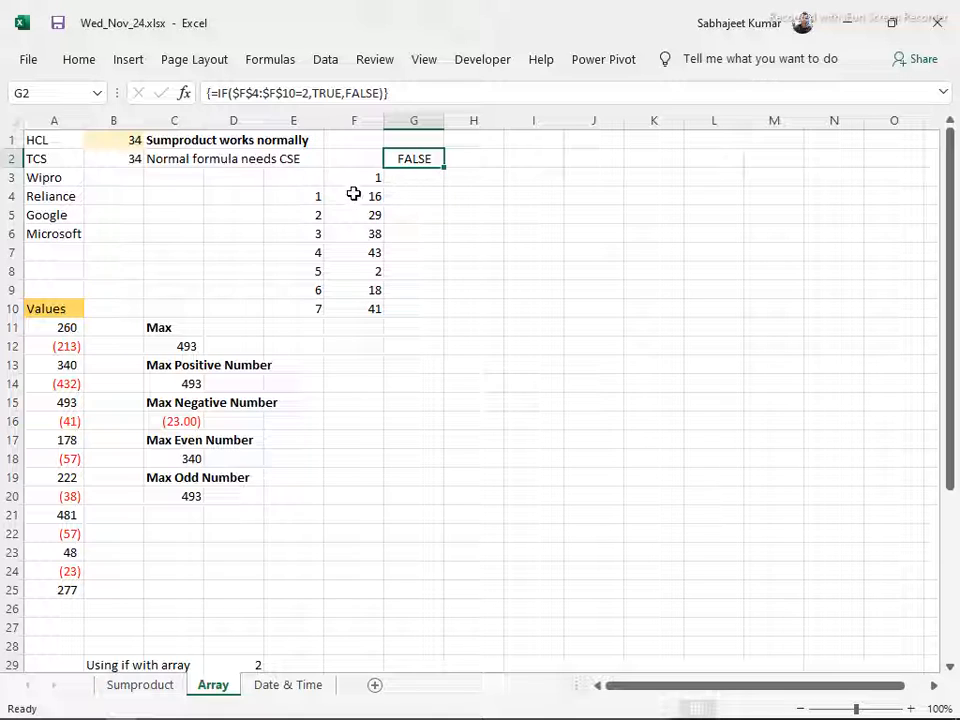
click(361, 274)
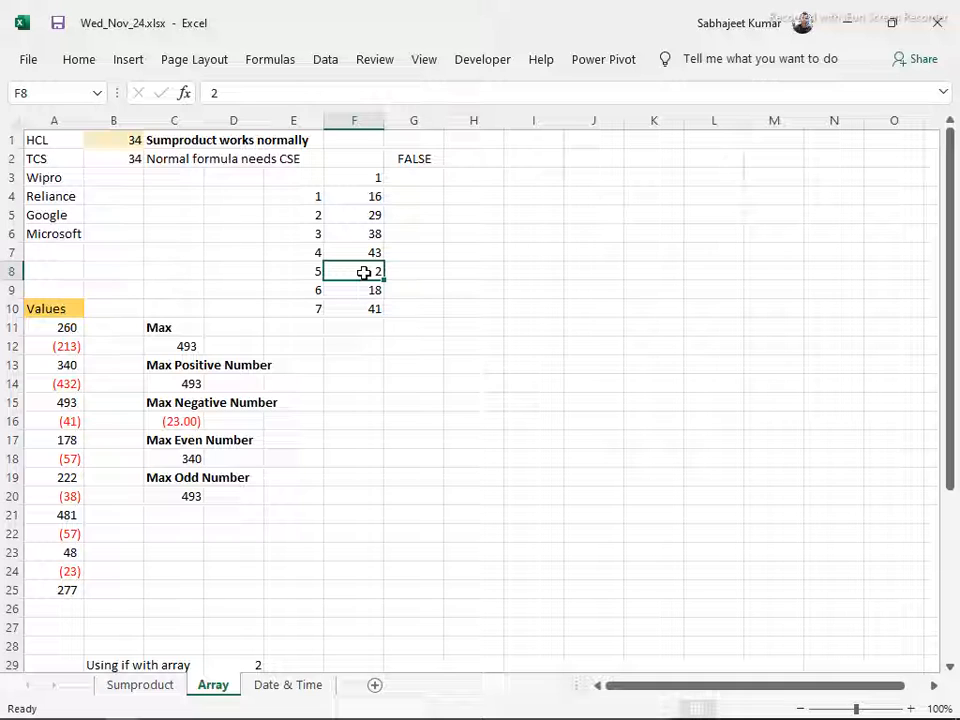
Fill the G2 formula down to G10 and re-enter it as one array formula across G2:G10, comparing it with column F
click(420, 158)
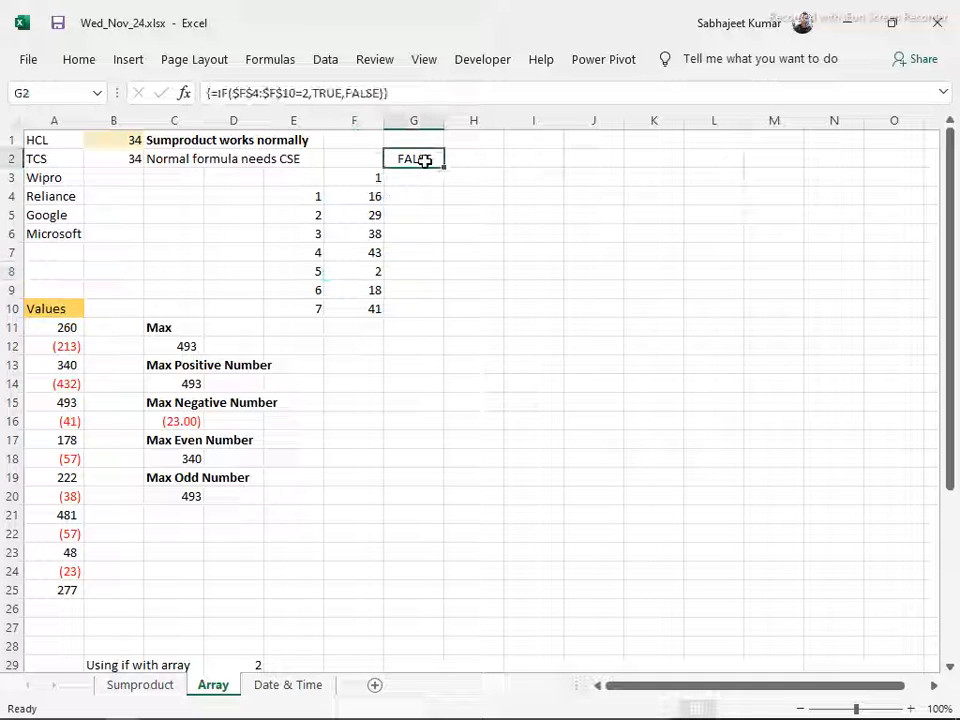
drag(447, 167, 435, 302)
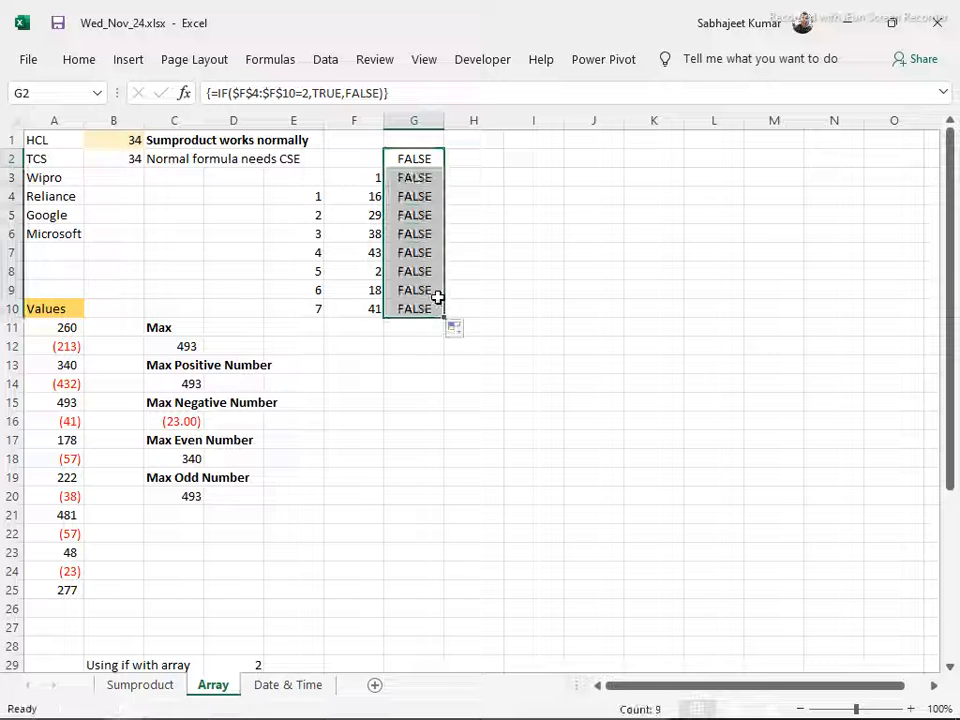
key(F2)
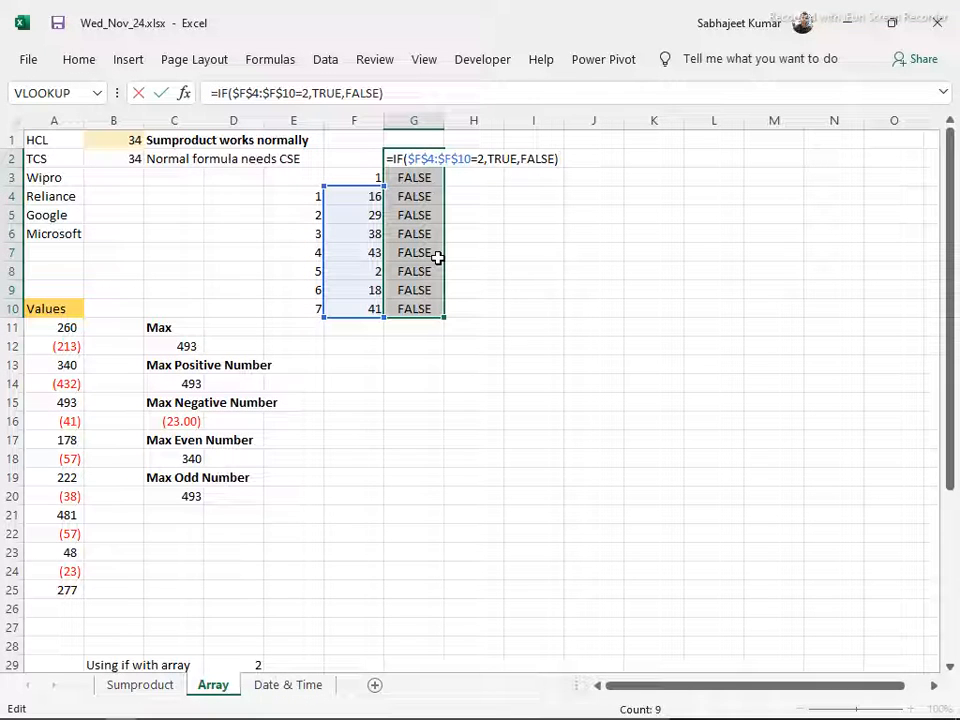
key(ctrl+shift+Return)
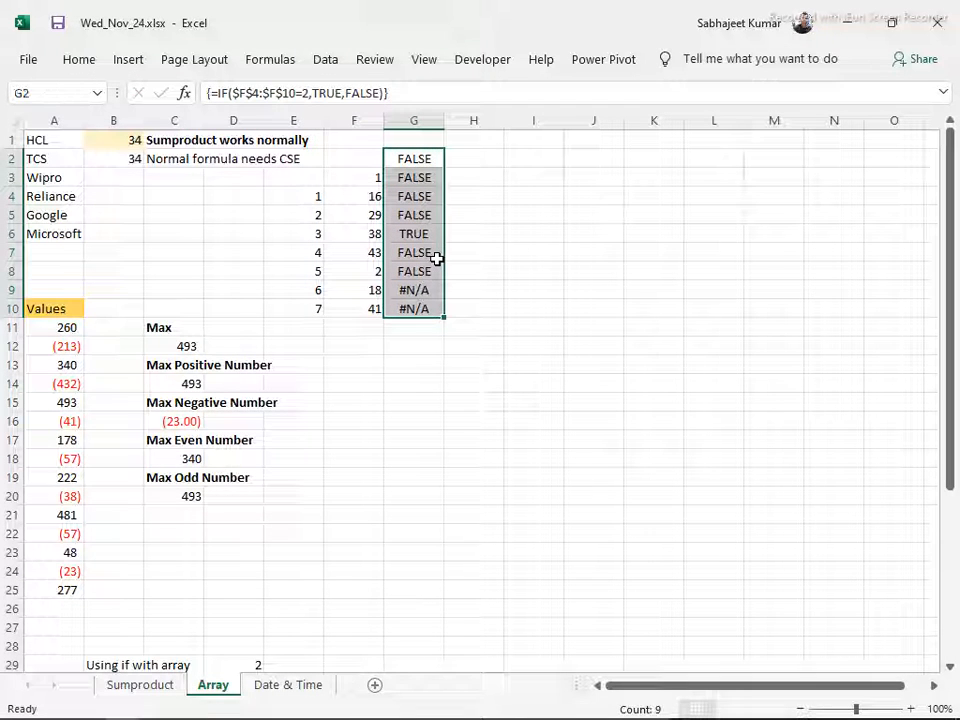
click(425, 233)
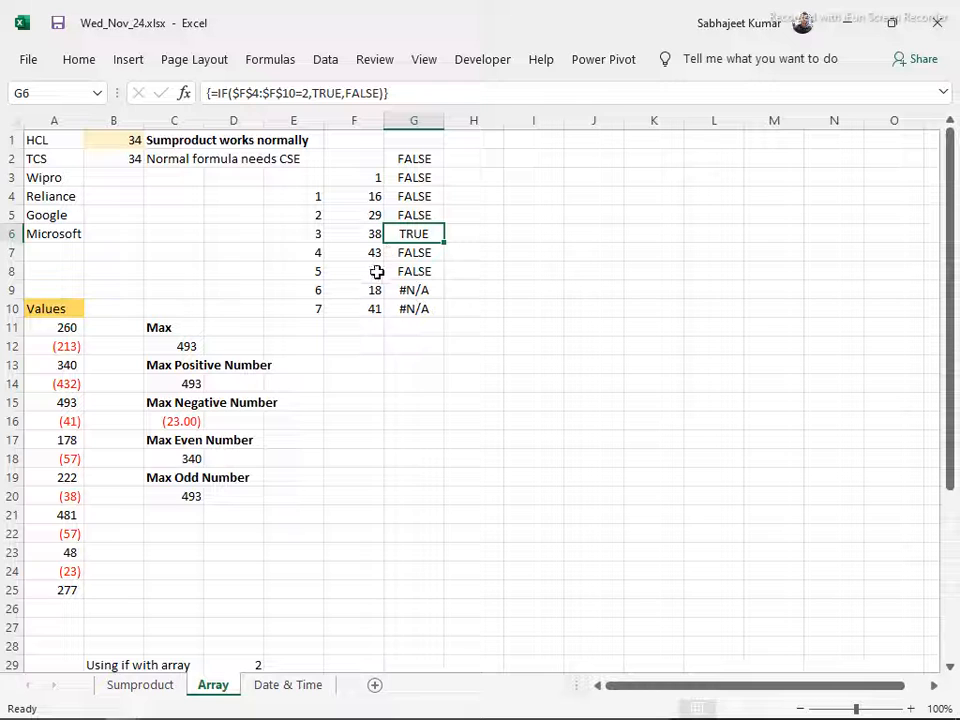
drag(360, 197, 375, 249)
drag(409, 158, 396, 308)
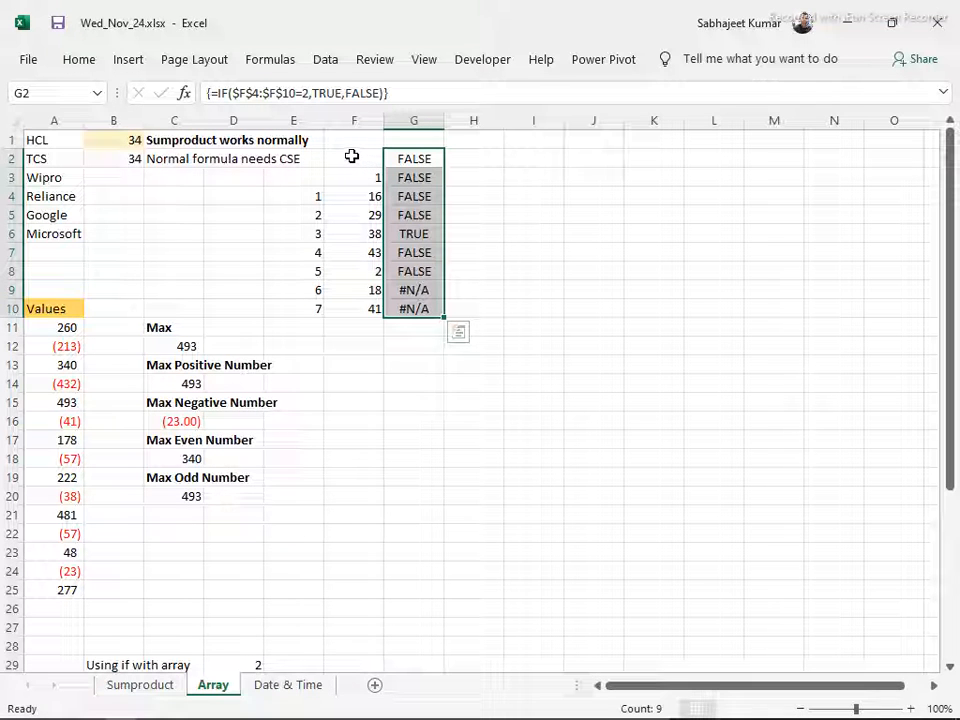
Enter =LEN(A1) in cell C4 to count the characters of the first company name
click(173, 194)
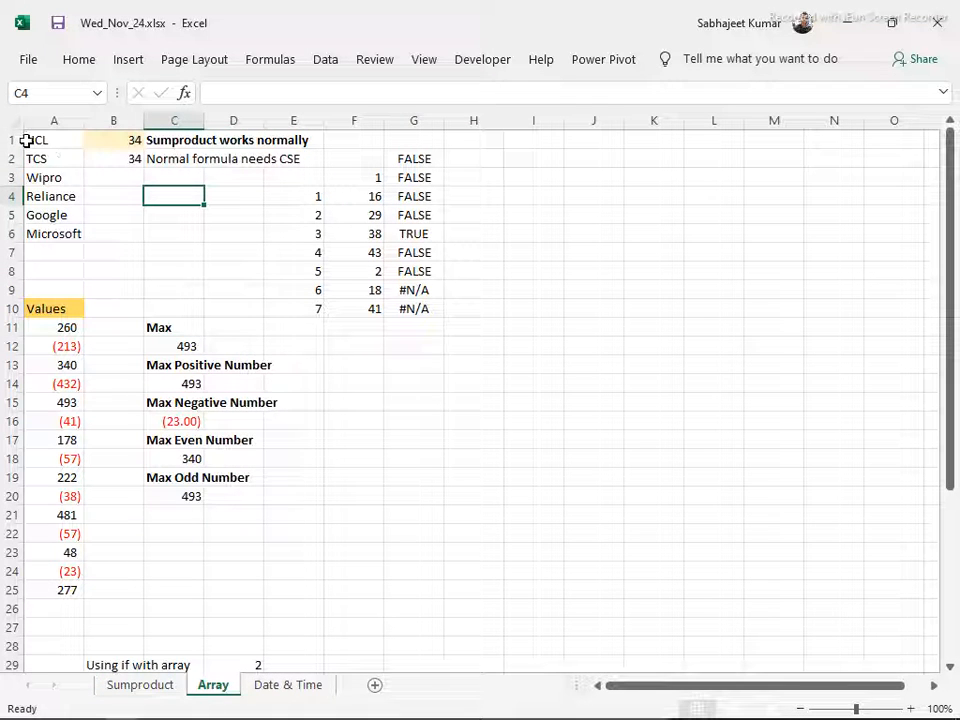
text(=len)
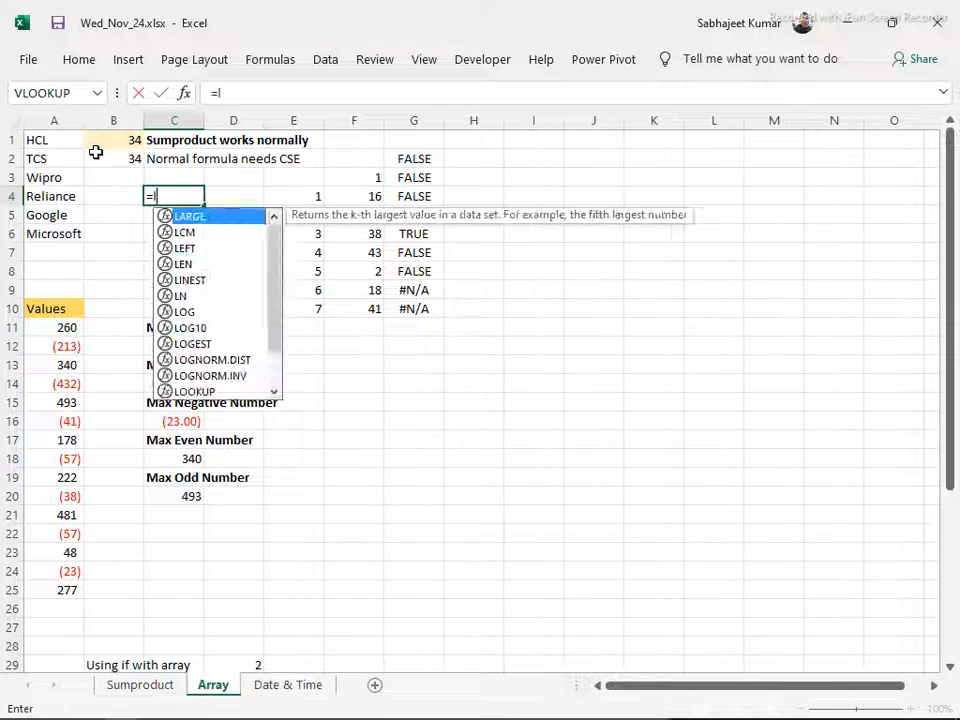
key(Tab)
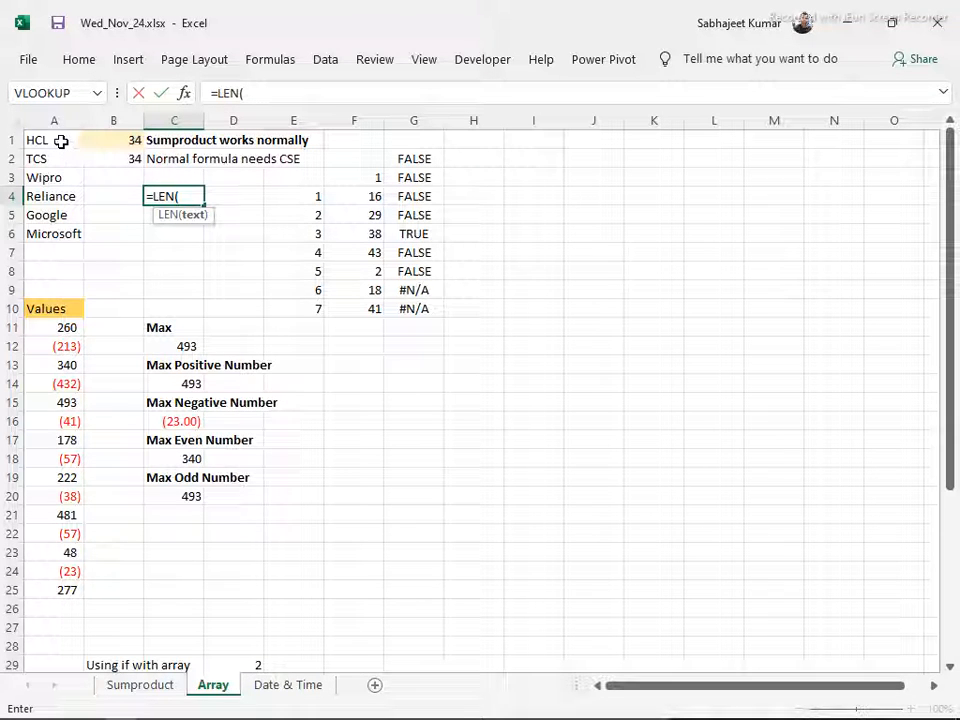
click(61, 142)
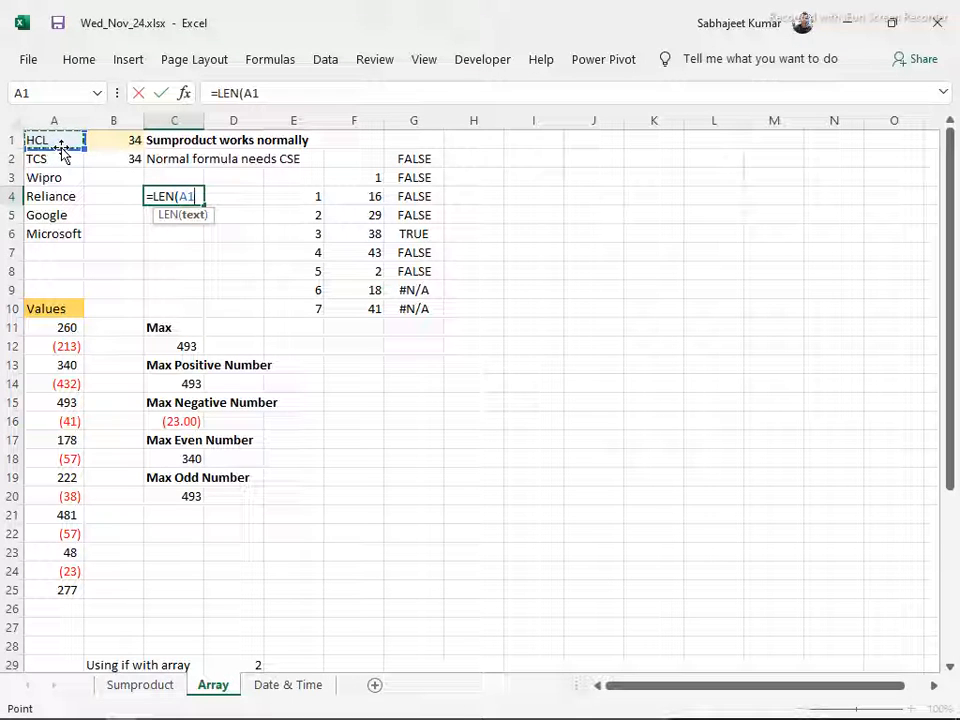
key(Return)
key(Up)
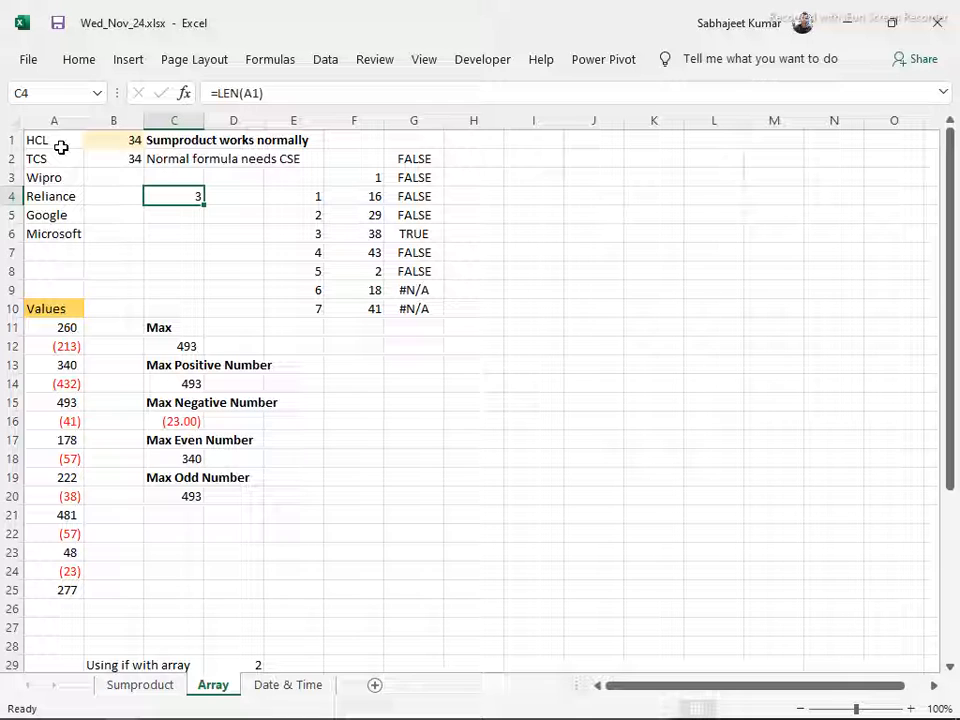
drag(43, 141, 65, 231)
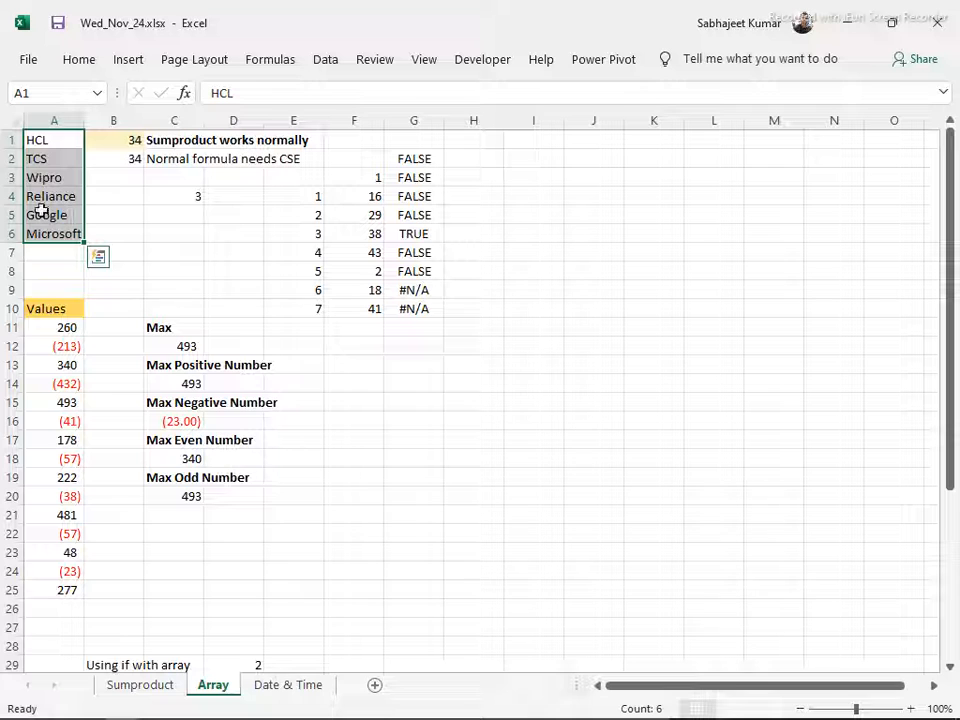
click(190, 198)
click(228, 92)
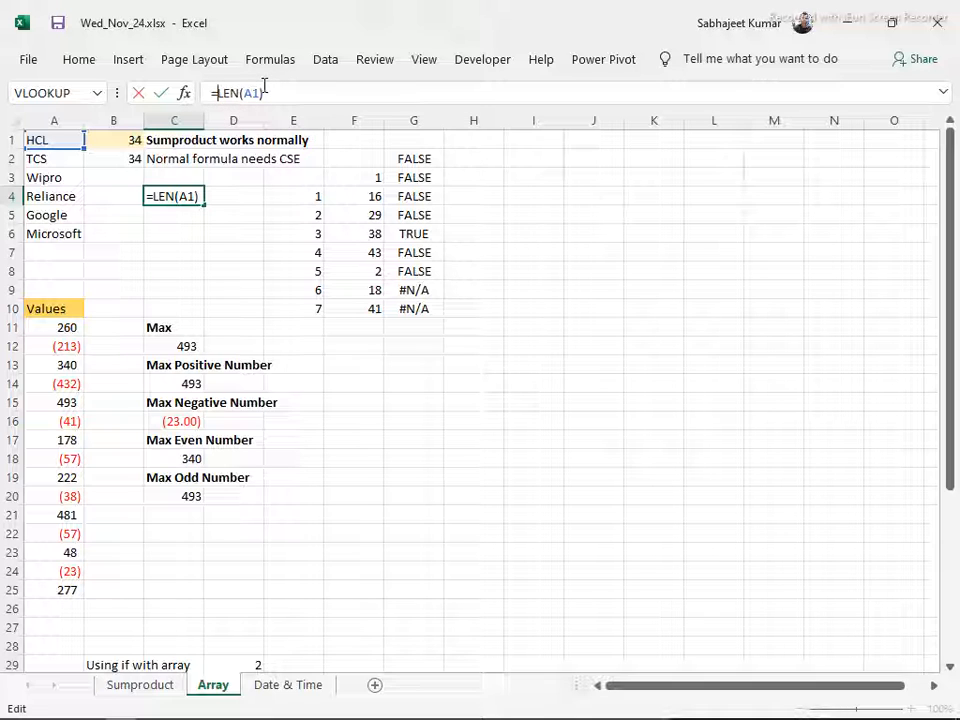
key(Escape)
Enter =LEN(A1:A6) in cell C5 as a normal formula over all the company names
key(Down)
text(=)
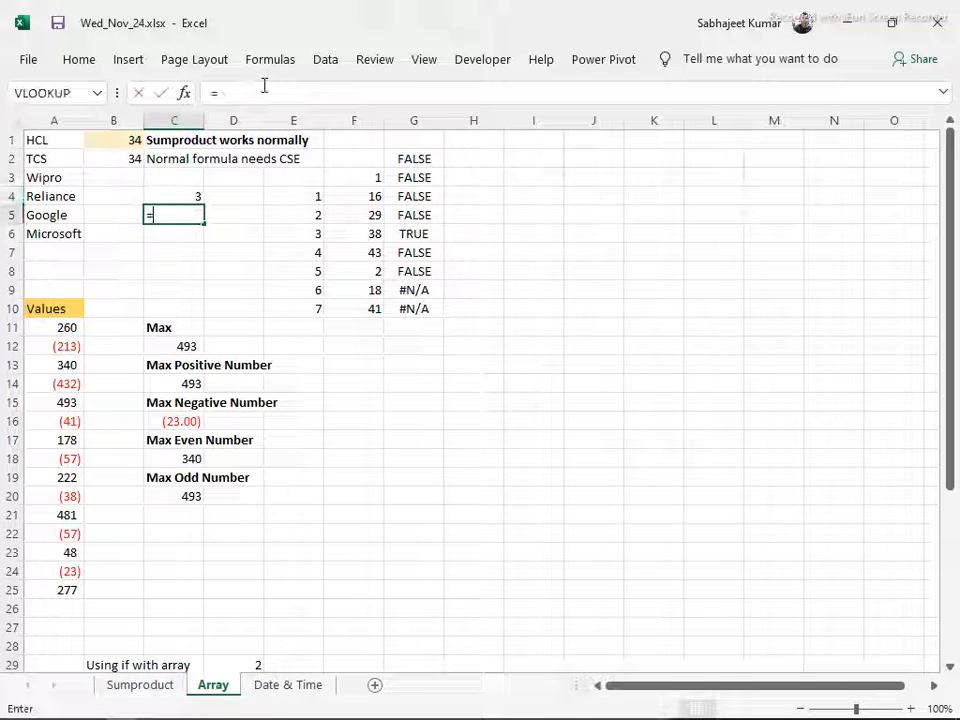
text(len)
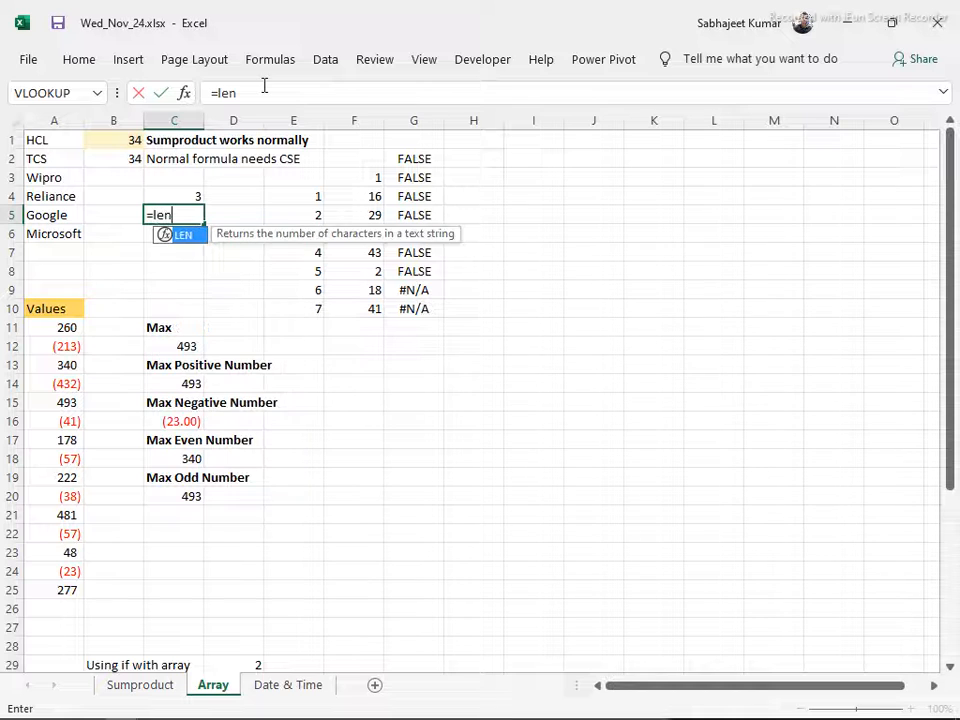
key(Tab)
drag(34, 140, 60, 226)
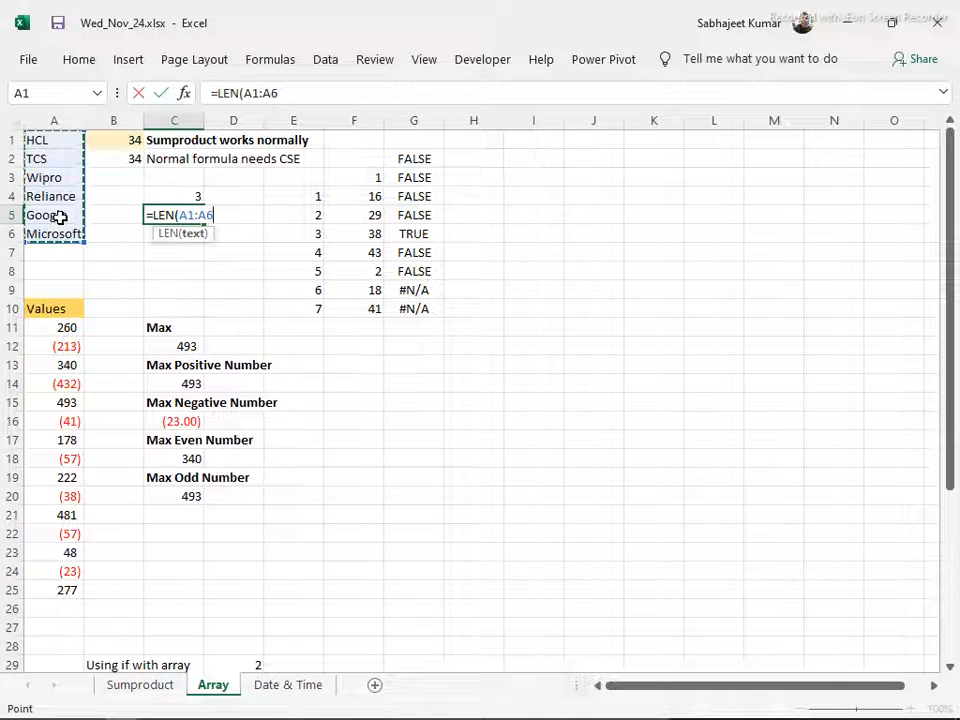
text())
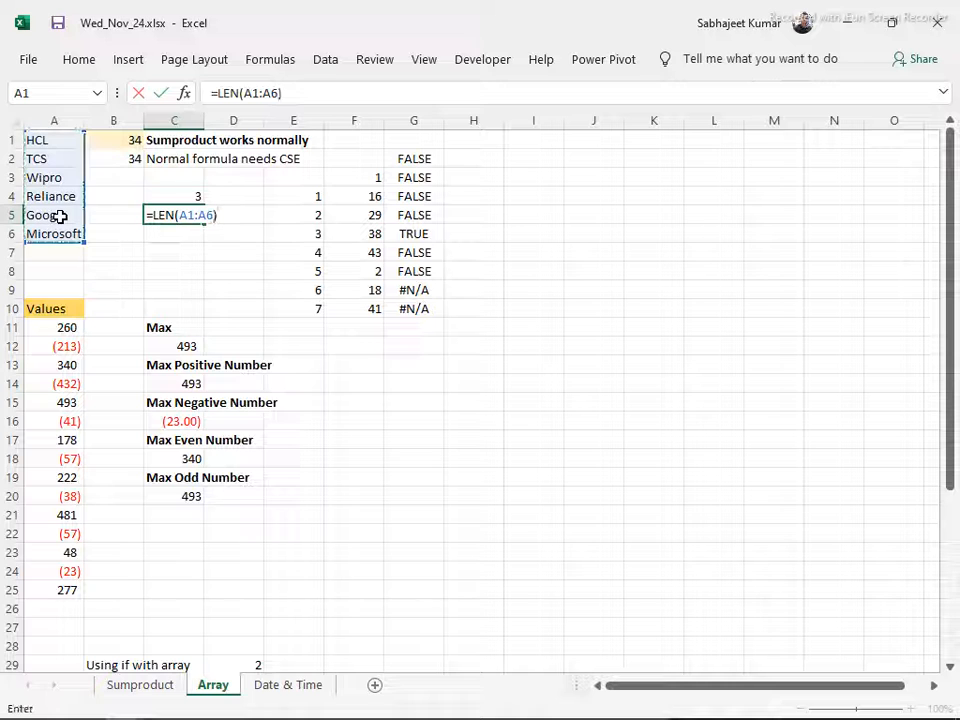
key(Return)
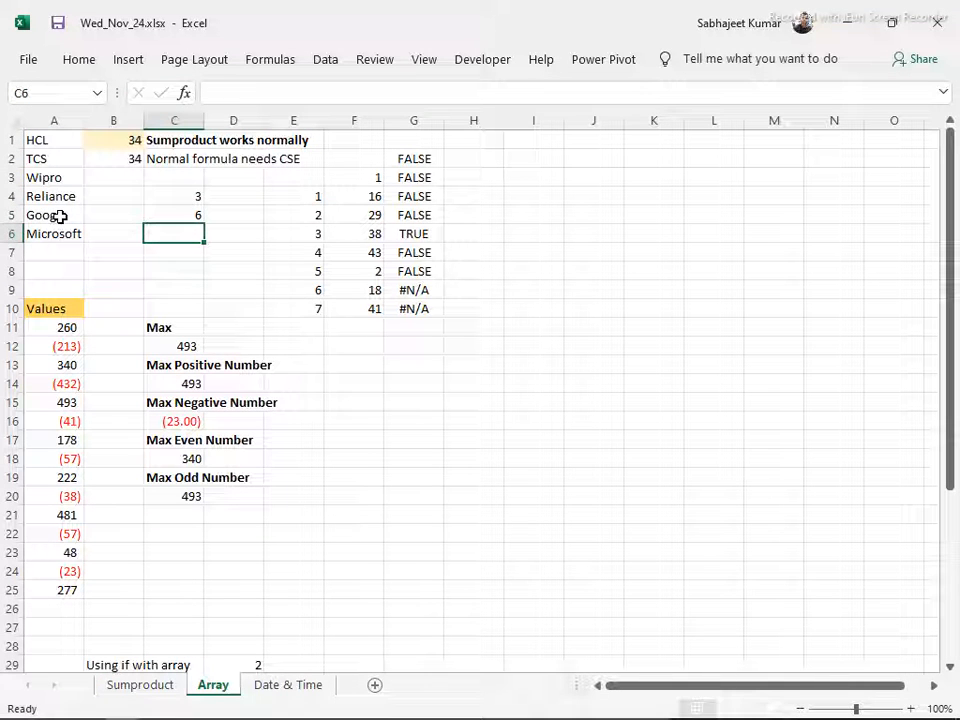
key(Up)
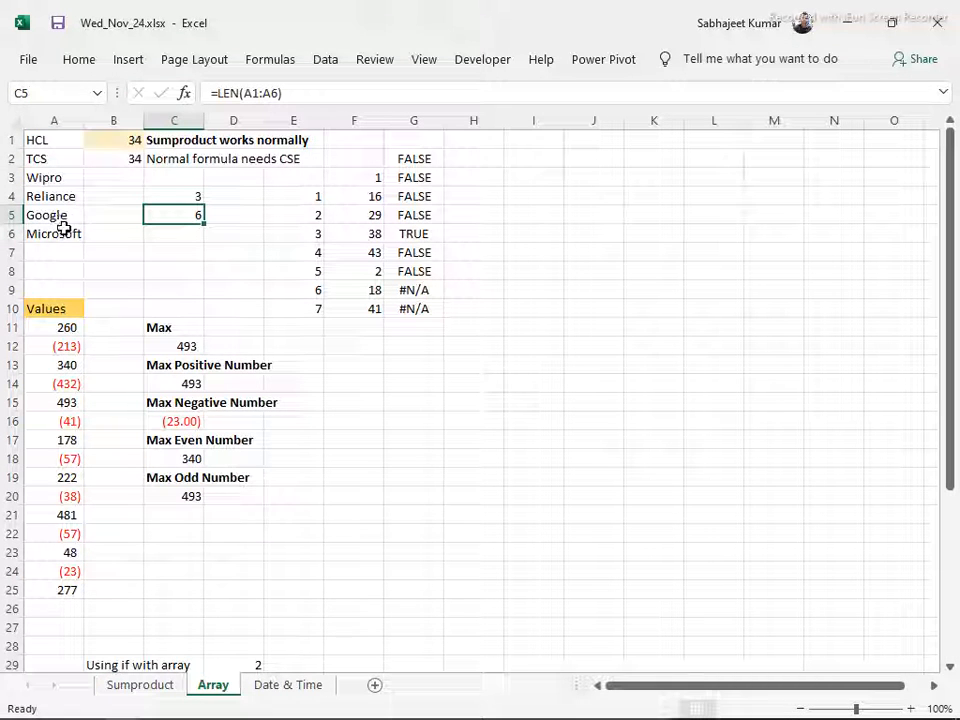
scroll(77, 240, down, 2)
scroll(77, 237, up, 2)
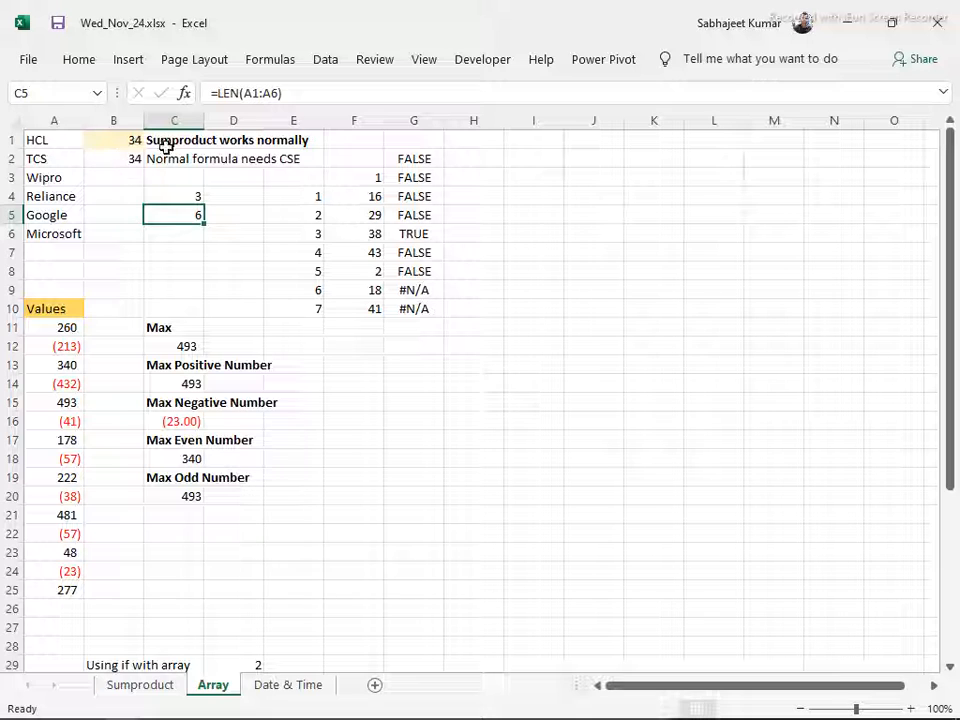
Wrap the LEN formula in C5 in SUM so it reads =SUM(LEN(A1:A6)), entered as a normal formula
click(220, 93)
text(sum)
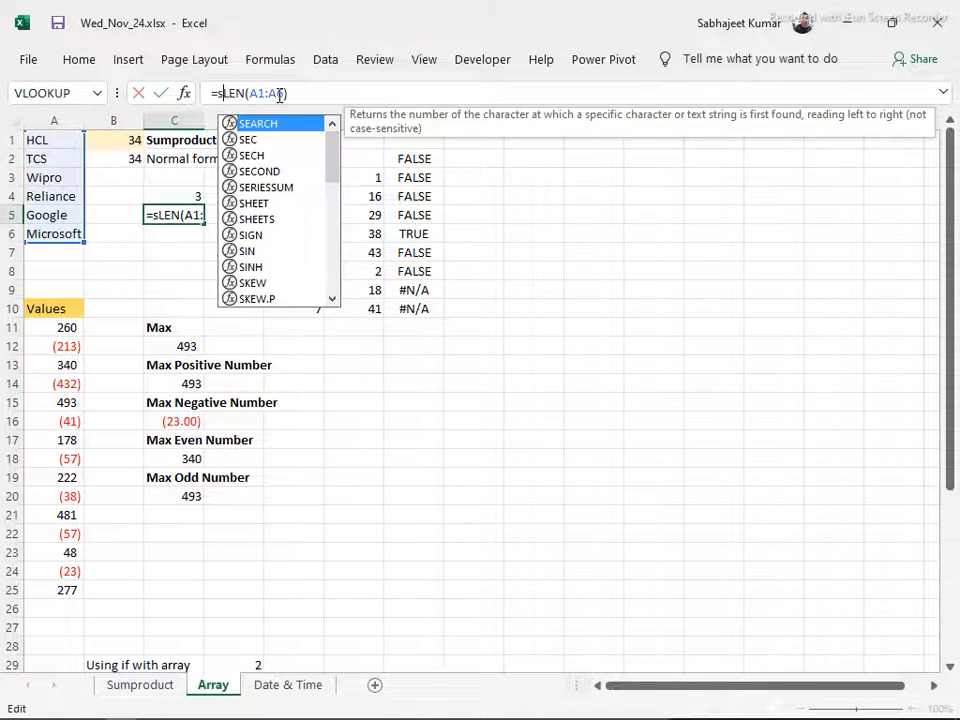
key(Tab)
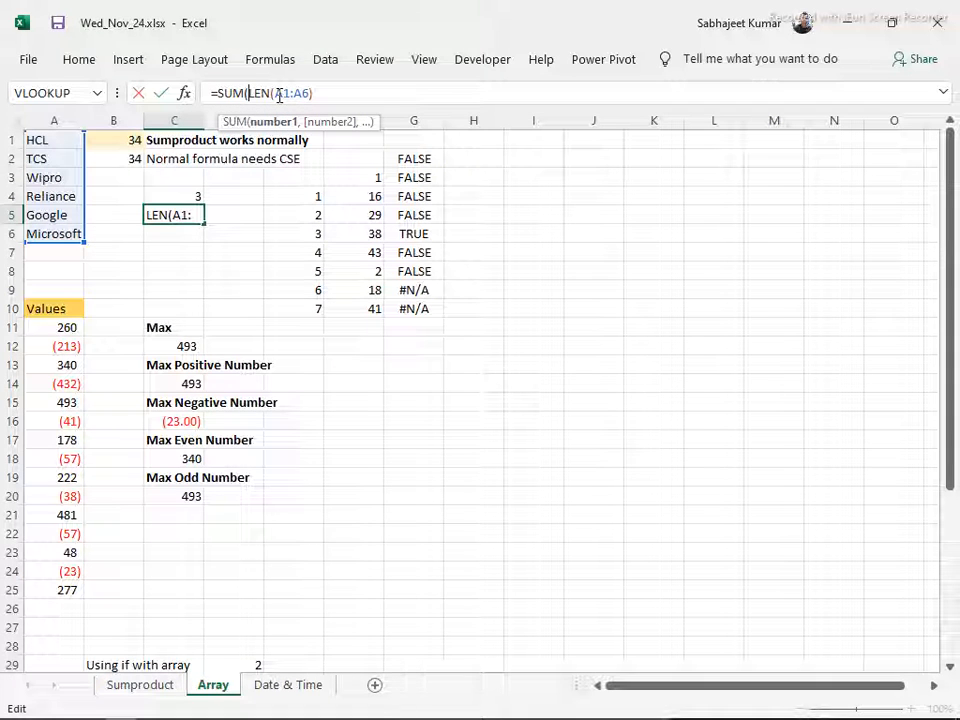
key(End)
text())
key(Return)
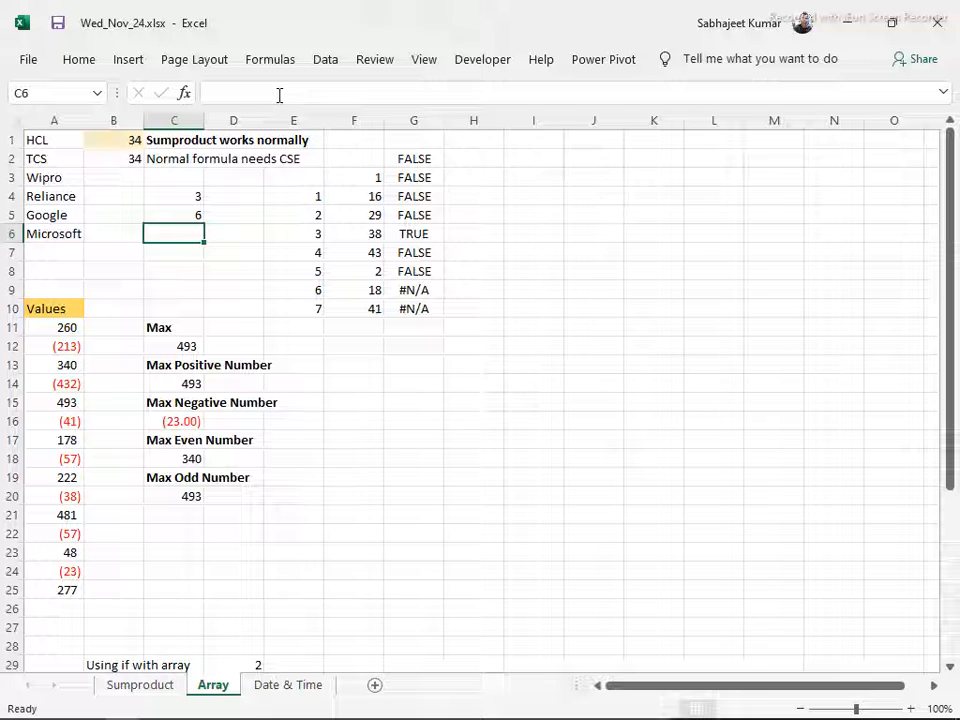
key(Up)
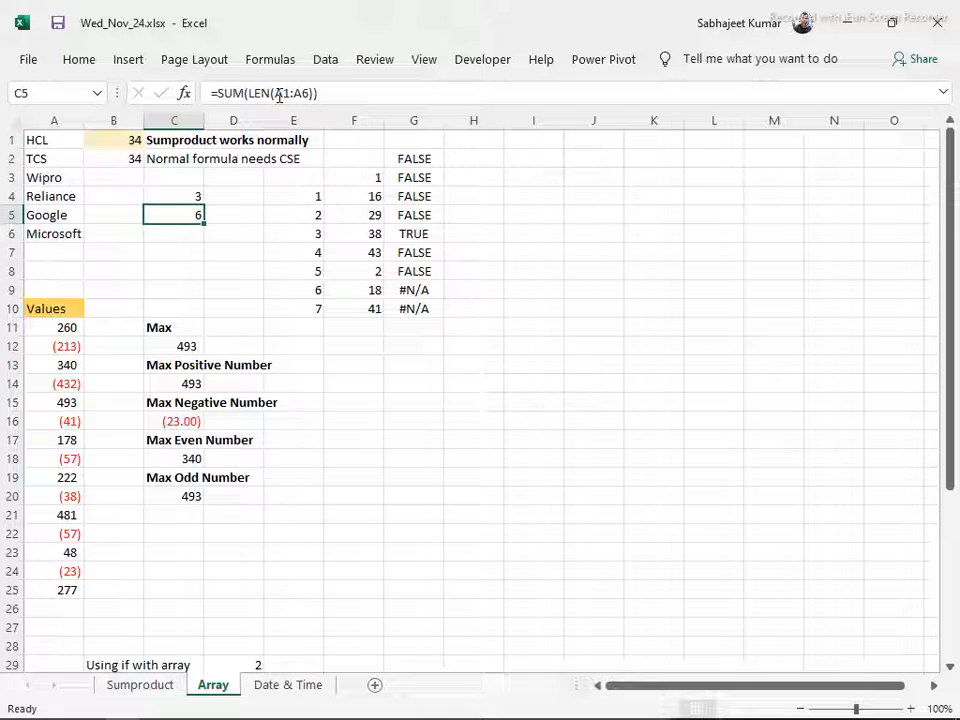
click(191, 195)
click(233, 197)
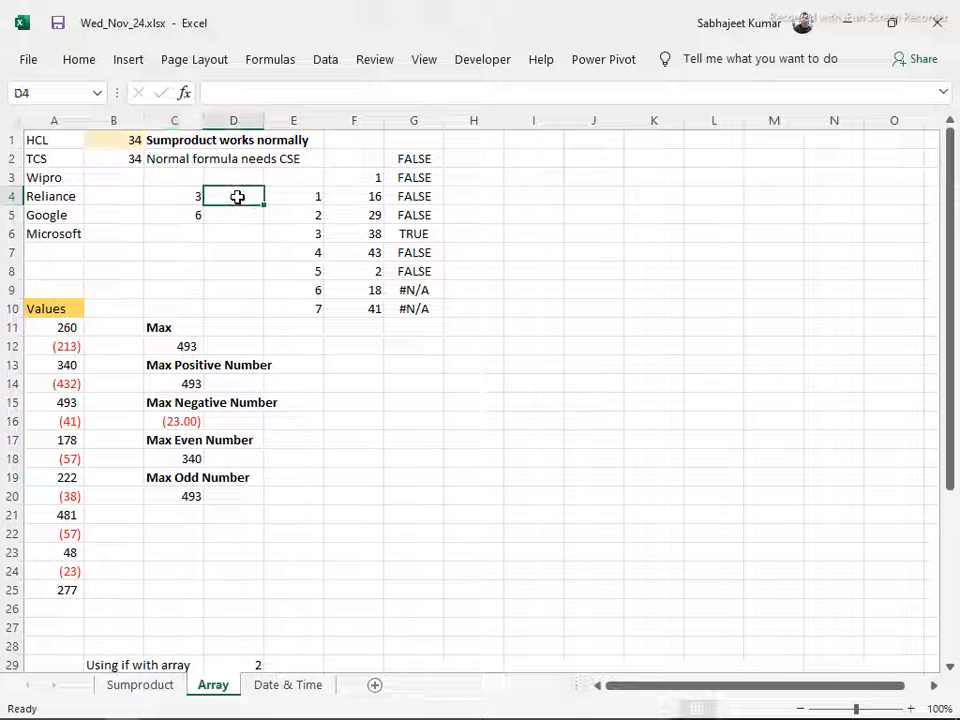
text(=le)
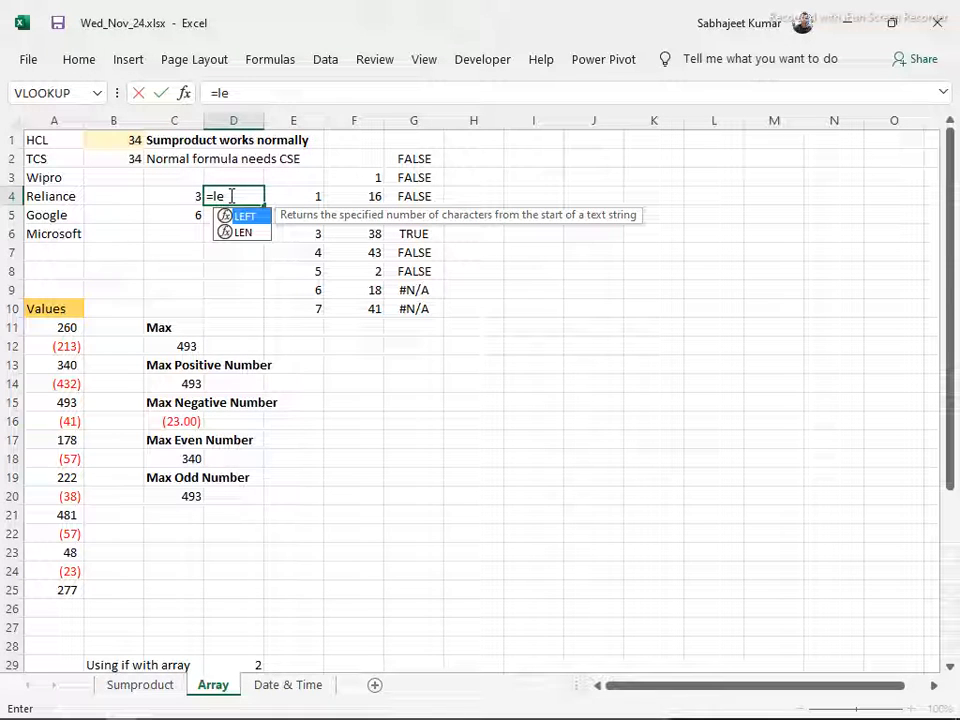
text(n)
key(Tab)
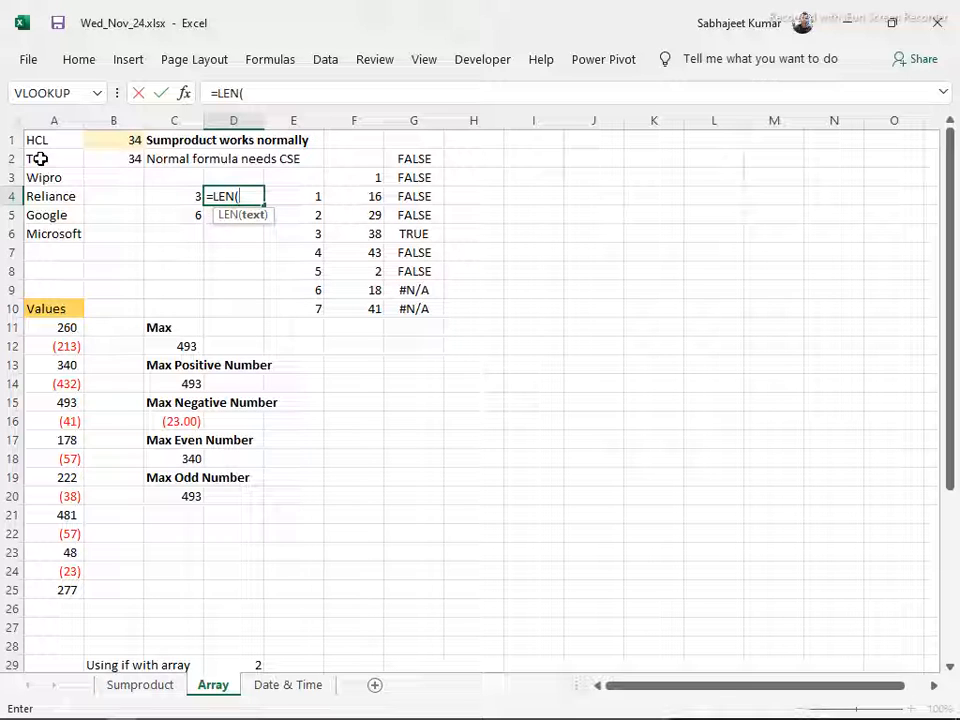
key(Escape)
Re-enter the =SUM(LEN(A1:A6)) formula in cell C5 as an array formula
click(166, 211)
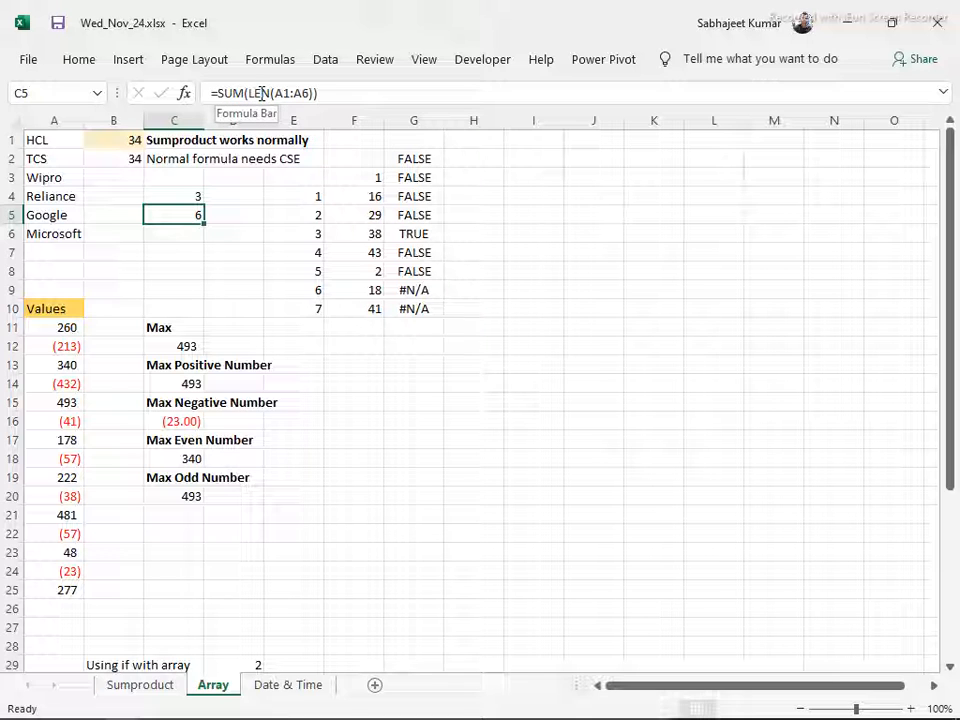
key(F2)
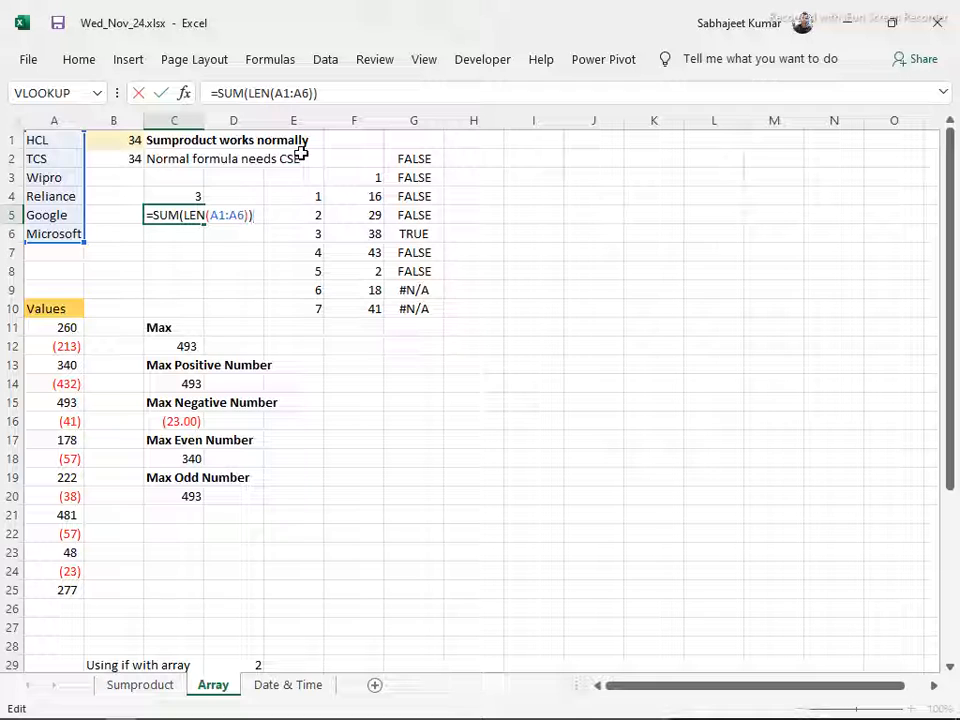
key(ctrl+shift+Return)
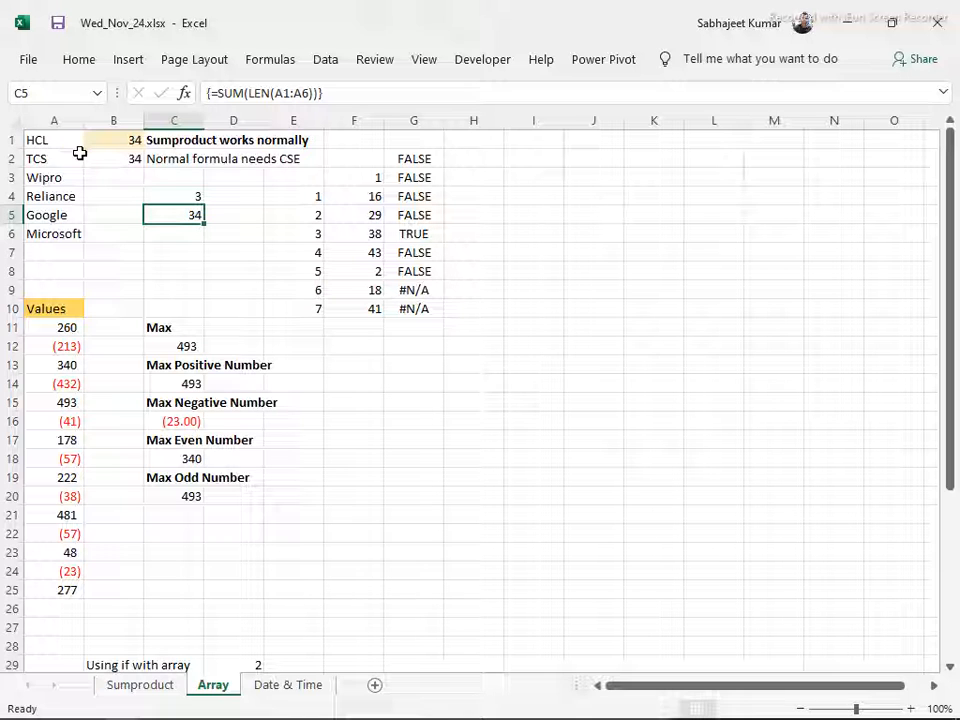
click(40, 140)
click(48, 158)
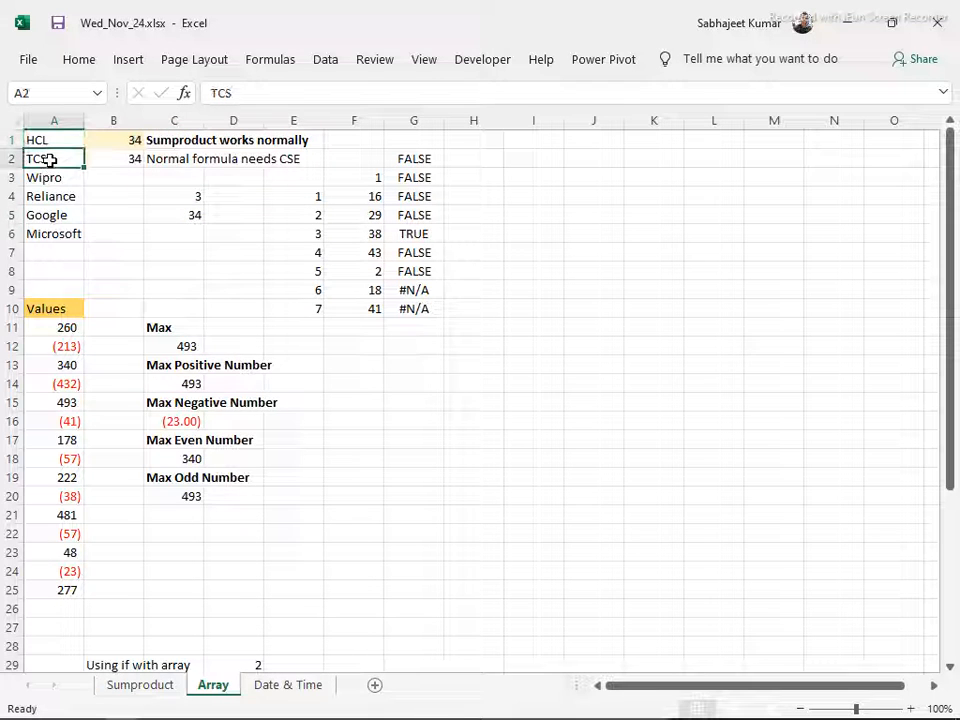
click(50, 233)
click(115, 120)
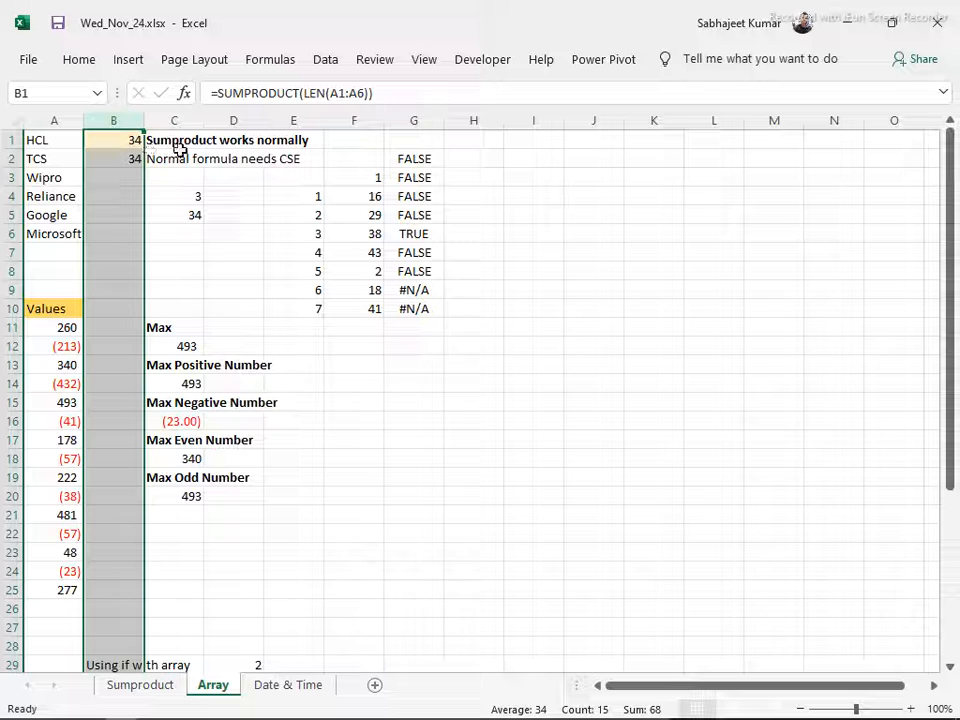
Enter =LEN(A1) in cell I1 to count the characters of the first company name
click(516, 157)
click(516, 139)
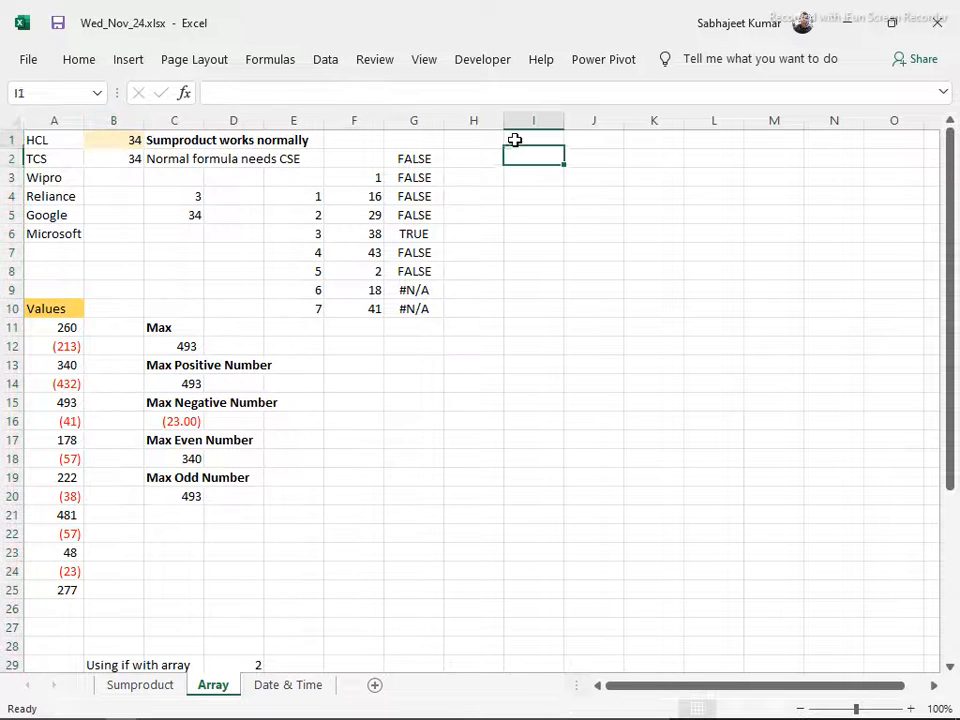
text(=len)
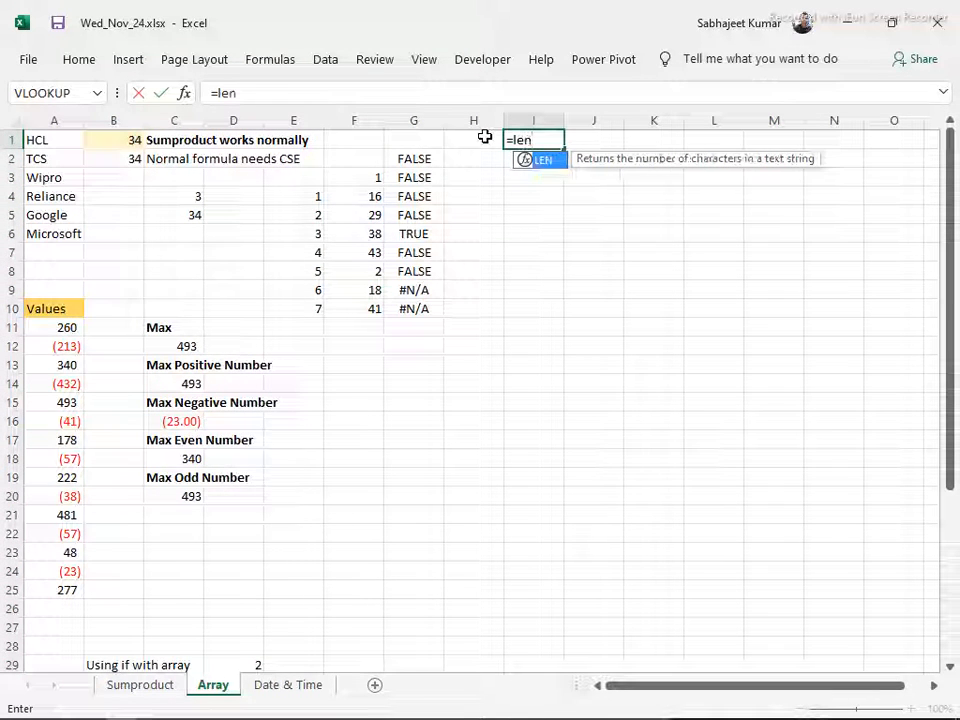
key(Tab)
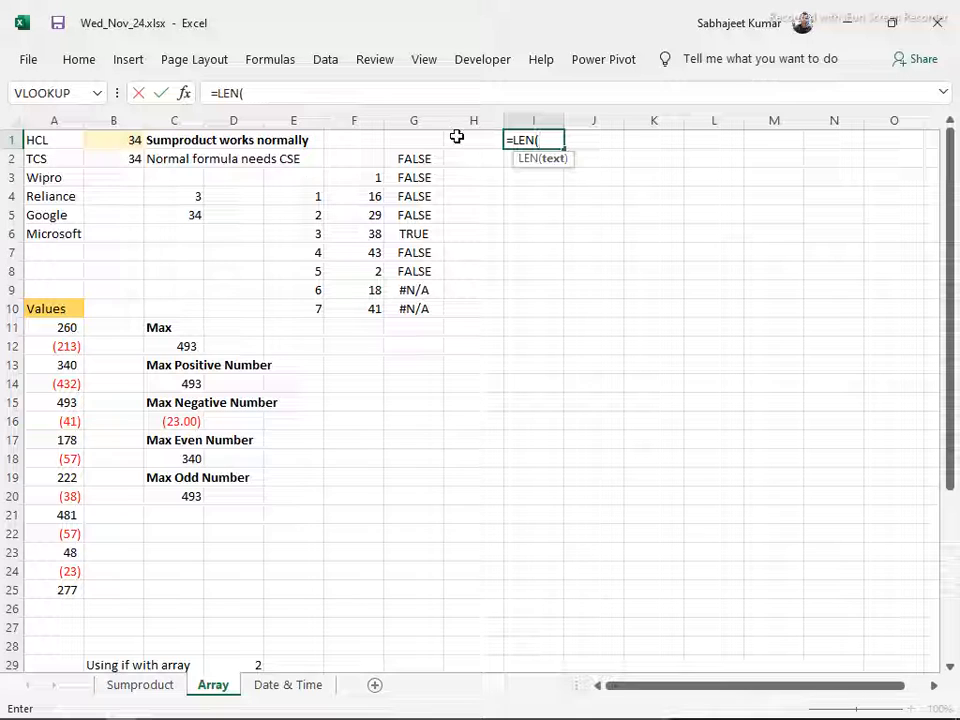
click(59, 144)
key(Return)
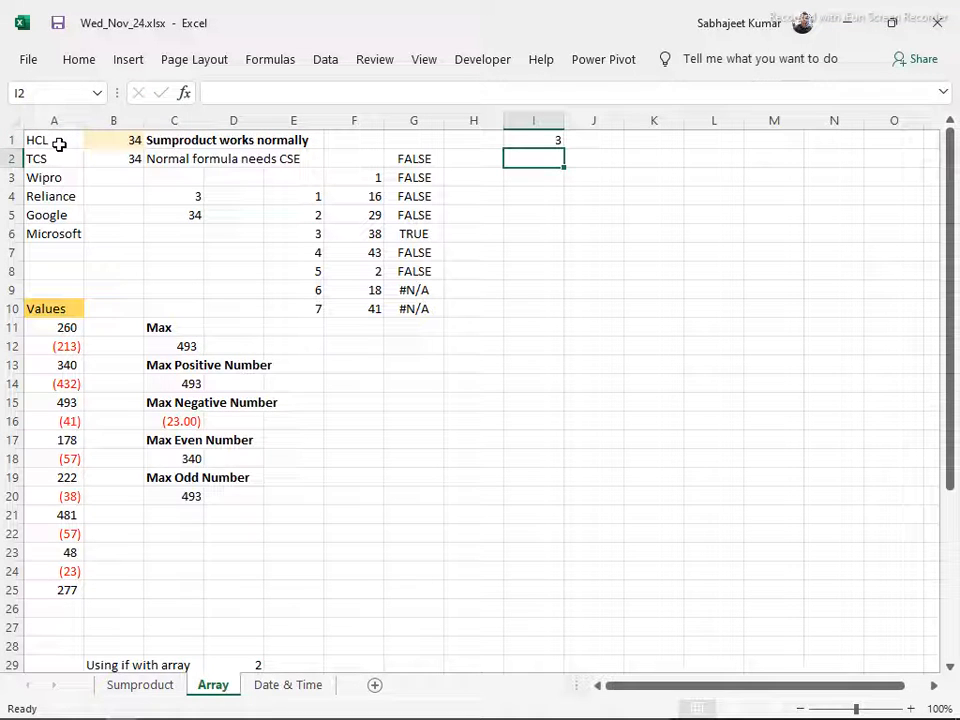
Fill the LEN formula from I1 down to I6 and view the SUMPRODUCT formula in B1 for comparison
key(Down)
key(Down)
key(Down)
key(Down)
key(Down)
key(Up)
key(ctrl+shift+Up)
key(ctrl+d)
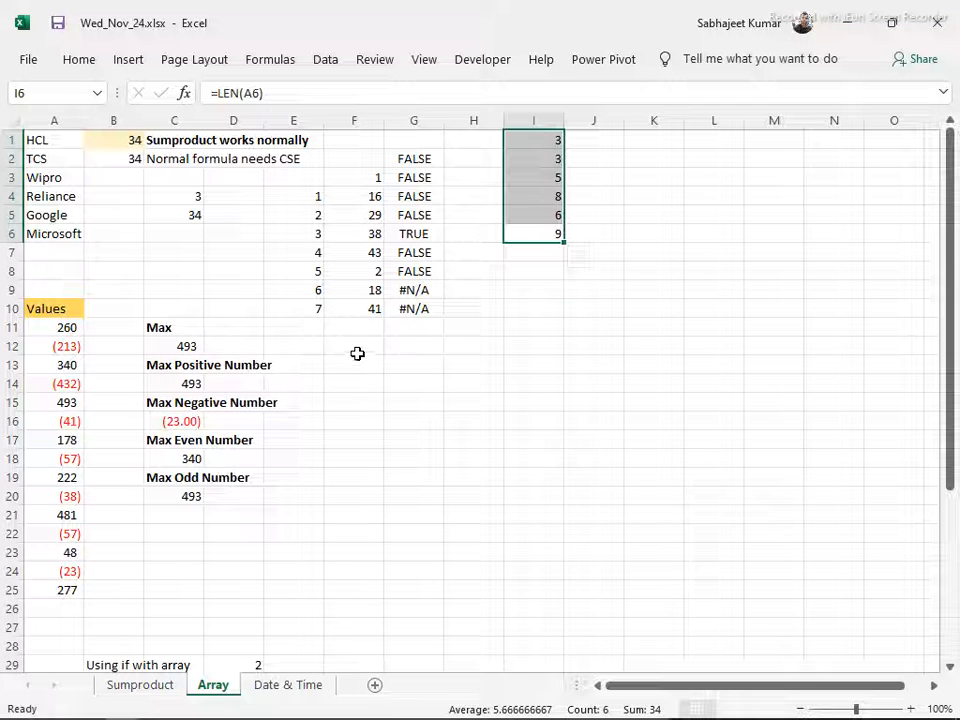
click(453, 350)
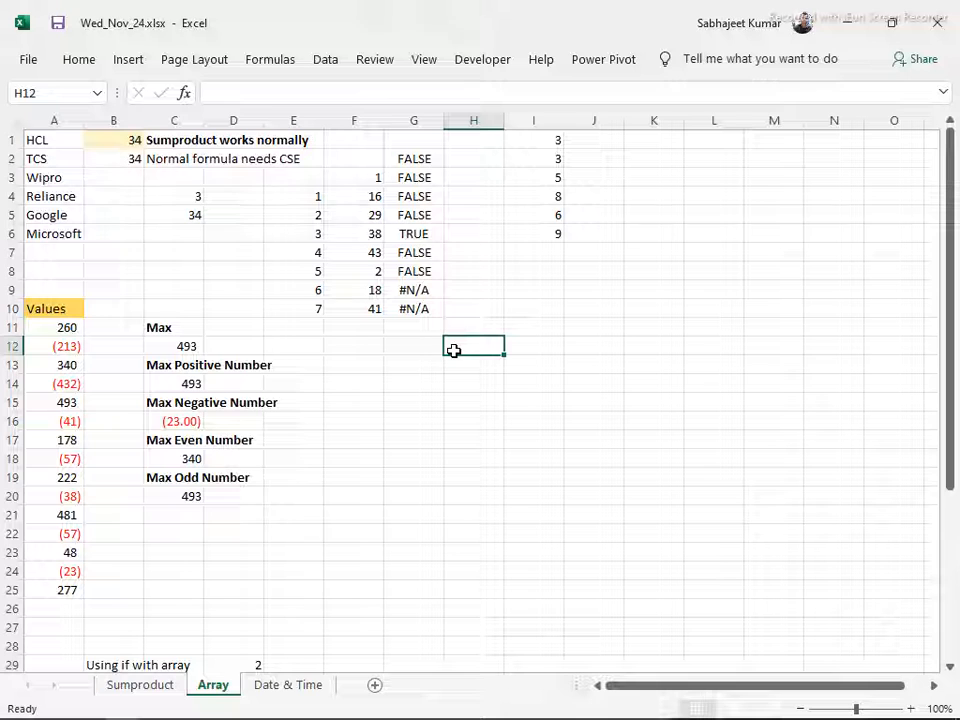
click(129, 146)
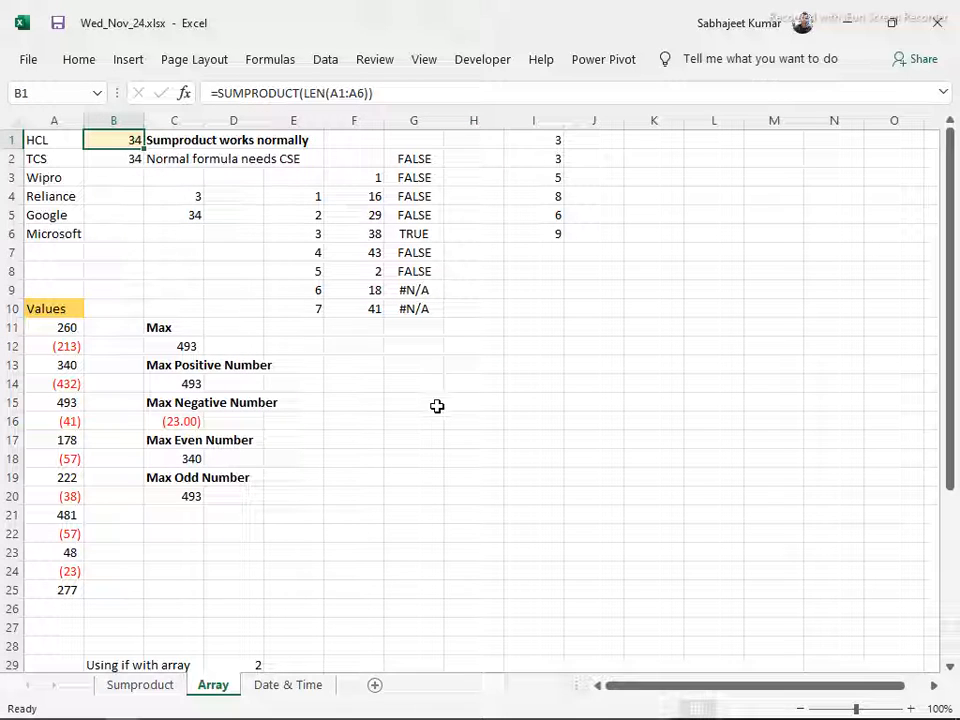
Enter the headers Prod, Qty and Rate in H13:J13 and make them bold
click(477, 364)
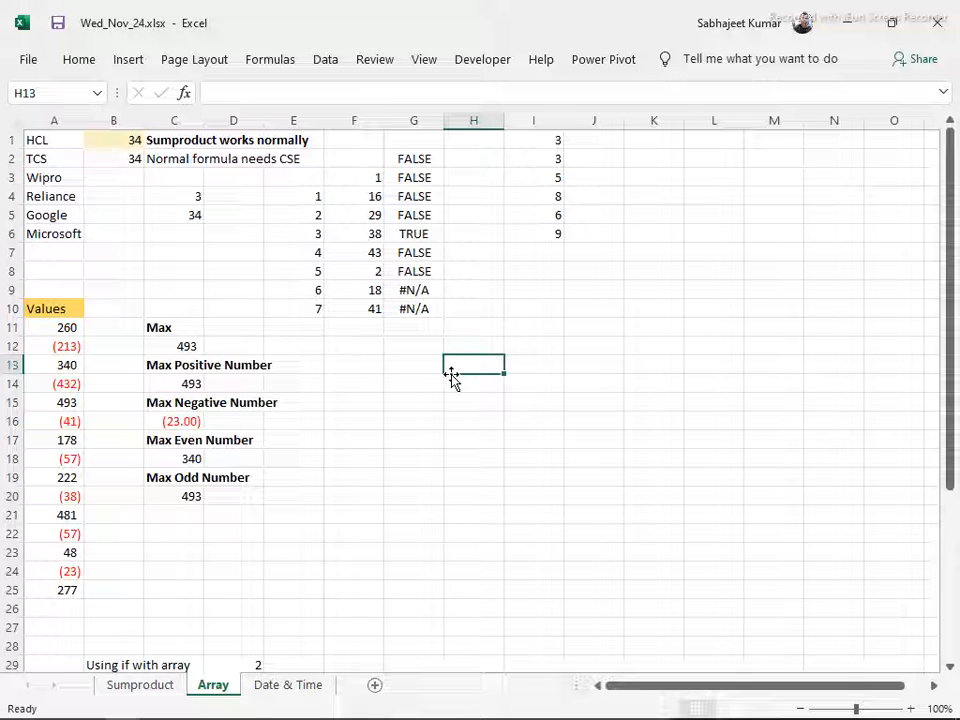
text(Prod)
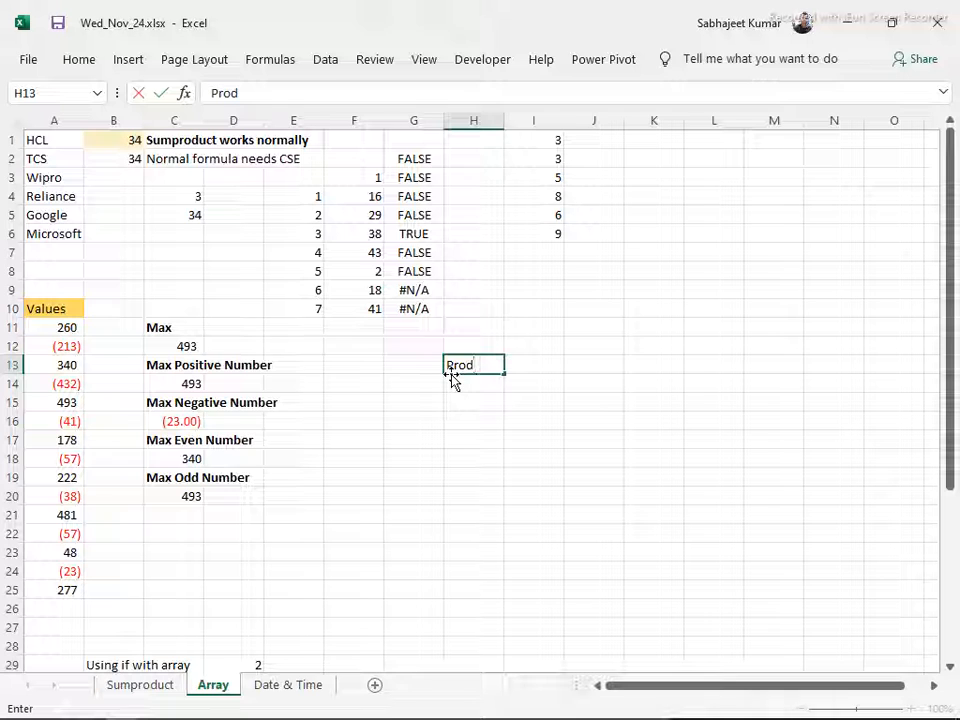
key(Tab)
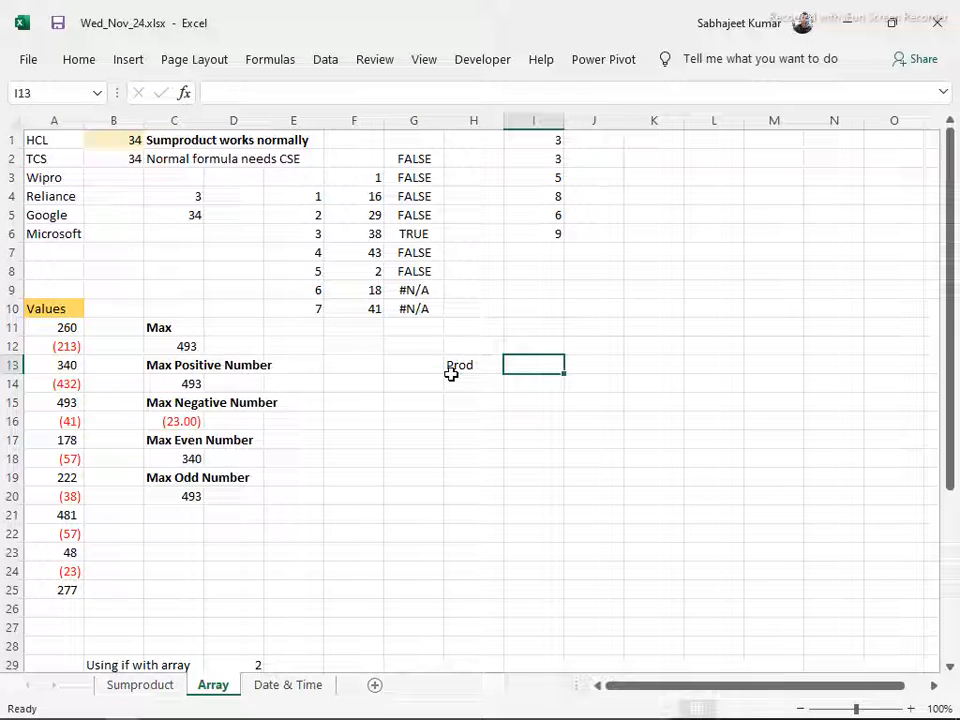
text(Qty)
key(Tab)
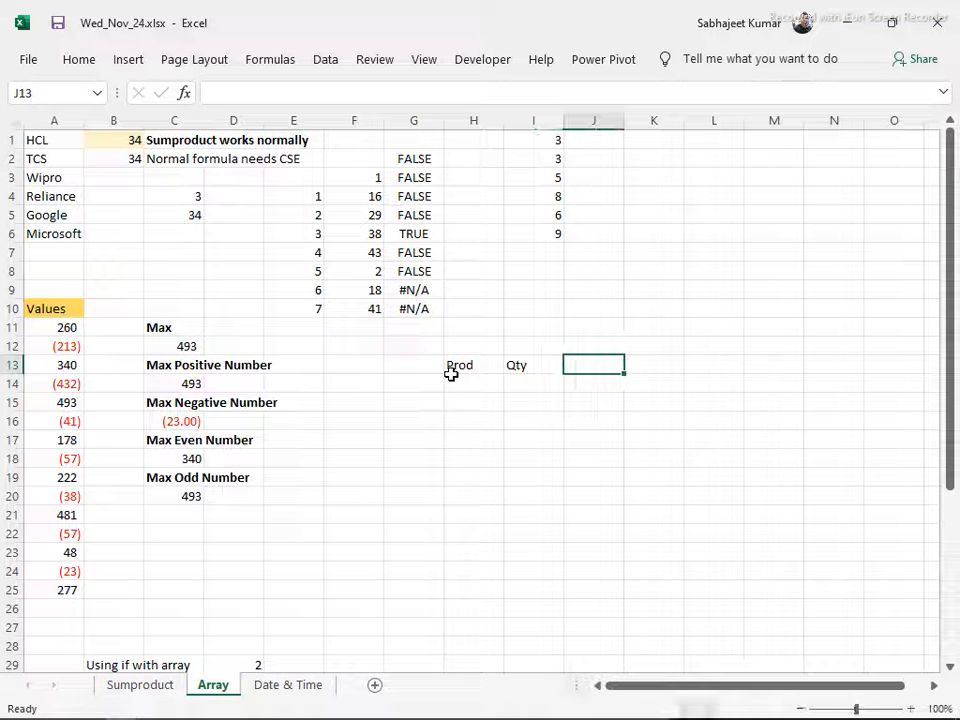
text(Rate)
click(451, 378)
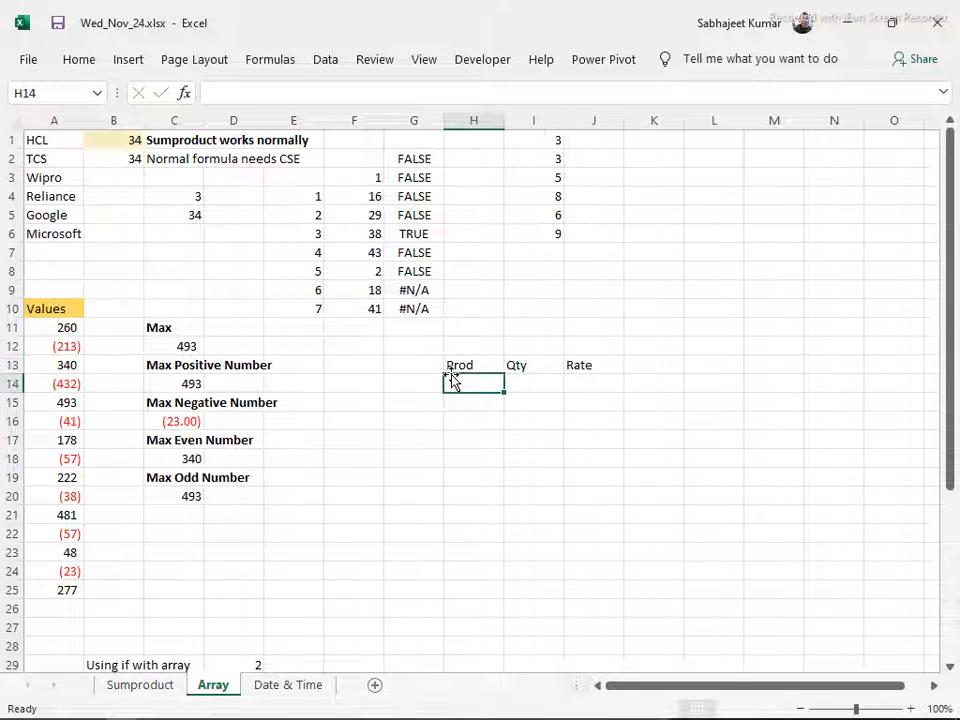
click(451, 371)
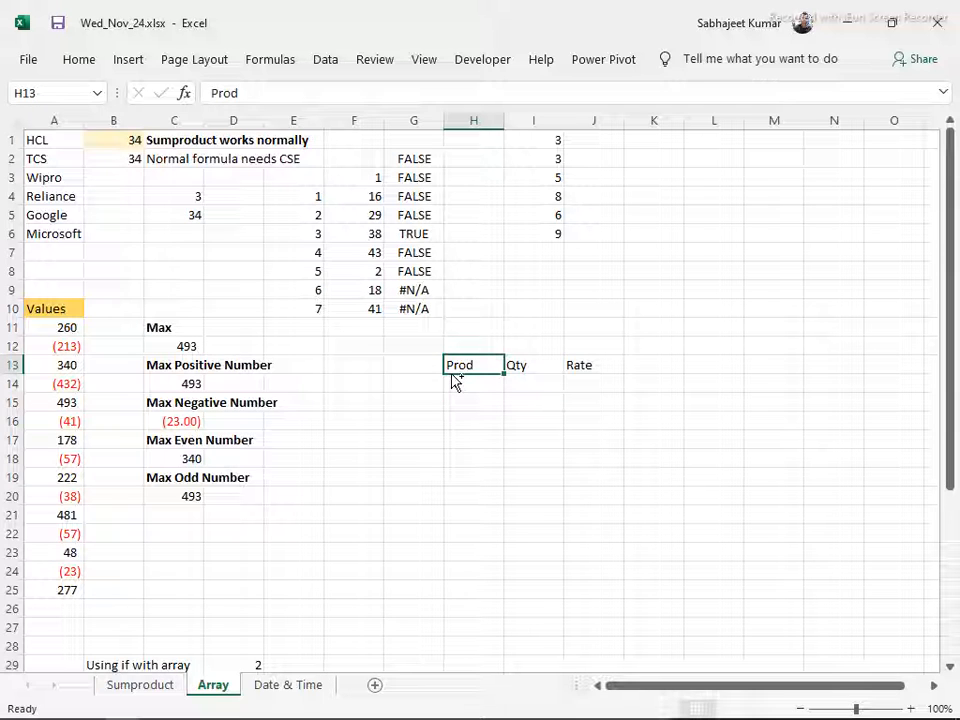
key(ctrl+shift+Right)
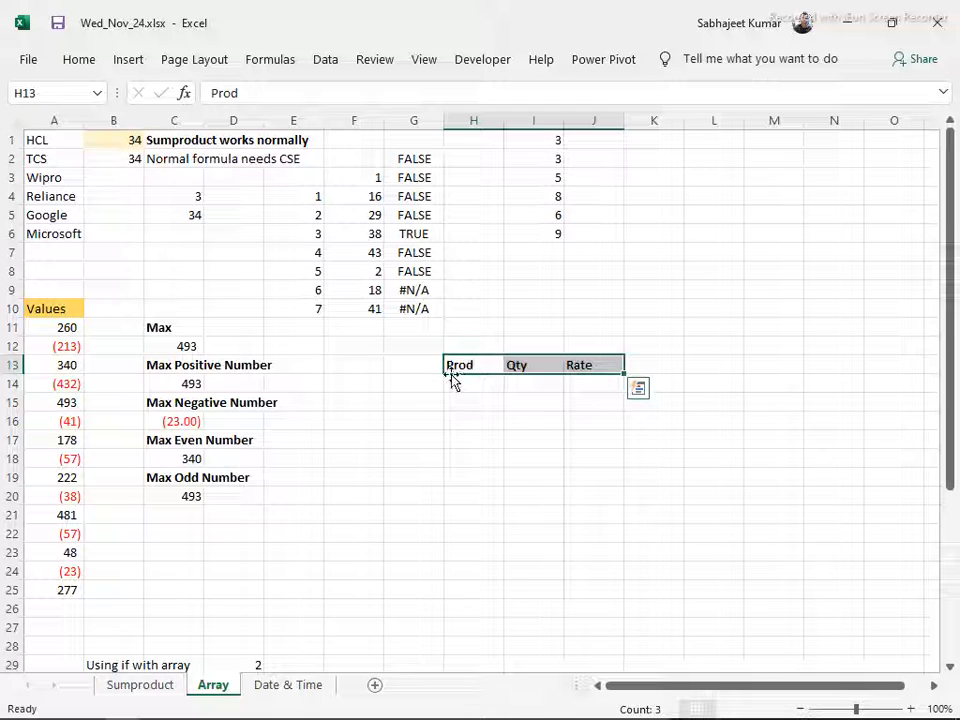
List the products a, b and c under the Prod header in H14:H16
click(451, 378)
text(a)
key(Return)
text(b)
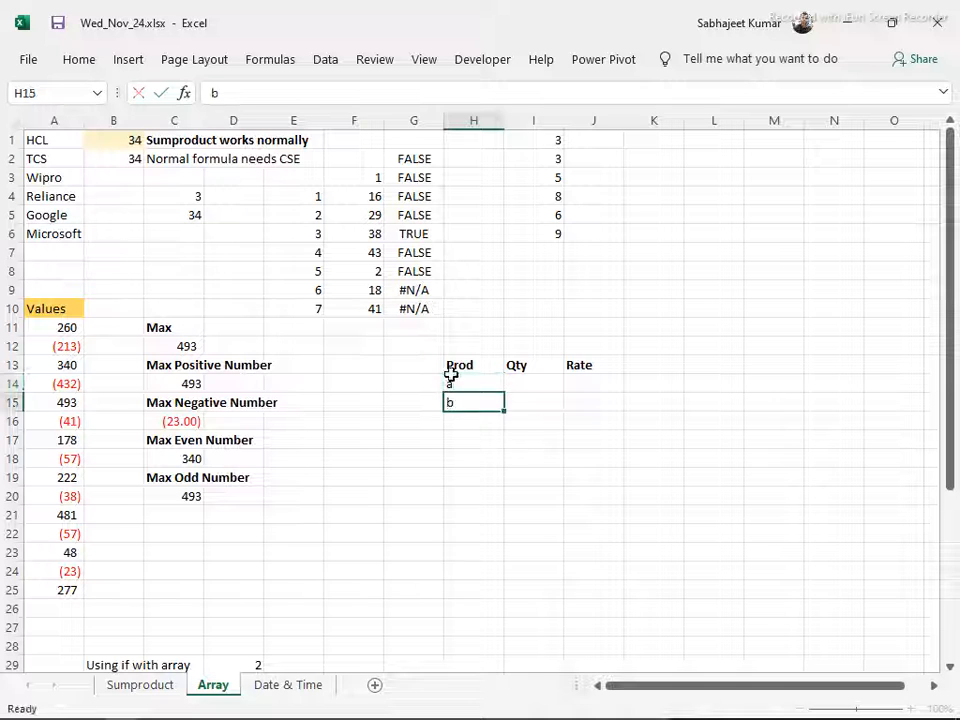
key(Return)
text(c)
key(Return)
key(Up)
key(Up)
key(Up)
Enter the quantities 5, 2 and 3 under the Qty header in I14:I16
key(Right)
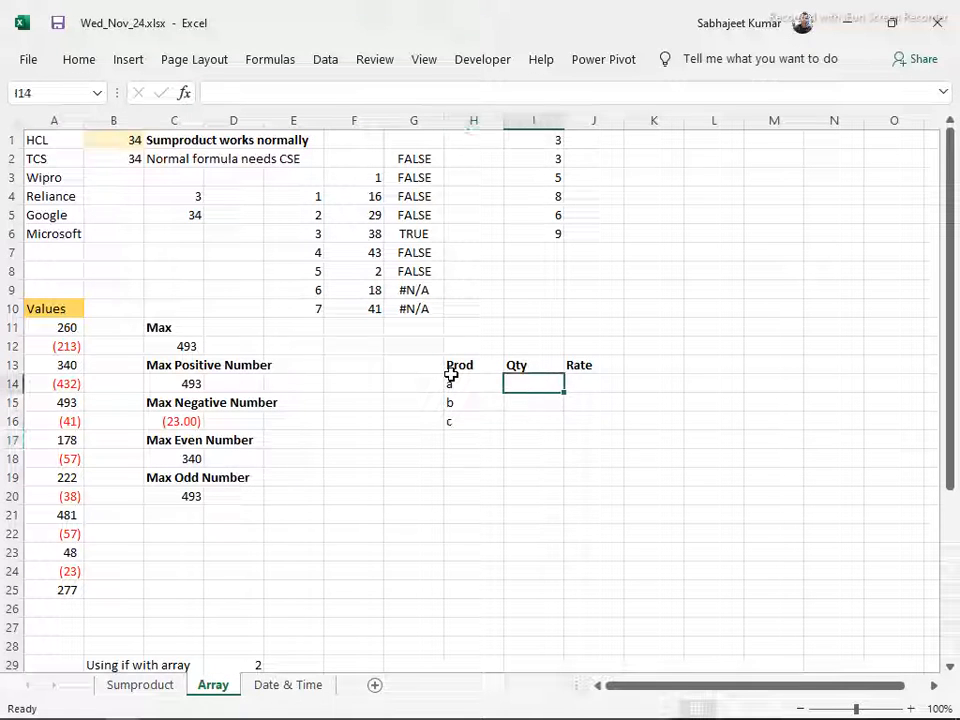
text(5)
key(Return)
text(2)
key(Return)
text(3)
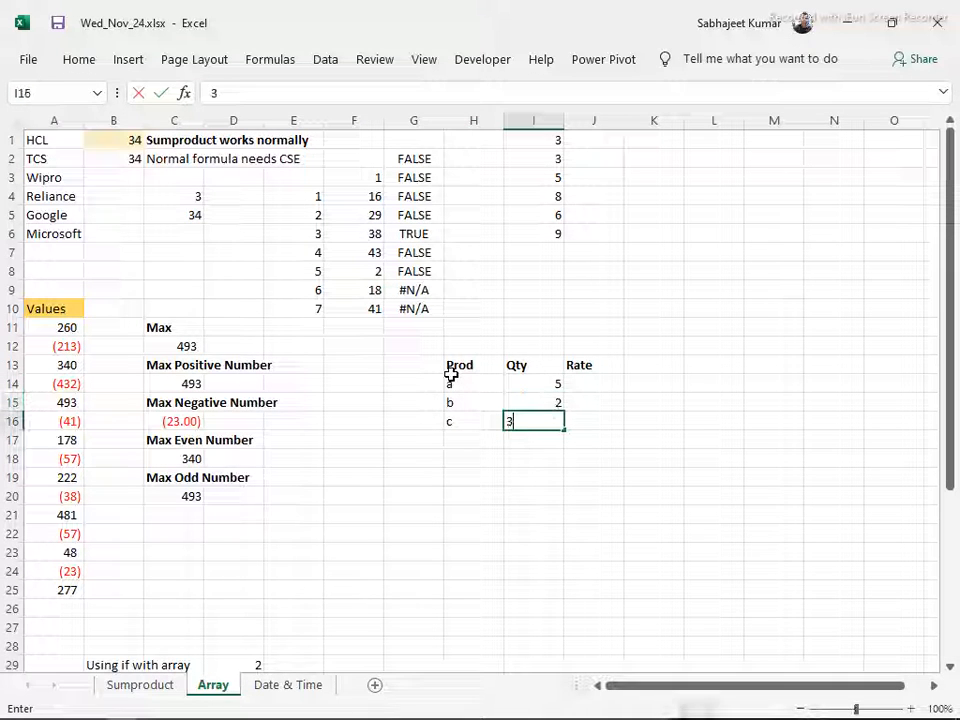
key(Tab)
Enter the rates 6, 4 and 3 under the Rate header in J14:J16
key(Up)
key(Up)
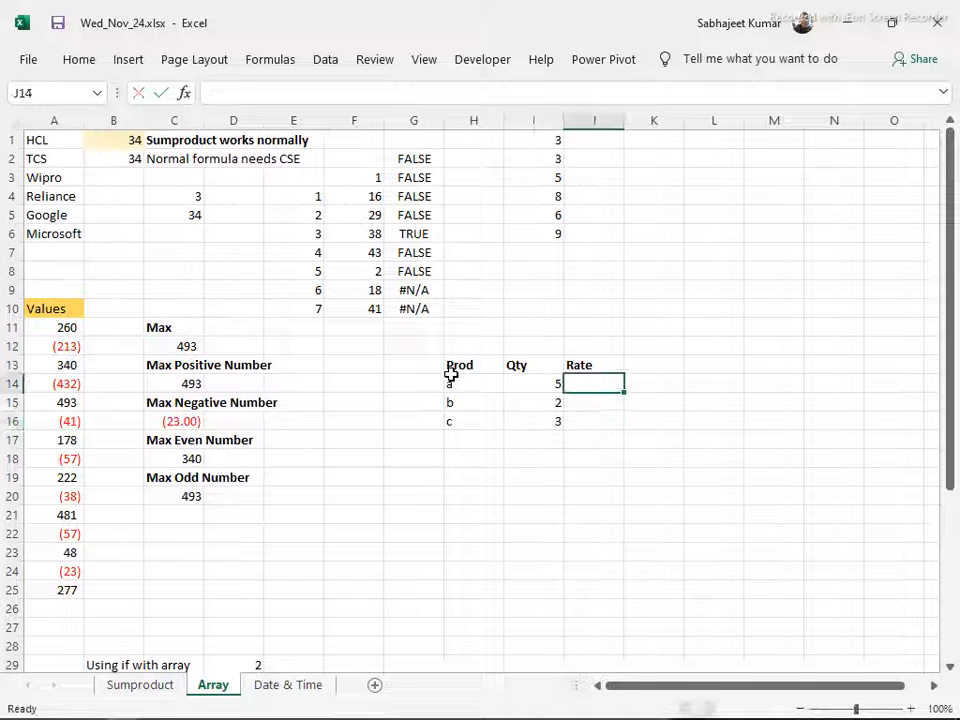
text(6)
key(Return)
text(4)
key(Return)
text(3)
key(Return)
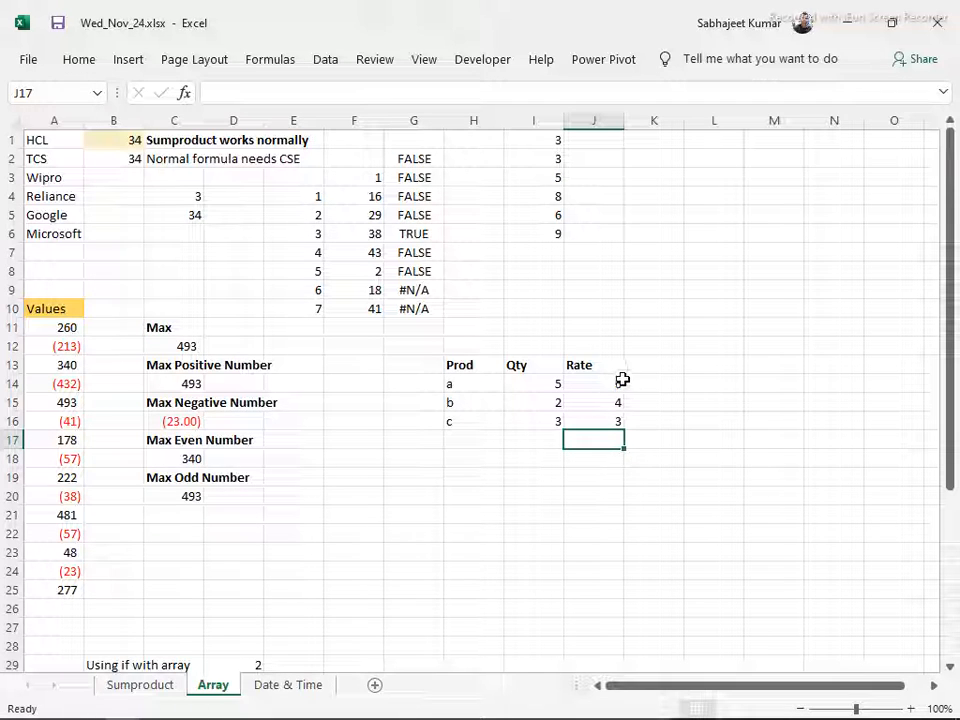
Add a Total header in cell K13 beside the Rate header
click(558, 382)
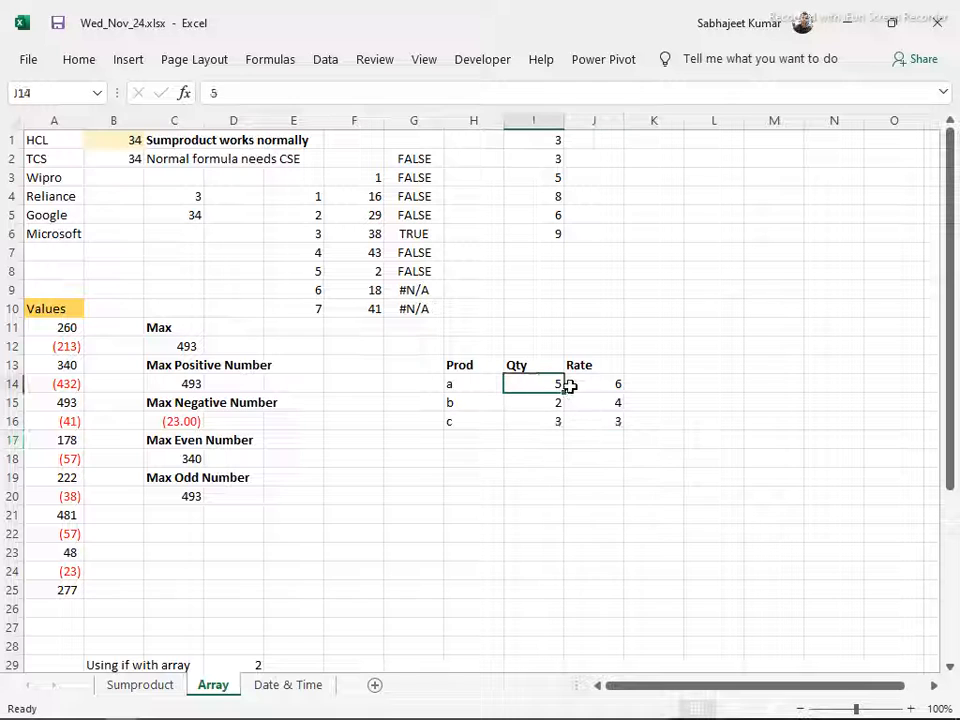
click(647, 380)
click(648, 364)
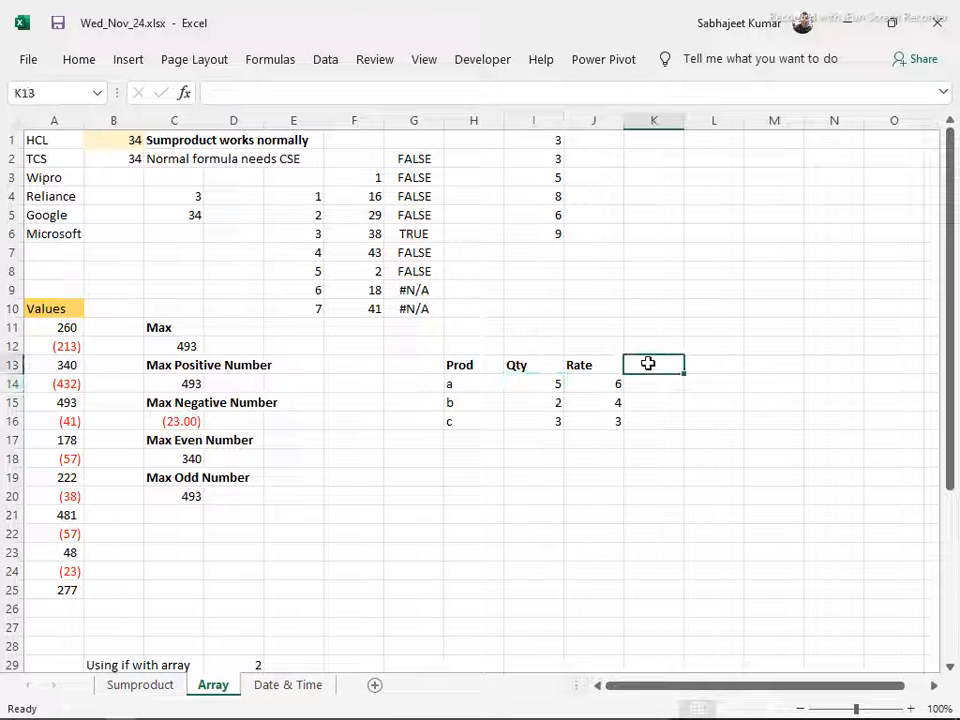
text(Tot)
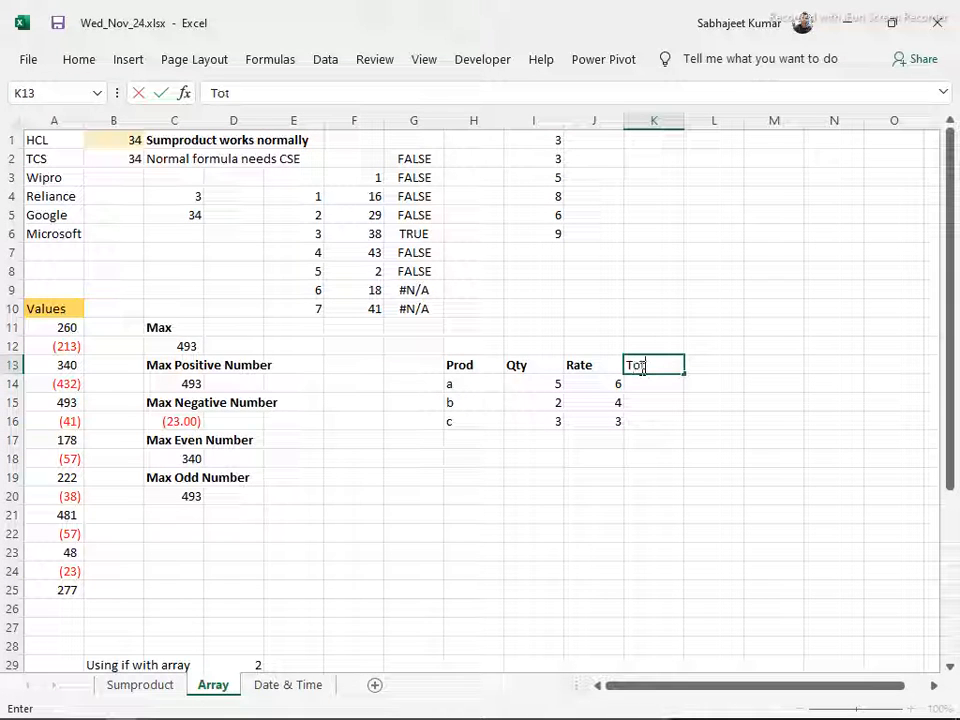
text(al)
key(Return)
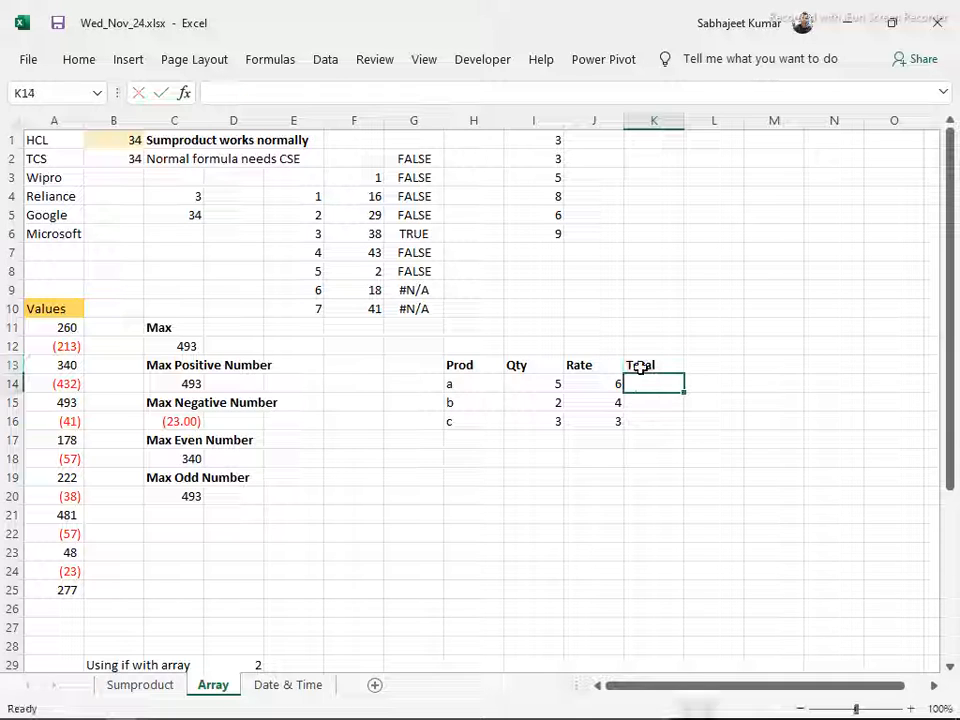
Enter =I14*J14 in cell K14 to multiply the first product's quantity by its rate
text(=)
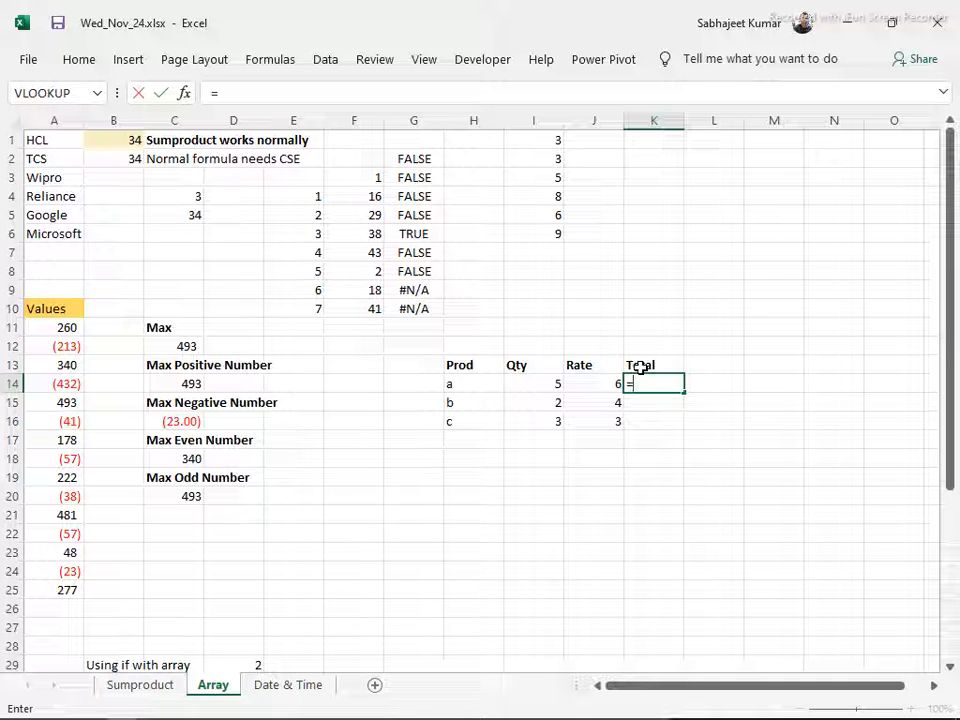
key(Left)
key(Left)
text(*)
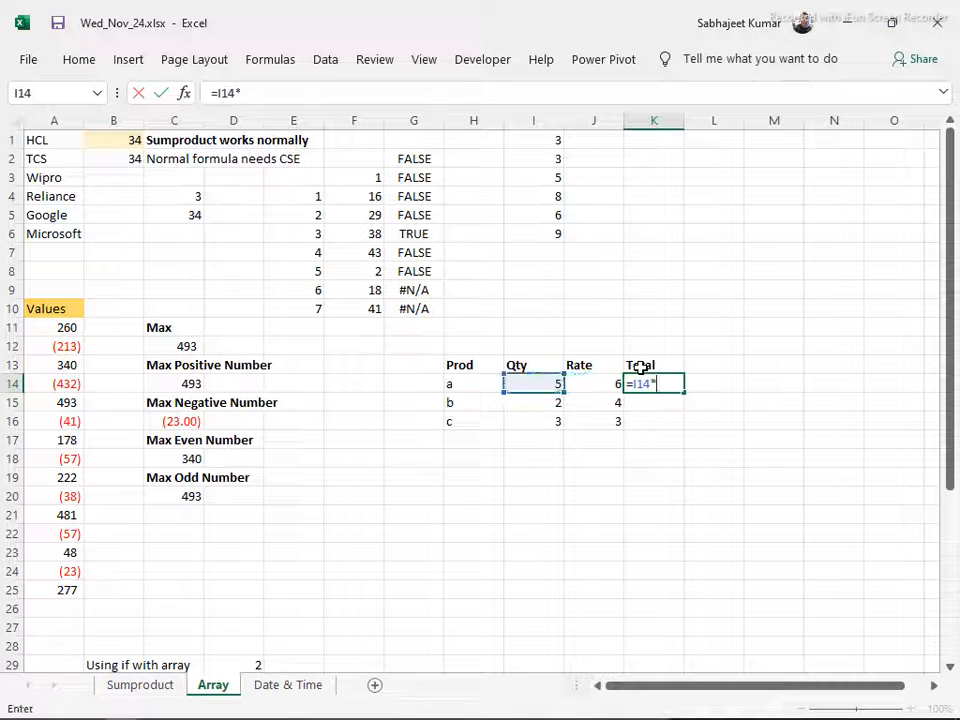
key(Left)
key(Return)
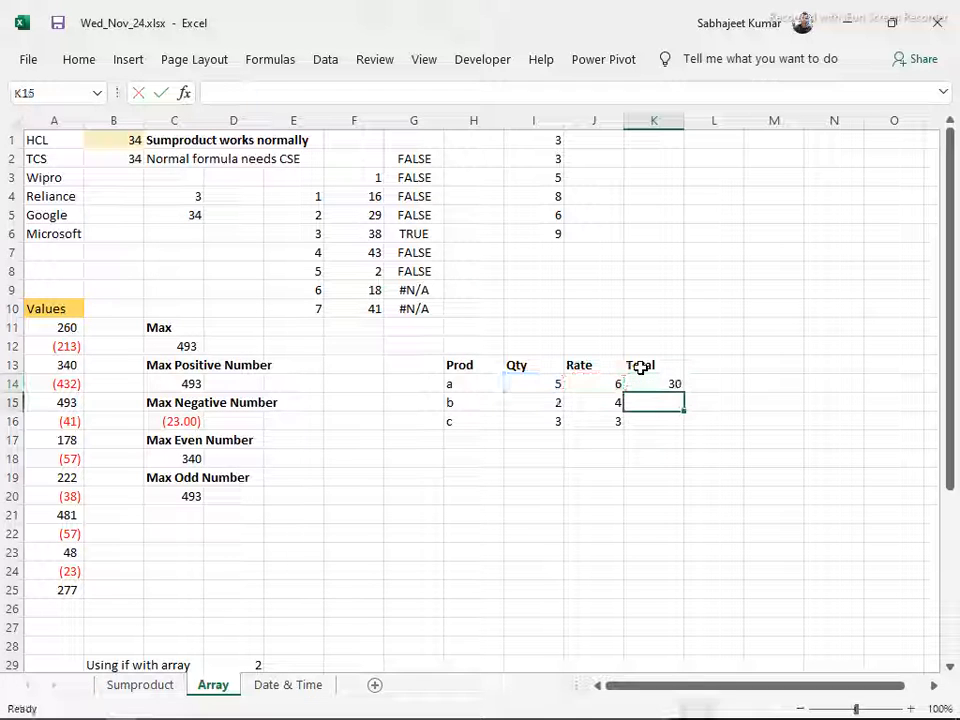
Fill the total formula from K14 down to K16 for the remaining products
key(Up)
key(shift+Down)
key(shift+Down)
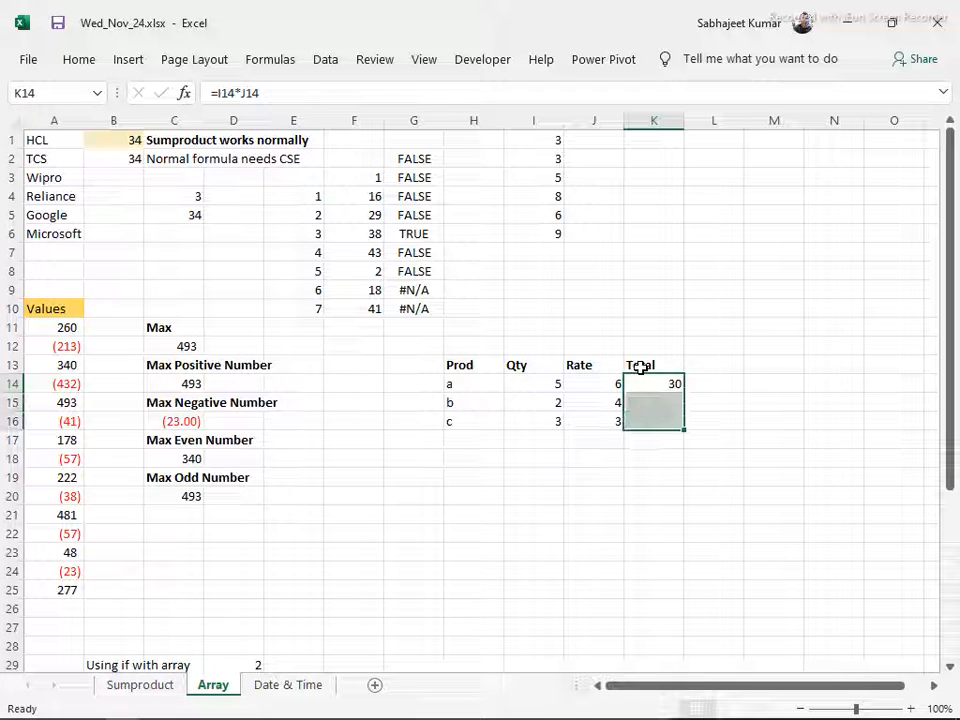
key(ctrl+d)
key(Down)
key(Down)
key(Down)
key(Down)
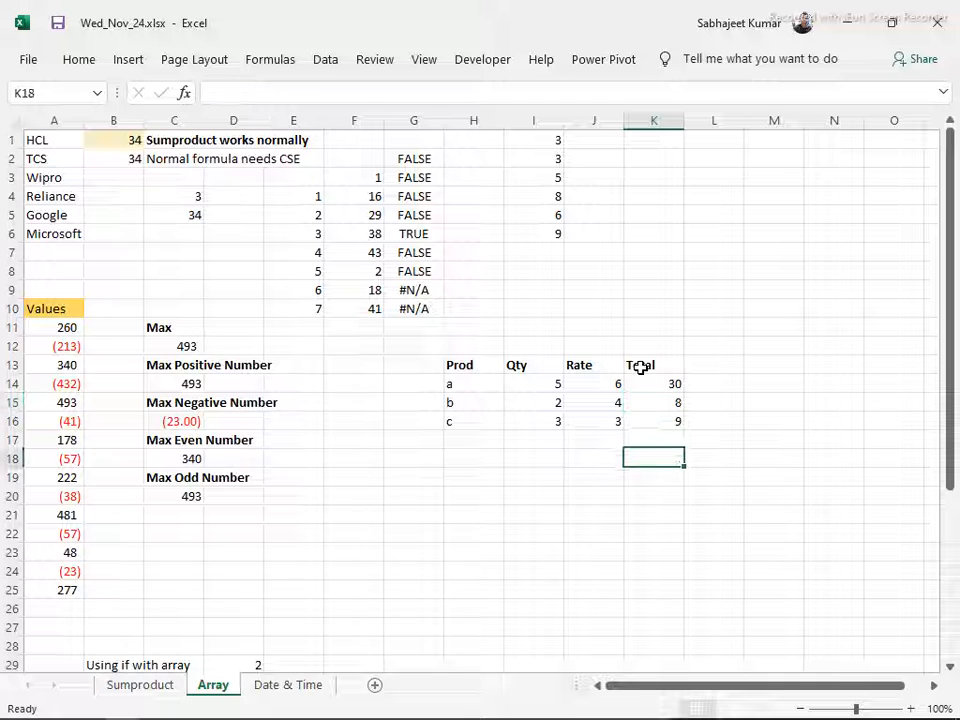
Enter =SUM(K14:K16) in cell K18 to add up the Total column and make the result bold
text(=sum)
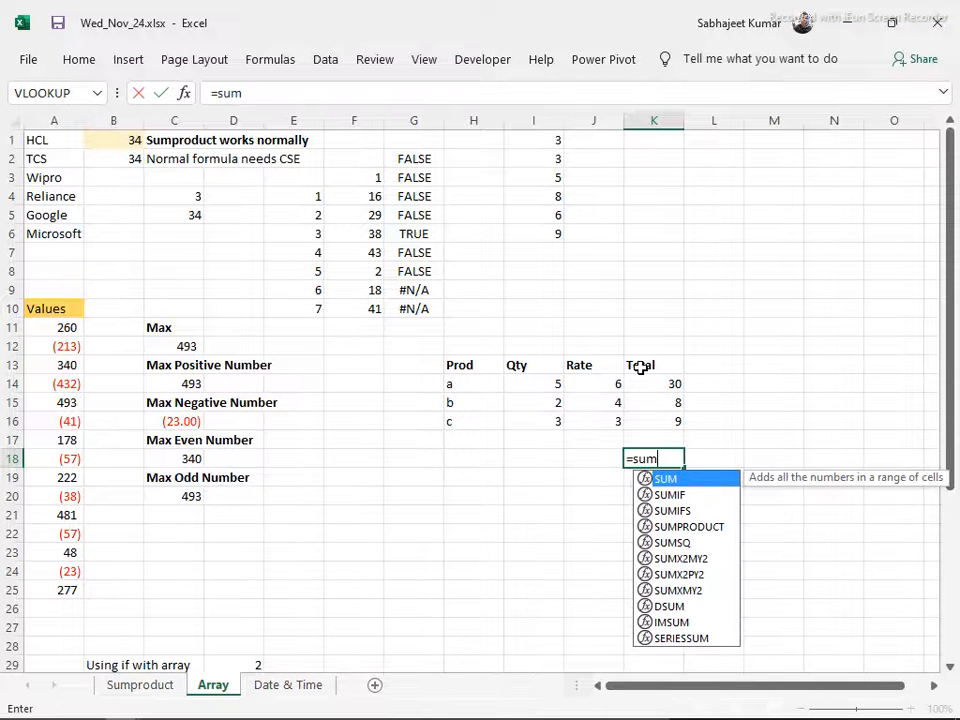
key(Tab)
key(Up)
key(Up)
drag(640, 367, 641, 367)
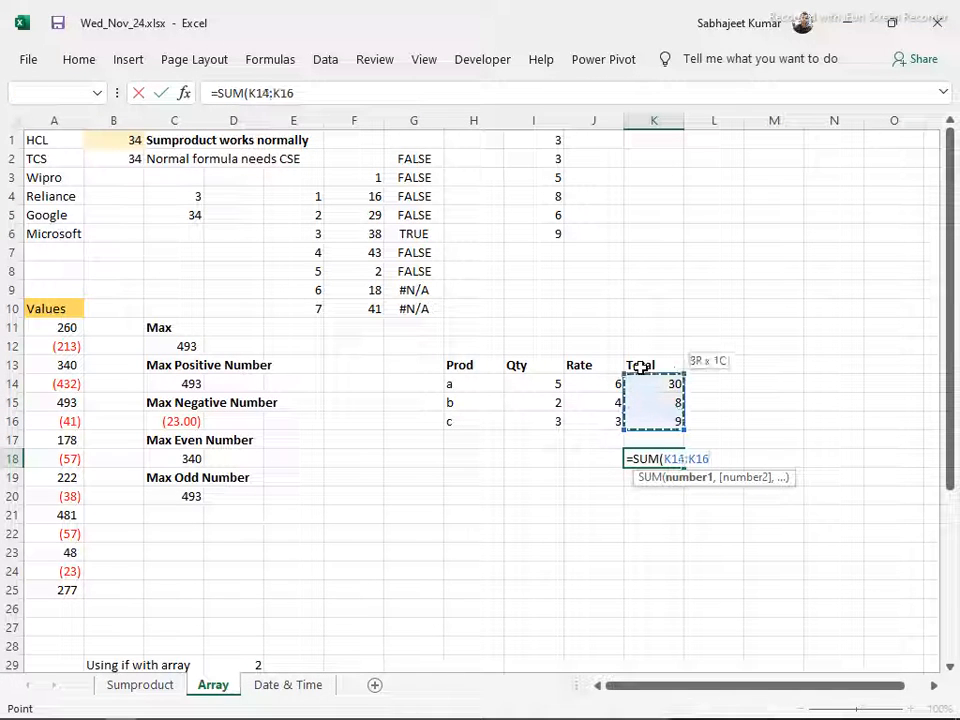
key(Return)
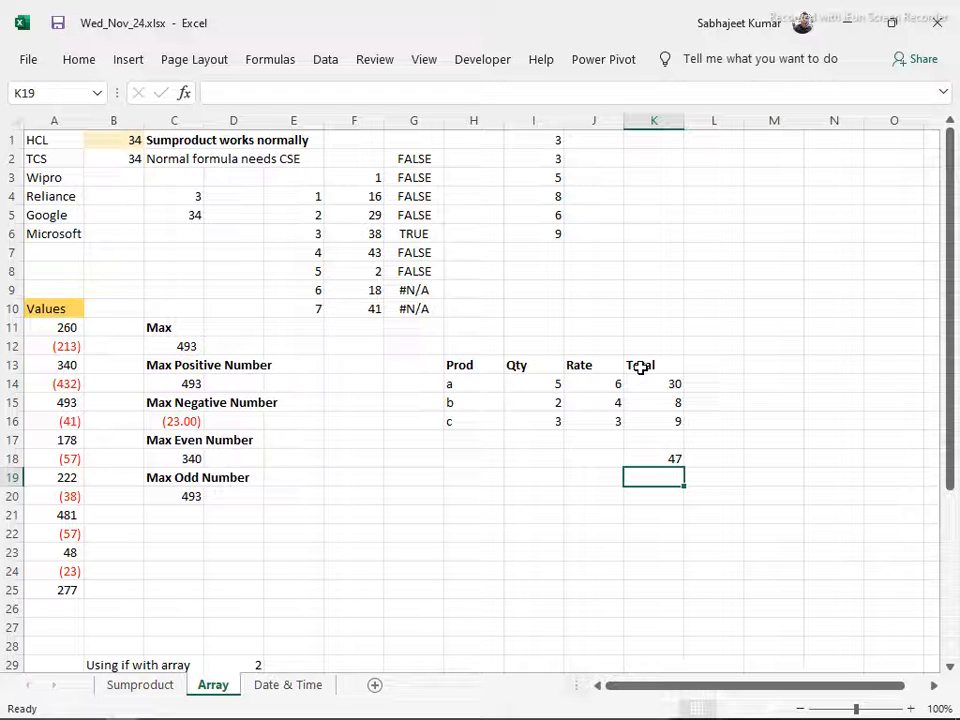
key(Up)
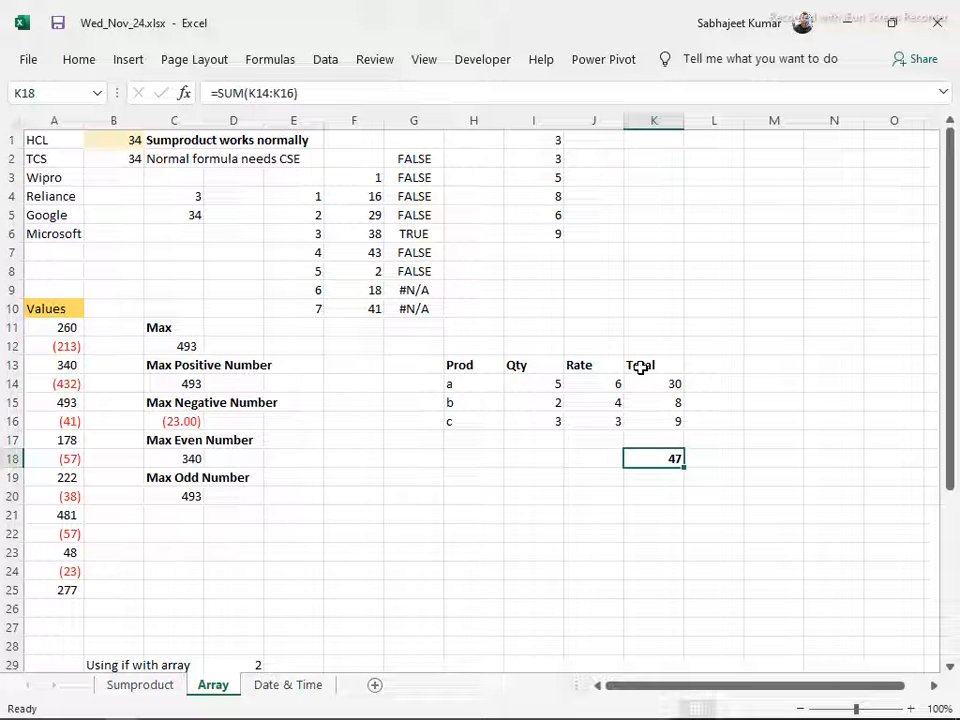
Fill the Total column cells K13:K16 with the grey theme color White, Background 1, Darker 15%
key(Up)
key(Up)
key(Up)
key(Up)
key(Up)
key(shift+Down)
key(shift+Down)
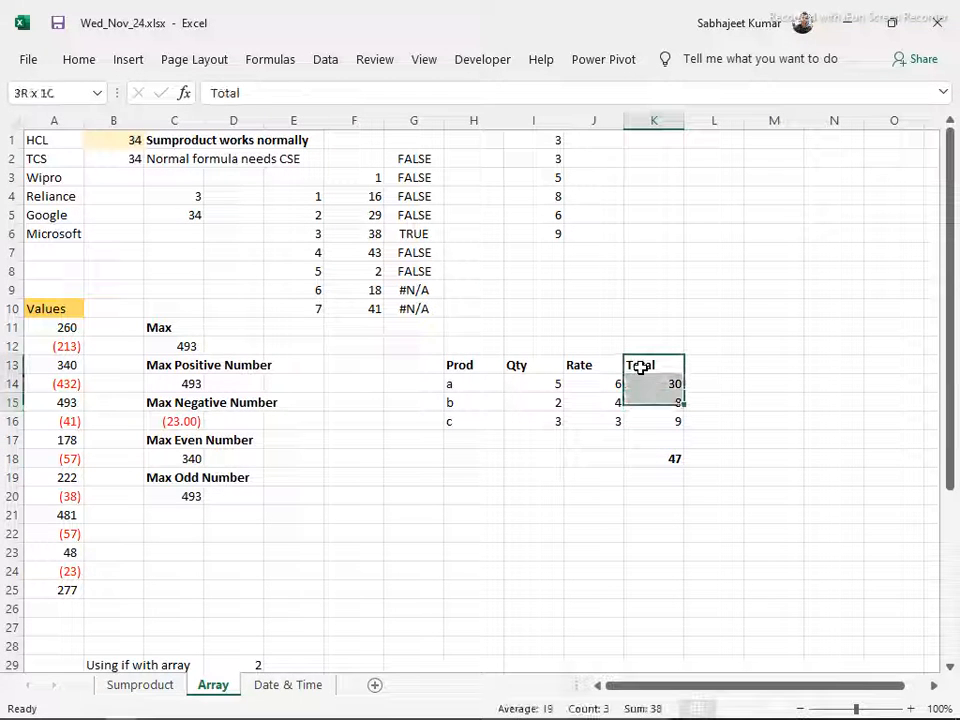
key(shift+Down)
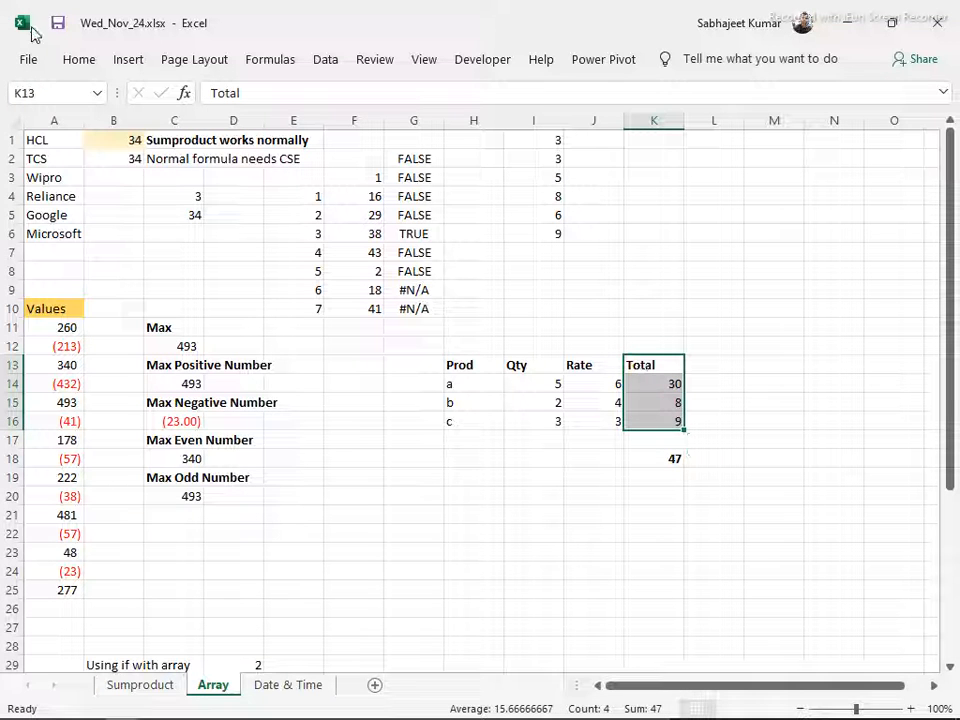
click(78, 60)
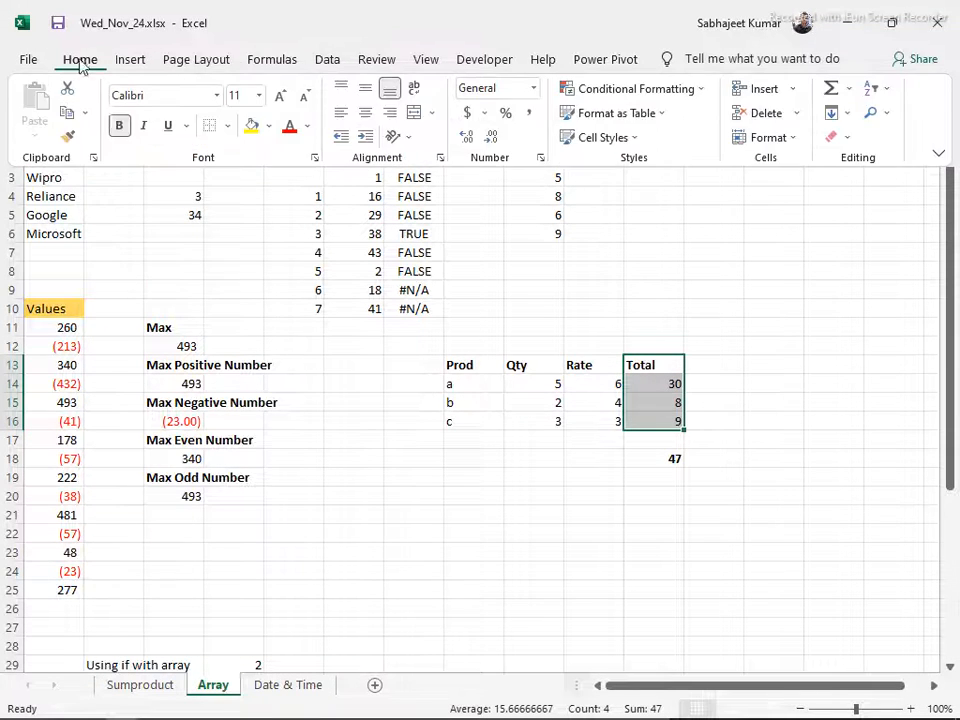
click(268, 128)
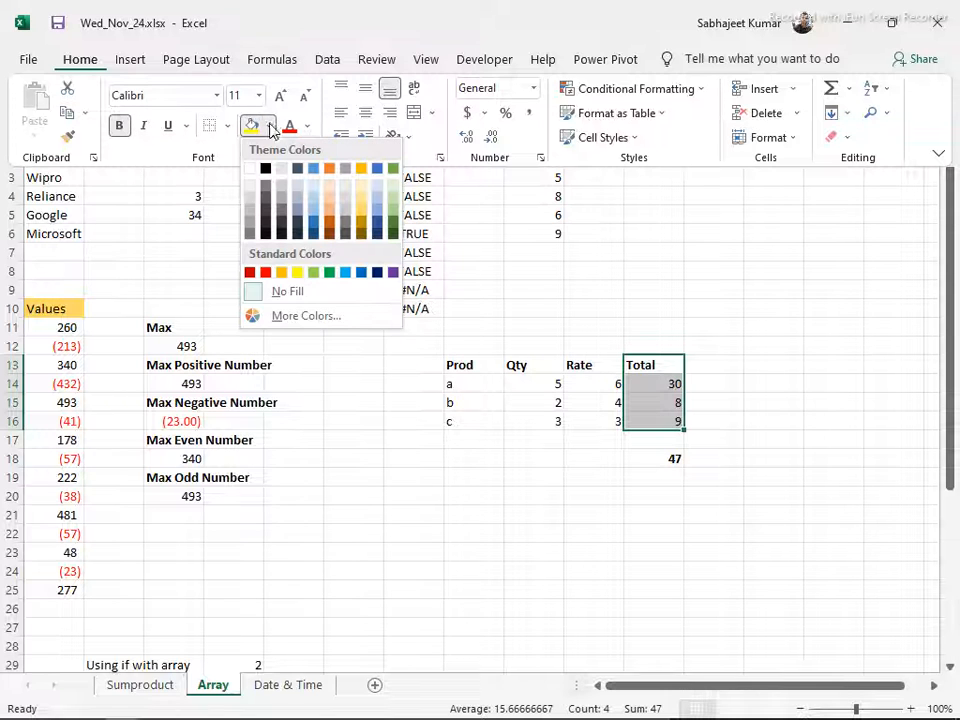
click(251, 201)
click(585, 463)
Label cell J18 as Sum and the cell below it, J19, as Sumproduct
click(585, 456)
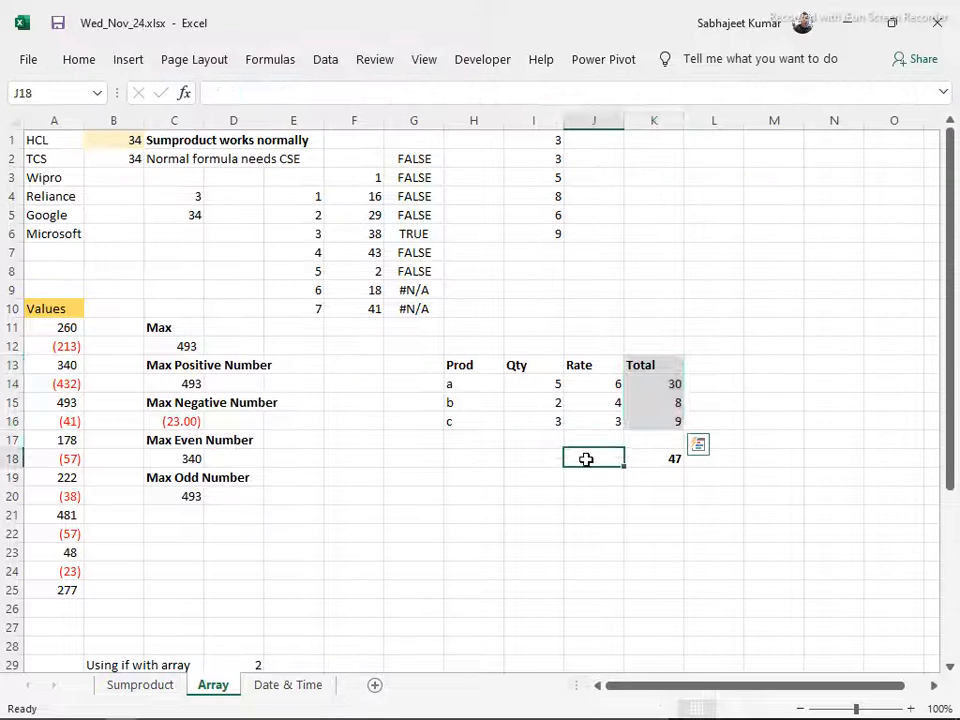
text(Sum)
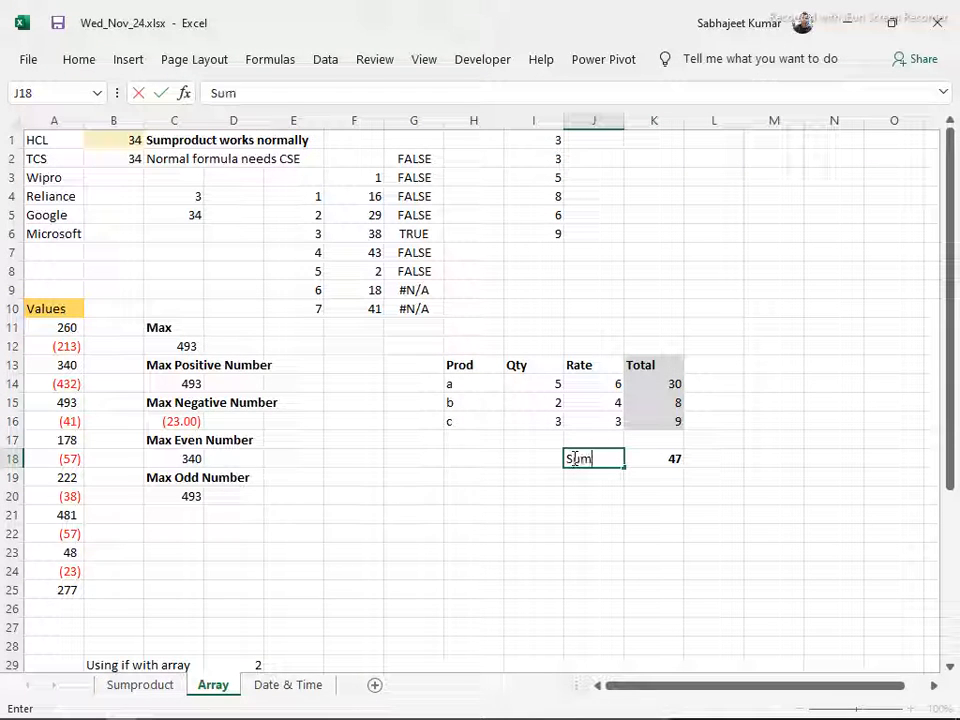
key(Return)
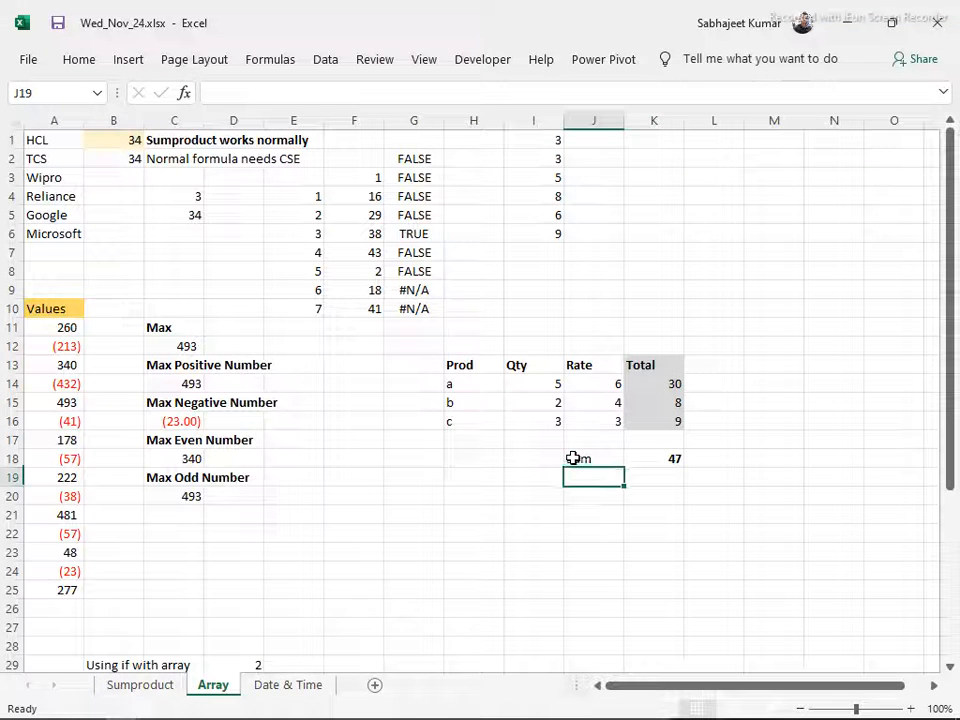
text(Sumprodu)
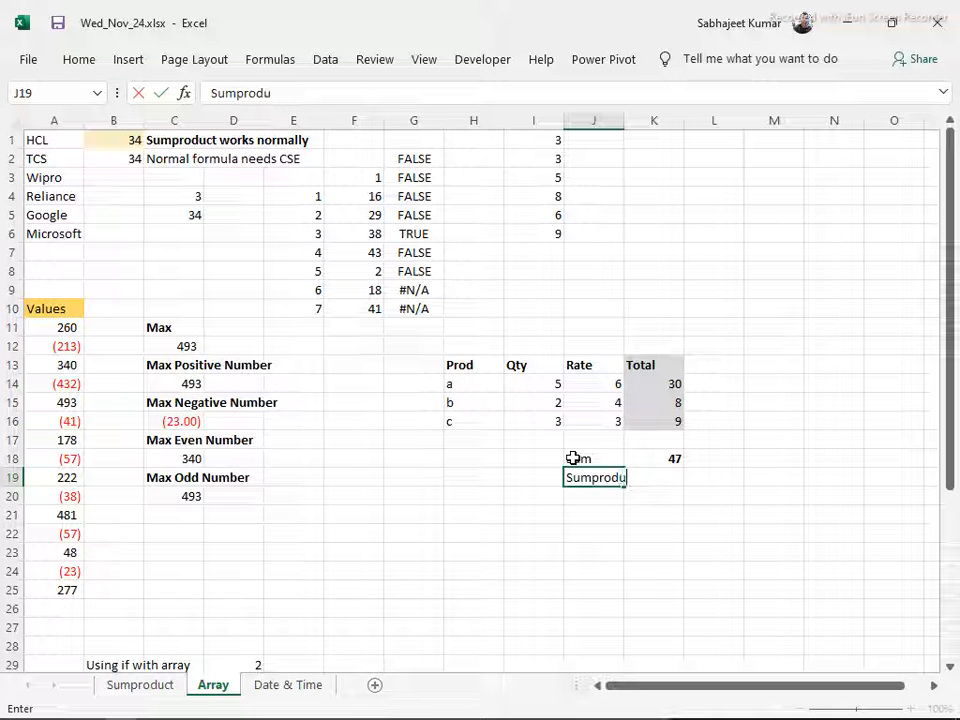
text(ct)
key(Tab)
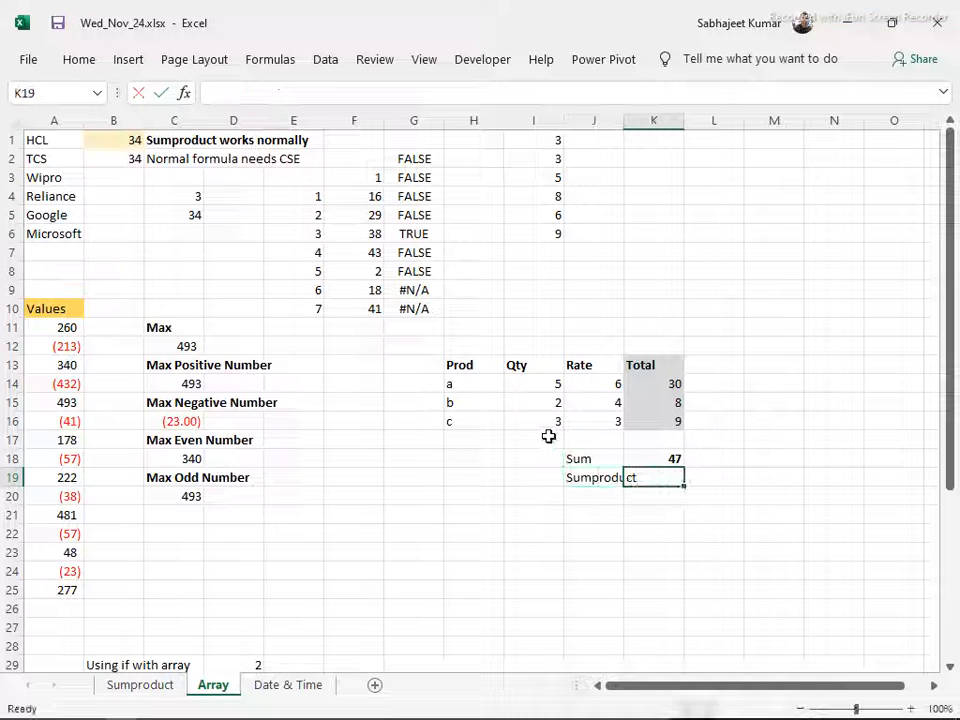
Widen columns K and J so the Sumproduct label fits inside its own cell
double_click(684, 120)
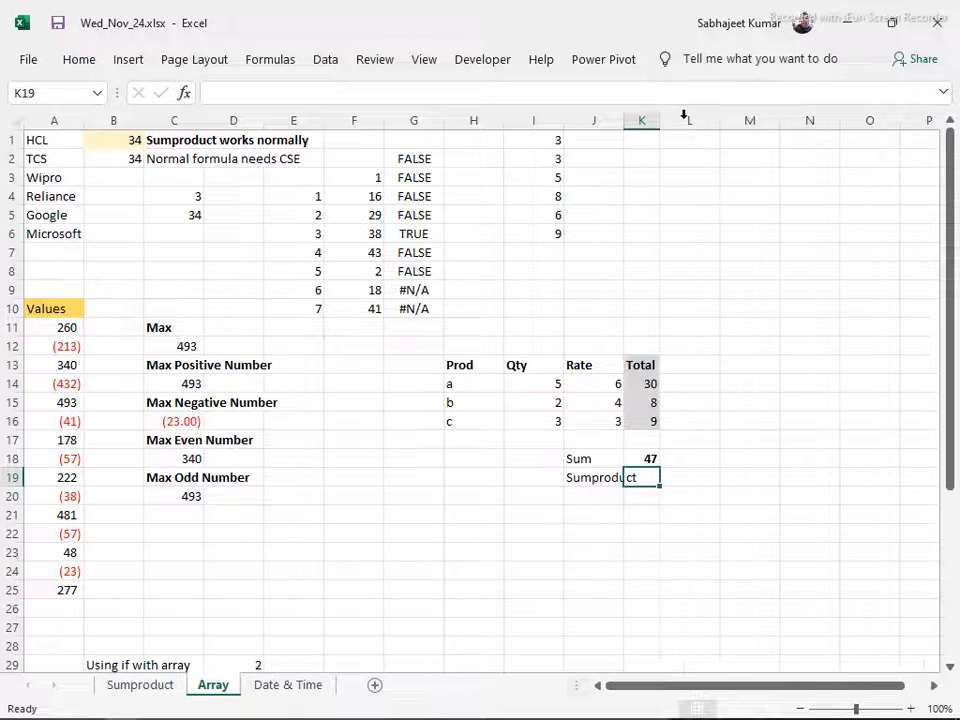
drag(661, 120, 705, 121)
drag(622, 124, 649, 127)
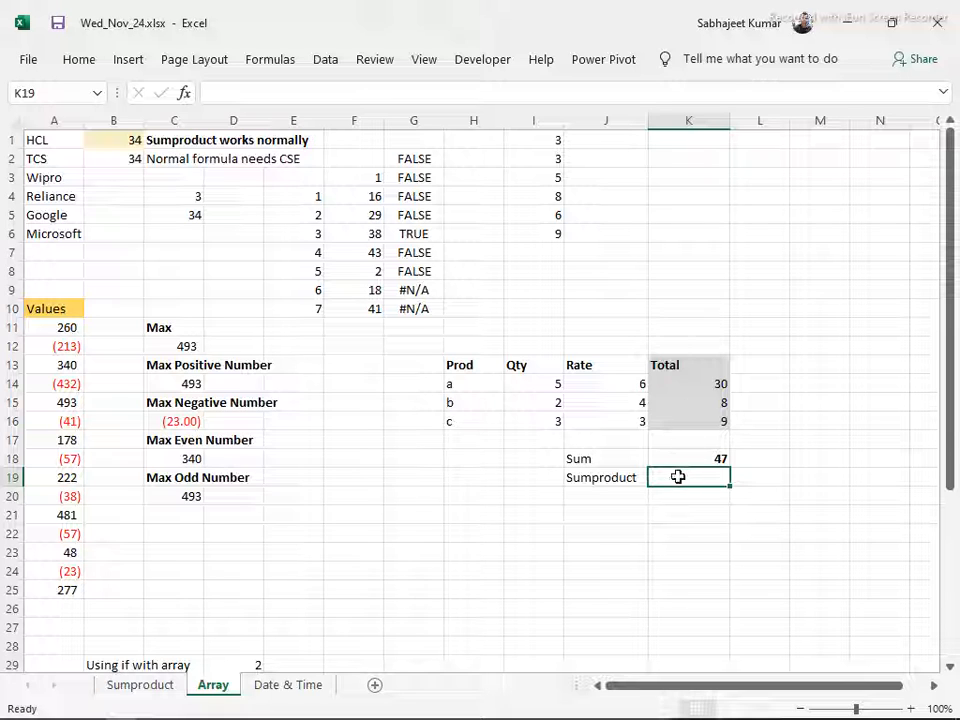
Enter =SUMPRODUCT(I14:I16,J14:J16) in cell K19 to multiply quantities by rates and sum them, and make the result bold
text(=s)
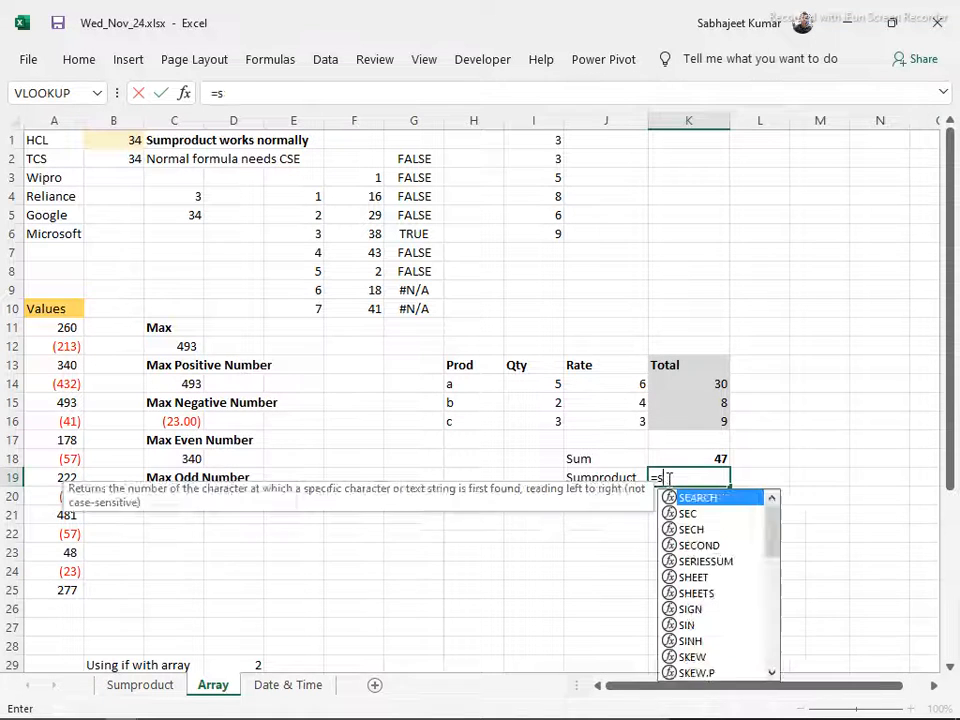
text(umpr)
key(Tab)
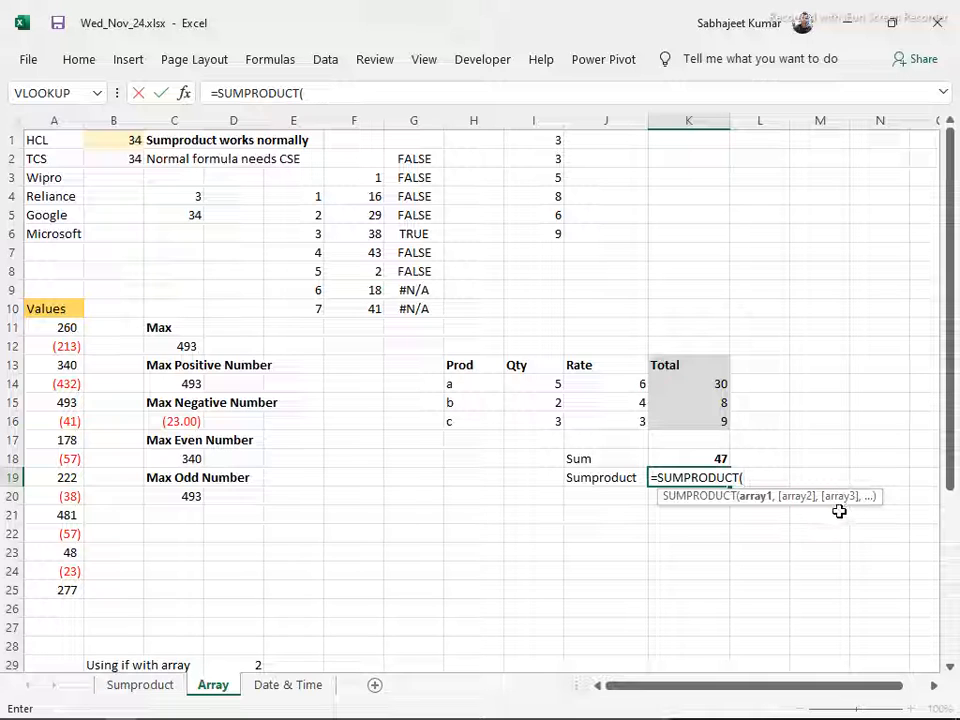
drag(542, 383, 551, 413)
text(,)
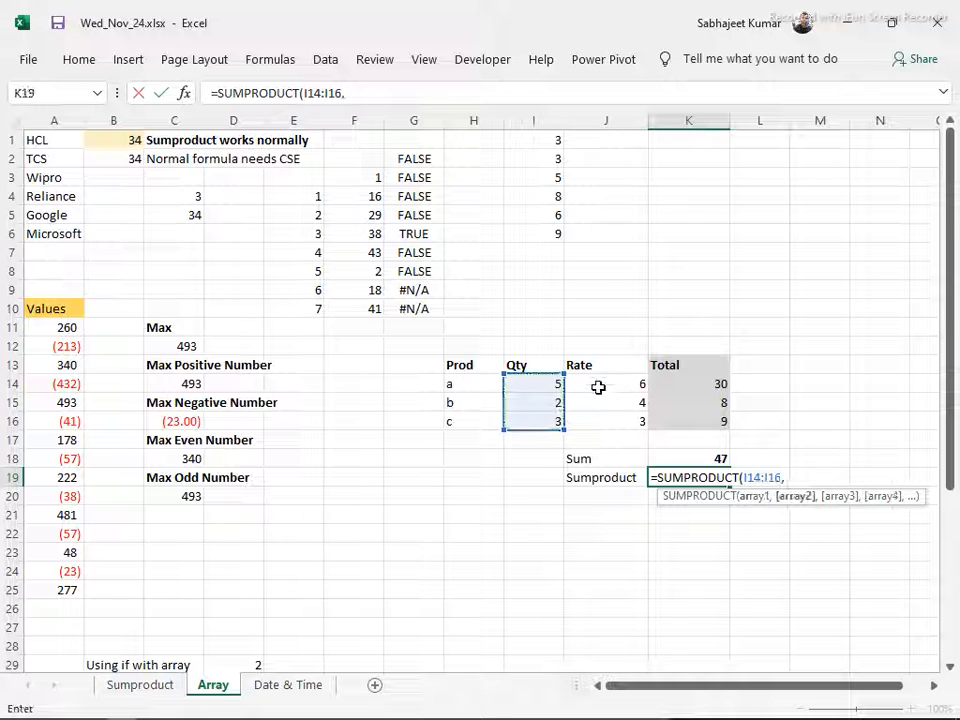
drag(599, 384, 606, 414)
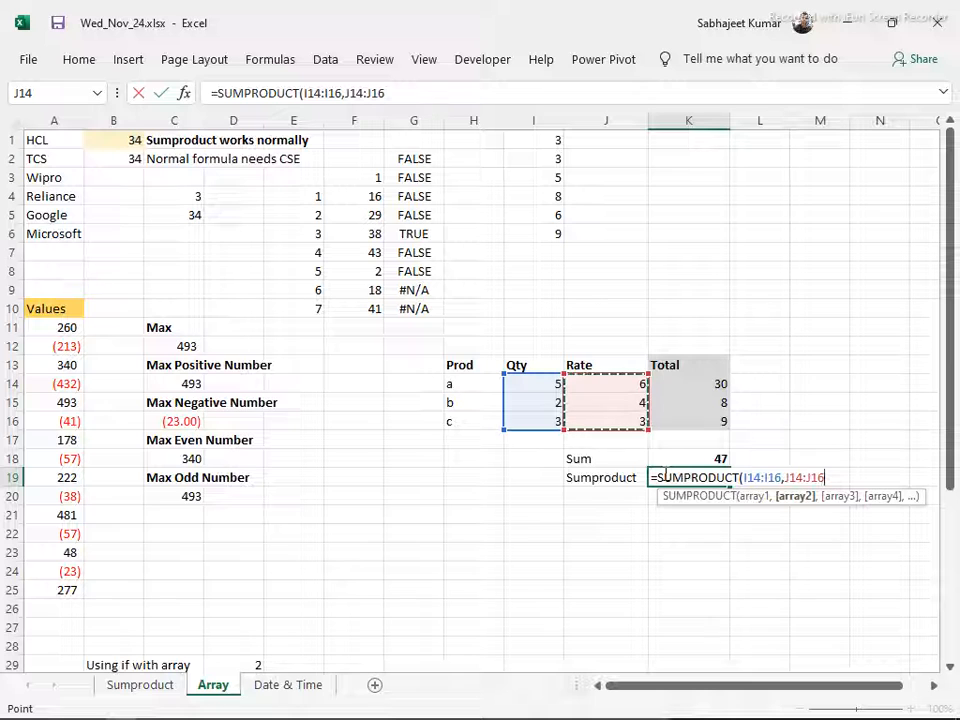
key(Return)
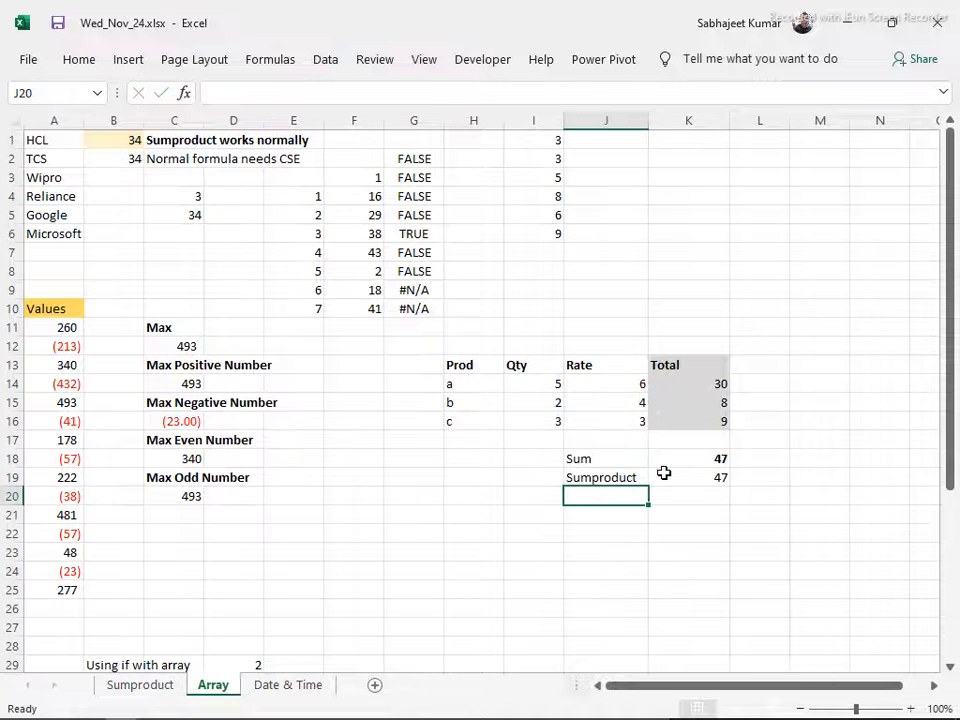
click(663, 473)
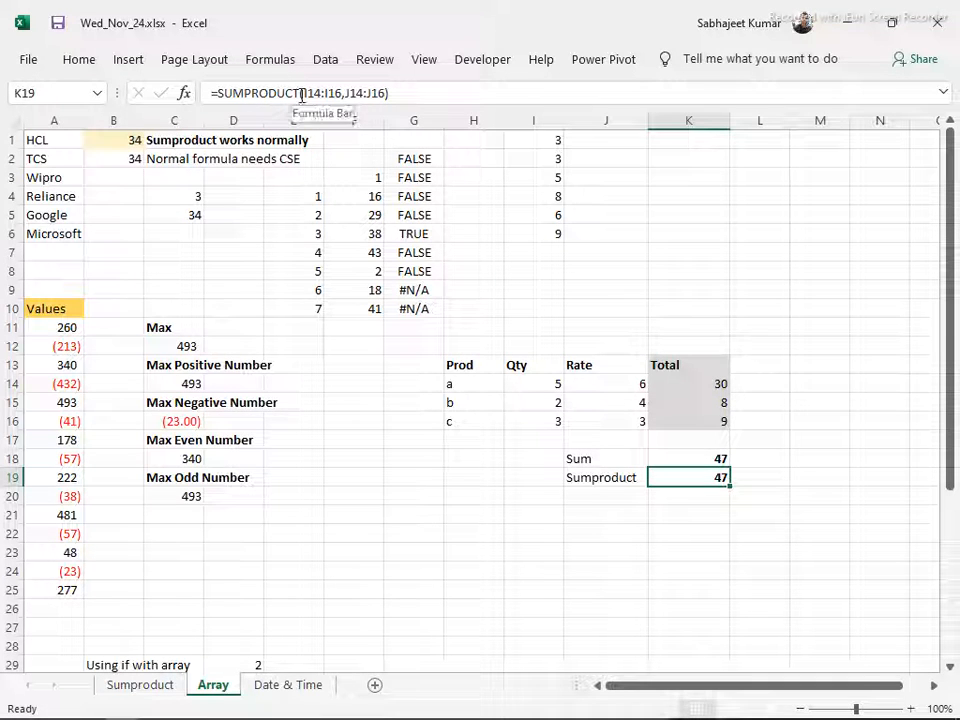
Review the array arguments of the SUMPRODUCT formula in K19 and the text-length formulas in B1 and B2
drag(304, 93, 340, 97)
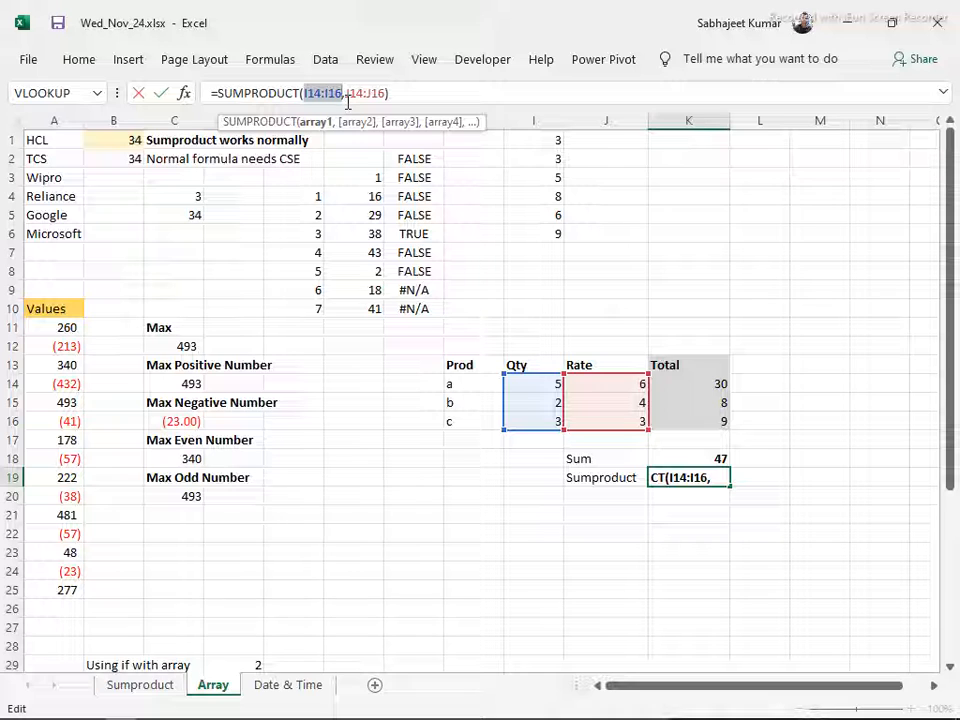
key(ctrl+Return)
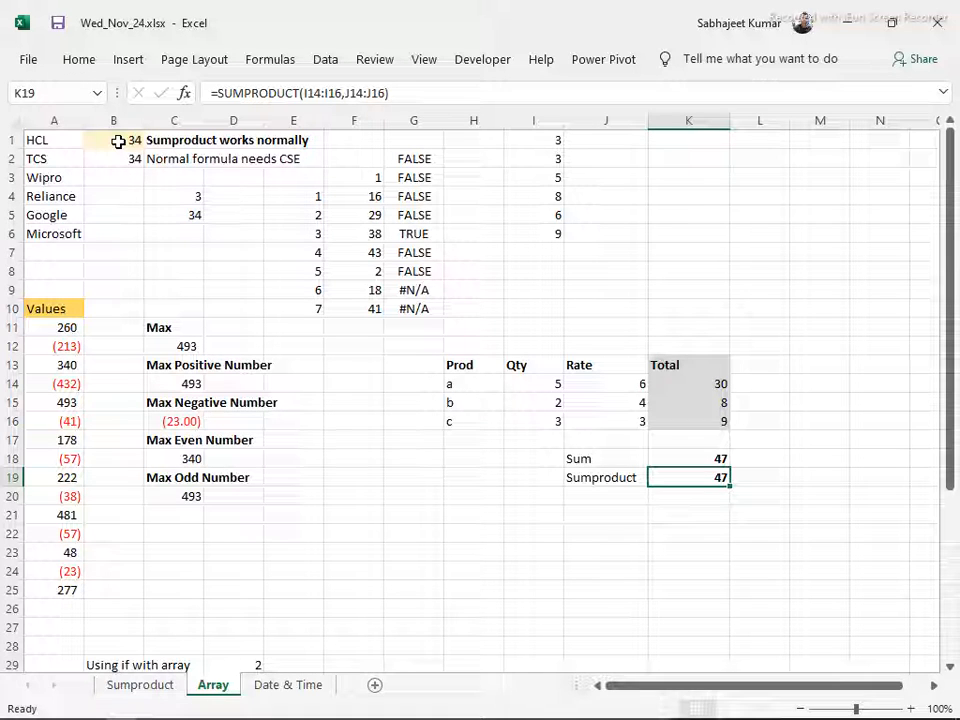
click(118, 142)
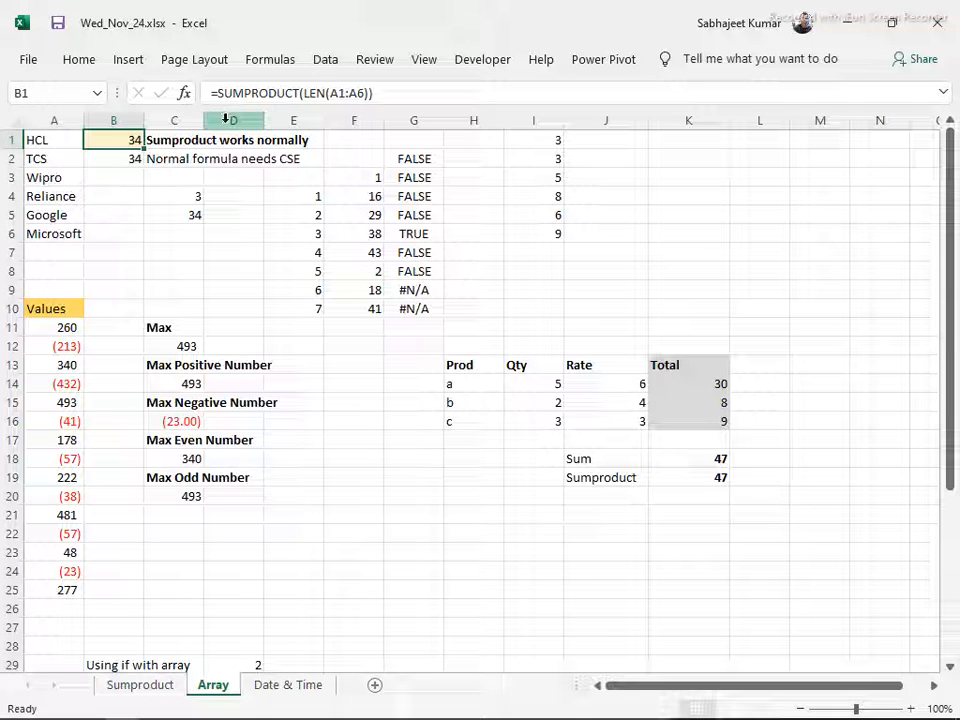
key(F2)
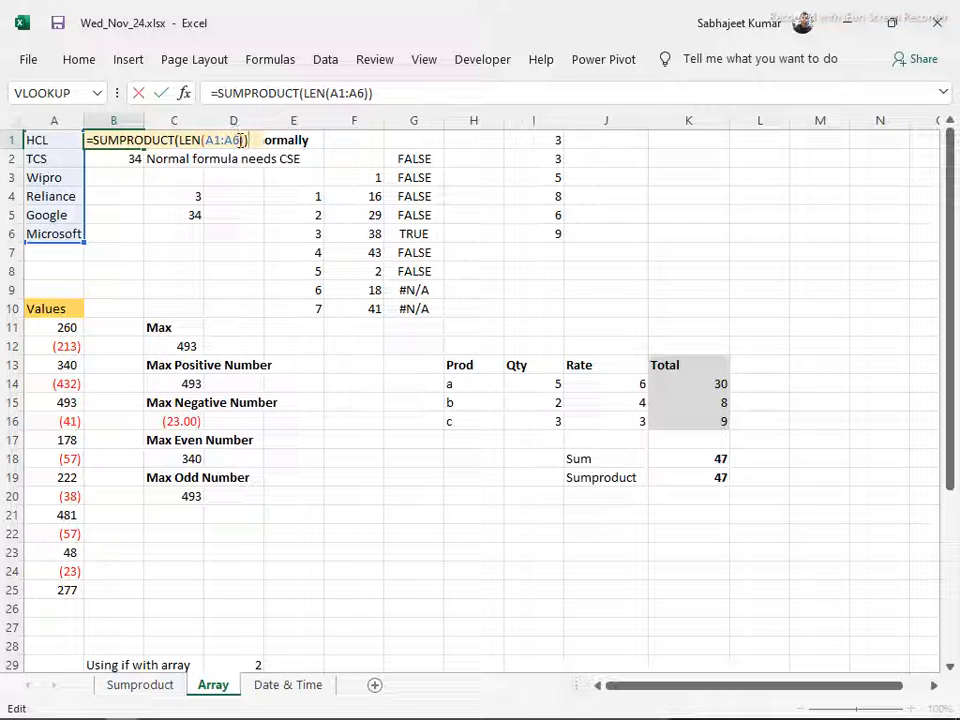
key(Return)
key(Return)
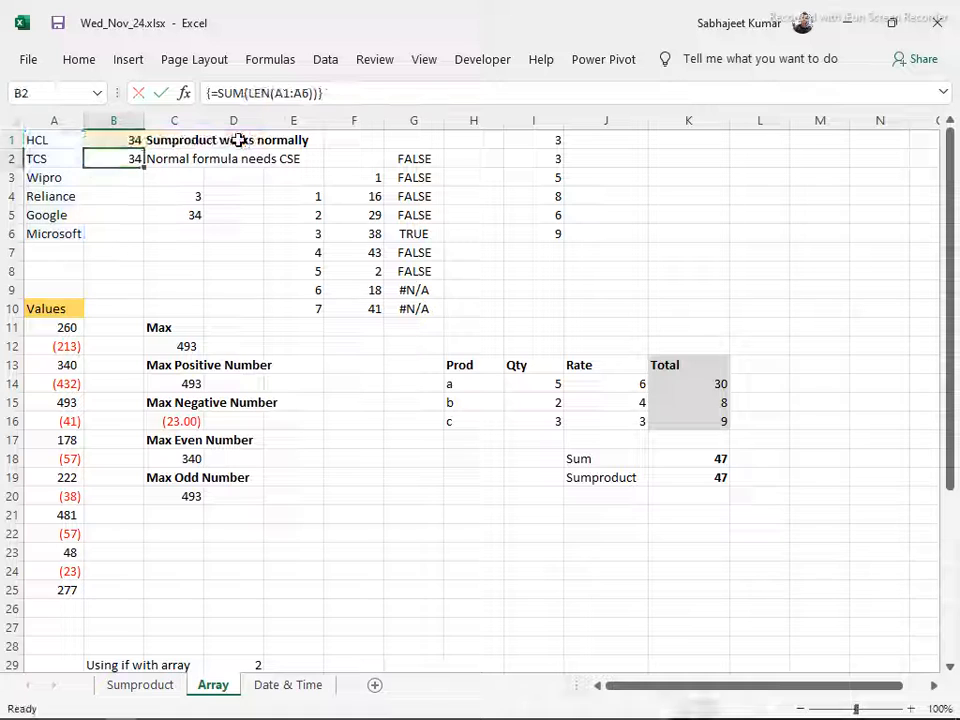
key(Up)
key(Up)
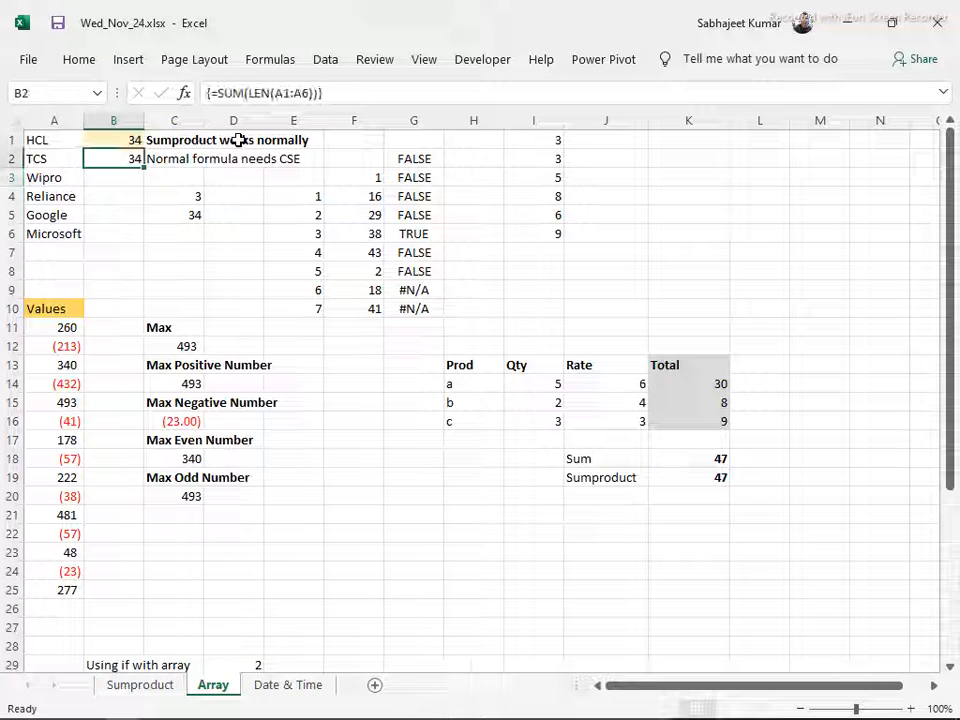
Review the number format applied to the Values list in A11:A25 and the formula under the Max heading in C12
key(Down)
key(Down)
key(Down)
key(Down)
key(Down)
key(Down)
key(Down)
key(Down)
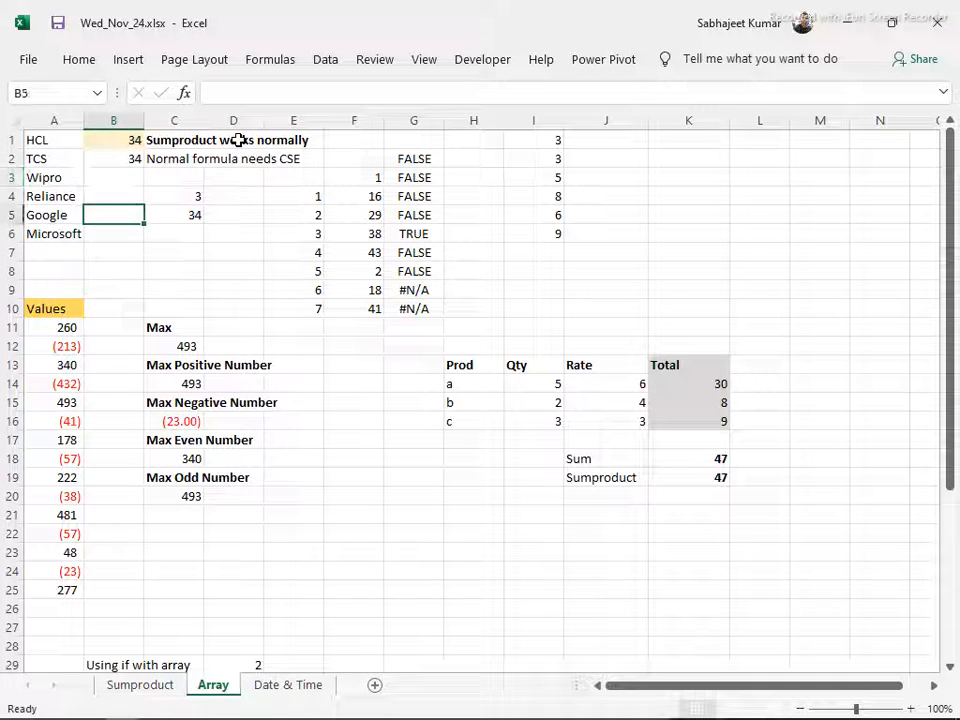
key(Down)
key(Down)
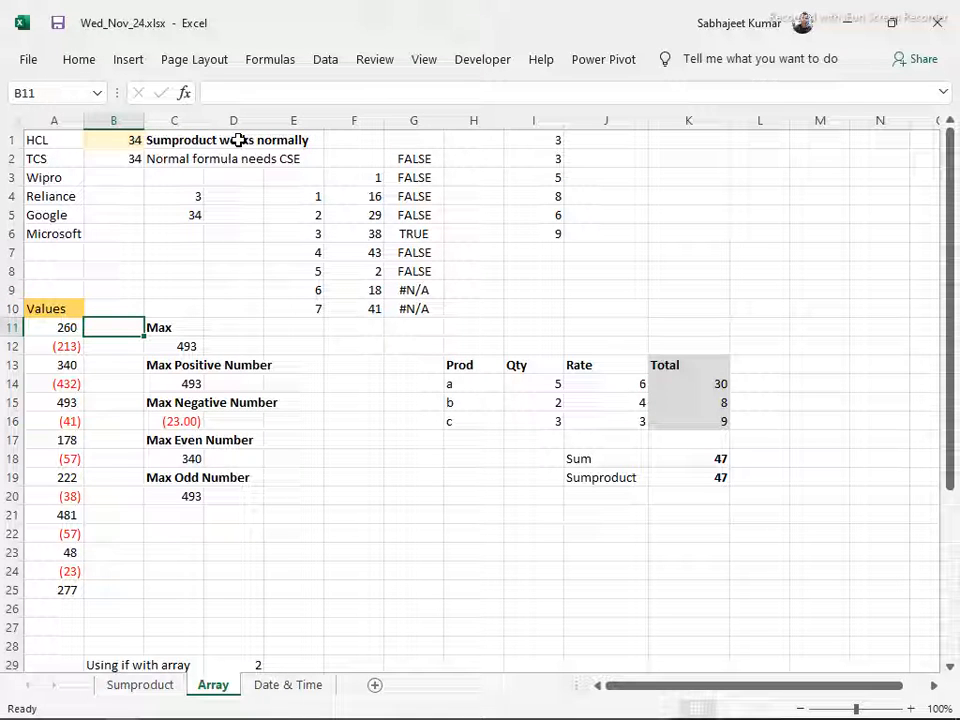
key(Left)
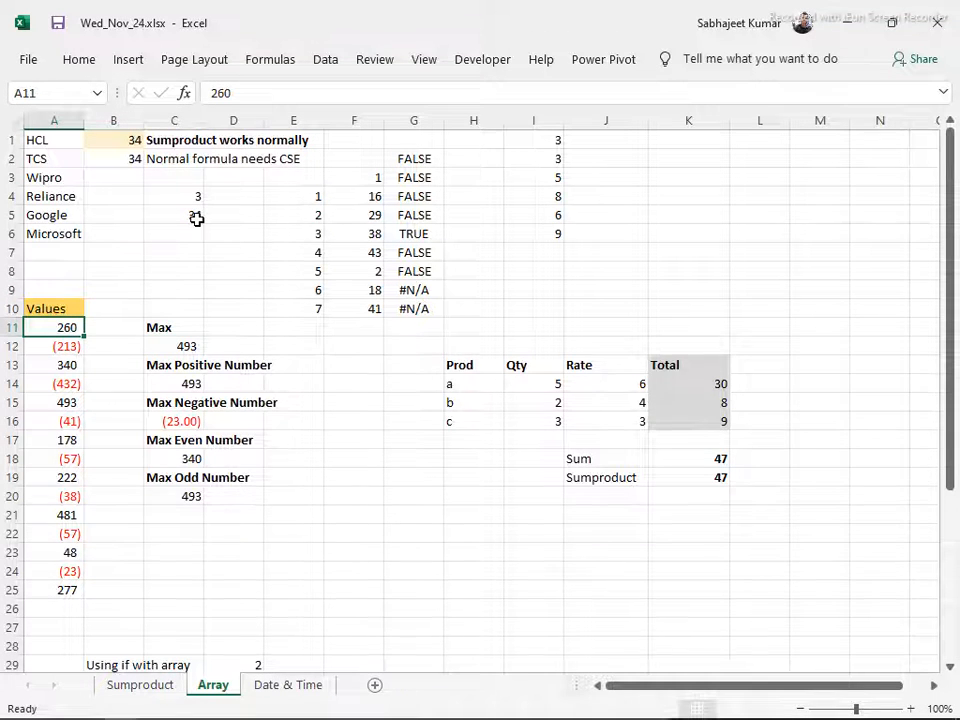
scroll(195, 216, down, 2)
drag(49, 216, 49, 478)
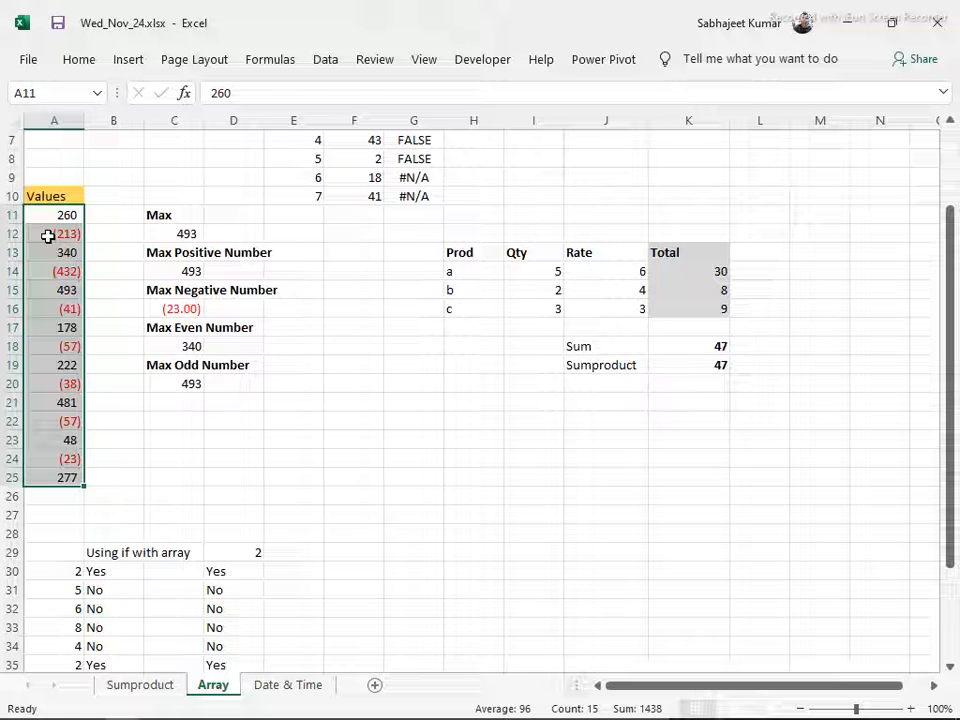
key(ctrl+1)
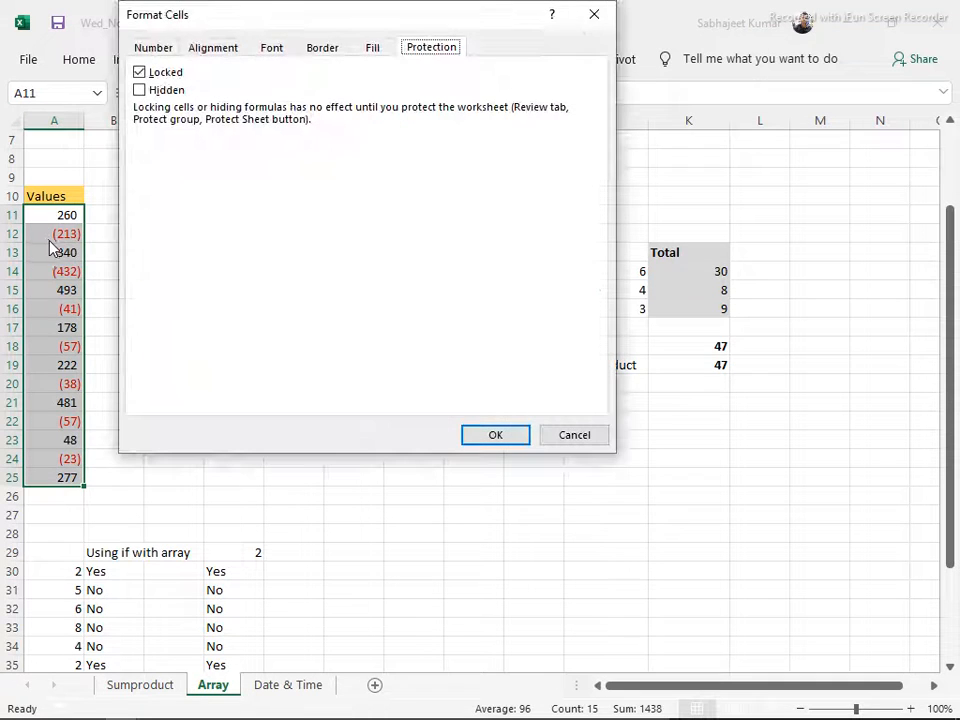
click(155, 50)
drag(246, 21, 374, 129)
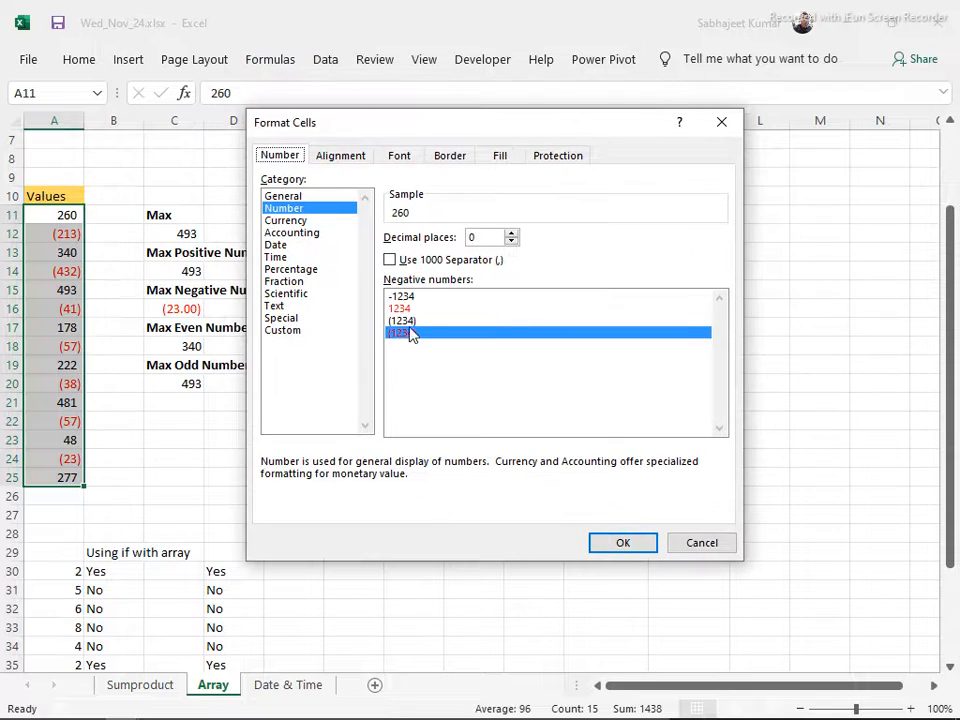
click(705, 543)
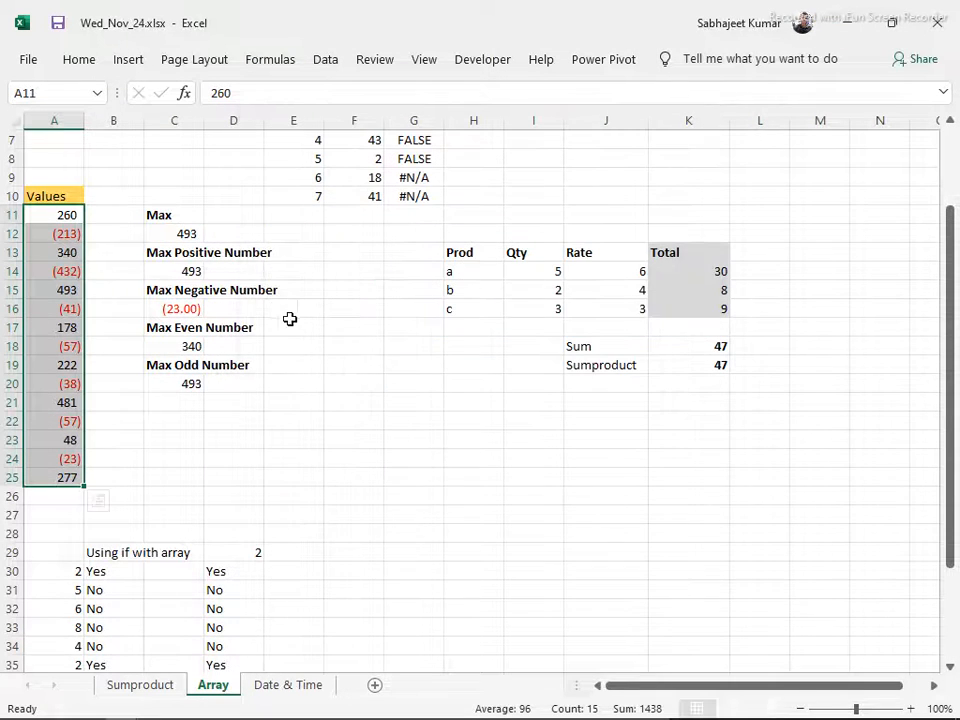
click(163, 236)
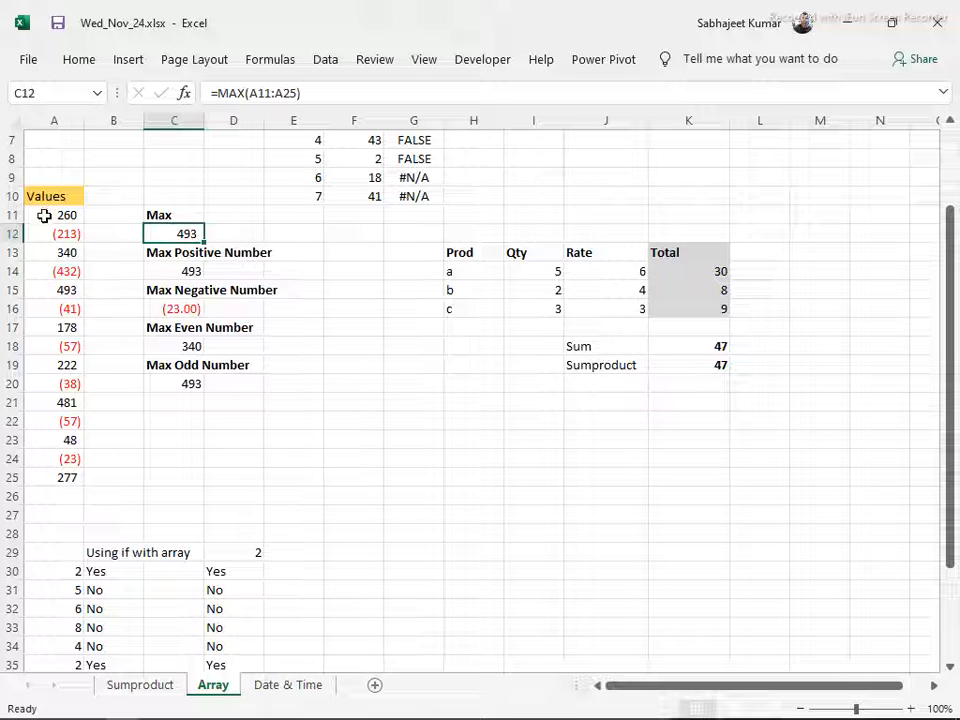
Commit the Max Positive Number formula in C14 as an ordinary formula, and restore it as an array formula
click(153, 271)
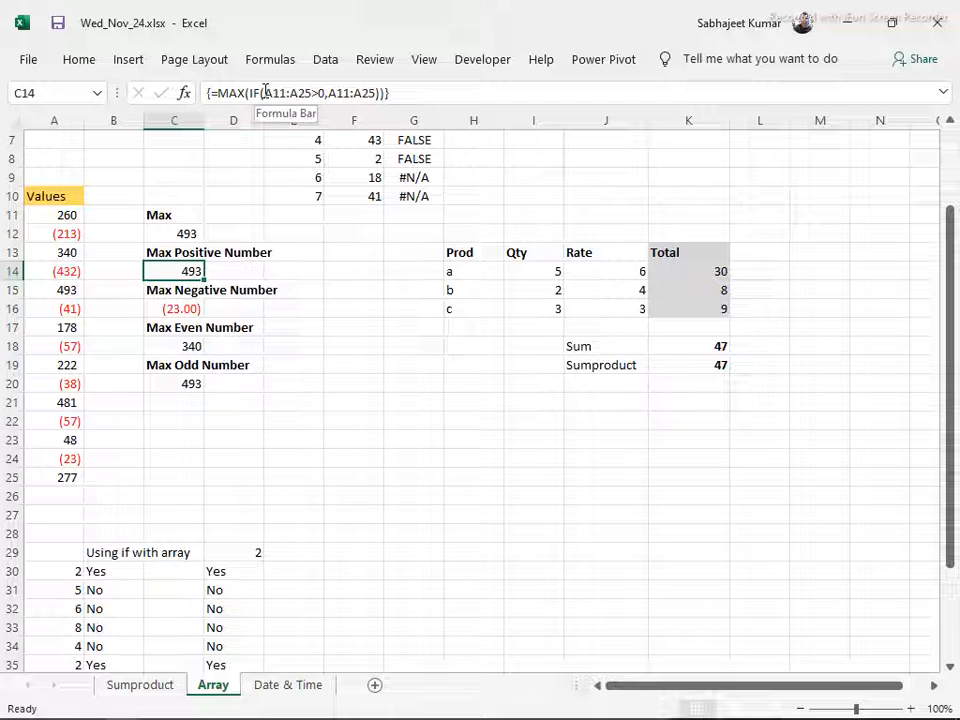
drag(269, 92, 313, 94)
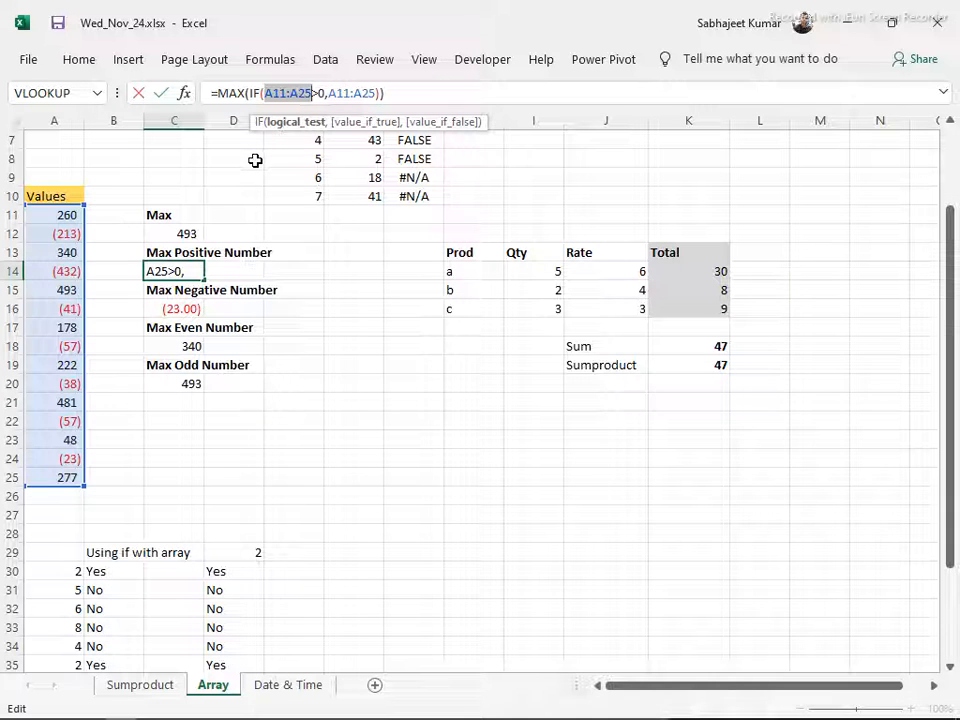
key(Return)
key(Up)
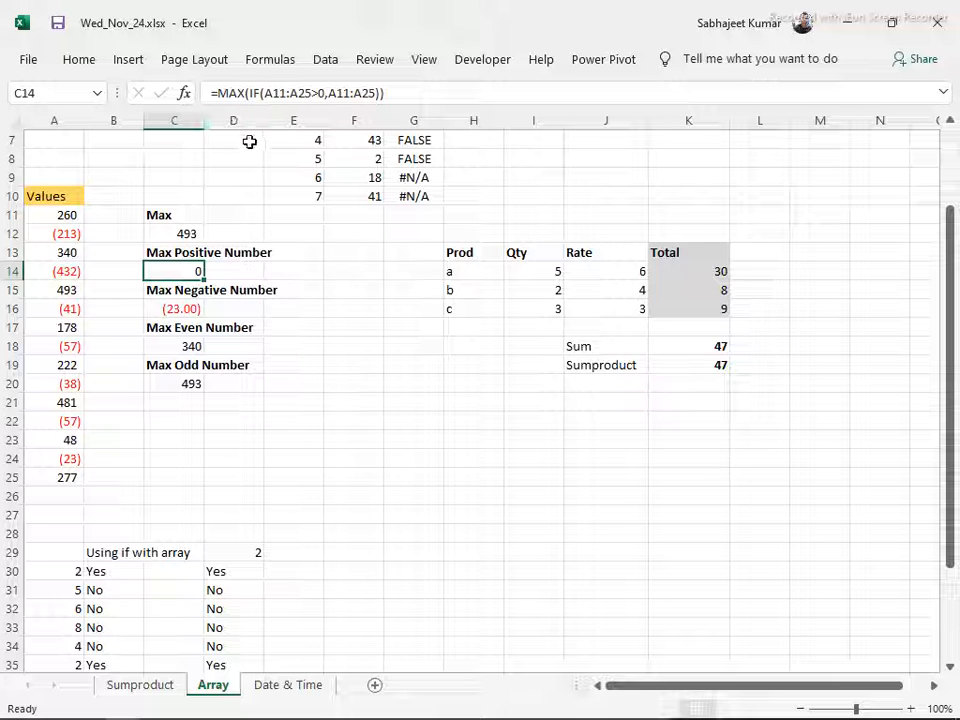
key(F2)
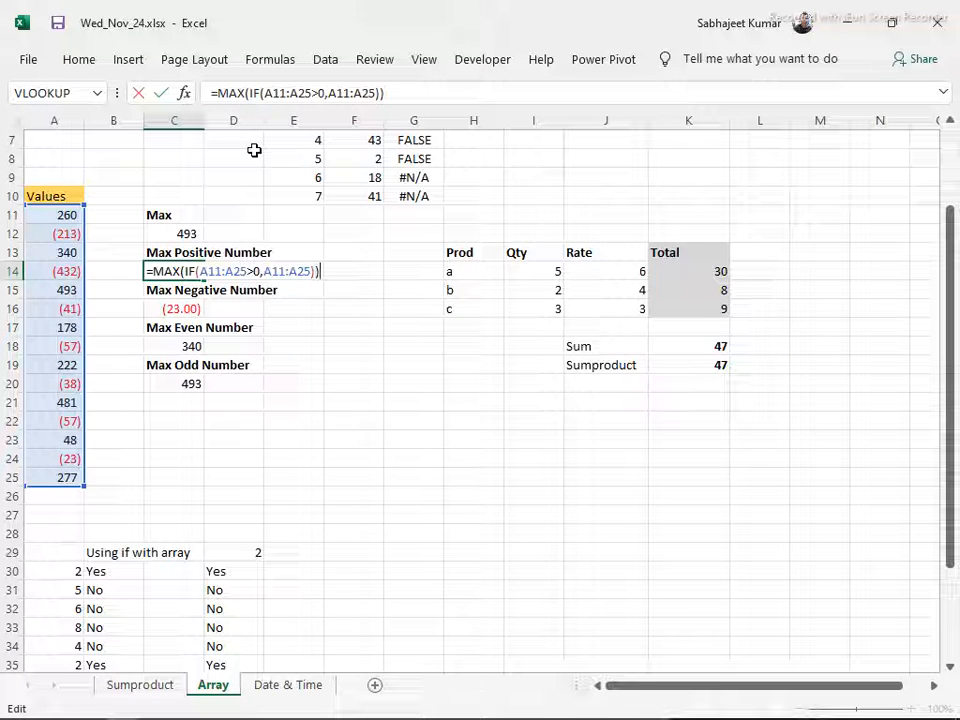
key(ctrl+shift+Return)
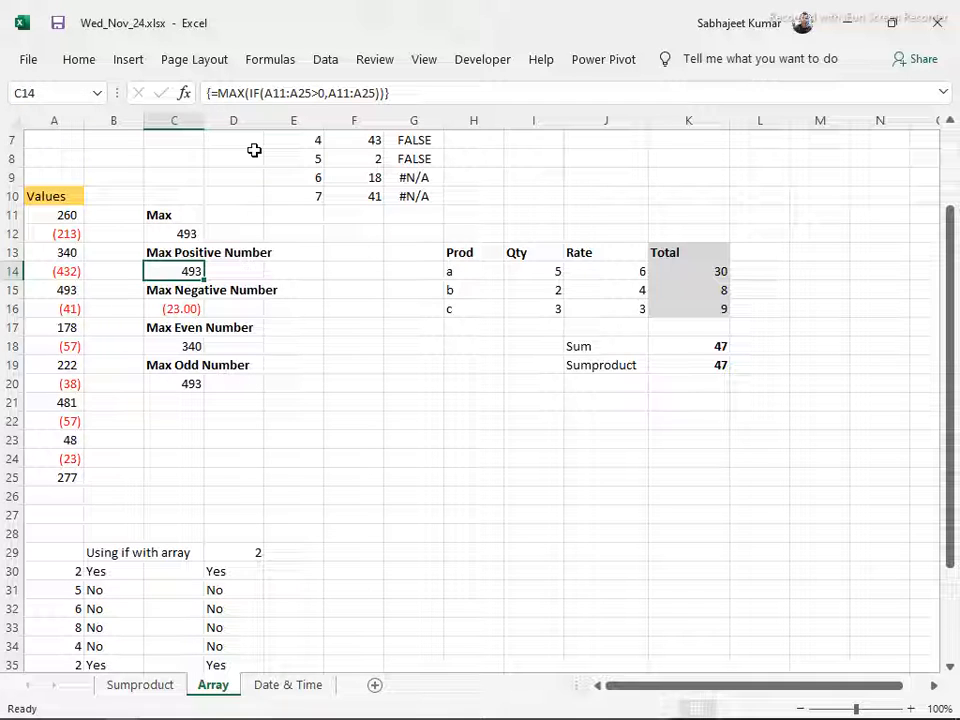
Compare the conditions of the MAX(IF) array formulas in C14 and C16, and examine C16's value-if-true range, keeping it an array formula
key(Down)
key(Down)
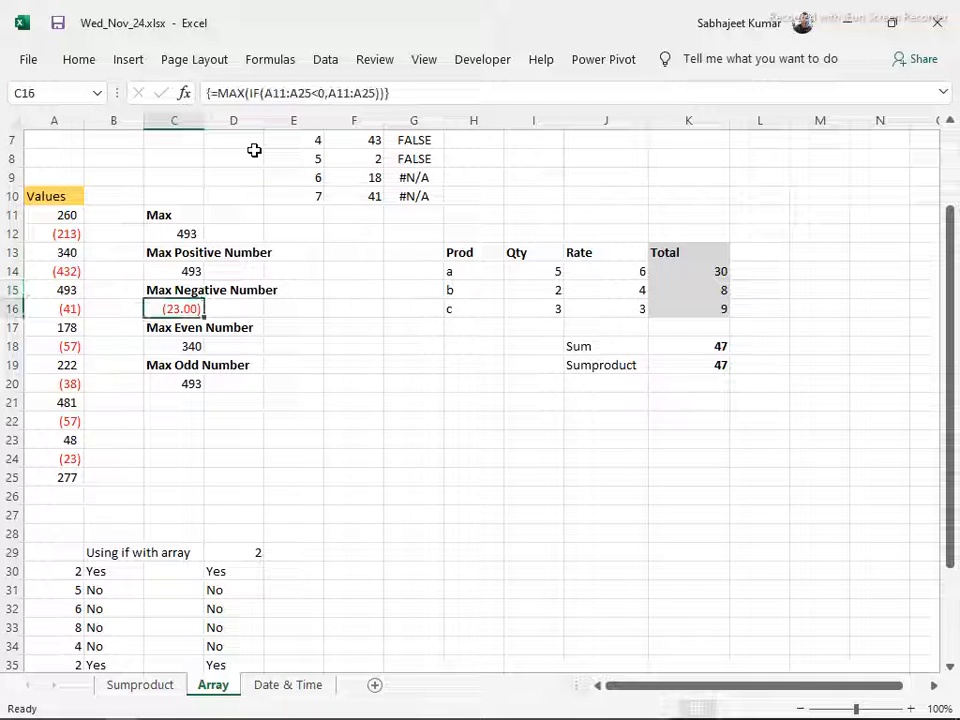
click(193, 267)
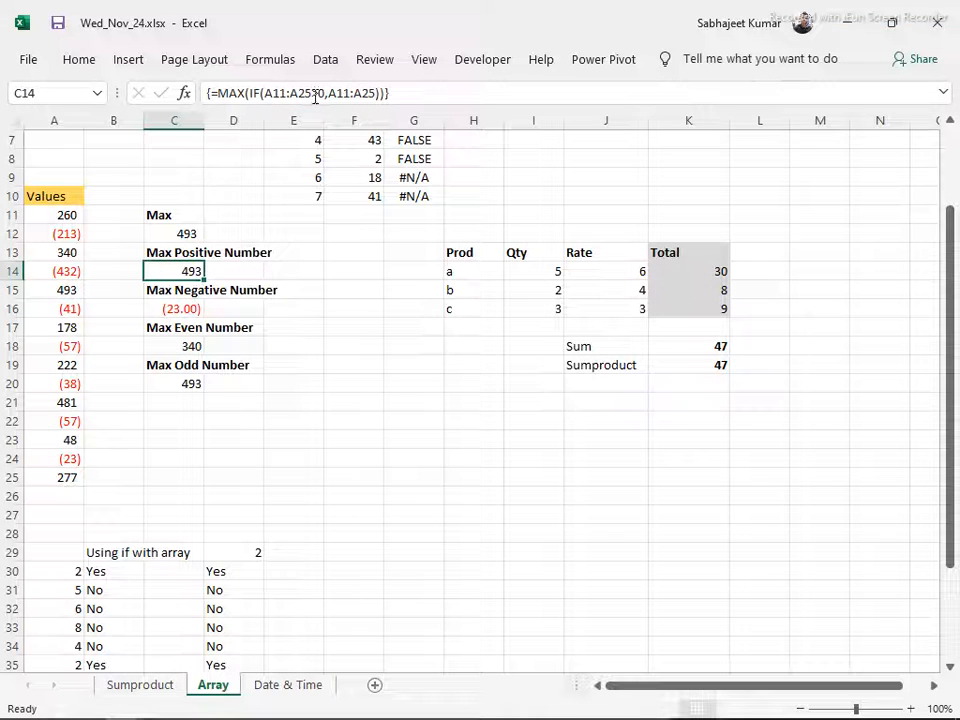
click(186, 306)
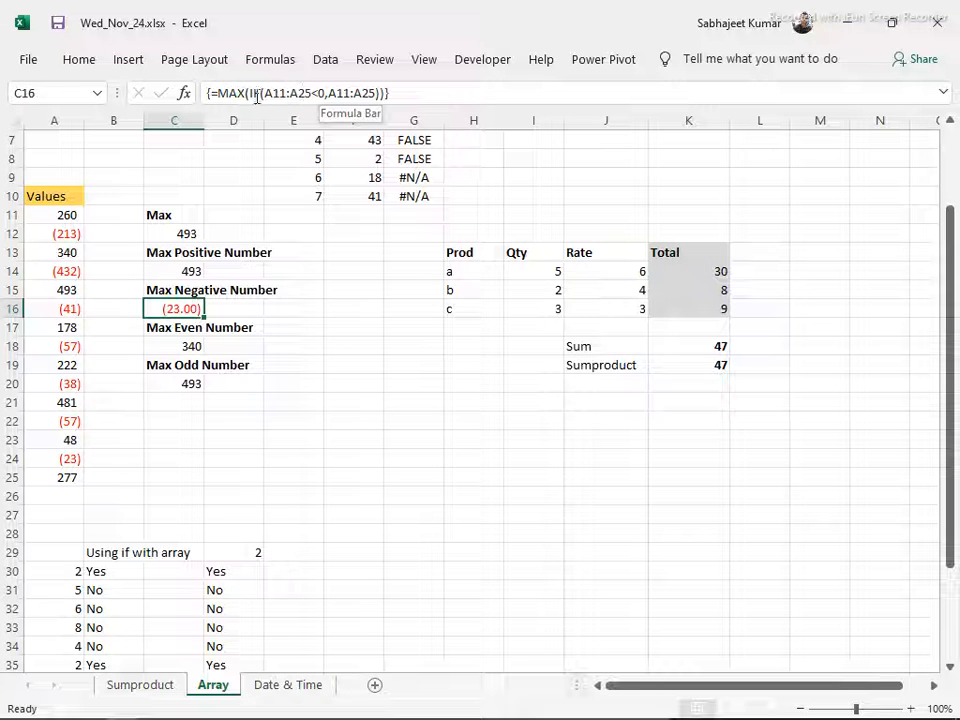
click(330, 91)
key(shift+Right)
key(shift+Right)
key(shift+Right)
key(shift+Right)
key(shift+Right)
key(shift+Right)
key(shift+Right)
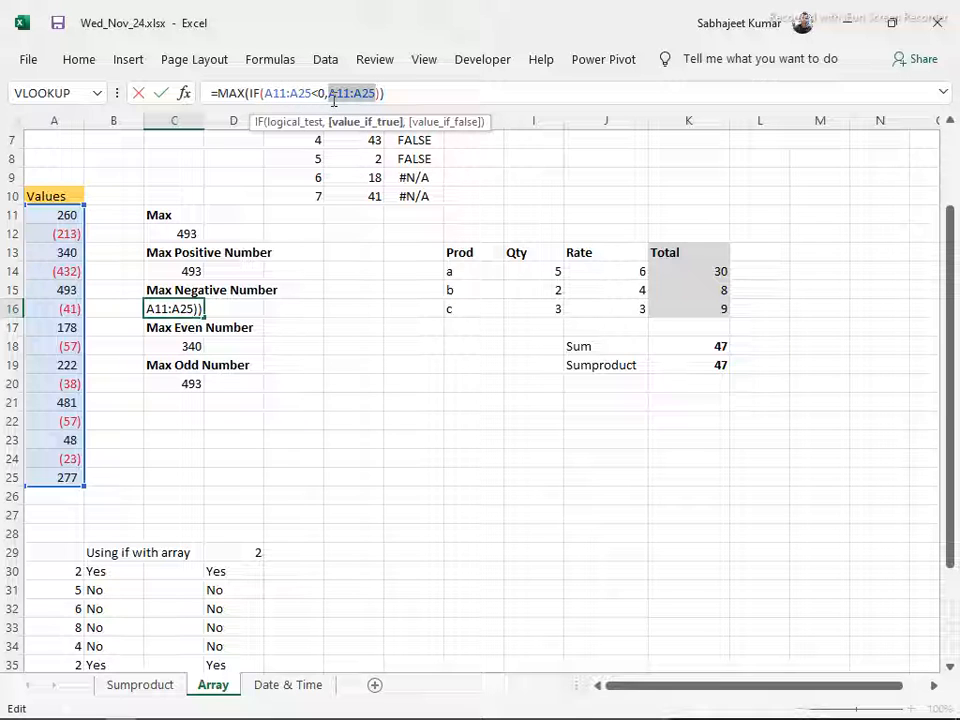
key(ctrl+shift+Return)
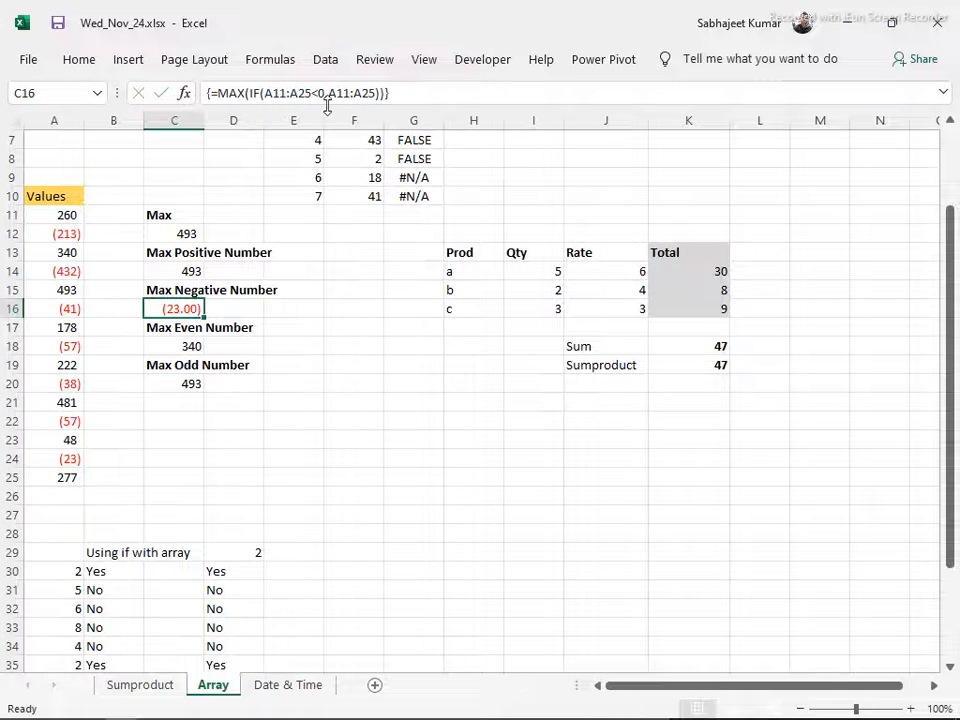
Evaluate the Max Negative Number formula in C16 through its logical test and IF stages, and close the evaluation
key(alt)
key(t)
key(u)
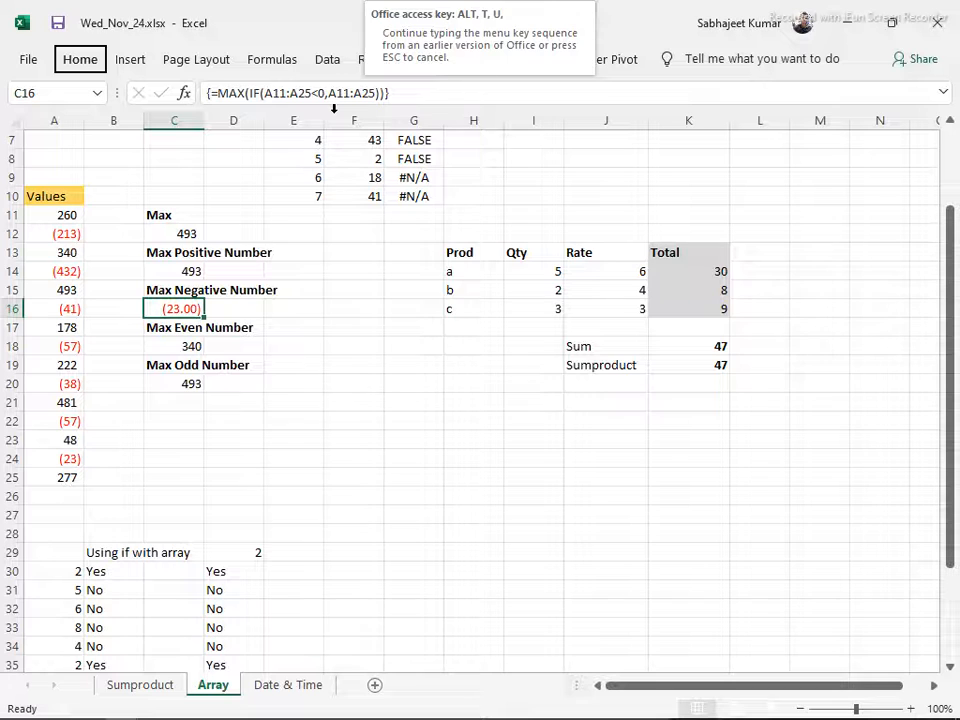
key(f)
key(Return)
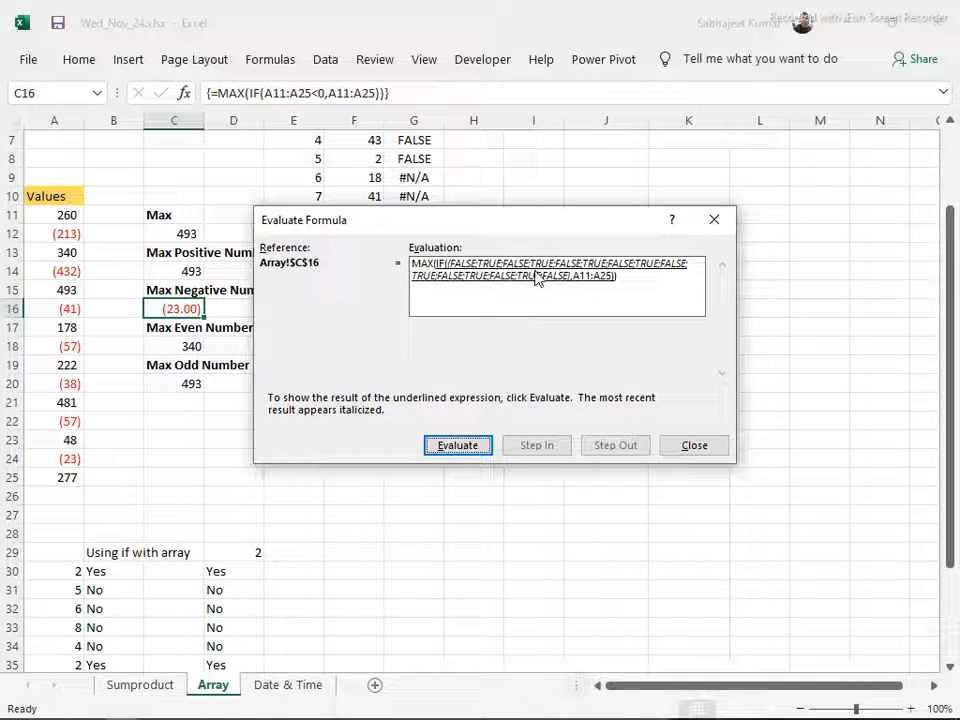
key(Return)
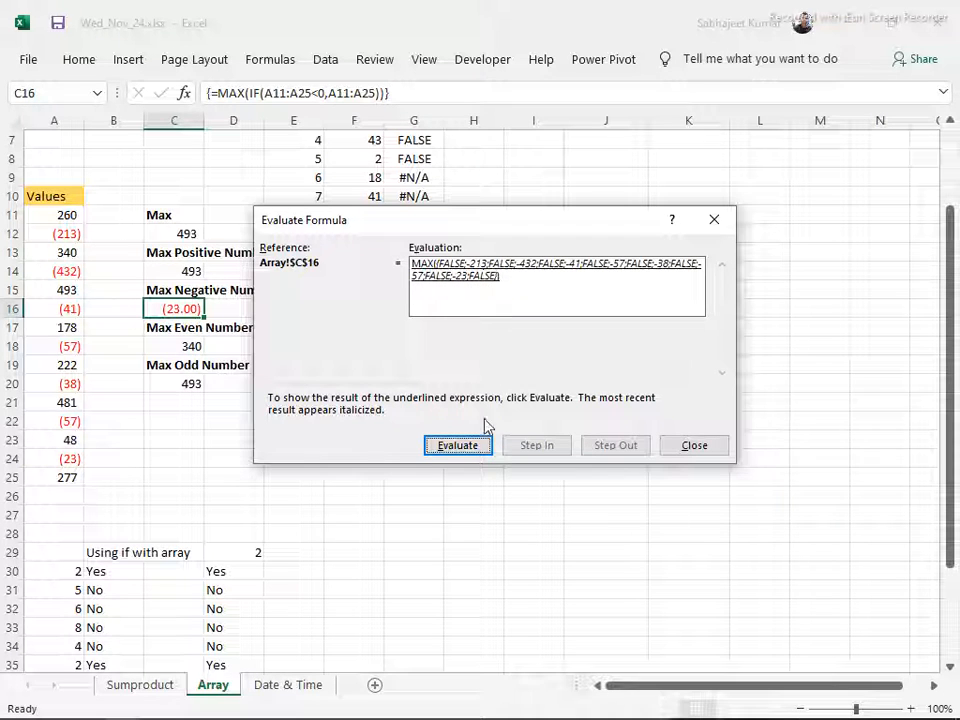
key(Escape)
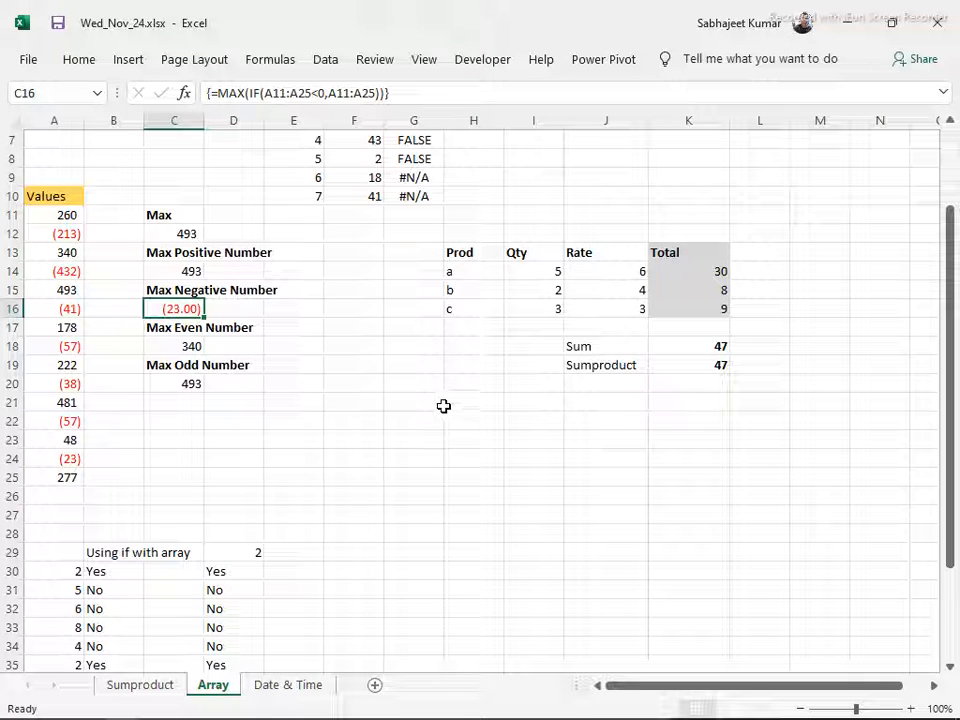
Restart Evaluate Formula on C16 and evaluate the A11:A25<0 test
key(alt)
key(t)
key(u)
key(f)
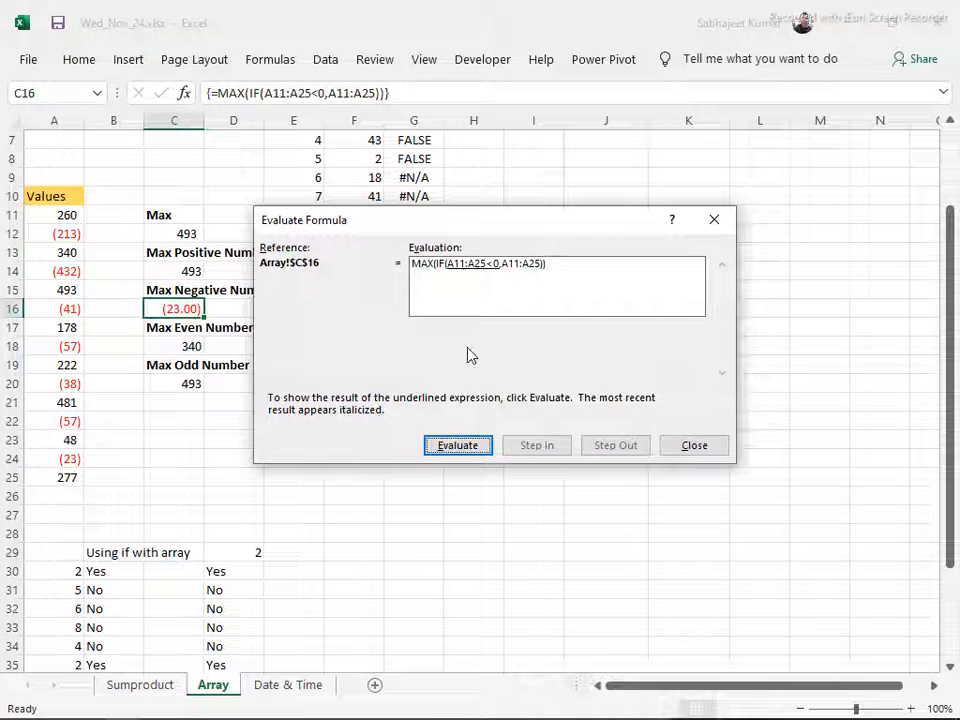
click(473, 450)
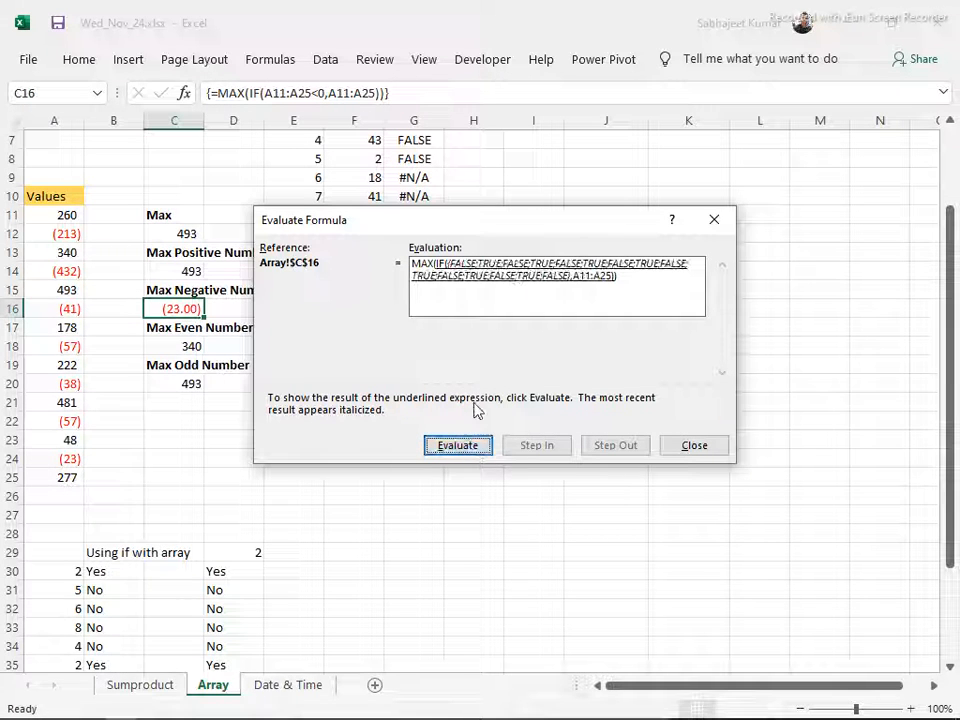
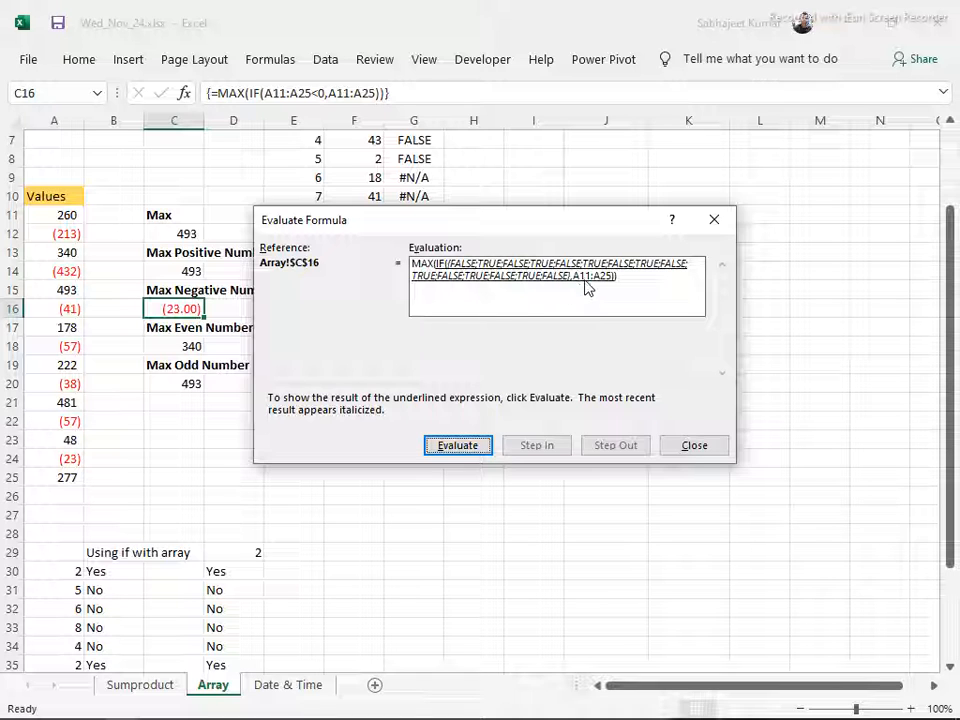
Evaluate the remaining IF and MAX stages of the C16 formula, and close the evaluation
click(466, 450)
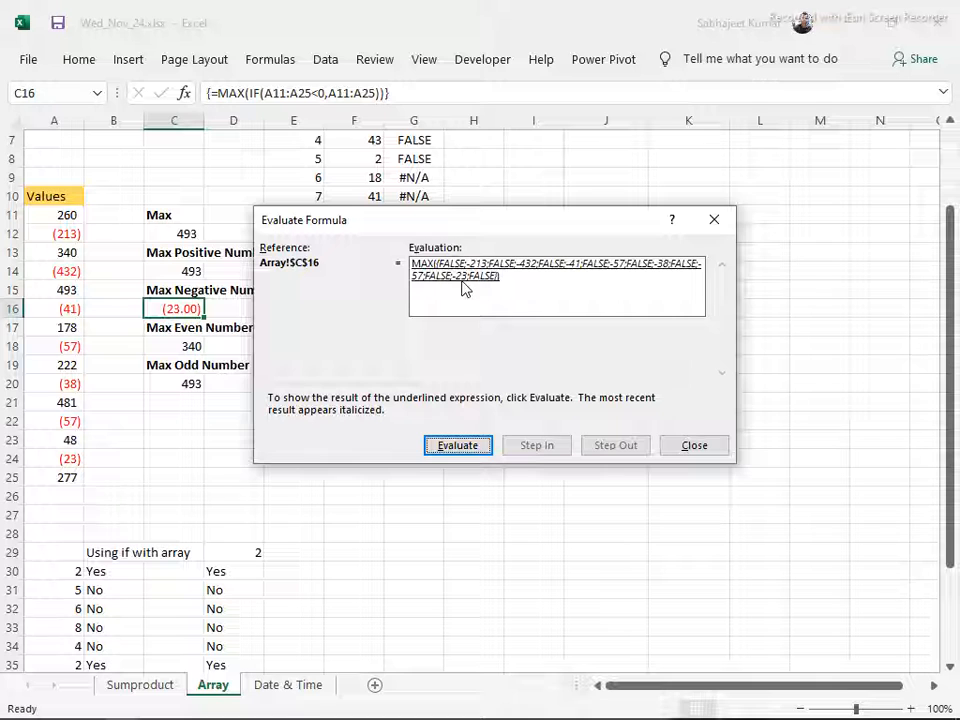
click(459, 450)
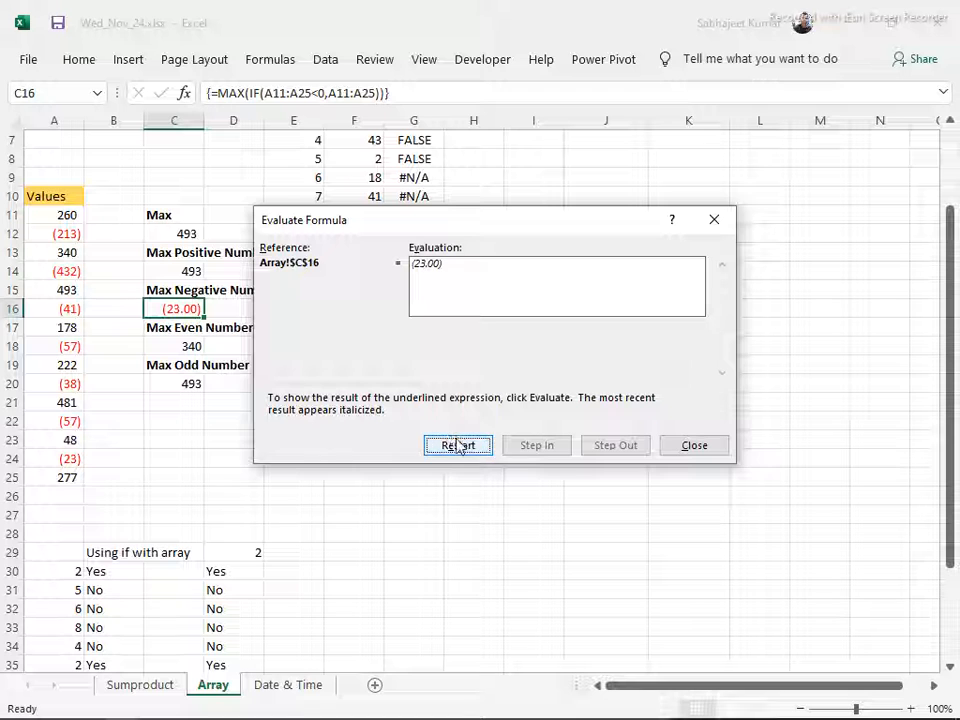
click(690, 441)
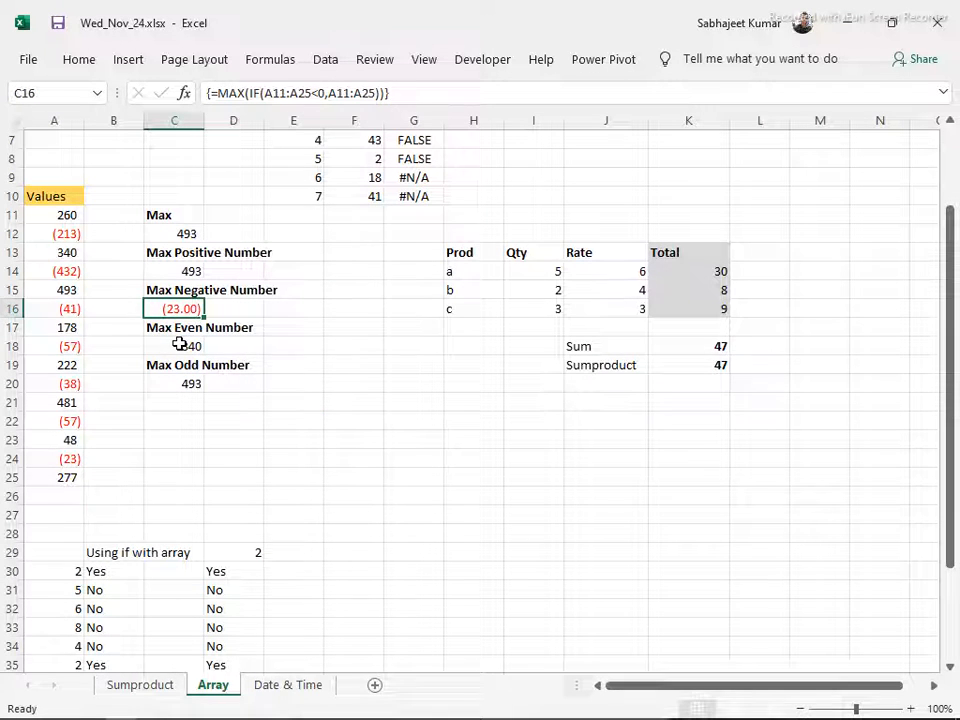
Commit the Max Even Number formula in C18 as an ordinary formula, and restore it as an array formula
click(179, 344)
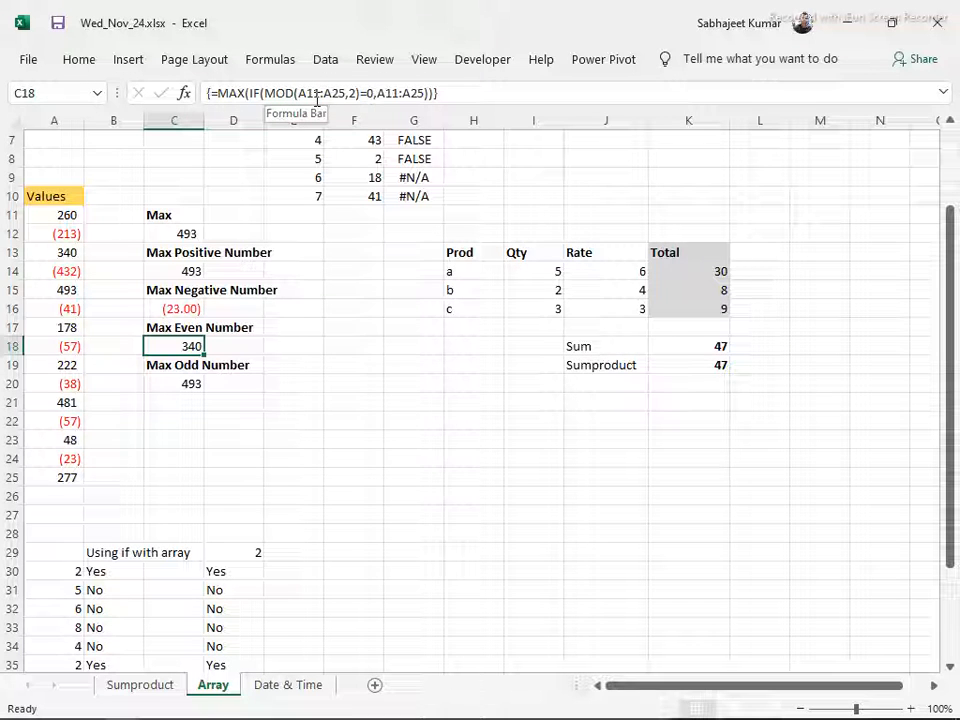
key(F2)
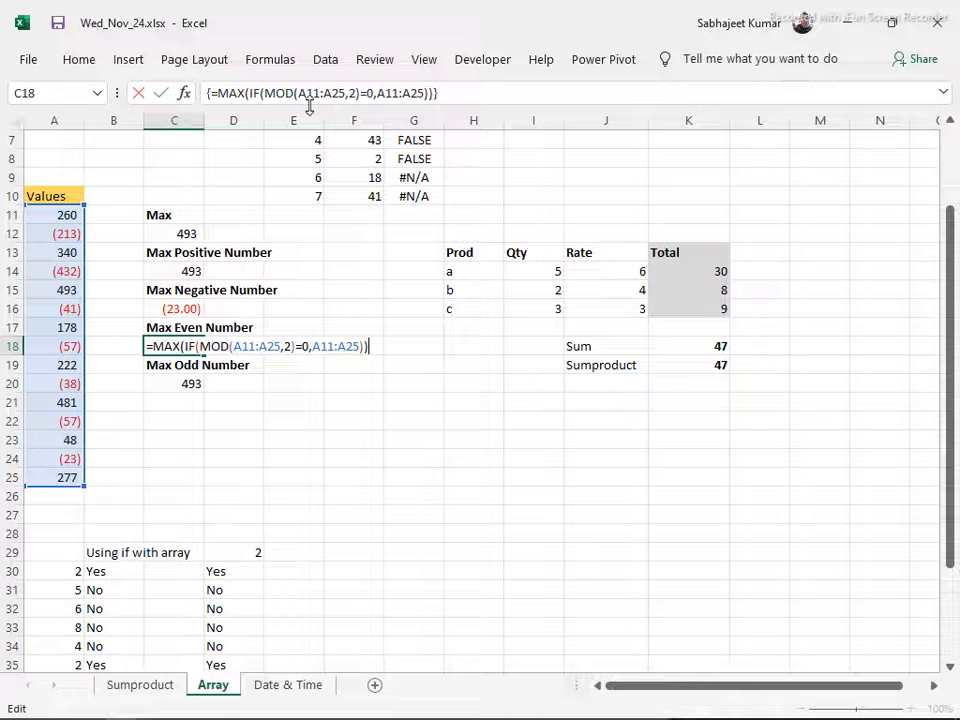
key(Return)
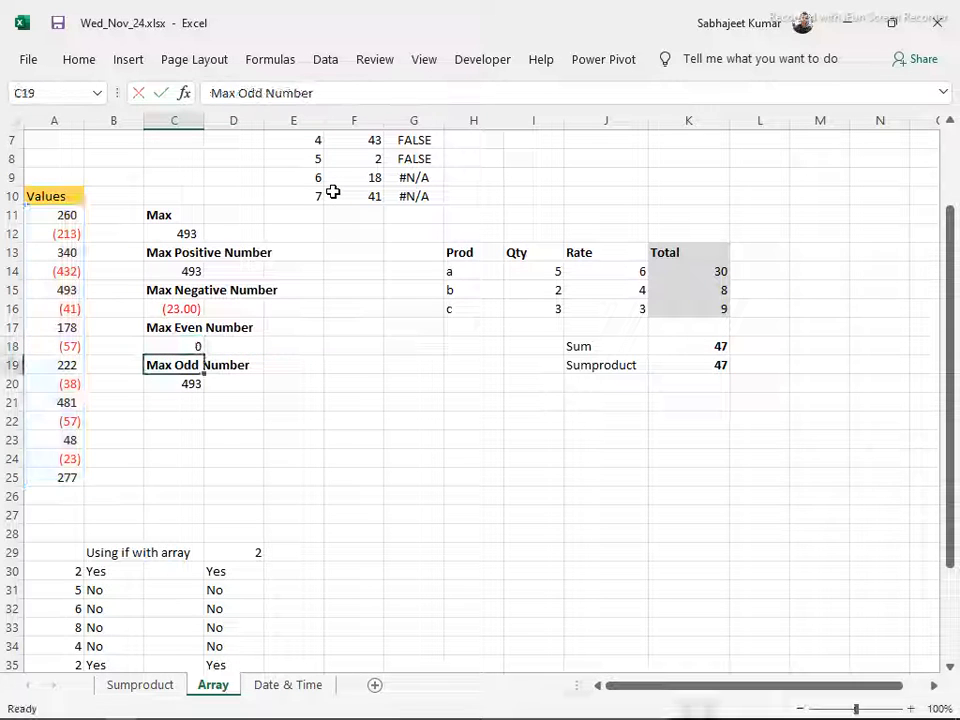
key(Up)
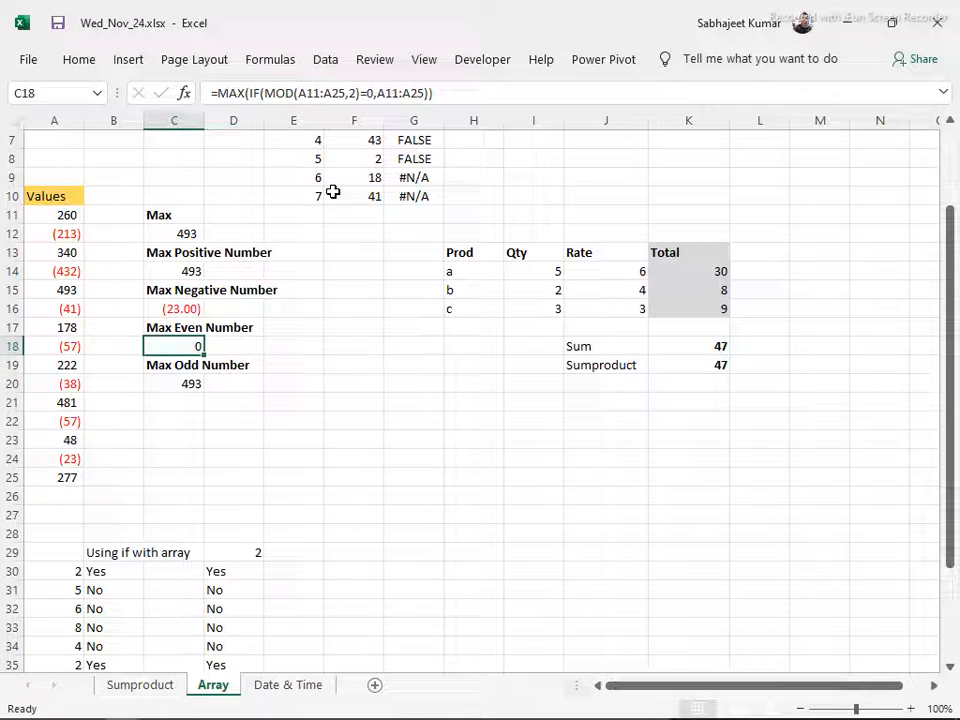
key(F2)
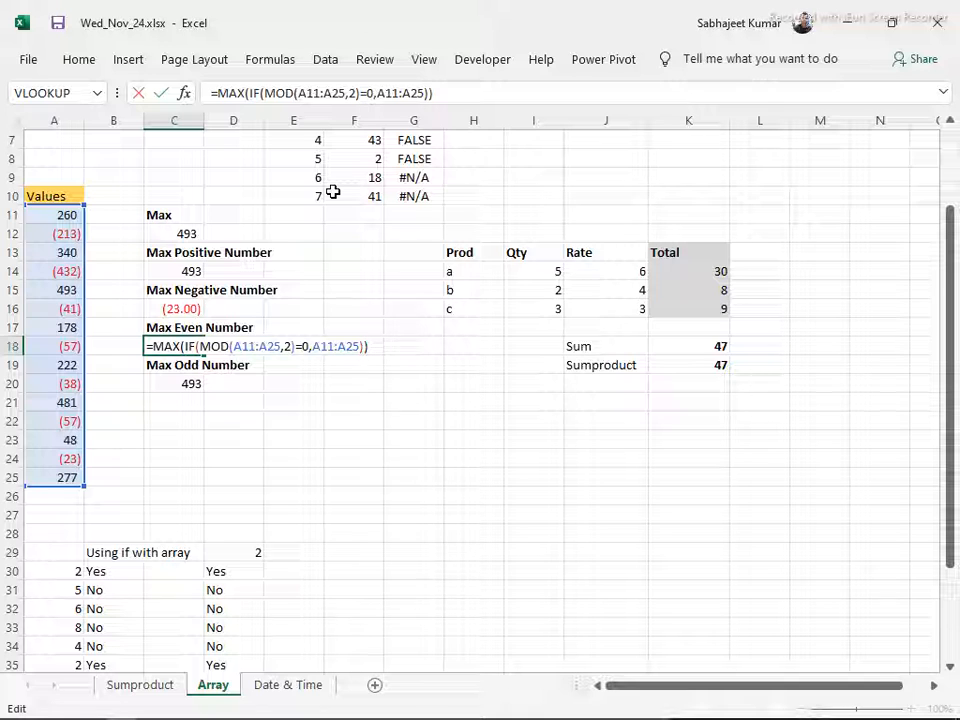
key(ctrl+shift+Return)
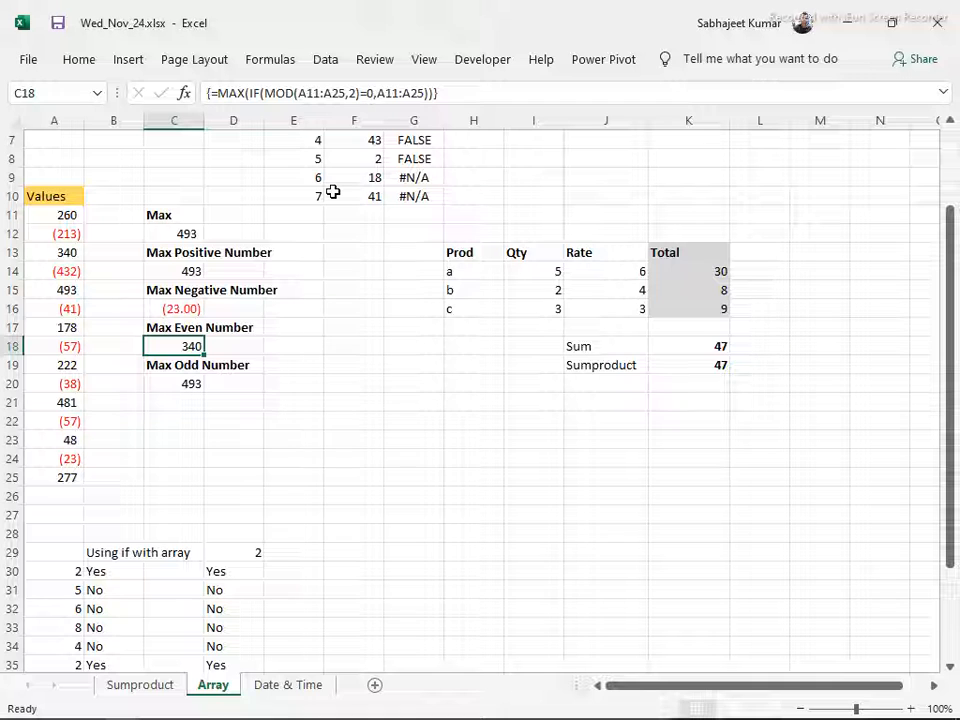
Inspect the Max Odd Number array formula in C20, and leave the cell
scroll(210, 298, up, 2)
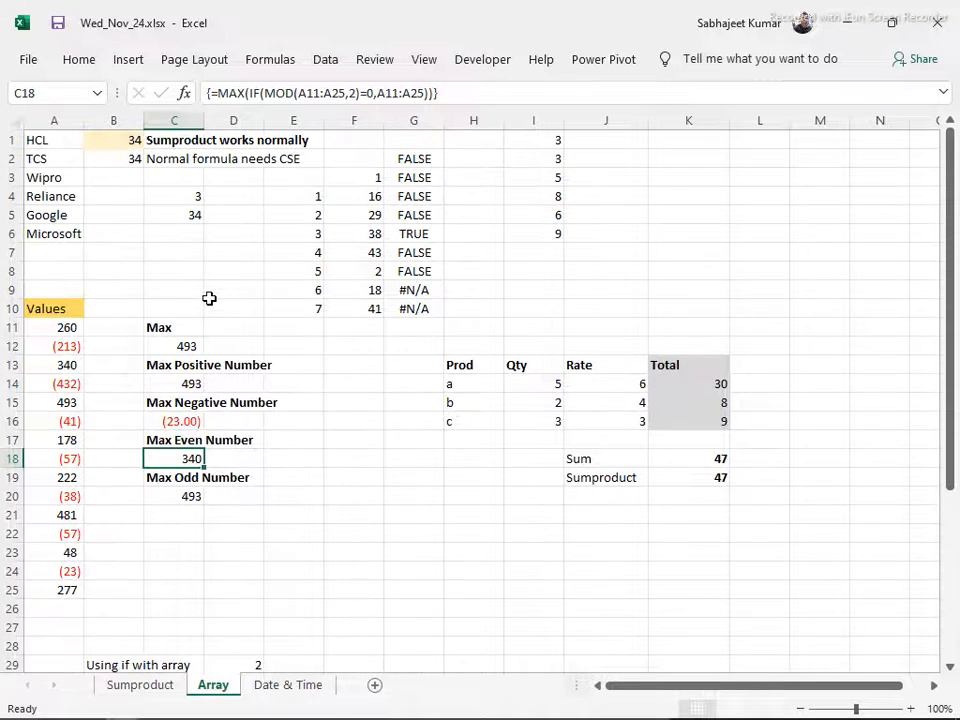
click(181, 494)
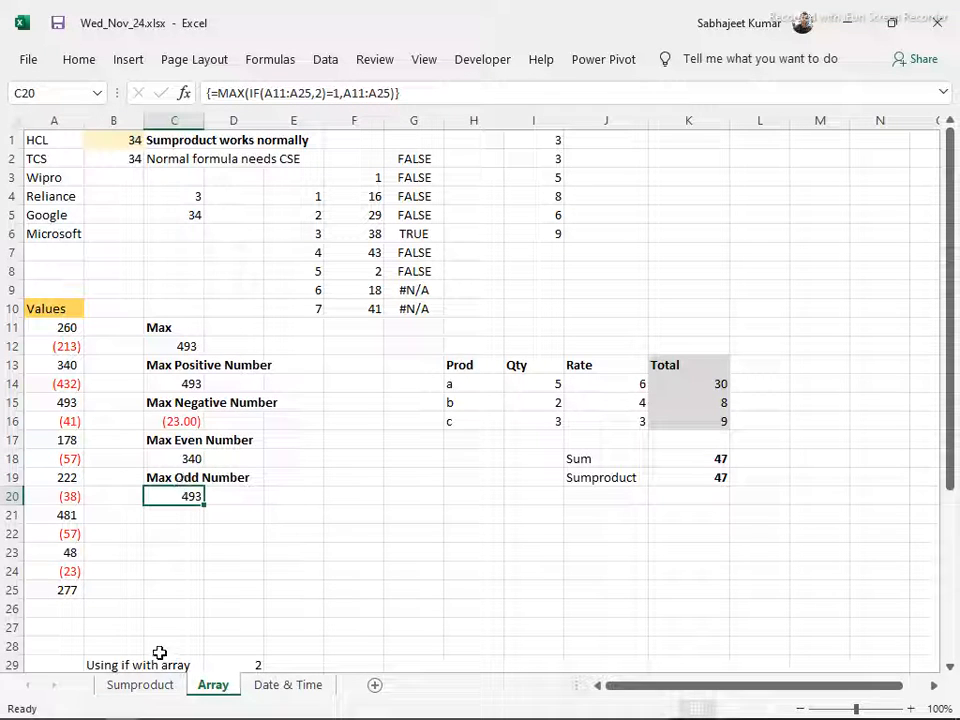
click(176, 251)
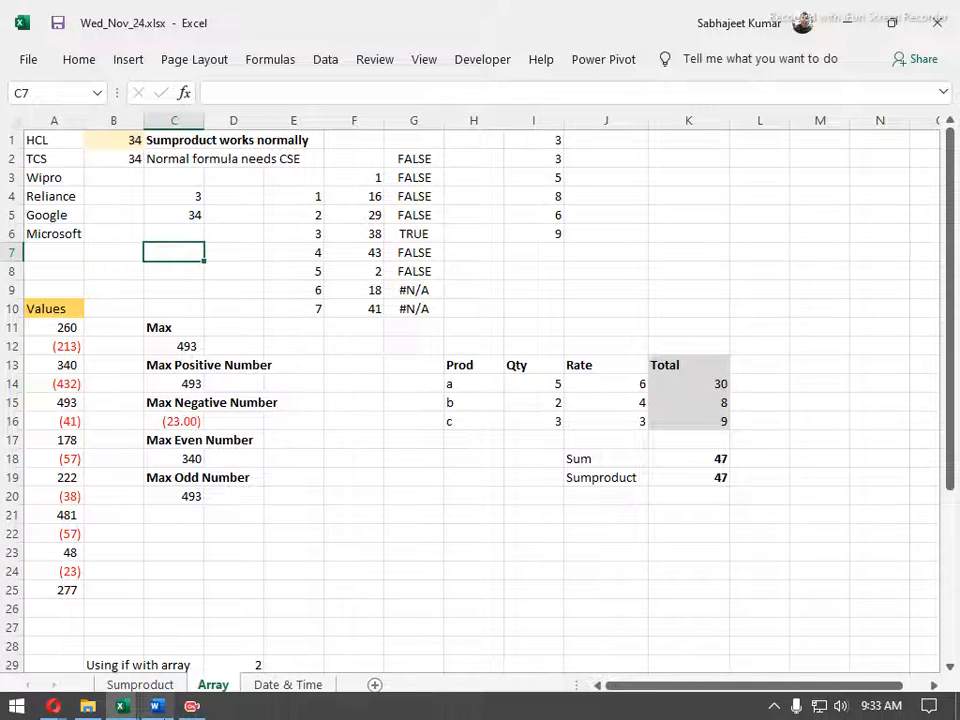
Switch to Contents.docx in Word, highlight the SUMPRODUCT Function topic under Module 4, and return to Excel with Word in a smaller window
click(157, 706)
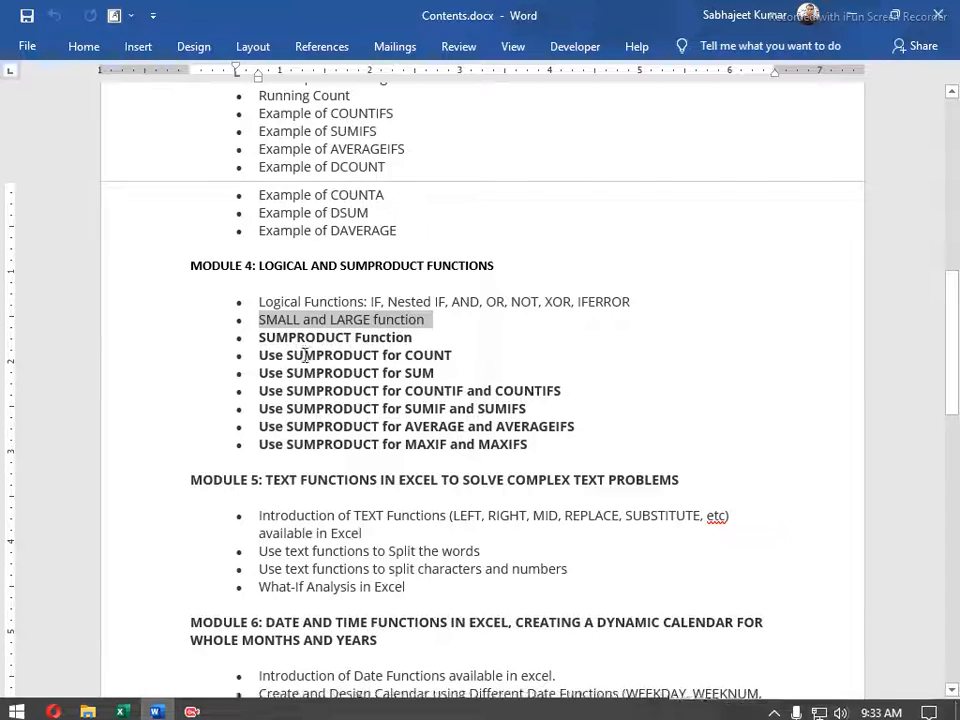
drag(258, 338, 428, 344)
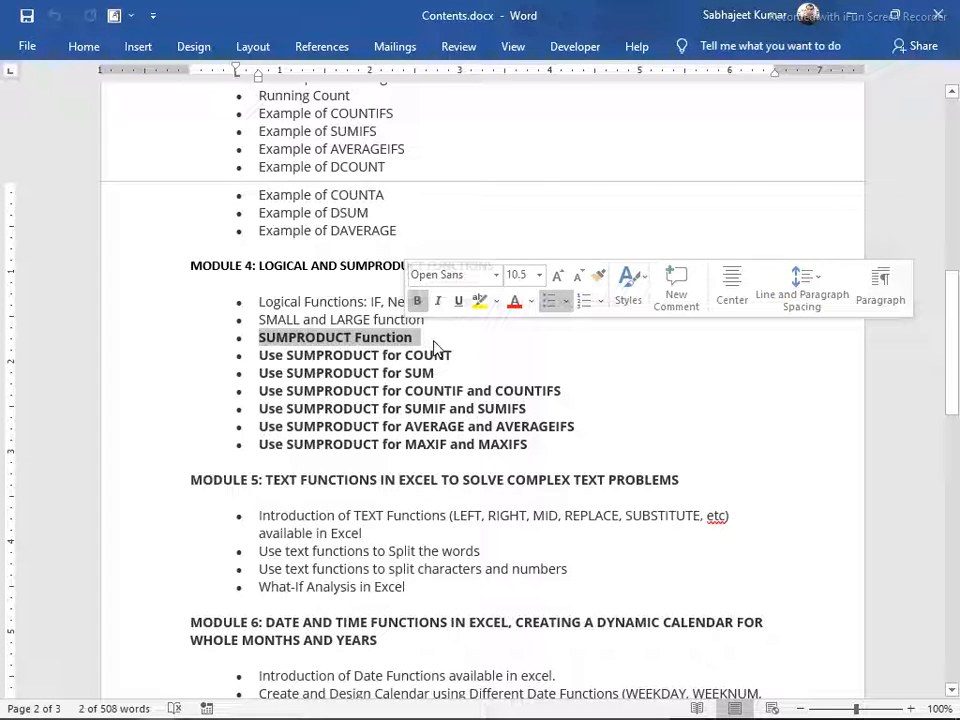
double_click(575, 20)
drag(500, 37, 618, 37)
click(70, 305)
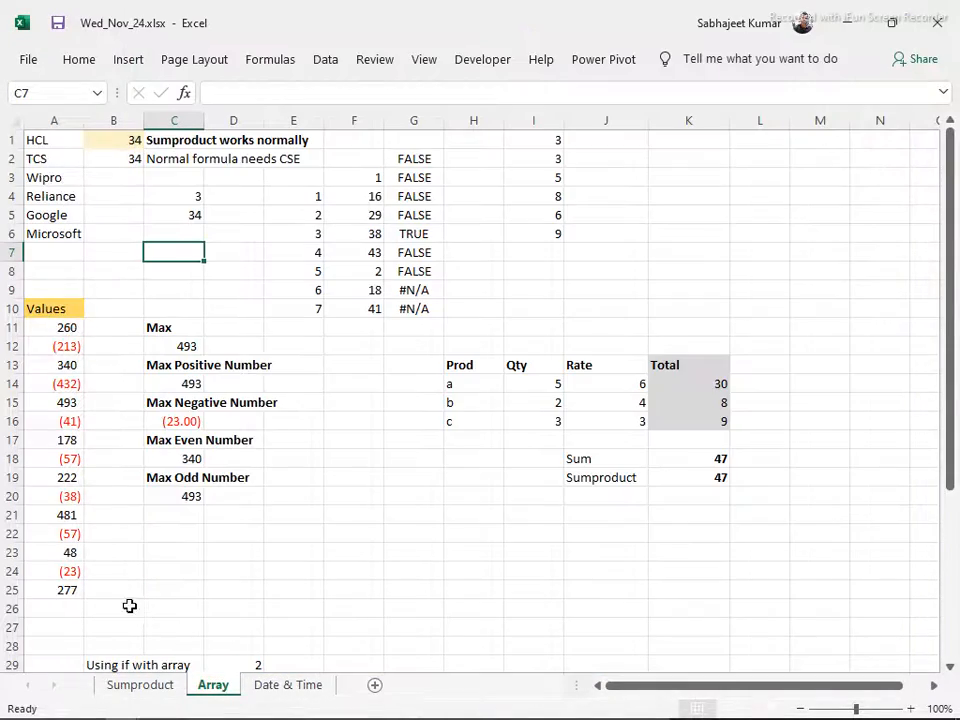
Go to the first example on the Sumproduct sheet and compare it with the topic outline in Contents.docx
click(160, 692)
click(228, 240)
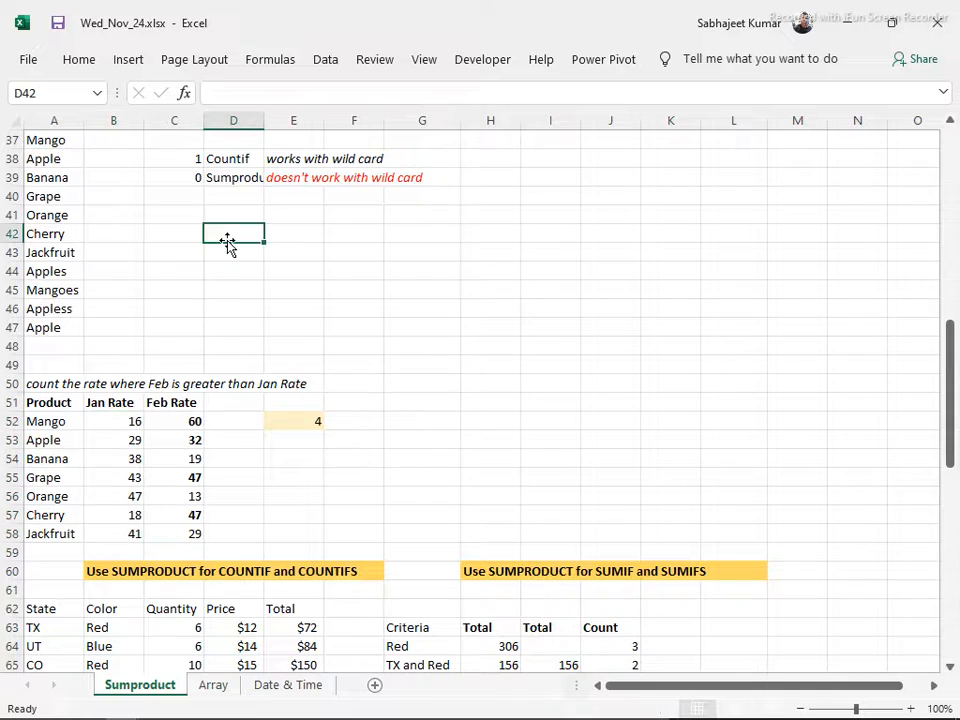
scroll(225, 240, up, 12)
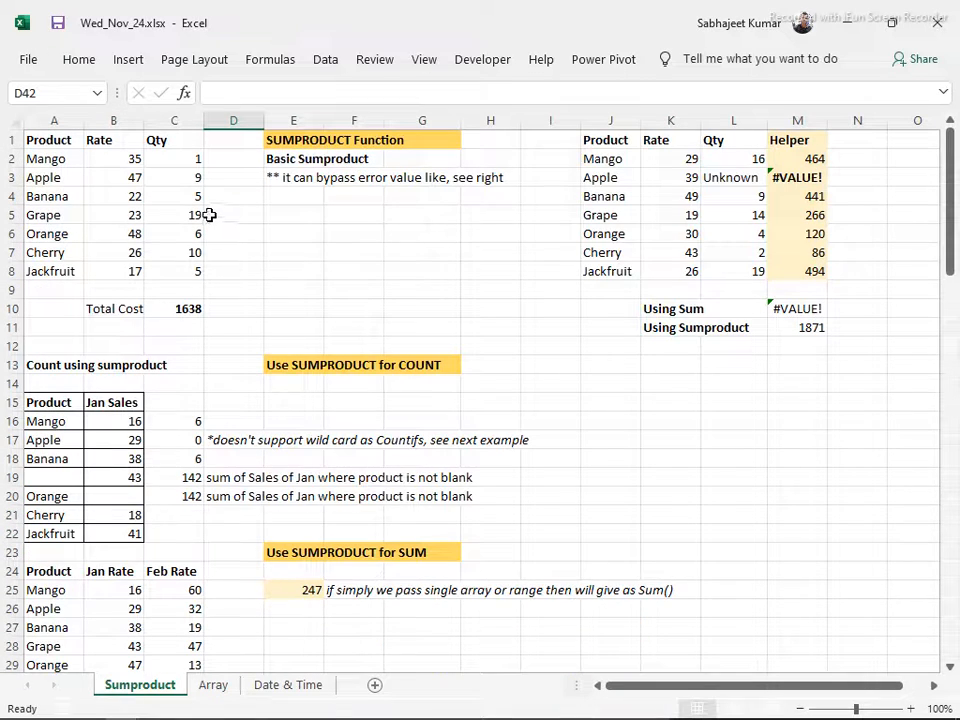
key(alt+Tab)
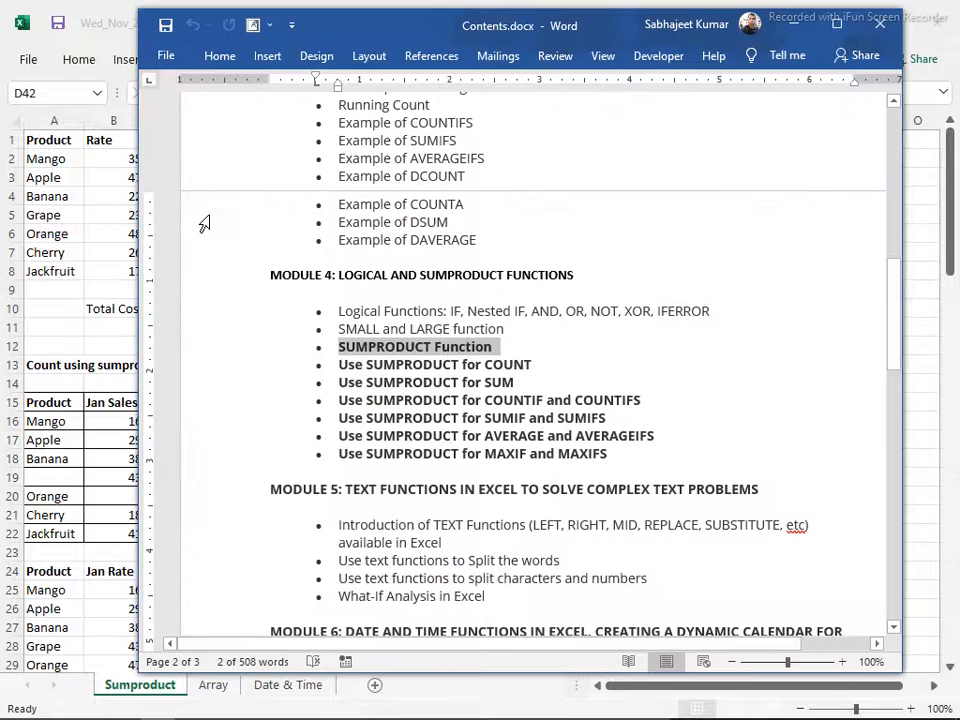
key(alt+Tab)
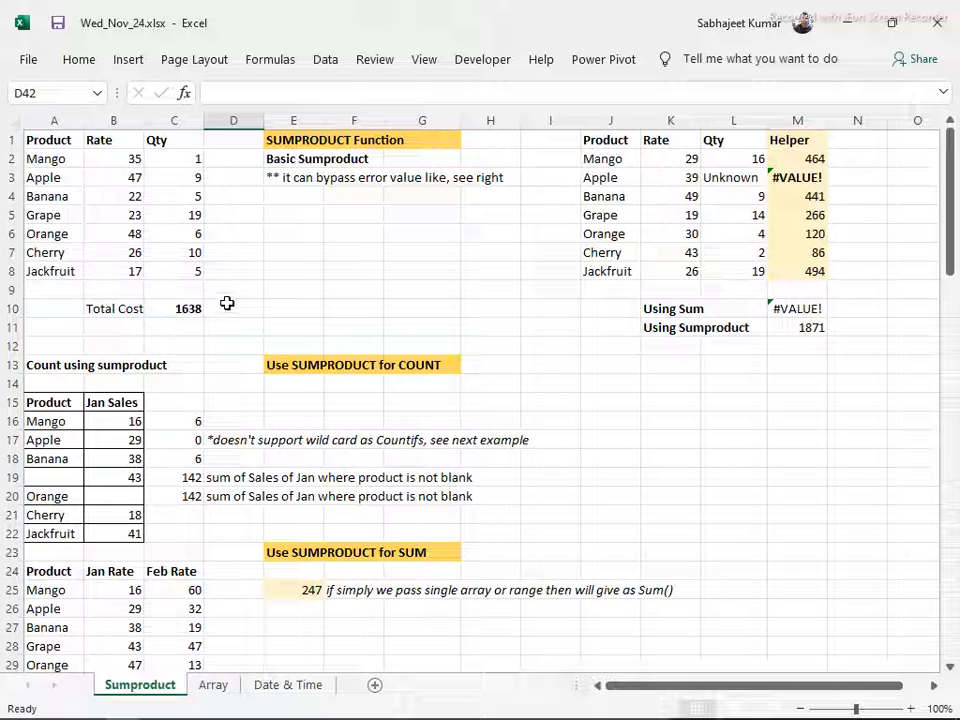
Examine the Product, Rate and Qty table in A1:C8 beside the Basic Sumproduct notes
click(280, 309)
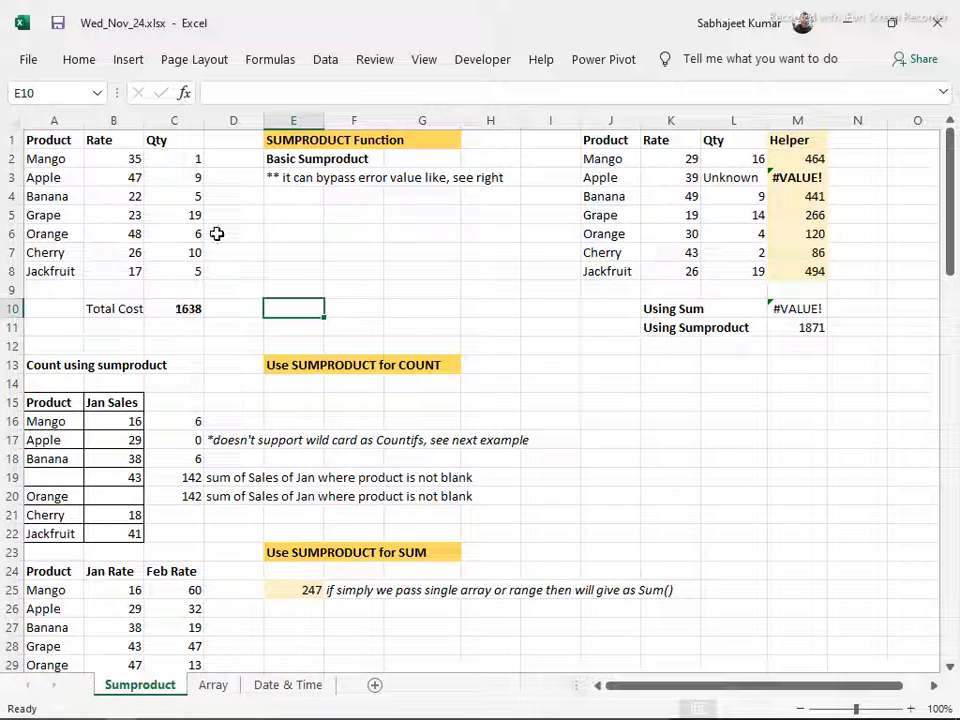
click(221, 159)
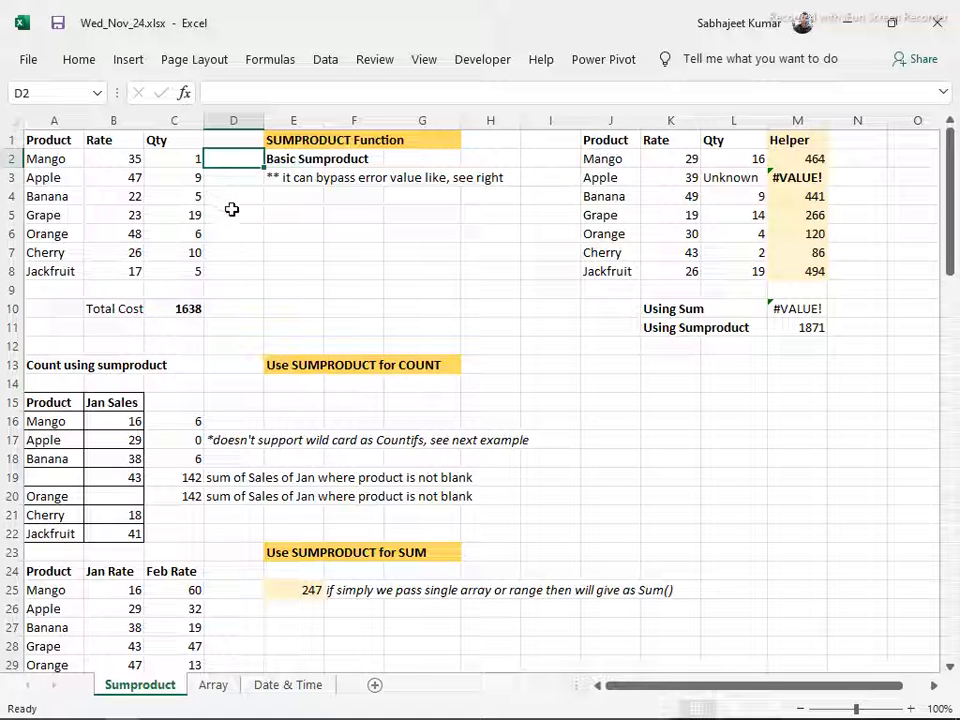
click(40, 140)
drag(62, 168, 199, 270)
Examine the second product table in J1:L8 with its Unknown quantity, and trace the cells used by the Helper formula in M2
drag(595, 143, 675, 270)
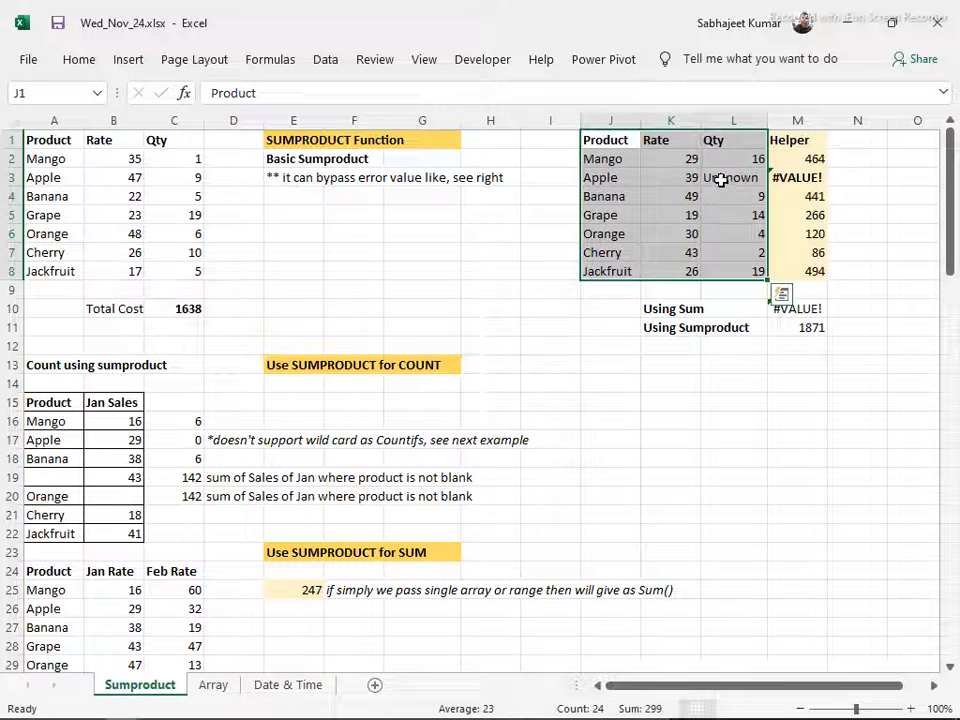
click(730, 178)
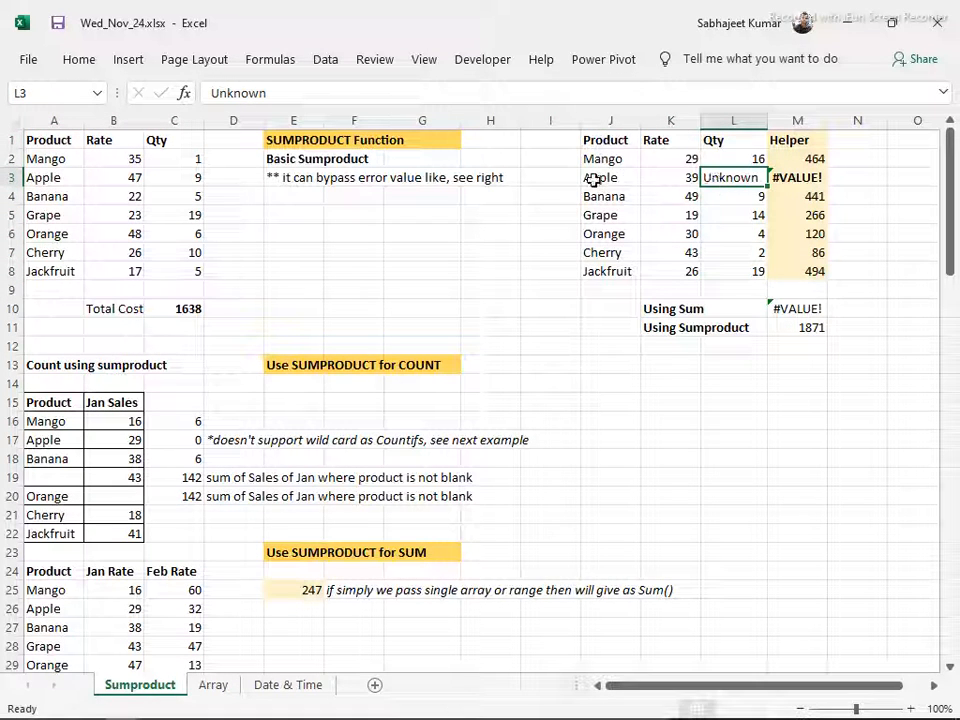
click(785, 158)
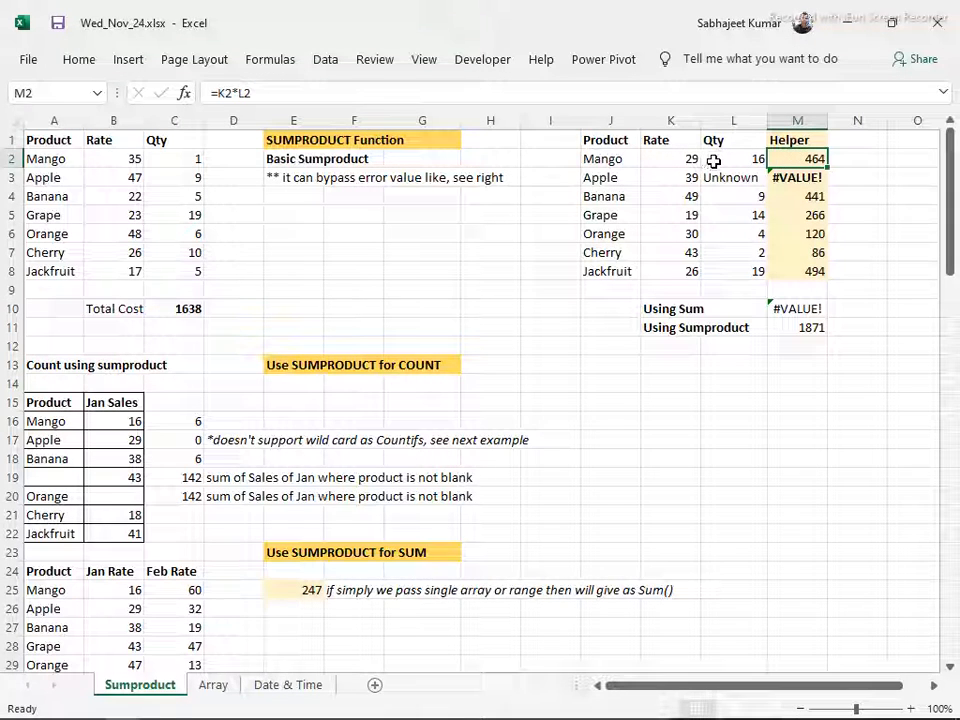
key(F2)
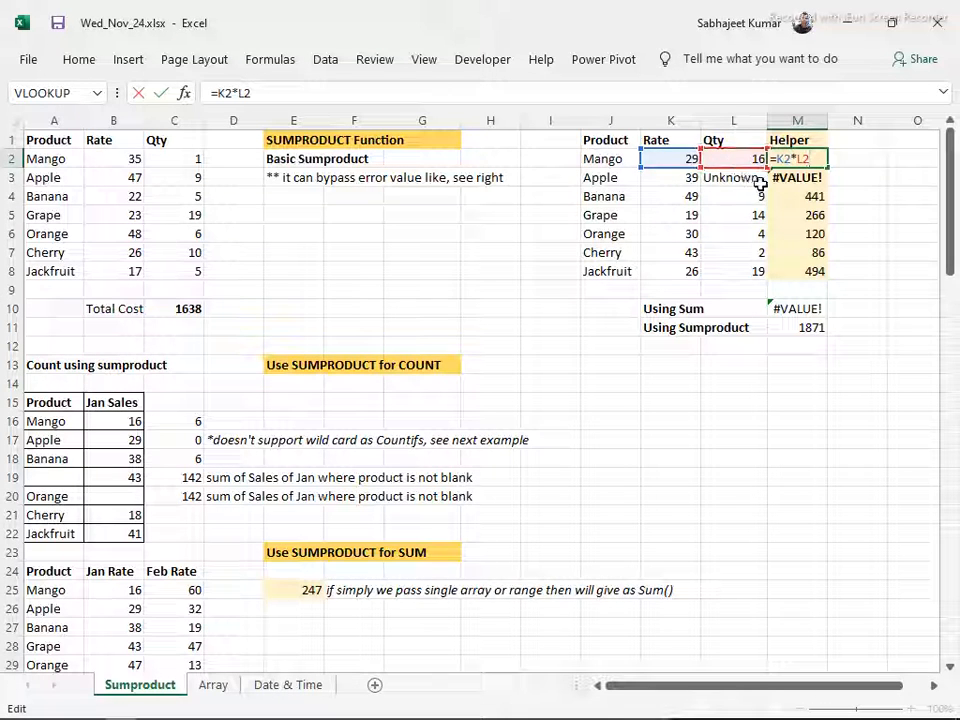
key(Escape)
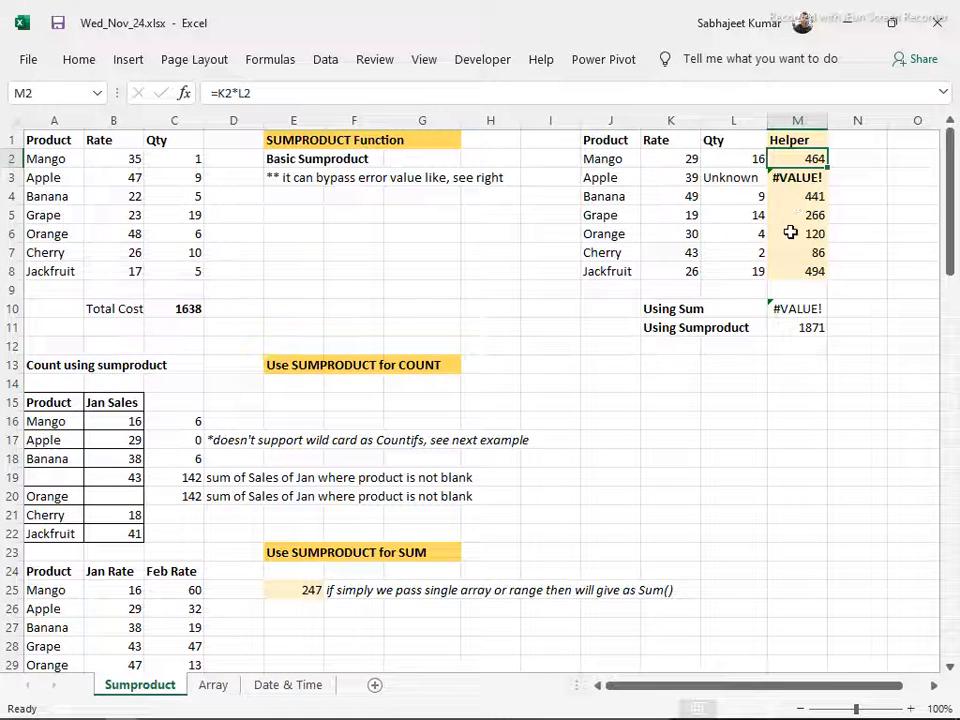
Trace the Unknown quantity in L3 into Helper cell M3, and compare the Using Sum and Using Sumproduct formulas in M10 and M11
click(746, 180)
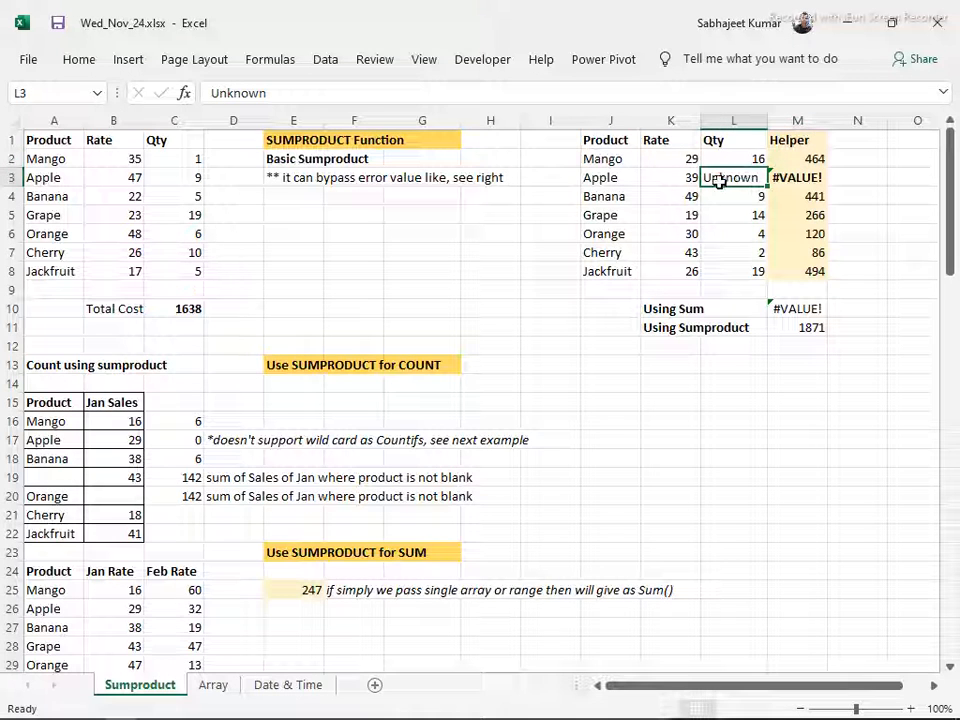
click(800, 179)
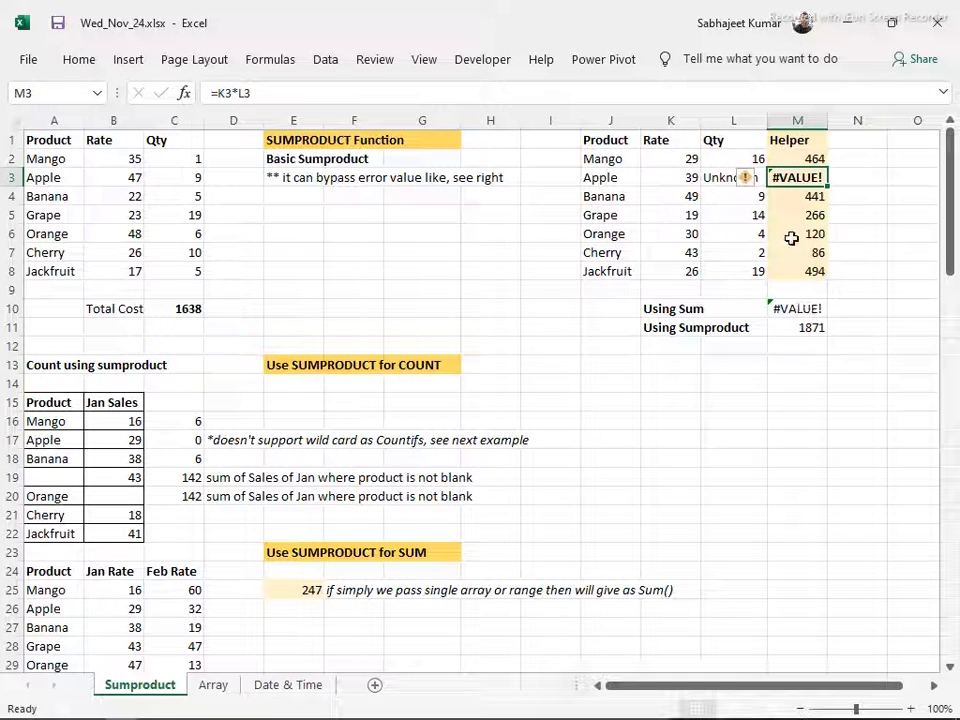
click(804, 307)
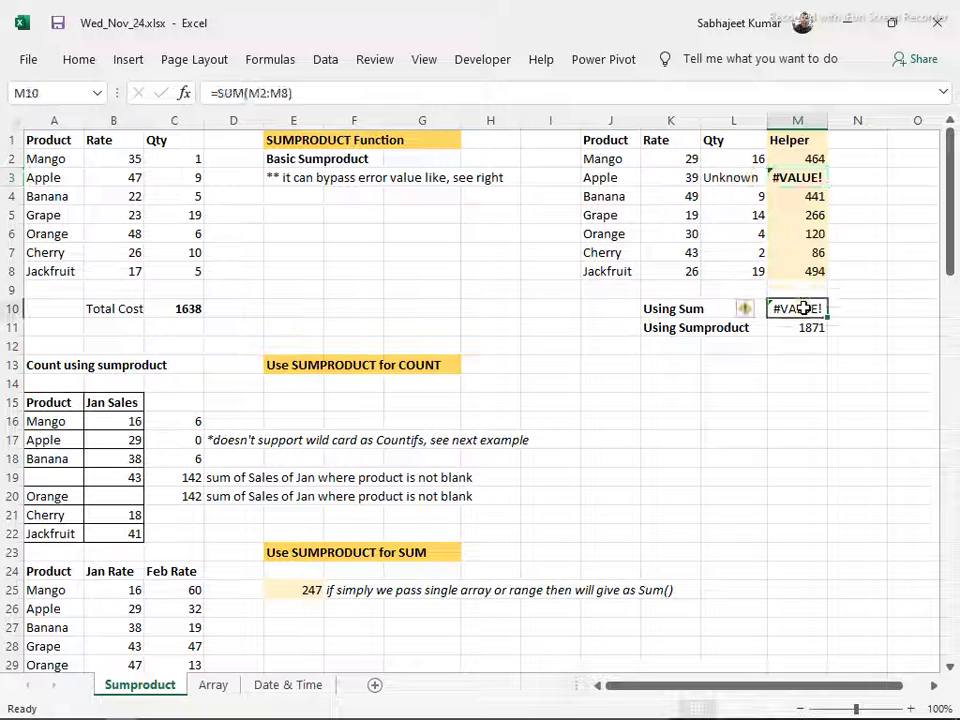
click(797, 176)
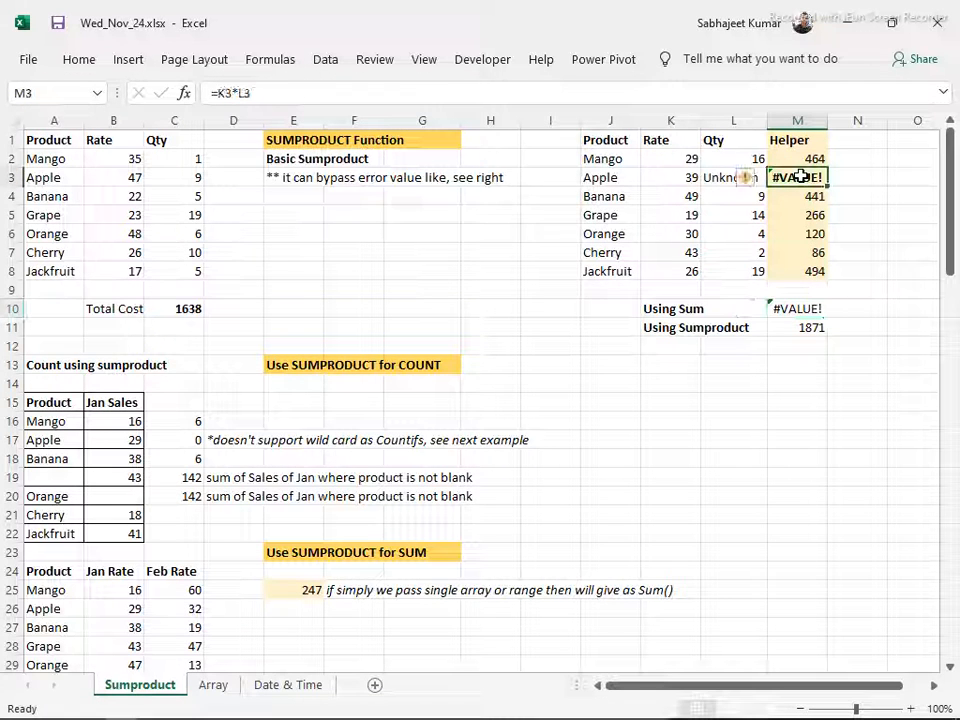
click(788, 309)
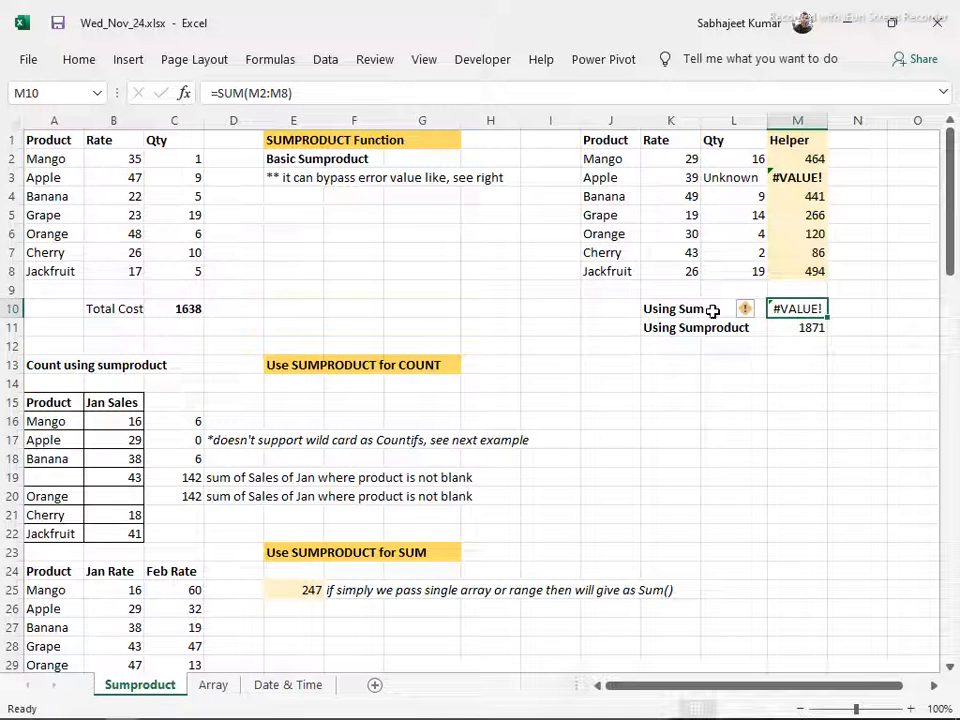
click(675, 230)
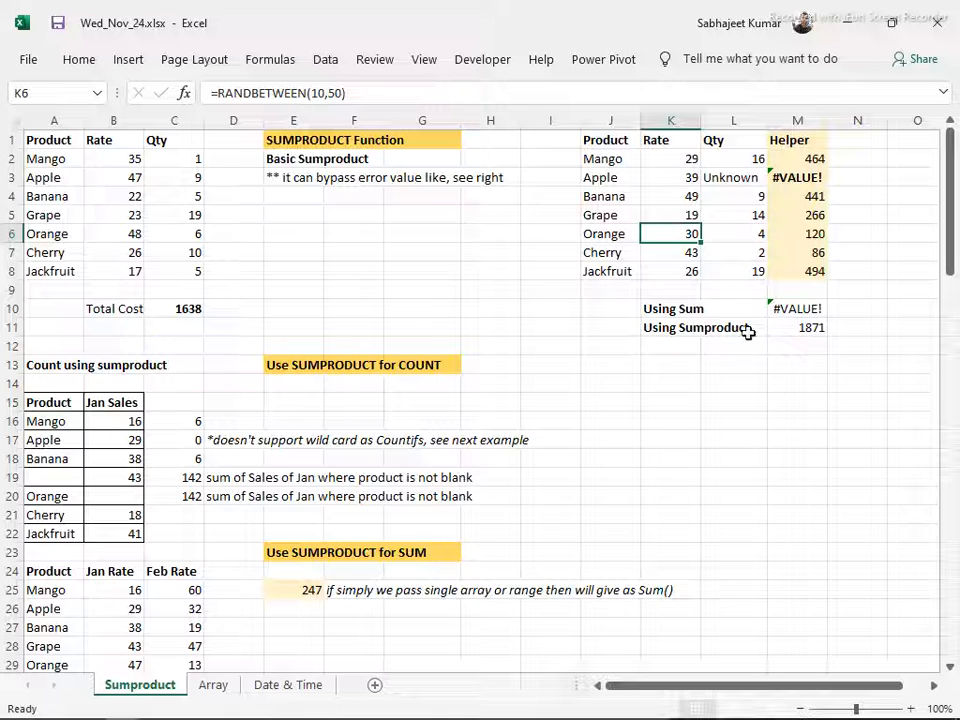
click(798, 327)
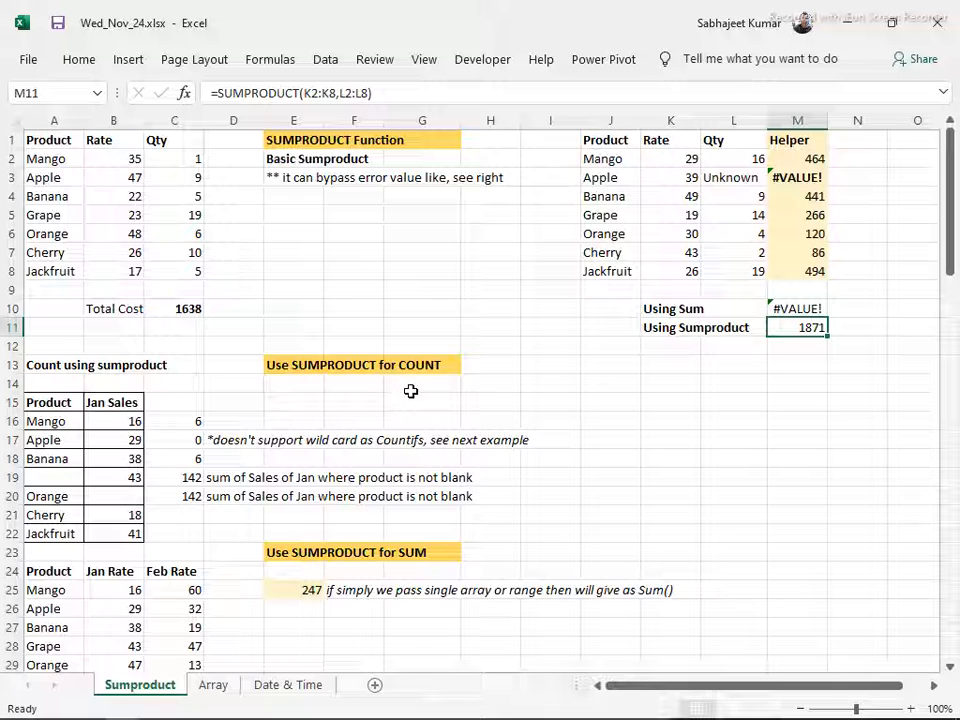
Inspect the SUMPRODUCT formula in C16 that counts the non-blank products
scroll(410, 390, down, 2)
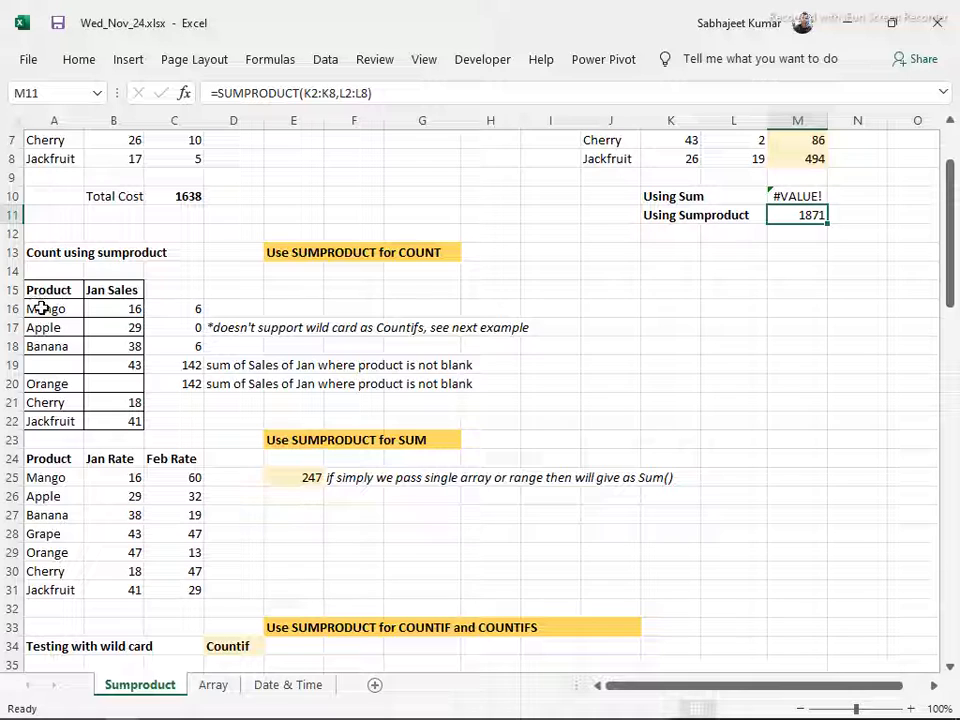
click(190, 309)
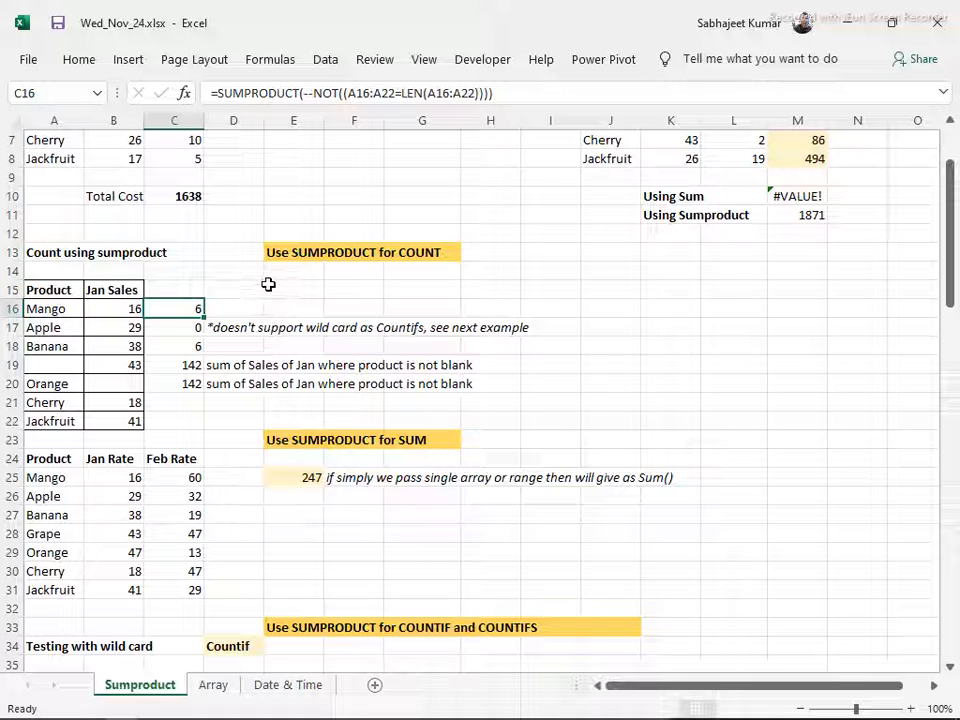
Review the SUMPRODUCT count and conditional sum formulas in C16:C20 and the single-range formula in E25
click(175, 330)
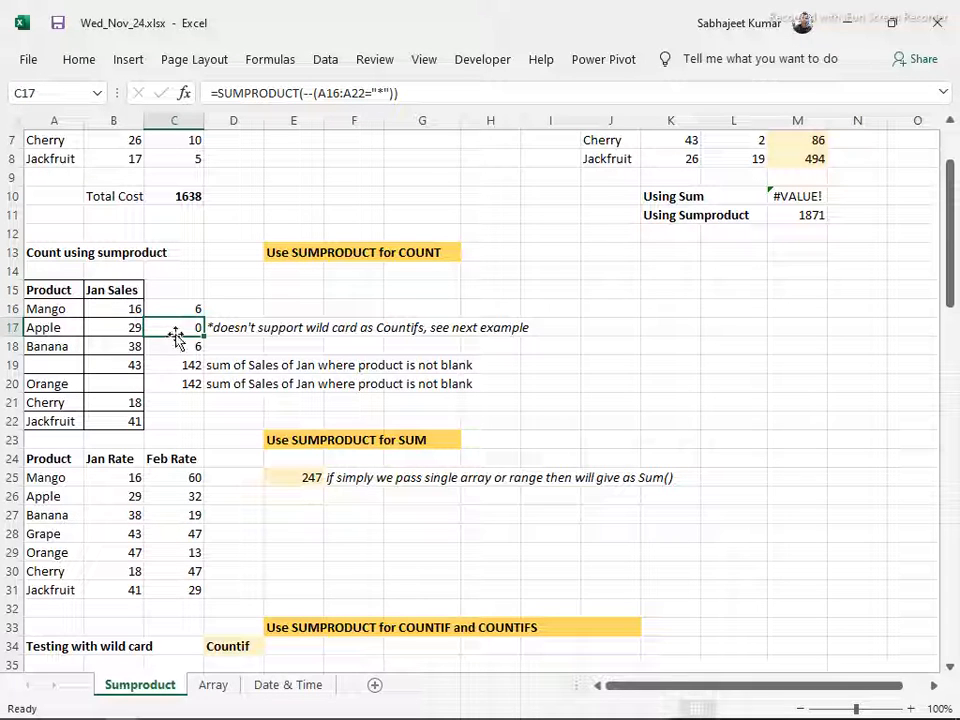
click(180, 345)
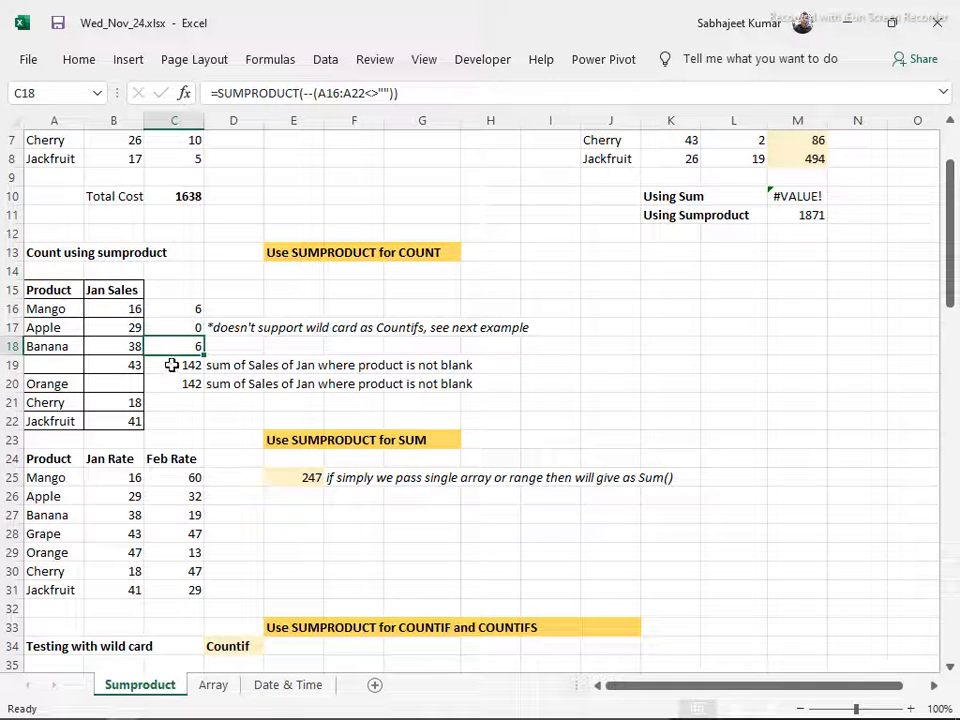
click(174, 365)
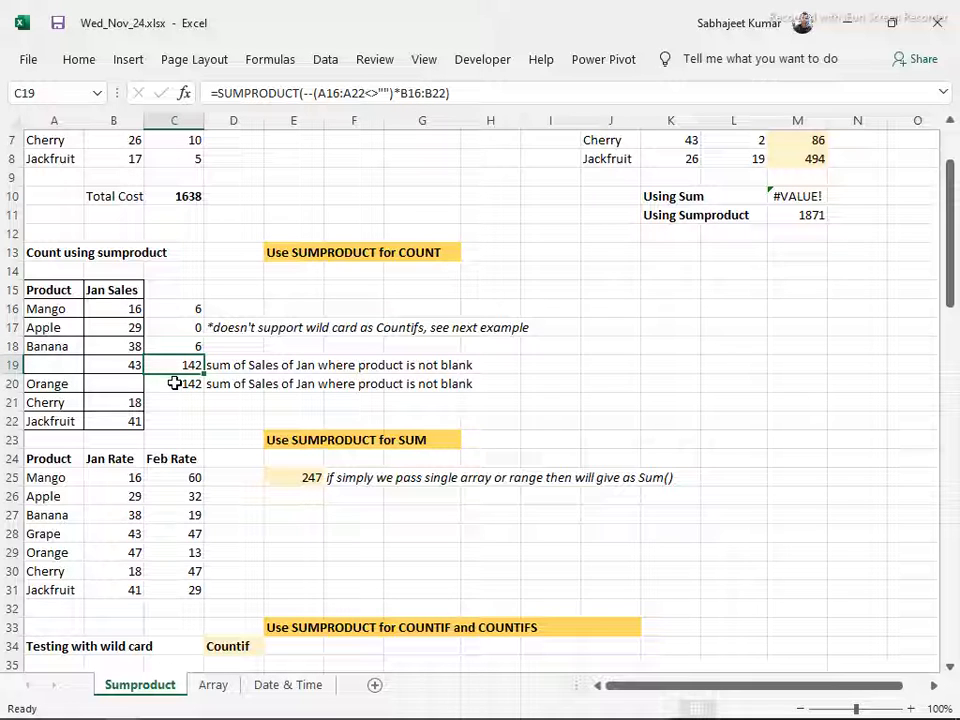
click(175, 381)
click(175, 310)
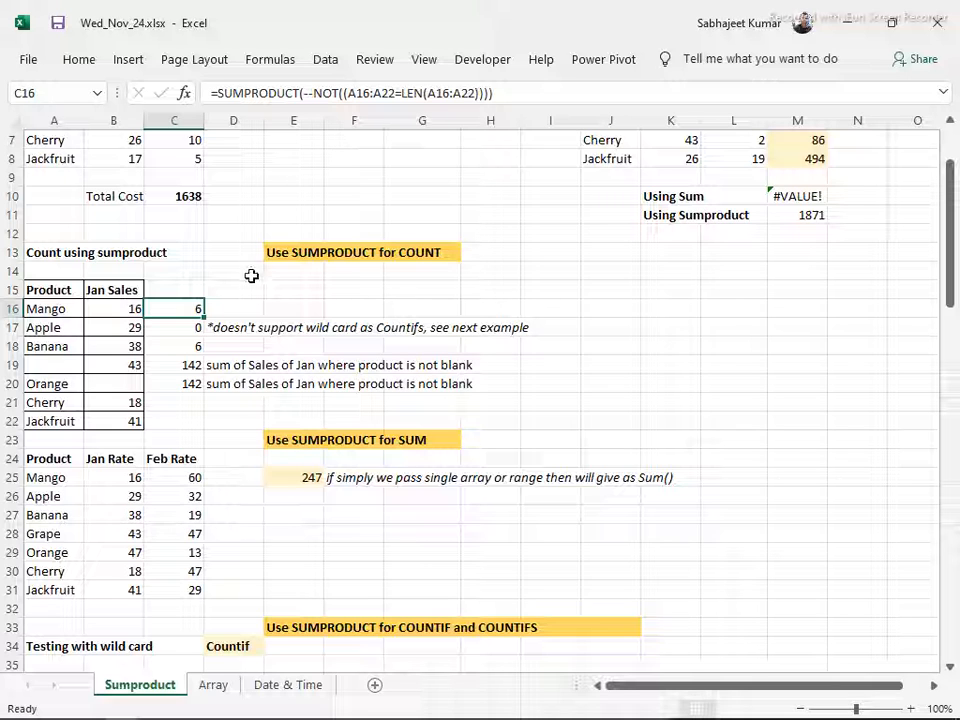
click(306, 478)
scroll(277, 529, down, 2)
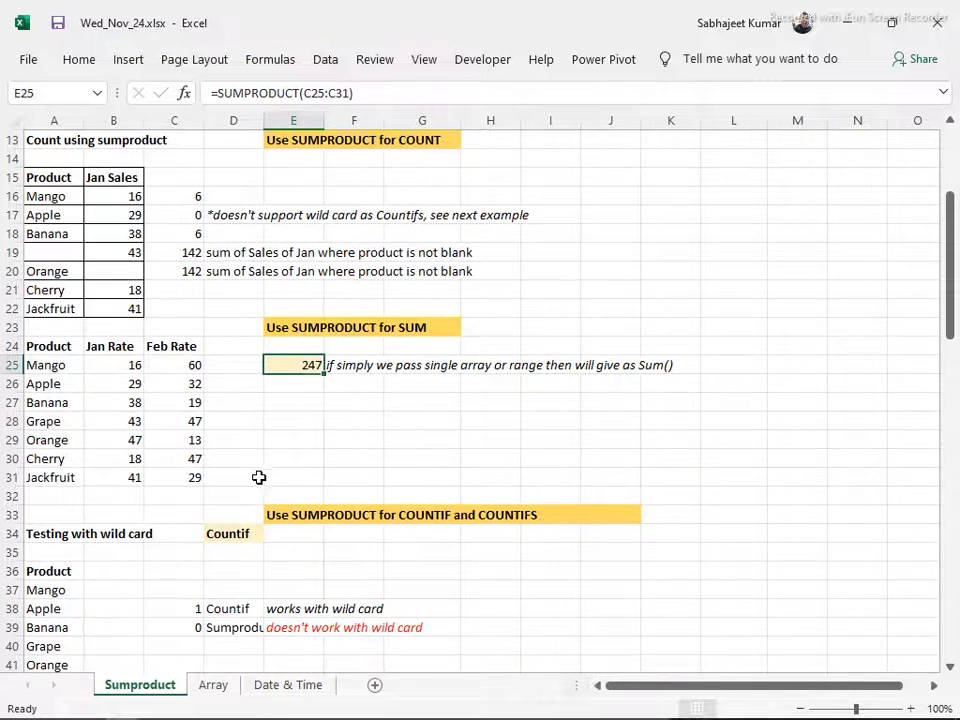
Inspect the C18 formula and its referenced range A16:A22, highlighting the --(A16:A22<>"") argument without changing it
click(192, 230)
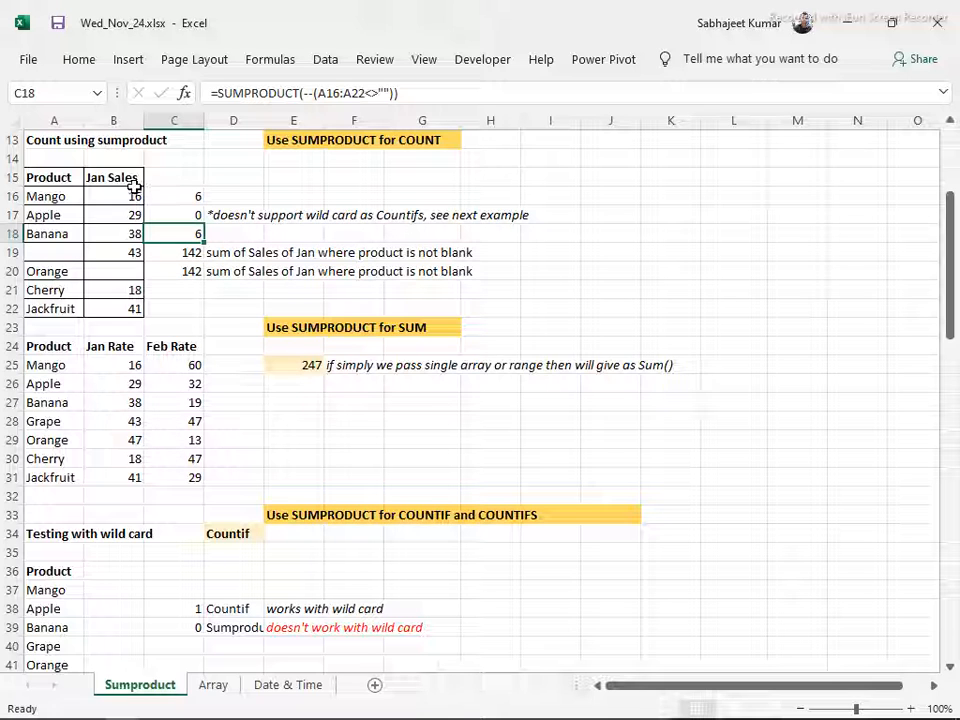
key(F2)
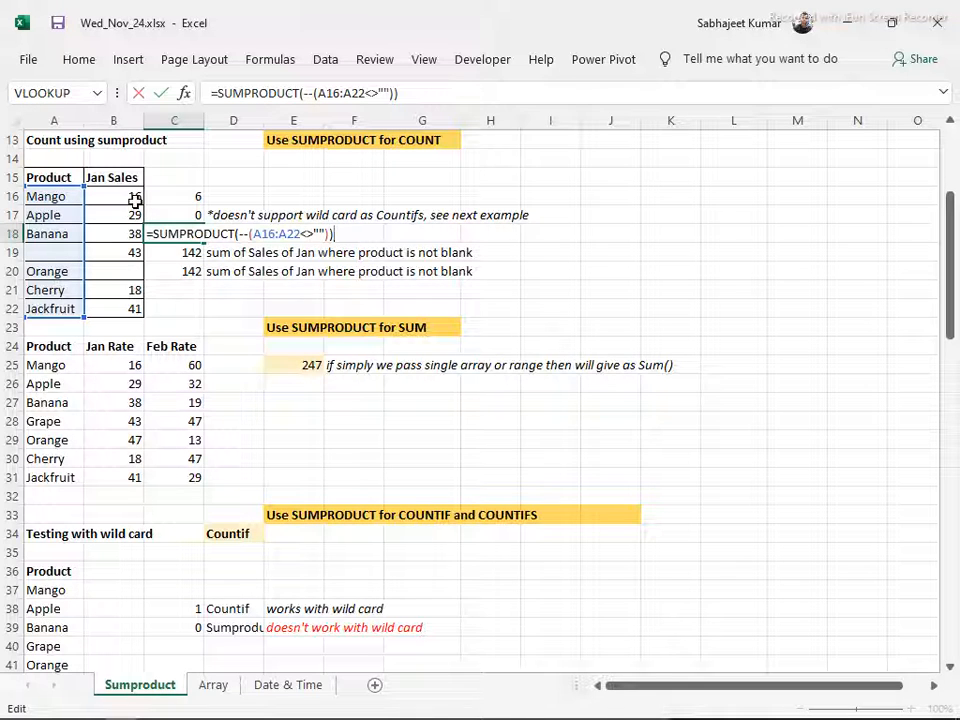
key(Escape)
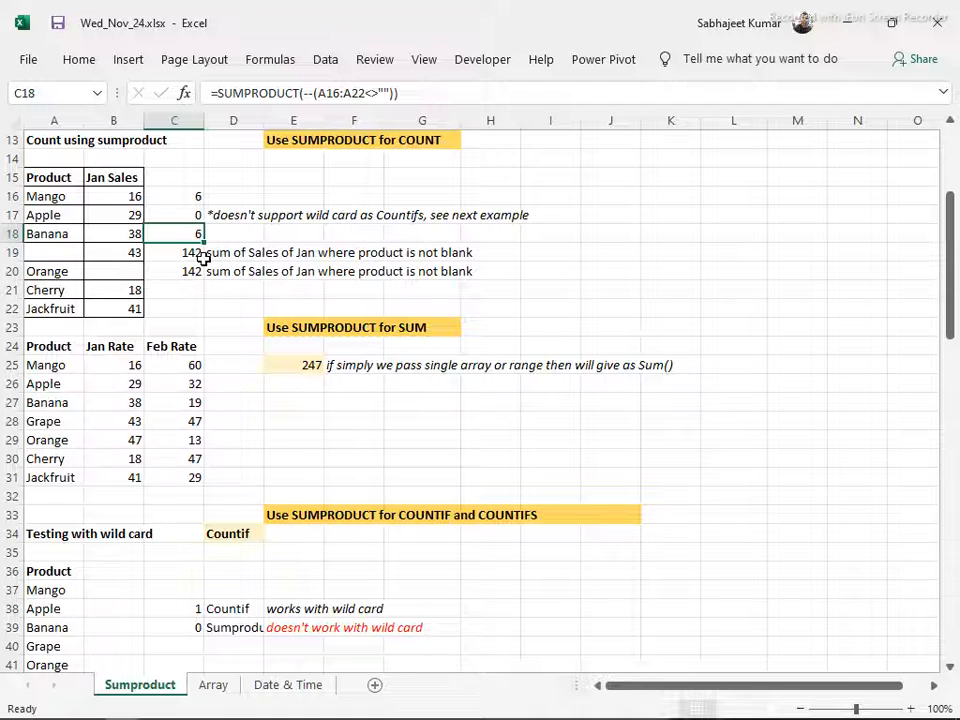
scroll(203, 258, up, 4)
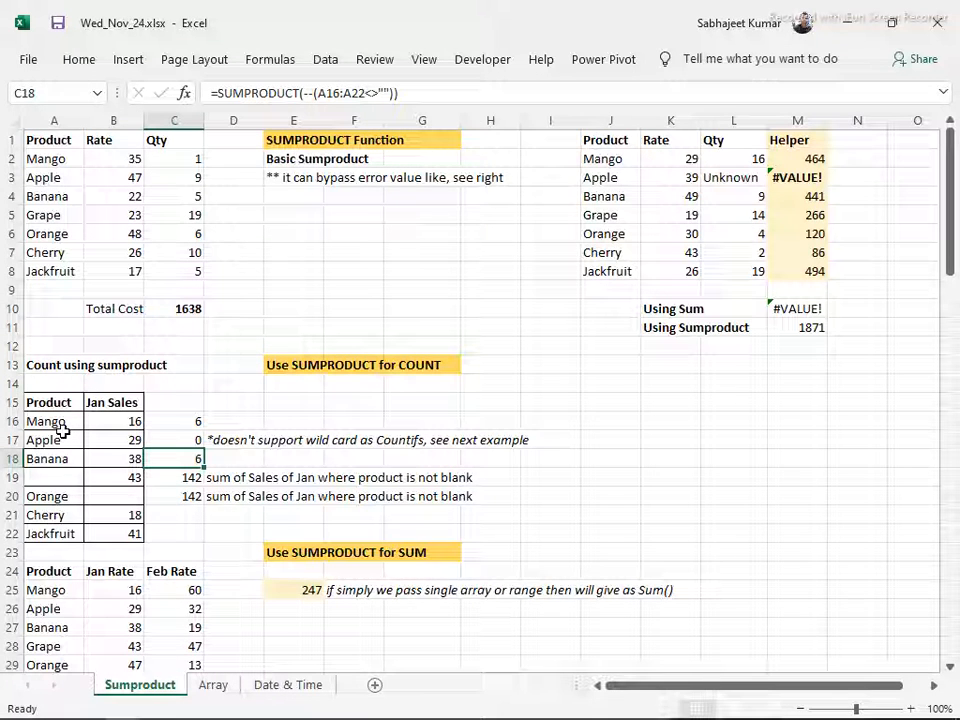
key(F2)
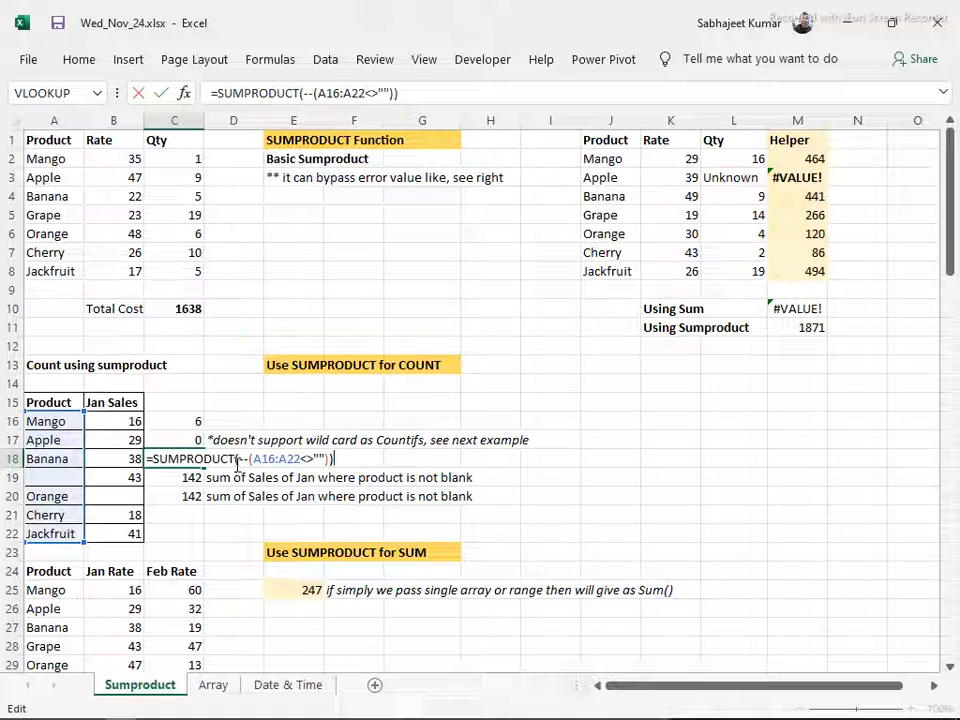
drag(239, 458, 330, 456)
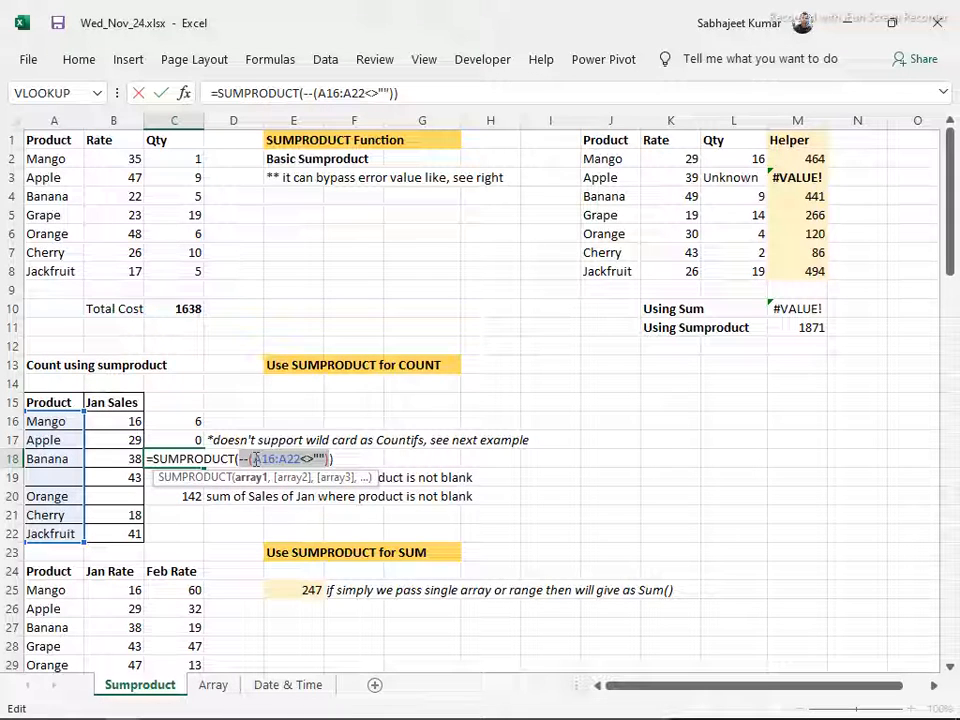
key(Escape)
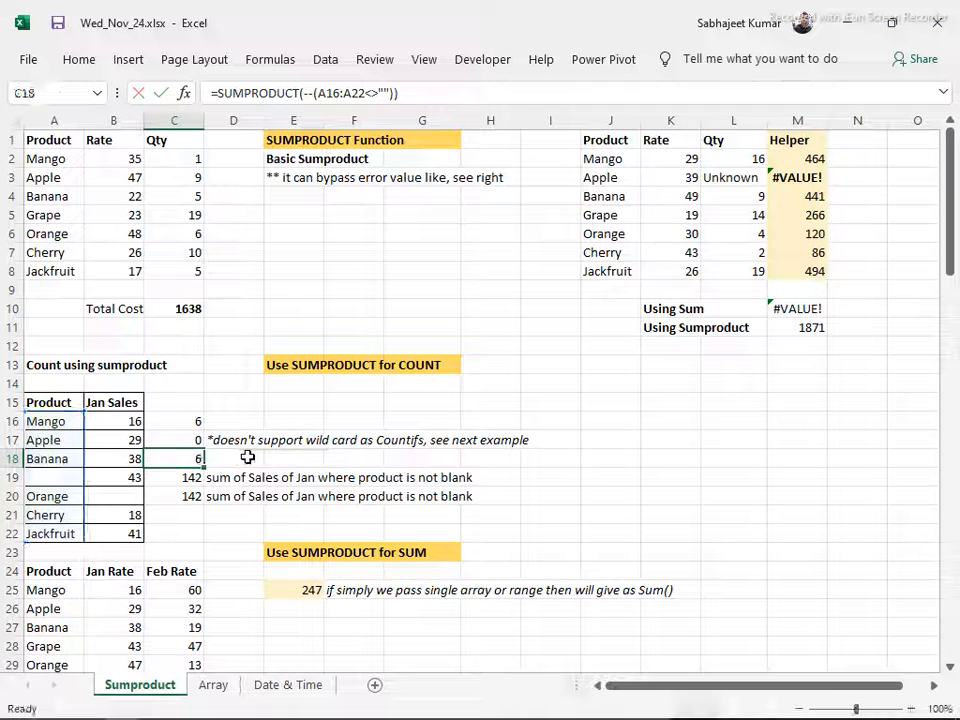
Run Evaluate Formula on C18 for the first stage only, and close the evaluation
key(alt)
key(t)
key(u)
key(f)
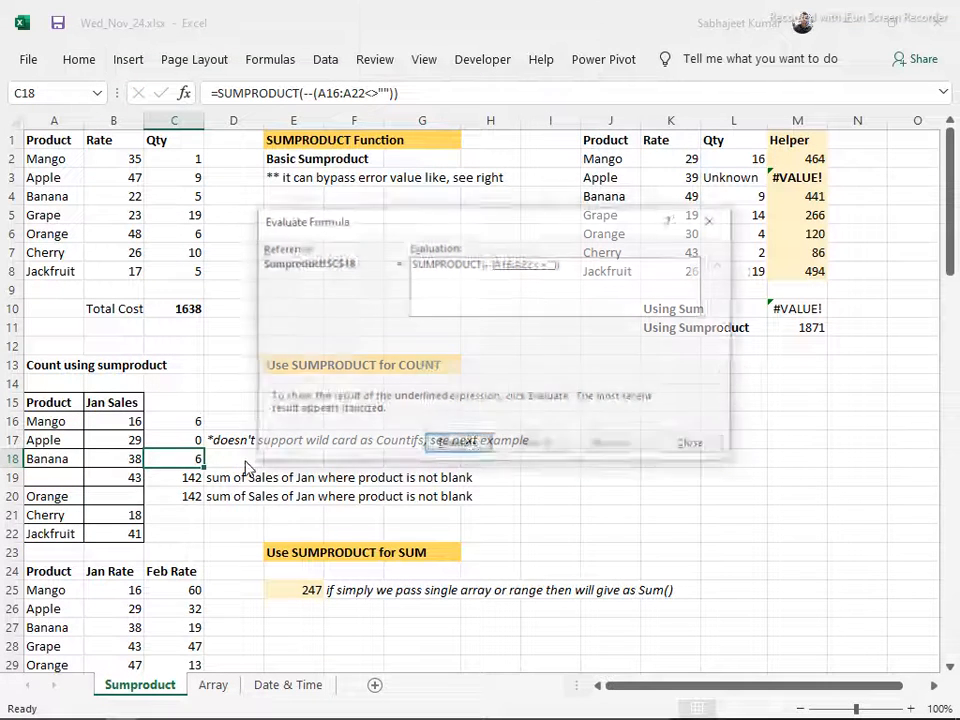
click(474, 448)
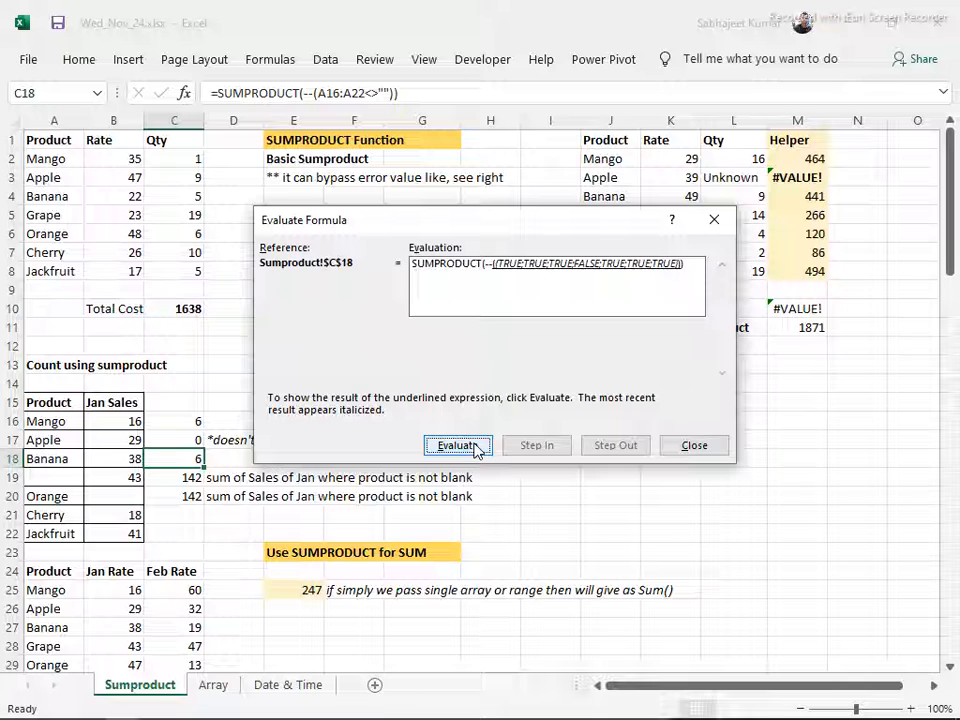
click(688, 452)
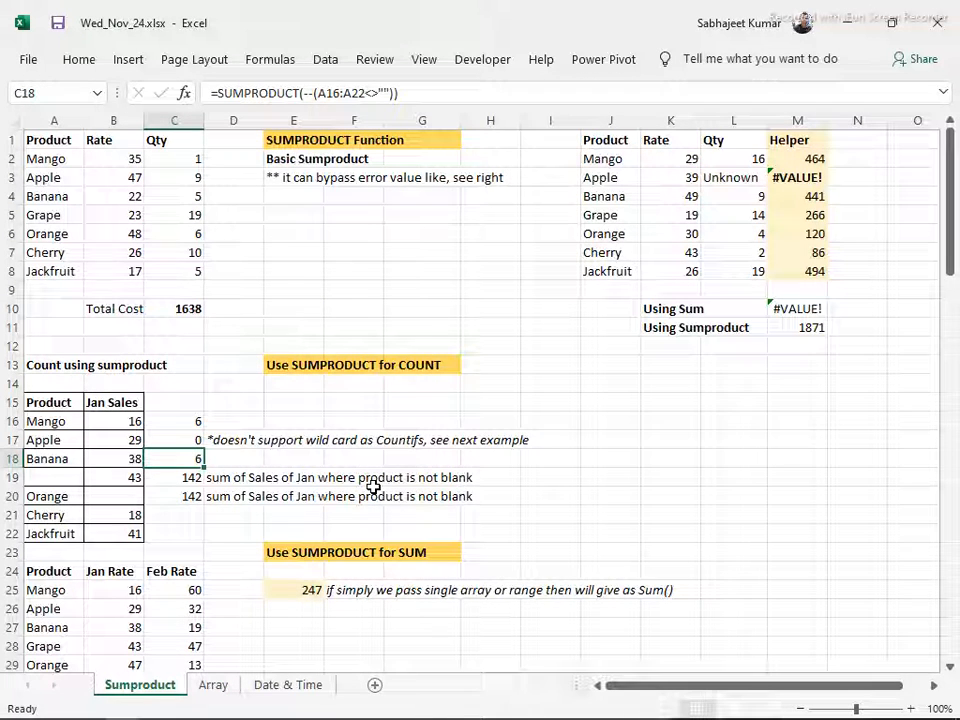
Evaluate the C18 formula again stage by stage, from the A16:A22<>"" comparison through to the final result
key(alt)
key(t)
key(u)
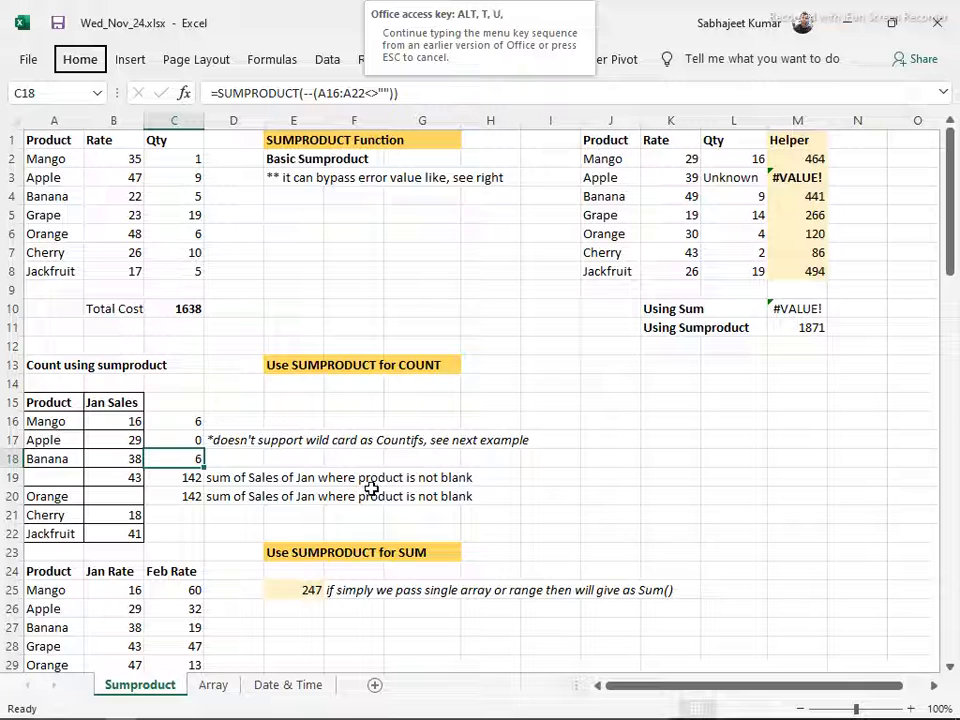
key(f)
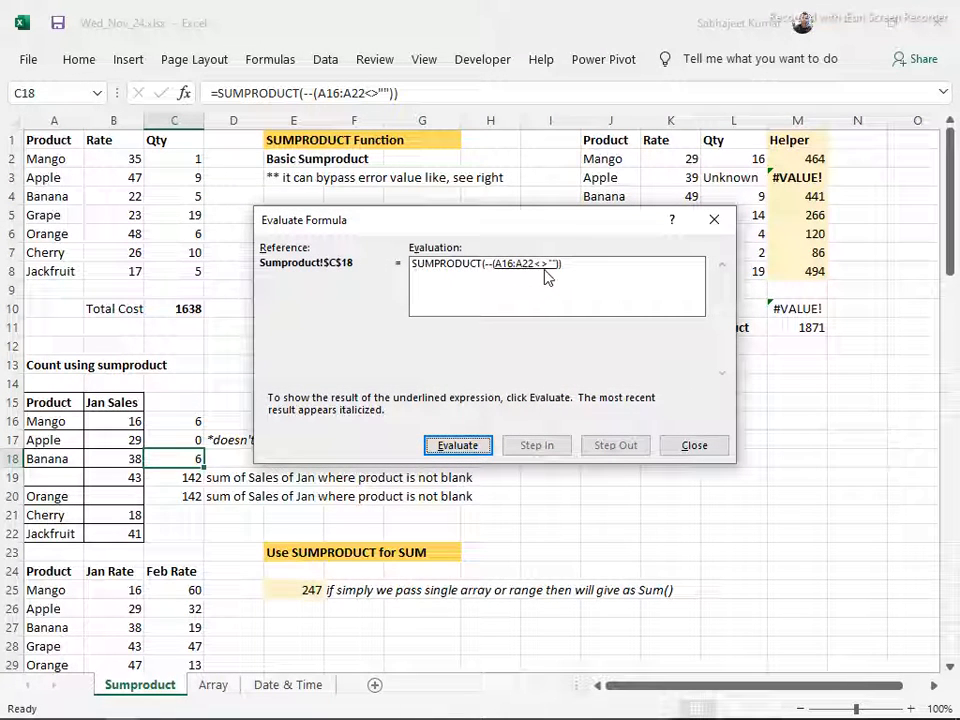
click(465, 448)
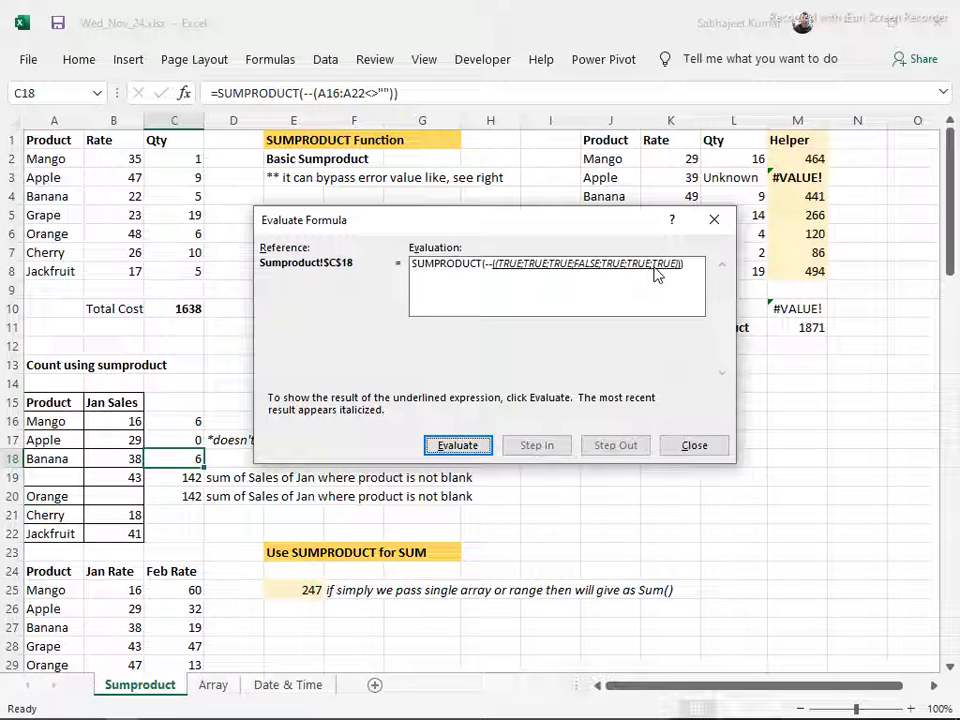
drag(574, 226, 607, 231)
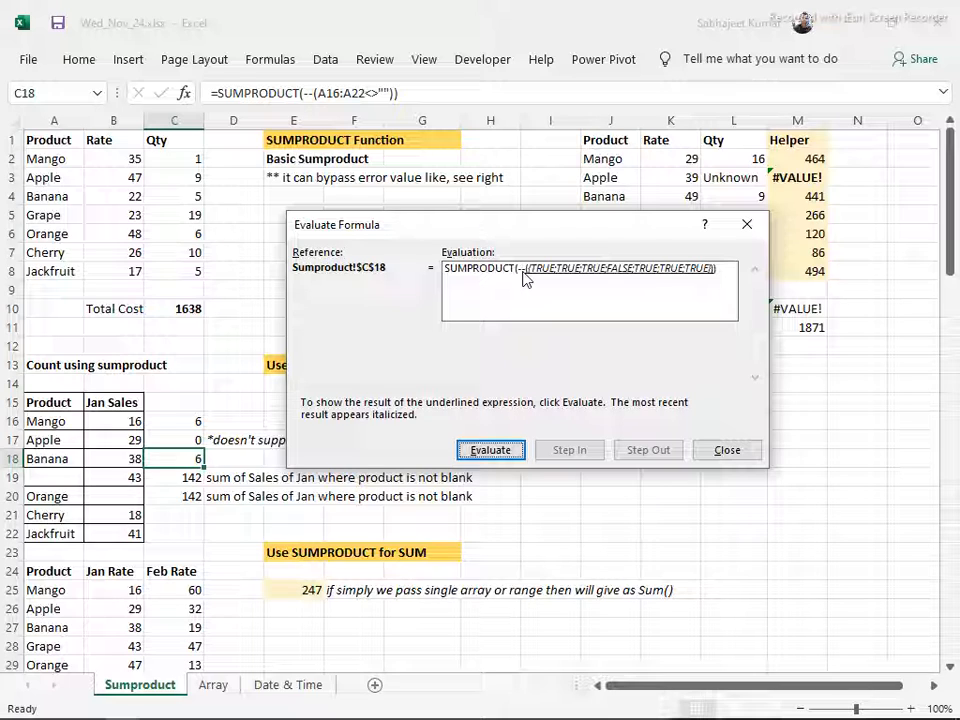
click(482, 456)
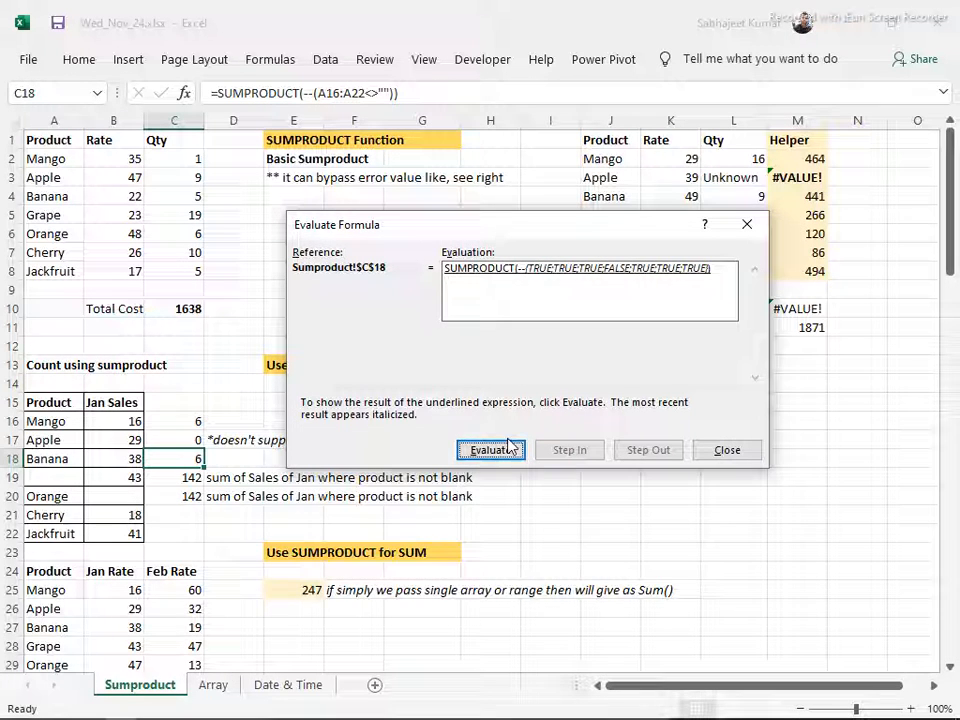
click(494, 452)
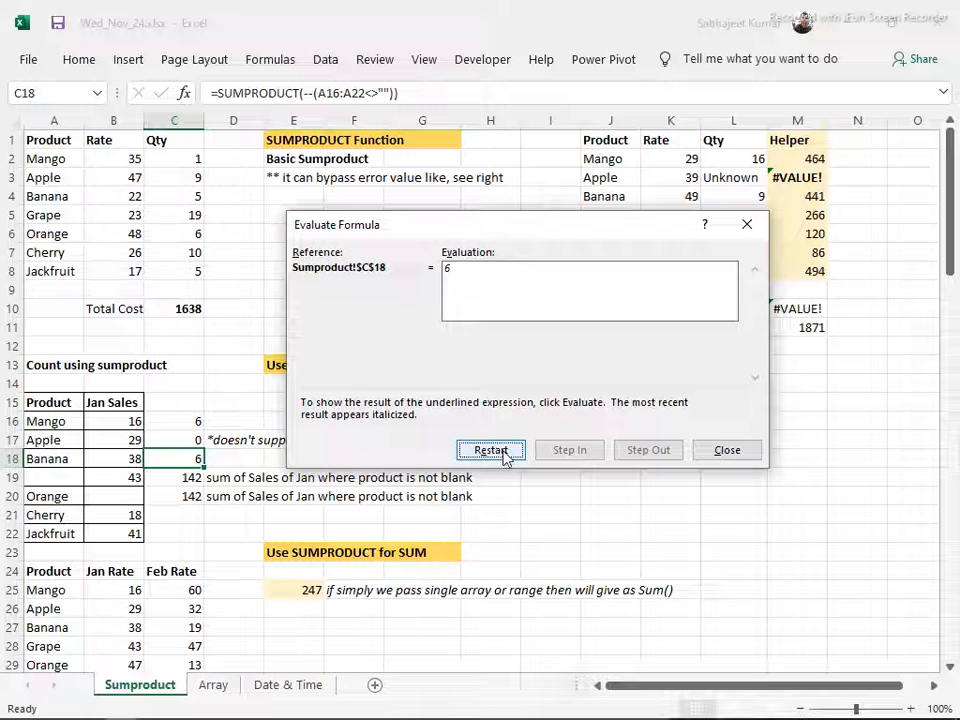
Restart the C18 evaluation to review how the TRUE/FALSE array is counted, and close Evaluate Formula
click(503, 453)
click(503, 453)
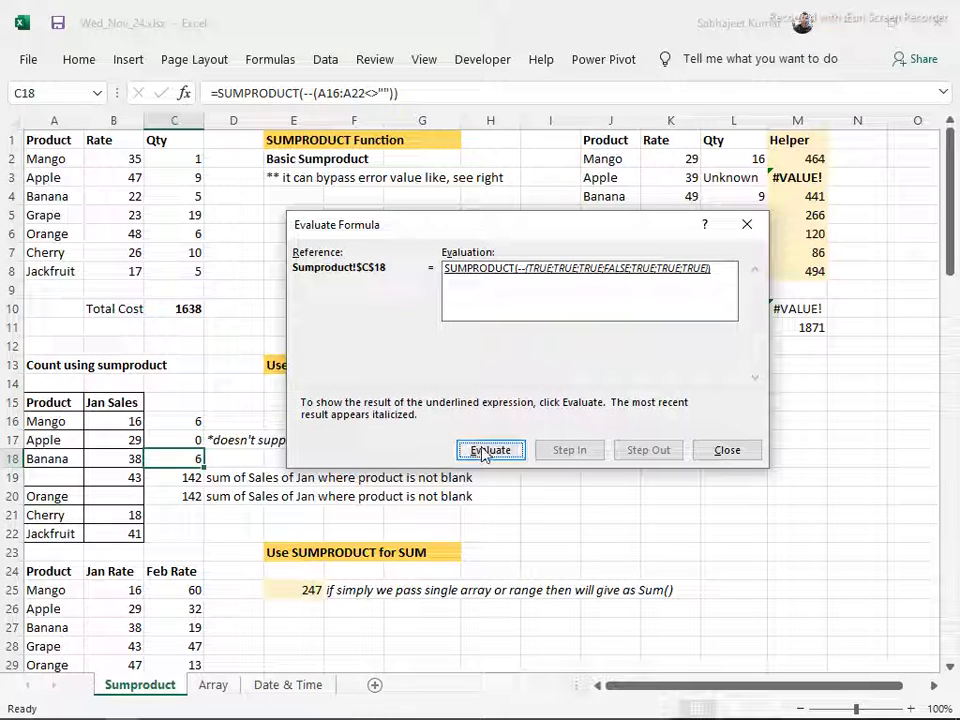
click(489, 452)
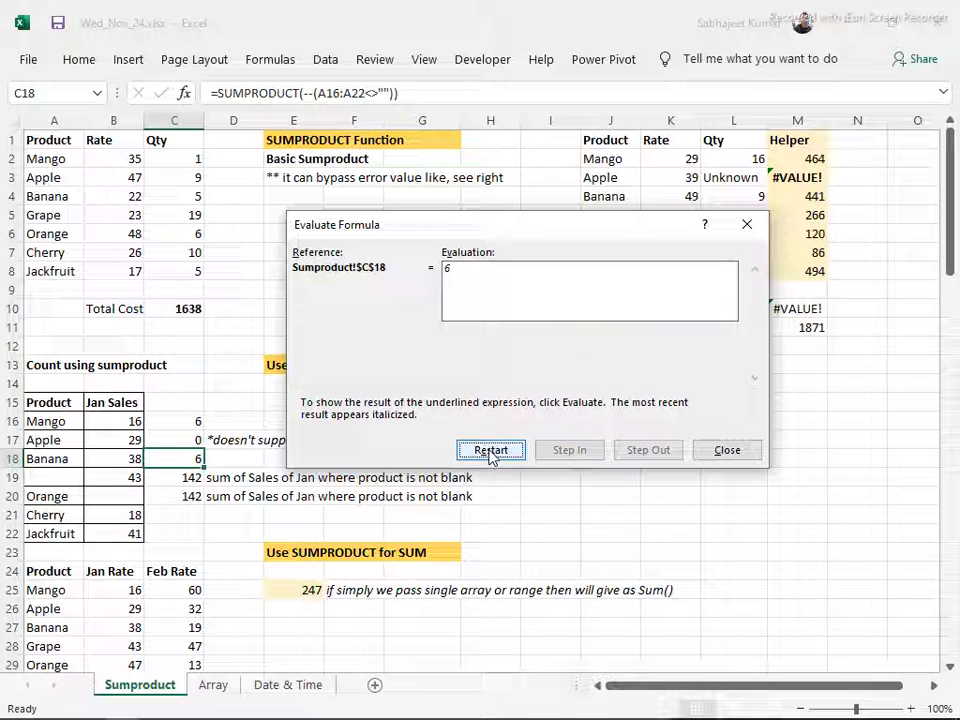
click(490, 452)
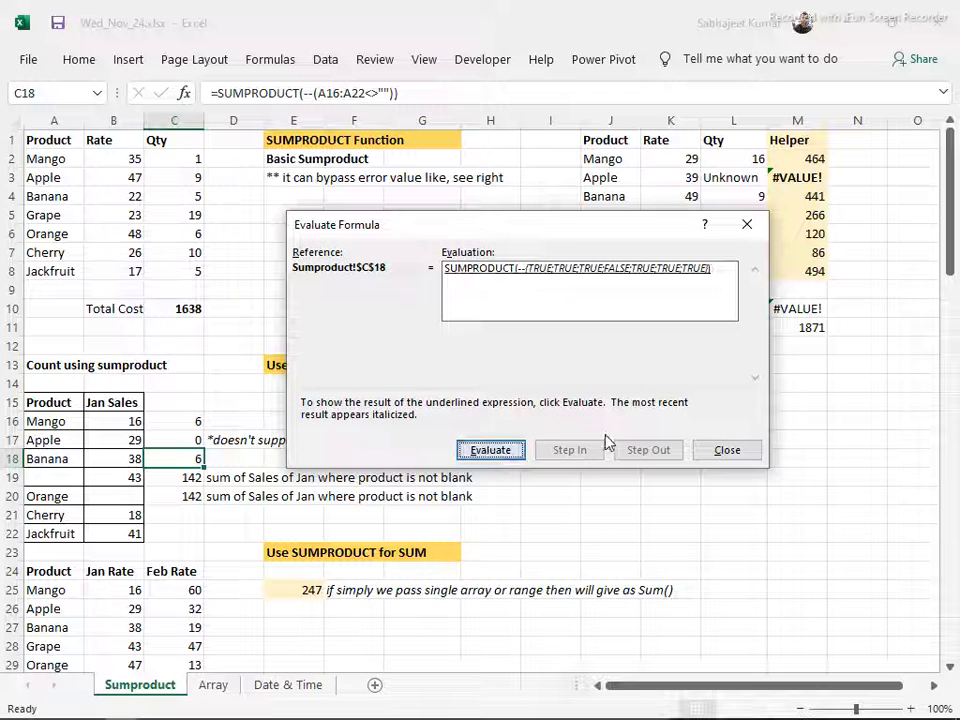
click(711, 453)
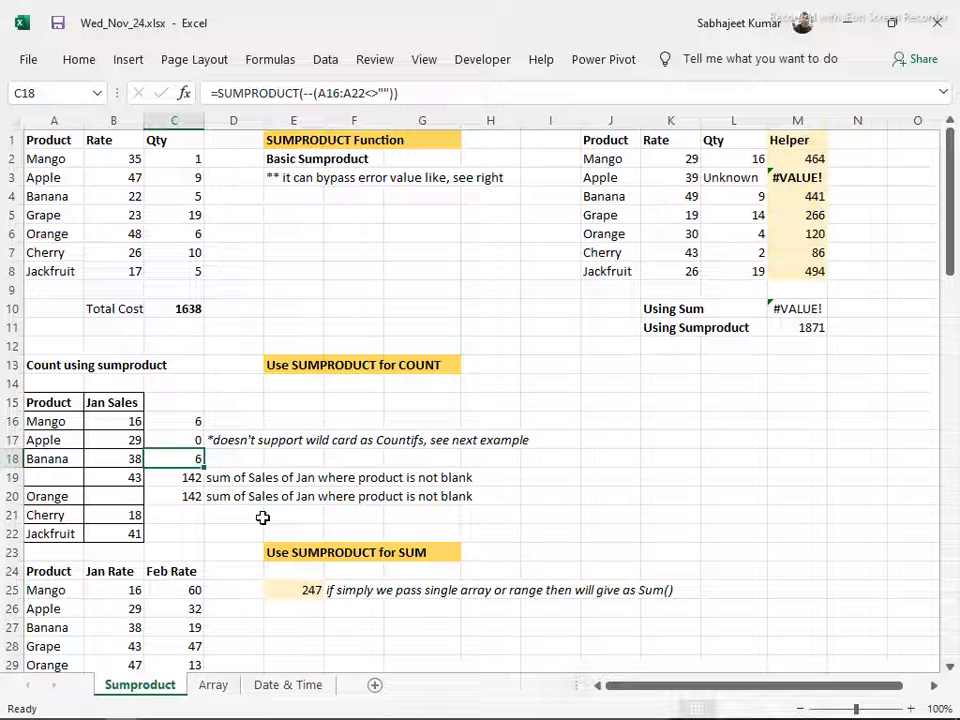
Clear Banana from A18 to test the non-blank count formulas, and undo the deletion
click(46, 456)
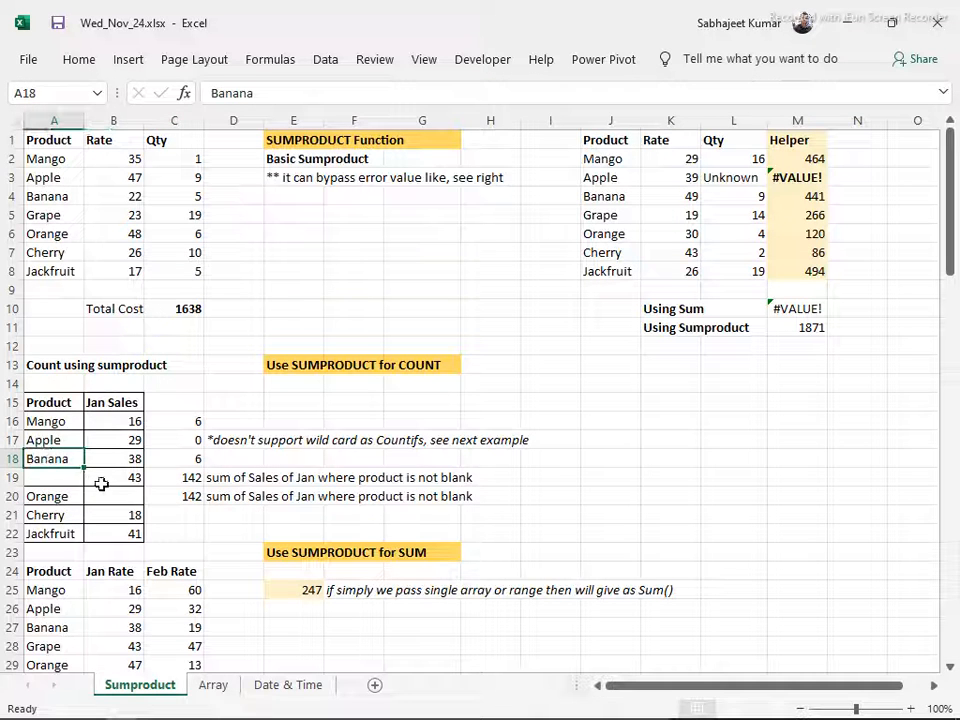
key(Delete)
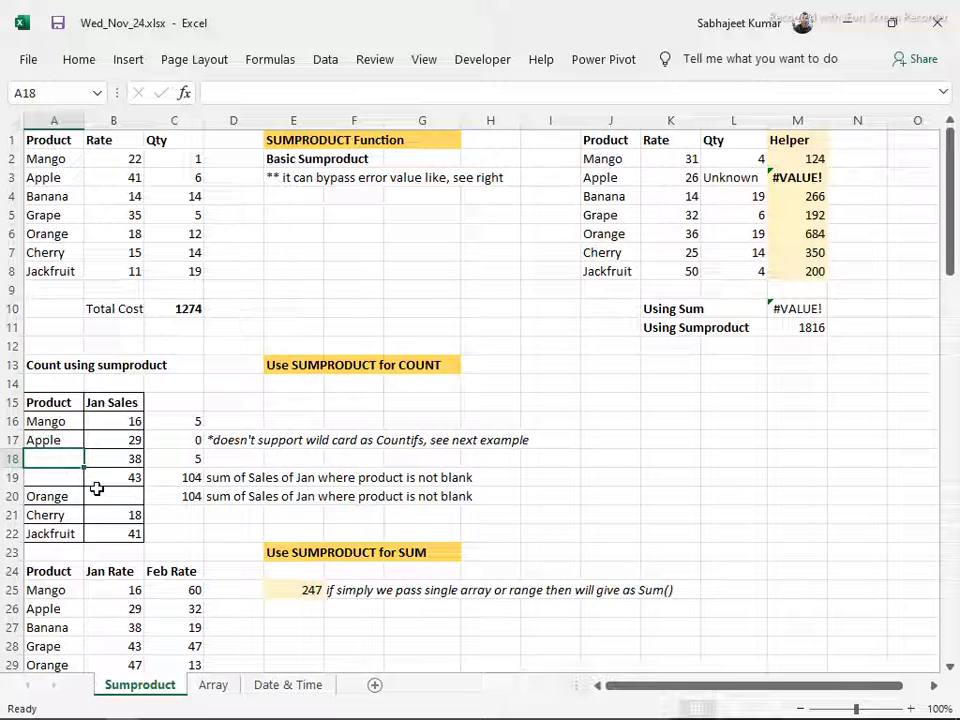
key(ctrl+z)
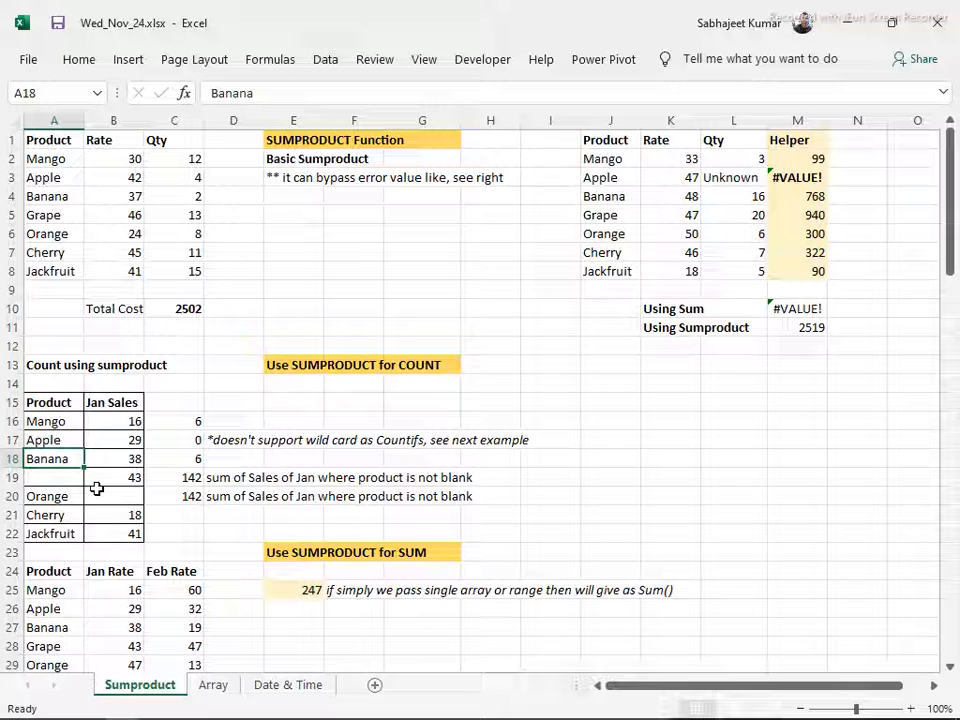
Compare the count formulas in C16, C17 and C18, highlighting the "*" wildcard criterion in C17 without changing it
click(170, 424)
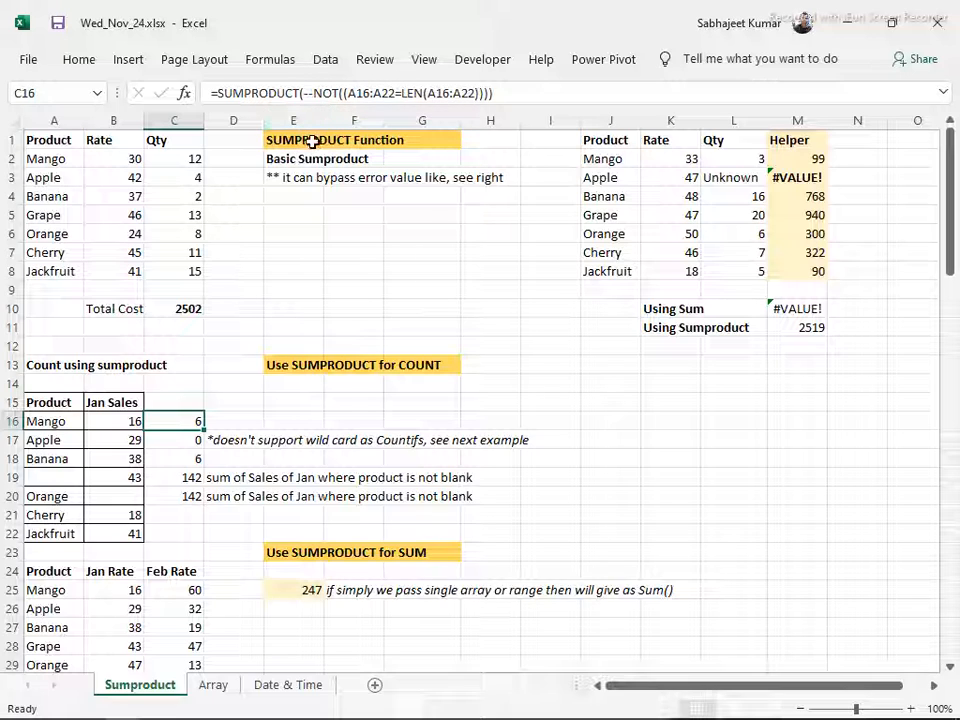
key(Down)
key(Down)
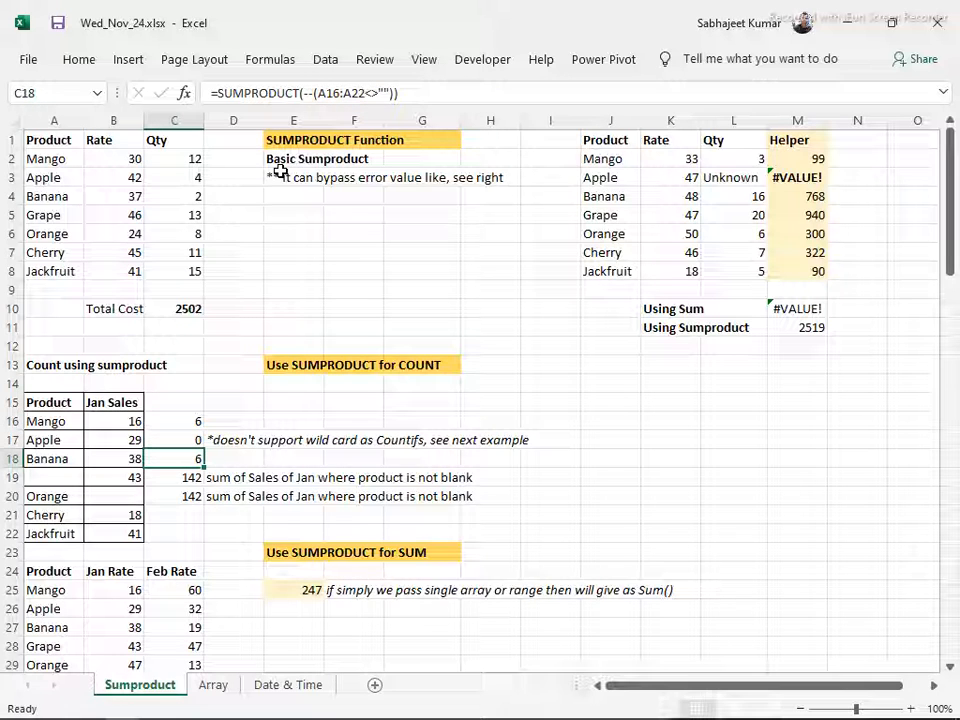
key(Up)
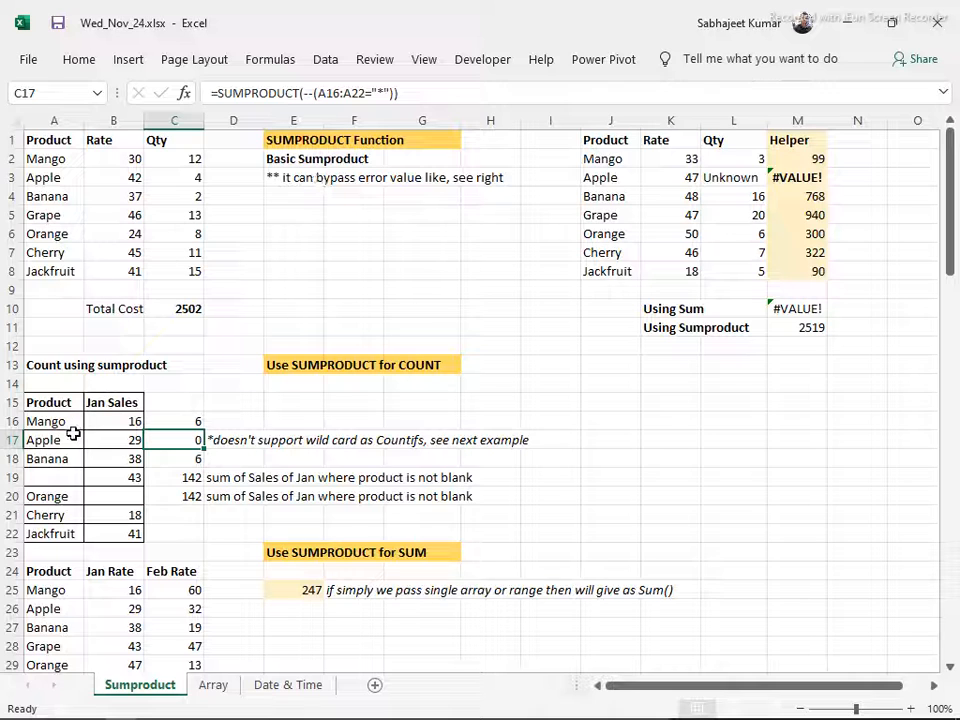
double_click(373, 92)
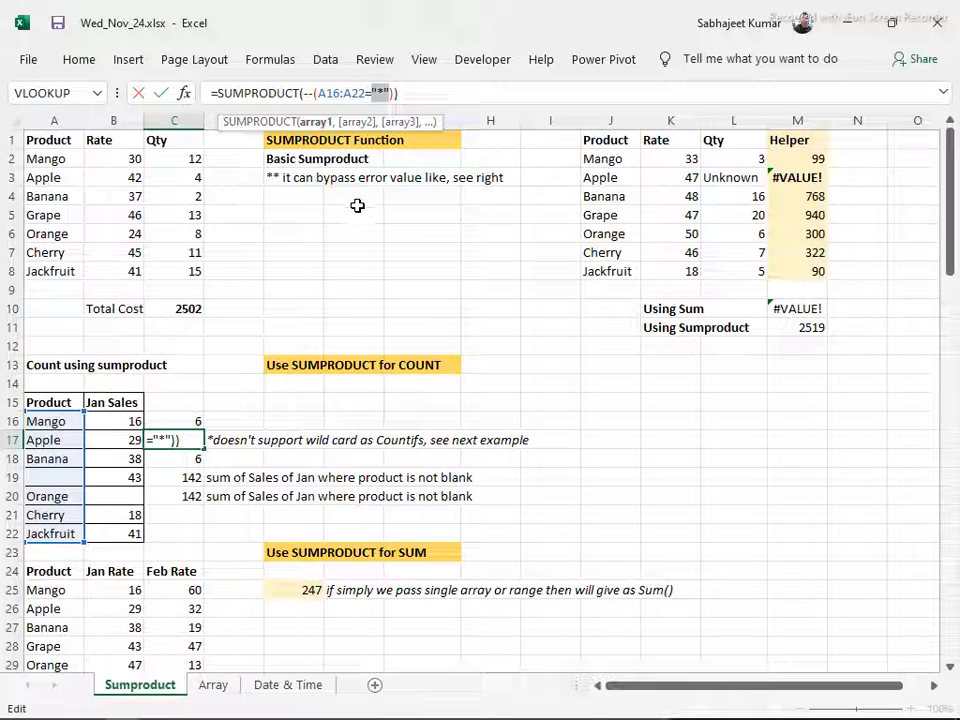
key(Escape)
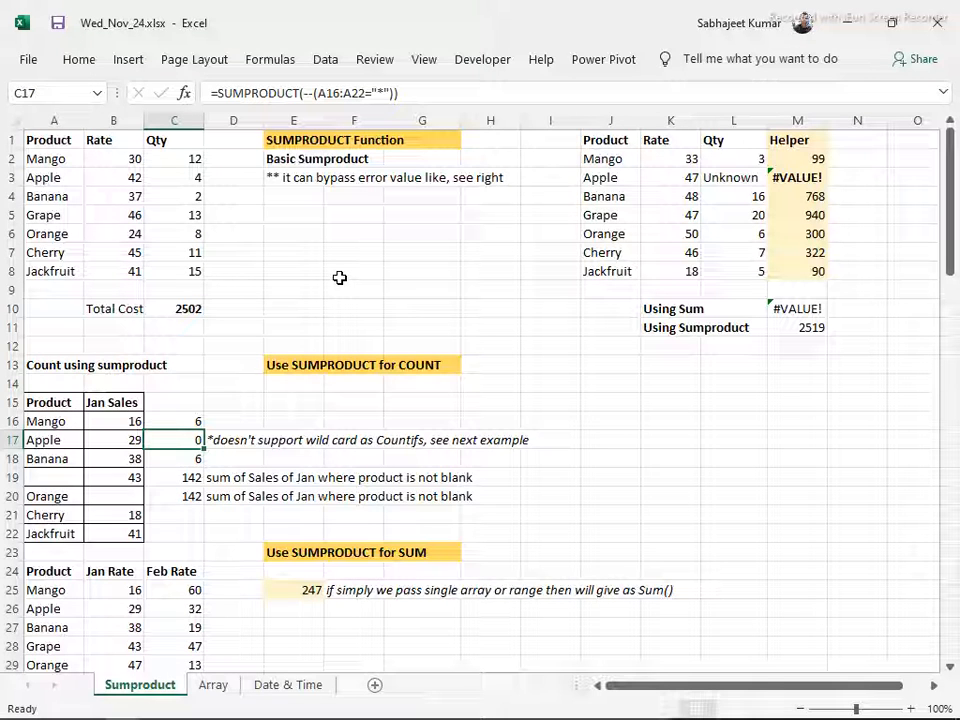
Inspect the C19 formula that sums Jan Sales for non-blank products, alongside the table in A15:B22
key(Down)
key(Down)
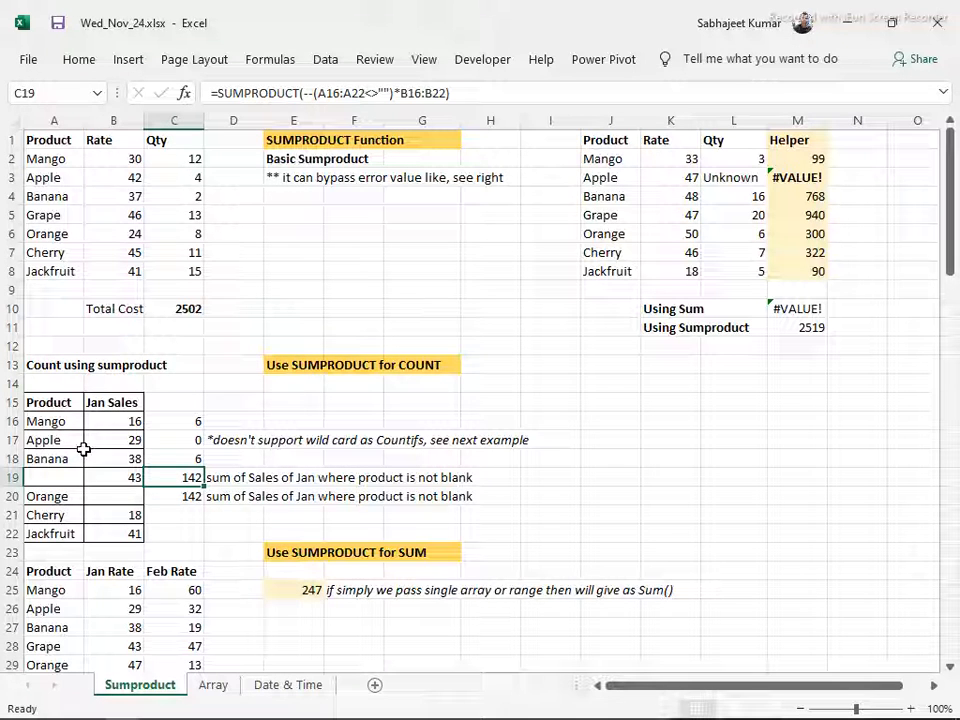
scroll(58, 442, down, 2)
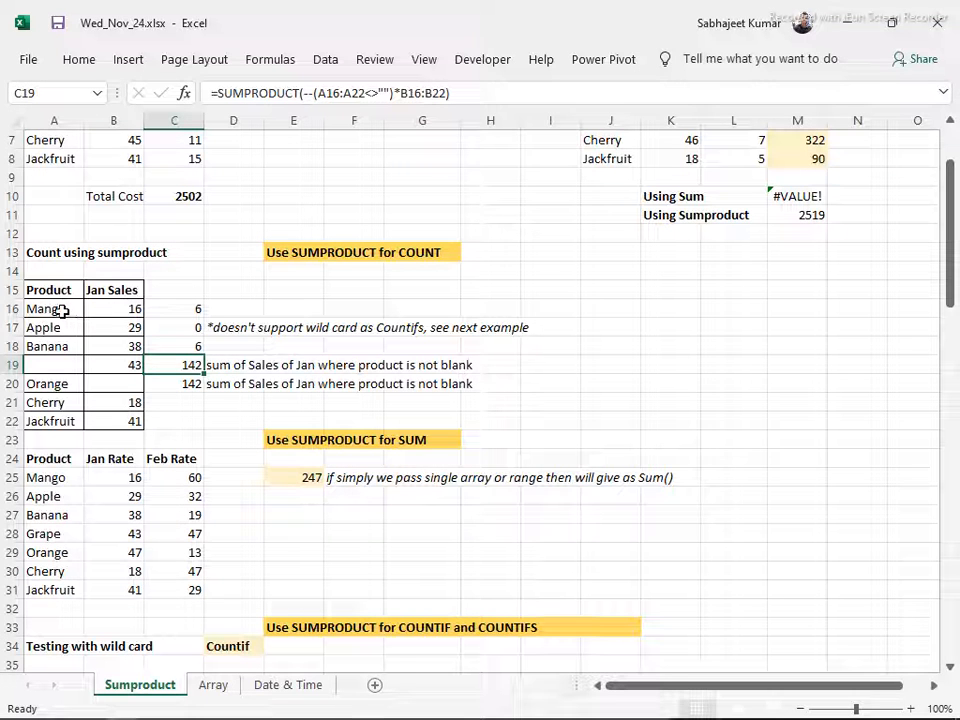
Trace the C19 formula's ranges A16:A22 and B16:B22 in the table, including the row with the blank product
drag(62, 312, 35, 418)
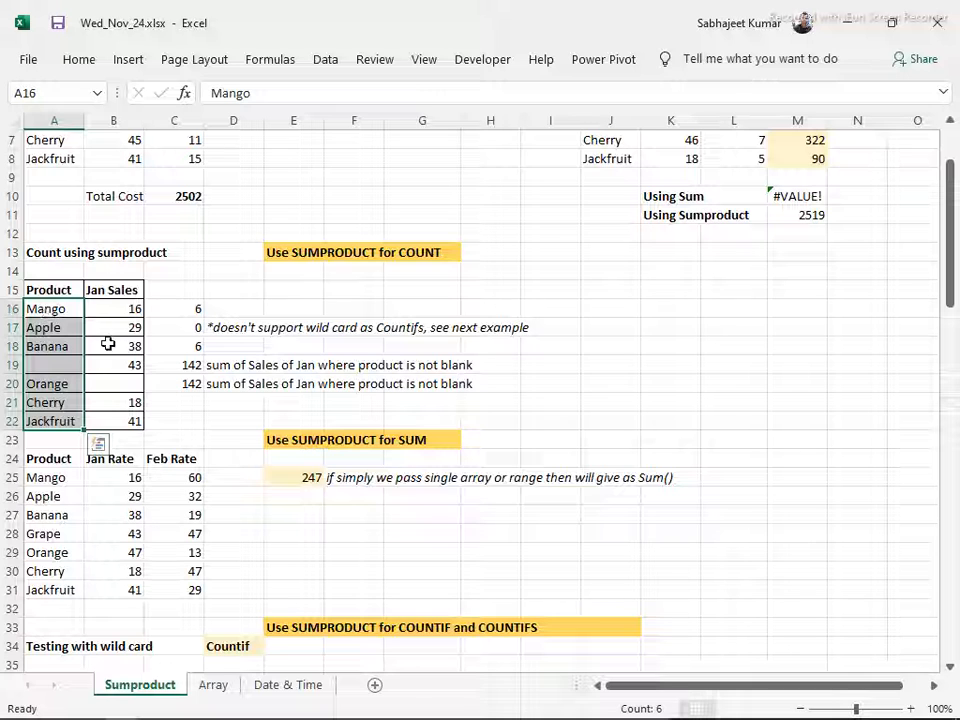
drag(133, 308, 121, 420)
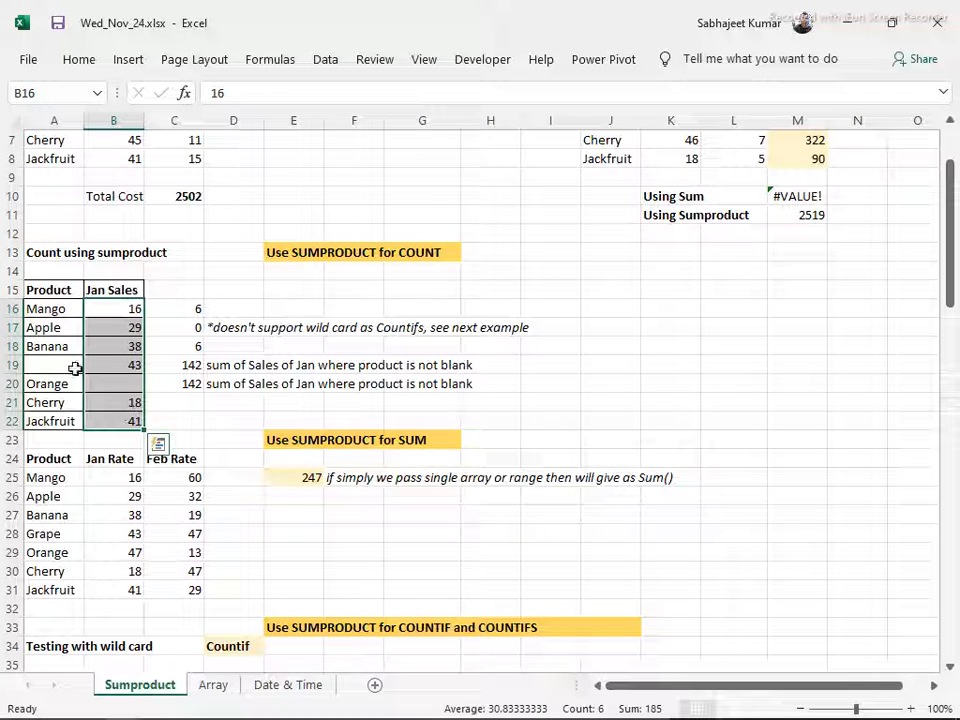
click(107, 368)
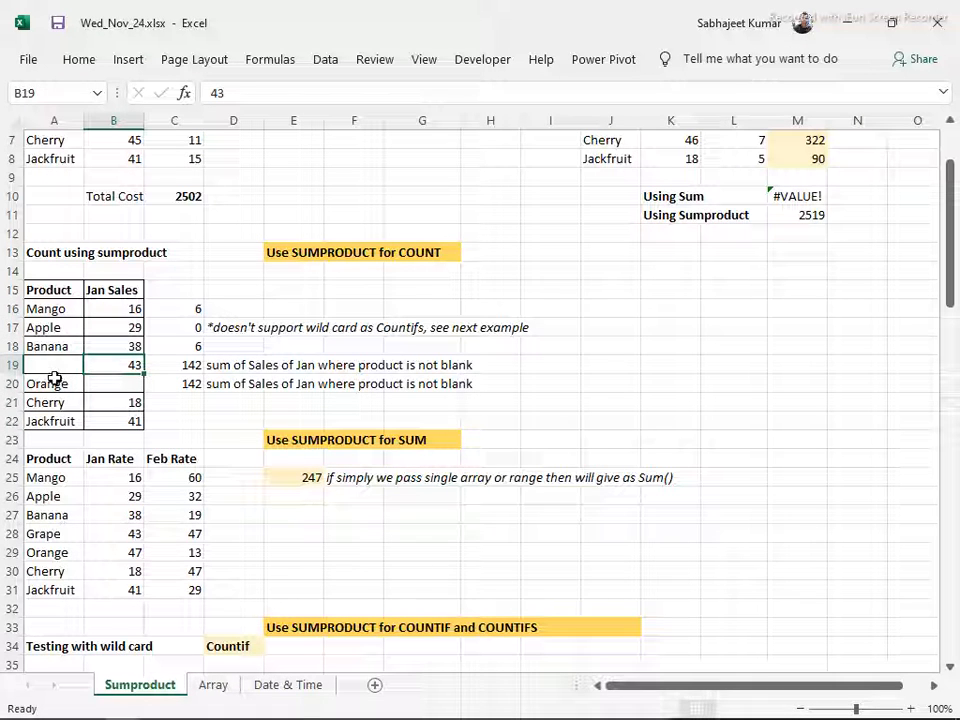
drag(47, 309, 53, 421)
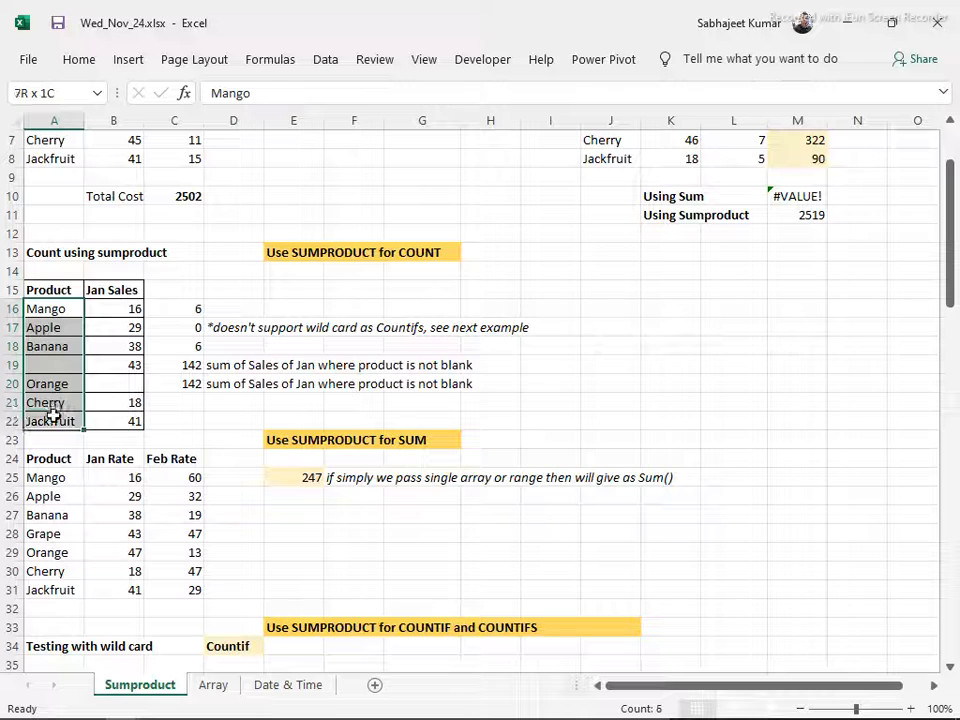
drag(45, 366, 124, 372)
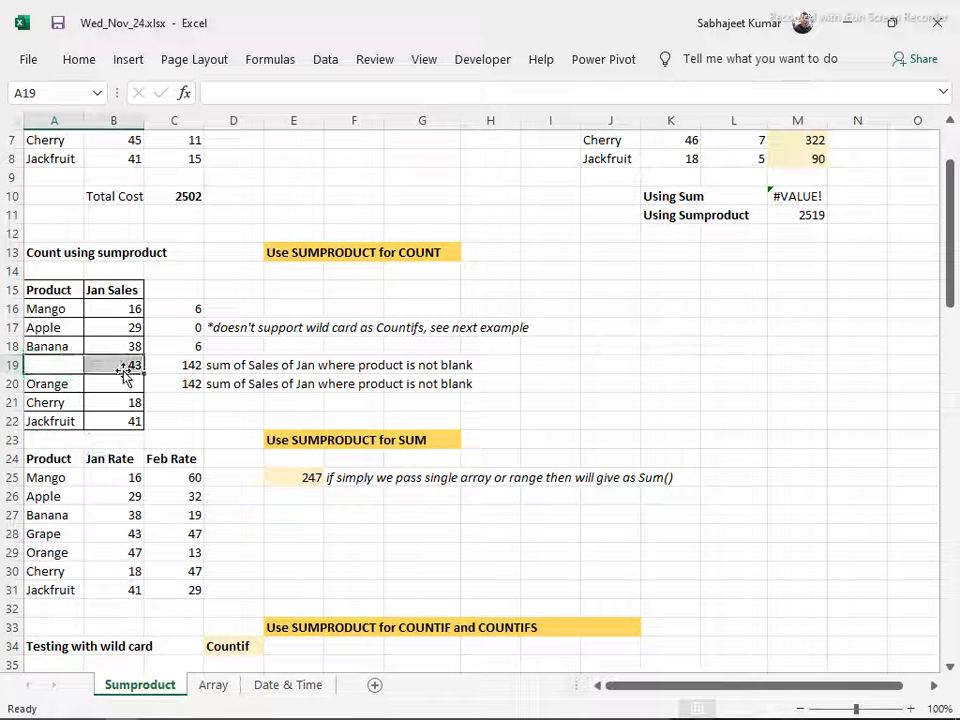
click(169, 367)
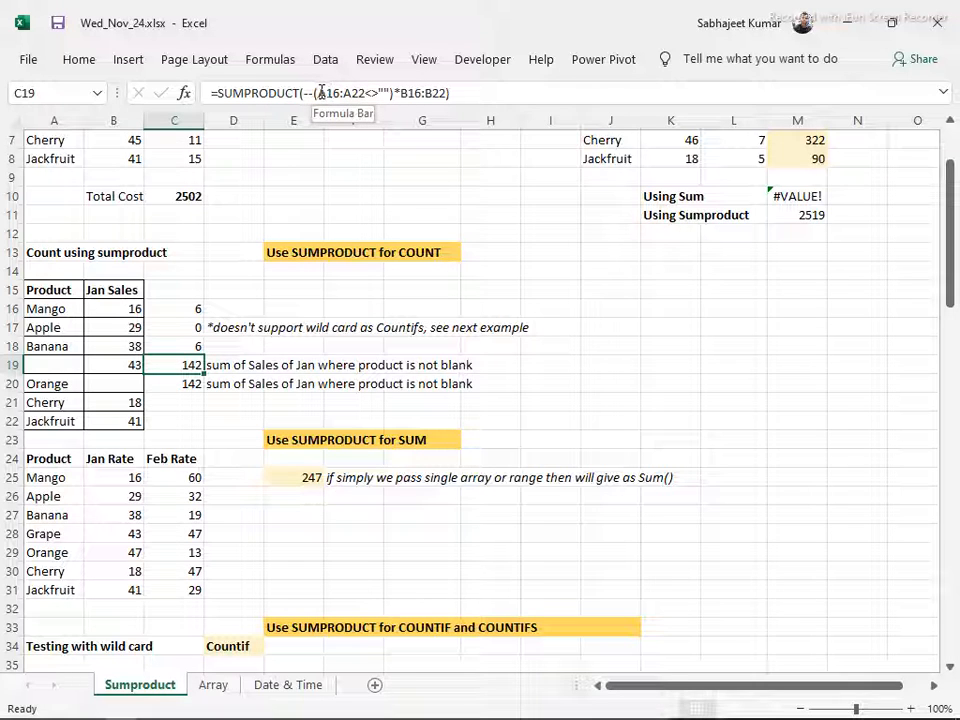
Evaluate only the A16:A22<>"" condition inside the C19 formula to view its array, and undo the evaluation
drag(318, 92, 390, 93)
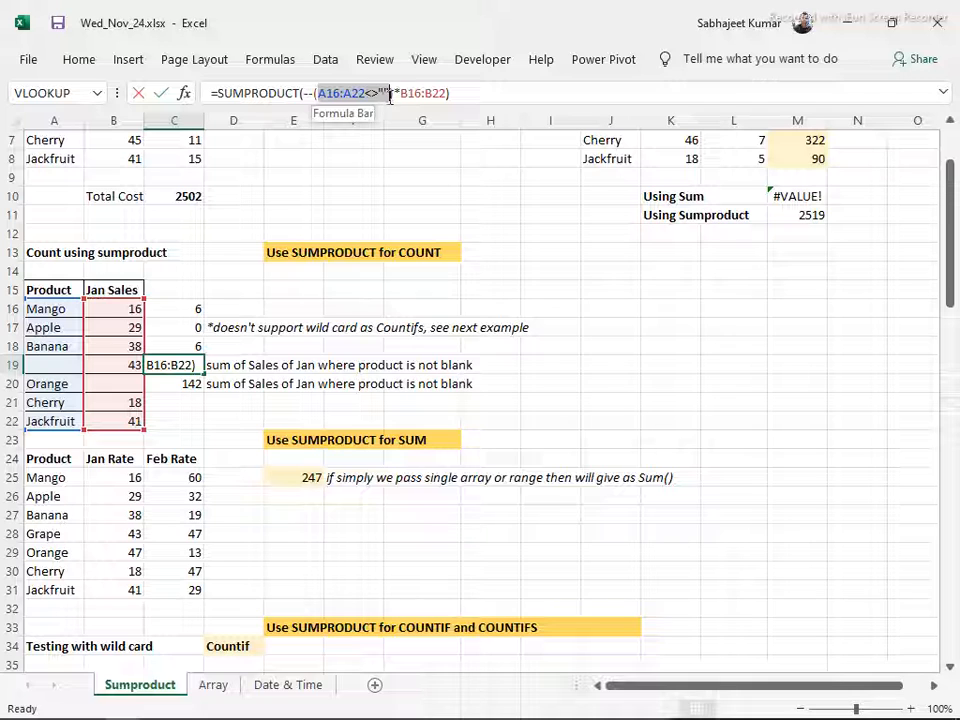
key(F9)
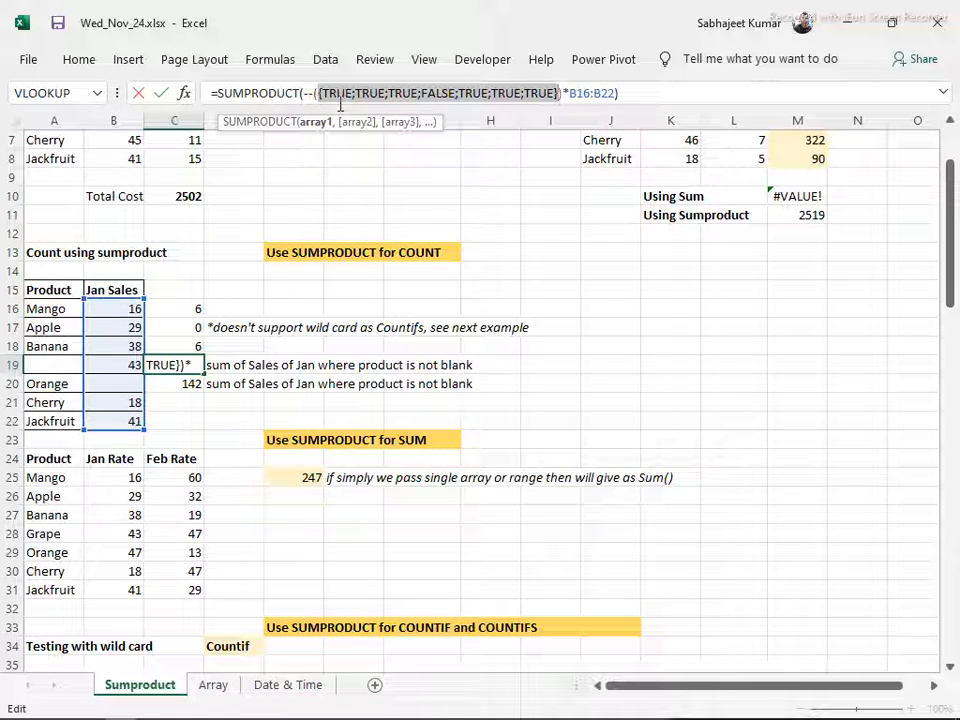
key(ctrl+z)
Replace --(A16:A22<>"") and B16:B22 in the C19 formula with their evaluated arrays
drag(304, 93, 397, 93)
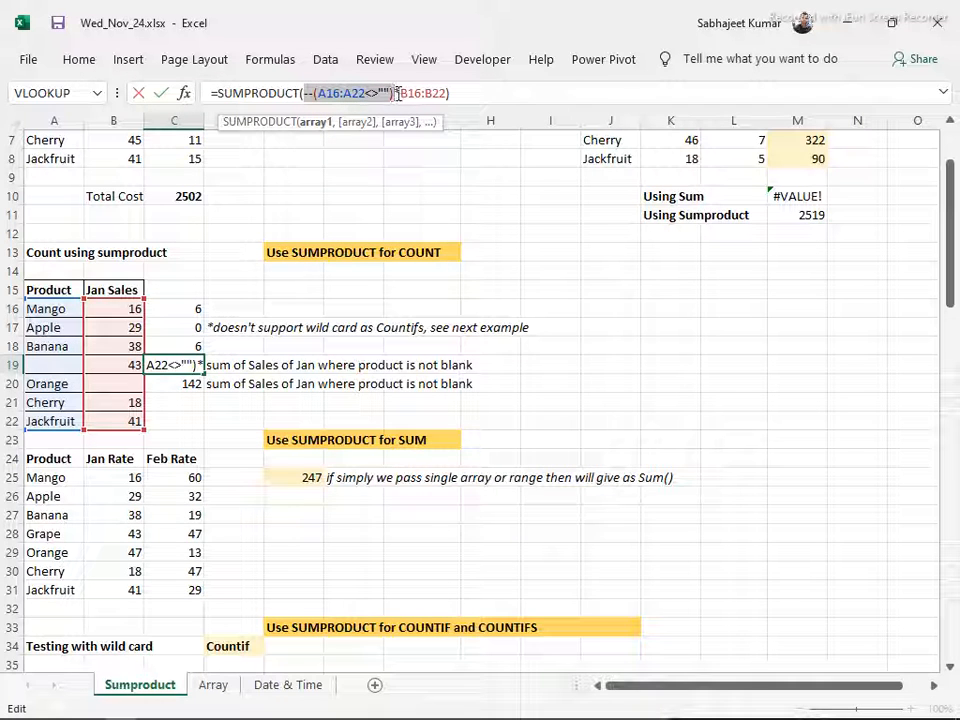
key(F9)
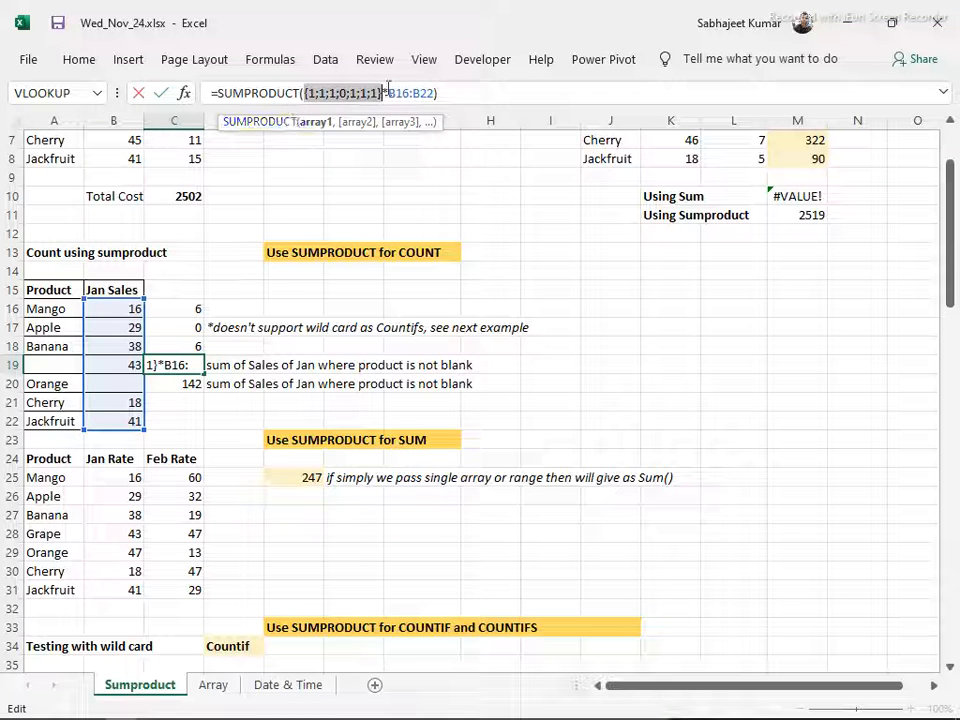
drag(388, 93, 432, 93)
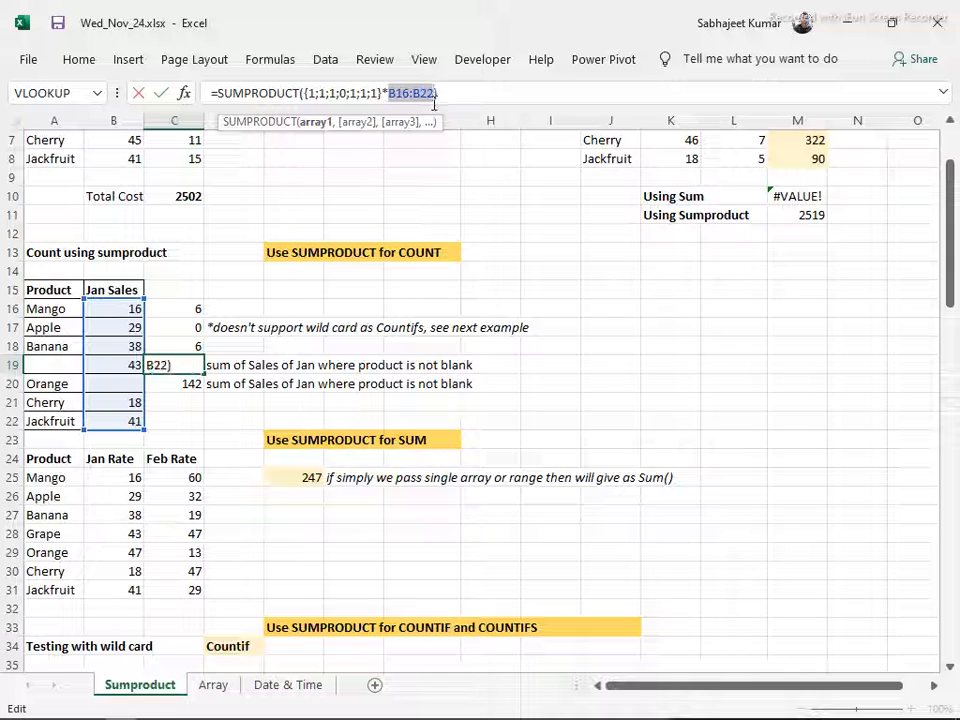
key(F9)
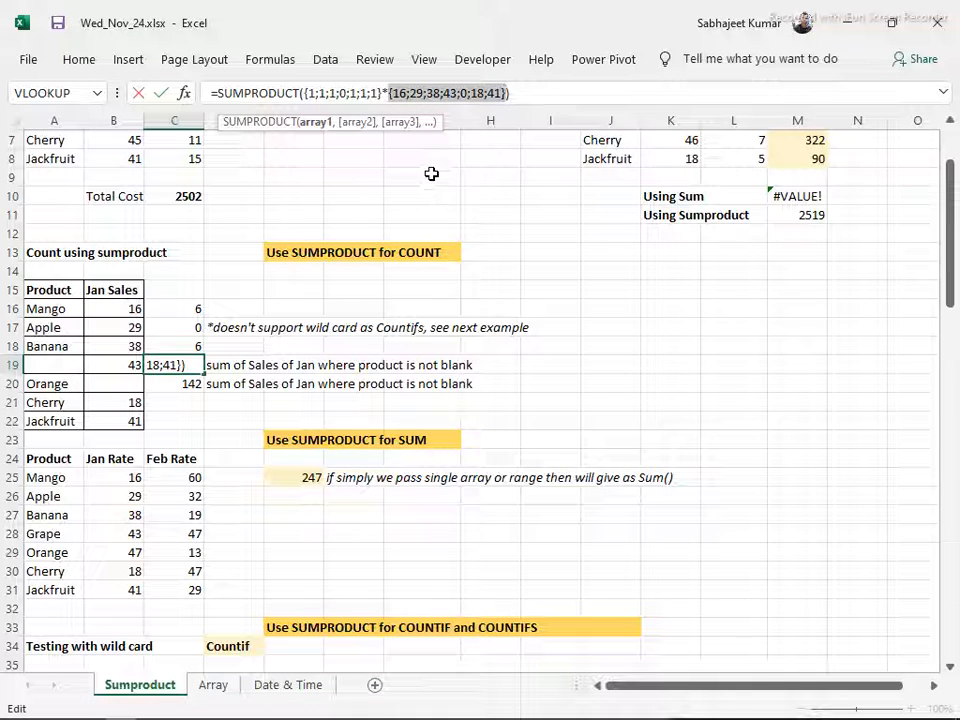
Compare matching elements of the two evaluated arrays in C19, such as 1 with 38 and 0 with 43, and finish editing the formula
click(534, 93)
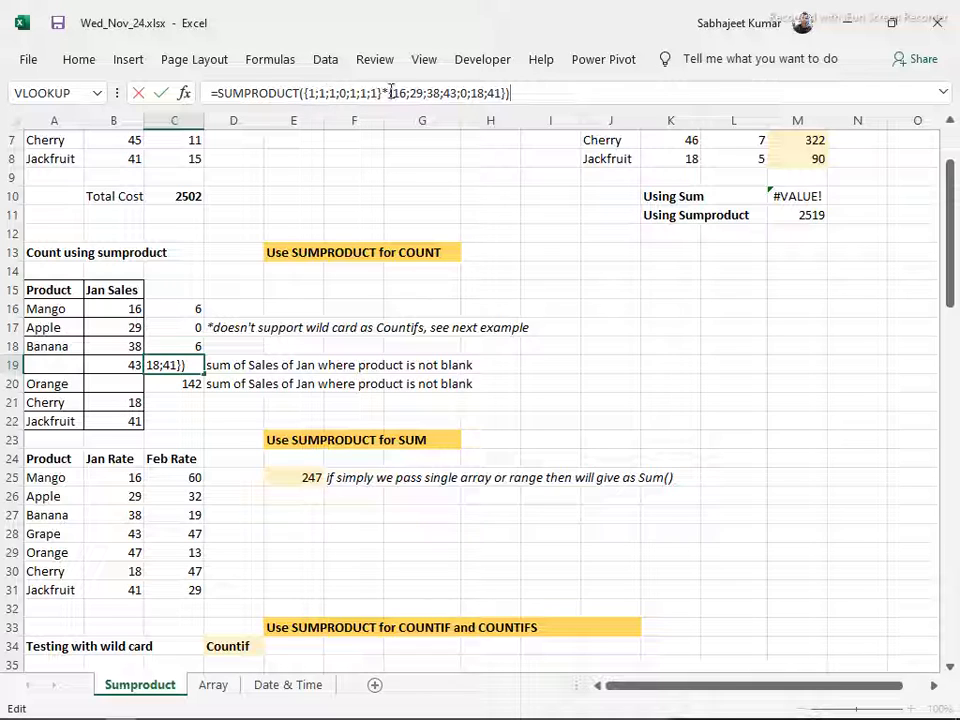
double_click(331, 92)
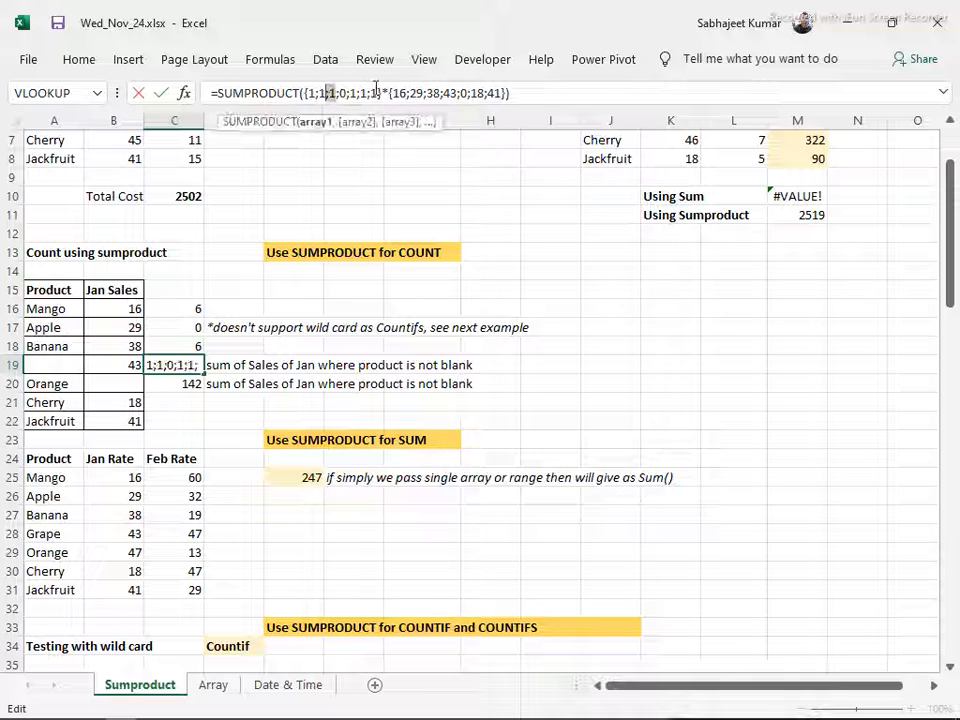
double_click(433, 92)
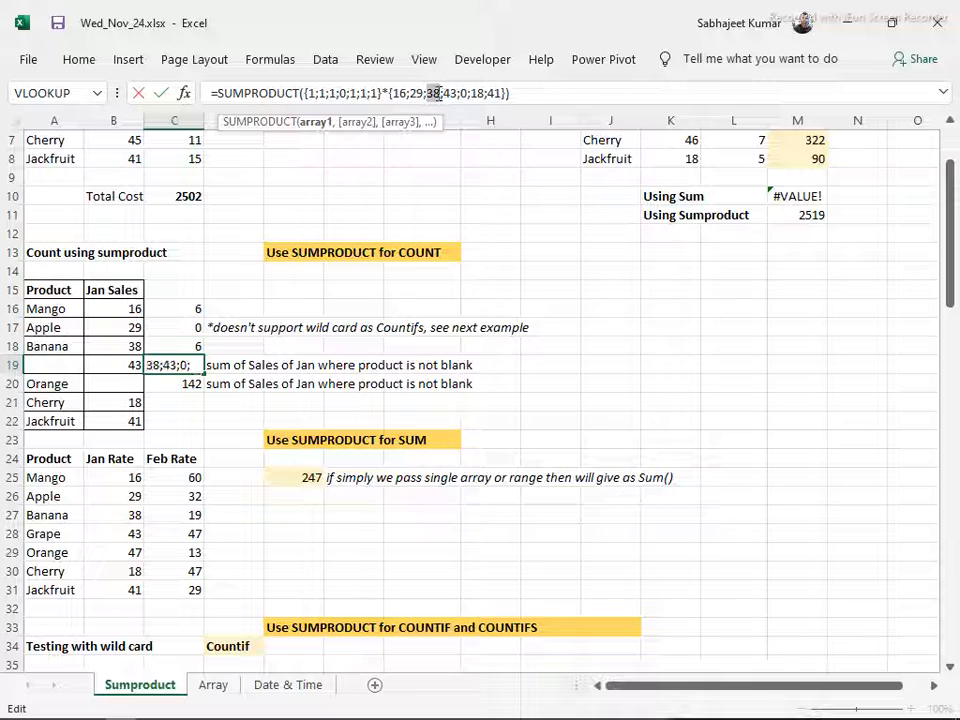
double_click(343, 92)
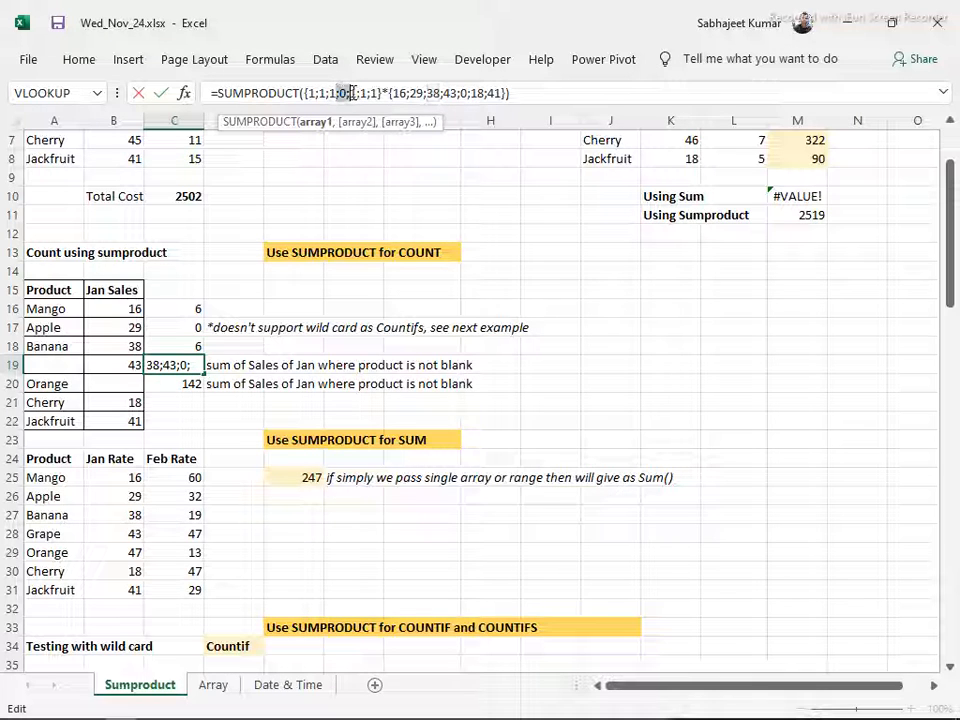
double_click(450, 92)
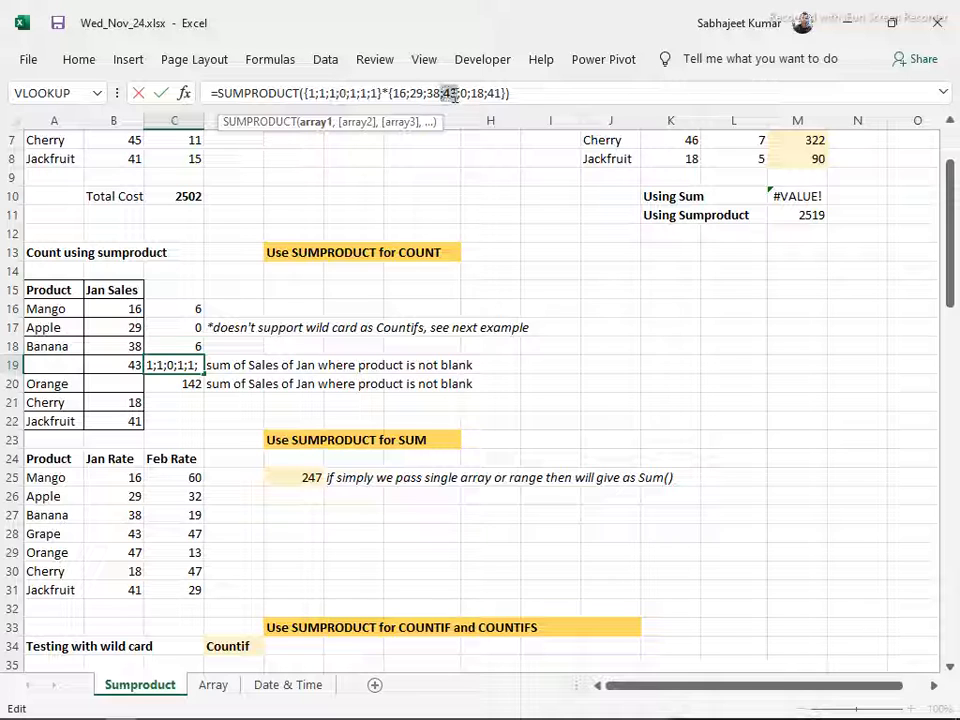
double_click(362, 92)
click(460, 92)
double_click(463, 92)
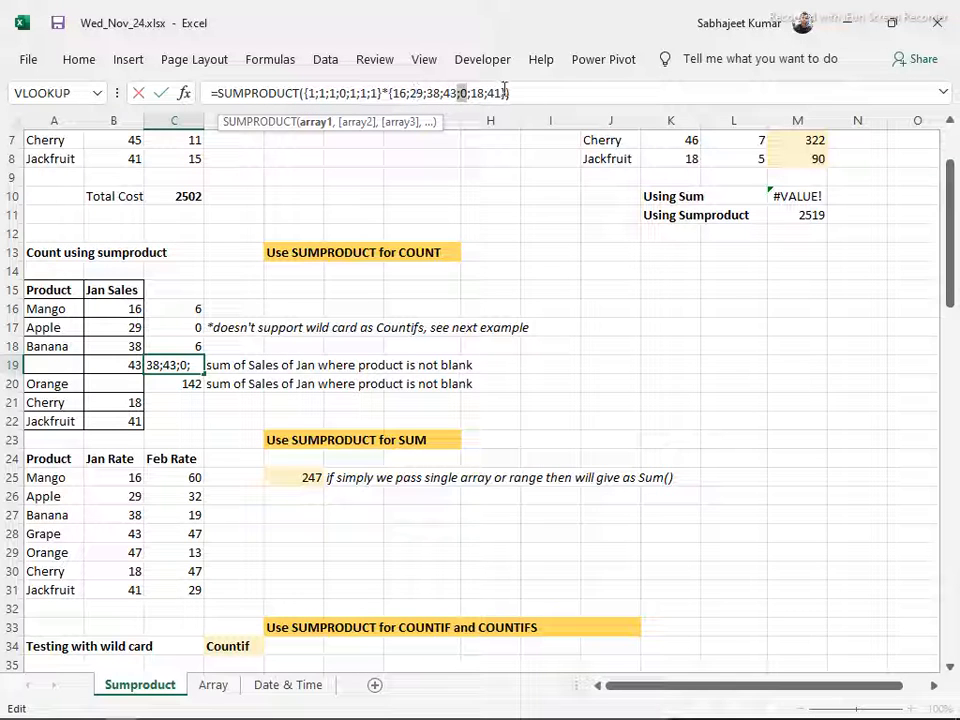
double_click(342, 93)
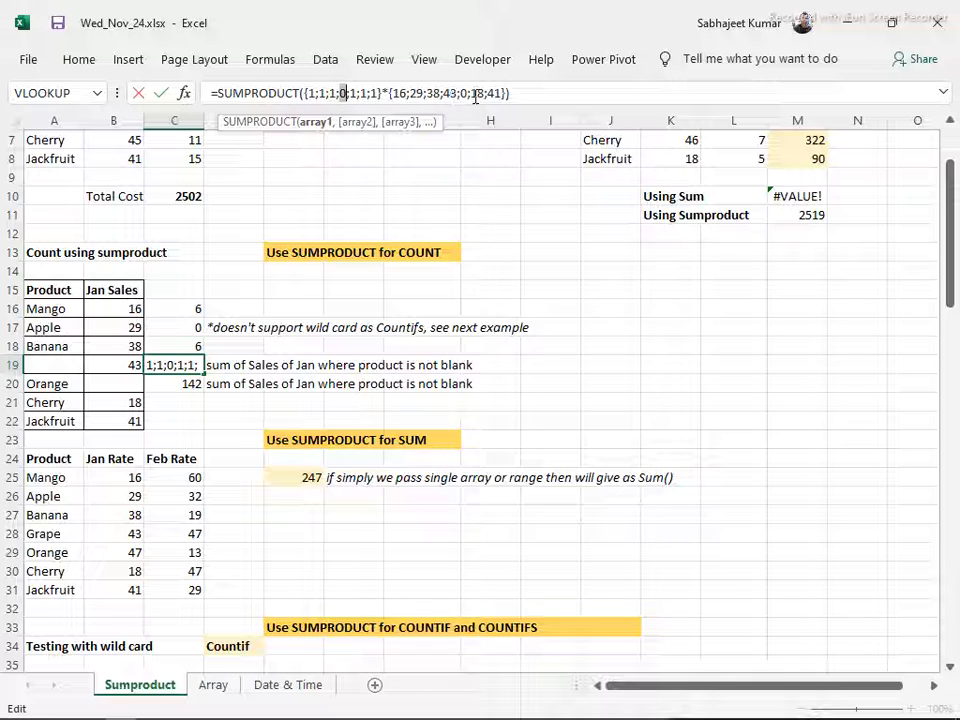
key(Right)
key(Return)
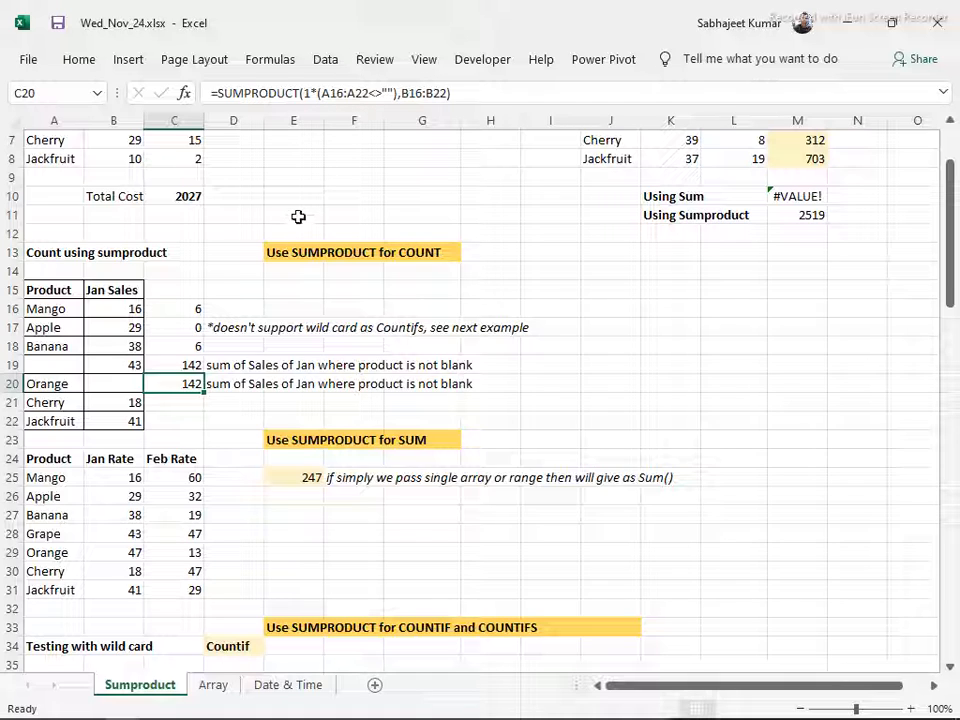
Highlight the 1* multiplier in the C20 SUMPRODUCT formula to examine it, leaving the formula as it is
click(313, 93)
drag(315, 93, 303, 93)
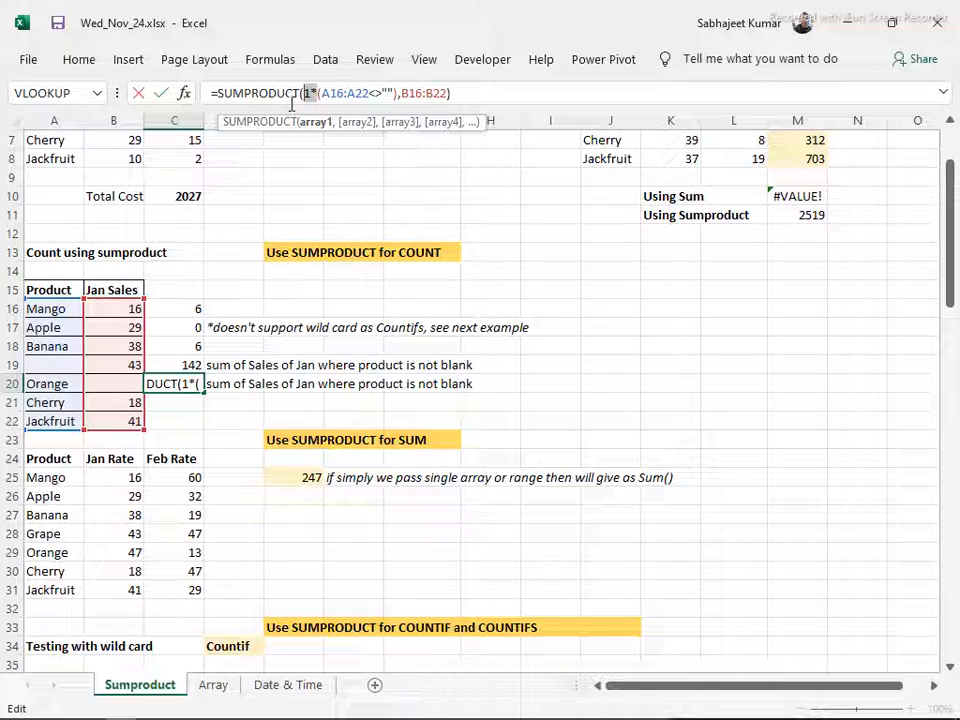
key(Return)
key(Up)
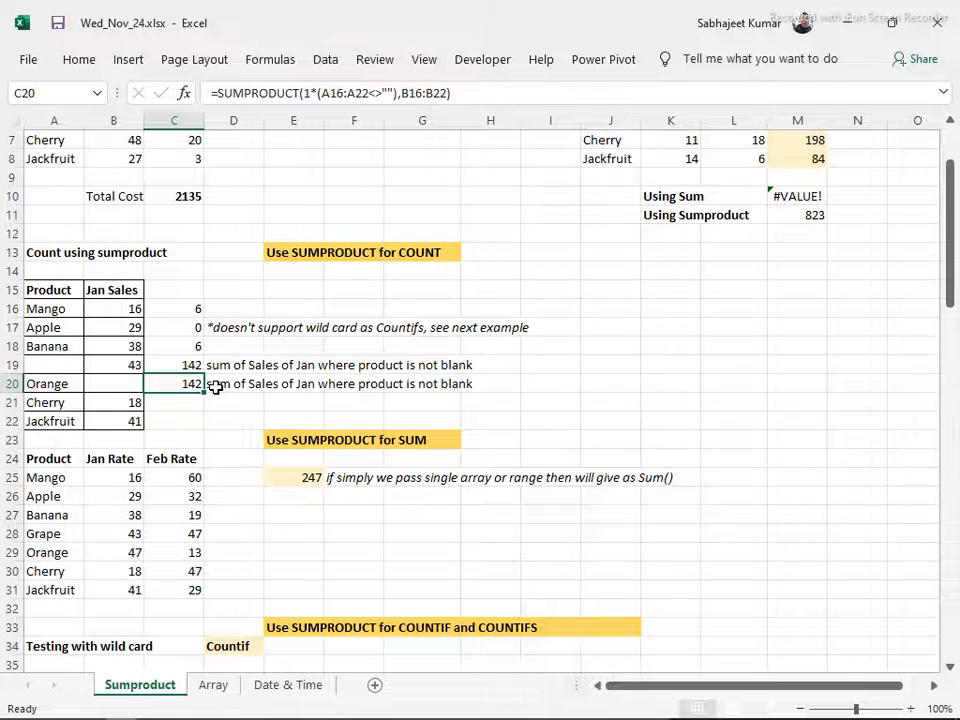
Review the blank product cell A19 and the Jan Rate and Feb Rate data for the SUMPRODUCT for SUM example
scroll(215, 390, down, 2)
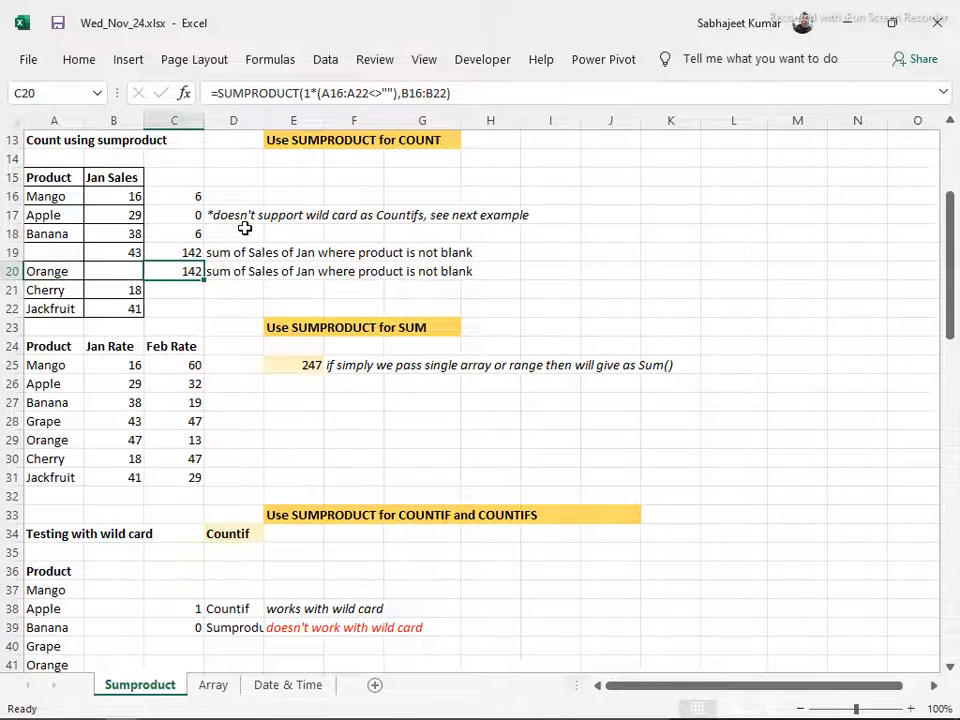
scroll(243, 231, down, 2)
scroll(243, 230, up, 4)
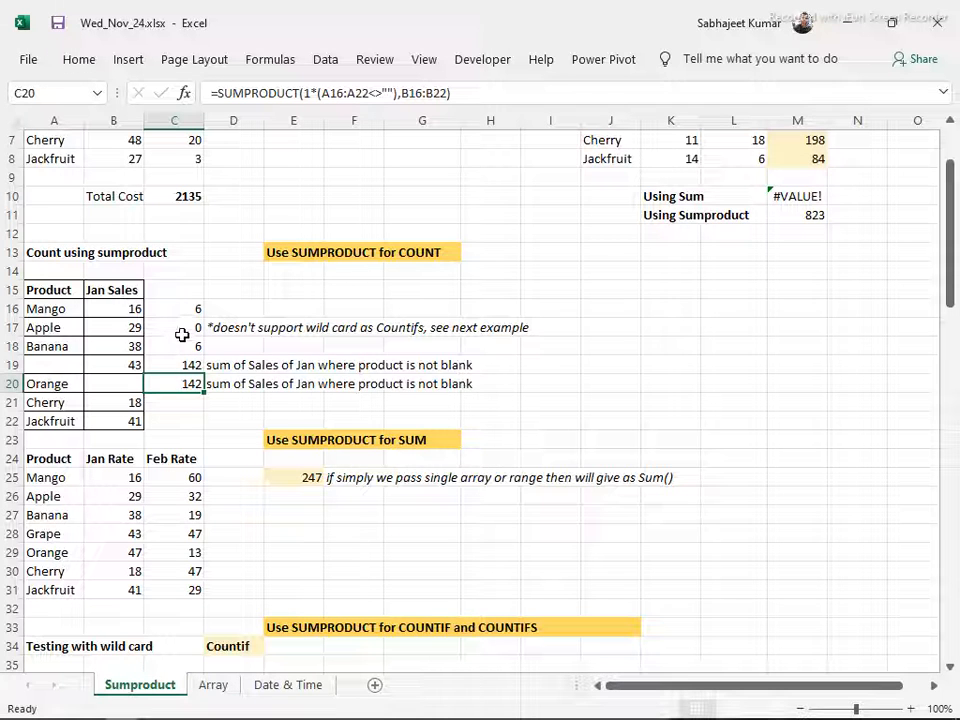
click(46, 366)
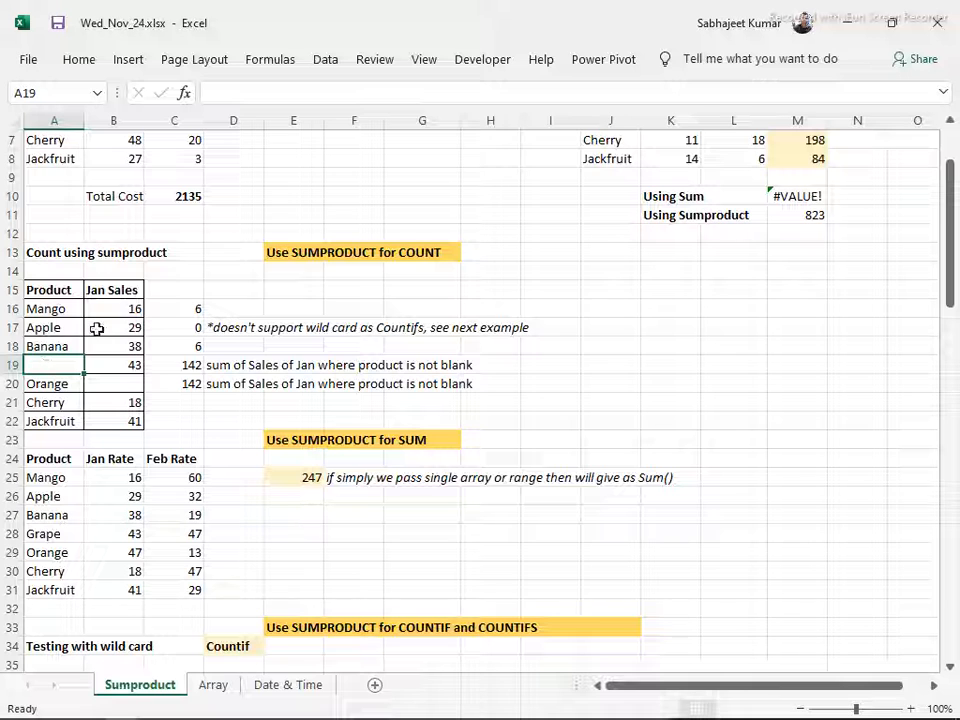
scroll(134, 370, down, 2)
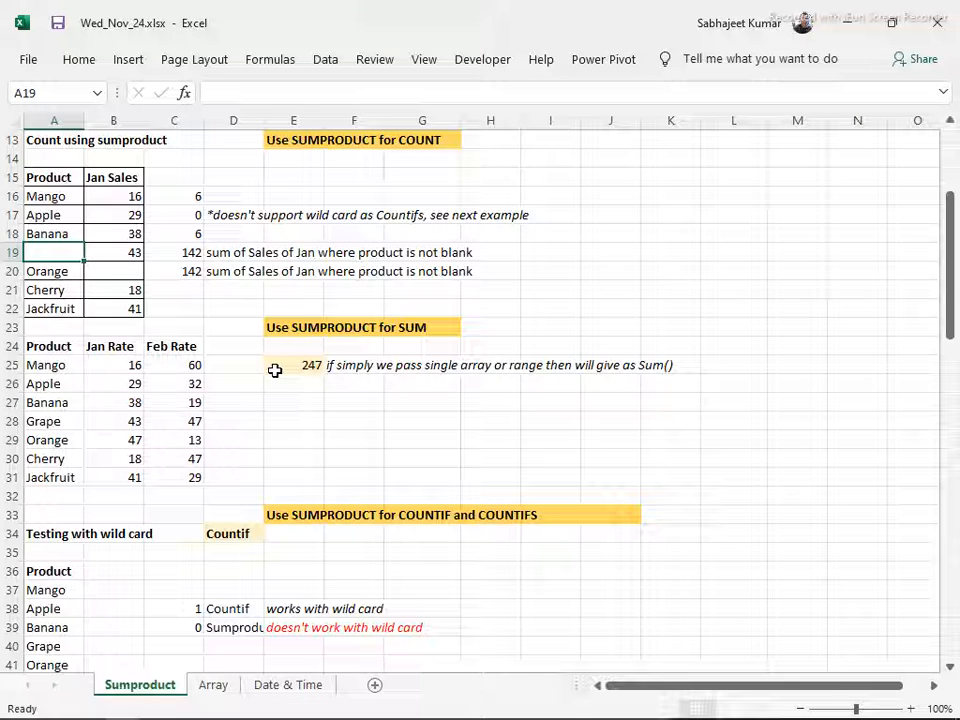
drag(107, 365, 154, 392)
click(120, 388)
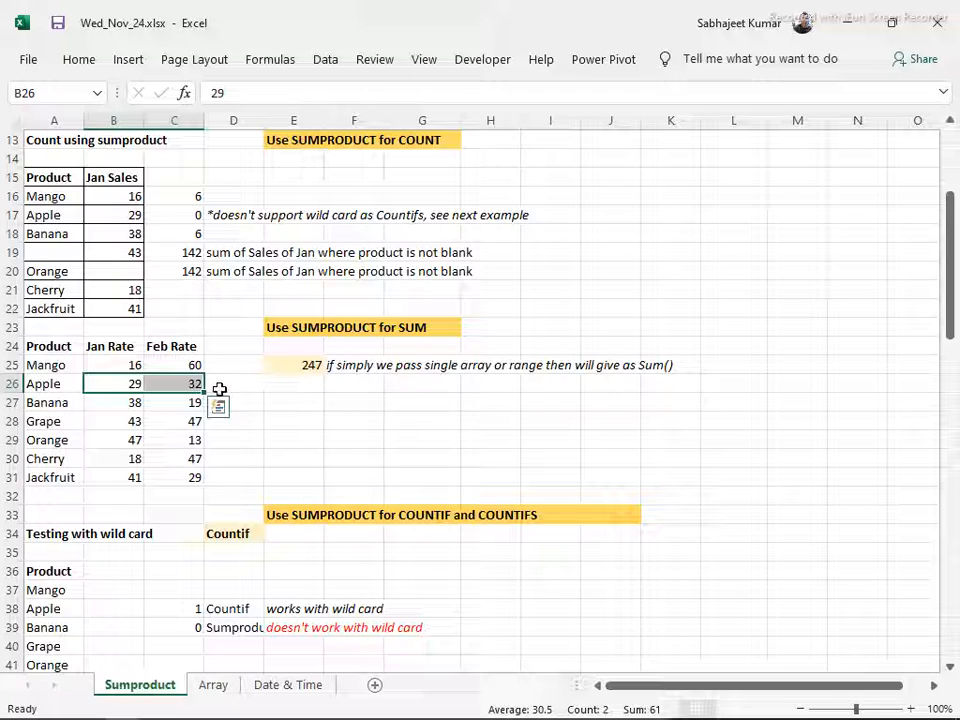
Enter =SUMPRODUCT(C25:C31) in E27 to sum the Feb Rate column, and select the cell again
click(289, 401)
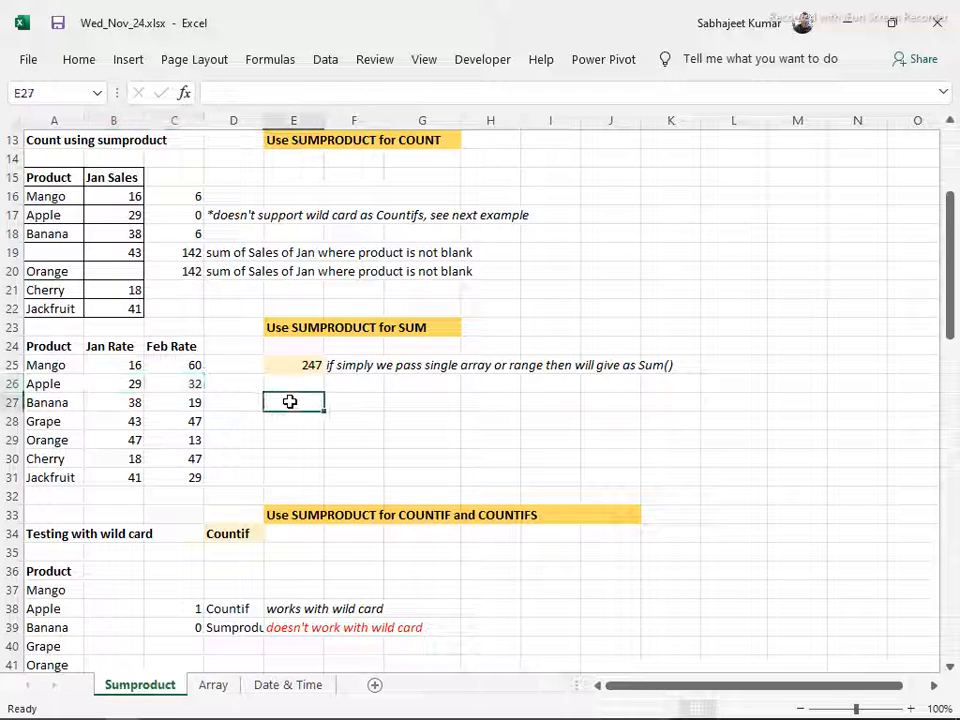
text(=)
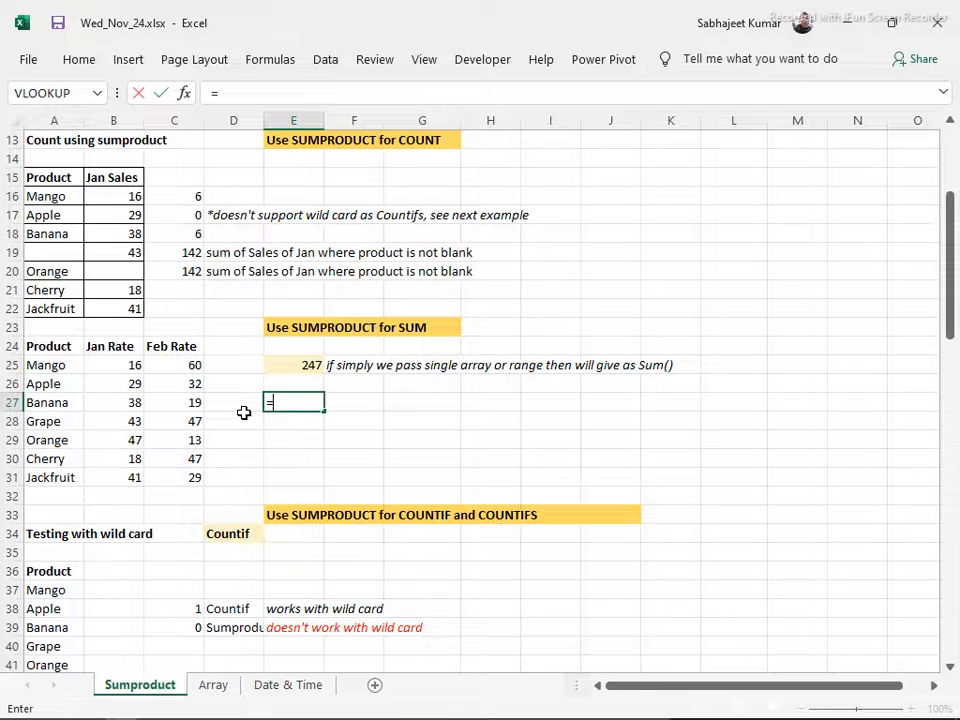
text(sum)
key(Tab)
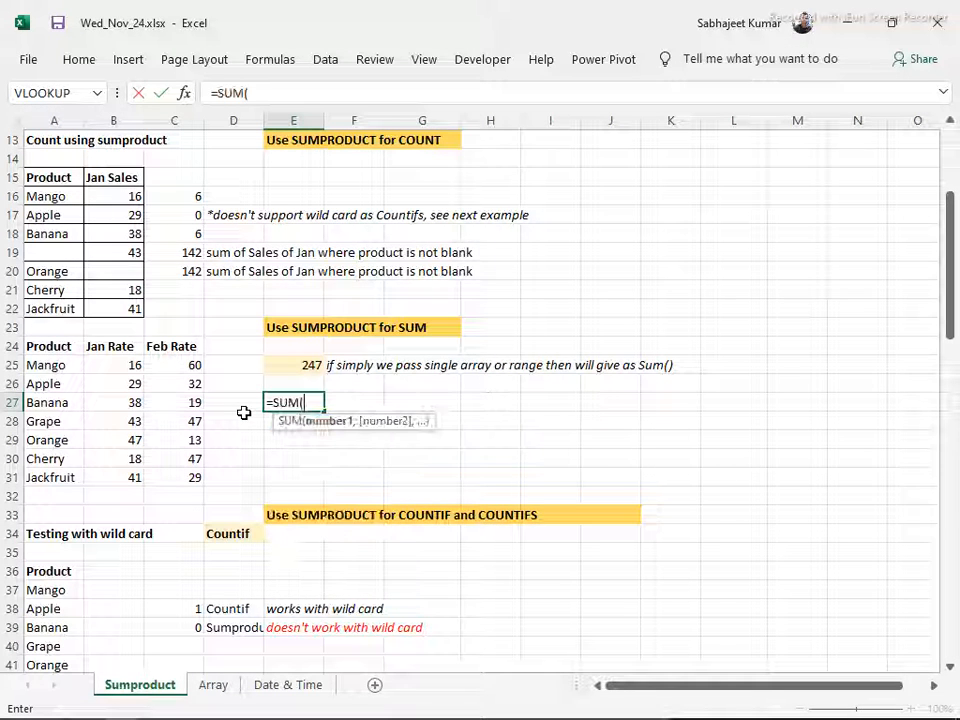
key(BackSpace)
text(p)
key(Tab)
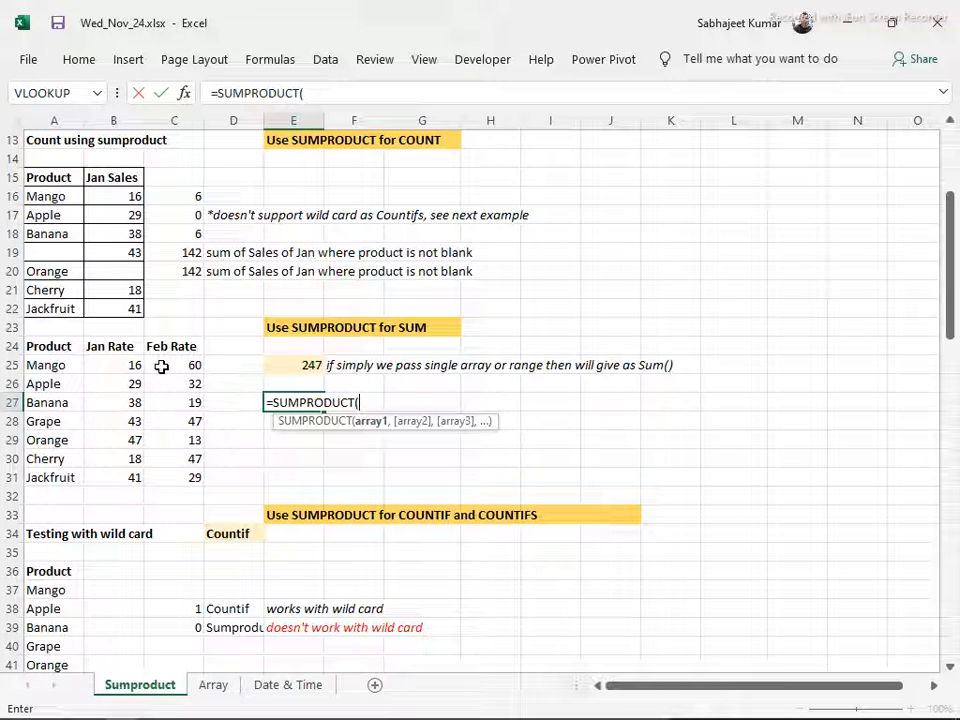
drag(178, 367, 185, 409)
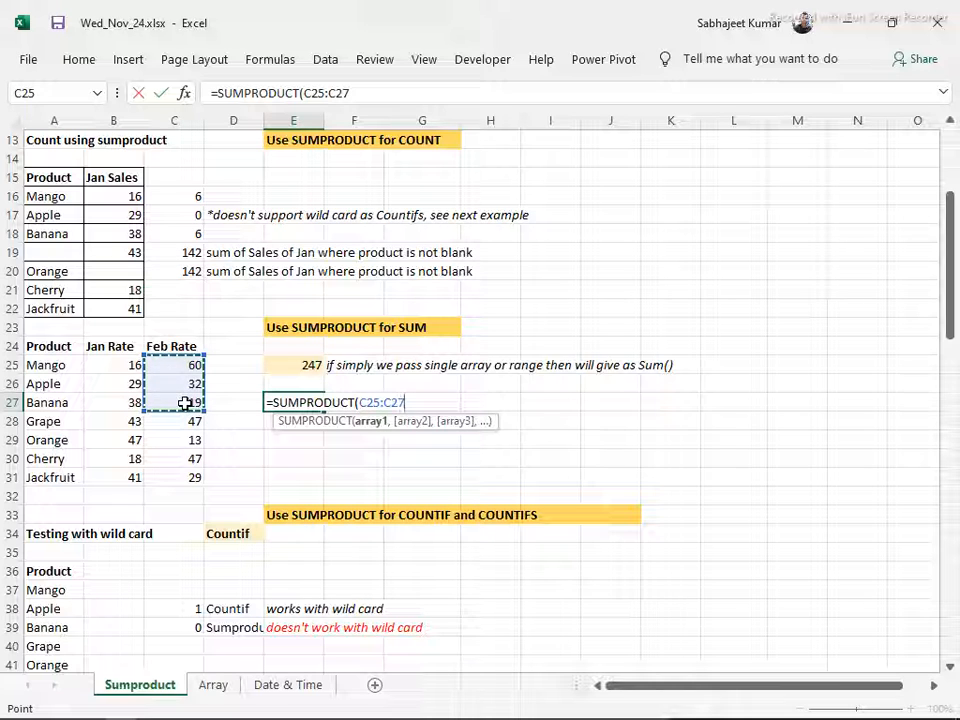
drag(167, 365, 180, 472)
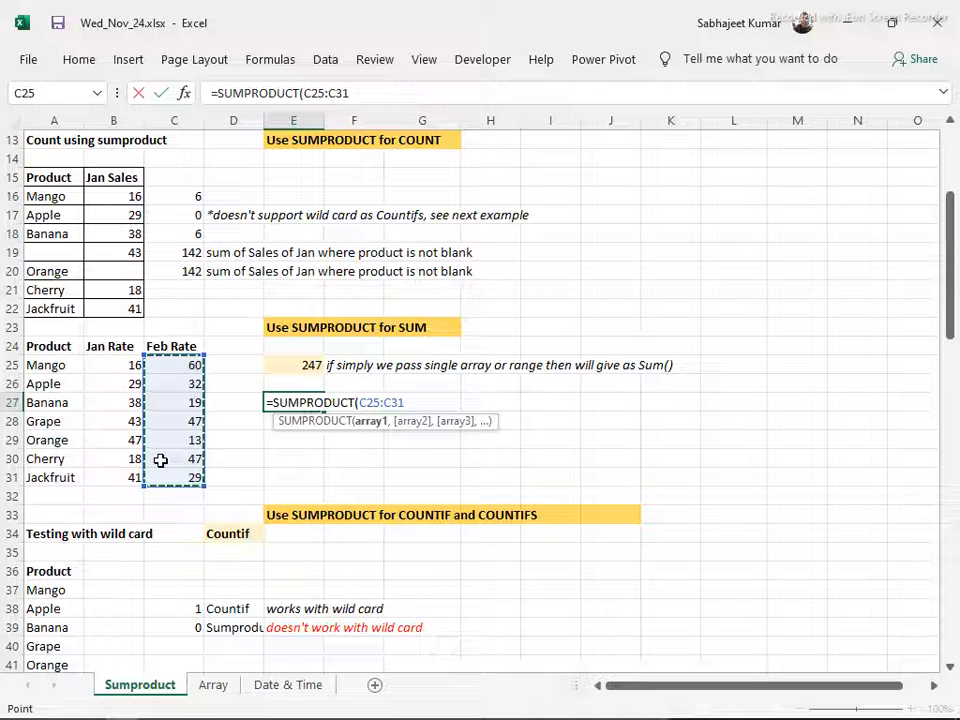
text())
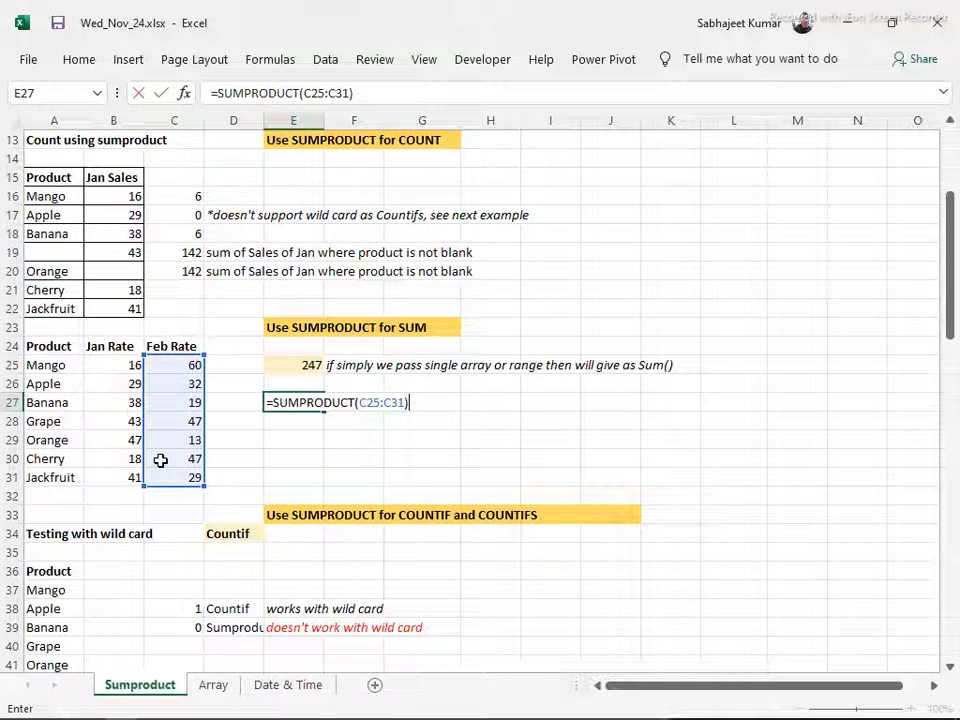
key(Return)
key(Up)
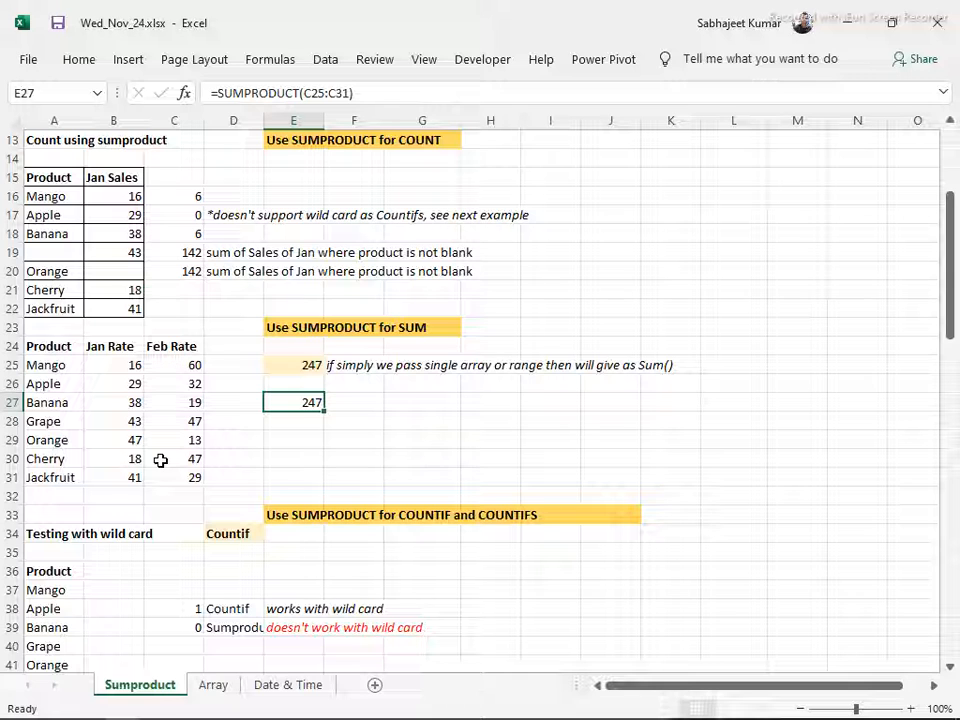
Clear the trial SUMPRODUCT formula from E27 and go back to the blank product cell A19
key(Delete)
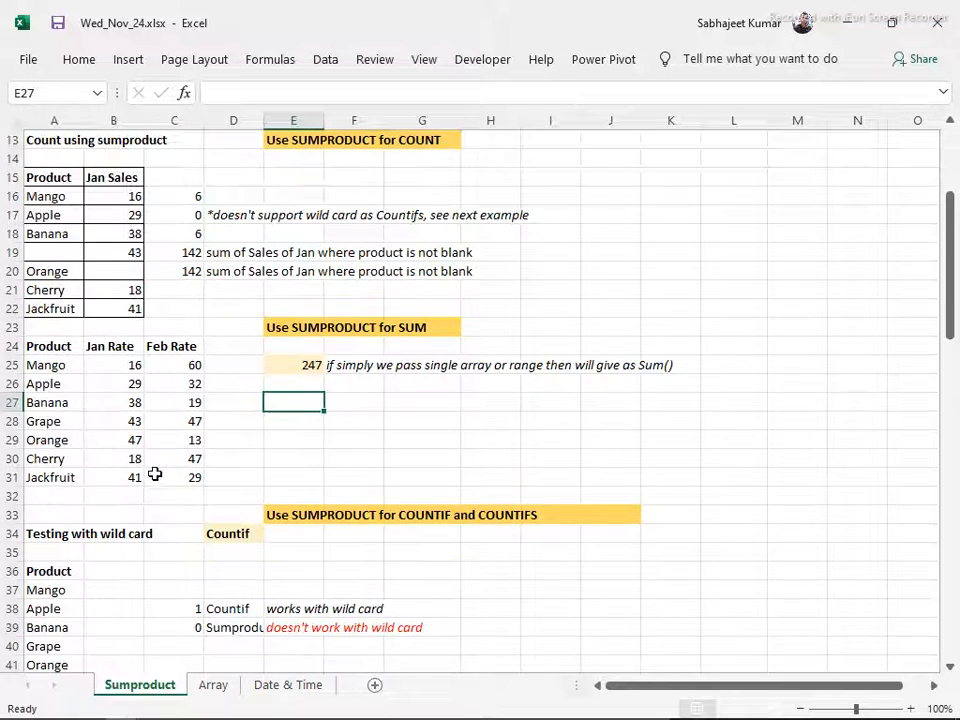
scroll(155, 473, down, 2)
scroll(155, 473, down, 2)
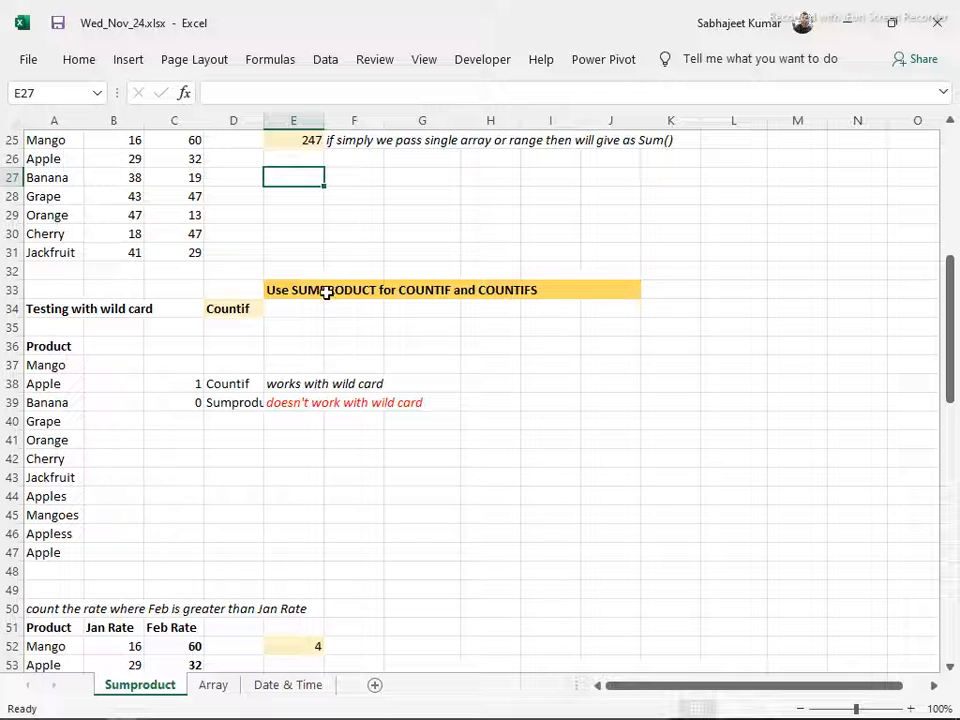
scroll(237, 325, up, 2)
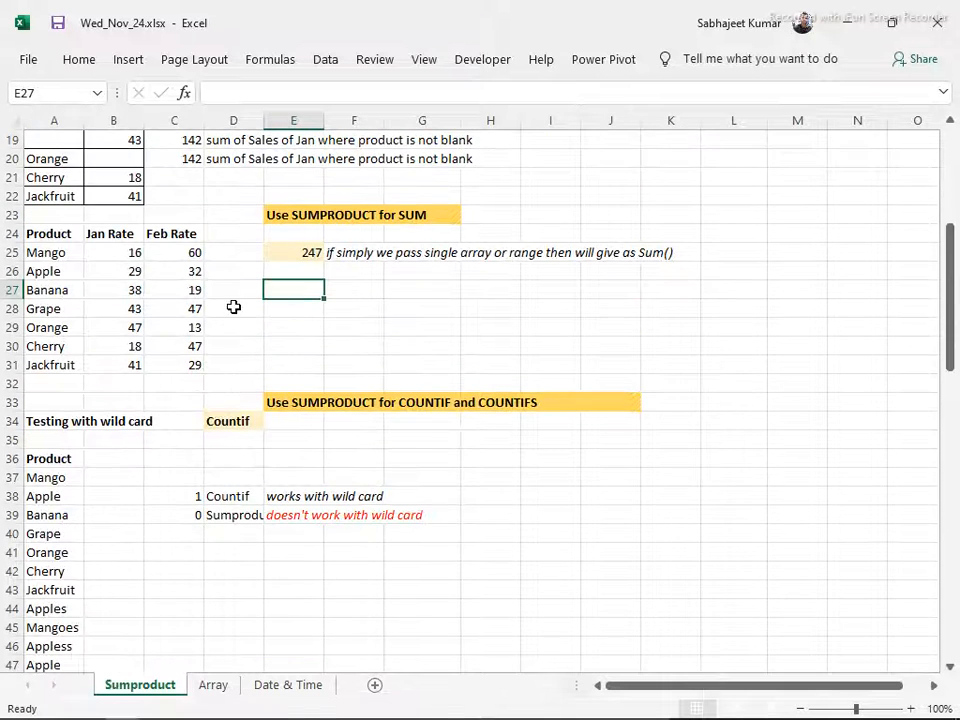
click(54, 137)
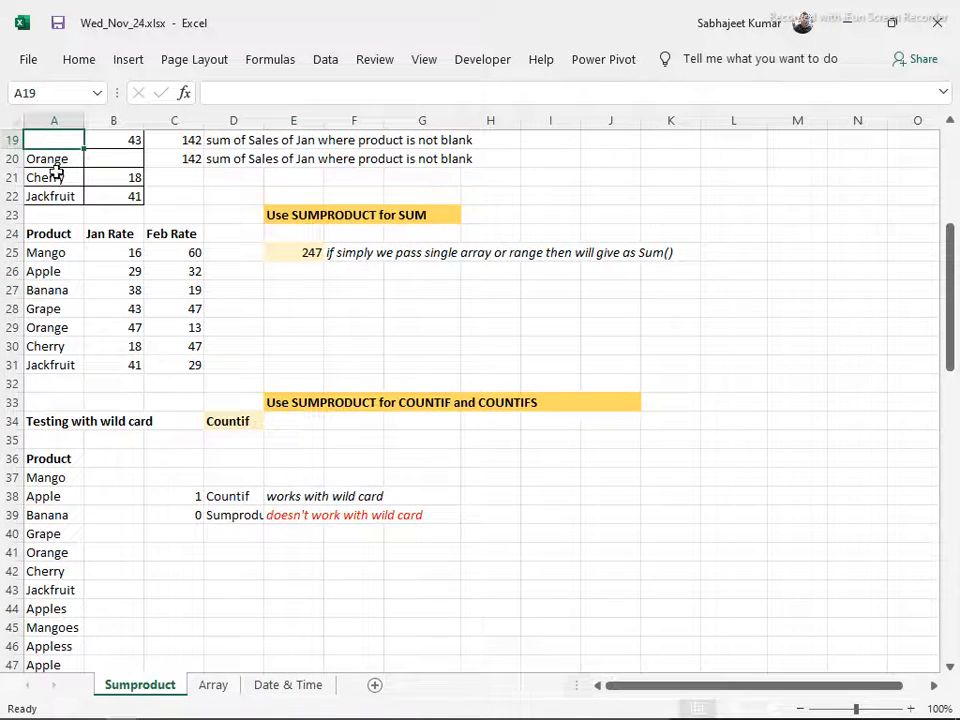
Review the wildcard test product list in A37:A47, checking the entries Apples, Apple and Appless
scroll(170, 510, down, 2)
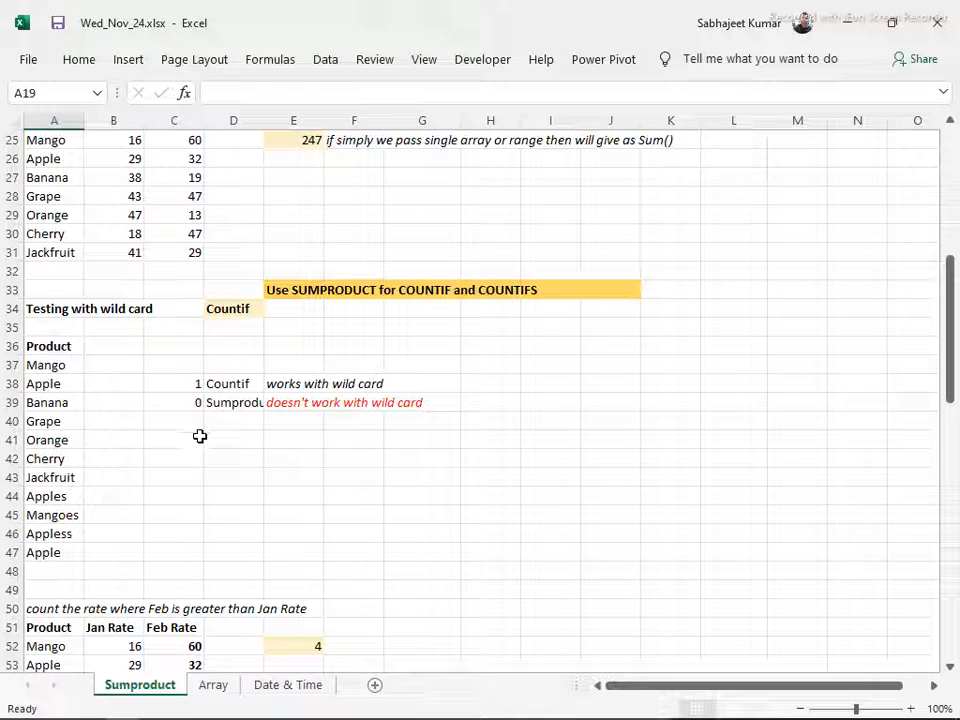
click(196, 437)
drag(66, 366, 61, 545)
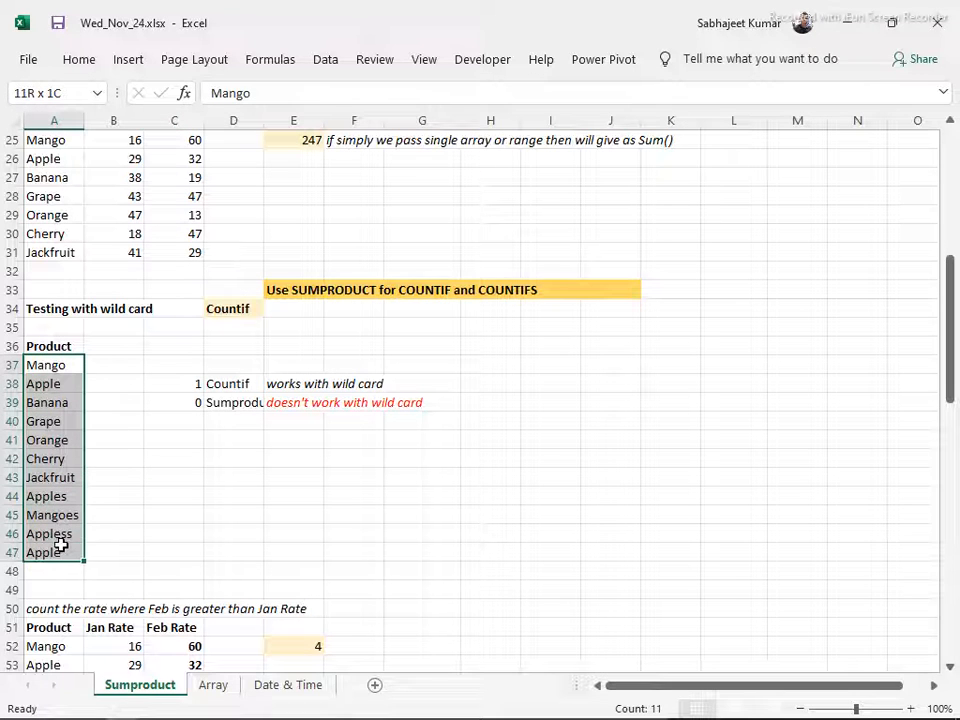
click(60, 498)
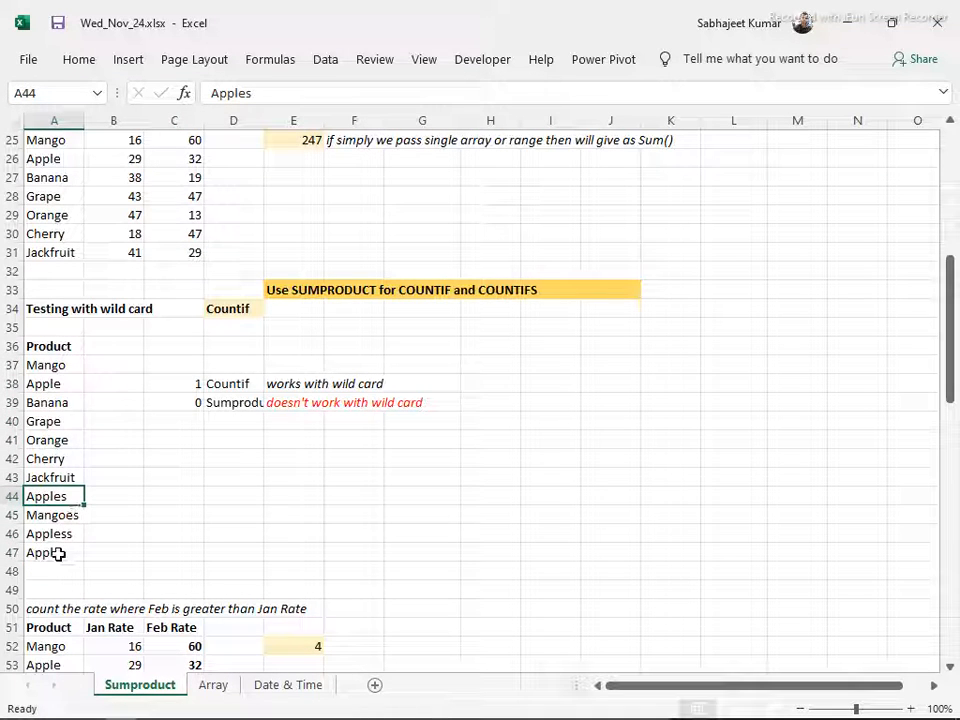
click(60, 553)
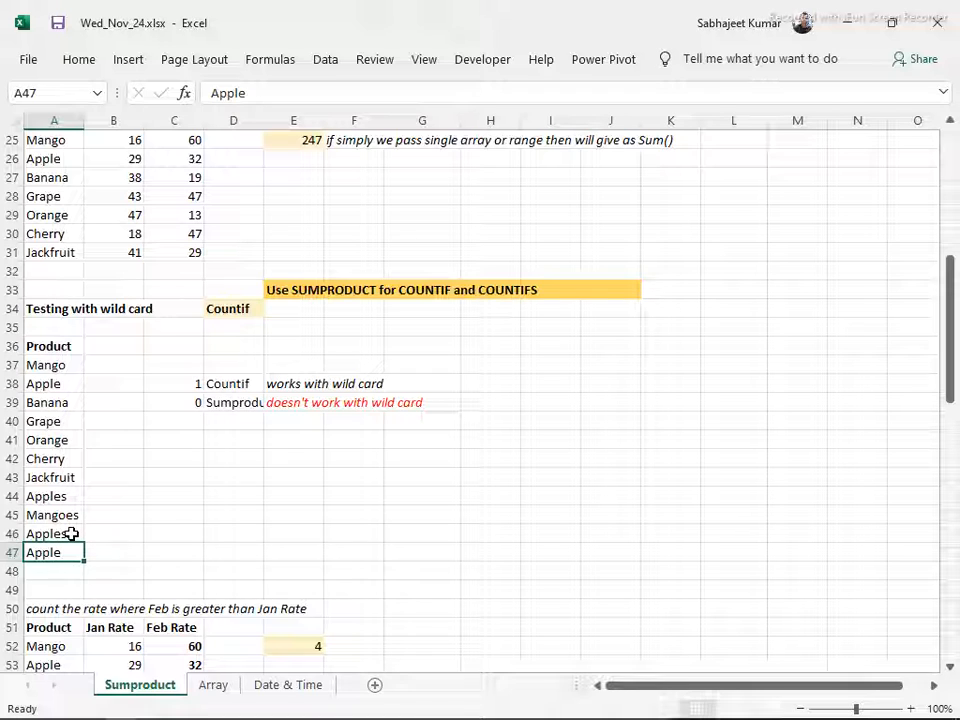
click(71, 535)
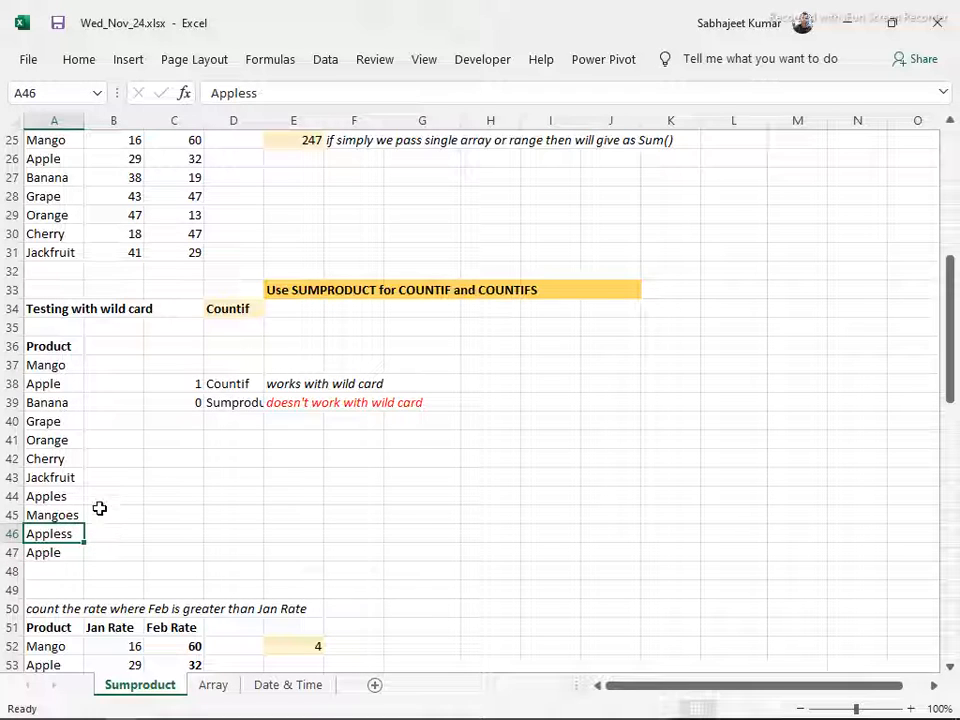
Enter =COUNTIF(A37:A47,"Apple*") in C41 to count the products that start with Apple
click(179, 442)
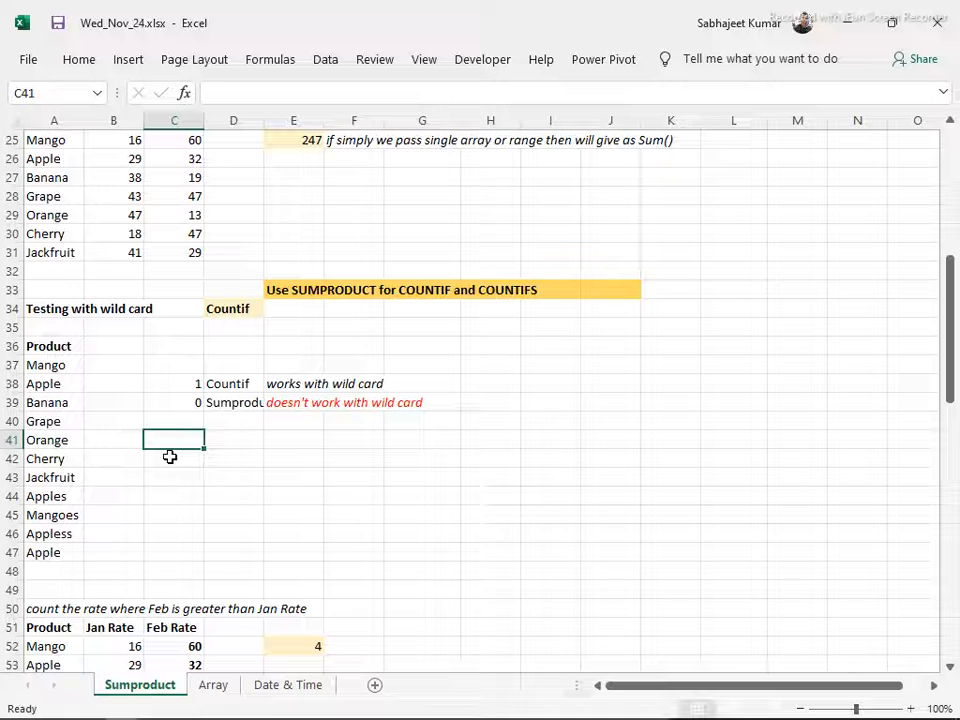
text(=countif)
double_click(190, 460)
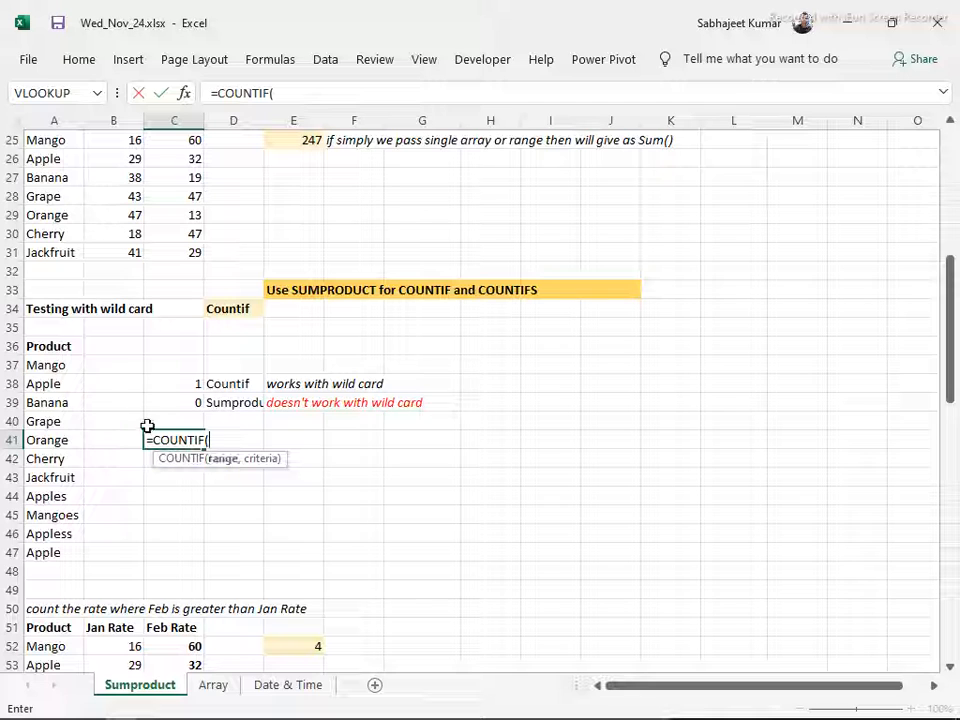
drag(50, 368, 52, 555)
text(,)
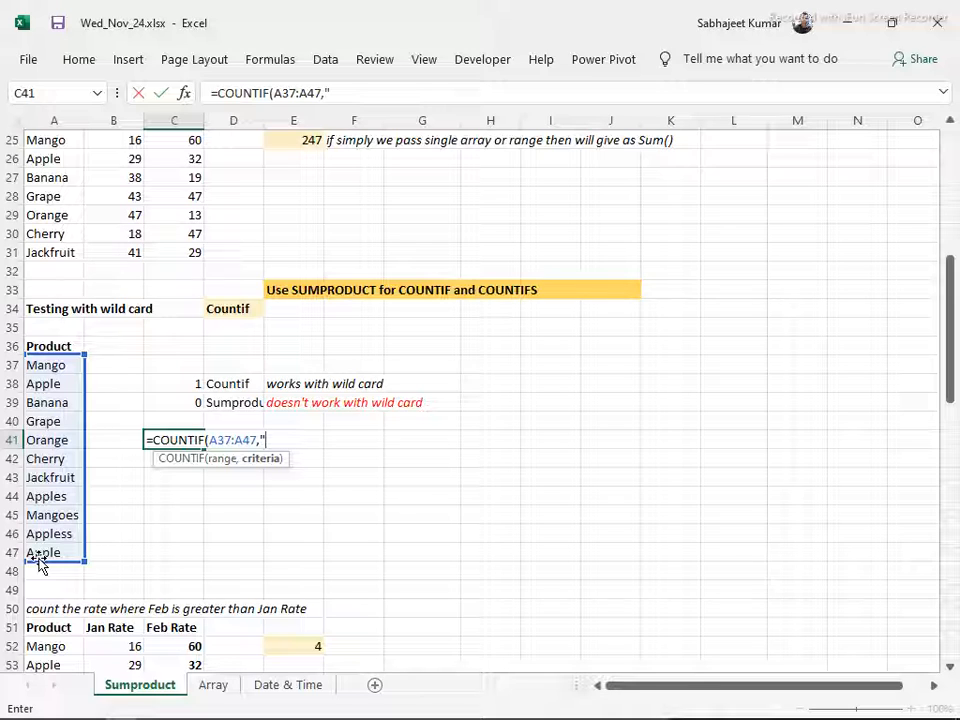
text("Apple)
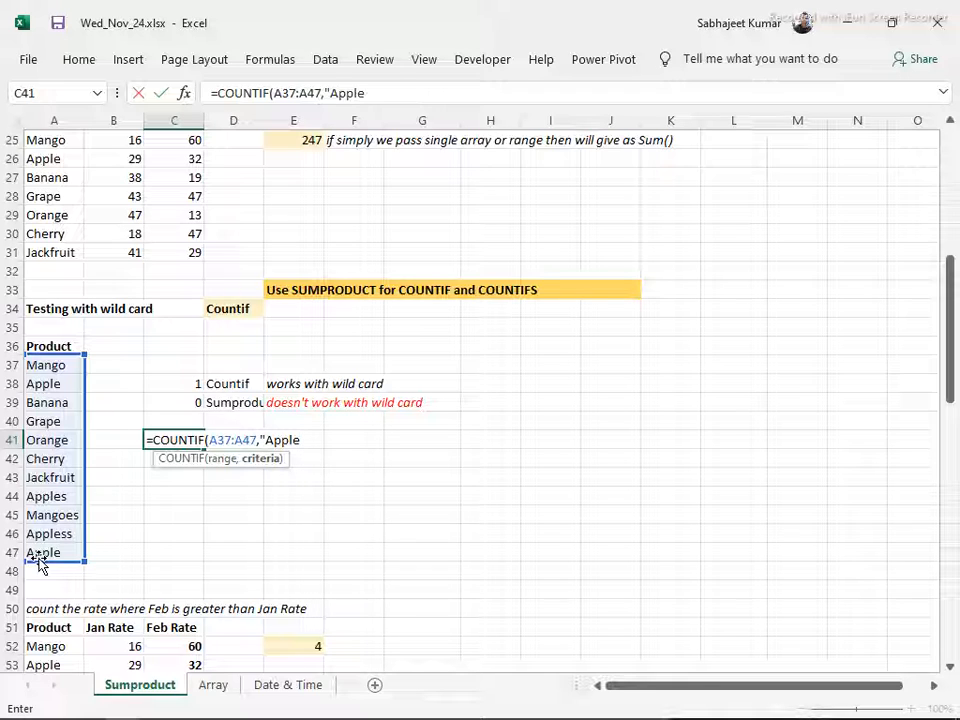
text(?)
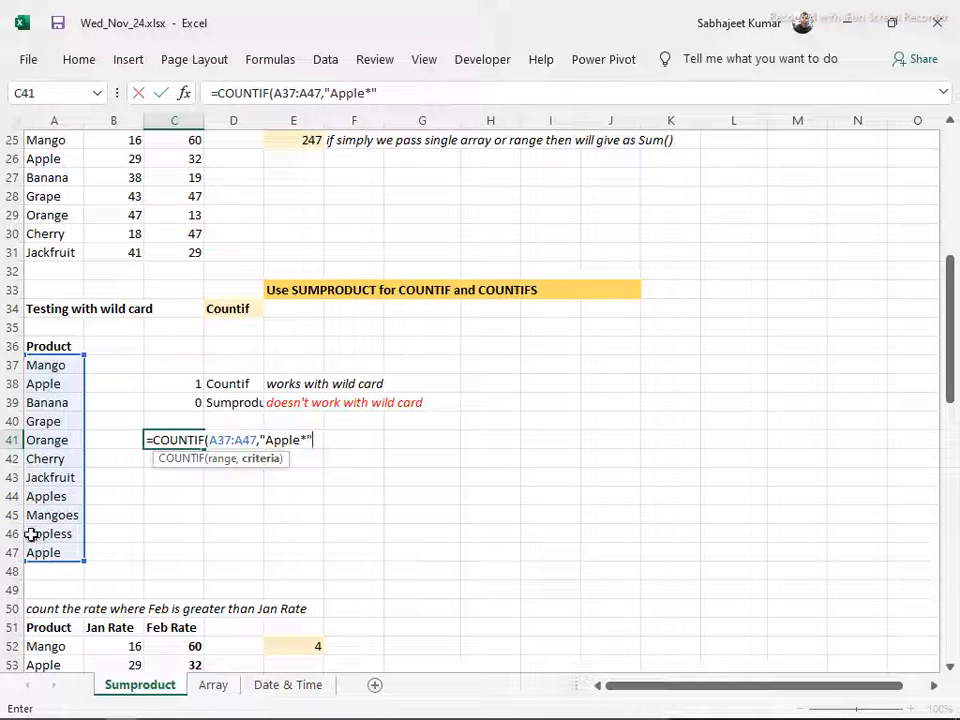
key(Return)
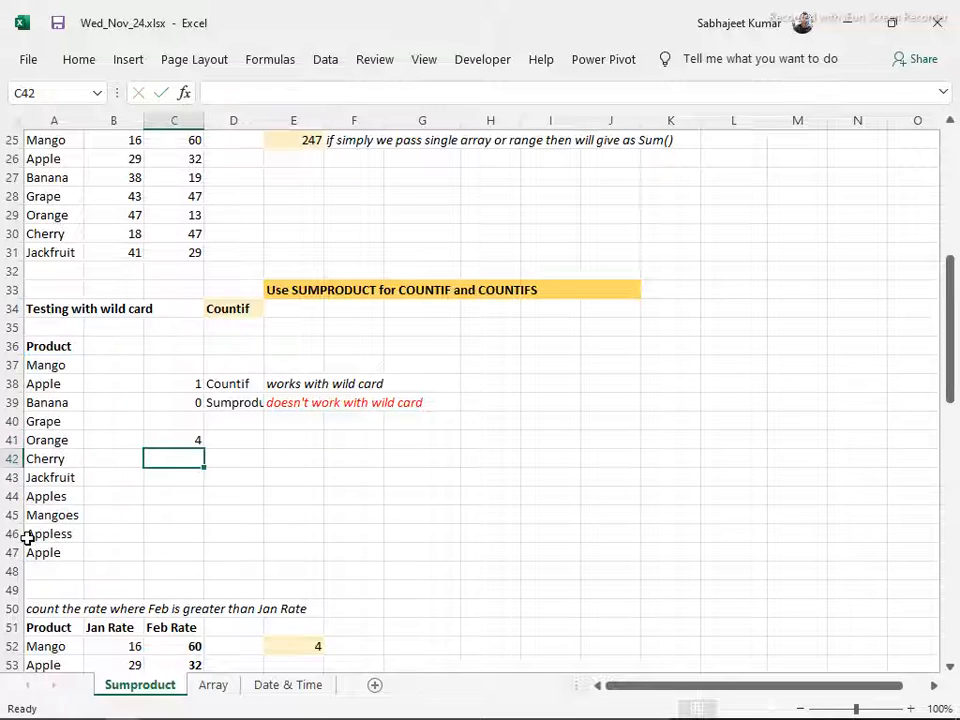
Change the COUNTIF criterion in C41 to "Apples*"
key(Up)
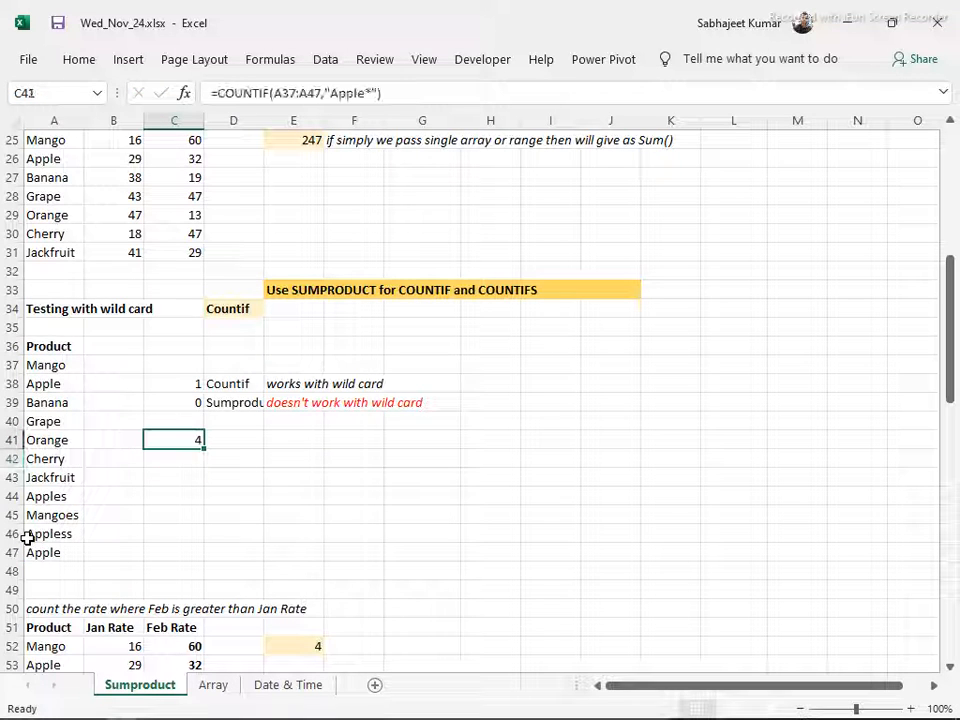
click(371, 92)
text(s)
key(Return)
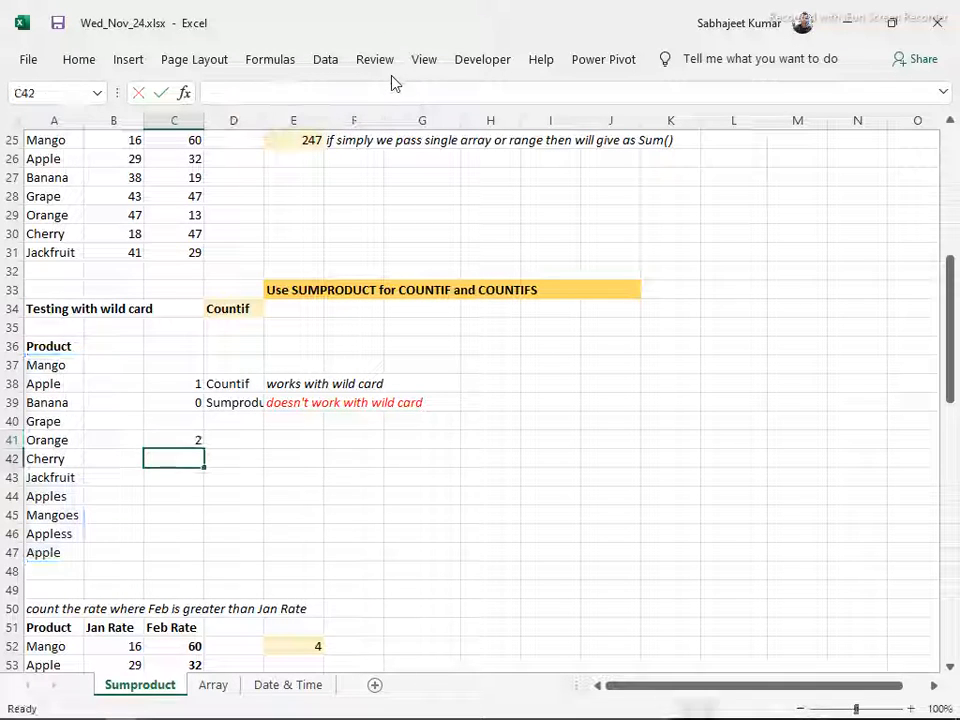
Highlight the text Apples and the * wildcard in the C41 COUNTIF criterion to examine them, leaving the formula as it is
key(Up)
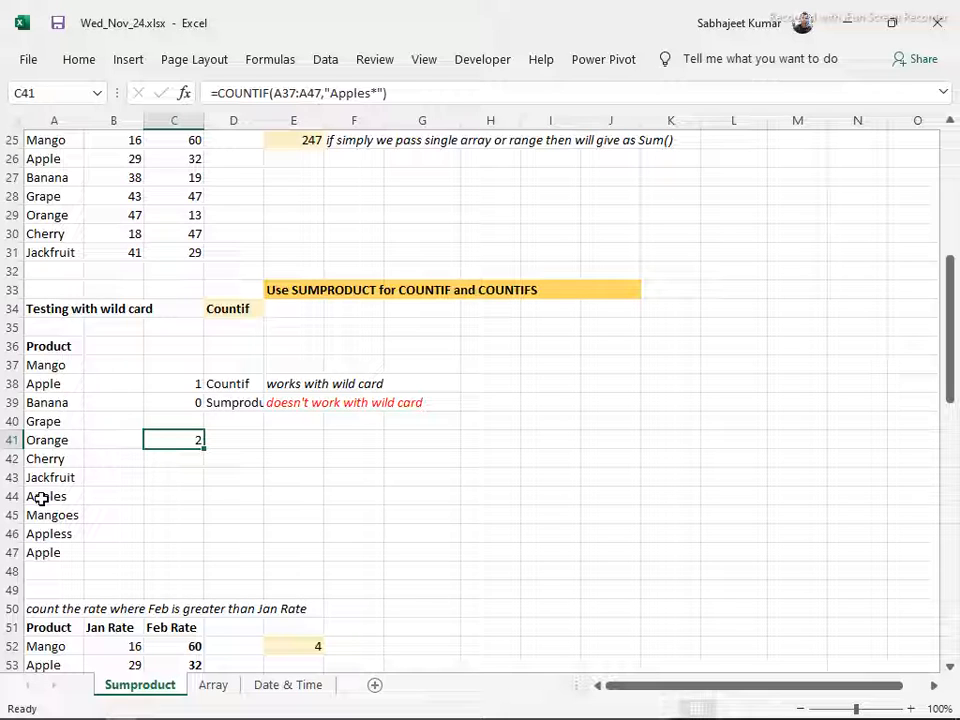
key(F2)
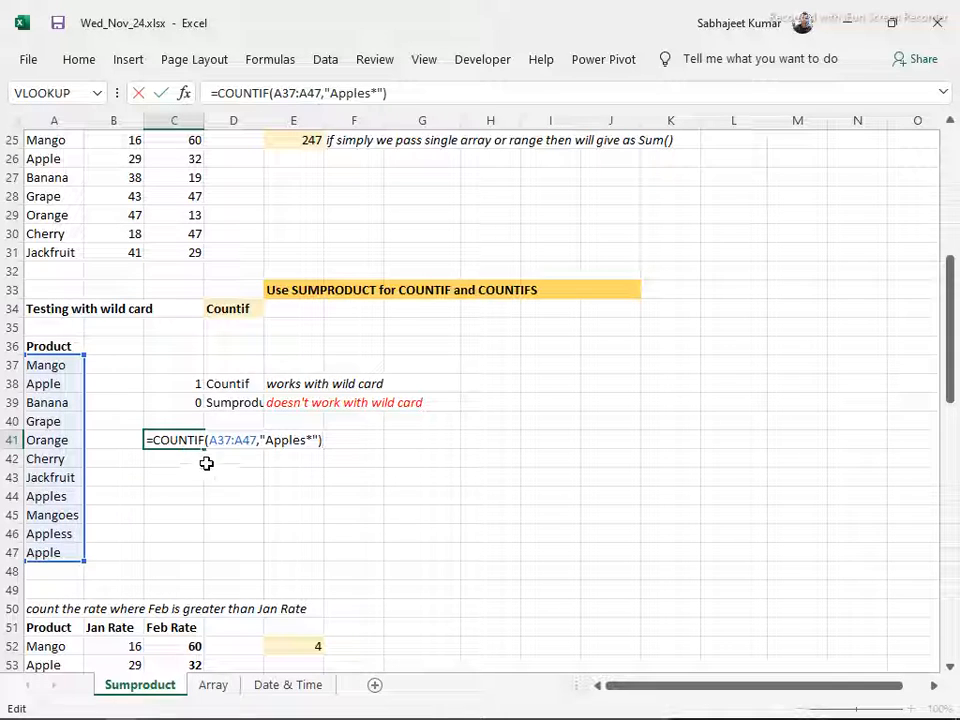
drag(304, 442, 272, 436)
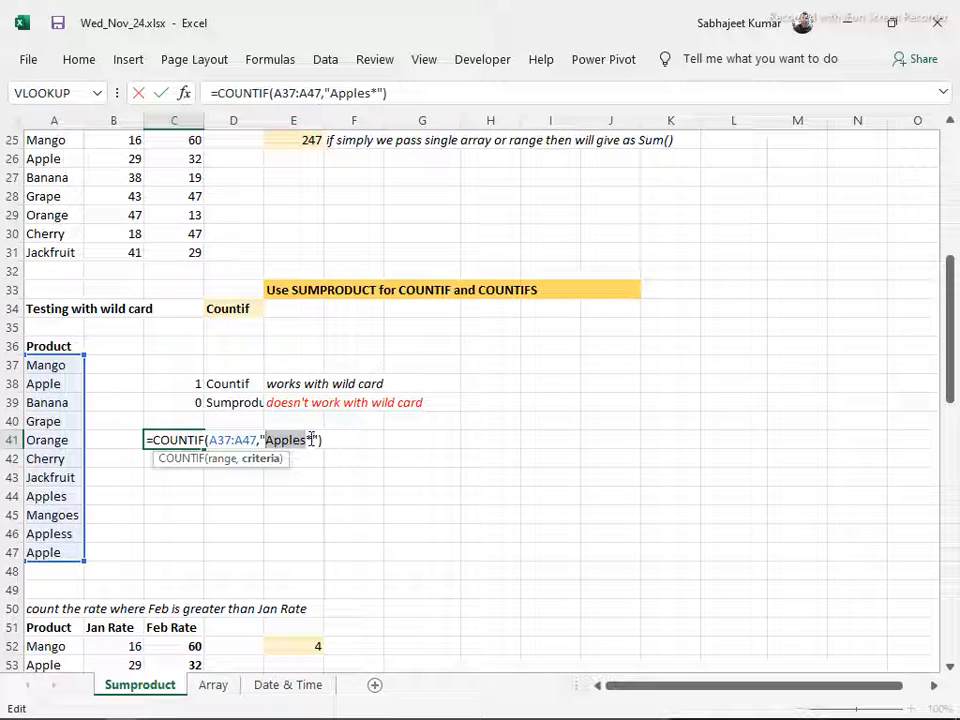
click(309, 437)
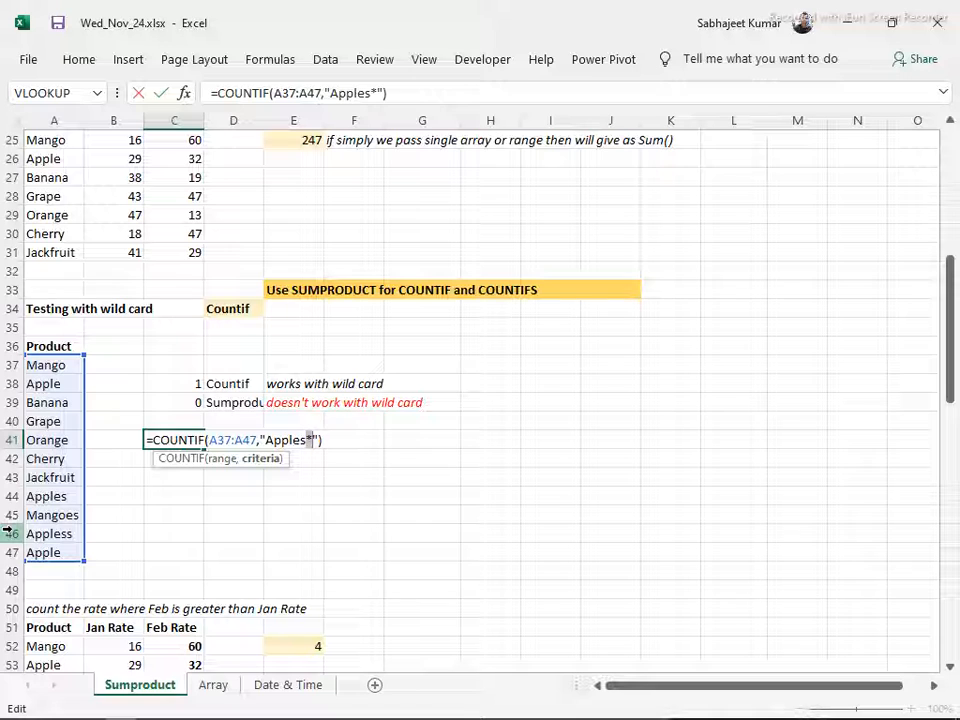
key(Return)
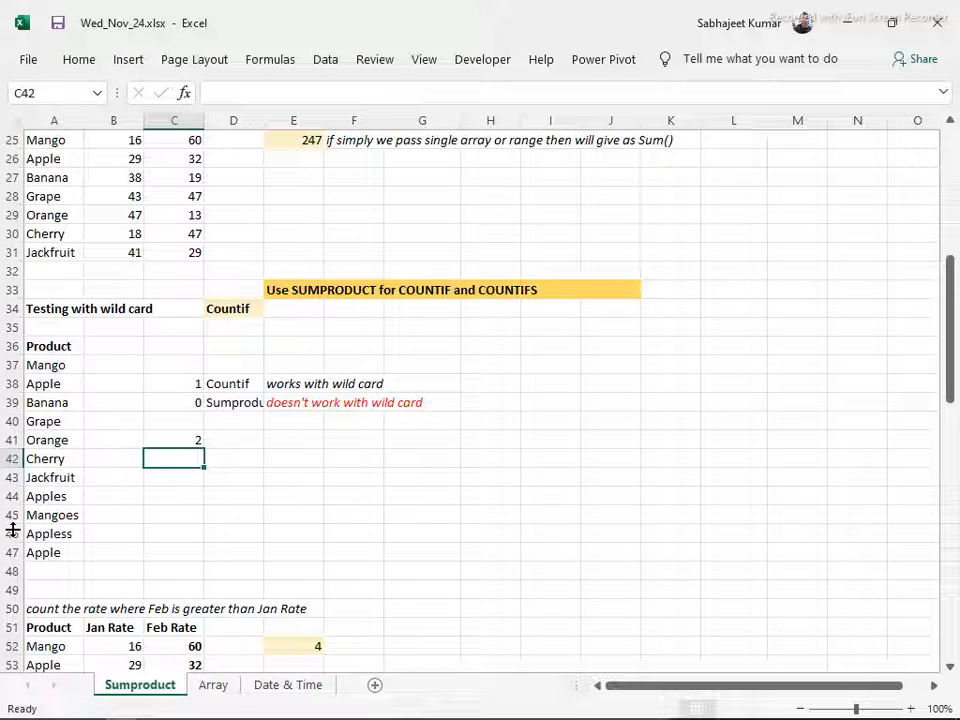
Change the wildcard in the C39 SUMPRODUCT formula so its criterion reads "Apple*", and select the cell again
click(181, 408)
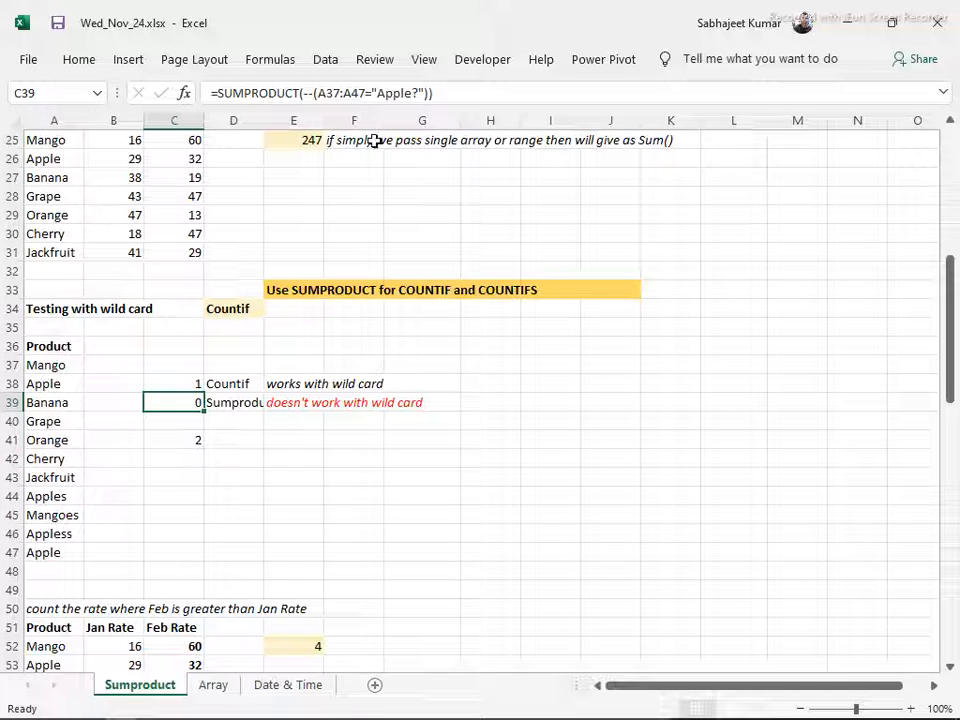
click(419, 93)
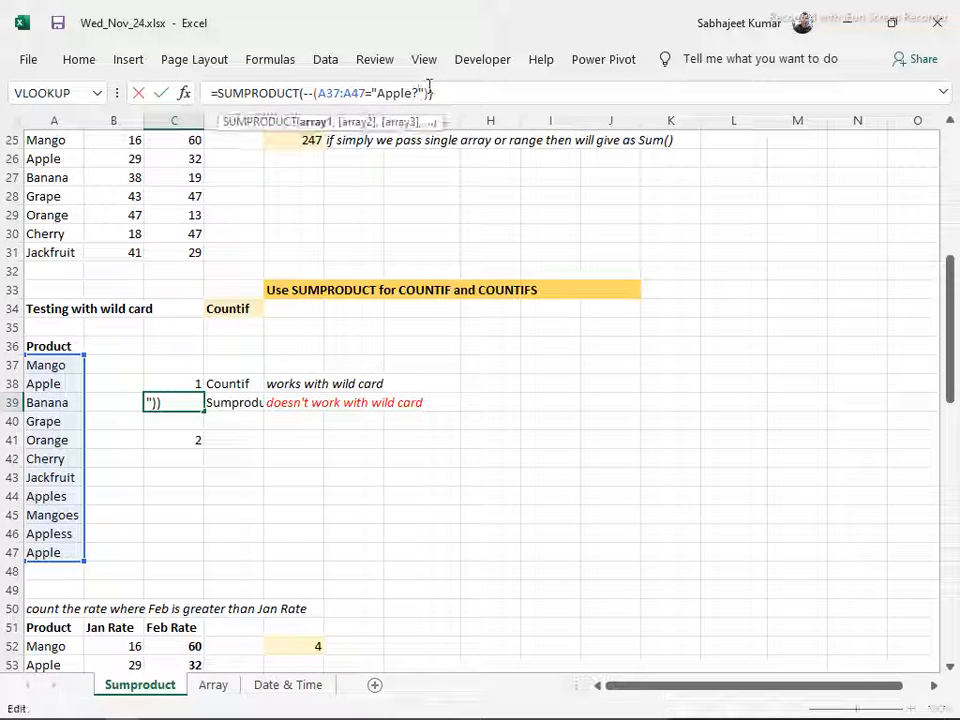
key(BackSpace)
text(*)
key(Return)
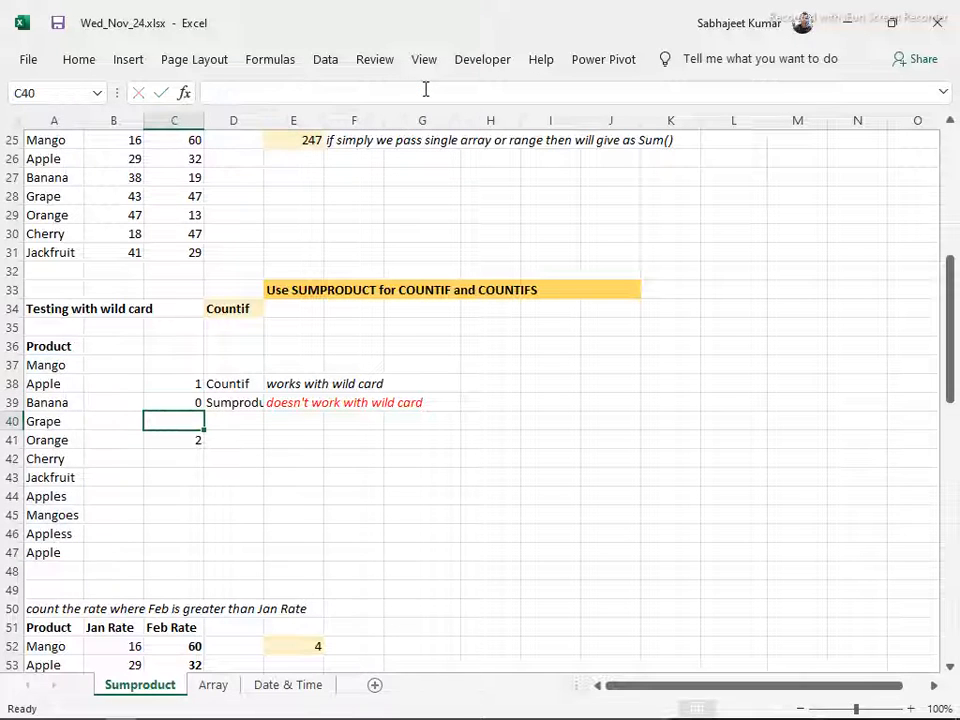
key(Up)
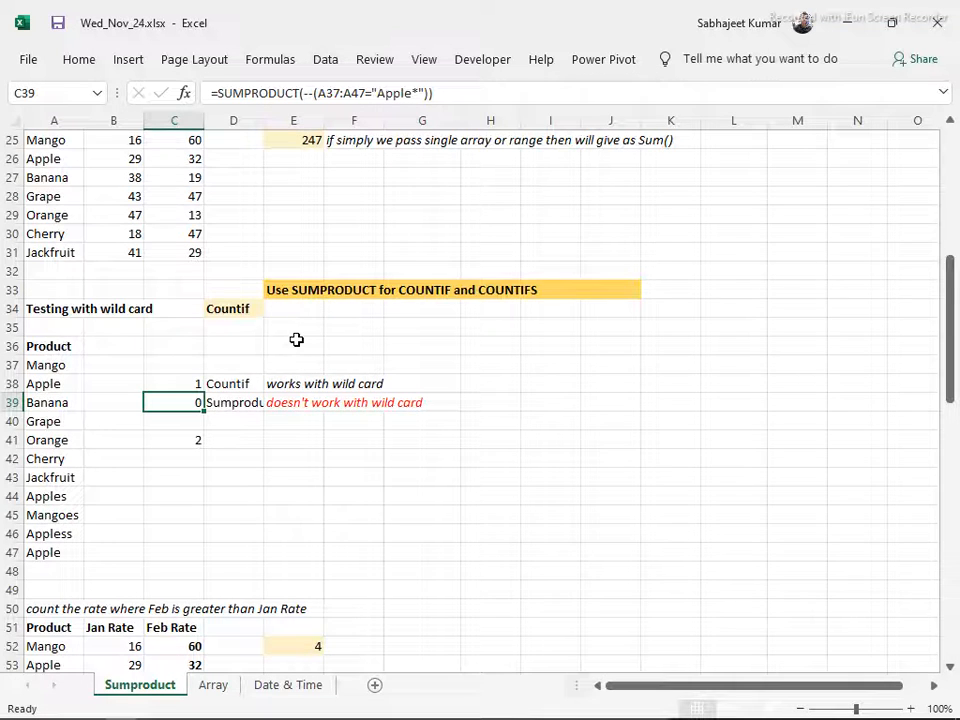
Enter =SUMPRODUCT(--(C52:C58>B52:B58)) in E54 to count products whose Feb Rate exceeds their Jan Rate, and select the cell again
scroll(296, 340, down, 3)
scroll(296, 340, down, 1)
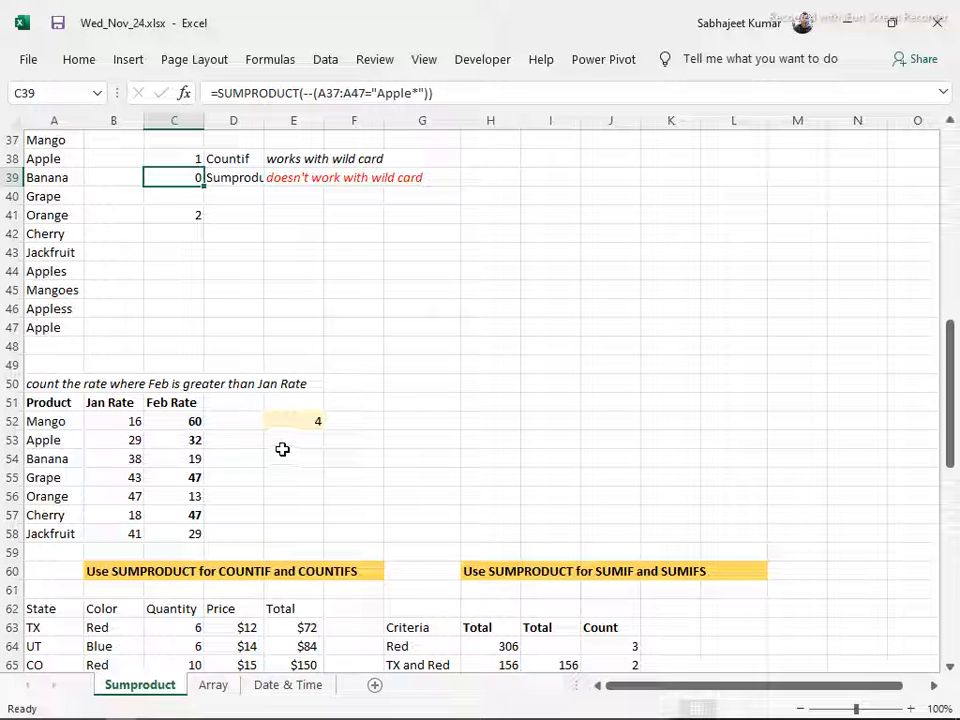
click(291, 454)
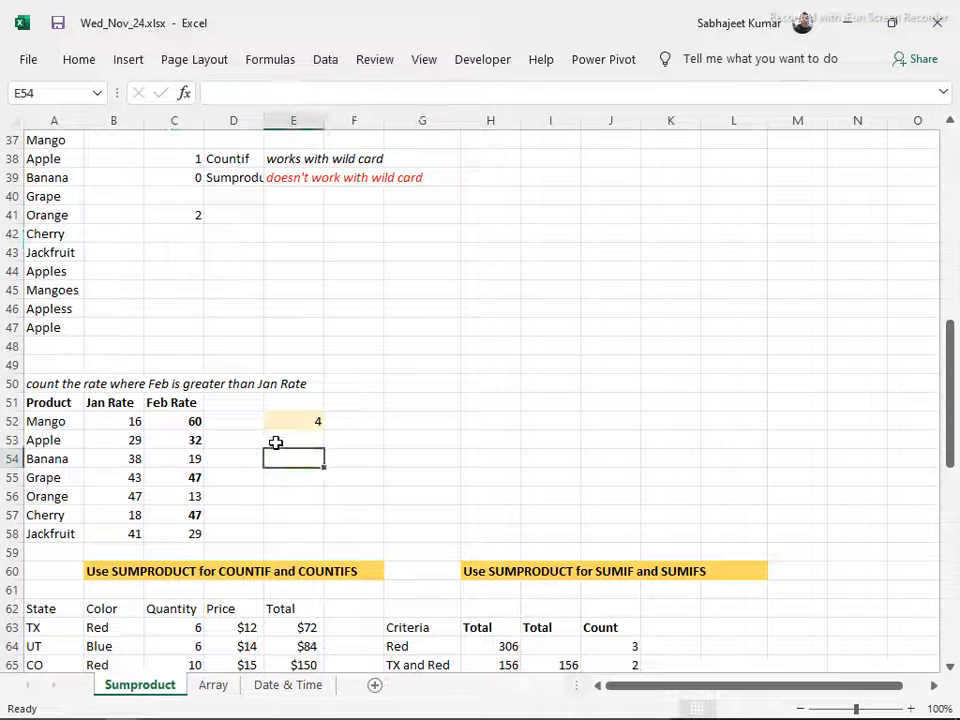
text(=sum)
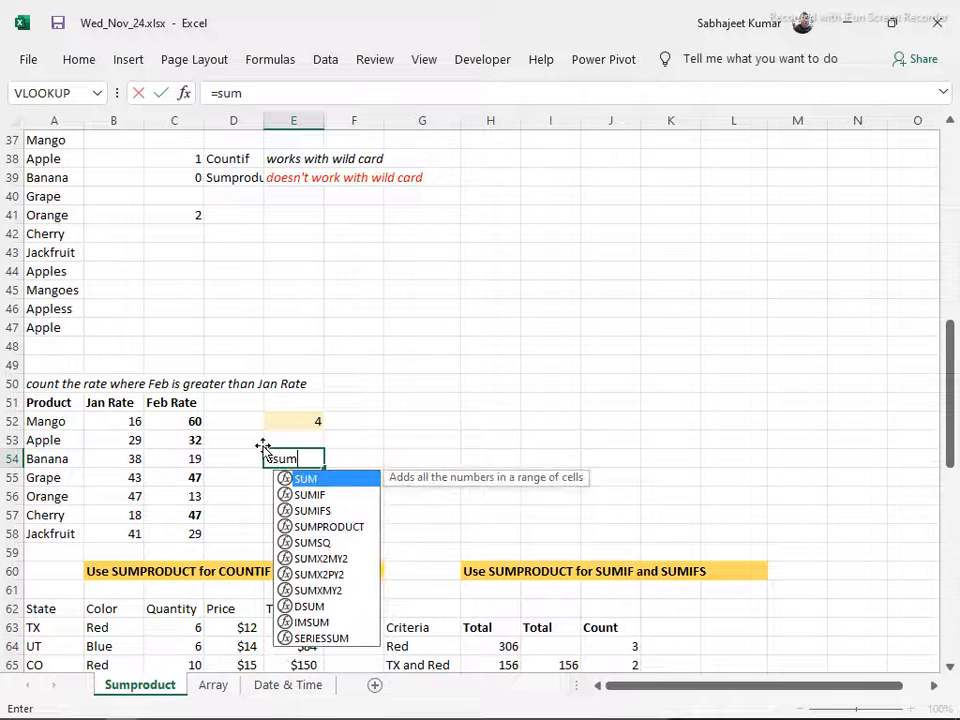
text(pro)
key(Tab)
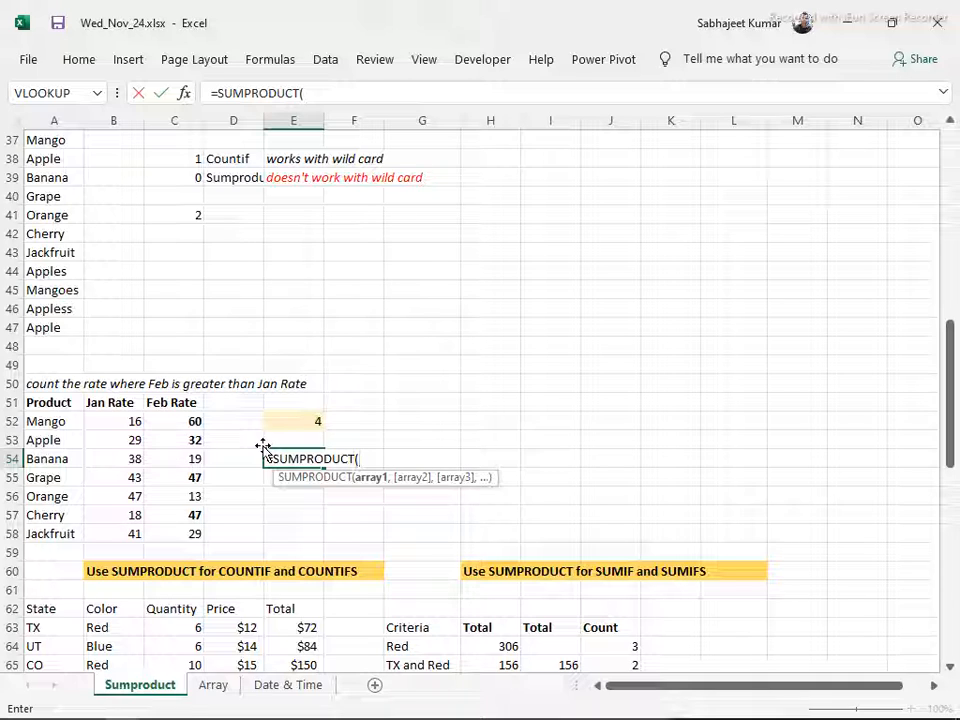
text(--()
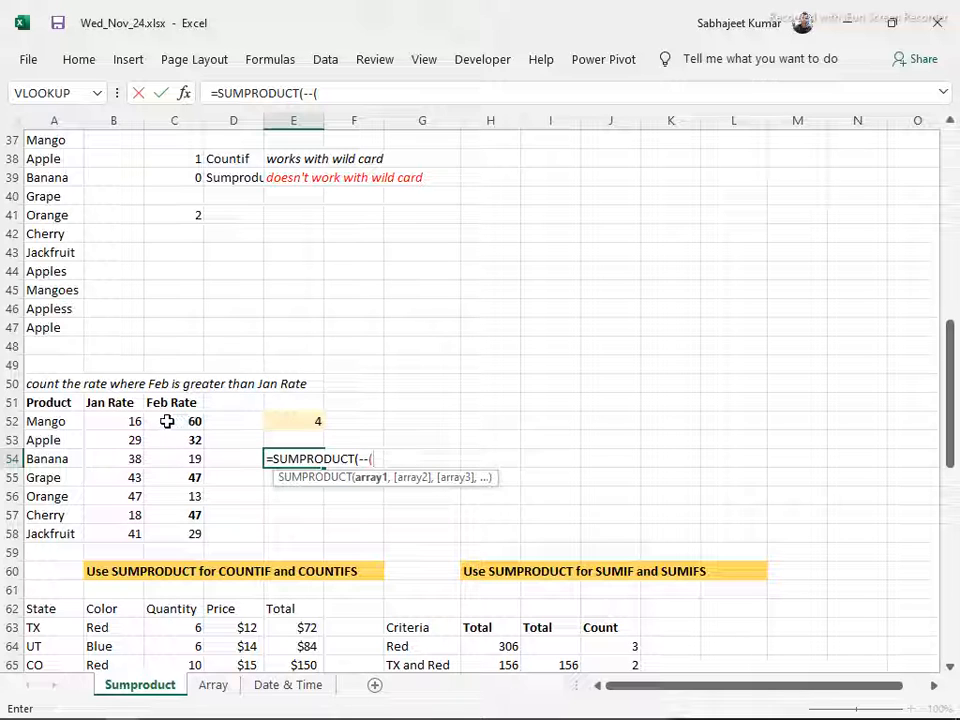
drag(167, 421, 169, 523)
text(>)
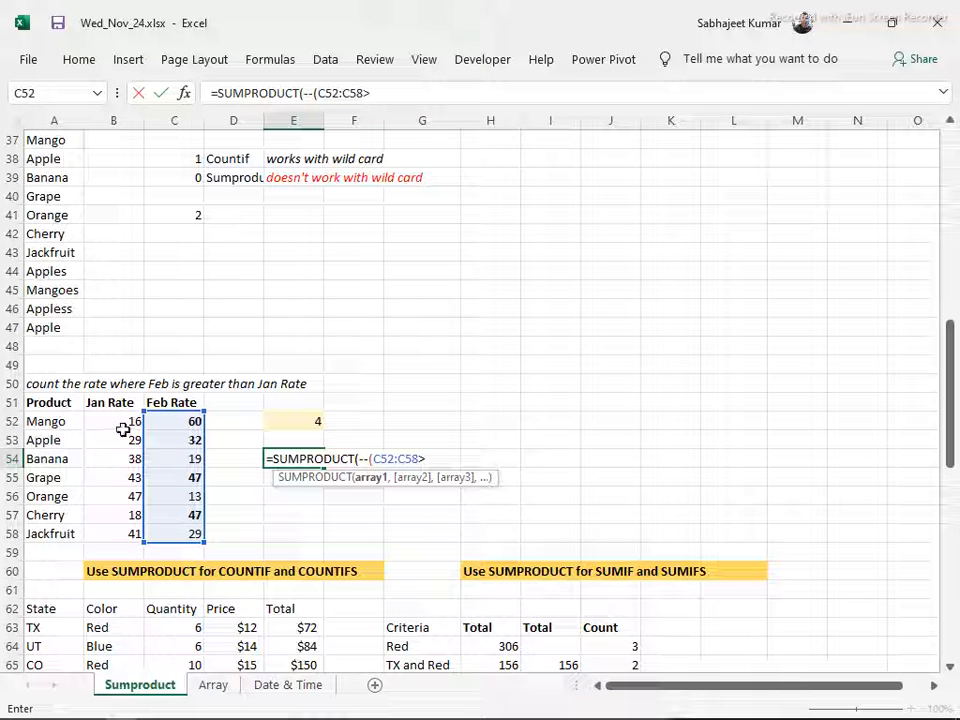
drag(122, 421, 119, 528)
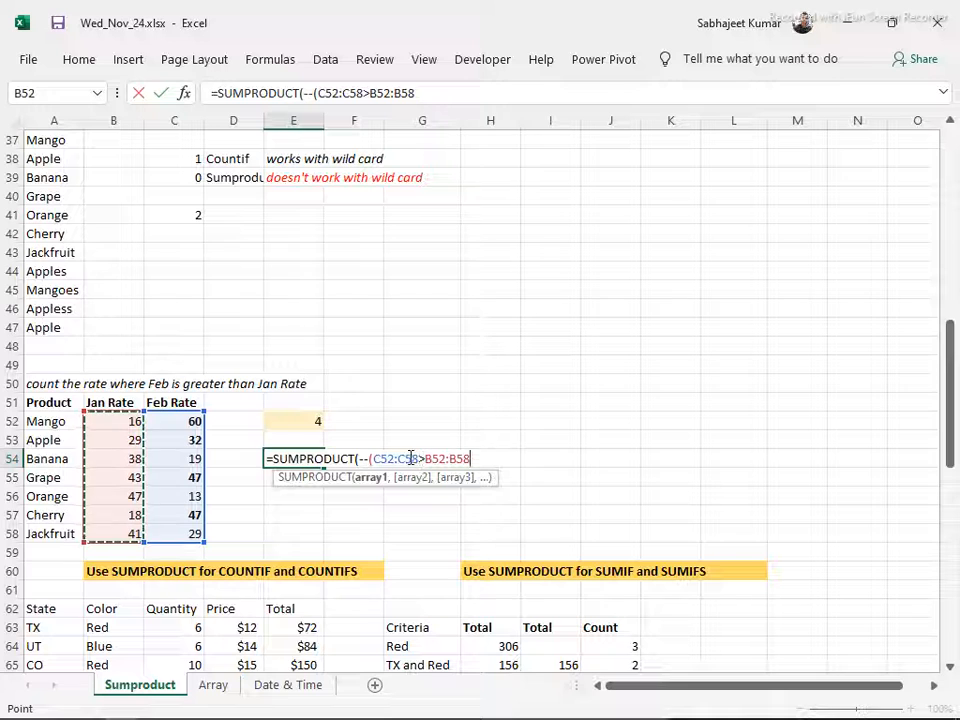
text()))
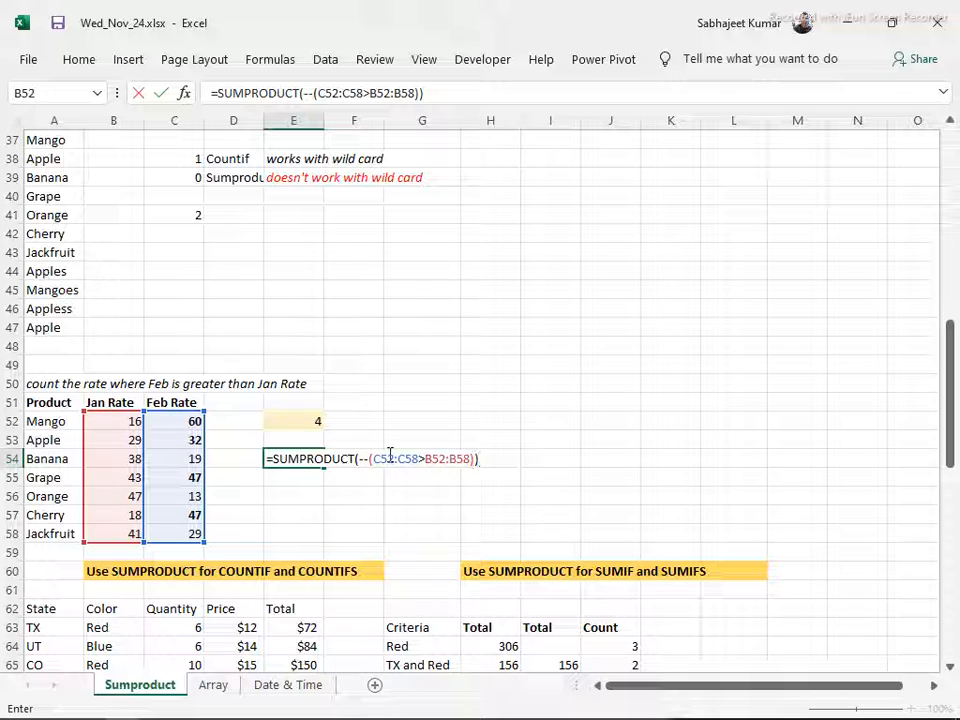
key(Return)
click(266, 462)
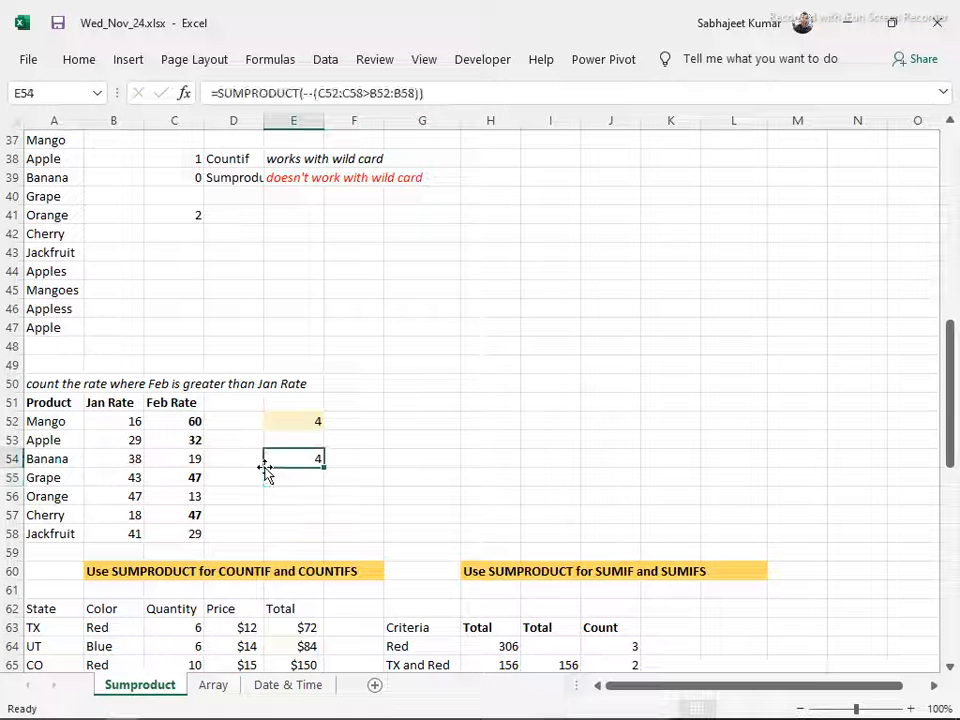
Inspect the Feb Rate cells C52, C53, C55 and C57 against their Jan Rates
click(189, 420)
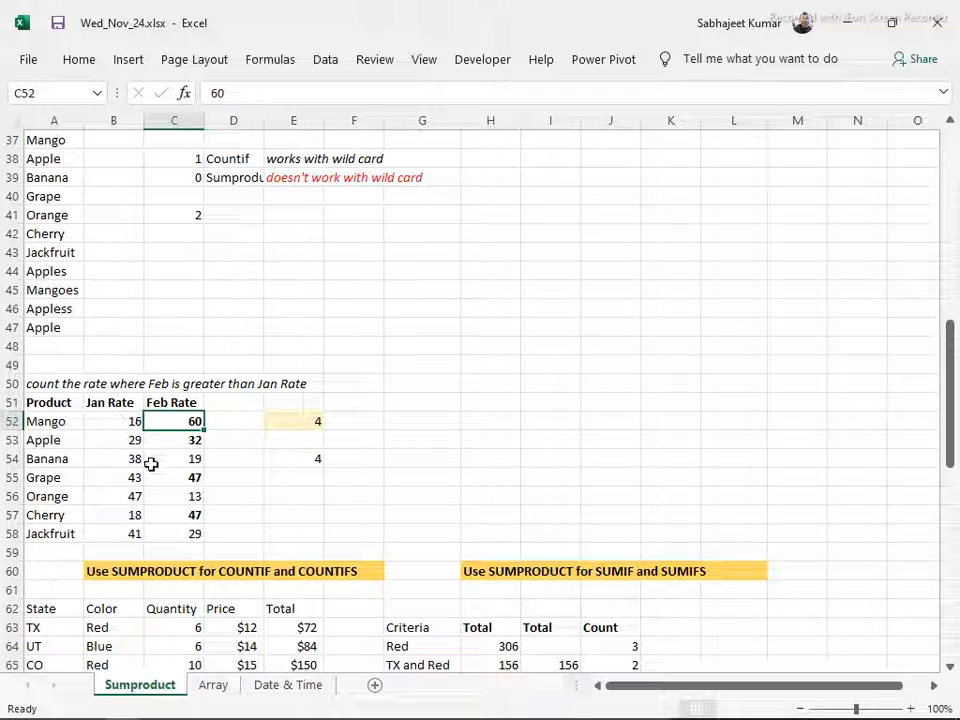
click(161, 442)
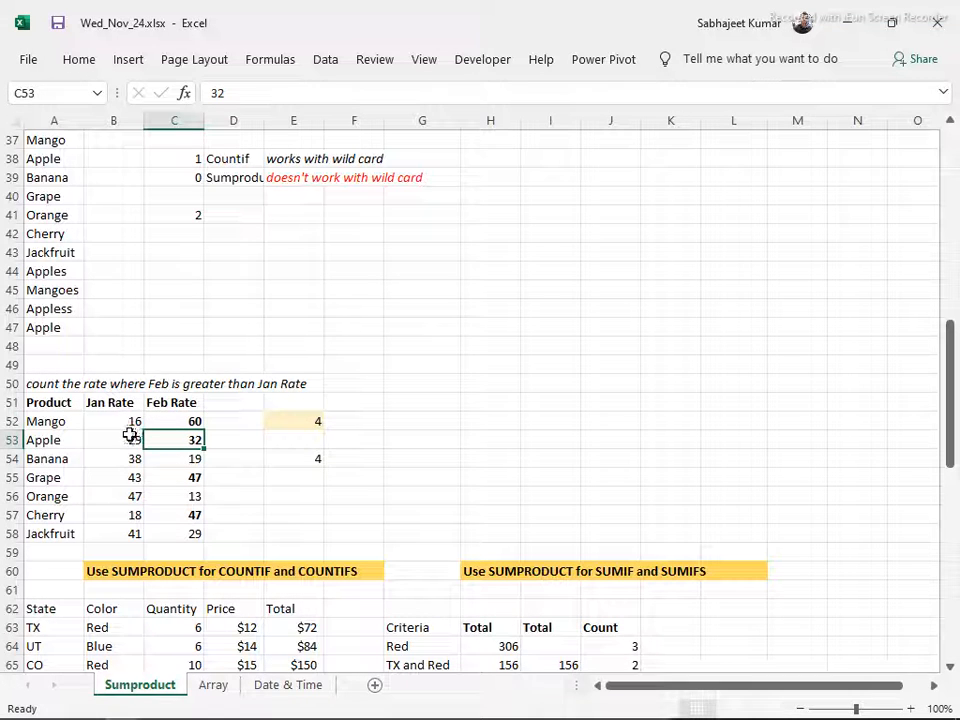
key(ctrl+c)
click(170, 481)
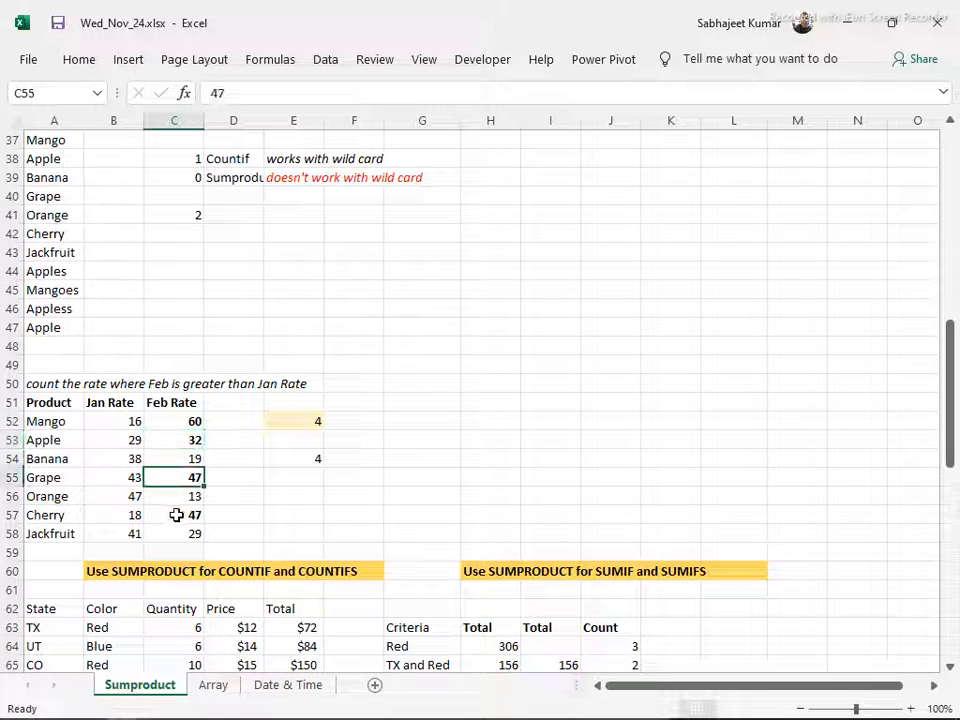
click(175, 515)
Try a Feb Rate of 50 for Orange in C56 to test the count formulas, and undo the change
click(166, 496)
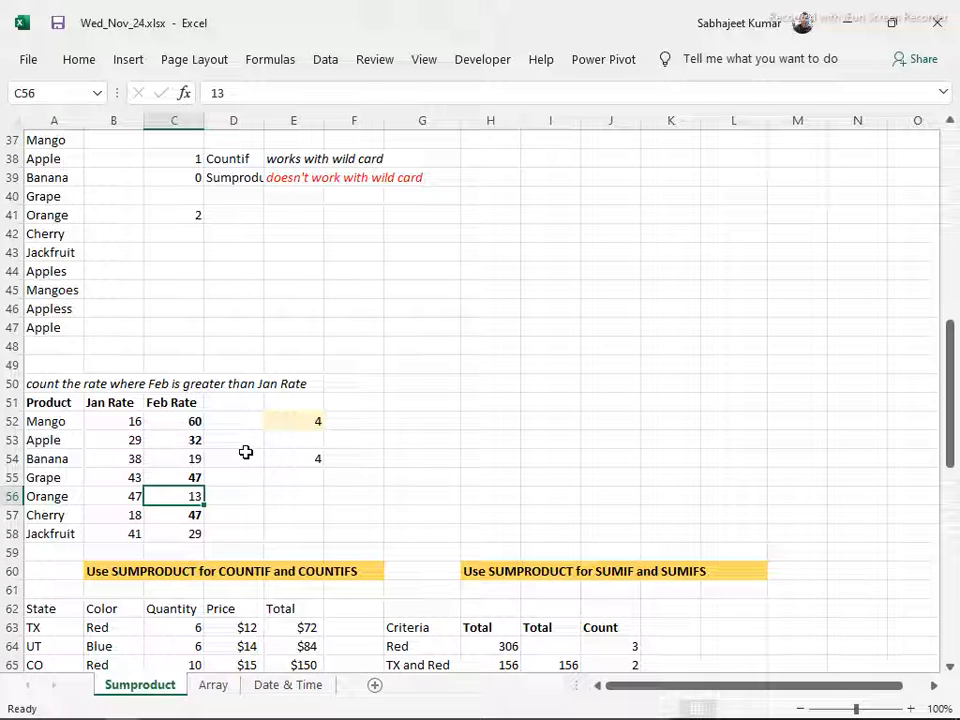
text(50)
key(Return)
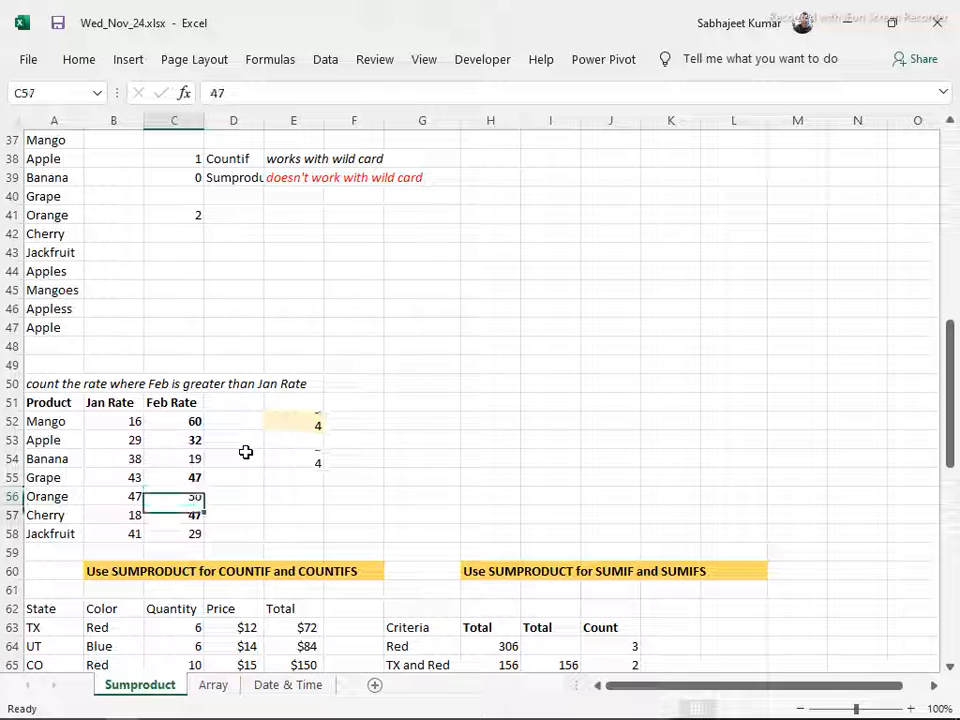
key(ctrl+z)
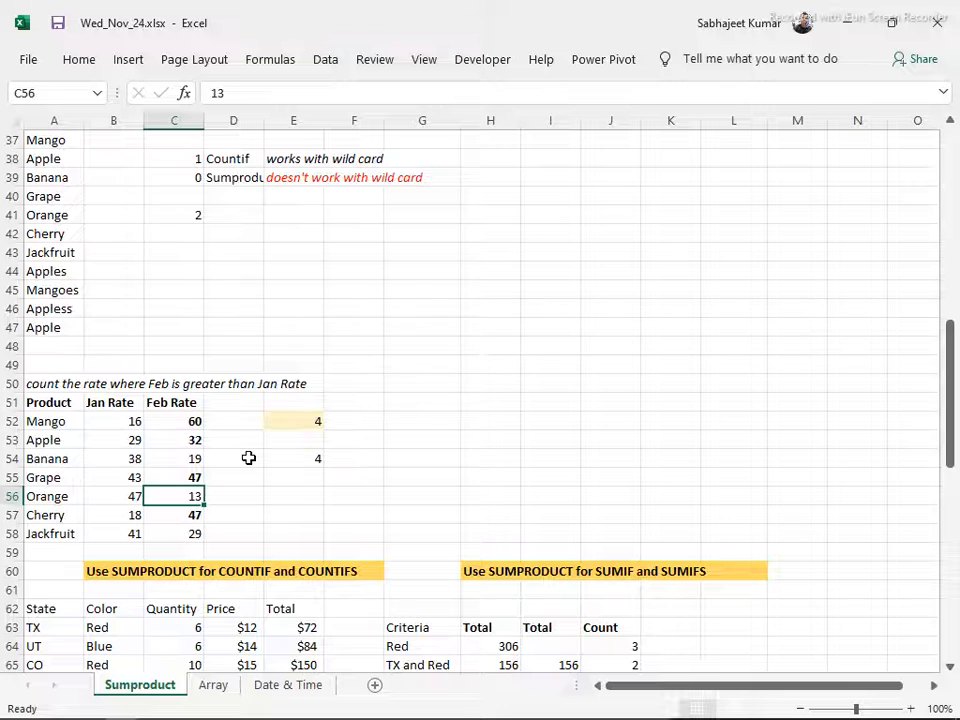
Examine the Red criterion in G64, the data table A62:E72 and the Total column formulas in E63 and E64
scroll(250, 456, down, 6)
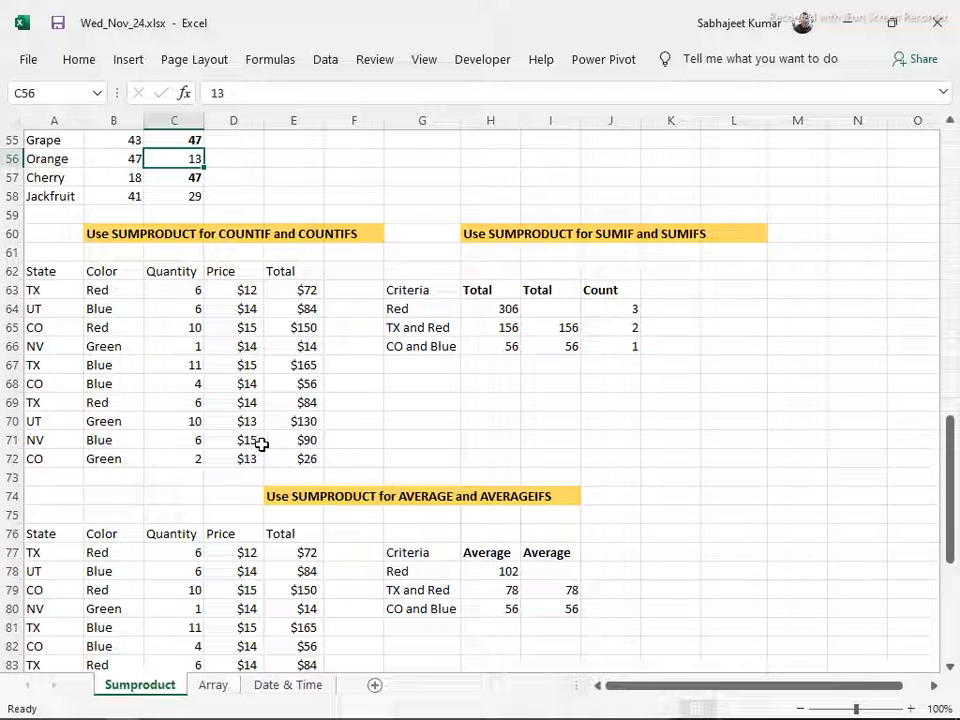
click(410, 309)
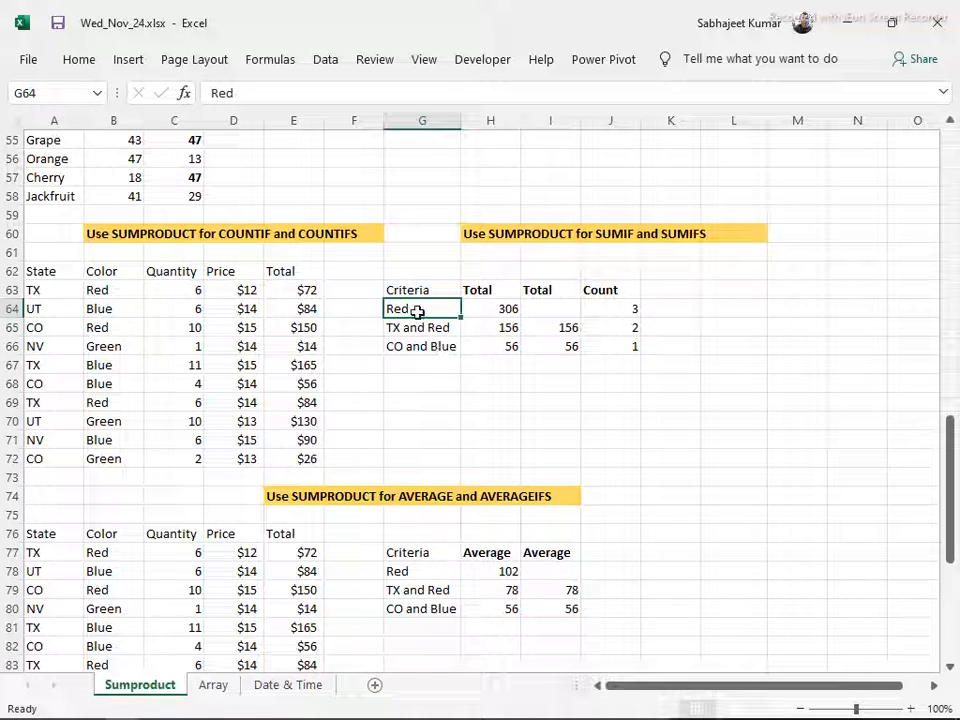
click(45, 274)
drag(74, 286, 280, 460)
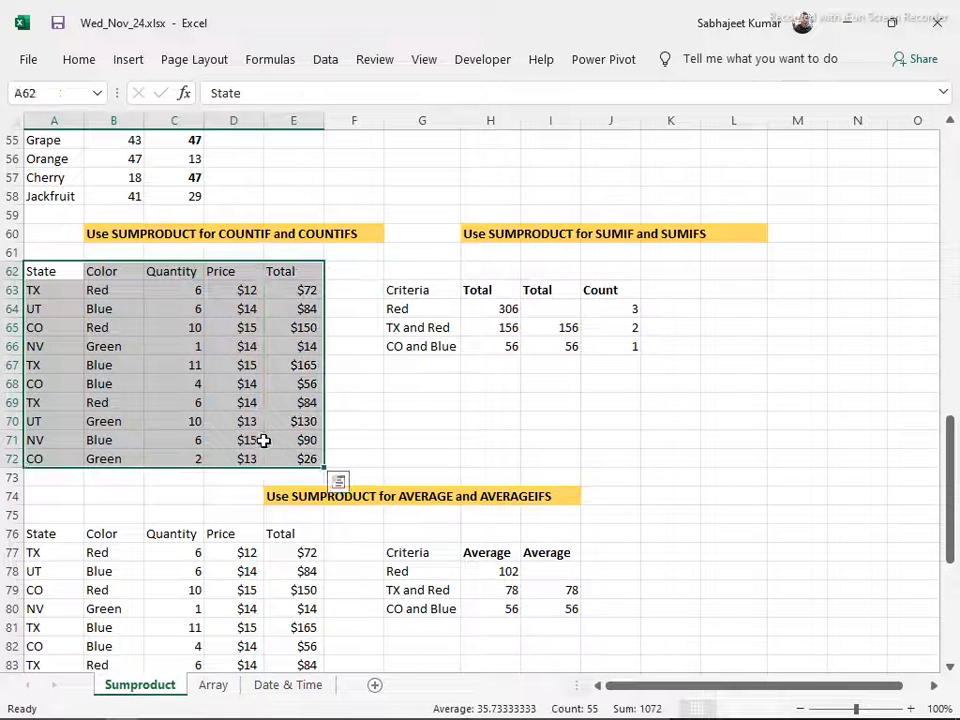
click(293, 291)
click(296, 309)
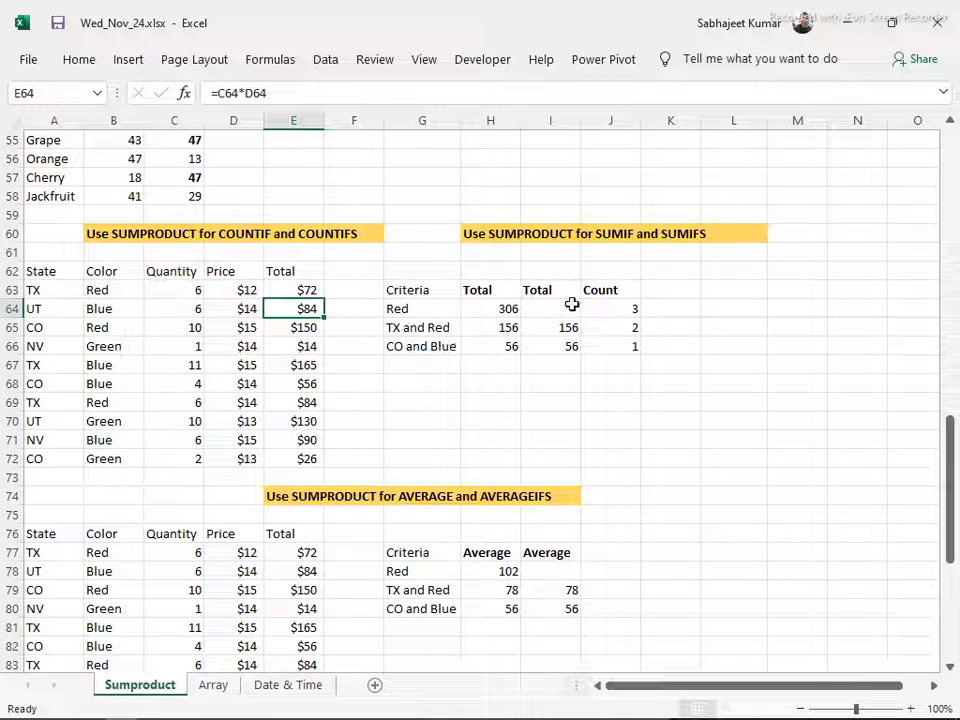
Start a SUMPRODUCT formula in H68 with the color condition --(B63:B72=G64) as its first array
click(490, 383)
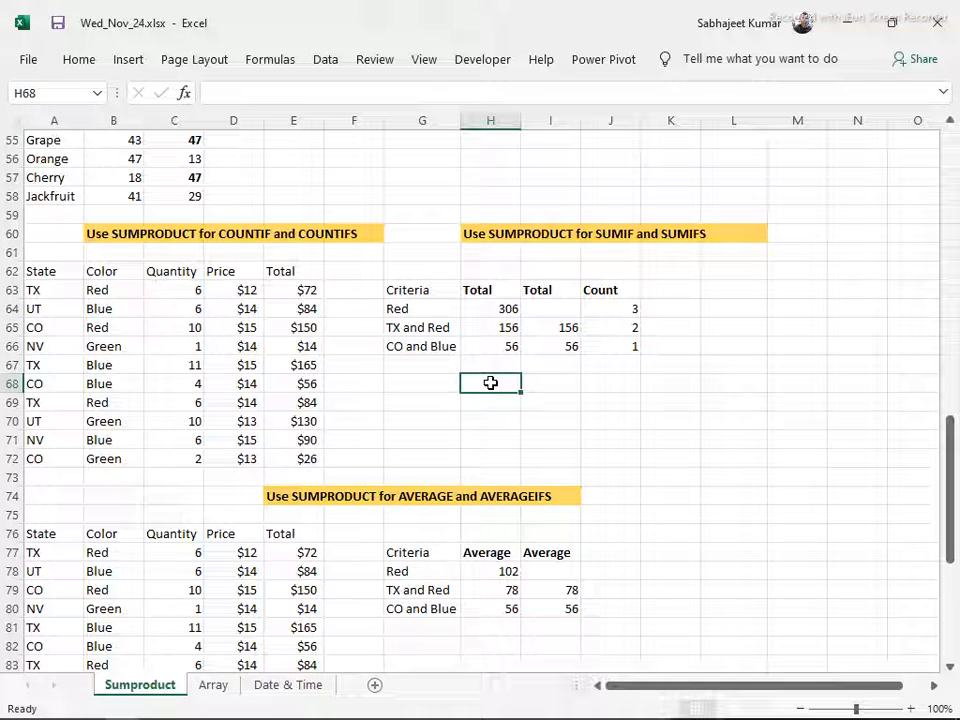
text(=su)
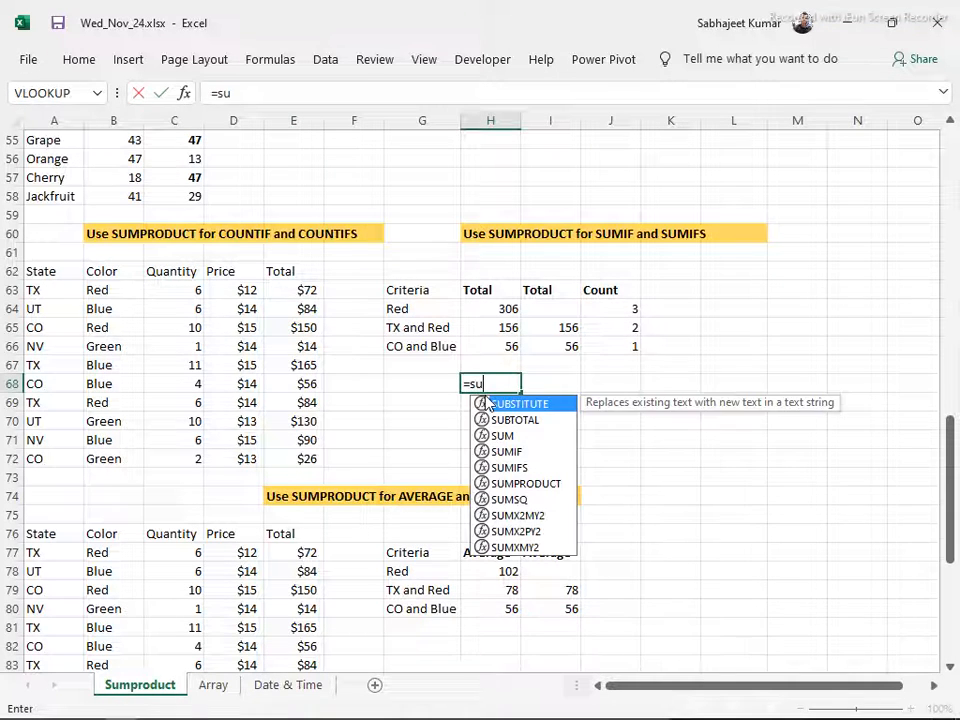
text(mpro)
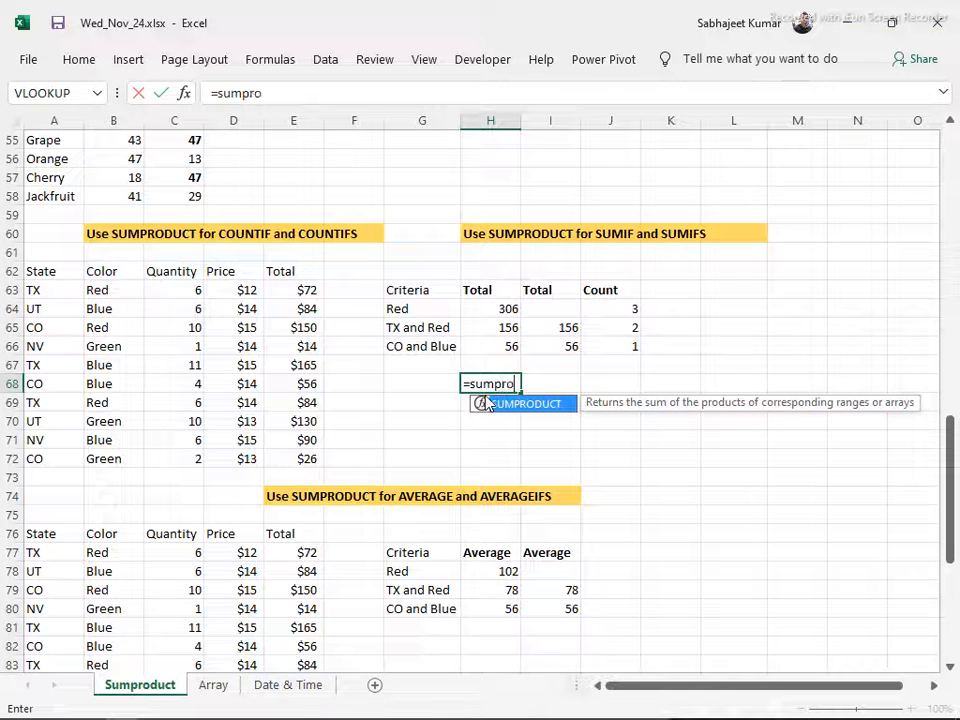
key(Tab)
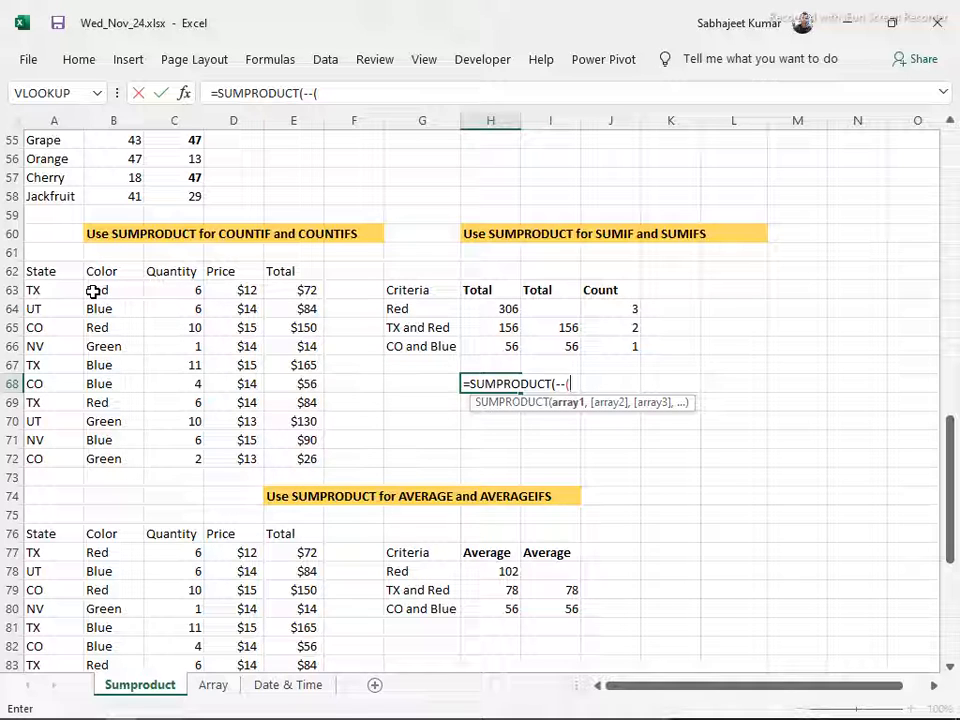
drag(92, 291, 88, 452)
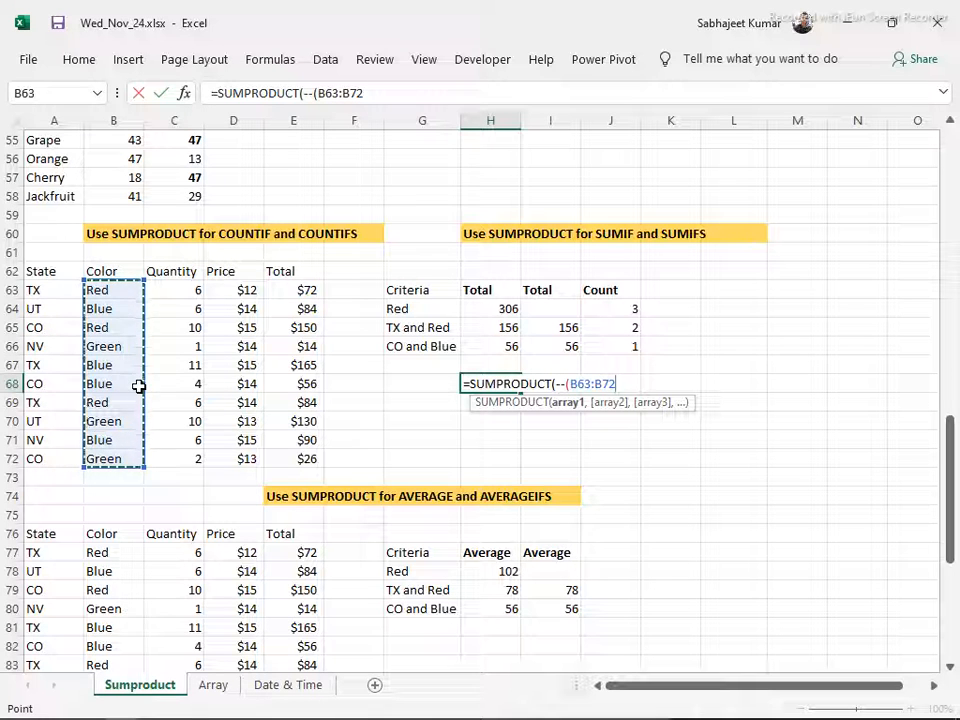
text(=)
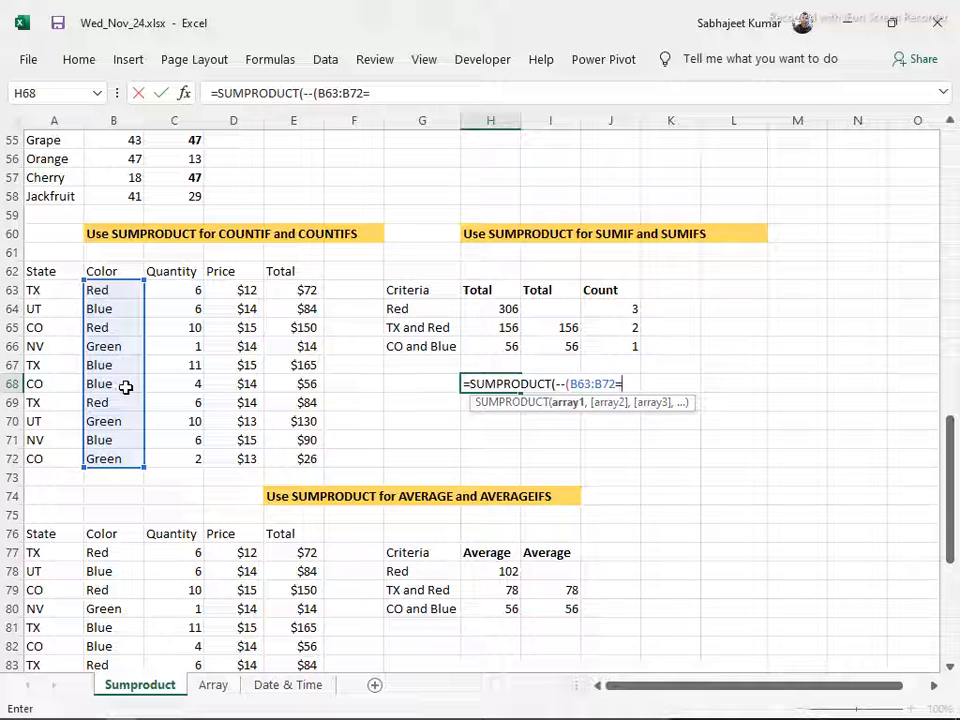
click(395, 311)
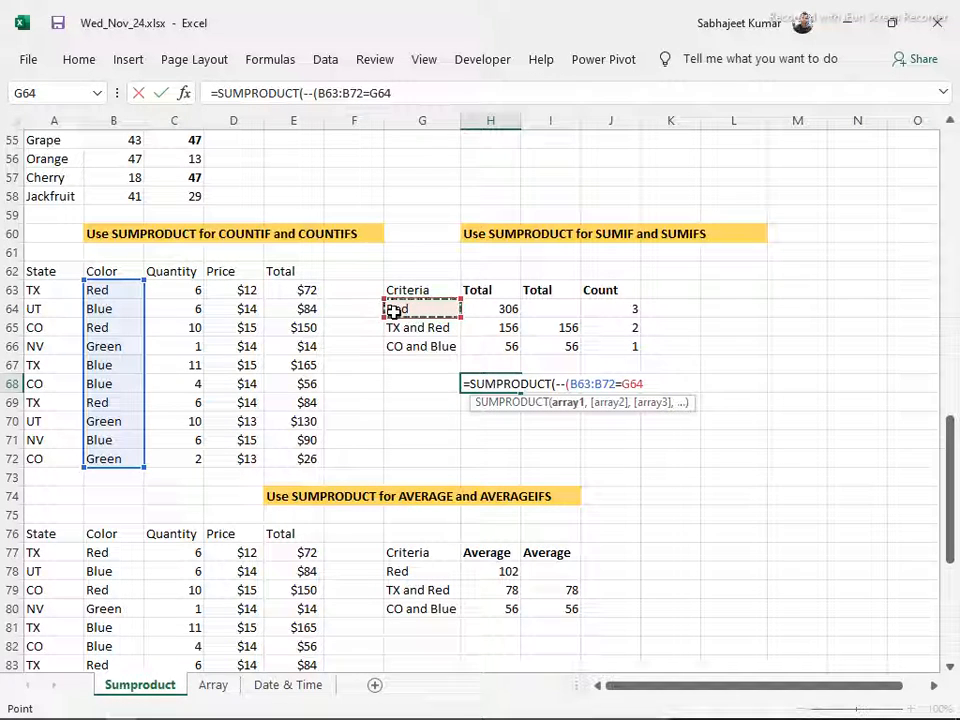
text(,)
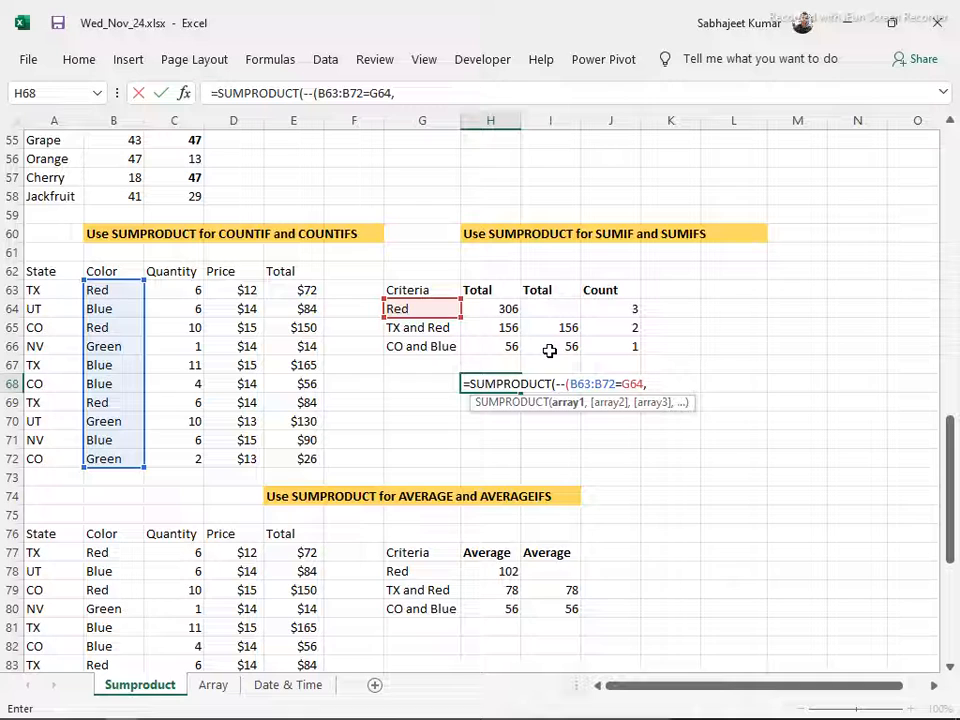
text())
key(BackSpace)
key(BackSpace)
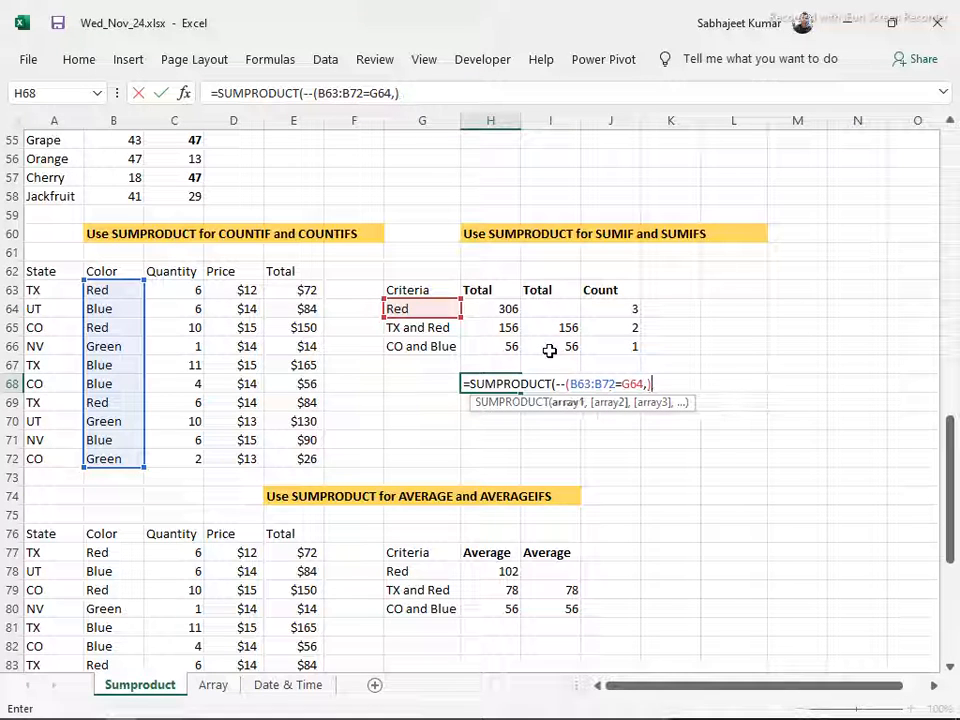
text(),)
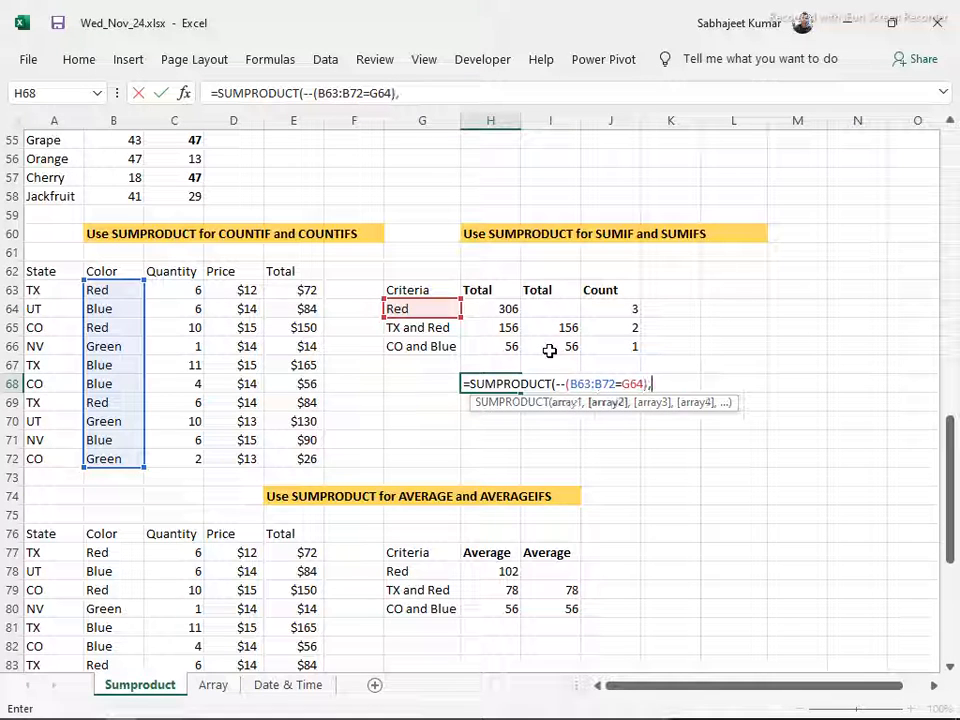
Complete the H68 formula with the Quantity array C63:C72 and the Price array D63:D72, and select the cell again
drag(170, 290, 195, 452)
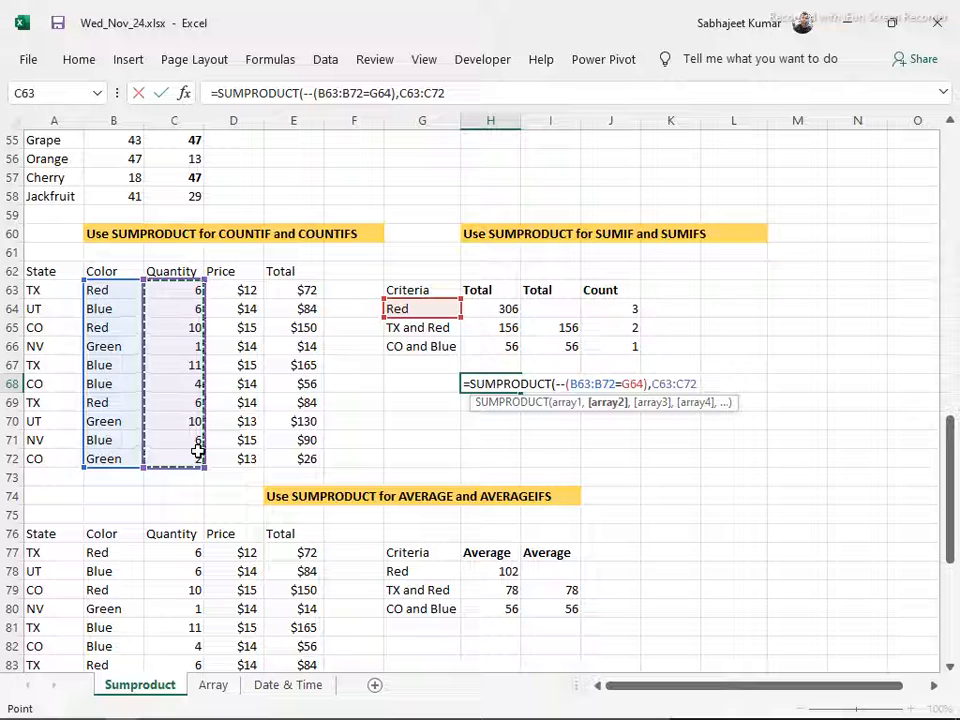
text(,)
drag(238, 286, 245, 450)
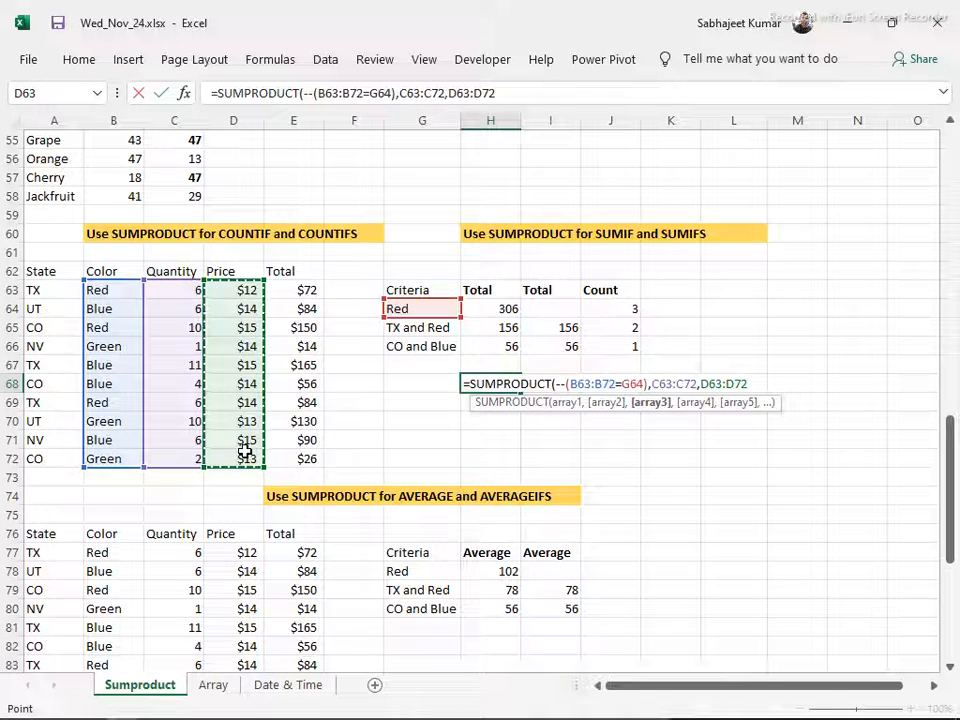
key(Return)
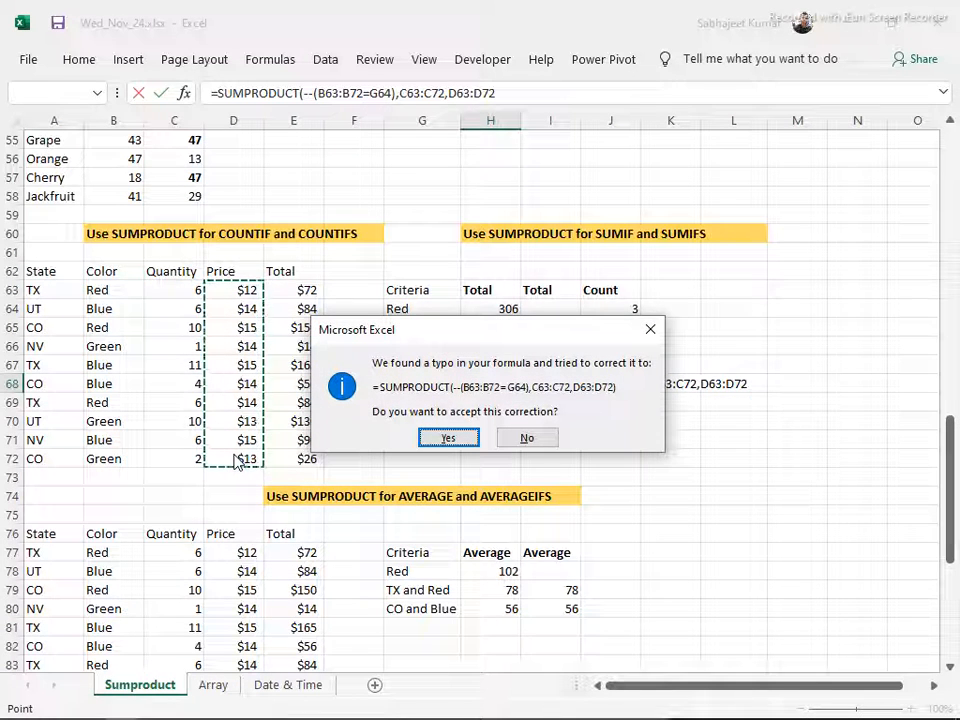
key(Return)
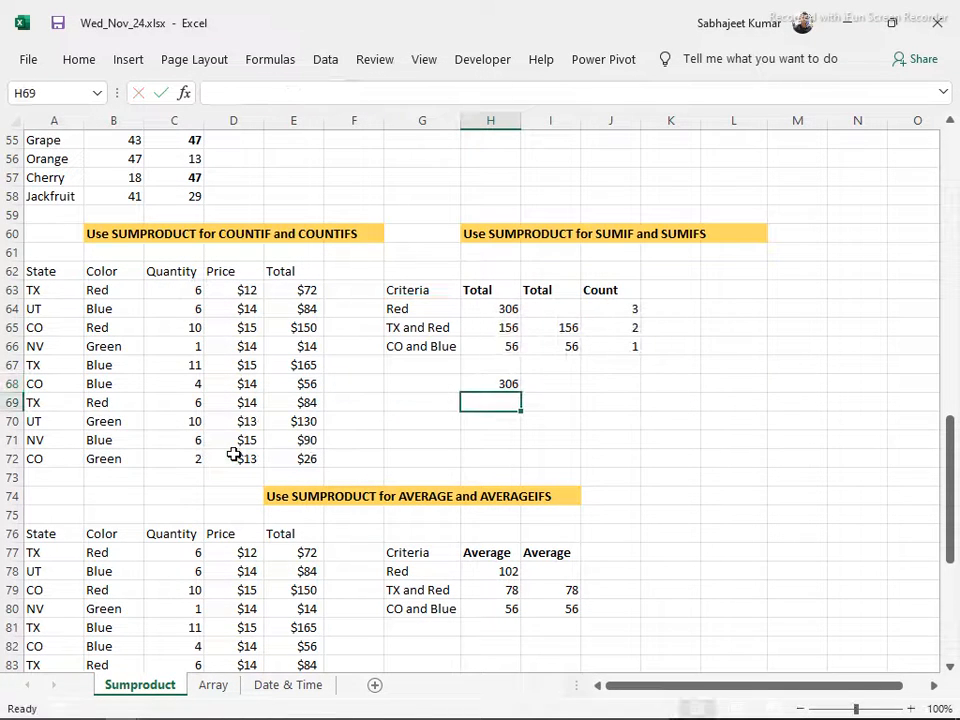
key(Up)
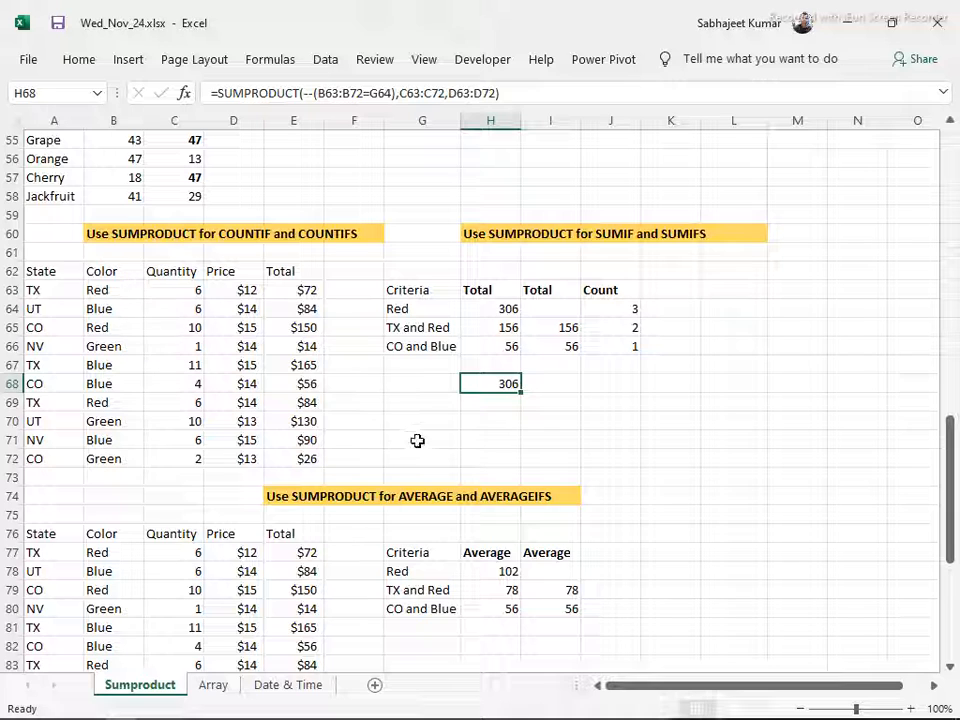
Start a SUMPRODUCT formula in H69 with the state condition --(A63:A72="TX") as its first array
click(497, 402)
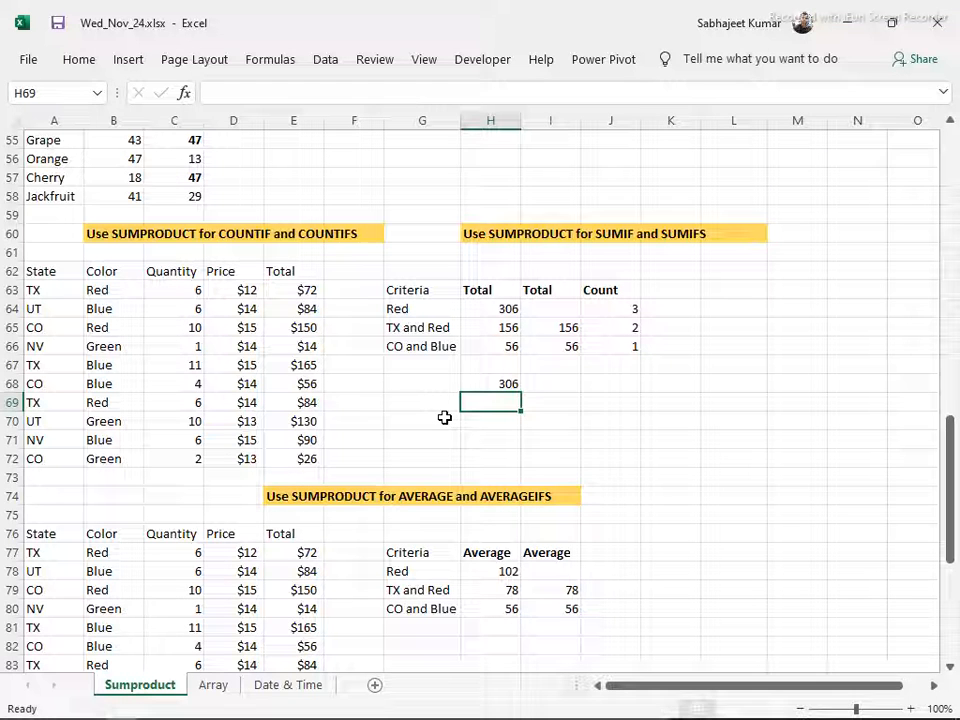
text(=sum)
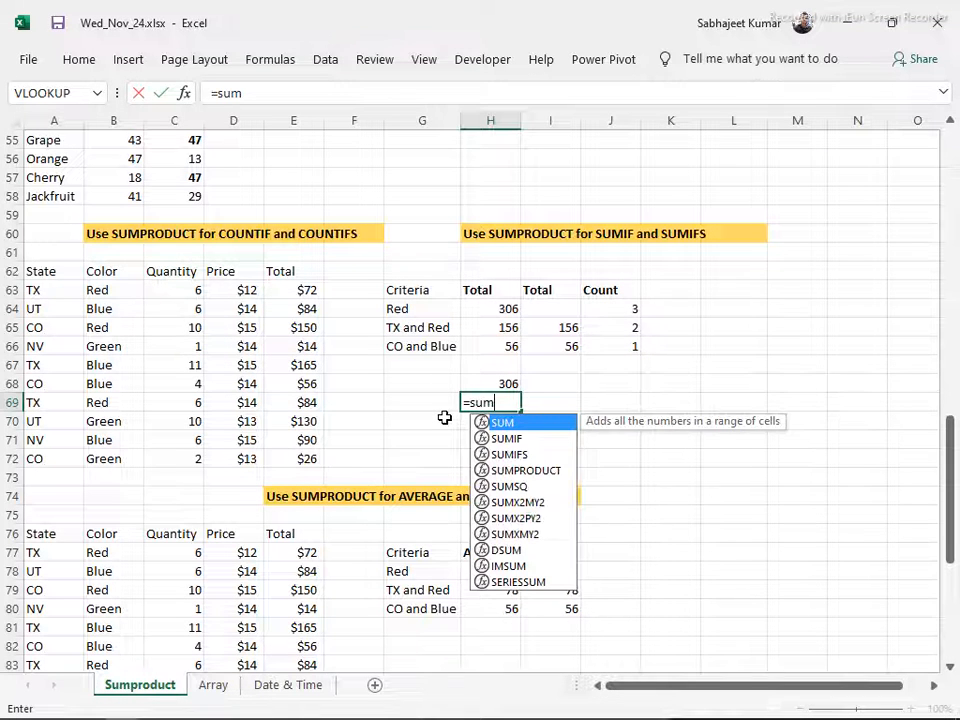
text(pro)
key(Tab)
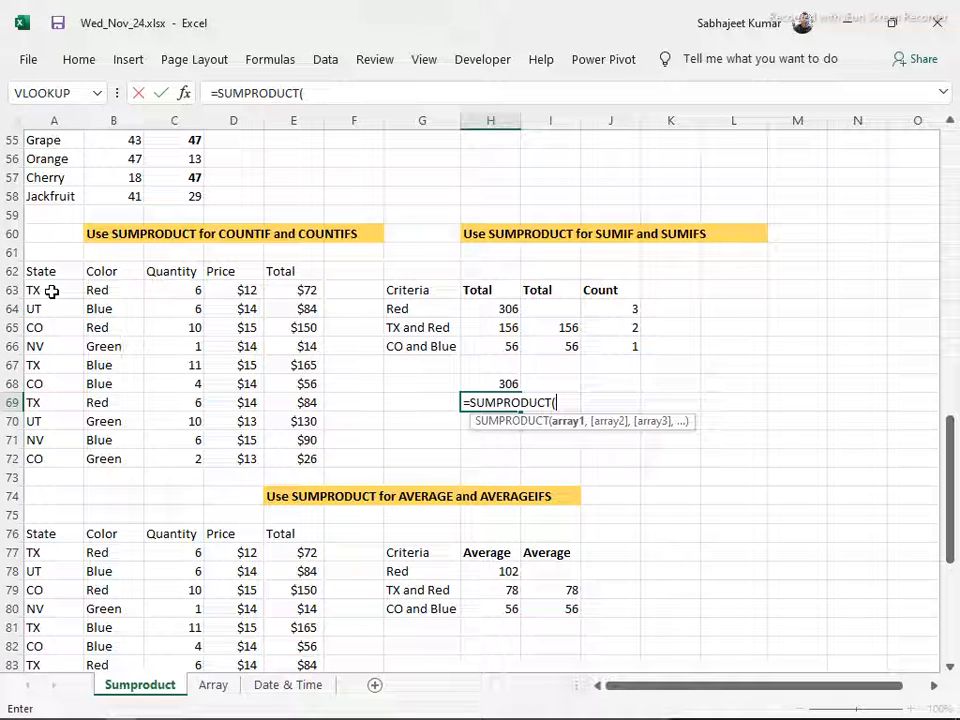
text(--()
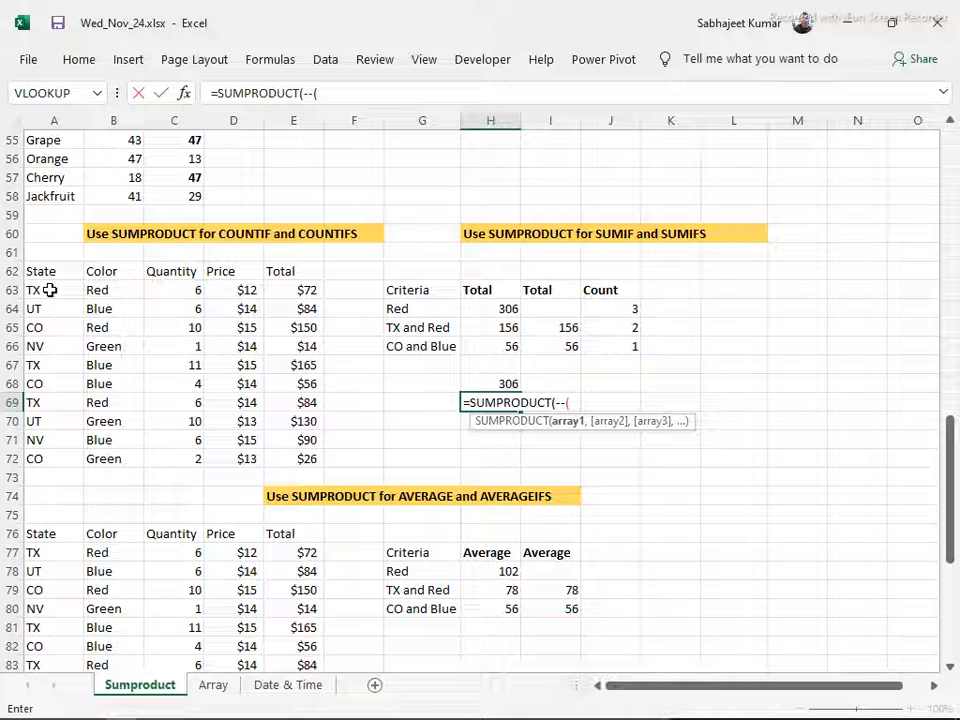
drag(49, 290, 57, 451)
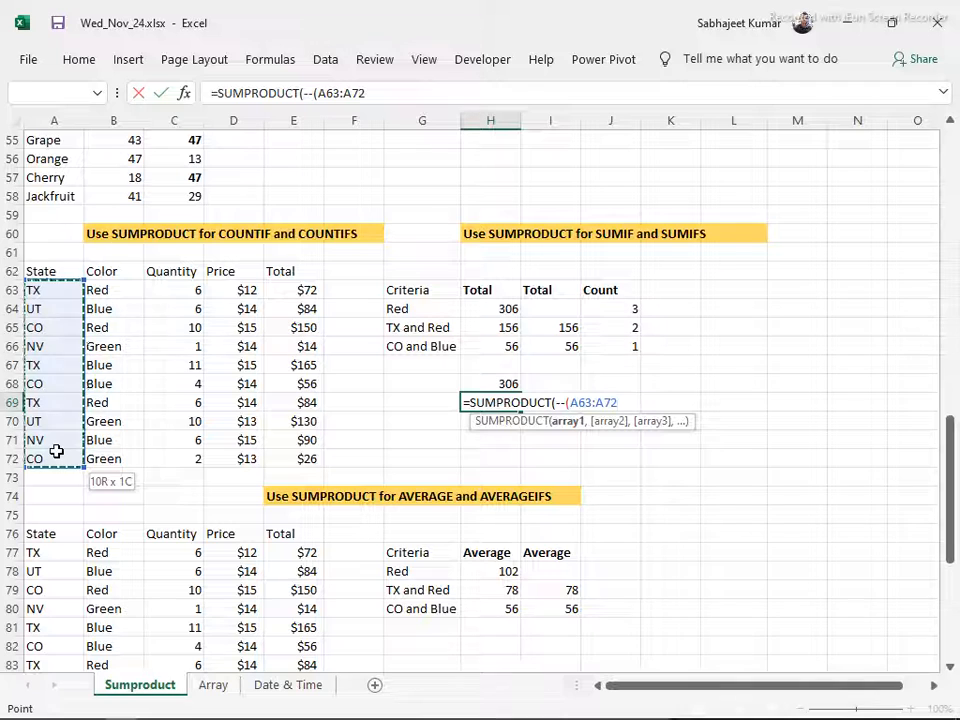
text(=)
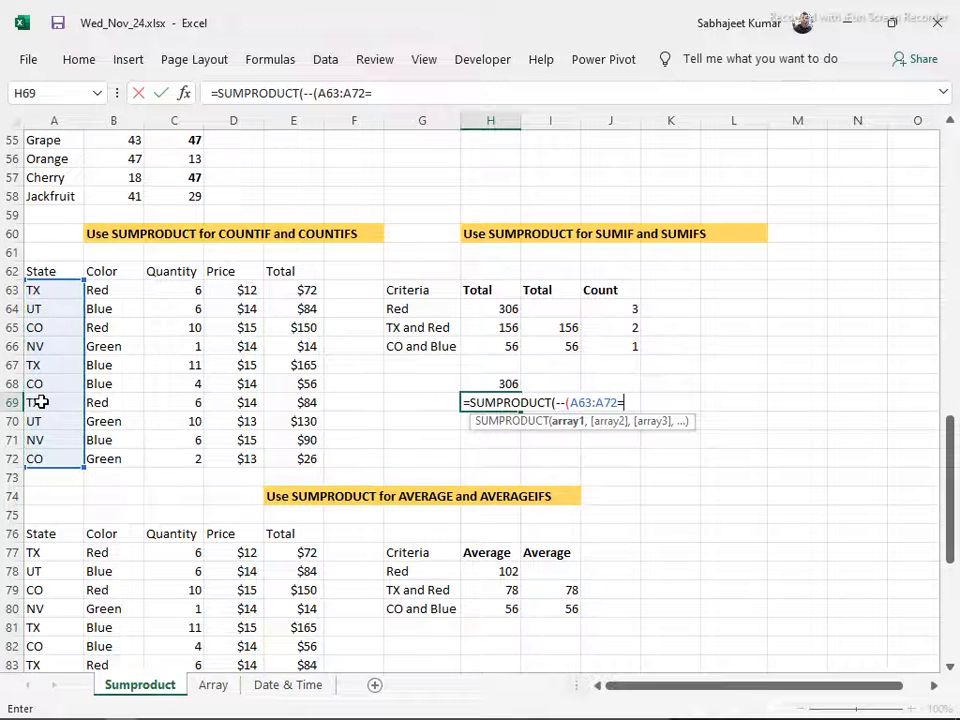
text("TX)
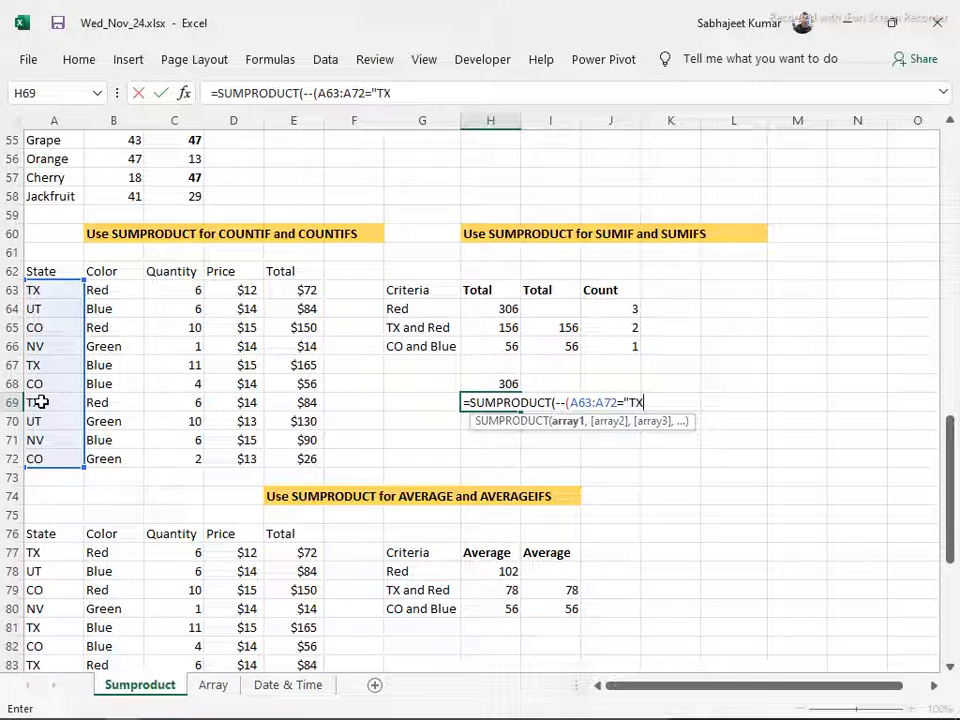
text("),)
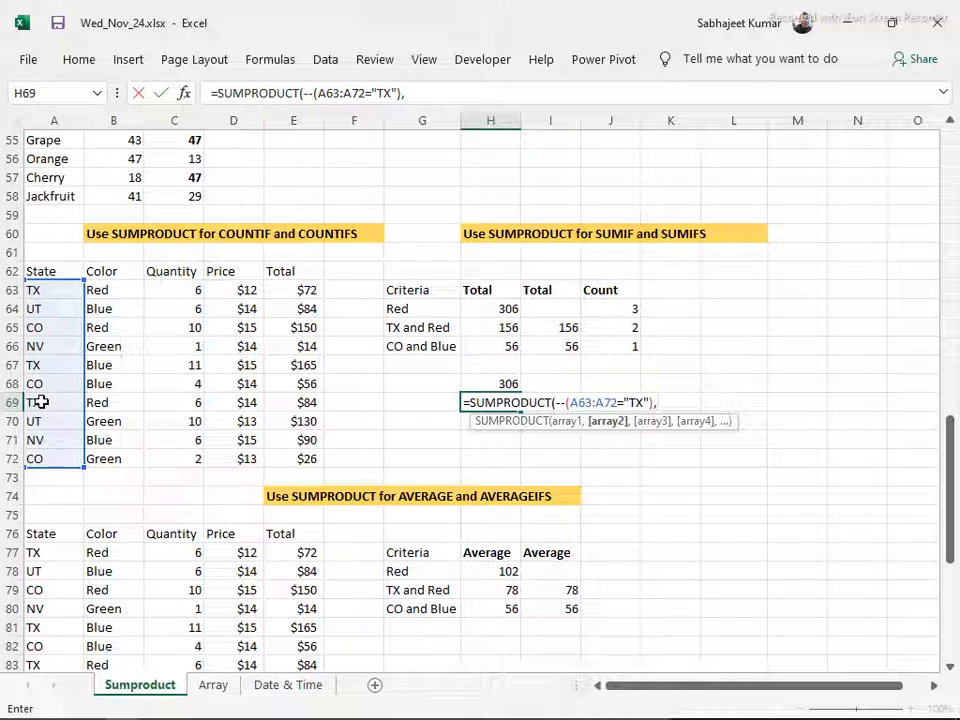
text(--()
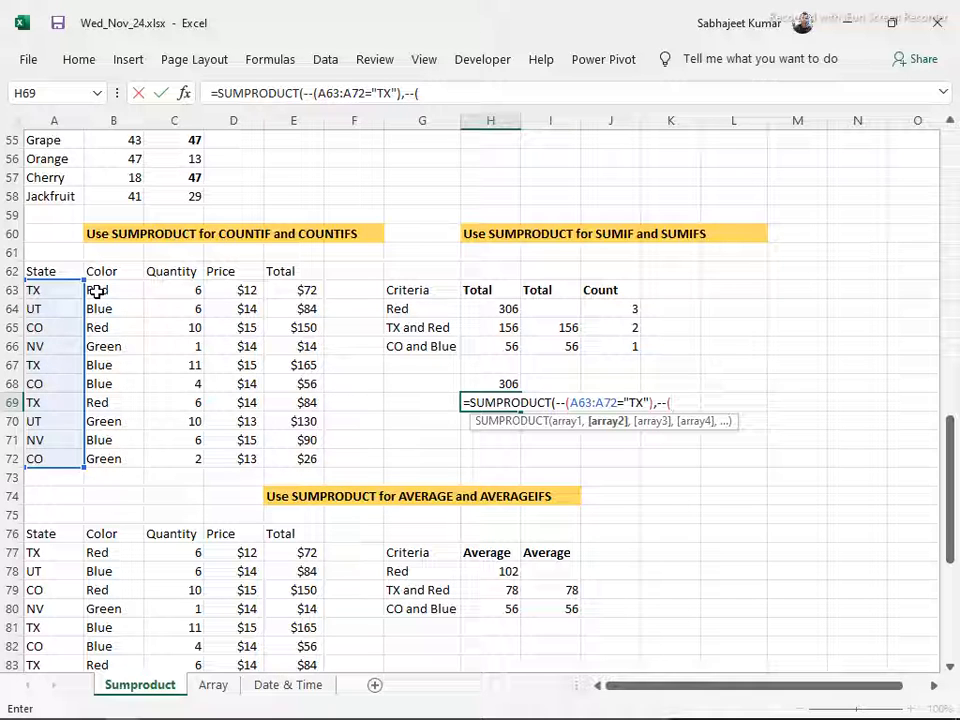
Add the color condition --(B63:B72="Red") as the second array of the SUMPRODUCT formula in H69
drag(96, 291, 100, 456)
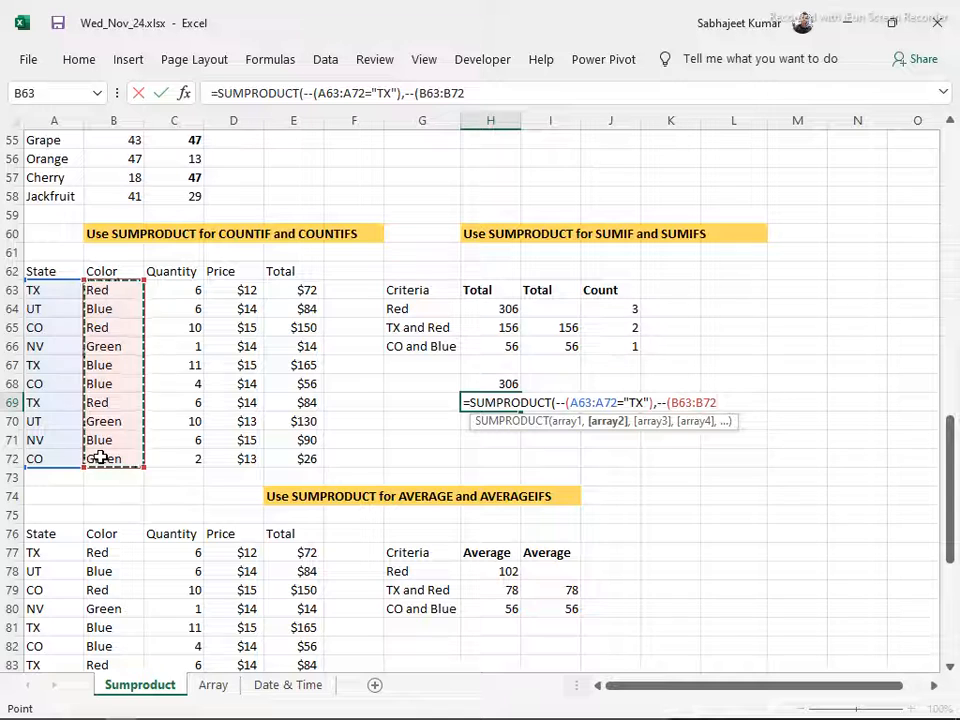
text(=)
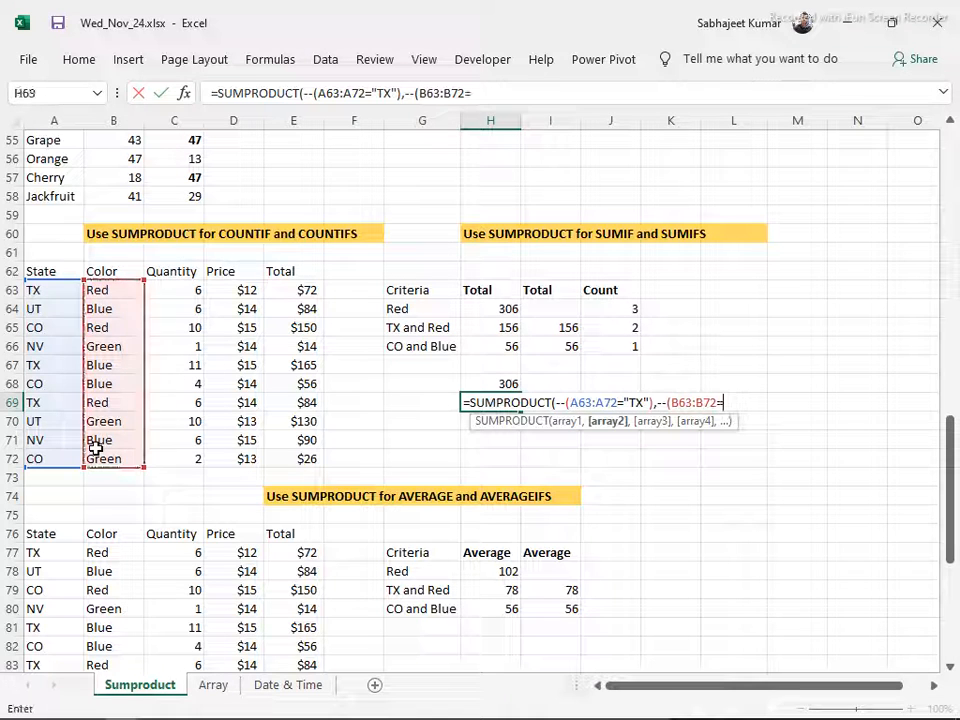
text("r)
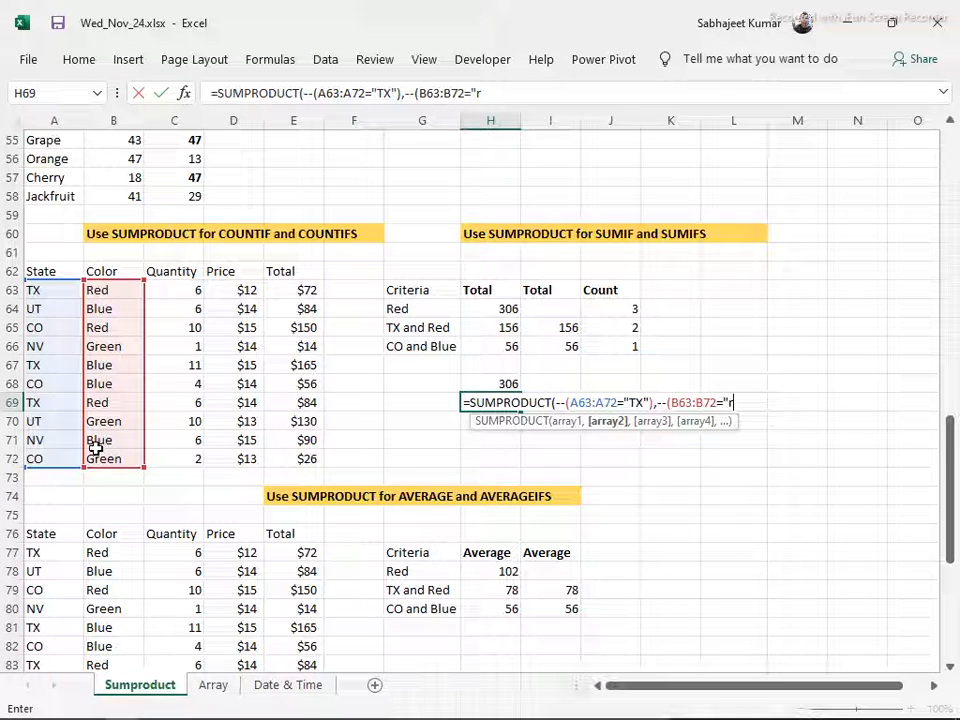
text(ed"))
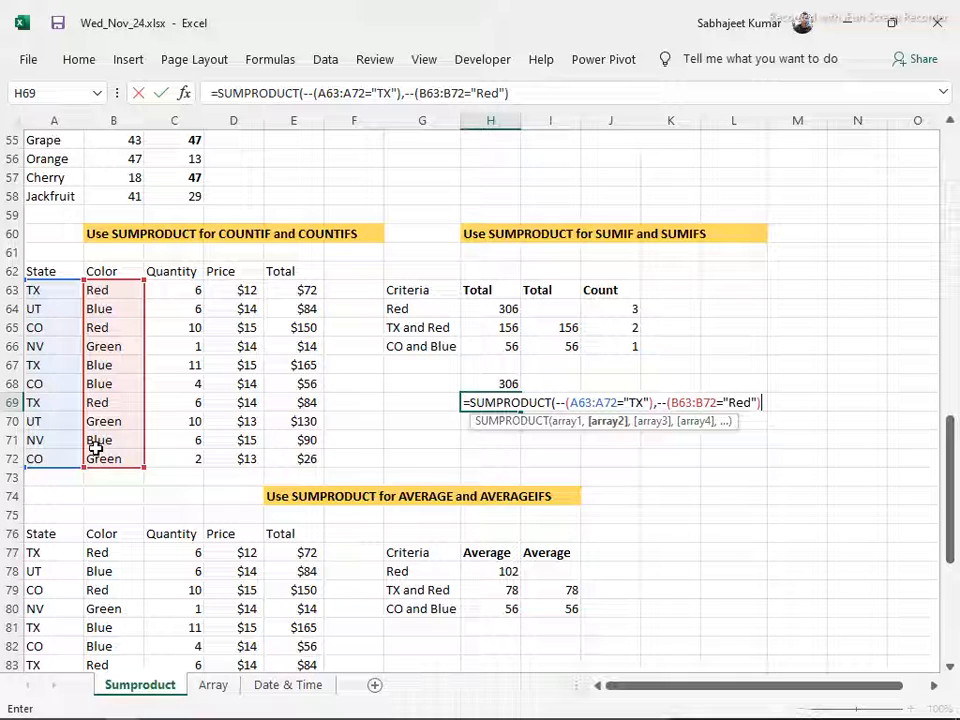
text(,)
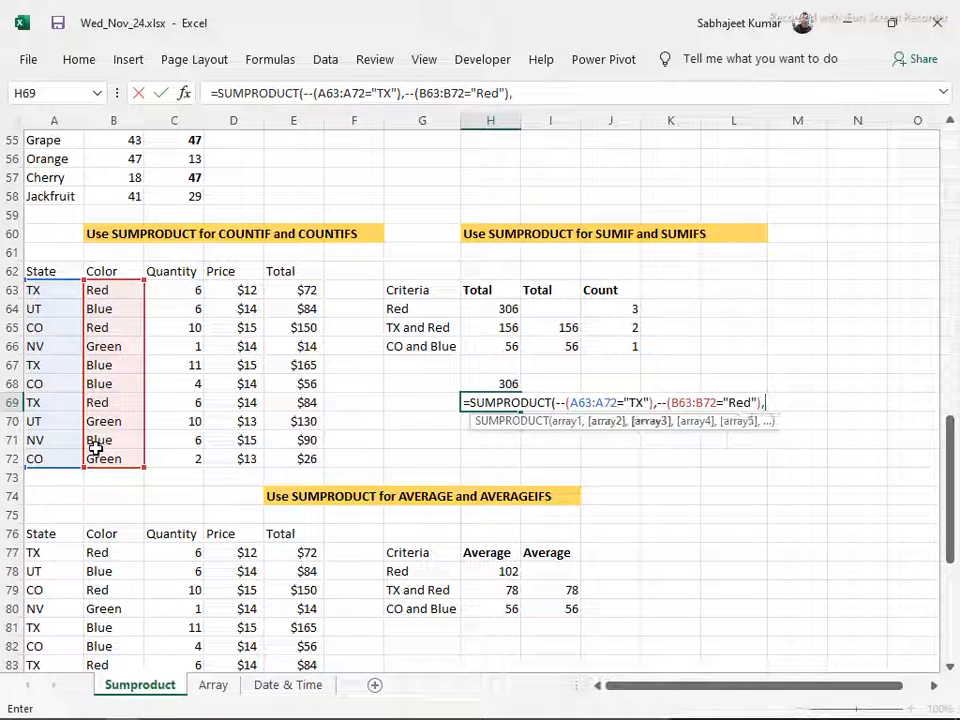
Complete the H69 formula with the Quantity array C63:C72 and the Price array D63:D72, and select the cell again
drag(165, 285, 146, 456)
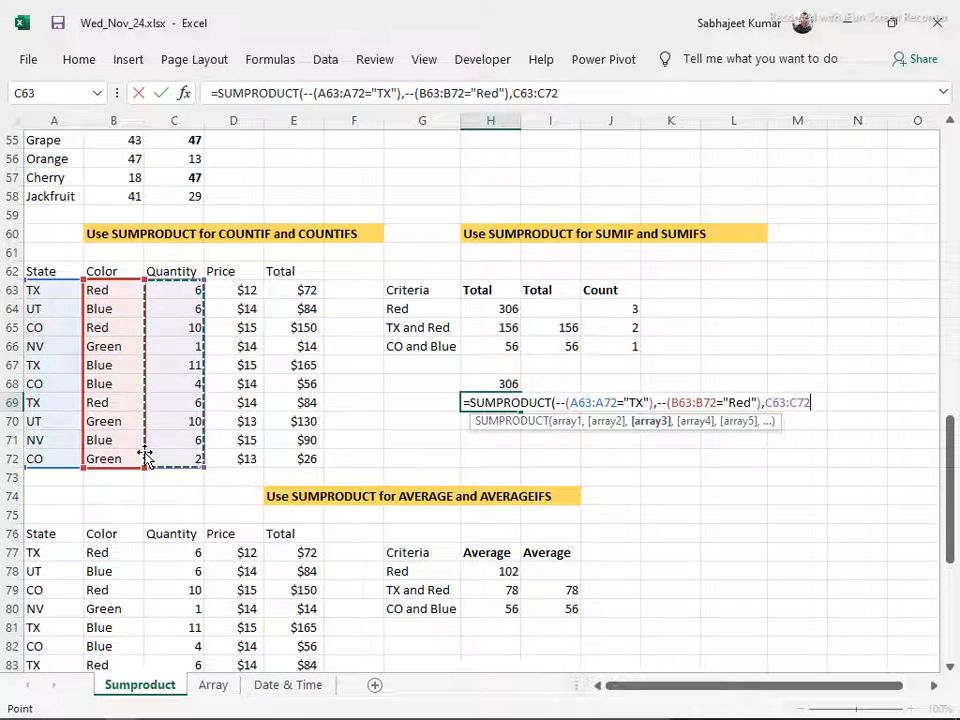
text(,)
drag(246, 287, 253, 440)
drag(251, 449, 252, 460)
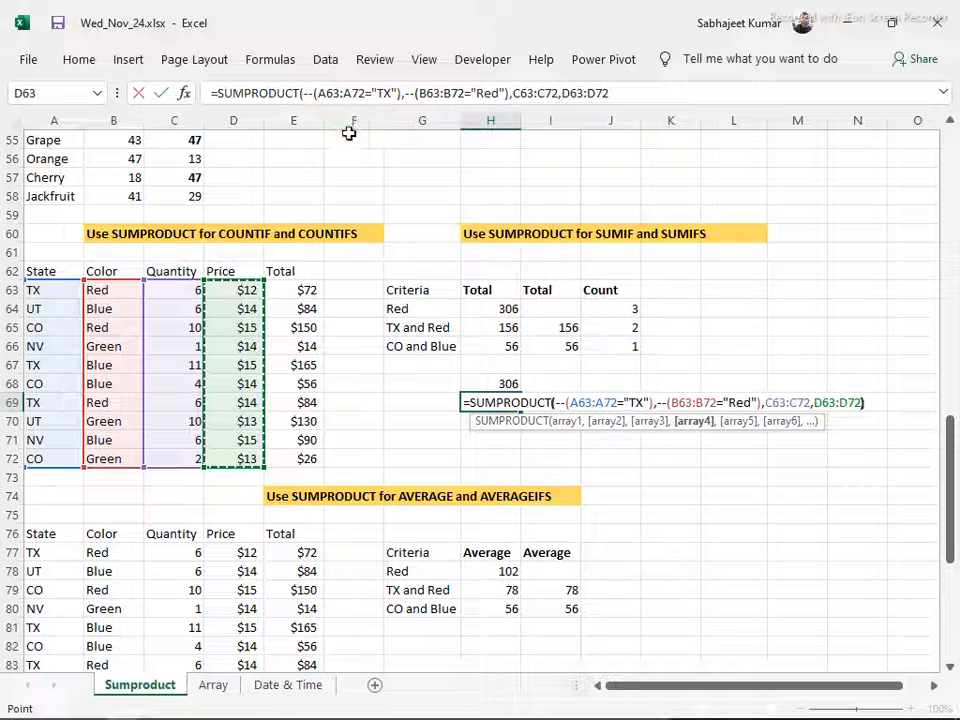
text())
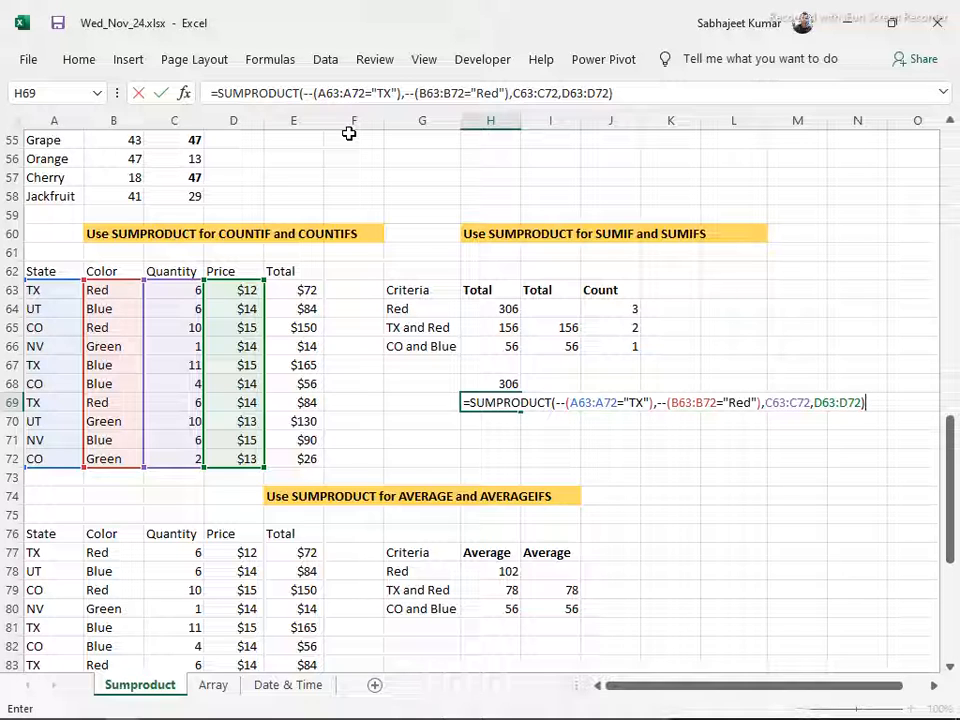
key(Return)
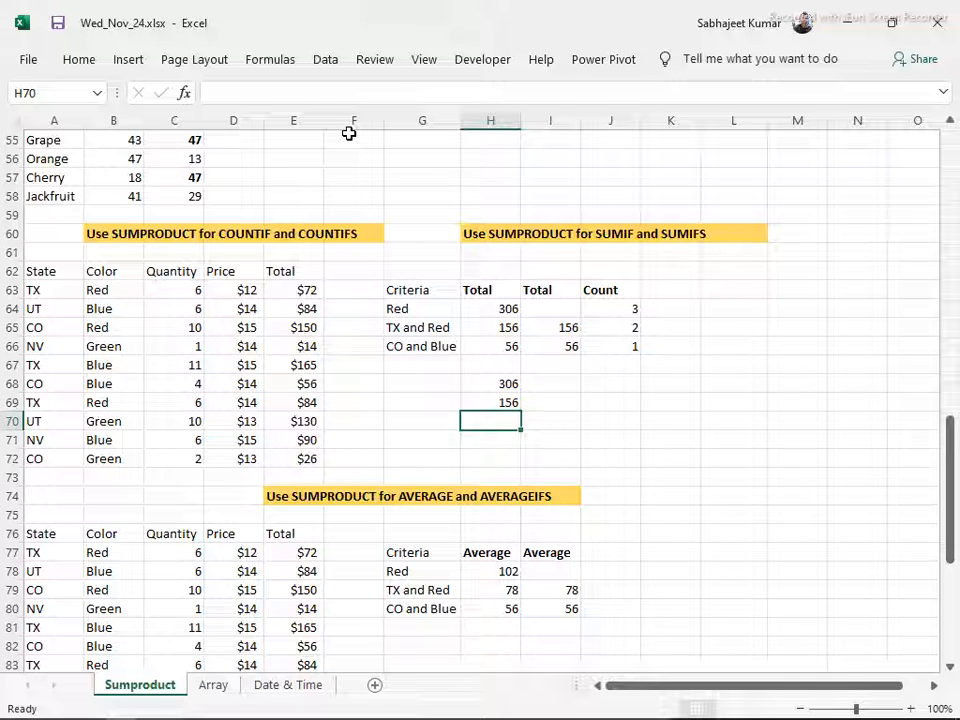
key(Up)
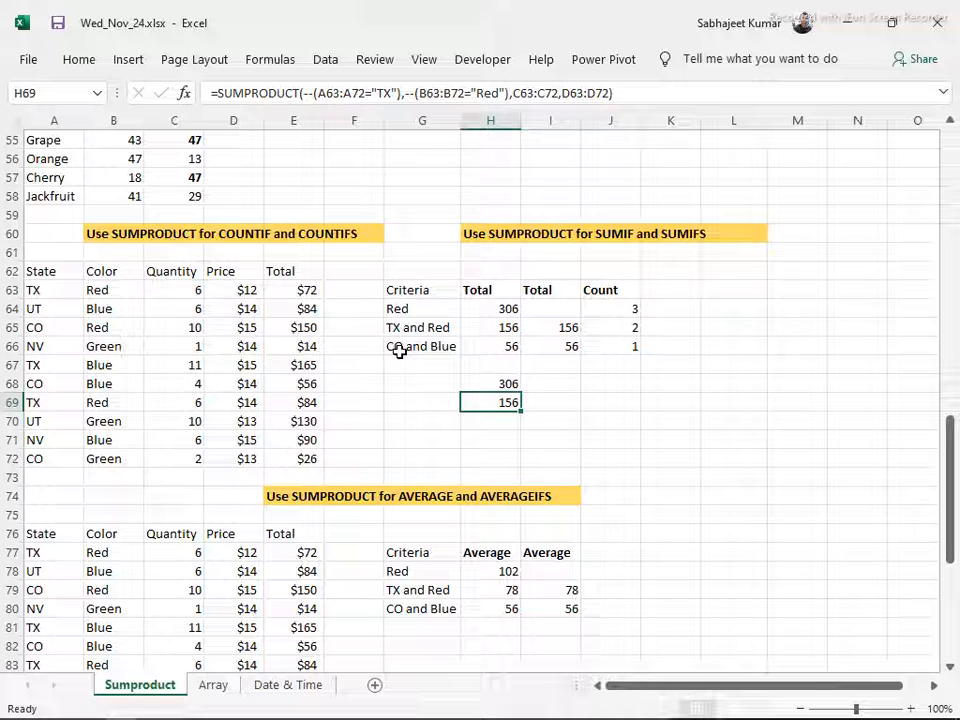
Examine the TX criterion in the H69 formula and the TX and Red records in rows 63 and 69
click(385, 92)
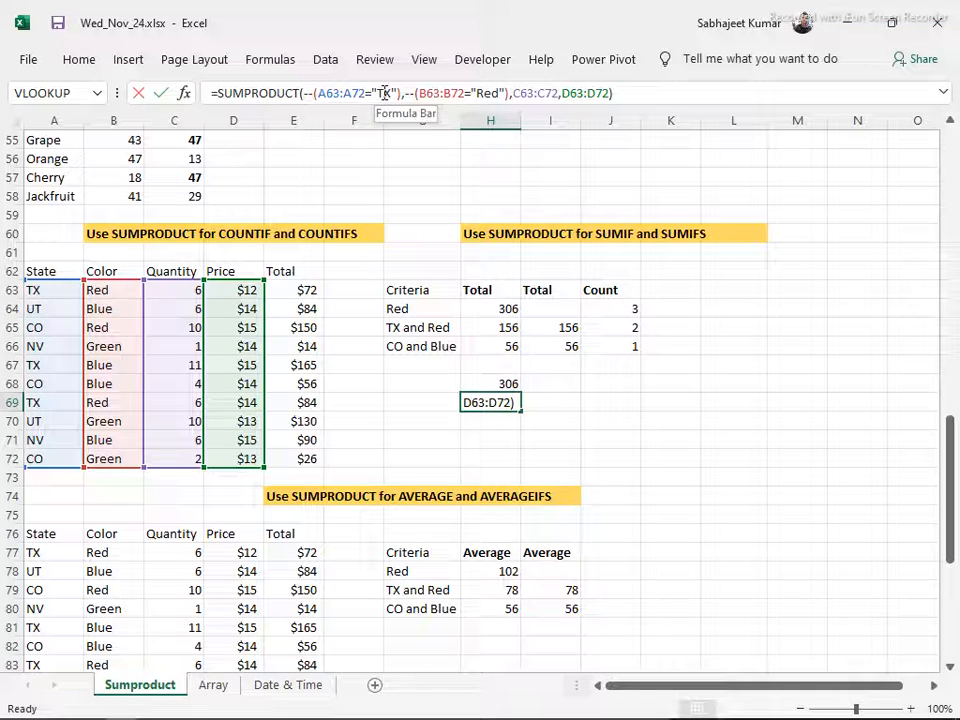
click(385, 92)
key(Escape)
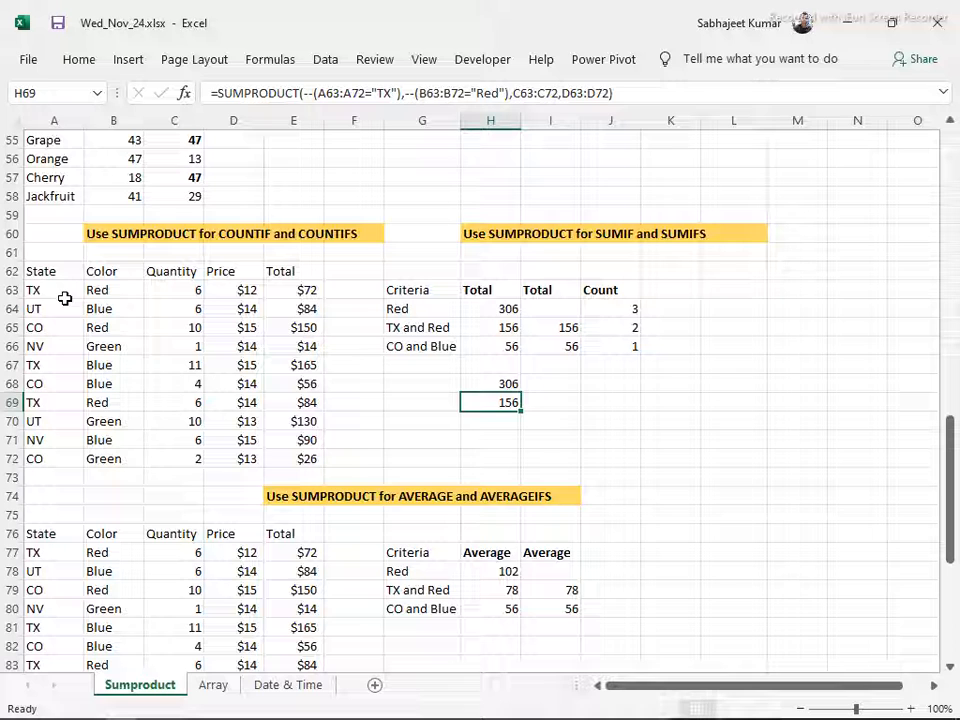
drag(73, 289, 300, 289)
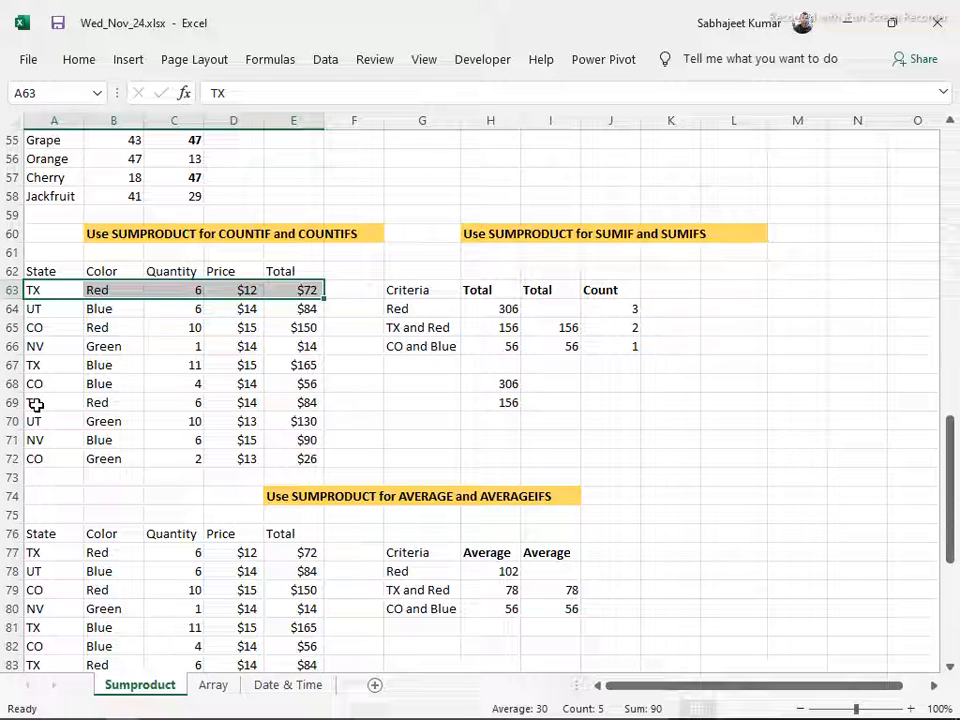
shift+click(64, 400)
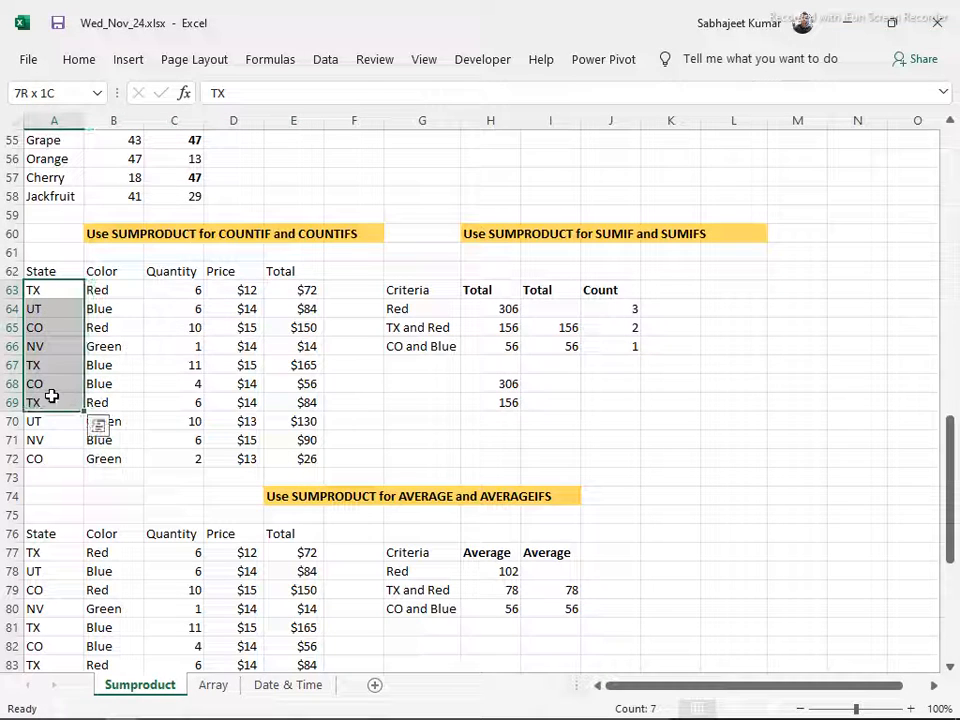
drag(43, 287, 296, 287)
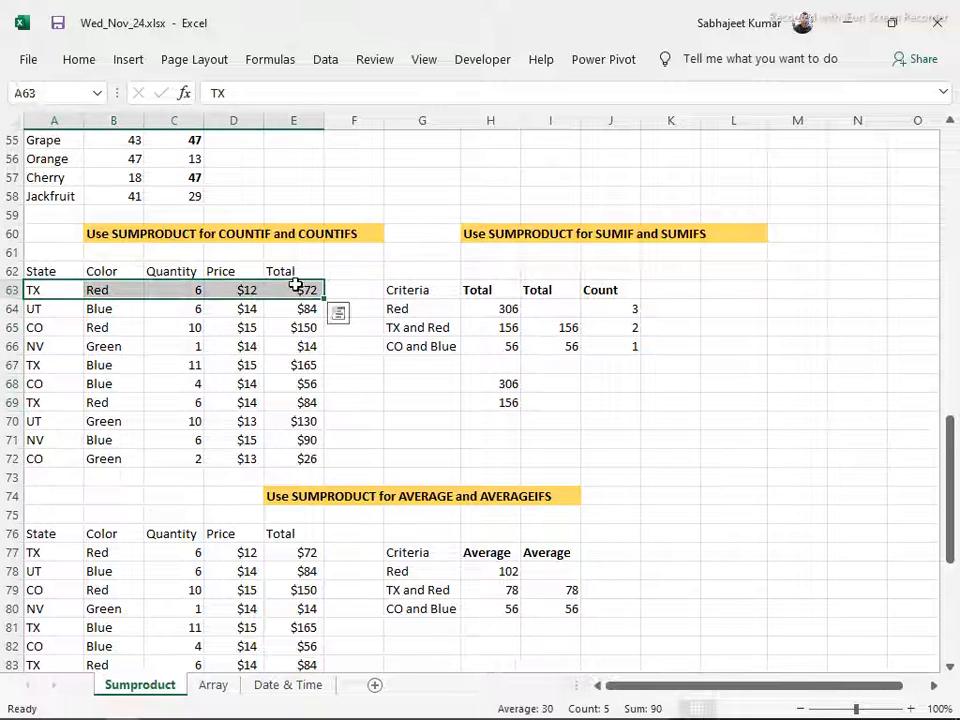
ctrl+drag(41, 401, 285, 403)
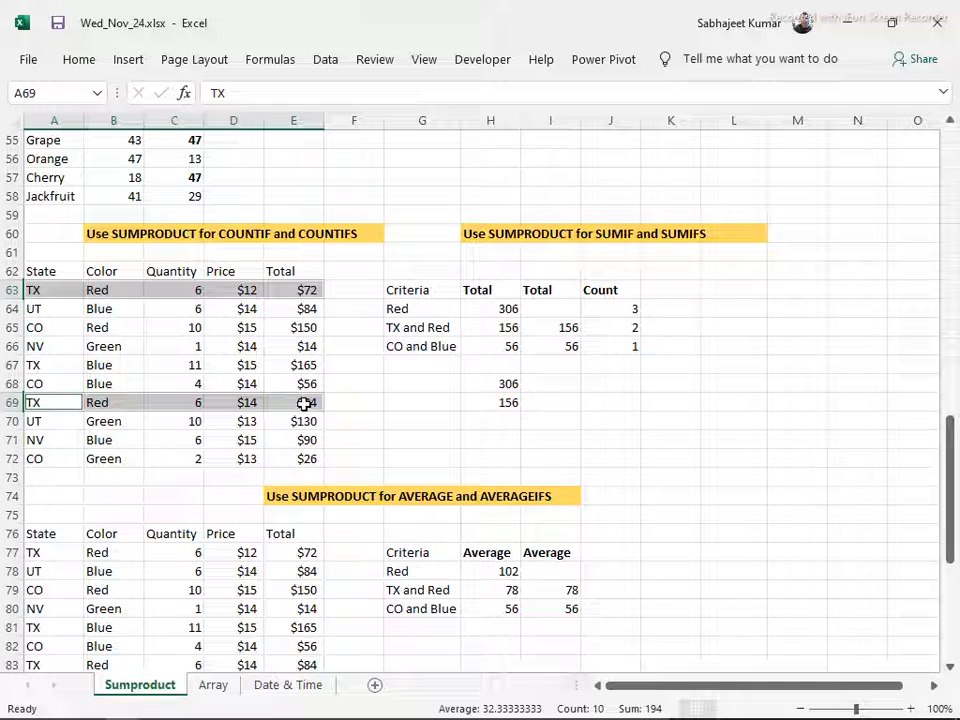
Change the state criterion in the H69 SUMPRODUCT formula to "CO"
click(500, 403)
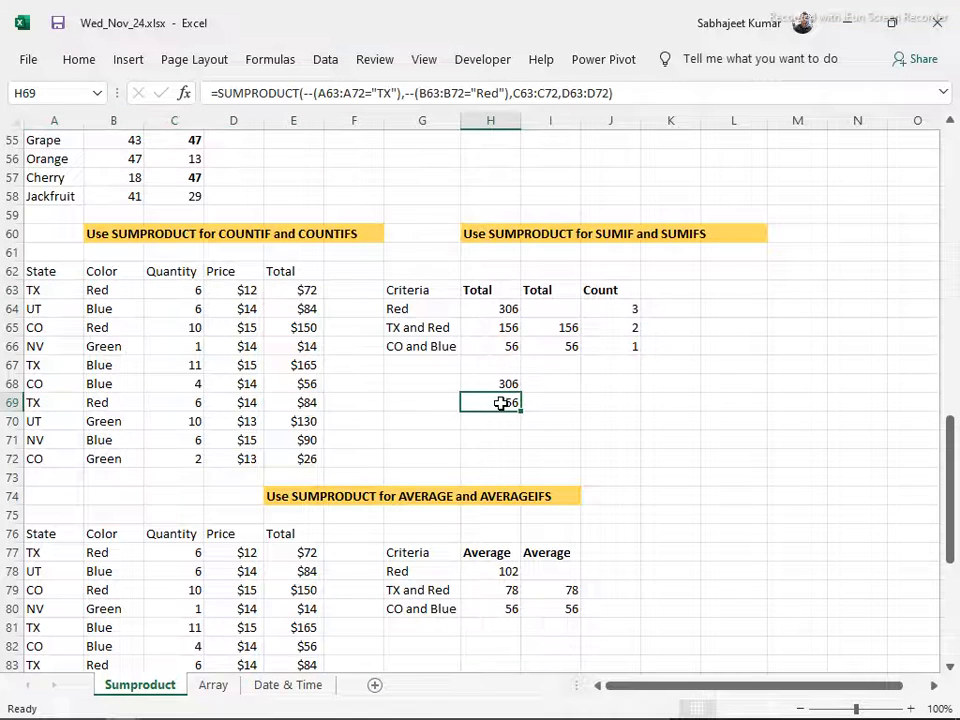
click(388, 92)
key(BackSpace)
key(BackSpace)
text(Co)
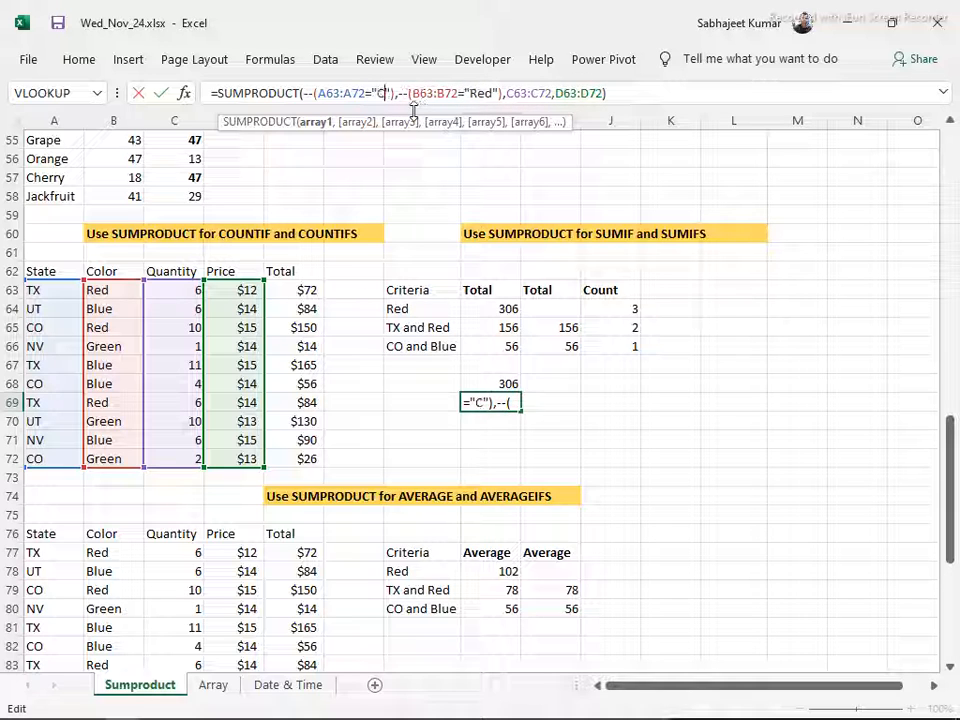
key(BackSpace)
text(O)
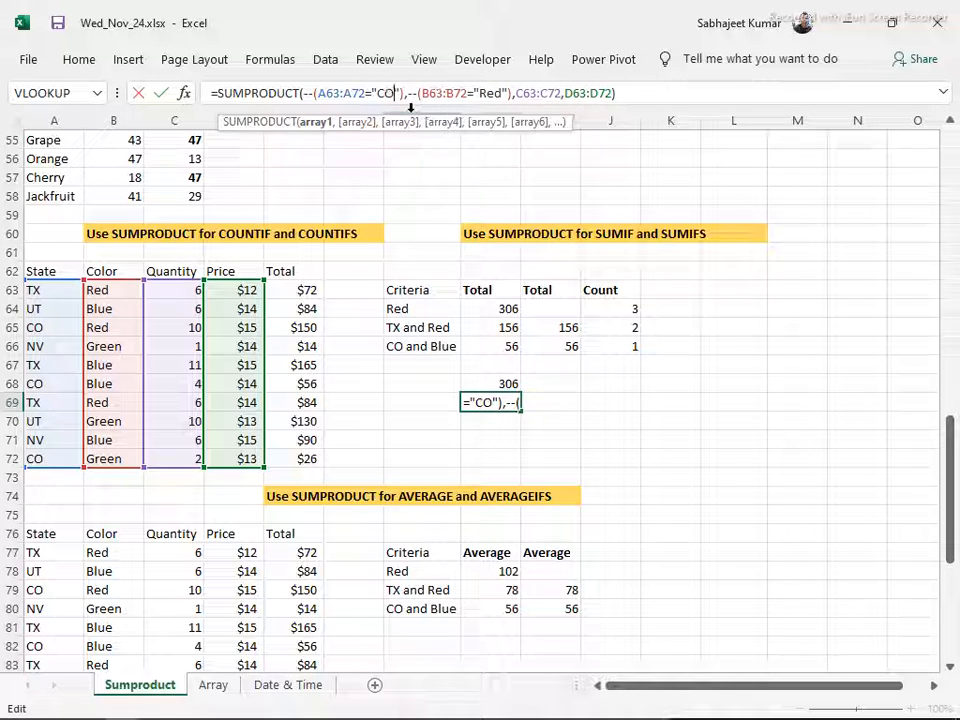
Change the color criterion in the H69 formula to "blue", commit it and select the cell again
key(Right)
key(Right)
key(Right)
key(Right)
key(Right)
key(Right)
key(Right)
key(Right)
key(Right)
key(Right)
key(Right)
key(Right)
key(Right)
key(Right)
key(Right)
key(Right)
key(Right)
key(Right)
key(Right)
key(Right)
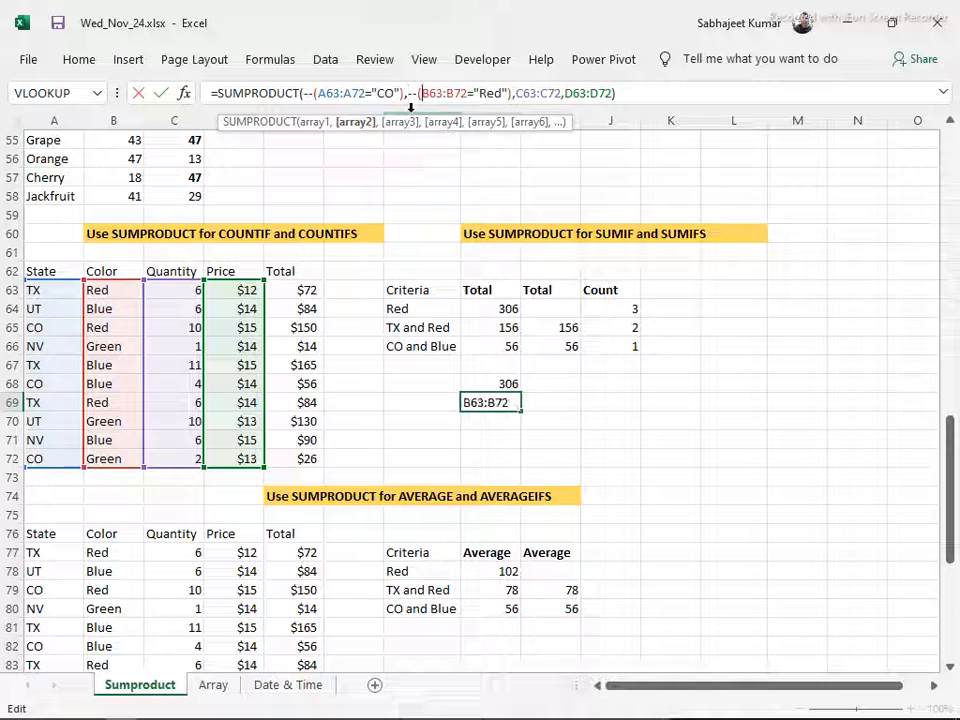
key(BackSpace)
key(BackSpace)
key(BackSpace)
text(blu)
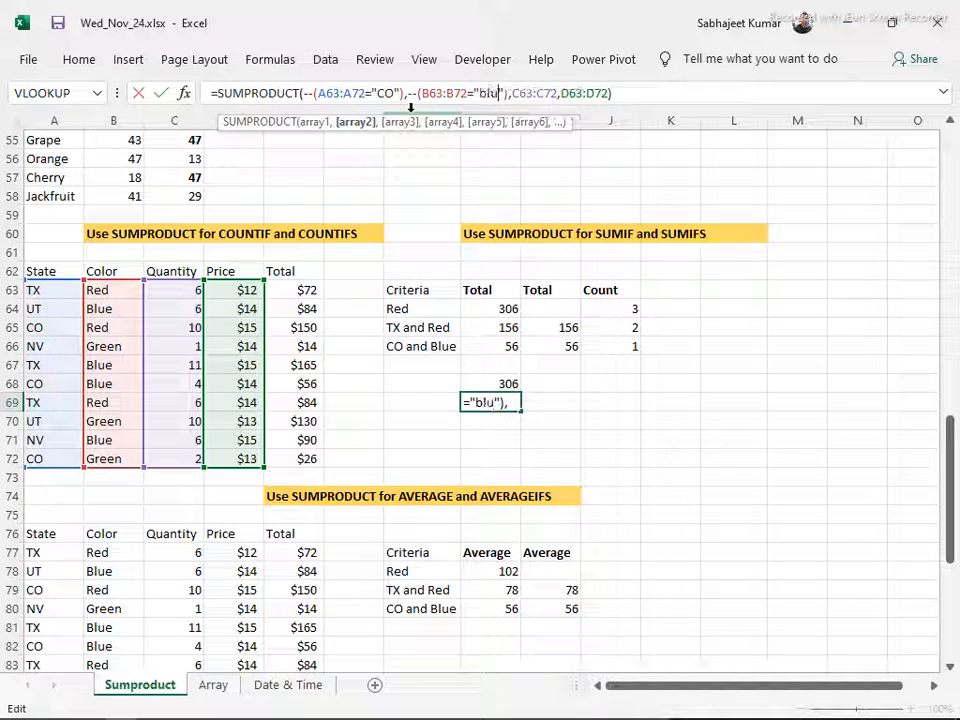
text(e)
key(Return)
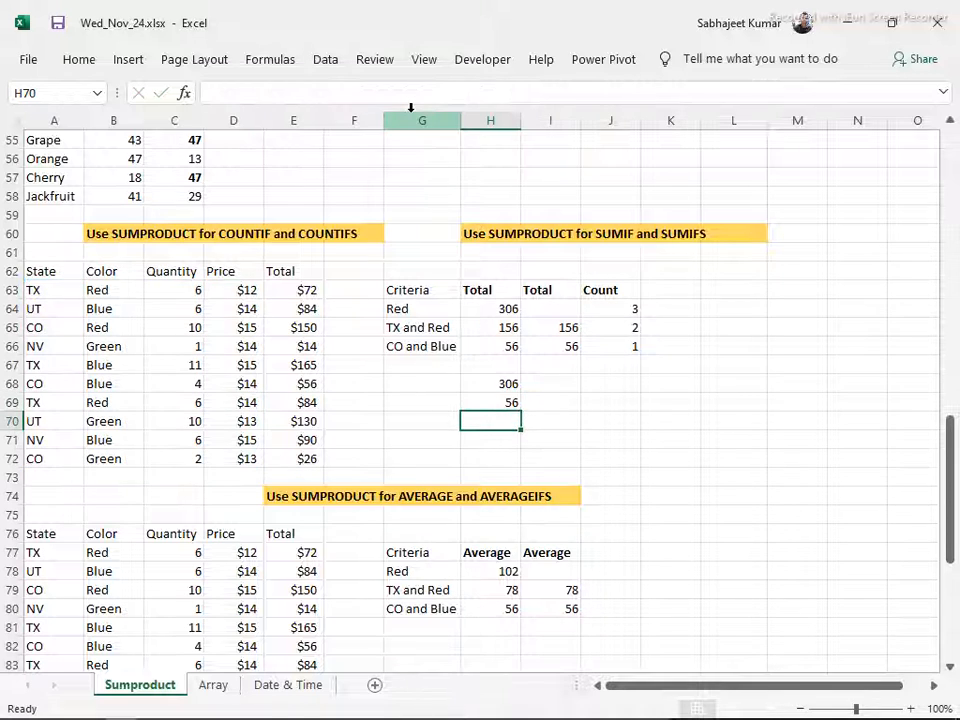
key(Up)
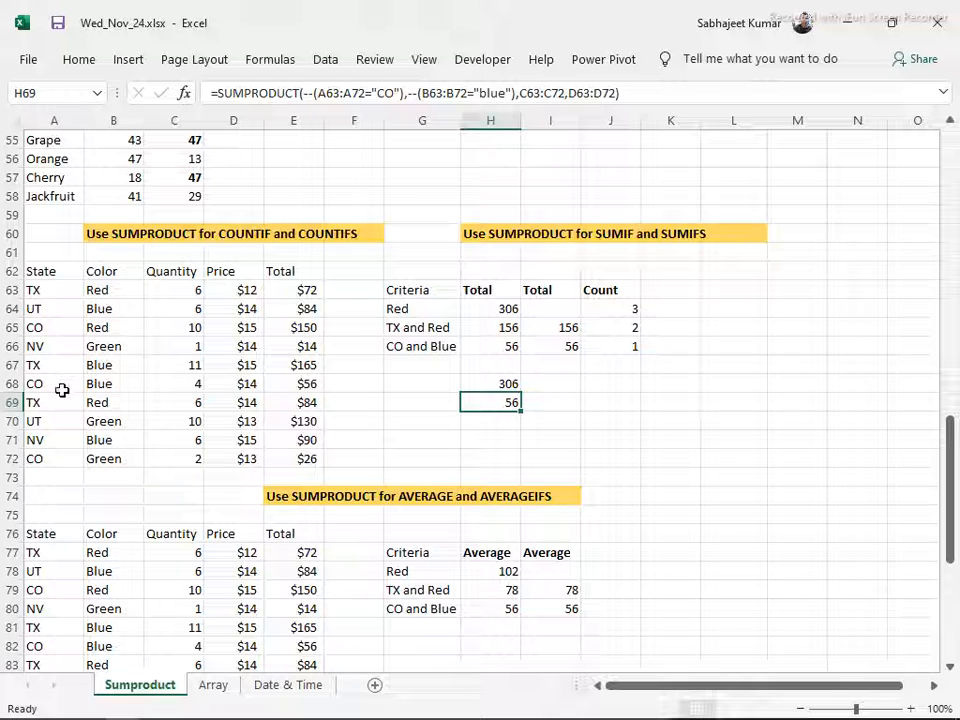
Compare the CO and Blue record in row 68 with H69, and examine the formulas in H68, I65 and I66
drag(52, 383, 240, 384)
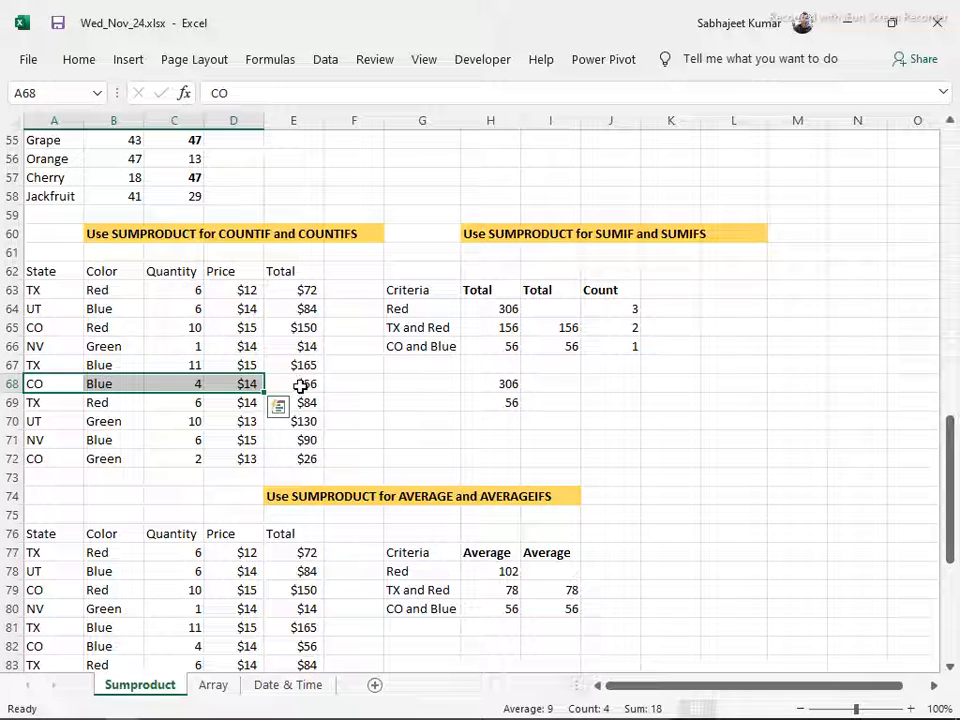
click(298, 384)
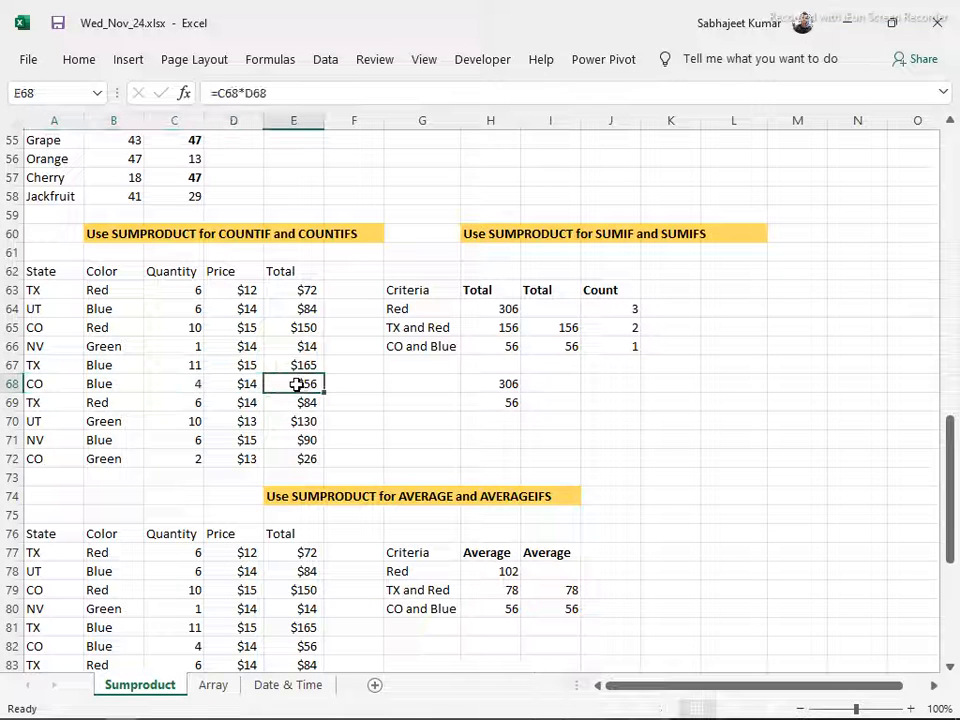
click(508, 404)
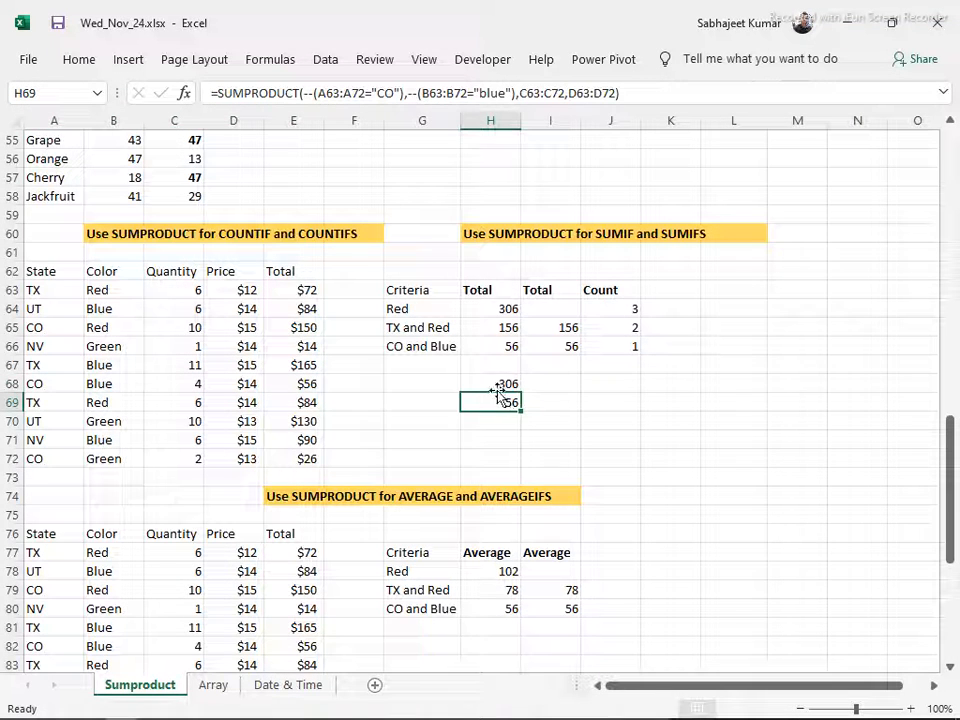
click(491, 381)
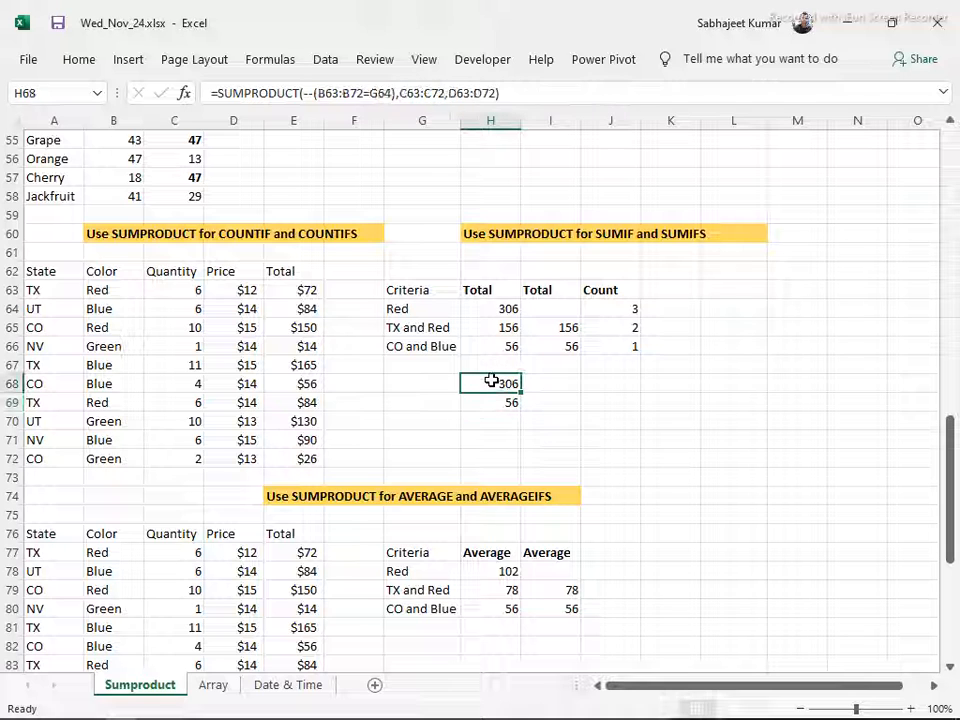
click(541, 330)
click(543, 347)
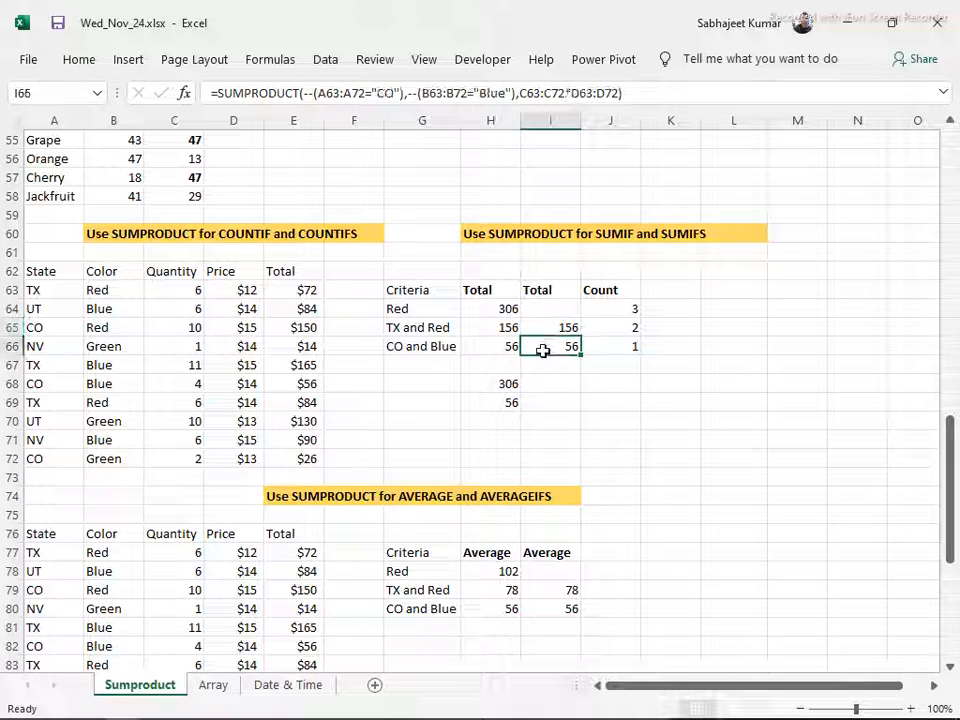
Try combining the Quantity and Price arrays in the H68 formula into one product, C63:C72*D63:D72
click(496, 385)
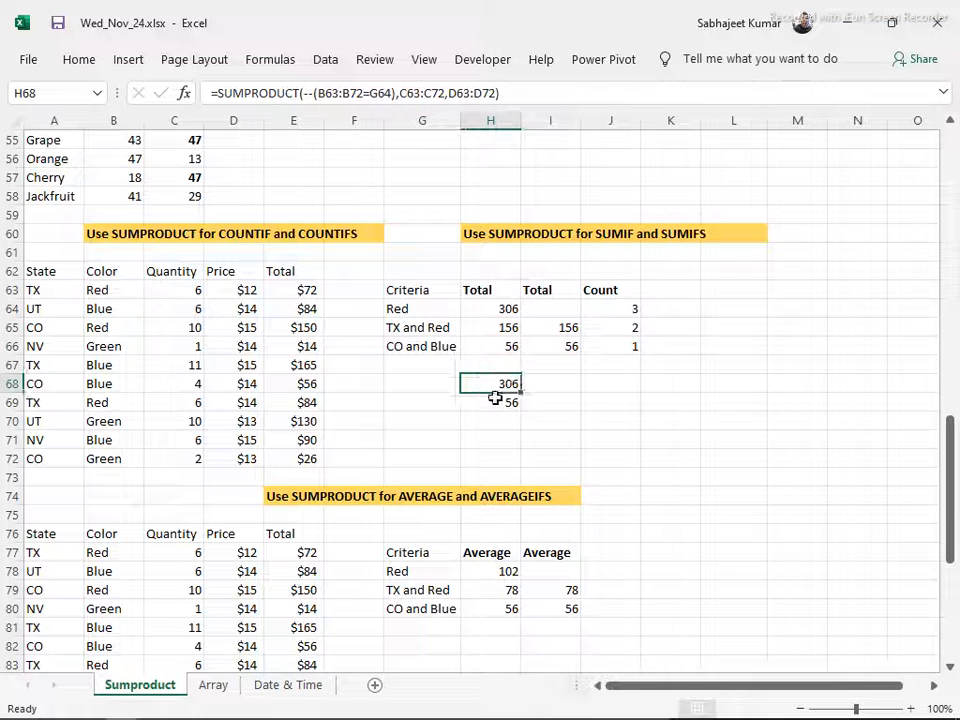
click(445, 93)
key(BackSpace)
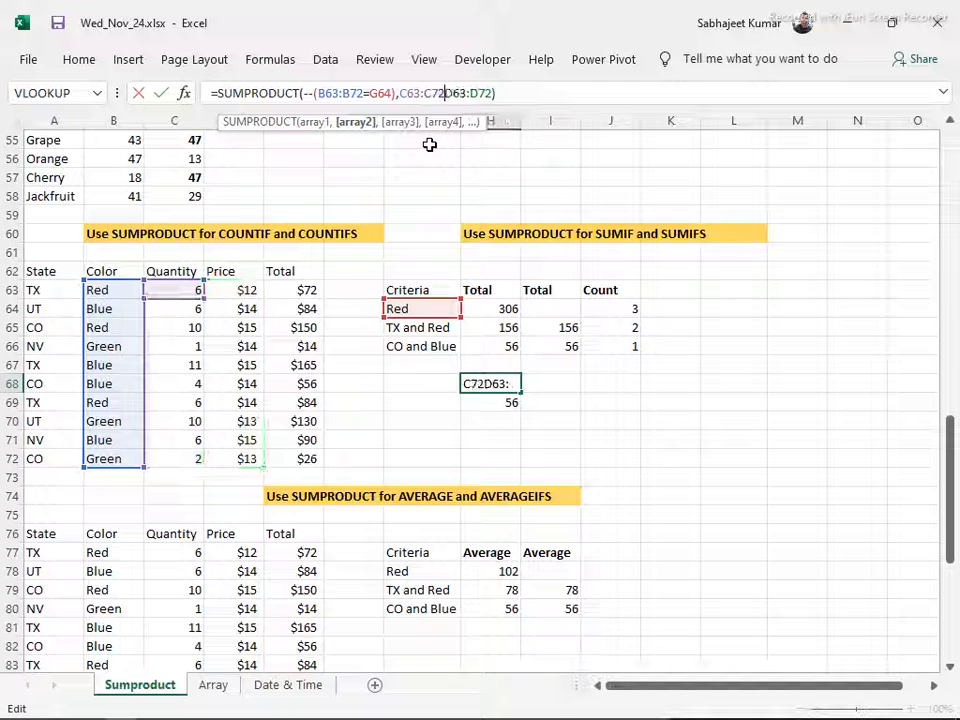
text(*)
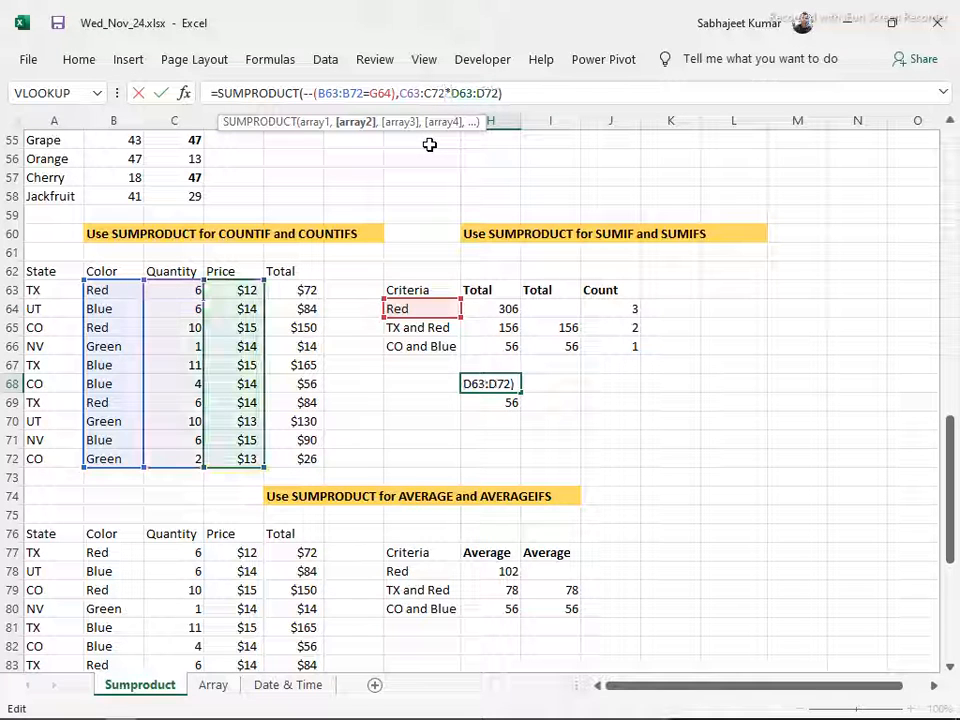
key(Return)
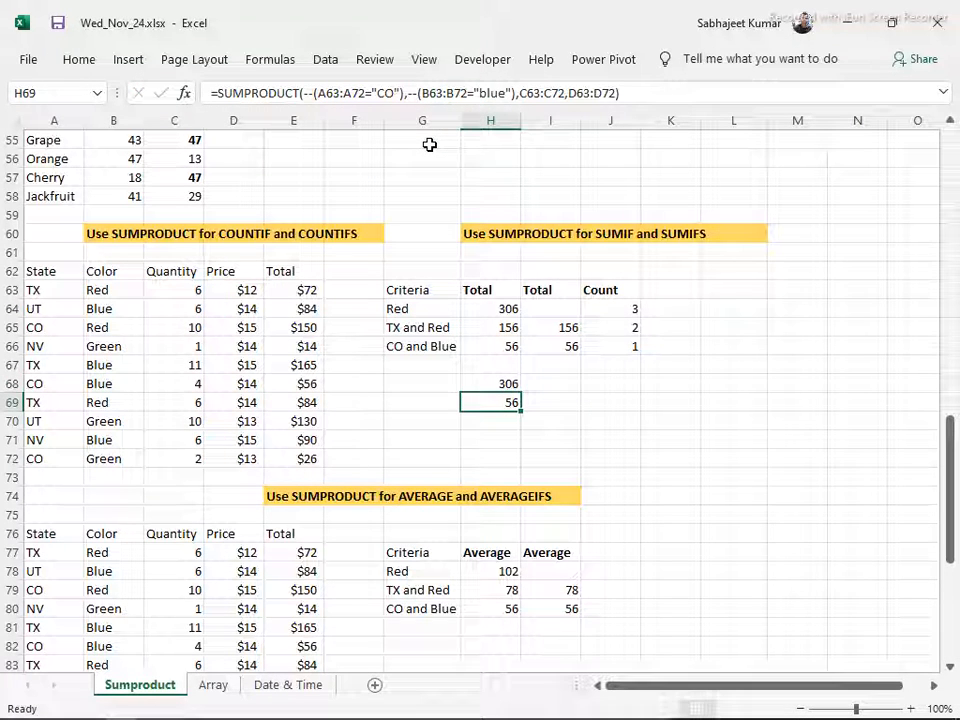
key(Up)
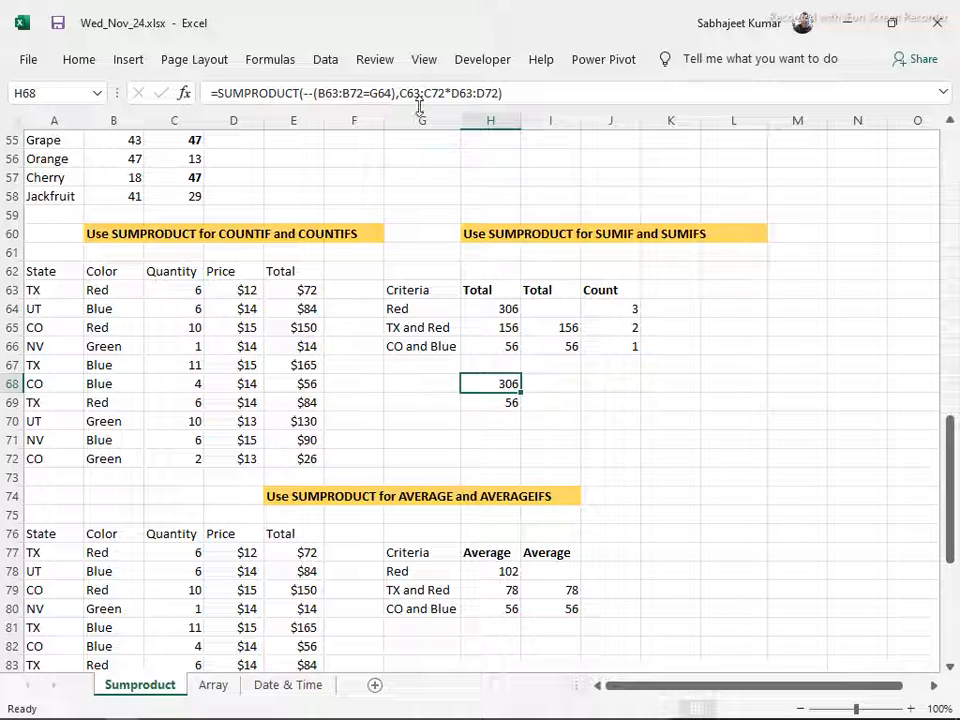
Examine the SUMPRODUCT count formula for the Red criterion in J64
click(607, 316)
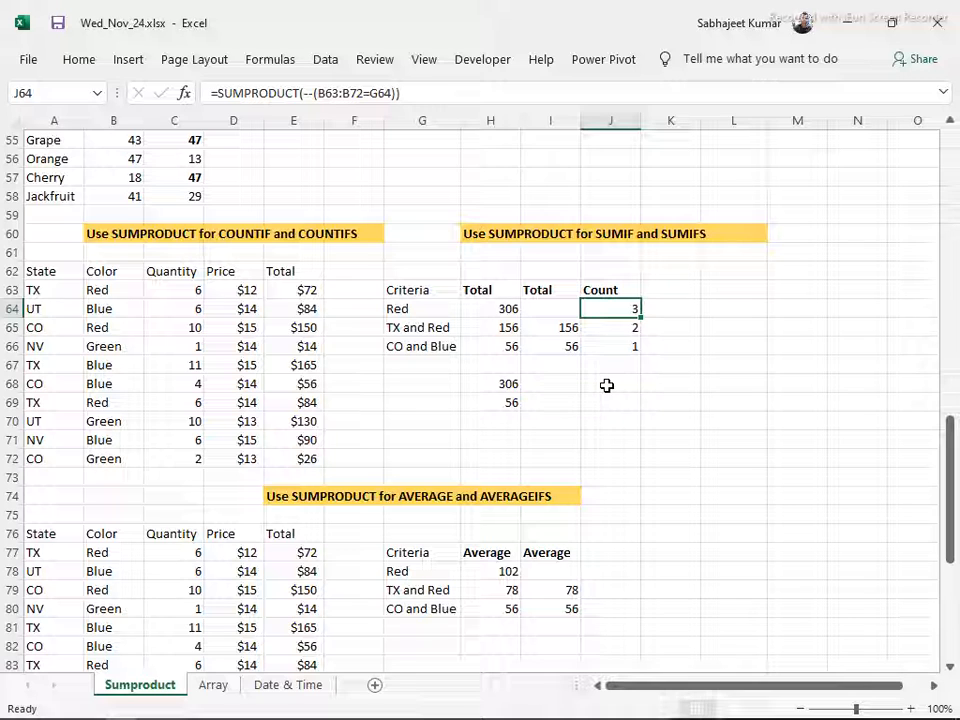
Start a SUMPRODUCT formula in J68 with the State condition --(A63:A72="tx") as its first array
click(607, 385)
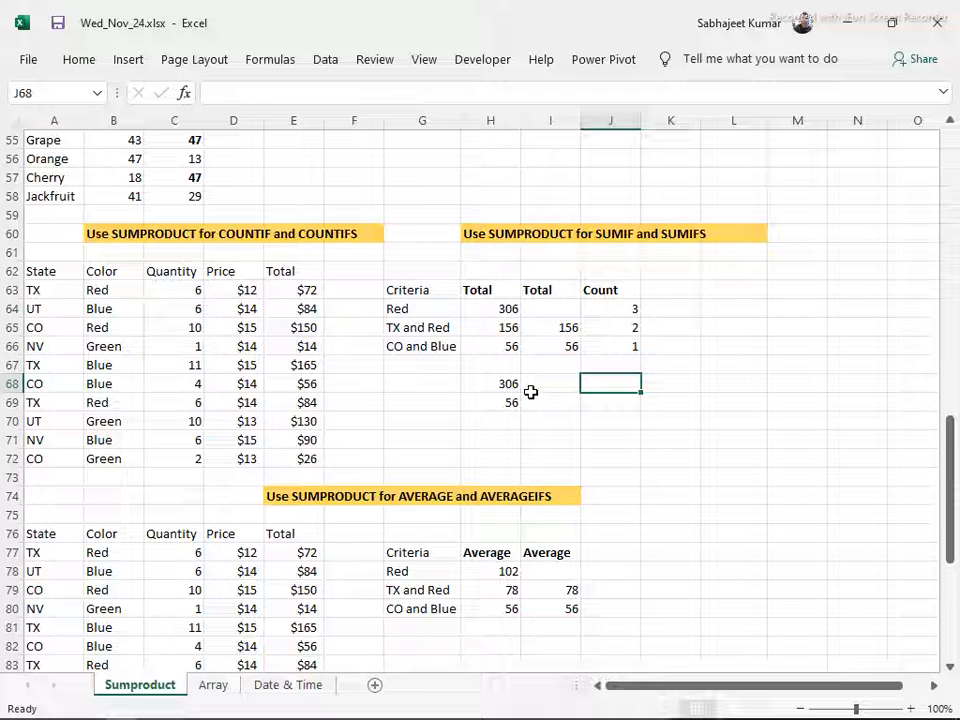
text(=s)
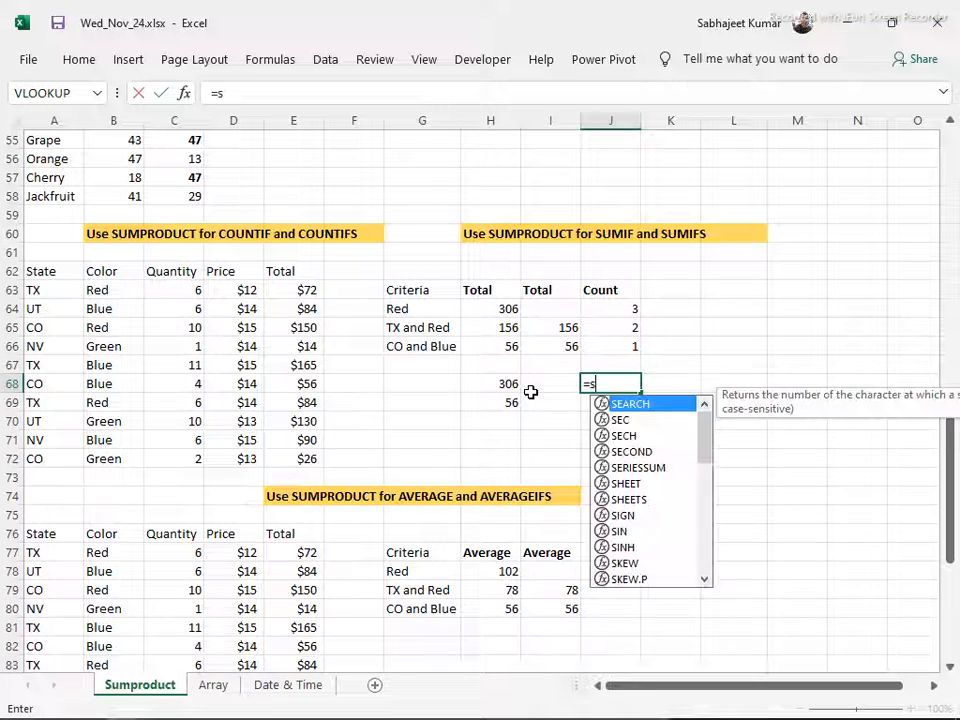
text(umpro)
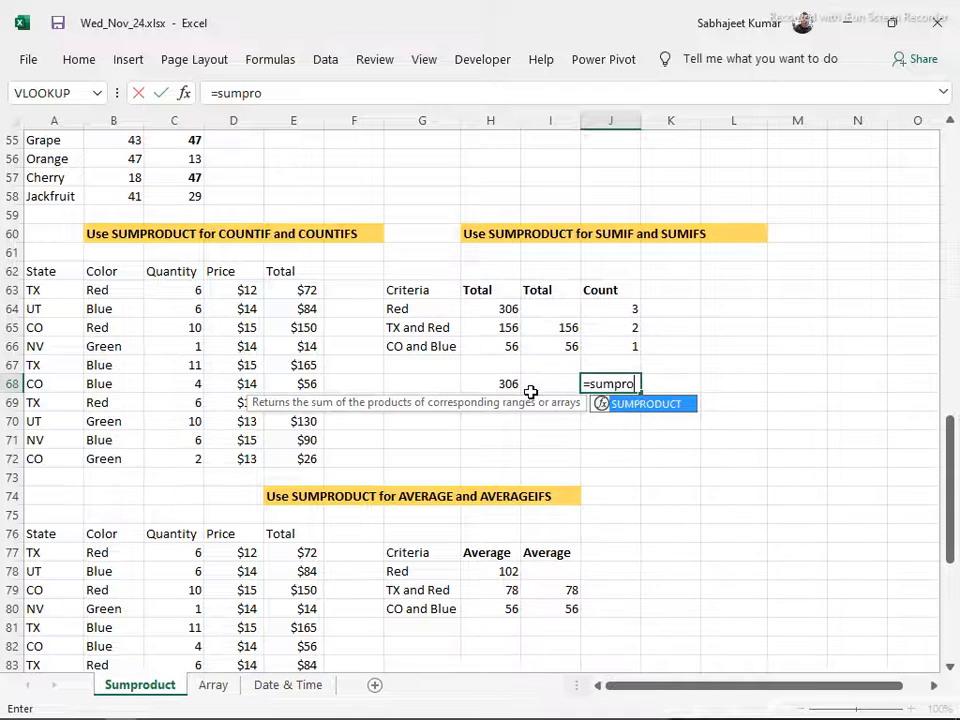
key(Tab)
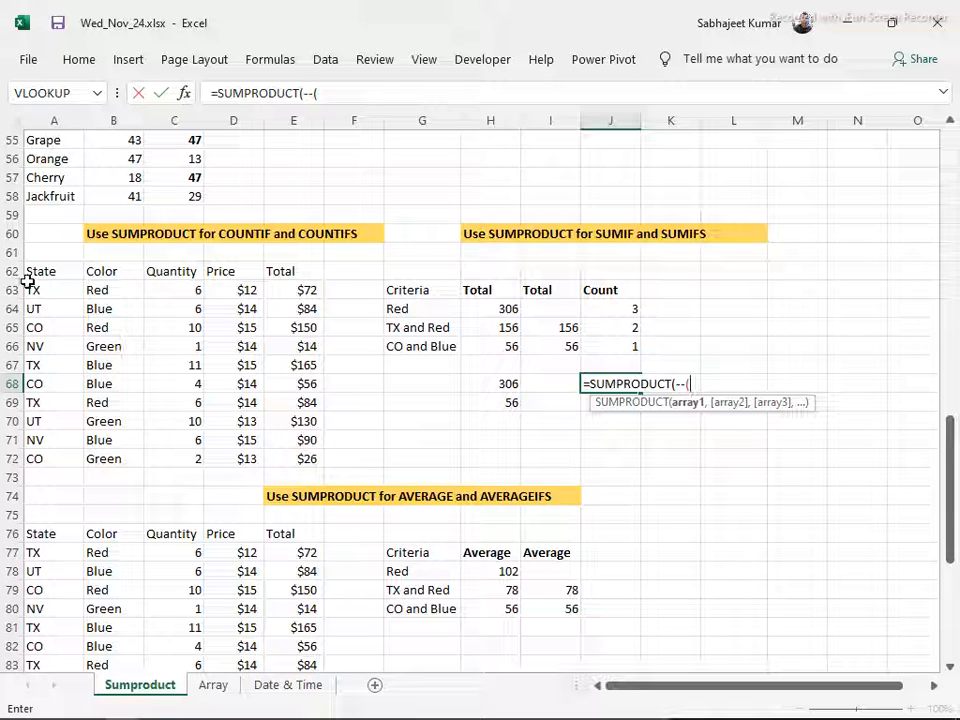
drag(33, 285, 35, 450)
text(="tx")
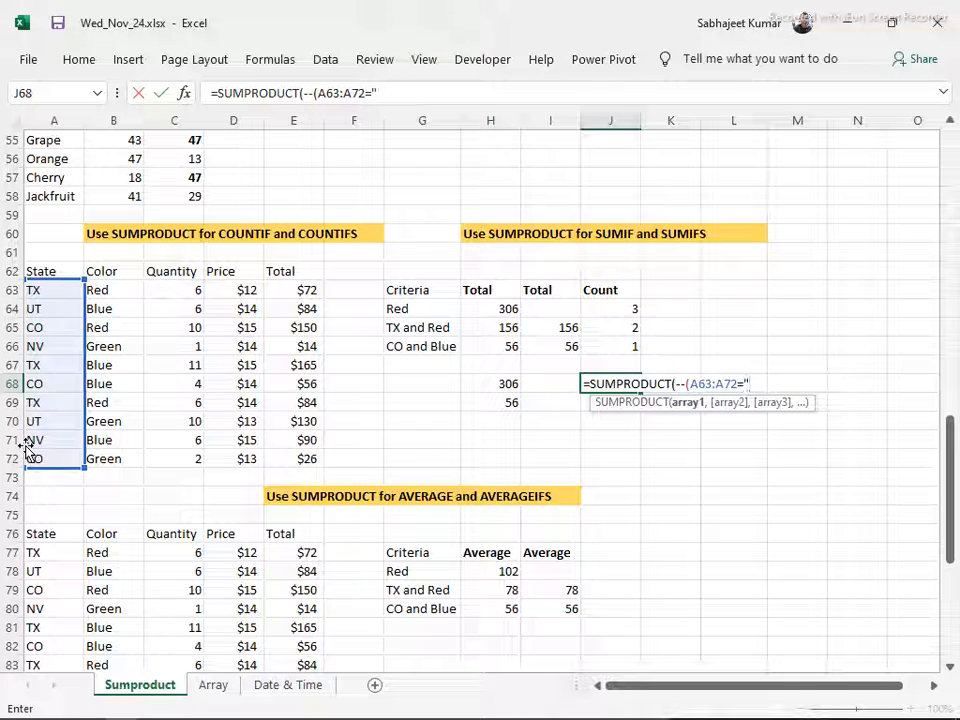
text(),--()
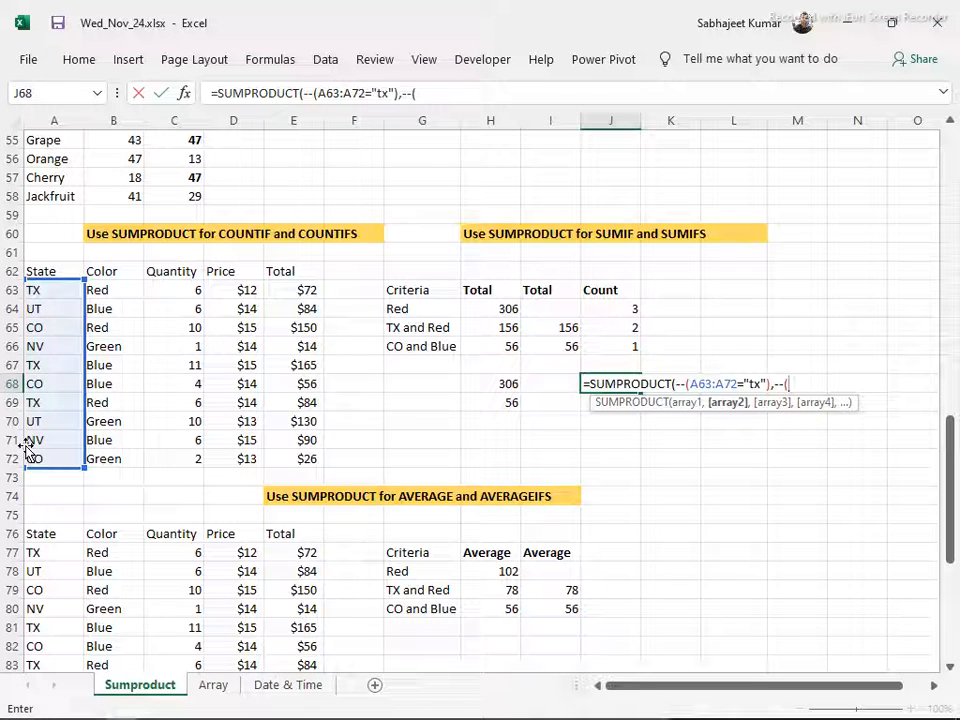
Add the Color condition --(B63:B72="Red") as the second array of the J68 formula, commit it and select the cell again
drag(124, 291, 108, 452)
text(=)
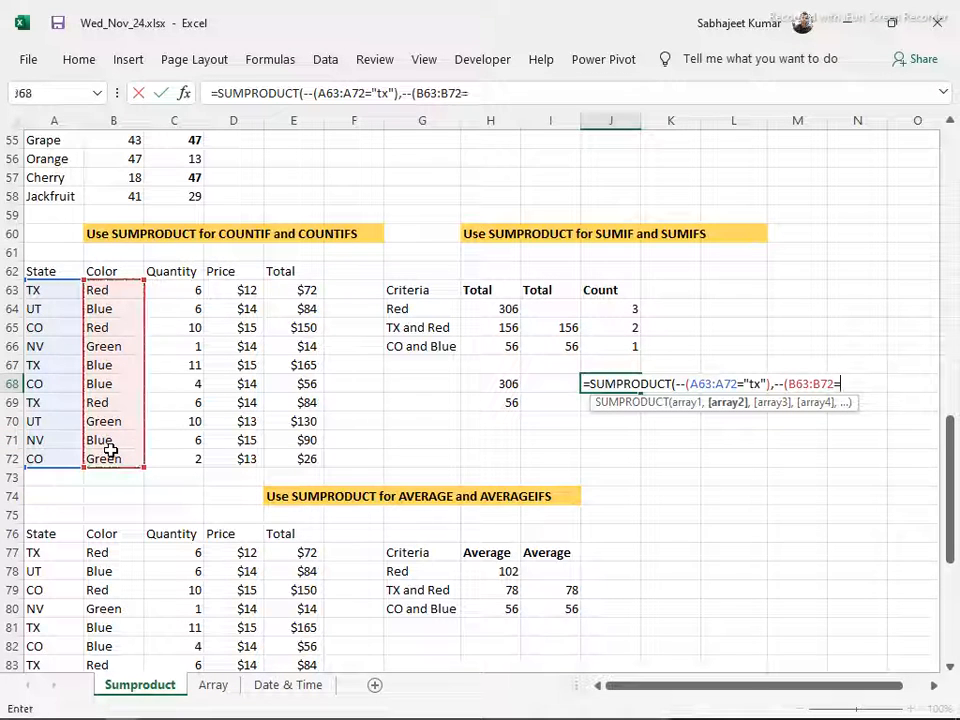
text("Red")
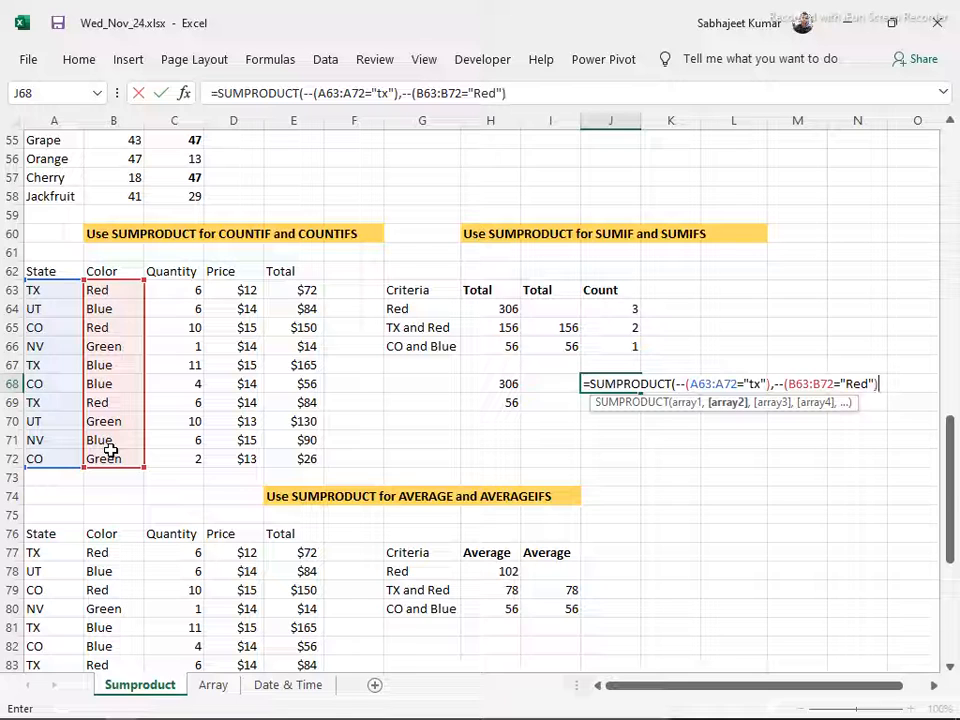
key(Return)
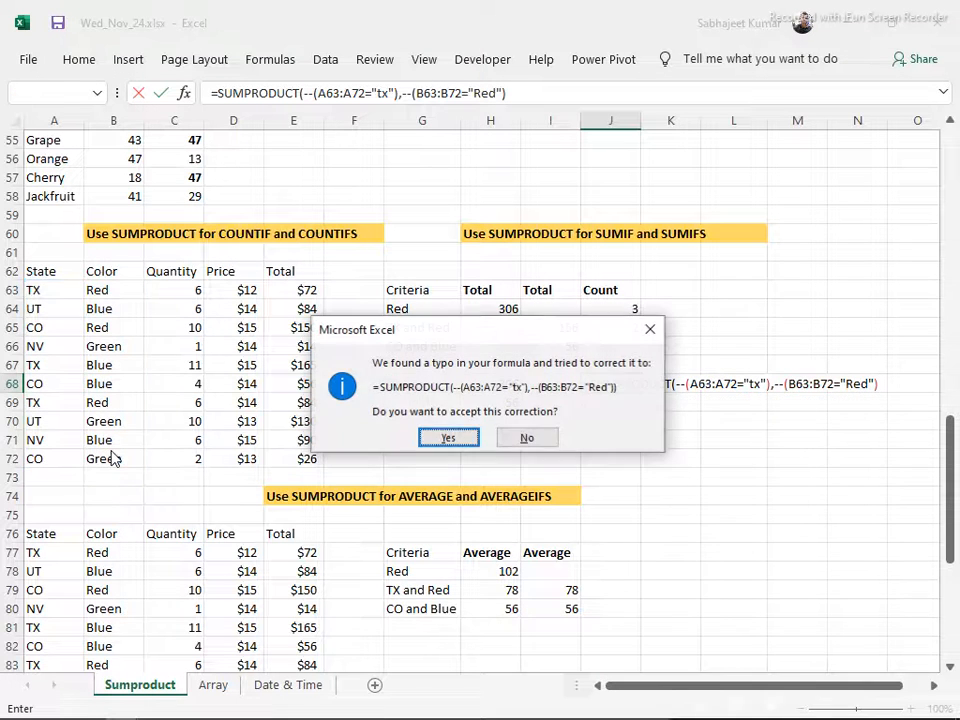
key(Return)
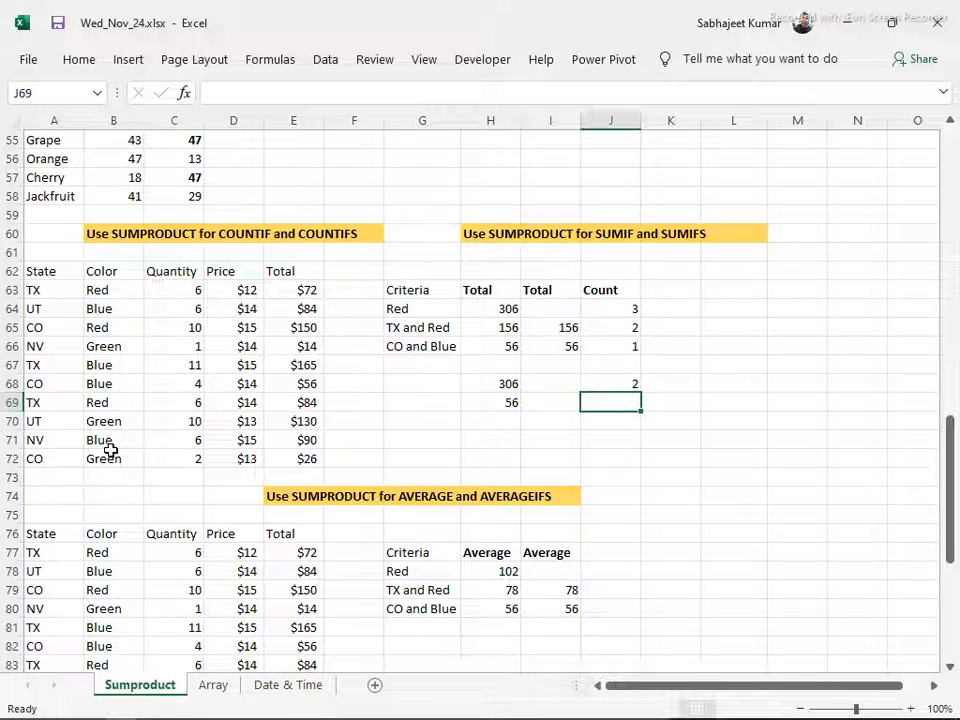
key(Up)
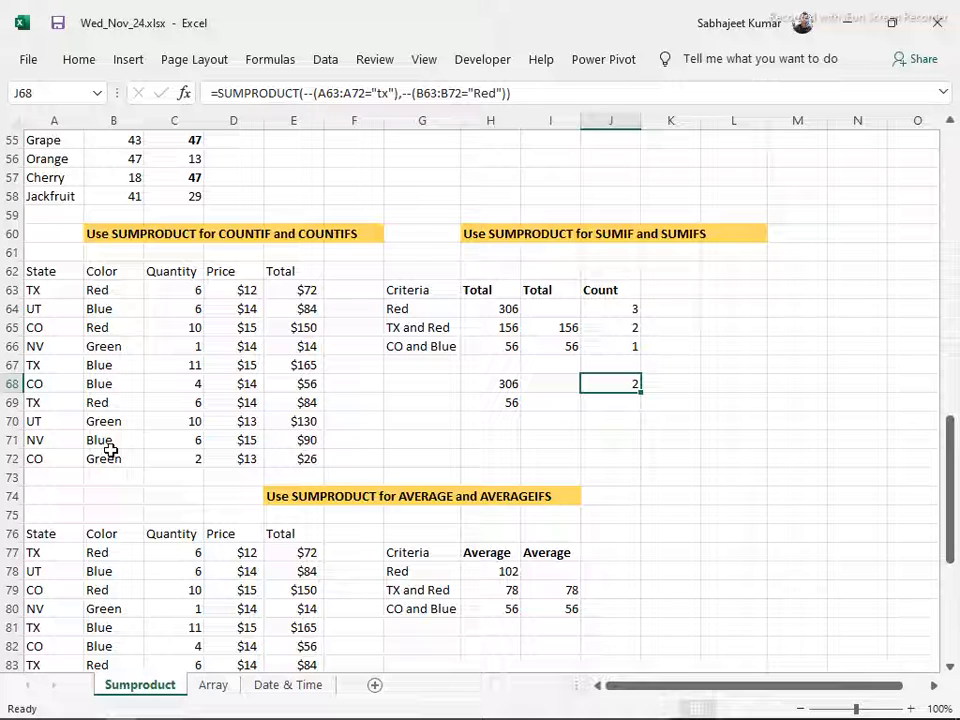
Compare the TX and Red records in rows 63 and 69 with the count formula in J68
drag(55, 290, 110, 296)
drag(38, 401, 139, 411)
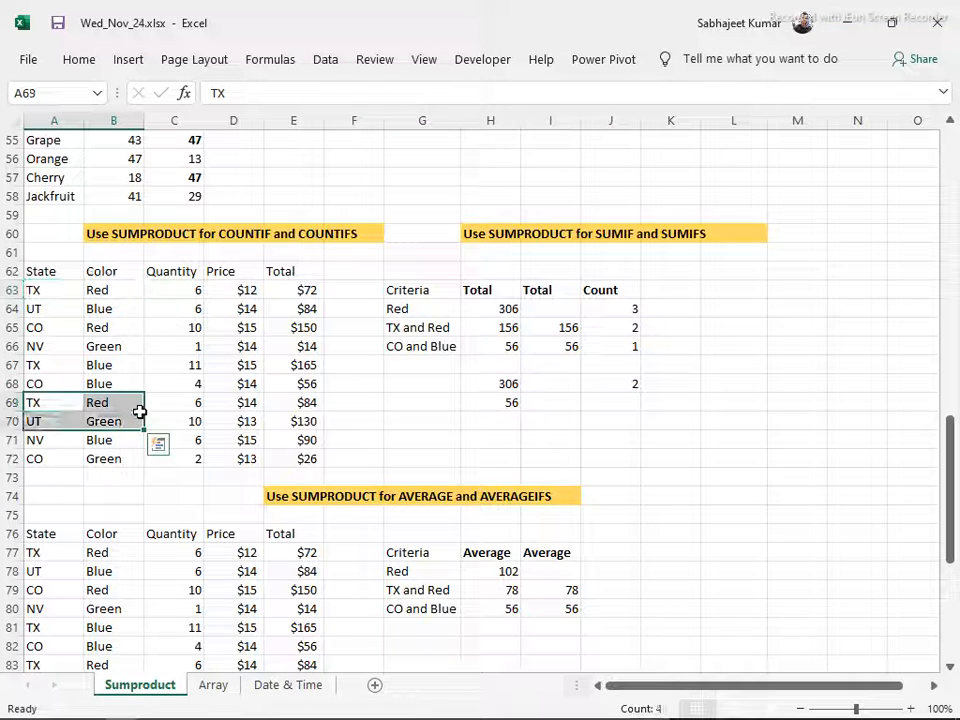
click(628, 388)
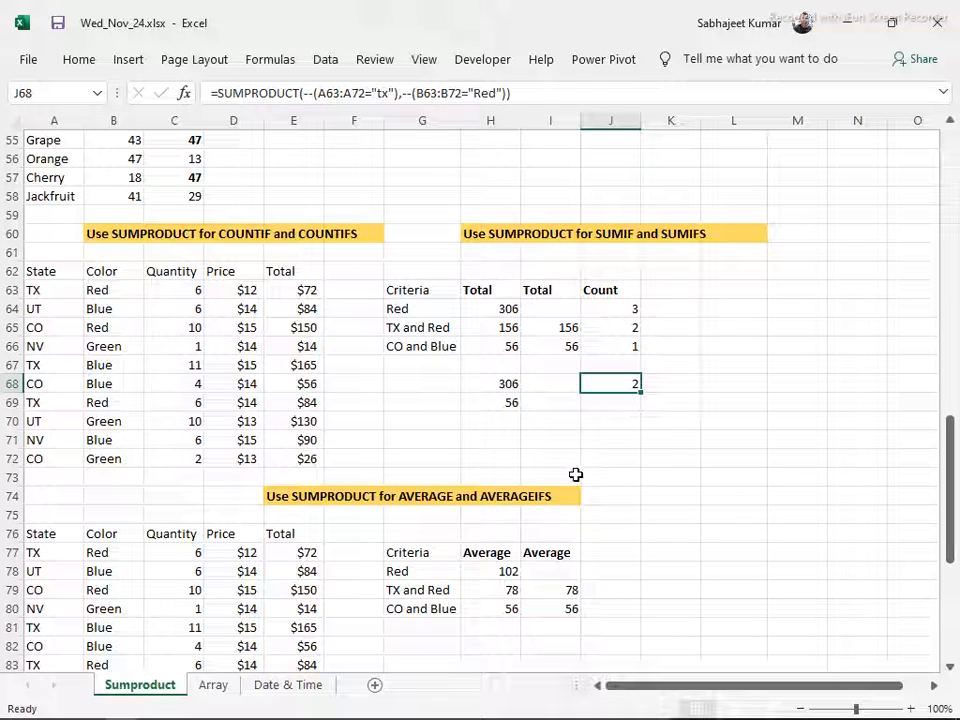
drag(500, 386, 692, 444)
click(171, 499)
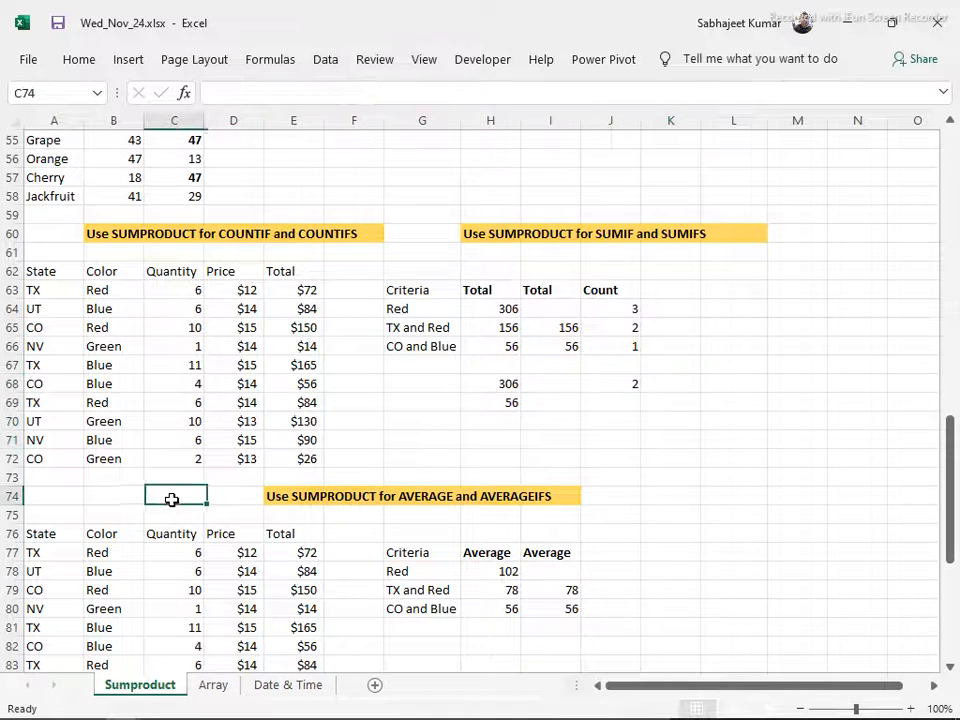
Start a SUMPRODUCT formula in H82 of the AVERAGE section with the Color condition --(B77:B86="Red") as its first array
scroll(171, 499, down, 4)
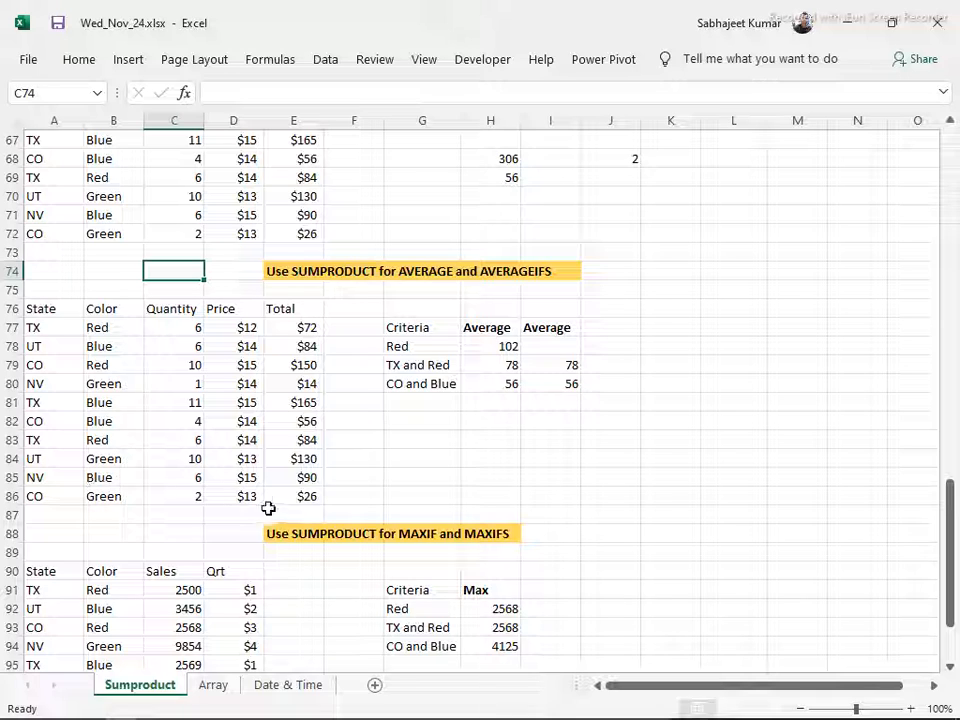
click(494, 427)
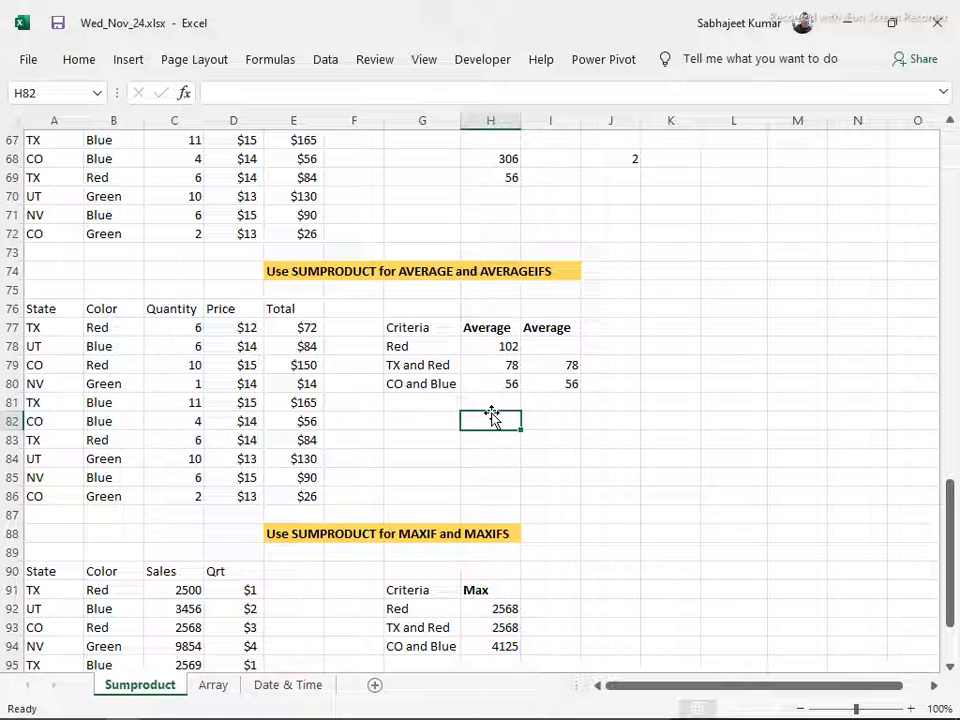
text(=)
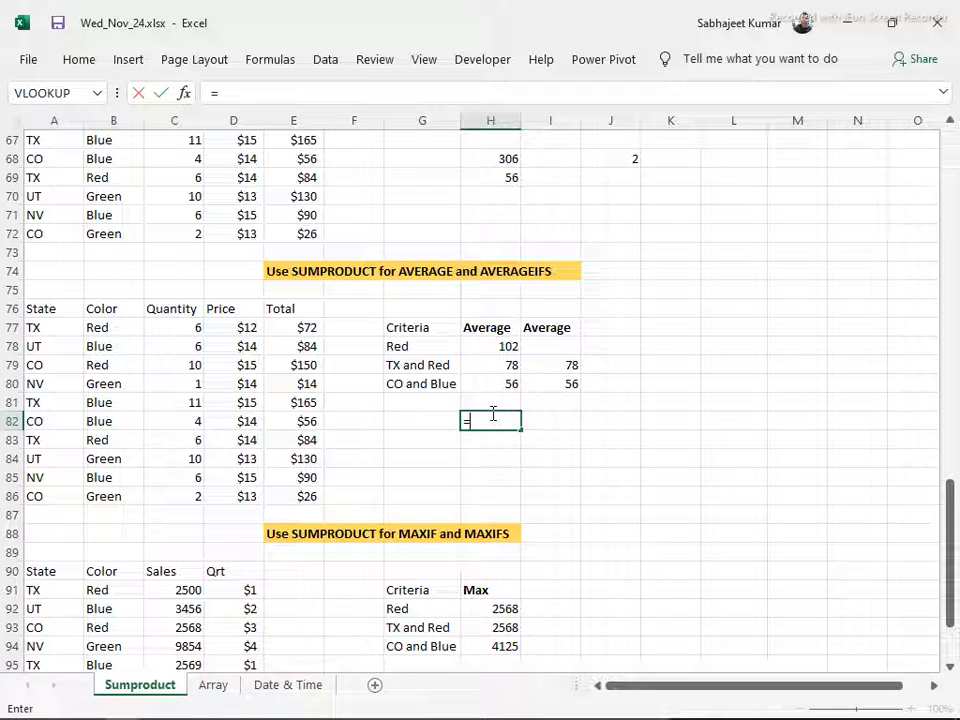
text(s)
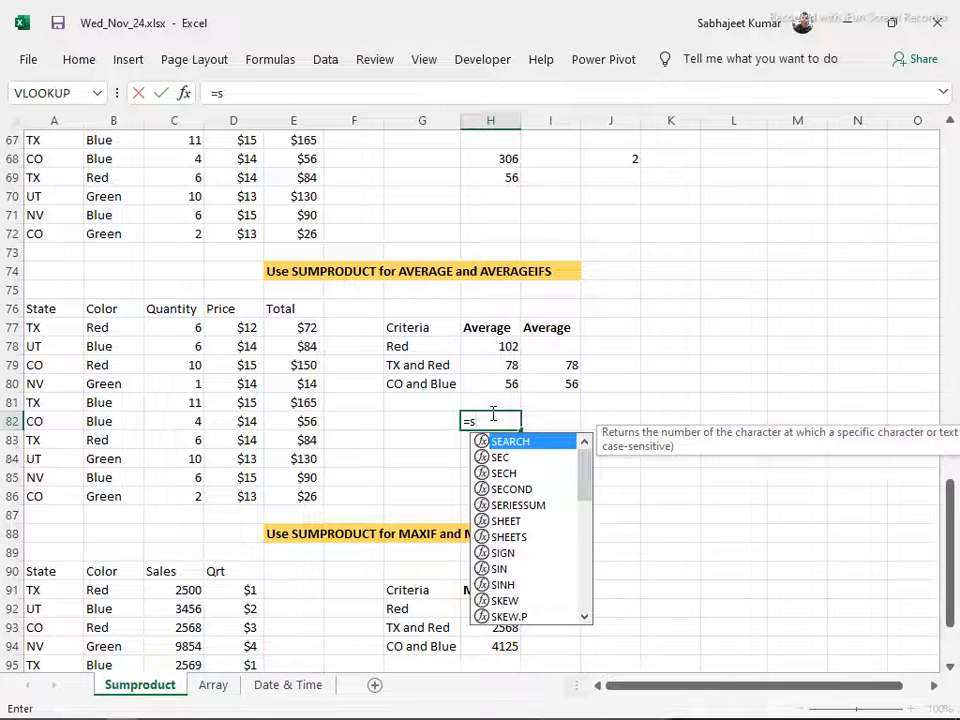
text(umpro)
key(Tab)
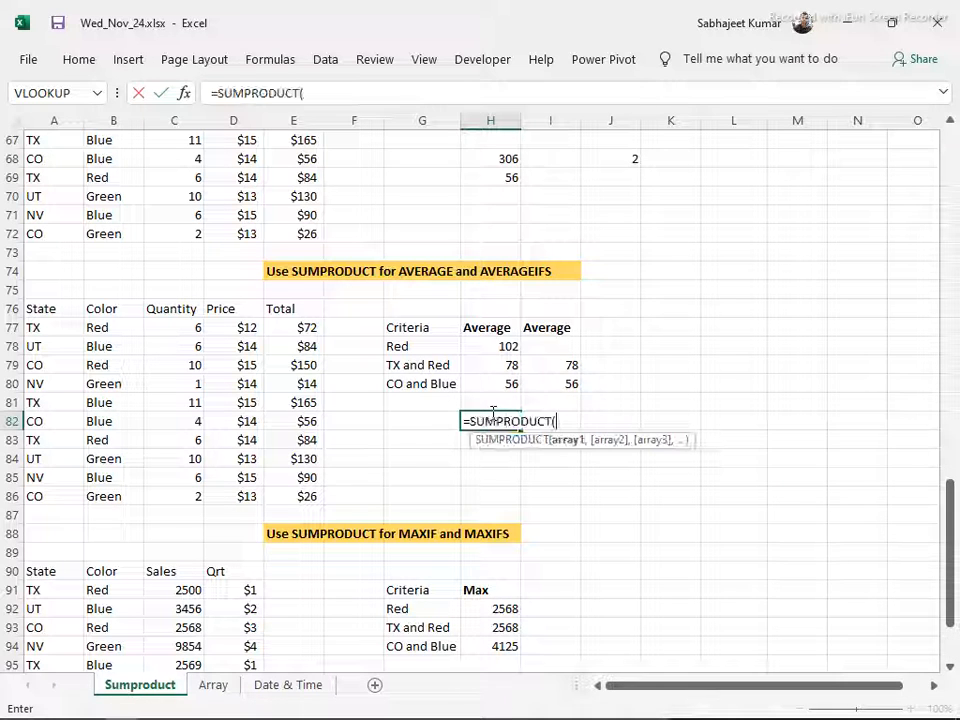
text(--()
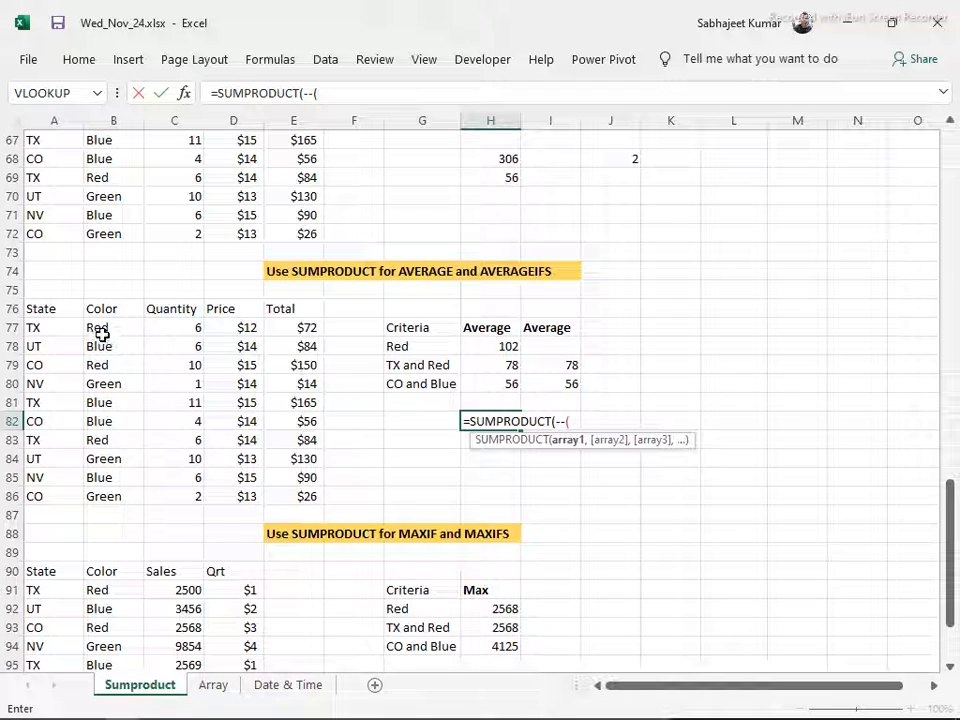
drag(102, 334, 105, 497)
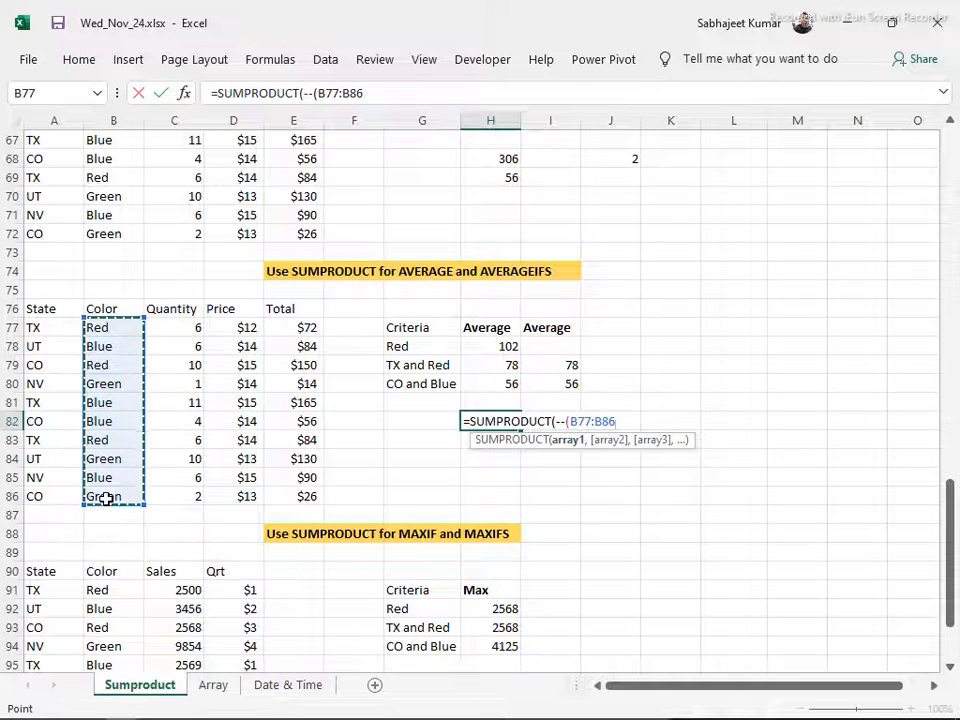
text(=")
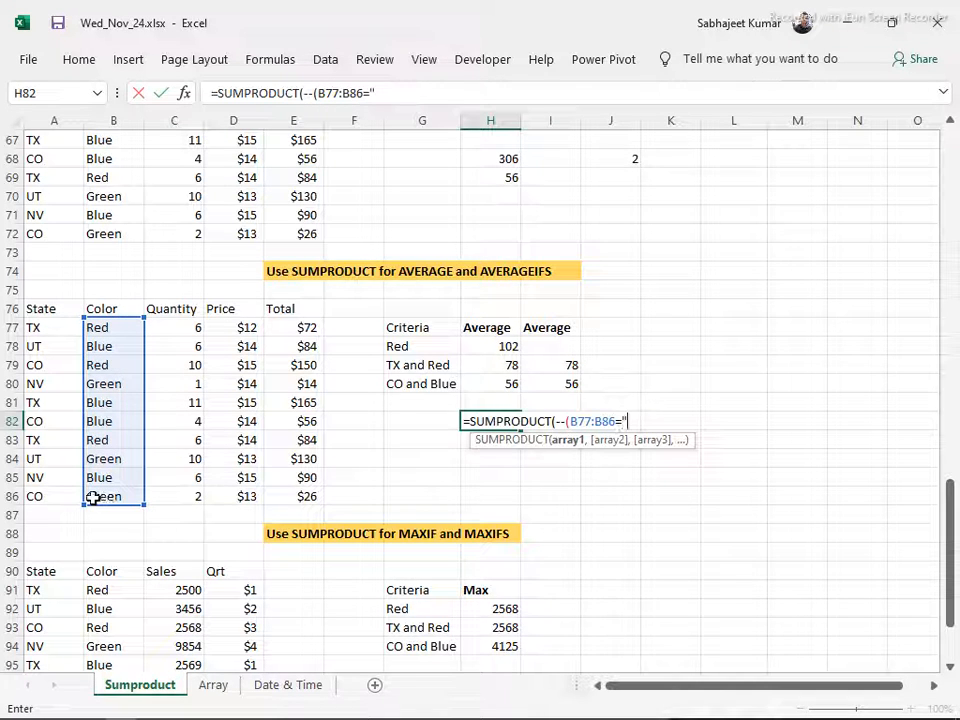
text(Red")
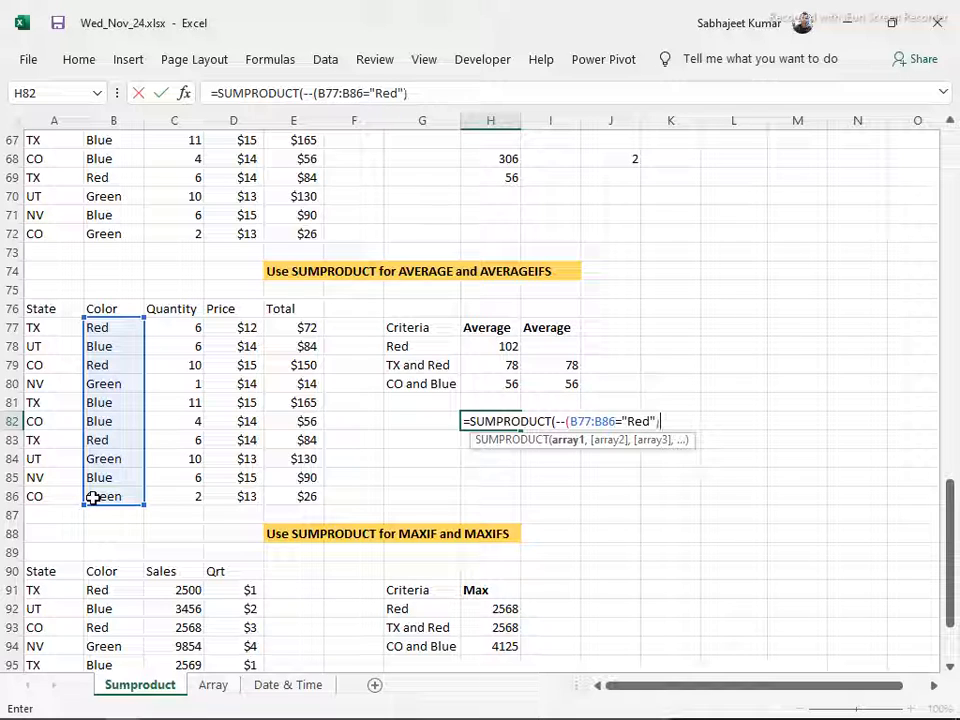
text(),)
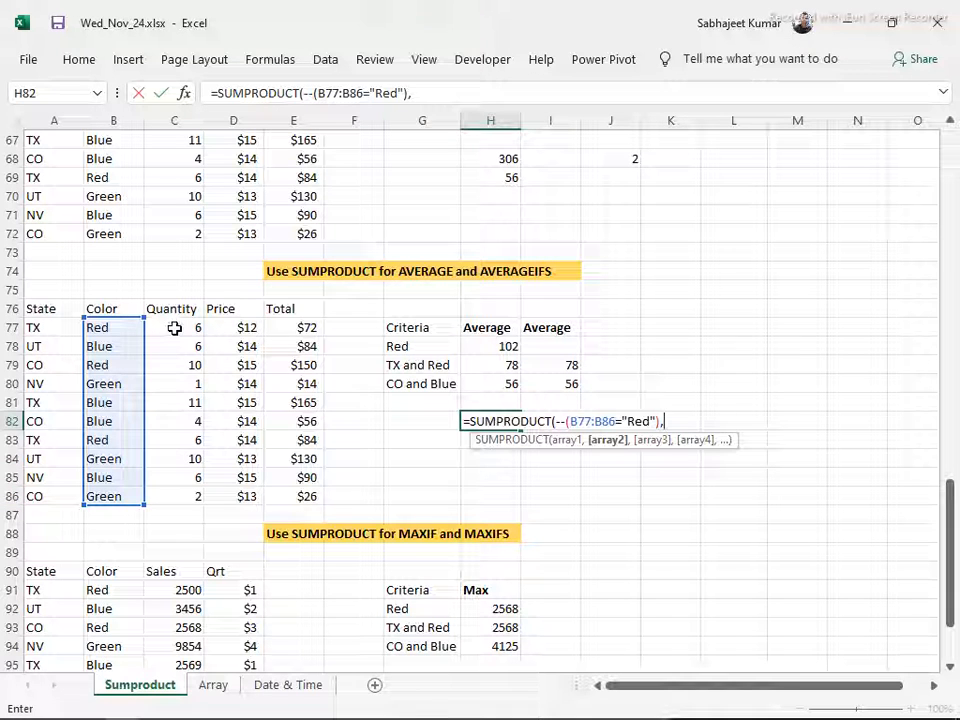
Add the Quantity range C77:C86 and Price range D77:D86 as further arrays in the H82 formula and close the SUMPRODUCT
drag(182, 326, 189, 493)
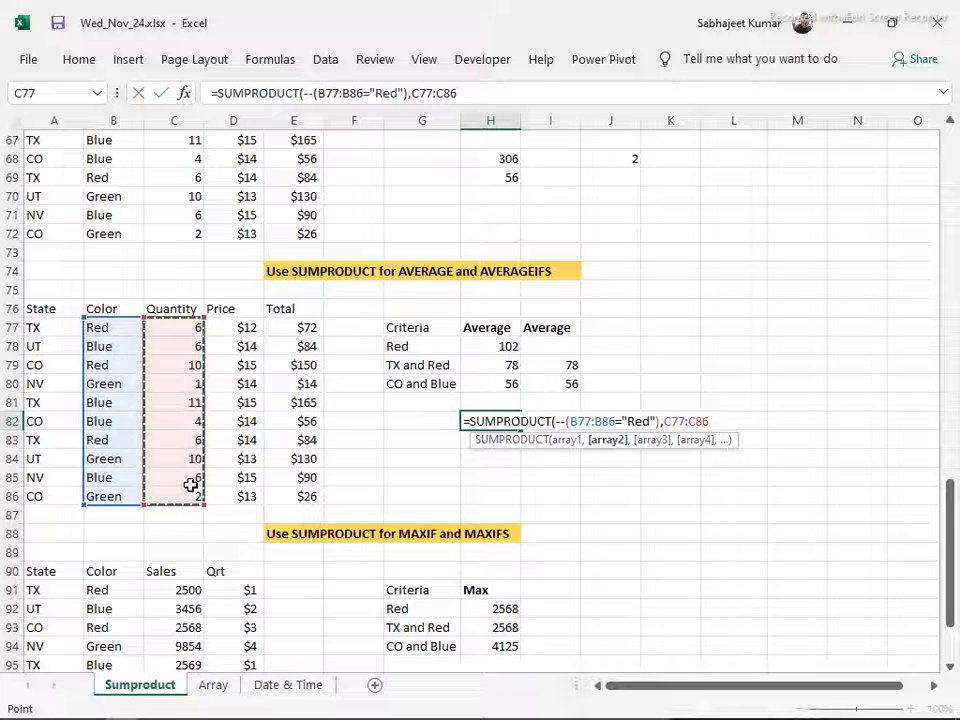
text(,)
drag(224, 334, 238, 482)
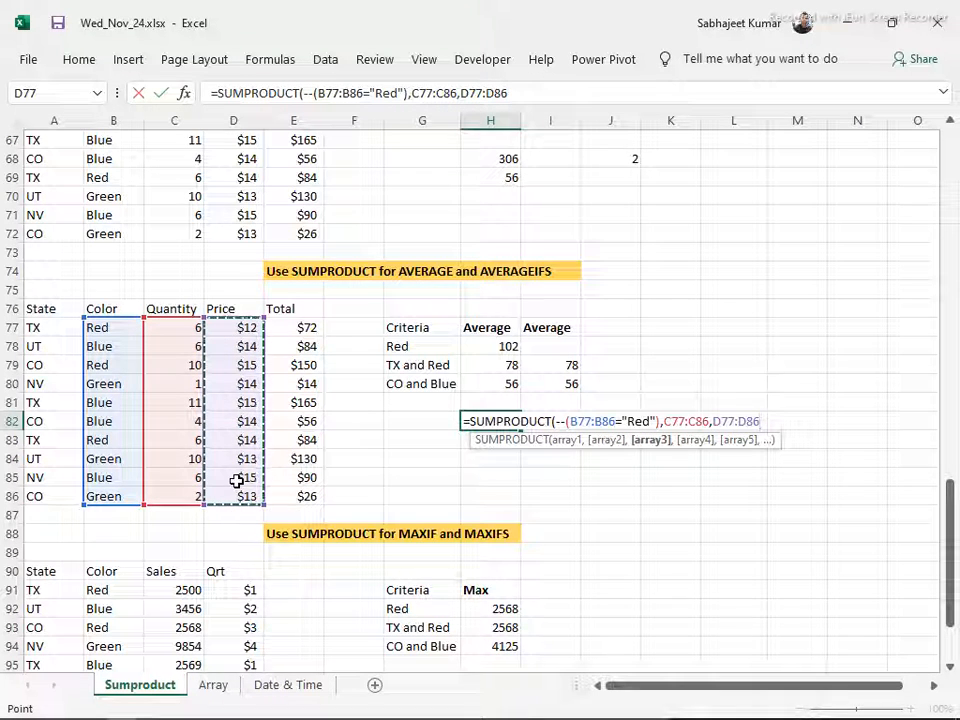
text()/)
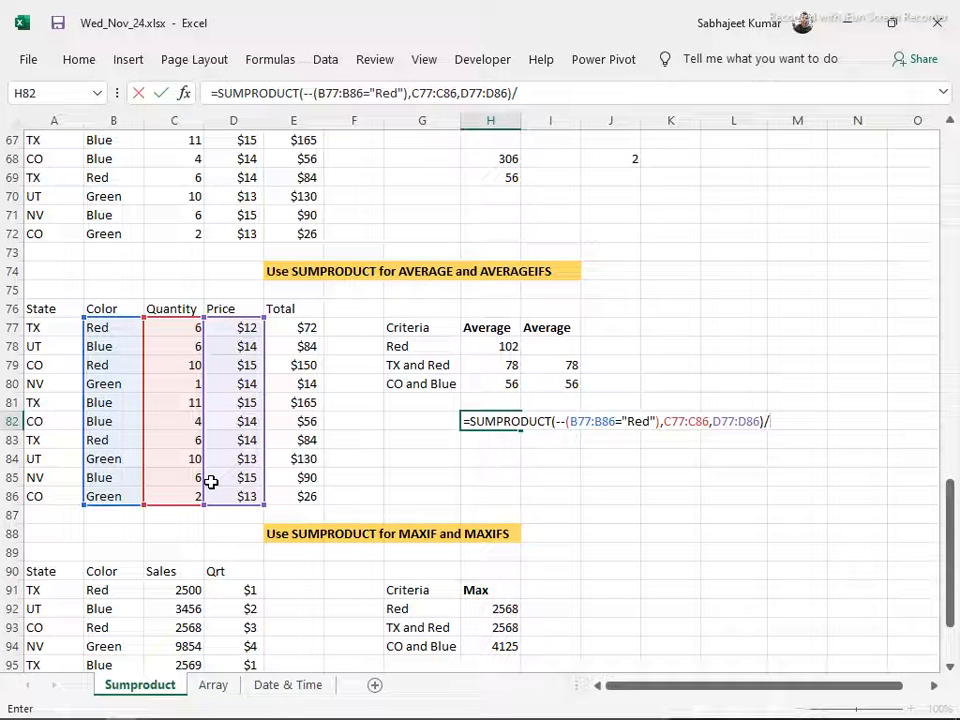
Divide the H82 SUMPRODUCT by COUNTIF(A77:A86,"TX"), commit the formula and select the cell again
text(counti)
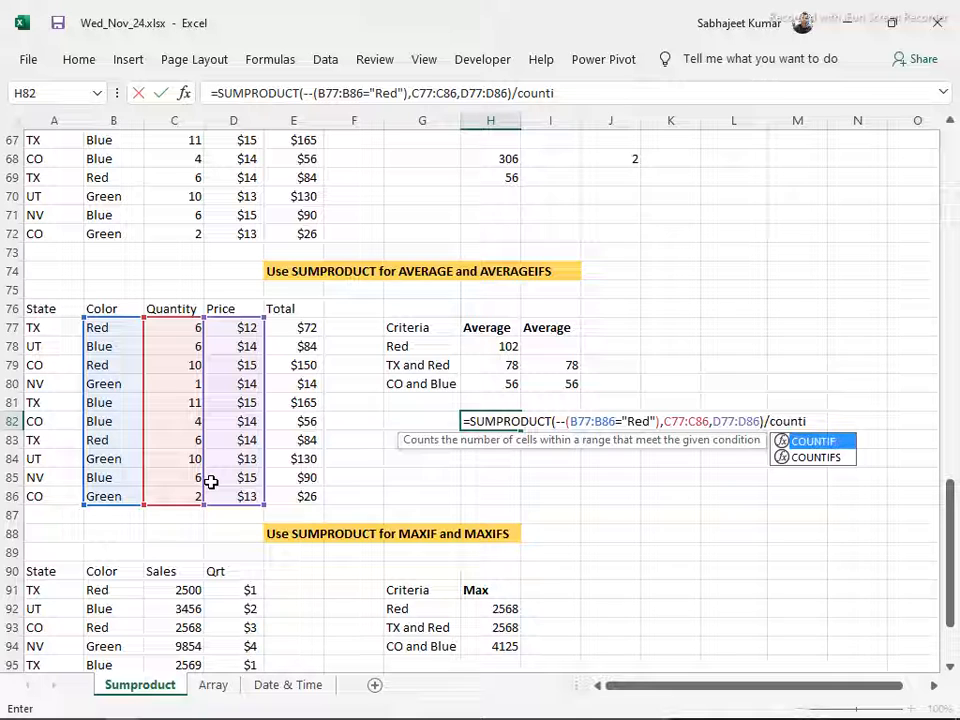
key(Tab)
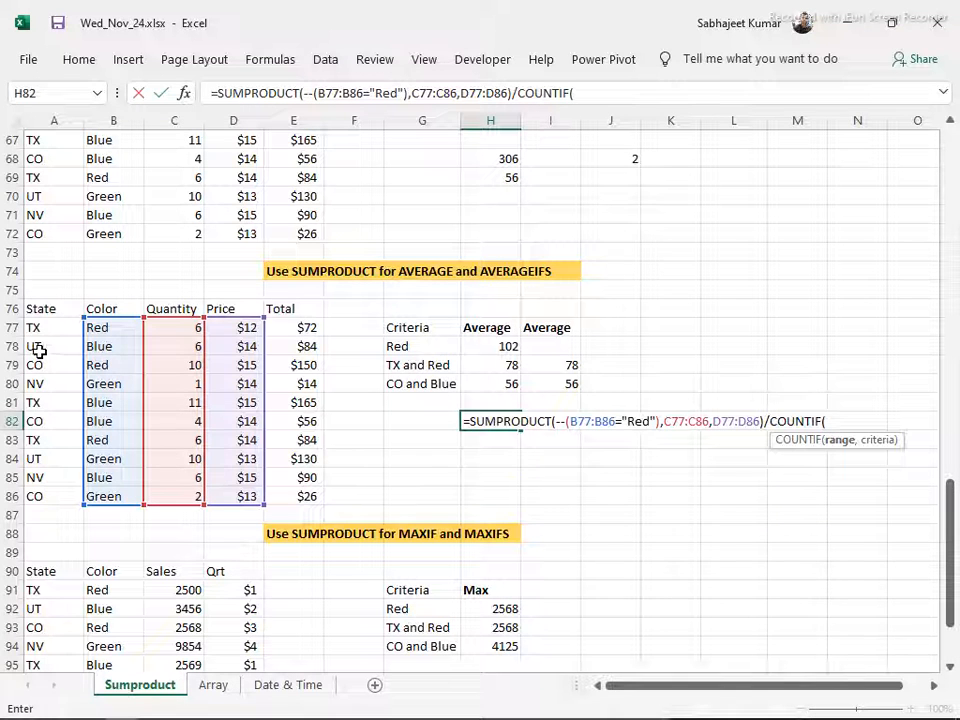
drag(57, 332, 55, 491)
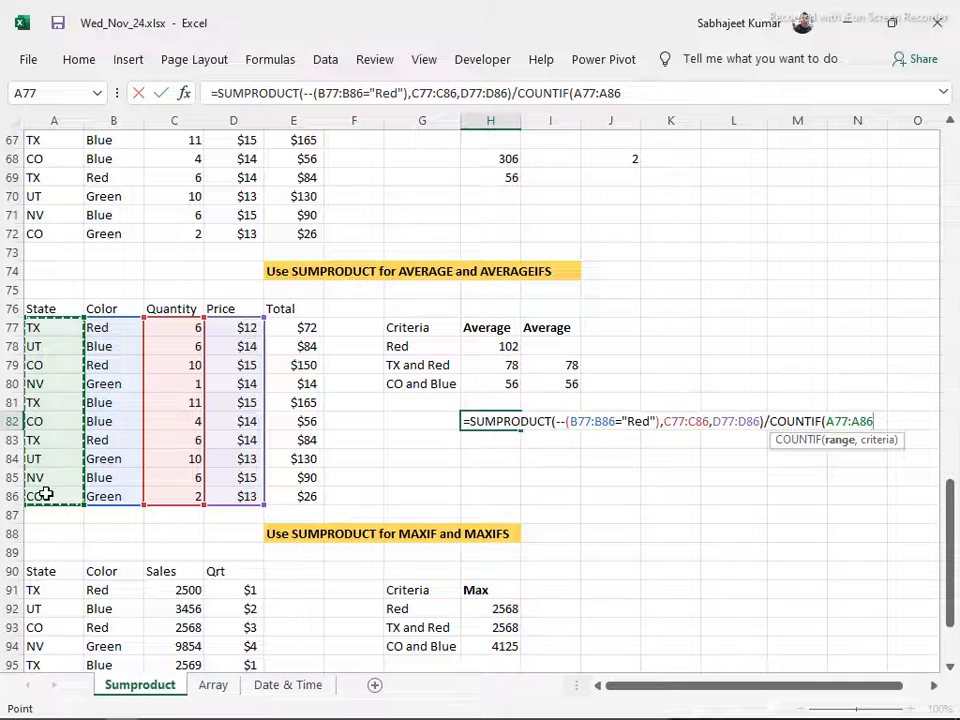
text(,)
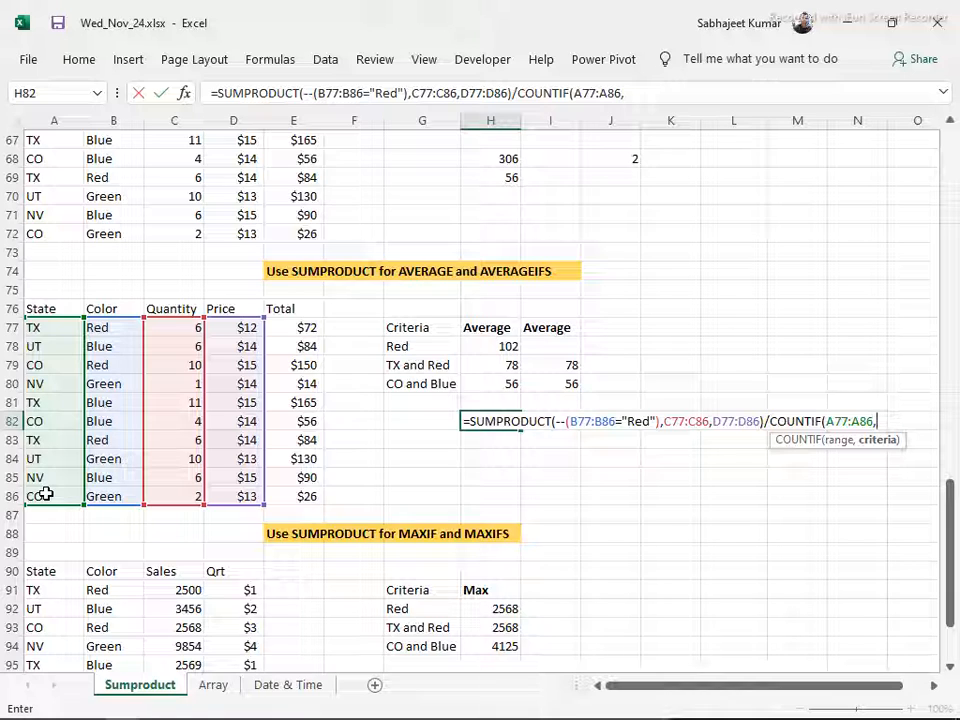
text(Tx)
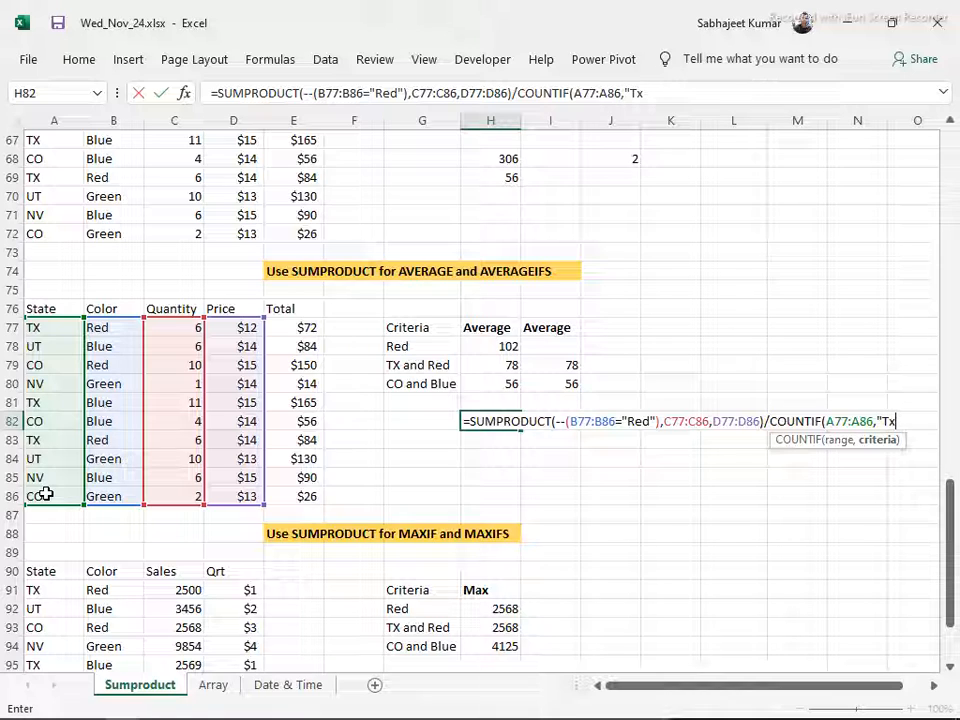
key(BackSpace)
text(X"))
key(Return)
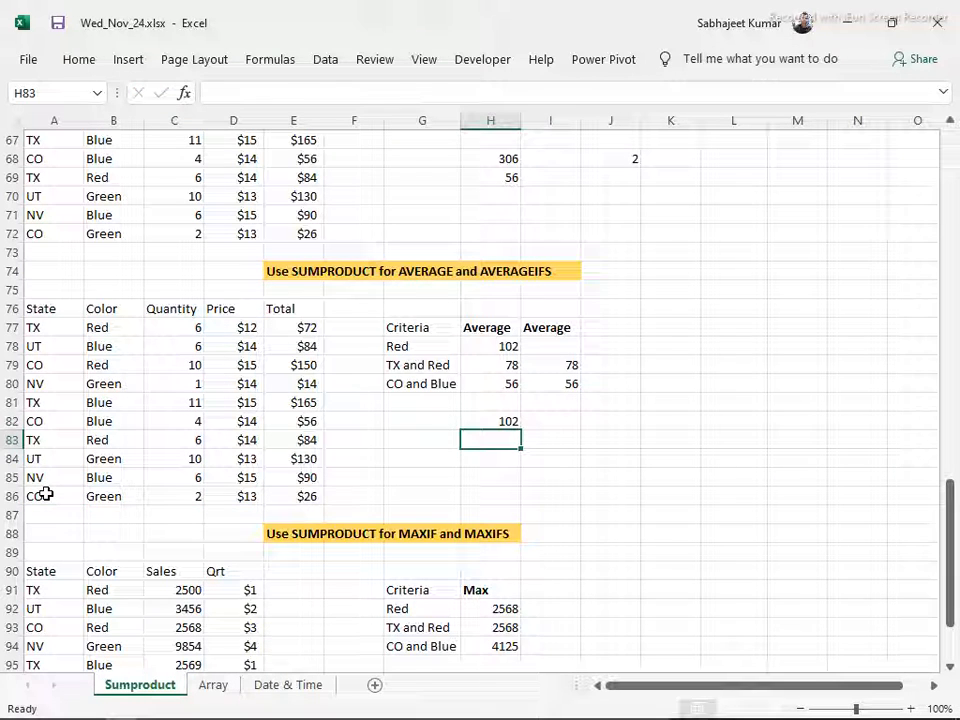
key(Up)
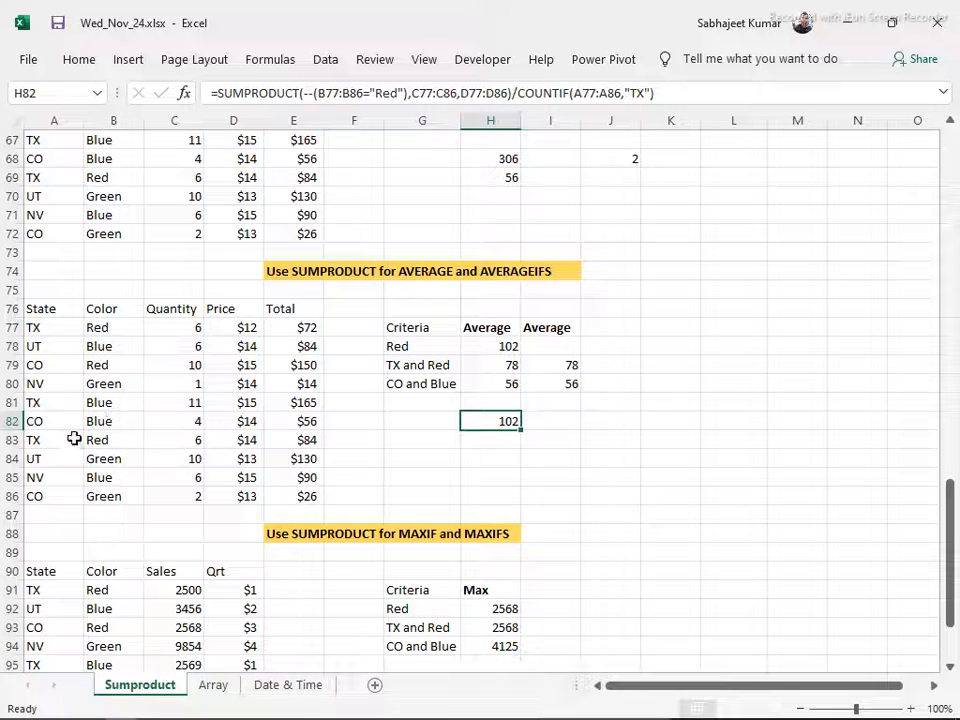
Select the Red records' totals E77, E83 and E79 together to check their average against the formula in H82
click(302, 327)
ctrl+click(301, 441)
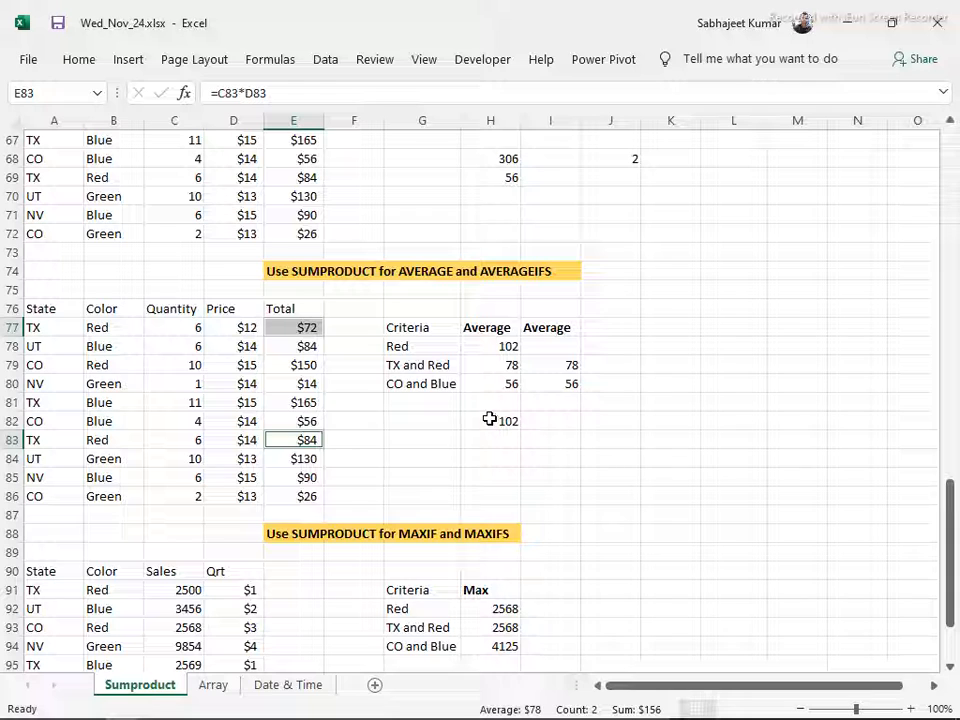
ctrl+click(292, 364)
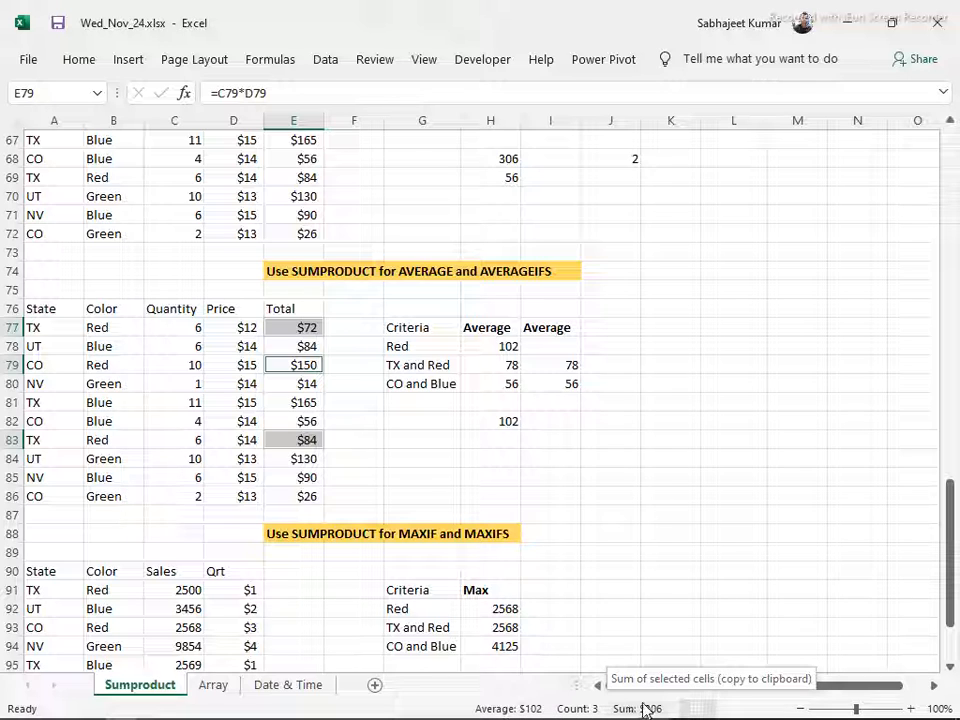
click(486, 425)
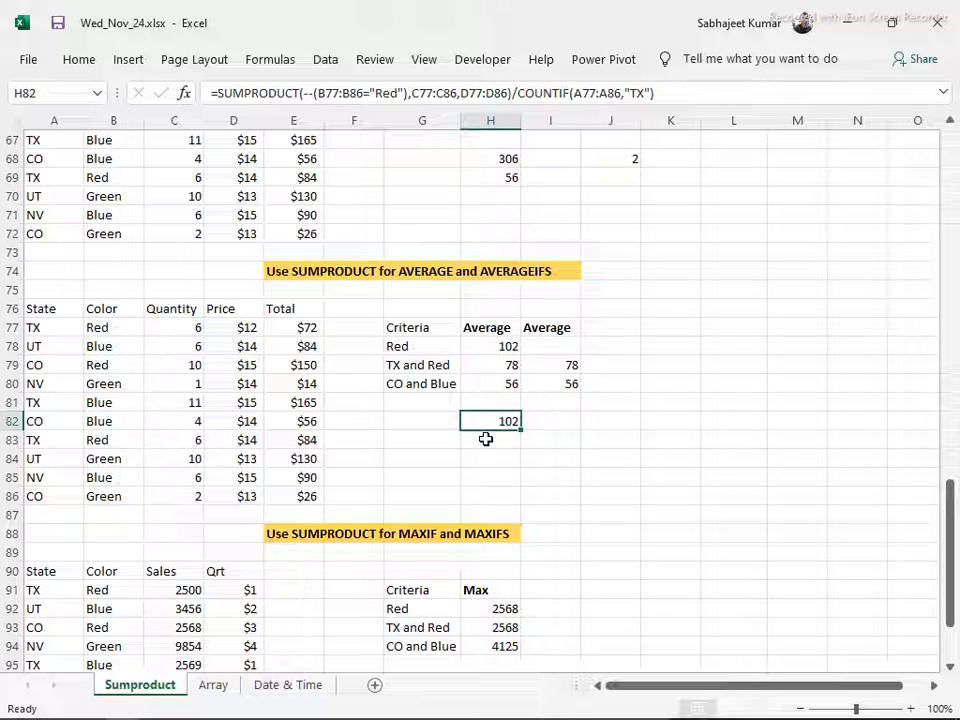
Start a SUMPRODUCT formula in H83 with the State range --(A77:A86) and the Color range --(B77:B86) as its first two arrays
click(486, 440)
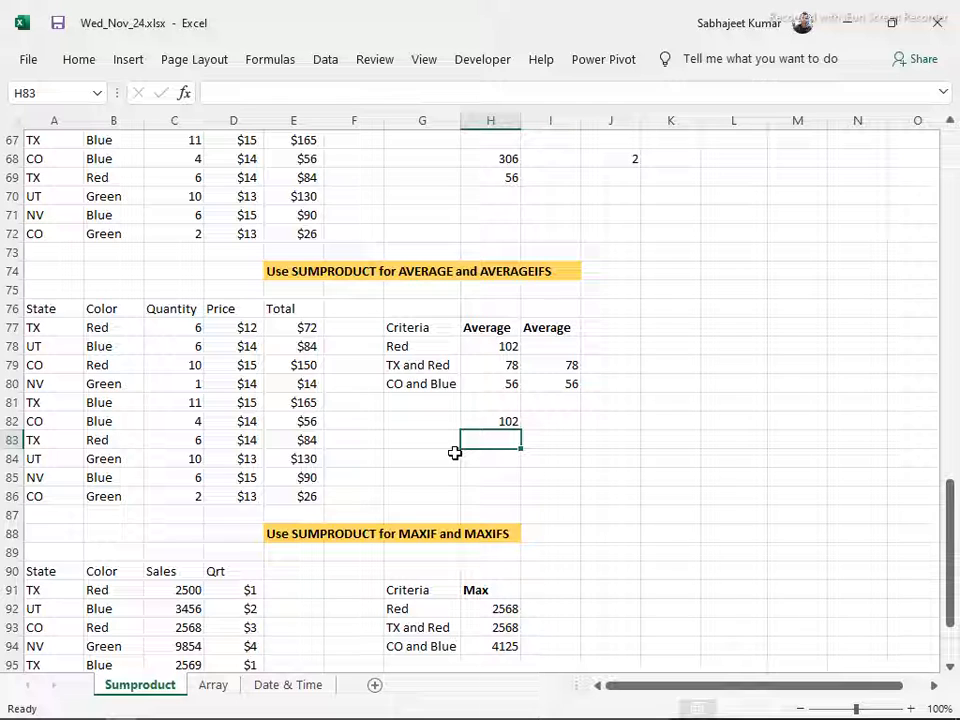
text(=sump)
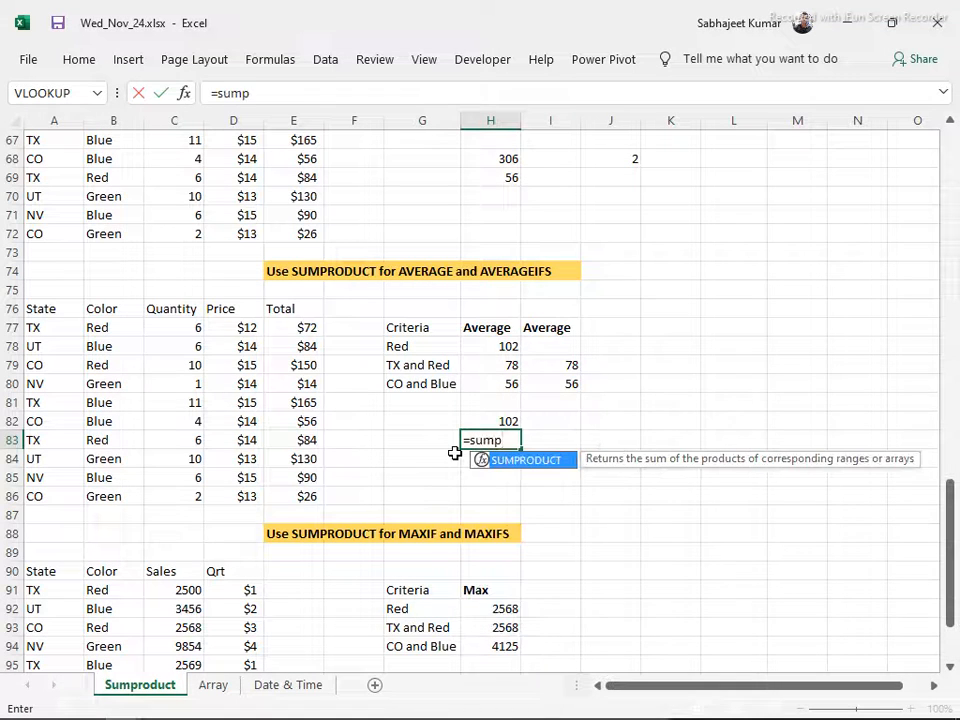
key(Tab)
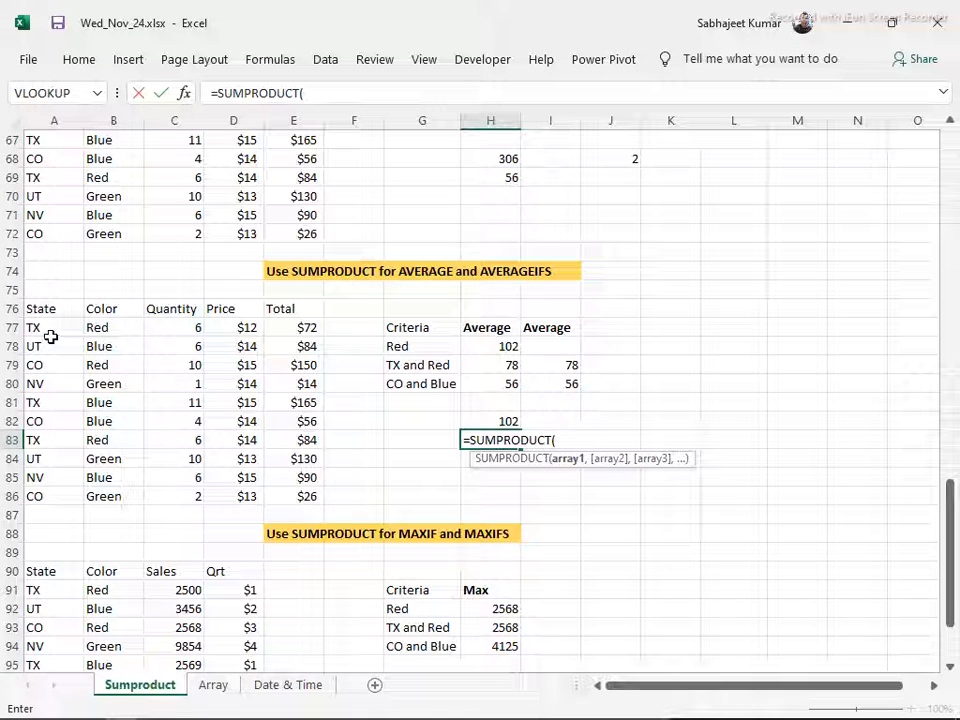
text(--()
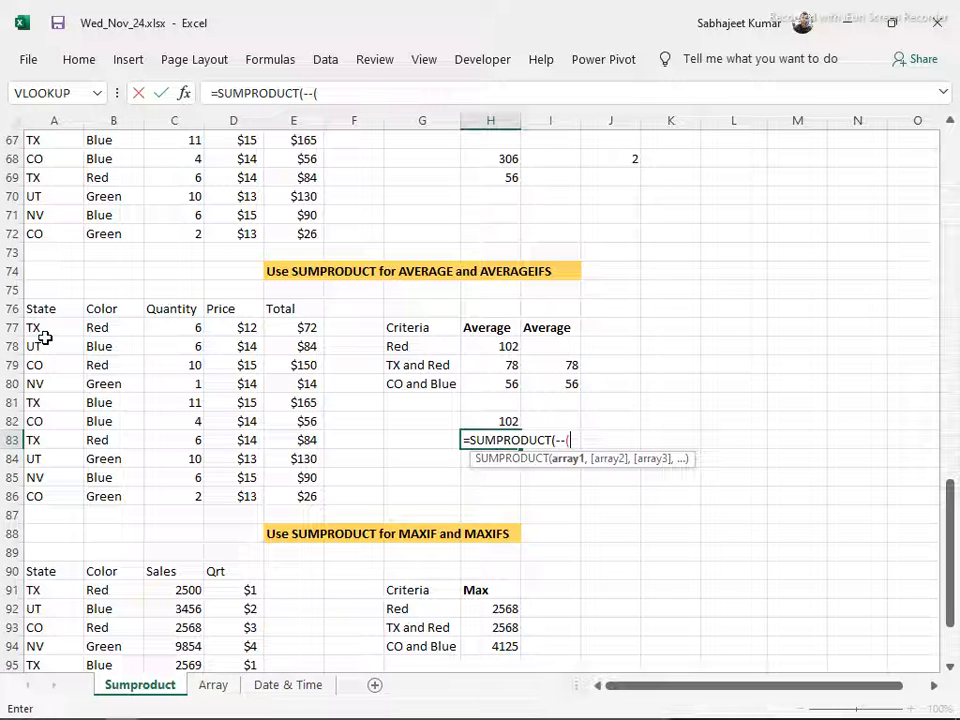
drag(45, 335, 44, 492)
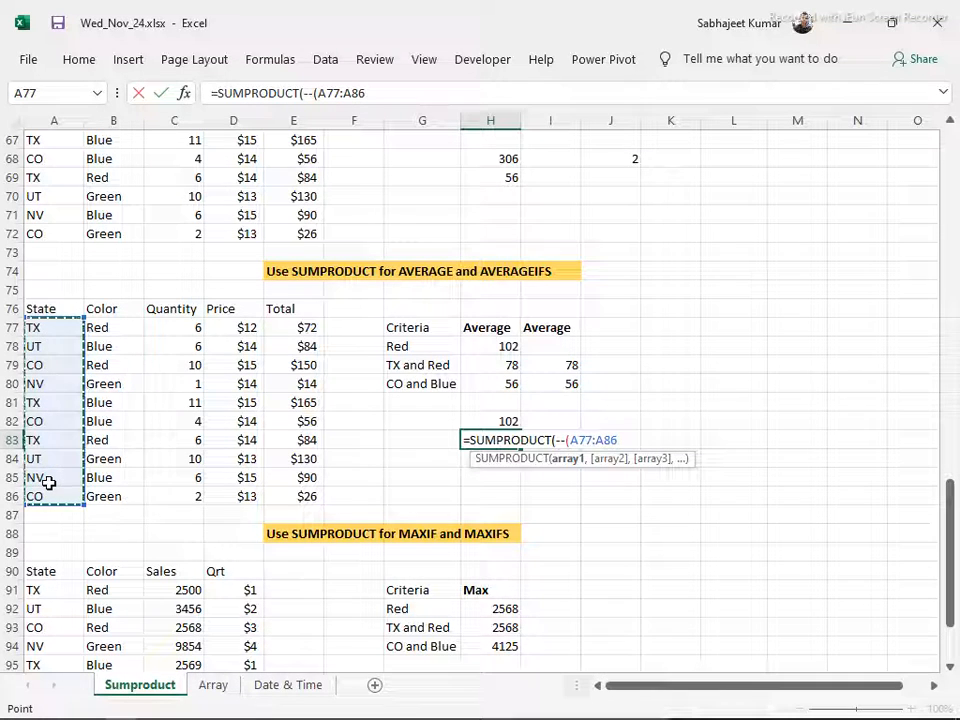
text())
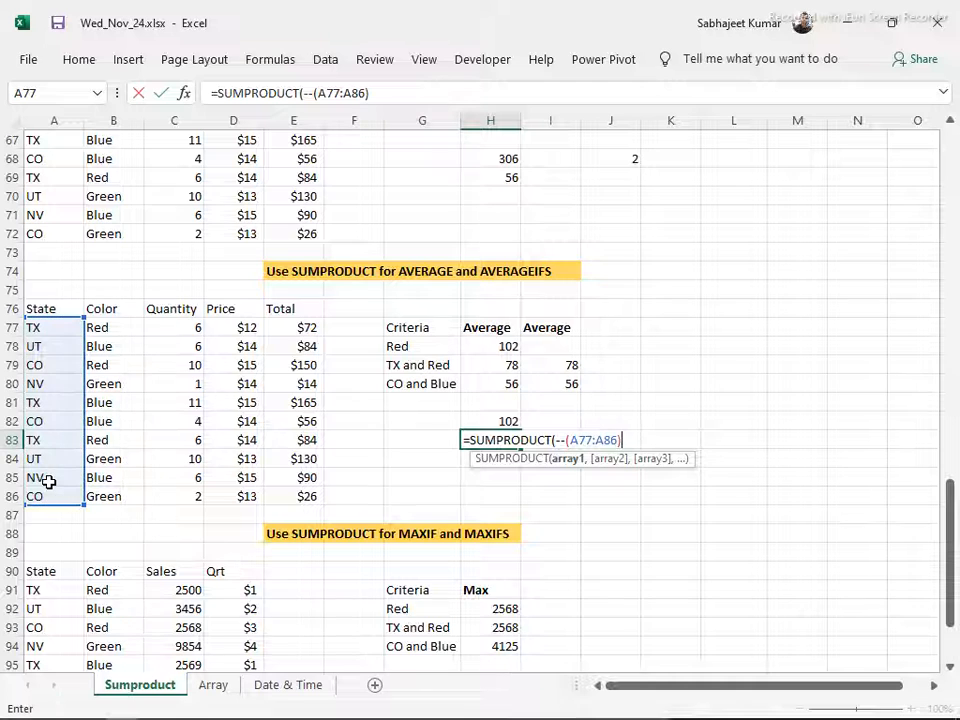
text(,--()
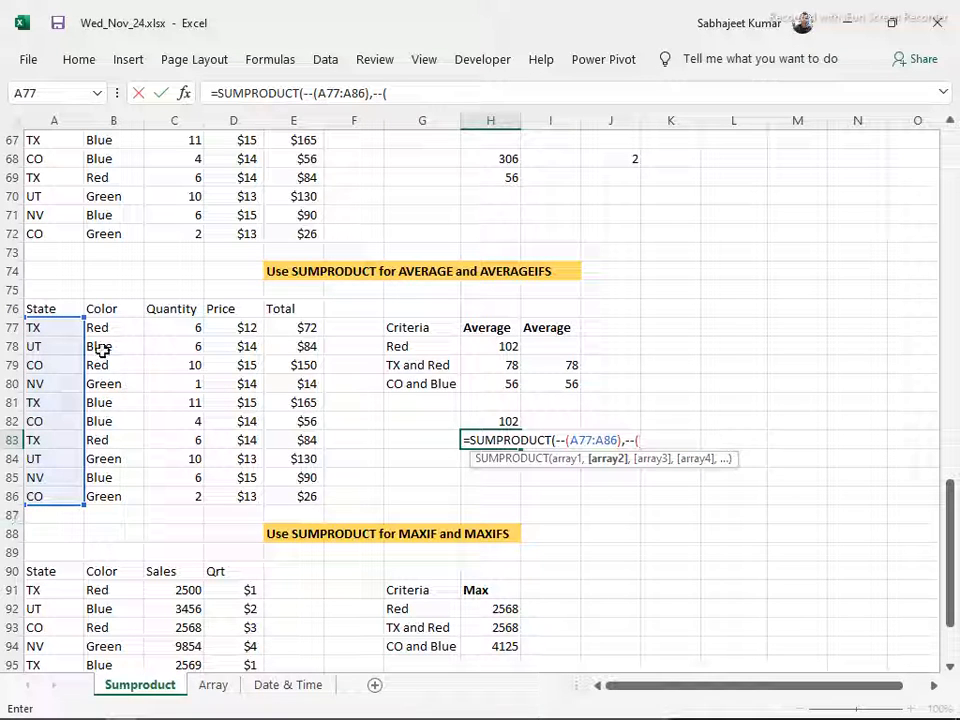
drag(103, 332, 101, 489)
text())
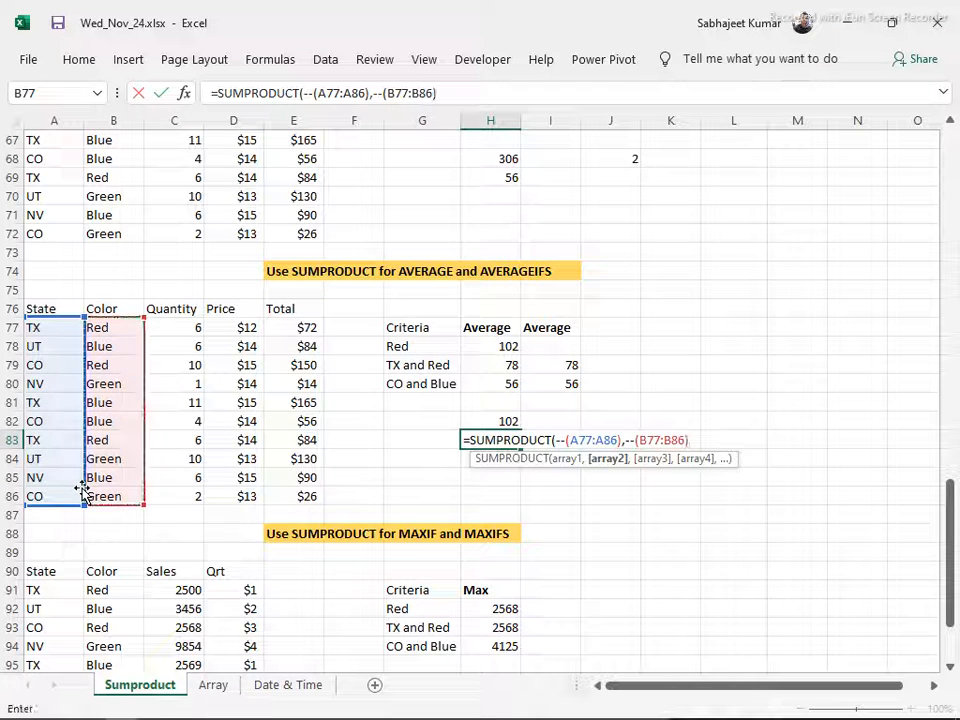
text(,)
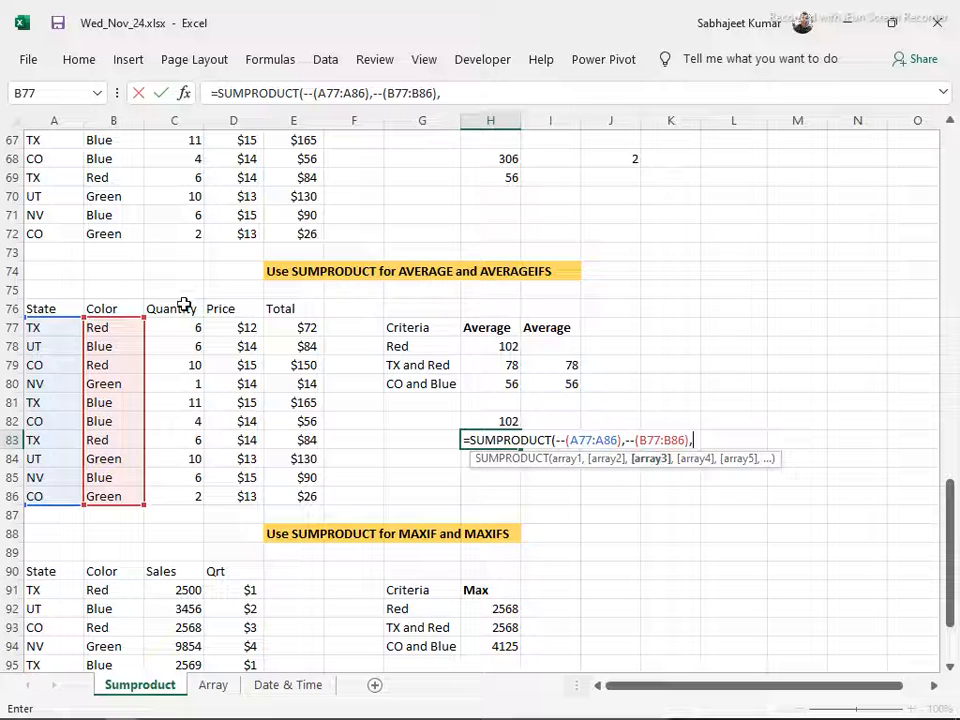
Add the Quantity range C77:C86 and Price range D77:D86 as further arrays in the H83 formula and close the SUMPRODUCT
drag(183, 327, 195, 495)
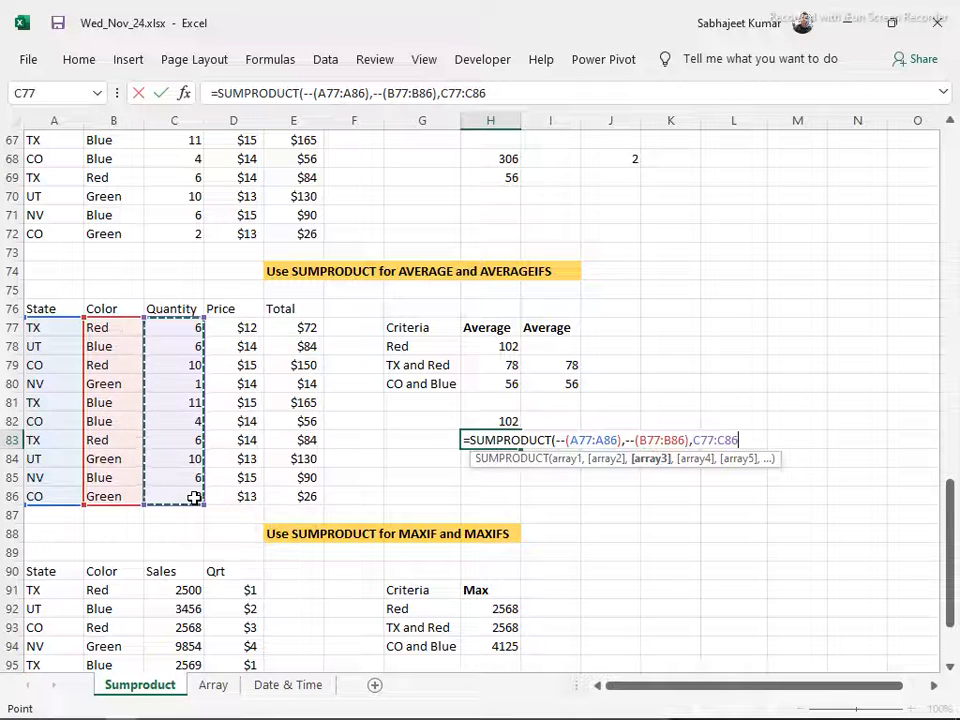
text(,)
drag(235, 327, 249, 494)
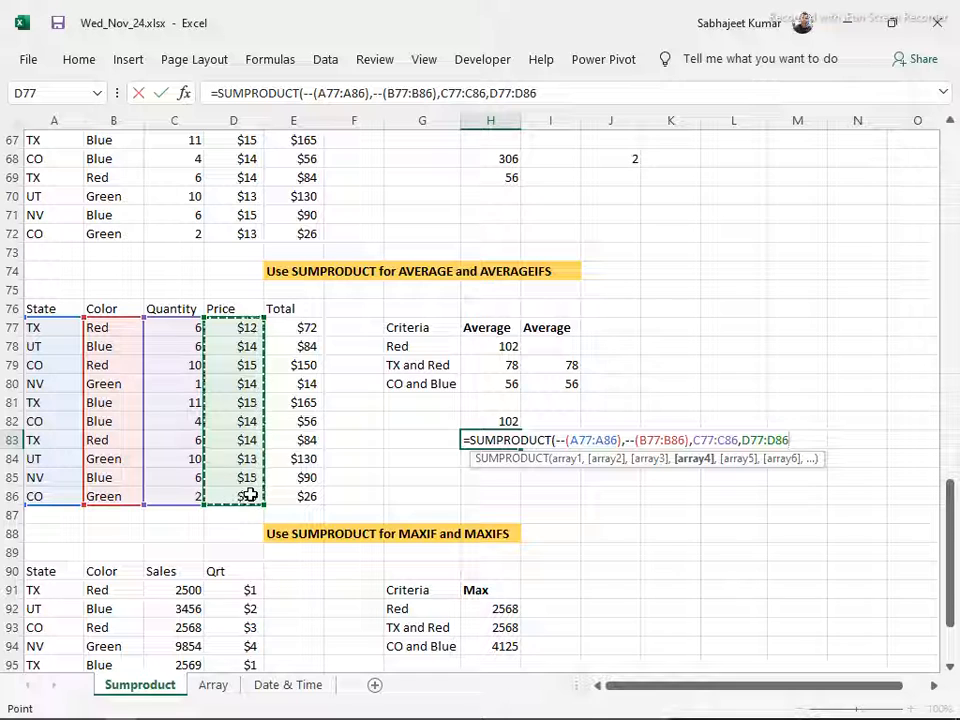
text()/)
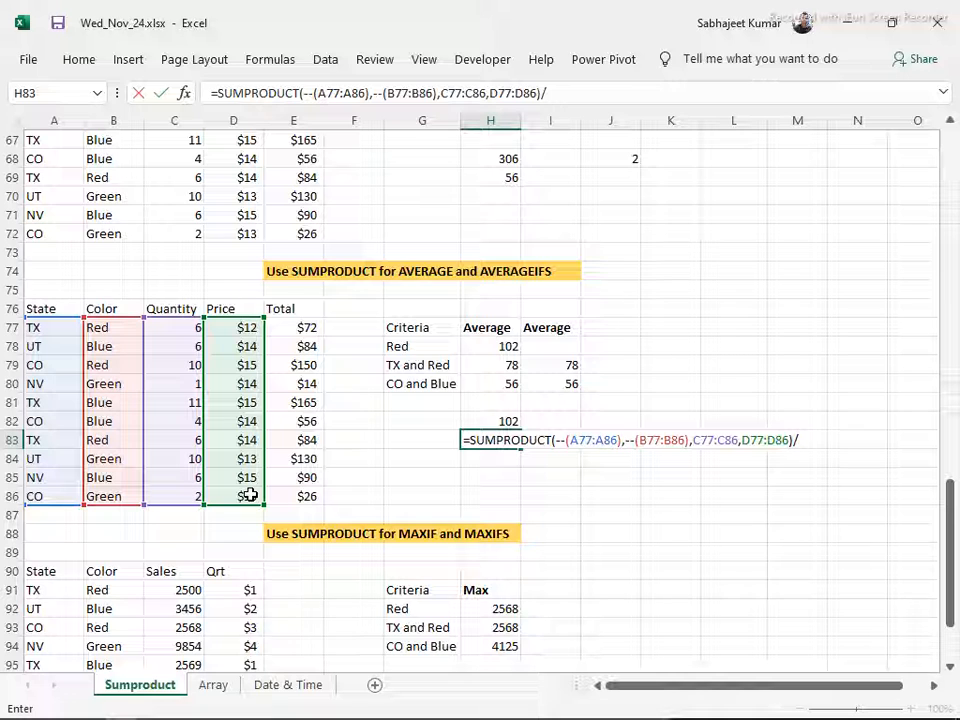
Divide the H83 SUMPRODUCT by COUNTIFS(A77:A86,"TX",B77:B86,"Red")
text(countif)
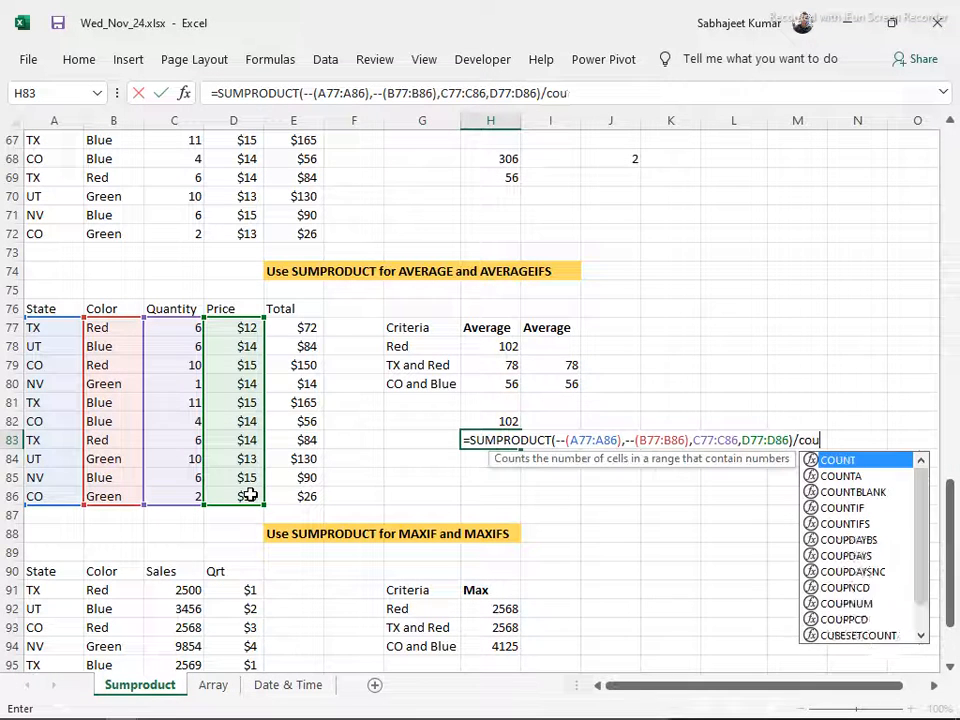
key(Down)
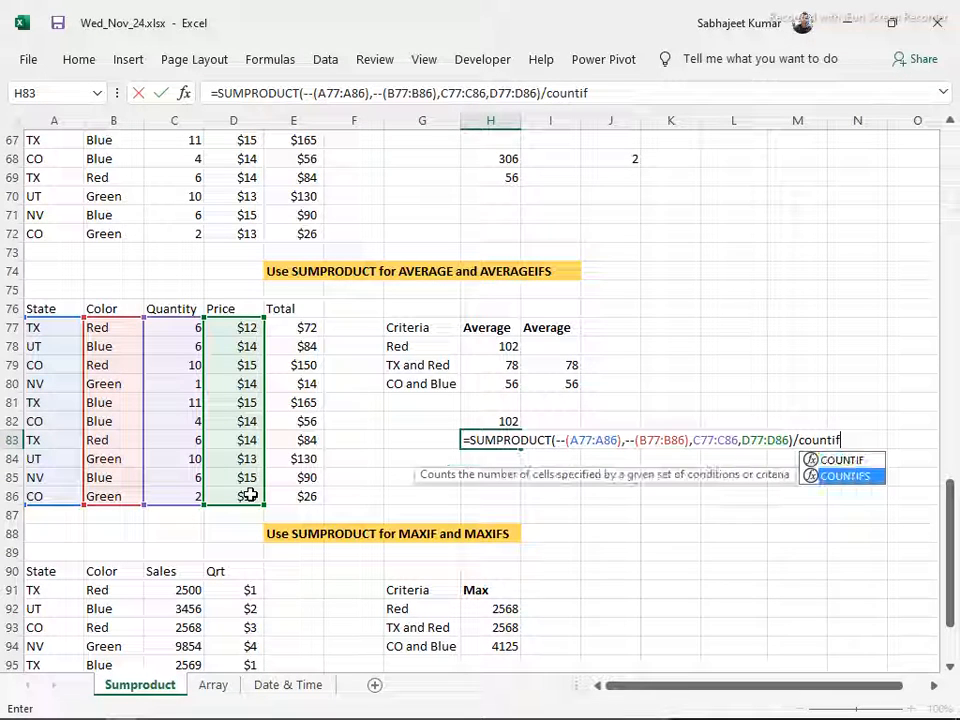
key(Tab)
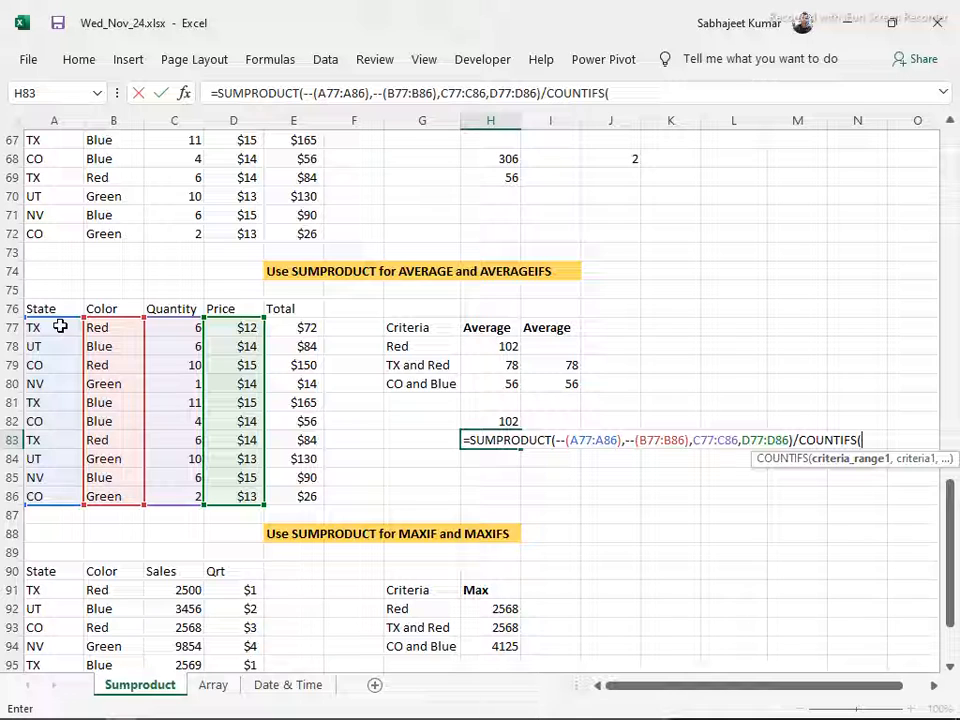
drag(60, 326, 48, 511)
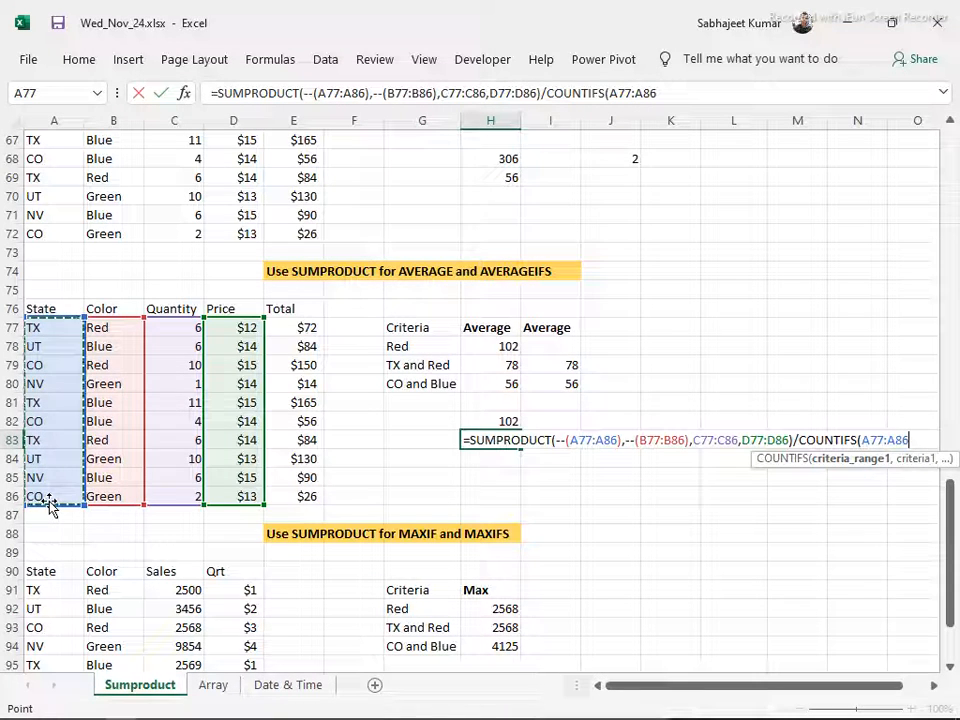
text(,"TX",)
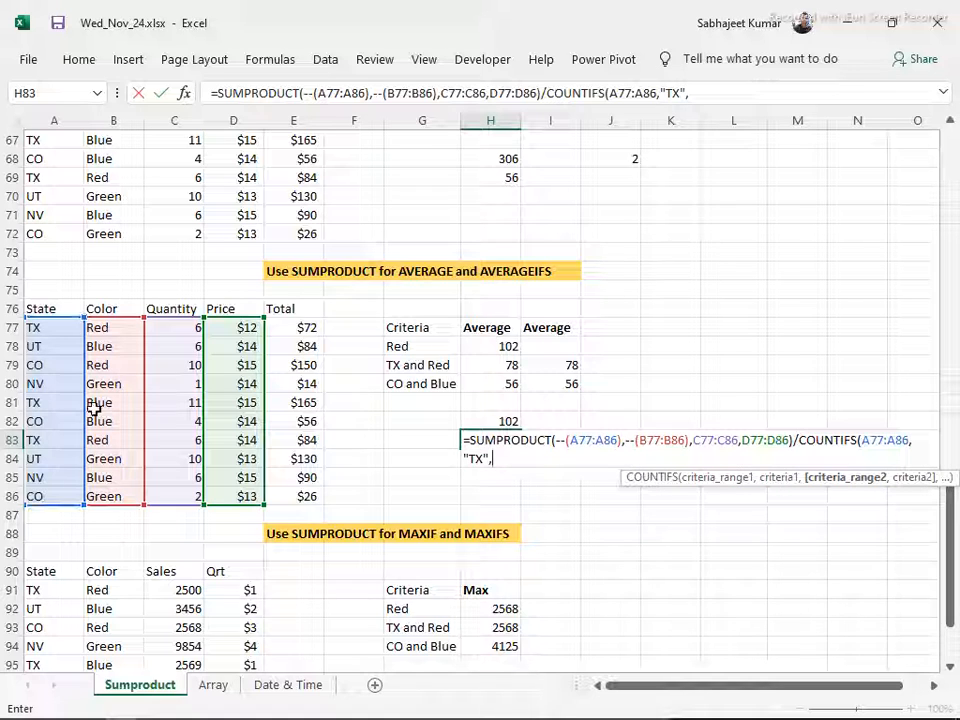
drag(122, 327, 119, 492)
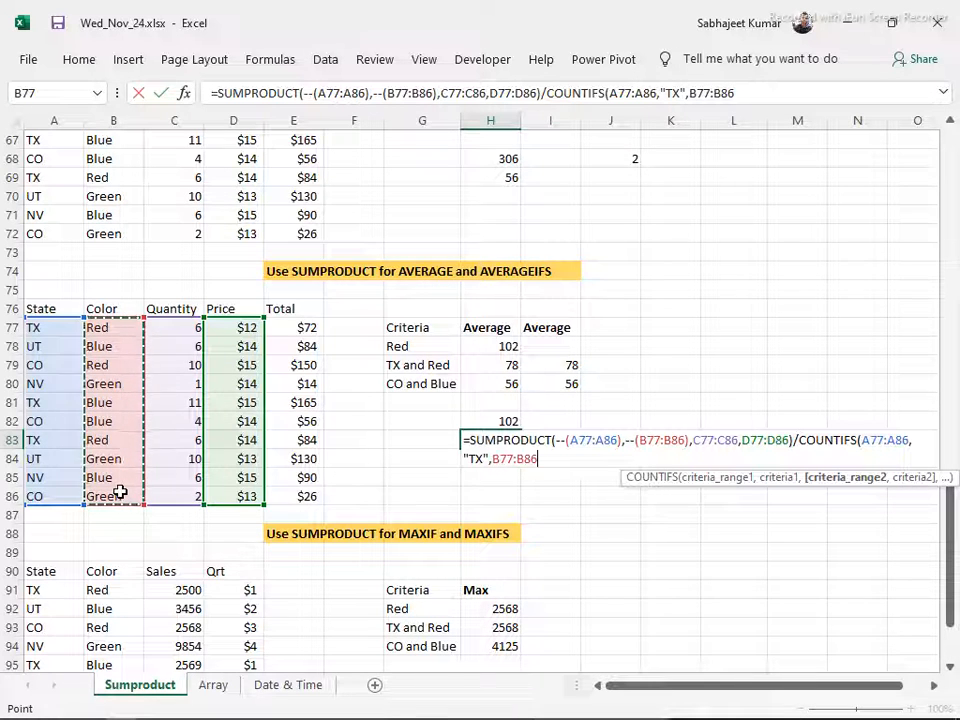
text(,")
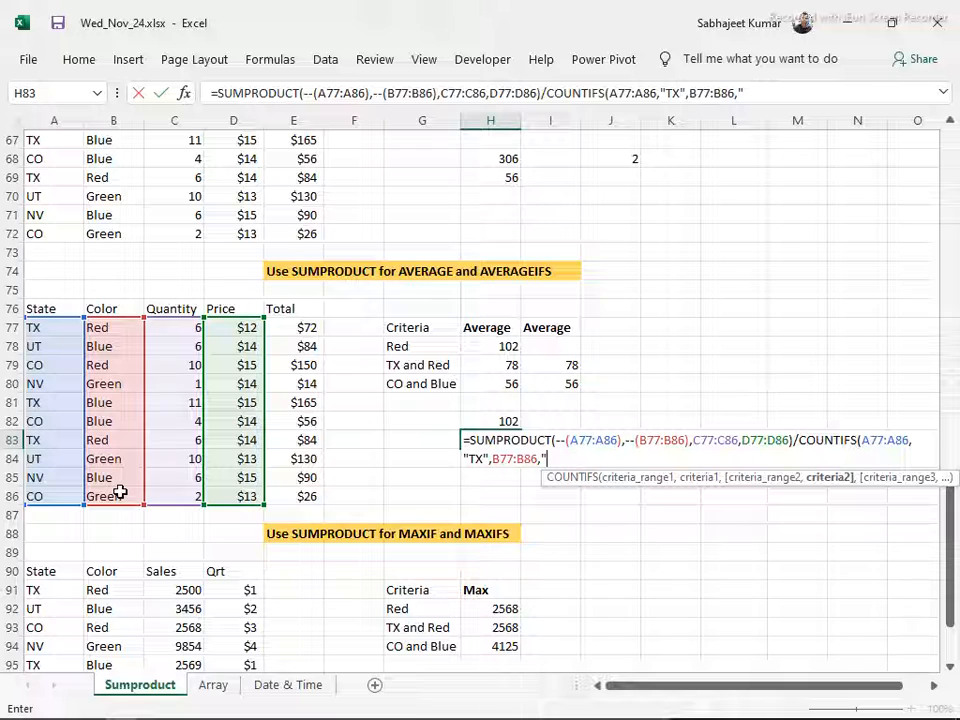
text(Red"))
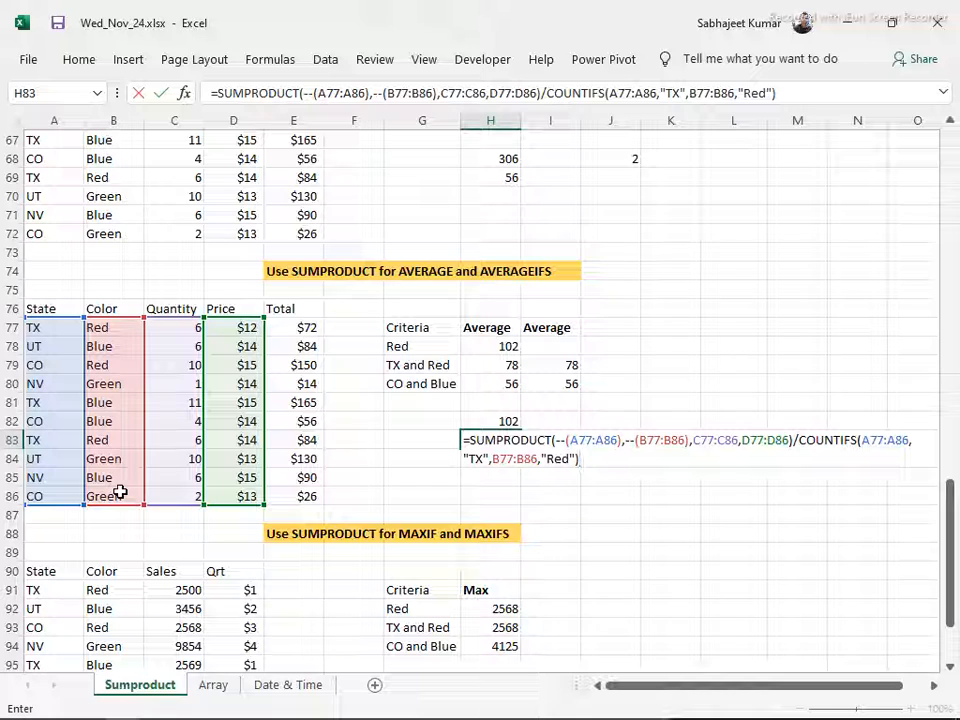
Complete the two conditions inside the H83 SUMPRODUCT as A77:A86="TX" and B77:B86="Red"
click(619, 441)
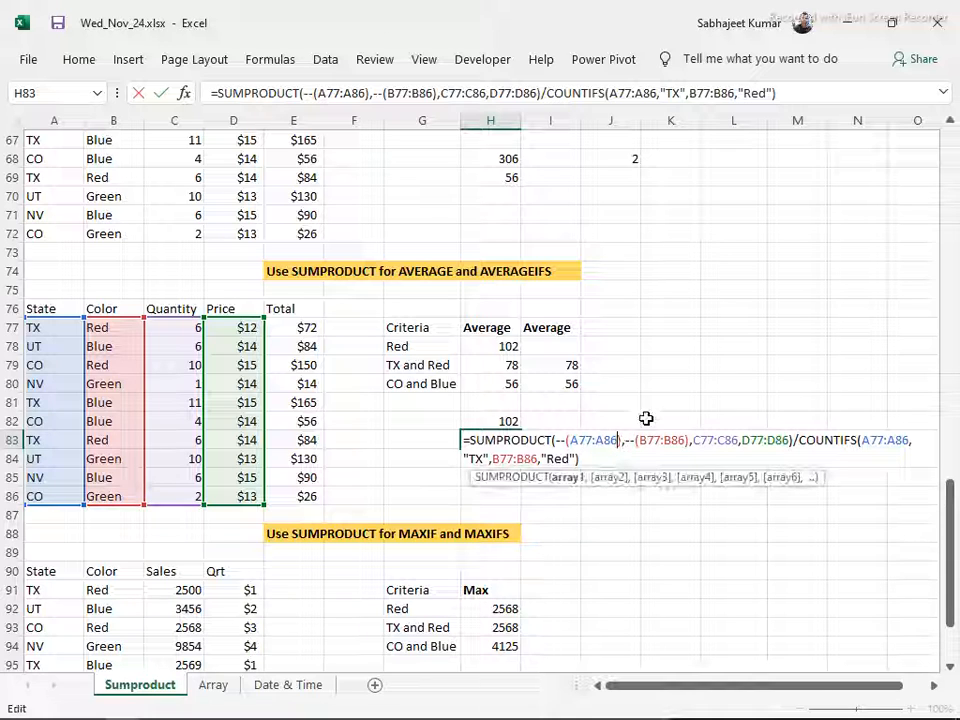
text(="TX")
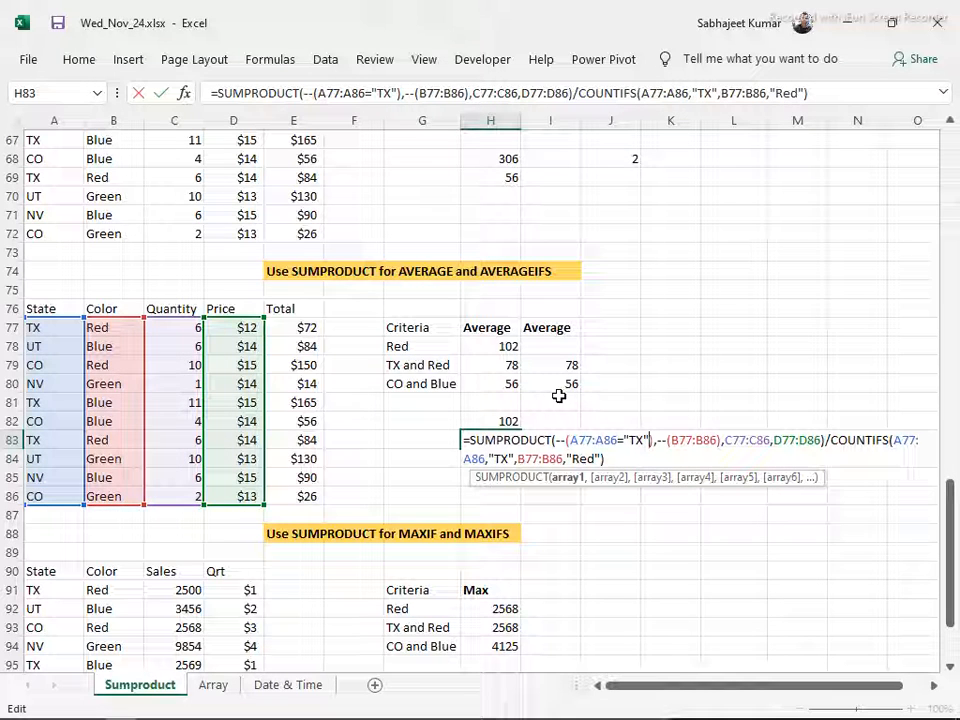
click(718, 440)
text(=)
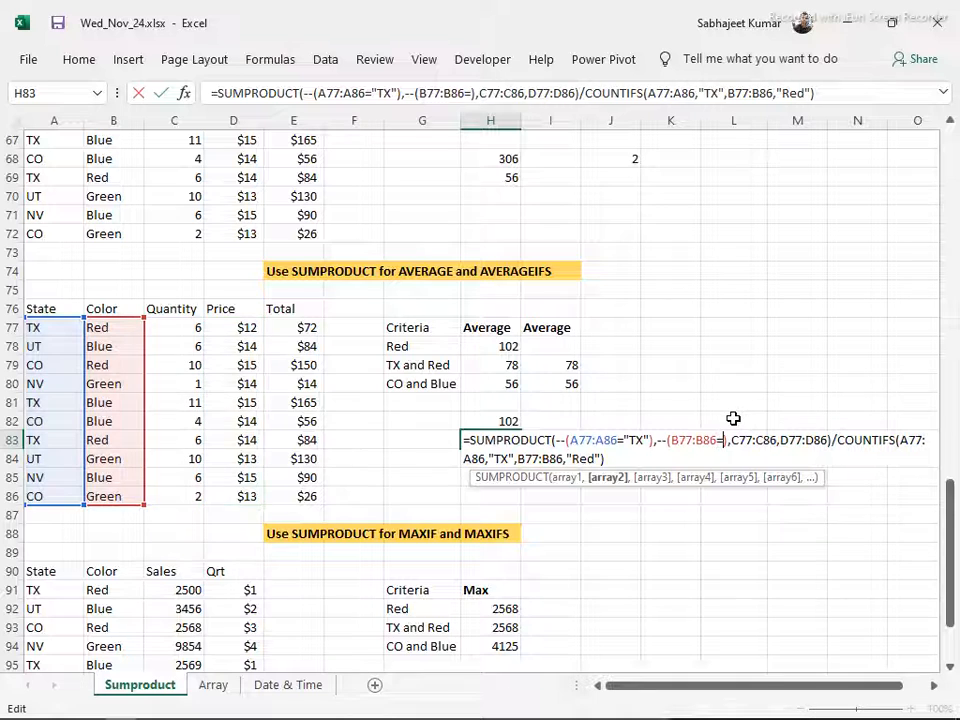
text("Red)
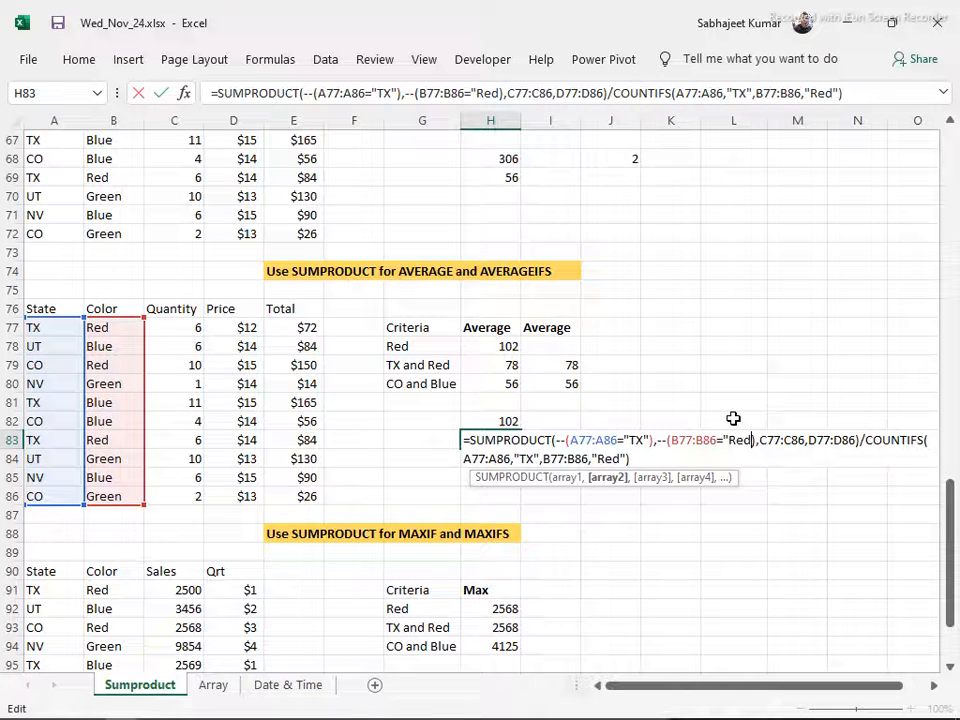
text(")
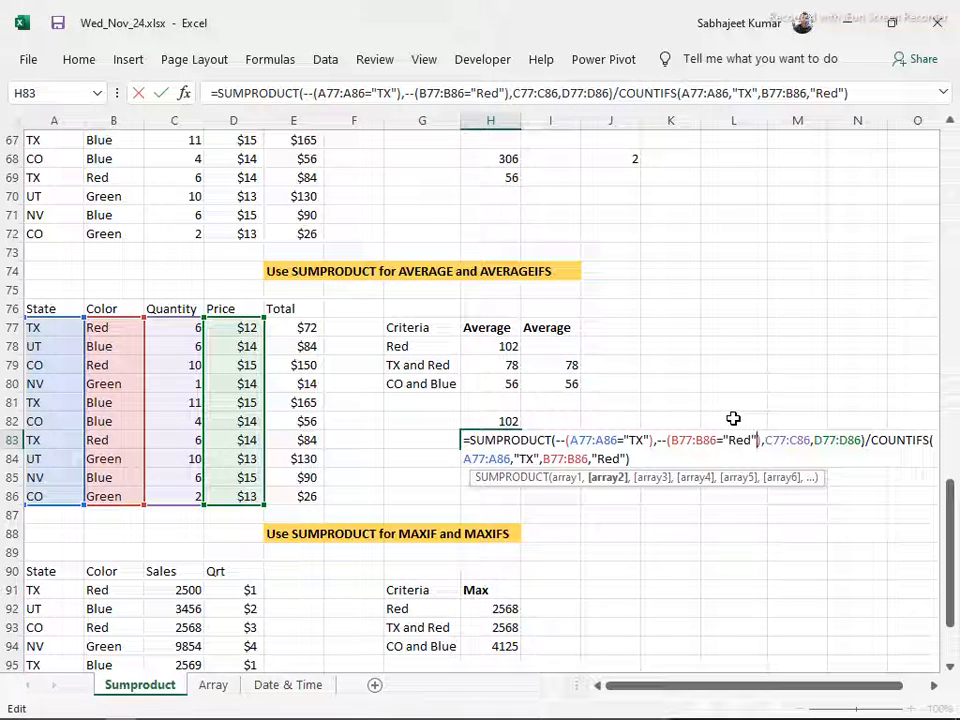
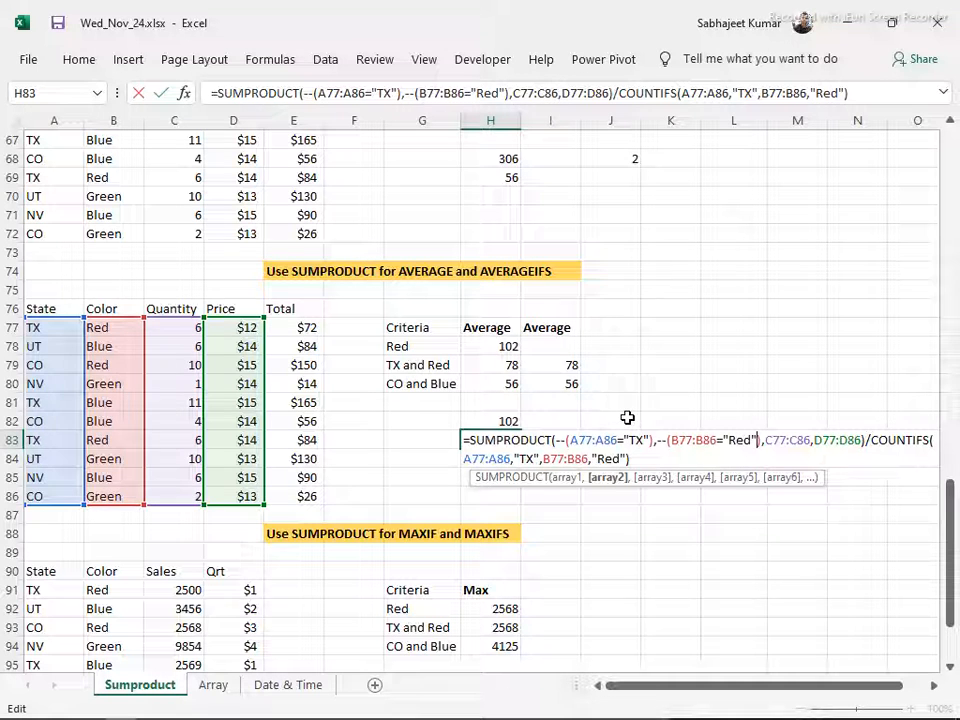
Commit the two-criteria average formula in H83 and compare it with the formulas in I80 and H82
key(Return)
key(Up)
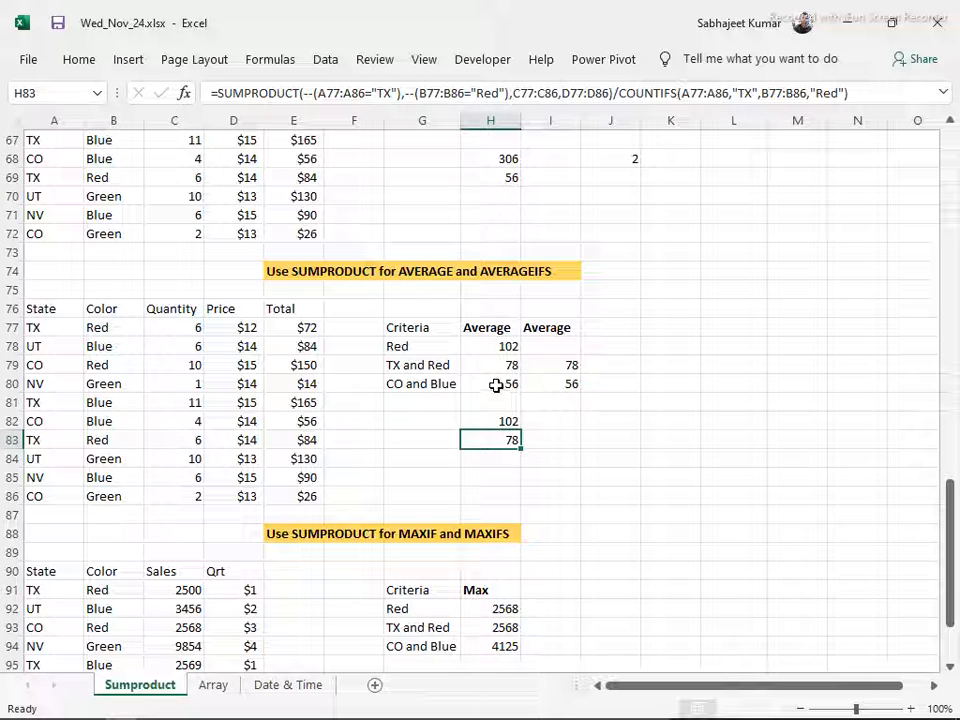
click(546, 381)
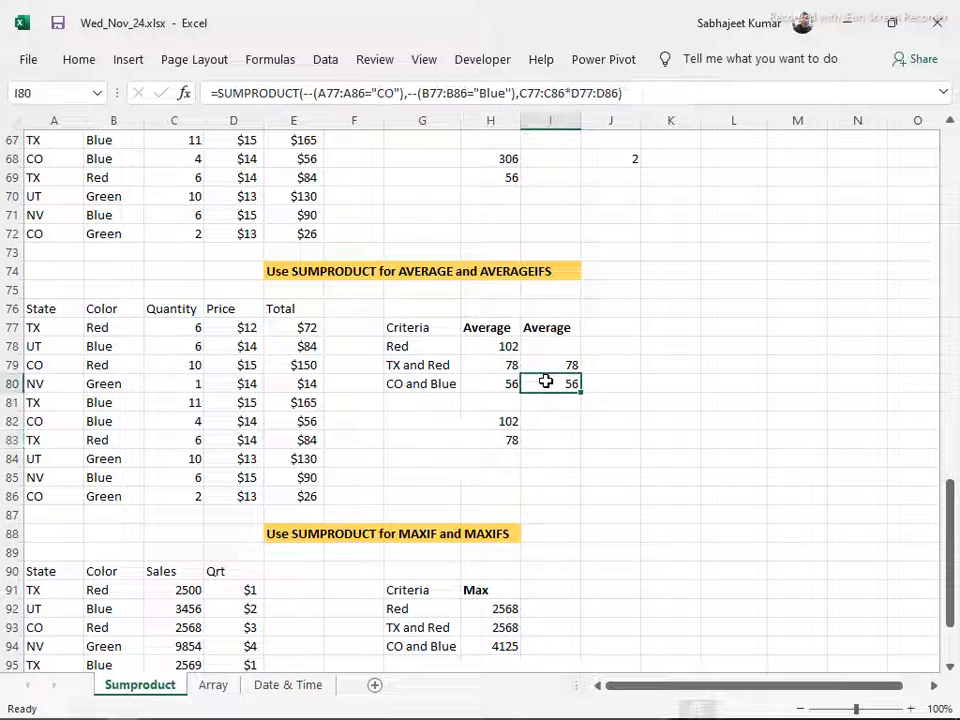
click(485, 429)
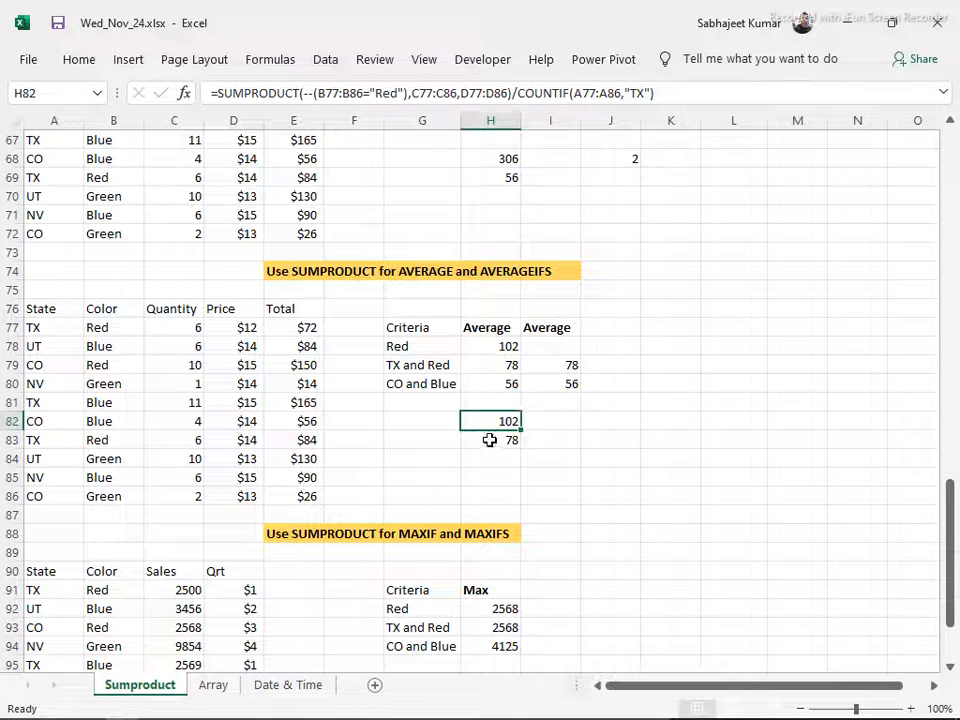
click(489, 440)
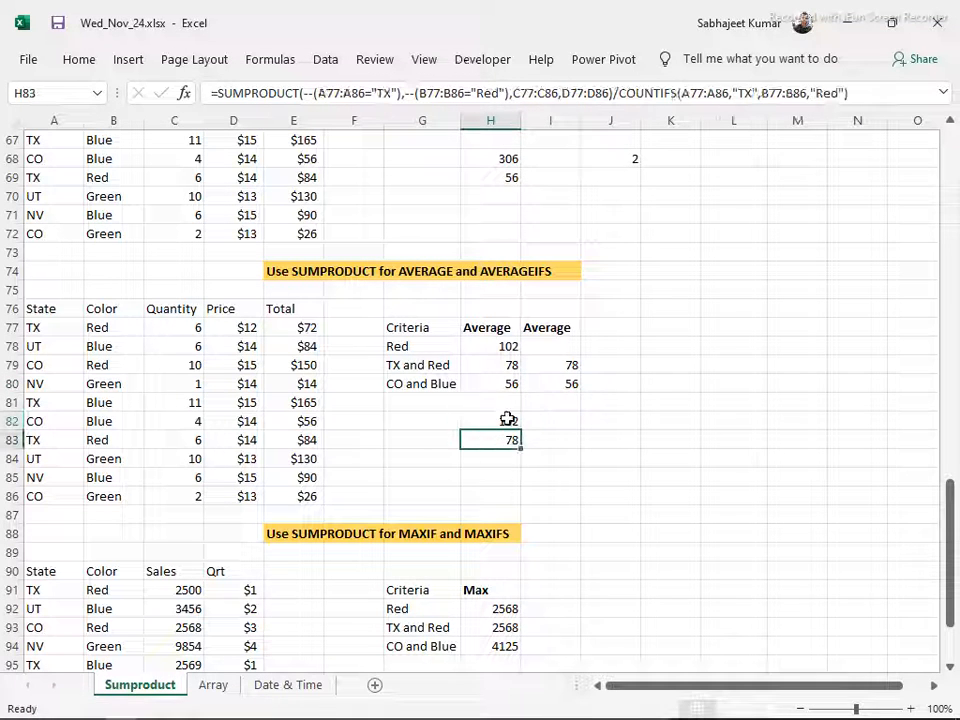
click(543, 383)
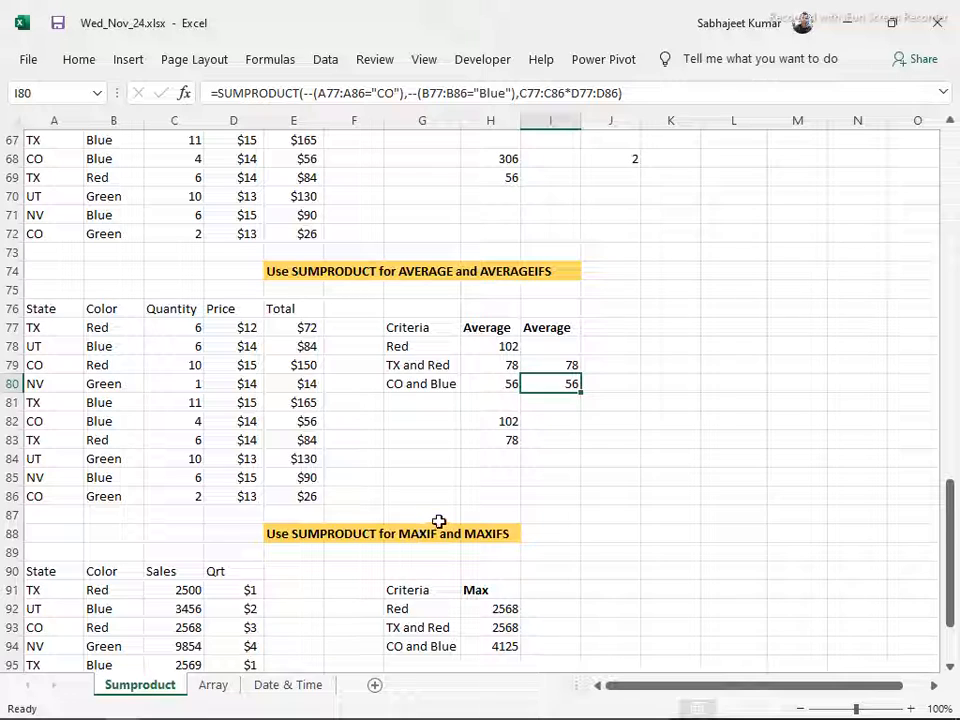
Start a =SUMPRODUCT(MAX( formula in G97, below the criteria table of the MAXIF and MAXIFS section
scroll(439, 521, down, 2)
scroll(439, 521, down, 2)
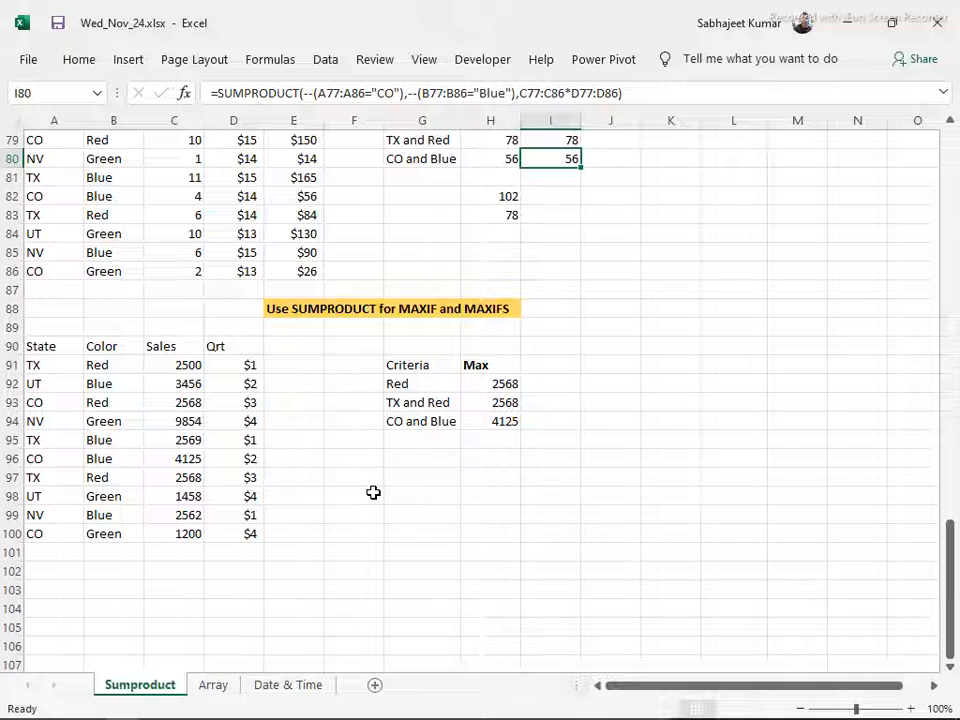
click(443, 474)
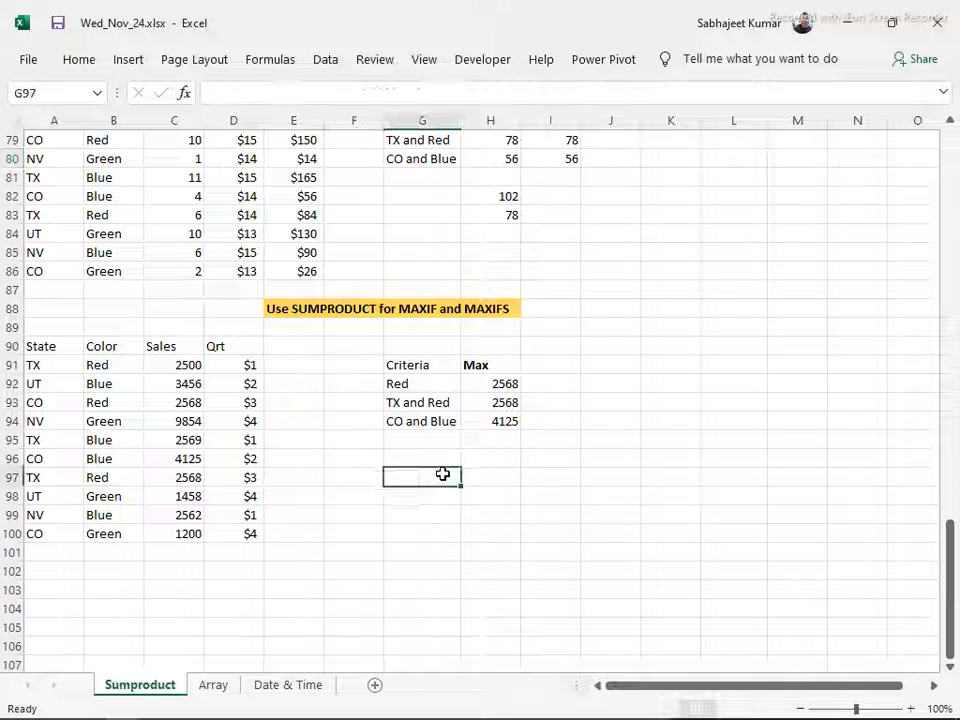
click(441, 456)
click(428, 478)
text(=)
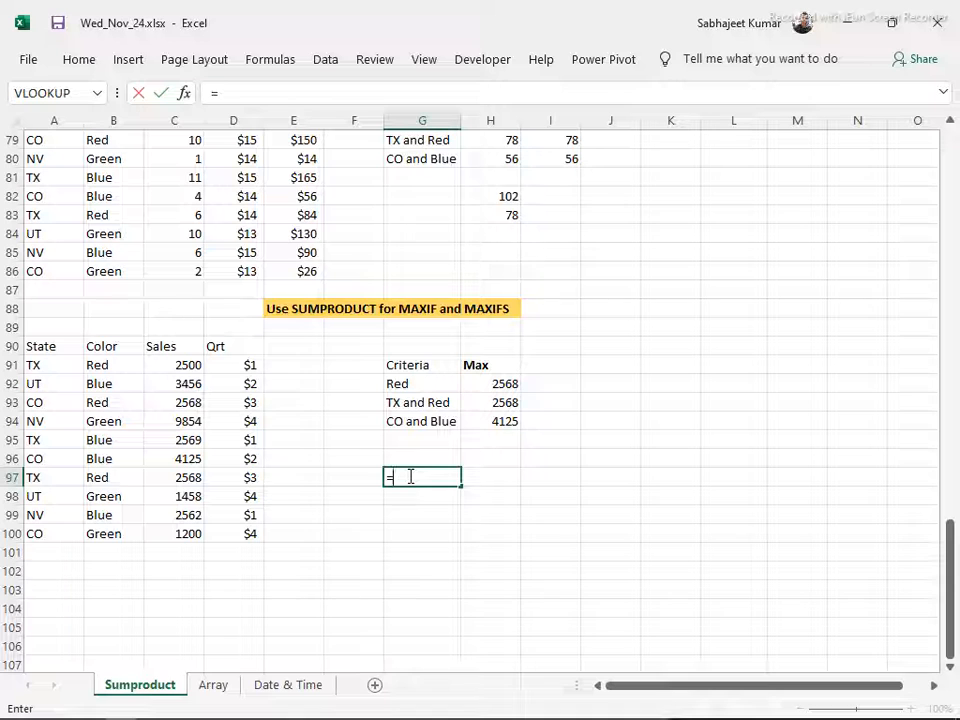
text(sumpro)
key(Tab)
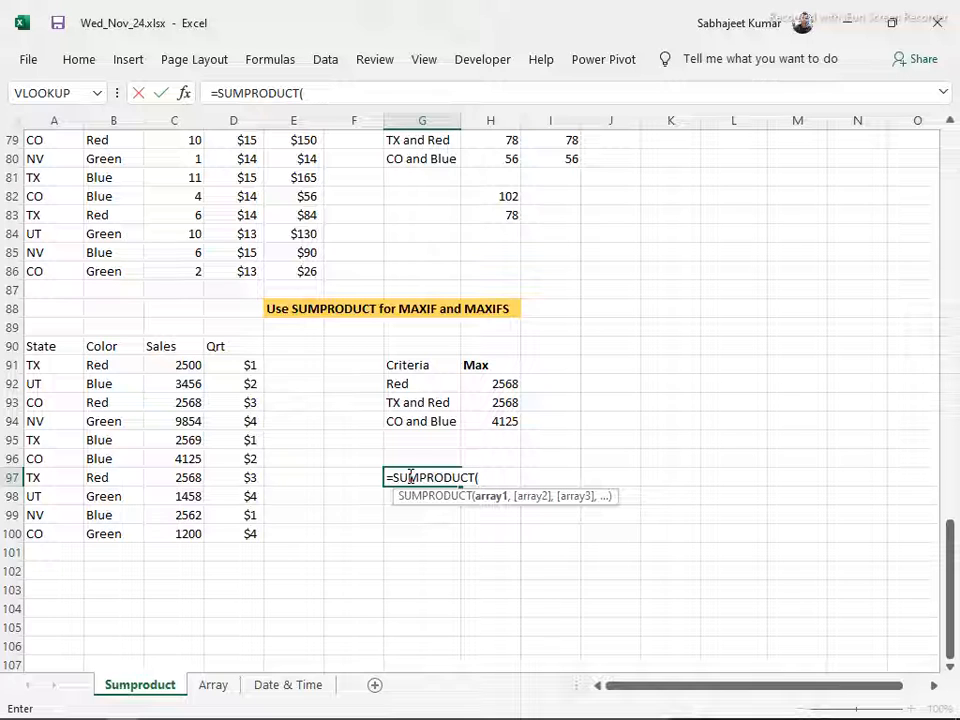
text(ma)
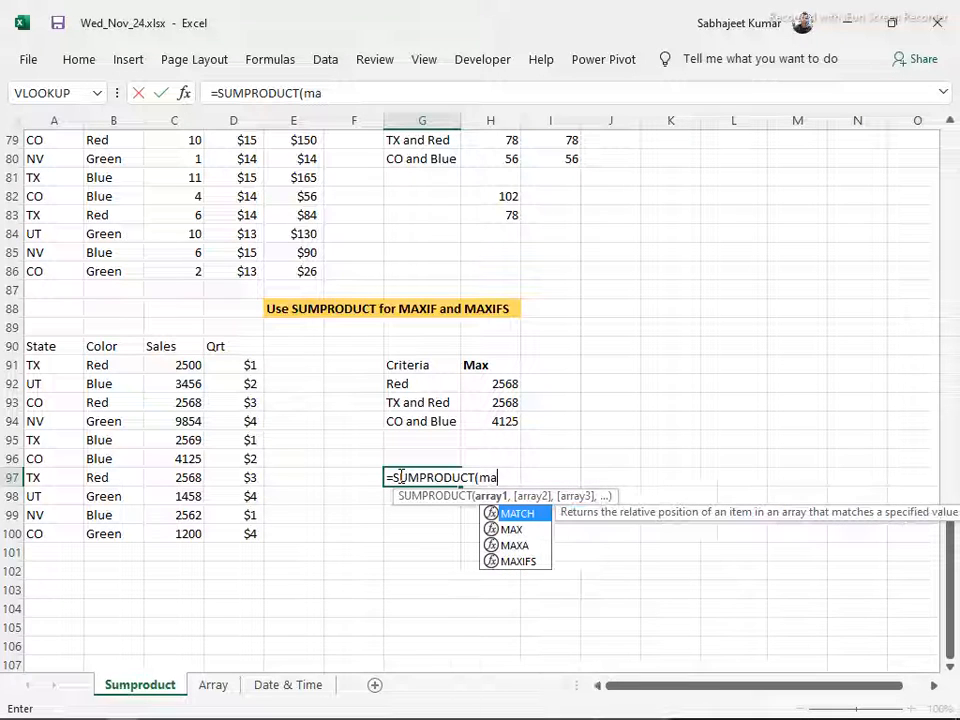
text(x)
key(Tab)
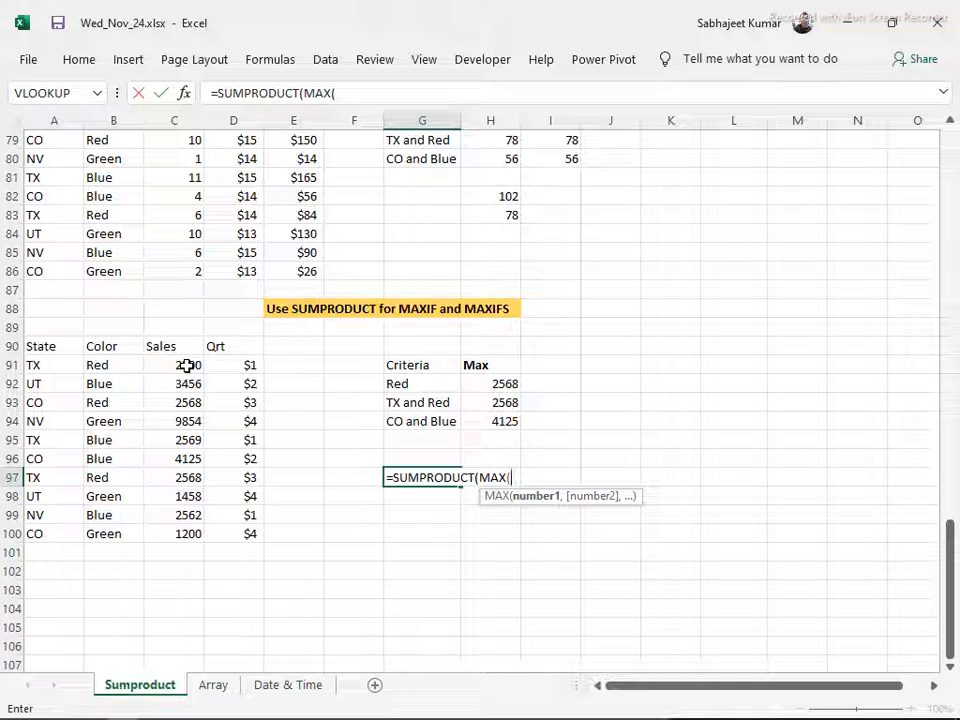
Add the parenthesised condition (B91:B100="Red") inside MAX in the G97 formula, followed by a multiplication sign
drag(100, 364, 108, 526)
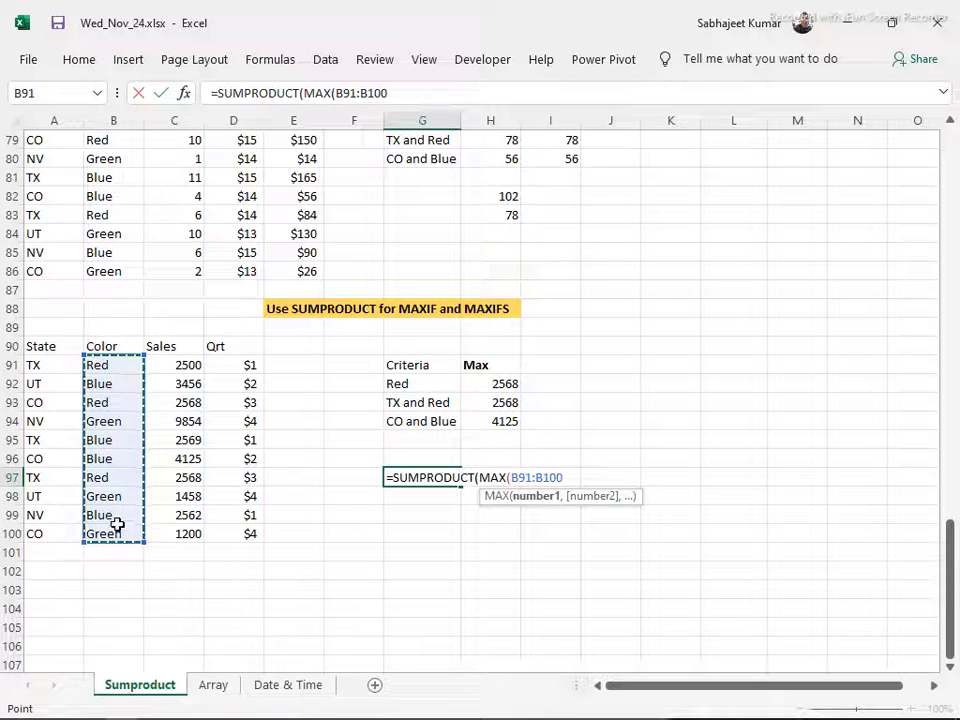
click(336, 92)
text(()
key(End)
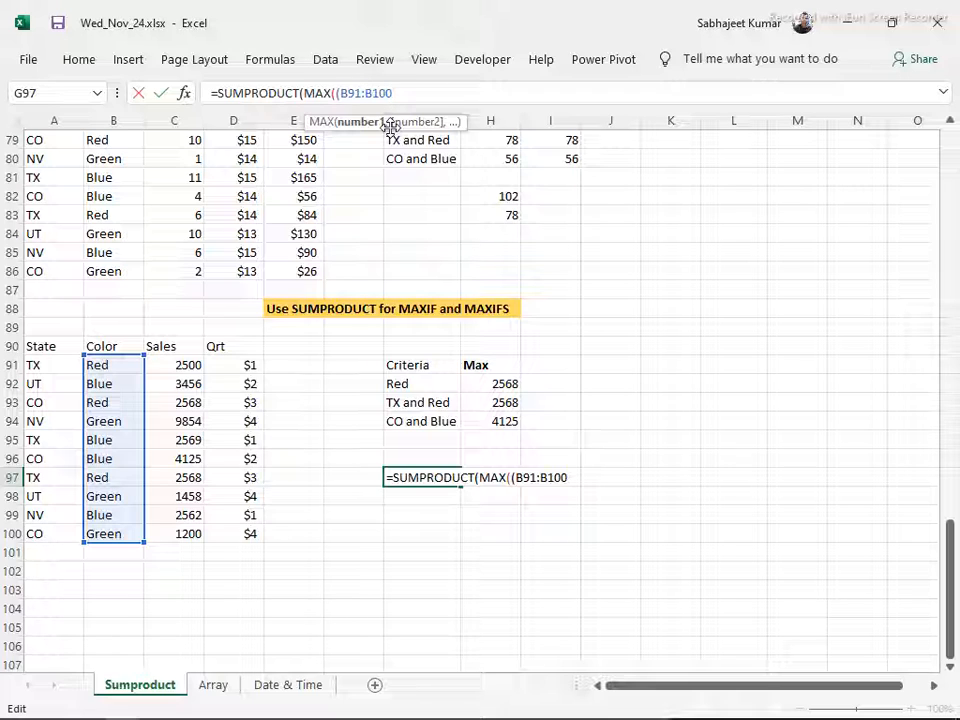
text(="Red)
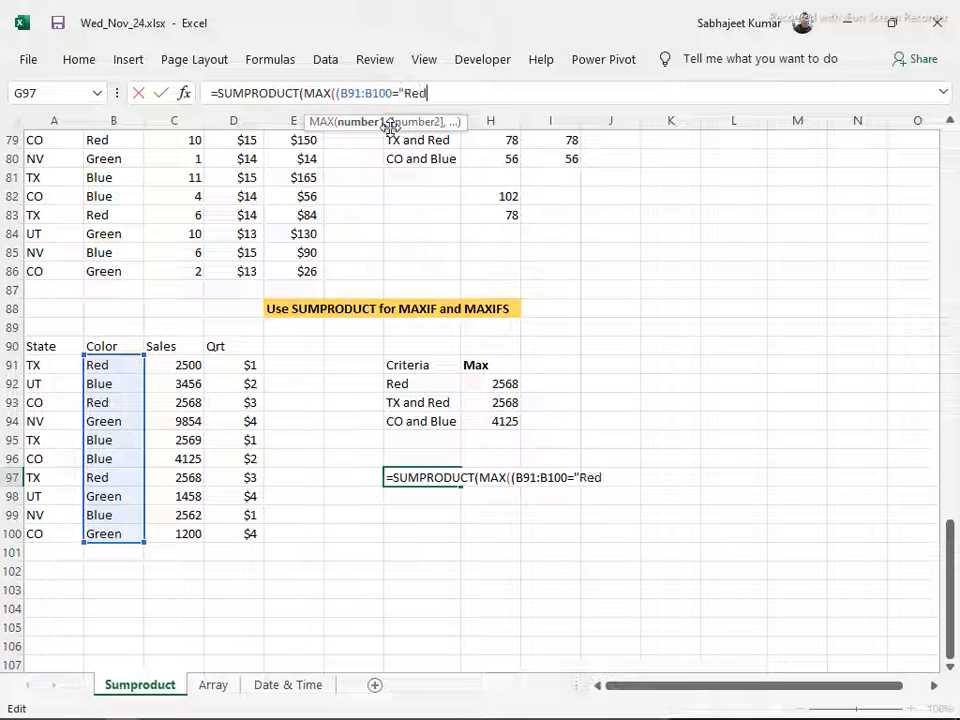
text(")*)
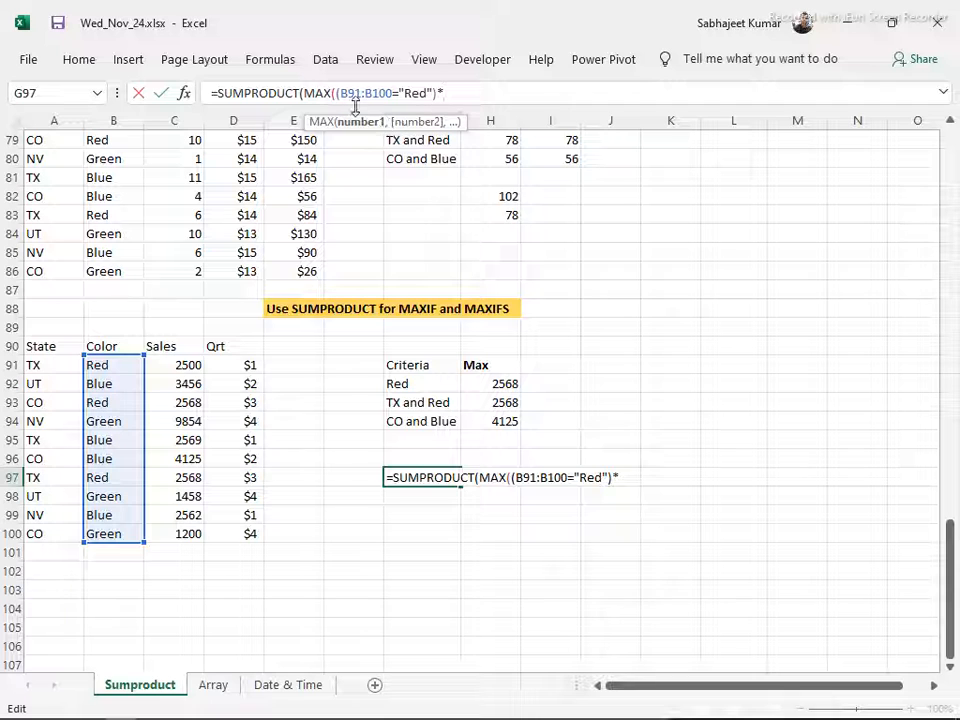
Multiply the G97 condition by the Sales range C91:C100, complete the formula and check its result against the Red row B97:C97
drag(178, 367, 163, 533)
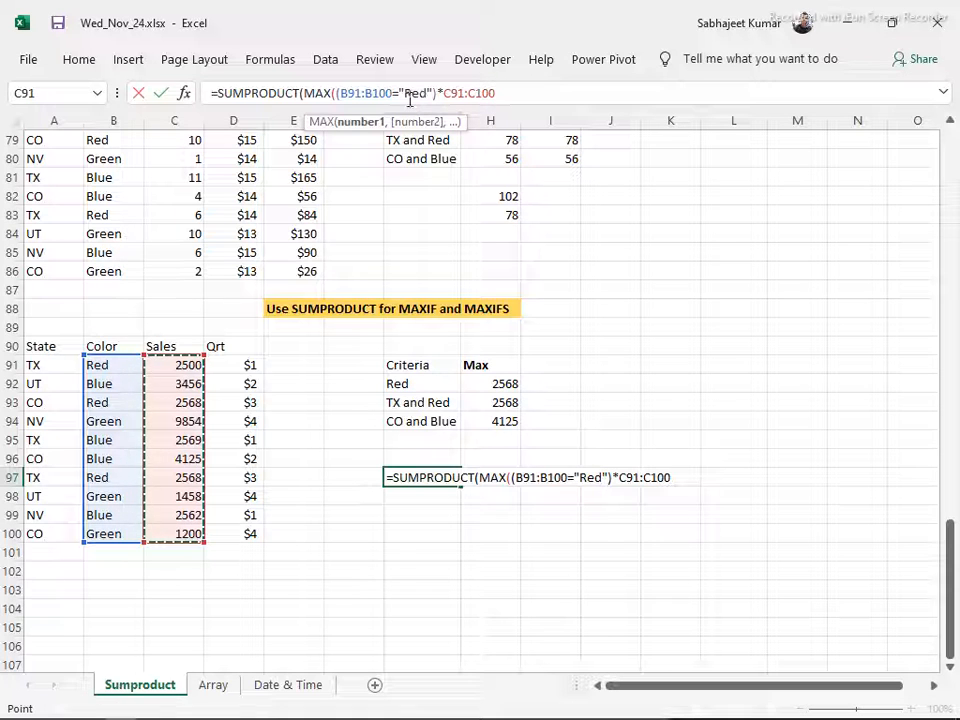
click(338, 92)
drag(338, 90, 440, 100)
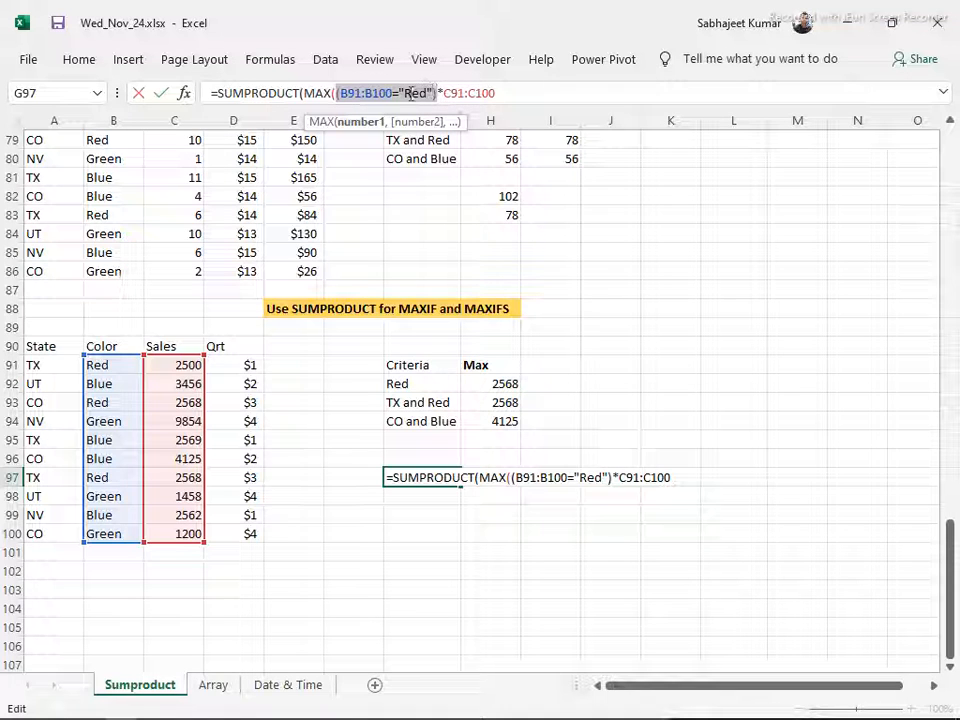
shift+click(441, 96)
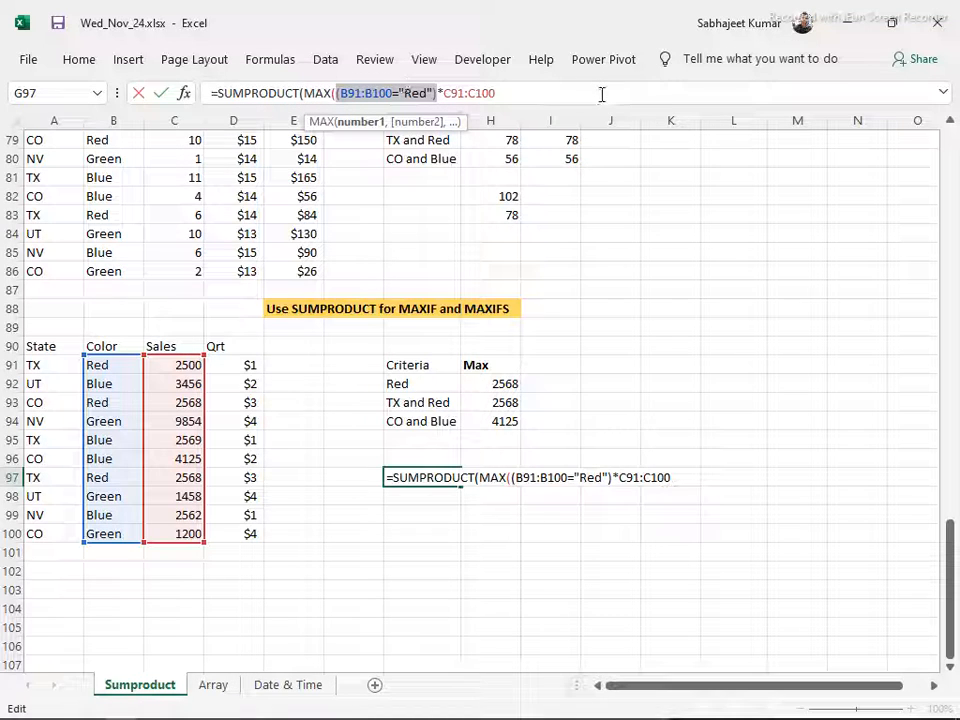
key(Return)
key(Return)
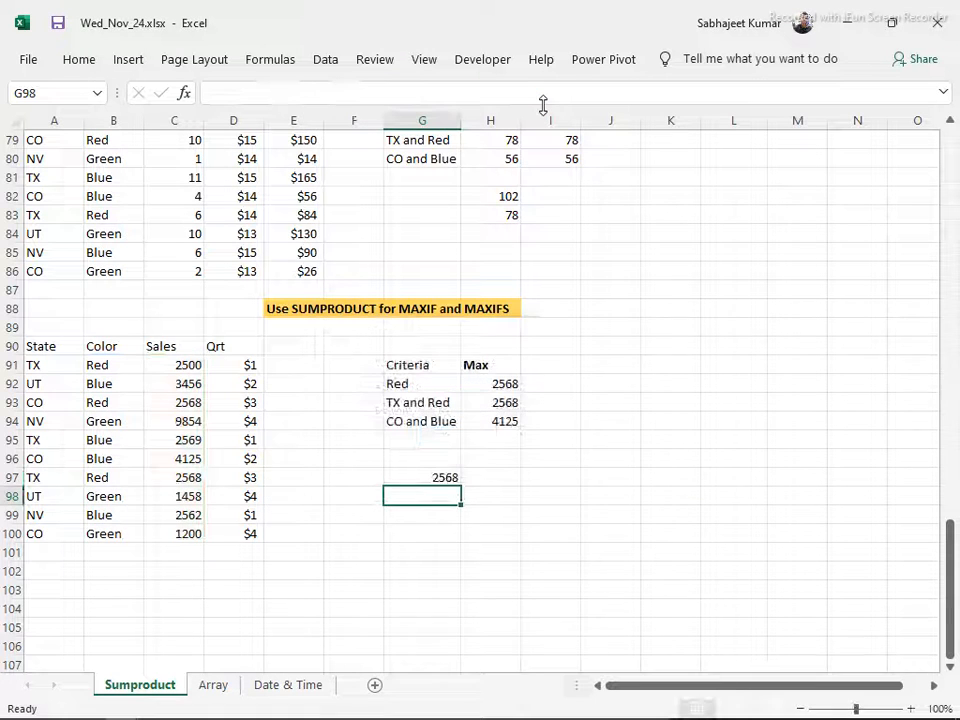
key(Up)
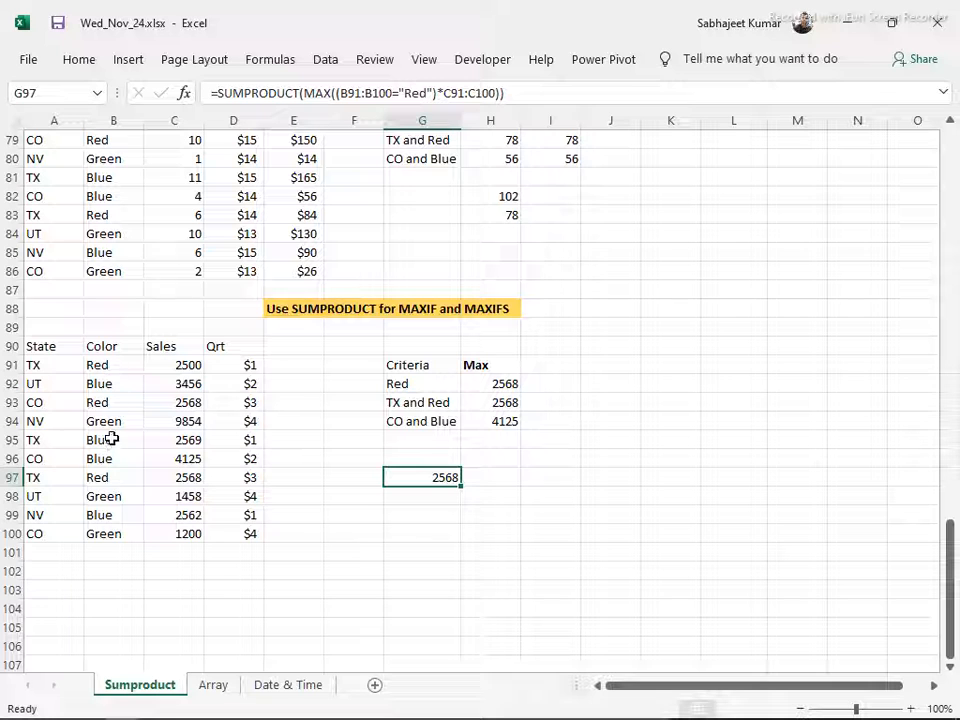
drag(119, 479, 189, 470)
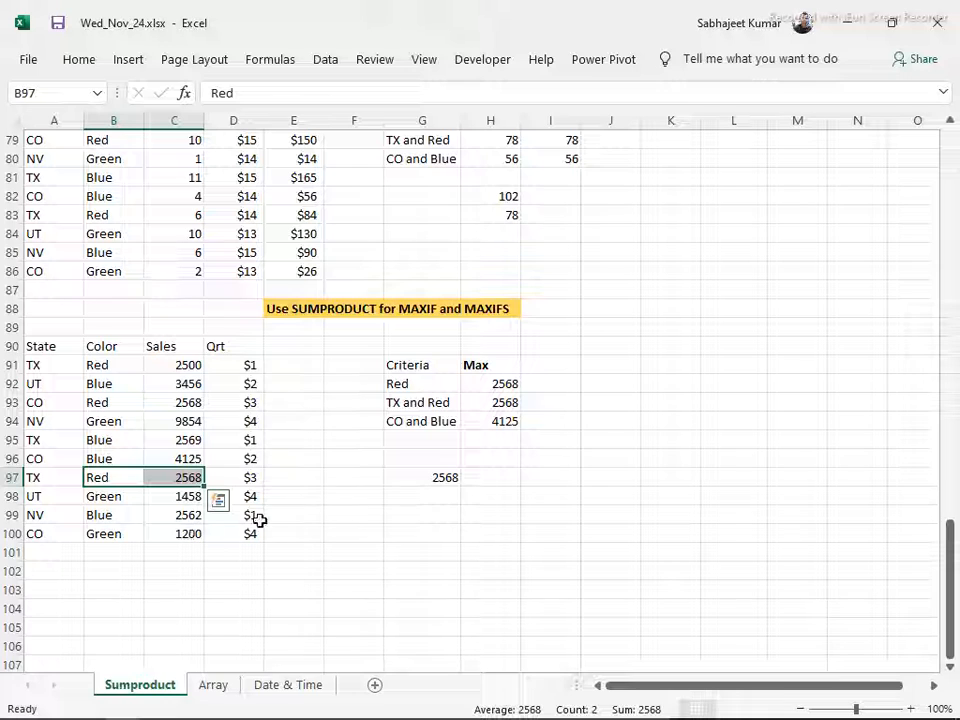
Start a second =SUMPRODUCT(MAX( formula in G98 for the two-criteria maximum
click(403, 496)
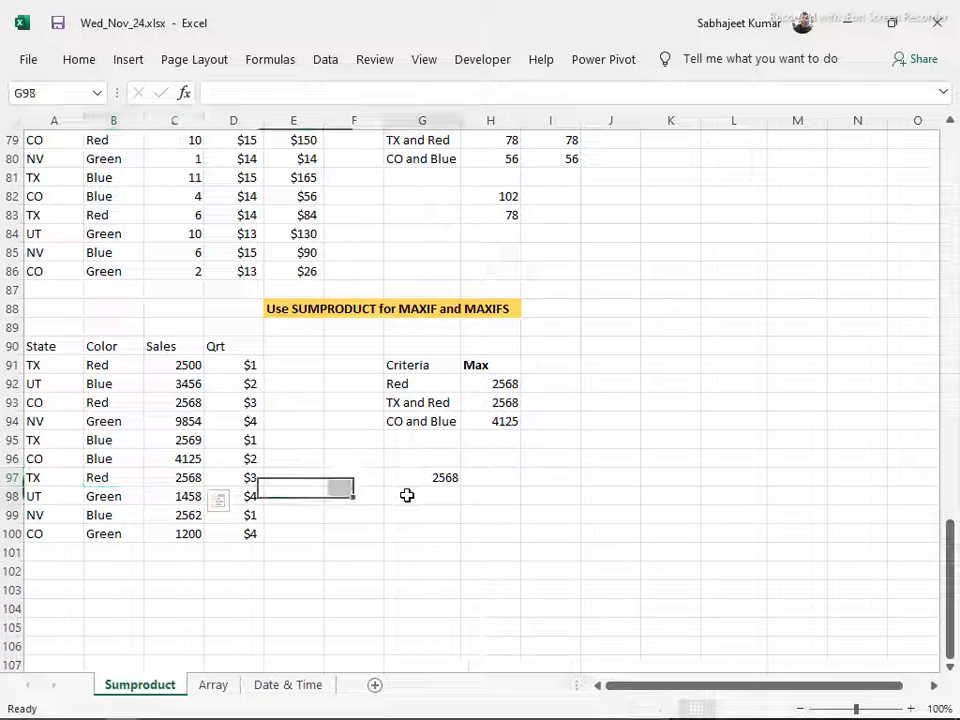
text(=)
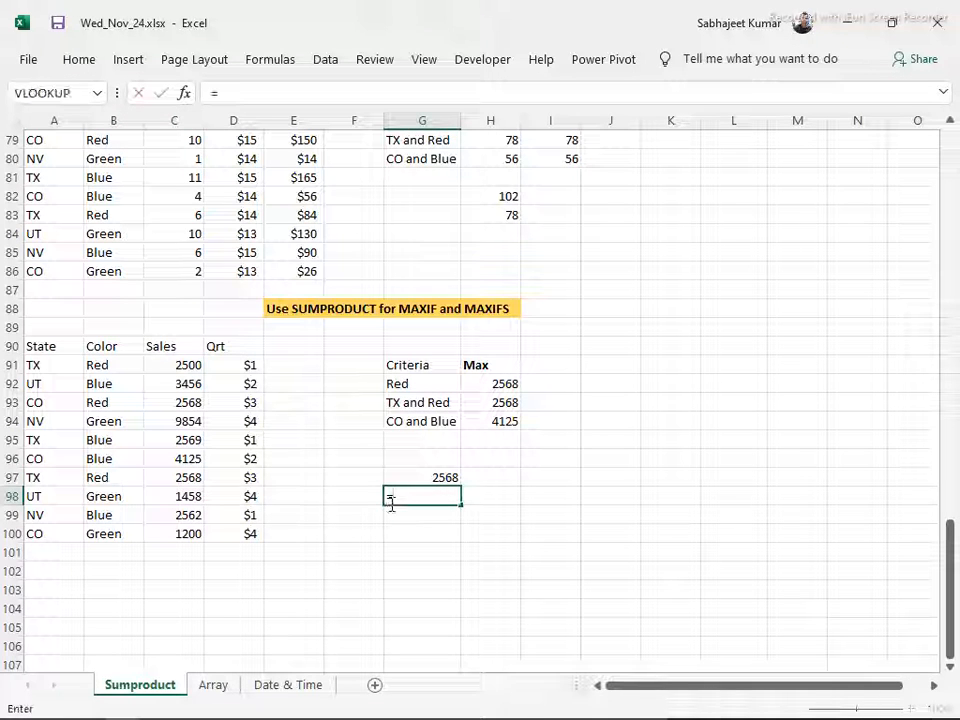
text(sum)
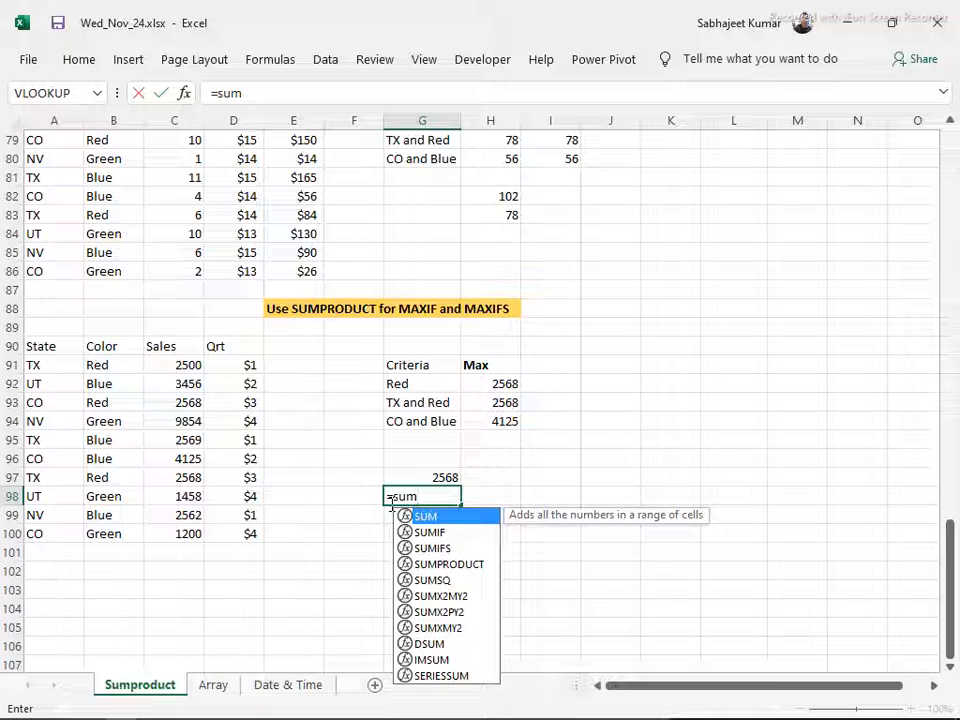
text(pro)
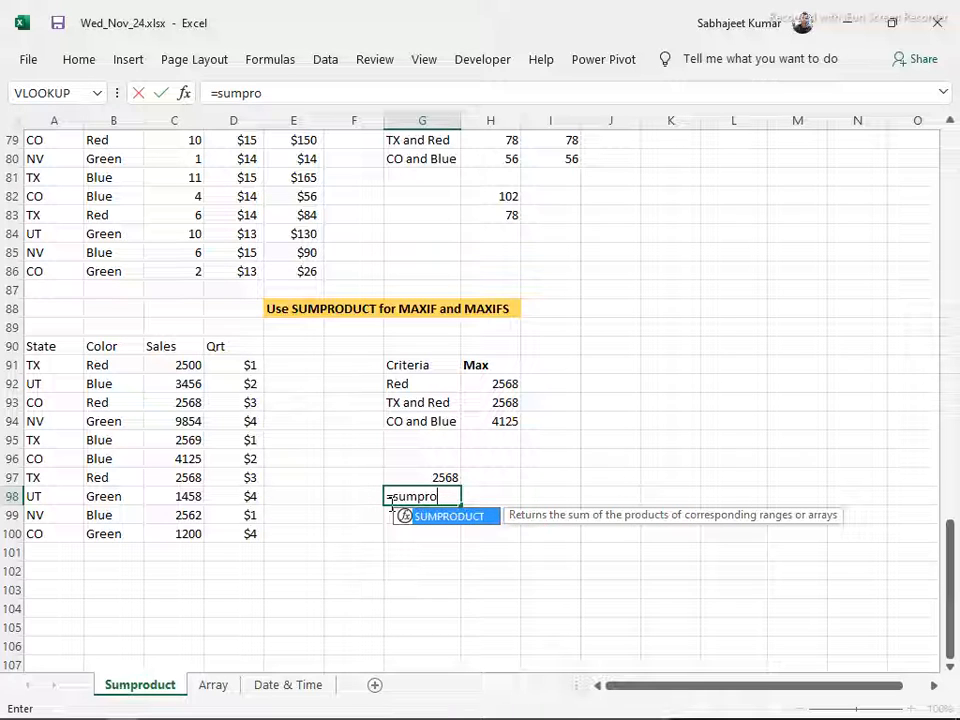
key(Tab)
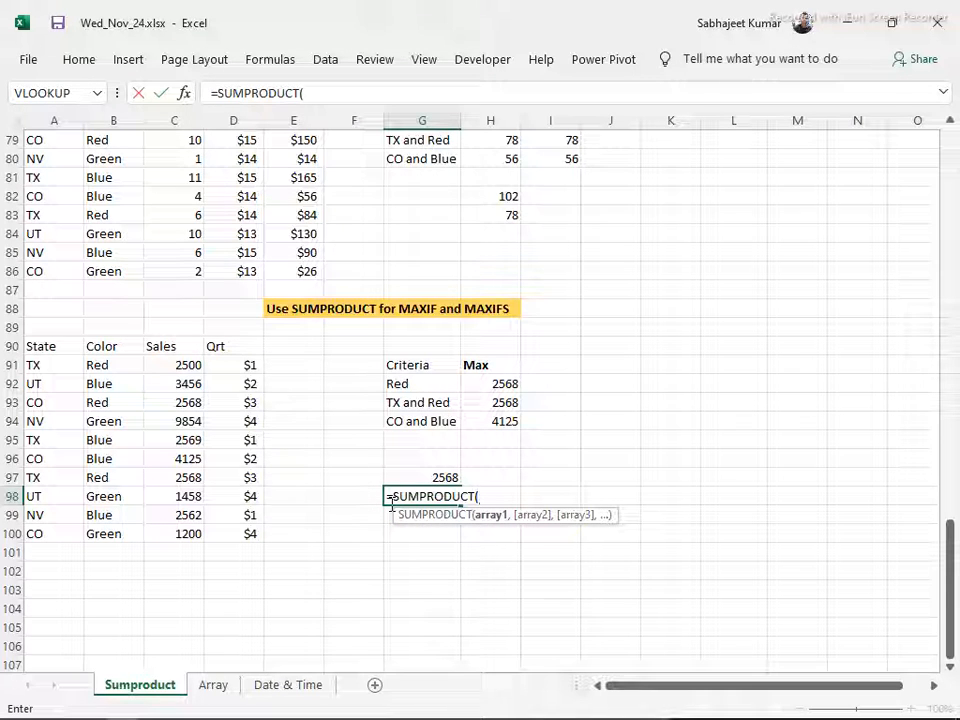
text(maxc)
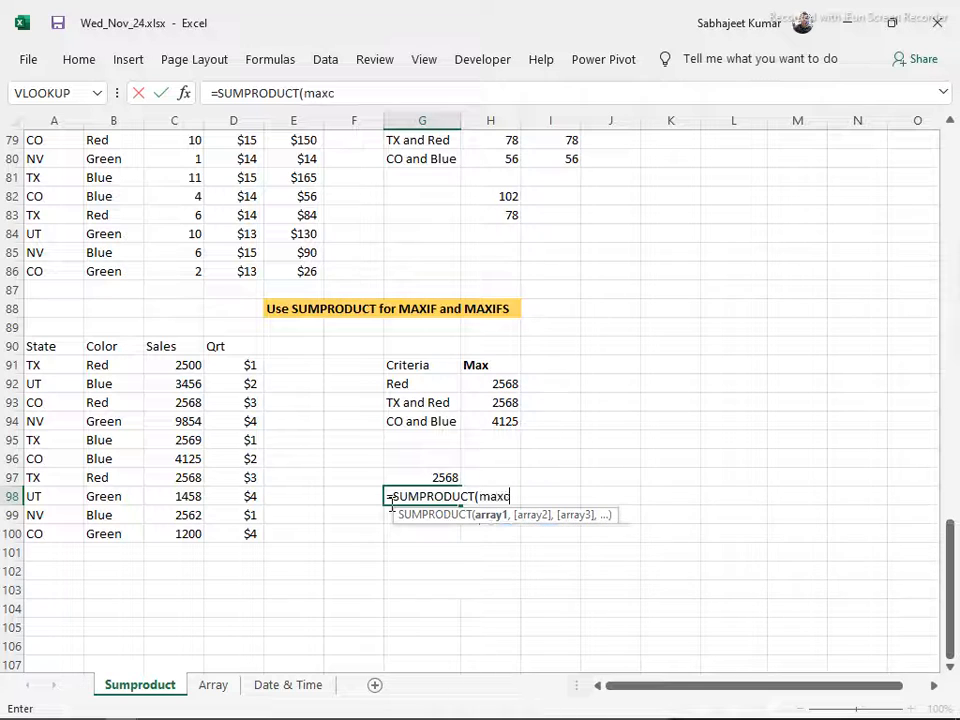
key(Tab)
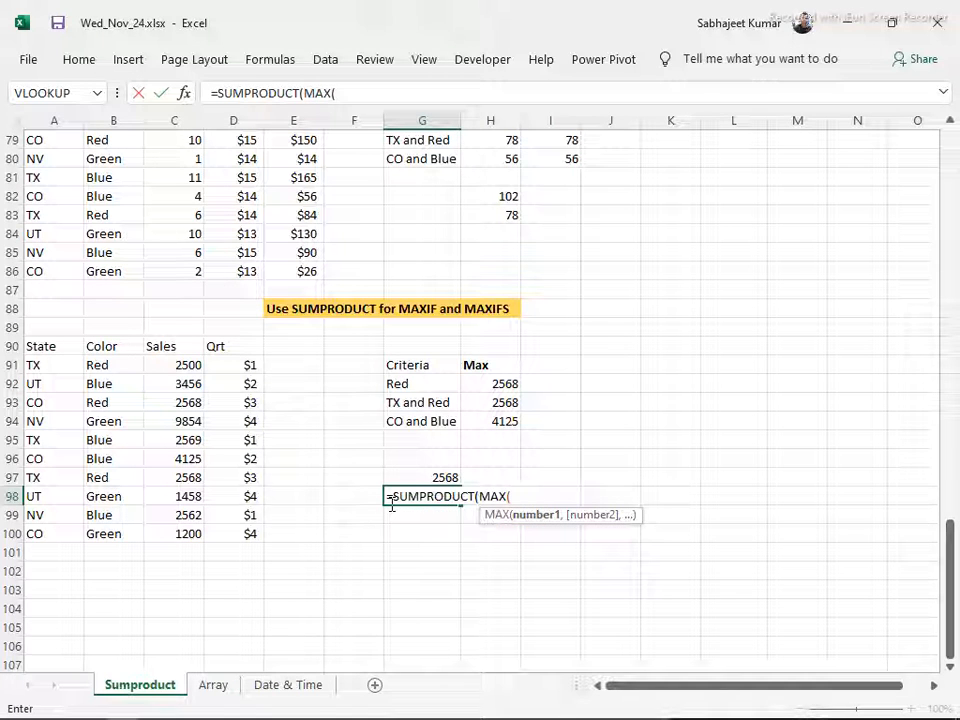
Add the Color condition (B91:B100="Red") inside MAX in the G98 formula
text(()
drag(105, 369, 103, 529)
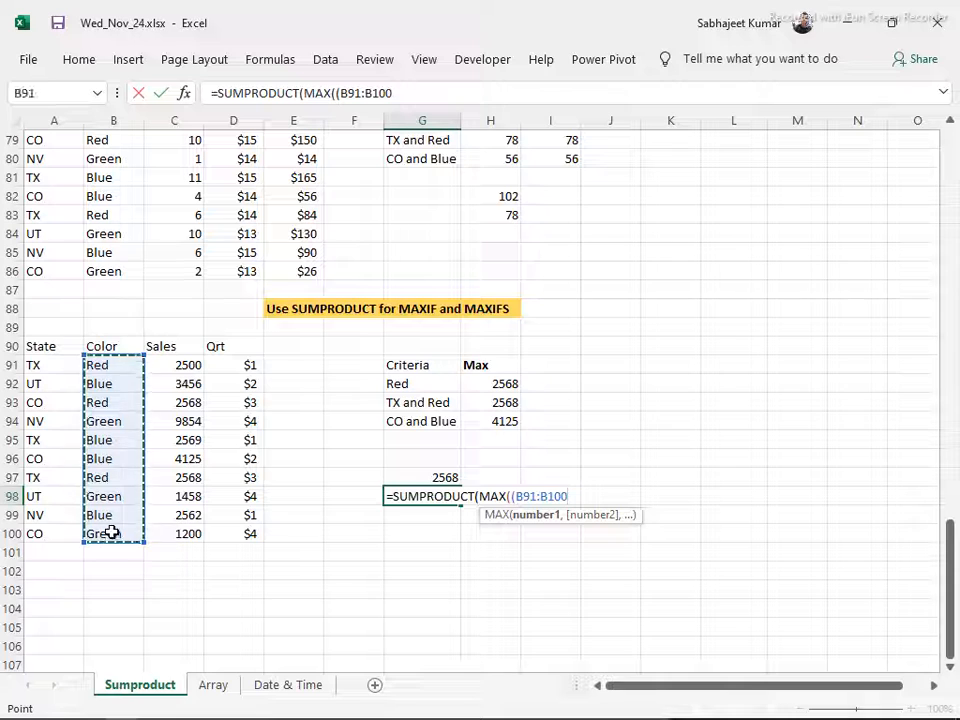
text(=")
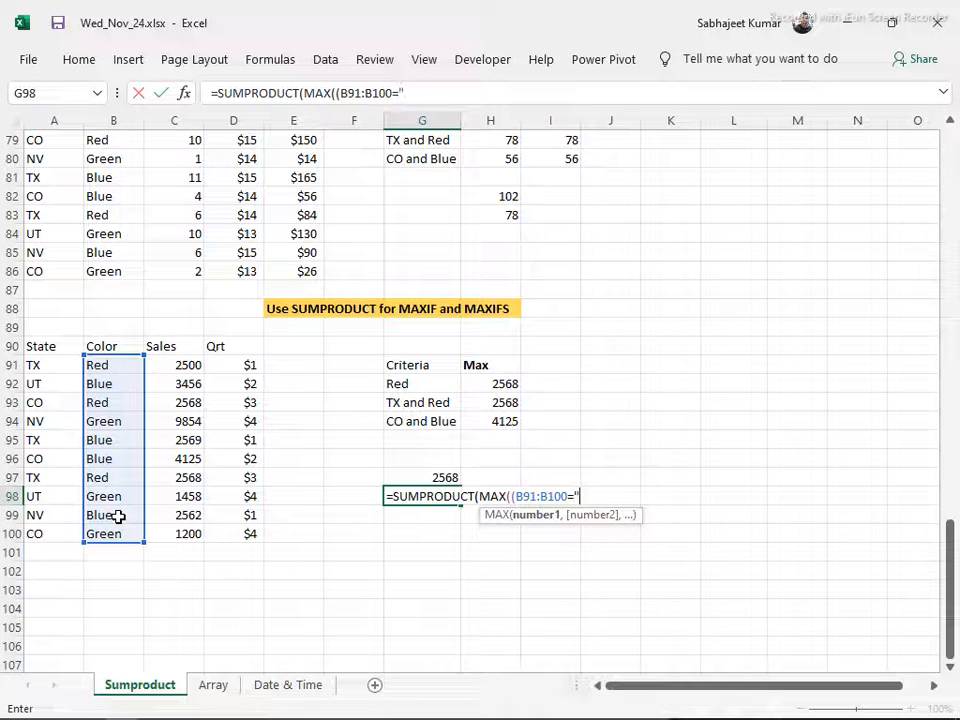
text(Red"))
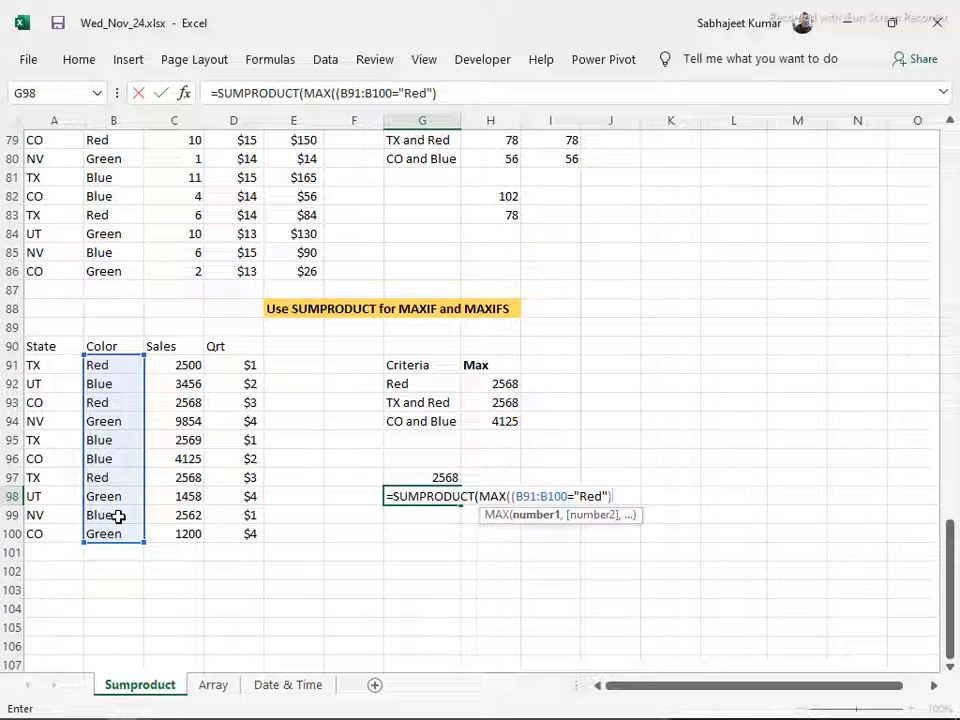
text(*()
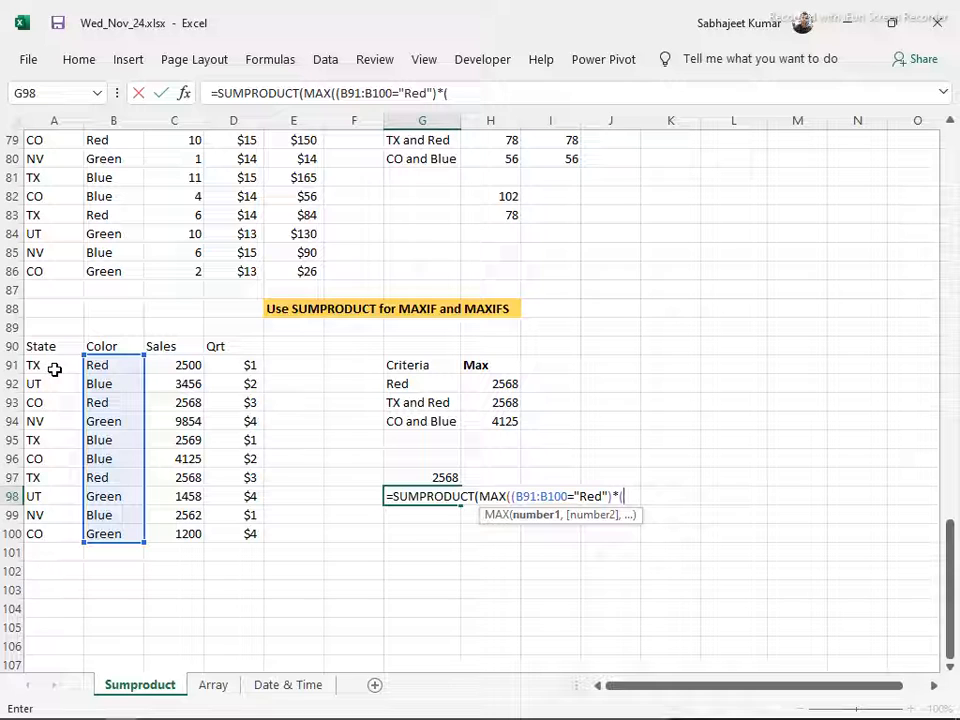
Multiply the Color condition in the G98 formula by the State condition (A91:A100="TX")
drag(54, 369, 63, 541)
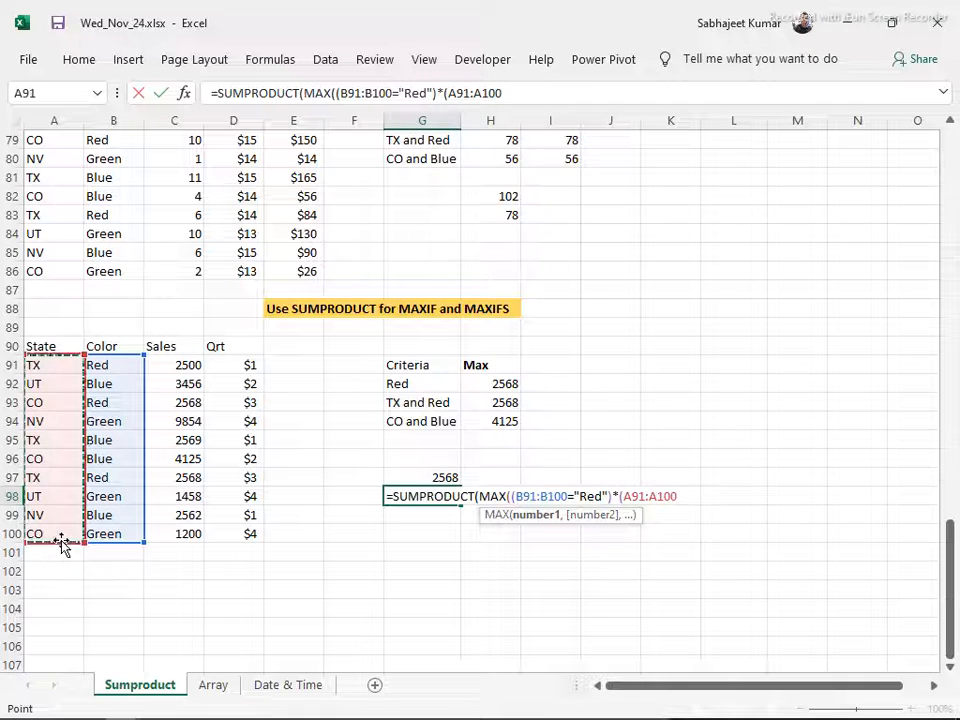
text(=)
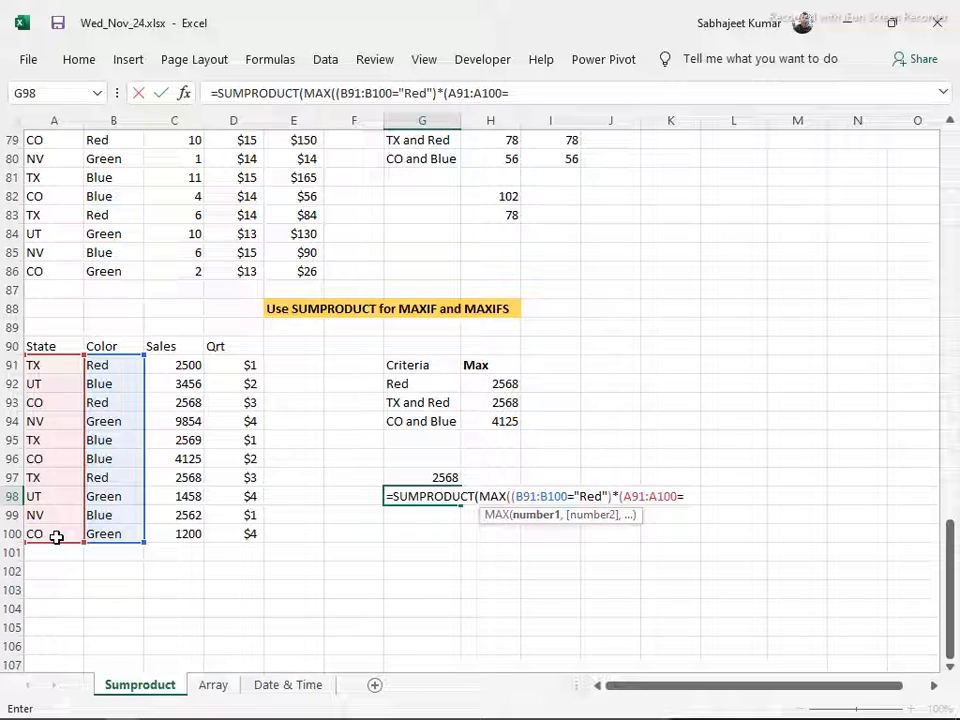
text("T)
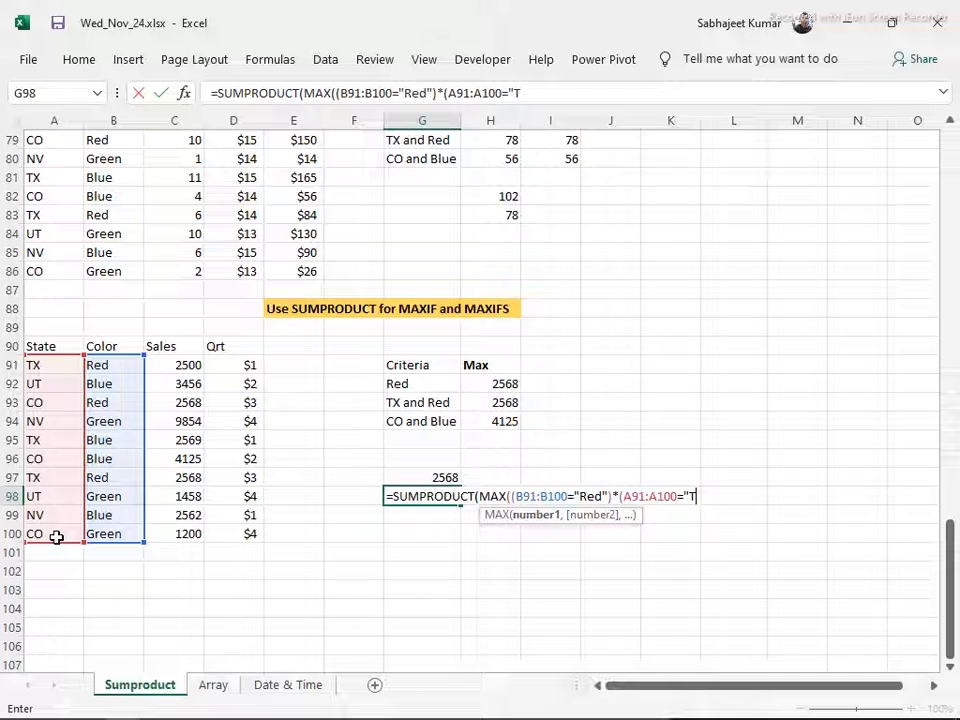
text(X")*)
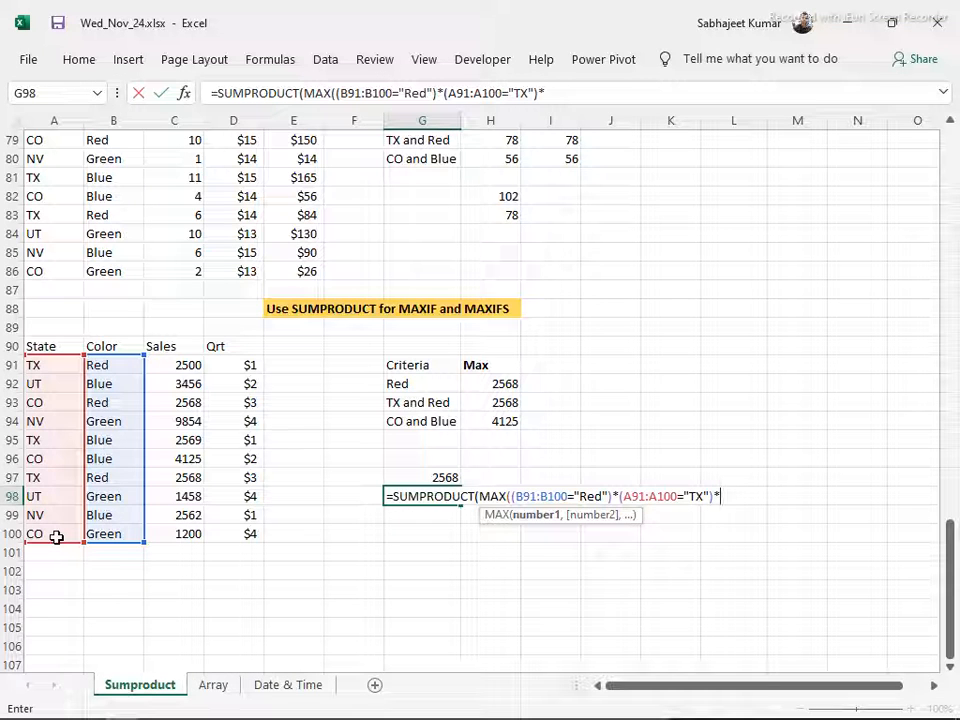
Multiply the G98 conditions by the Sales range C91:C100 and complete the formula, accepting the added closing parentheses
click(193, 365)
drag(190, 382, 175, 545)
key(Return)
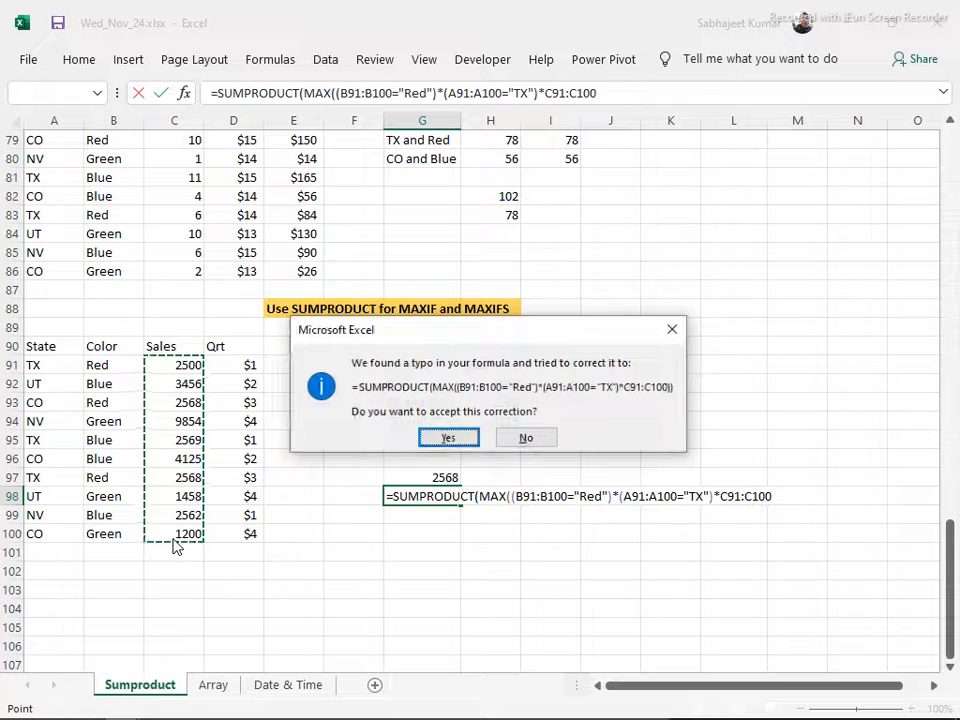
key(Return)
key(Up)
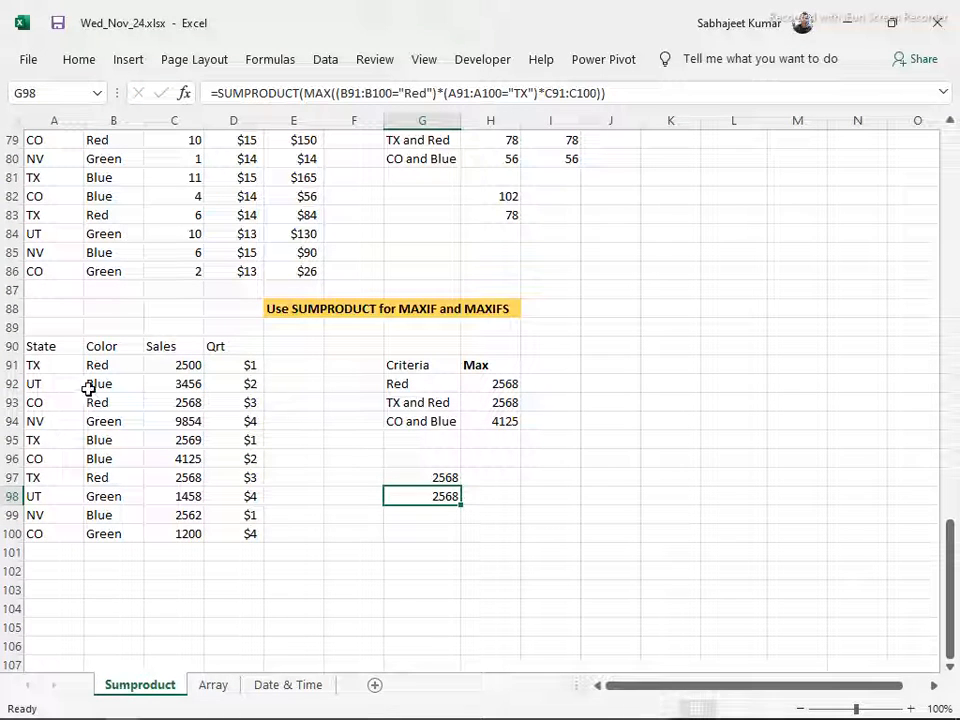
Compare the G98 result with the two TX and Red records in rows 91 and 97
drag(58, 365, 188, 370)
click(45, 478)
drag(115, 481, 216, 480)
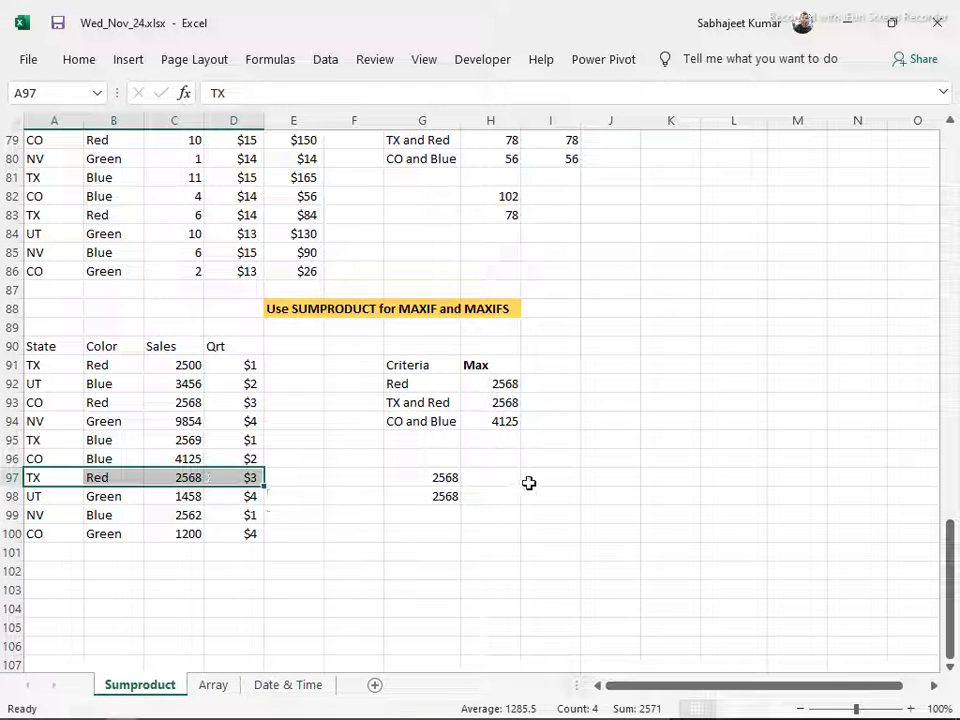
click(422, 515)
Switch to Contents.docx in Word and review the SUMPRODUCT topics of Module 4 and the modules that follow
key(alt+Tab)
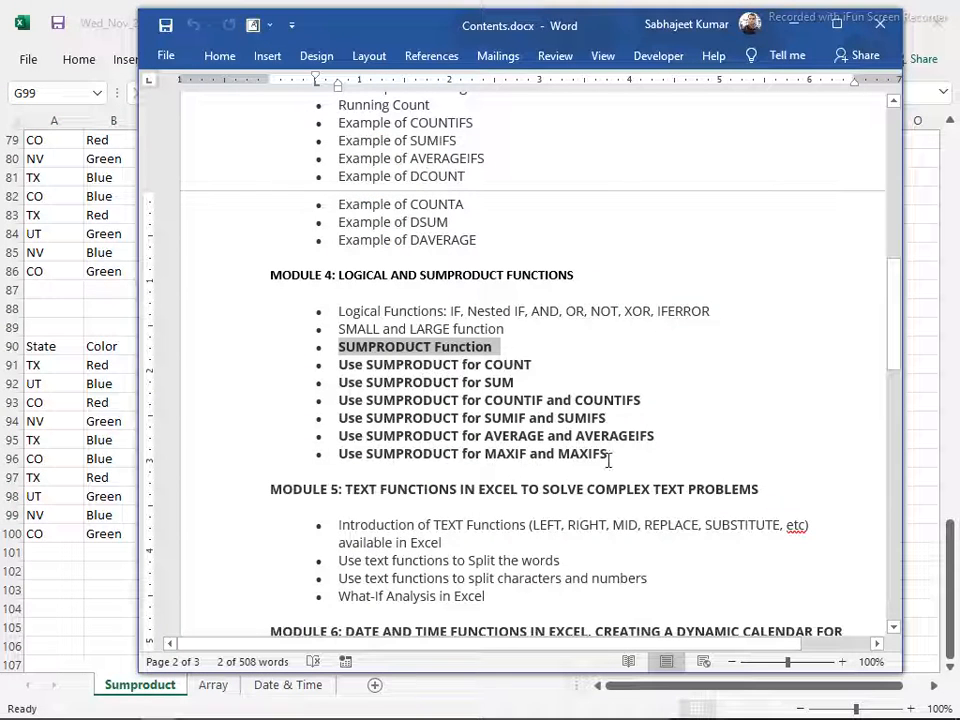
drag(610, 459, 324, 347)
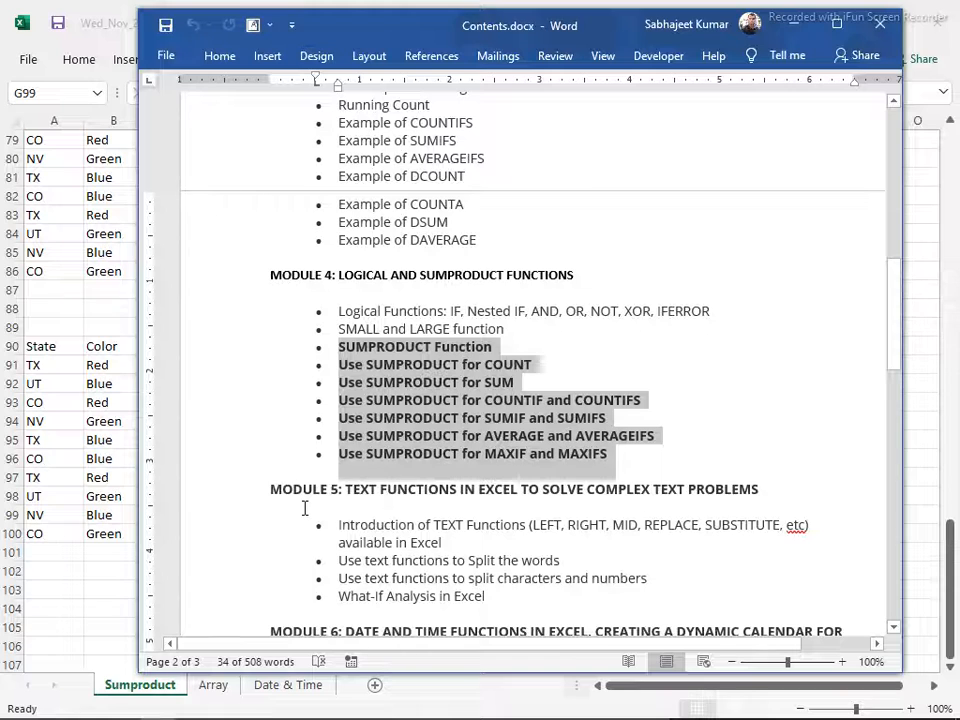
scroll(305, 508, down, 2)
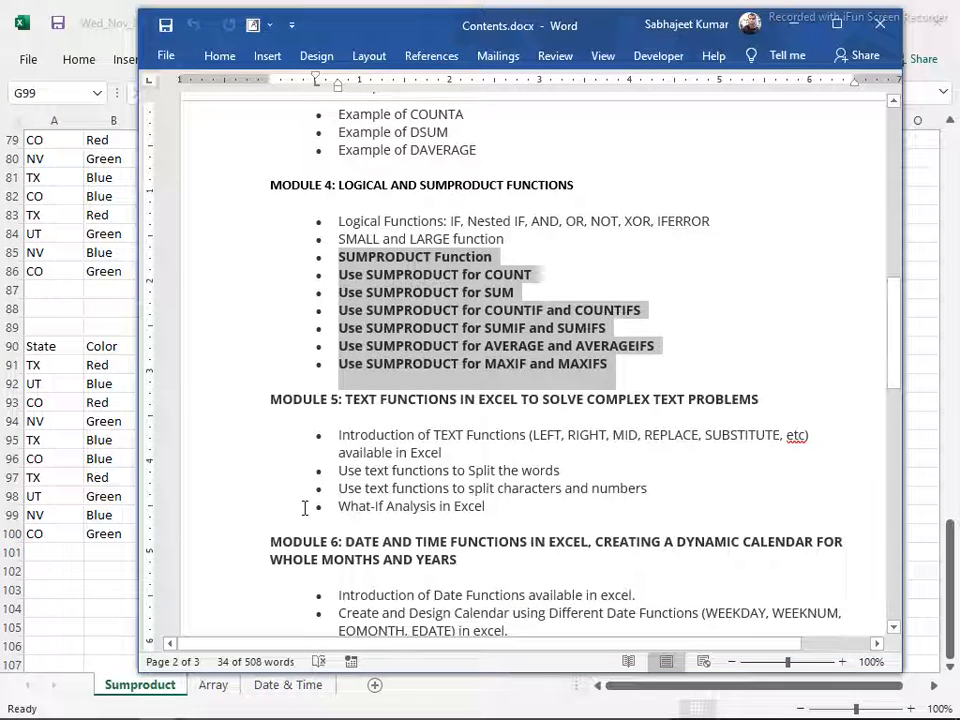
scroll(305, 508, down, 2)
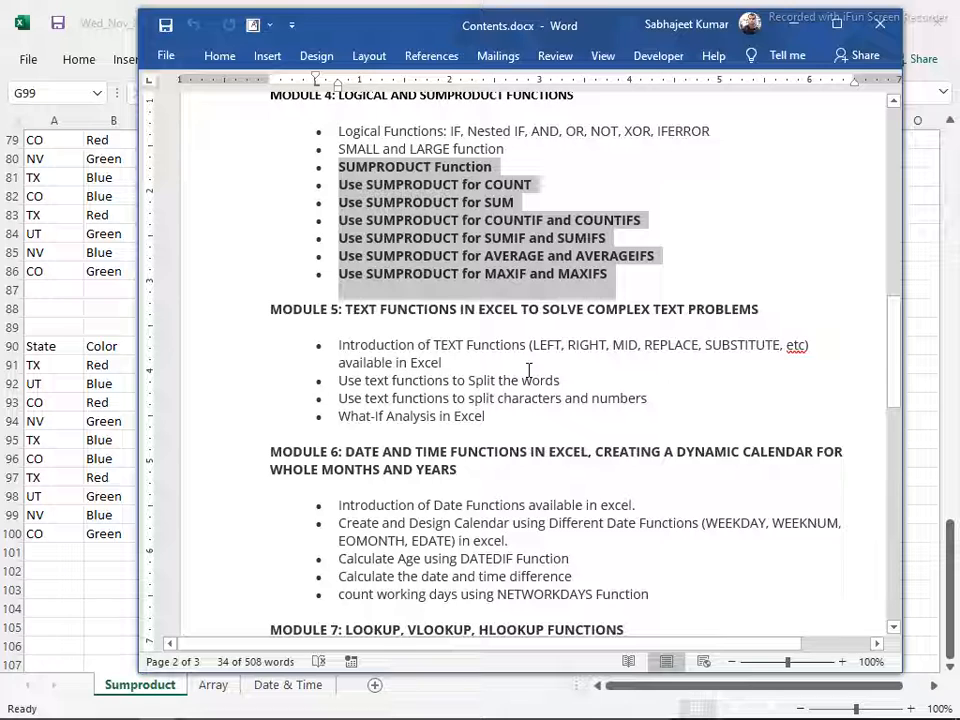
click(270, 492)
scroll(270, 492, down, 3)
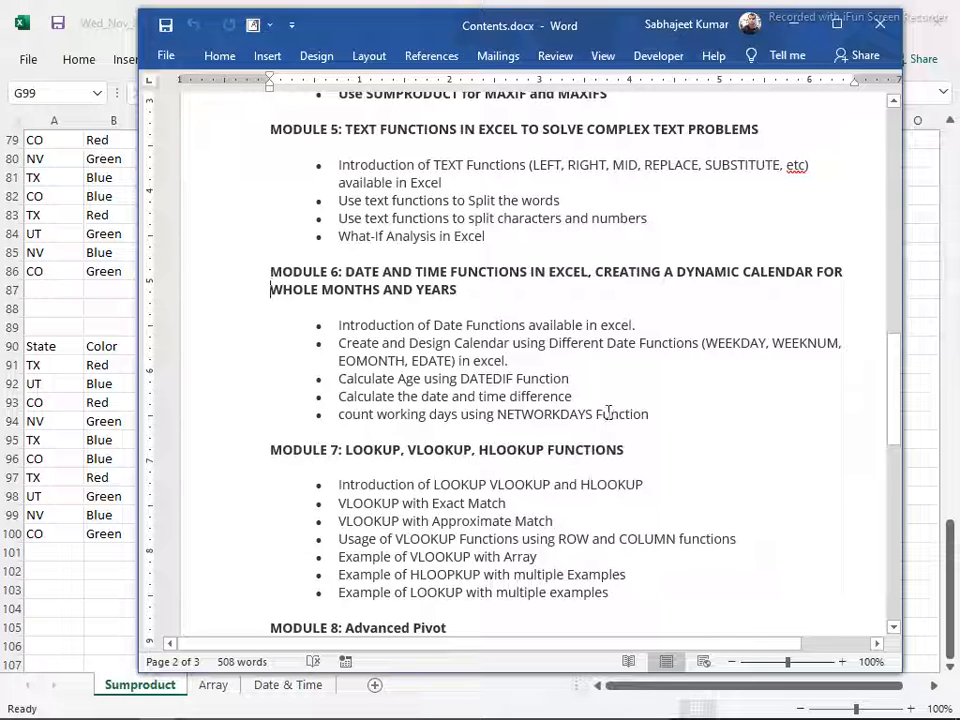
Review the Module 6 date and time topics and the Module 7 lookup topics, ending on the introduction of Date Functions
drag(649, 414, 282, 317)
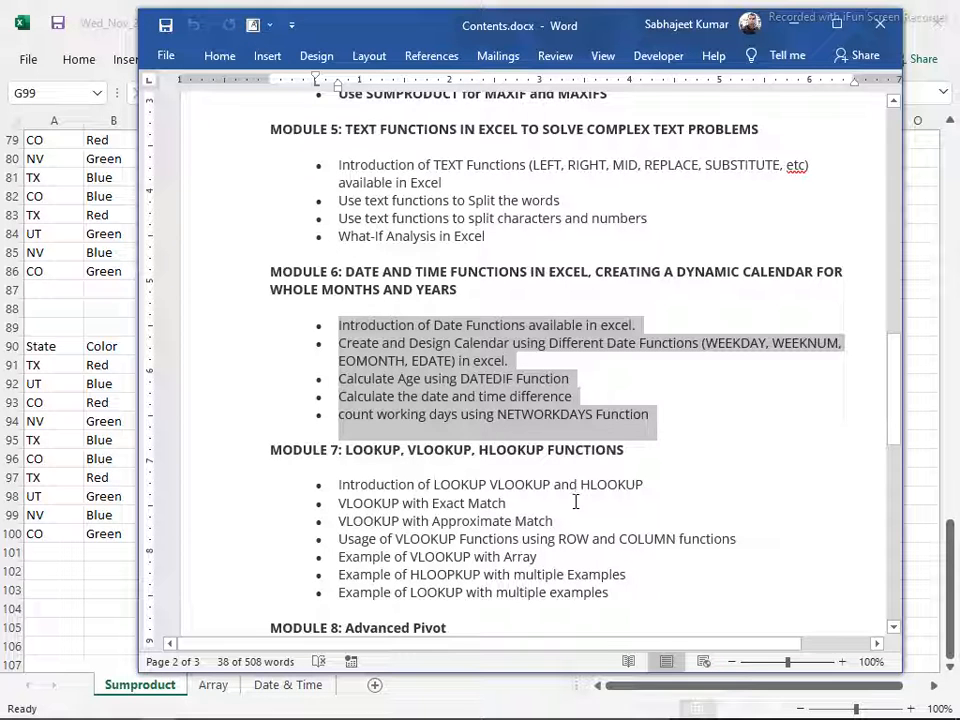
drag(619, 598, 276, 478)
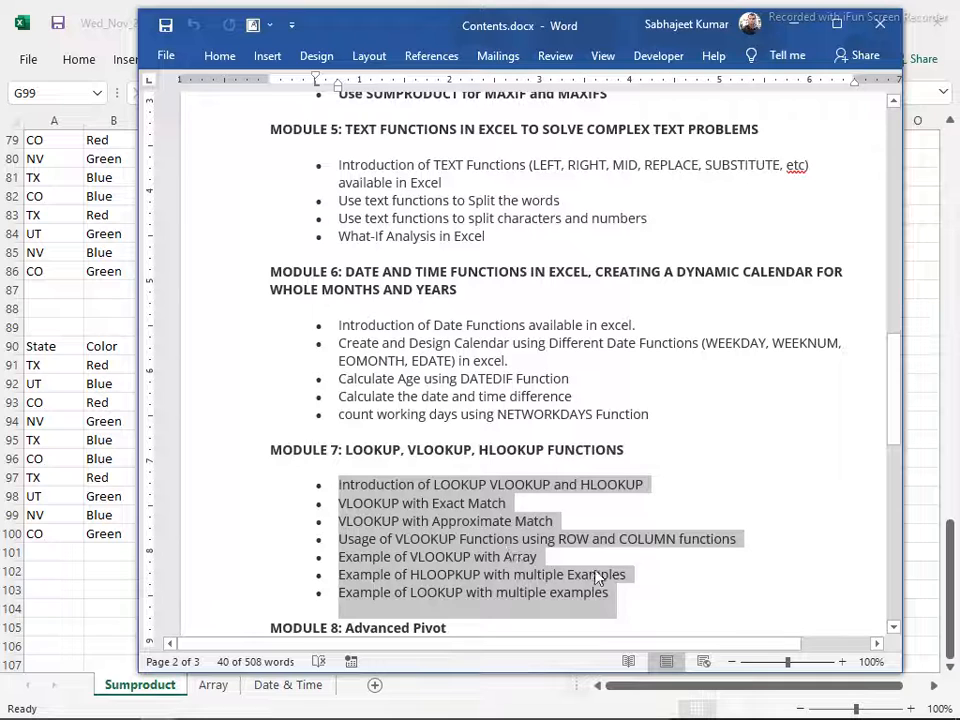
drag(639, 591, 287, 452)
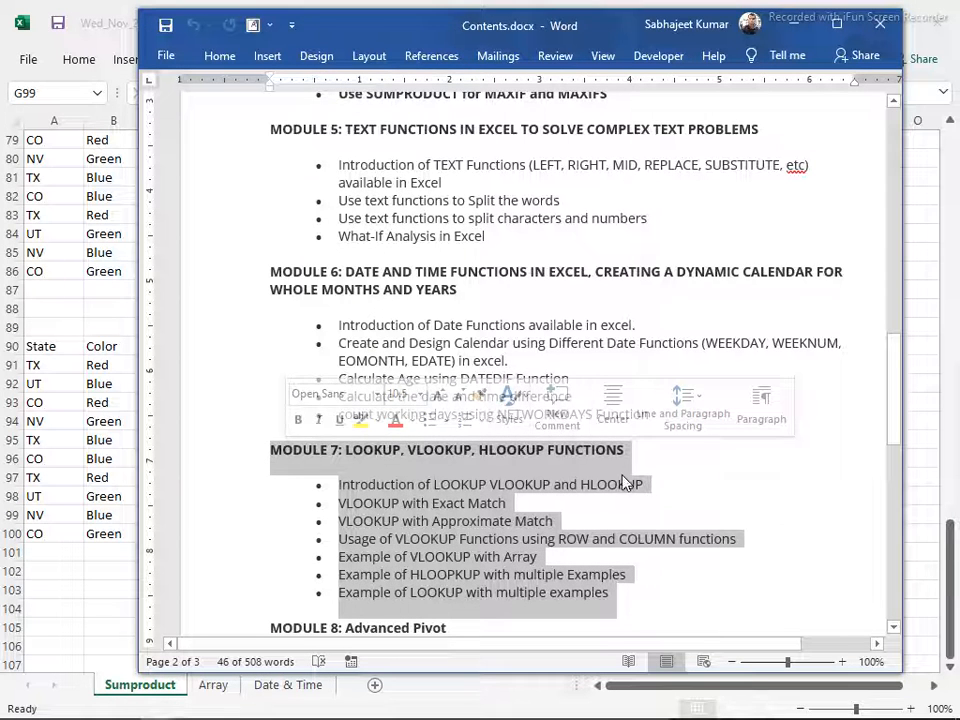
click(680, 473)
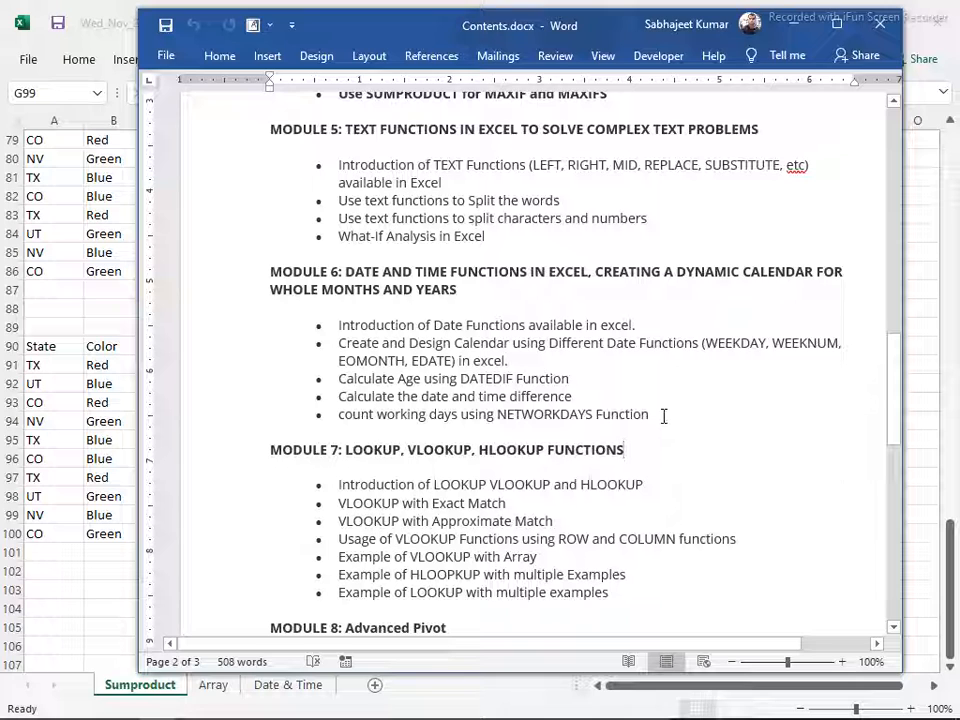
drag(640, 420, 263, 327)
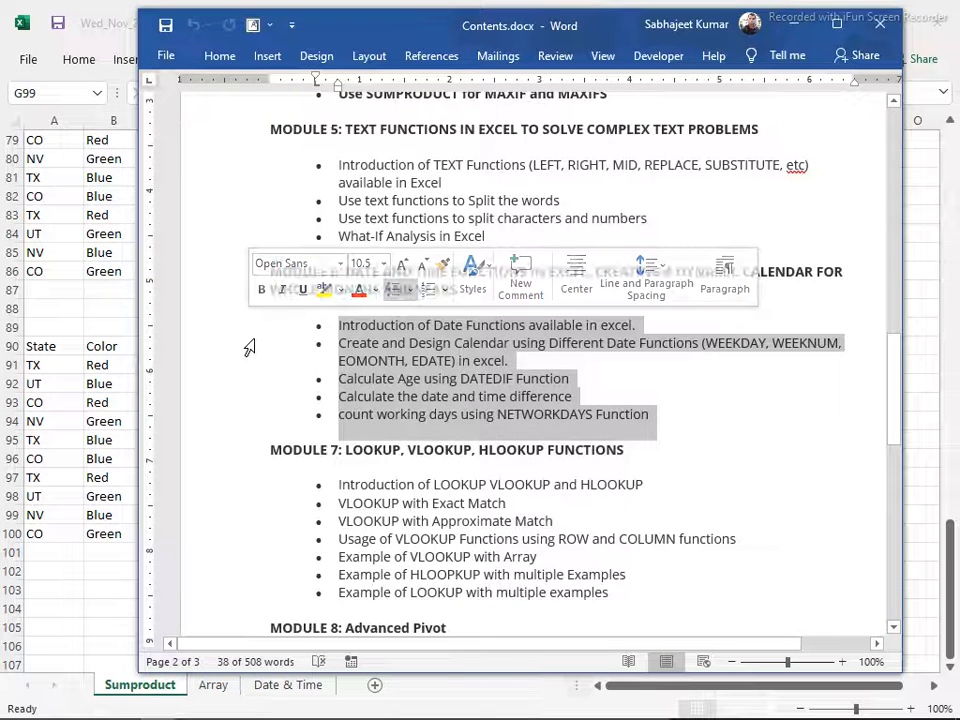
click(246, 344)
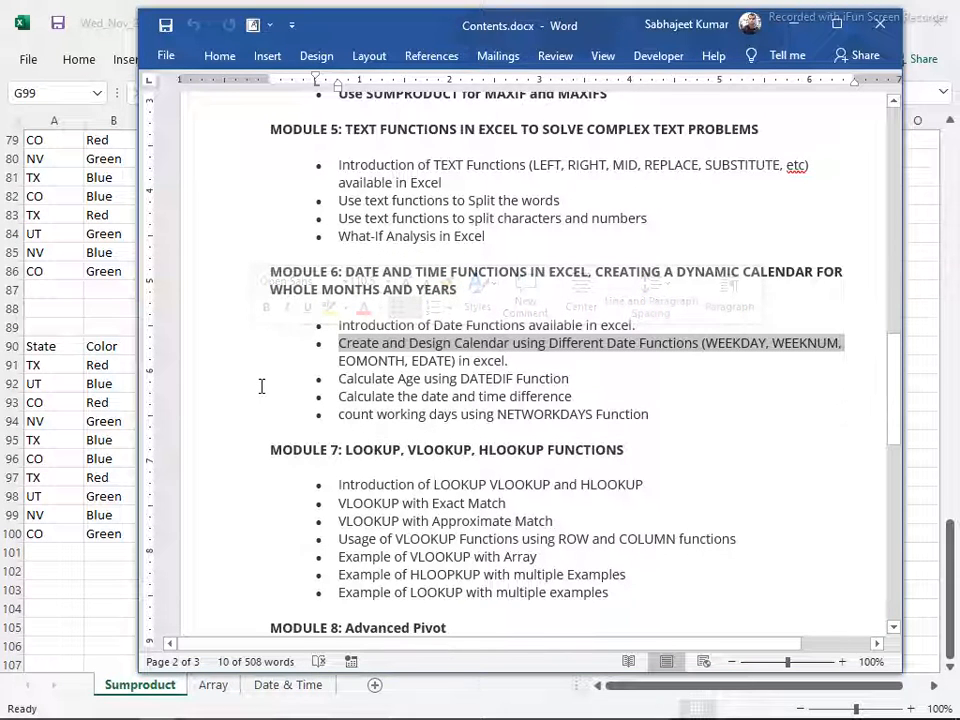
click(261, 386)
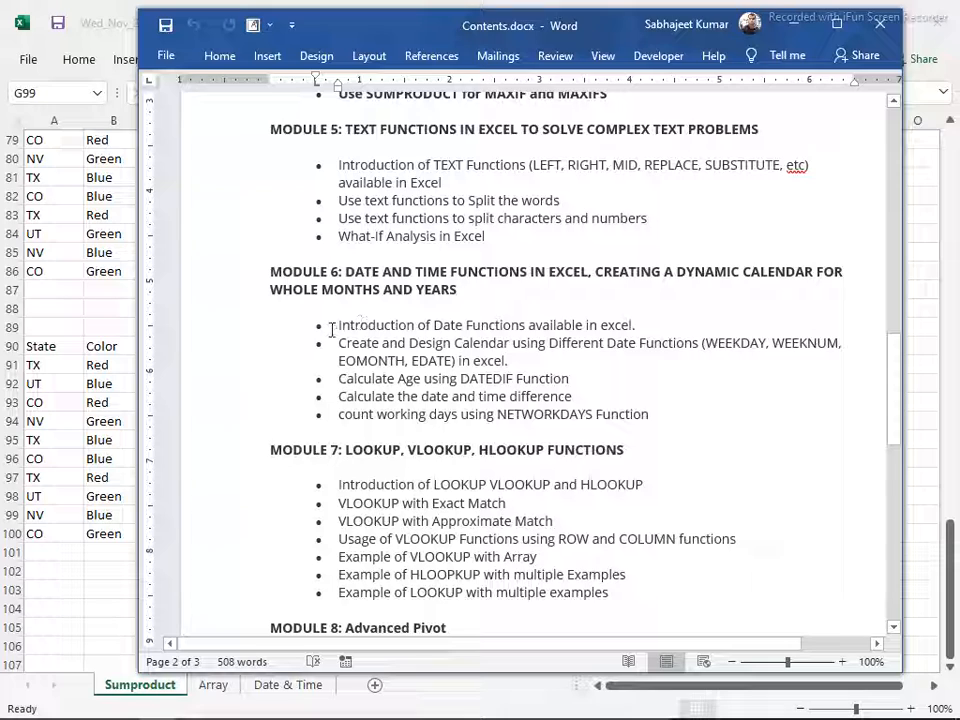
drag(328, 326, 733, 326)
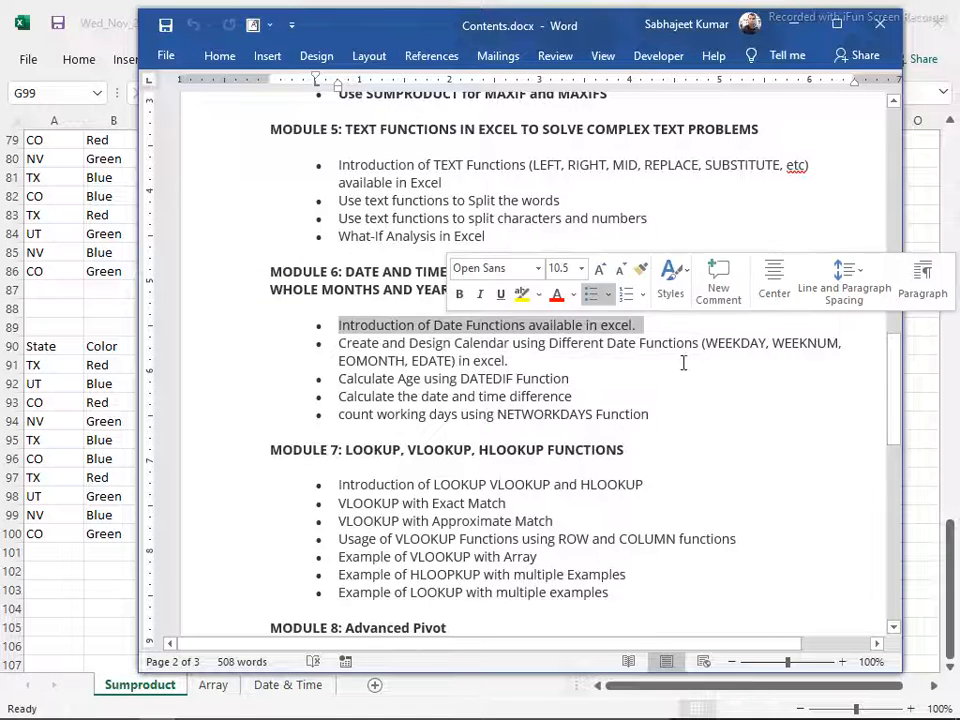
Switch back to the Excel workbook, open the Date & Time sheet and clear the old formulas in P1:R10
click(271, 700)
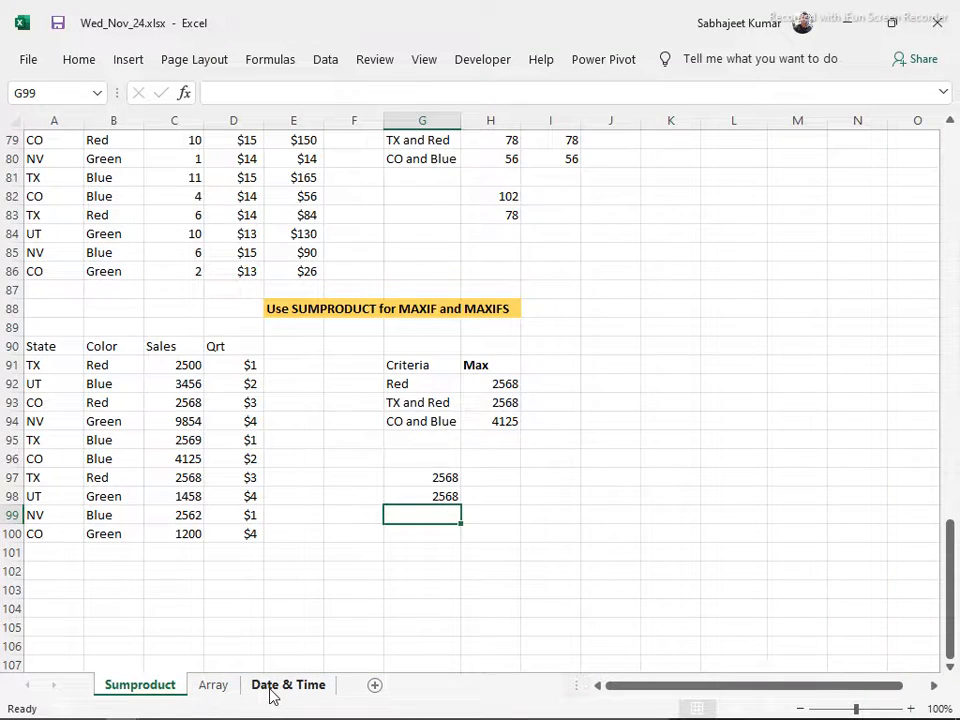
click(271, 700)
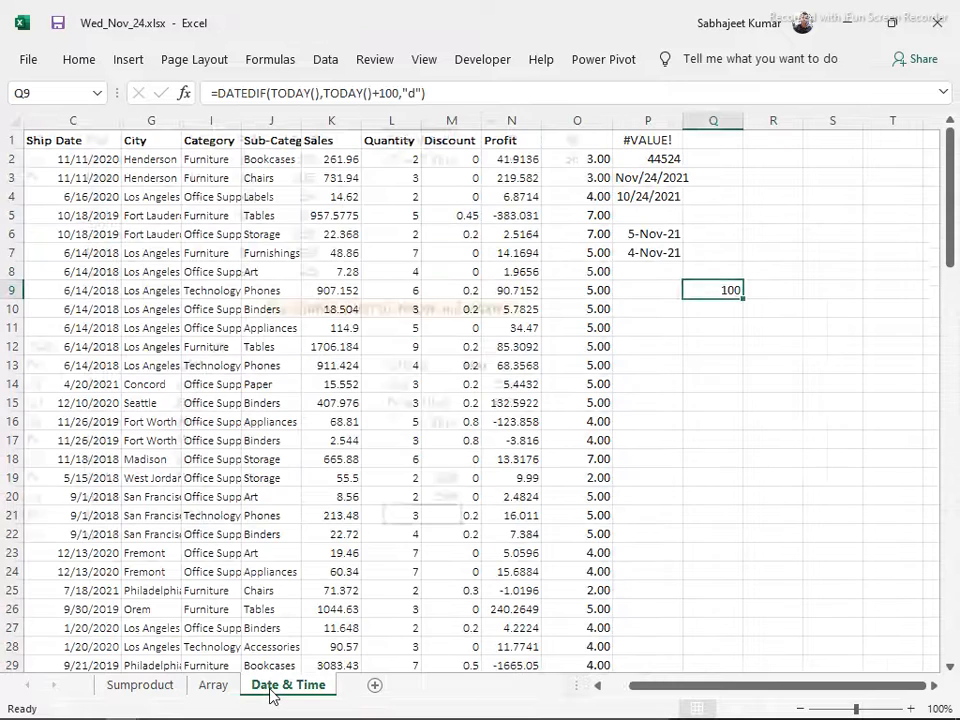
click(649, 135)
drag(649, 131, 711, 304)
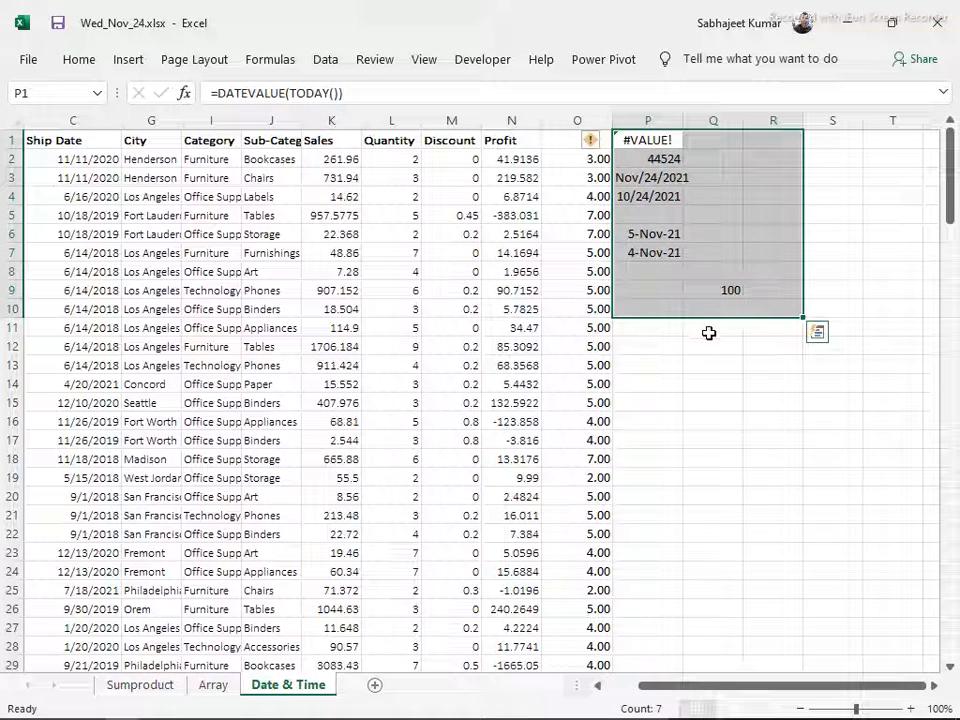
key(Delete)
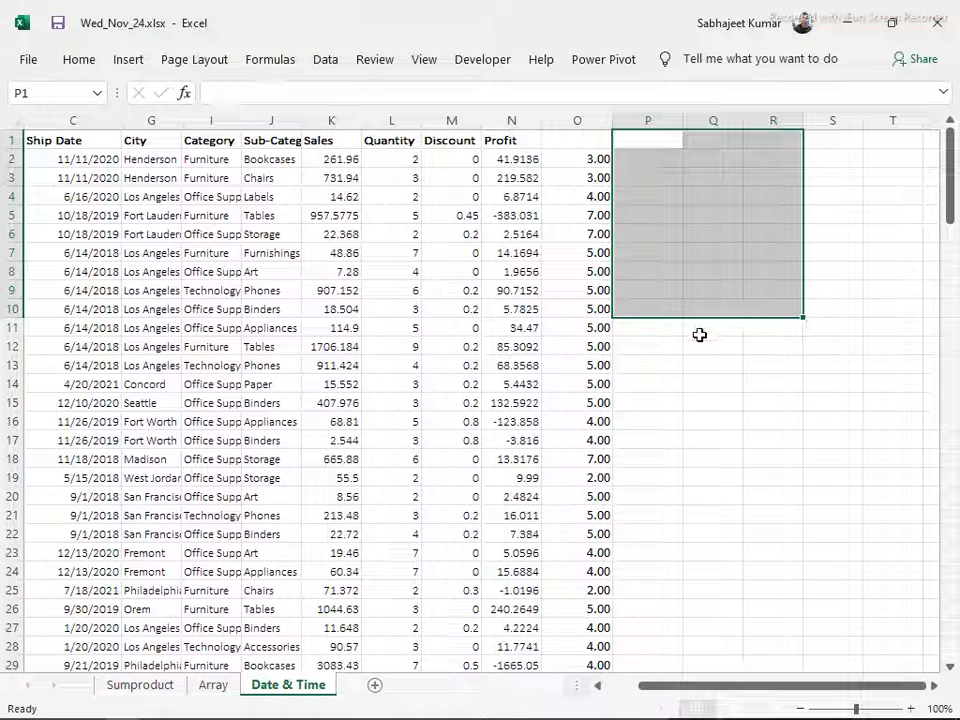
Enter the headings Year, Month and Day in Q5:S5 of the Date & Time sheet
click(222, 177)
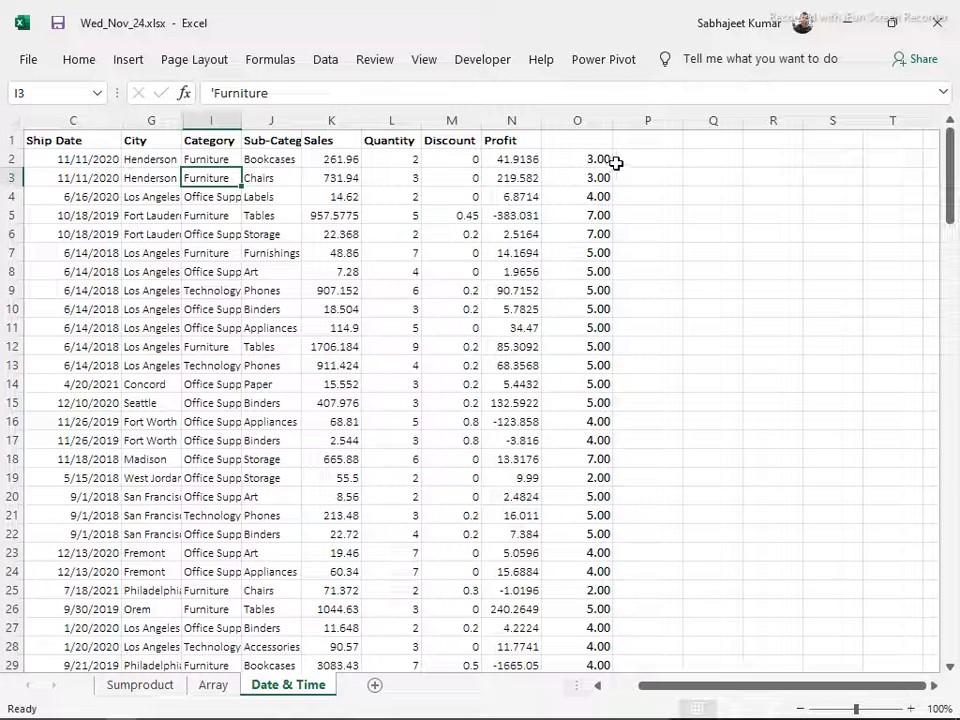
click(705, 156)
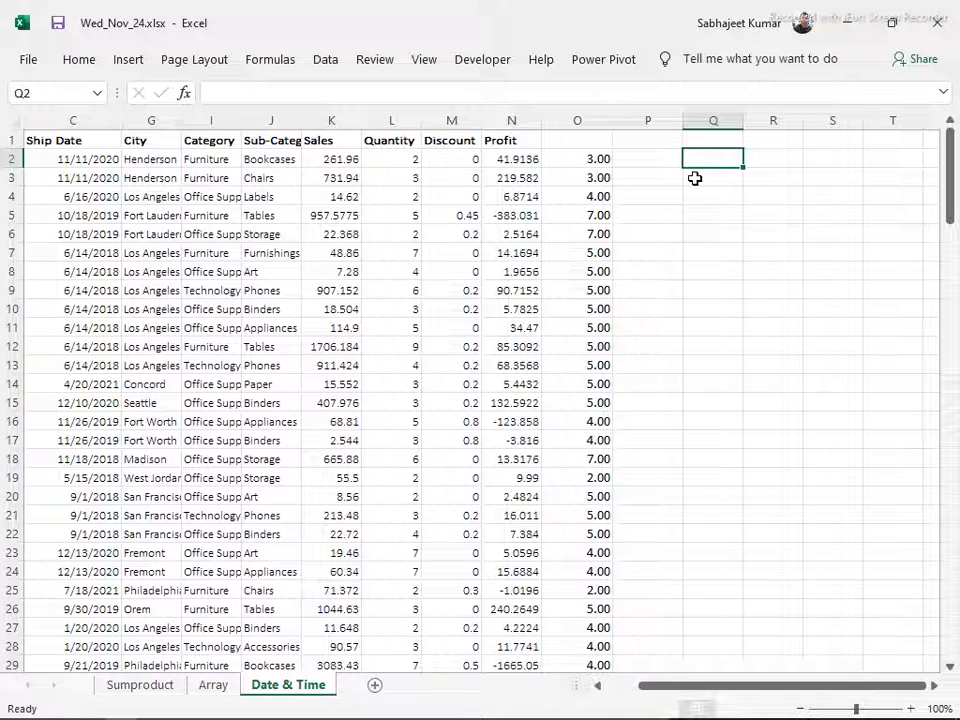
click(712, 233)
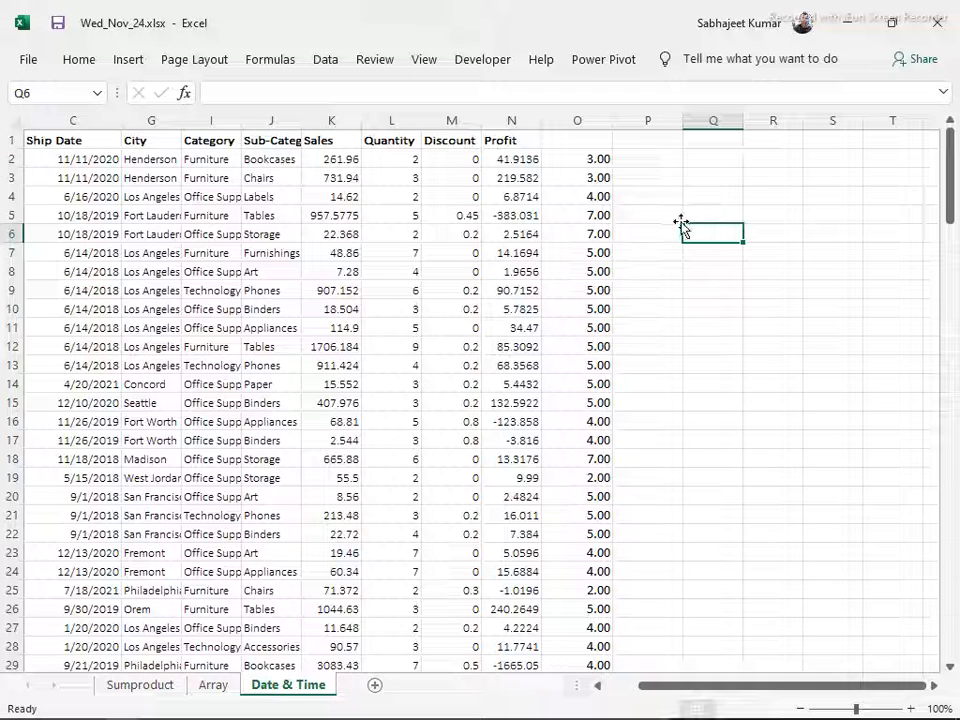
key(Up)
text(Ye)
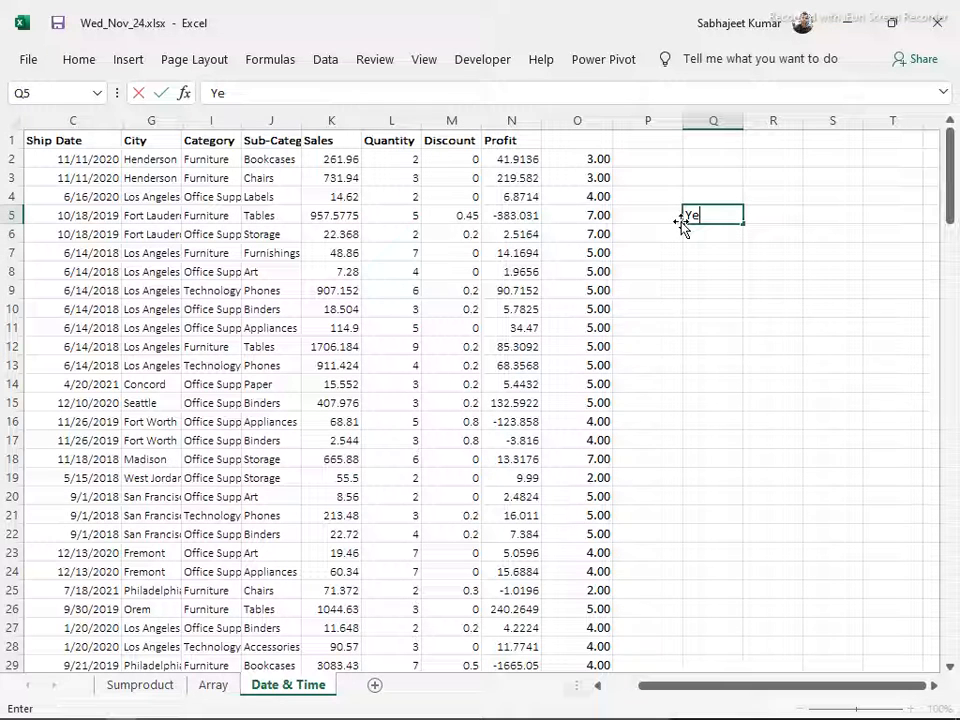
text(ar)
key(Tab)
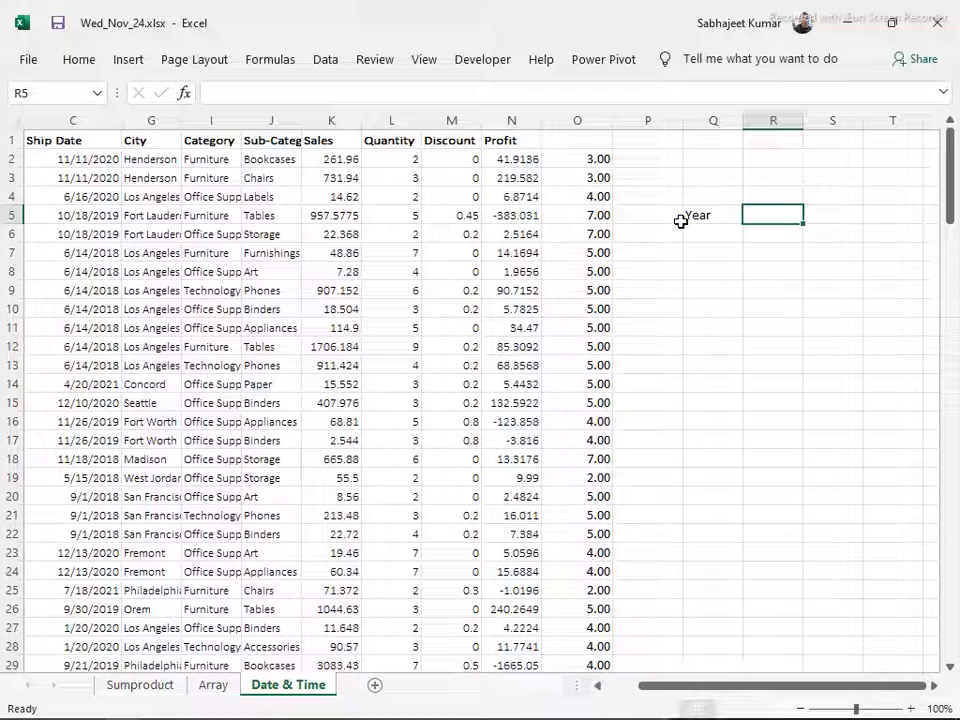
text(Month)
key(Tab)
text(Da)
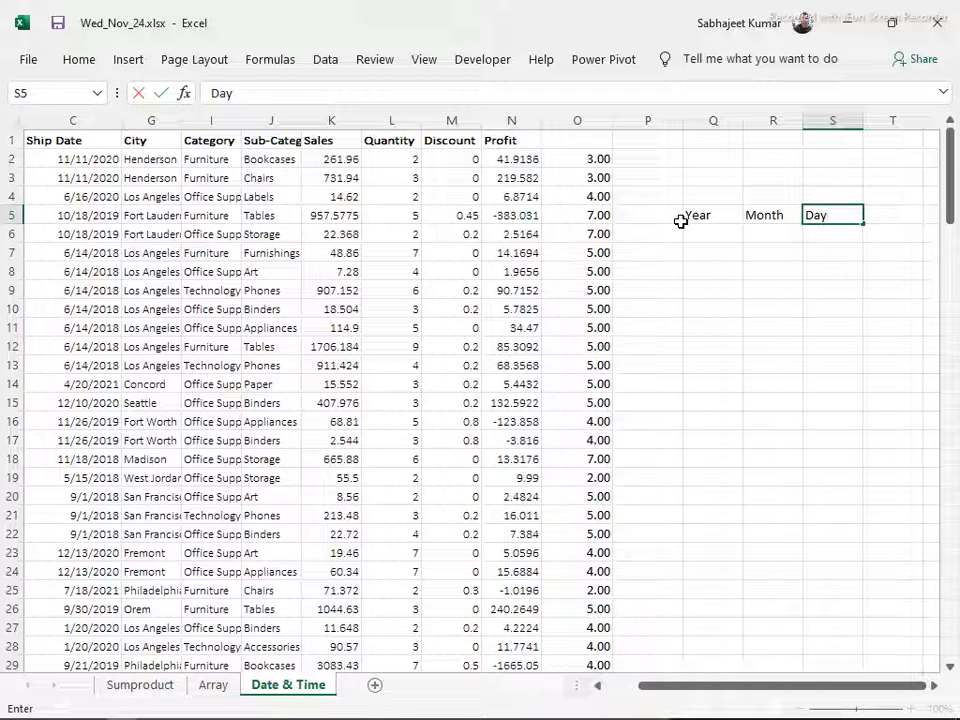
key(Down)
Fill the first row under the headings, Q6:S6, with 2021, 11 and 24
click(684, 228)
text(2021)
key(Tab)
text(11)
key(Tab)
text(24)
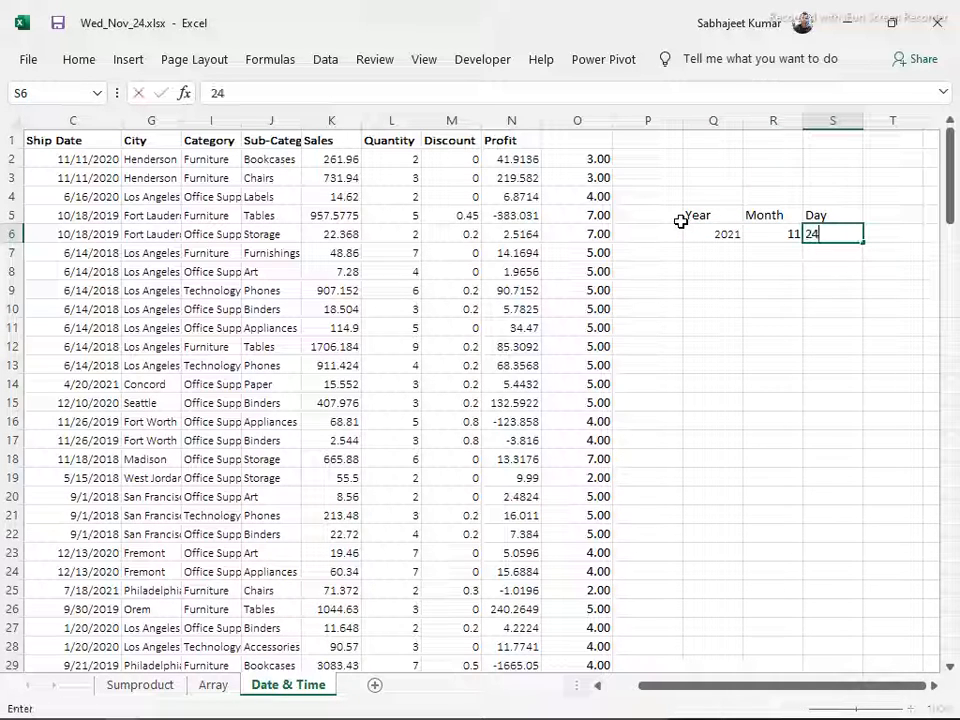
key(Return)
Fill the second row under the headings, Q7:S7, with 2021, 11 and 23
text(2021)
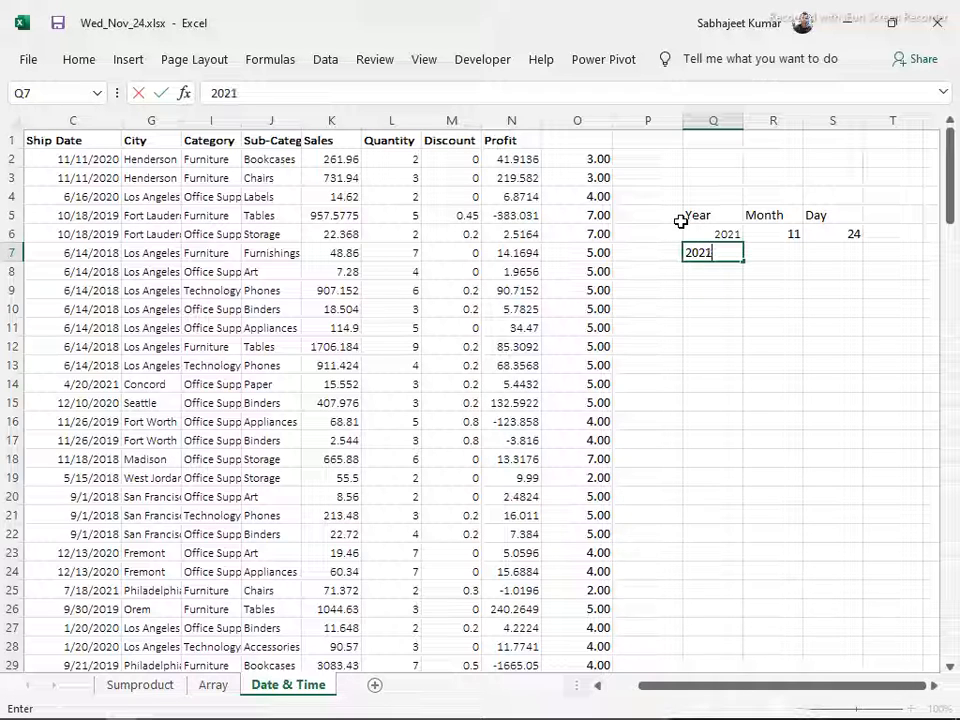
key(Tab)
text(11)
key(Tab)
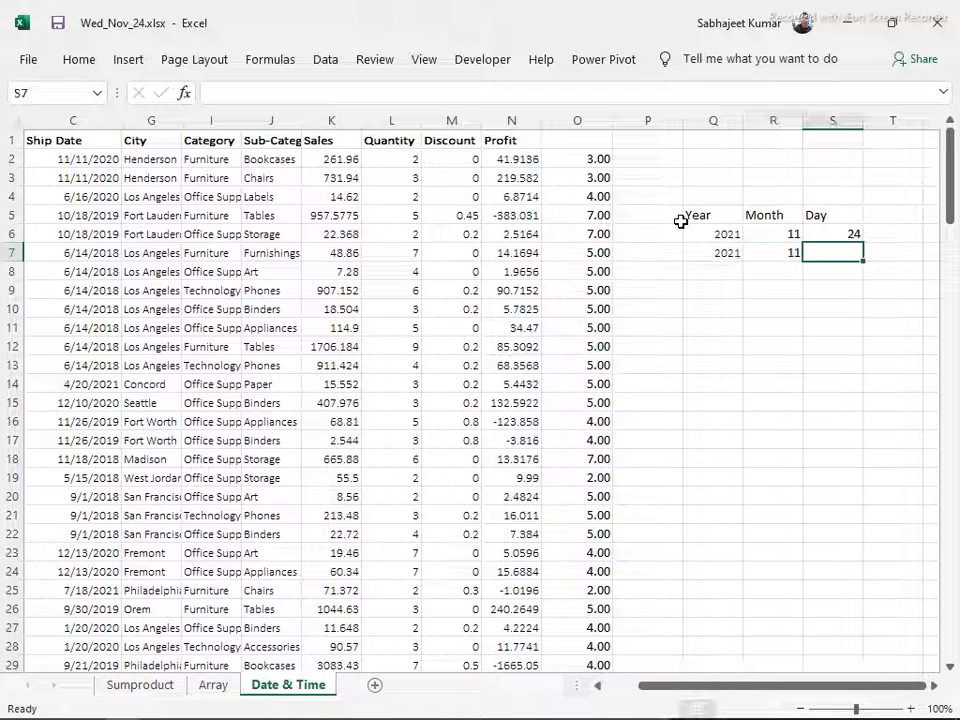
text(23)
key(Return)
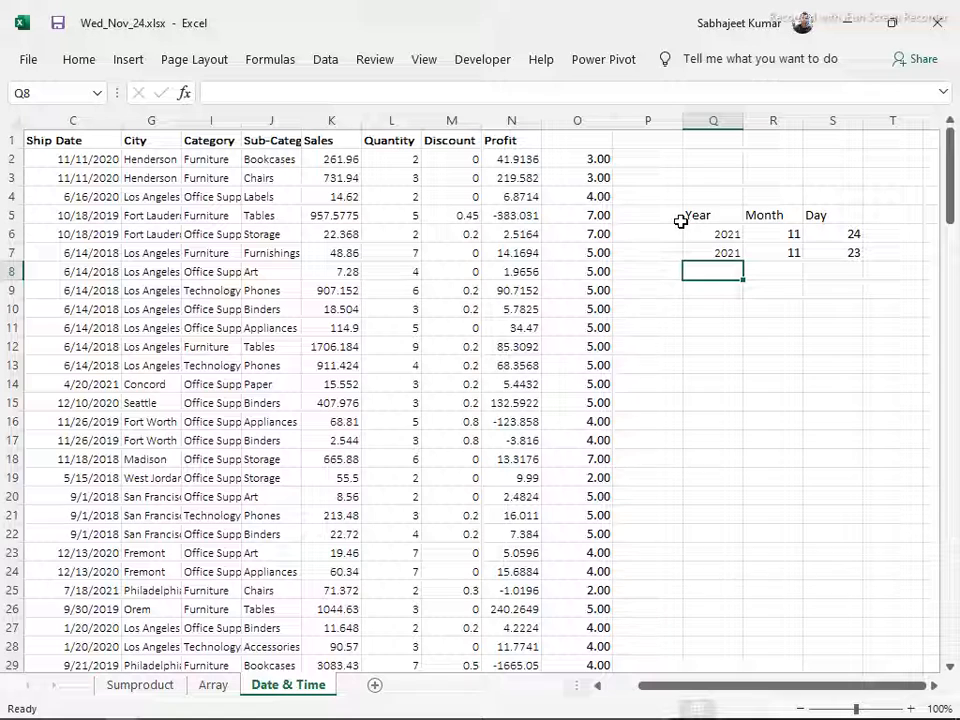
Build a date in Q9 with a DATE formula that takes year, month and day from Q6, R6 and S6
drag(712, 234, 834, 255)
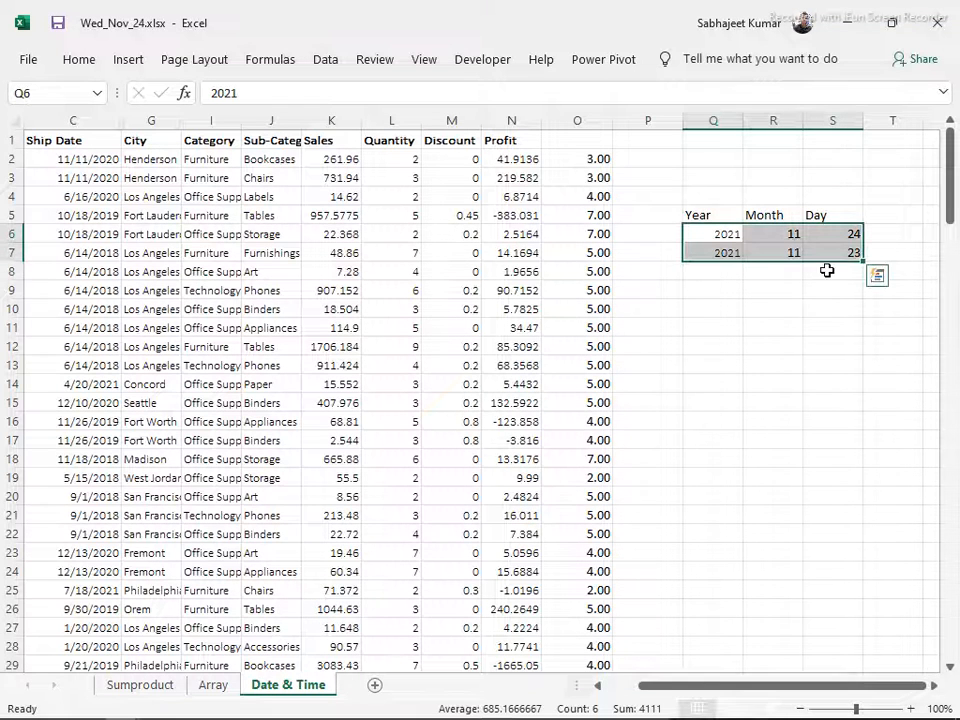
click(733, 296)
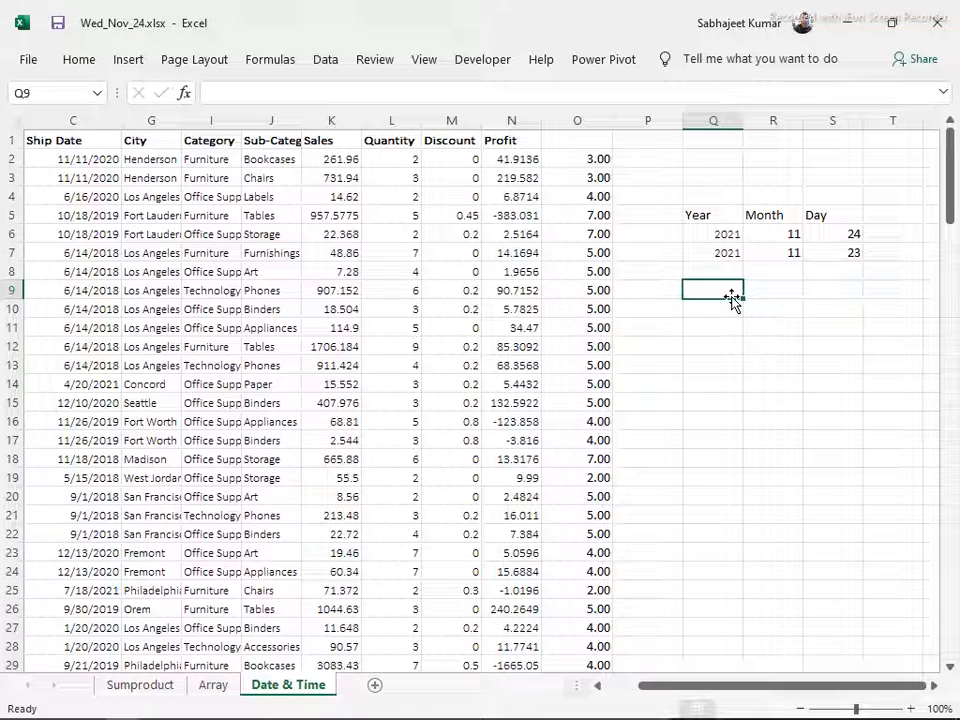
text(=)
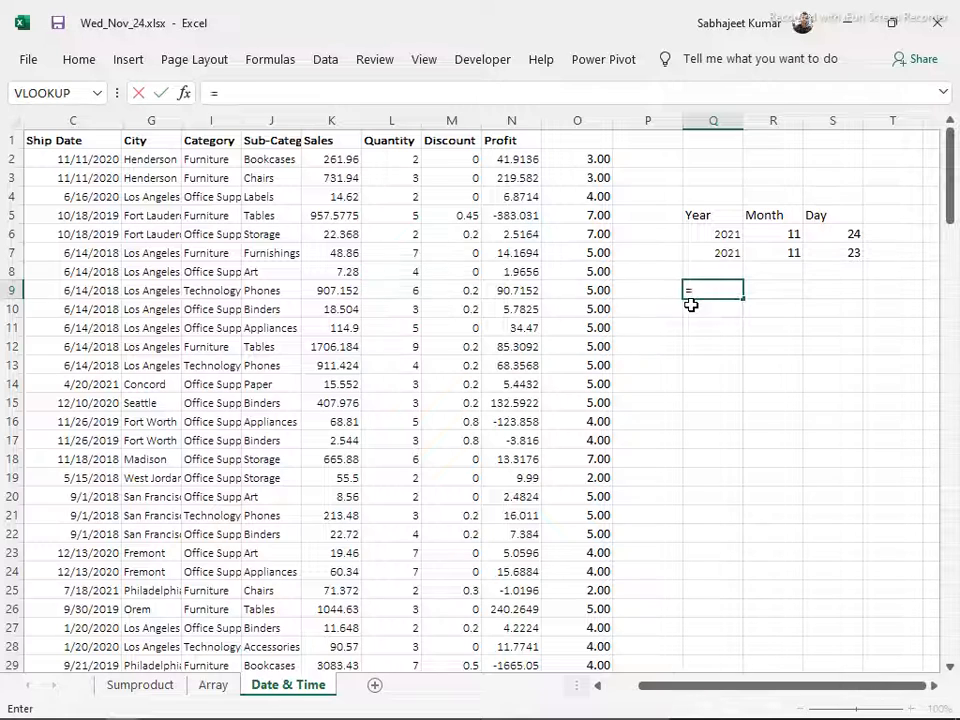
text(date)
key(Tab)
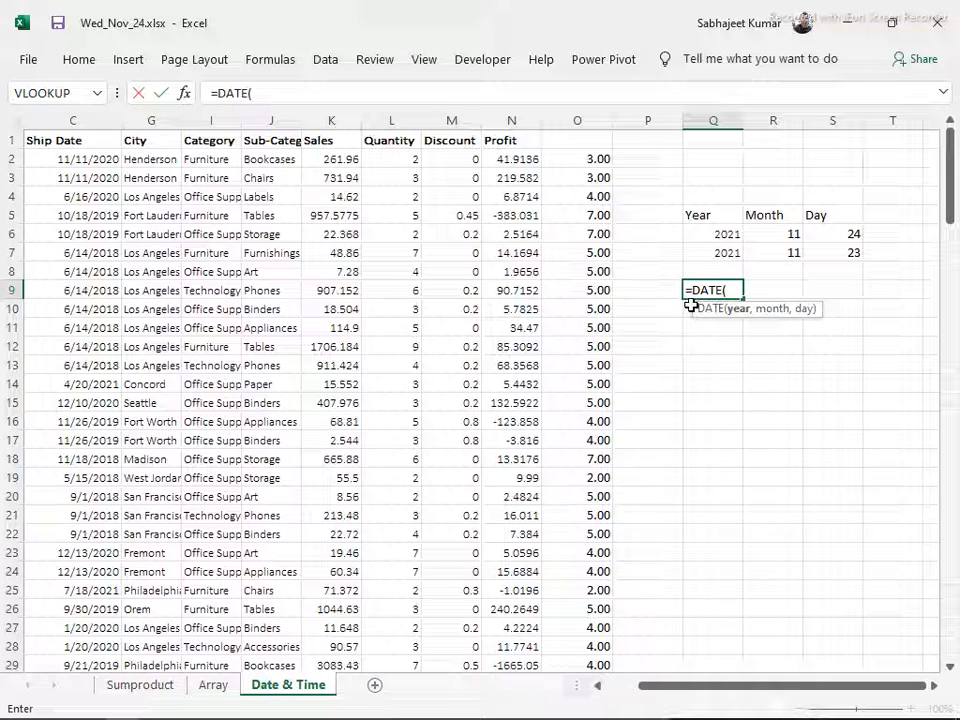
click(708, 233)
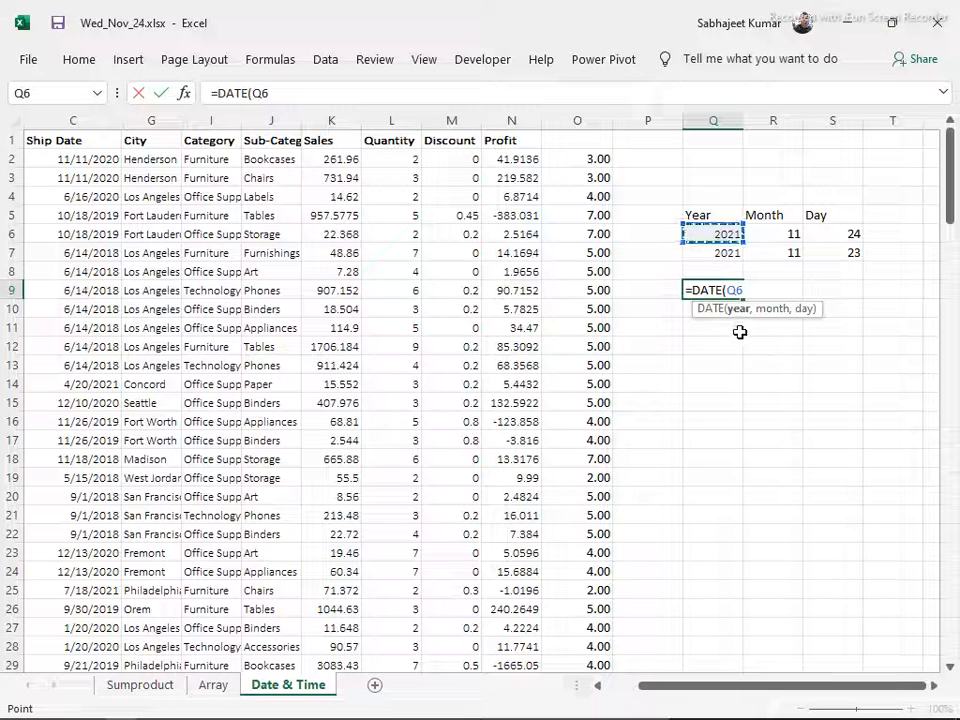
text(,)
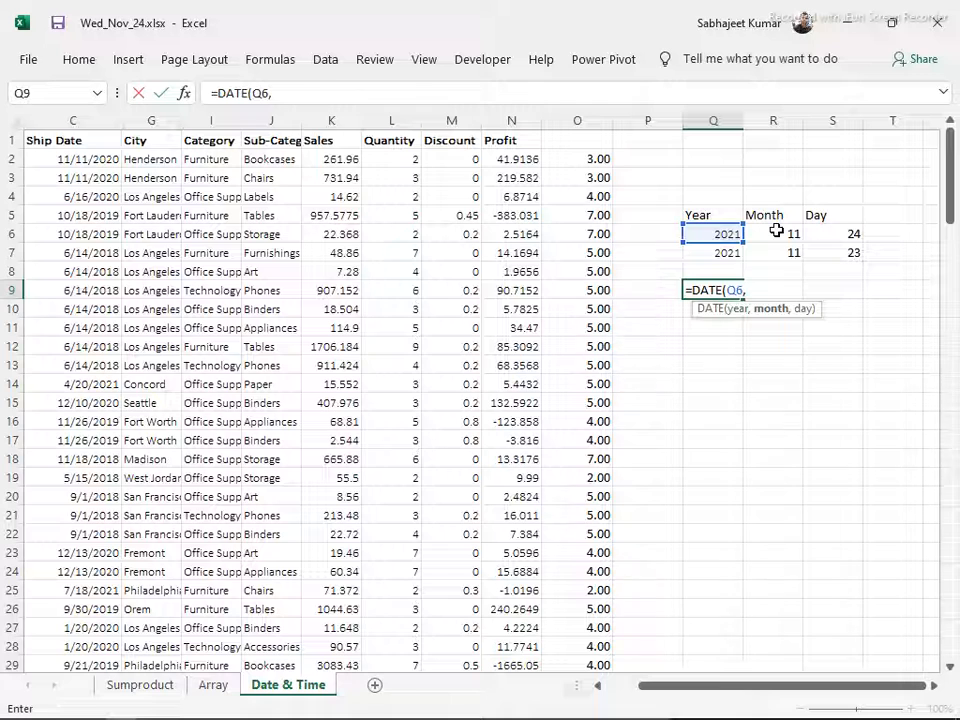
click(777, 232)
text(,)
click(831, 236)
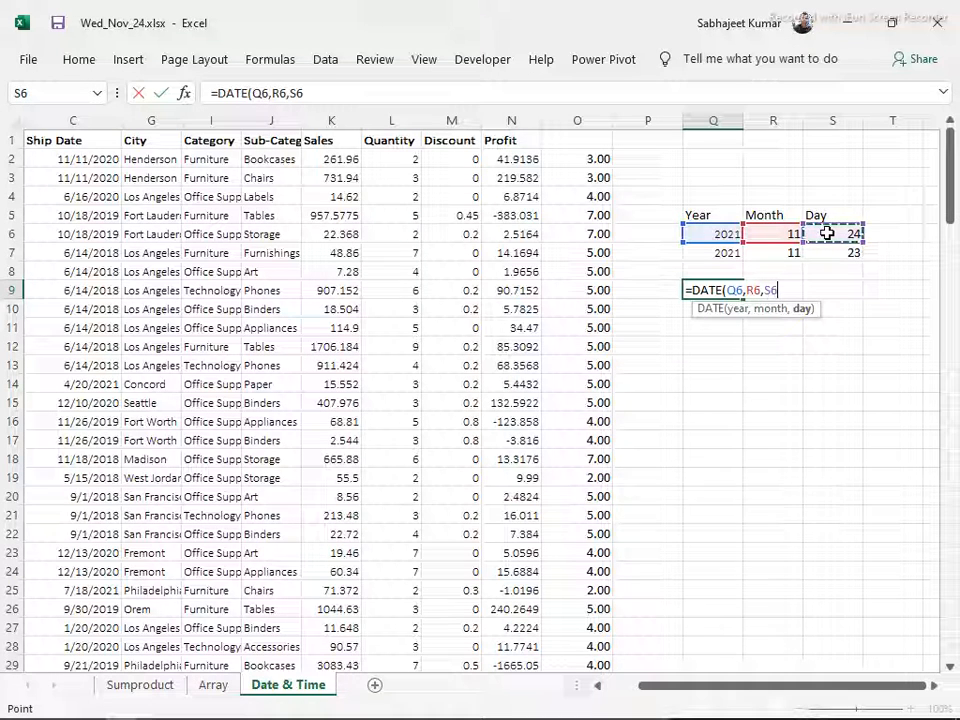
key(Return)
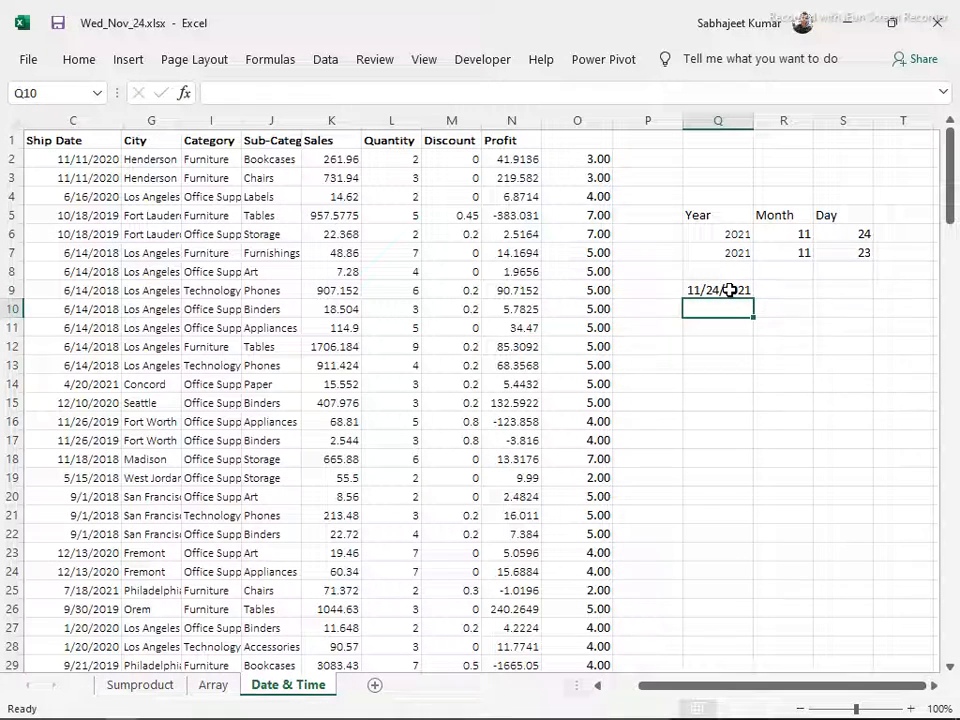
click(729, 289)
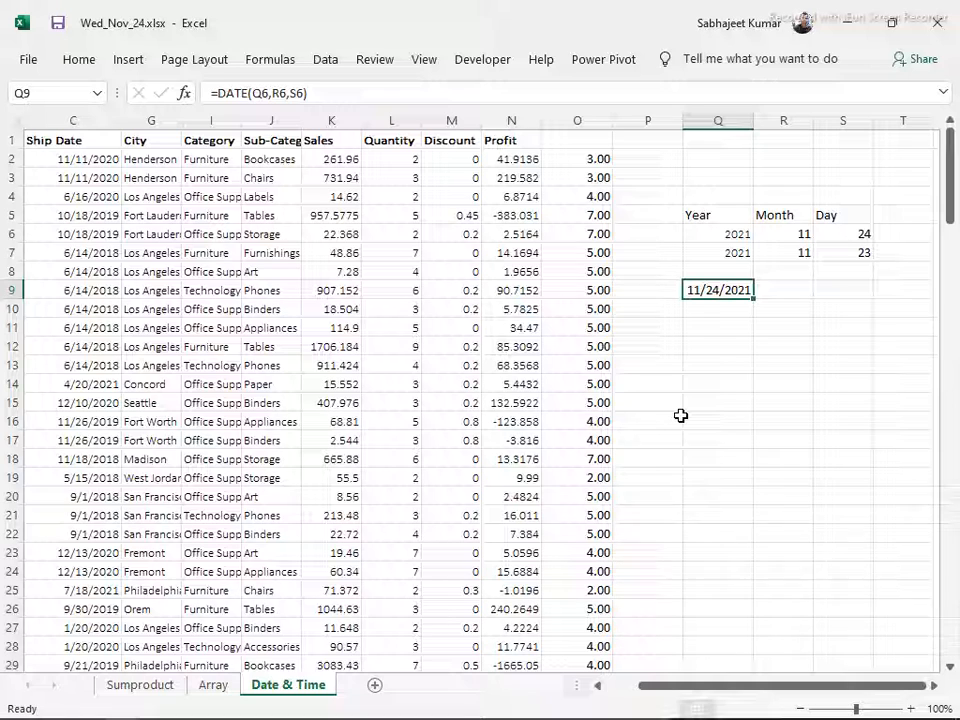
Enter a DATE formula in Q12 with the literal values 2021, 11 and 24
click(713, 344)
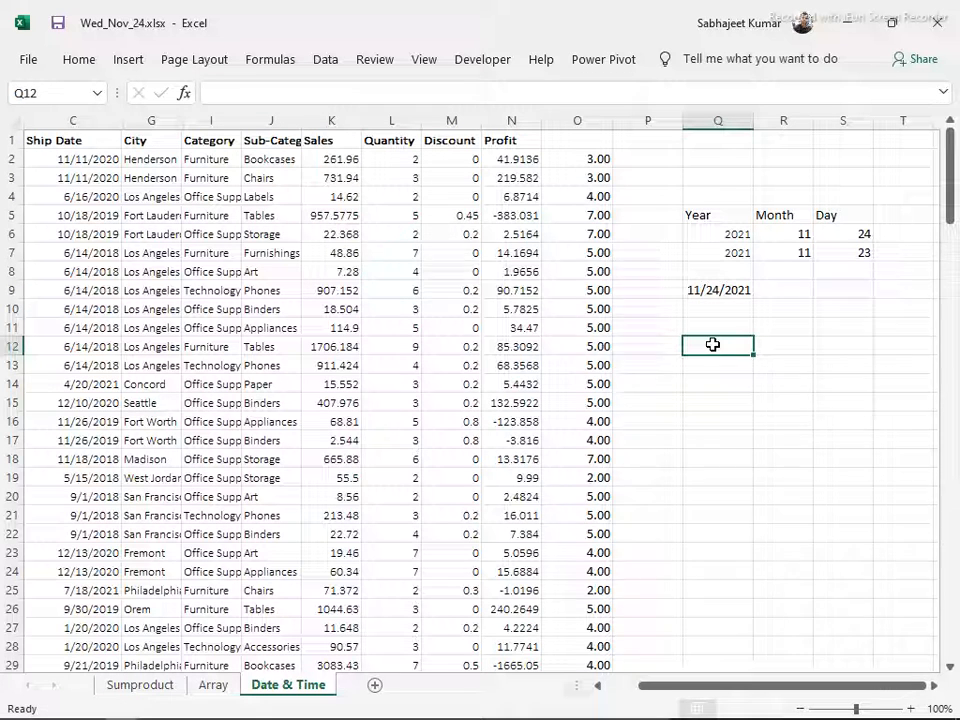
text(=date)
key(Tab)
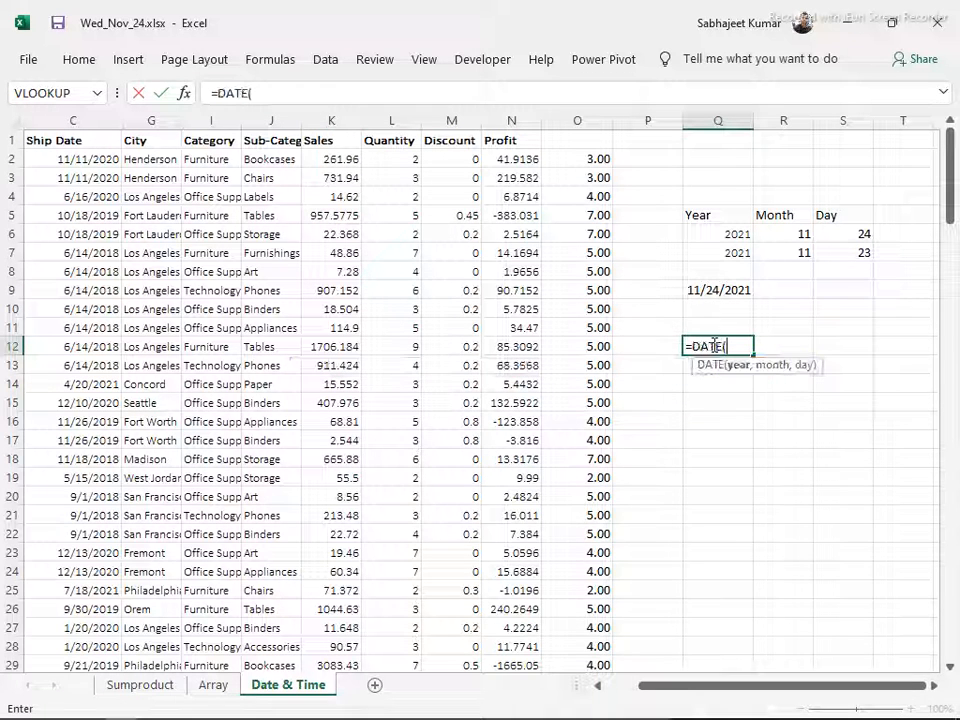
text(2021,11,)
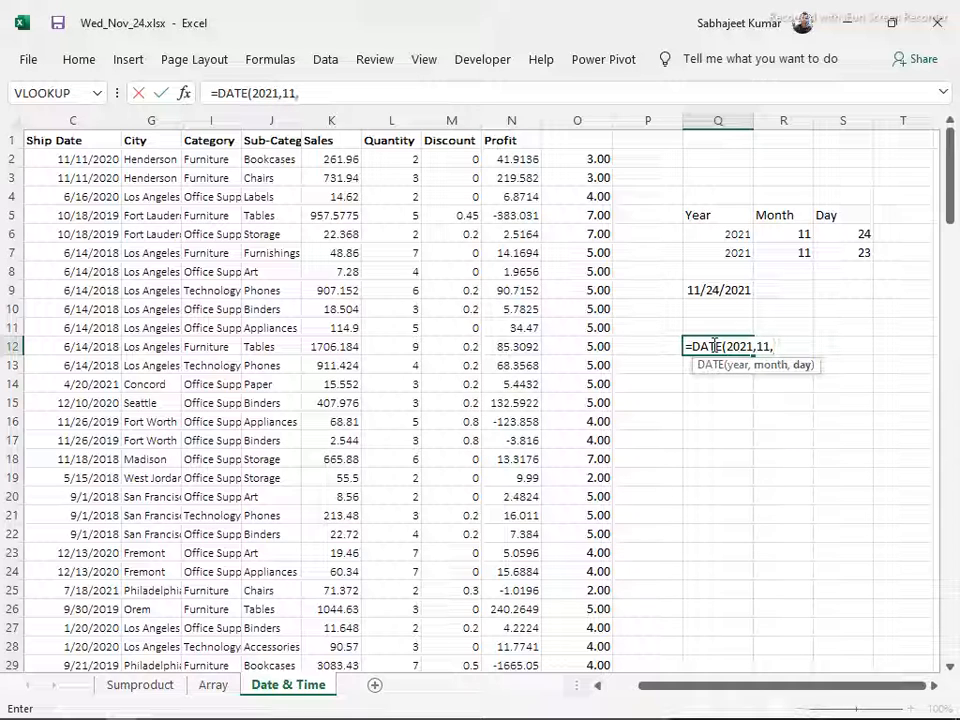
text(24)
key(Return)
Try the Long Date format and the abbreviated day-month-year format (24-Nov-21) on the date in Q12
click(712, 345)
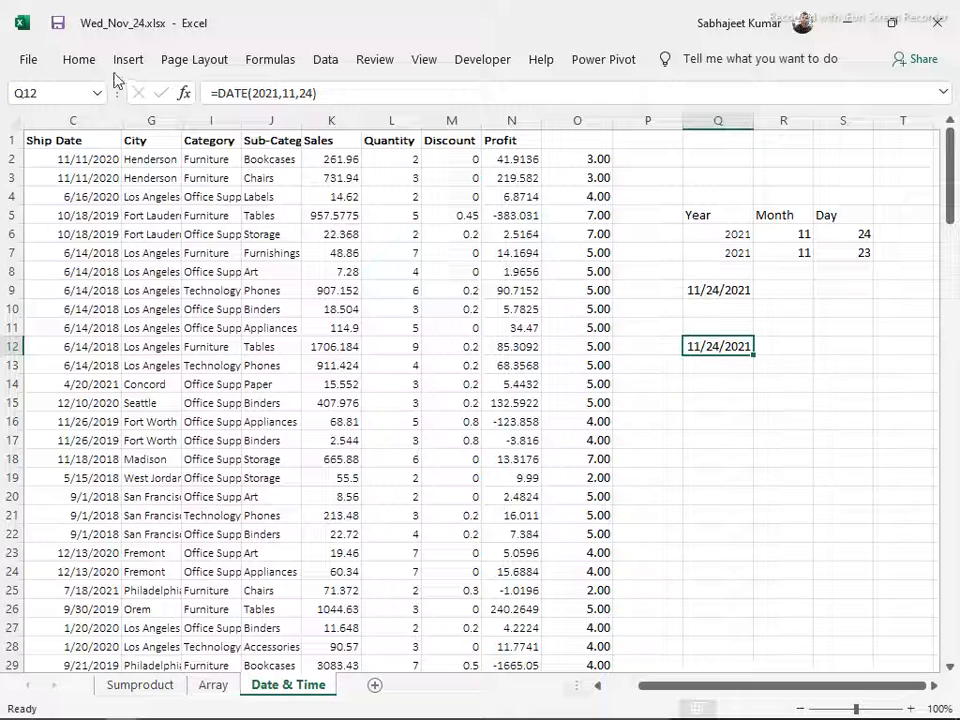
click(86, 62)
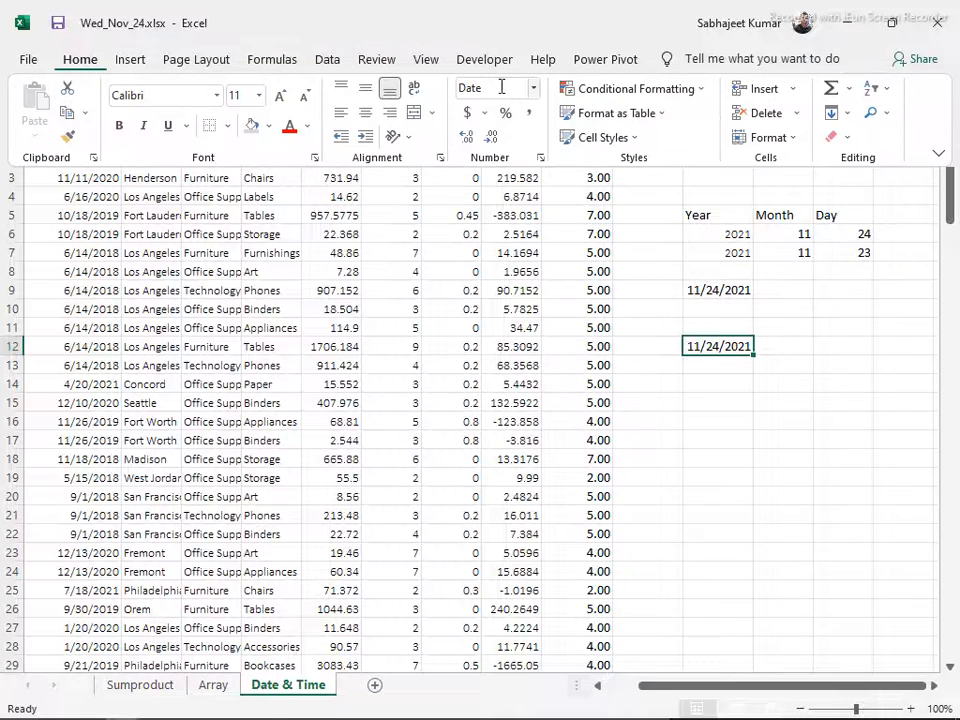
click(534, 88)
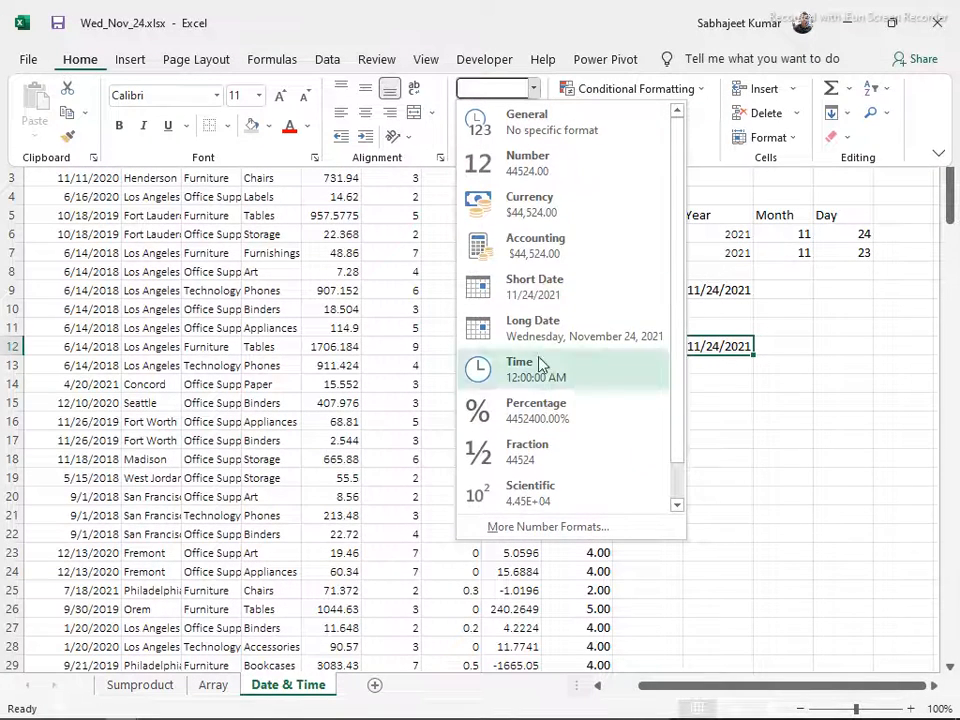
click(512, 326)
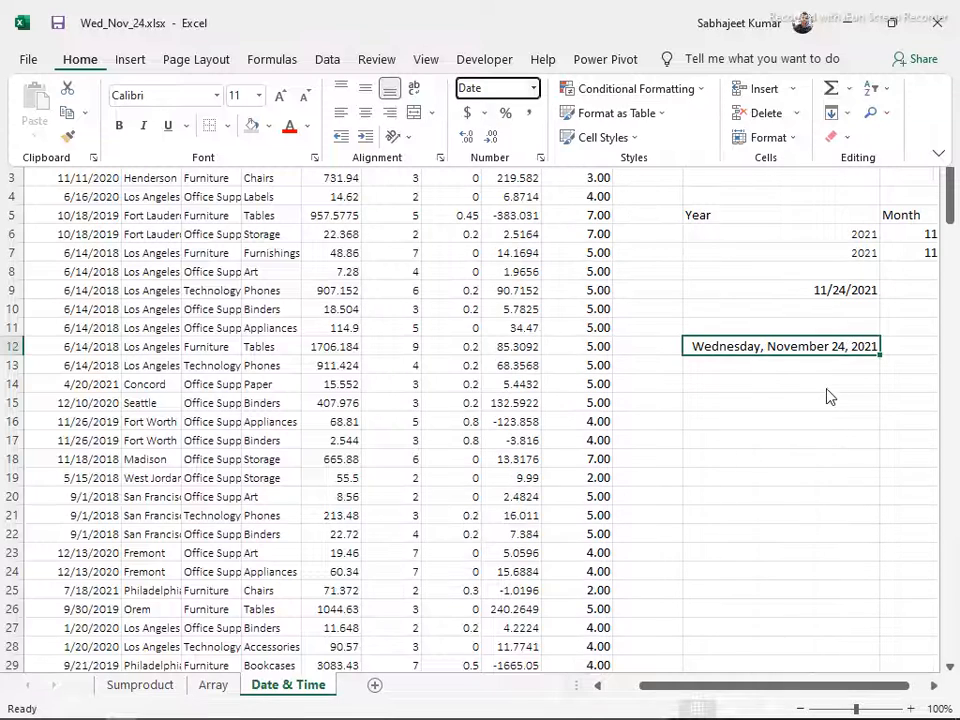
click(742, 372)
click(688, 352)
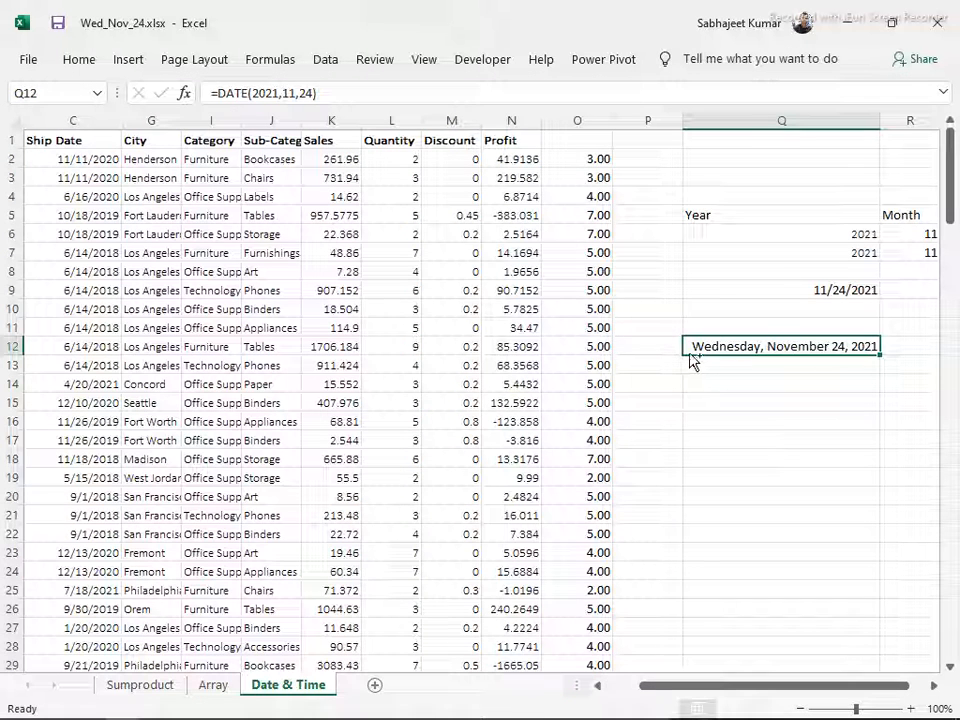
key(ctrl+shift+3)
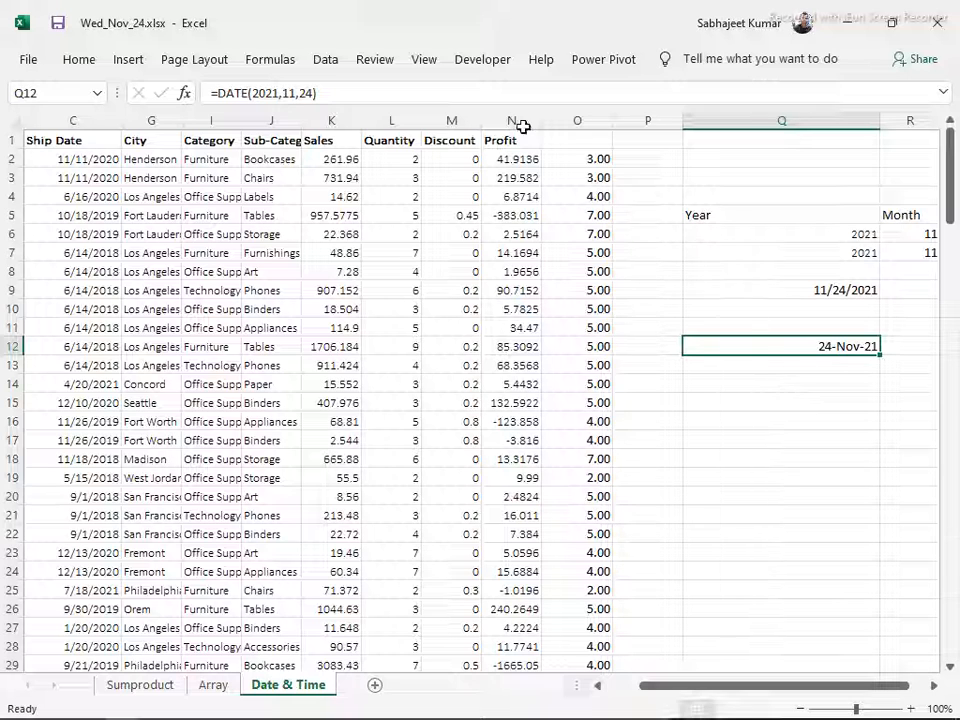
Set the date in Q12 to the Short Date format and narrow column Q
click(78, 61)
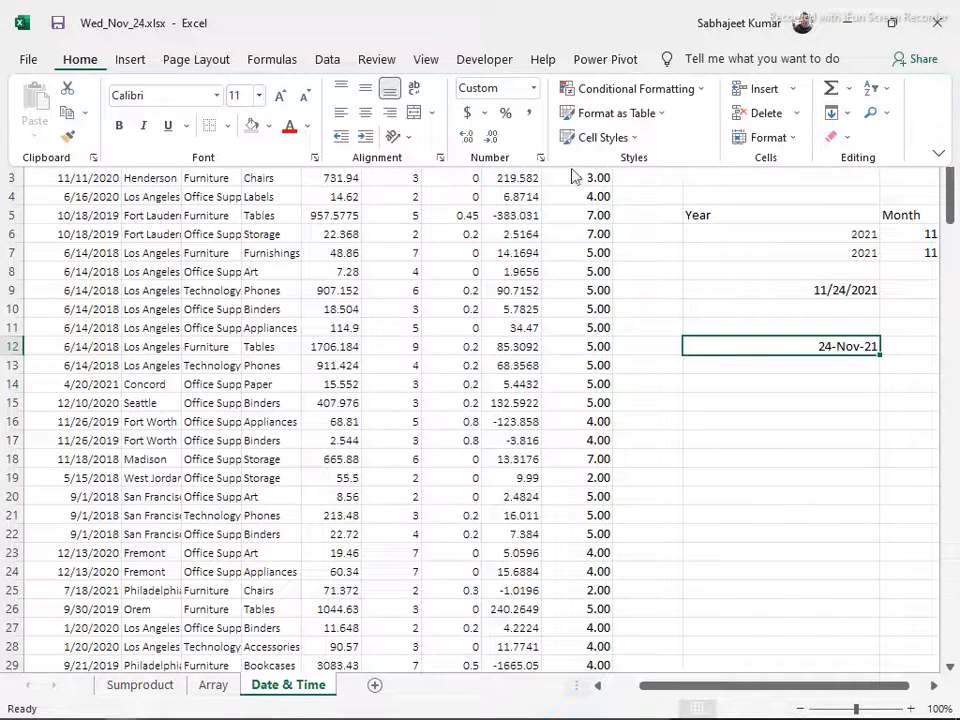
click(533, 88)
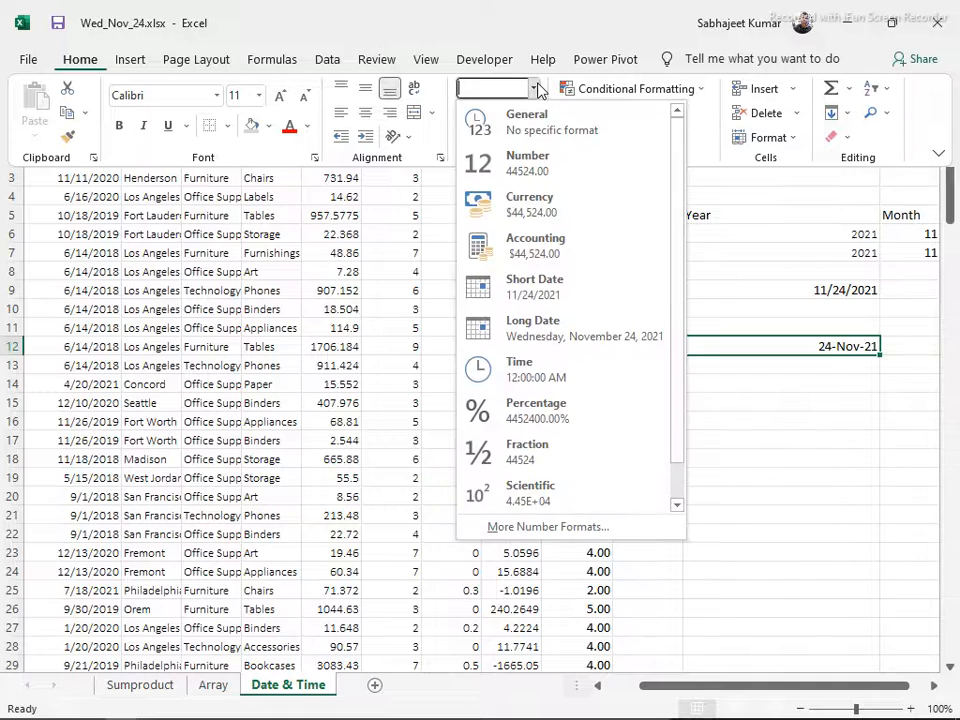
click(540, 288)
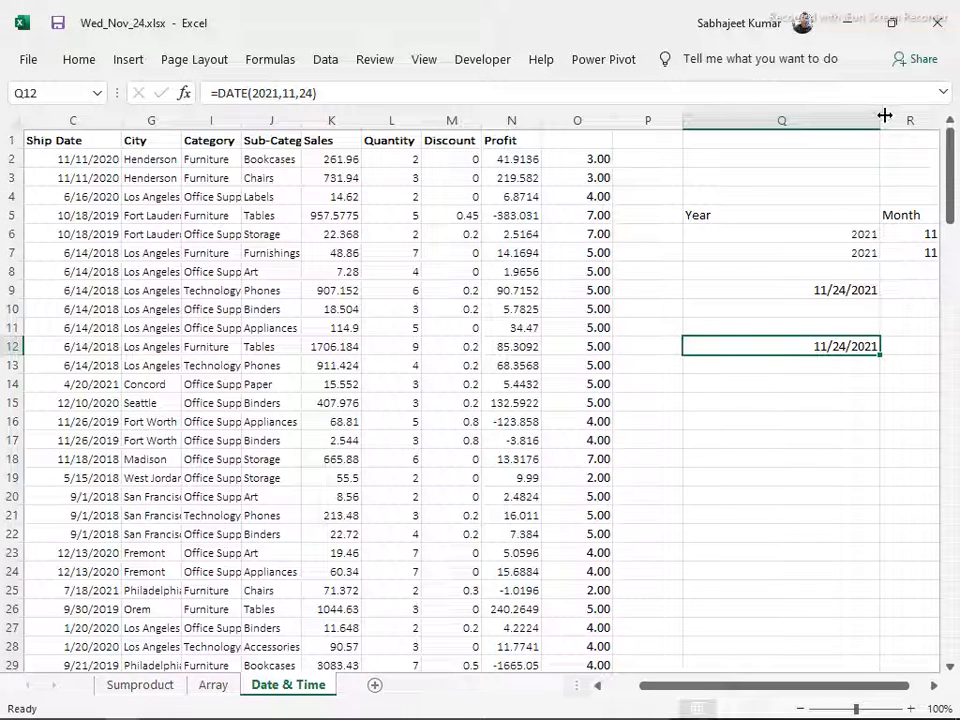
drag(878, 121, 772, 121)
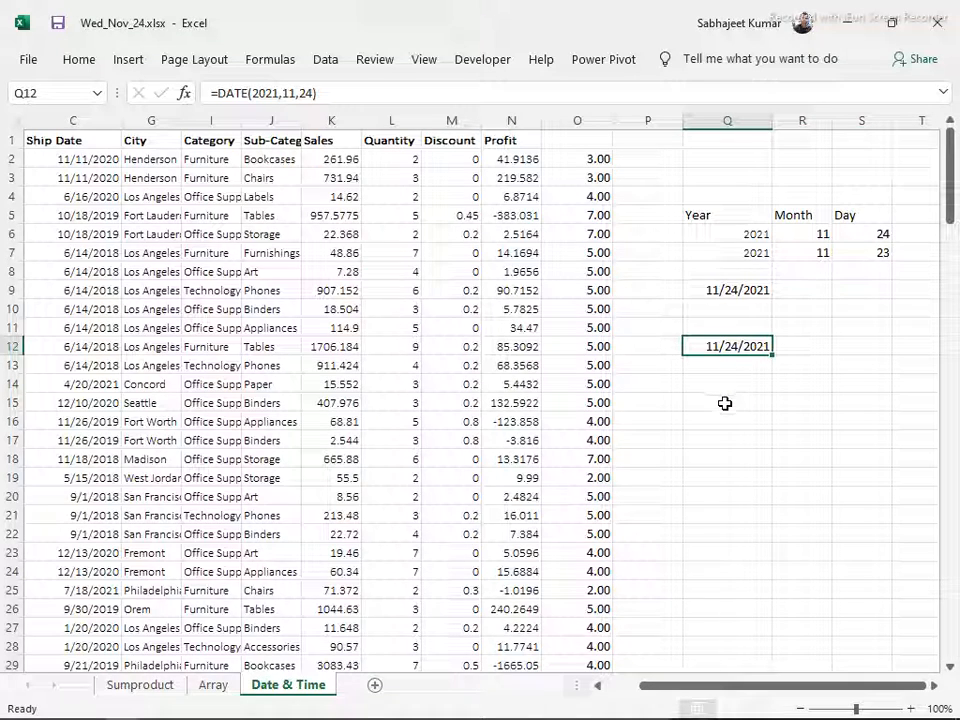
Check the date topics in the Contents.docx outline in Word, return to Excel and extract the year of Q12 in Q14 with YEAR
key(alt+Tab)
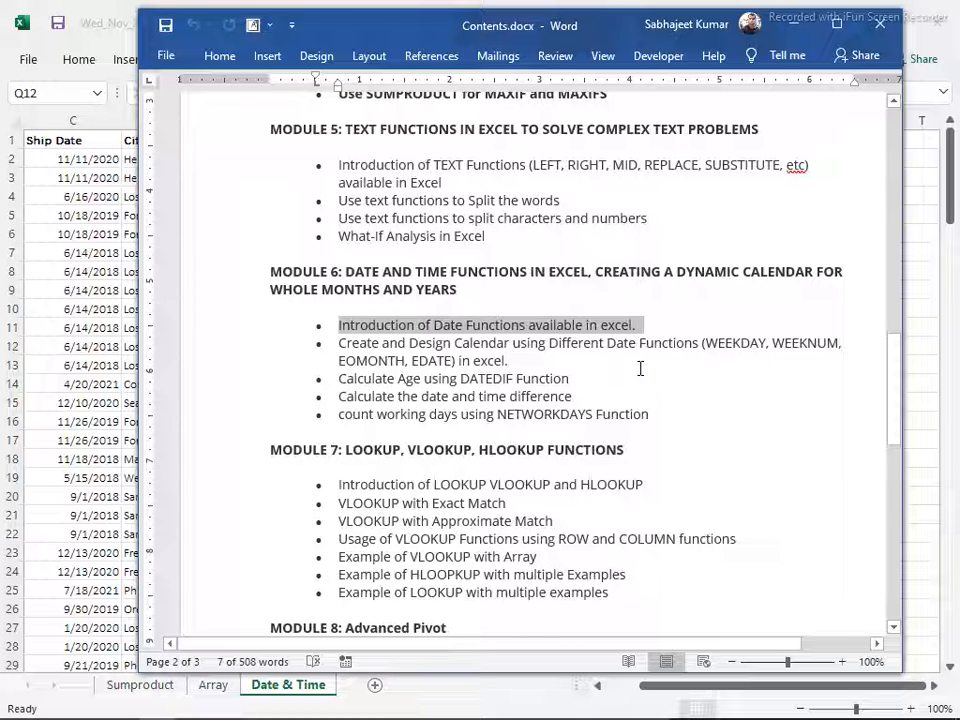
key(alt+Tab)
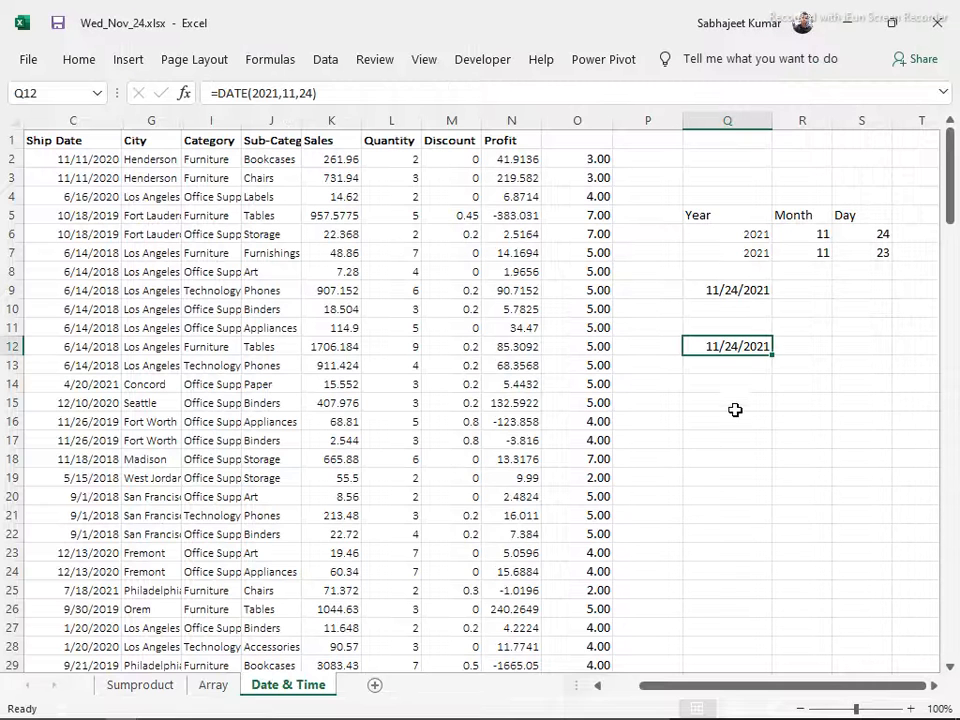
click(711, 385)
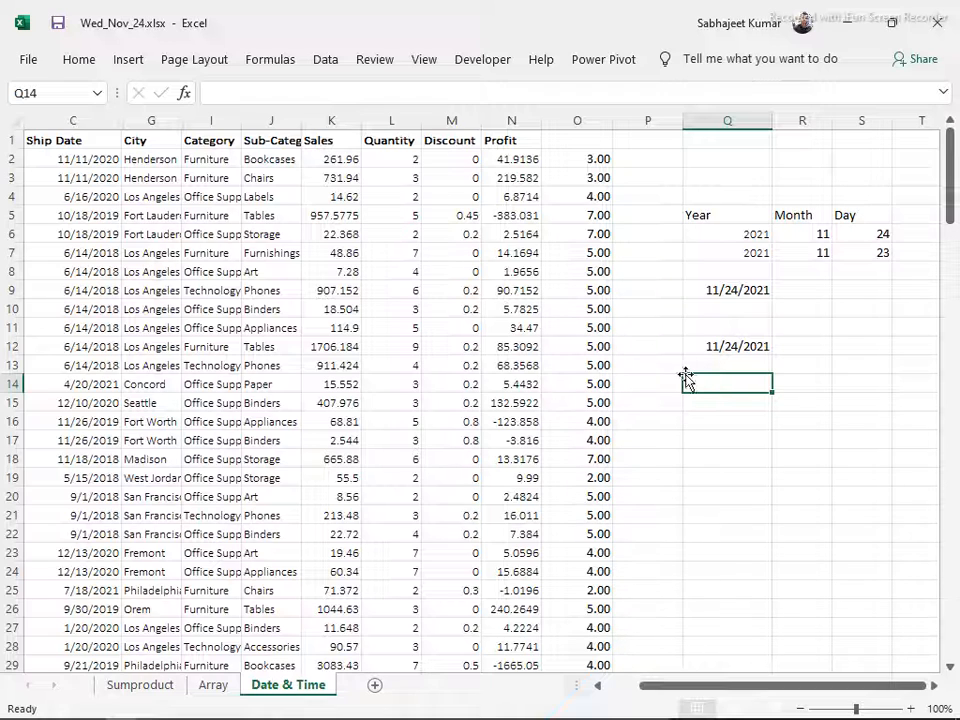
text(=)
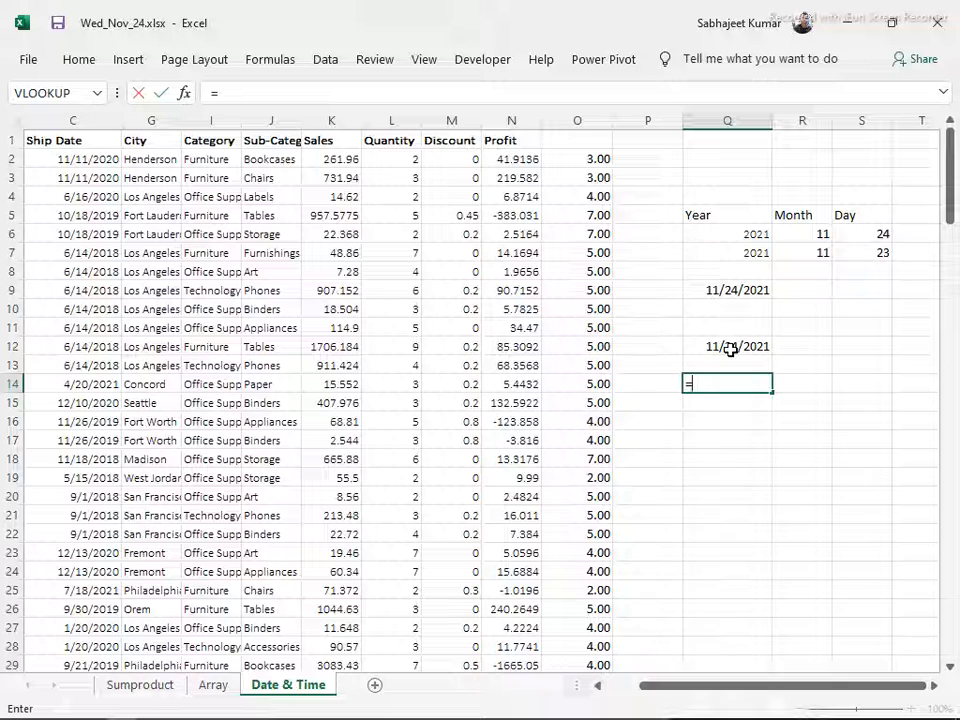
text(ye)
key(Tab)
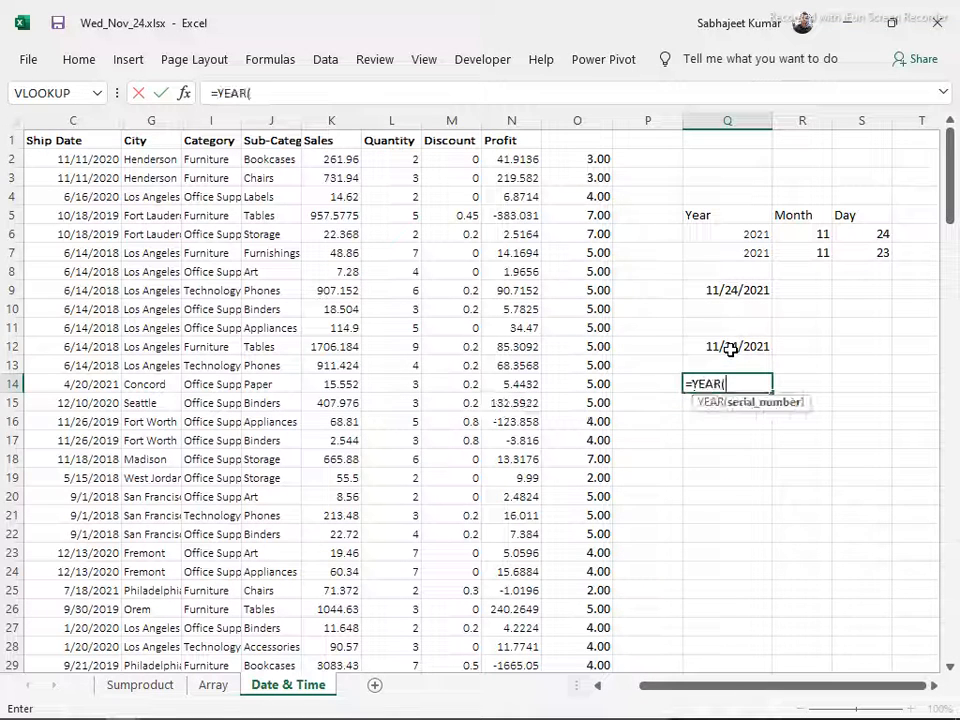
click(730, 348)
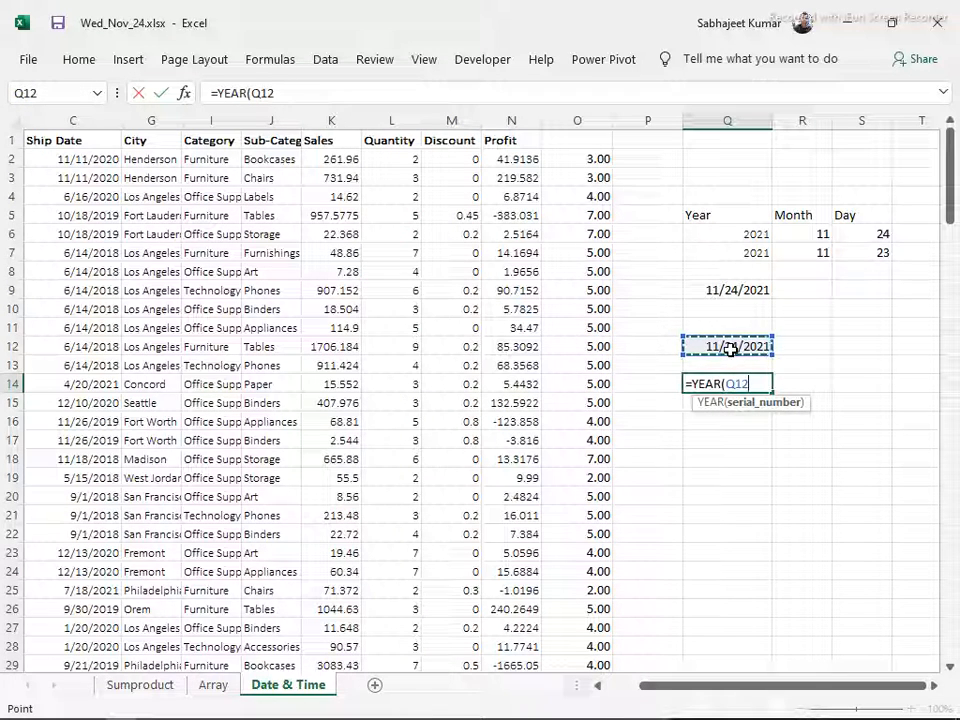
key(Return)
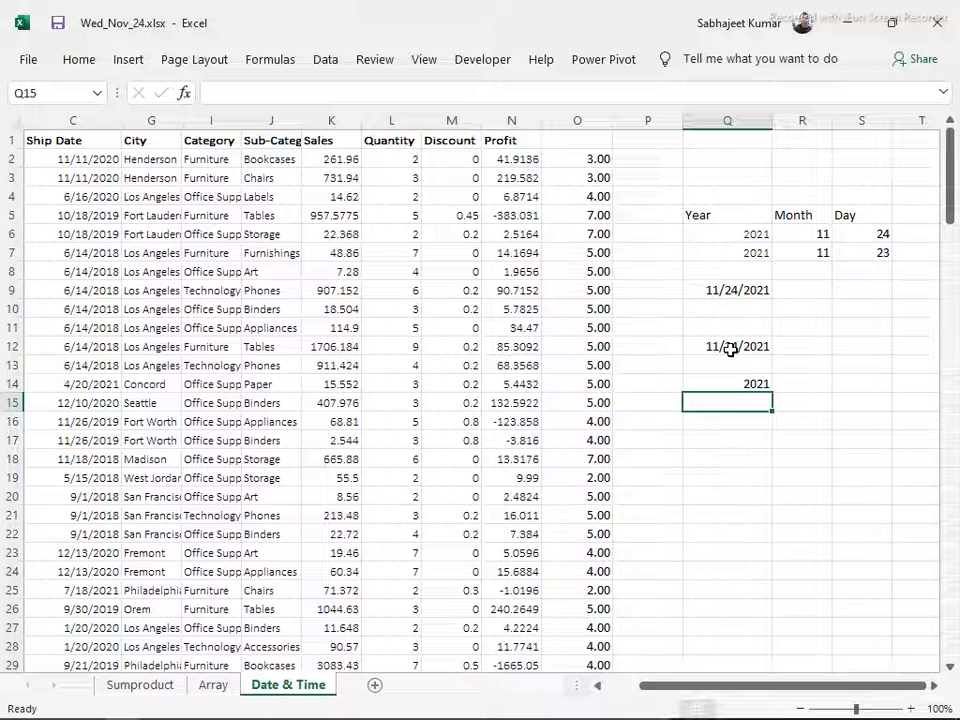
Extract the month of the date in Q12 into Q15 with a MONTH formula
text(=mon)
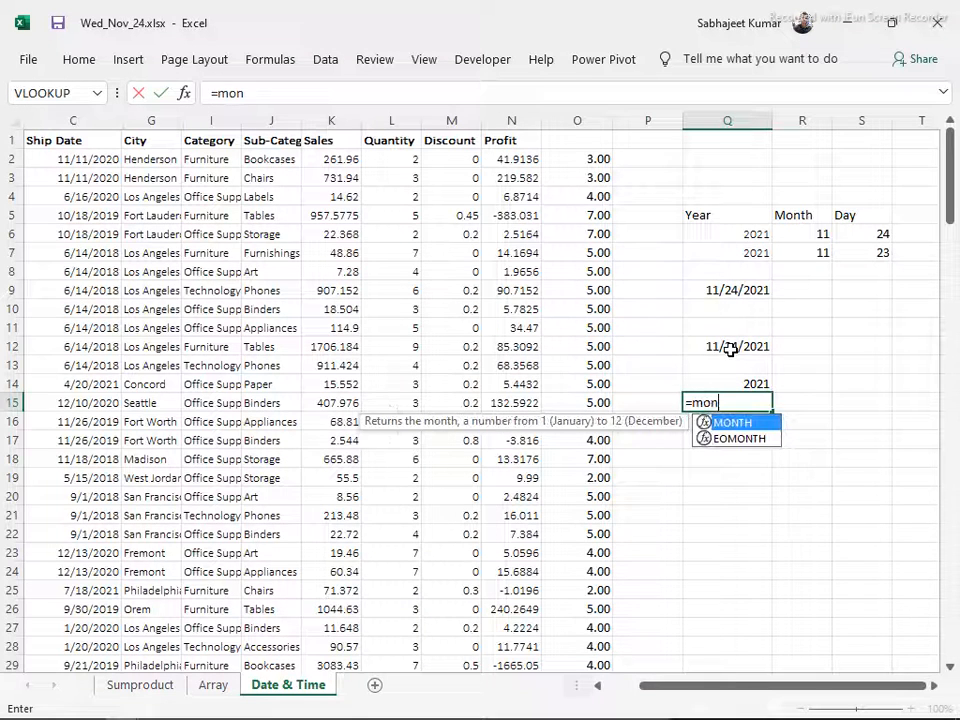
key(Tab)
key(Up)
click(730, 347)
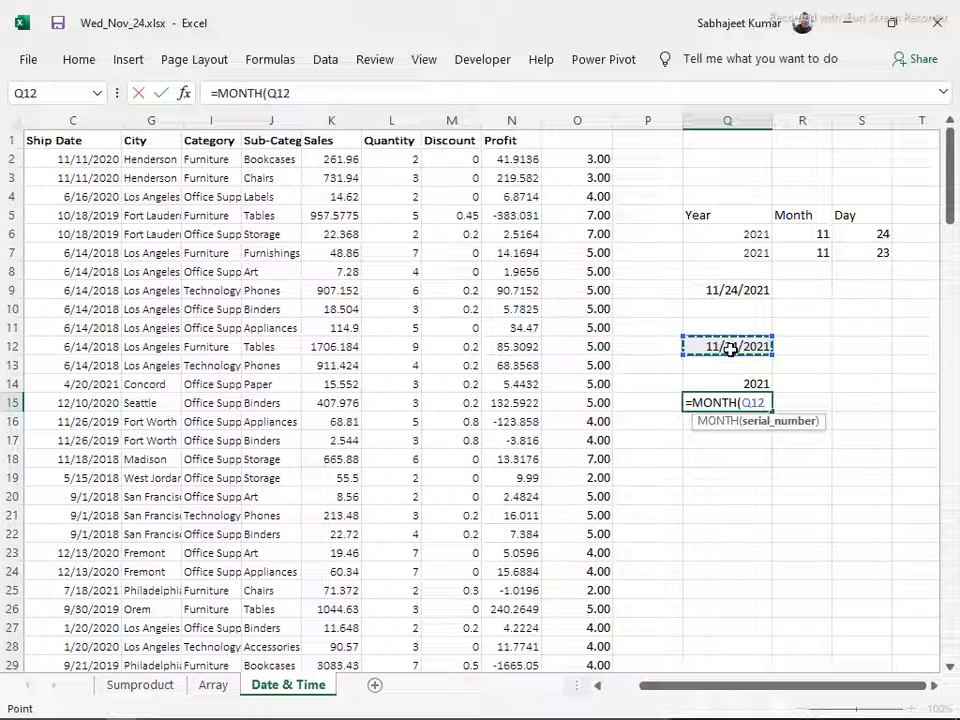
key(Return)
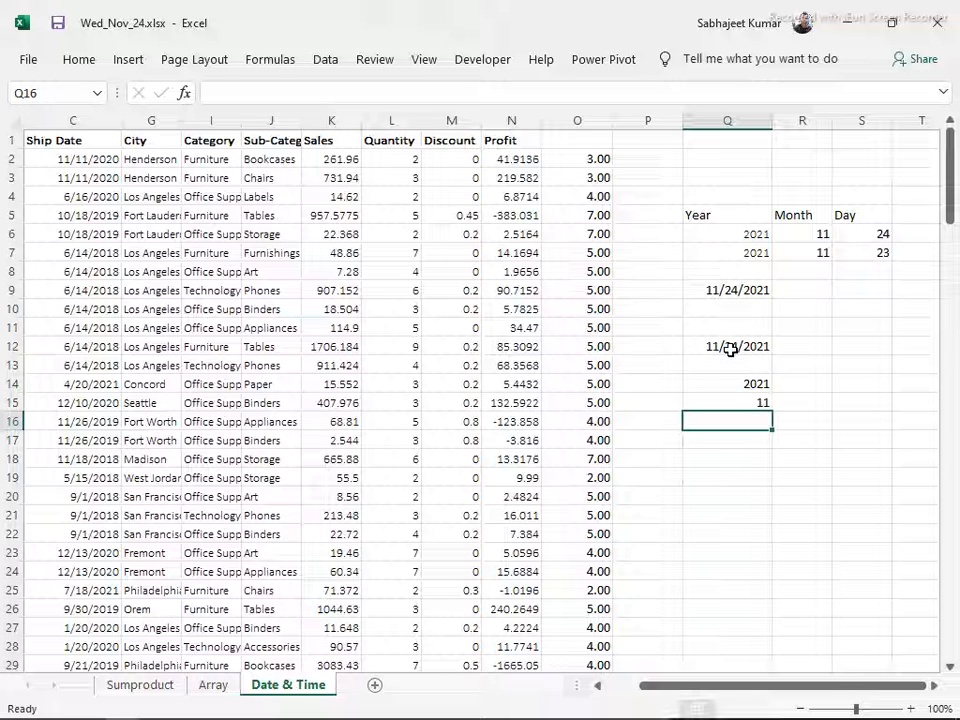
Extract the day of the date in Q12 into Q16 with a DAY formula
text(=da)
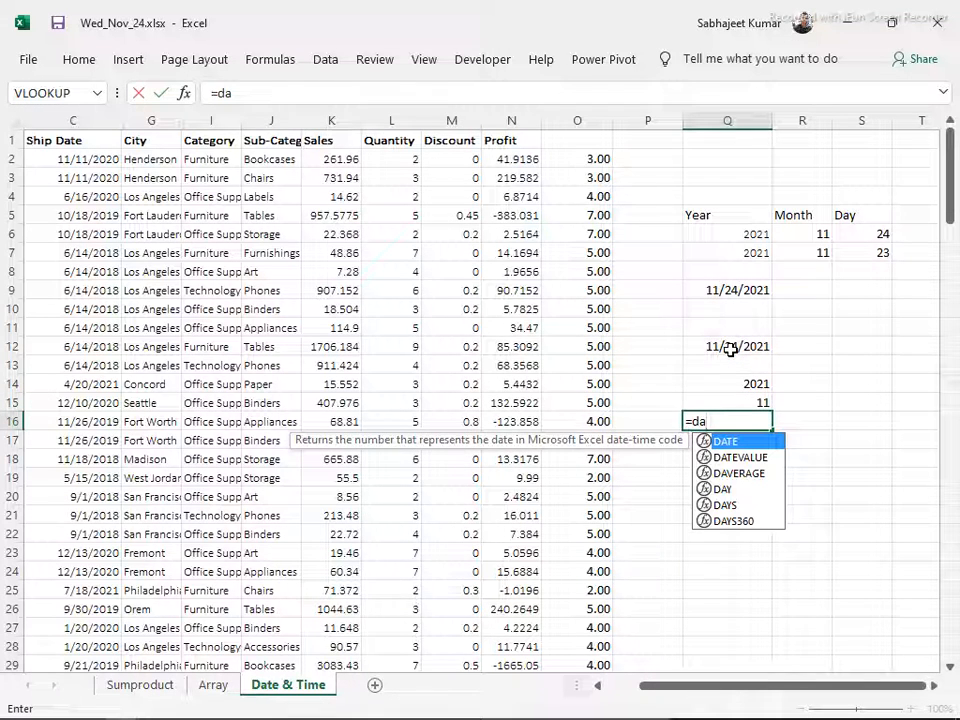
text(y)
key(Tab)
key(Up)
key(Up)
key(Up)
key(Up)
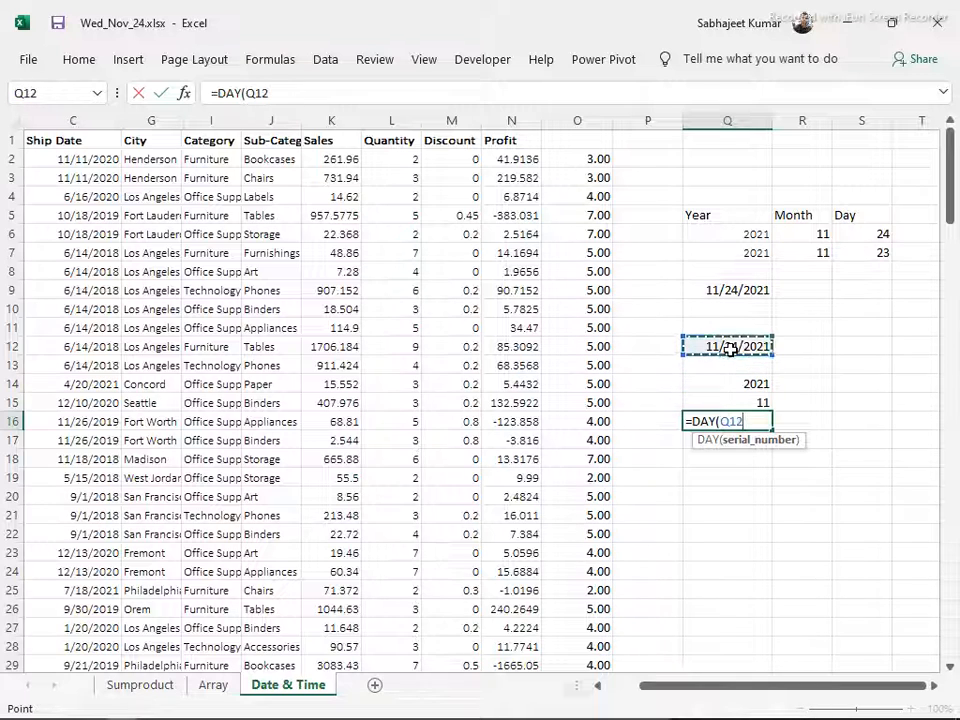
key(Return)
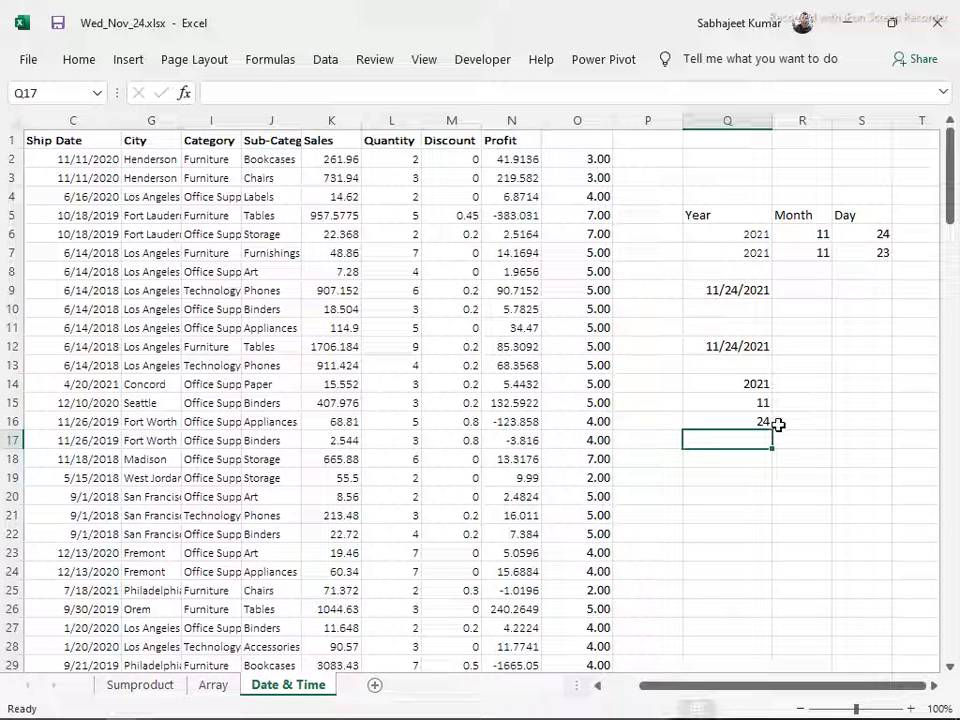
Extract the year of the date in Q12 as text into Q18 with a TEXT formula using the "yyyy" format
click(760, 420)
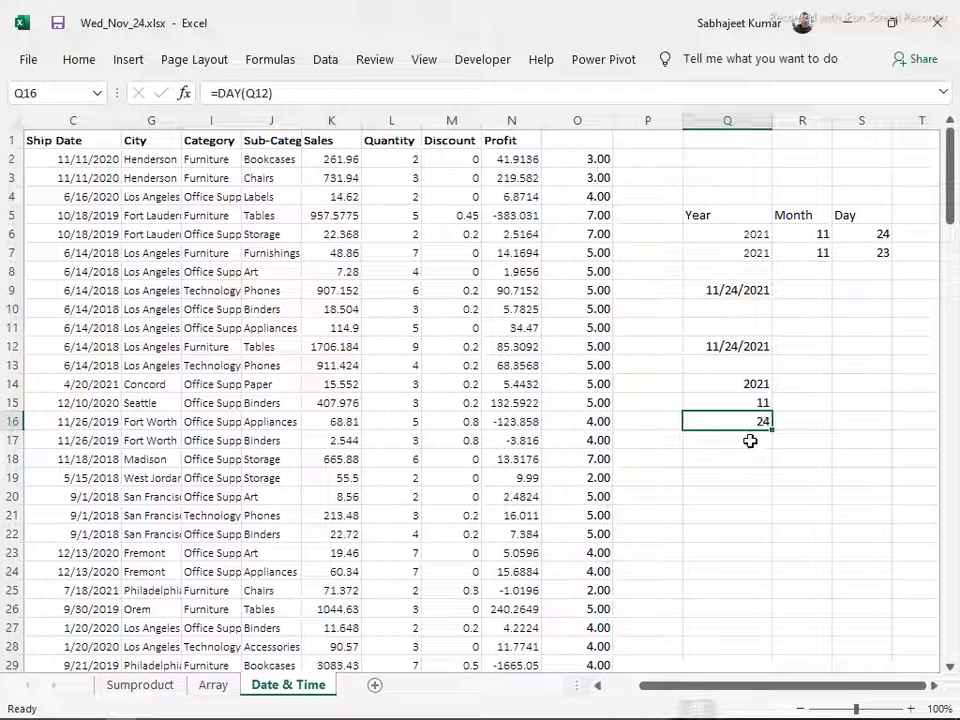
click(749, 440)
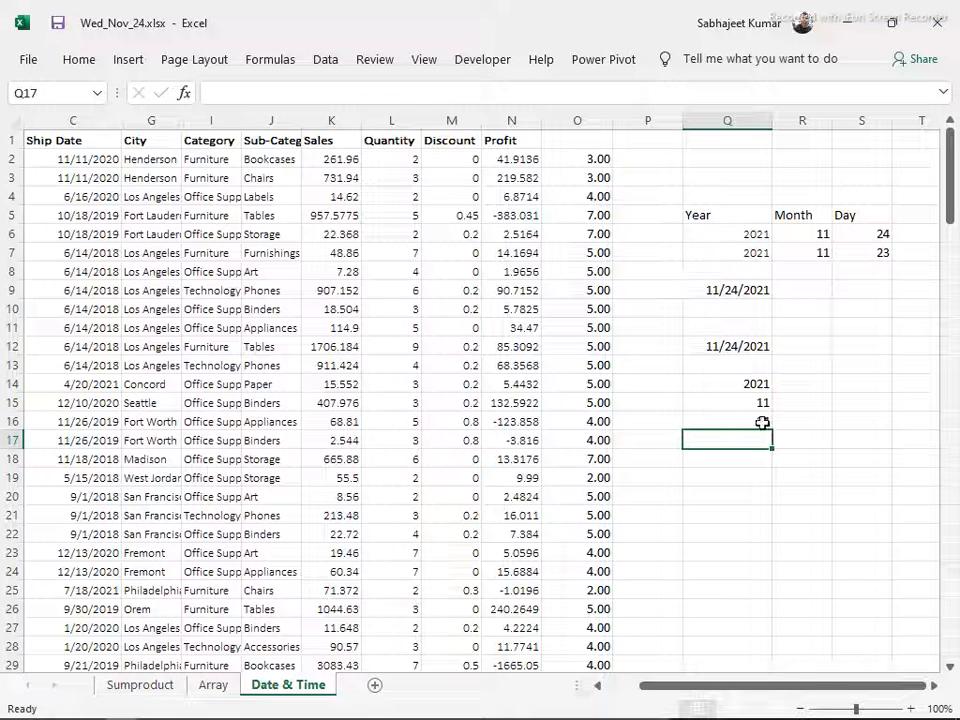
click(740, 460)
text(=)
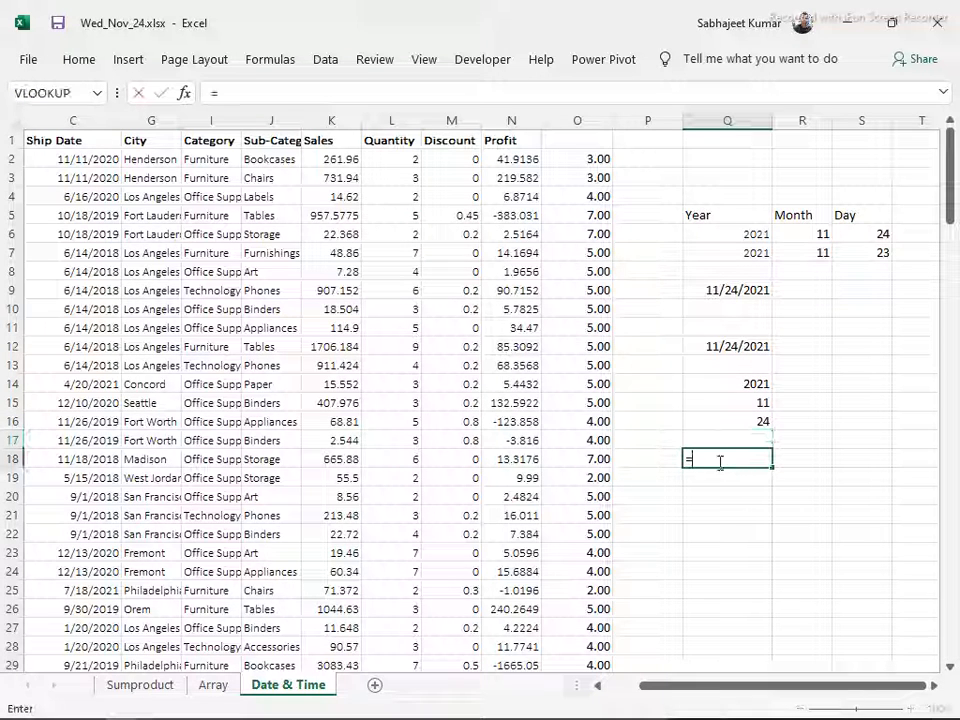
text(tex)
key(Tab)
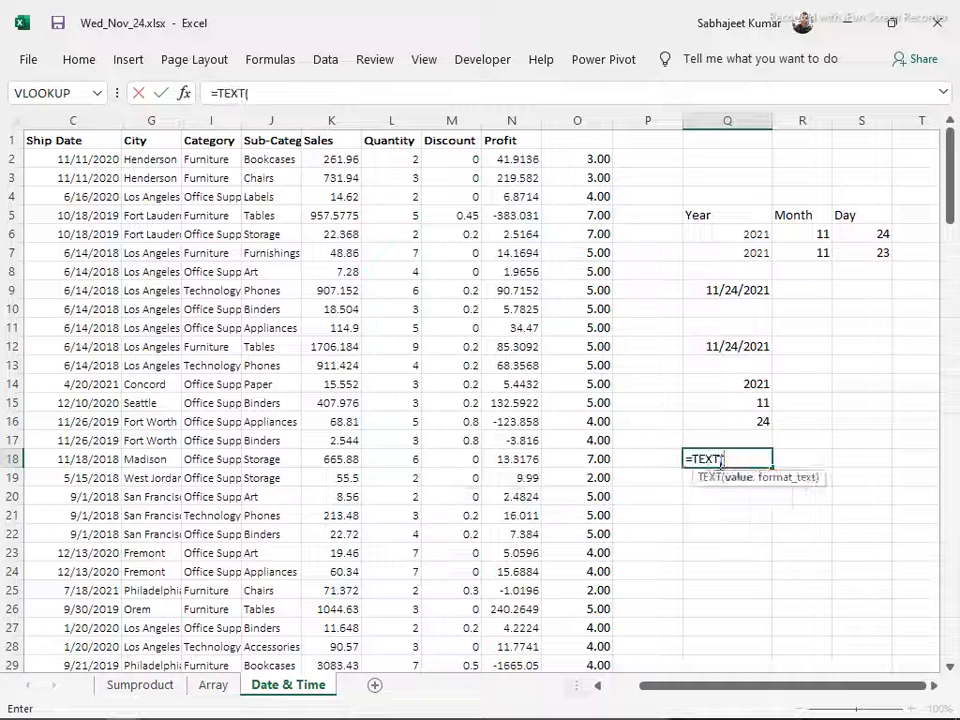
key(Up)
key(Up)
key(Up)
key(Up)
key(Up)
key(Up)
text(,"yyyy)
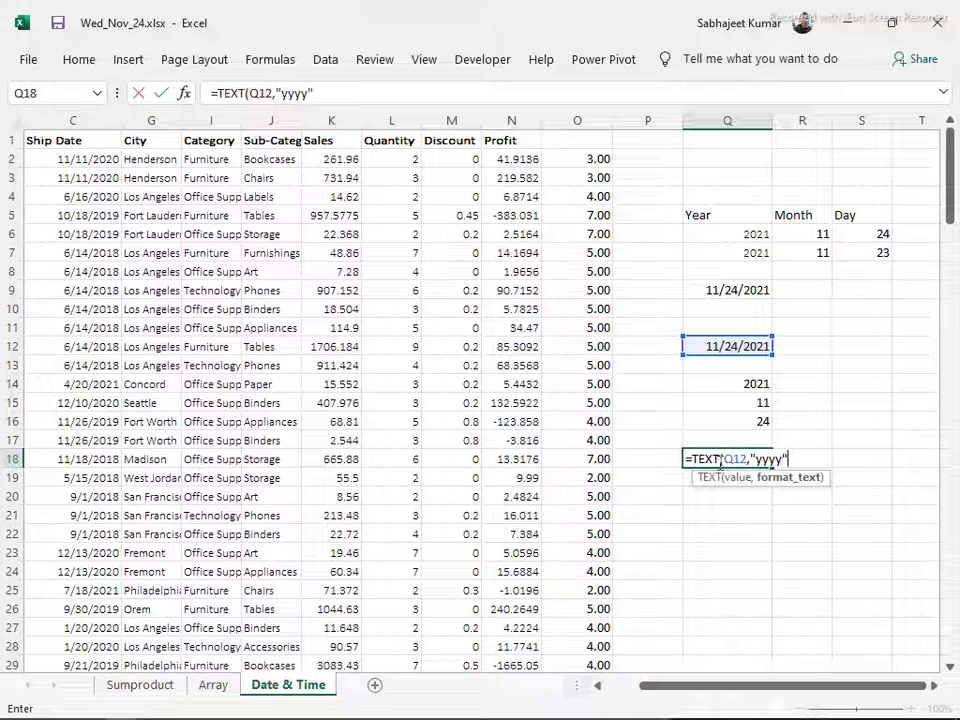
text(")
key(Return)
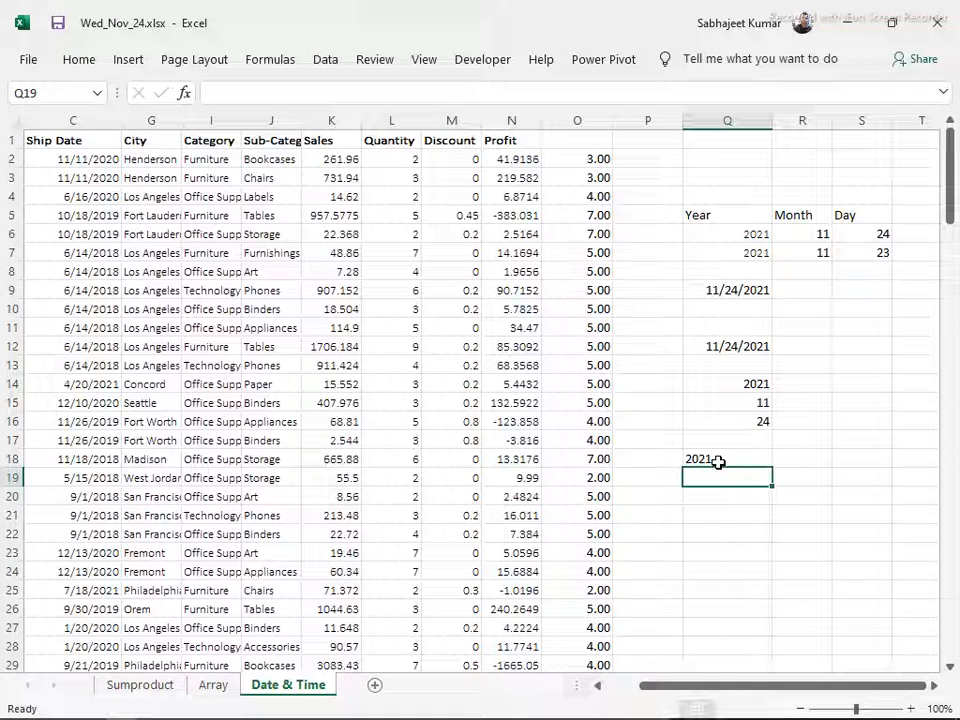
Extract the month of the date in Q12 as text into Q19 with a TEXT formula using the "mm" format
text(=)
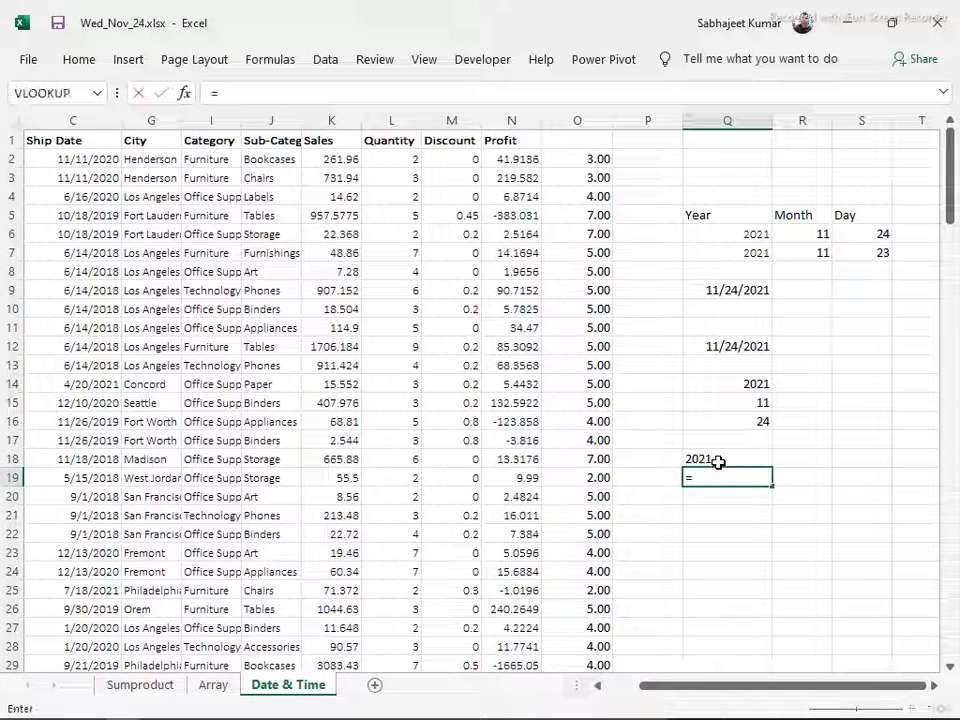
text(tex)
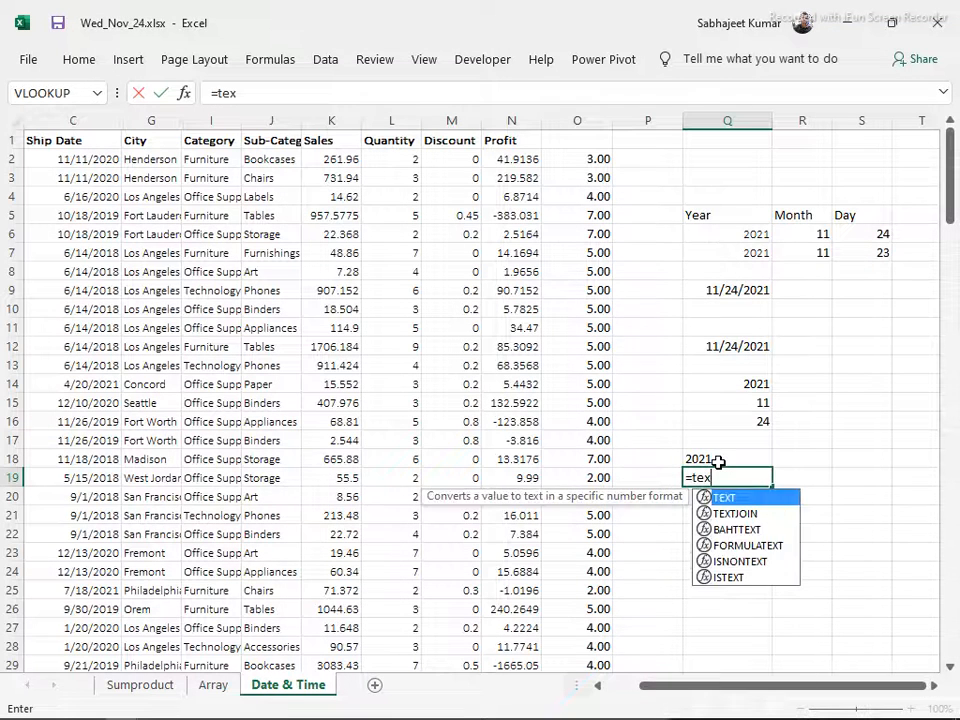
key(Tab)
key(Up)
key(Up)
key(Up)
key(Up)
key(Up)
key(Up)
key(Up)
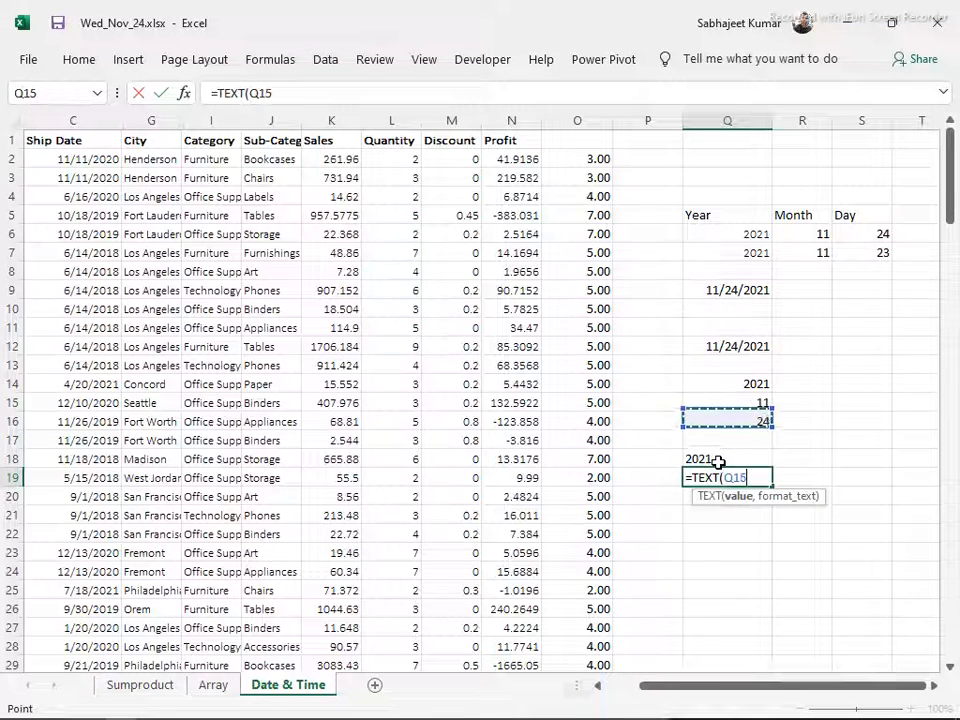
text(,)
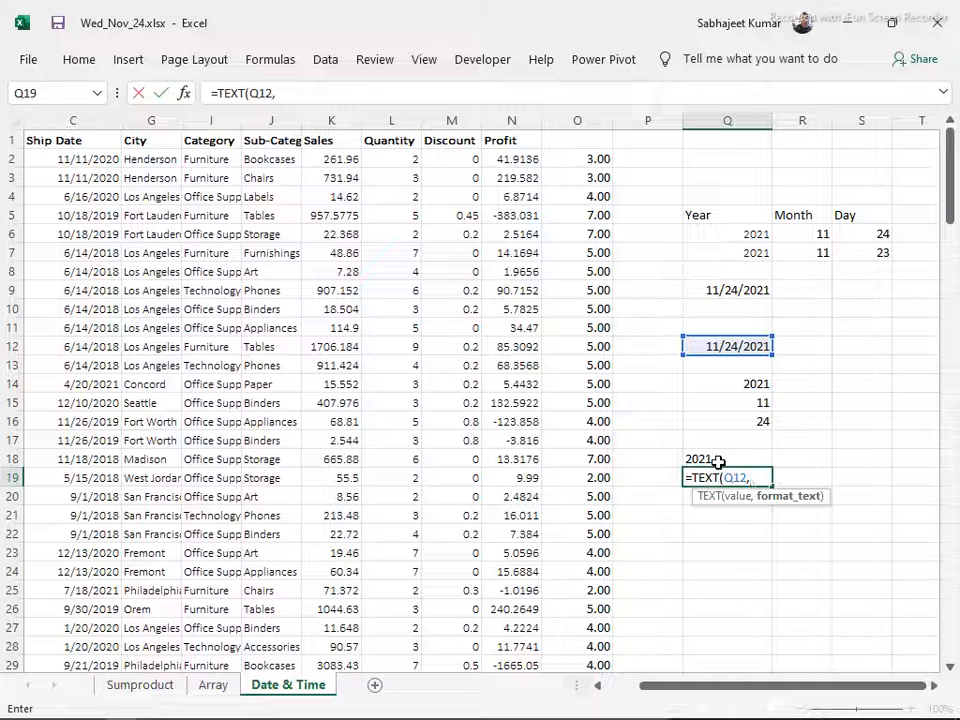
text("mm)
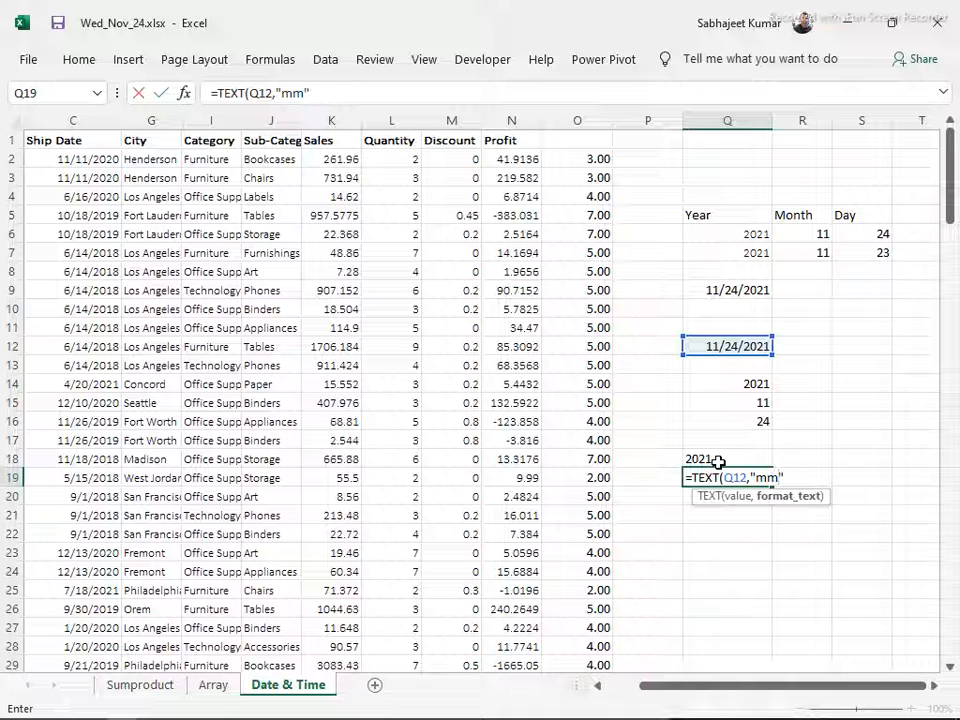
text(")
key(Return)
key(Up)
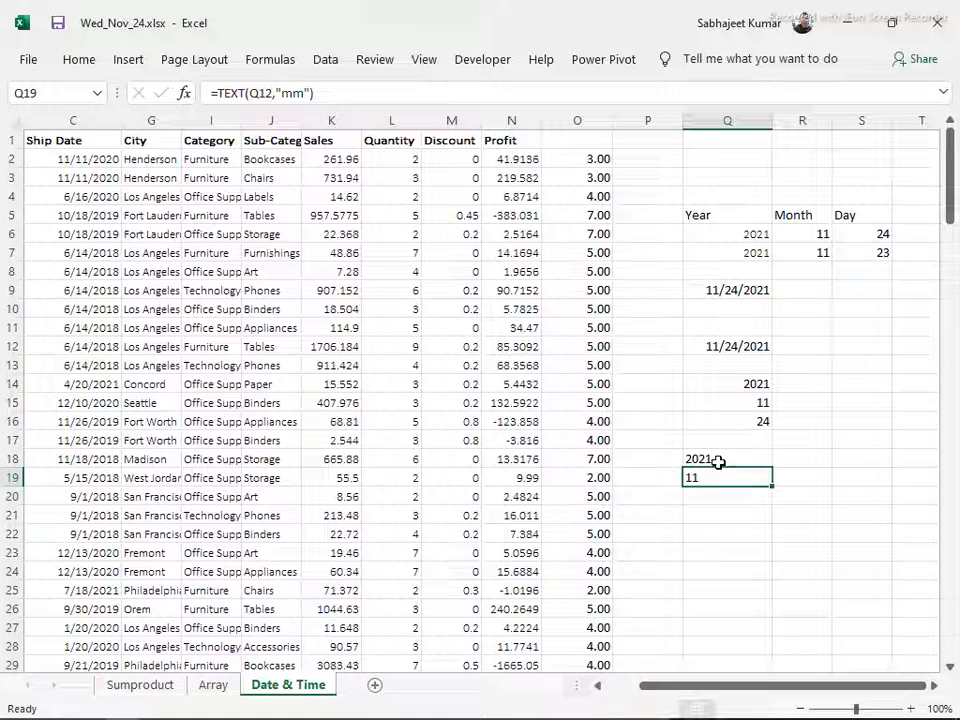
Change the format code of the TEXT formula in Q19 to "mmm" for the abbreviated month name
click(303, 93)
text(mm)
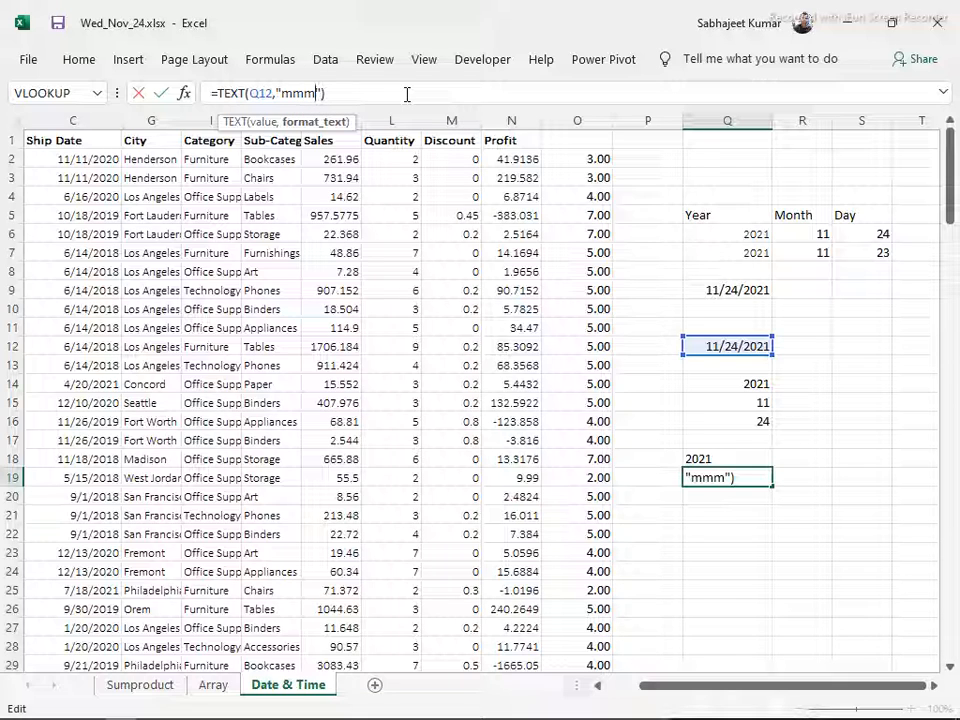
key(Return)
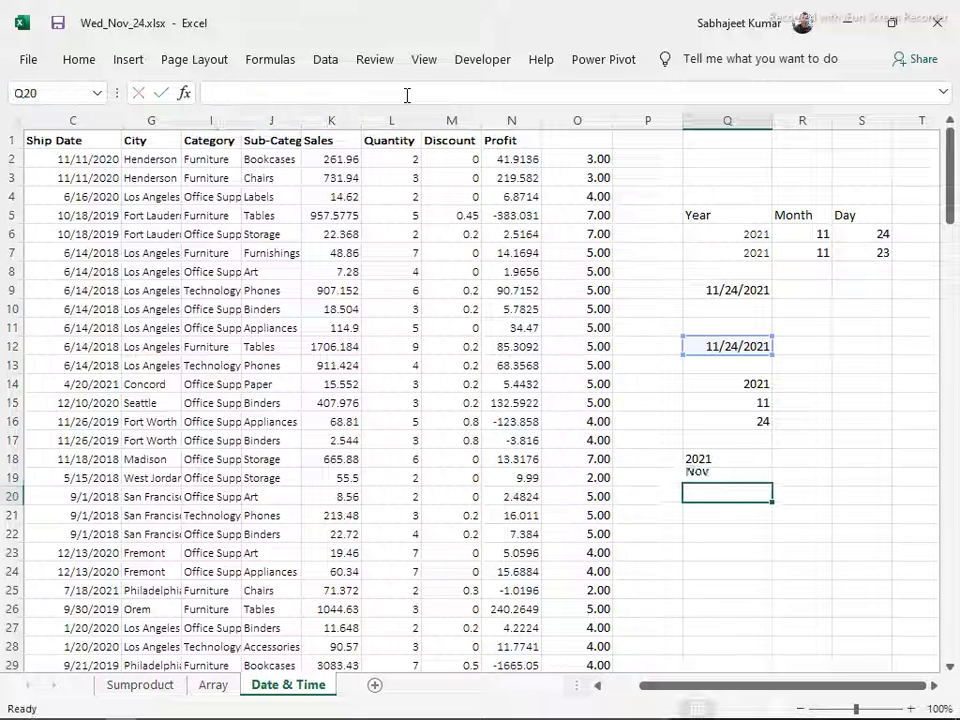
key(Up)
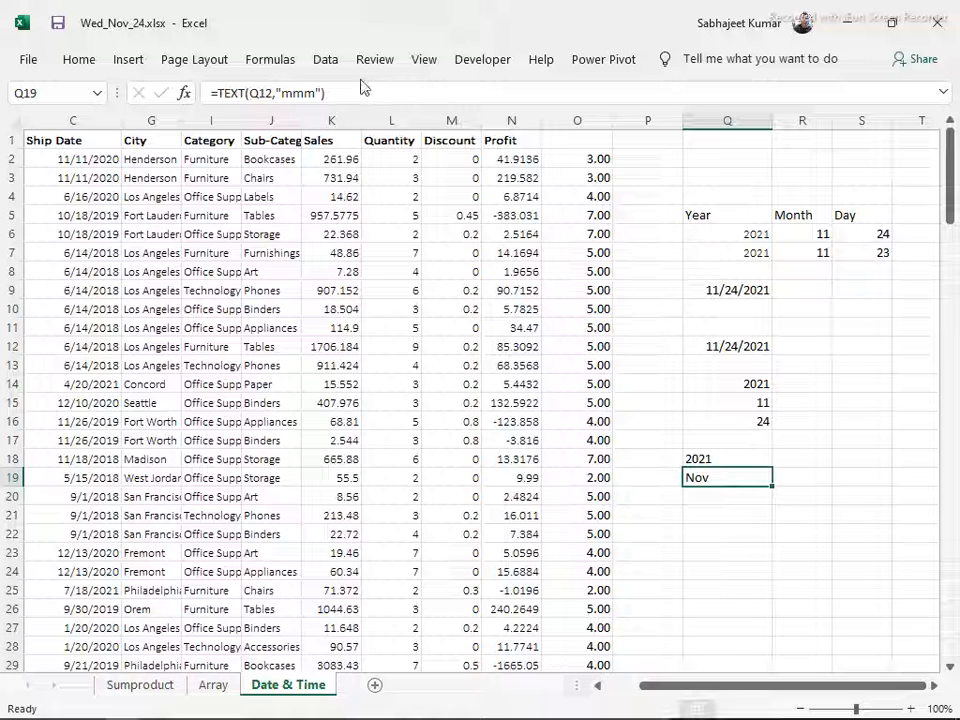
Extend the format code of the TEXT formula in Q19 to "mmmm" for the full month name
click(320, 93)
text(,"m)
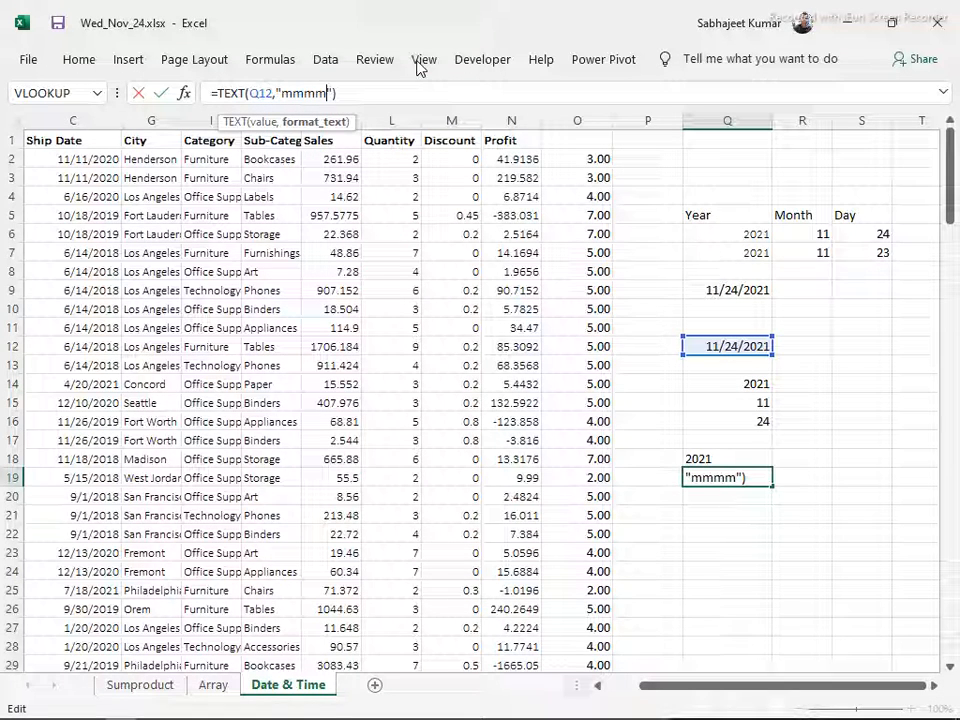
key(Return)
key(Up)
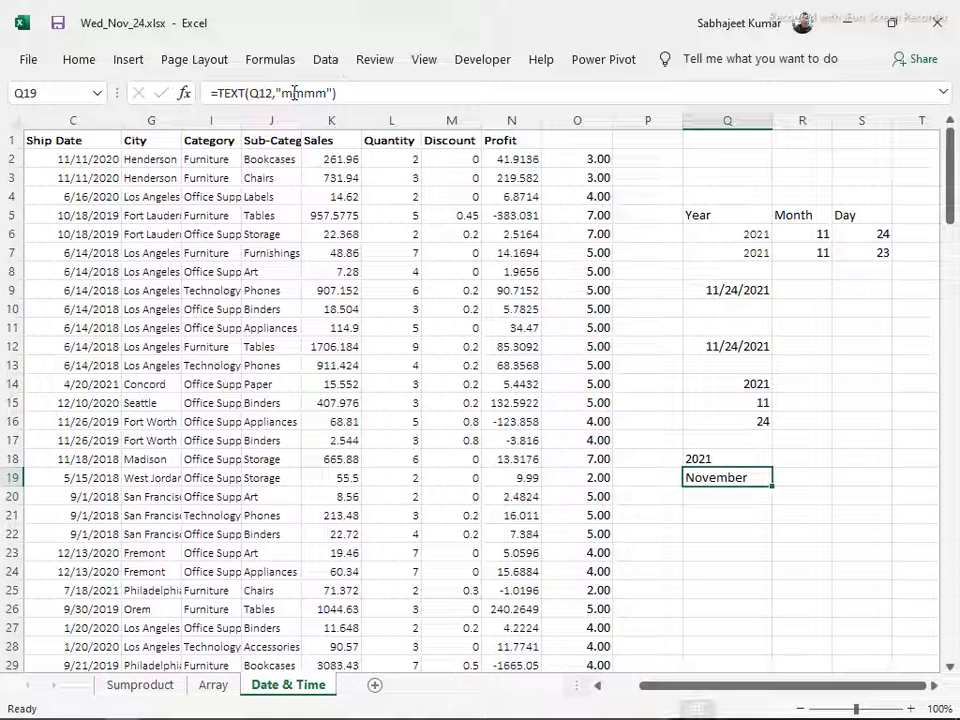
Replace the format code in Q19's TEXT formula with uppercase "MMMM"
double_click(329, 93)
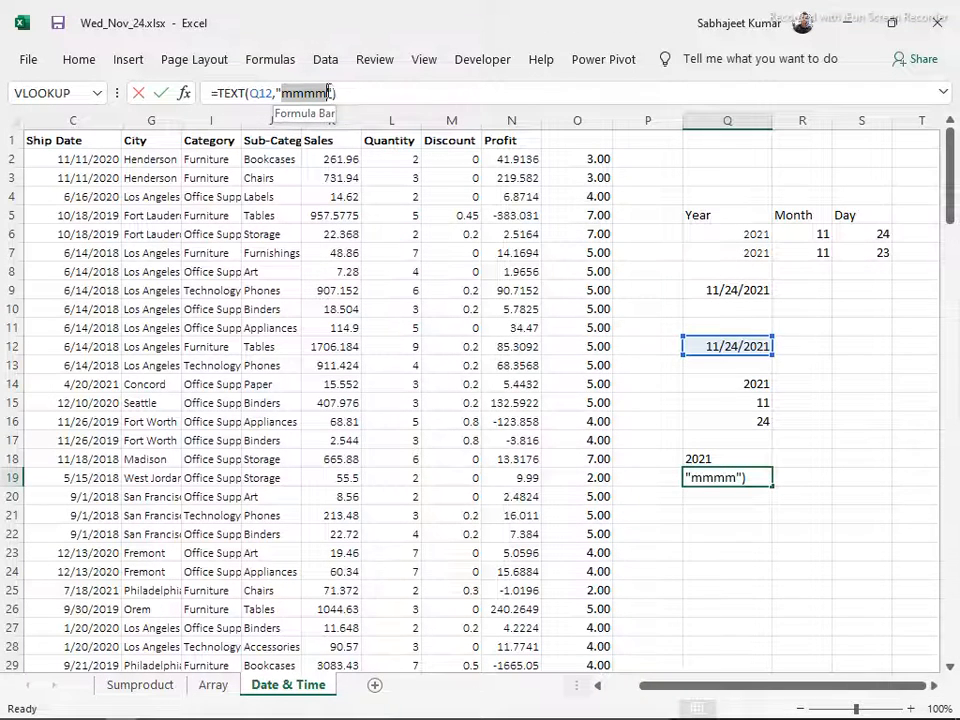
text(MMMM)
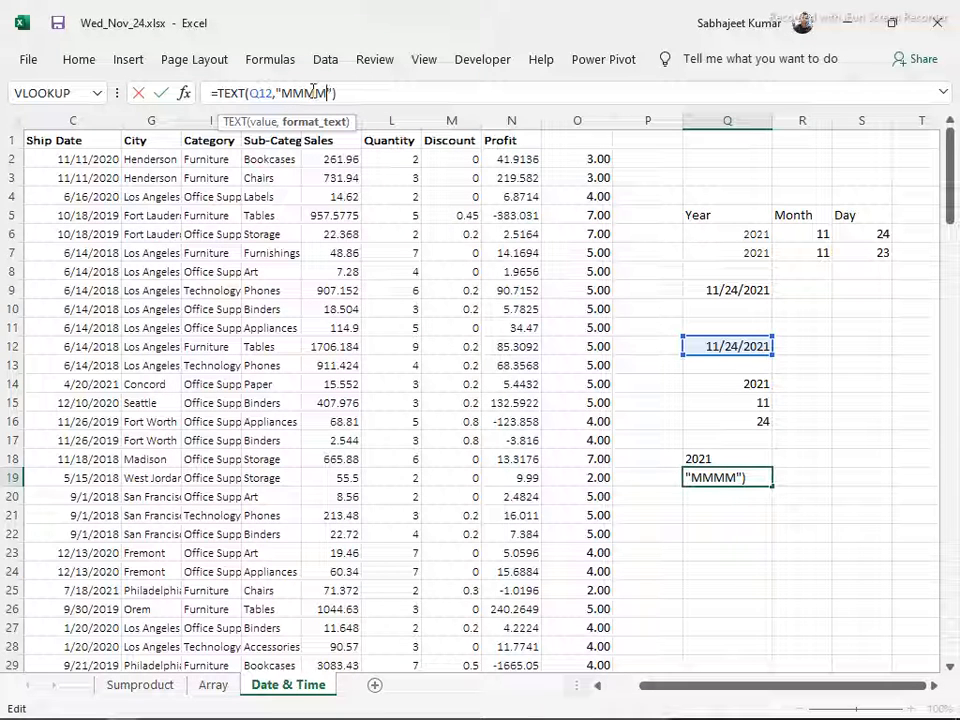
key(Return)
key(Up)
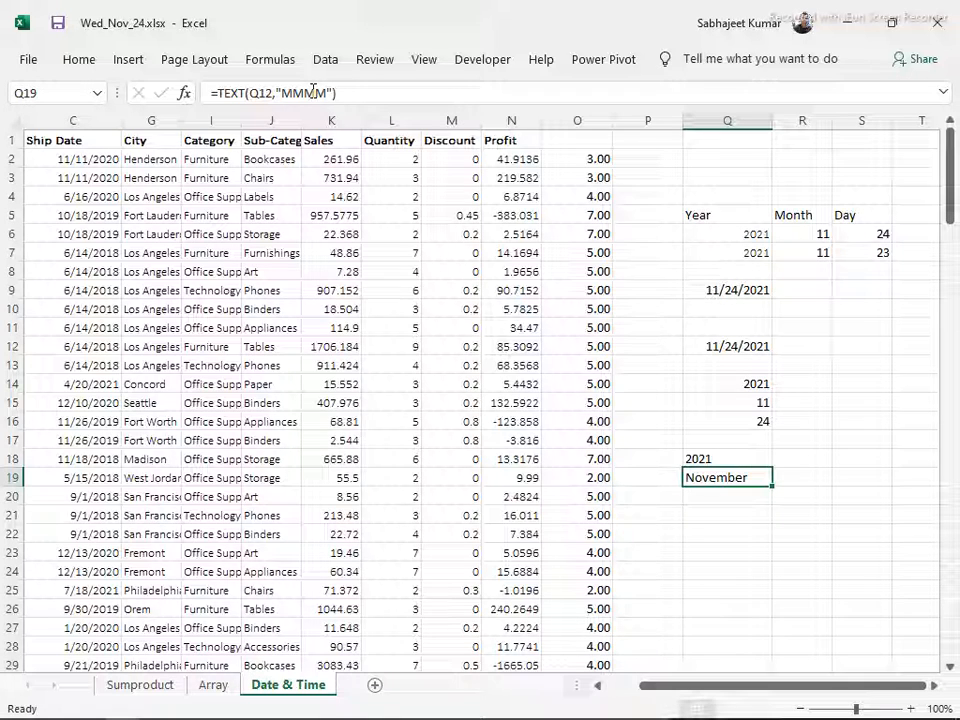
Check the calendar design topic under Module 6 of Contents.docx in Word, return to Excel and review the TEXT formulas in Q18:Q20
key(alt+Tab)
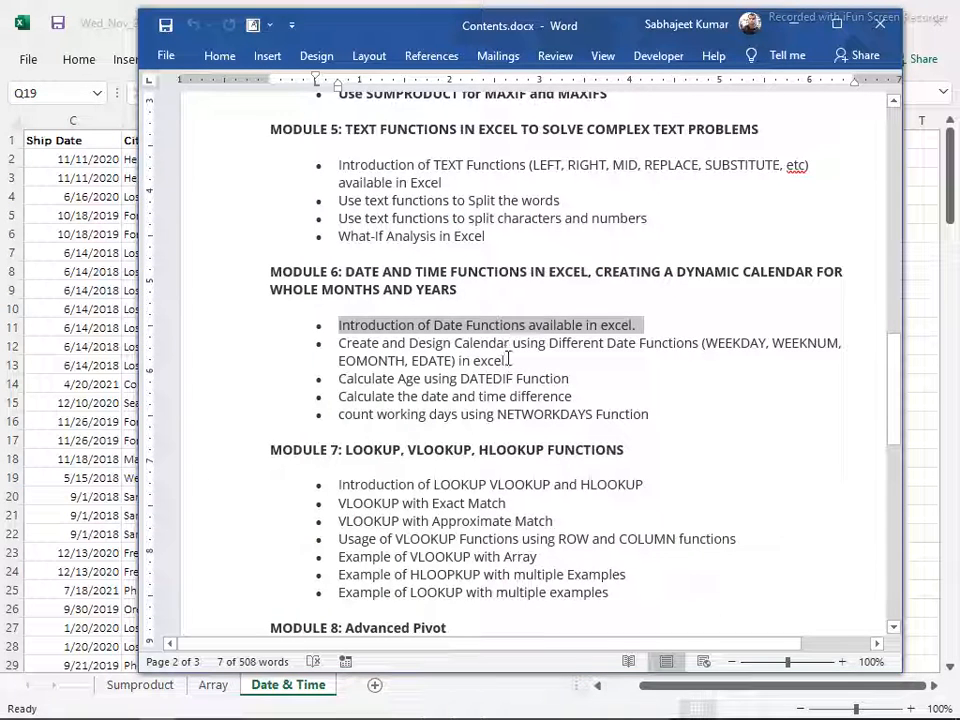
drag(511, 358, 316, 367)
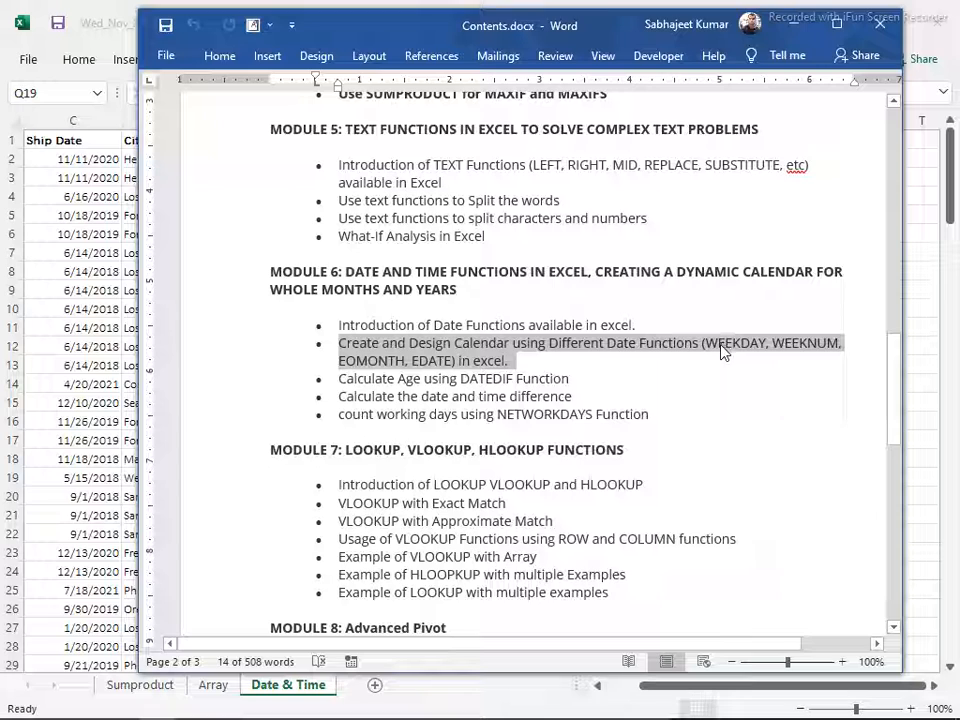
key(alt+Tab)
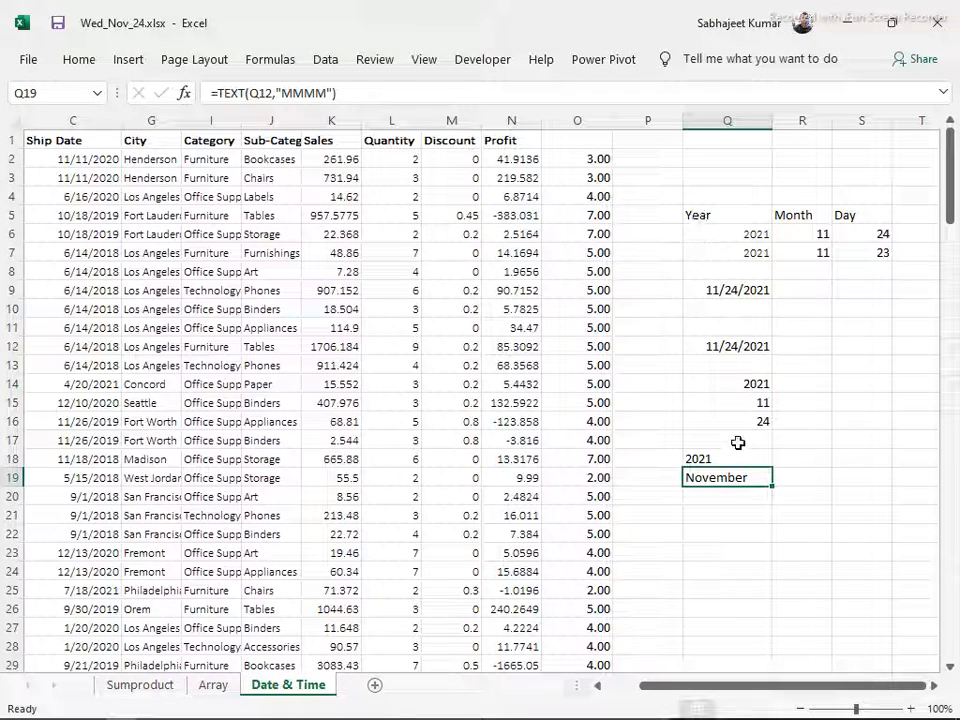
drag(696, 455, 740, 497)
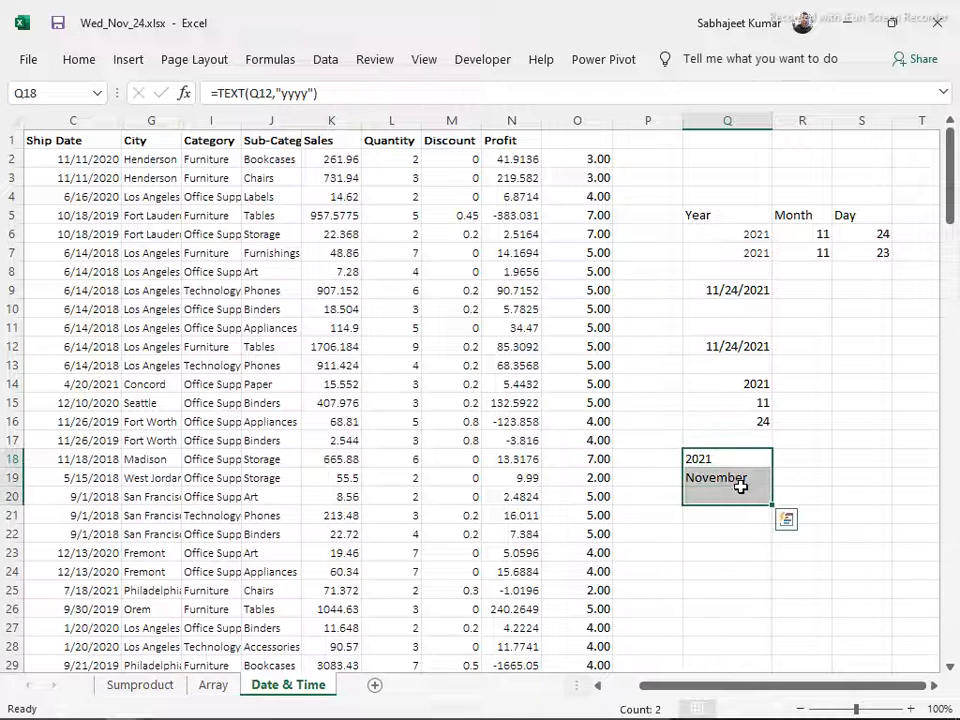
click(759, 551)
drag(720, 460, 725, 497)
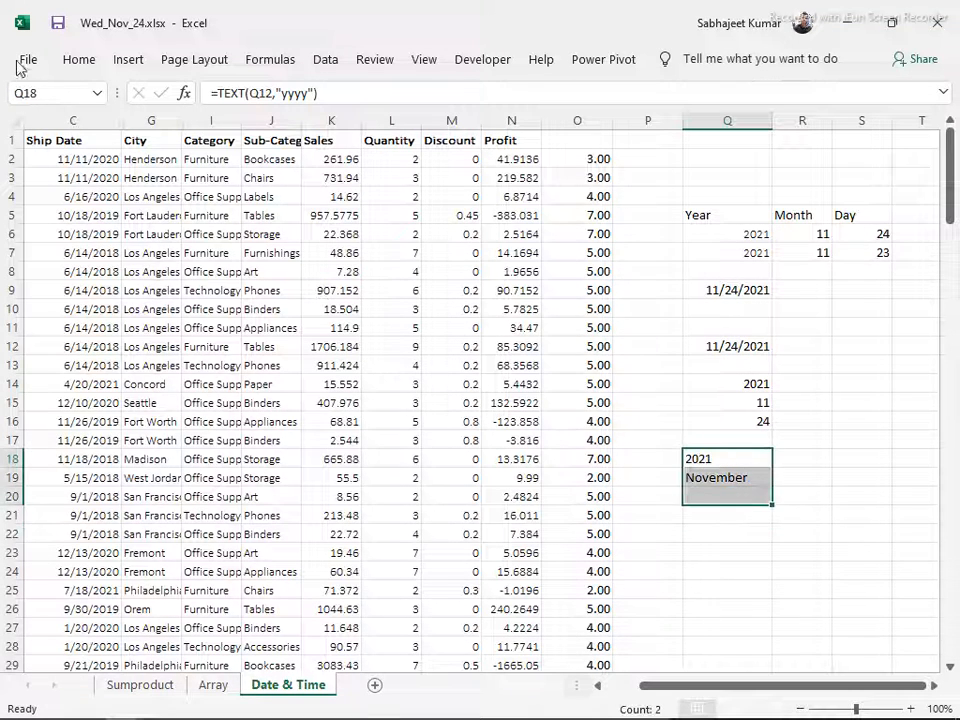
click(690, 400)
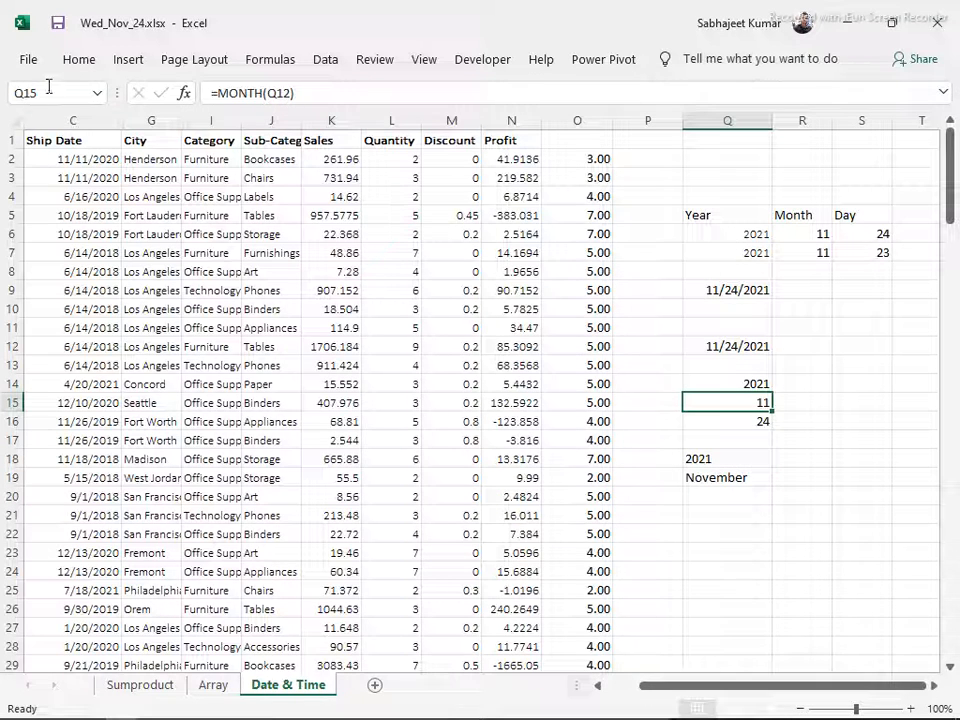
Browse the Calendars template category and create a new workbook from the Shift work calendar year at a glance template
click(29, 62)
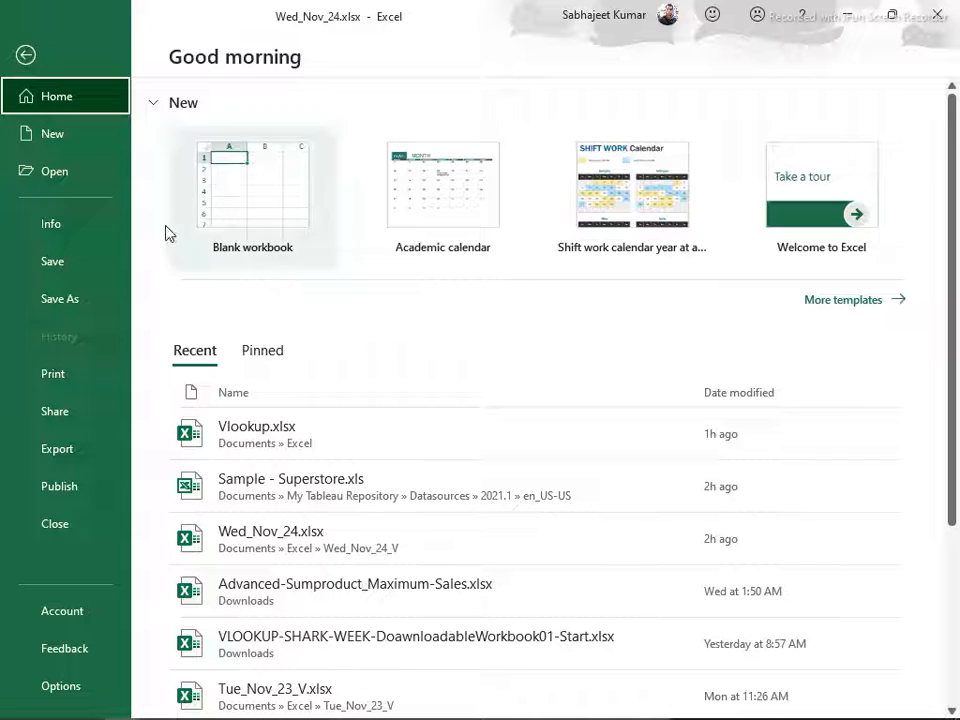
click(80, 145)
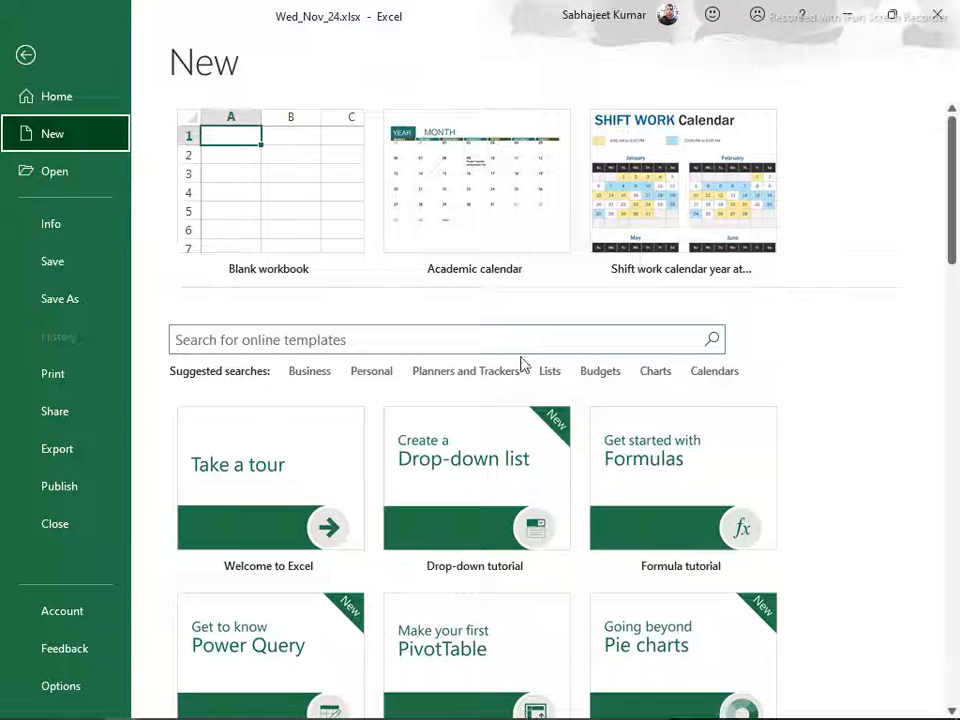
click(729, 377)
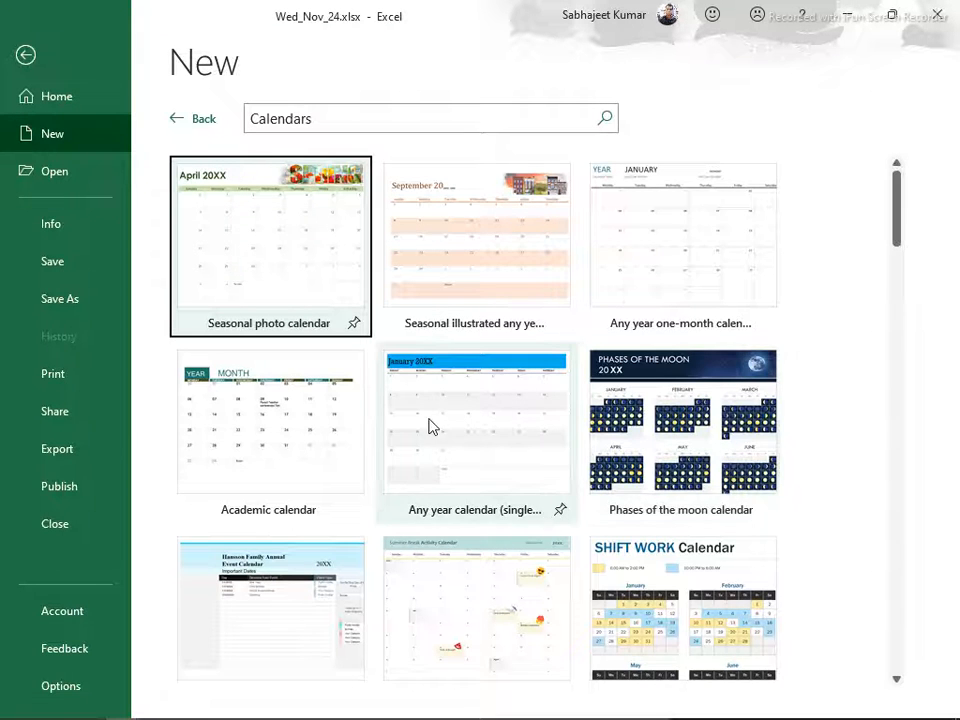
scroll(407, 422, down, 3)
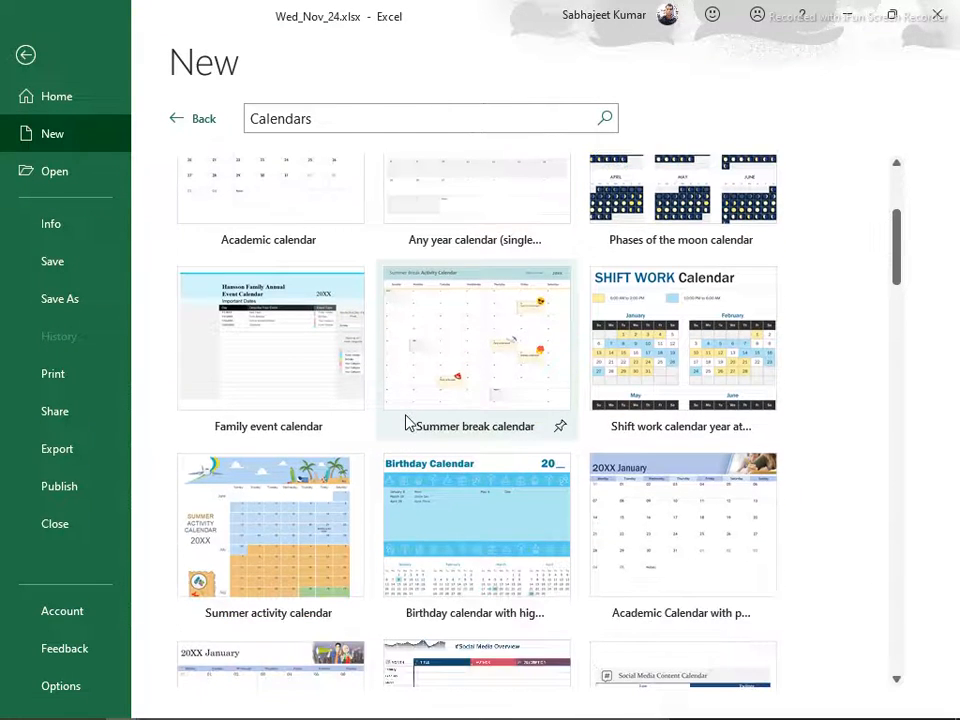
scroll(407, 422, down, 1)
scroll(407, 422, down, 2)
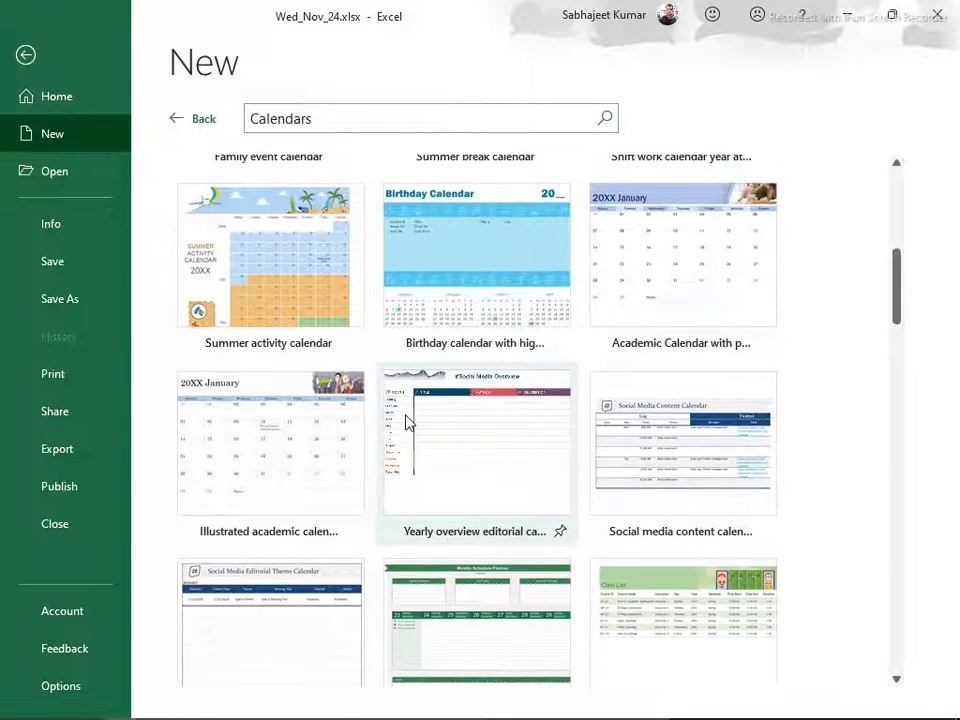
scroll(407, 422, down, 5)
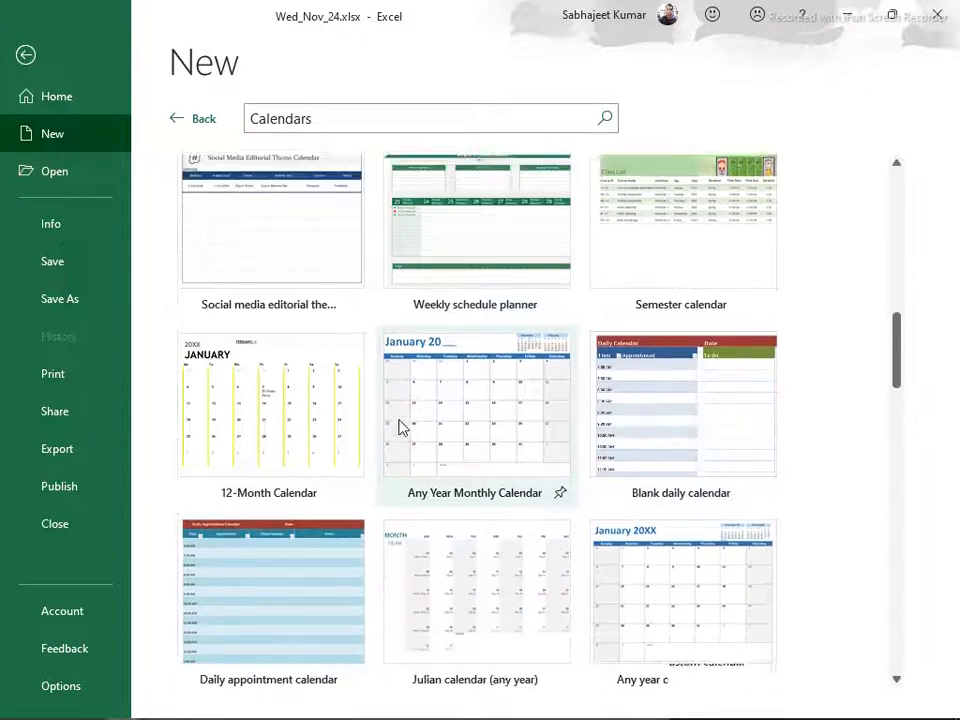
scroll(396, 427, up, 6)
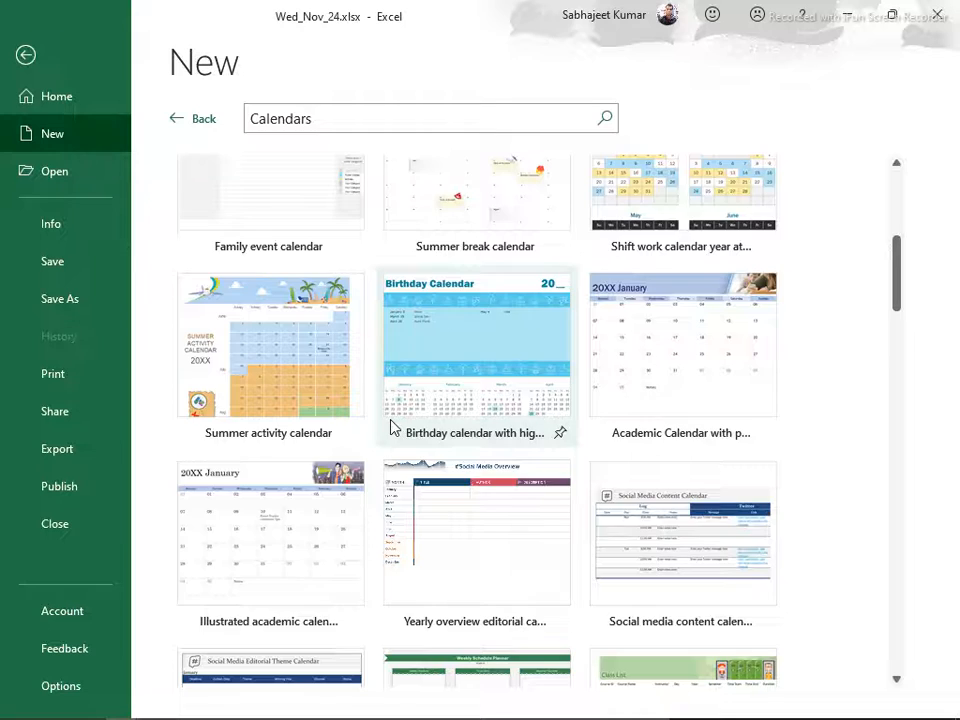
scroll(396, 425, up, 3)
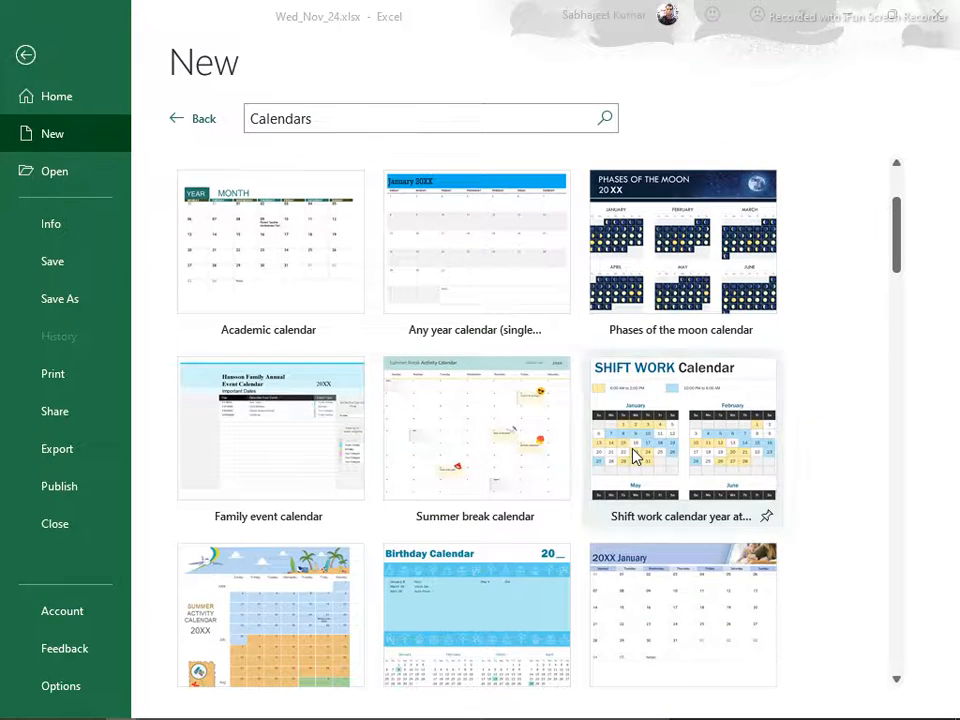
click(634, 456)
click(579, 431)
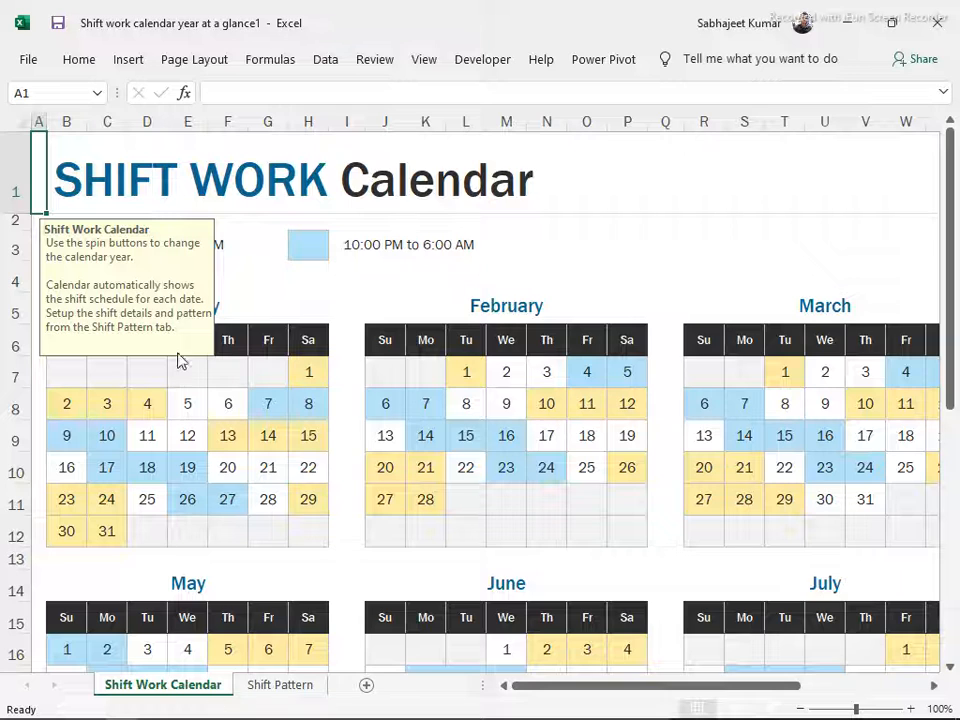
Step the shift work calendar's year forward past 2024 and back down to 2021
click(240, 461)
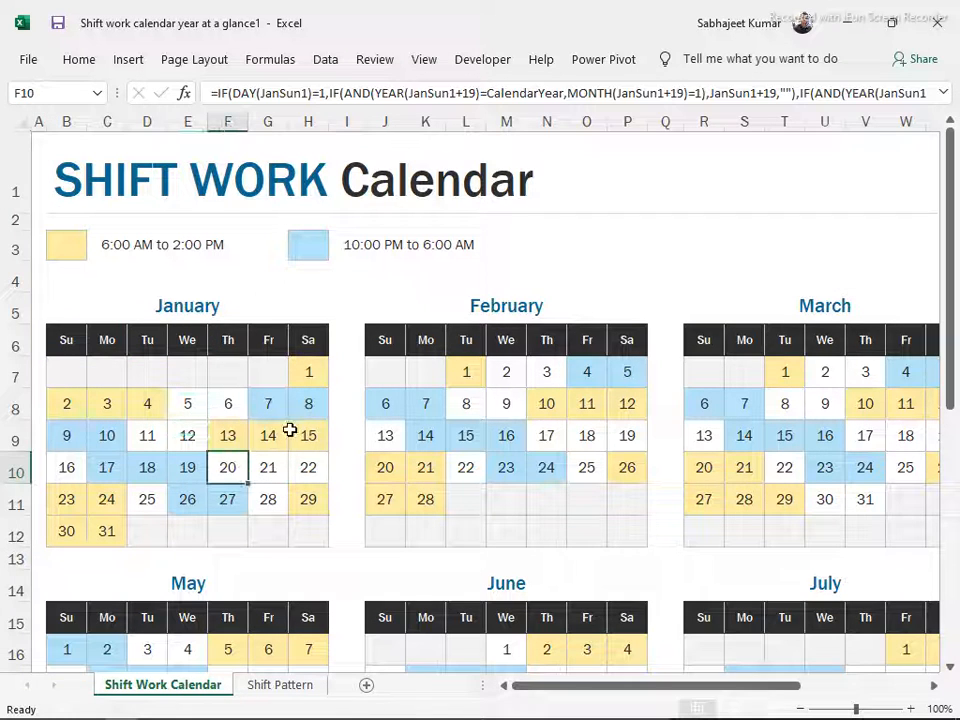
click(652, 188)
ctrl+scroll(589, 519, down, 2)
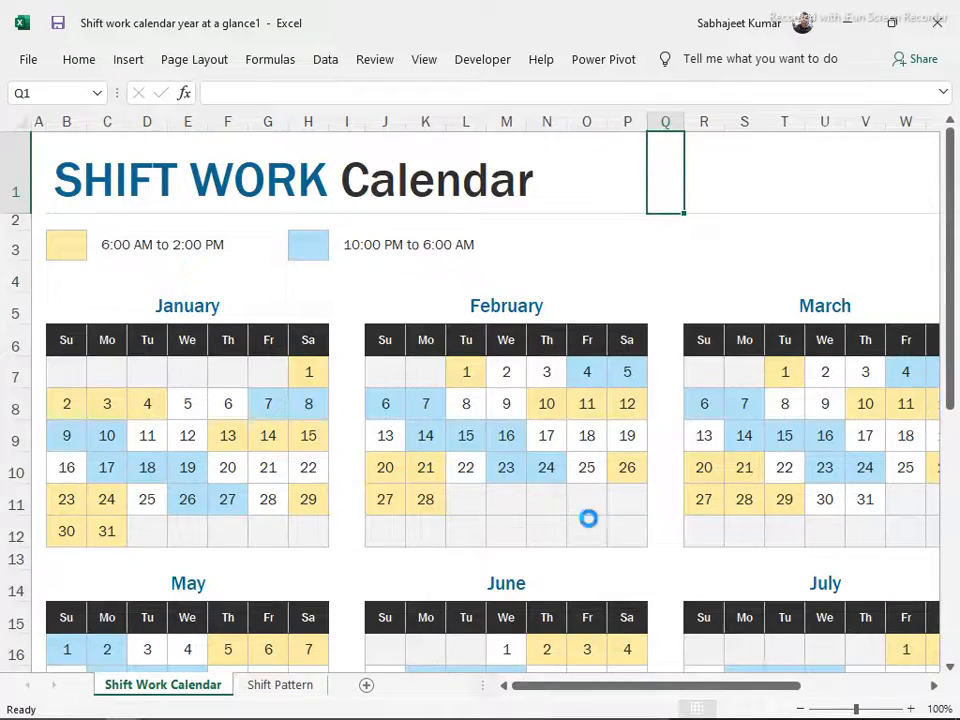
ctrl+scroll(589, 519, down, 1)
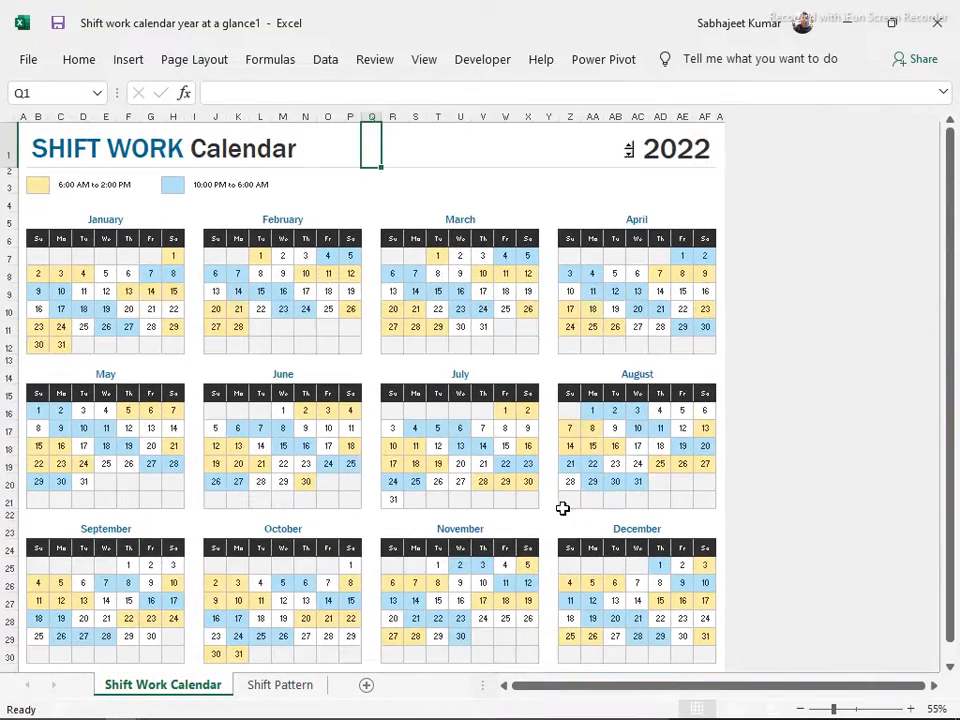
click(629, 145)
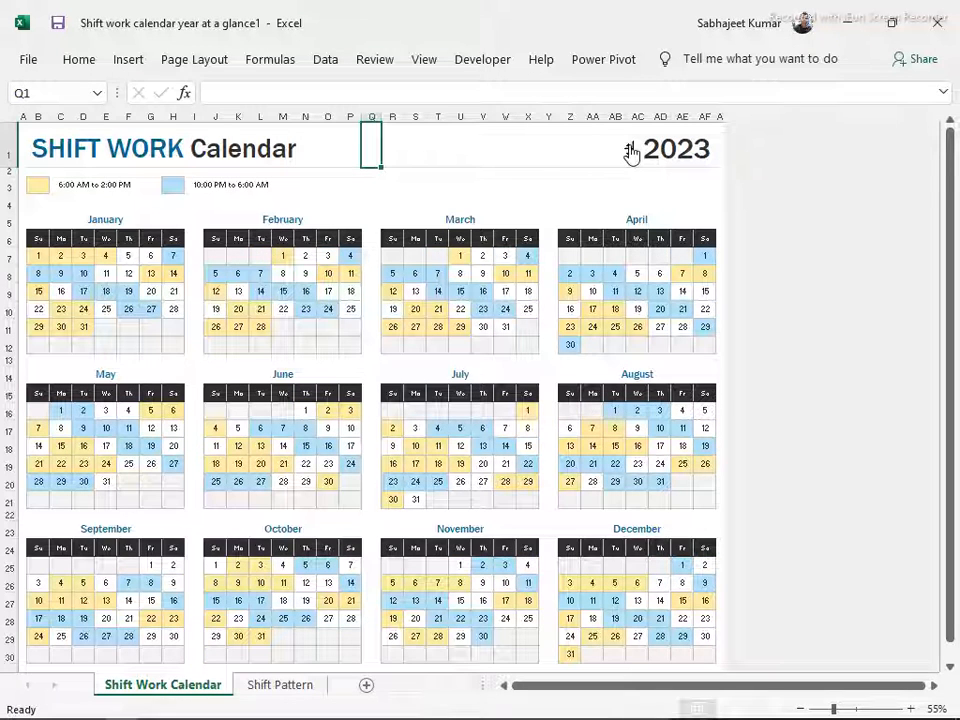
click(629, 146)
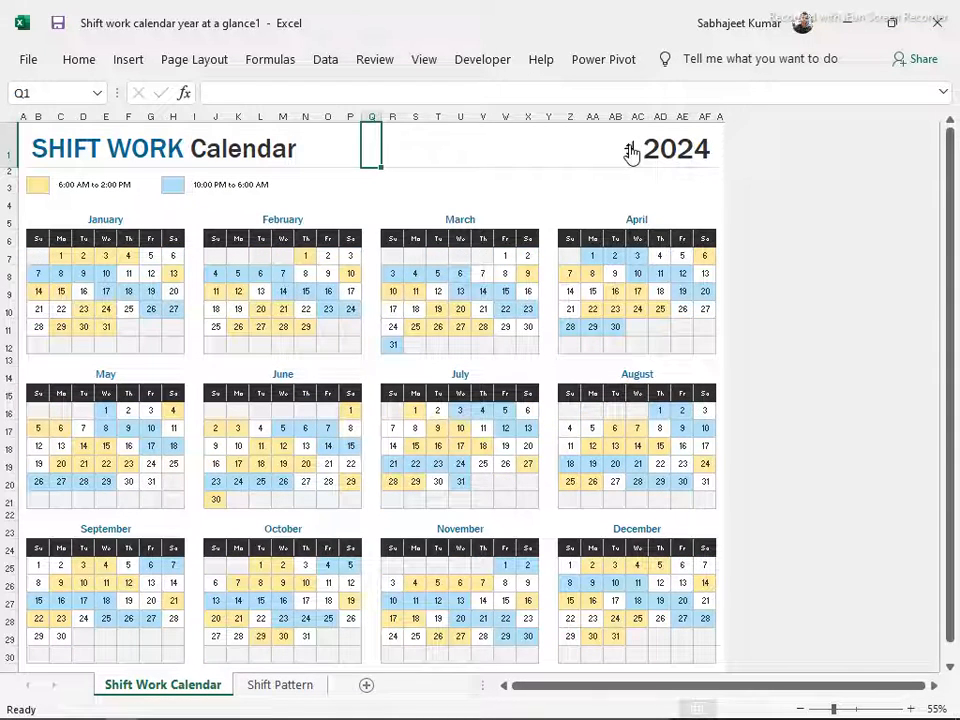
click(629, 146)
click(629, 154)
click(629, 154)
click(629, 154)
click(629, 154)
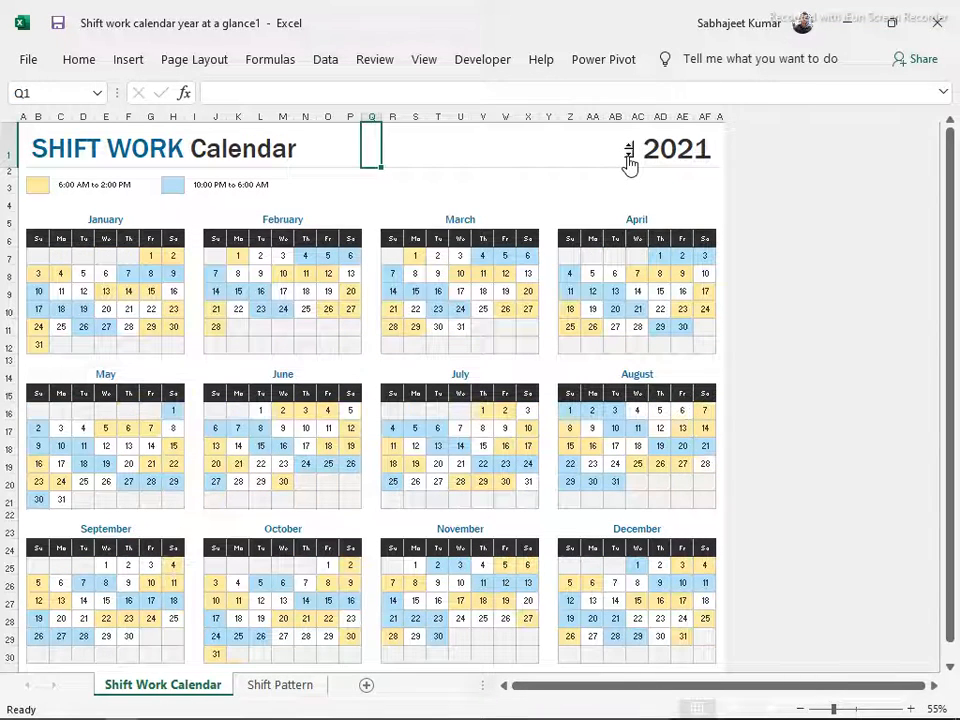
Group the Shift Work Calendar and Shift Pattern sheets and copy both to the end of Wed_Nov_24.xlsx
ctrl+click(261, 690)
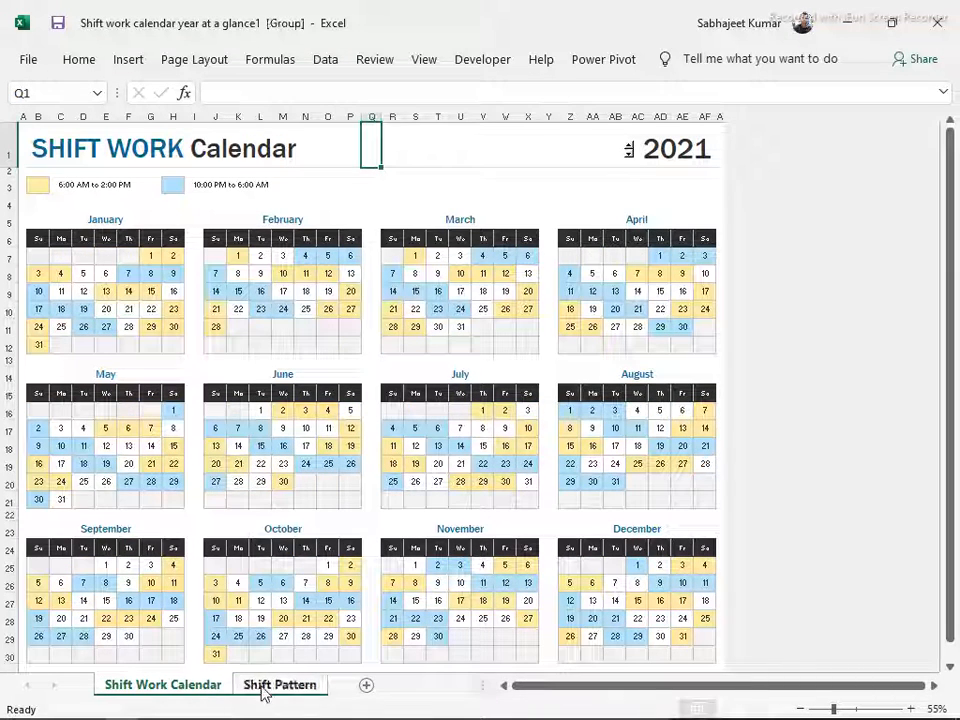
right_click(245, 688)
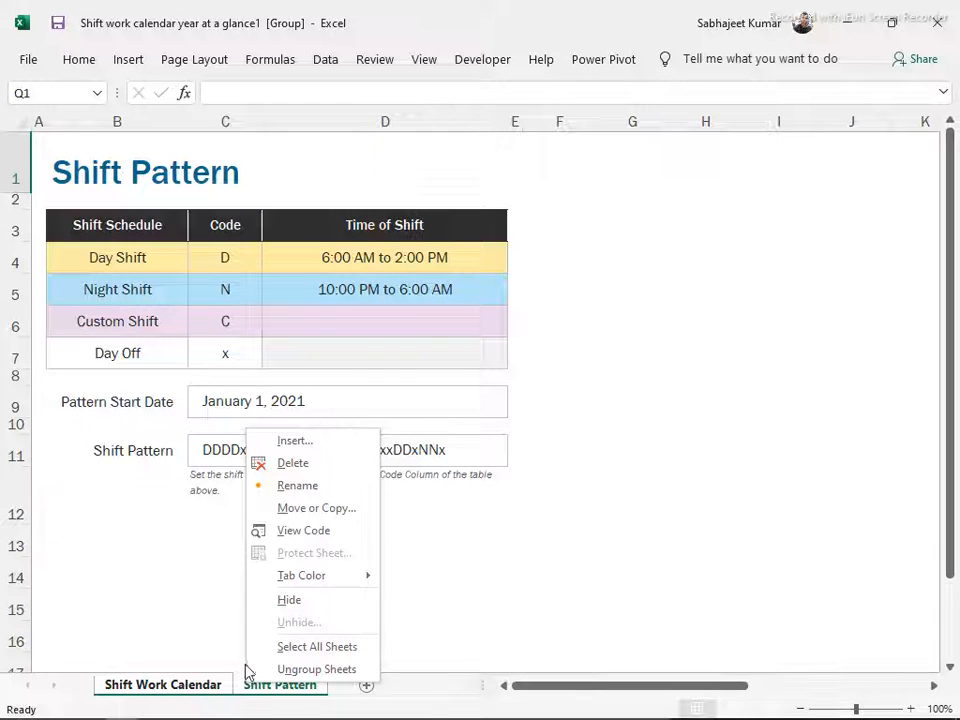
click(283, 512)
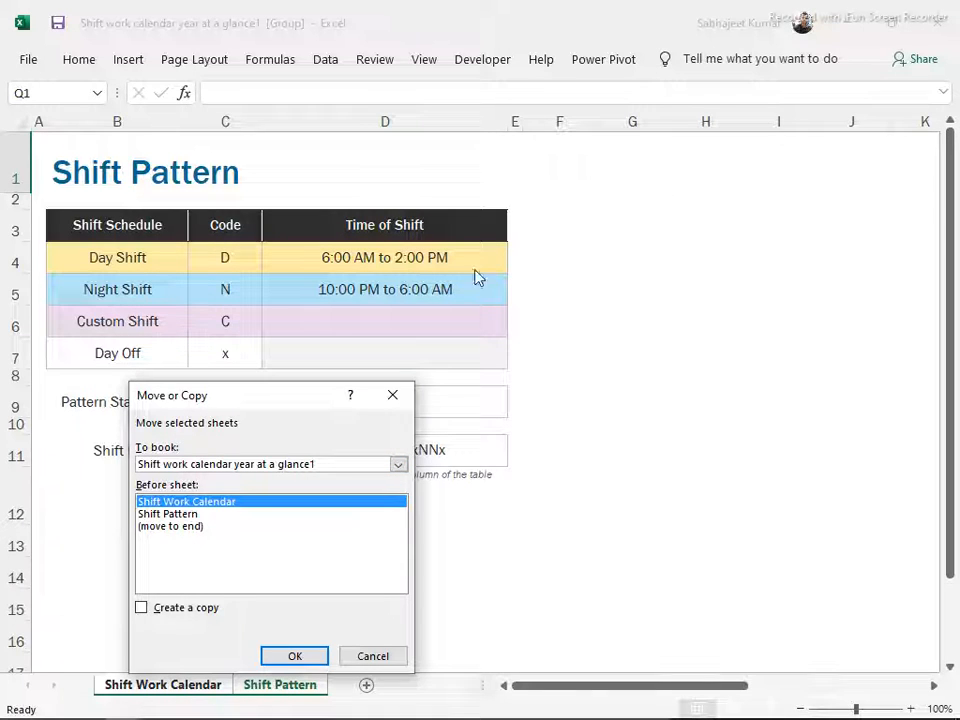
click(142, 608)
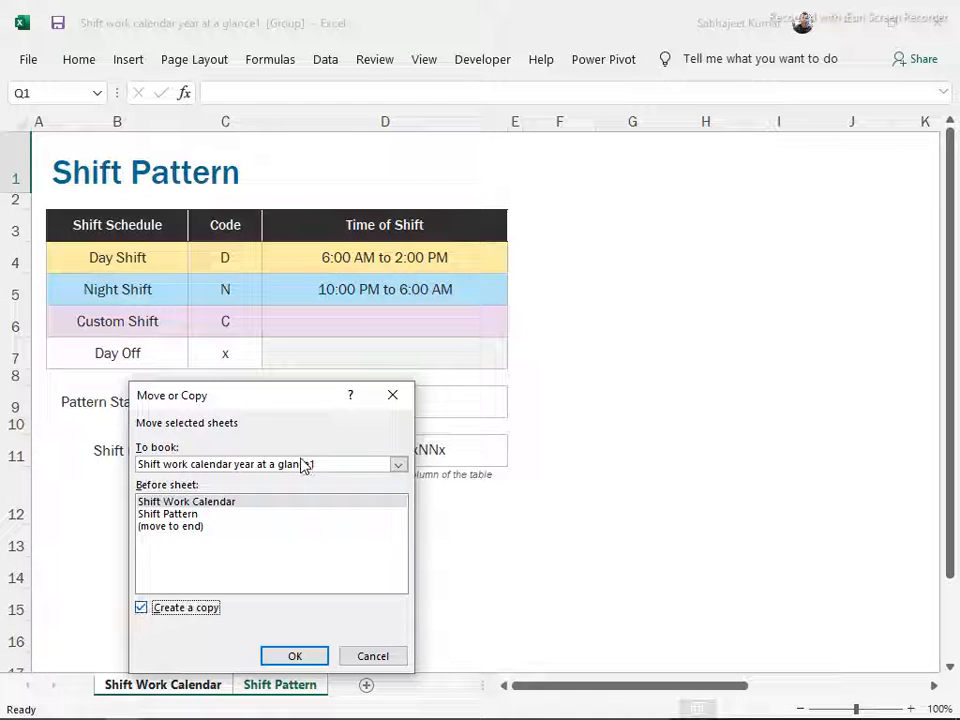
click(303, 466)
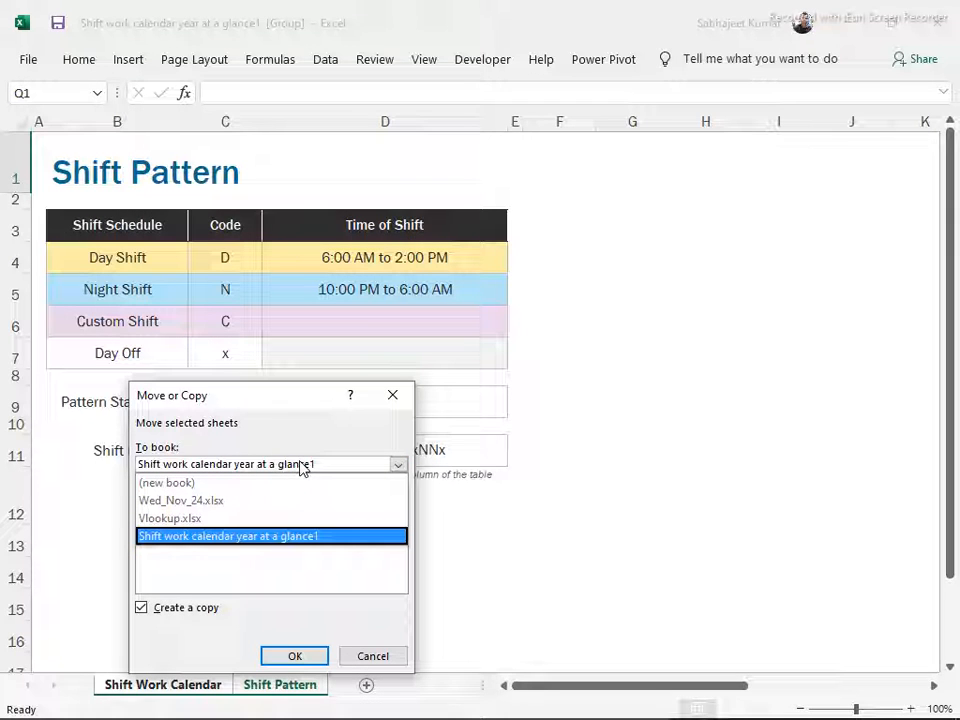
click(256, 501)
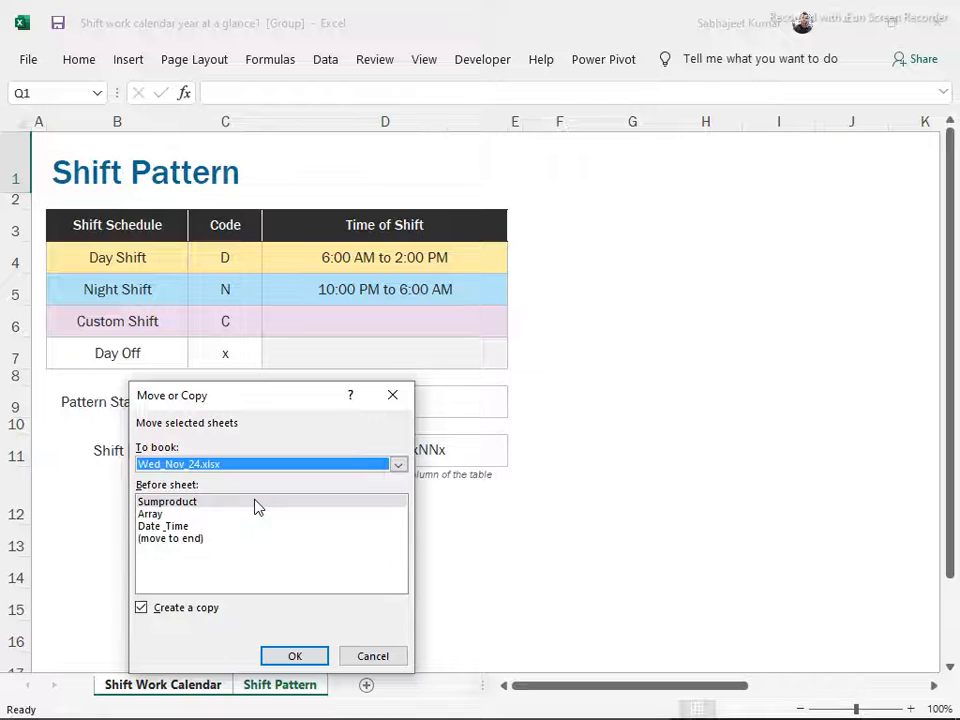
click(163, 541)
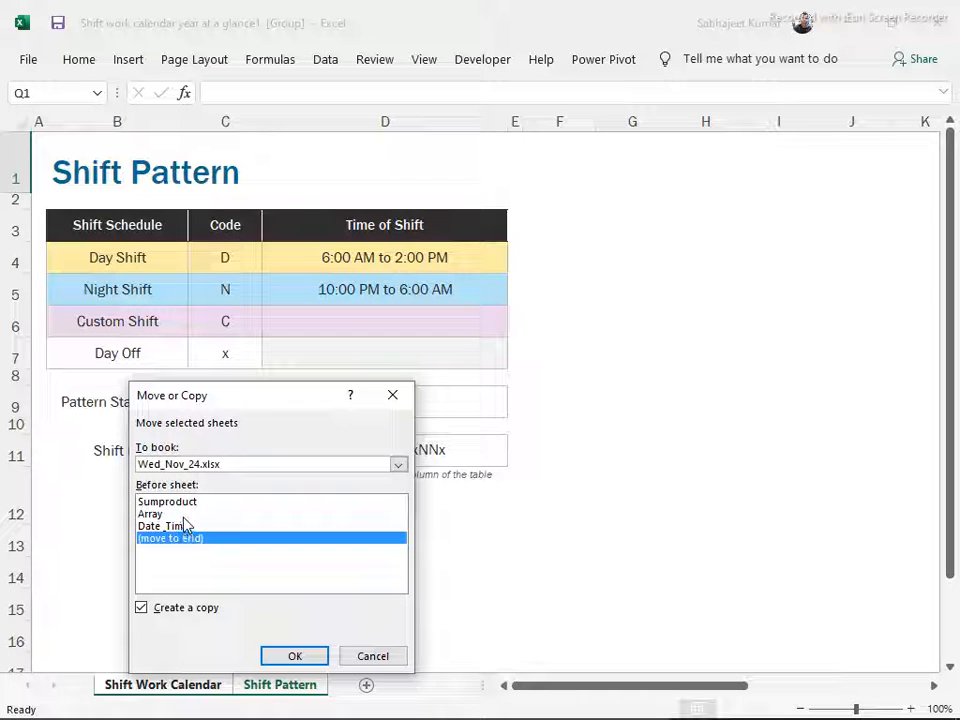
click(162, 501)
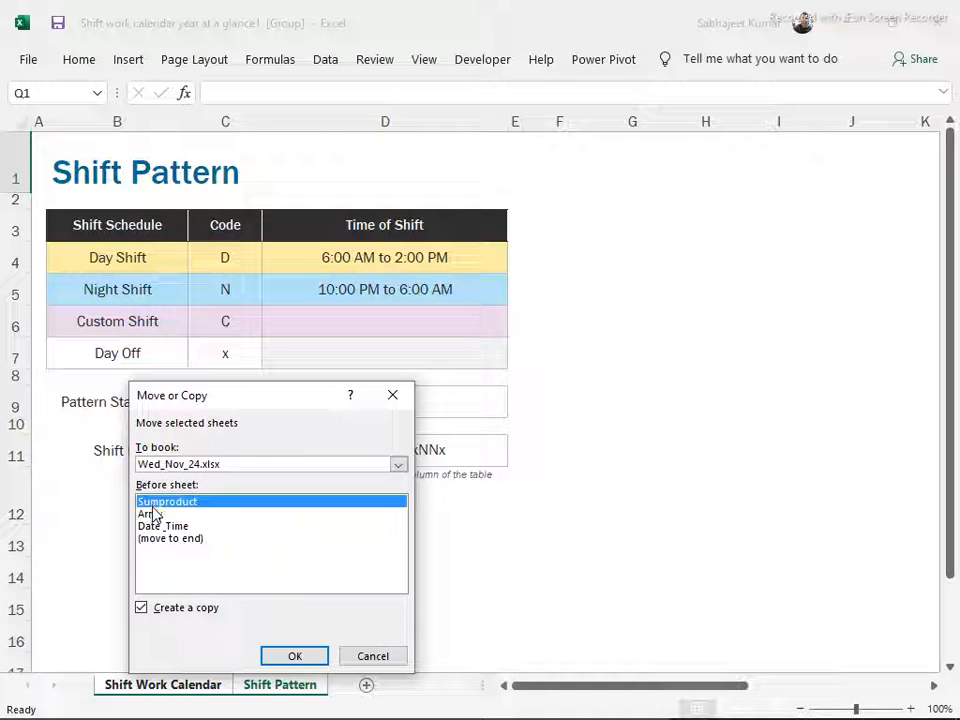
click(153, 514)
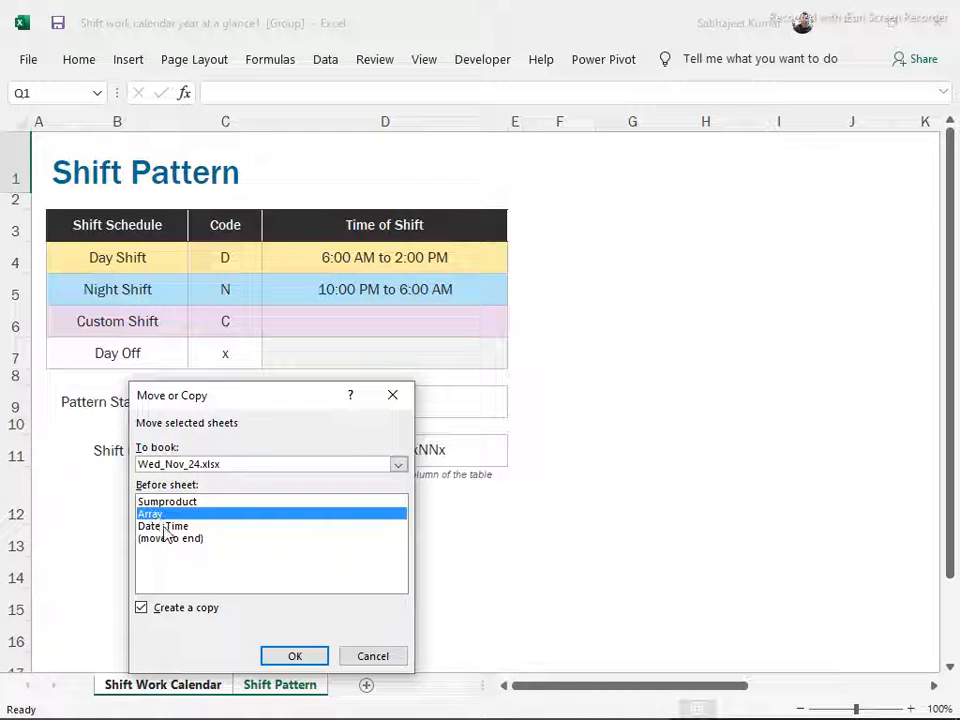
click(164, 526)
click(171, 539)
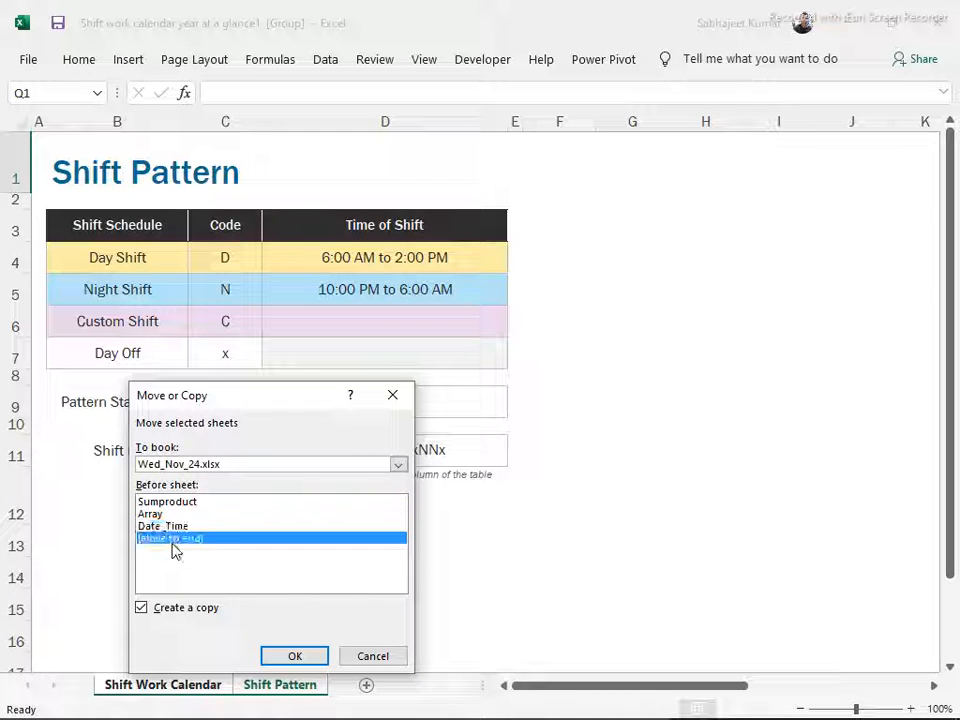
click(288, 655)
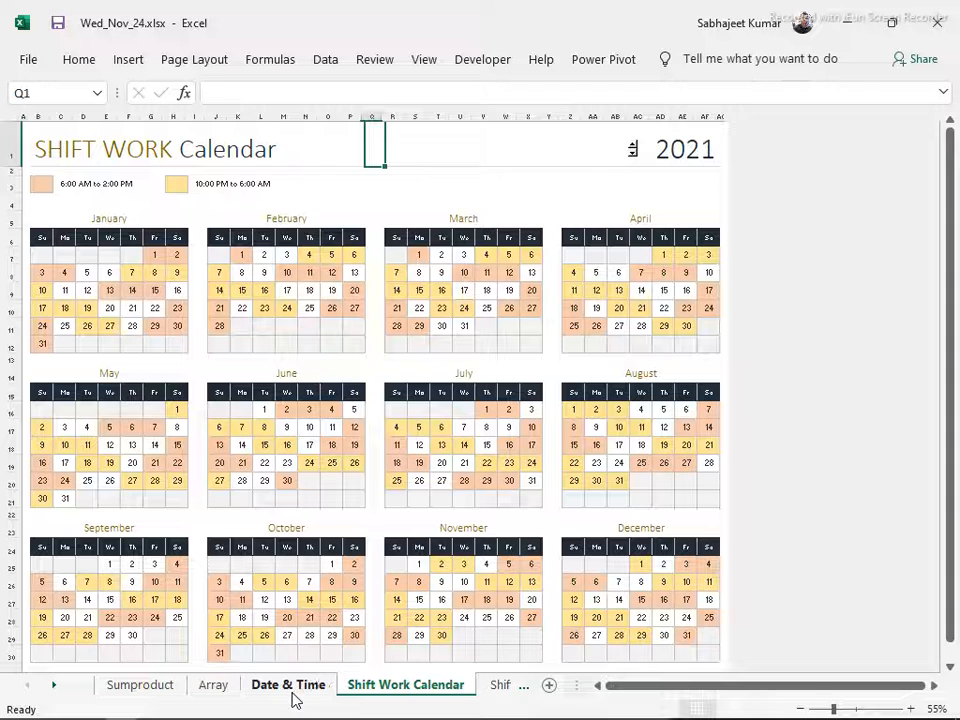
In Q21 of the Date & Time sheet, reference January 1 (G7) on Shift Work Calendar and format the result as a day-month-year date
click(311, 306)
click(288, 685)
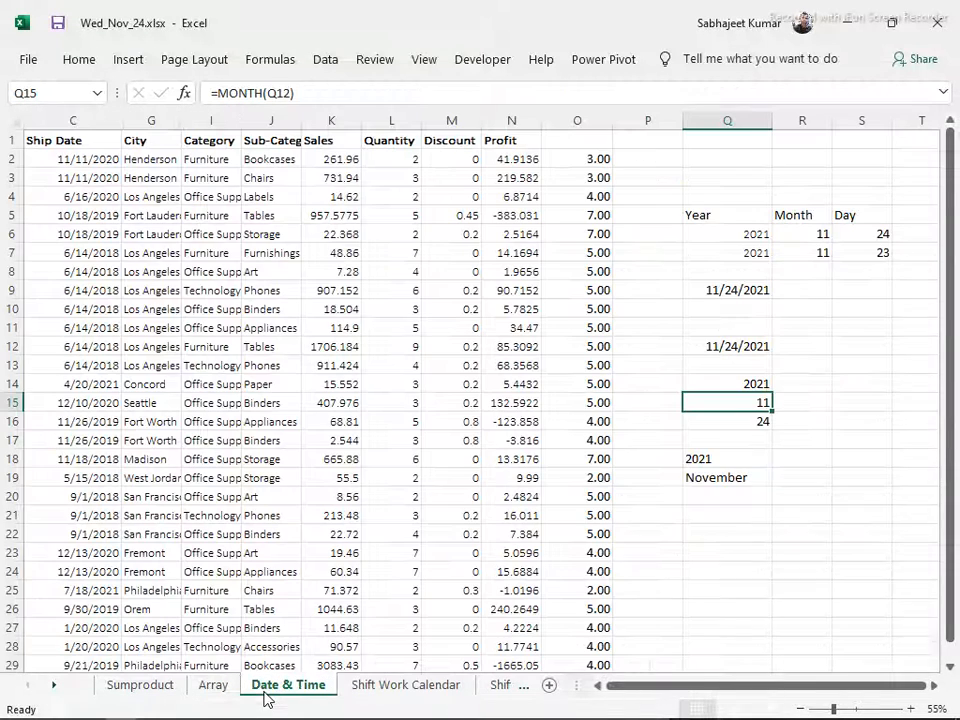
click(745, 494)
click(739, 516)
text(=)
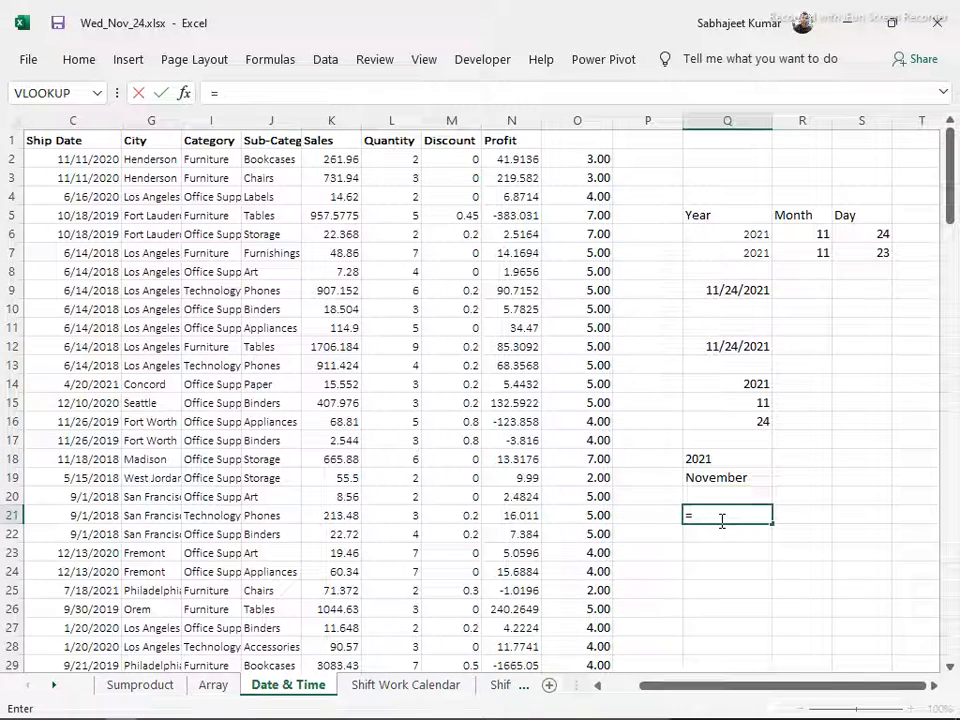
click(419, 687)
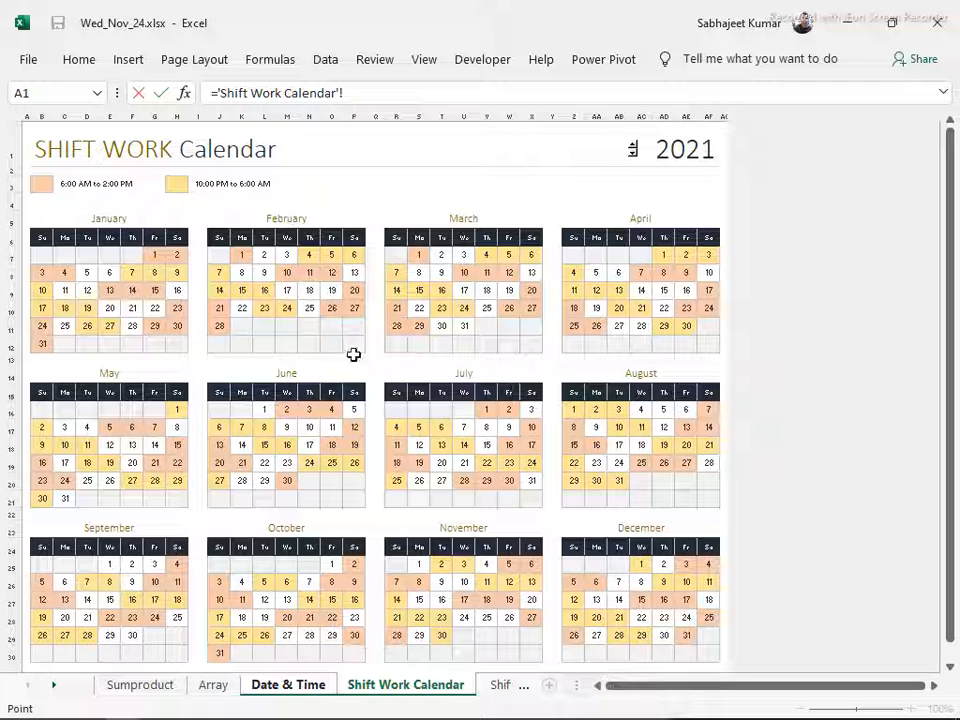
click(264, 255)
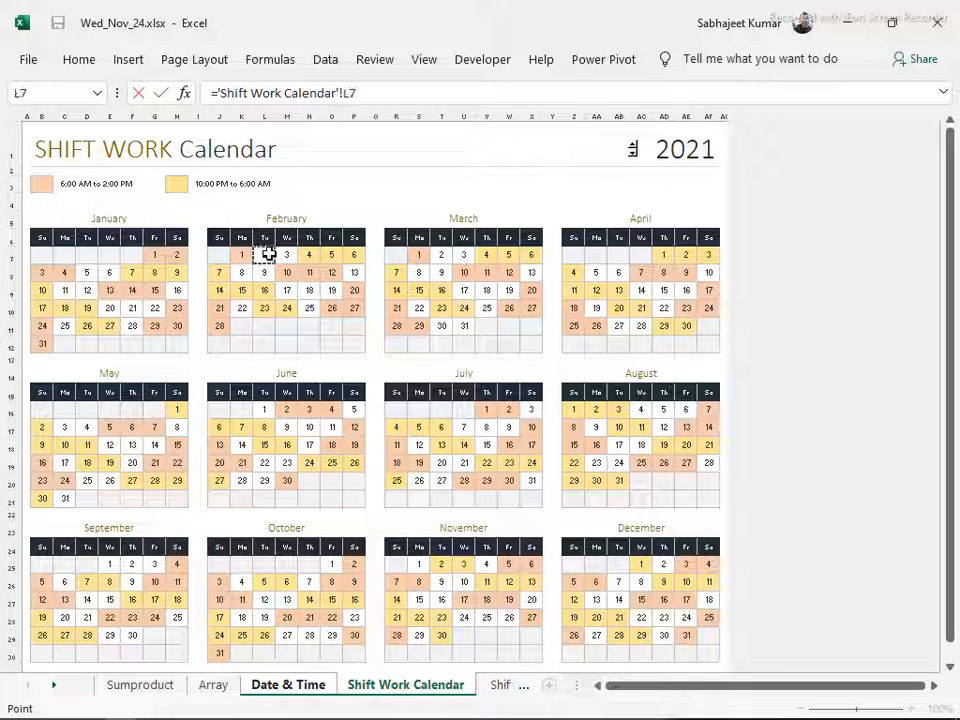
click(156, 257)
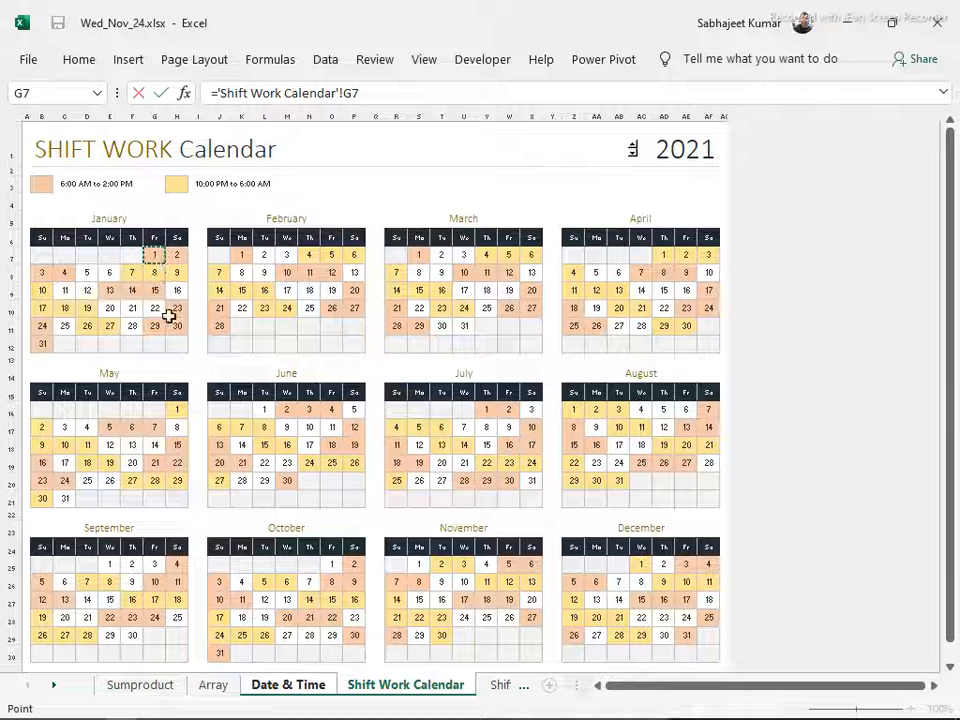
key(Return)
key(Up)
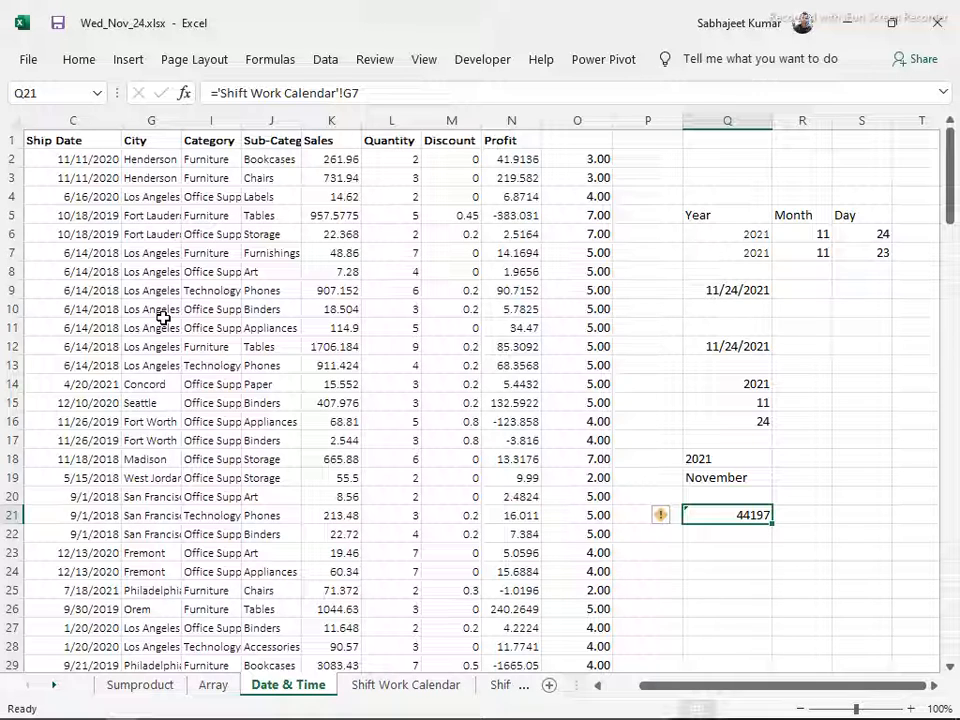
key(ctrl+shift+3)
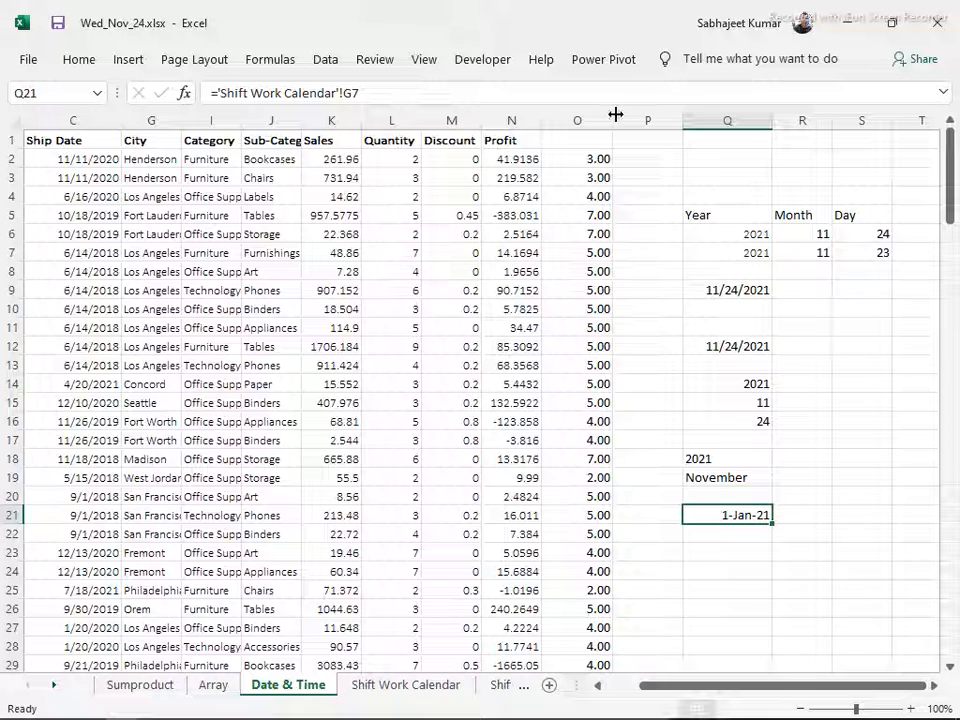
Enter the shortcut note "CTRL + ;" in Q23
scroll(814, 557, down, 2)
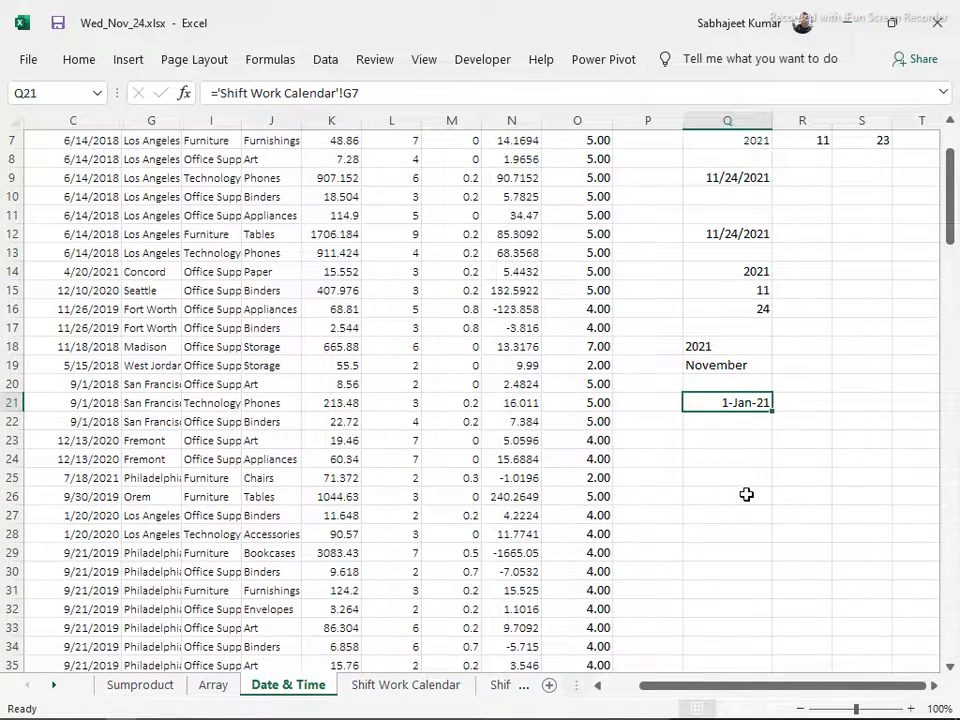
click(713, 464)
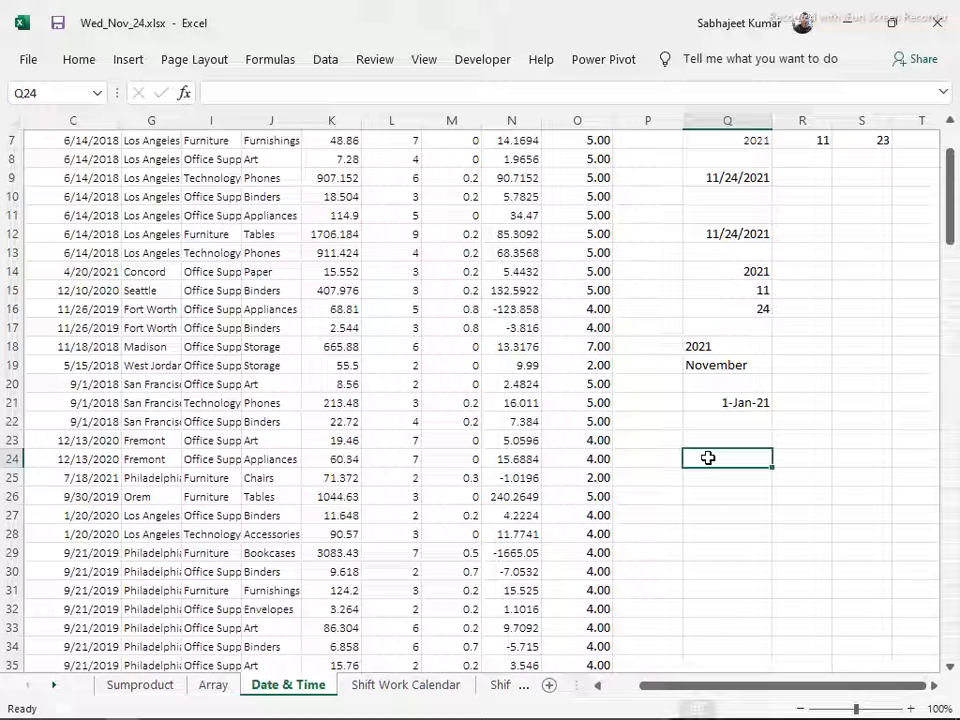
click(697, 437)
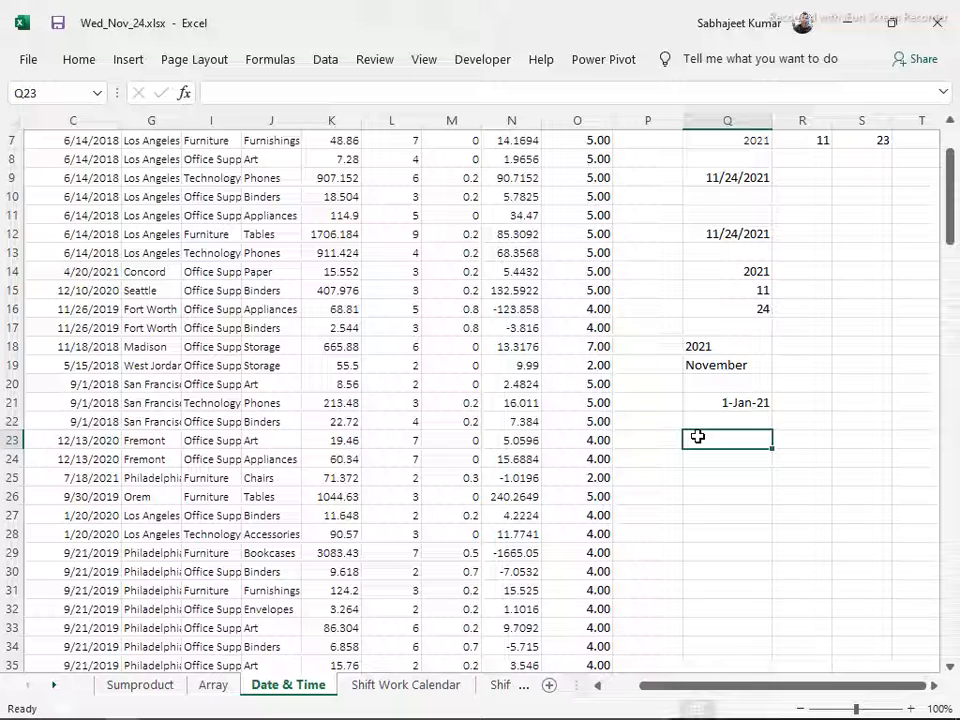
text(=)
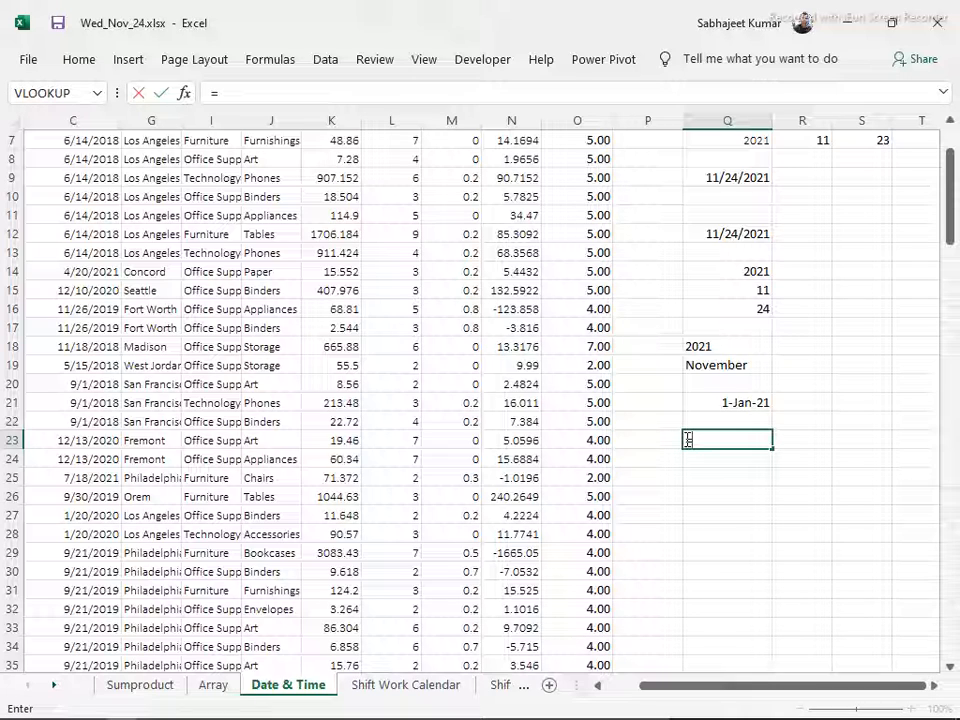
key(Escape)
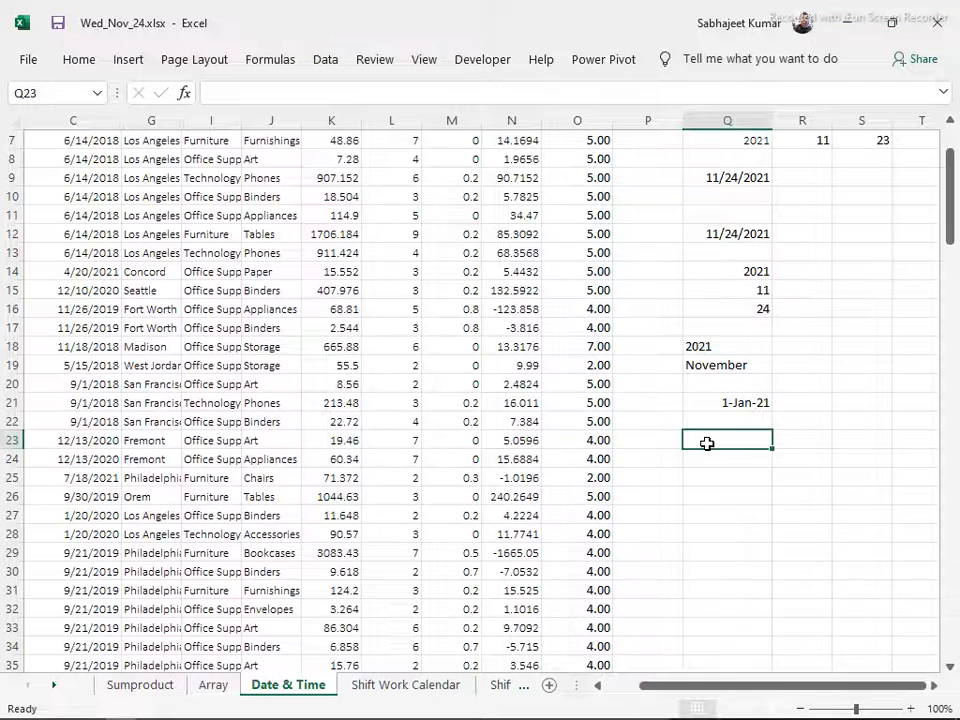
text(C)
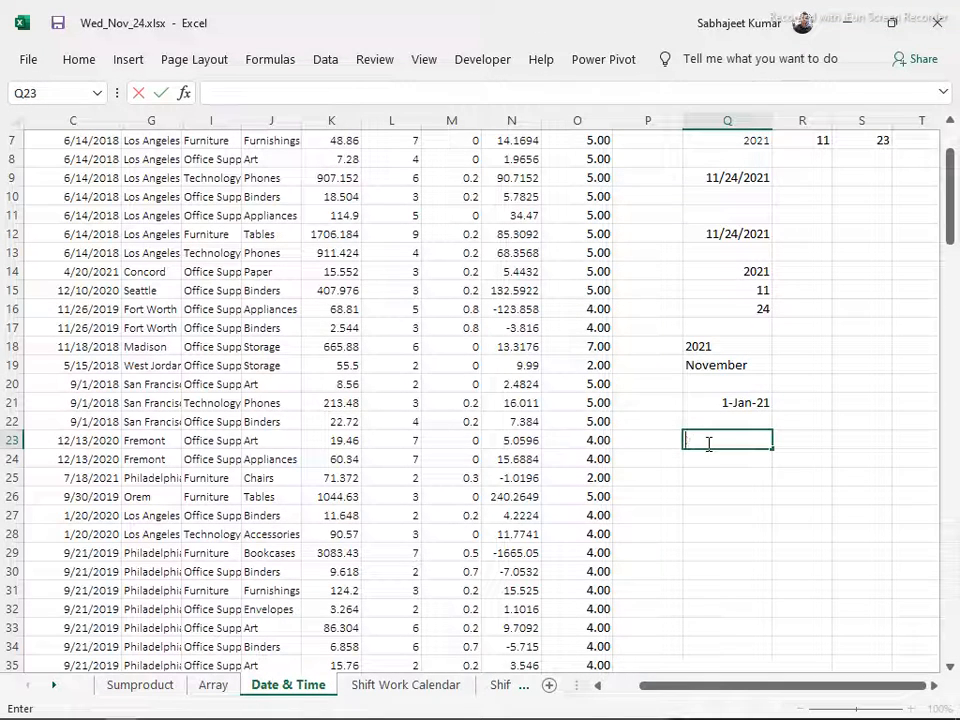
text(TR)
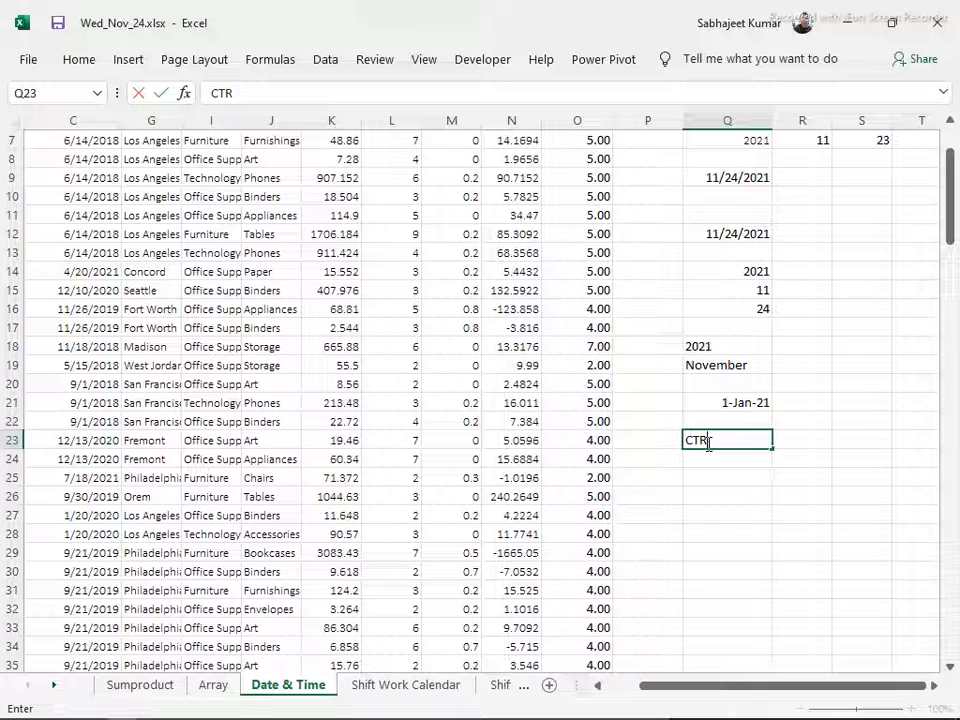
text(L + ;)
key(Return)
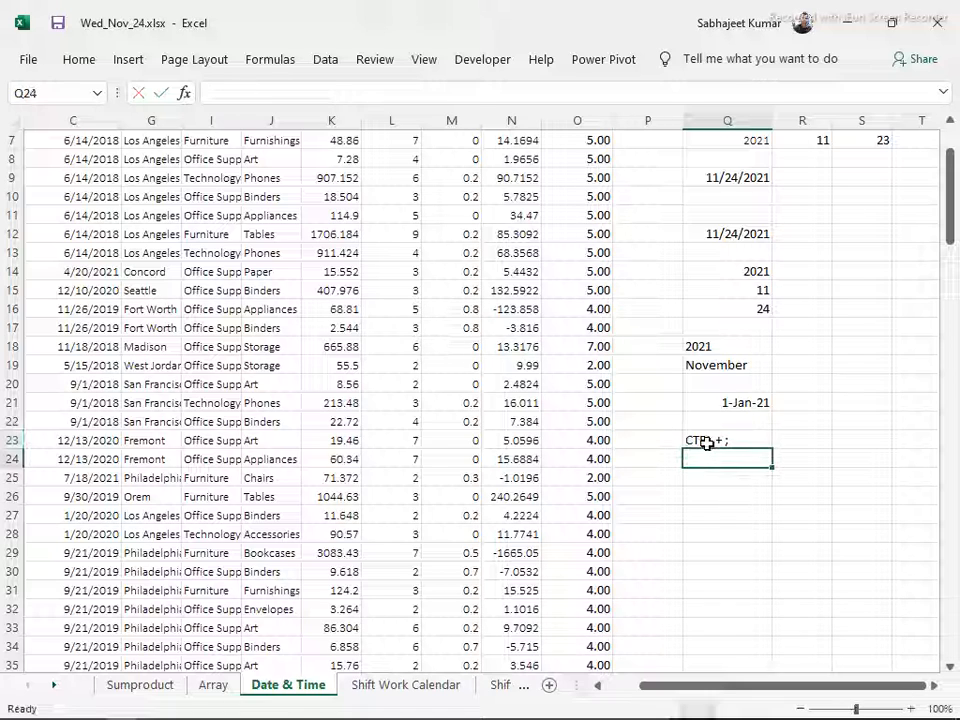
Enter the shortcut note "CRTL + Shift + ;" in Q24 and return to the note in Q23
text(CRT)
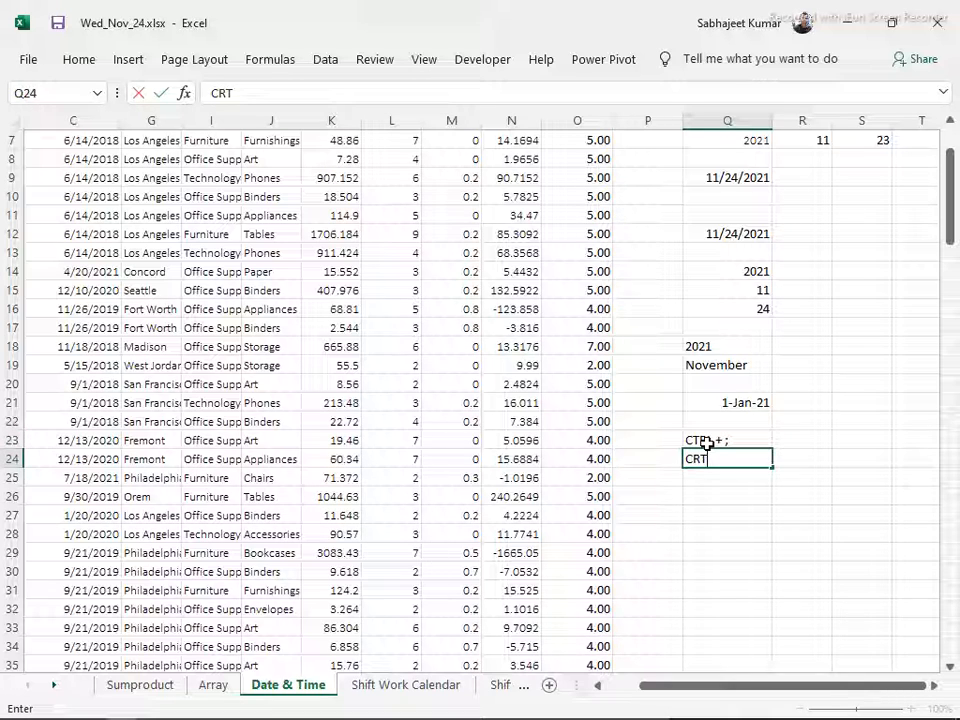
text(L +)
text(Sg)
text(h)
key(BackSpace)
key(BackSpace)
text(hift)
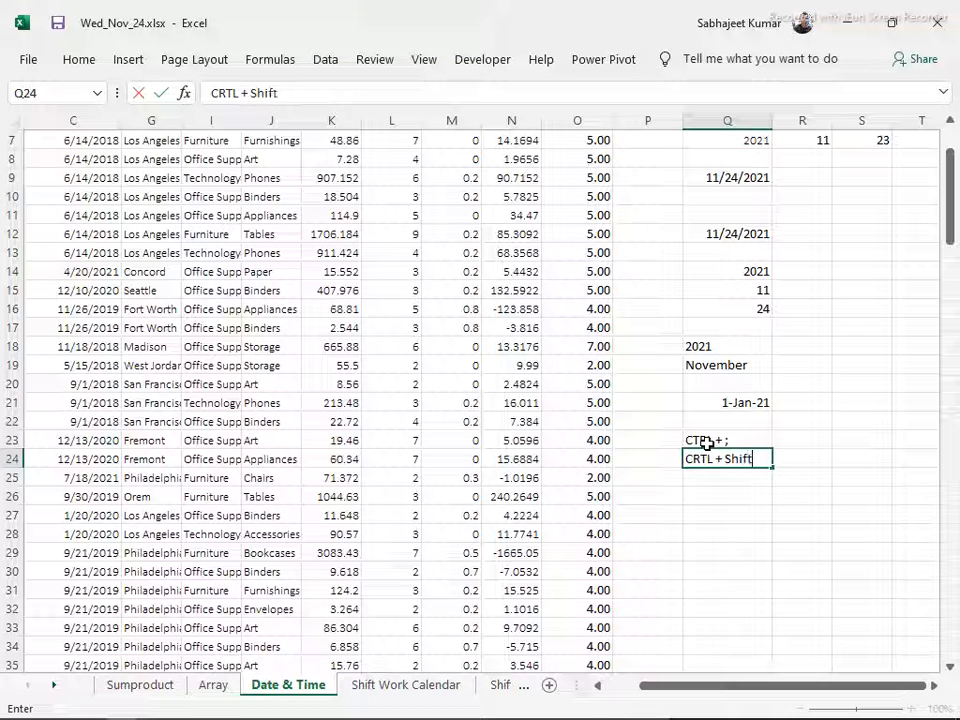
text( + ;)
key(Return)
click(706, 443)
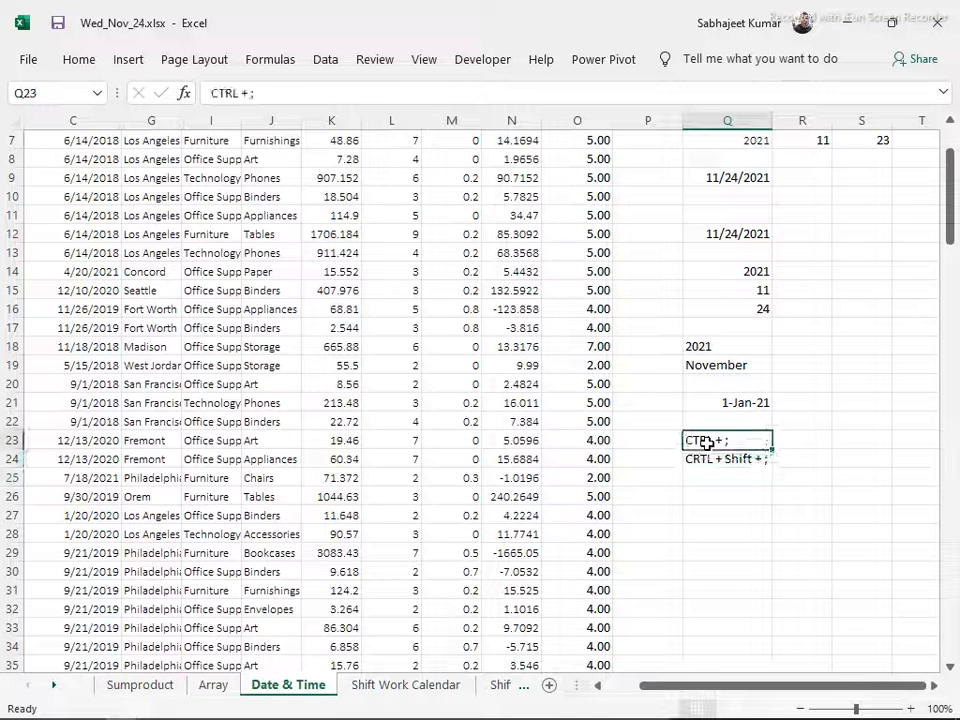
Insert the current date as a static value in R23 and the current time in R24, beside their shortcut notes
key(Right)
key(ctrl+semicolon)
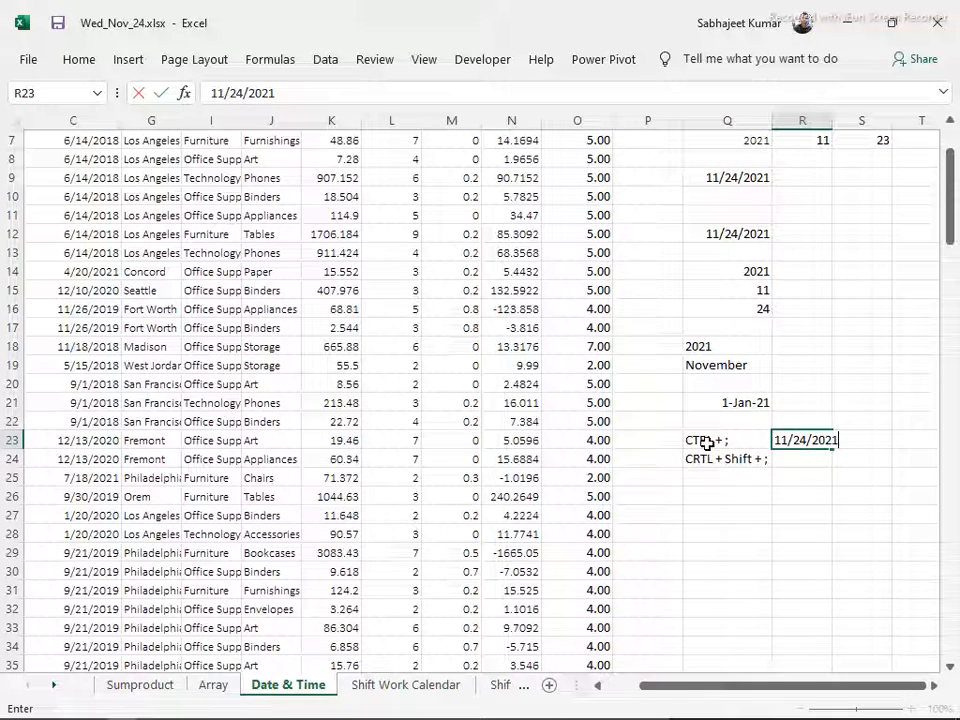
key(Return)
key(ctrl+shift+semicolon)
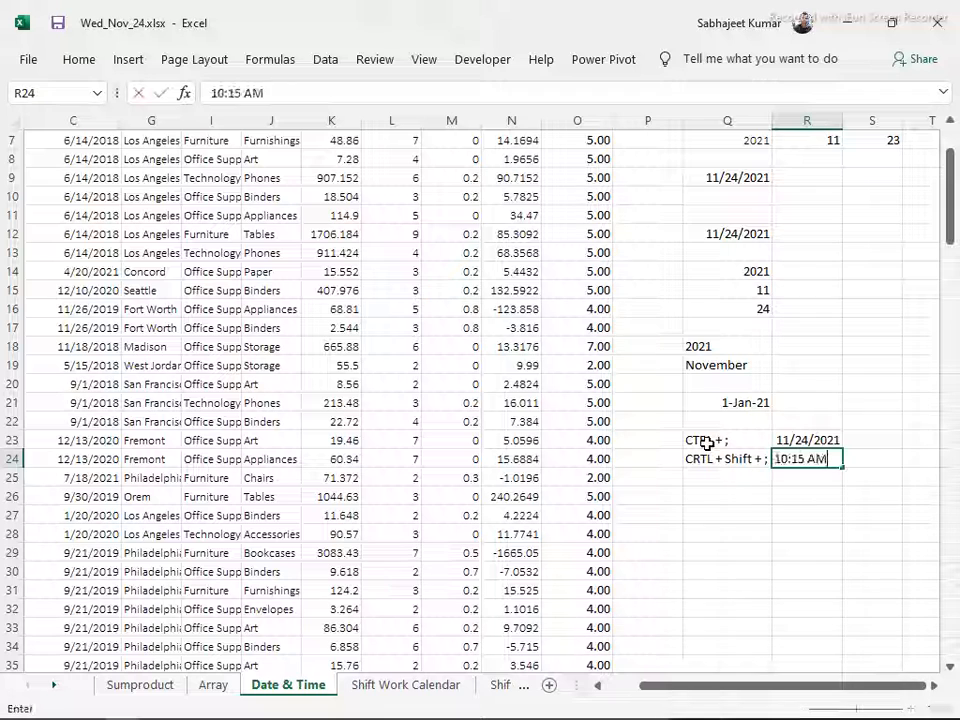
key(Return)
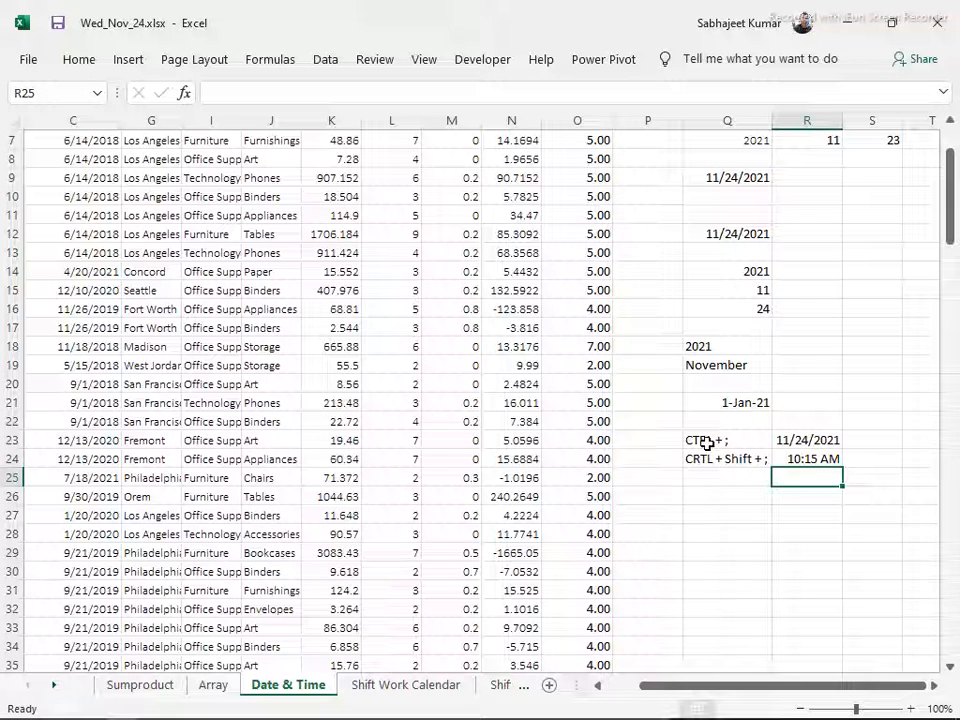
key(Up)
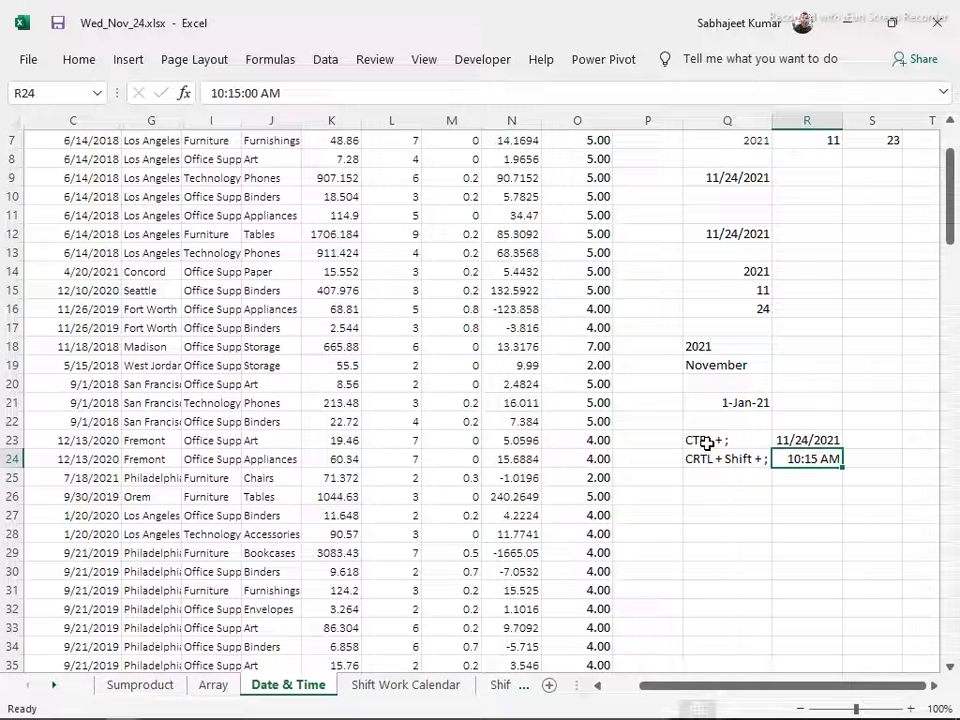
Enter the formula =TIME(10,15,2) in Q26
key(Down)
key(Left)
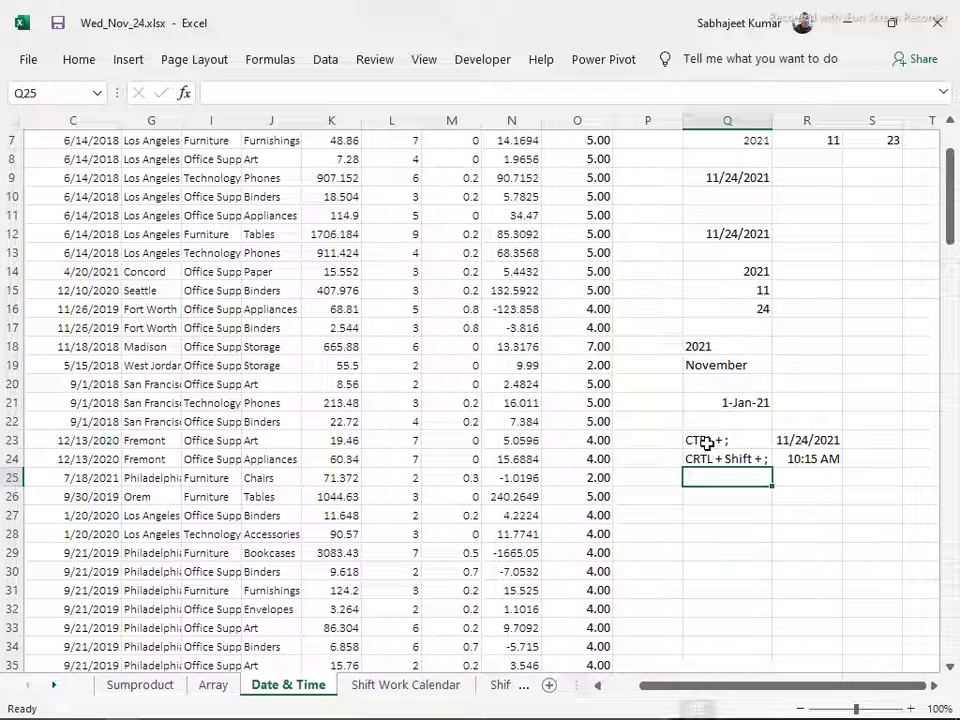
key(Down)
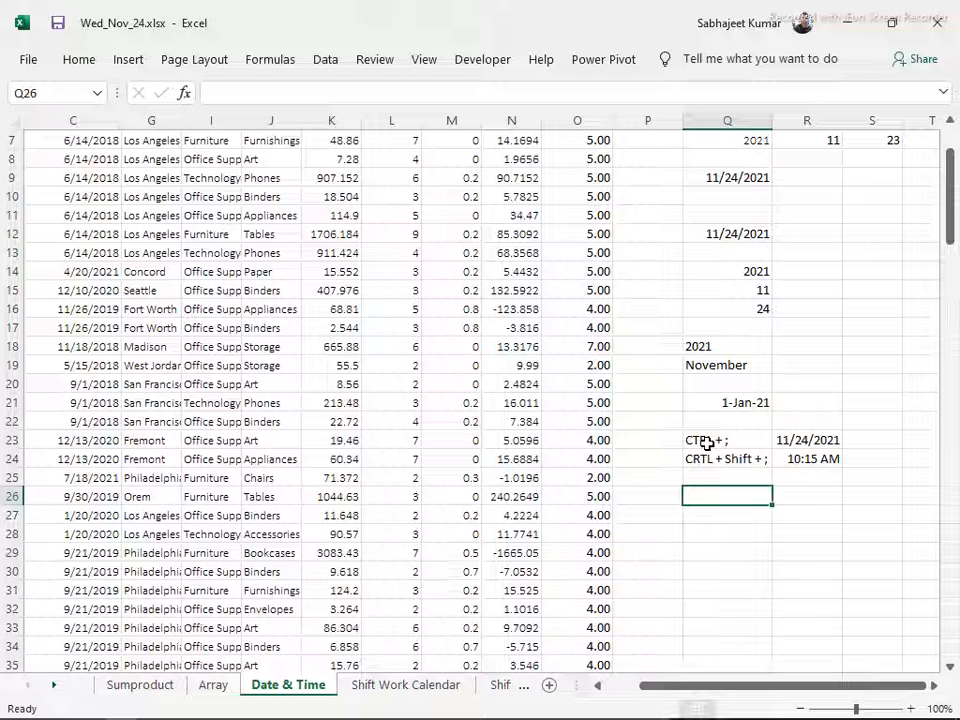
text(=tim)
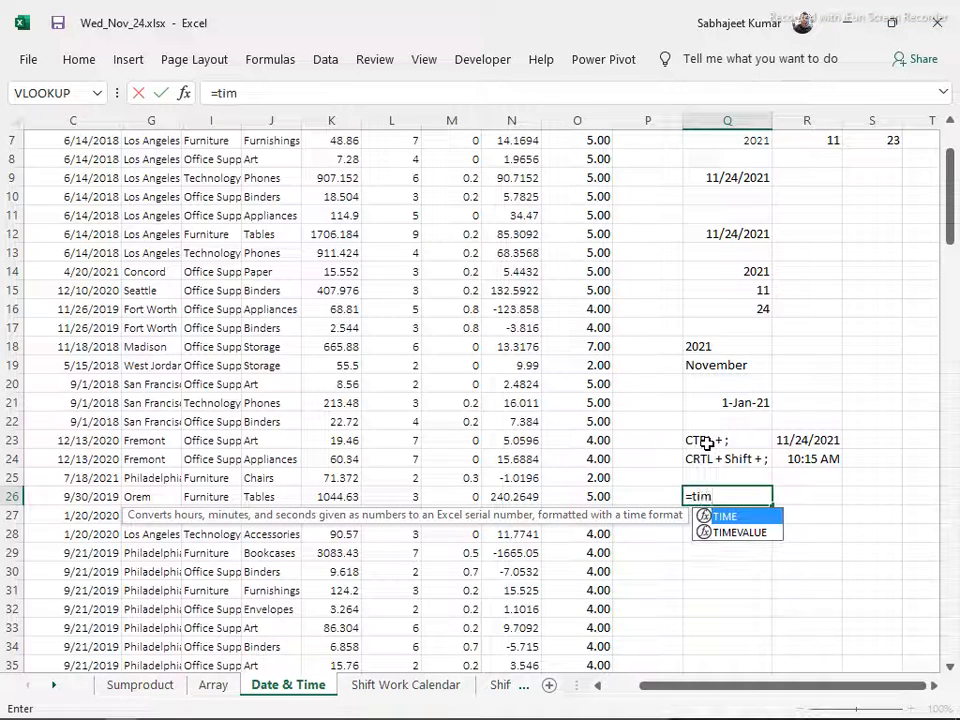
key(Tab)
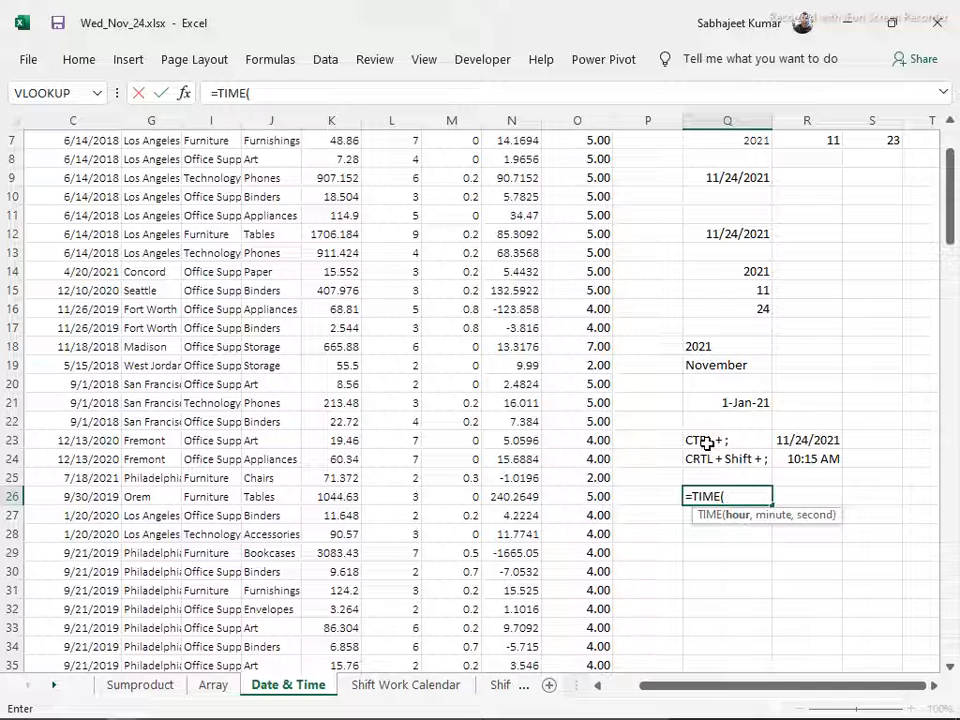
text(10,)
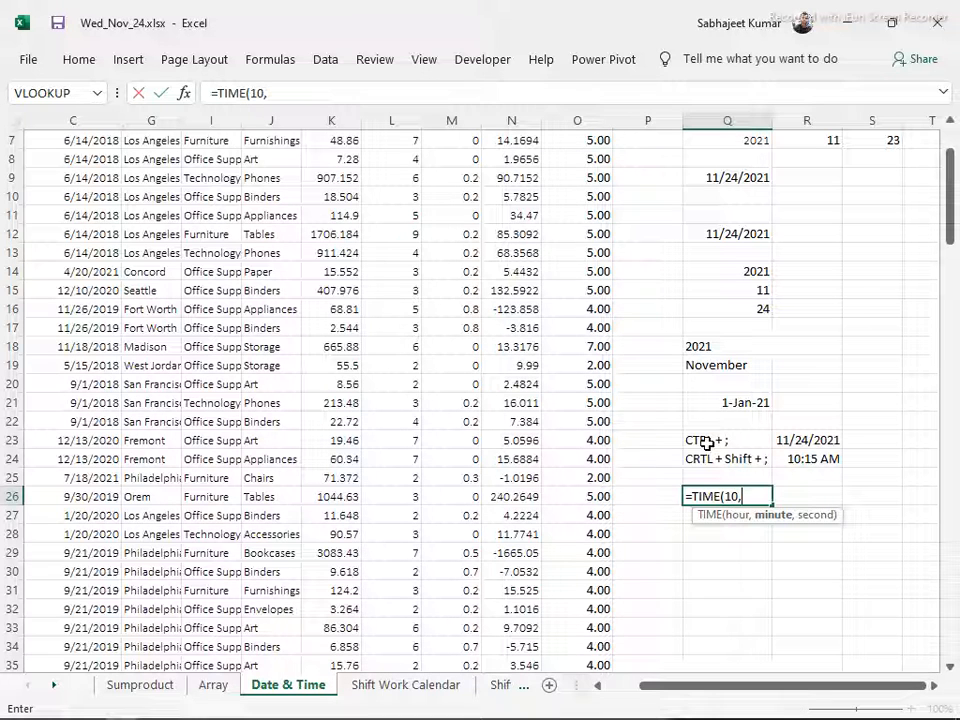
text(15,)
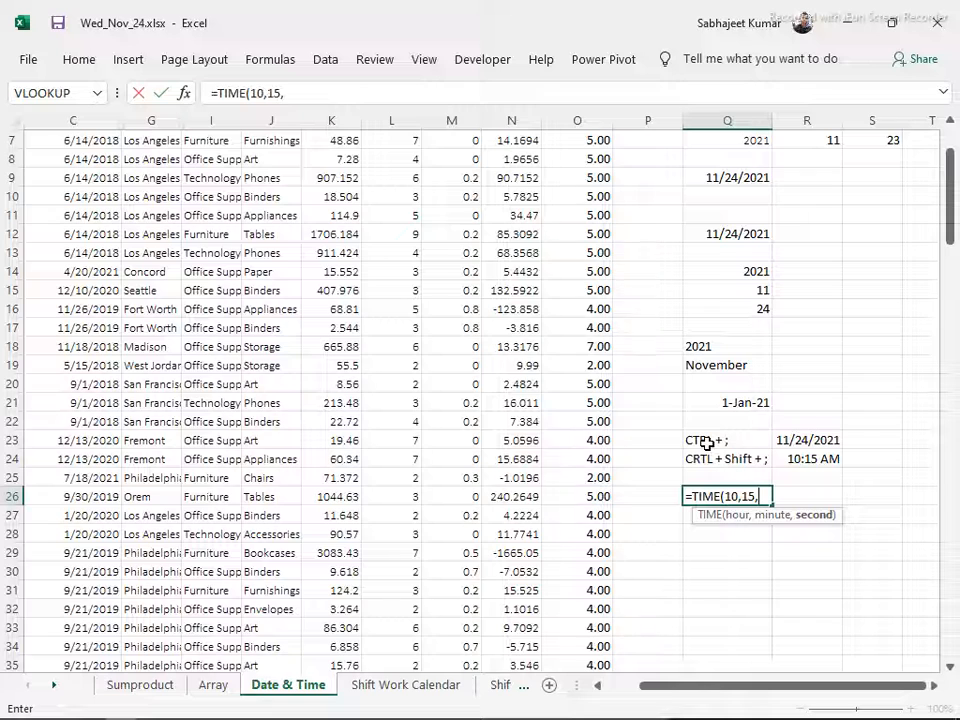
text(0)
key(Return)
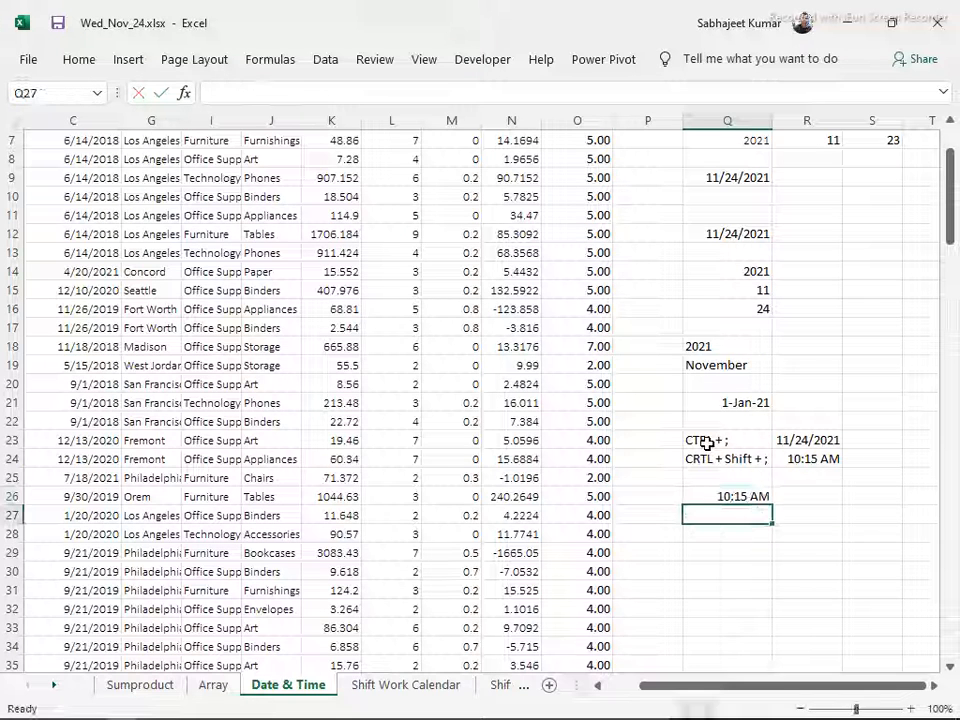
Format the time in Q26 with the custom number format h:mm:ss AM/PM
key(Up)
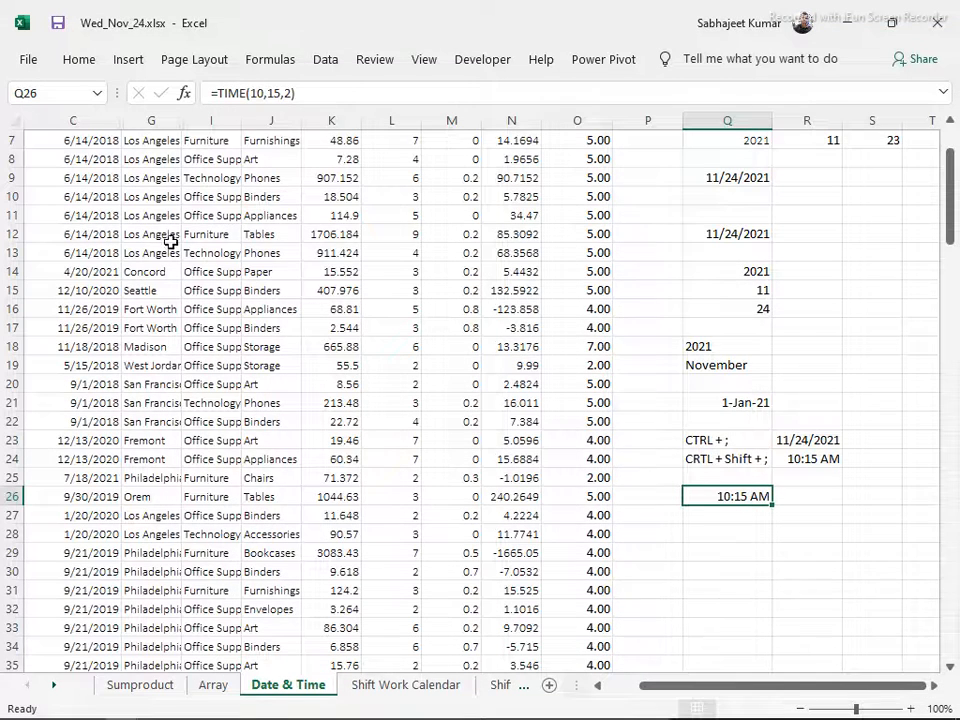
key(ctrl+1)
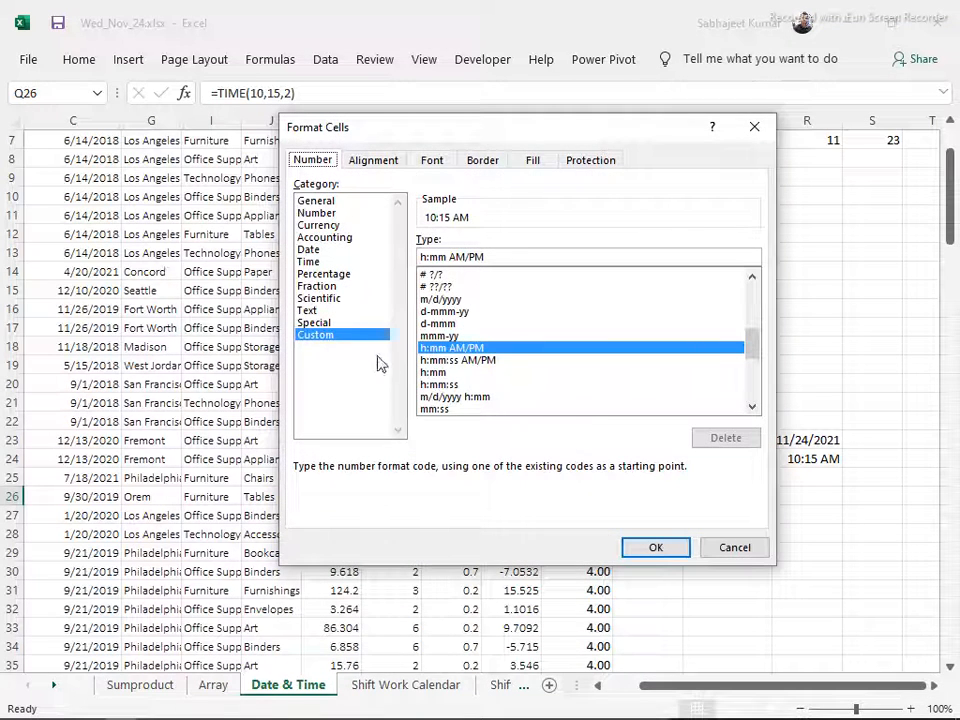
click(455, 359)
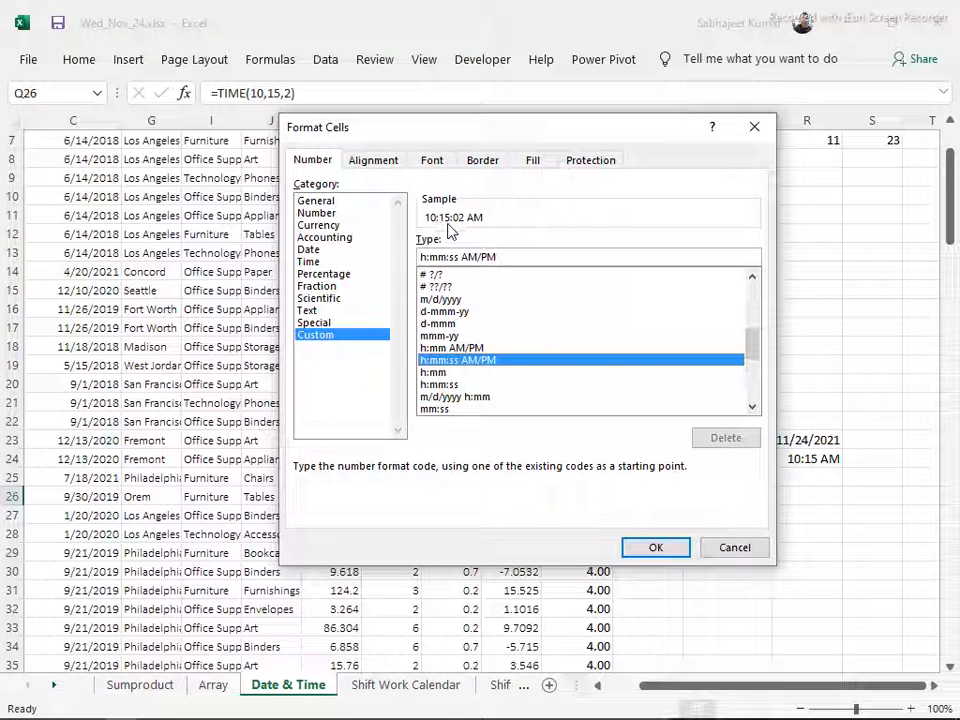
click(652, 549)
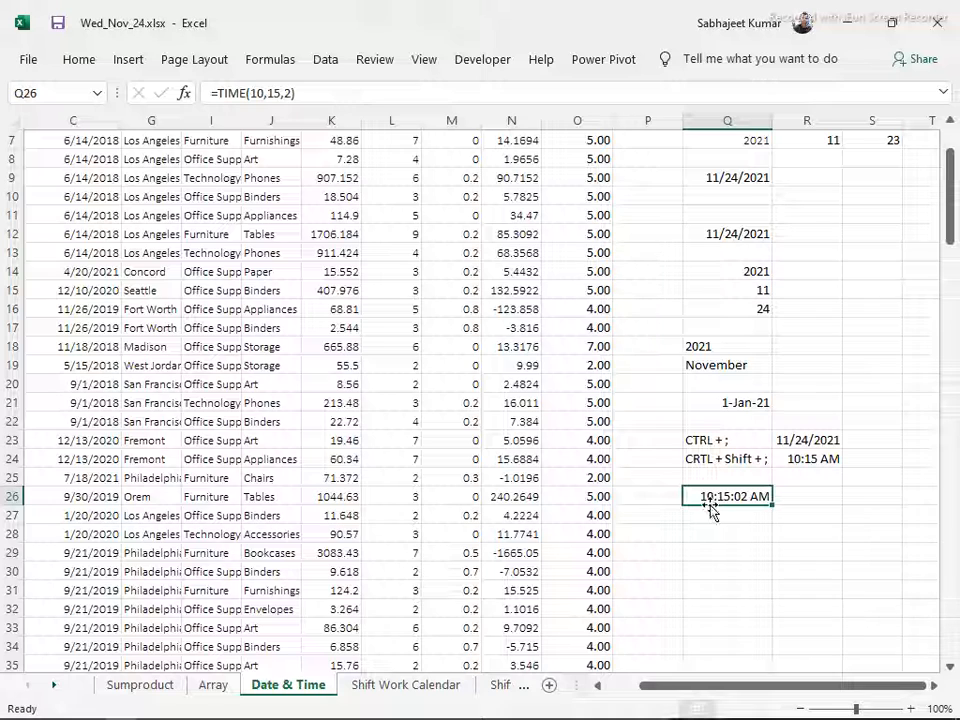
Make the "CRTL + Shift + ;" note in Q24 bold
click(722, 533)
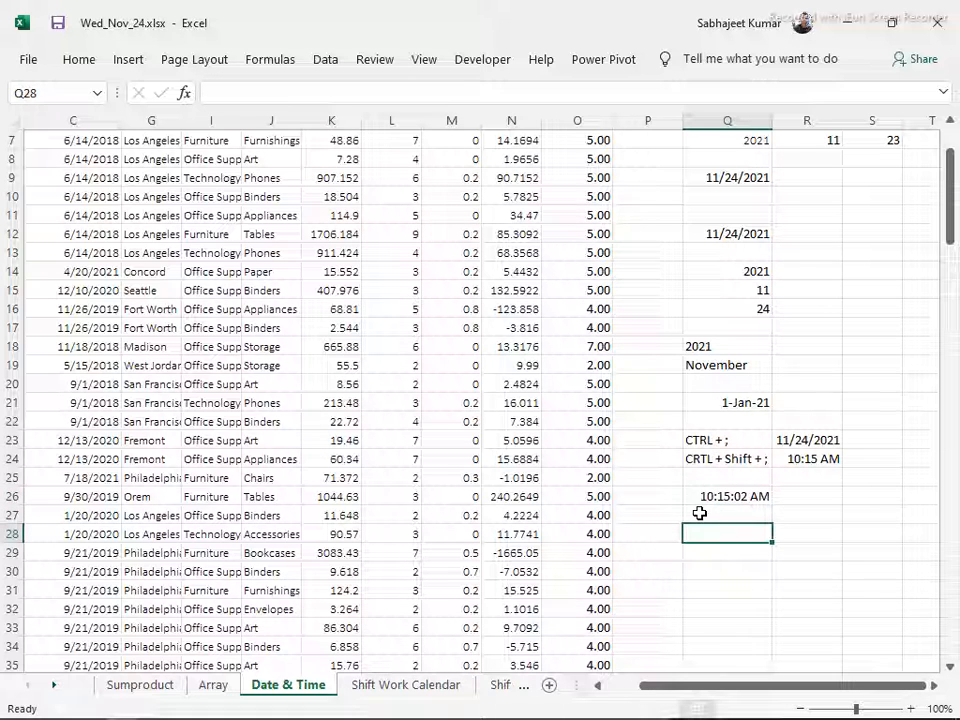
click(818, 463)
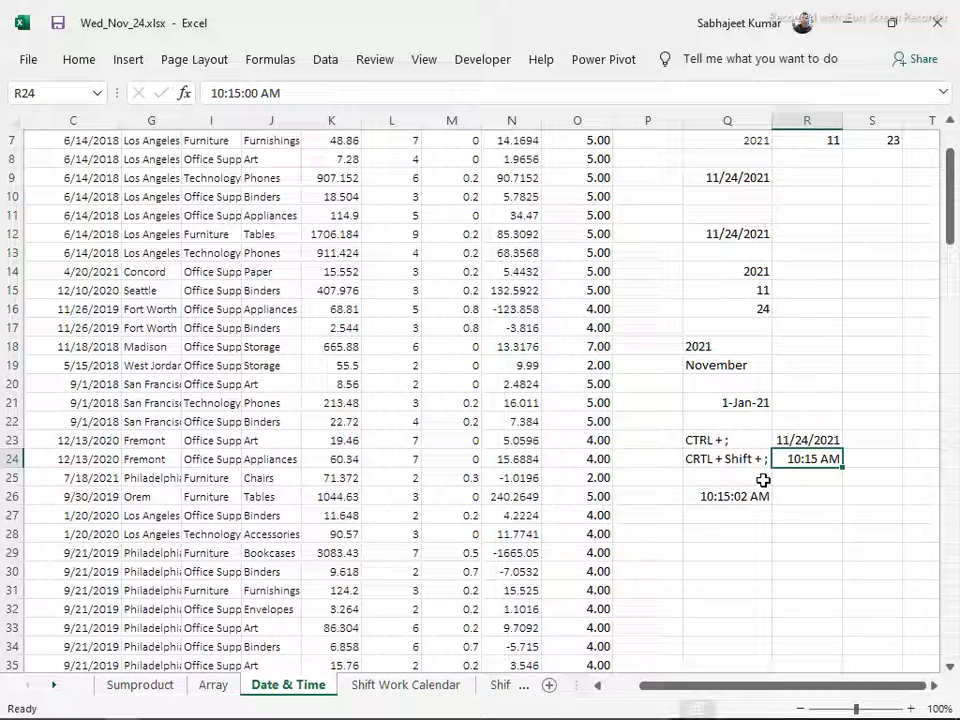
click(734, 460)
key(ctrl+b)
key(Return)
Extract the hour from the time in R24 with the HOUR function in Q28
click(716, 536)
text(=hou)
key(Tab)
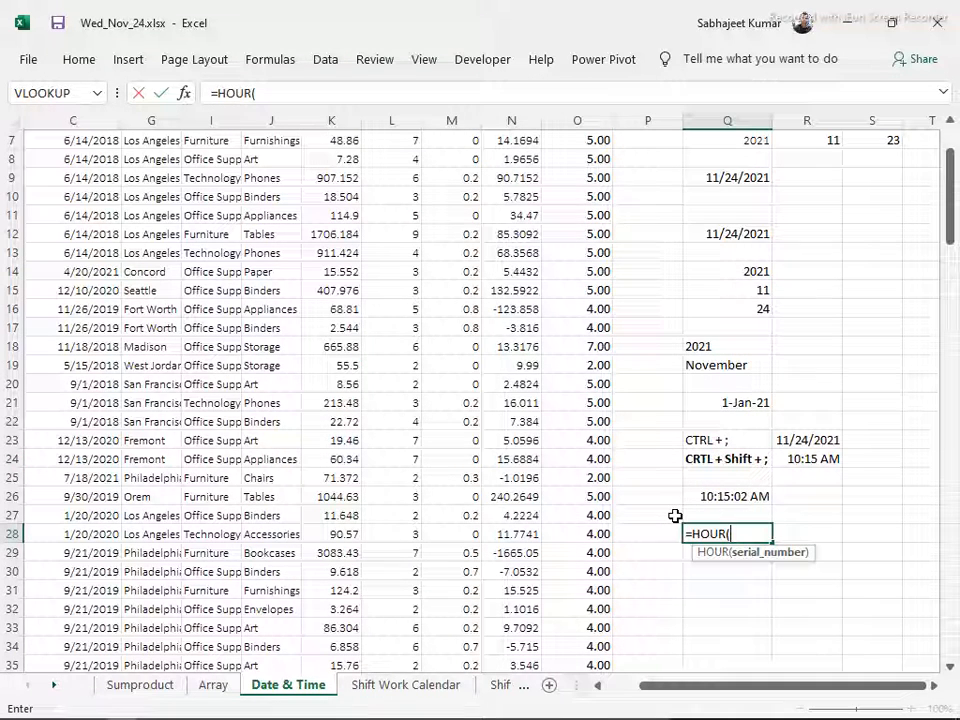
click(795, 461)
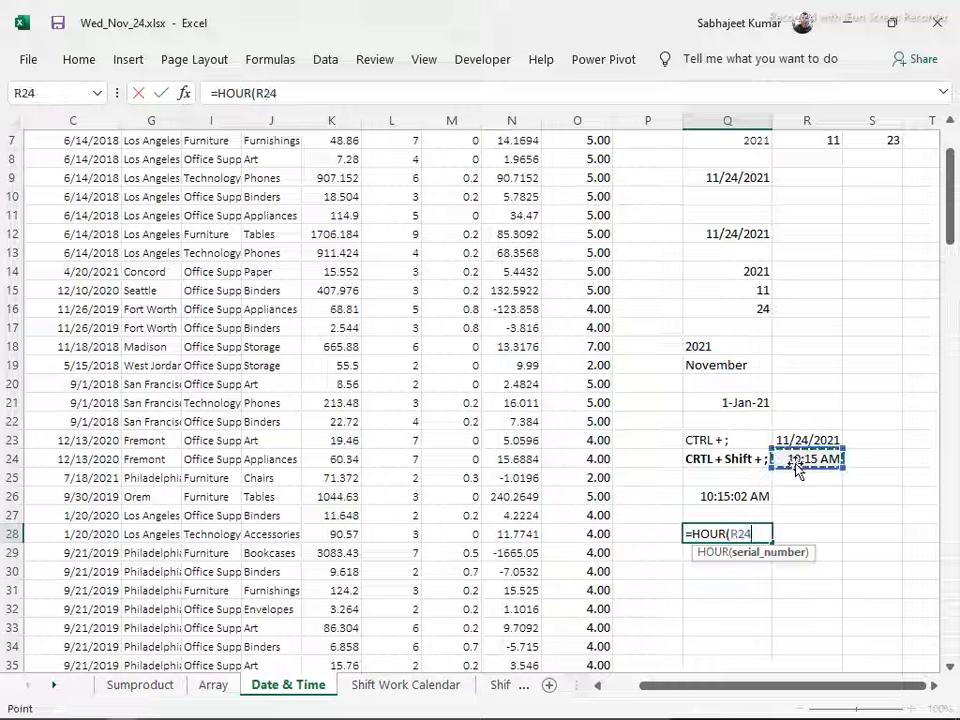
key(Return)
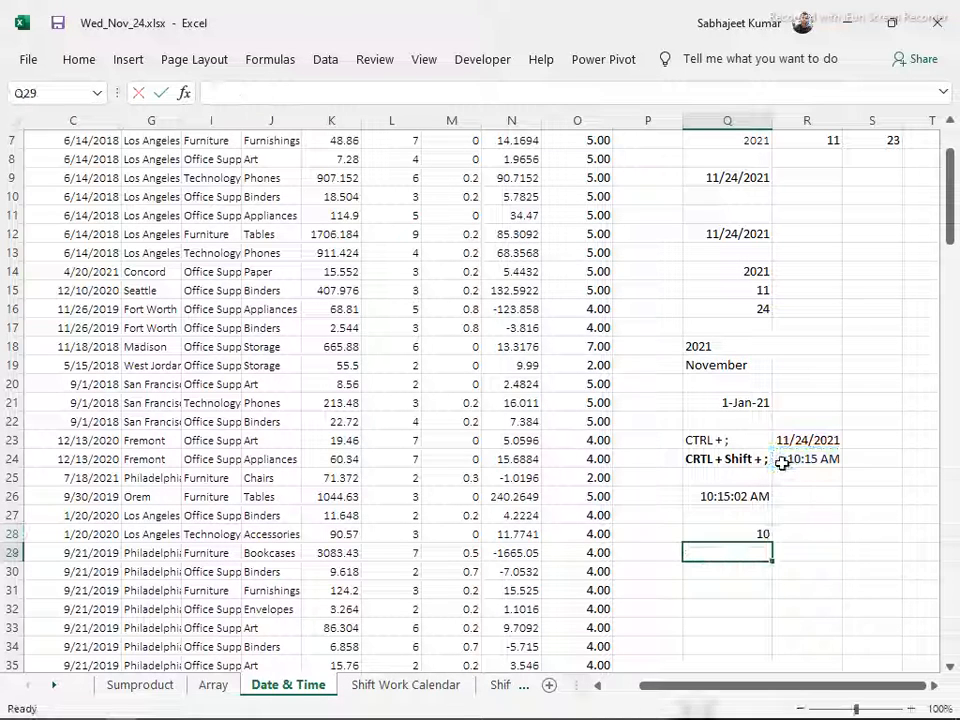
Extract the minutes from the time in R24 with the MINUTE function in Q29
text(=min)
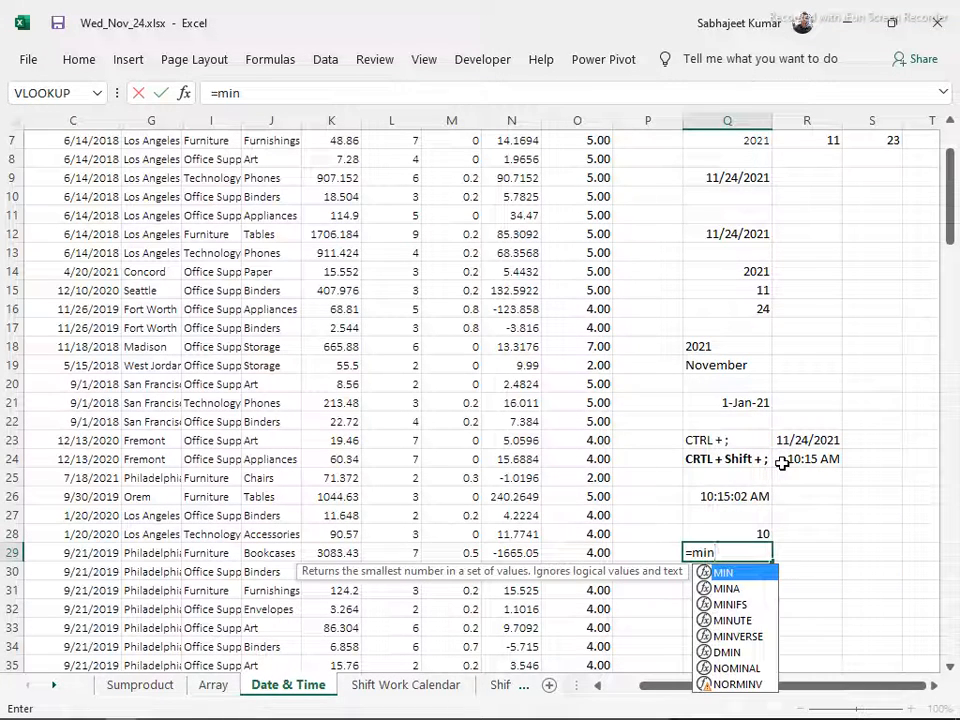
text(u)
key(Tab)
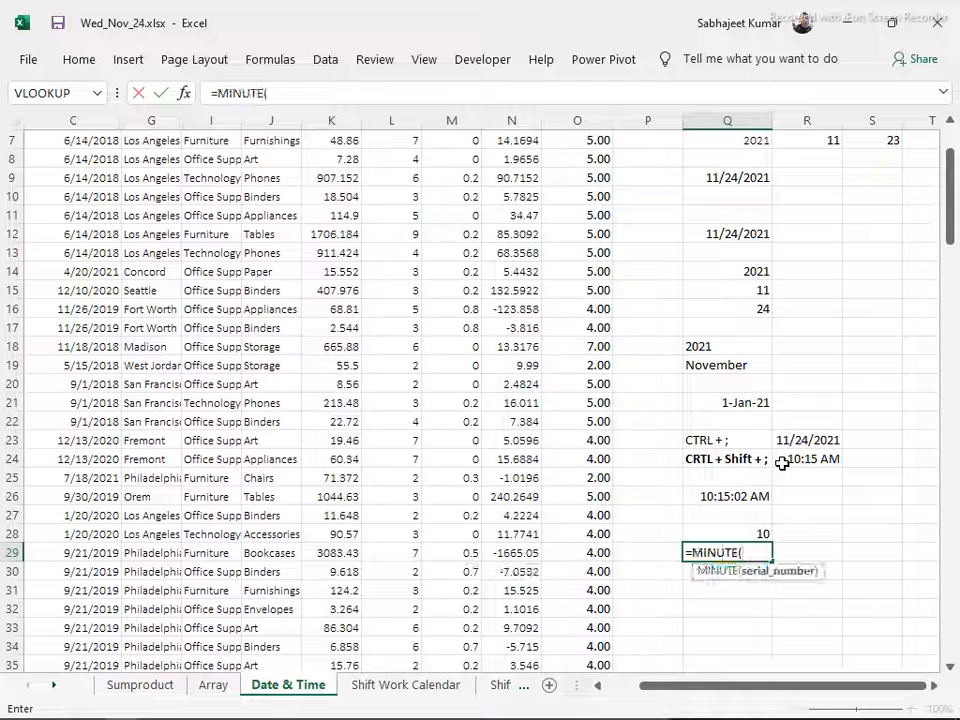
click(782, 463)
key(Return)
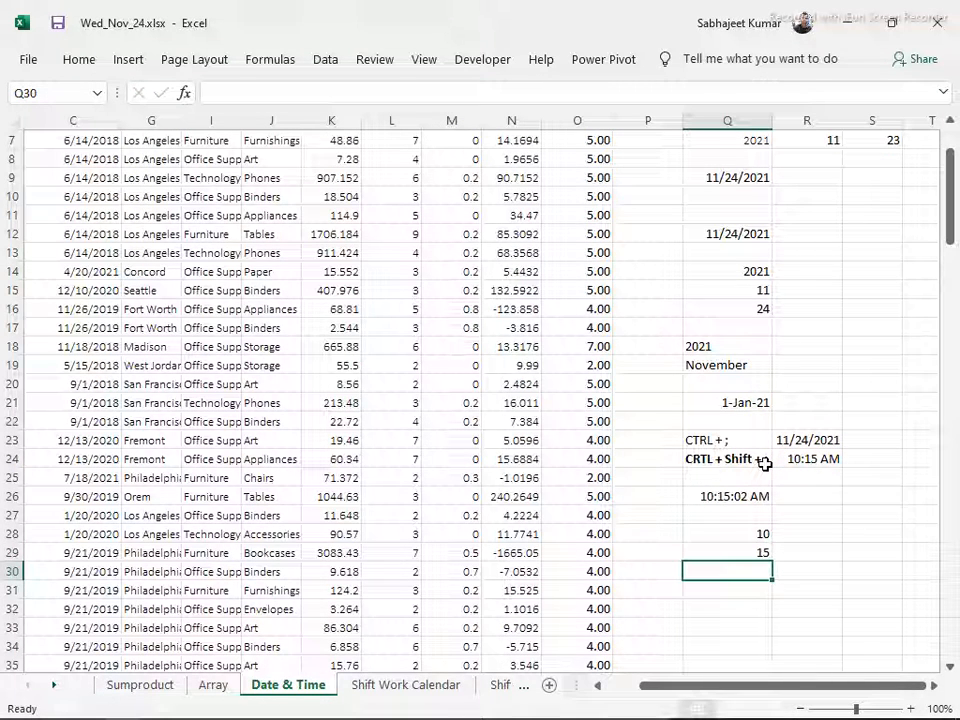
Build a time in Q31 with the formula =TIME(HOUR(8),MINUTE(16),SECOND(45))
key(Down)
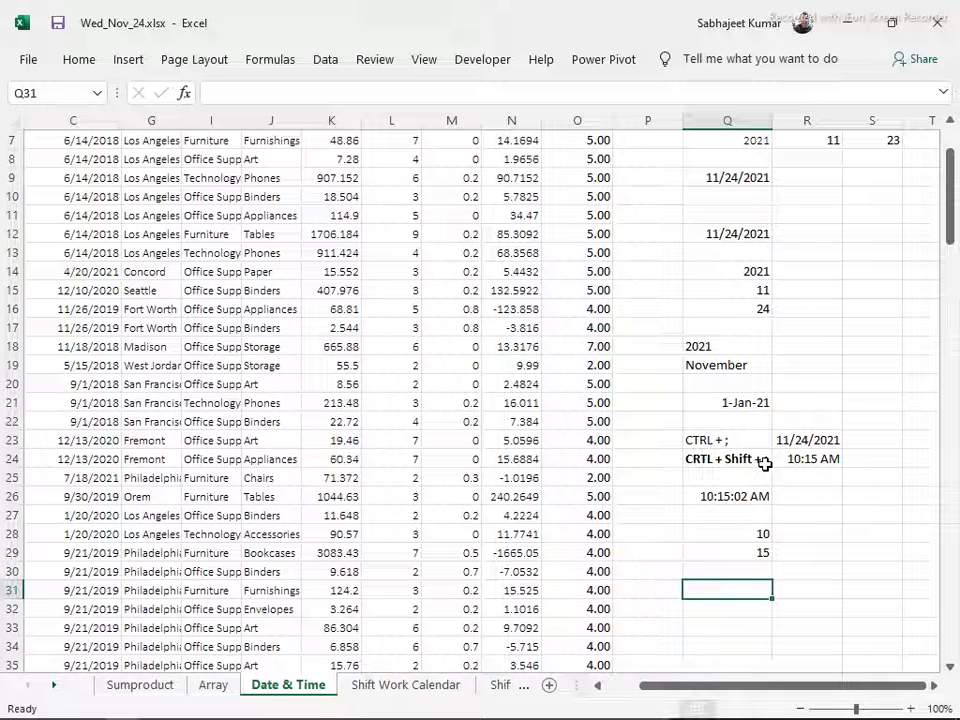
text(=tim)
key(Tab)
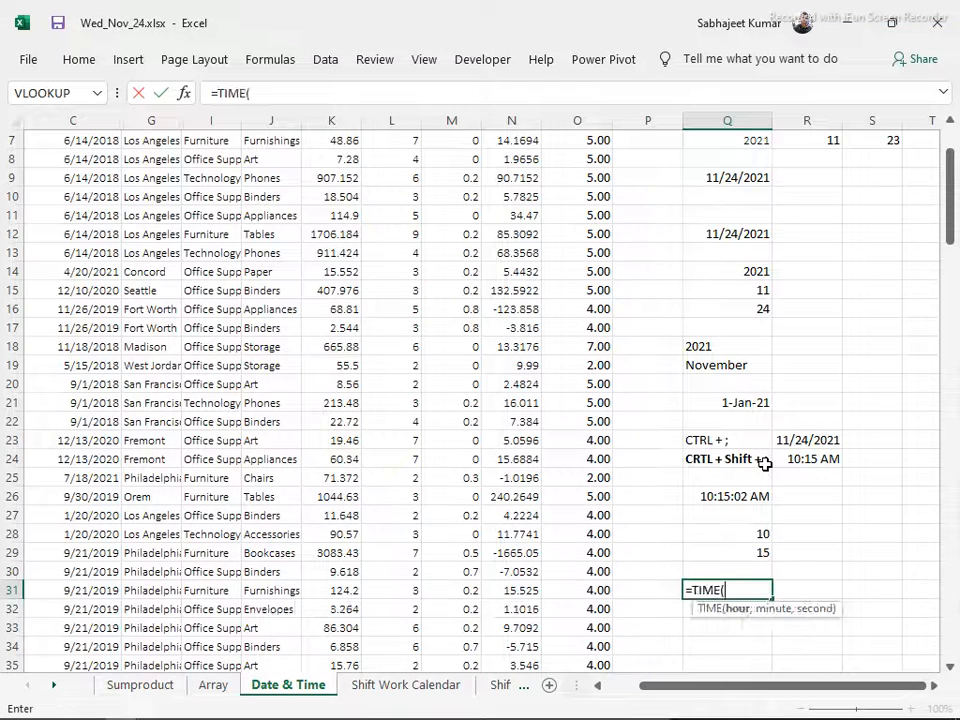
text(hou)
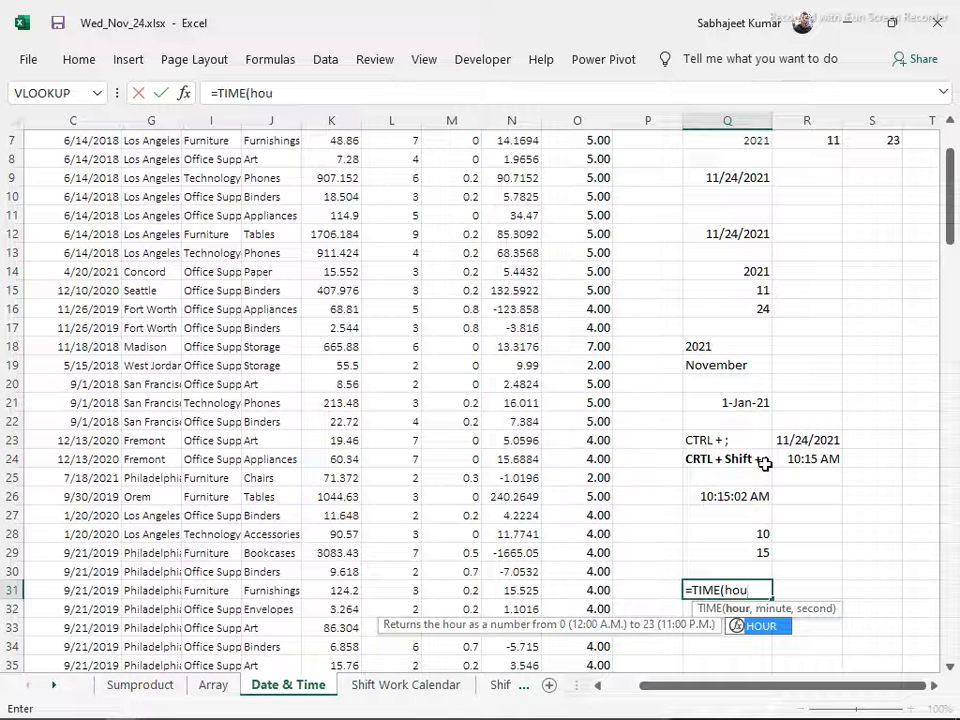
key(Tab)
text(8)
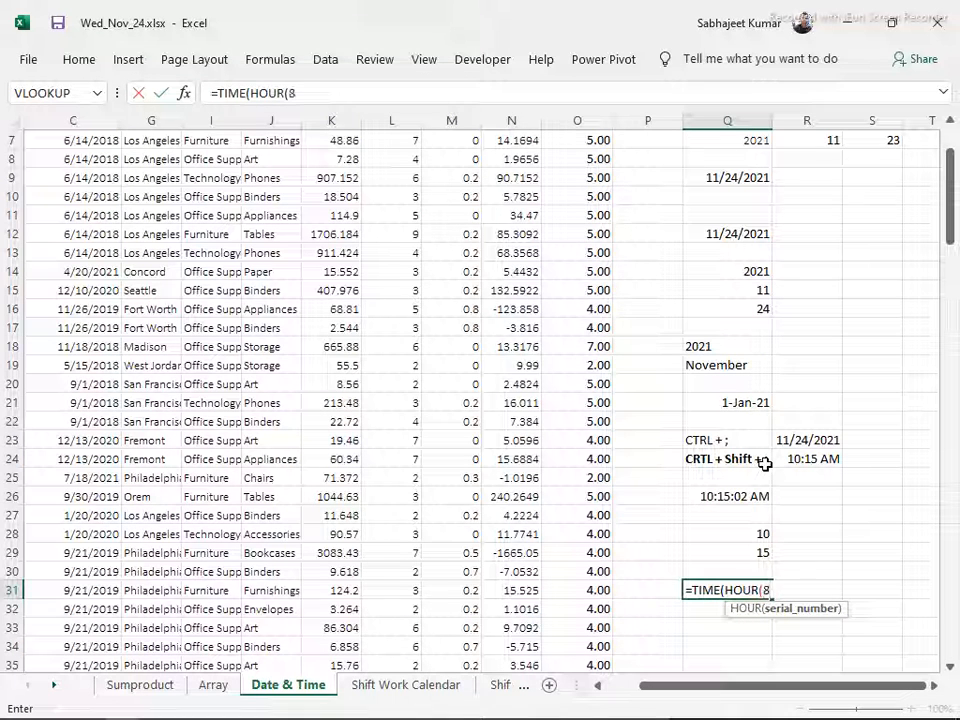
text())
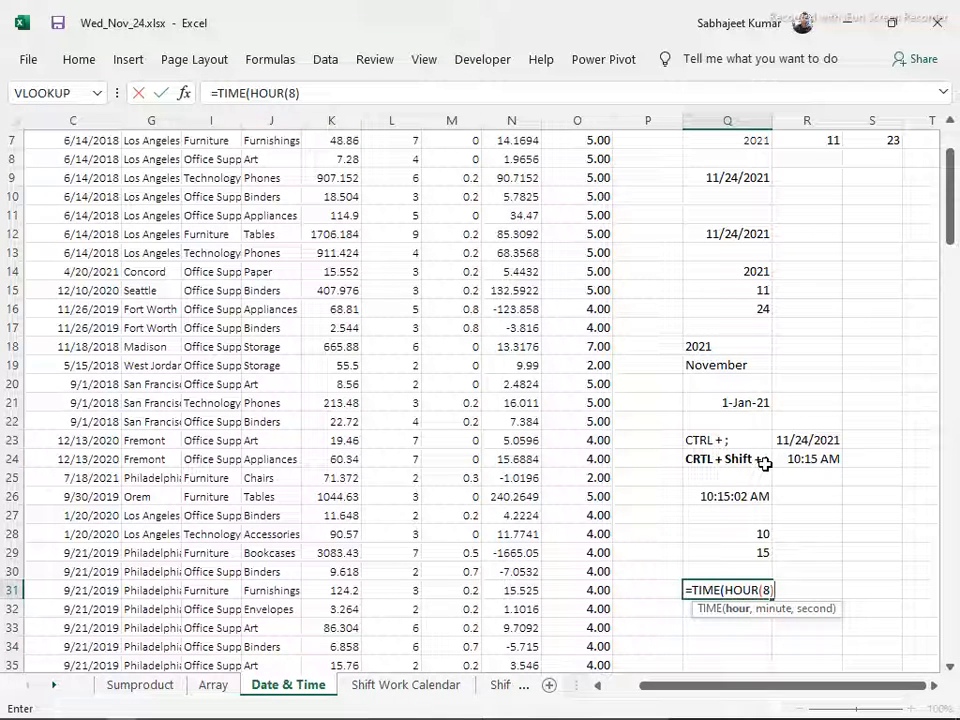
text(,)
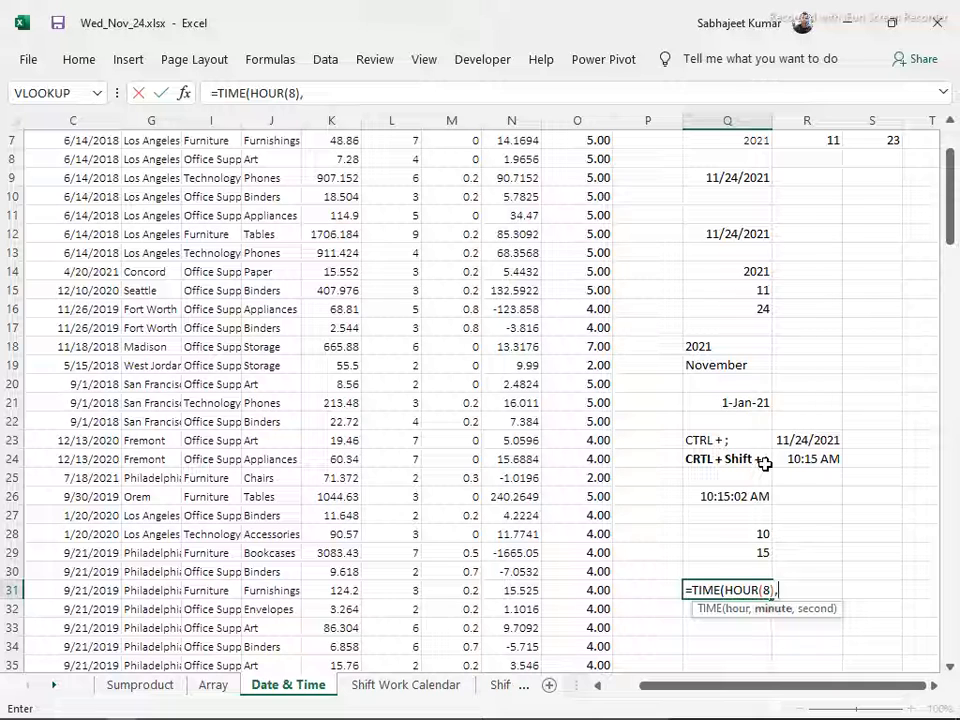
text(min)
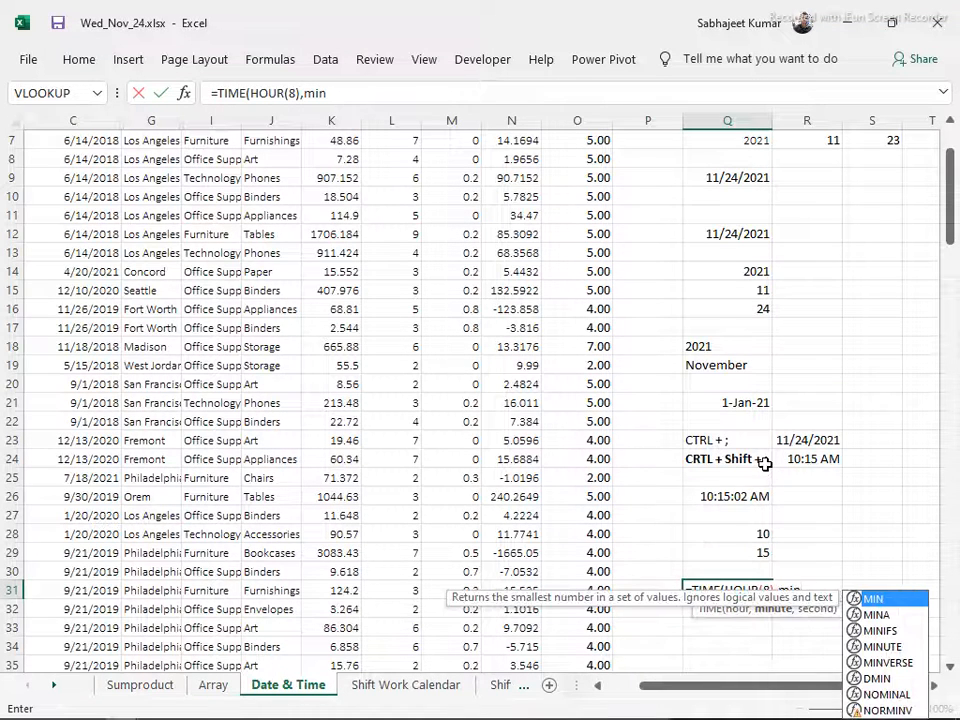
text(u)
key(Tab)
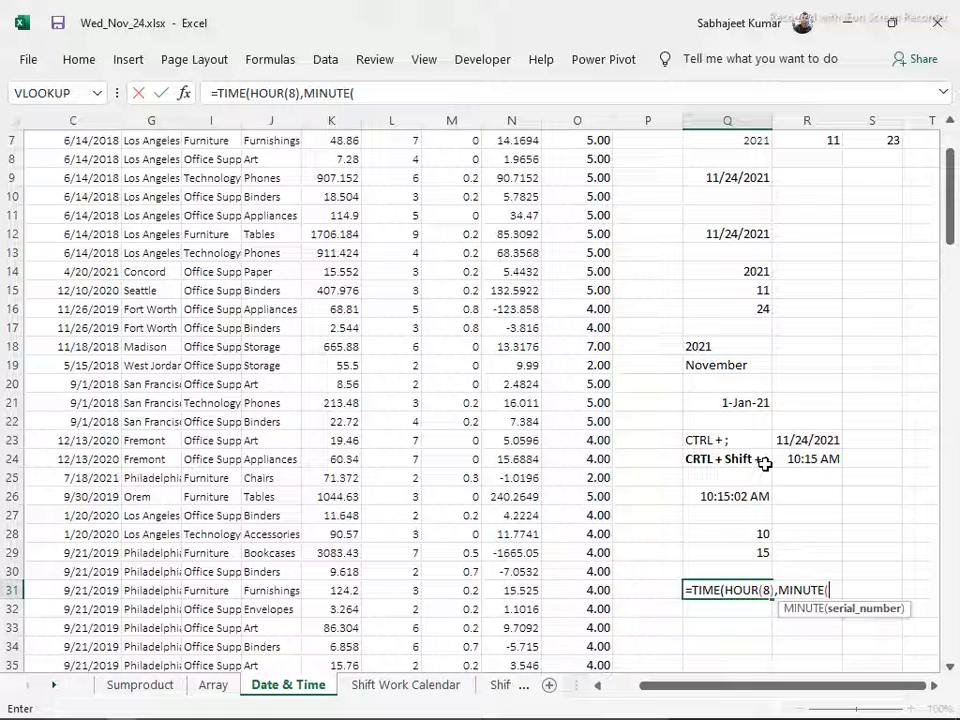
text(16)
text(),)
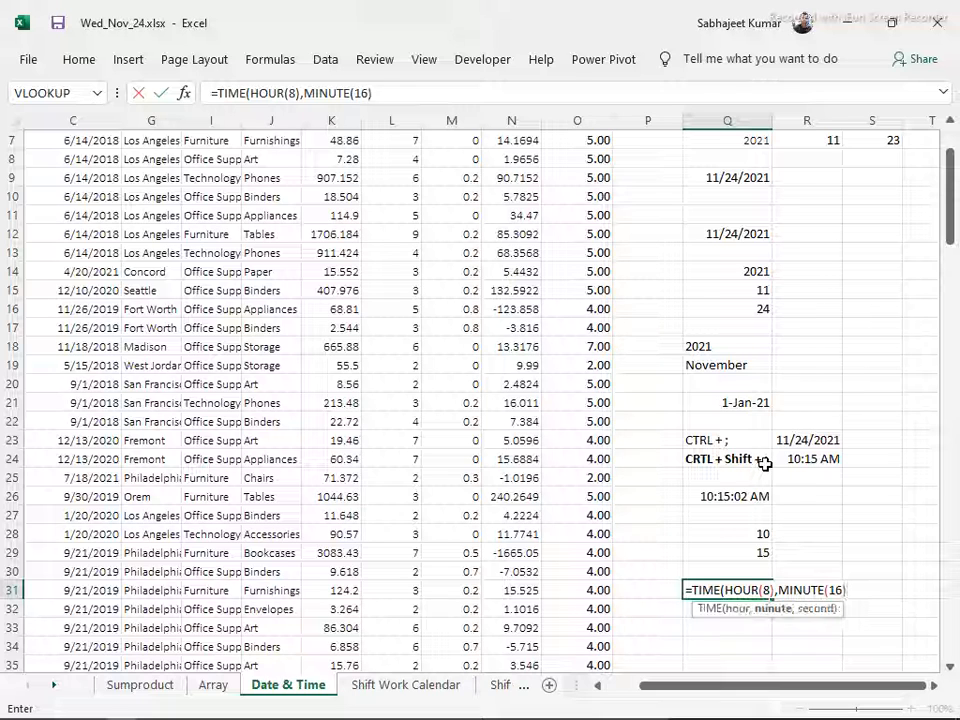
text(seco)
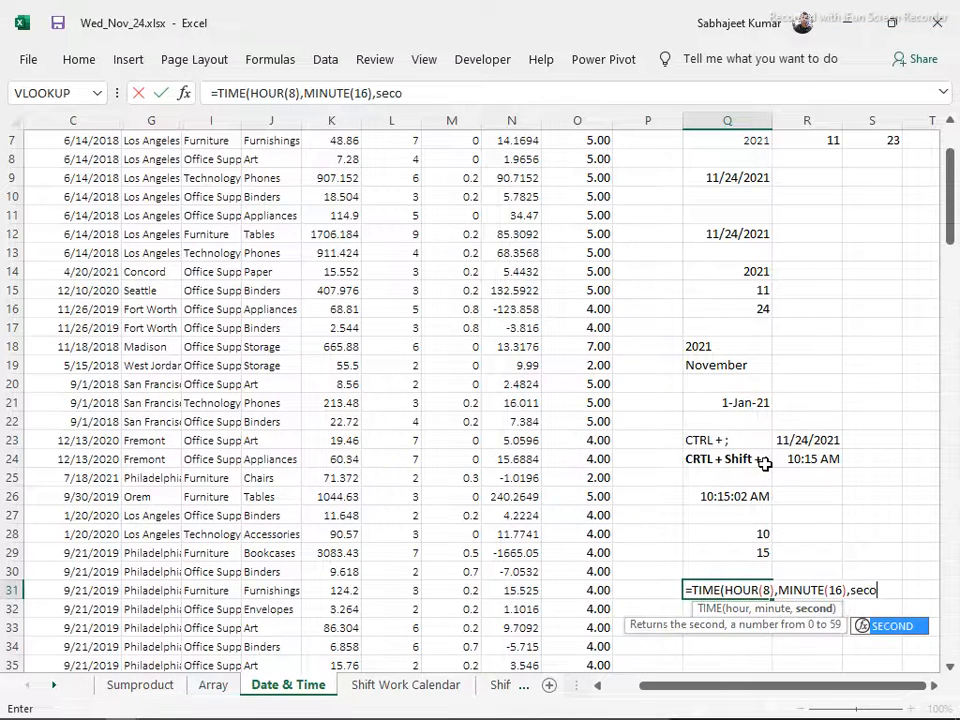
key(Tab)
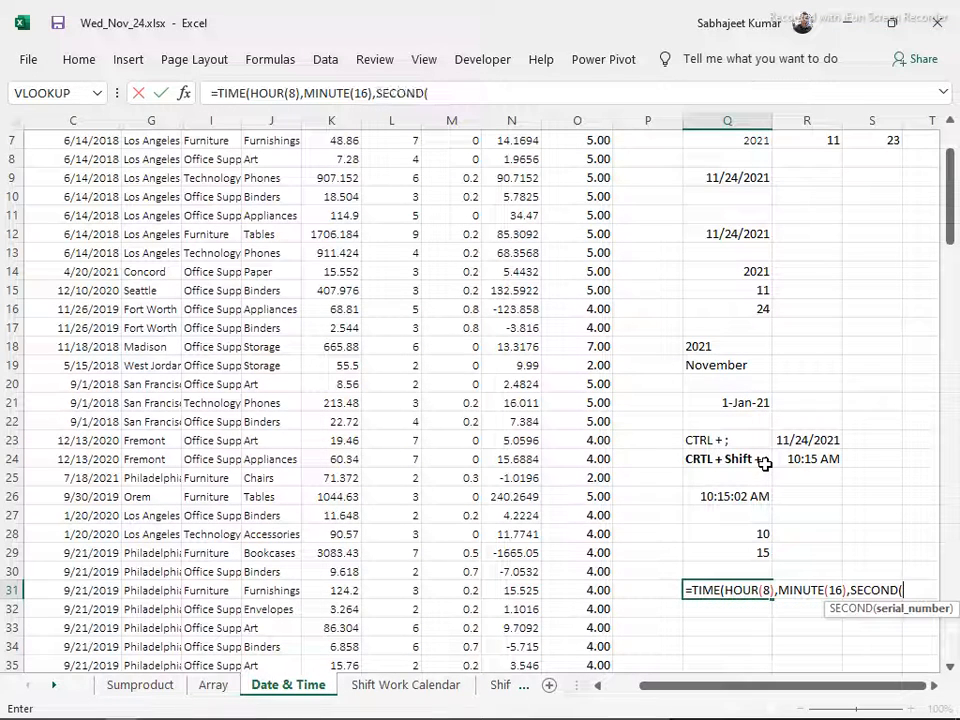
text(45))
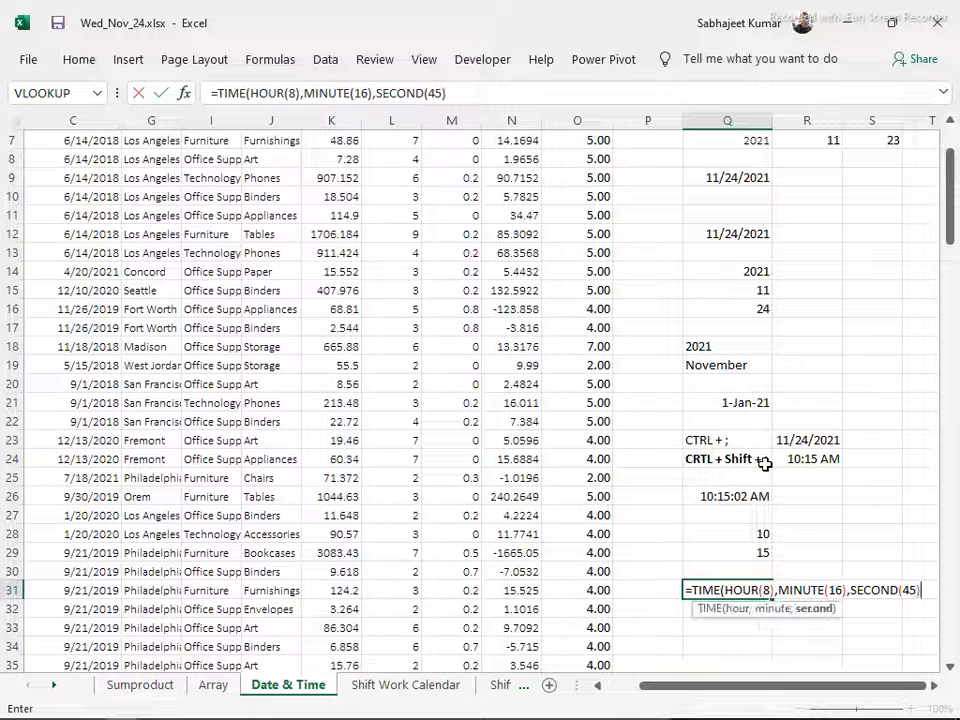
key(Return)
key(Return)
key(Up)
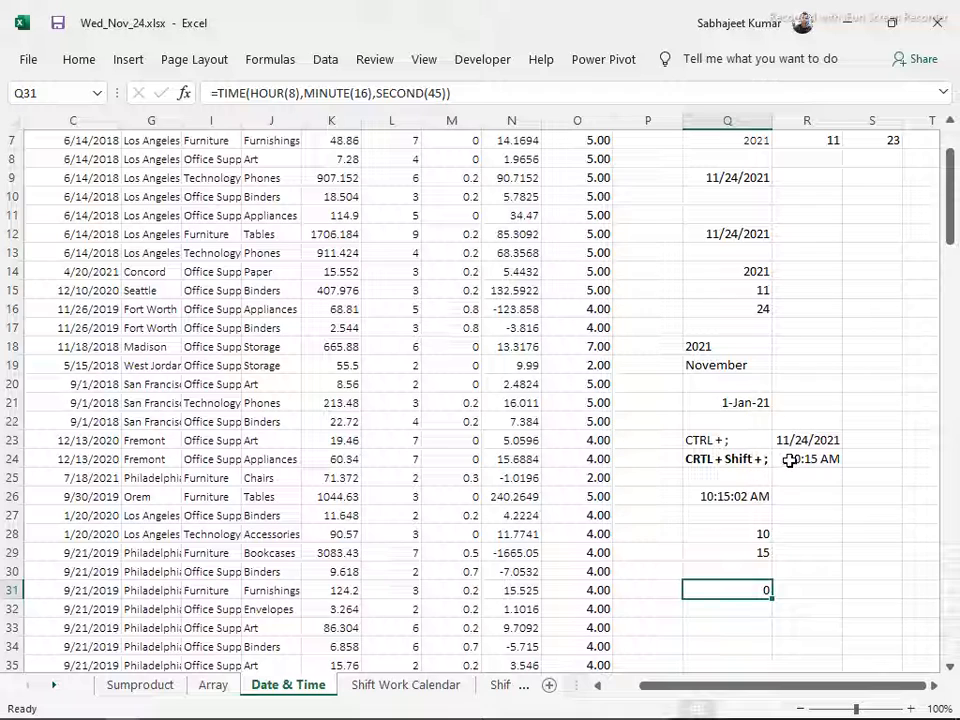
Copy the time in R24 and paste only its formats onto the TIME formula in Q31
click(793, 459)
key(ctrl+c)
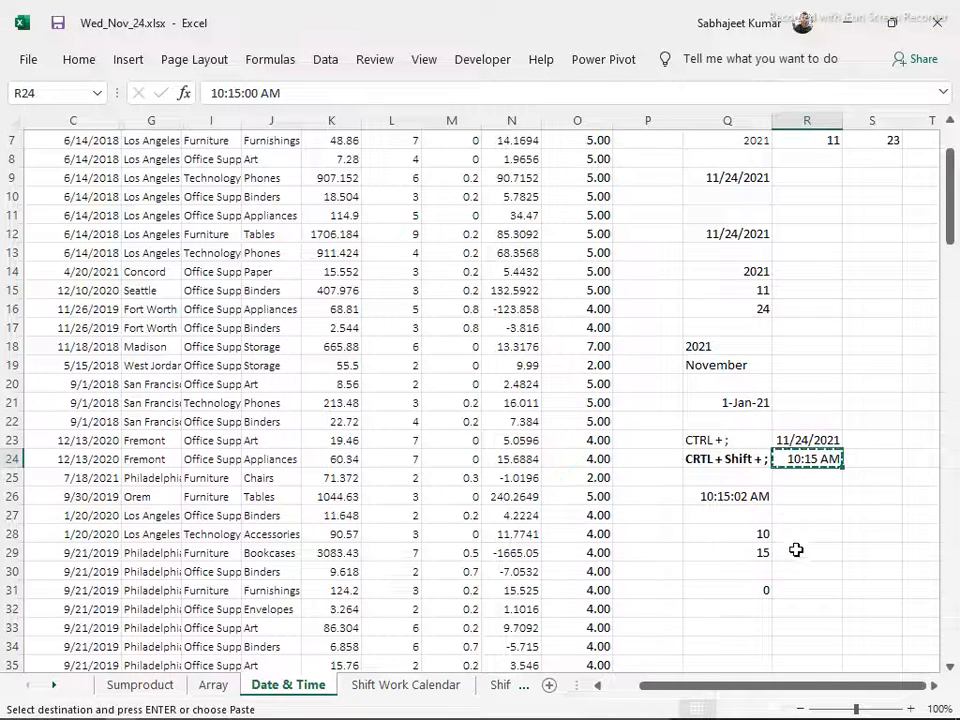
click(727, 588)
key(ctrl+alt+v)
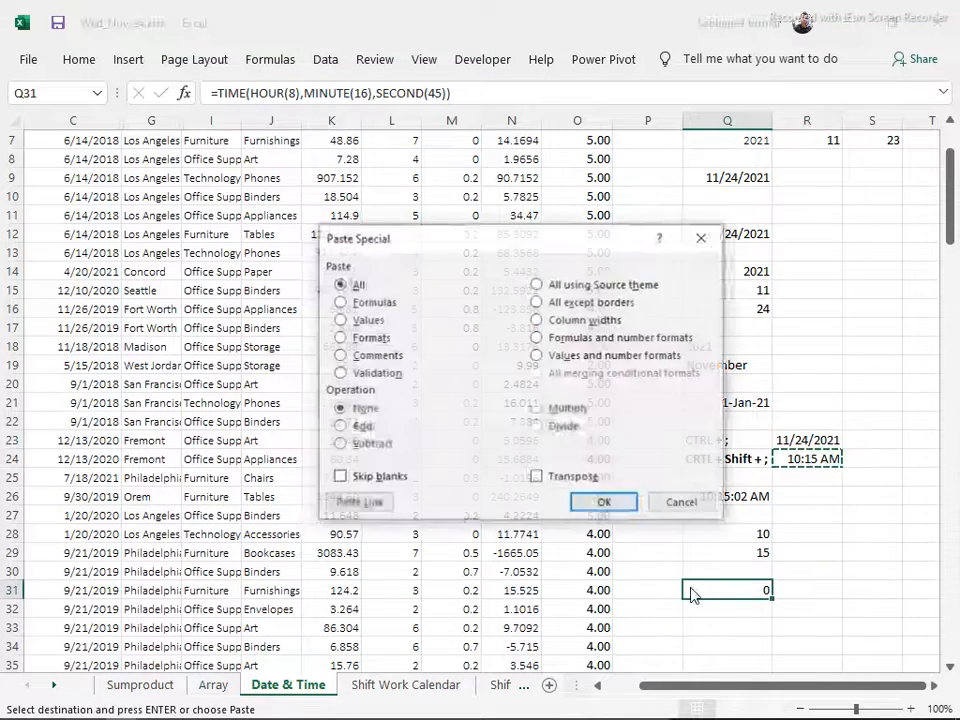
key(t)
key(Return)
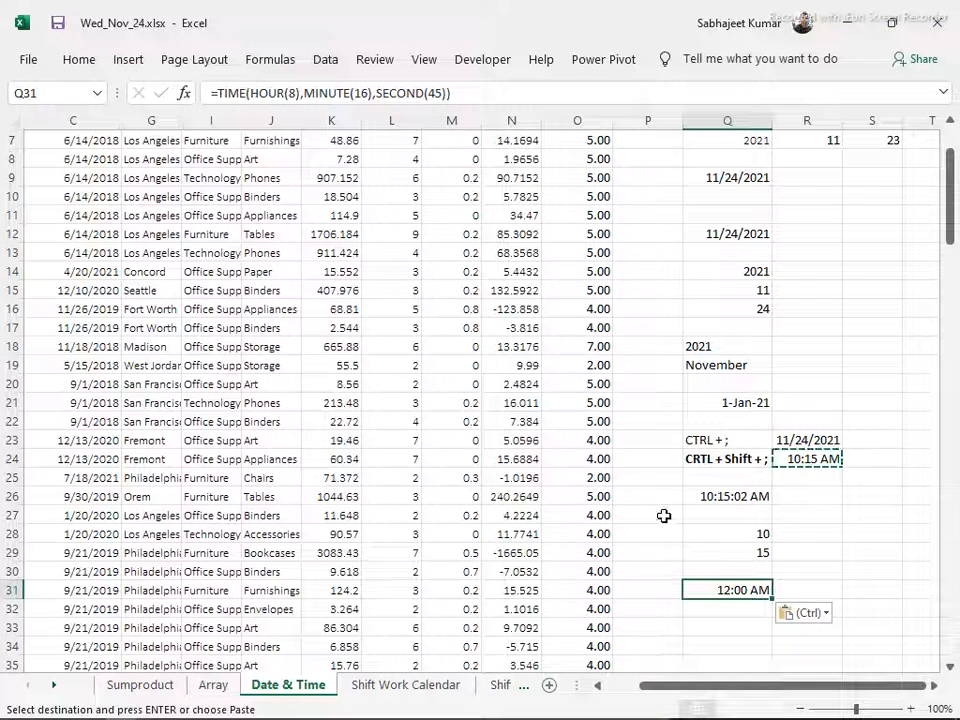
click(707, 624)
text(=ti)
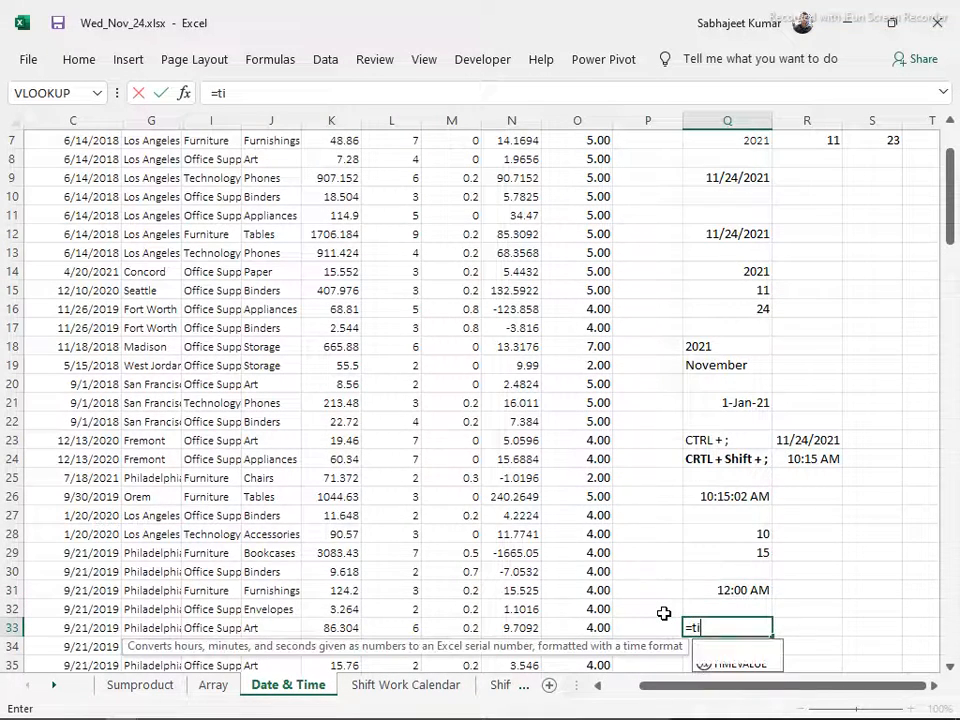
key(Tab)
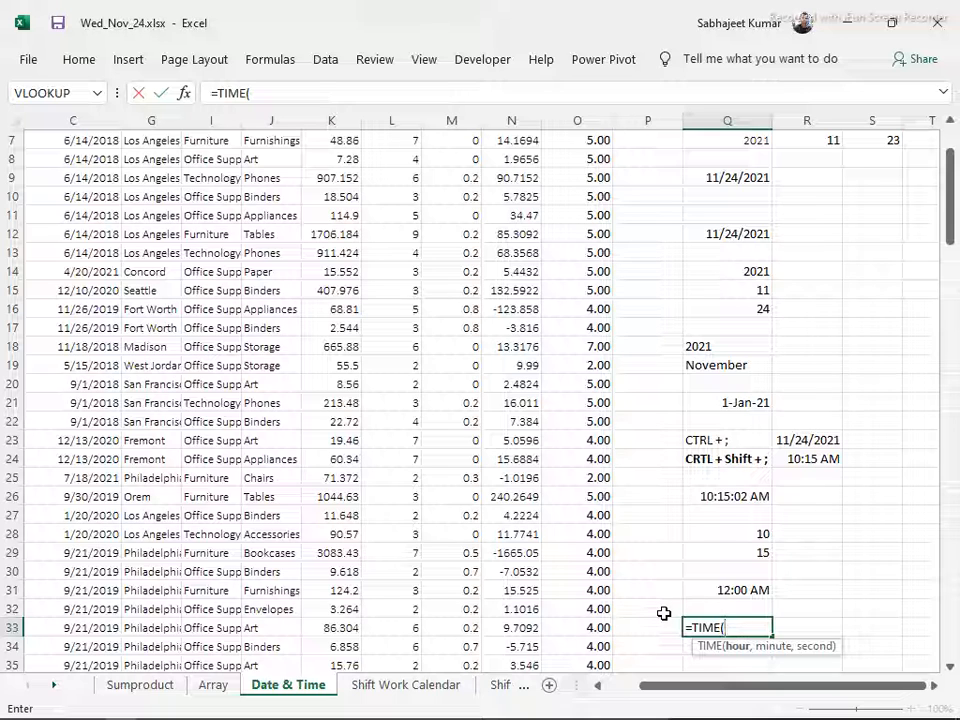
key(Escape)
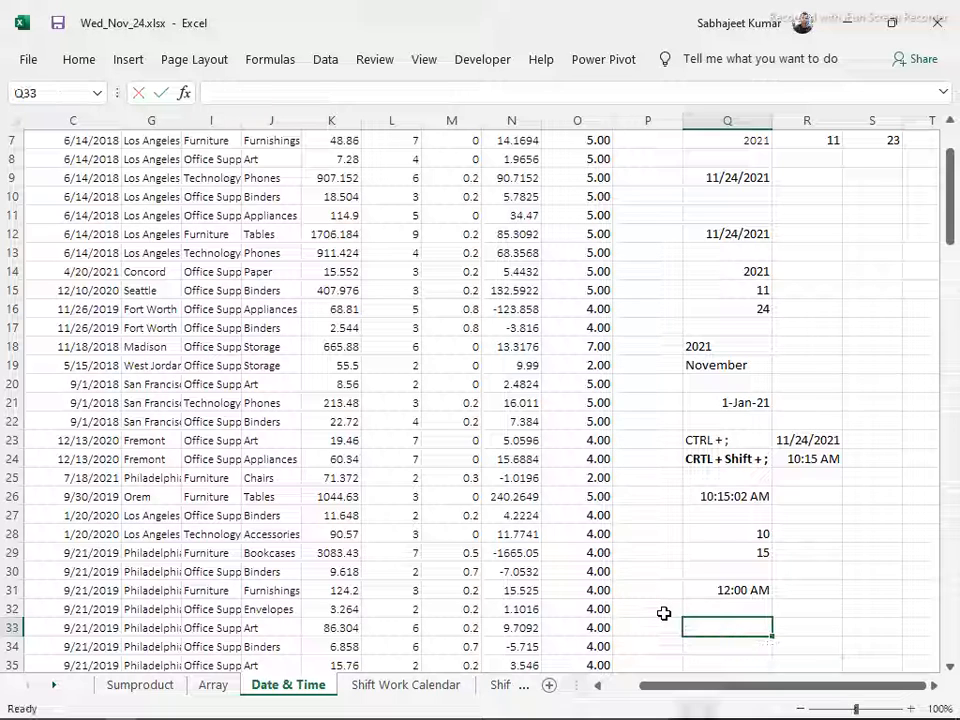
Enter the formula =HOUR(8) in Q33 to test the HOUR function on its own
text(=hou)
key(Tab)
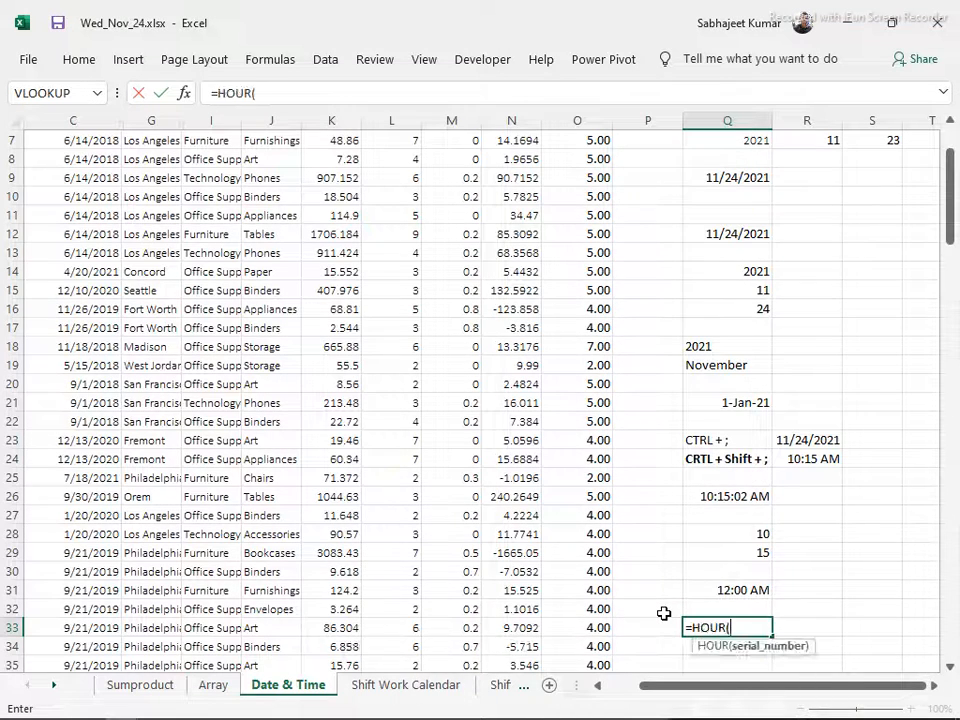
text(8))
key(Return)
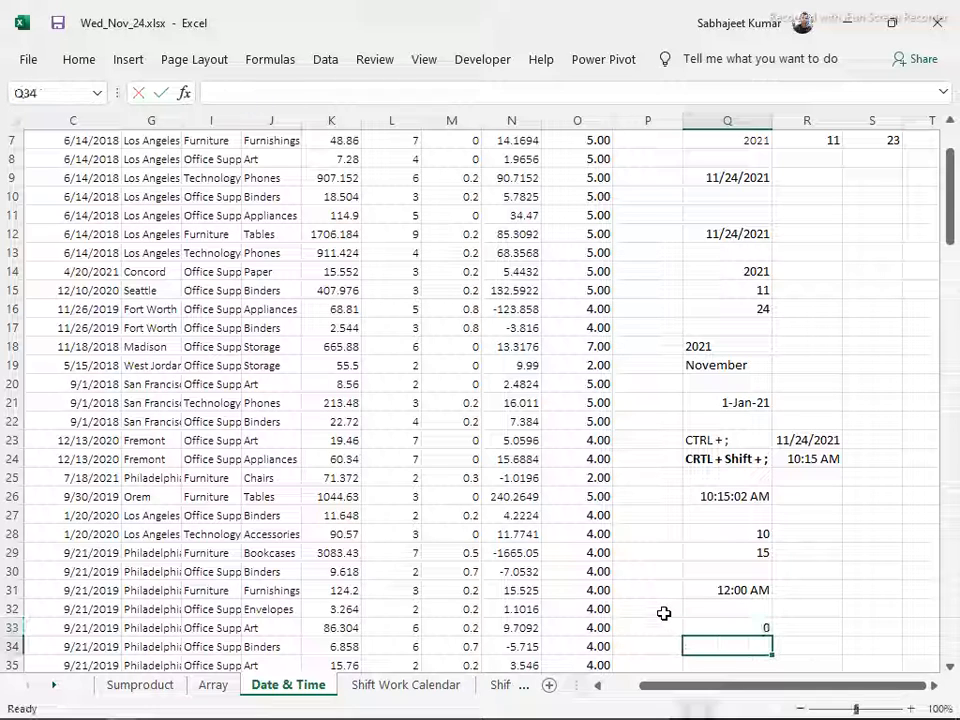
key(Up)
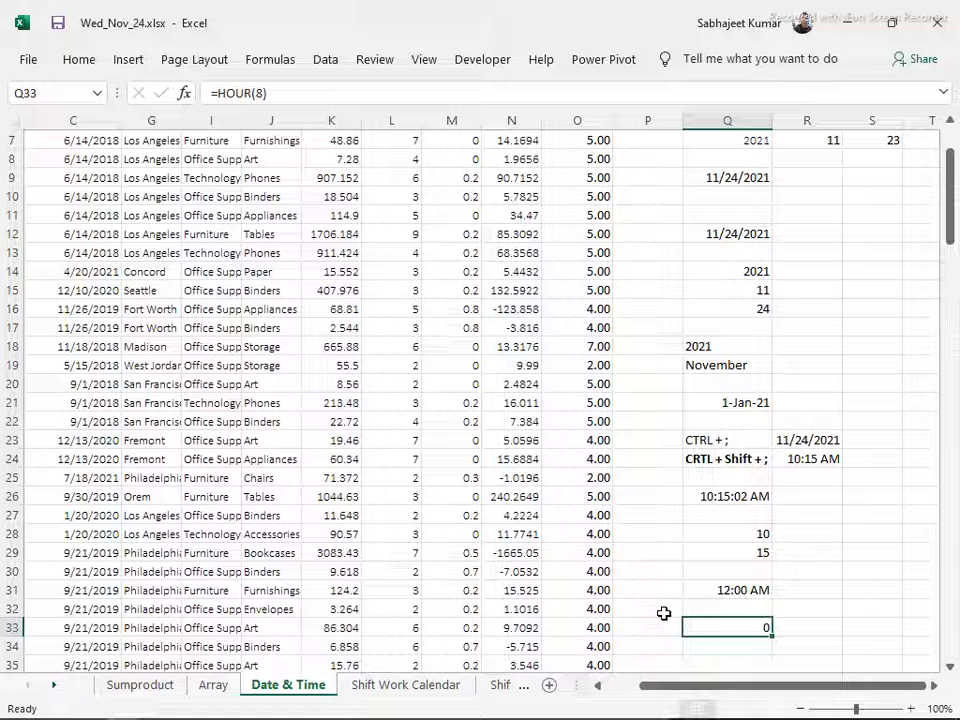
key(F2)
key(BackSpace)
key(BackSpace)
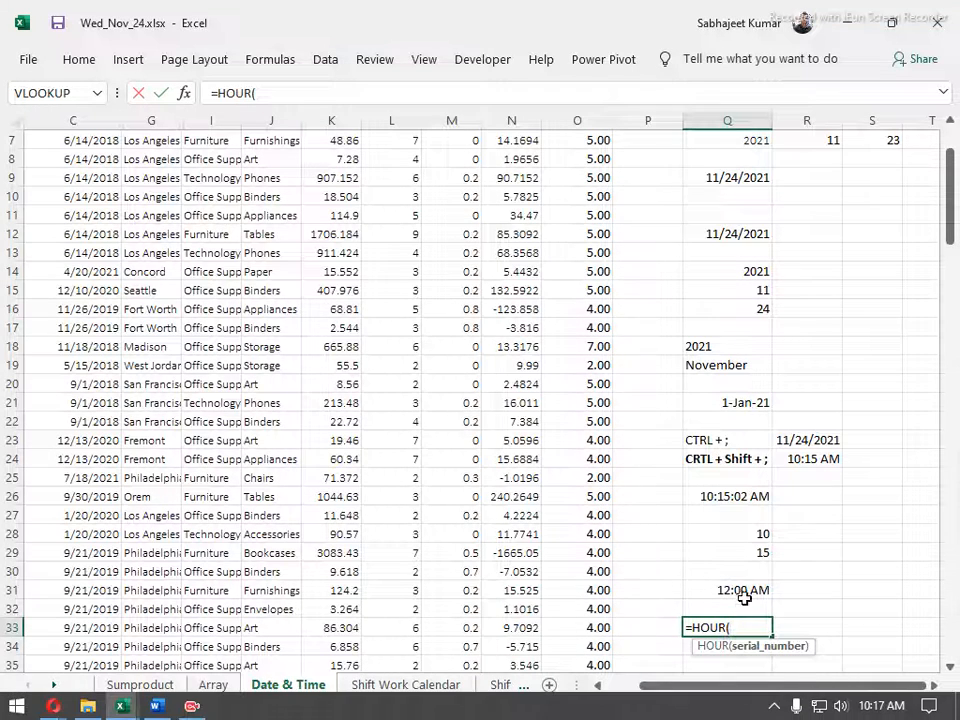
key(Escape)
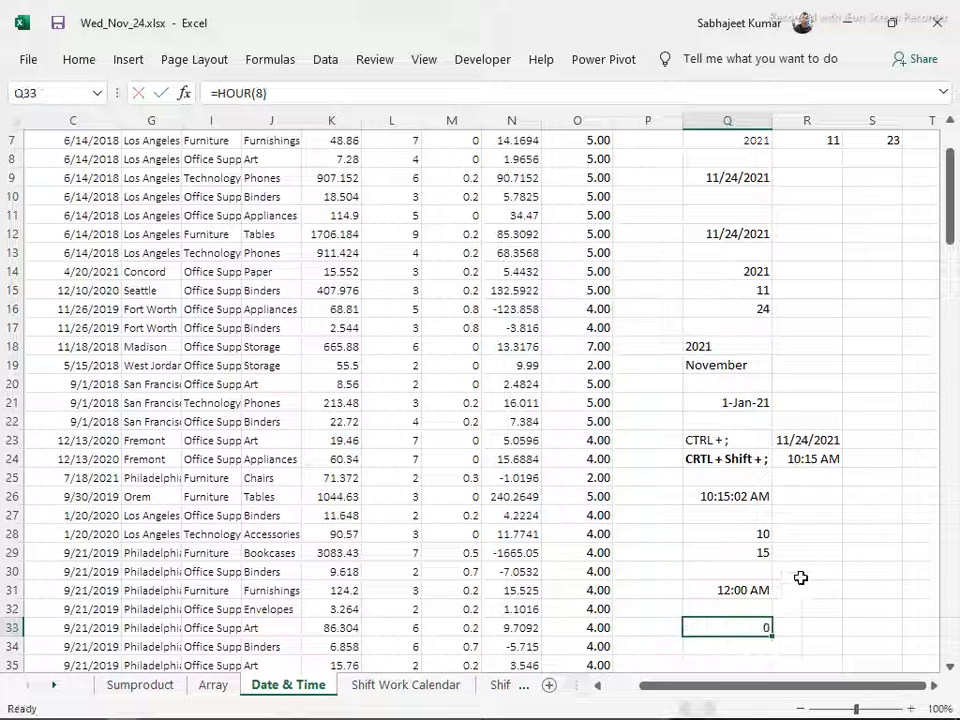
Insert the current date as a static value in R28
click(816, 535)
key(ctrl+semicolon)
key(Return)
click(807, 535)
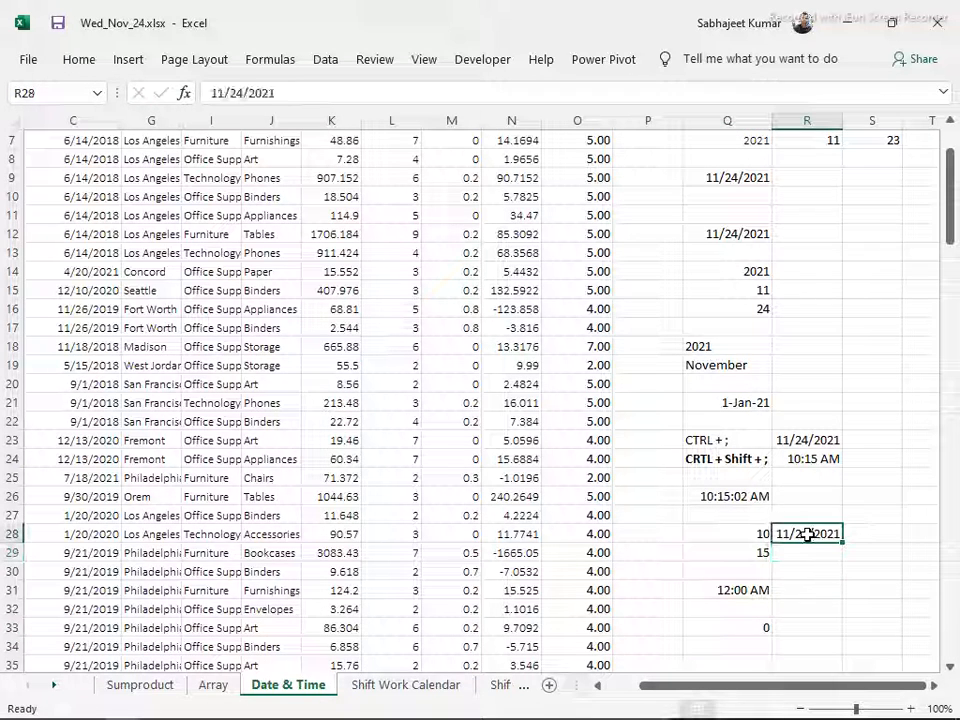
Format the date in R28 as a number with a thousands separator and no decimal places
key(ctrl+shift+1)
key(alt)
key(h)
key(9)
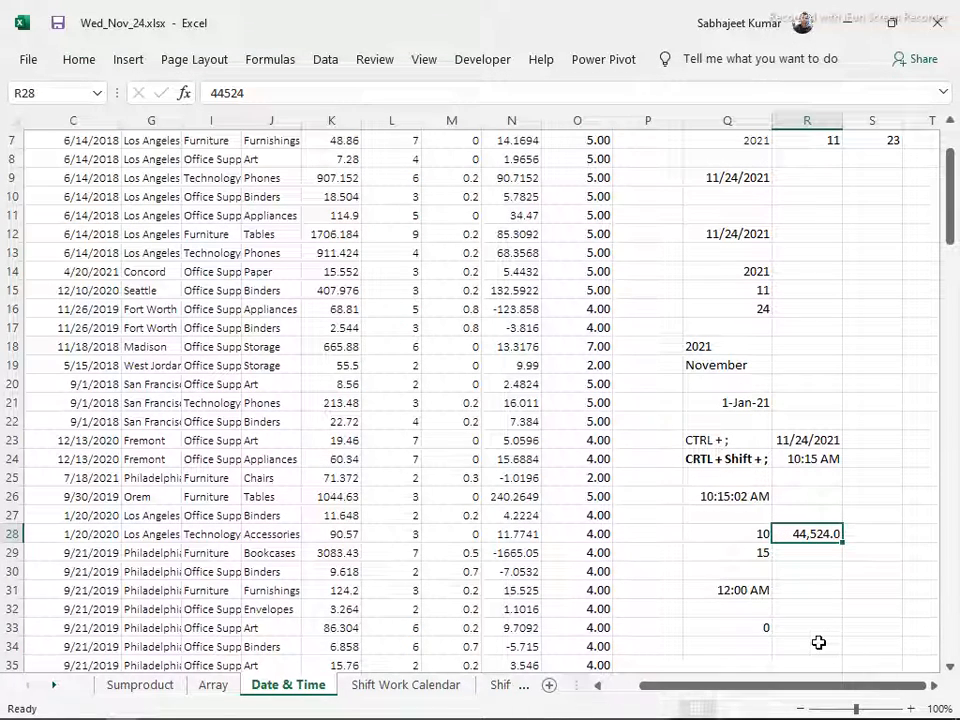
key(alt)
key(h)
key(h)
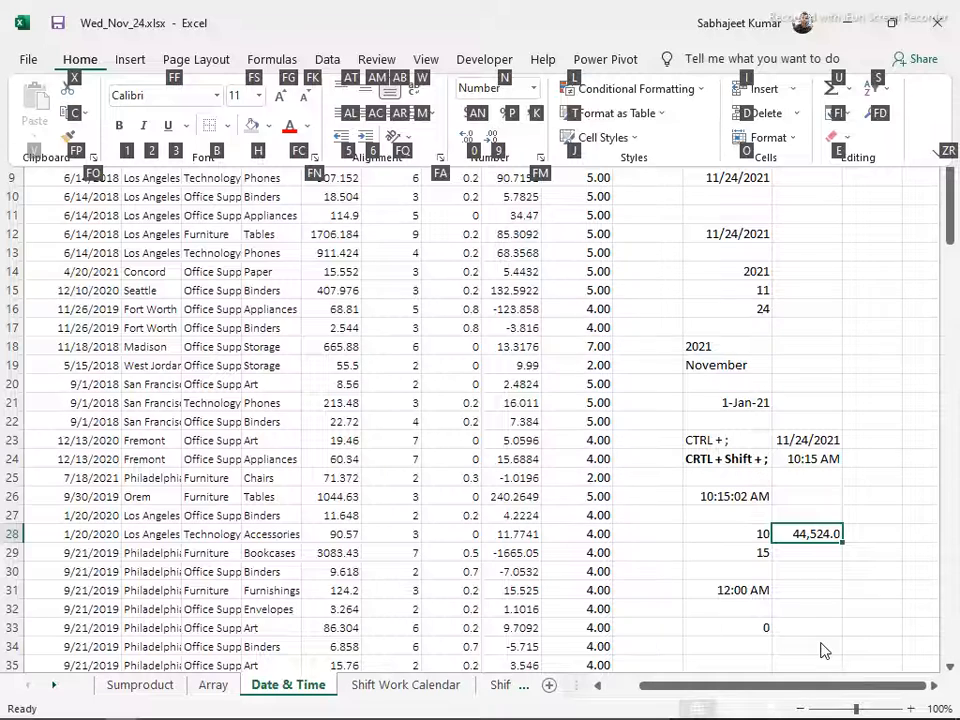
key(9)
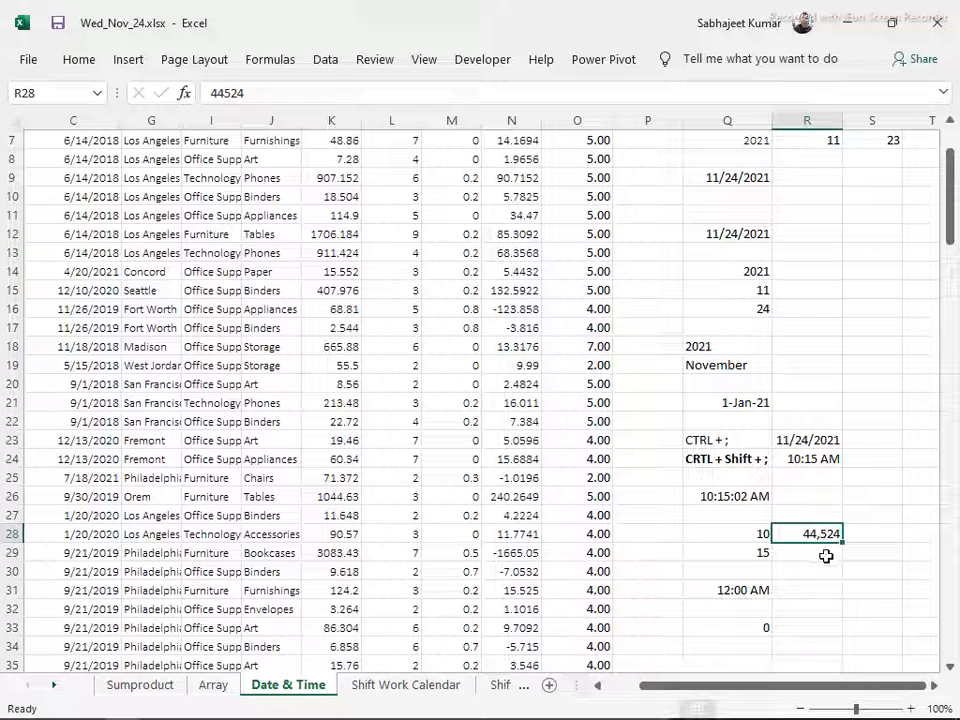
Edit the HOUR formula in Q33 and remove its argument 8
click(750, 626)
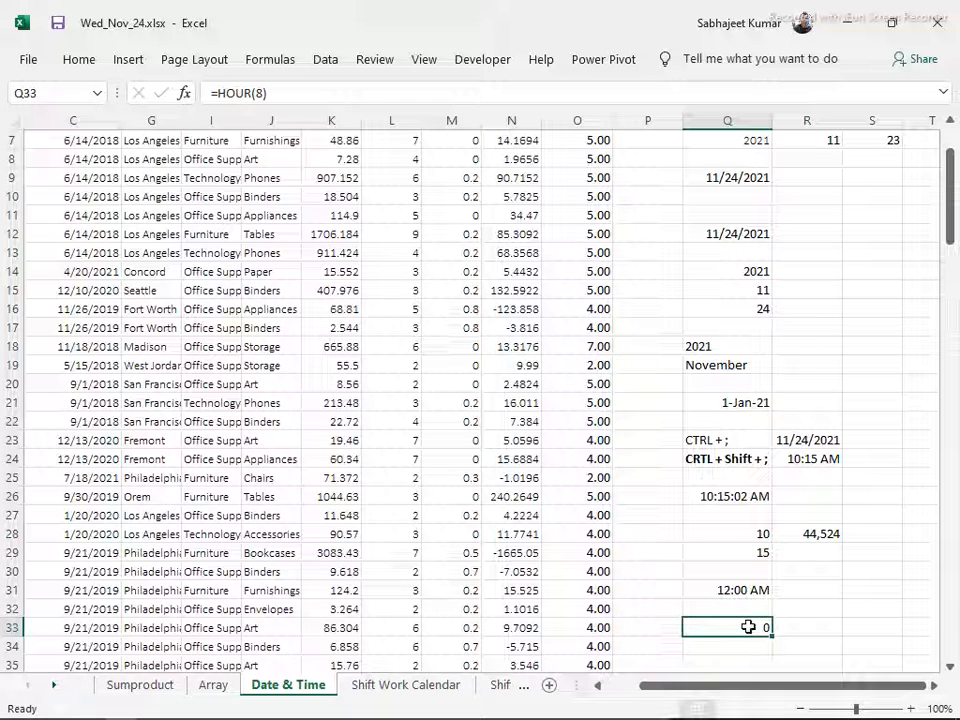
double_click(748, 626)
key(BackSpace)
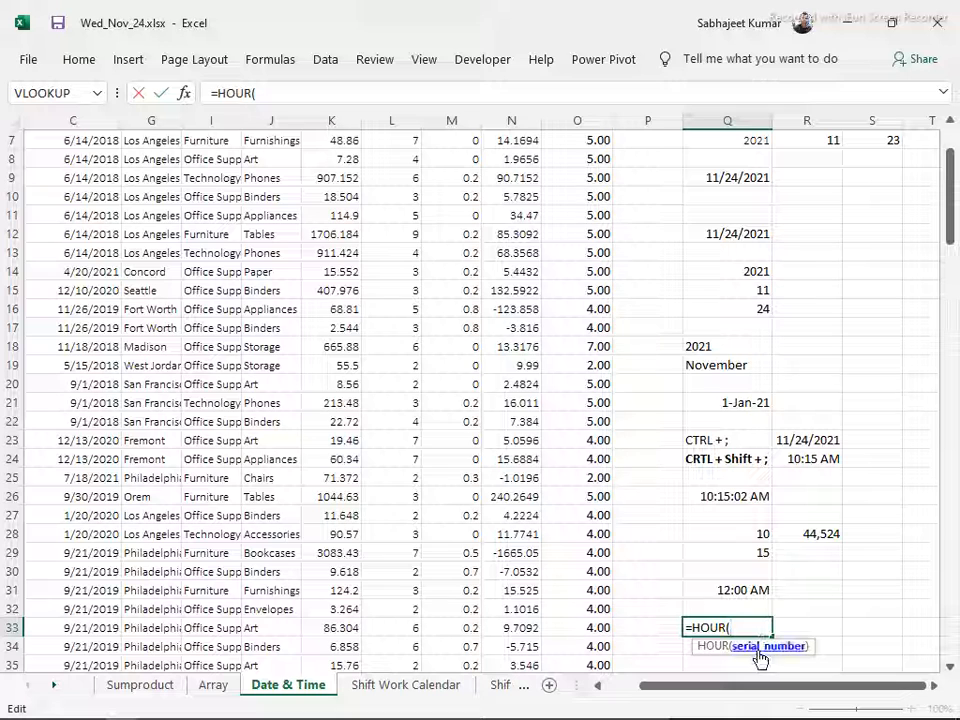
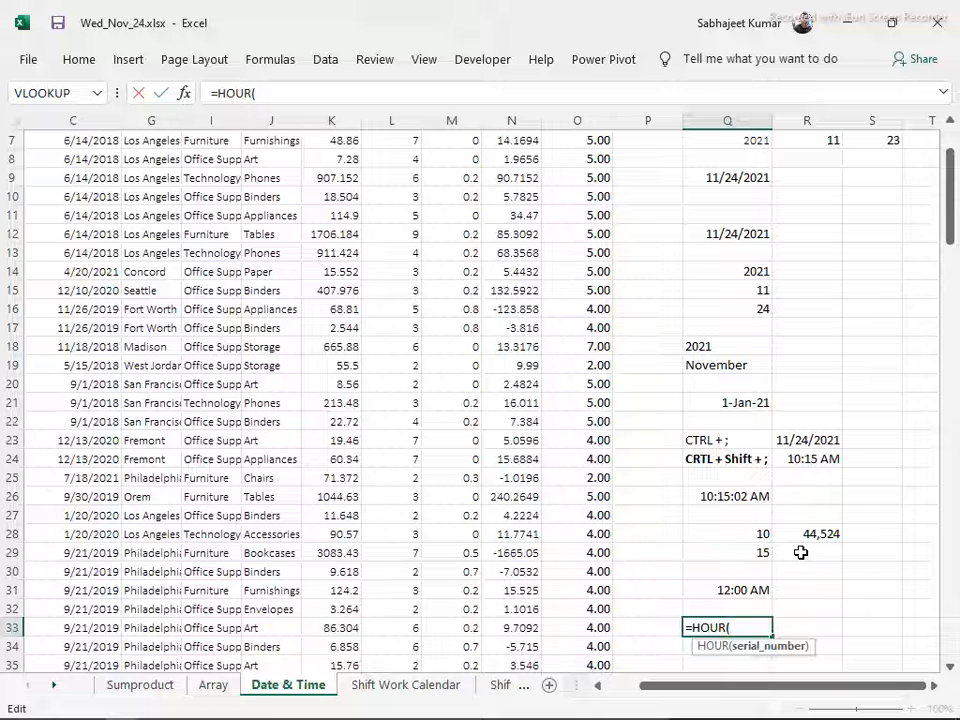
Try to use cell R28 as the argument of the HOUR formula in Q33
click(797, 537)
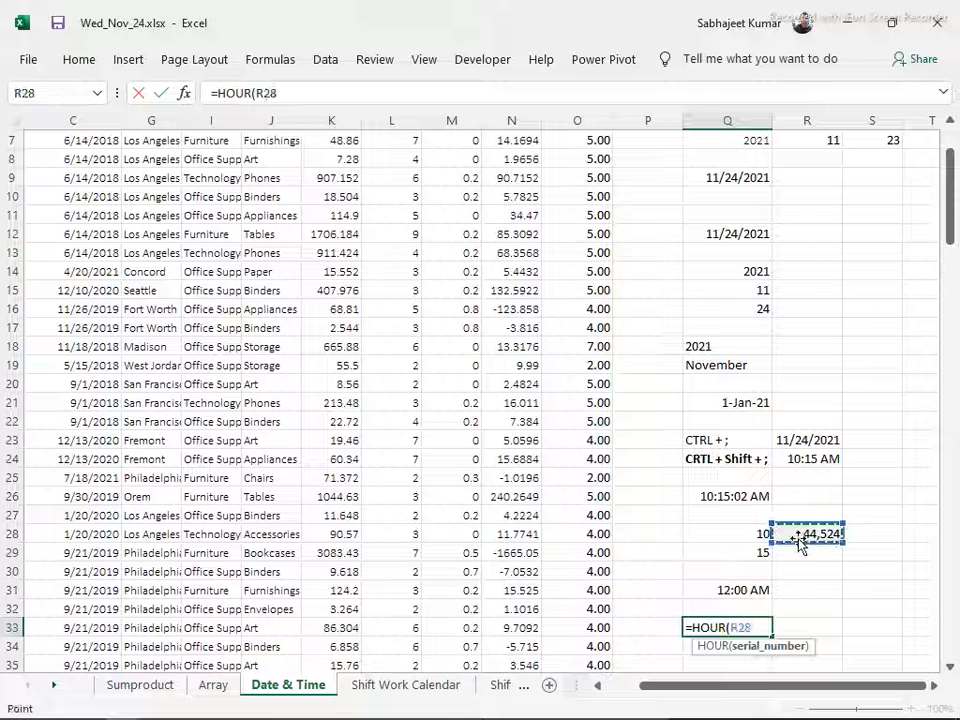
key(ctrl+Return)
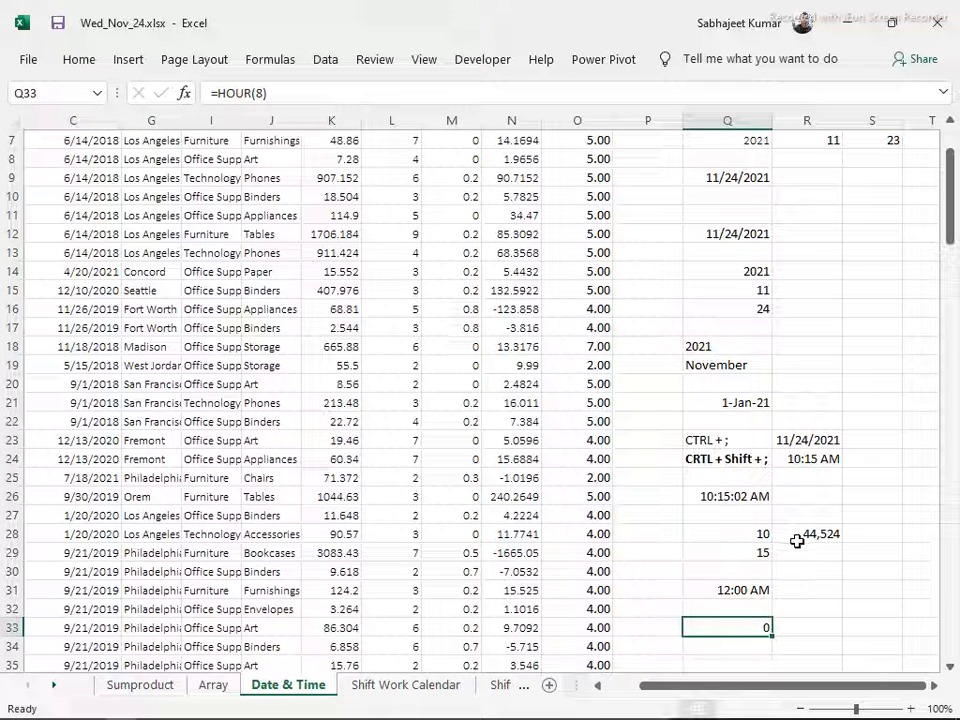
Enter 1 in R28 and format it as a day-month-year date to see which date that serial number represents
click(800, 545)
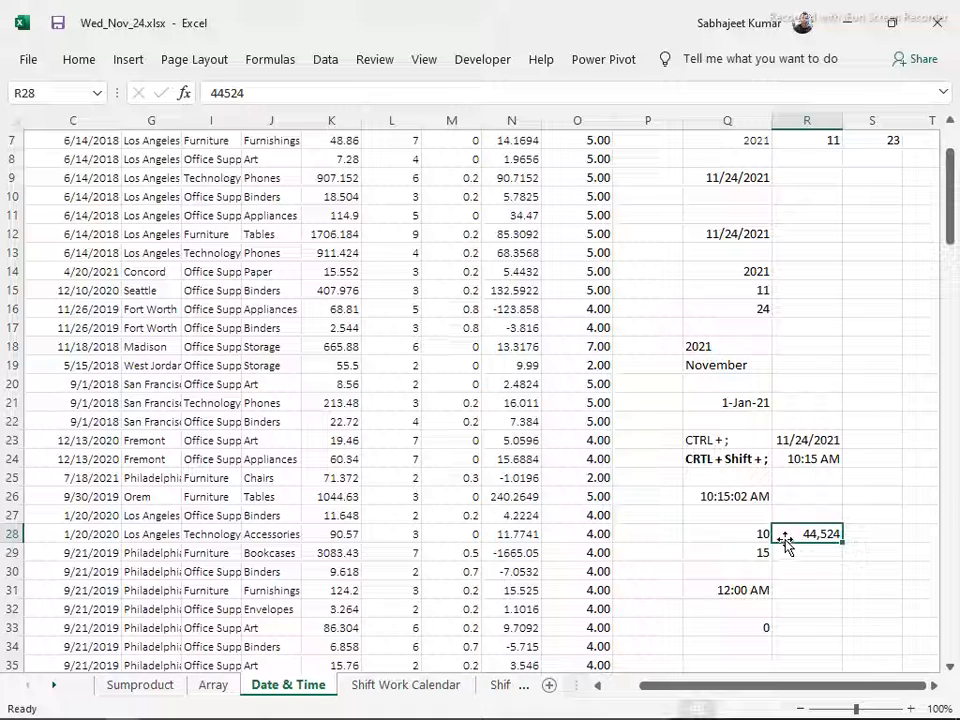
text(01)
key(Return)
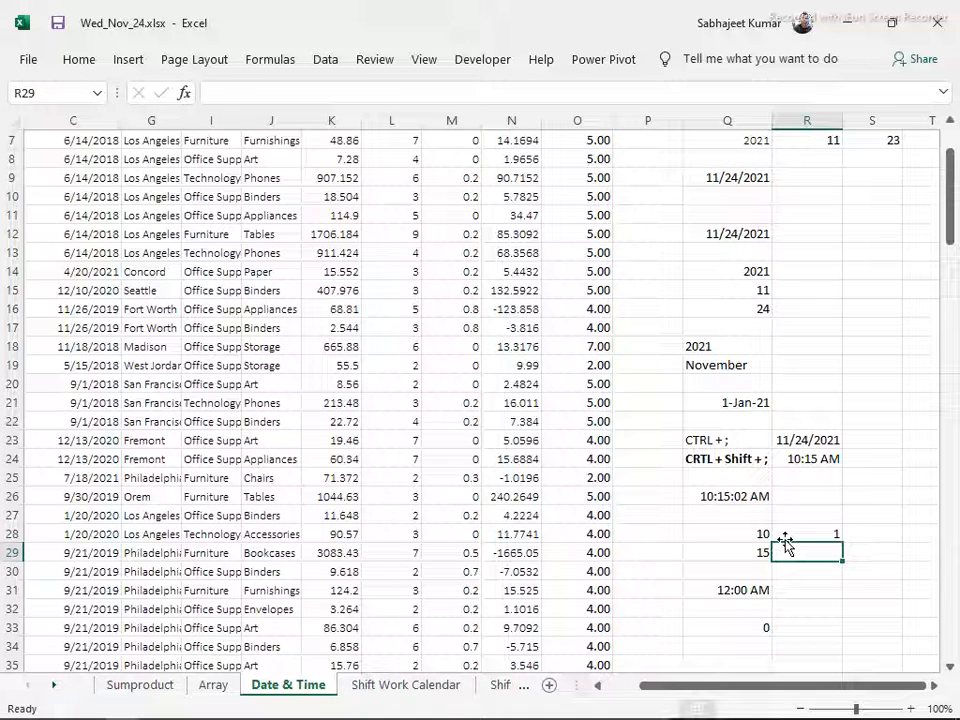
click(785, 540)
key(ctrl+shift+3)
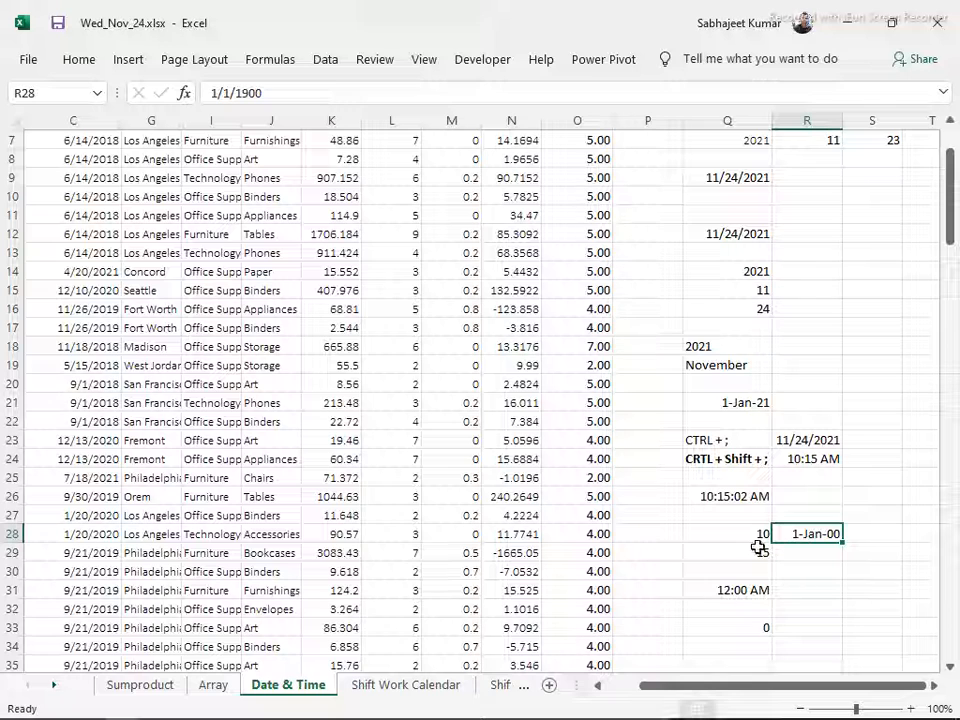
Enter 2 in R28 and switch its format between two-decimal number and day-month-year date
key(ctrl+shift+1)
text(2.)
key(Return)
key(Up)
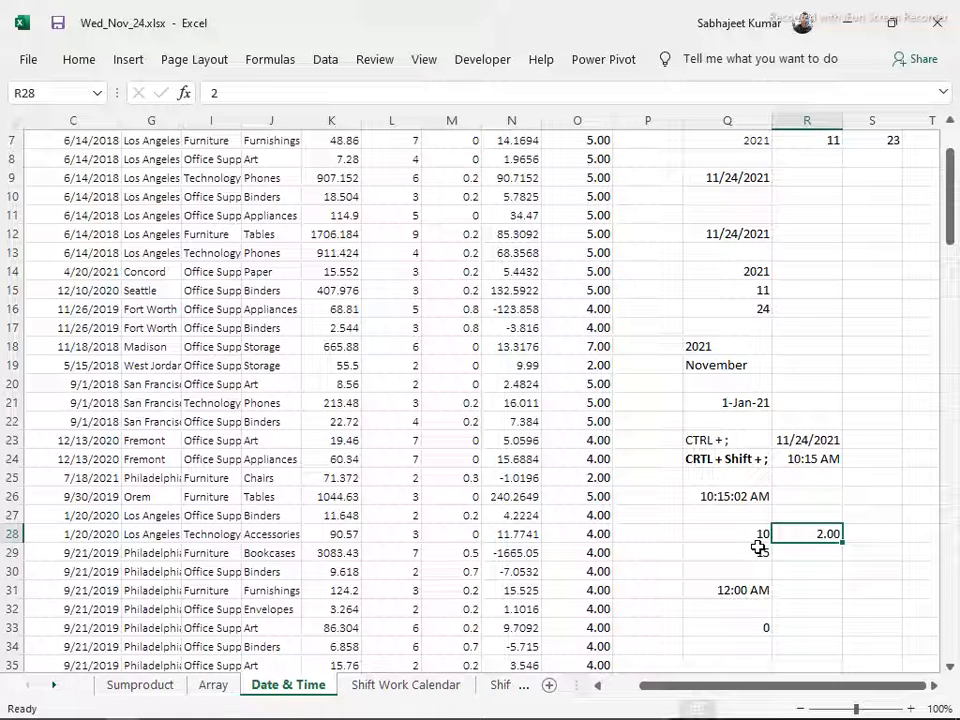
key(ctrl+shift+3)
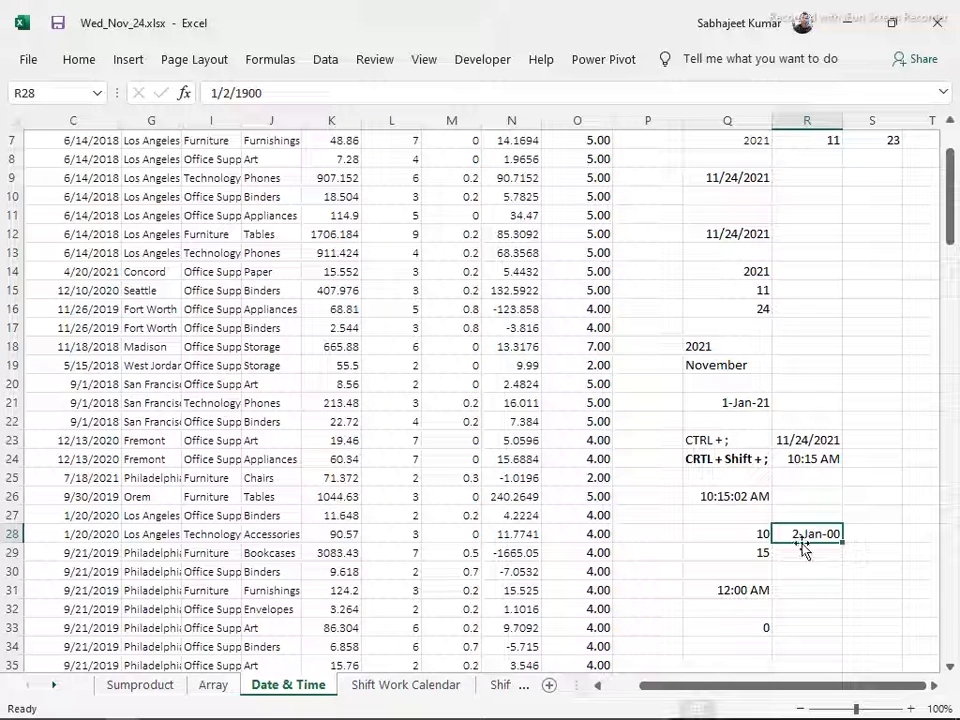
key(ctrl+shift+1)
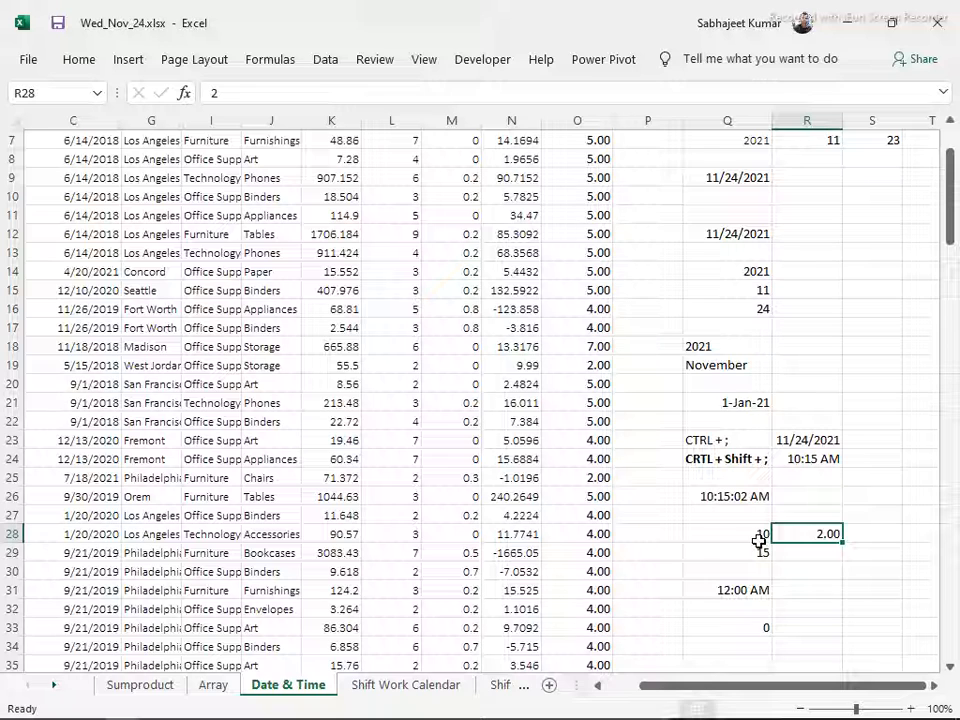
key(ctrl+shift+3)
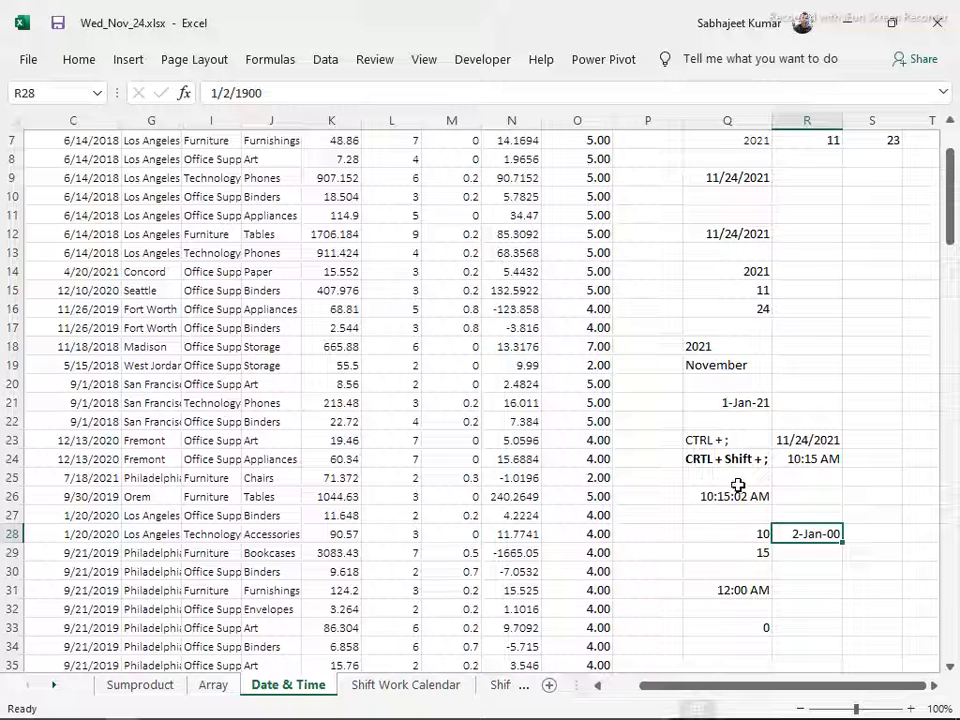
drag(264, 92, 154, 98)
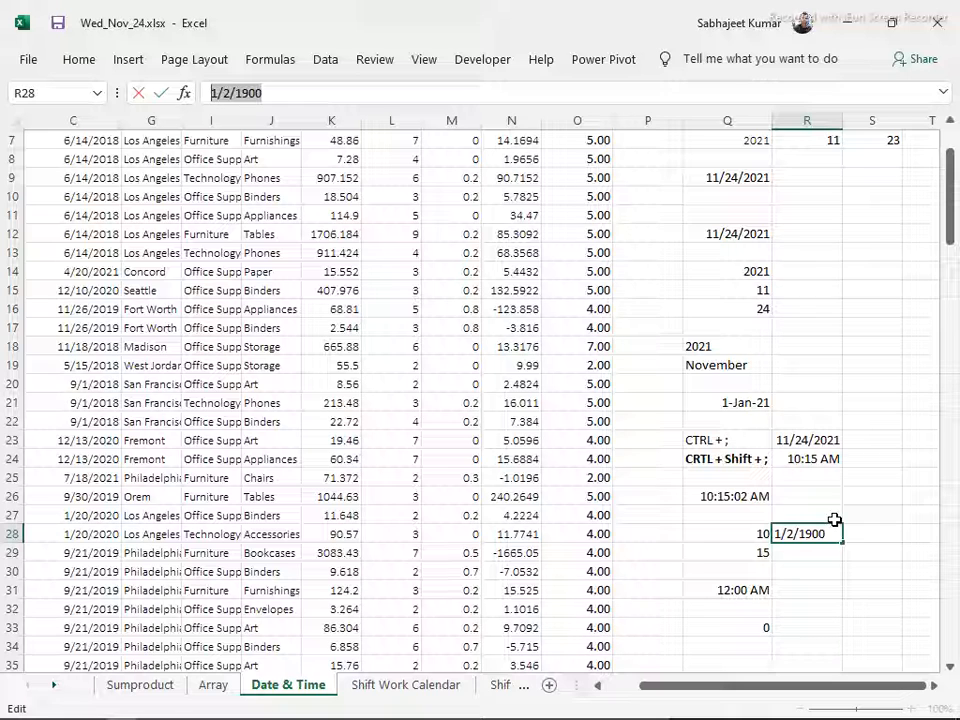
key(Escape)
Insert the current date as a static value in R28 and format it as a number with two decimal places
key(ctrl+semicolon)
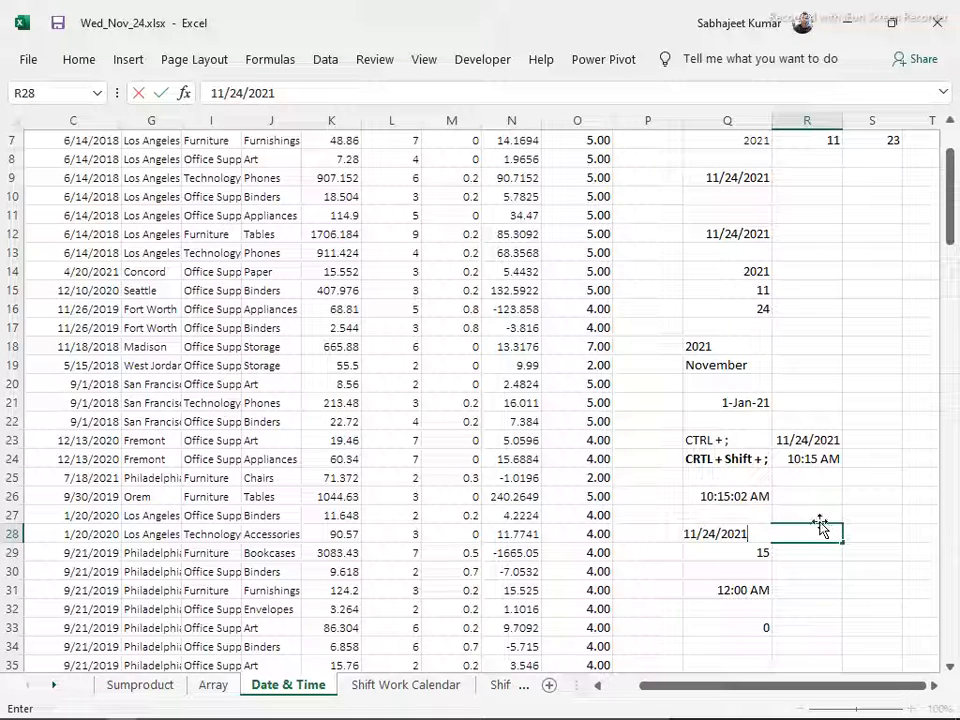
key(Escape)
key(ctrl+semicolon)
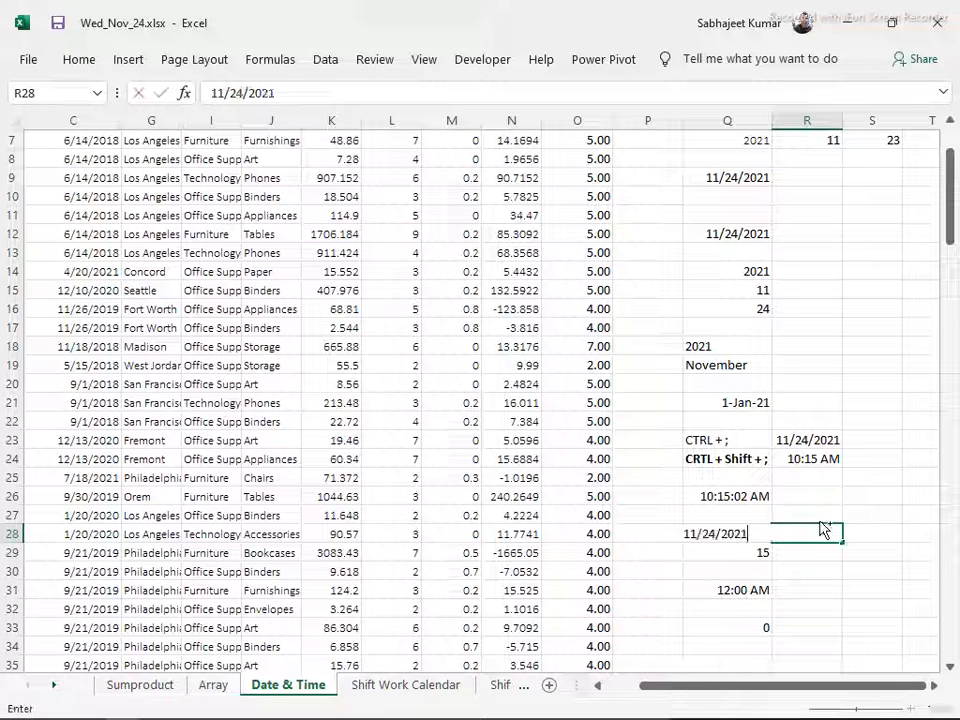
key(Return)
click(819, 521)
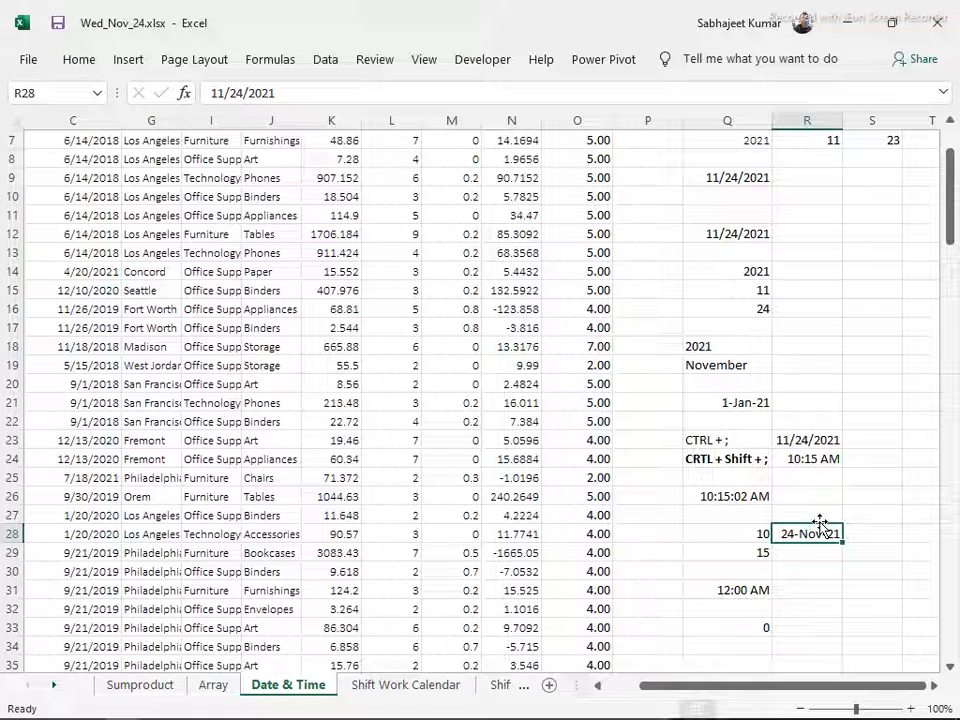
key(ctrl+shift+1)
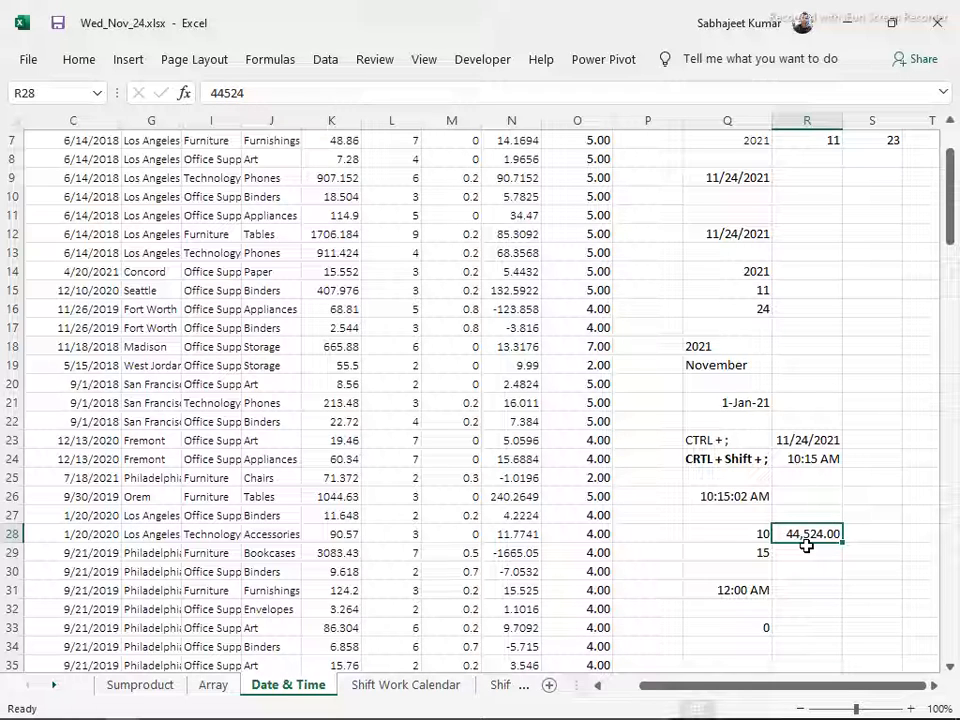
click(757, 590)
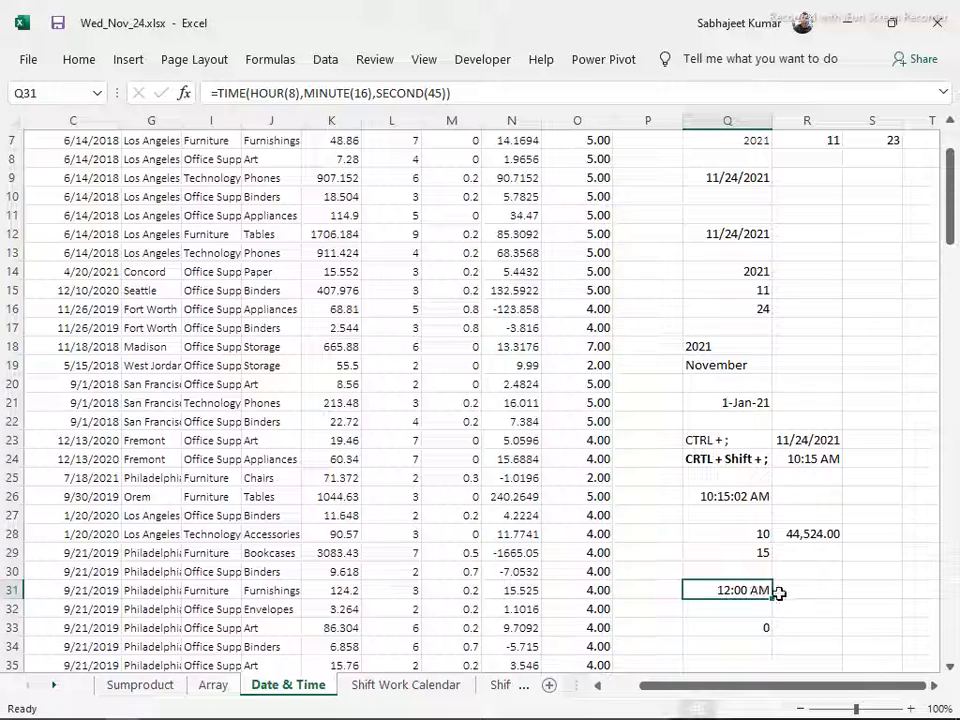
scroll(778, 581, down, 4)
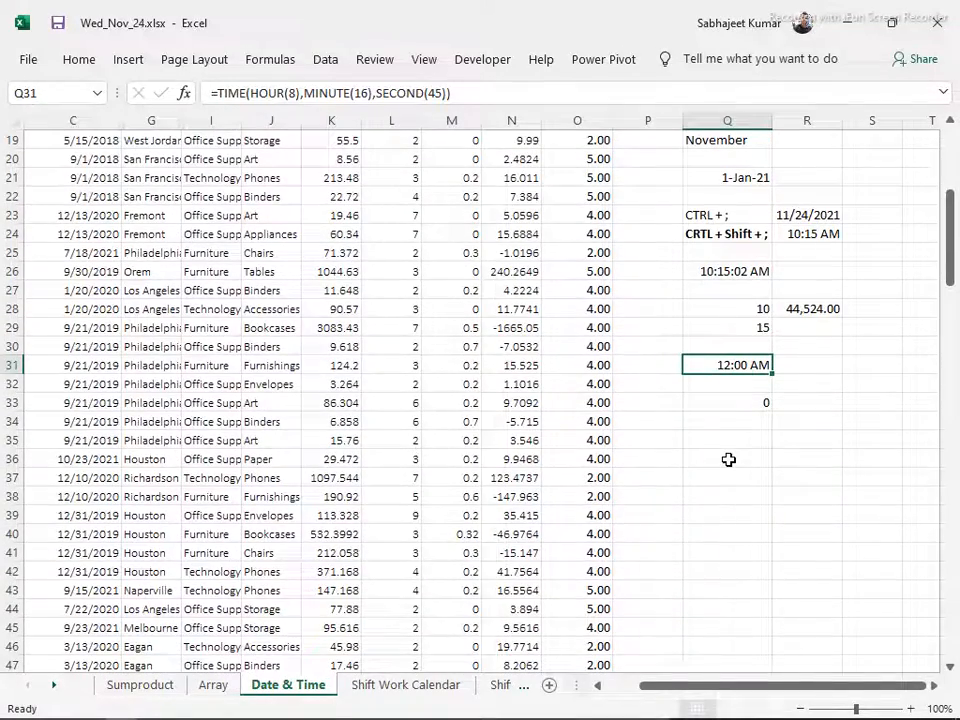
scroll(730, 457, up, 6)
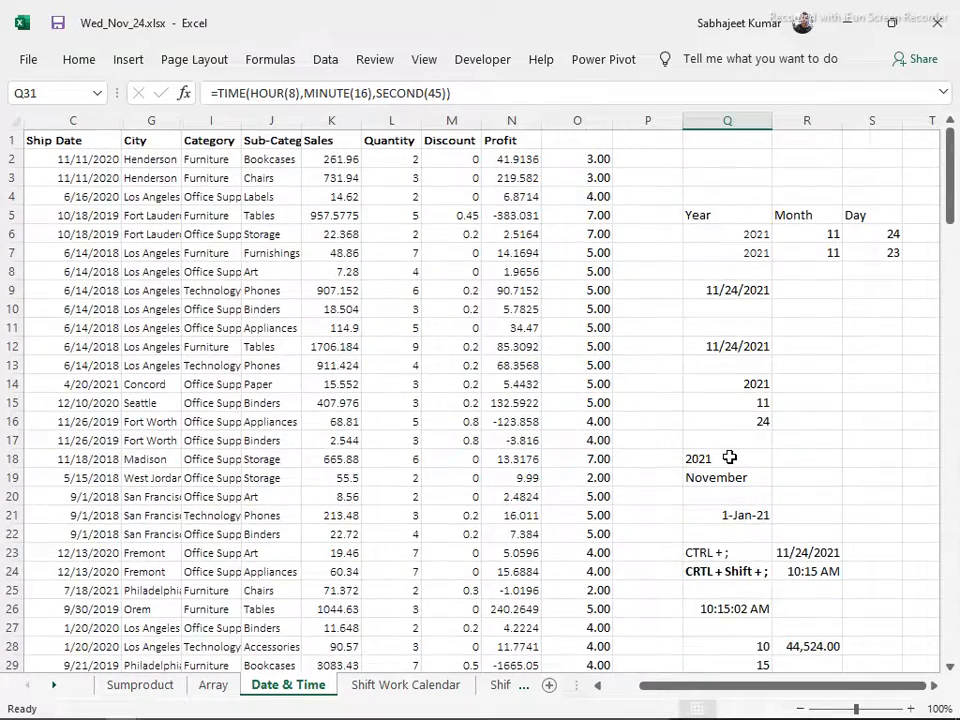
scroll(730, 457, down, 6)
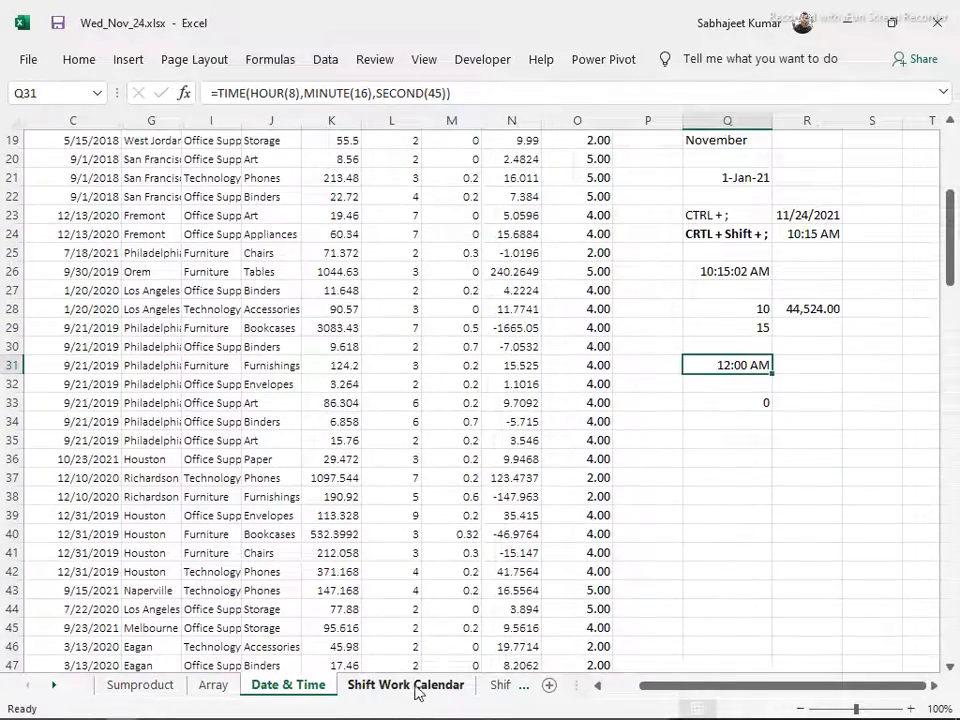
Add a new worksheet and paste a copy of the whole Date & Time data table into it, starting at A1
click(548, 686)
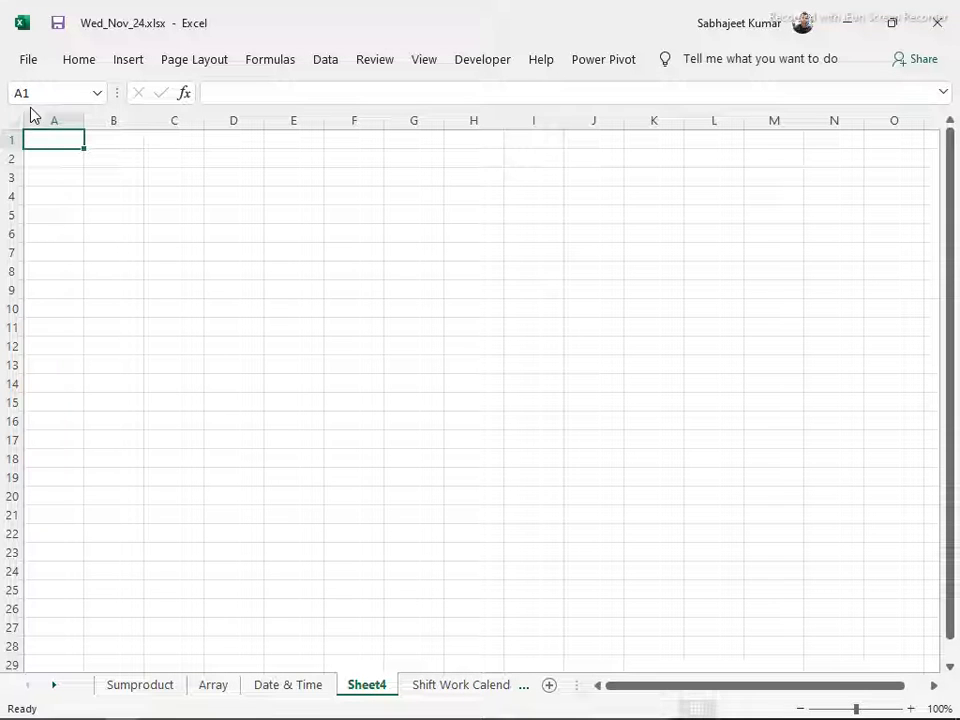
click(276, 686)
click(184, 405)
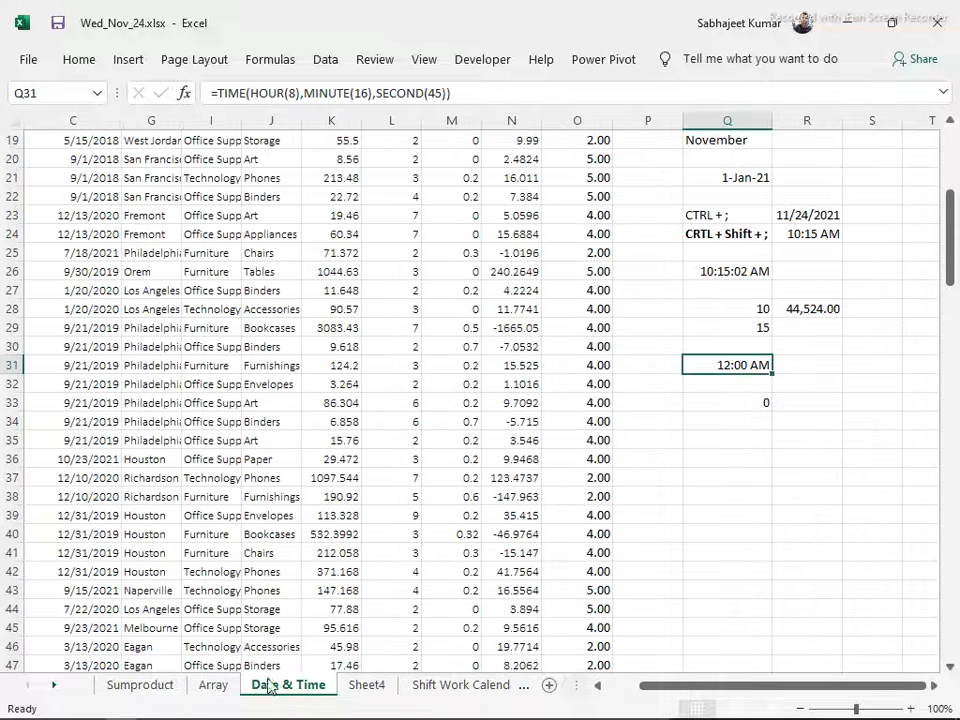
key(ctrl+a)
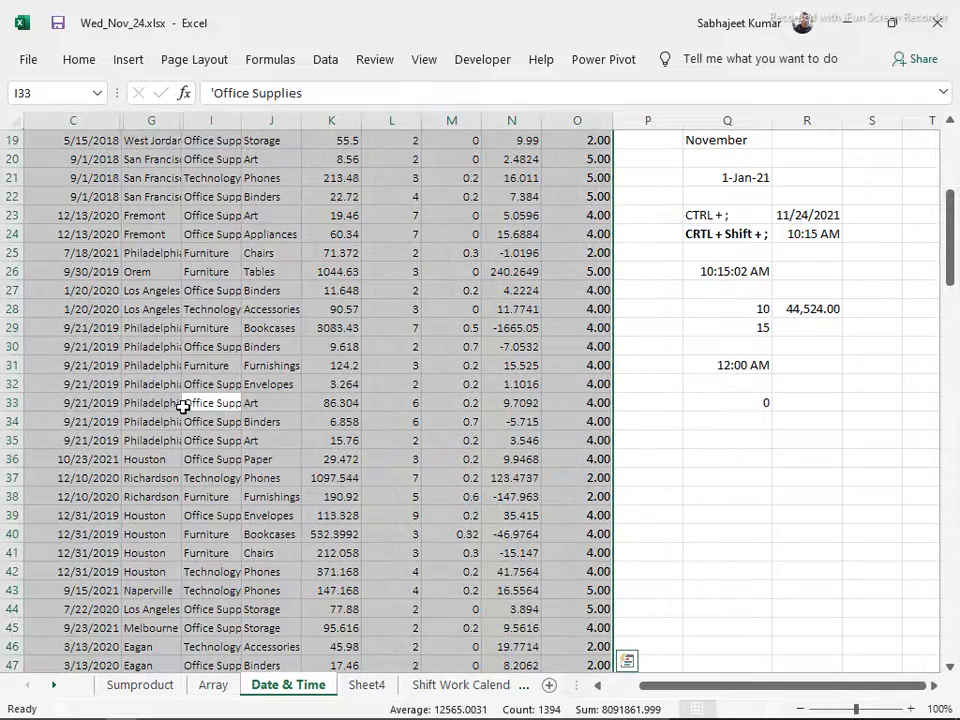
key(ctrl+c)
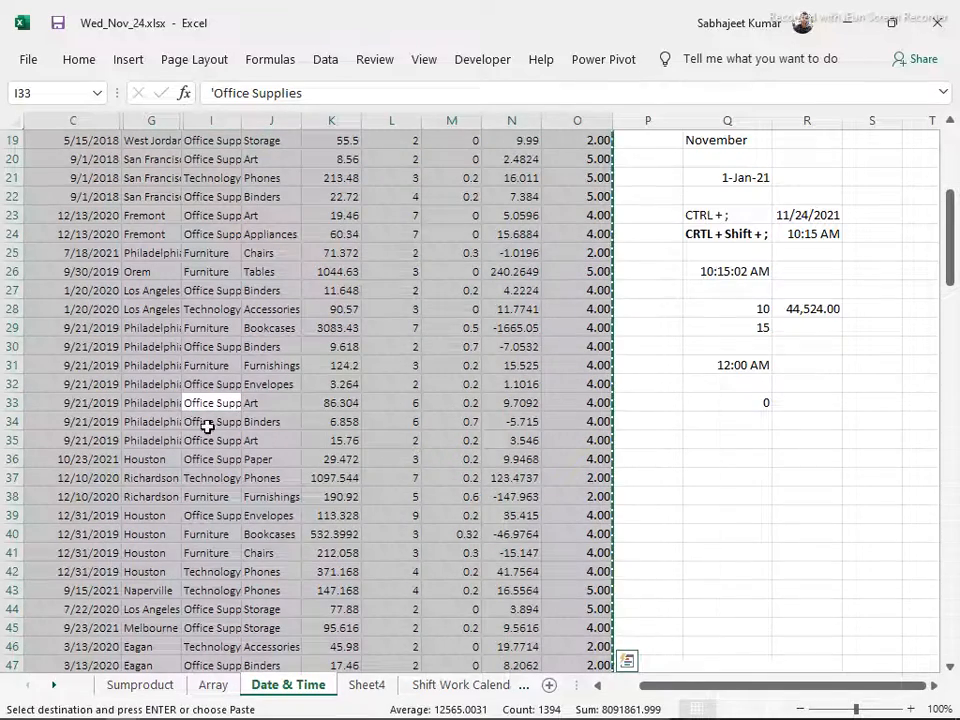
click(363, 692)
key(ctrl+v)
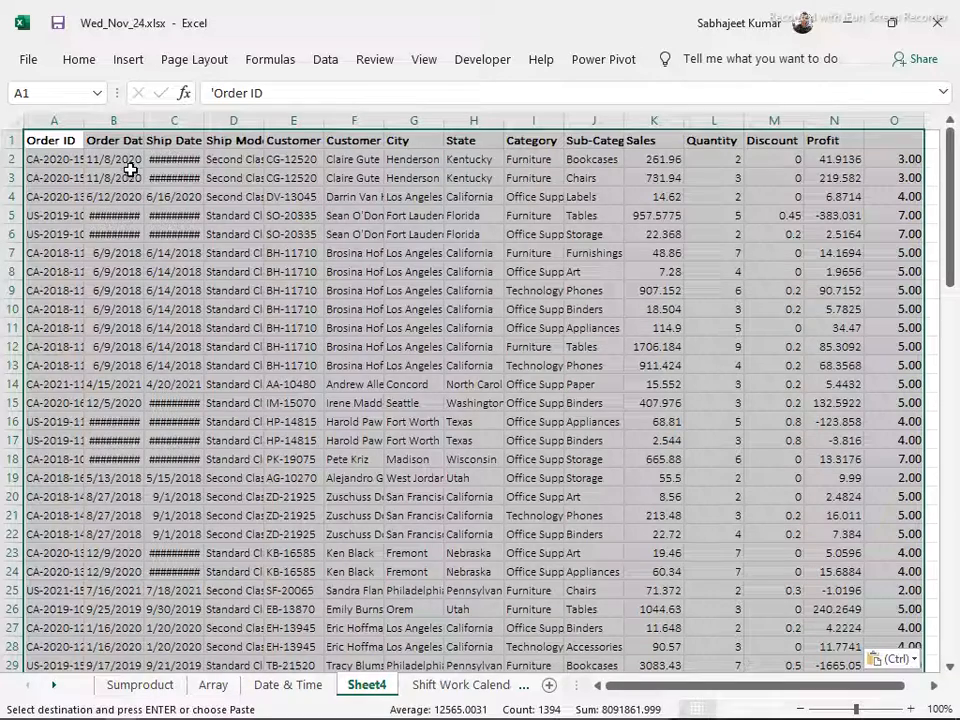
key(ctrl)
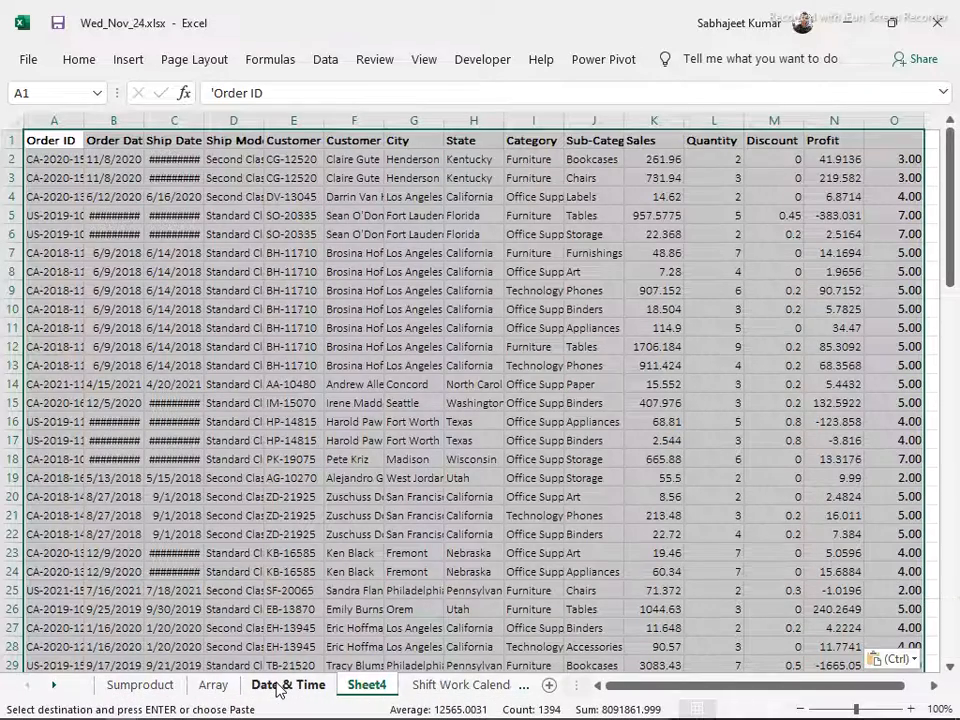
Compare the pasted table with the original on Date & Time and clear the pasted data from Sheet4
click(286, 685)
scroll(228, 403, up, 6)
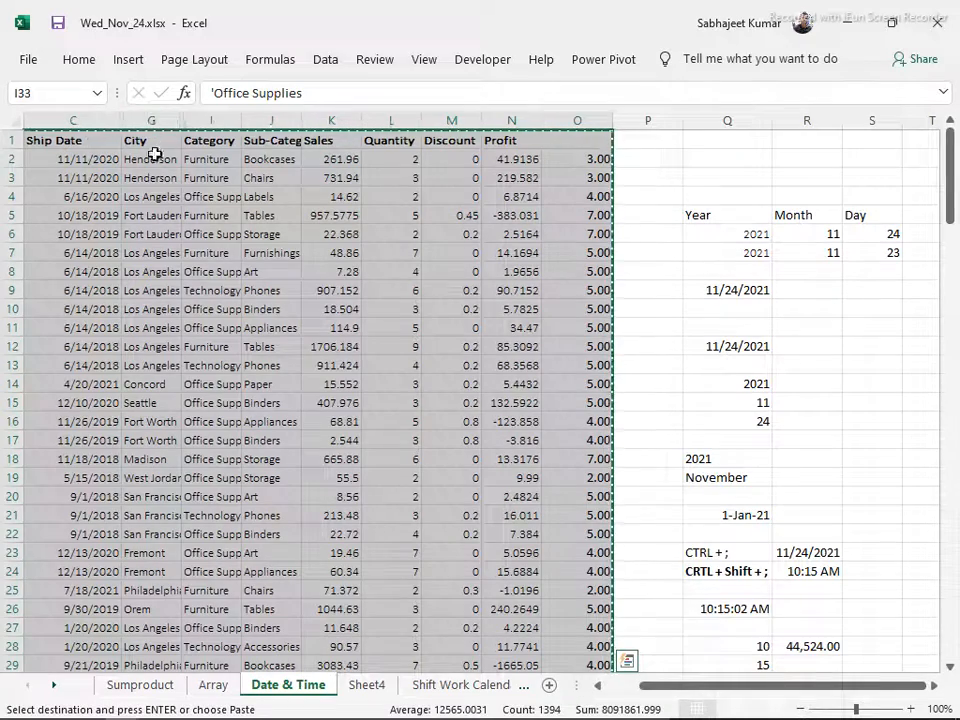
click(366, 685)
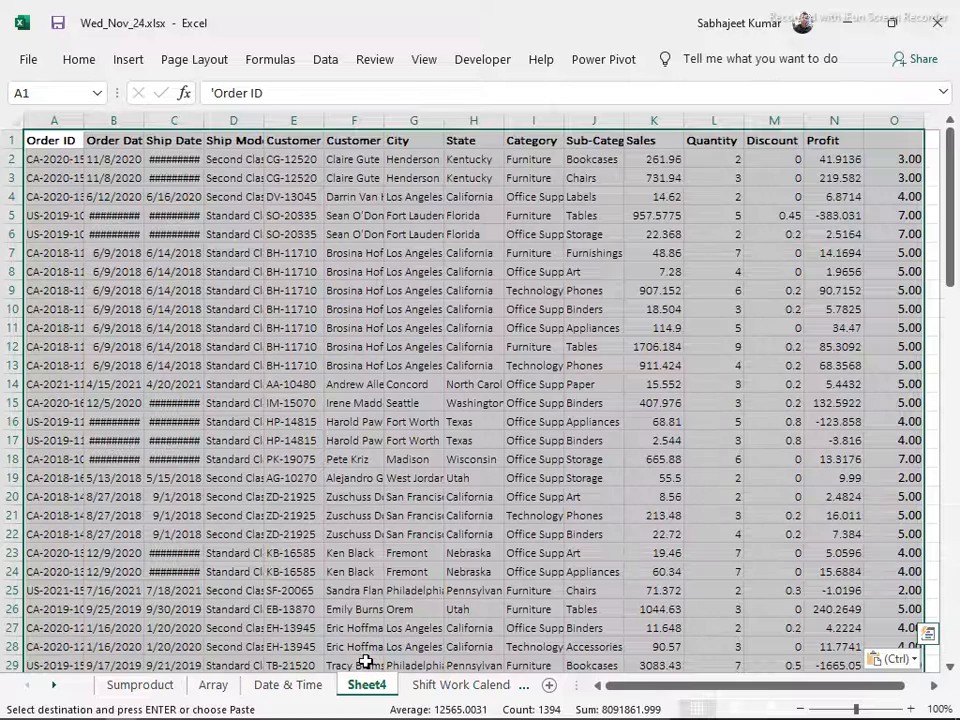
key(Delete)
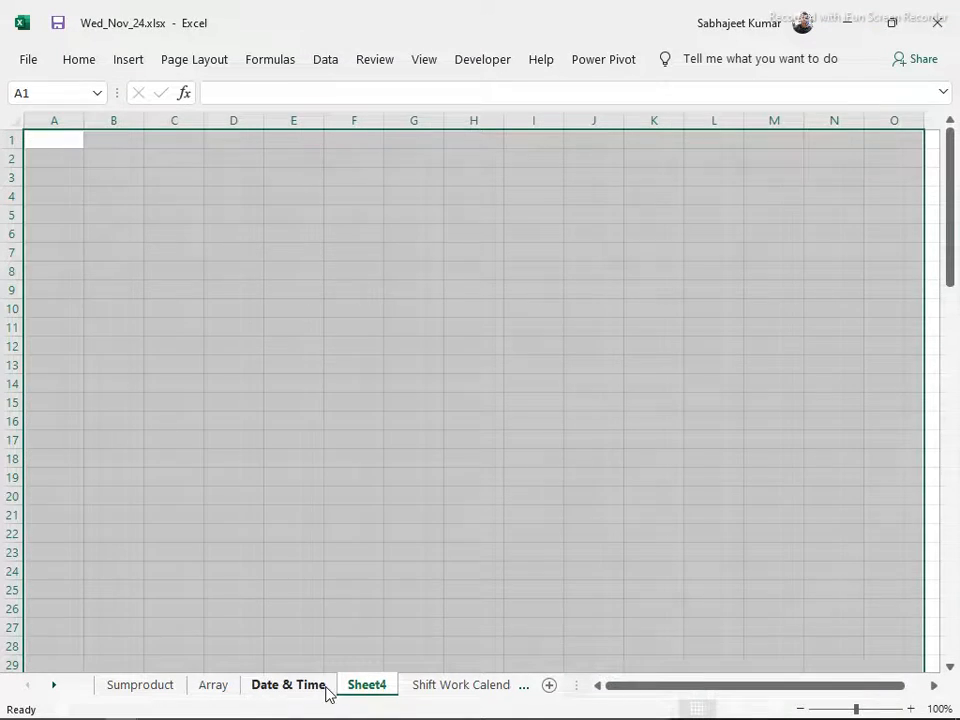
Restrict the selected Date & Time data table to visible cells only with Go To Special and copy them
click(326, 690)
key(ctrl+c)
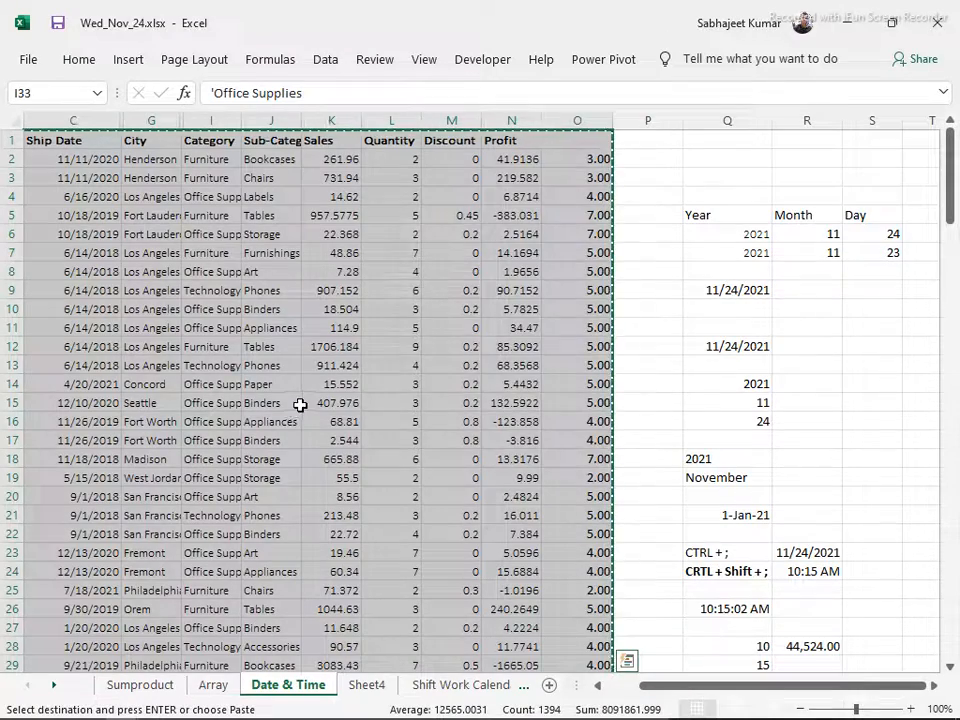
key(ctrl+g)
click(438, 448)
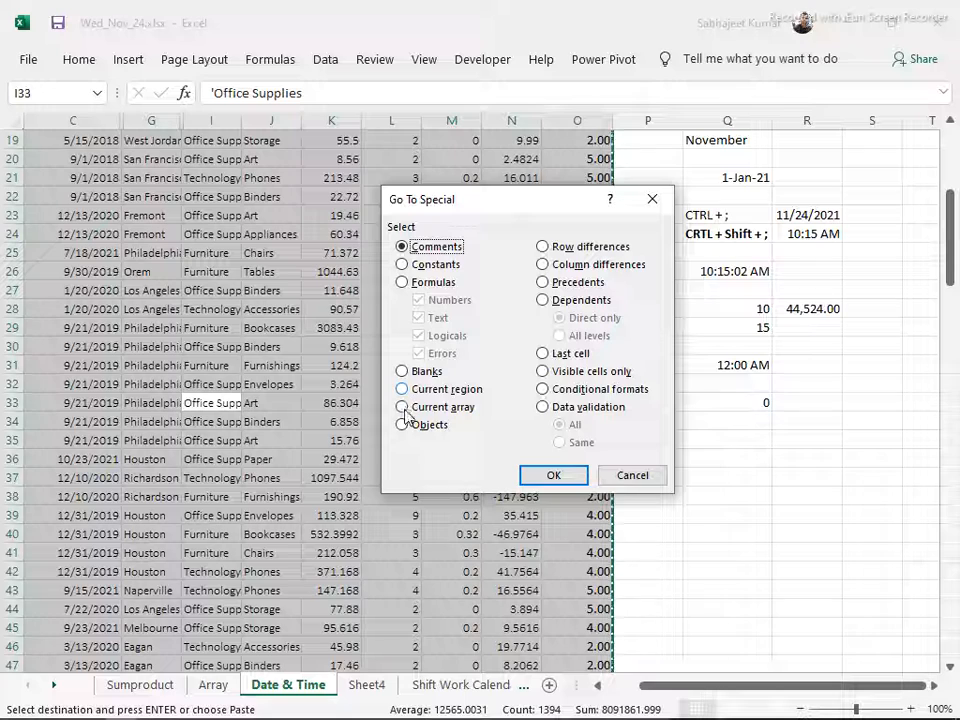
click(542, 371)
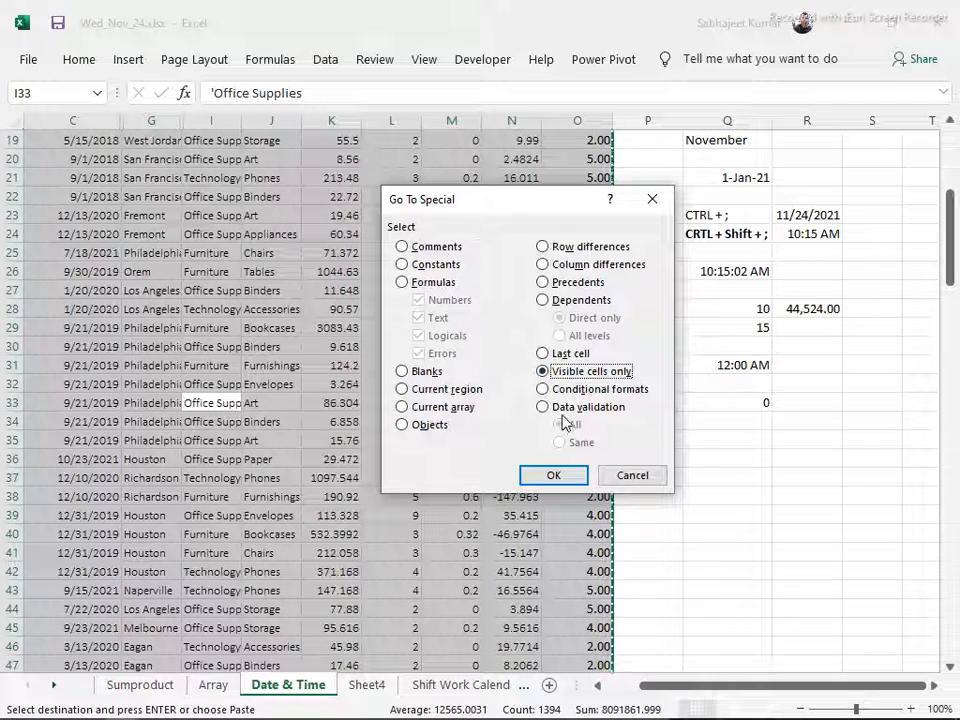
click(566, 472)
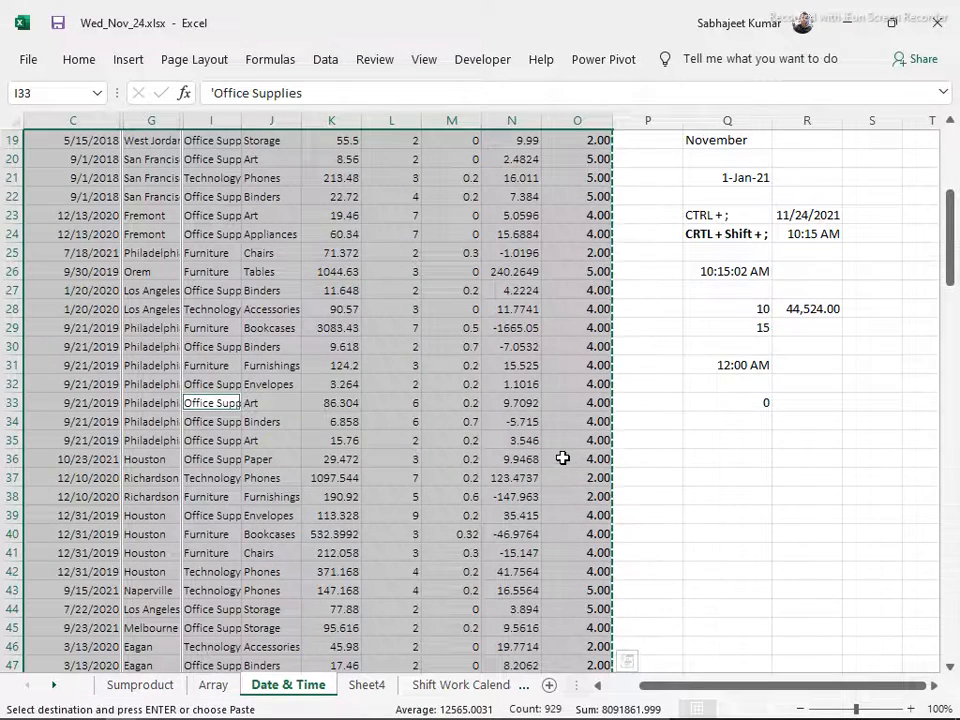
key(ctrl+c)
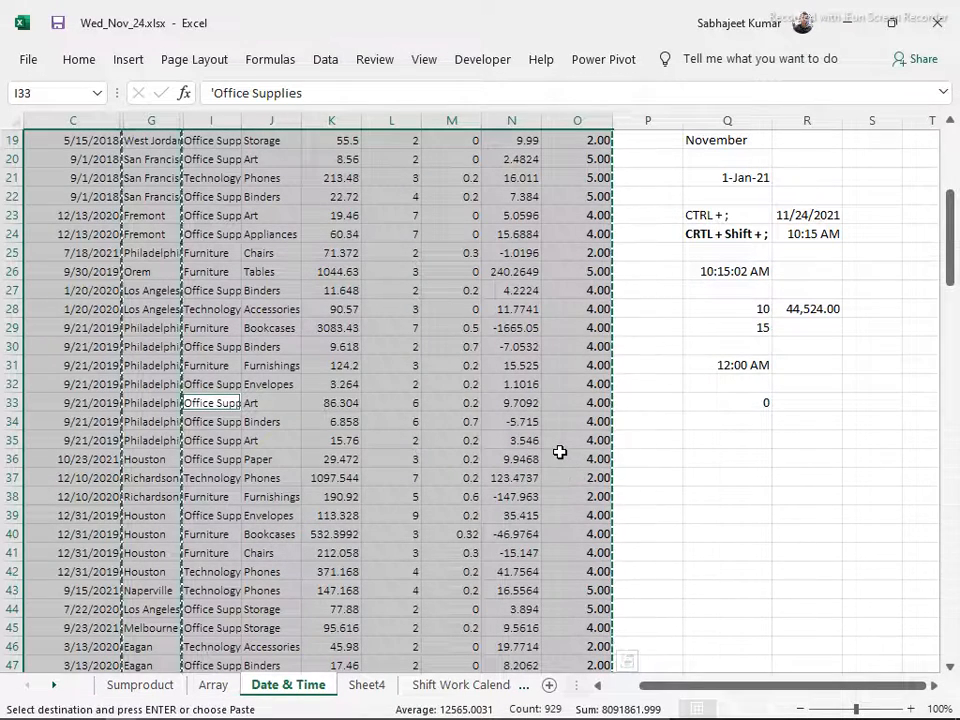
Paste the copied visible cells into Sheet4 starting at A1 and autofit the Order Date column
click(366, 685)
click(38, 148)
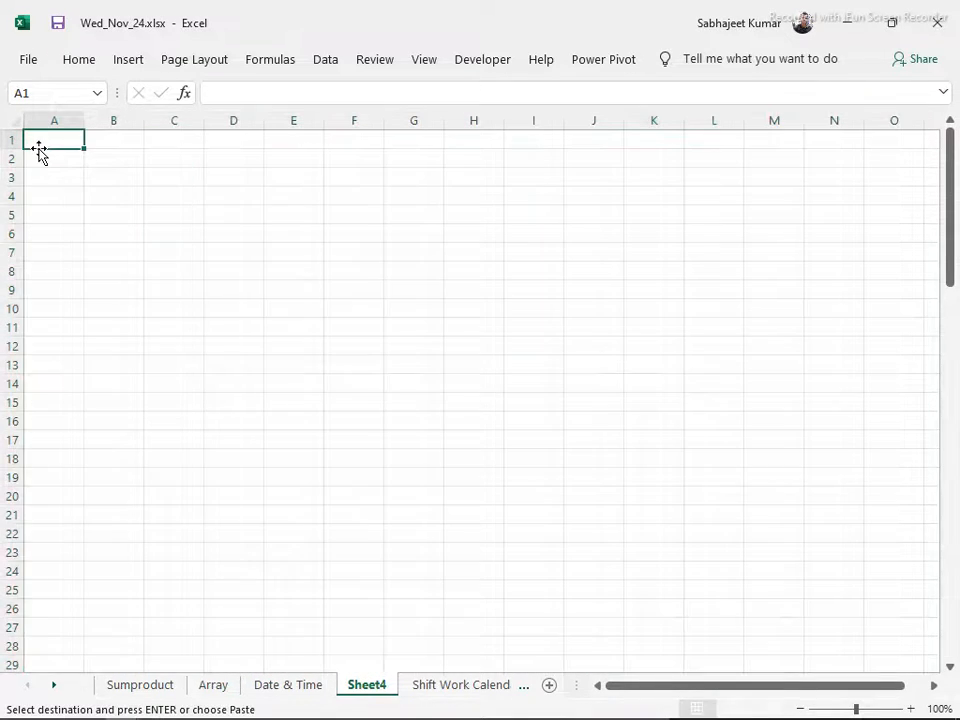
key(ctrl+v)
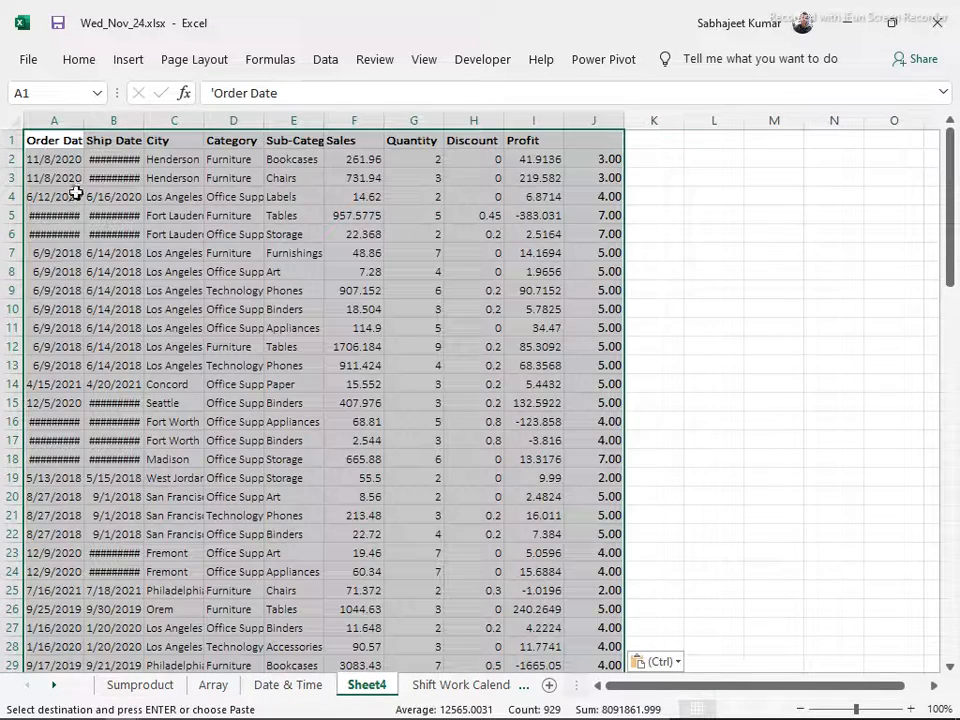
double_click(83, 127)
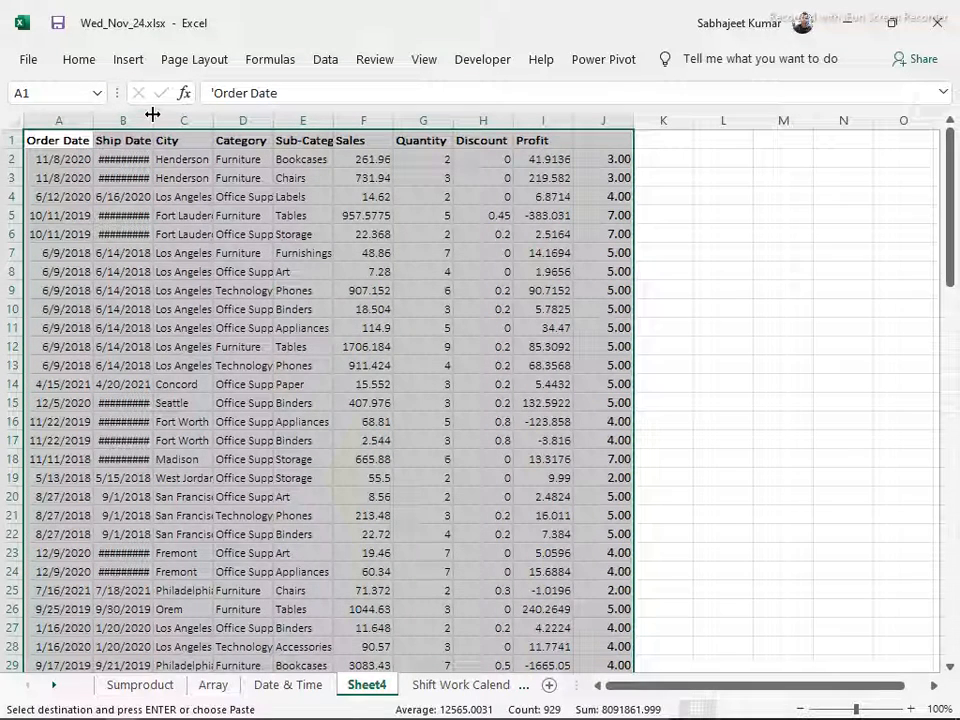
Autofit the Ship Date column on Sheet4 and enter today's date, 11/24/2021, as a fixed value in L2
double_click(153, 111)
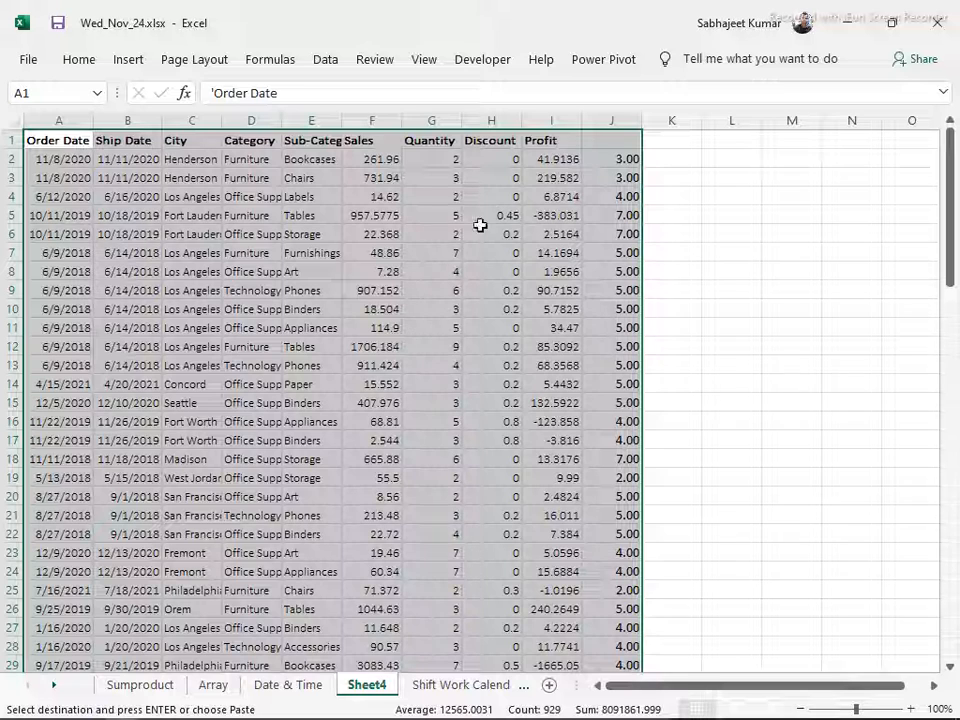
drag(692, 146, 704, 164)
click(707, 141)
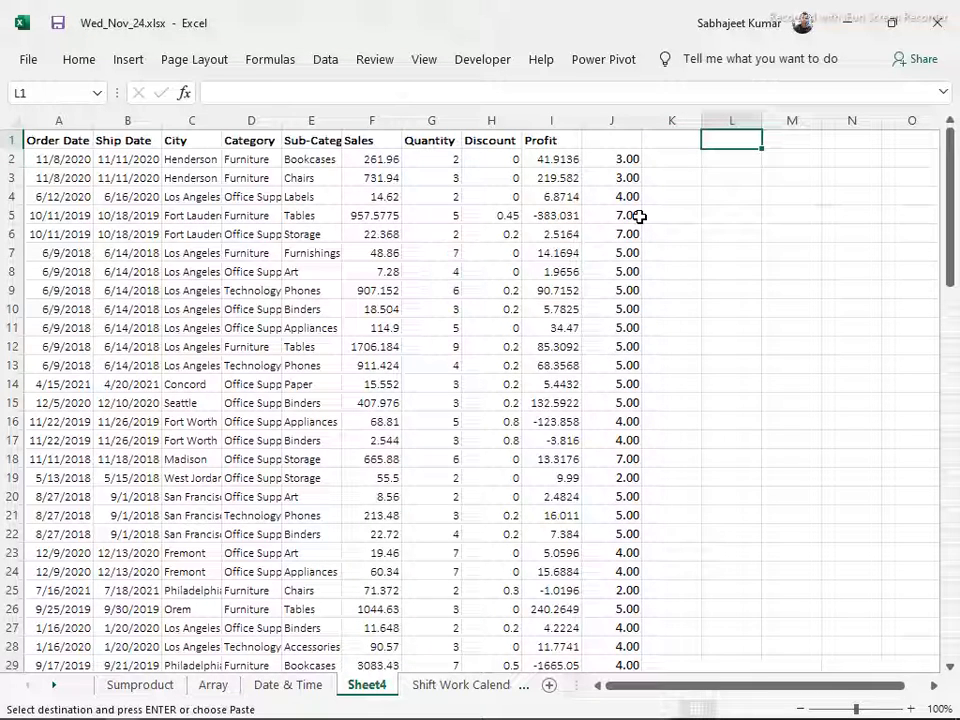
key(Down)
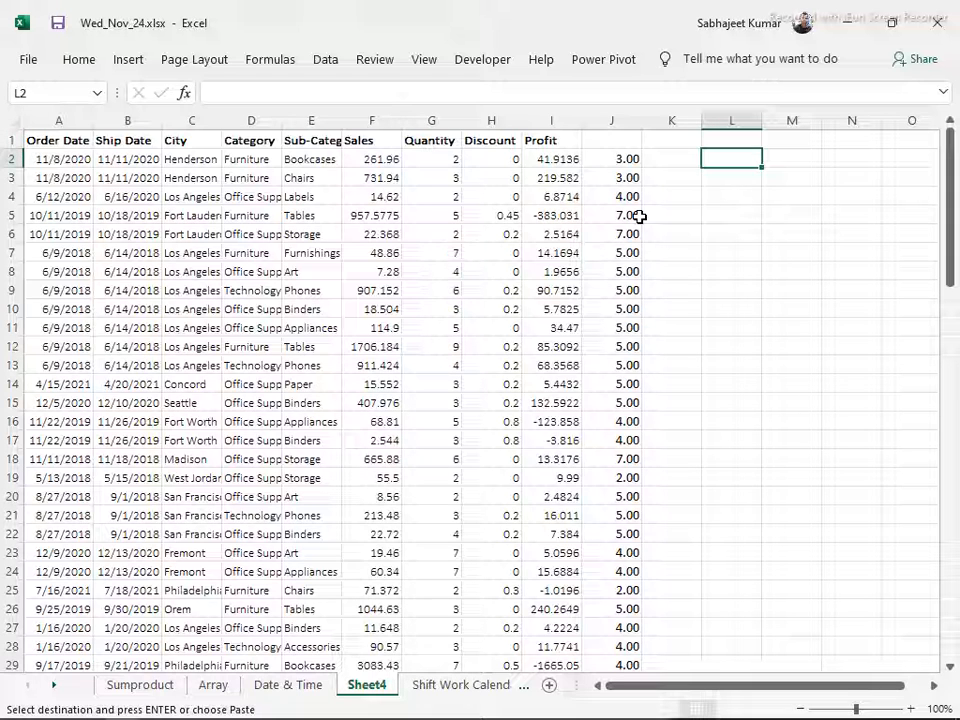
key(ctrl+semicolon)
key(Return)
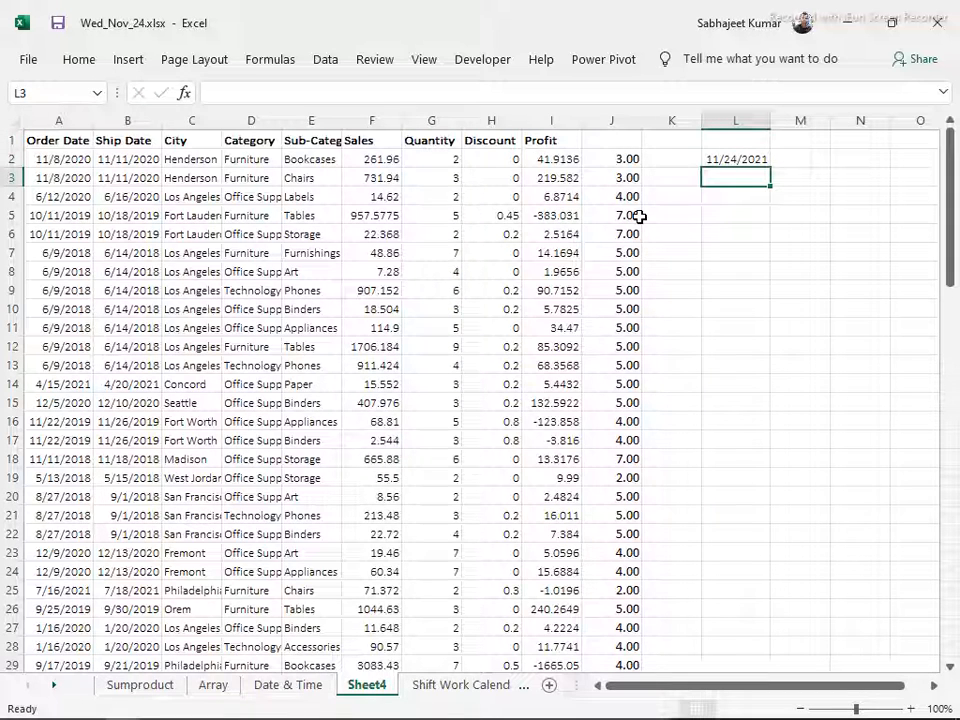
Enter =WEEKDAY(L2) in L4 to return the weekday number of the date, leaving out the return type
key(Down)
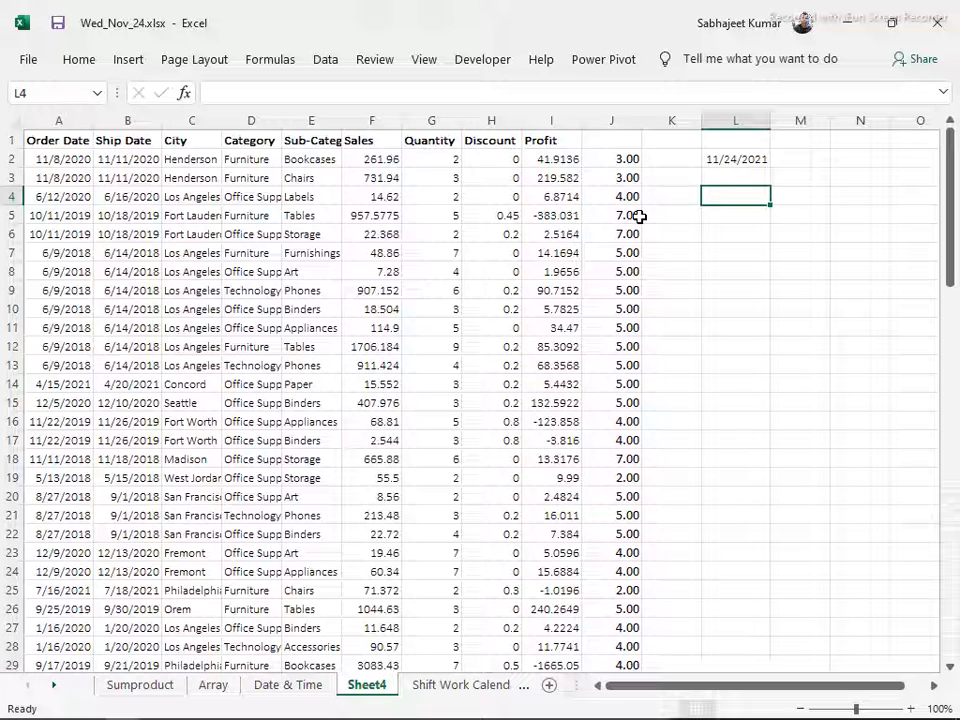
text(=week)
key(Tab)
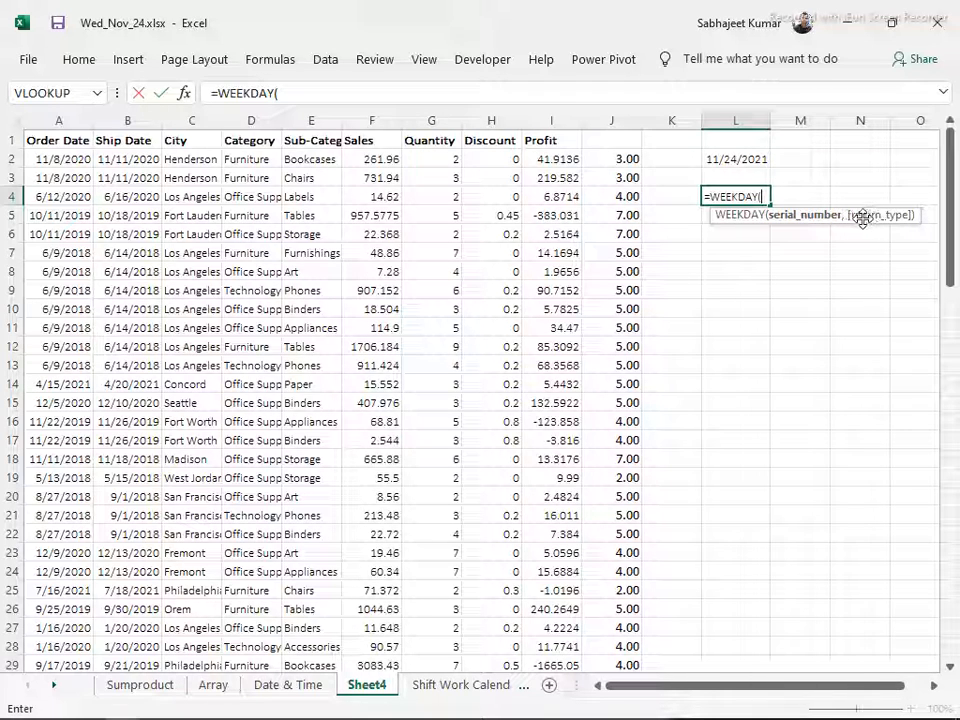
click(744, 160)
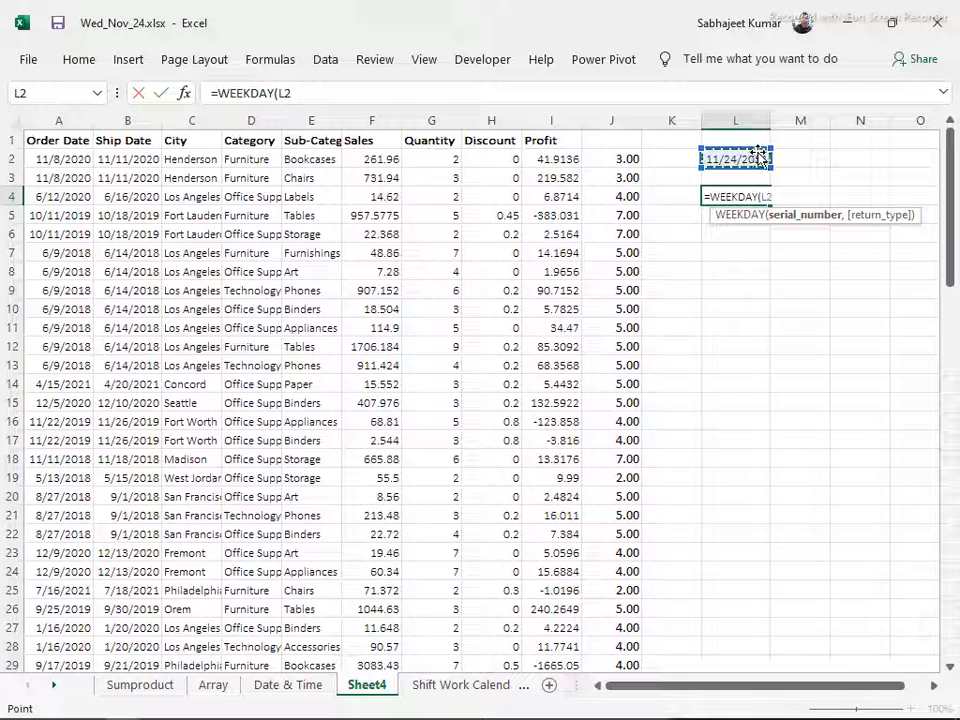
text(,)
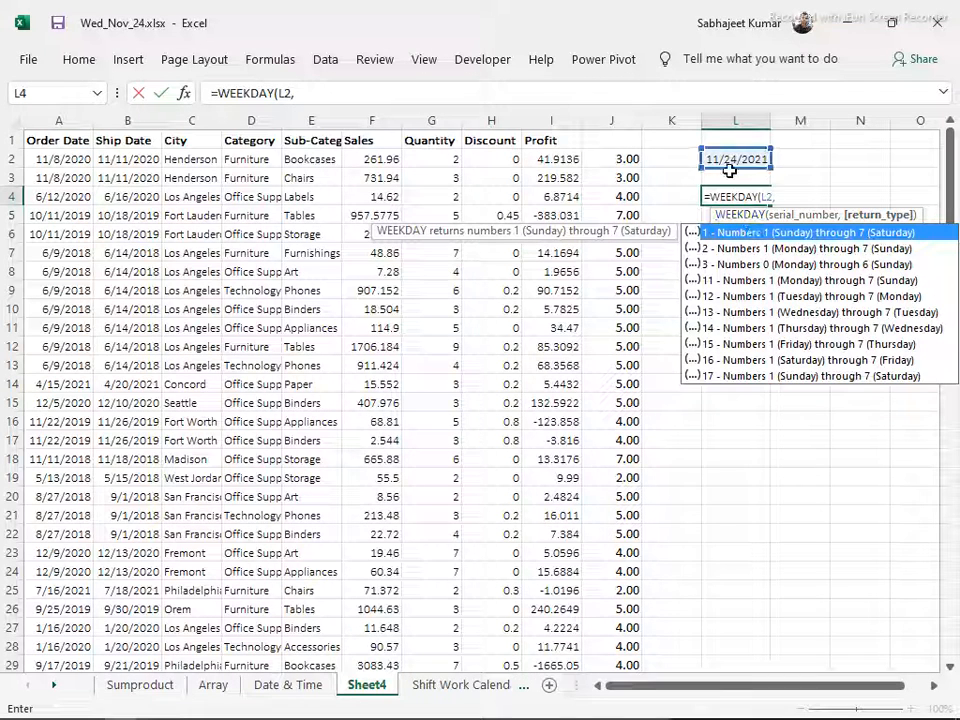
key(BackSpace)
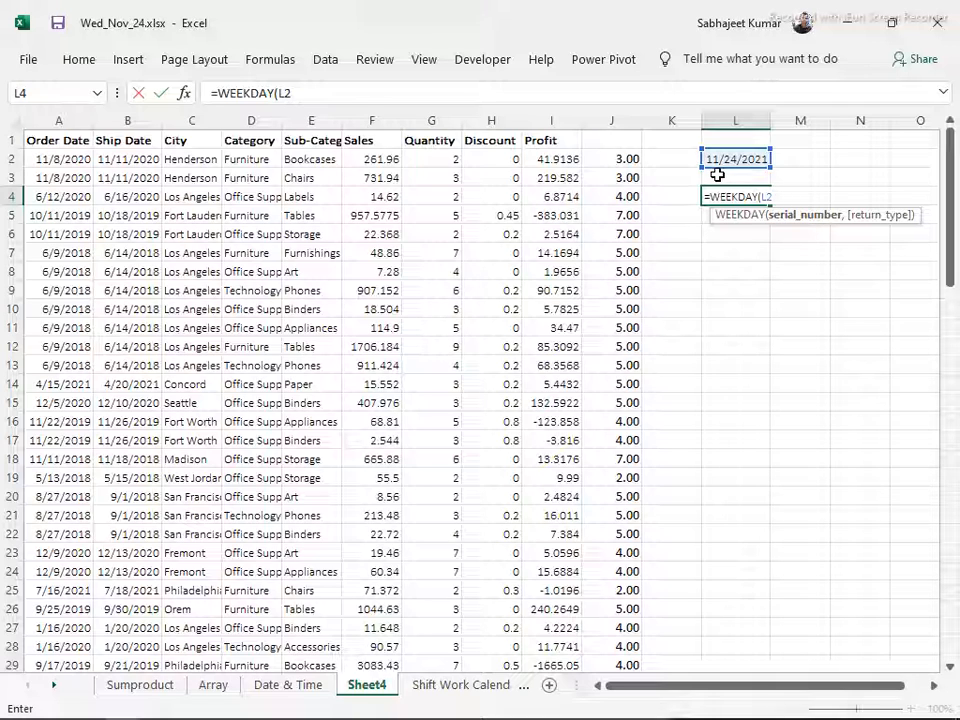
key(Return)
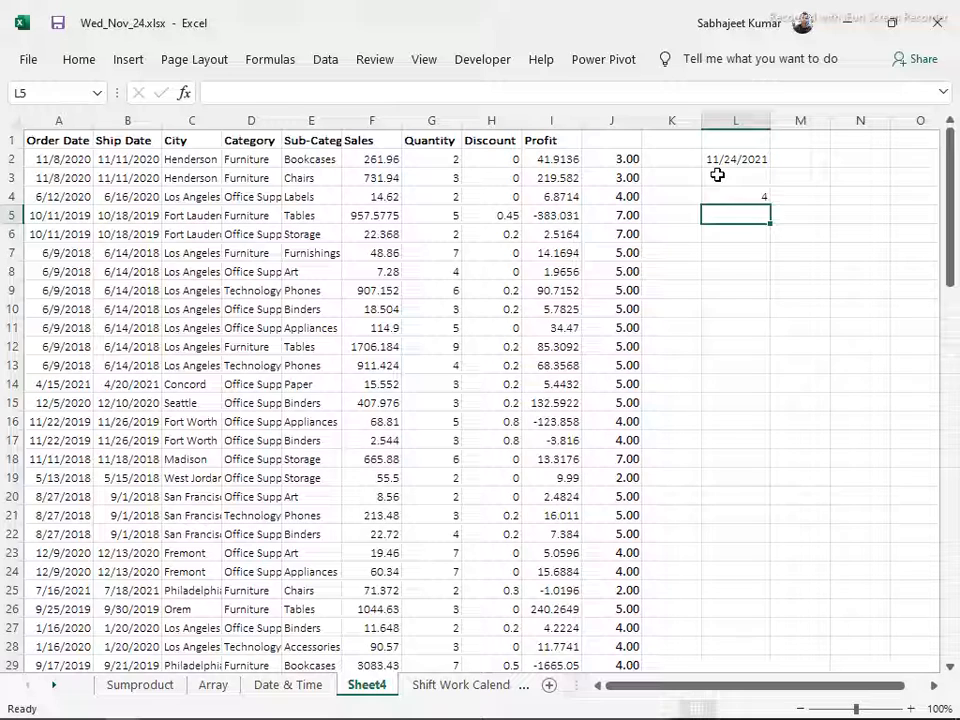
key(Up)
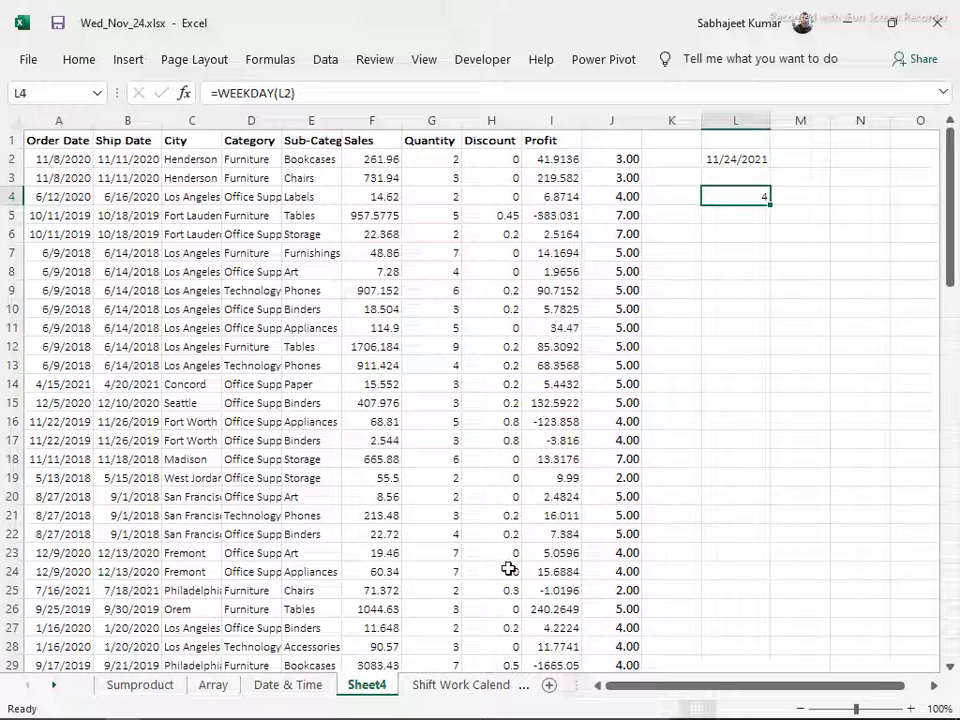
Check which weekday 24 November 2021 falls on in the Shift Work Calendar sheet, and return to Sheet4
click(275, 690)
click(435, 703)
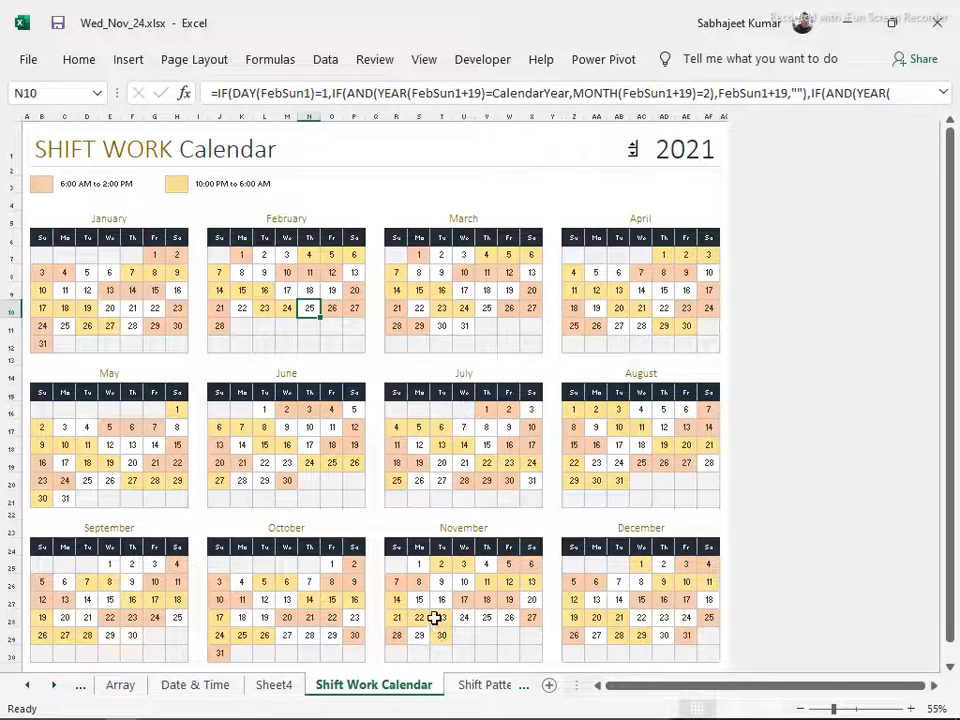
scroll(457, 563, down, 2)
scroll(465, 552, down, 2)
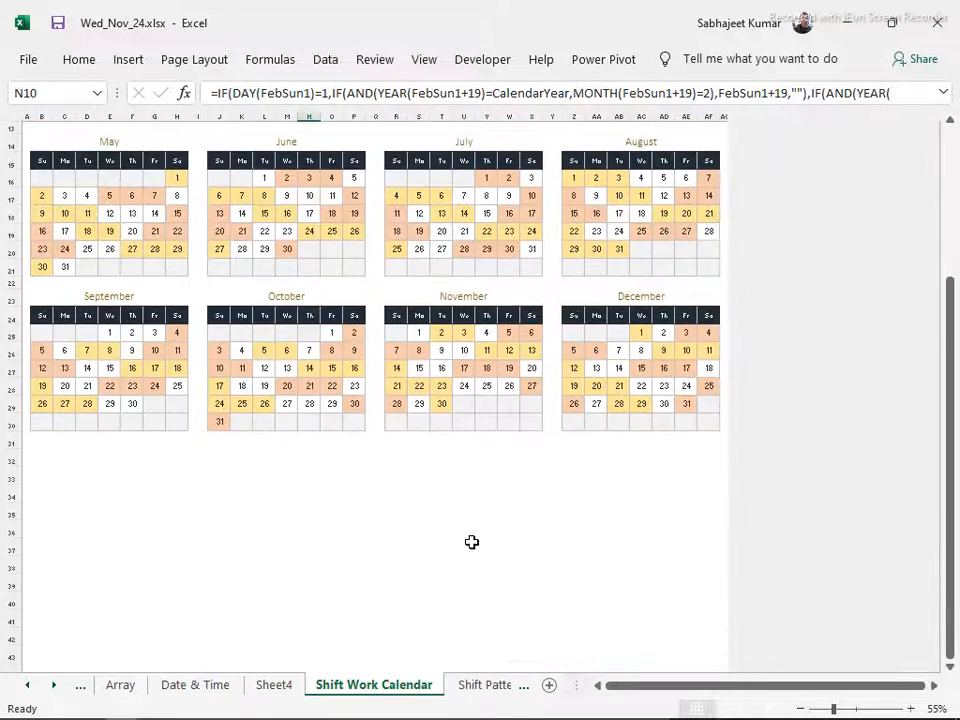
scroll(476, 531, up, 4)
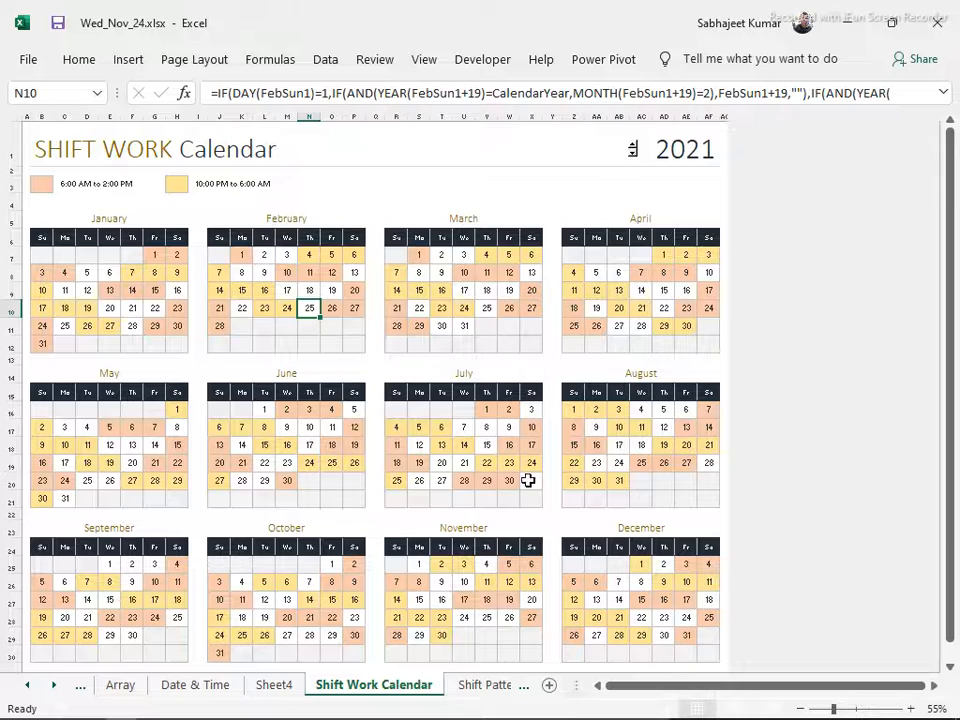
scroll(525, 504, down, 4)
scroll(525, 507, down, 2)
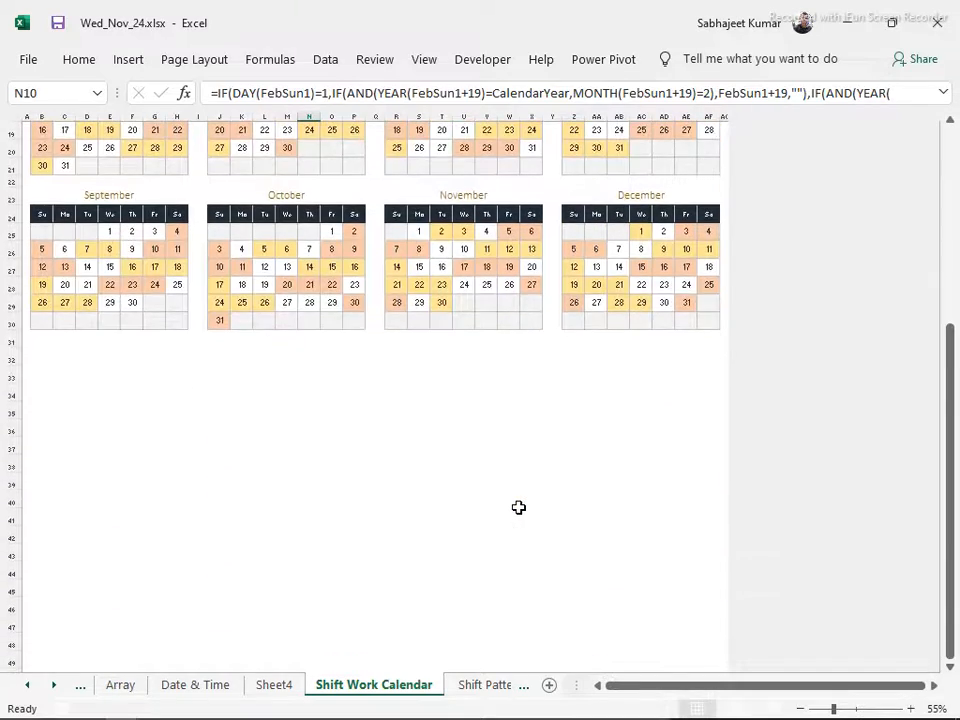
scroll(519, 508, up, 1)
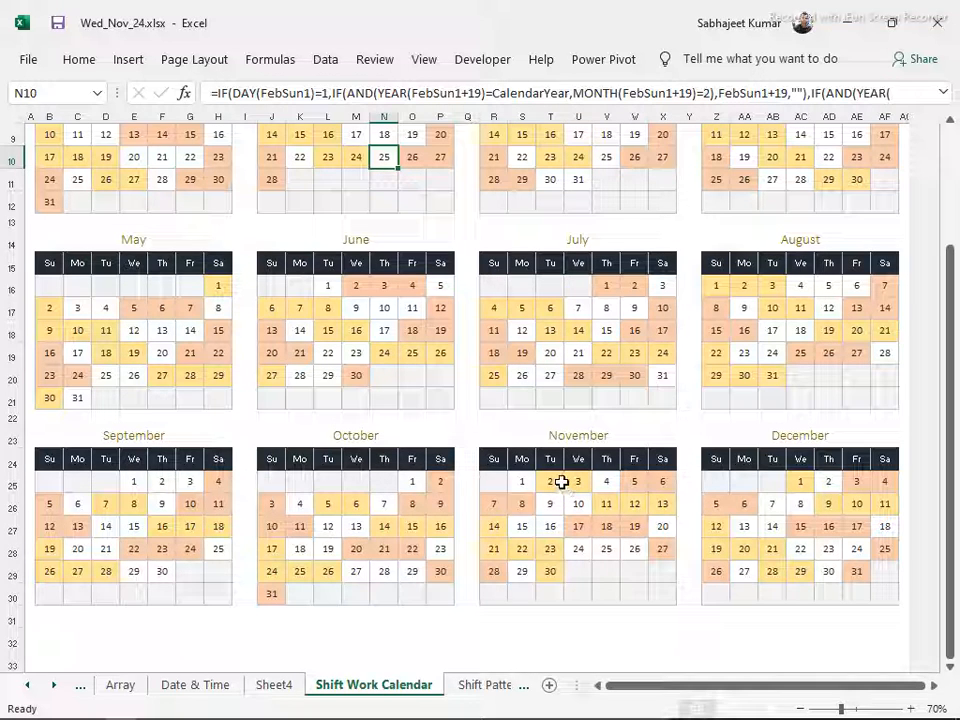
click(579, 550)
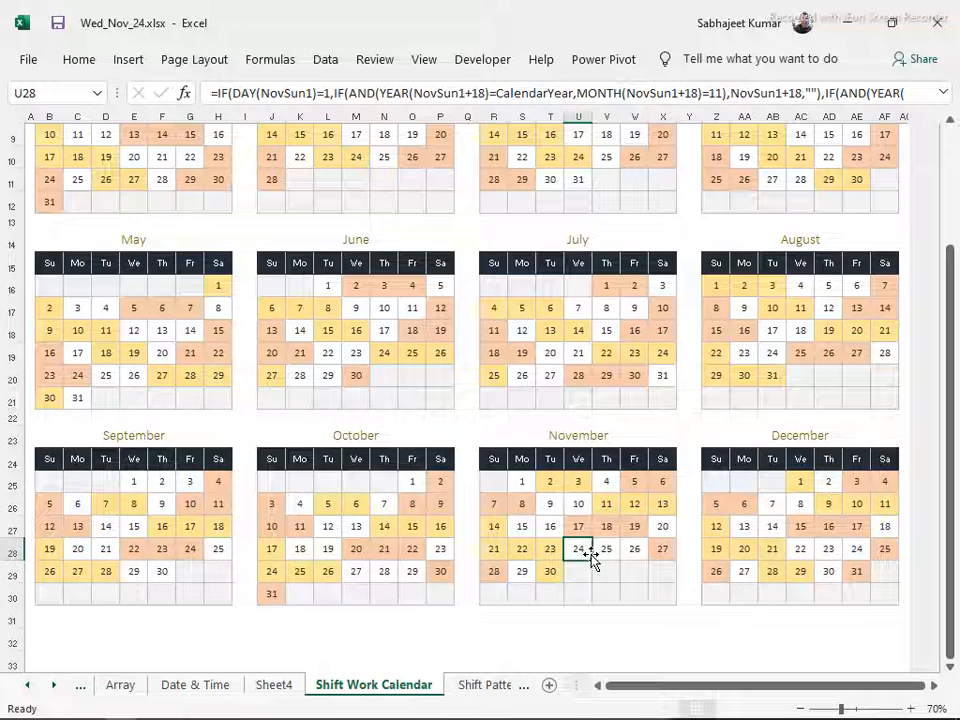
key(alt+Tab)
key(alt+Tab)
key(alt+Tab)
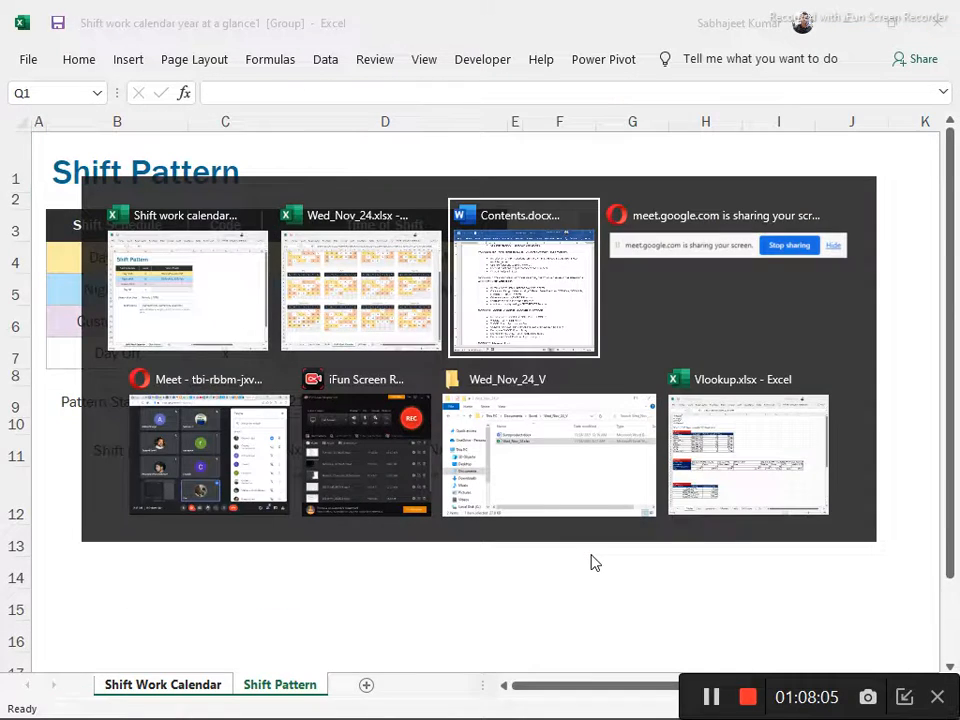
key(alt+shift+Tab)
click(274, 686)
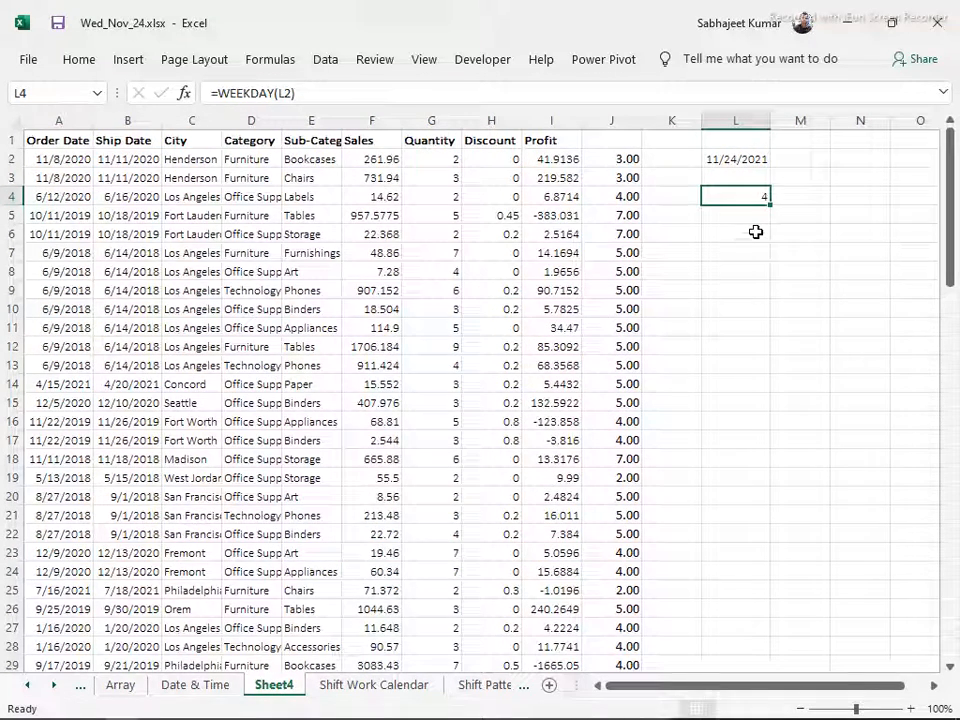
Try the WEEKDAY formula in L4 with an empty return type argument, as =WEEKDAY(L2,)
key(F2)
text(,)
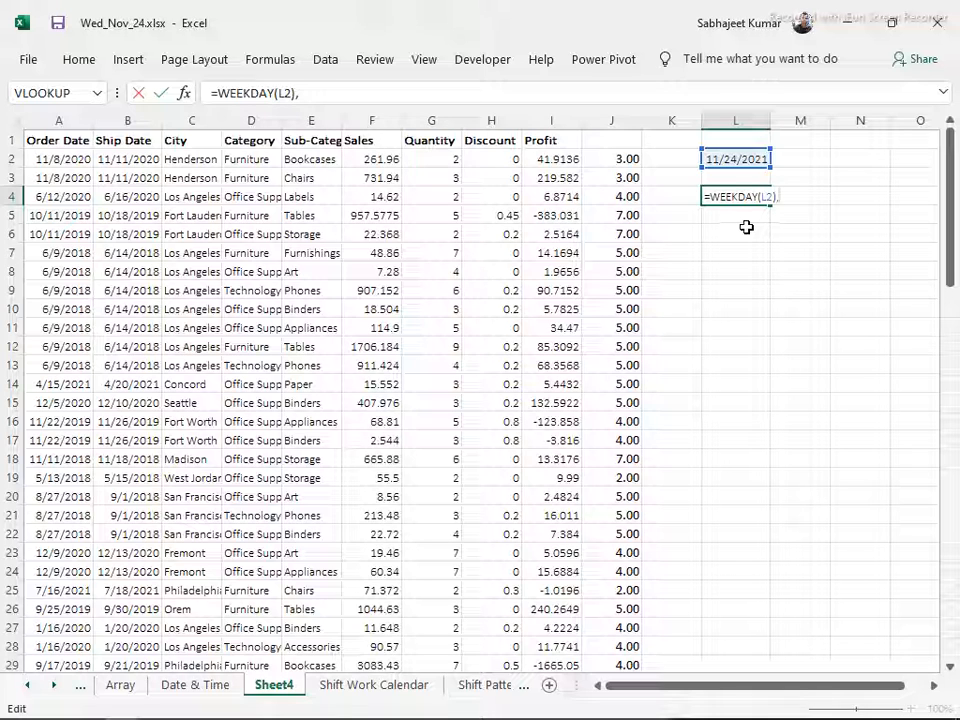
key(BackSpace)
key(BackSpace)
text(,)
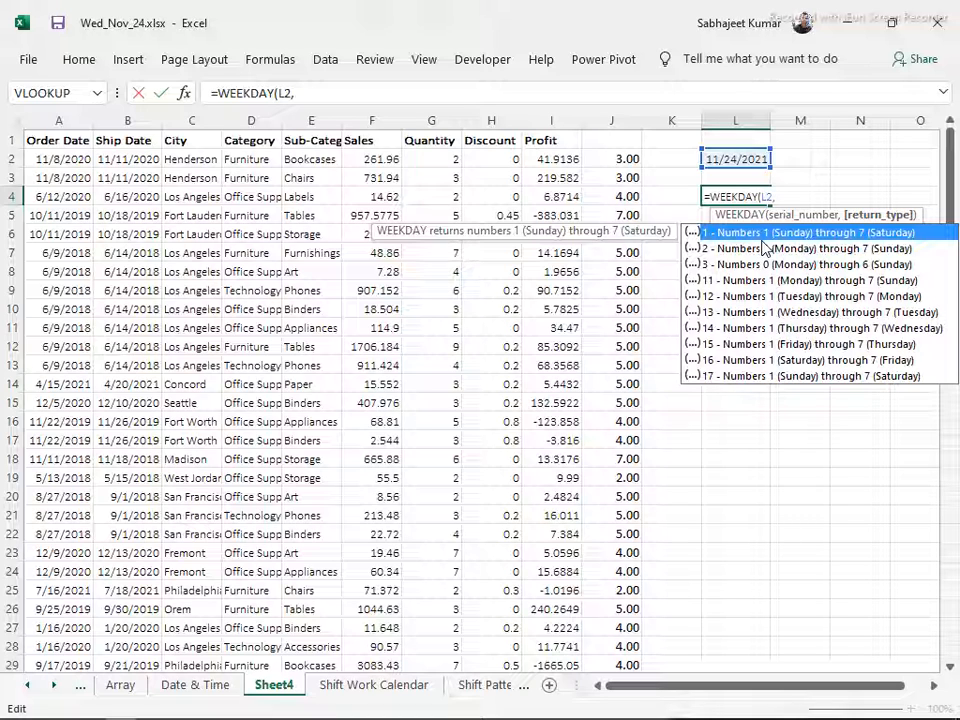
key(Return)
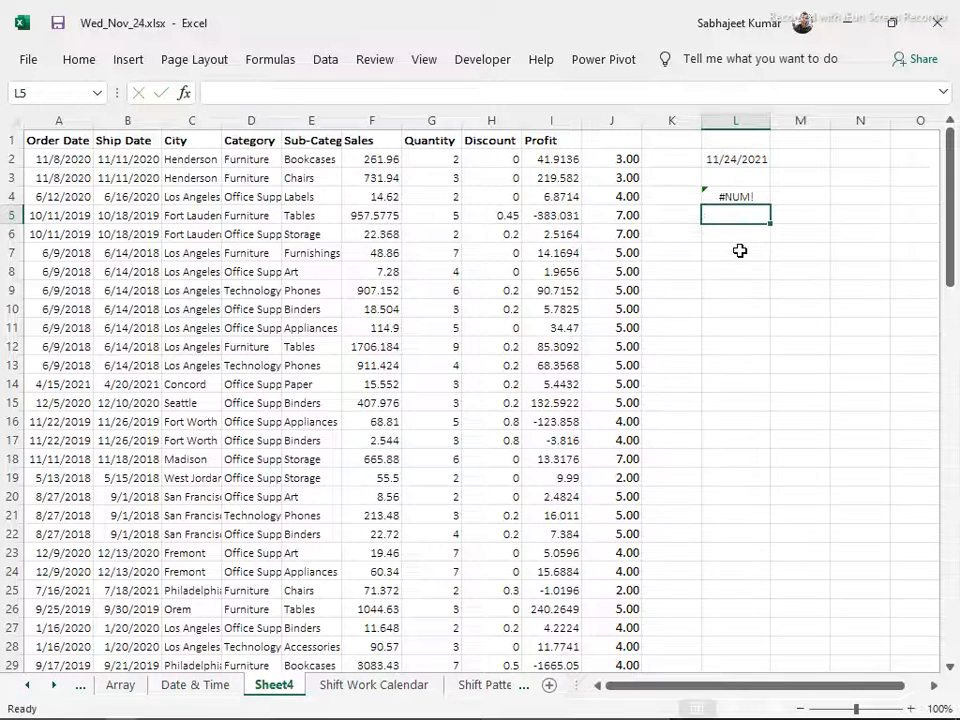
Remove the empty return type argument so that L4 contains =WEEKDAY(L2) again
key(Up)
key(F2)
key(BackSpace)
key(BackSpace)
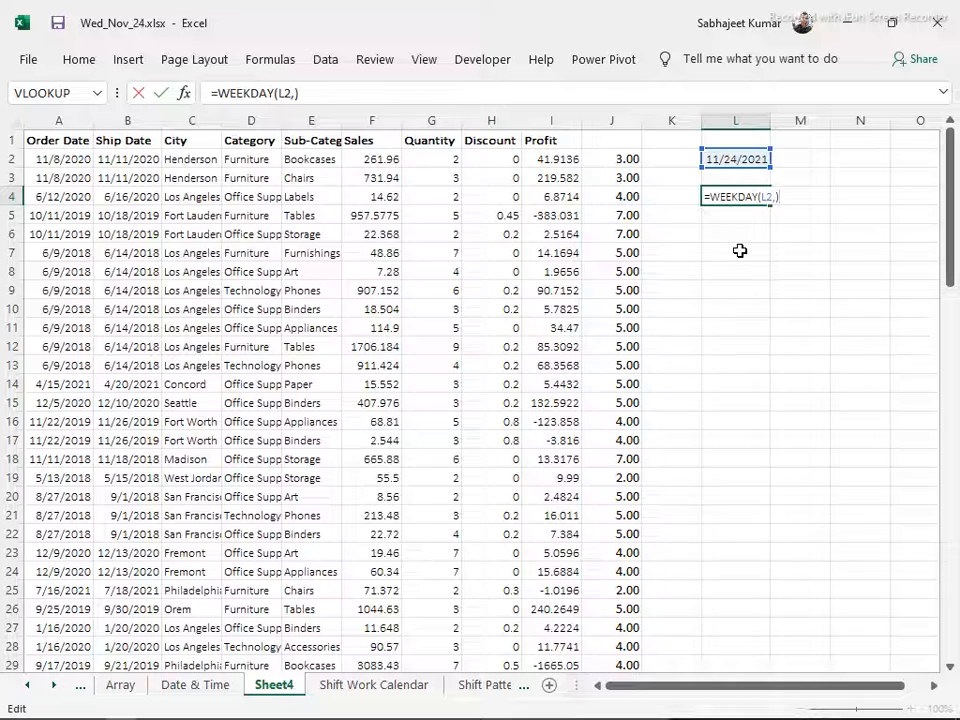
key(Return)
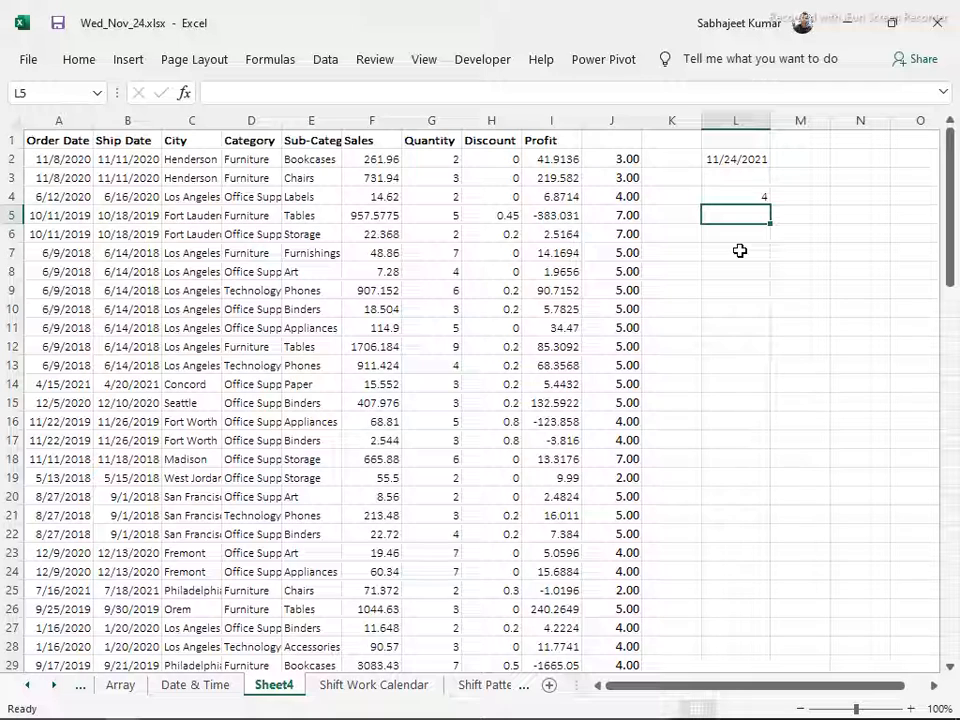
Set the return type in L4 to 2, numbering Monday as 1 through Sunday as 7, giving =WEEKDAY(L2,2)
key(Up)
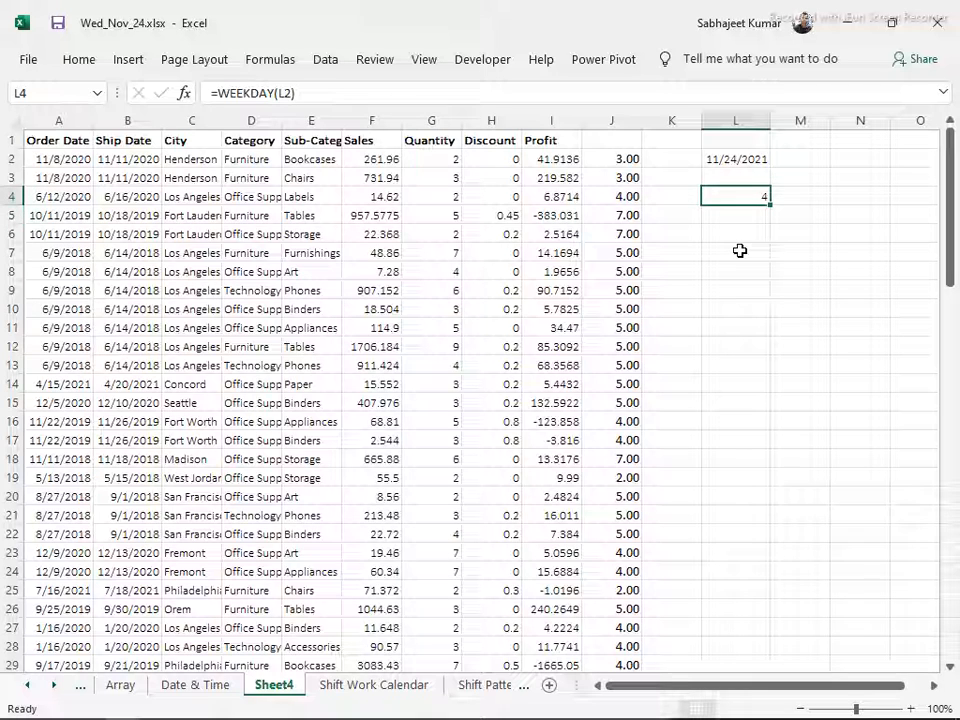
key(F2)
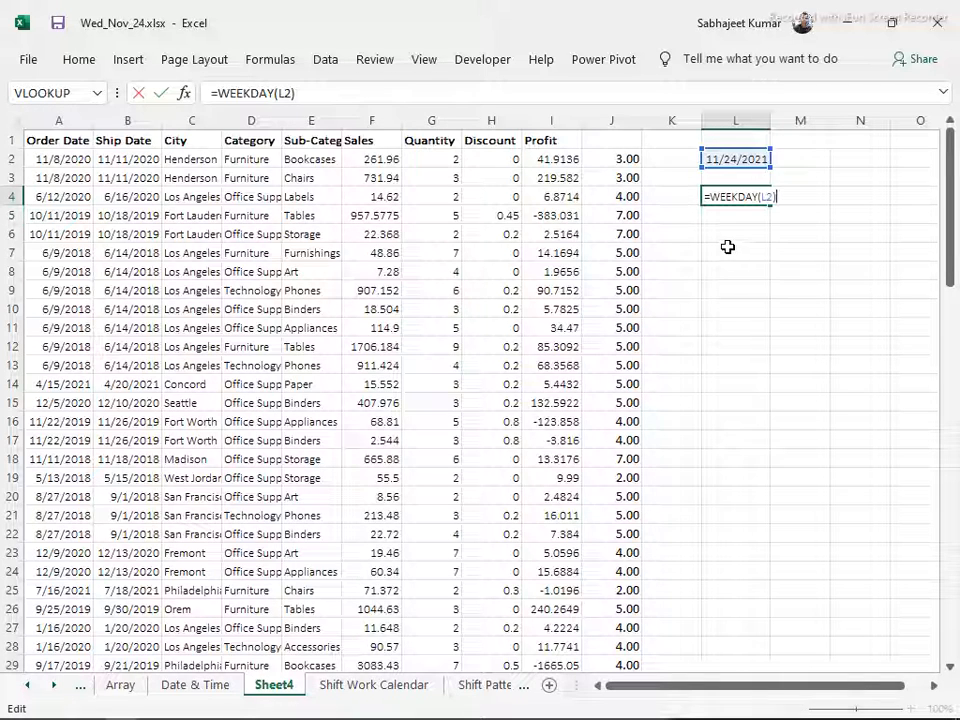
key(BackSpace)
text(,)
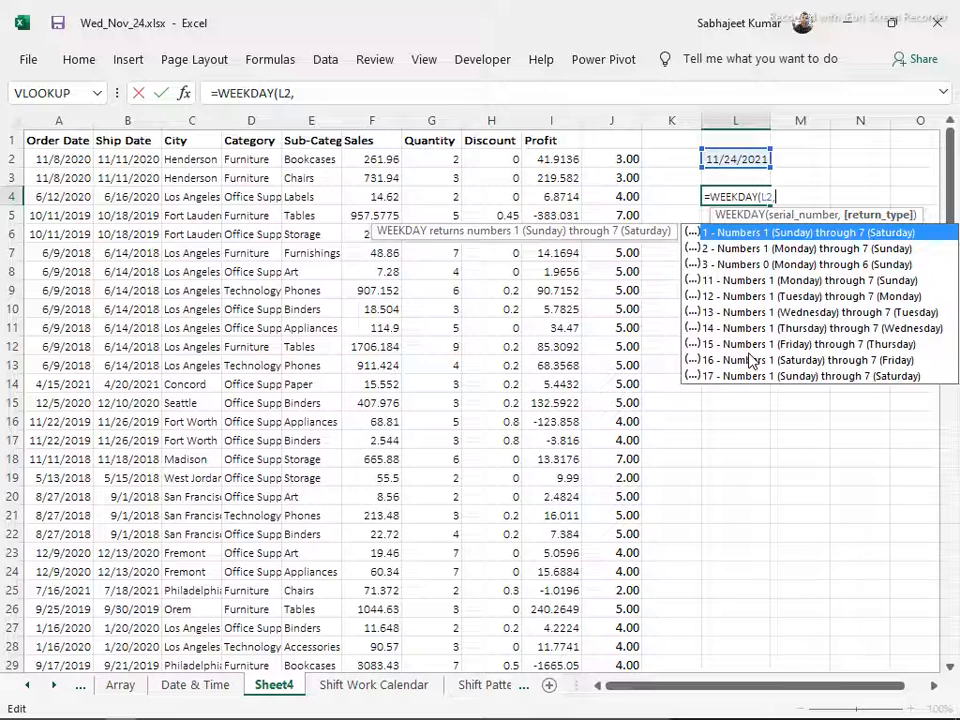
click(720, 254)
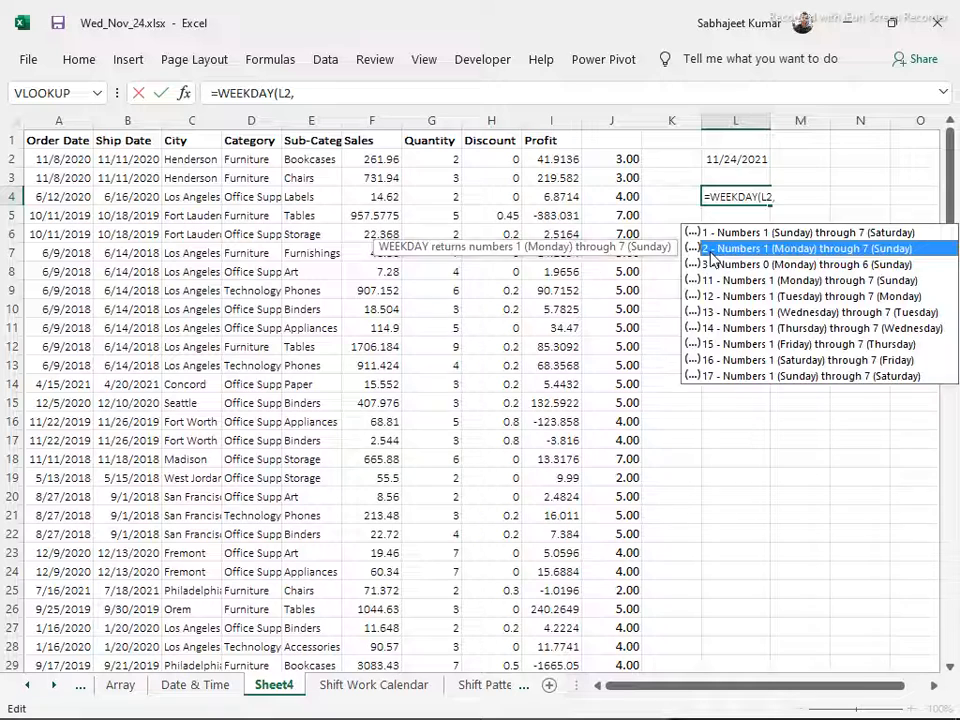
double_click(711, 250)
text())
key(Return)
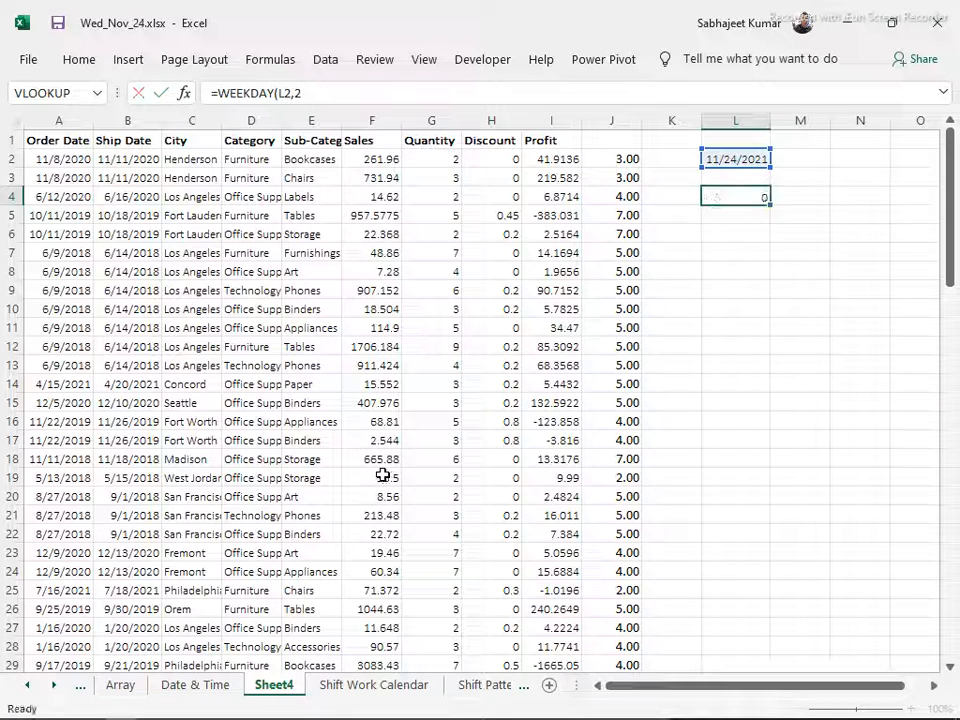
key(Up)
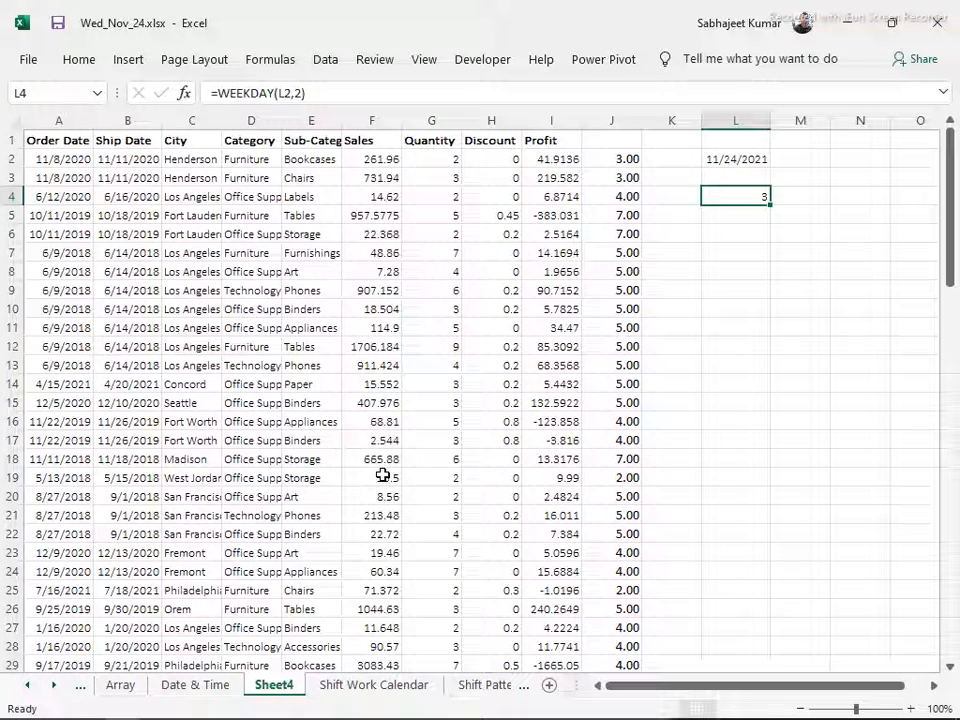
Compare the date in L2 with the WEEKDAY formula and its result in L4
click(721, 233)
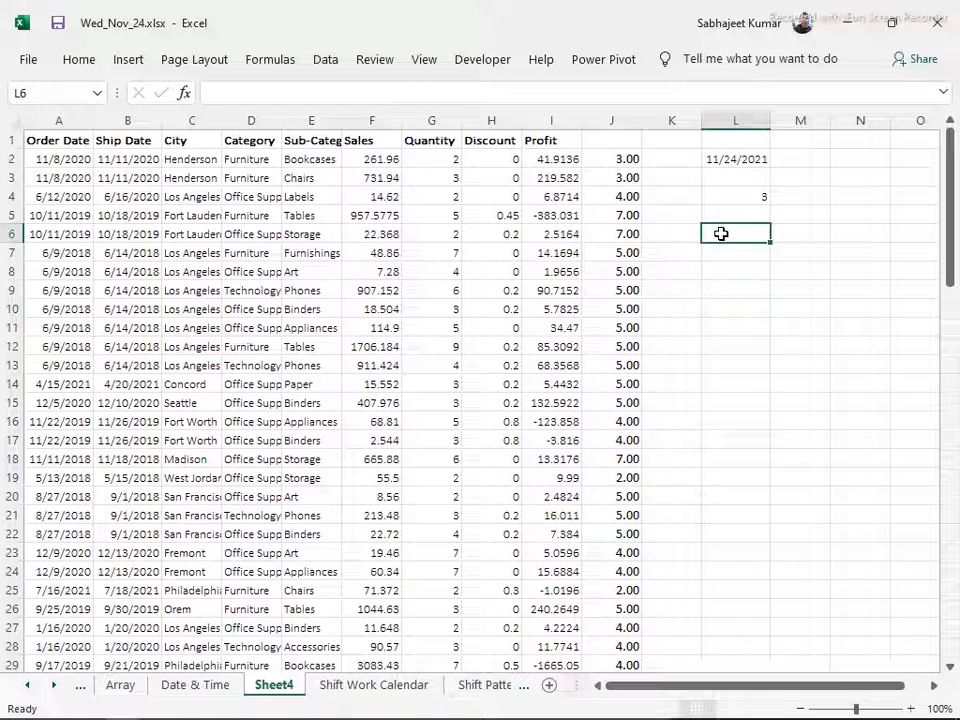
click(720, 194)
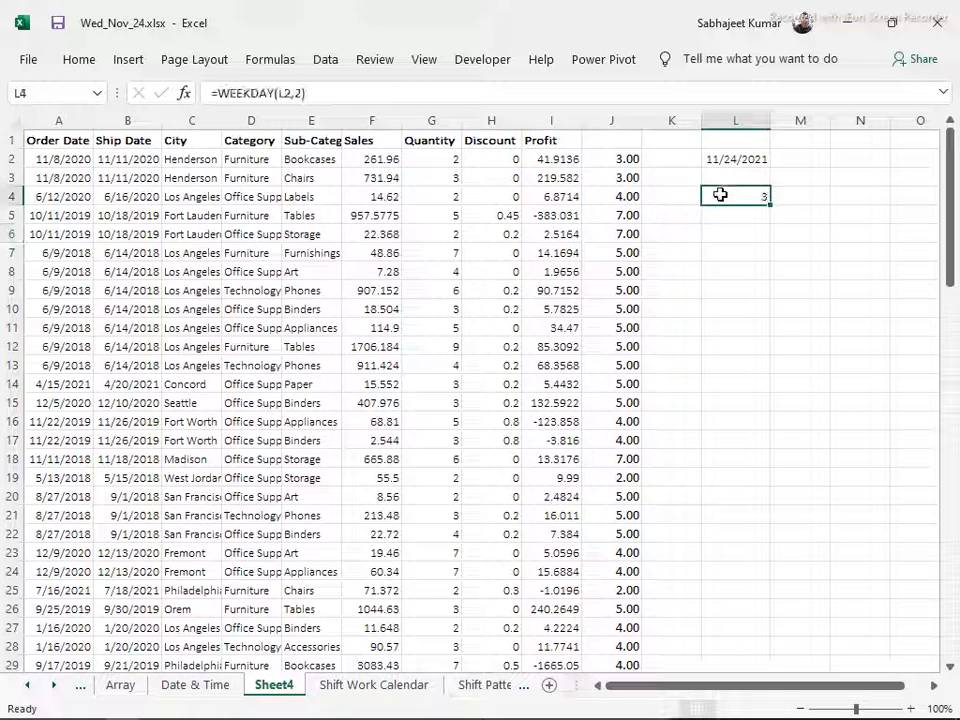
click(734, 160)
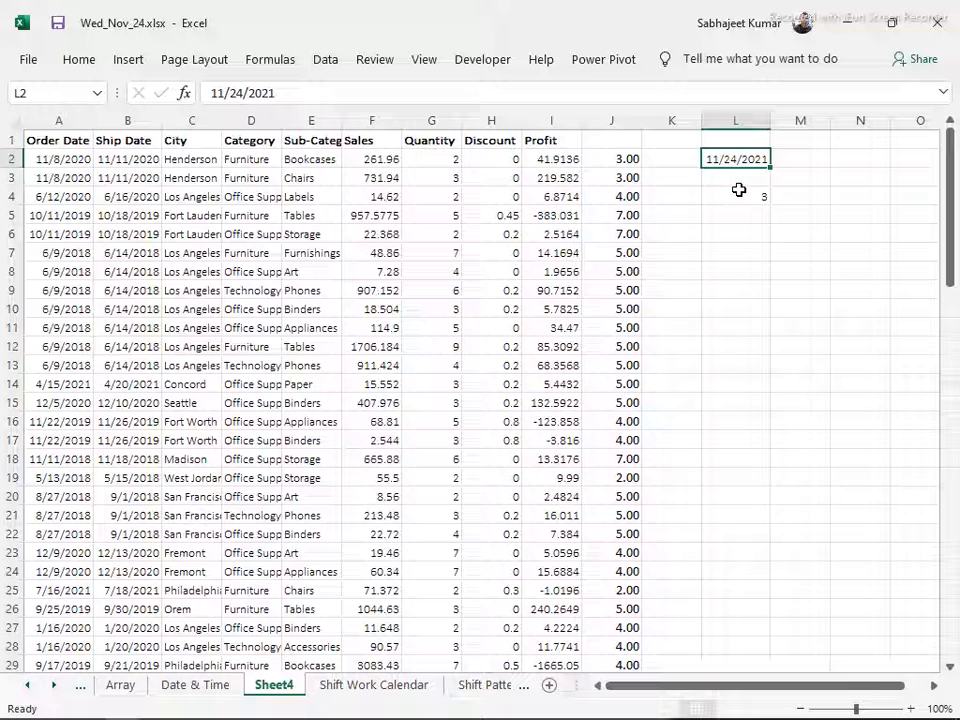
click(738, 190)
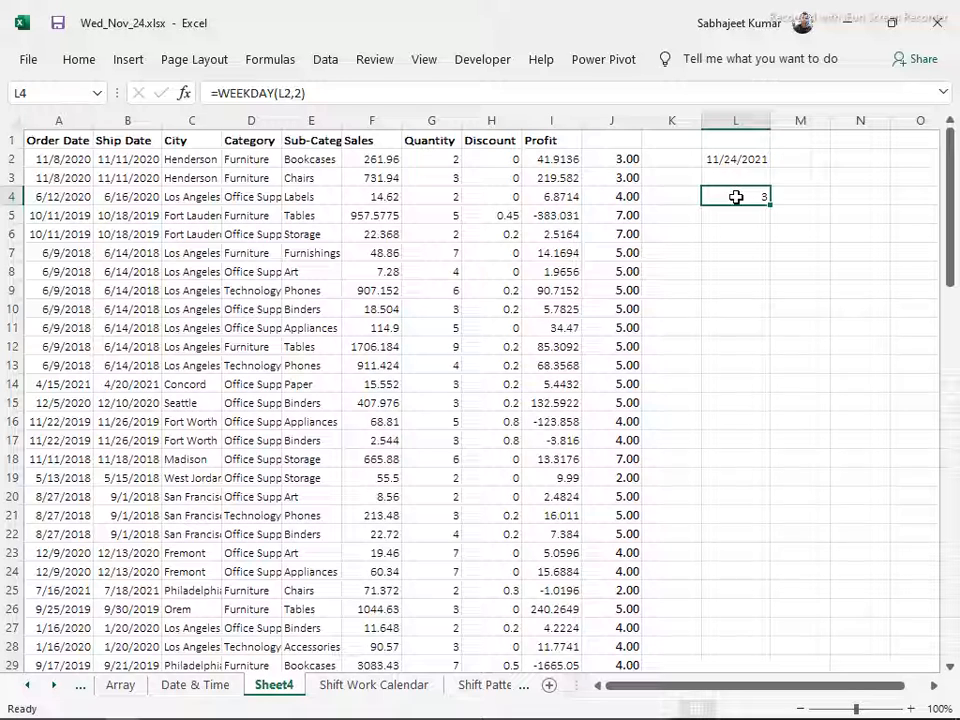
Remove the return type 2 from L4, look through the WEEKDAY return type options, and try =WEEKDAY(L2,) with the argument empty
double_click(737, 205)
key(BackSpace)
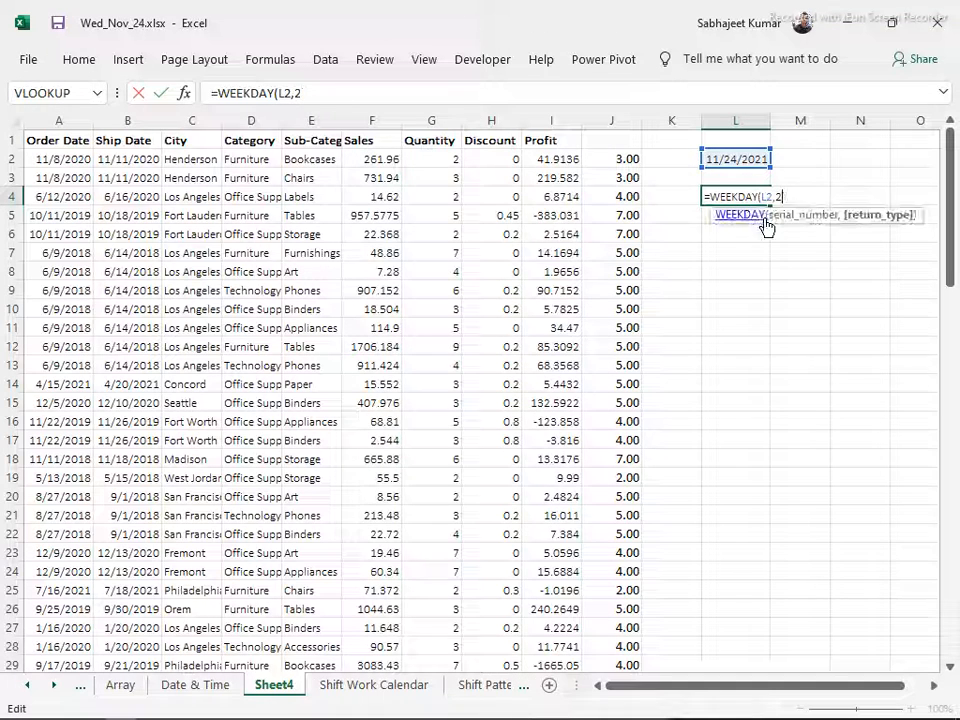
key(BackSpace)
key(Down)
key(Down)
key(Down)
key(Down)
key(Down)
key(Down)
key(Down)
key(Down)
key(Down)
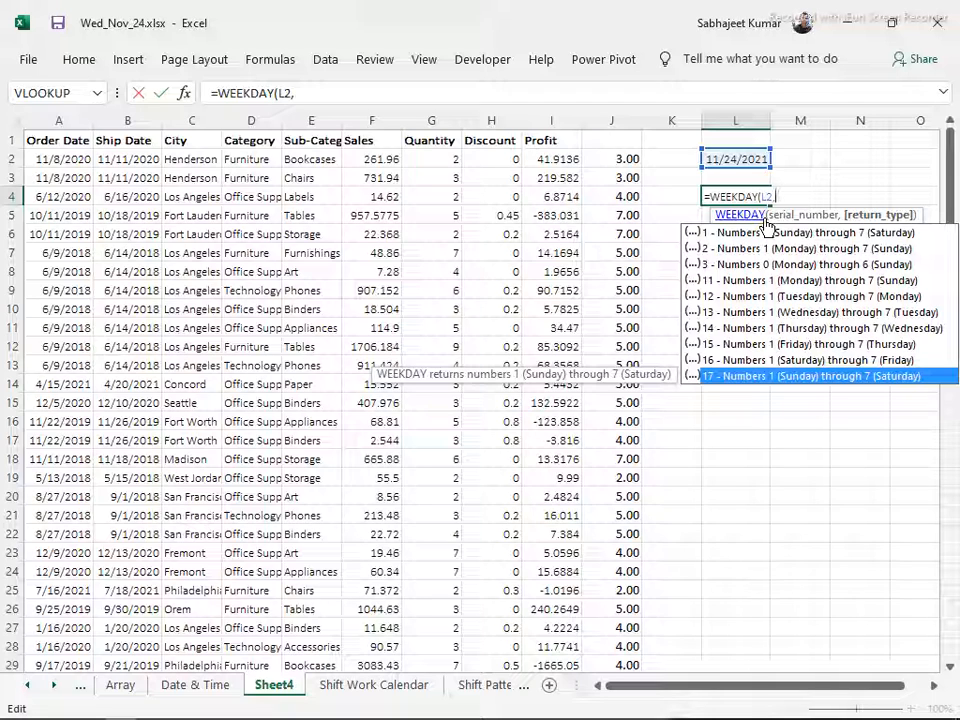
key(Return)
key(Up)
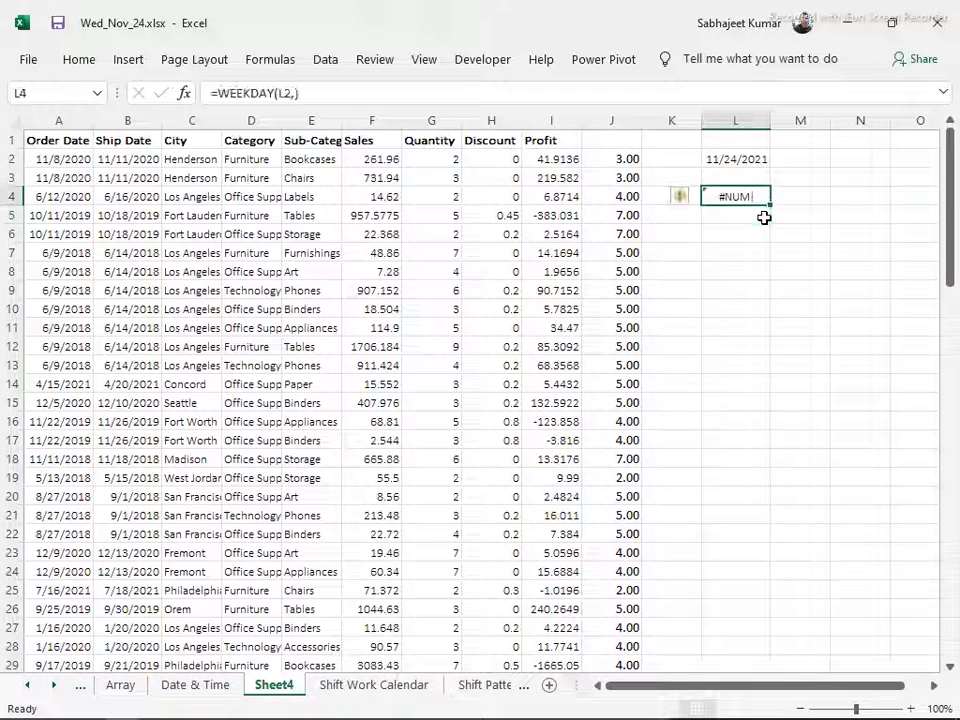
Try 5 as the WEEKDAY return type in L4, as =WEEKDAY(L2,5)
key(F2)
key(Left)
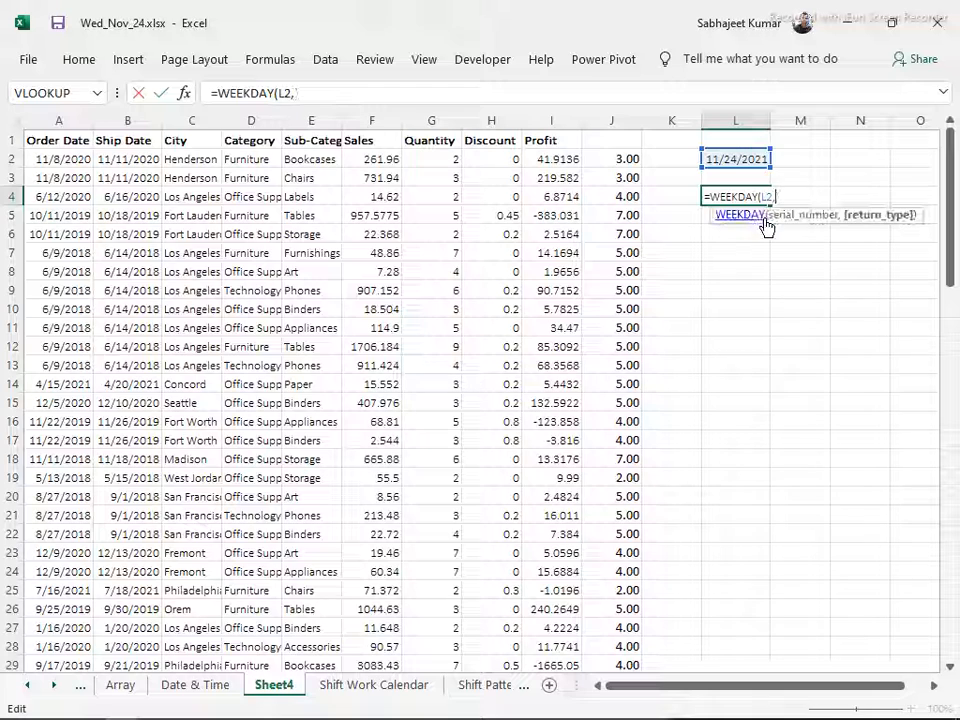
key(Return)
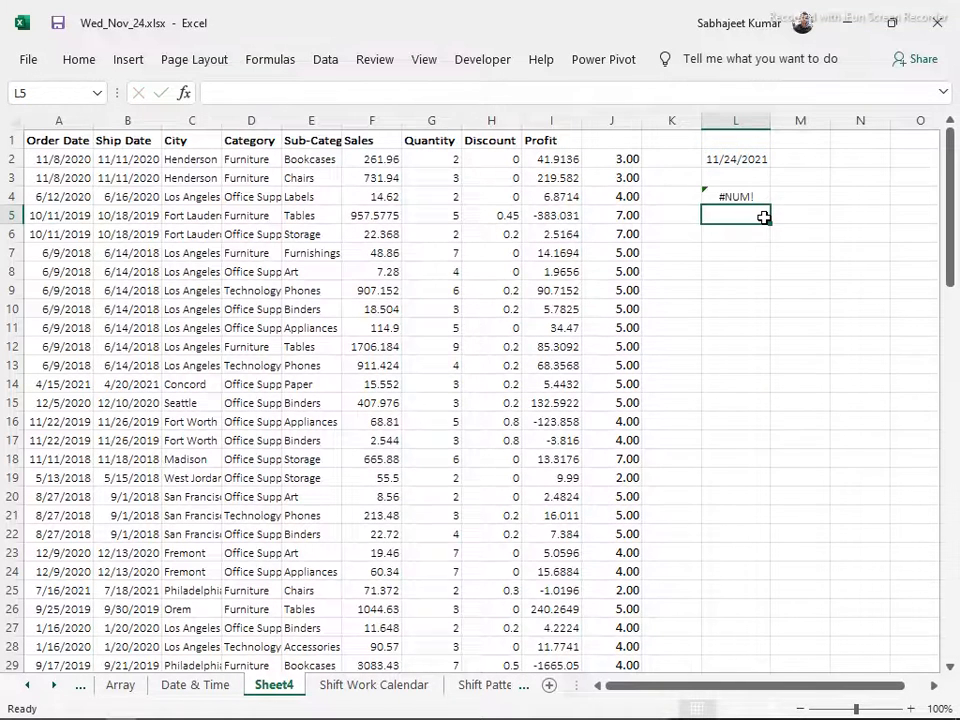
key(Up)
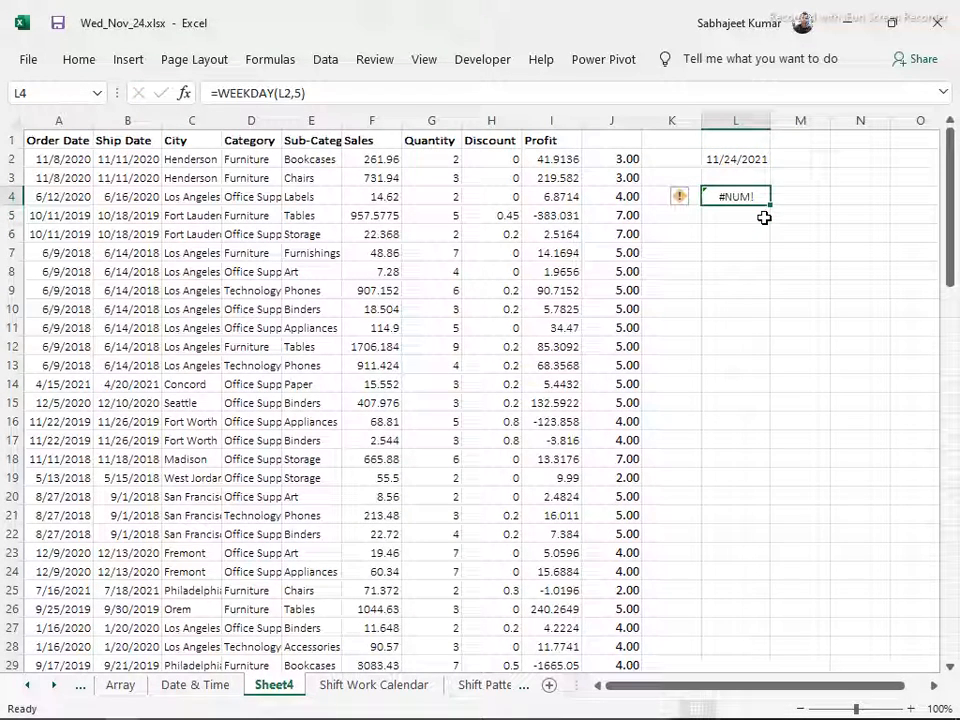
Check the list of WEEKDAY return types for the formula in L4, then re-enter 5 as the return type
key(F2)
key(BackSpace)
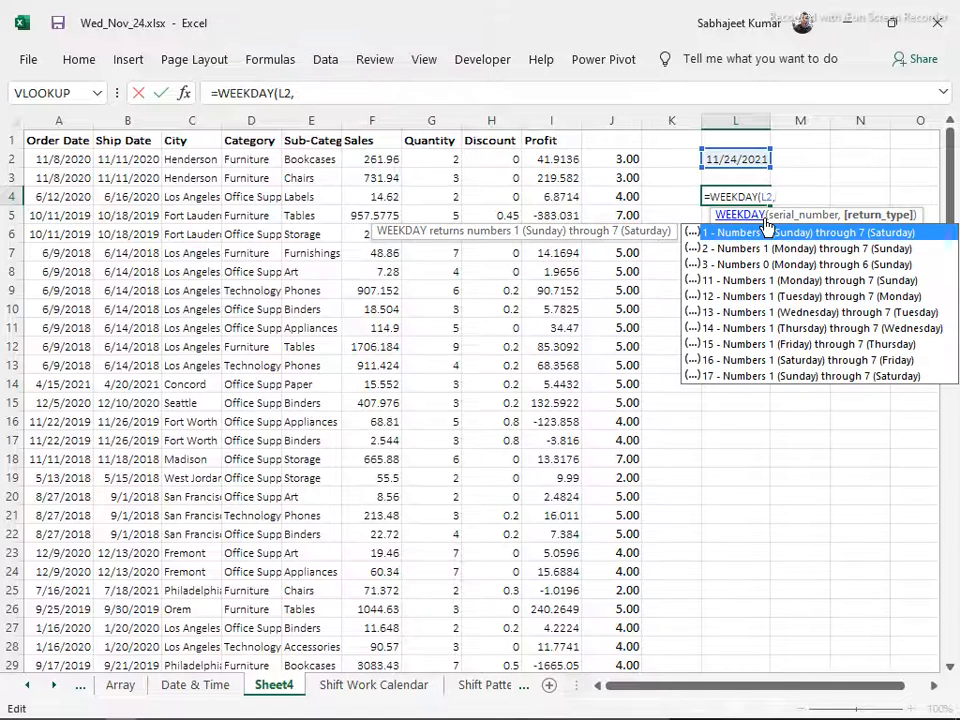
key(Escape)
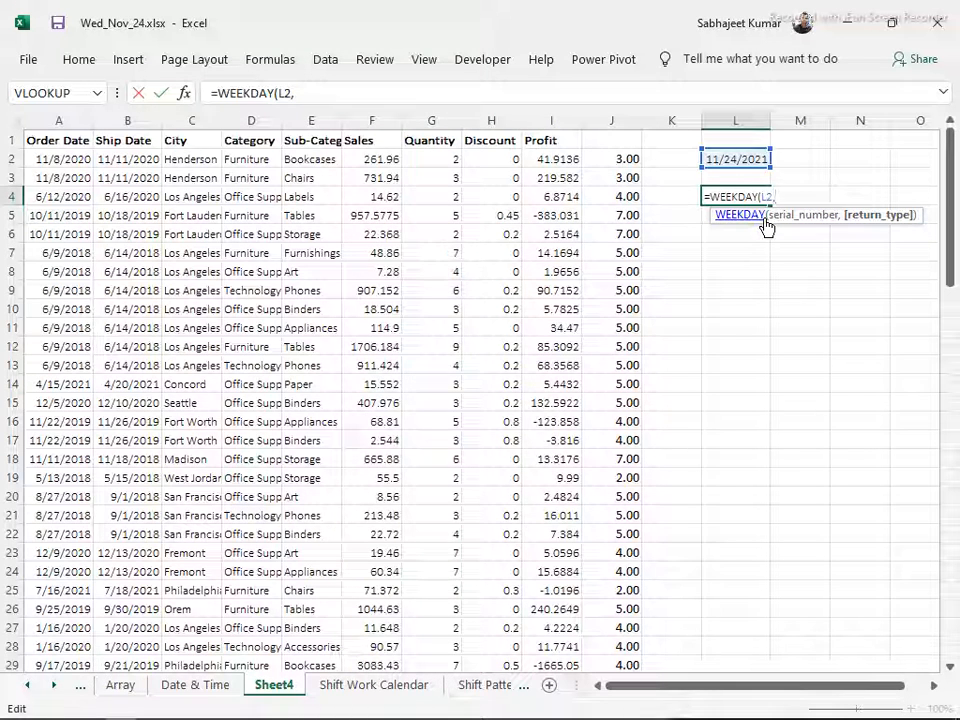
key(BackSpace)
text(,)
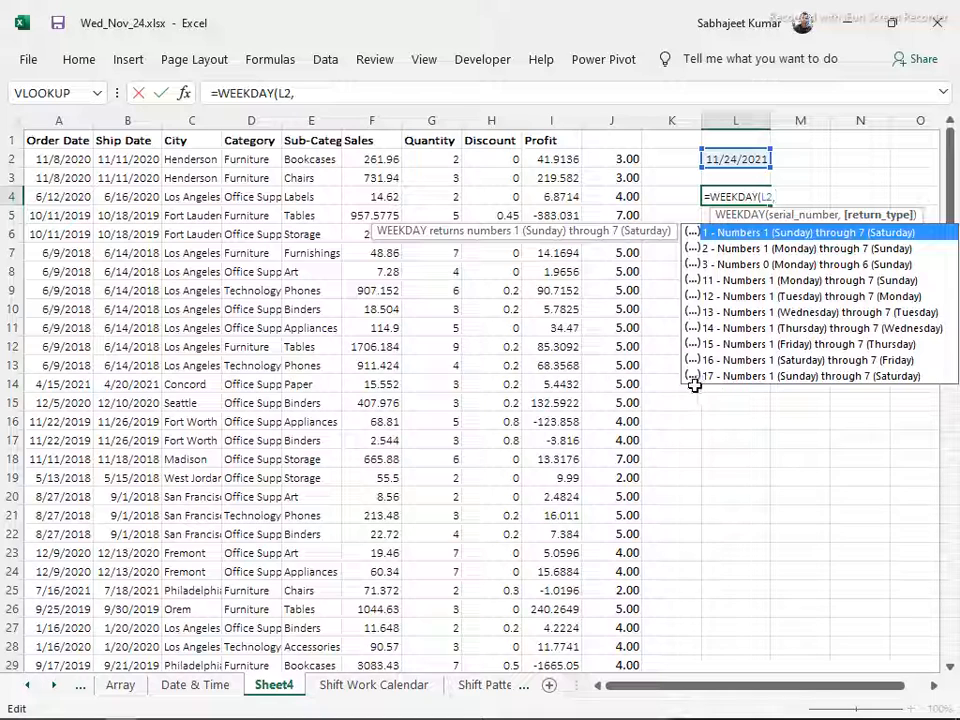
text(5)
key(ctrl+Return)
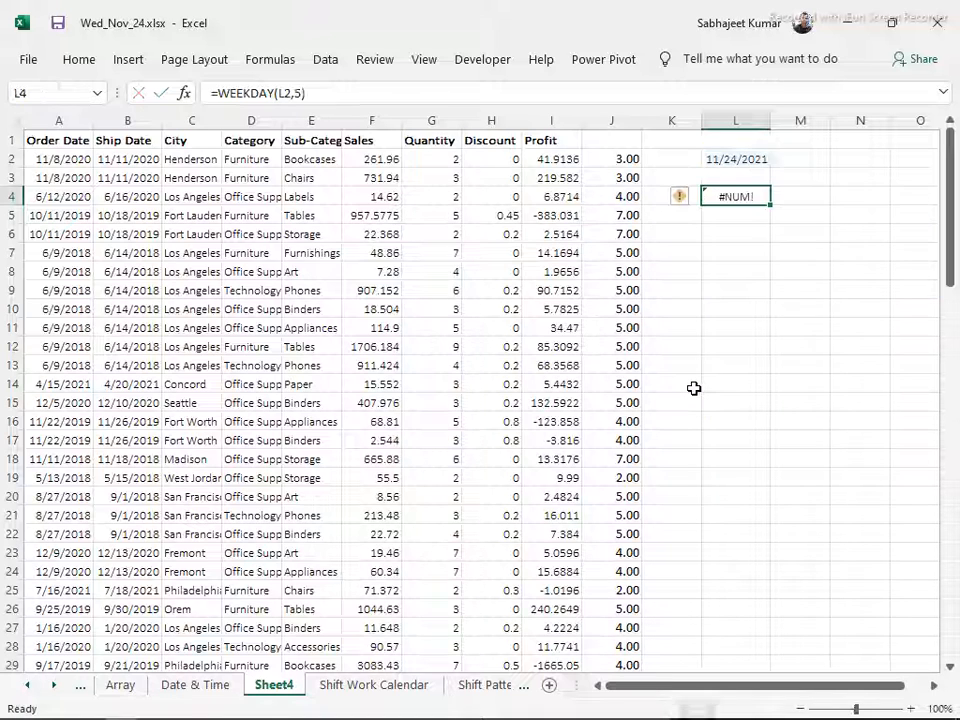
Remove the return type argument from L4 so that the formula is =WEEKDAY(L2)
key(F2)
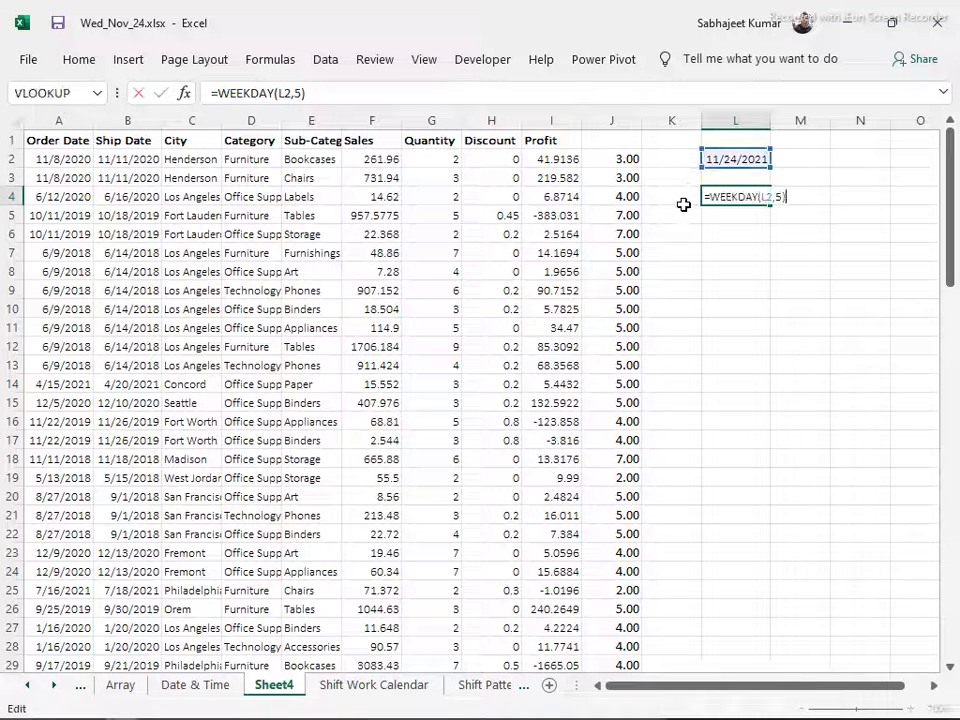
key(BackSpace)
key(BackSpace)
key(BackSpace)
key(Return)
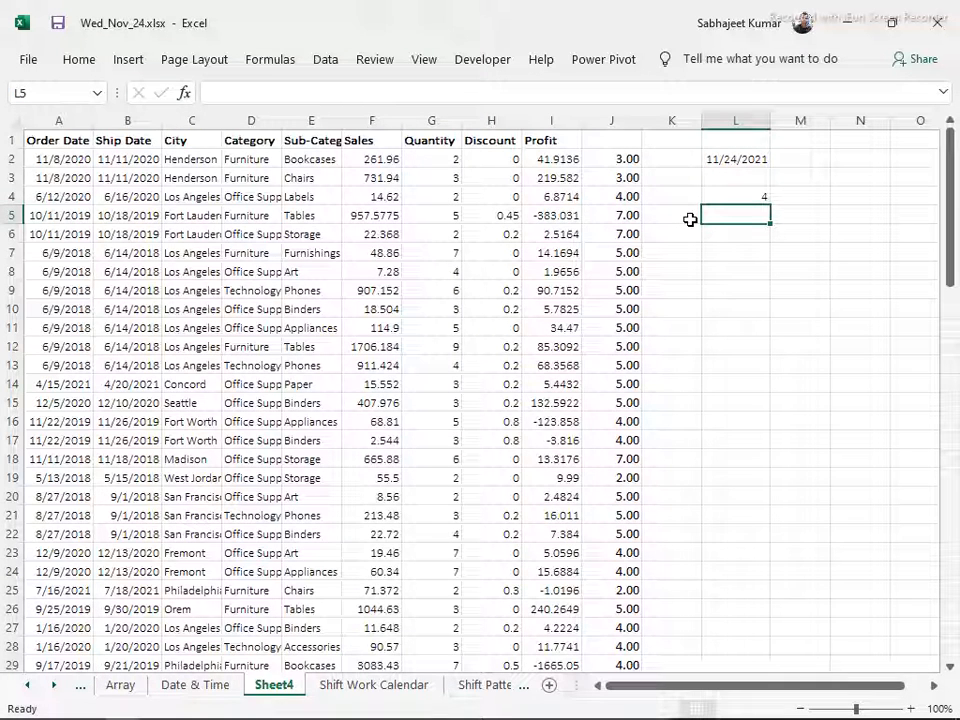
Enter the label Weekday in M4 and the label Weeknum in M5
click(791, 197)
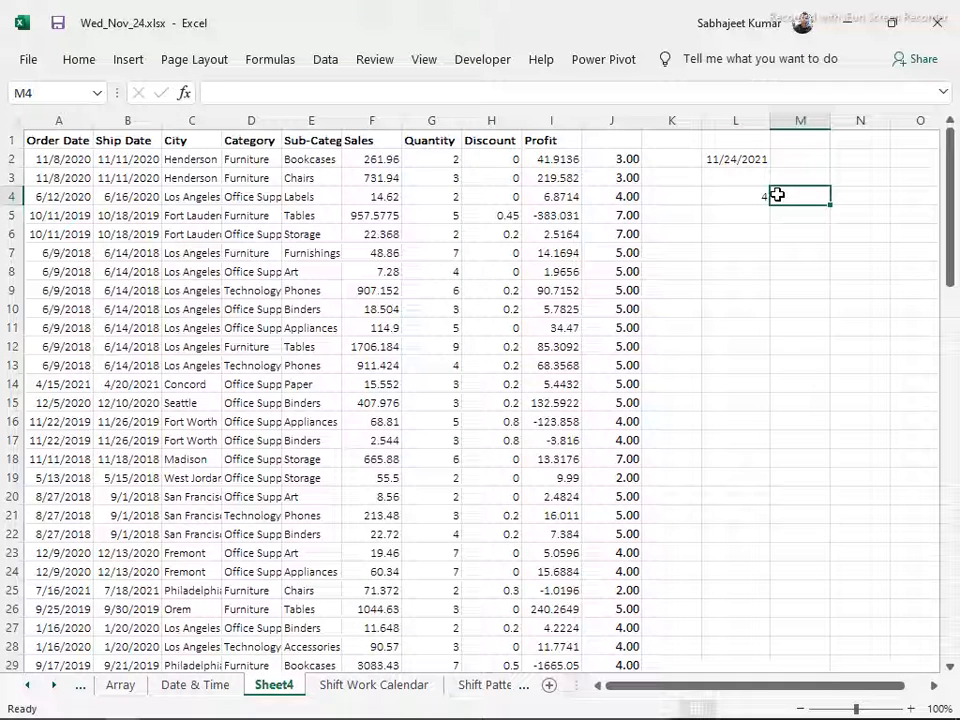
text(Week)
key(BackSpace)
text(day)
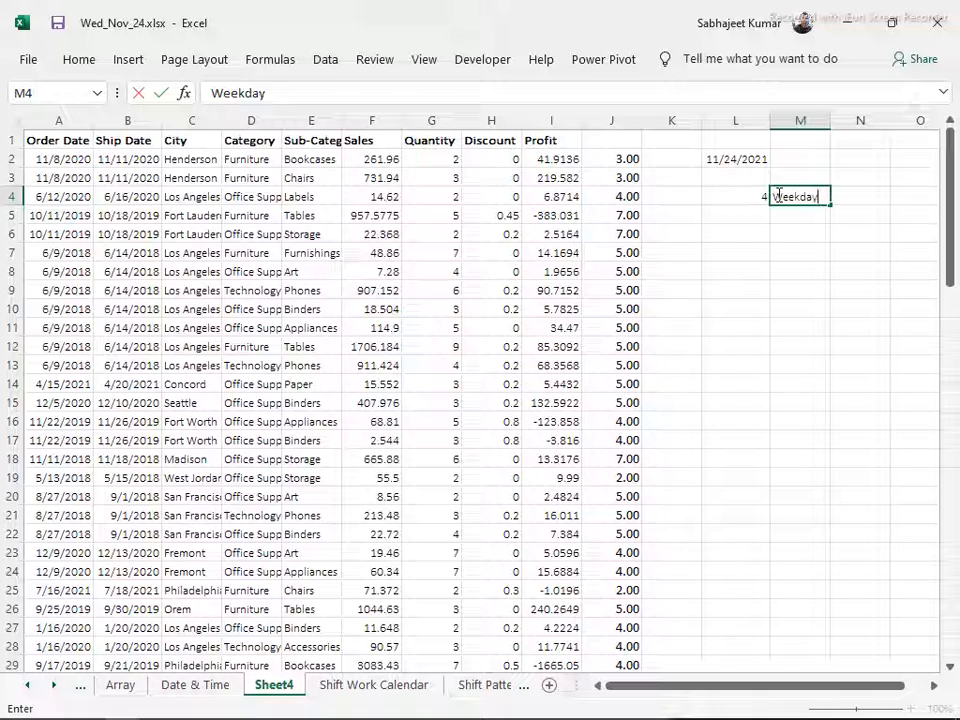
key(Return)
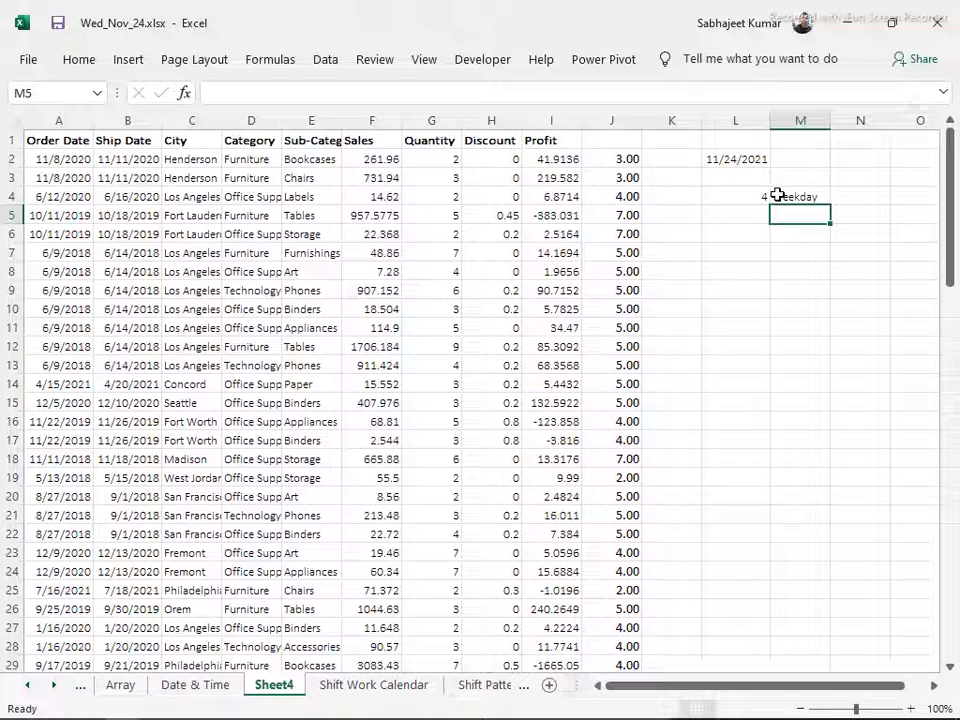
text(Weeknum)
key(Return)
Enter the formula =WEEKNUM(L2) in L5, beside the Weeknum label
key(Up)
key(Left)
text(=w)
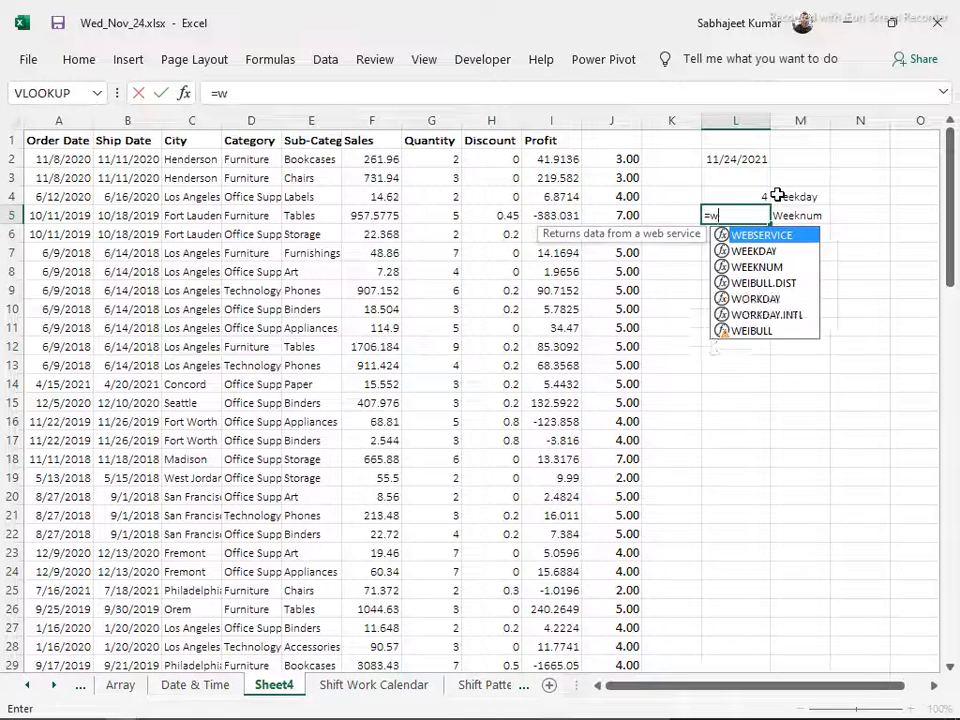
text(eek)
key(Down)
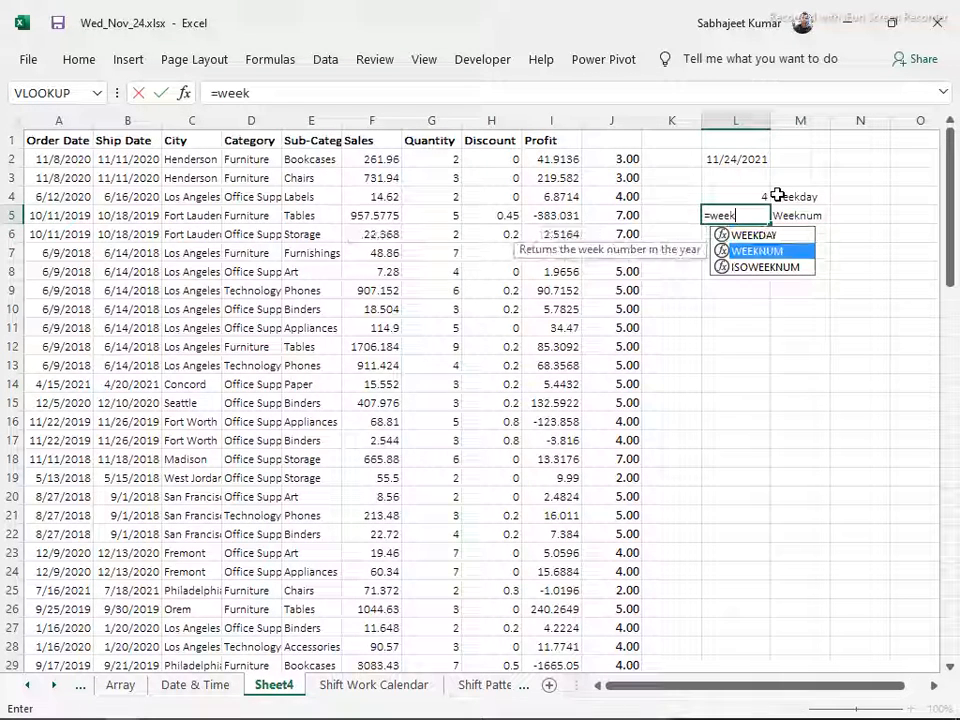
key(Tab)
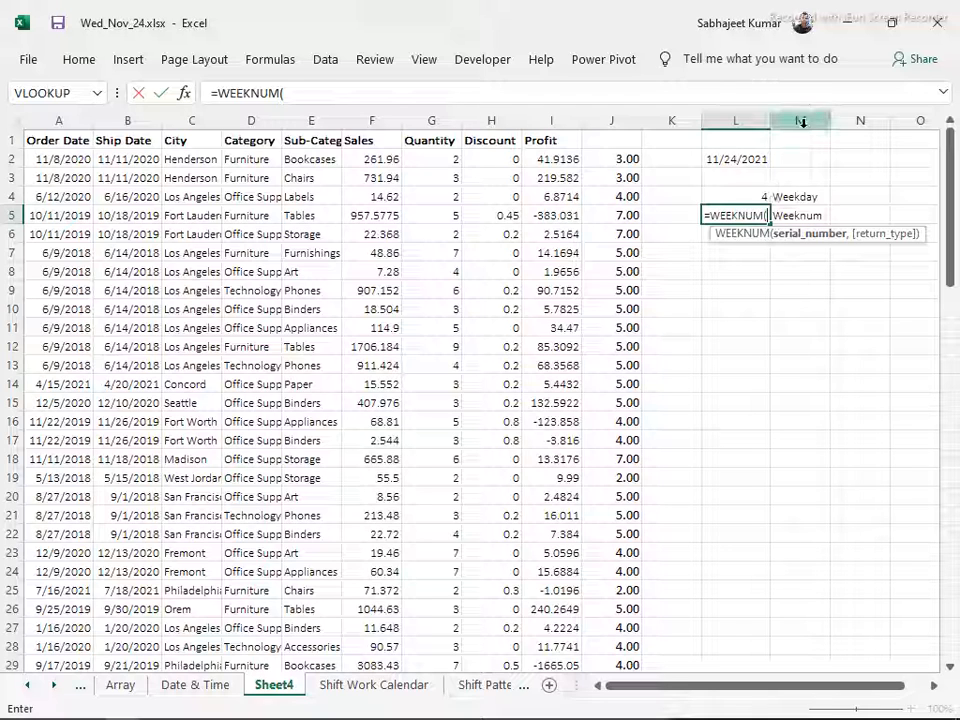
click(729, 159)
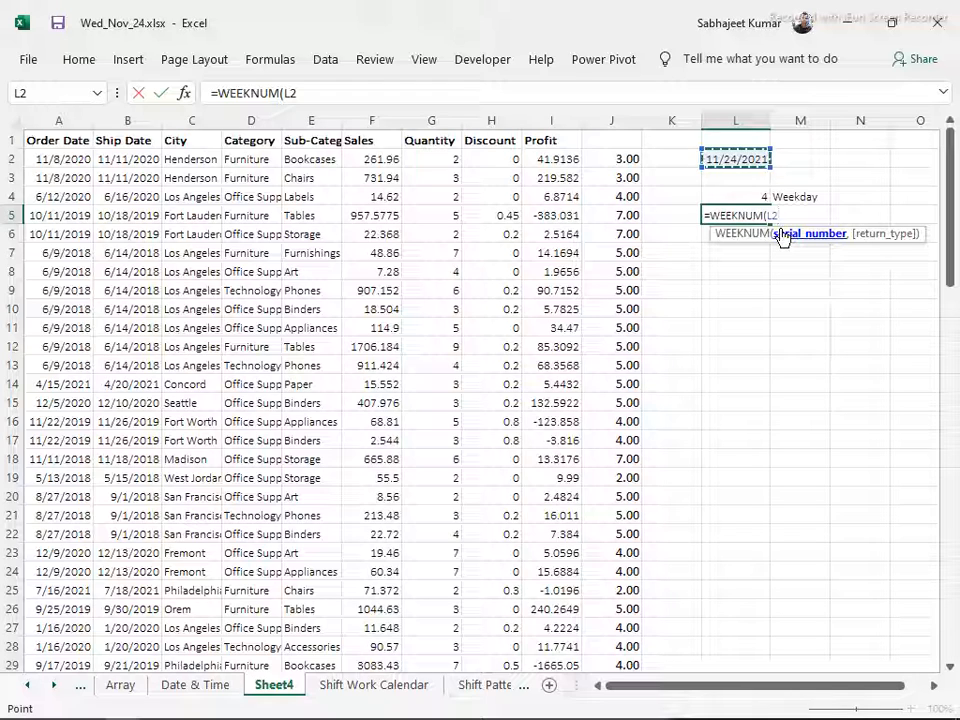
key(Return)
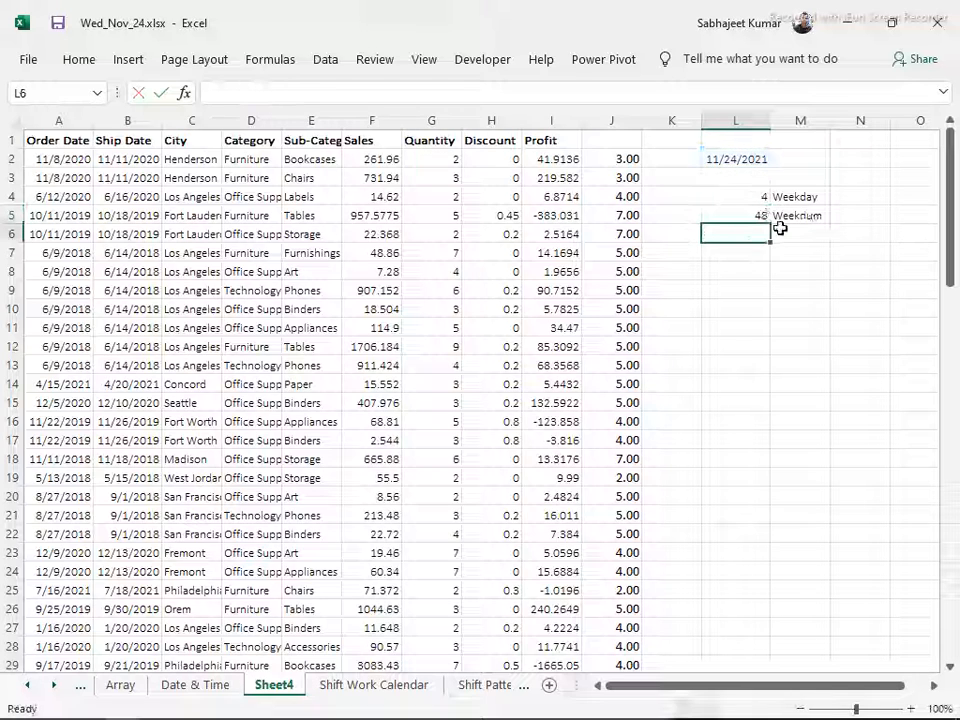
Set the return type of the WEEKNUM formula in L5 to 15 - Friday, giving =WEEKNUM(L2,15)
key(Up)
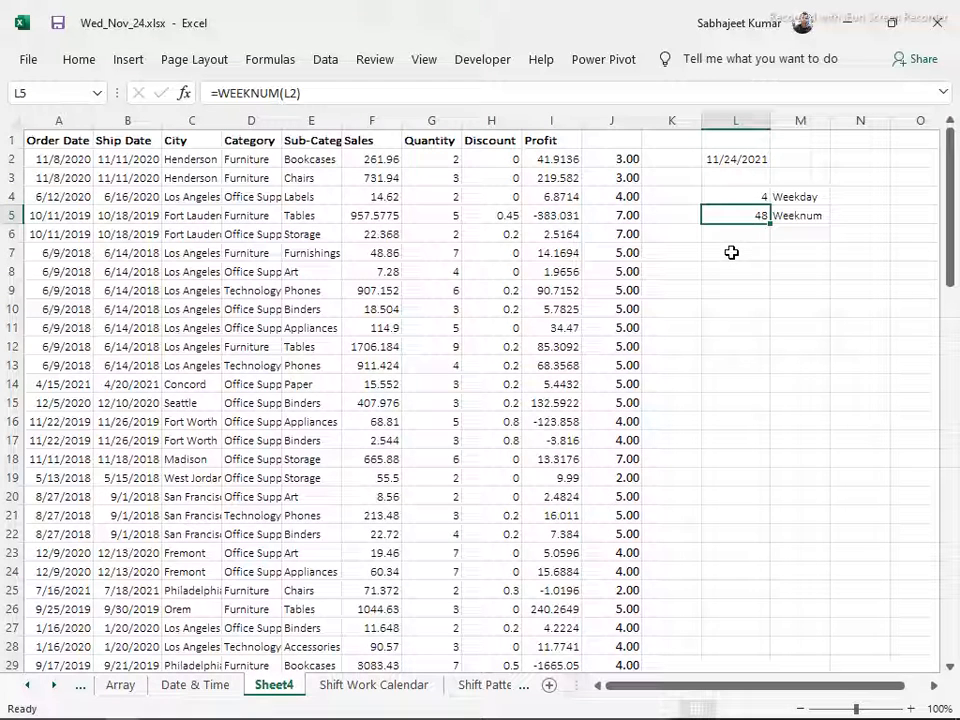
key(F2)
key(BackSpace)
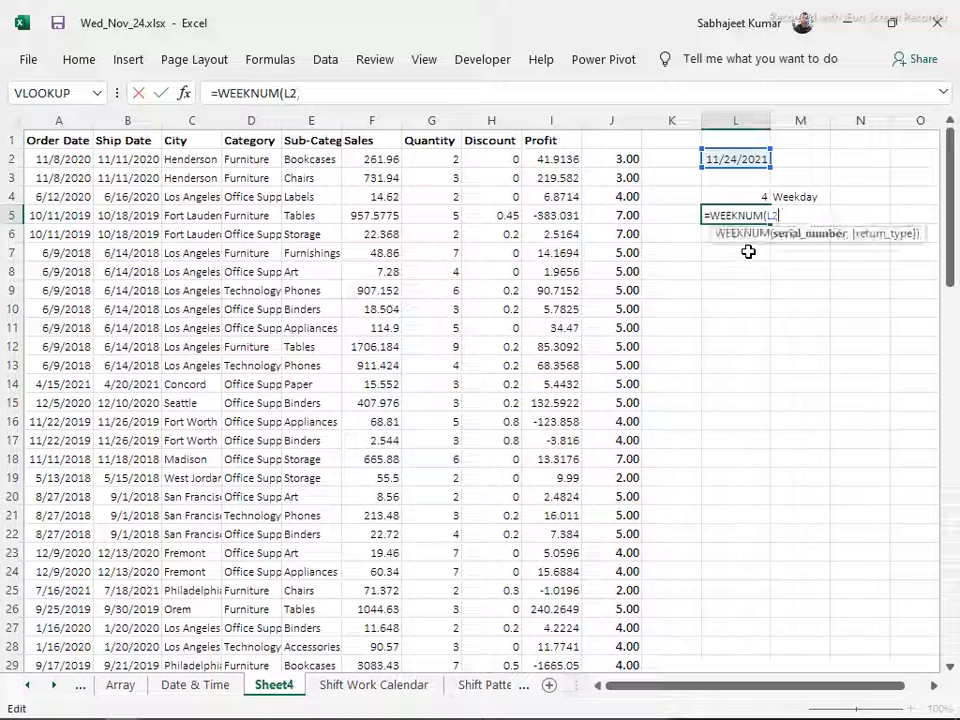
text(,)
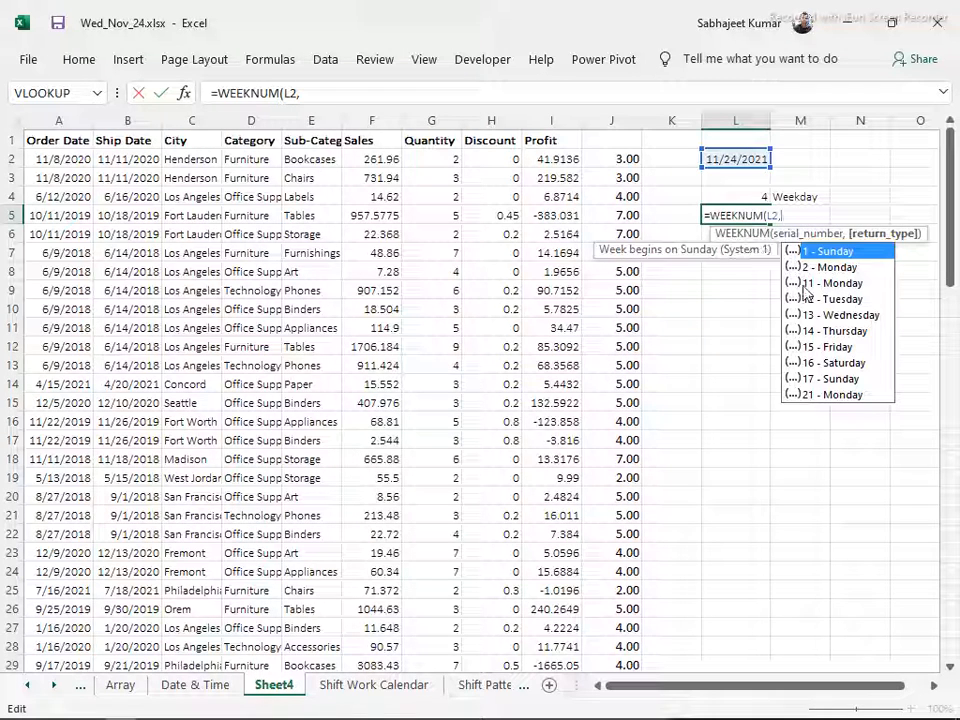
click(819, 346)
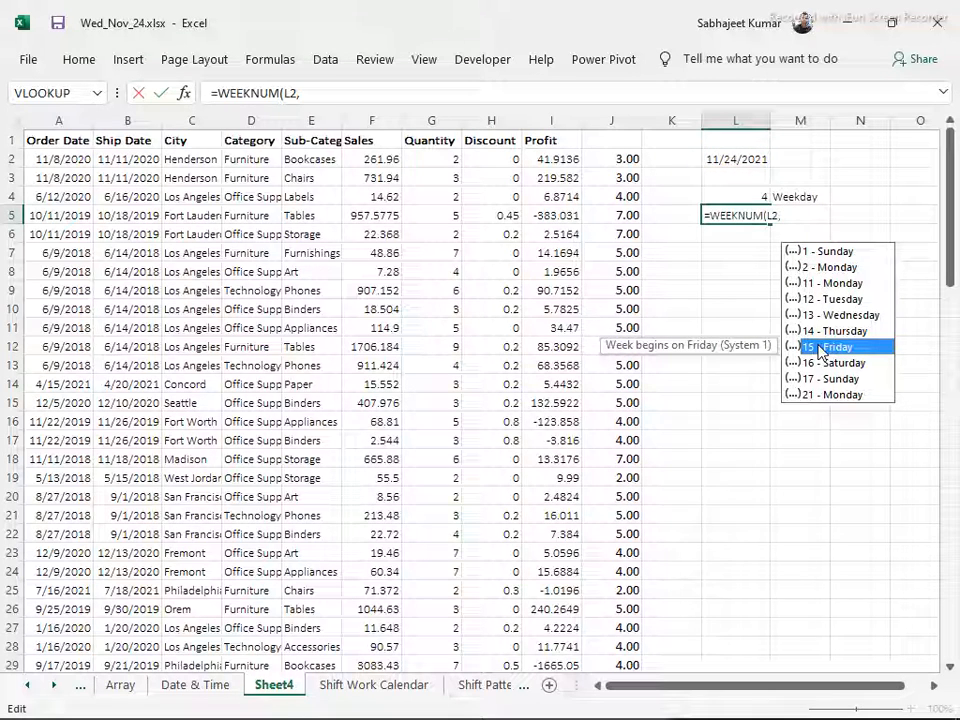
double_click(819, 346)
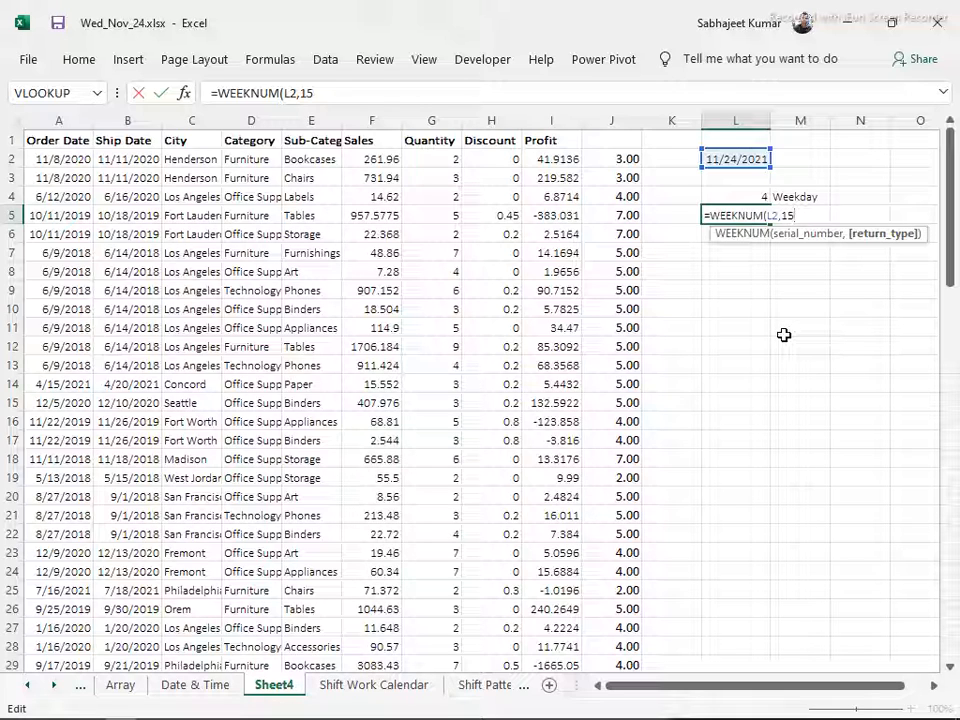
key(Return)
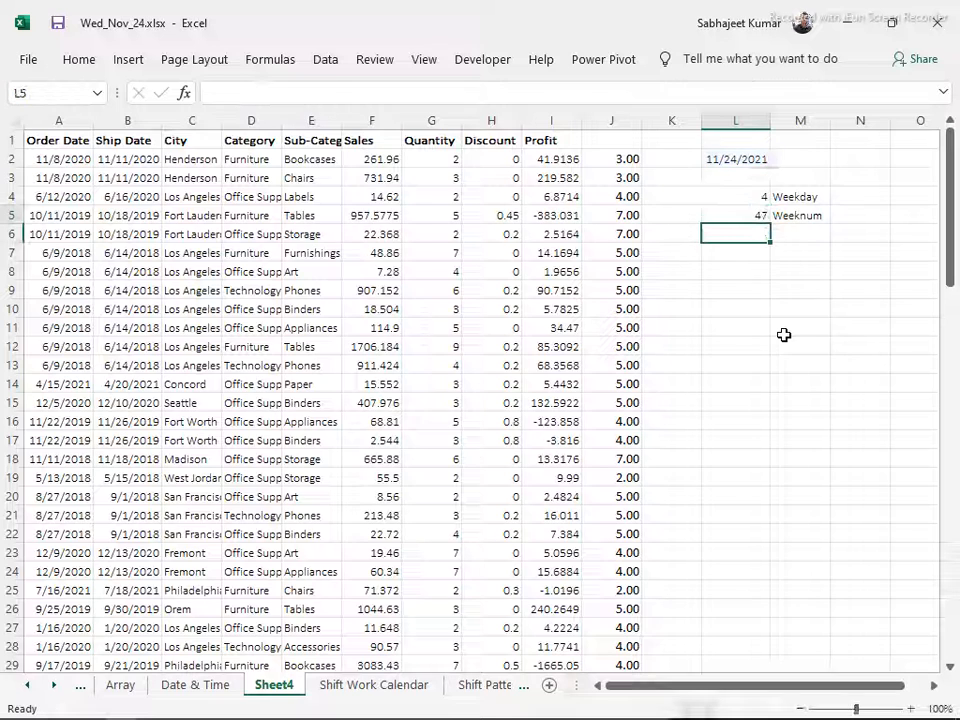
key(Up)
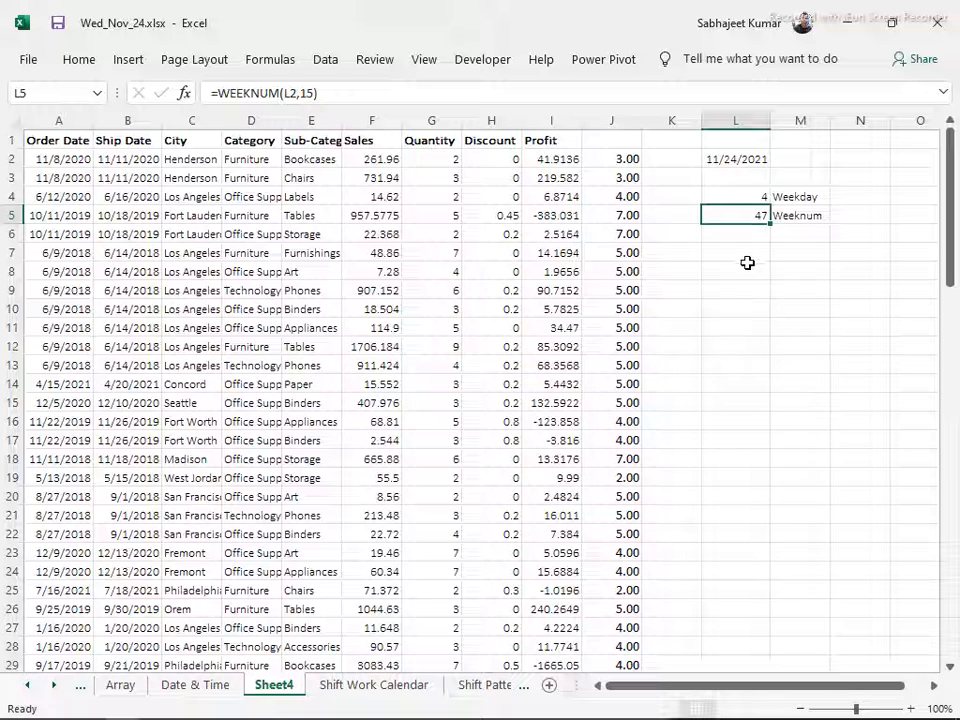
Clear all contents of column J, next to the Profit column
click(667, 156)
click(597, 180)
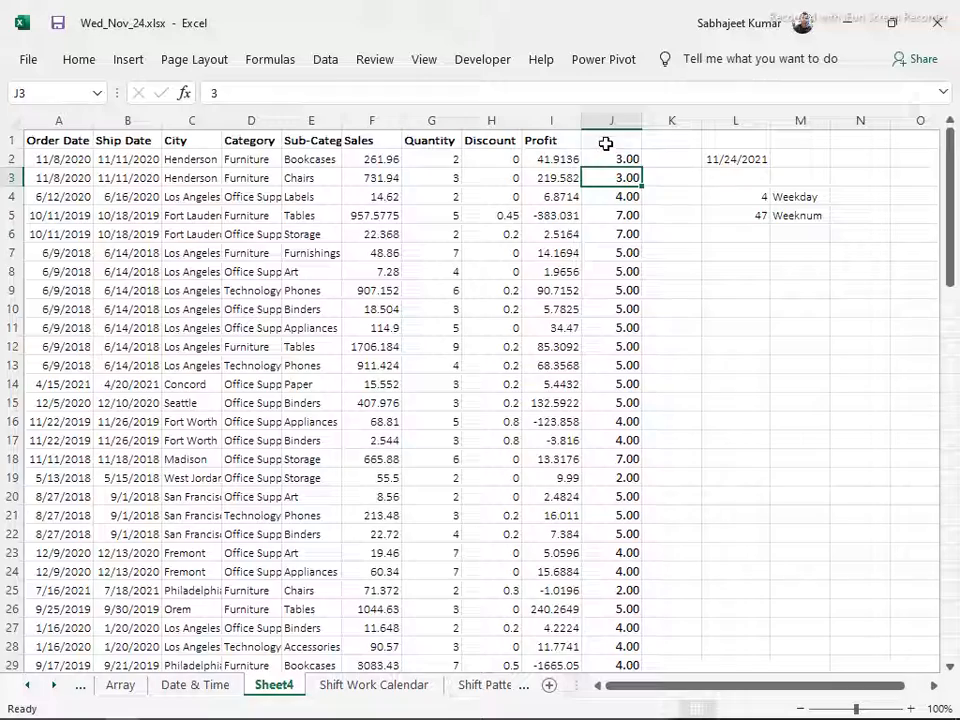
click(606, 144)
scroll(606, 144, down, 2)
scroll(606, 144, up, 2)
click(606, 120)
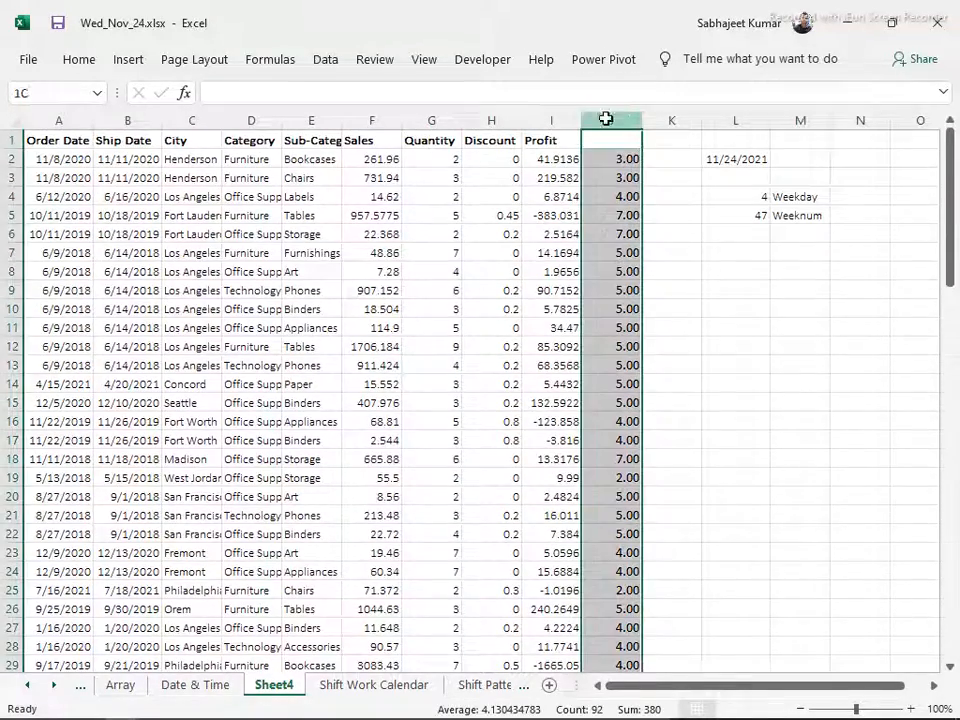
key(Delete)
key(Down)
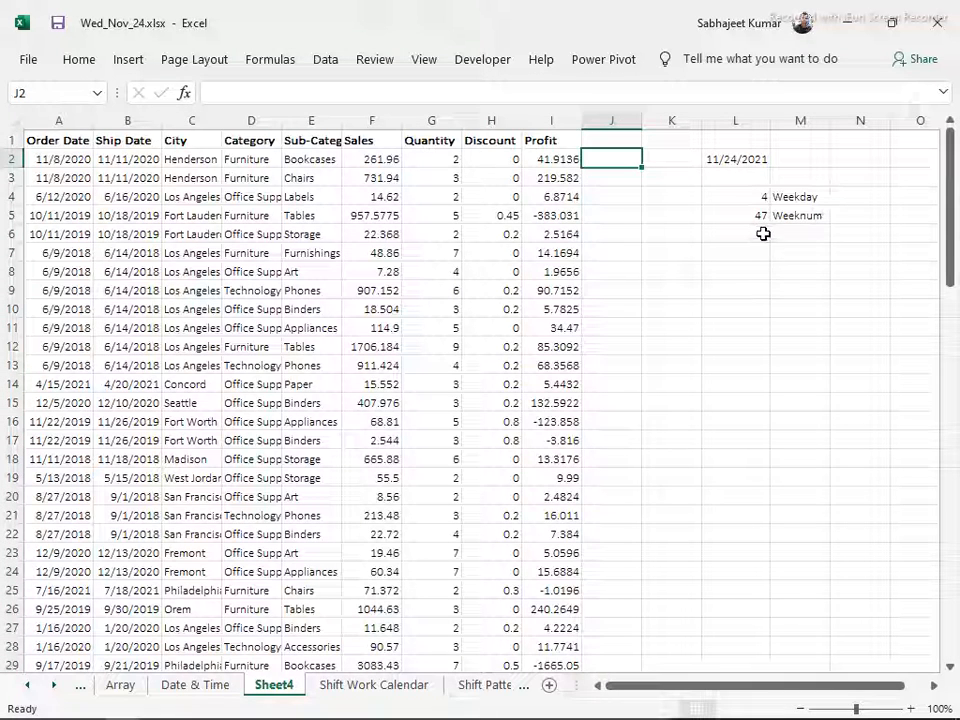
Enter the formula =EOMONTH(L2,0) in L6 below the WEEKNUM result and format the cell as a day-month-year date
click(760, 232)
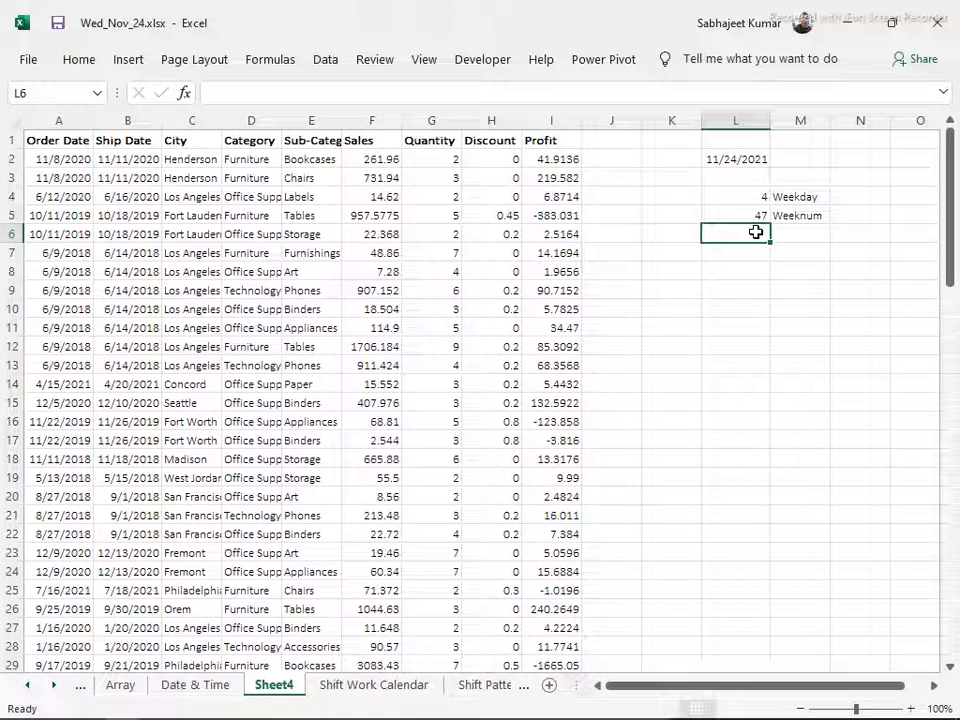
text(=)
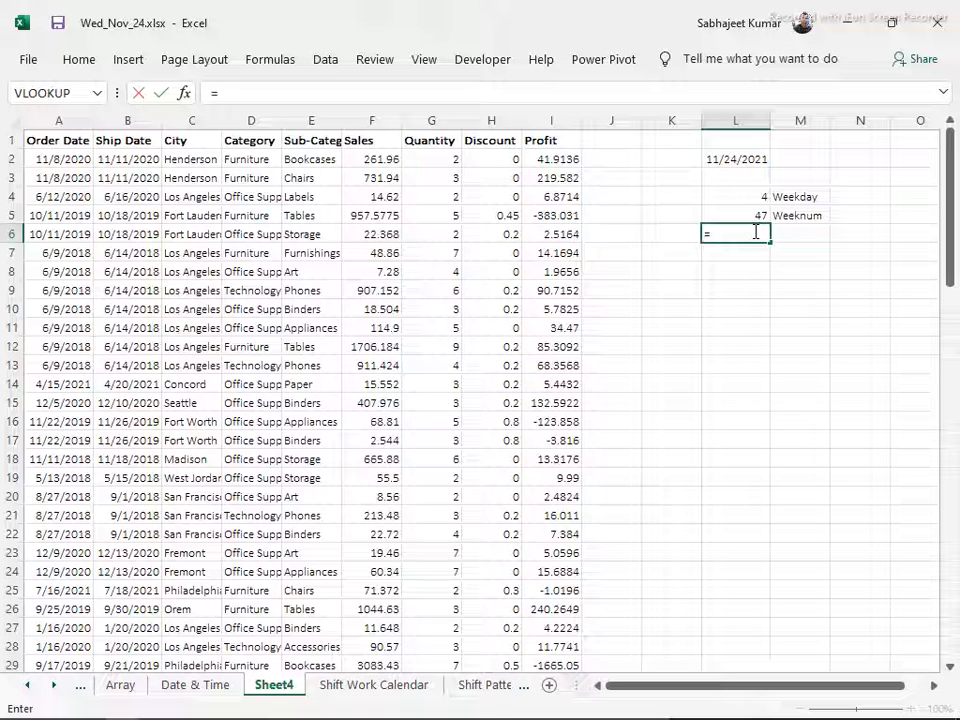
text(eo)
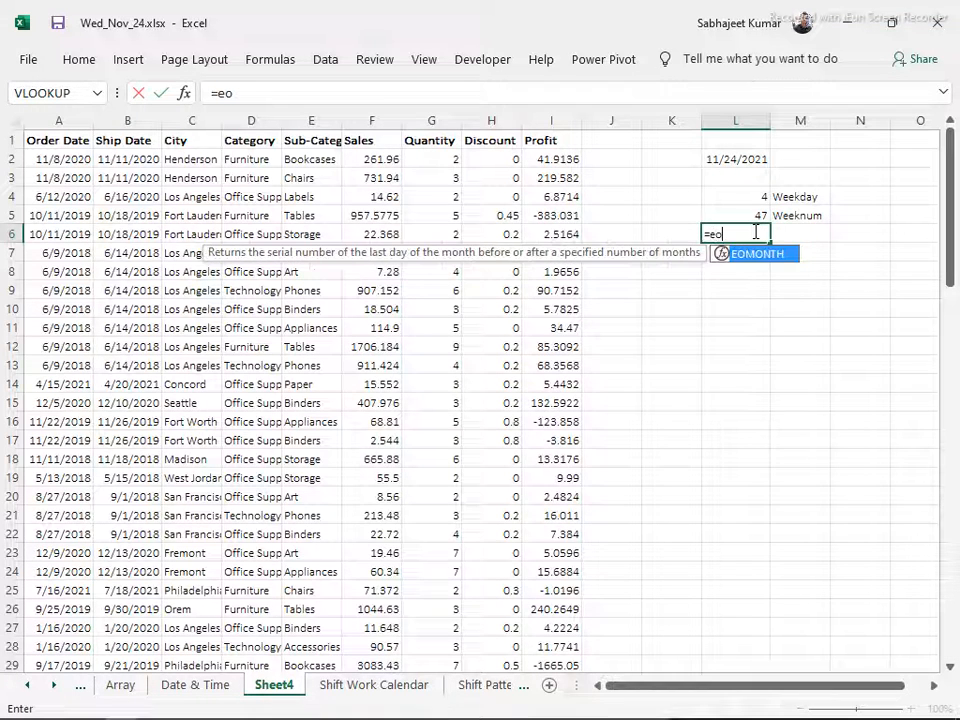
key(Tab)
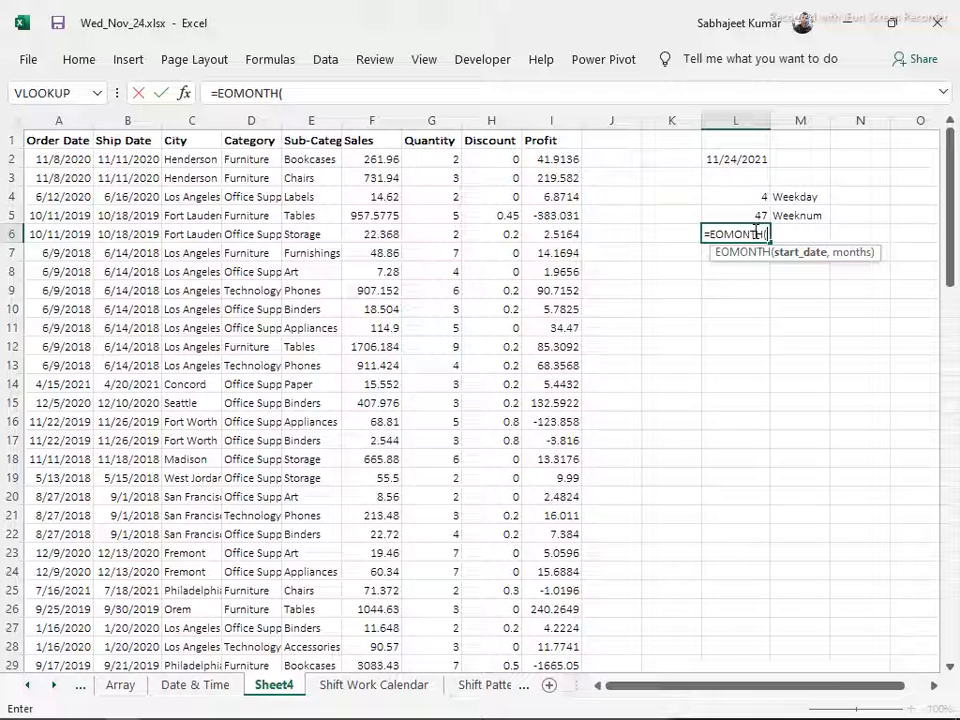
click(737, 158)
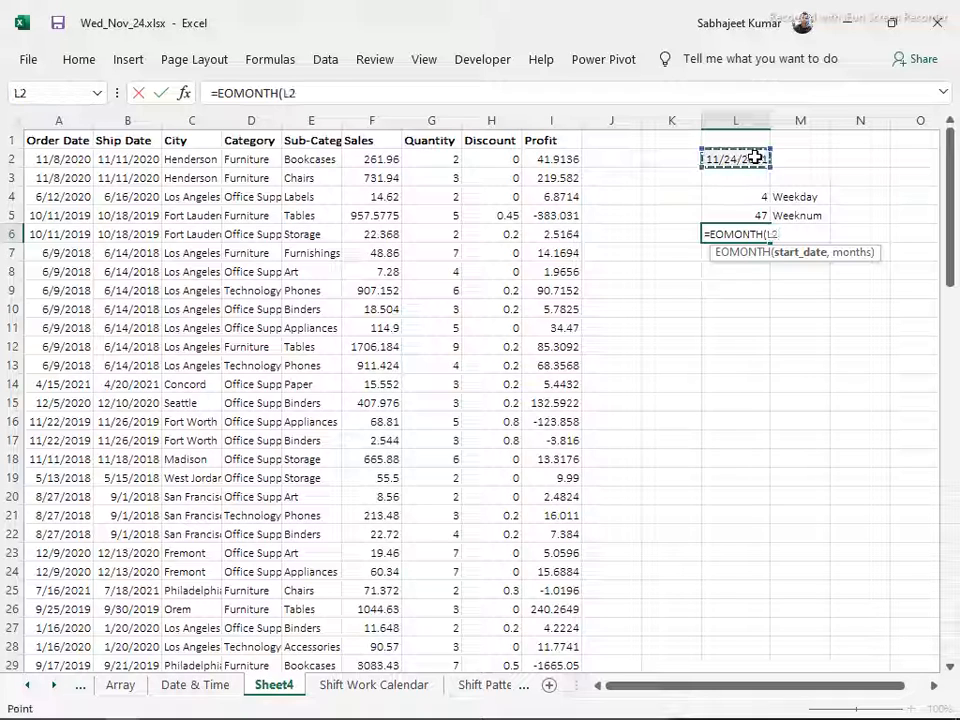
text(,)
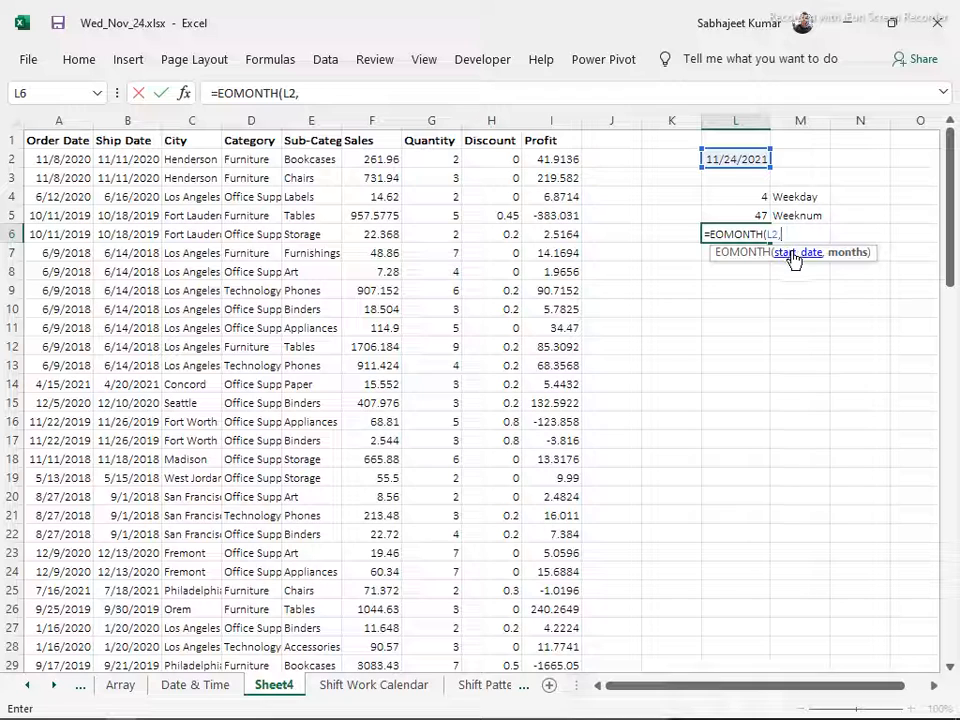
text(0)
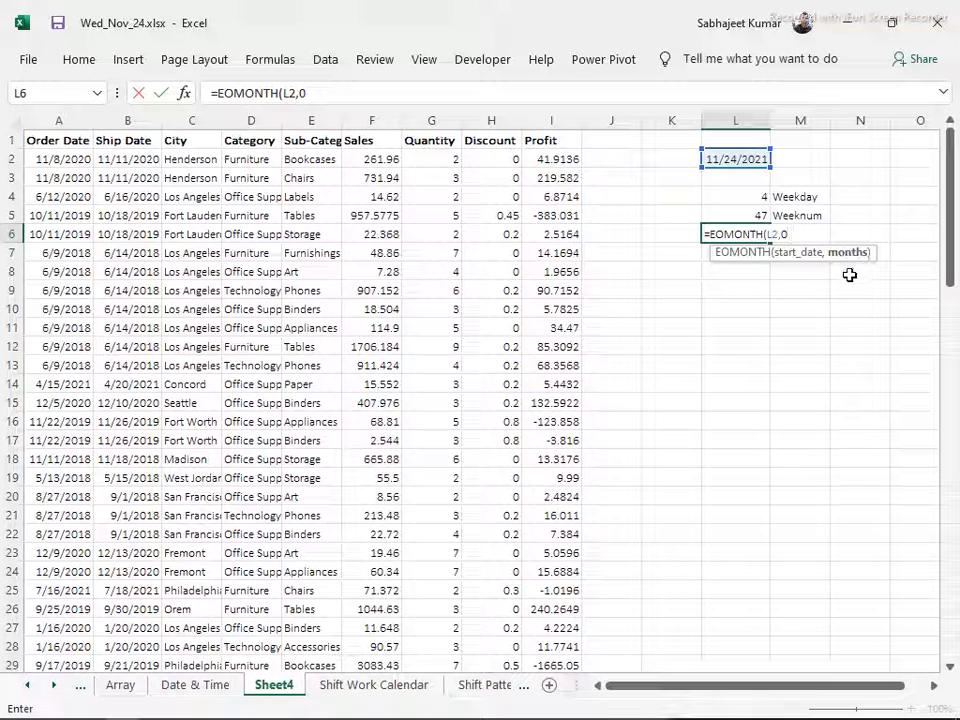
key(Return)
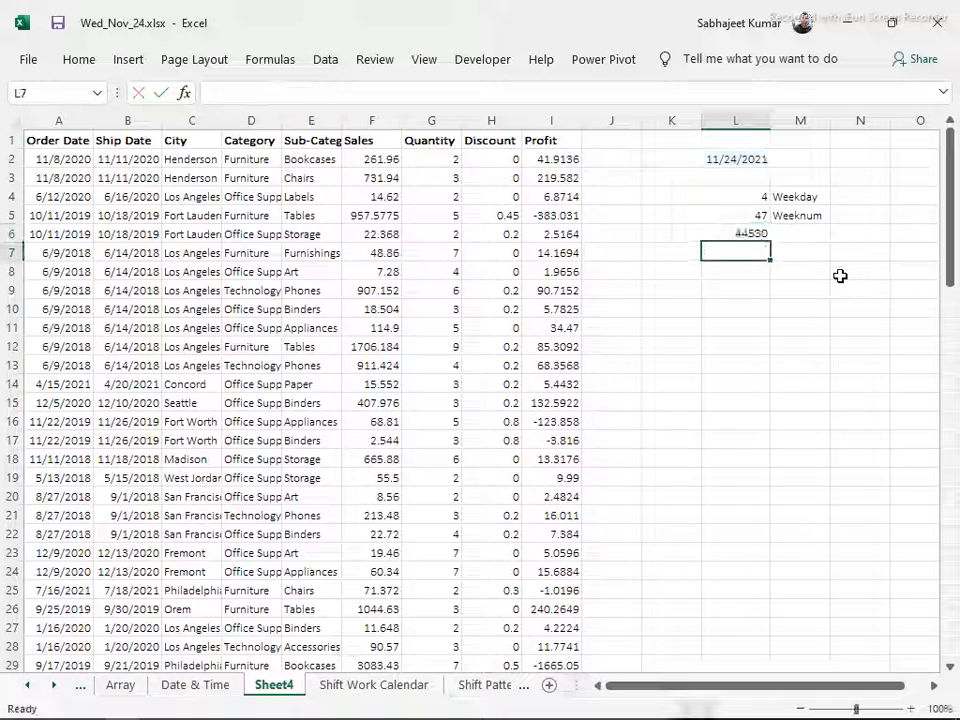
key(Up)
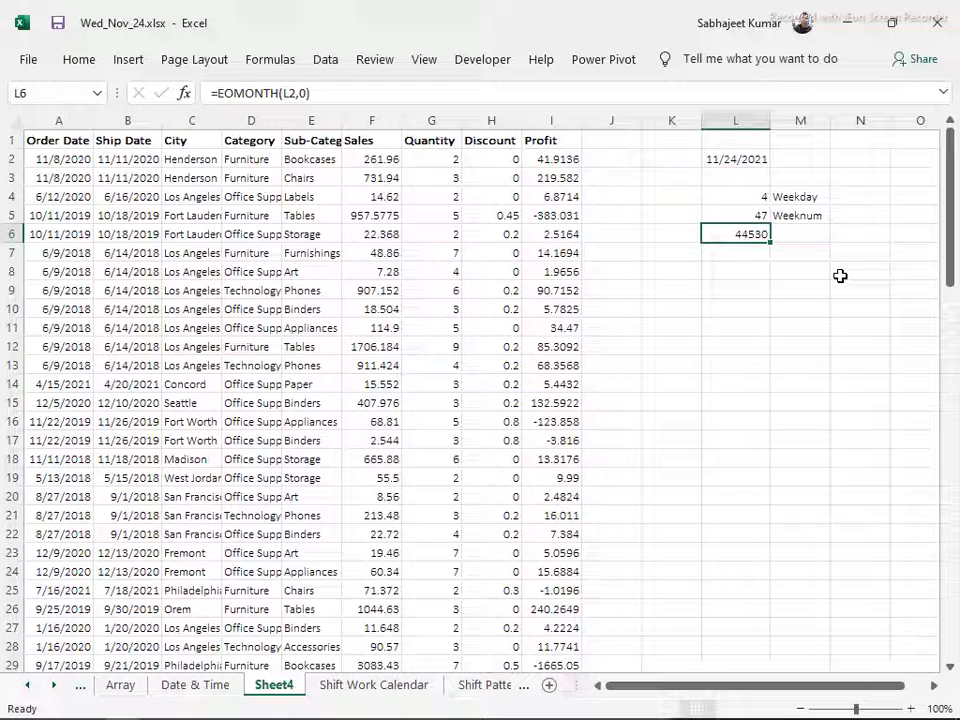
key(ctrl+shift+3)
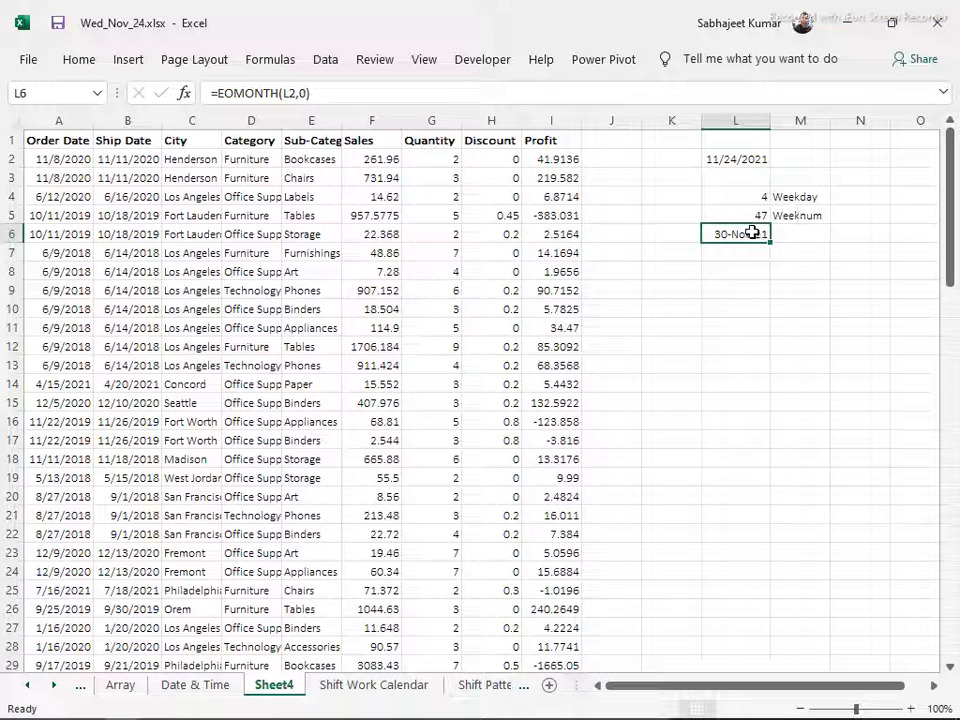
Set the months argument of the EOMONTH formula in L6 to 1, giving =EOMONTH(L2,1)
click(298, 100)
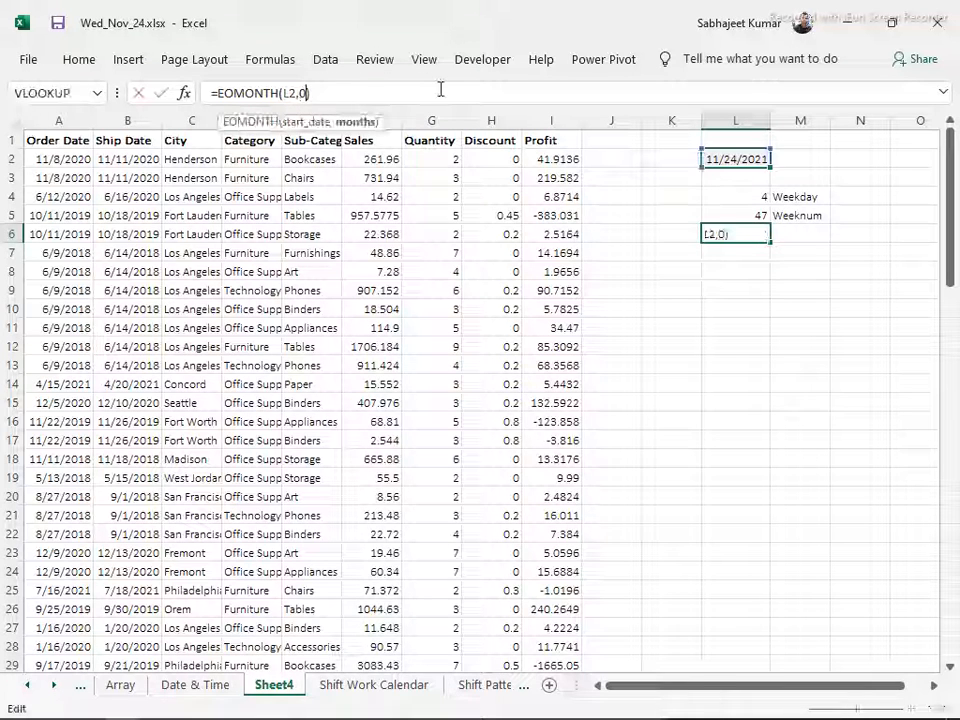
key(BackSpace)
text(1)
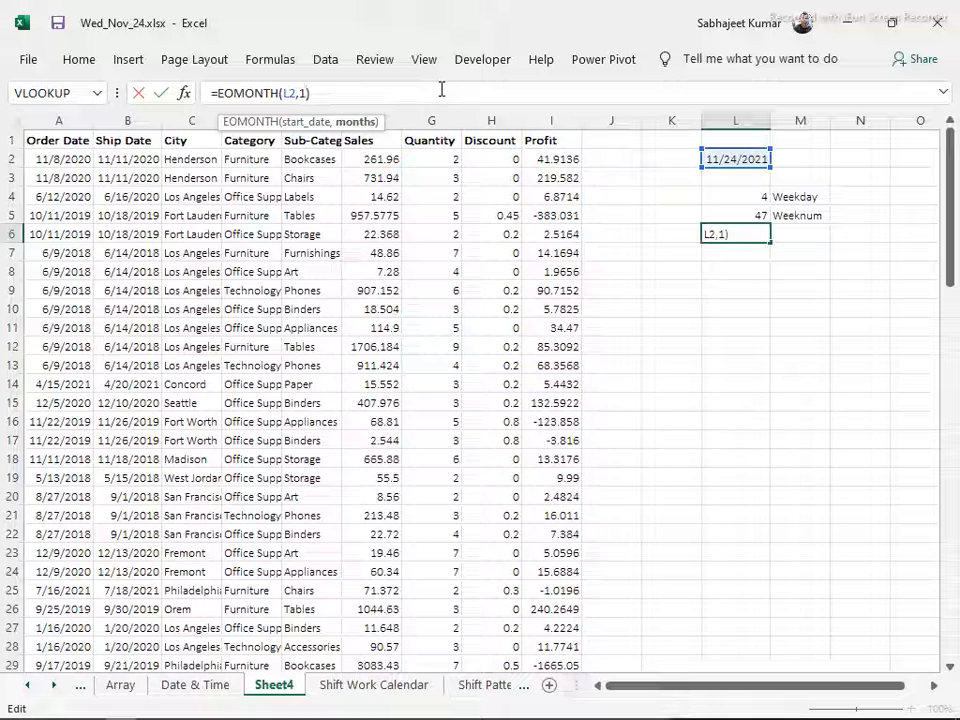
key(Return)
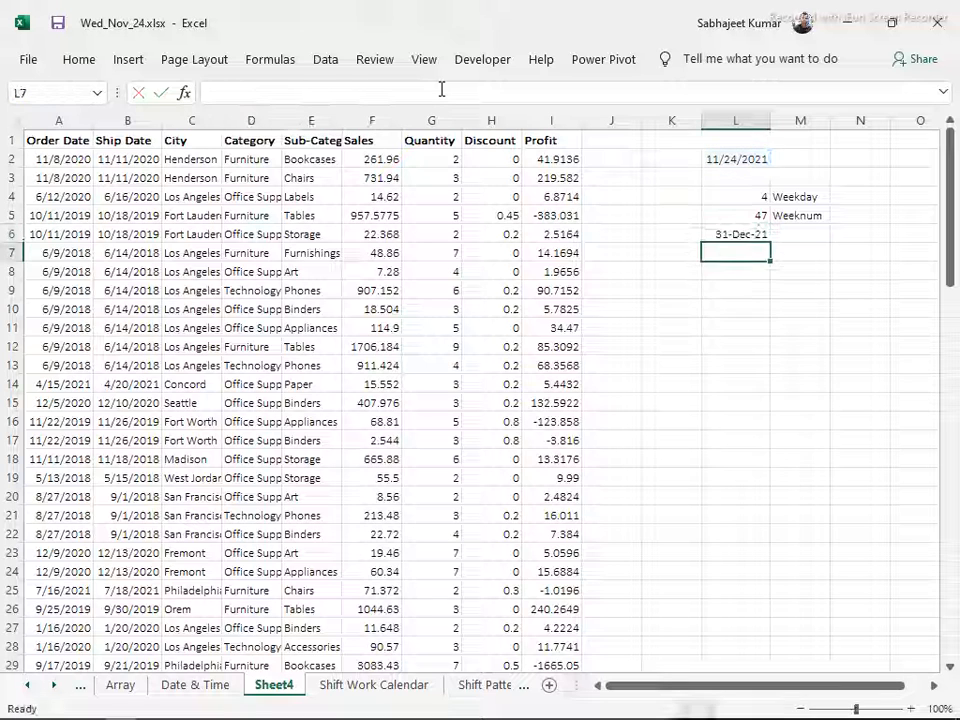
Set the months argument of the EOMONTH formula in L6 to -2, giving =EOMONTH(L2,-2)
key(Up)
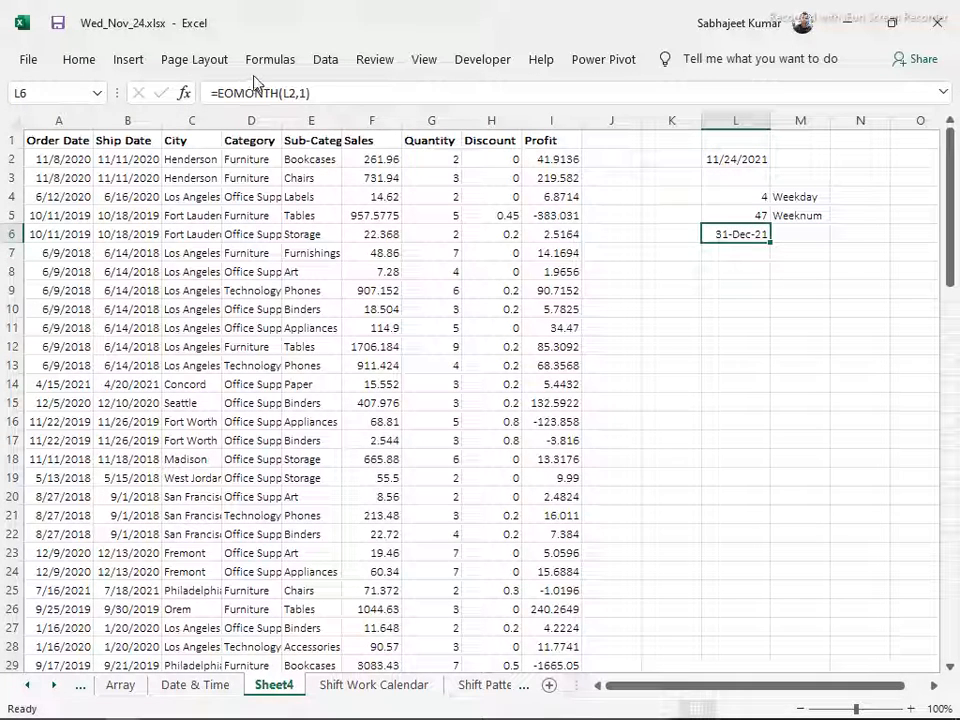
click(310, 92)
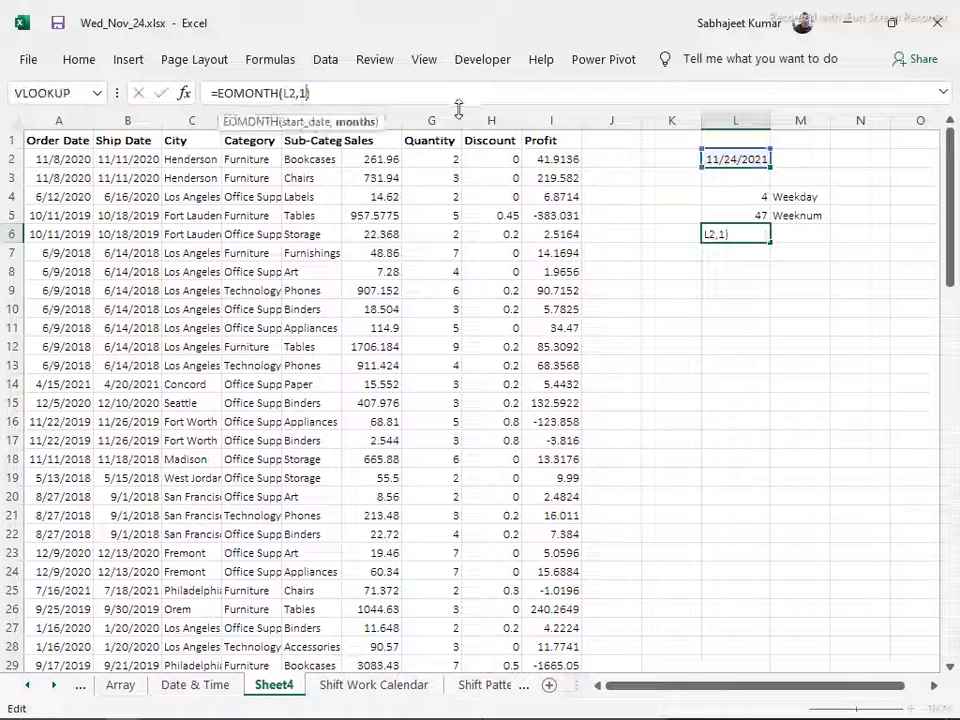
key(BackSpace)
text(-2)
key(Return)
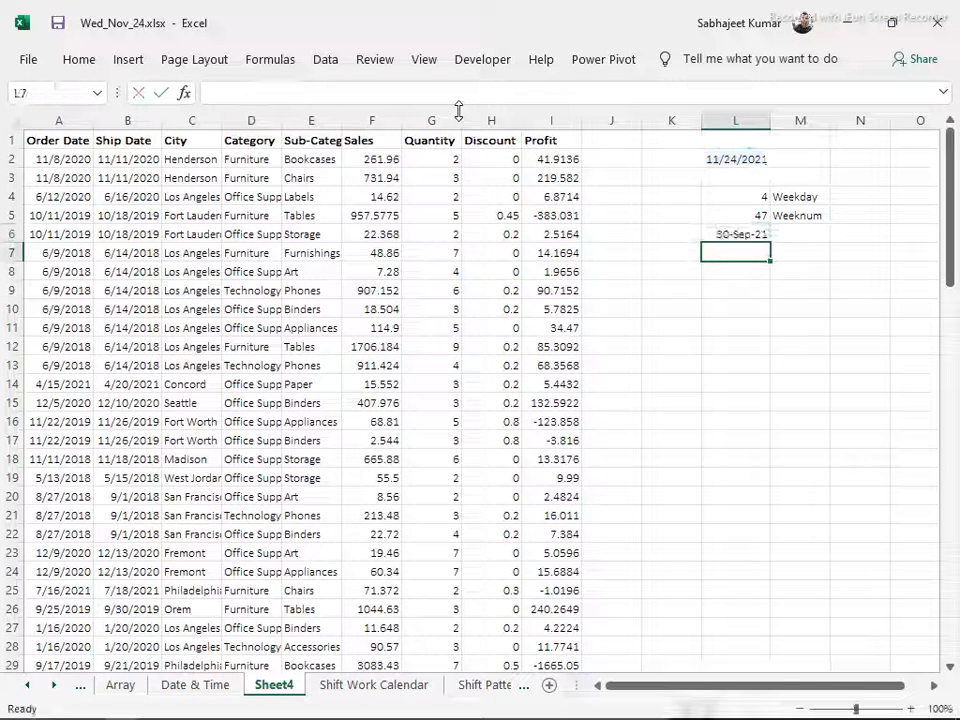
key(Up)
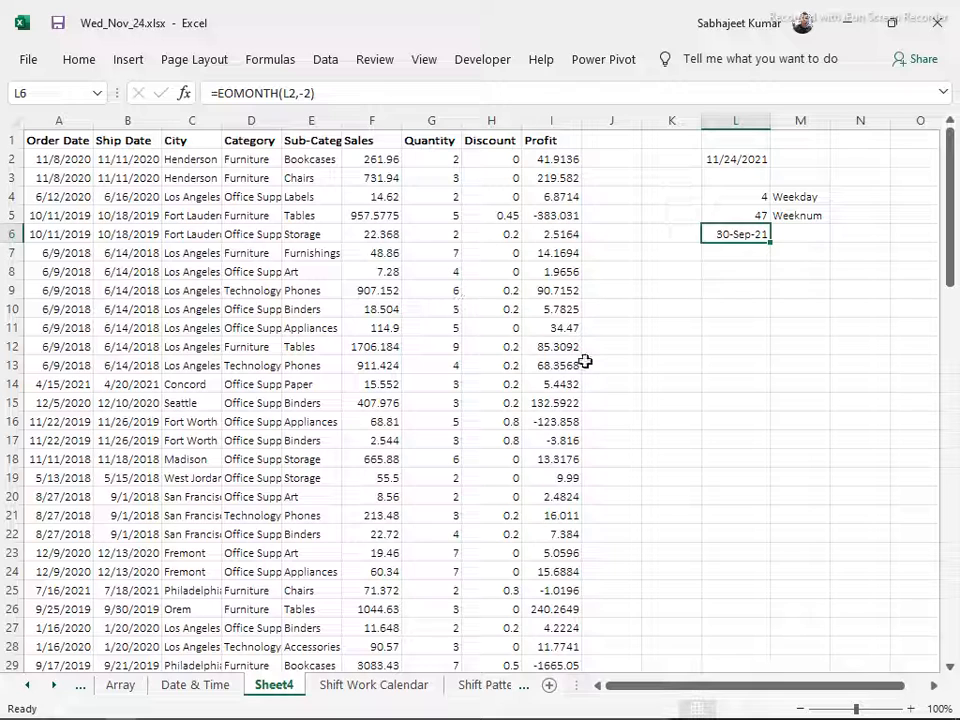
Enter the formula =EDATE(L2,1) in L7 and format the cell as a day-month-year date
key(Return)
text(=ed)
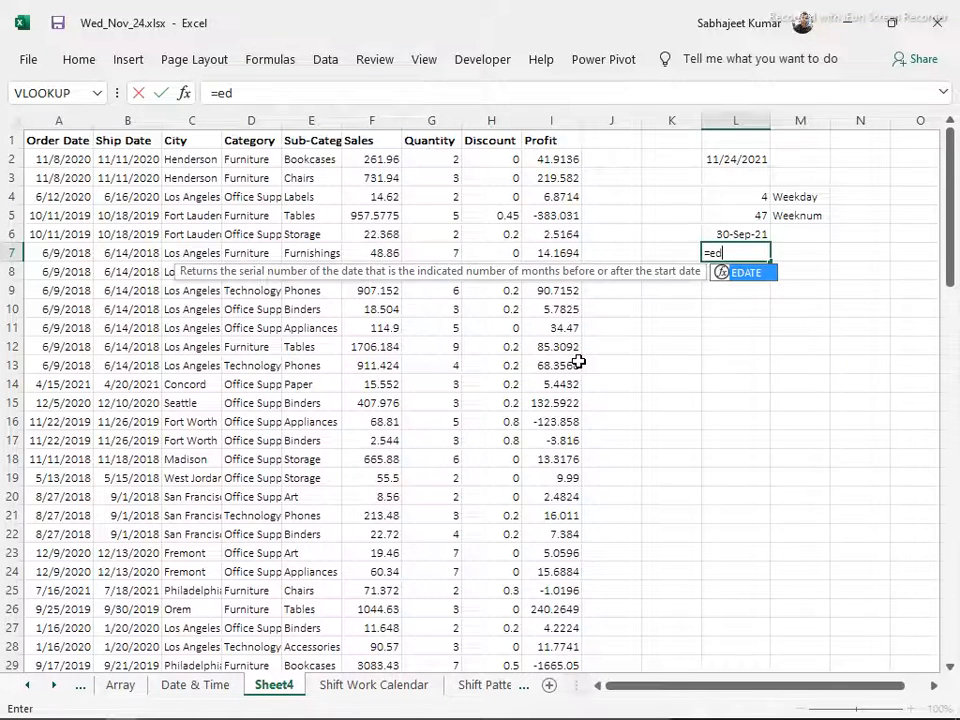
key(Tab)
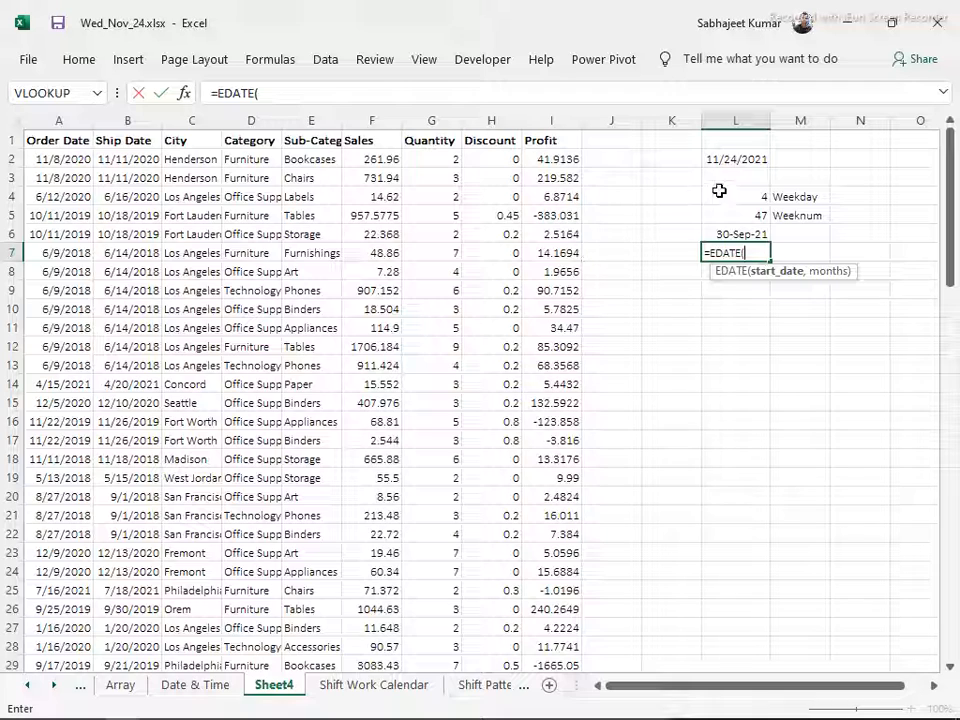
click(729, 156)
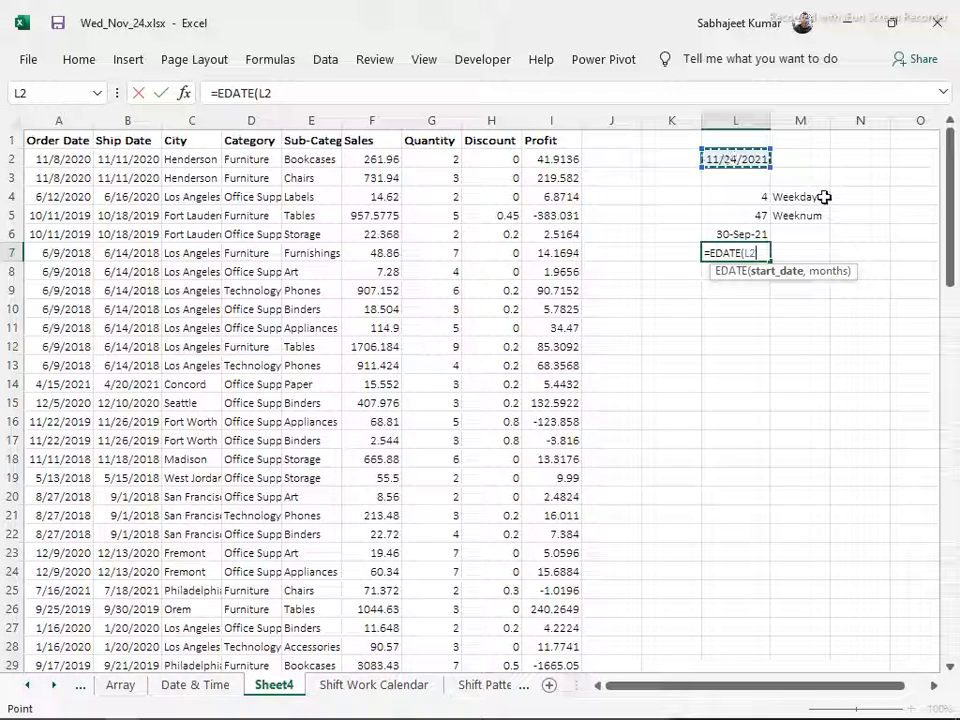
text(,)
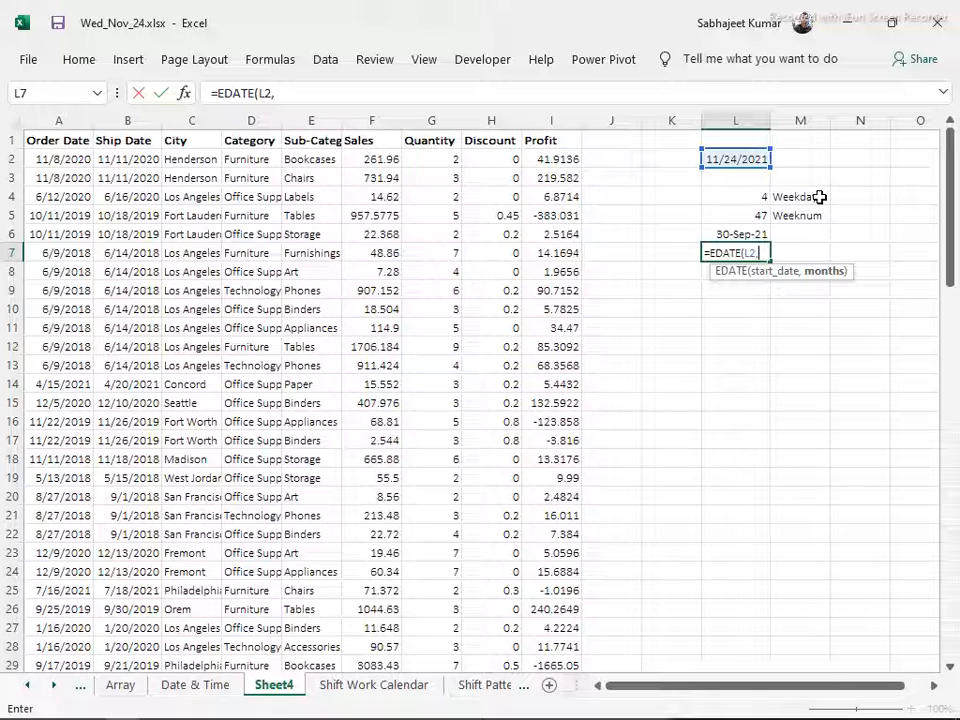
text(1)
key(Return)
key(Up)
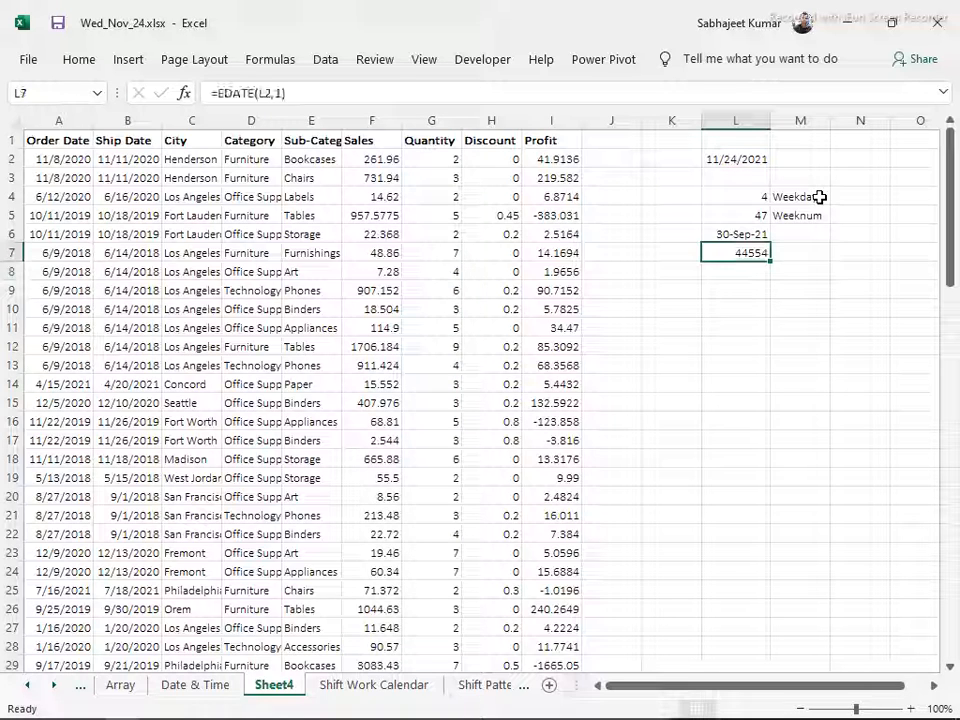
key(ctrl+shift+3)
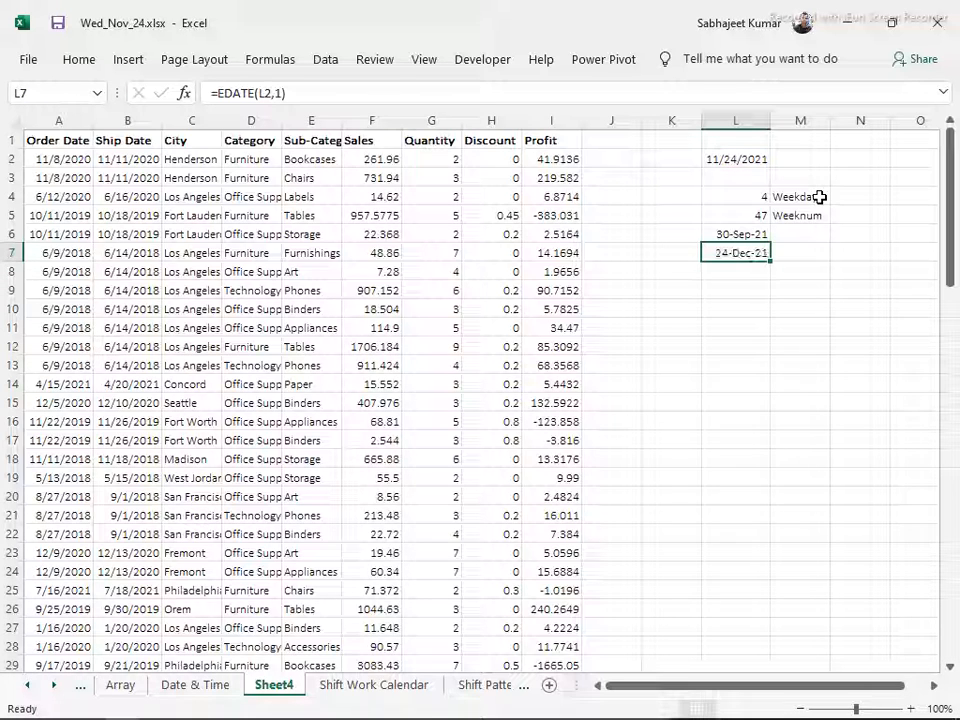
Set the months argument of the EDATE formula in L7 to -1, giving =EDATE(L2,-1)
click(280, 93)
key(Left)
key(Left)
text(-)
key(Return)
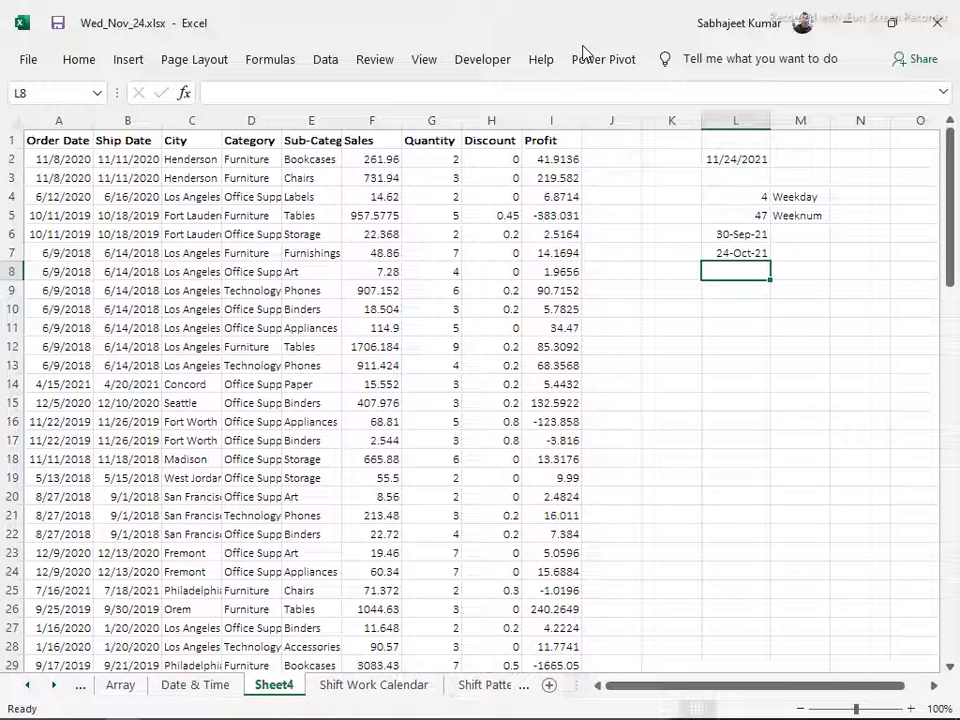
key(Up)
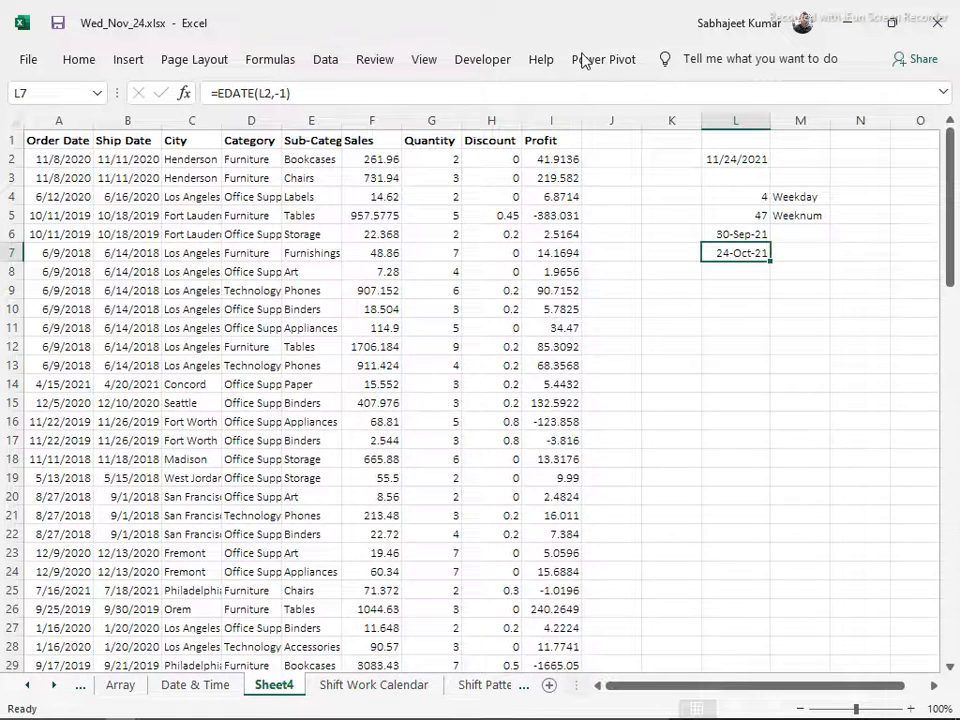
Switch to Contents.docx in Word, select the Module 6 topic "Calculate Age using DATEDIF Function", and return to the Excel workbook
key(alt+Tab)
key(alt+Tab)
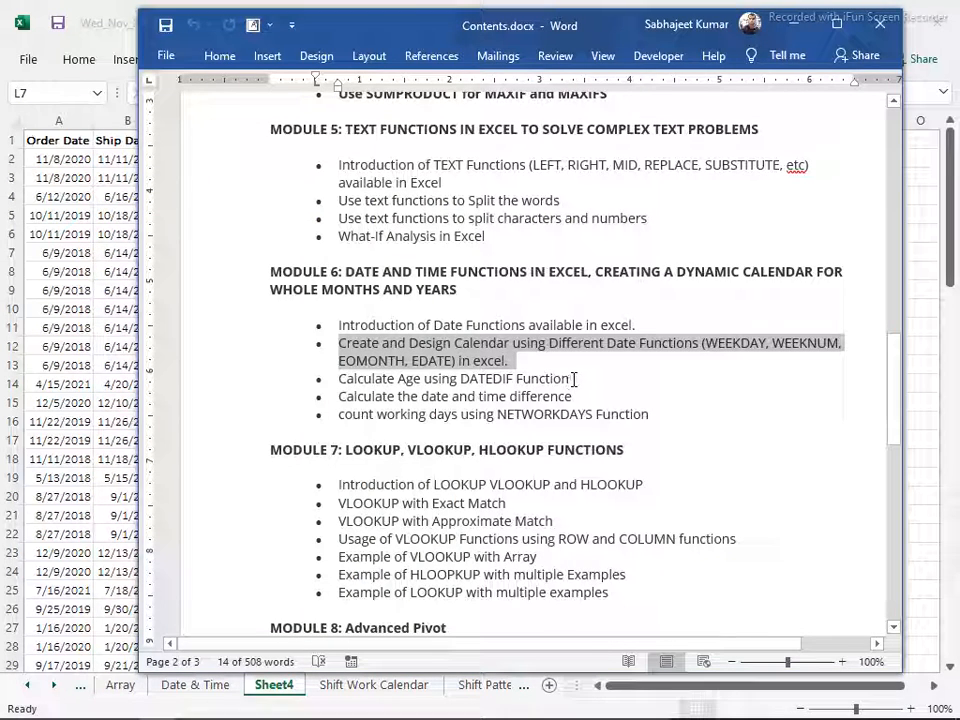
click(304, 380)
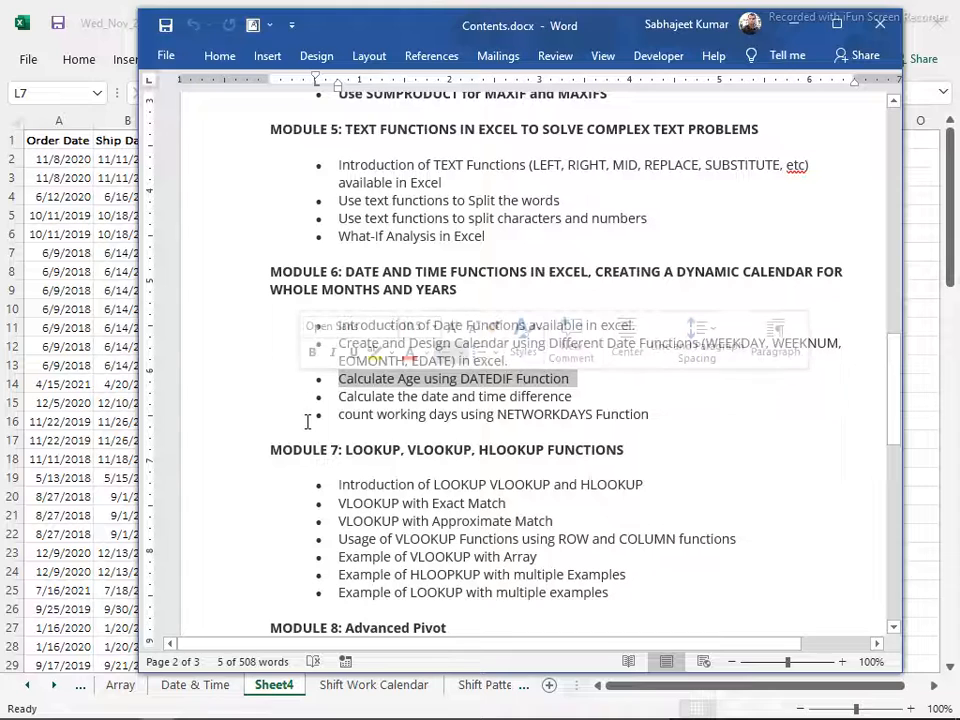
key(alt+Tab)
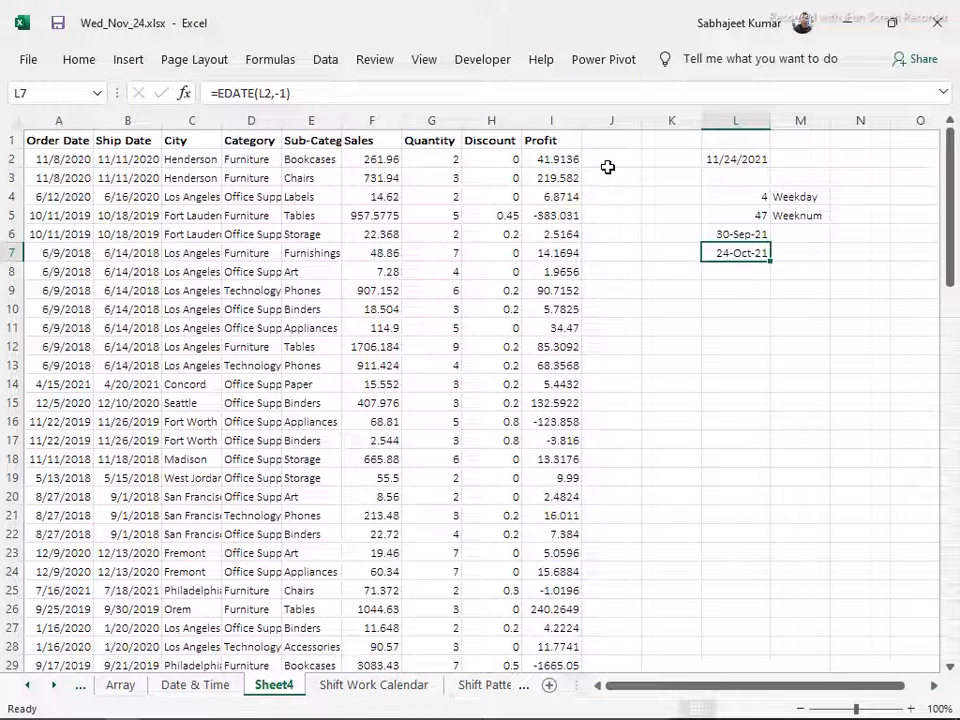
Enter the formula =TODAY()+10 in M2, next to the date in L2
click(727, 312)
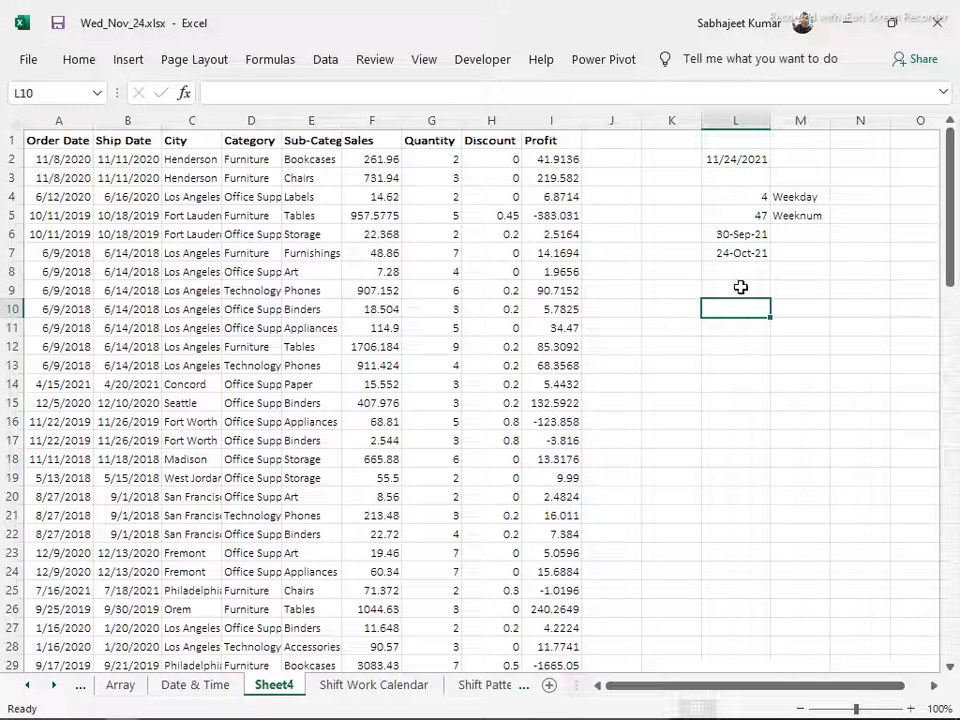
click(817, 156)
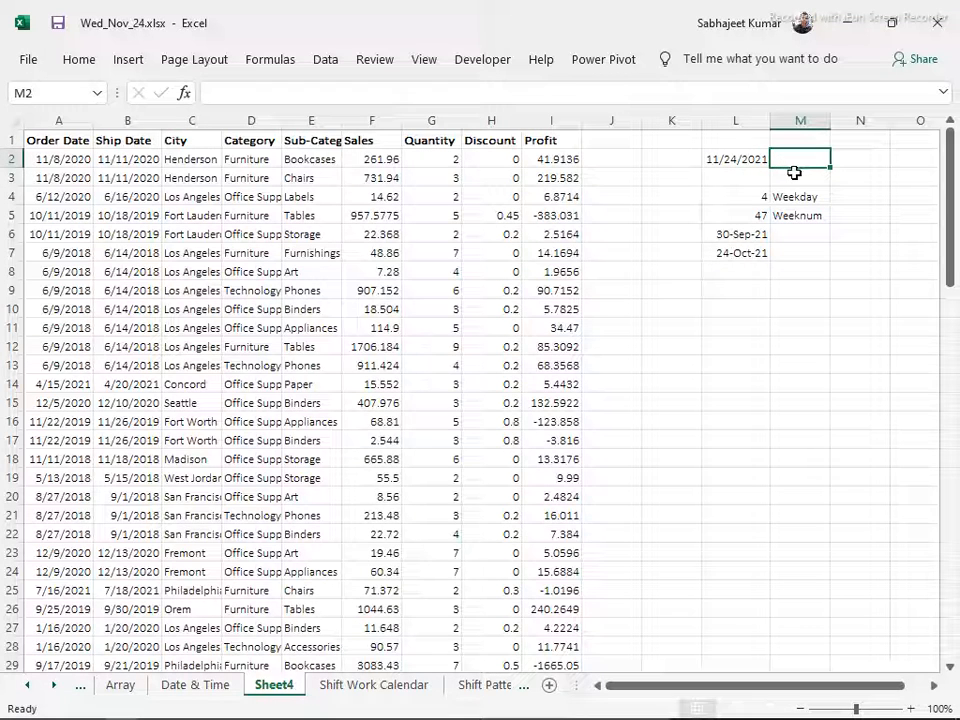
text(=tod)
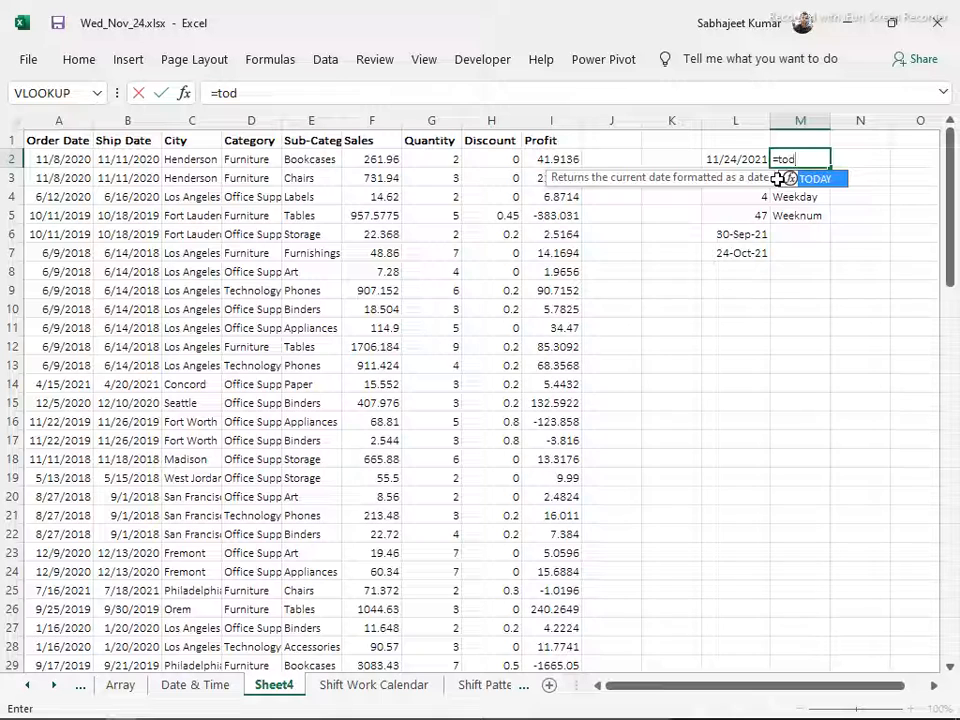
key(Tab)
text())
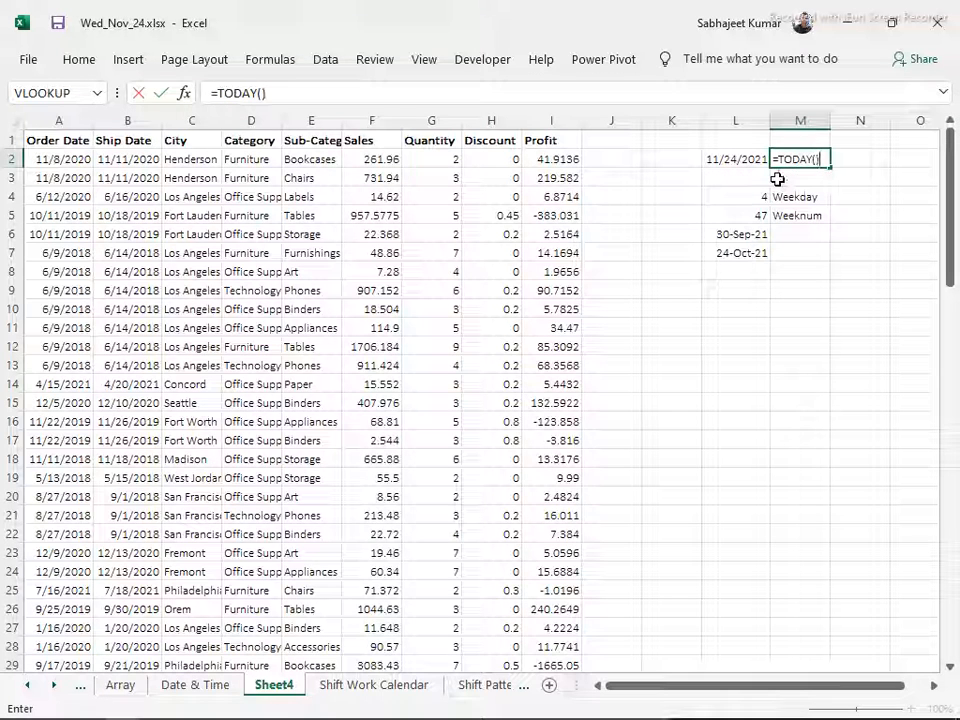
text(+)
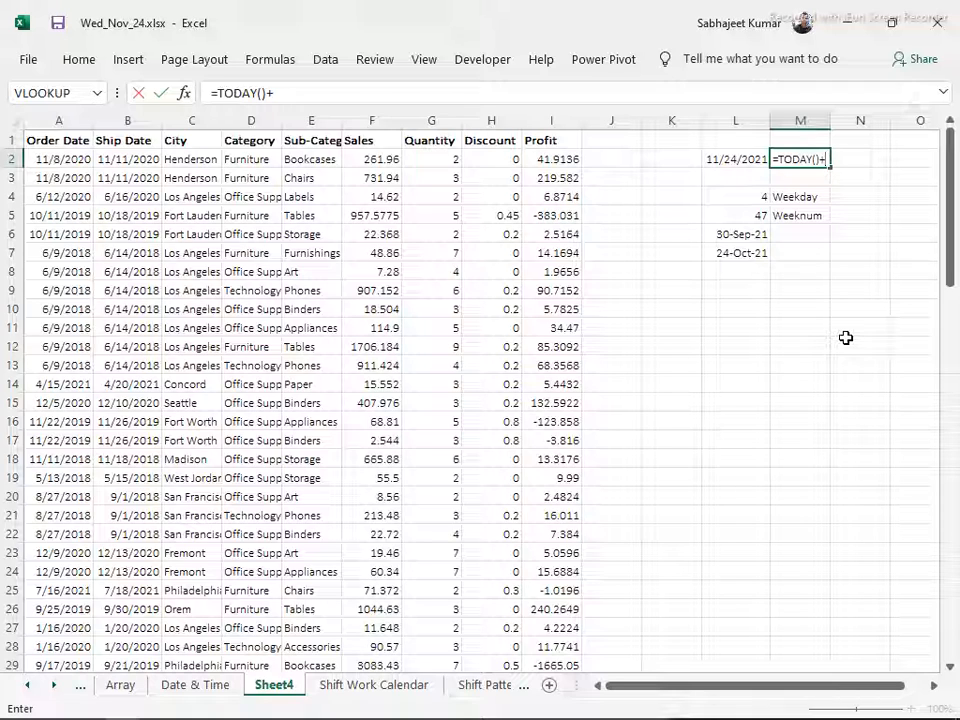
text(10)
key(Return)
key(Up)
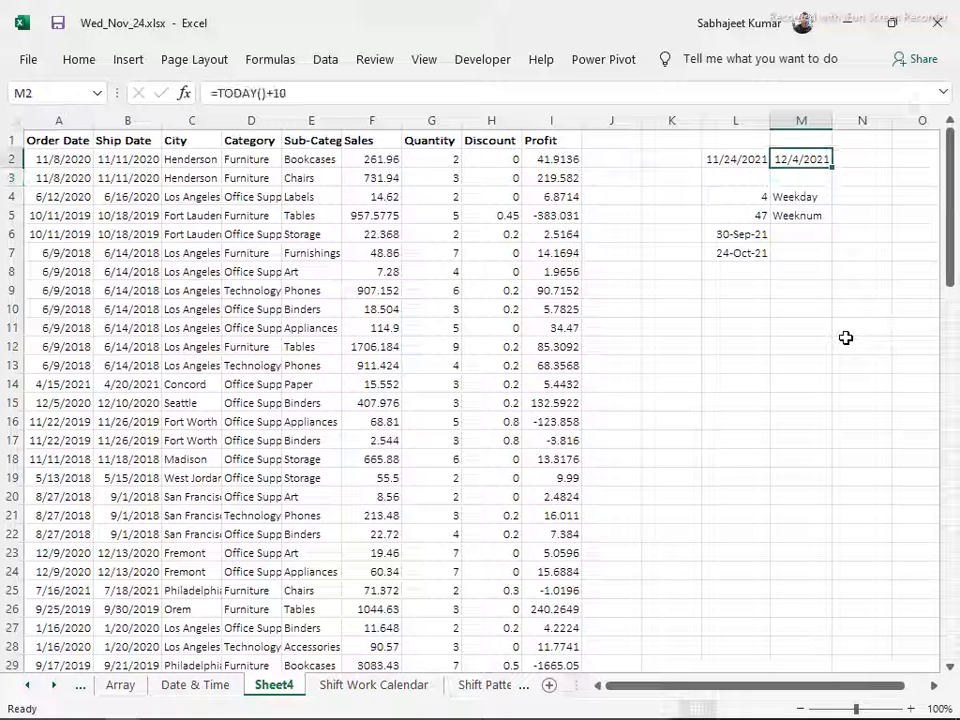
key(Down)
key(Down)
key(Down)
key(Down)
key(Down)
key(Down)
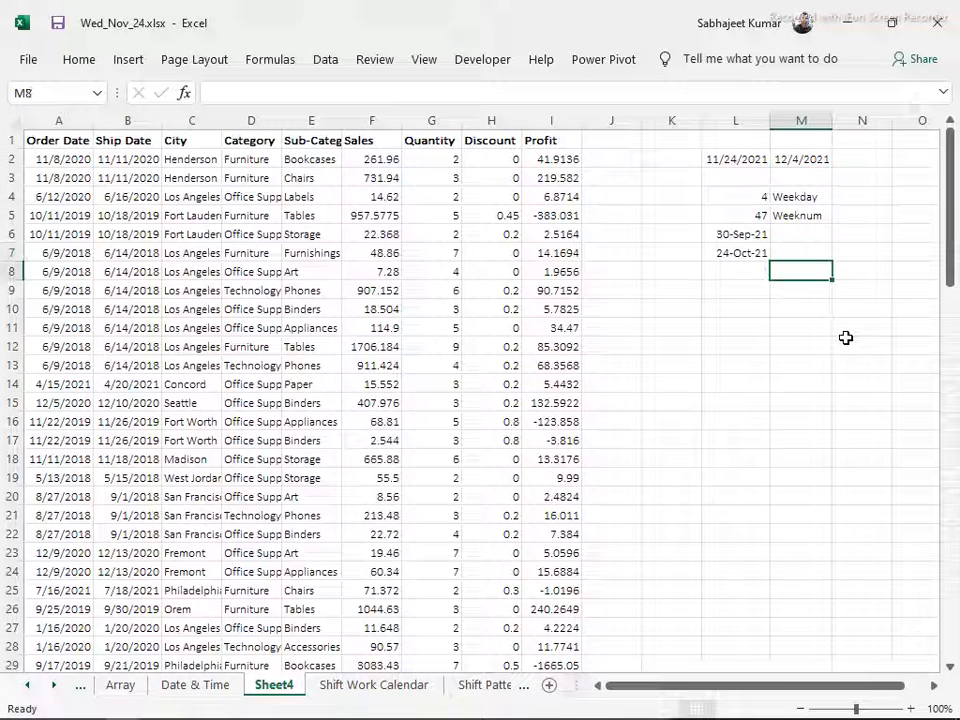
Try to enter the formula =DATEDIF(M2,L2) in L9, using the two dates in row 2
key(Right)
key(Left)
key(Left)
key(Down)
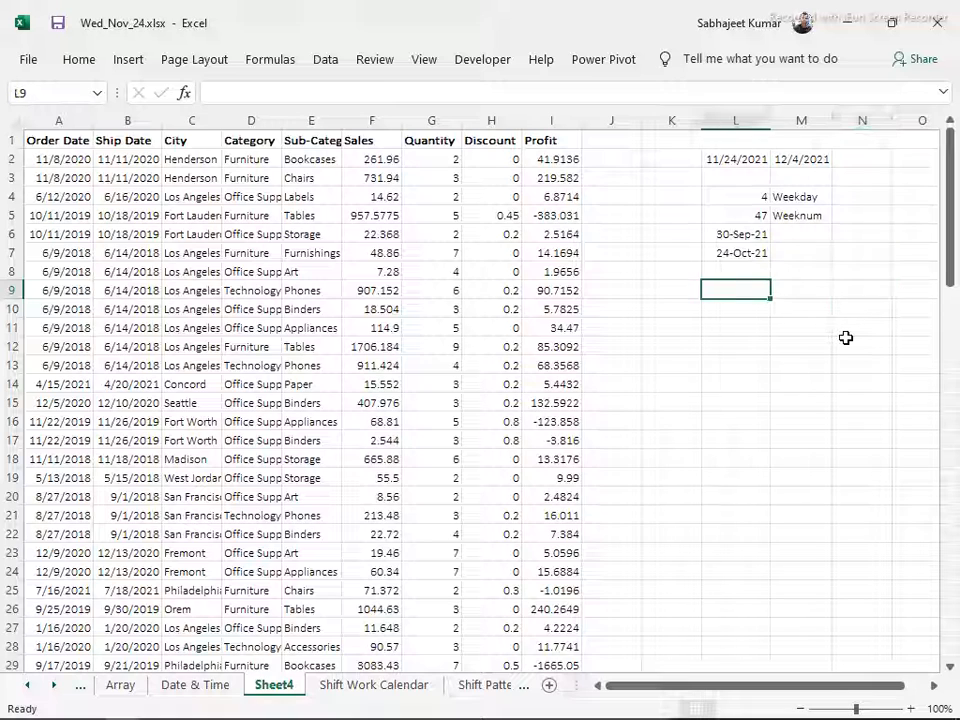
text(=)
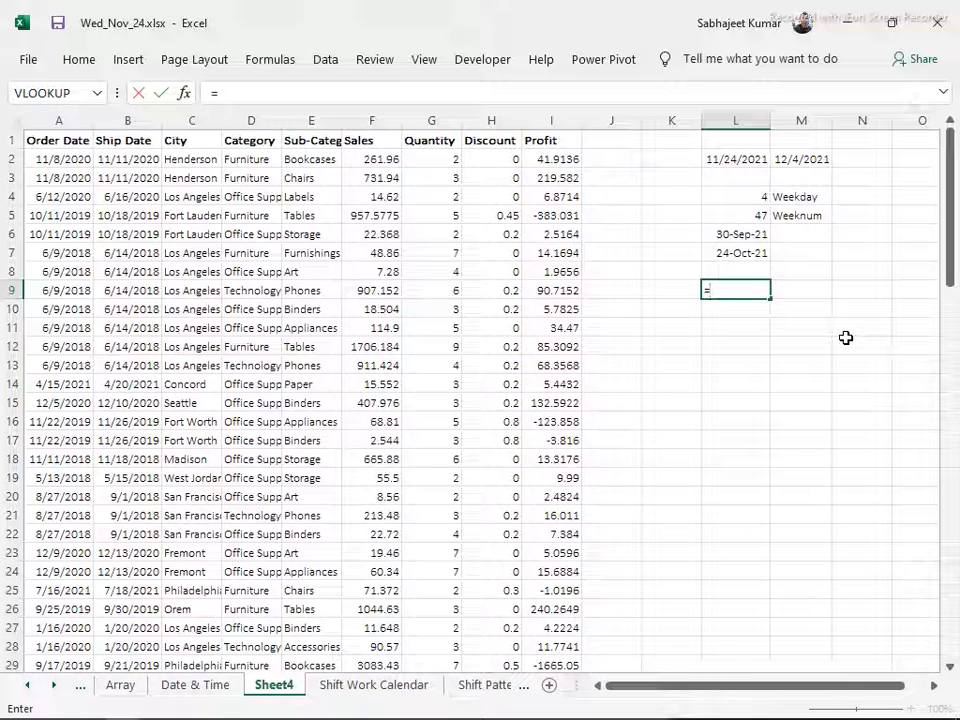
text(da)
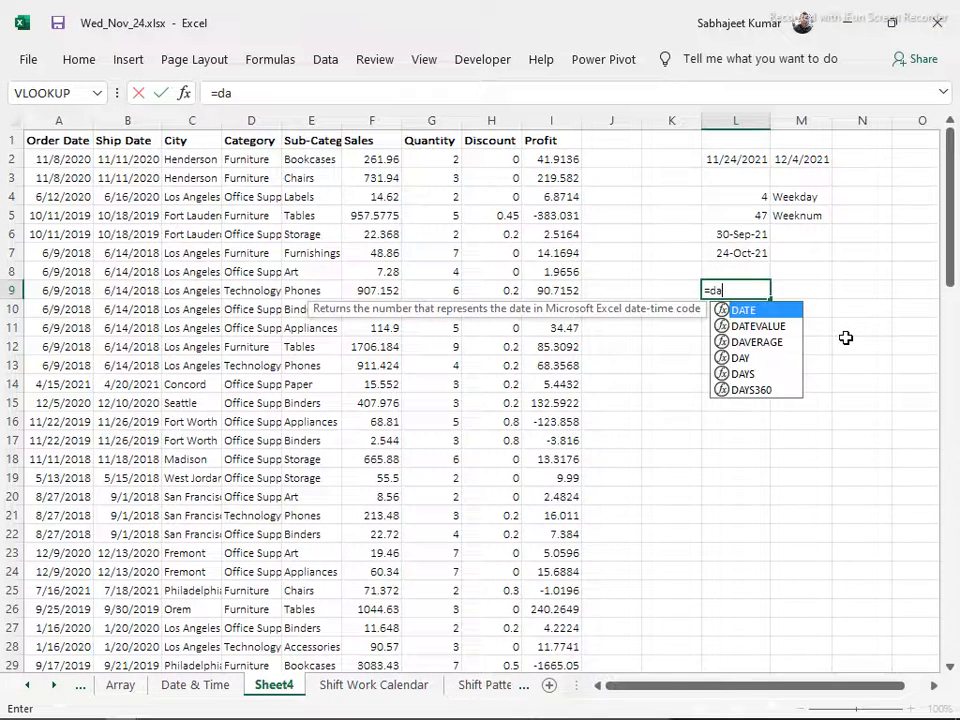
text(te)
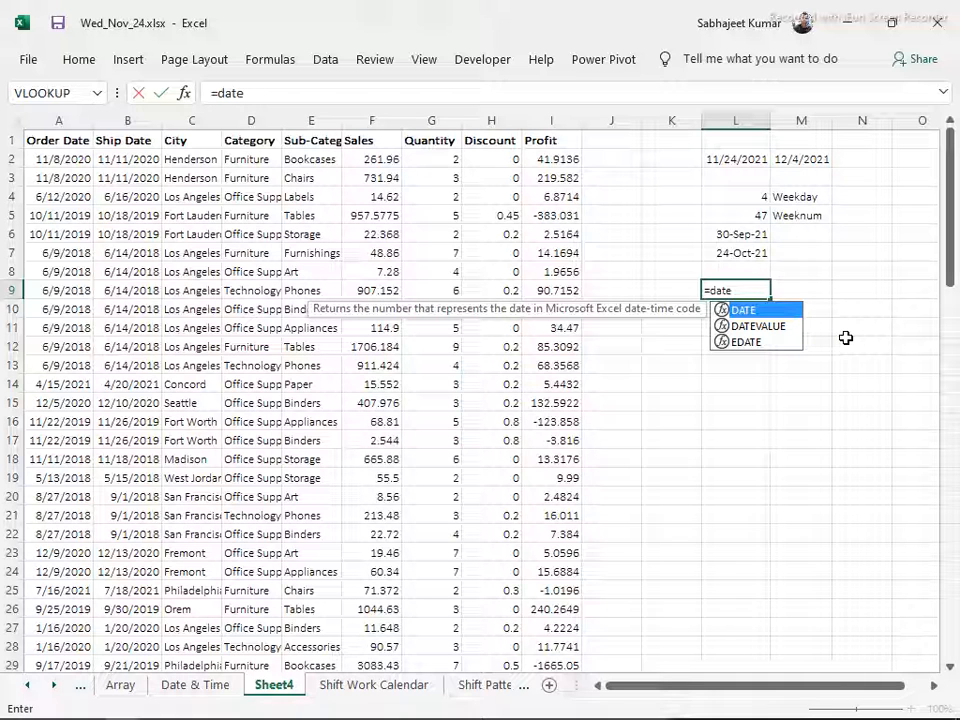
text(d)
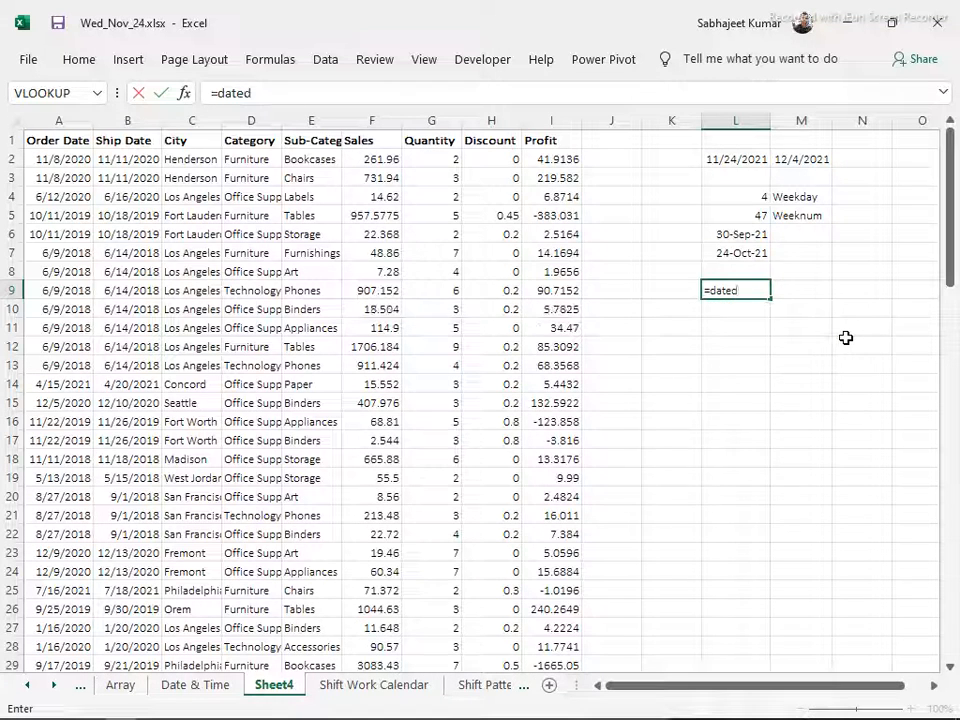
key(BackSpace)
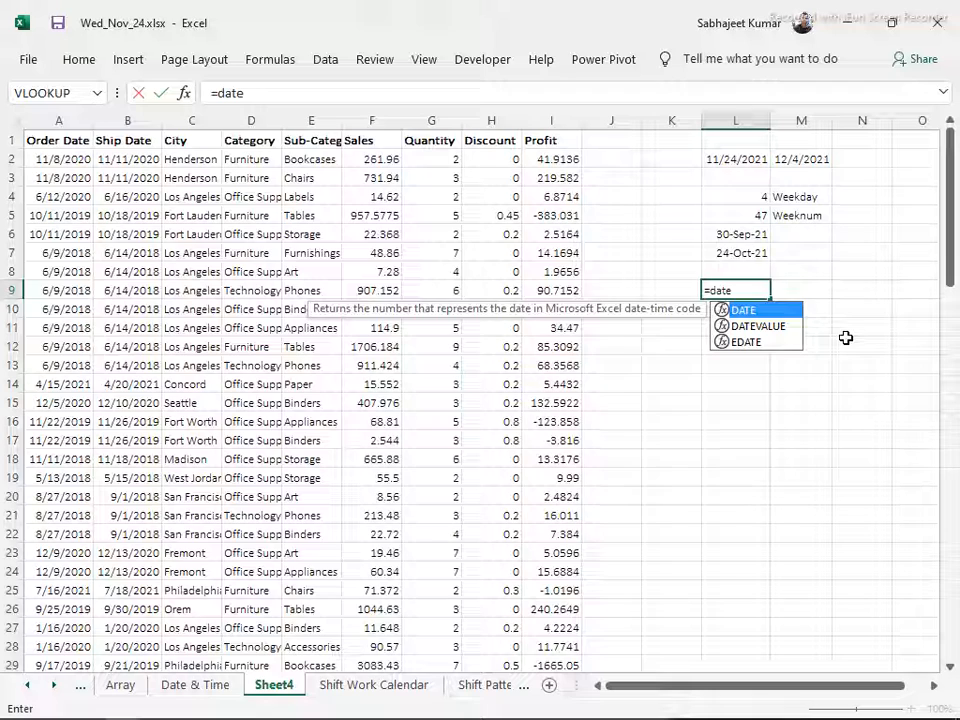
text(diff()
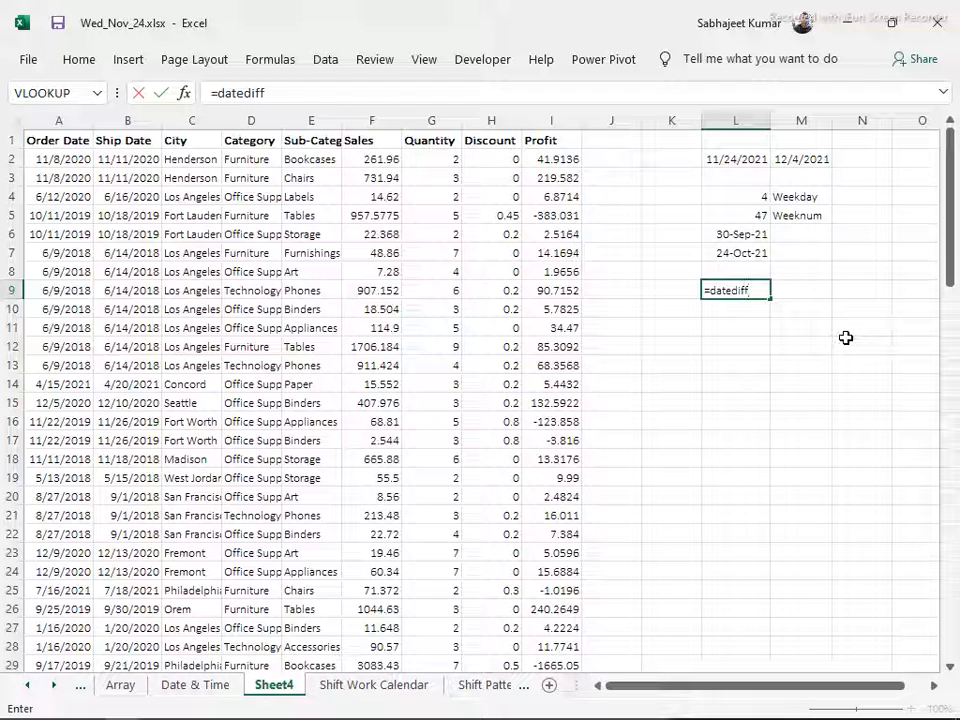
key(BackSpace)
key(BackSpace)
text(()
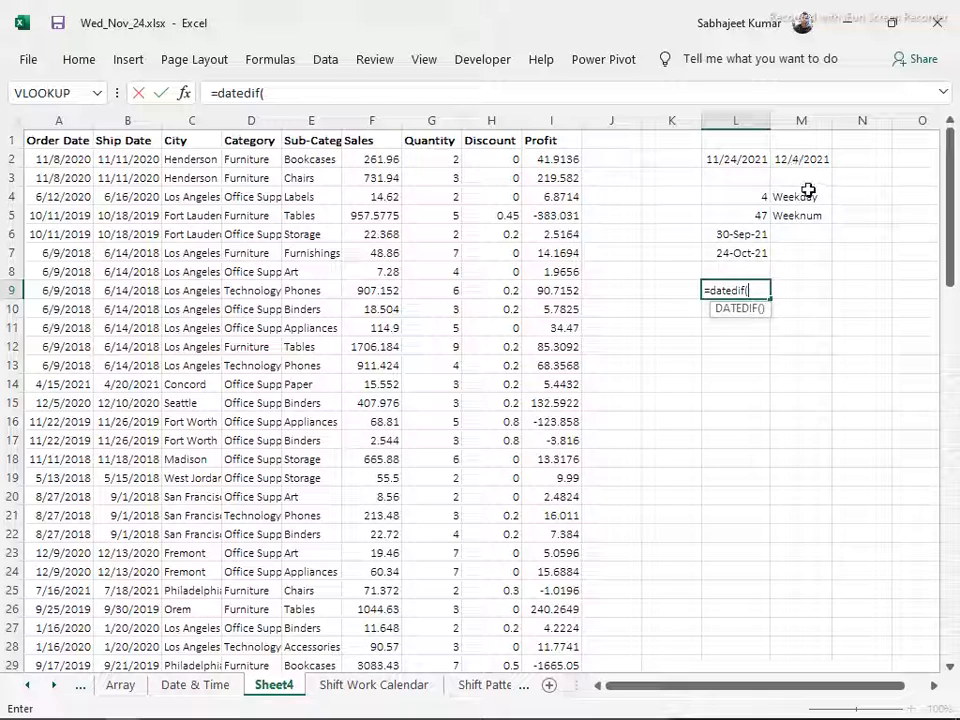
click(800, 158)
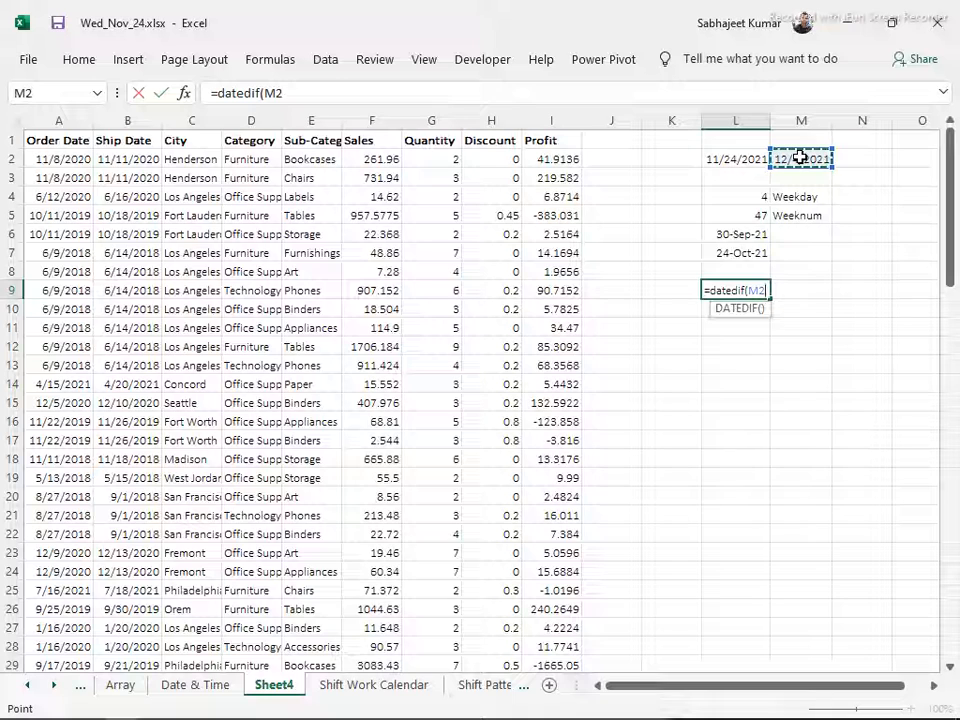
text(,)
click(745, 158)
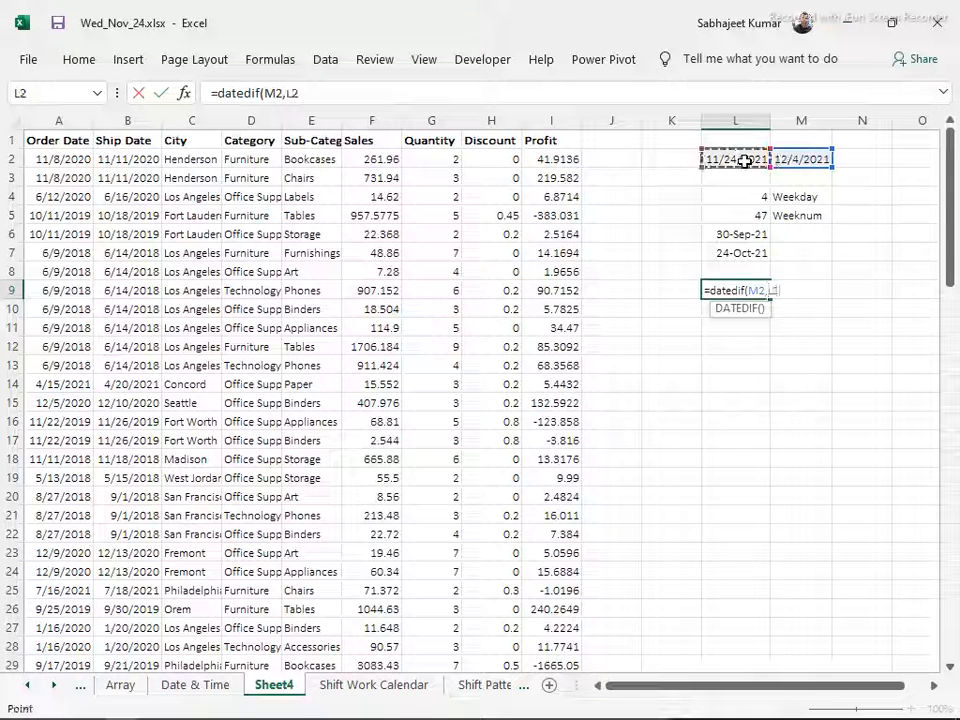
key(Return)
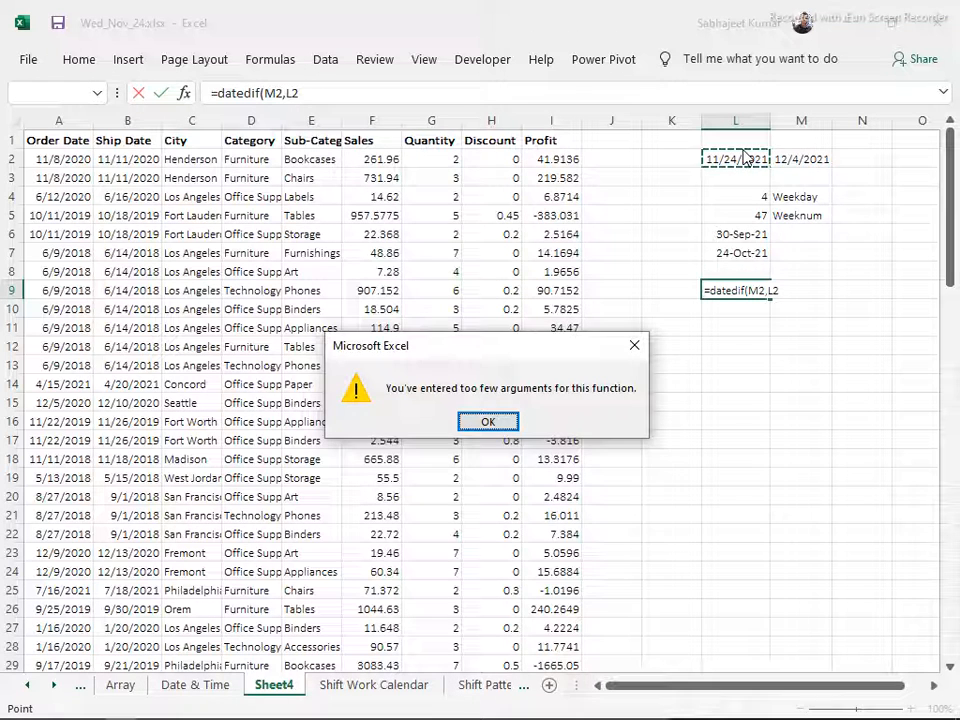
key(Return)
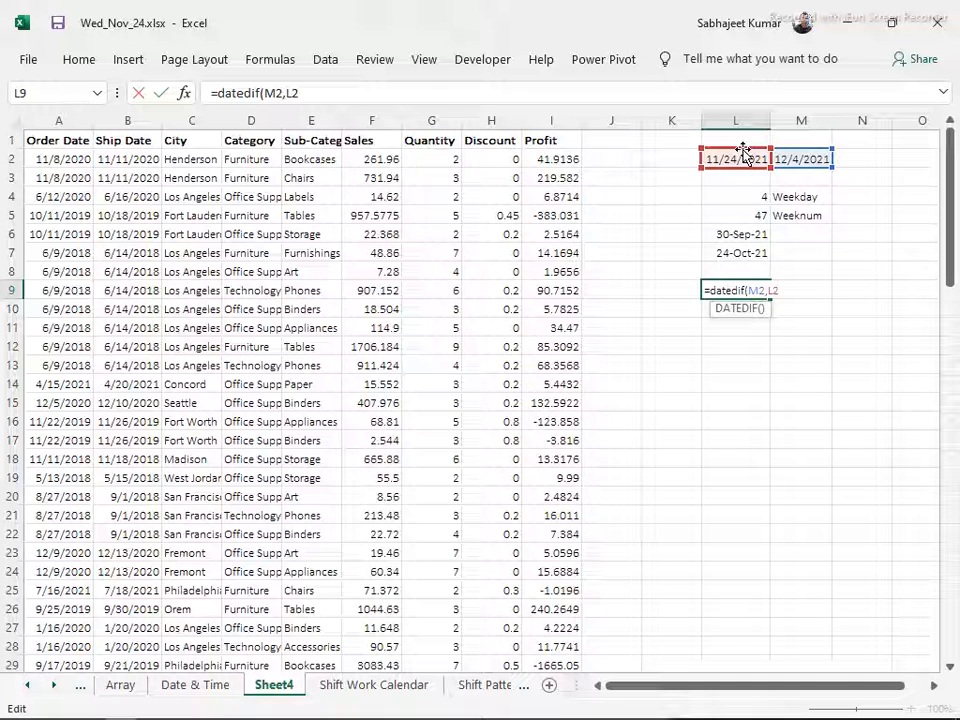
text())
key(Return)
key(Return)
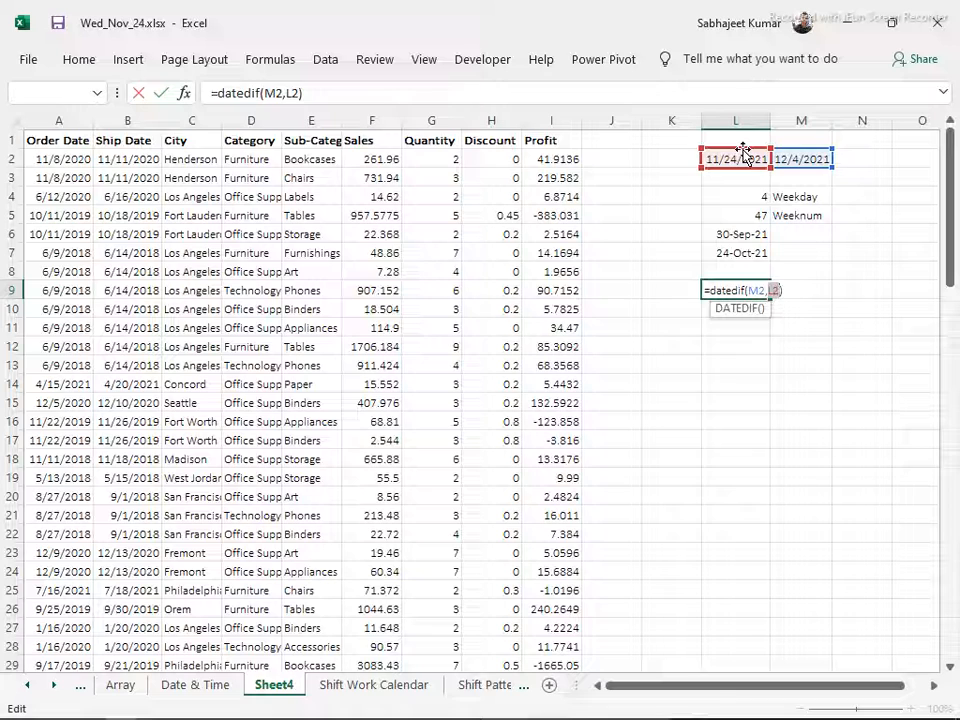
key(Escape)
text(=datdif)
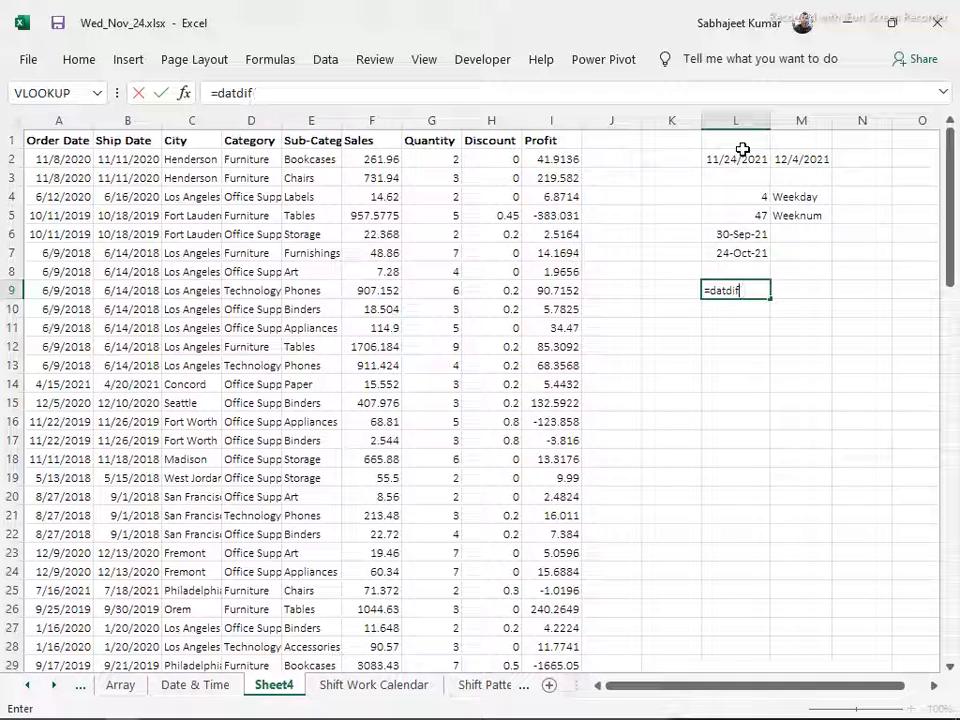
key(BackSpace)
key(BackSpace)
key(BackSpace)
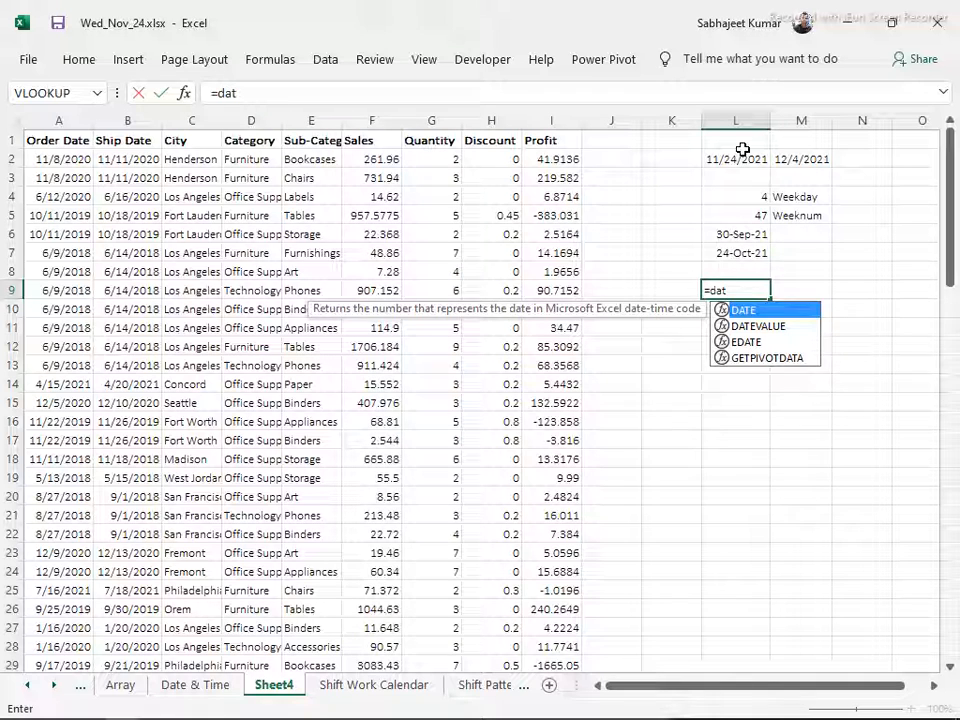
text(3)
key(BackSpace)
text(ed)
key(BackSpace)
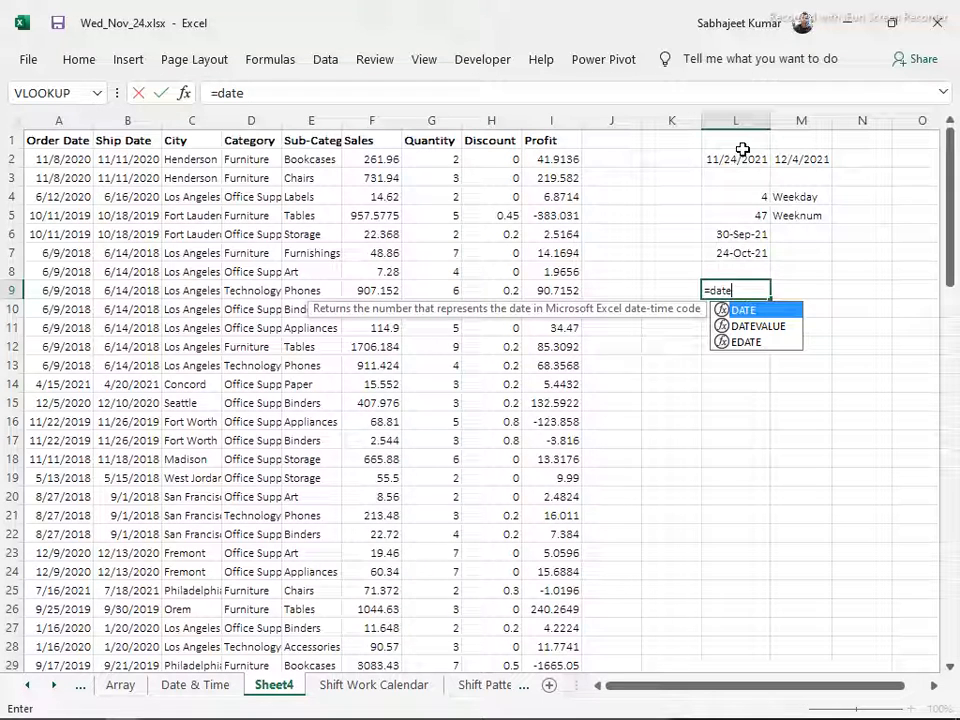
text(dif)
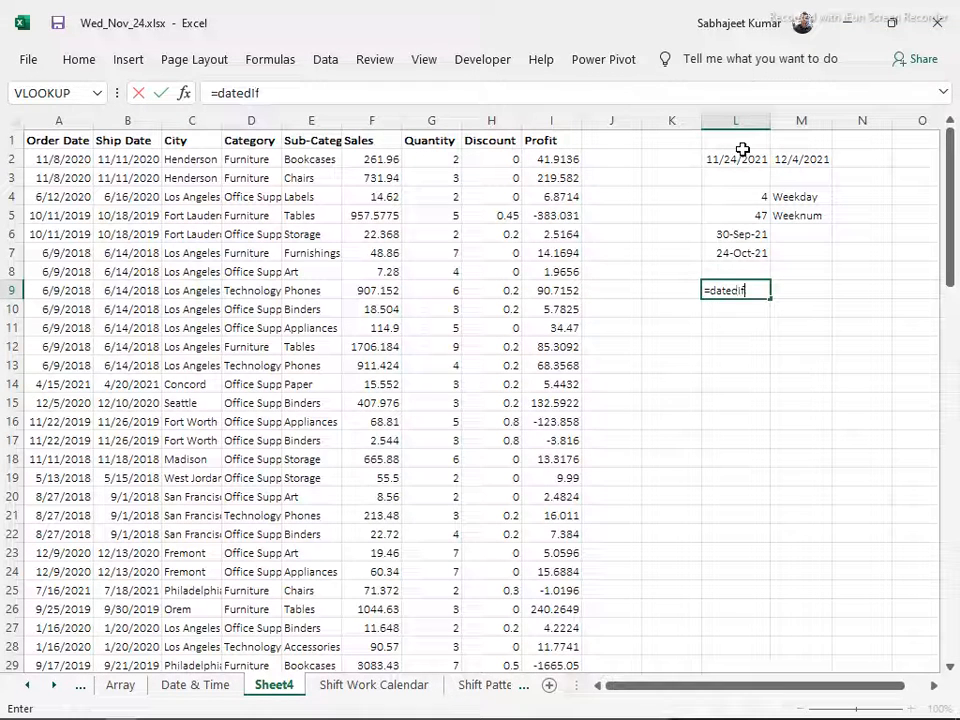
text(()
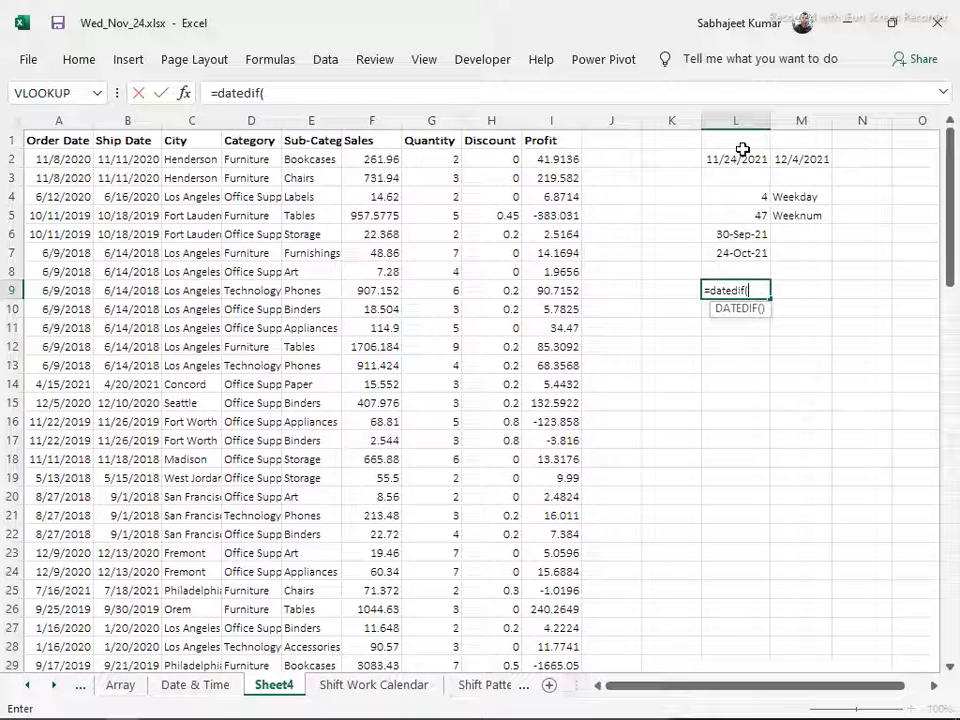
key(Escape)
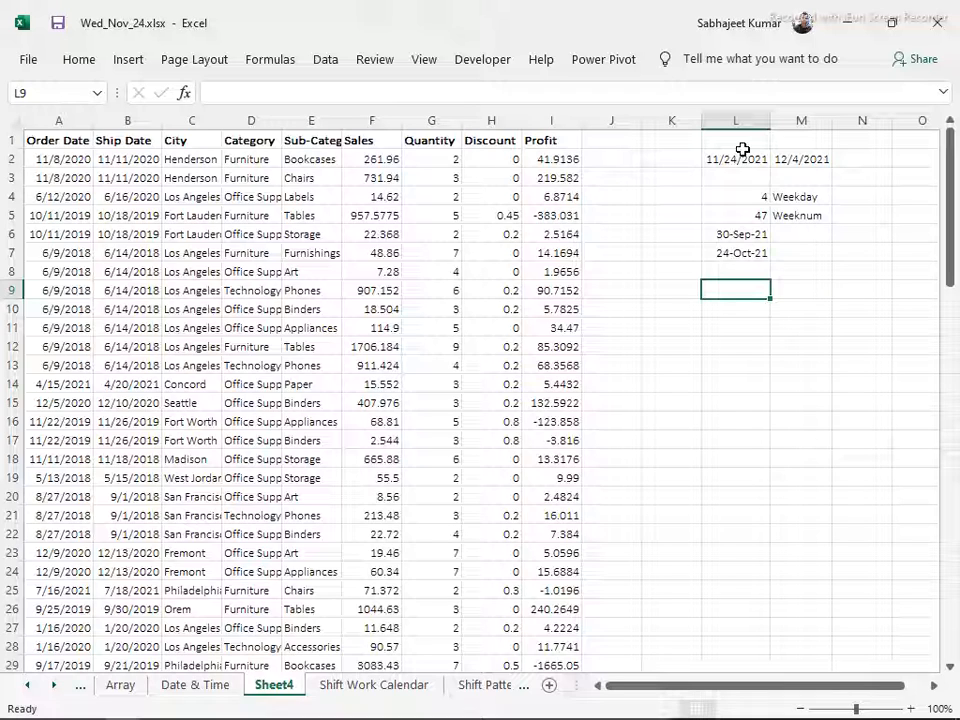
Try to enter the formula =DATEDIF(L2,10) in L9
text(=date)
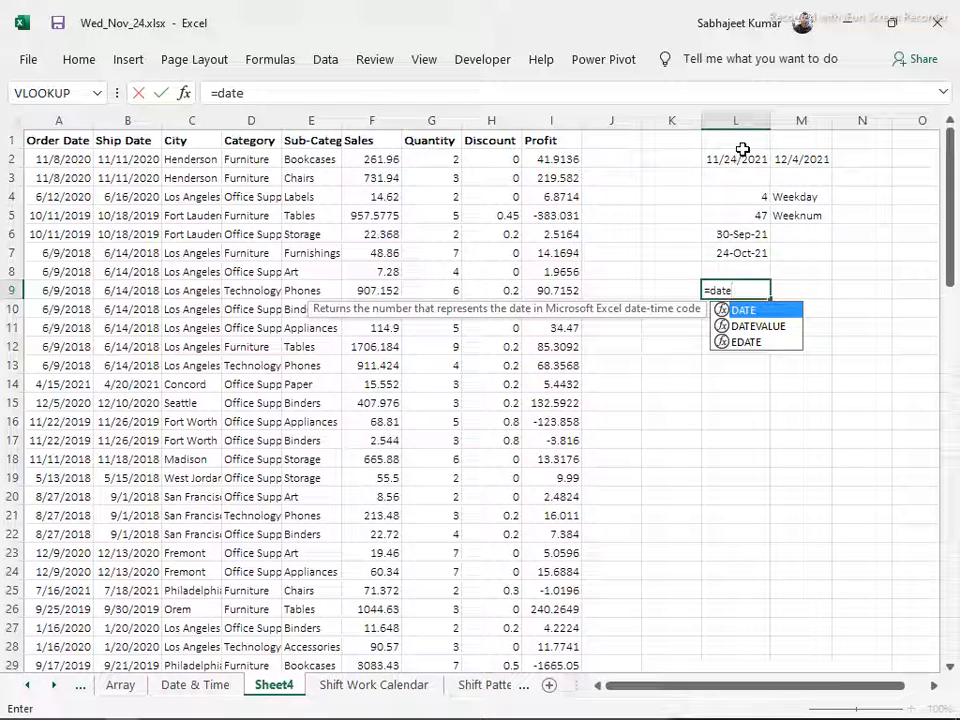
text(dif)
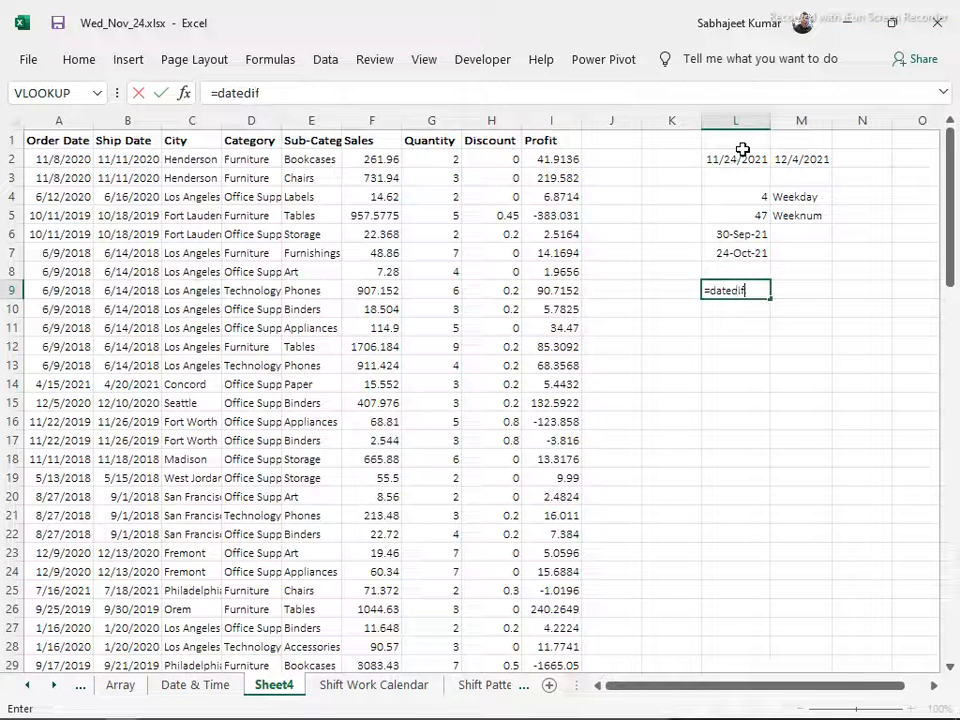
text(())
key(Return)
key(Return)
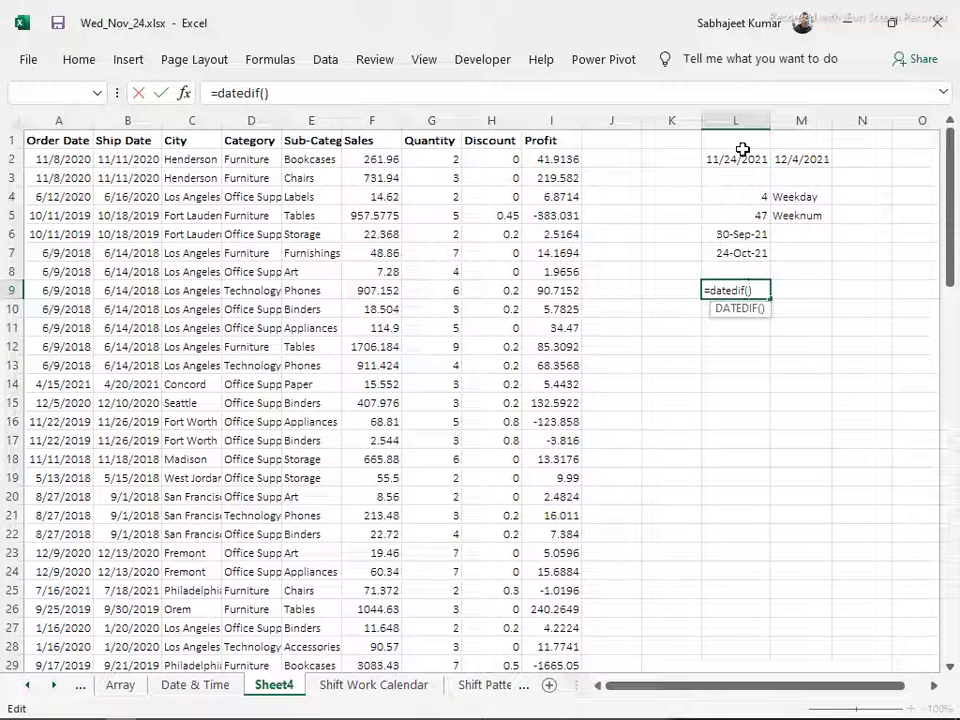
click(733, 156)
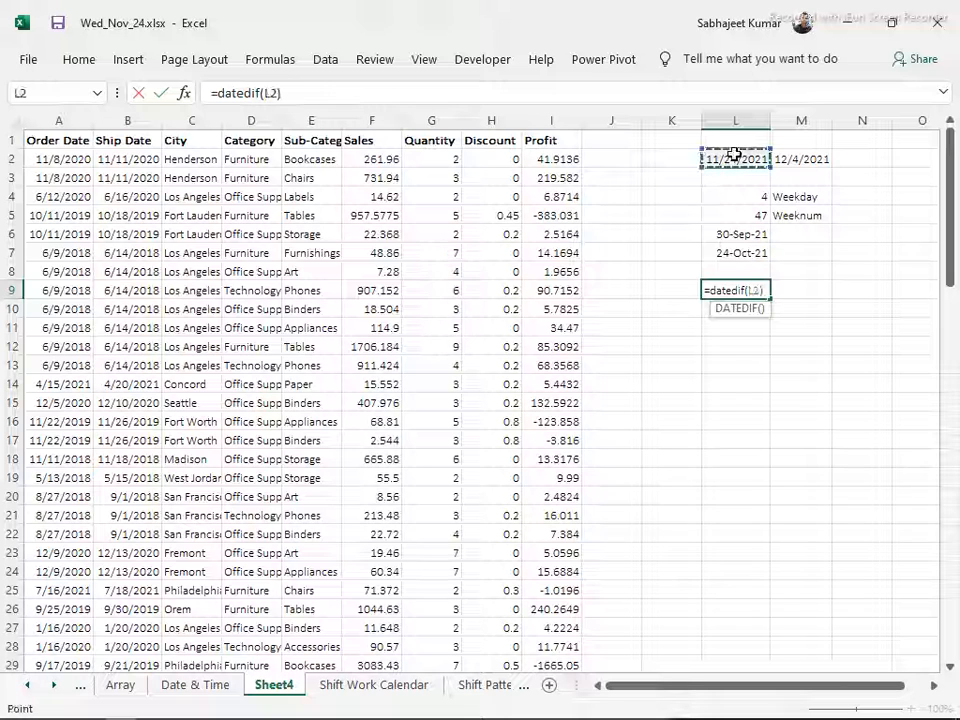
text(,)
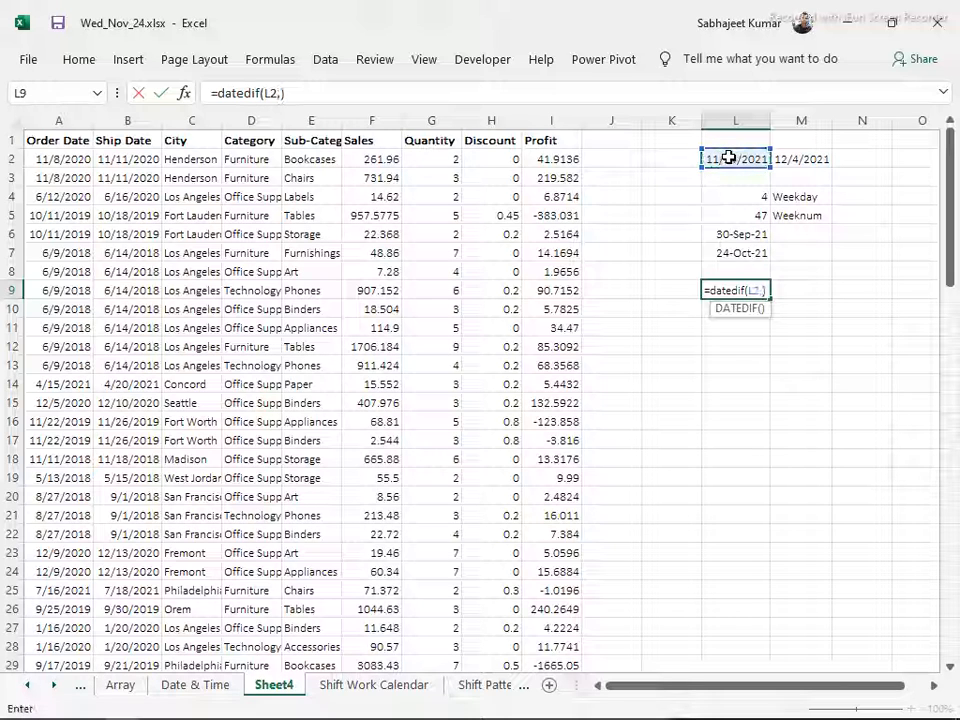
text(10)
key(Return)
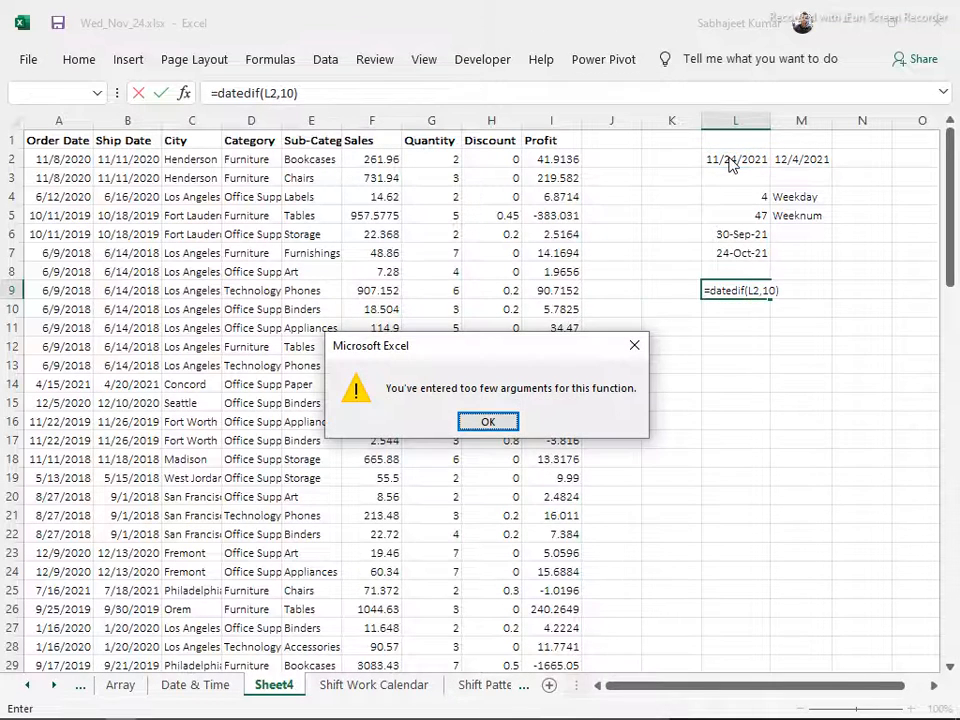
key(Return)
key(Escape)
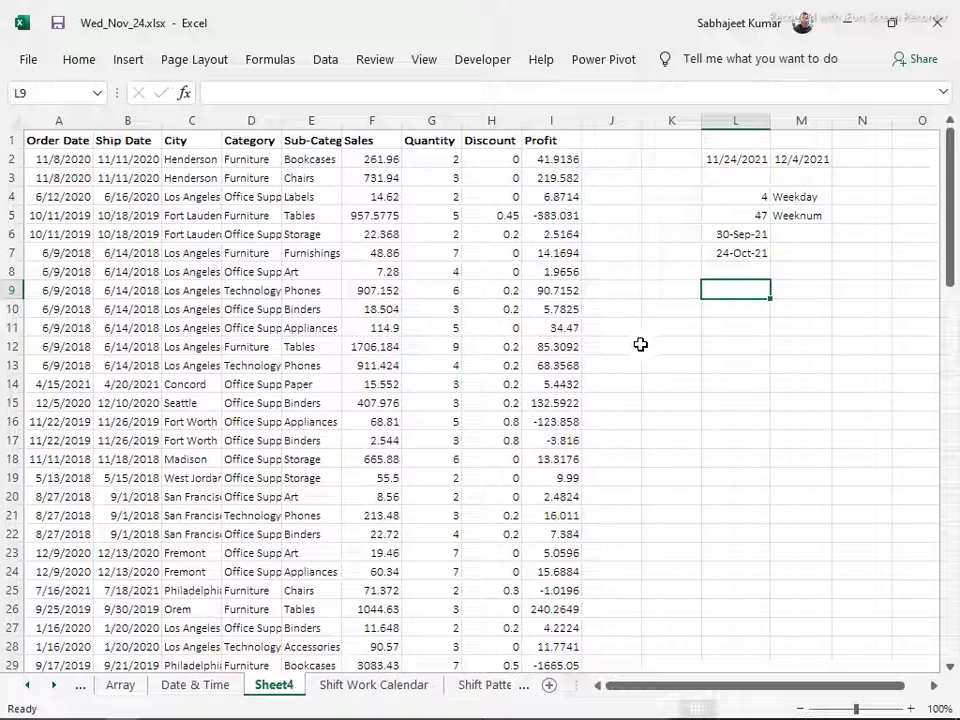
Check the Module 6 topics in Contents.docx in Word, then return to the Excel workbook and enter the heading Day in K1
key(alt+Tab)
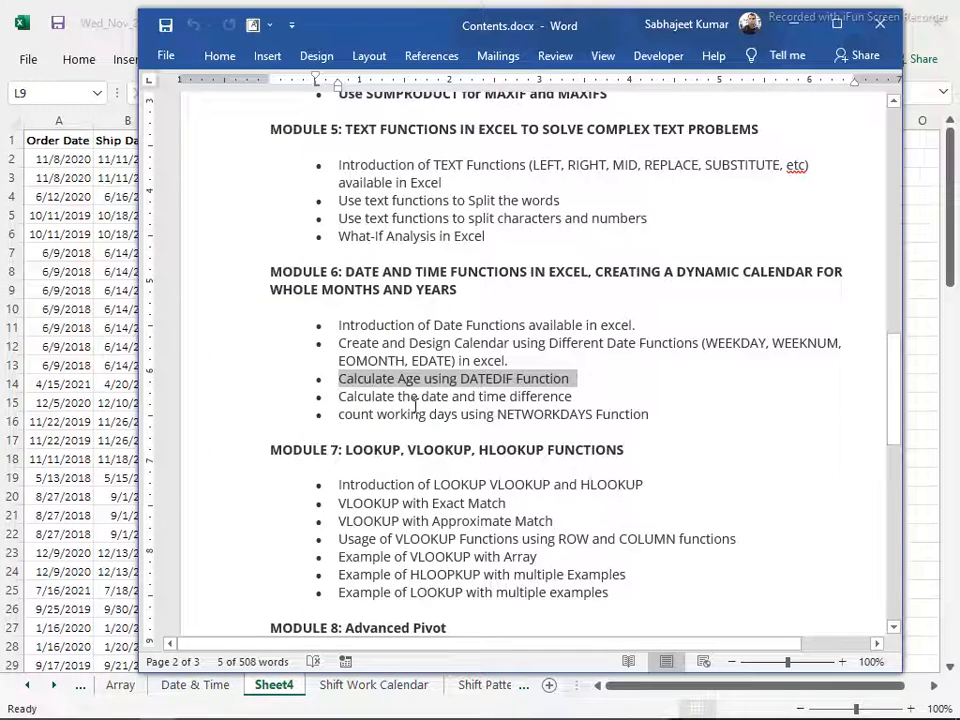
key(alt+Tab)
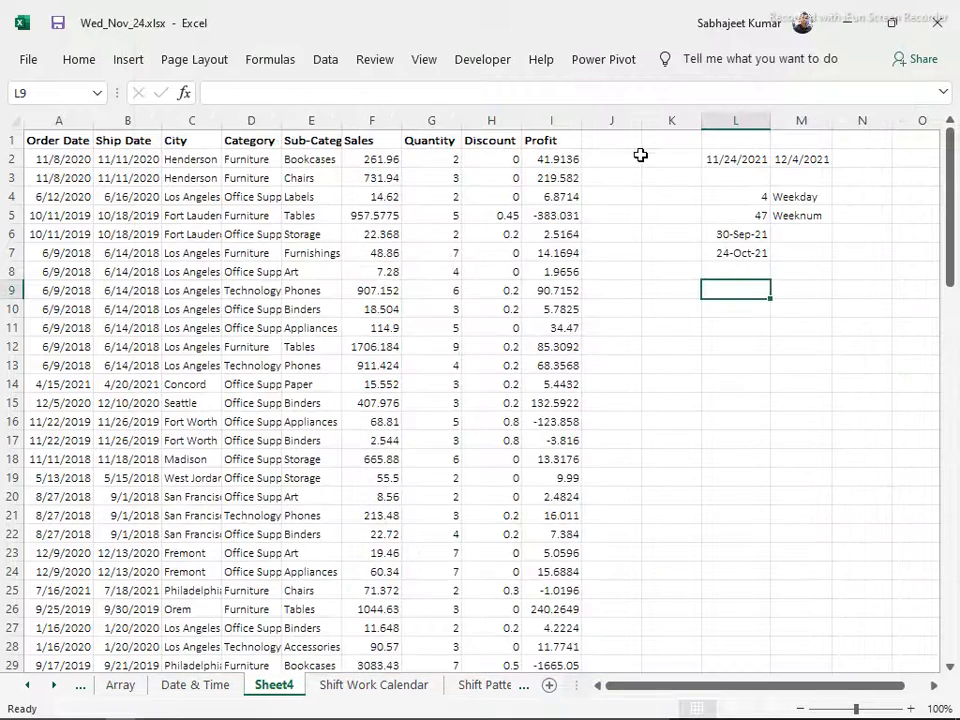
click(602, 146)
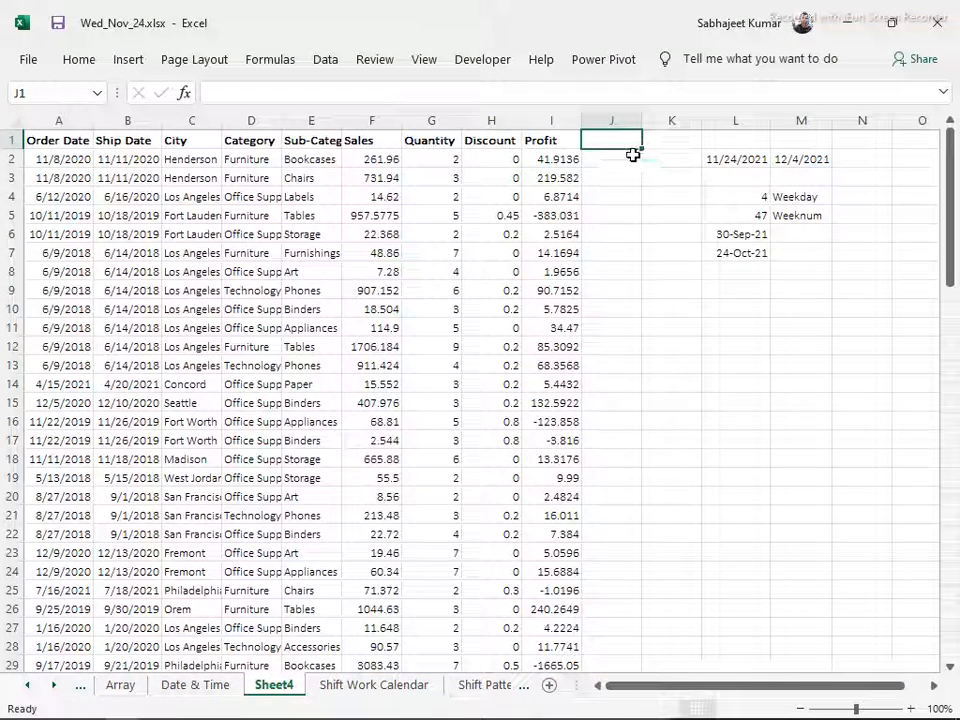
click(647, 146)
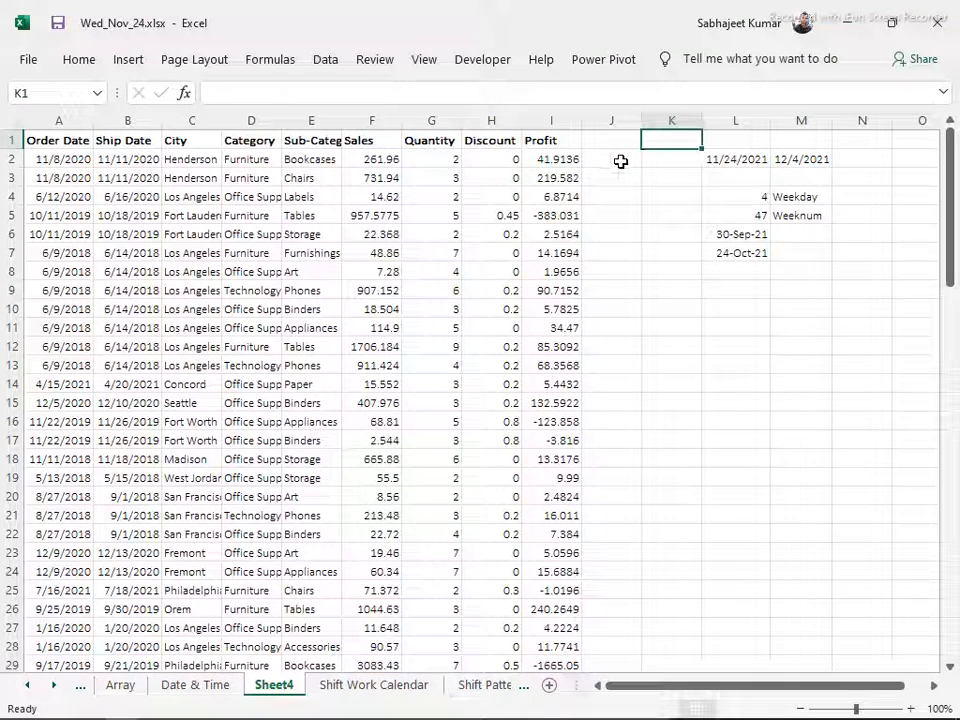
text(Day)
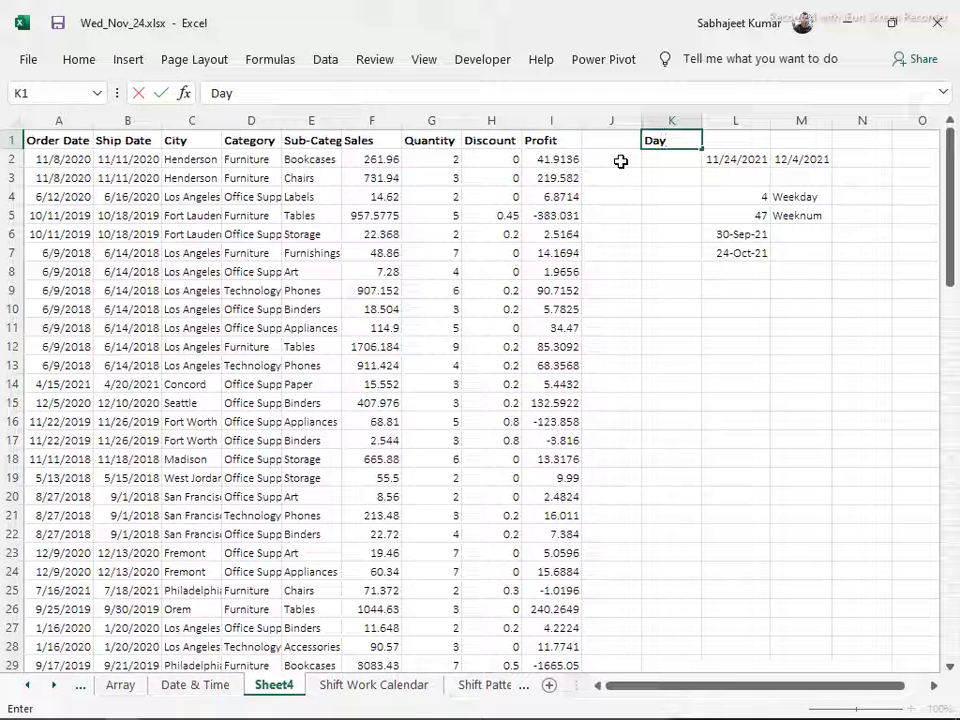
key(Return)
Enter the formula =B2-A2 in K2 to calculate the days between the order date and the ship date
text(=)
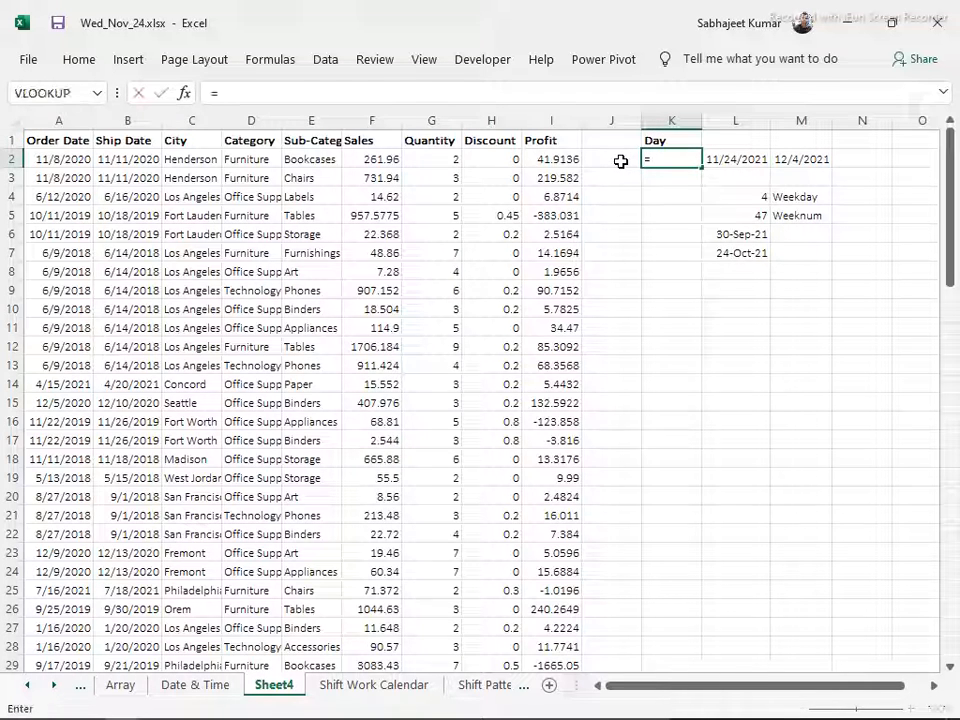
click(121, 156)
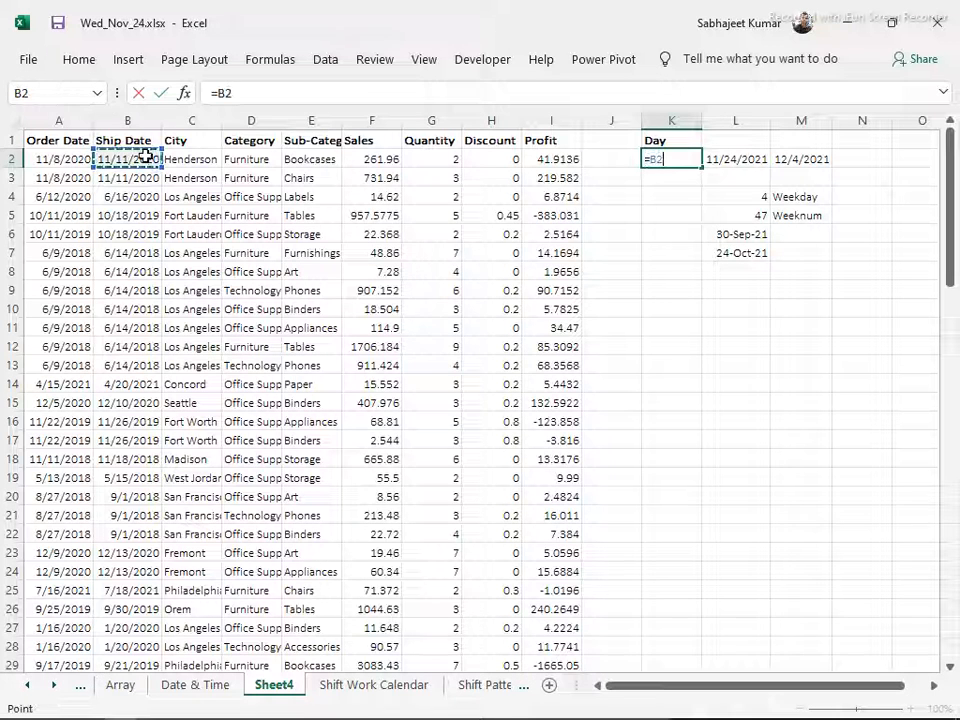
text(-)
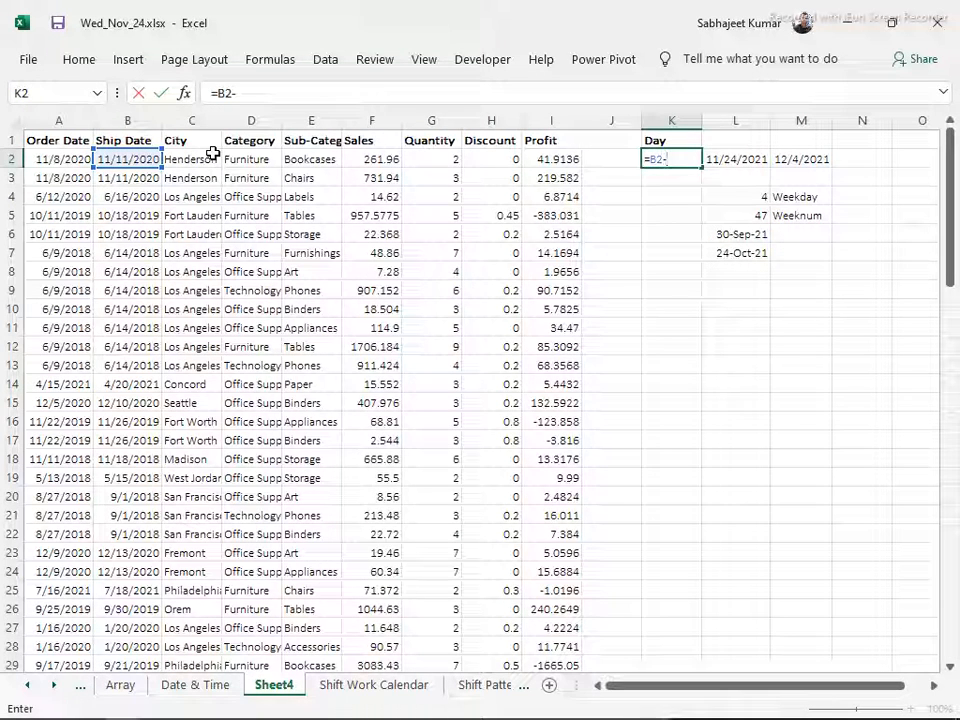
click(48, 158)
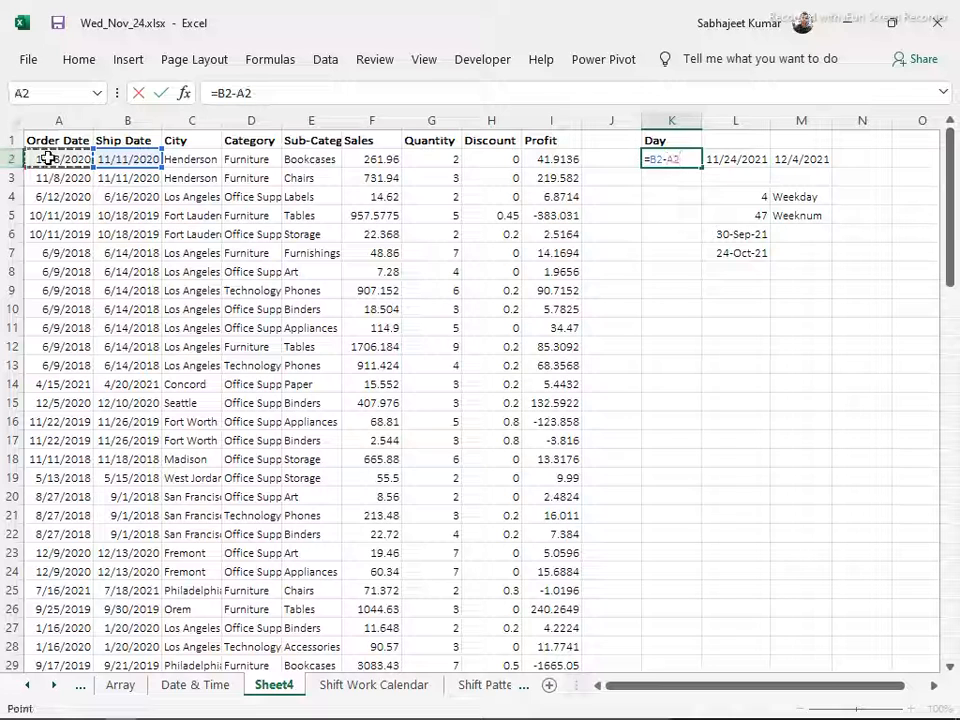
key(Return)
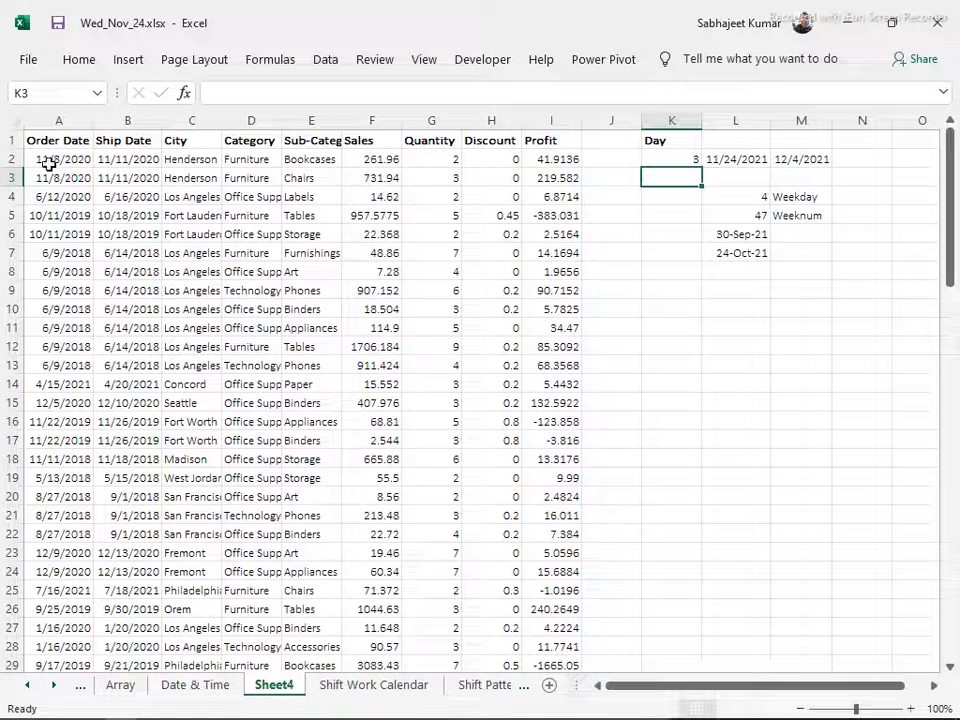
Fill the day-difference formula from K2 down to K93, the last row of the data
click(665, 160)
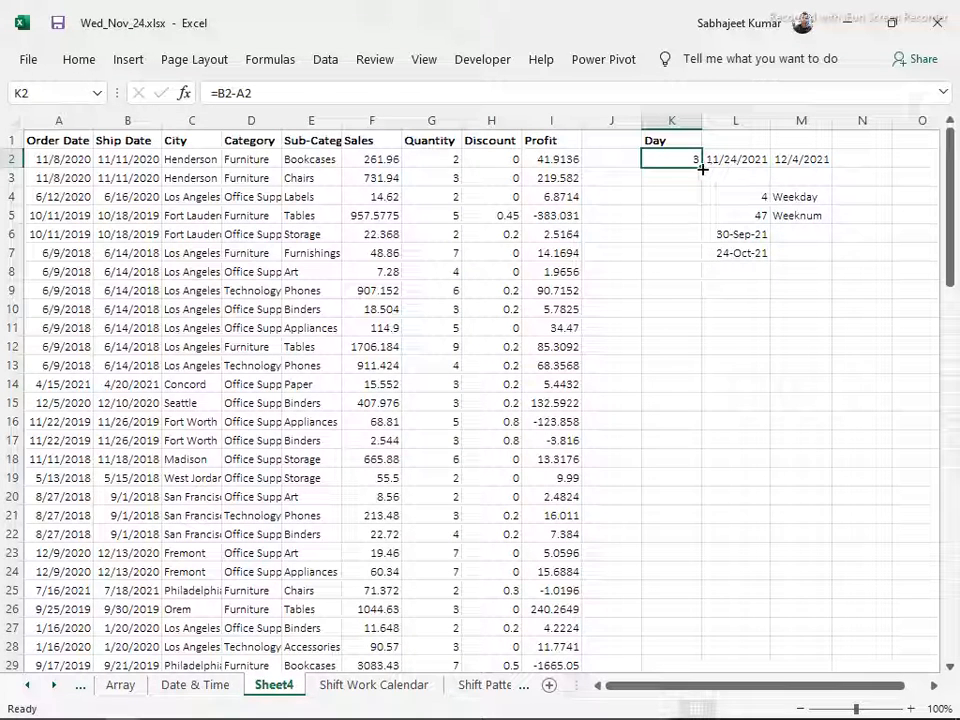
click(569, 438)
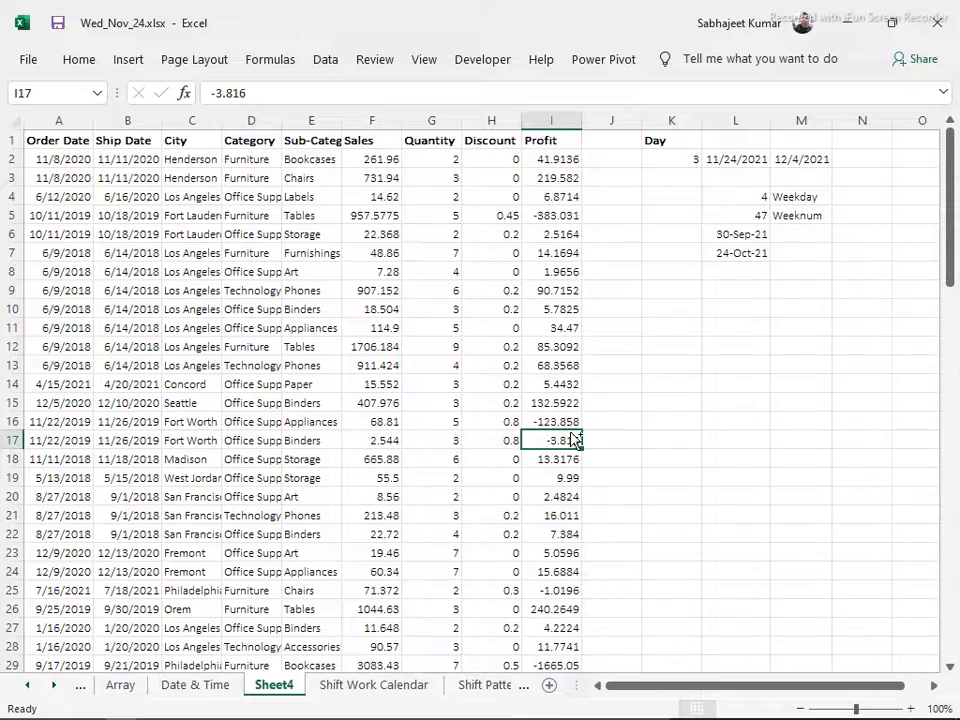
key(ctrl+Down)
key(Right)
key(Right)
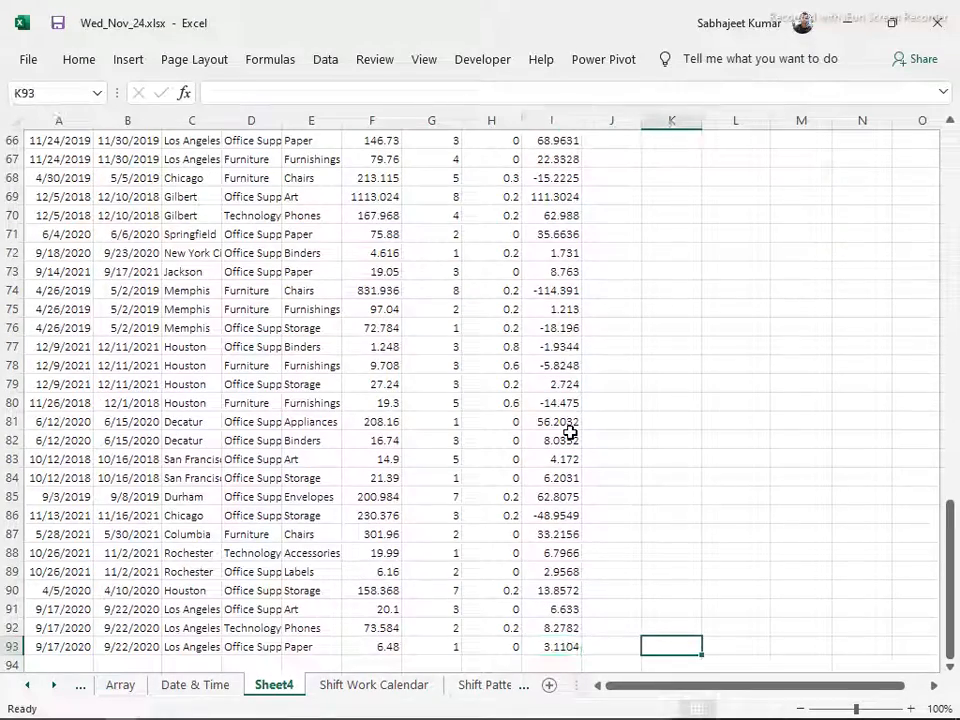
key(ctrl+shift+Up)
key(ctrl+d)
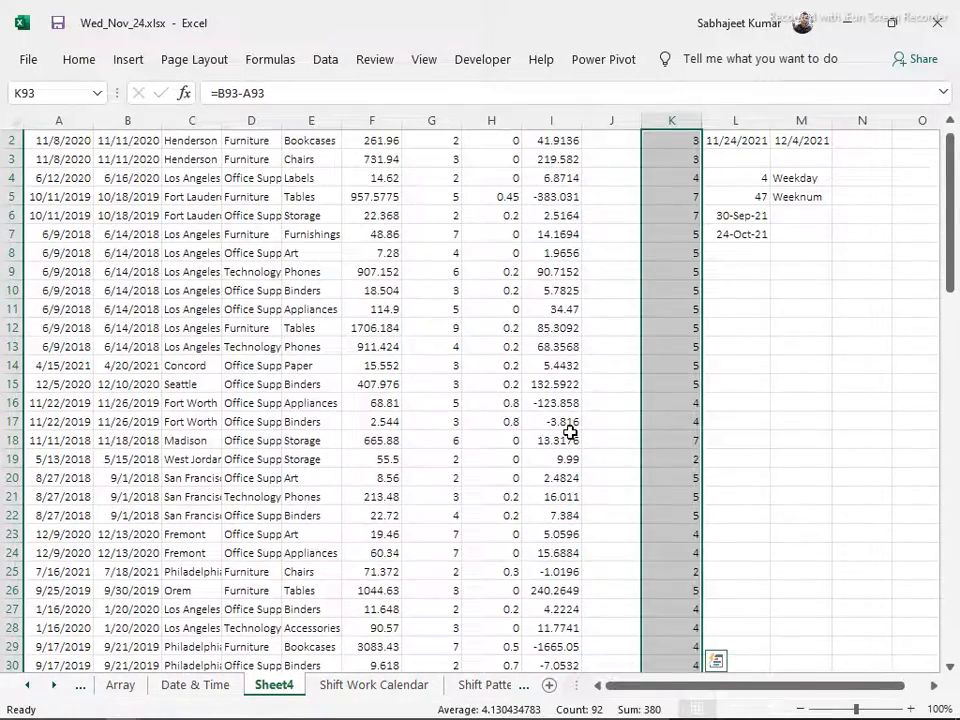
scroll(636, 221, down, 2)
scroll(653, 187, up, 3)
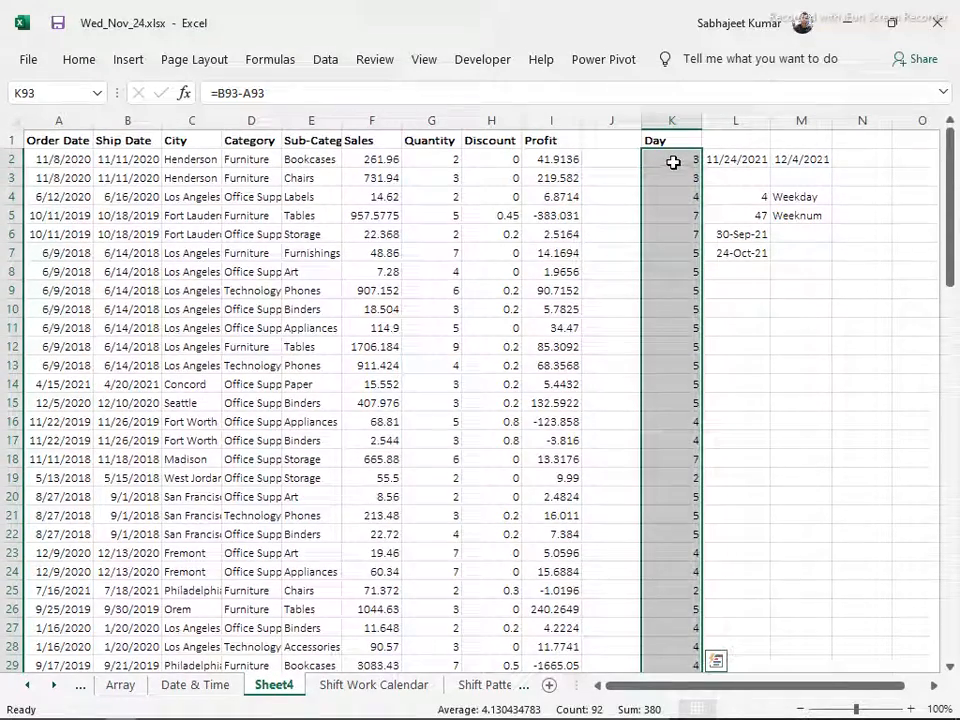
Check the remaining Module 6 topics in Contents.docx in Word, then return to Sheet4 in Excel
key(alt+Tab)
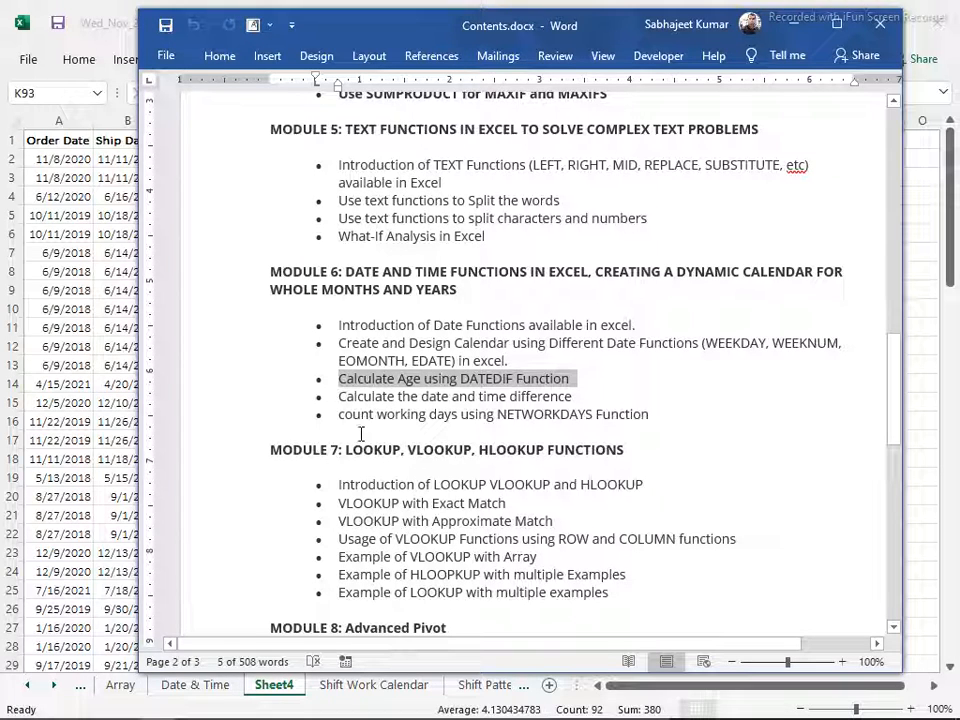
key(alt+Tab)
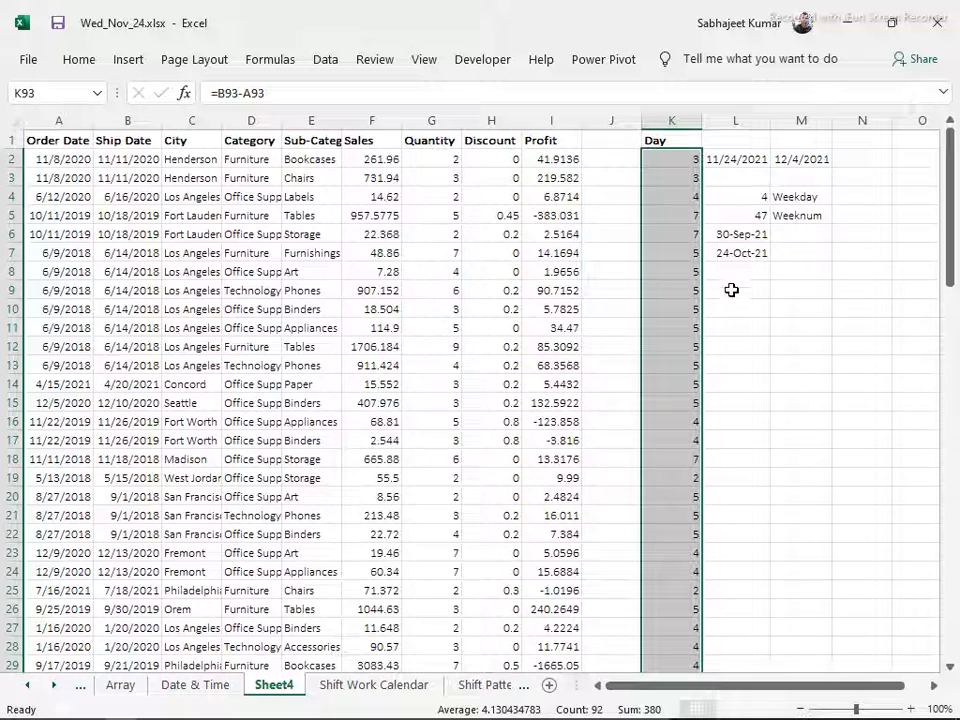
click(733, 287)
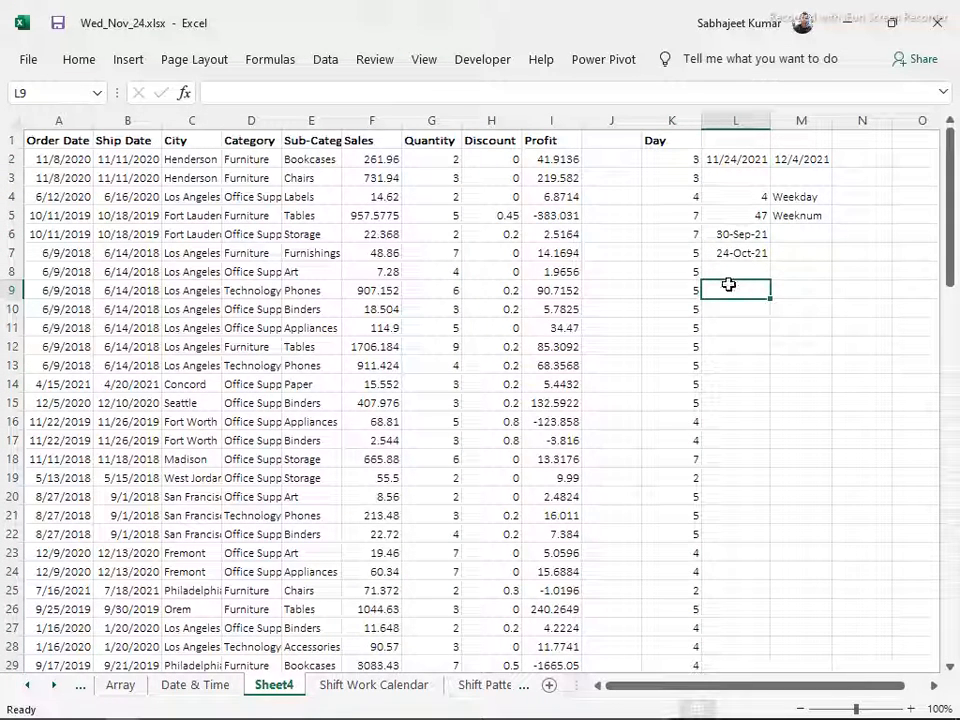
Enter the formula =WORKDAY(L2,10) in M9, using the date in L2 as the start date
click(777, 287)
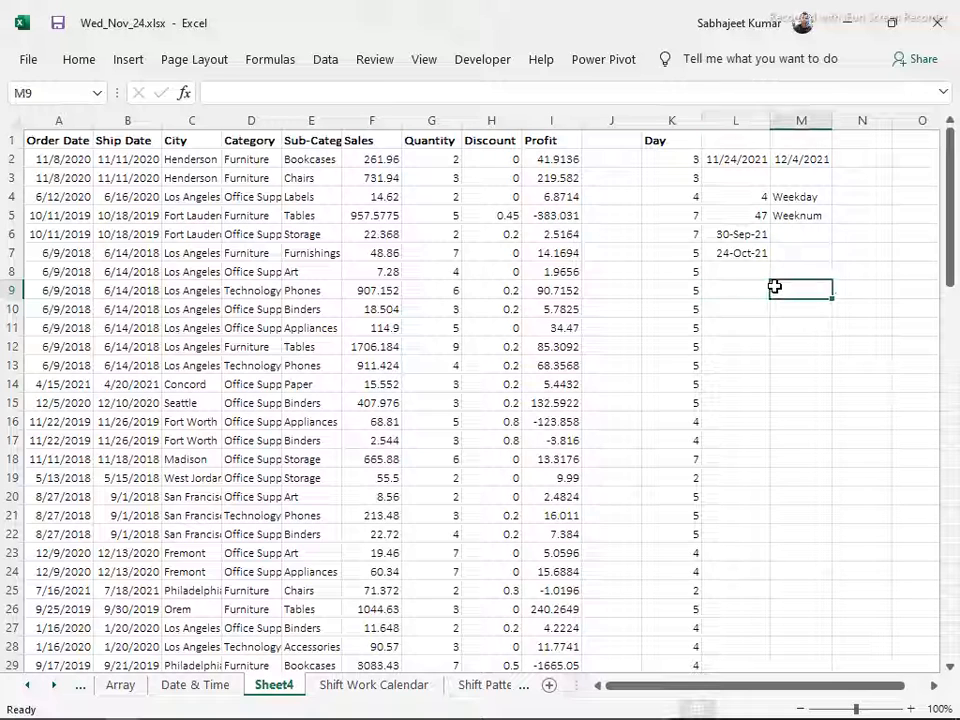
text(=wor)
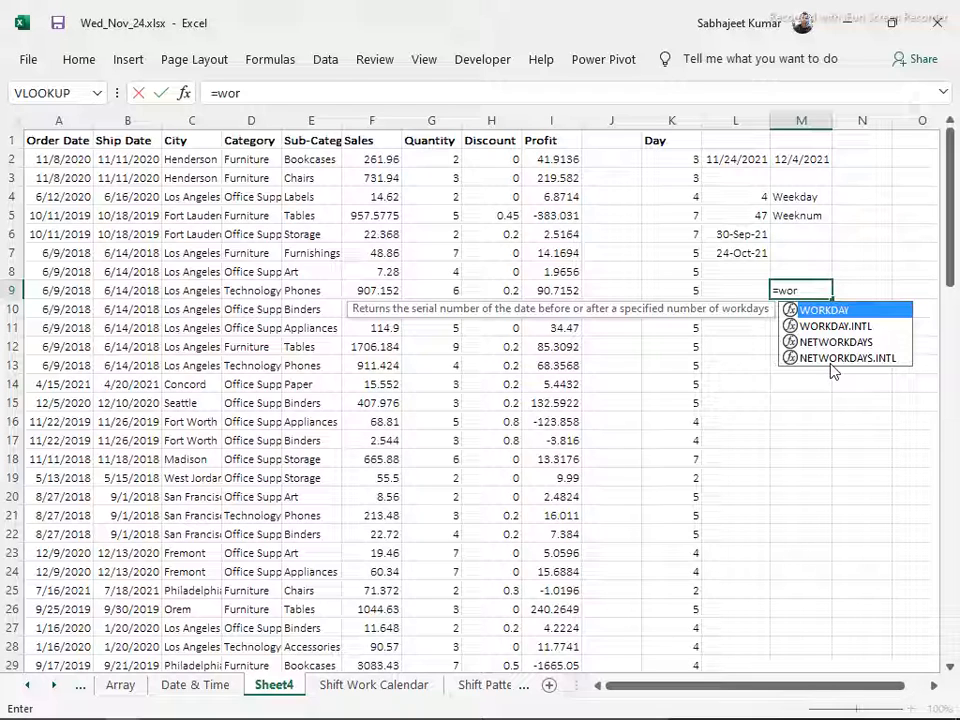
key(Tab)
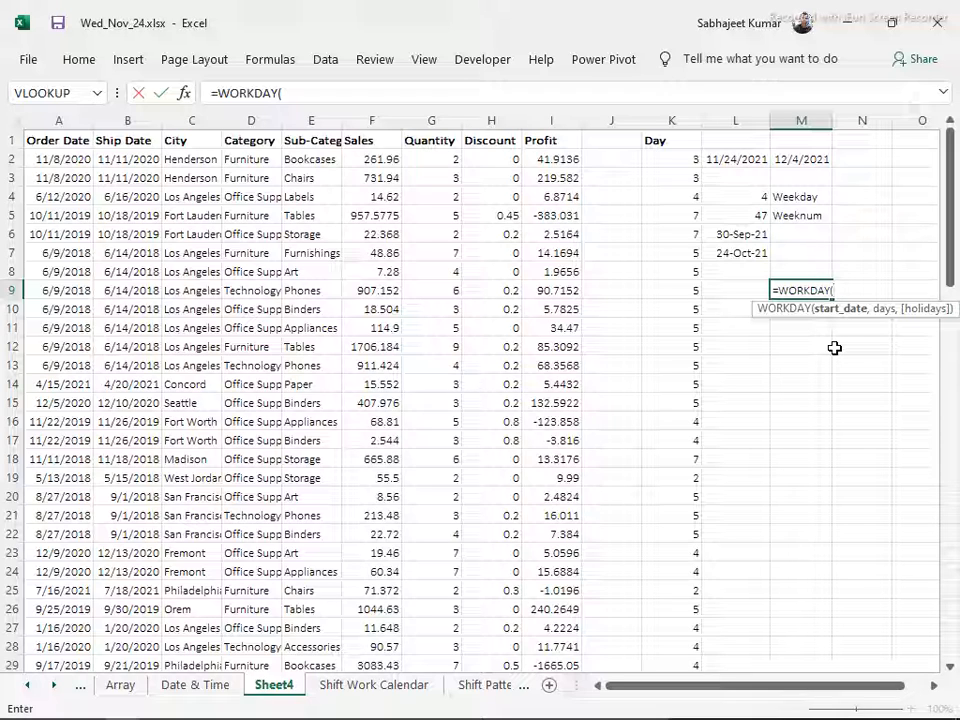
click(730, 160)
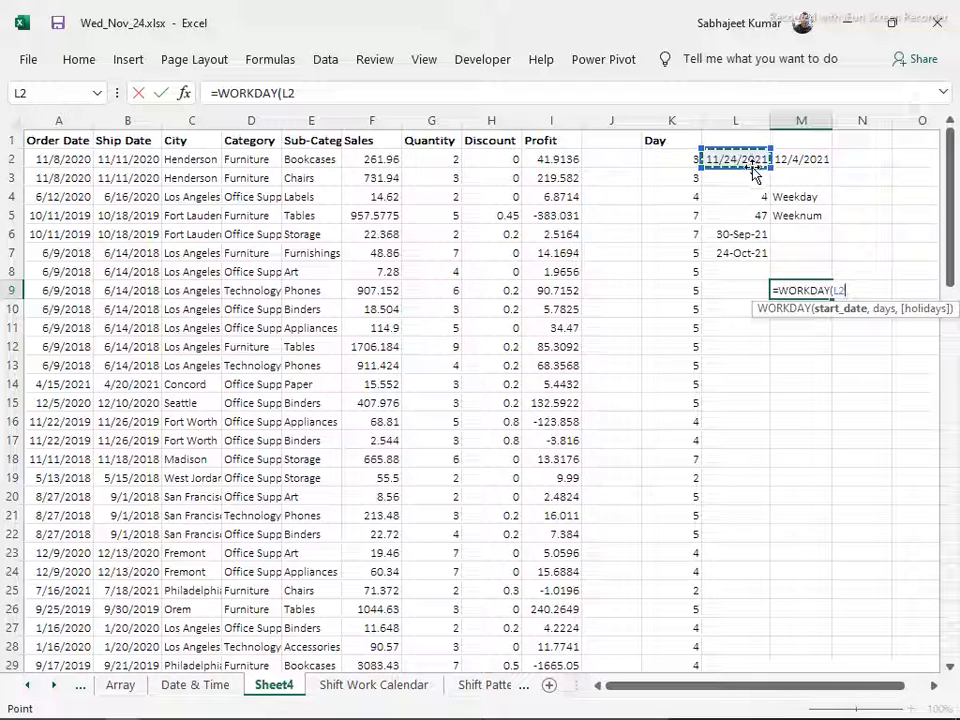
text(,)
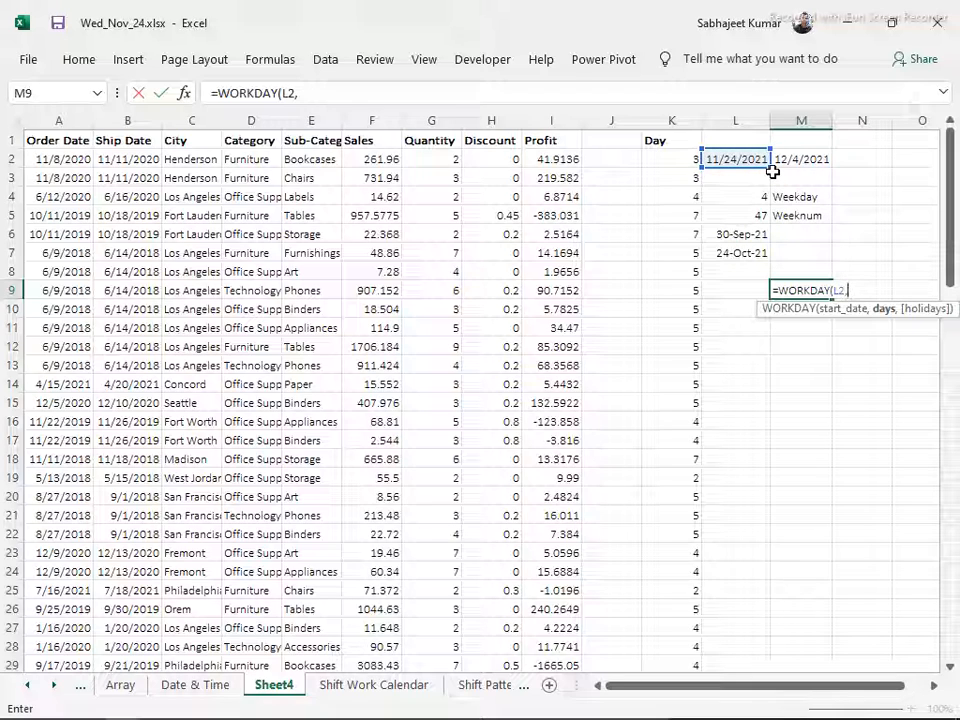
text(10,)
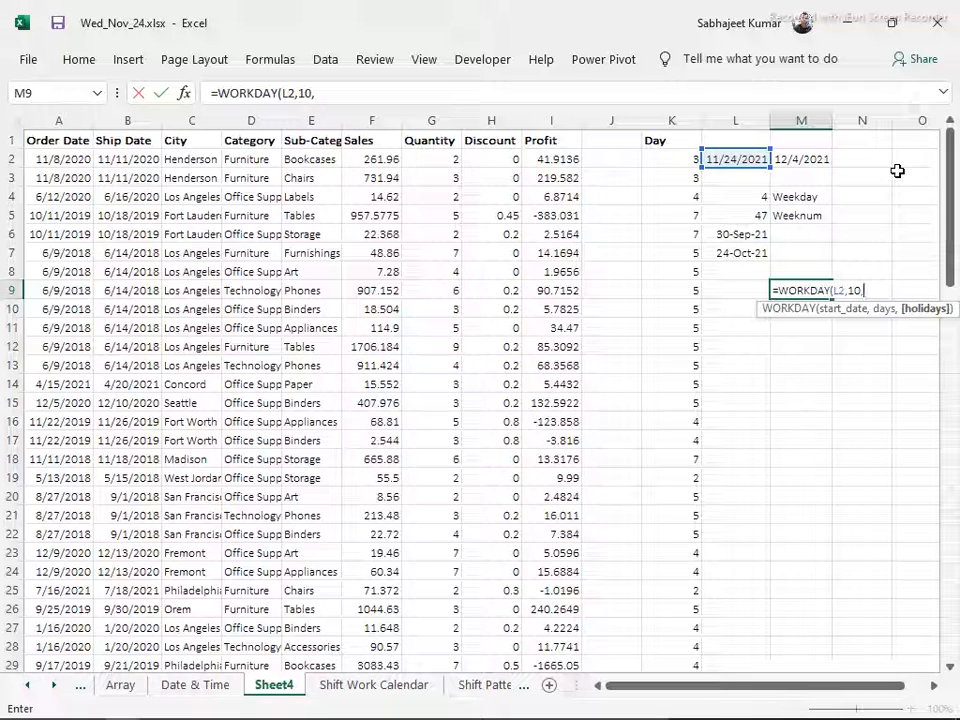
key(BackSpace)
key(Return)
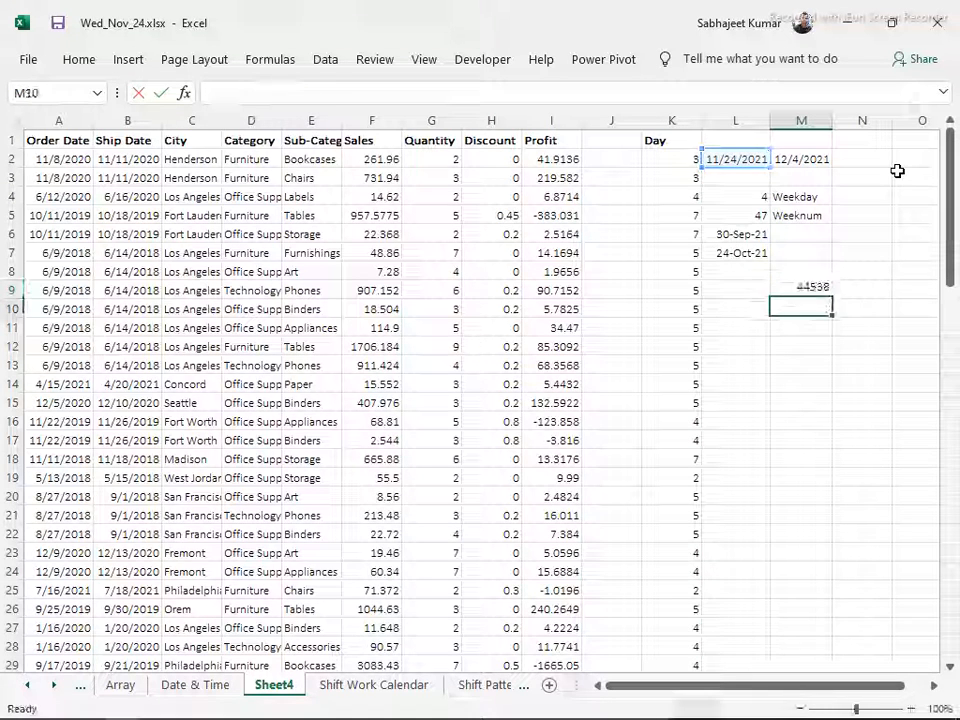
key(Up)
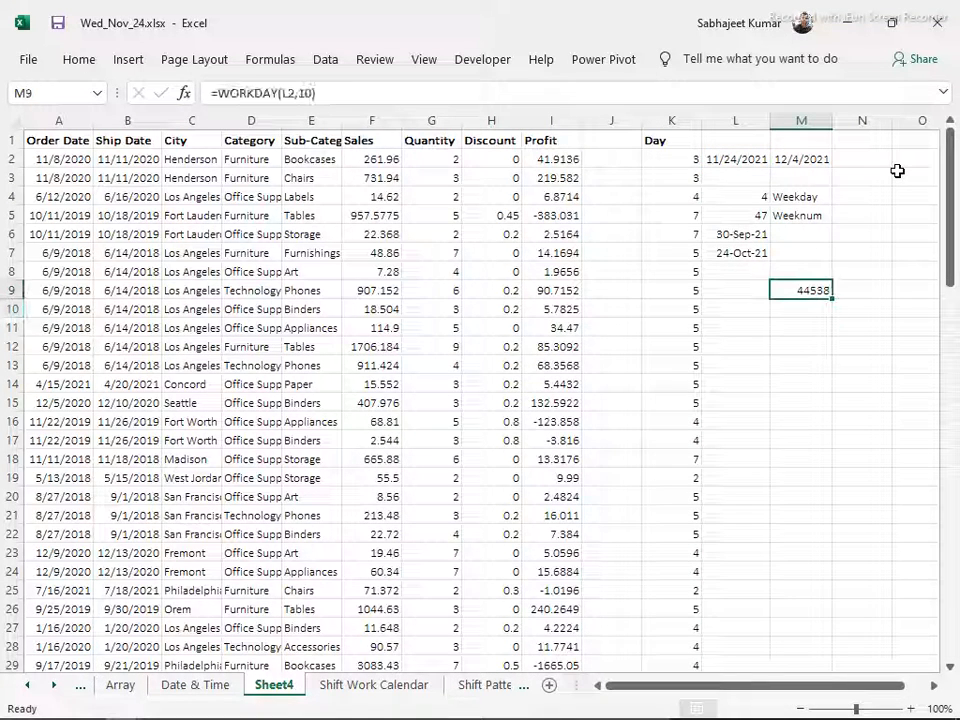
key(F2)
key(Escape)
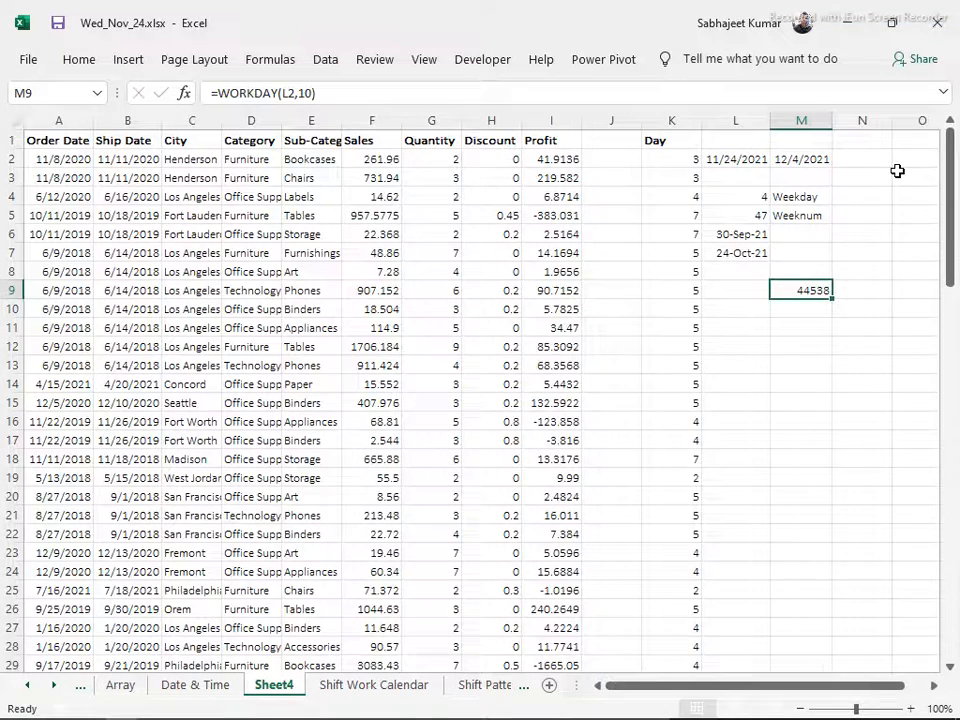
Enter the current date in O5, copy it down to O6 and format both cells as dates
key(Right)
key(Right)
key(Right)
key(Right)
key(Right)
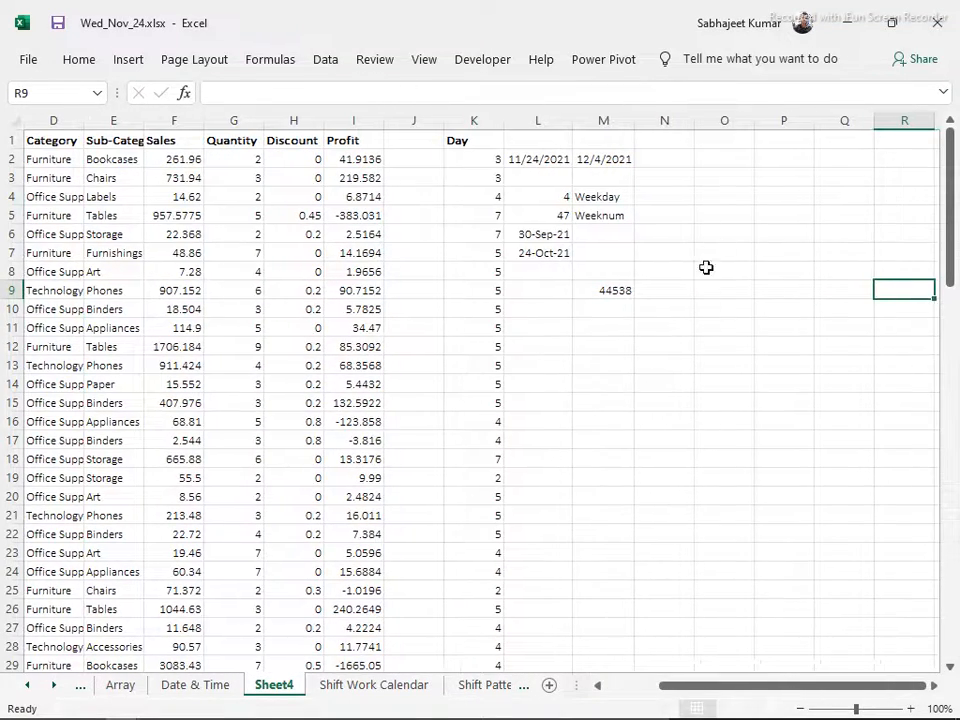
click(726, 213)
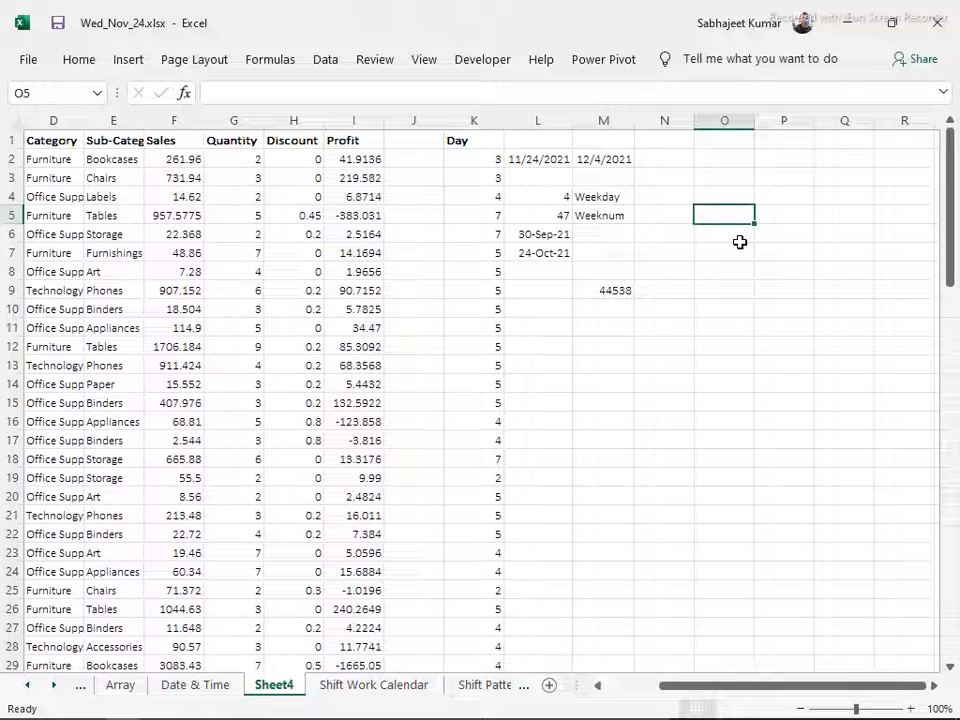
key(ctrl+semicolon)
key(Return)
key(Up)
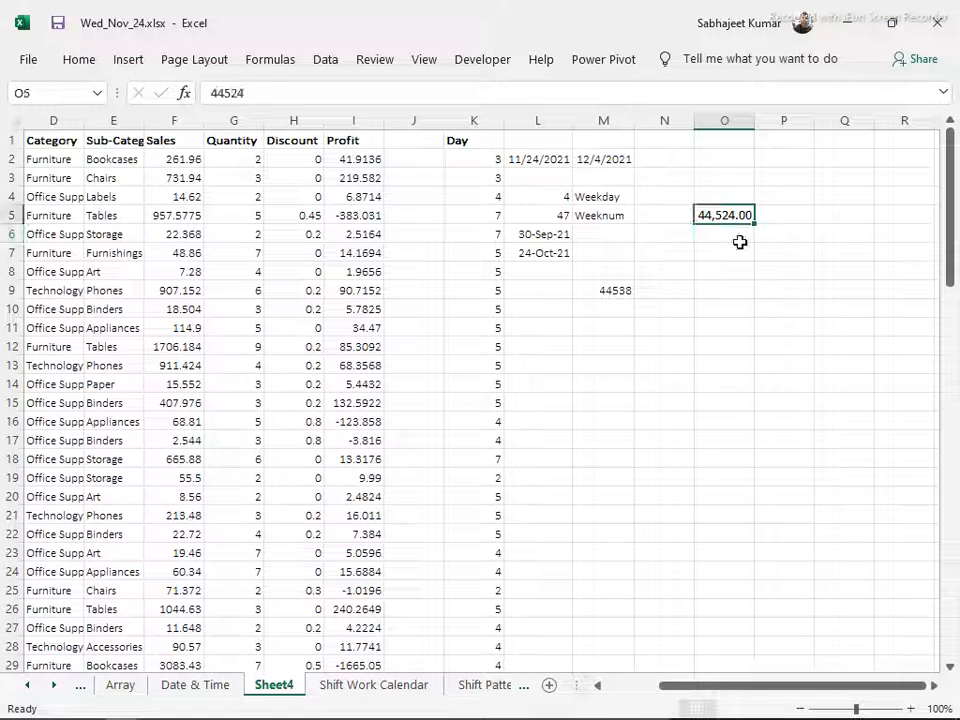
key(shift+Down)
key(ctrl+d)
key(Up)
key(Down)
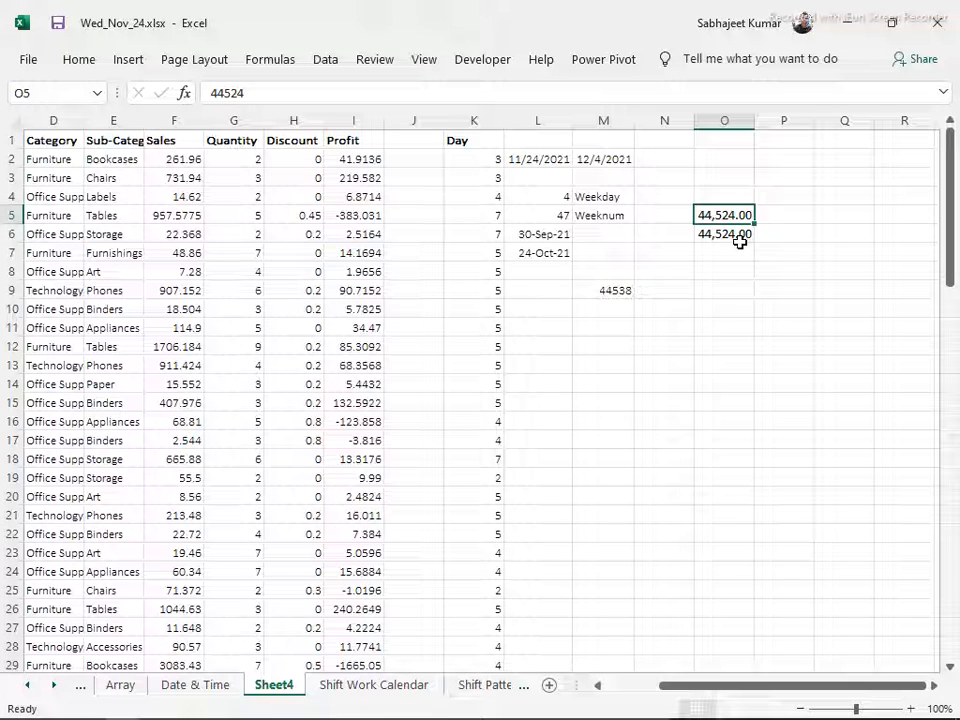
shift+click(739, 241)
key(ctrl+shift+3)
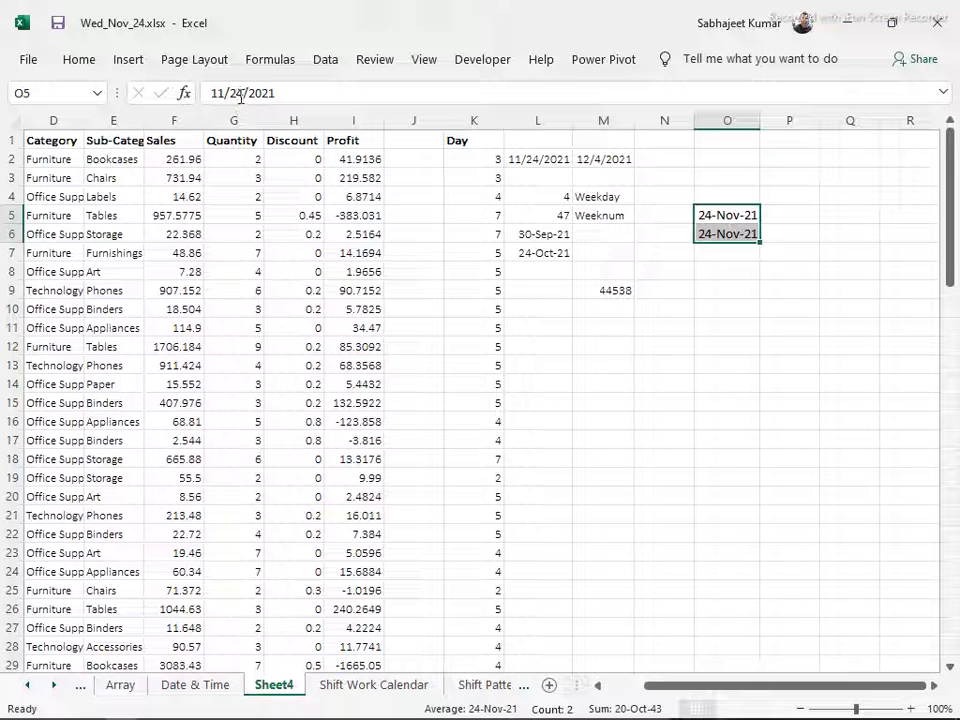
Change the date in O5 to 11/25/2021 and the date in O6 to 11/26/2021
click(219, 93)
key(Delete)
text(5)
key(Return)
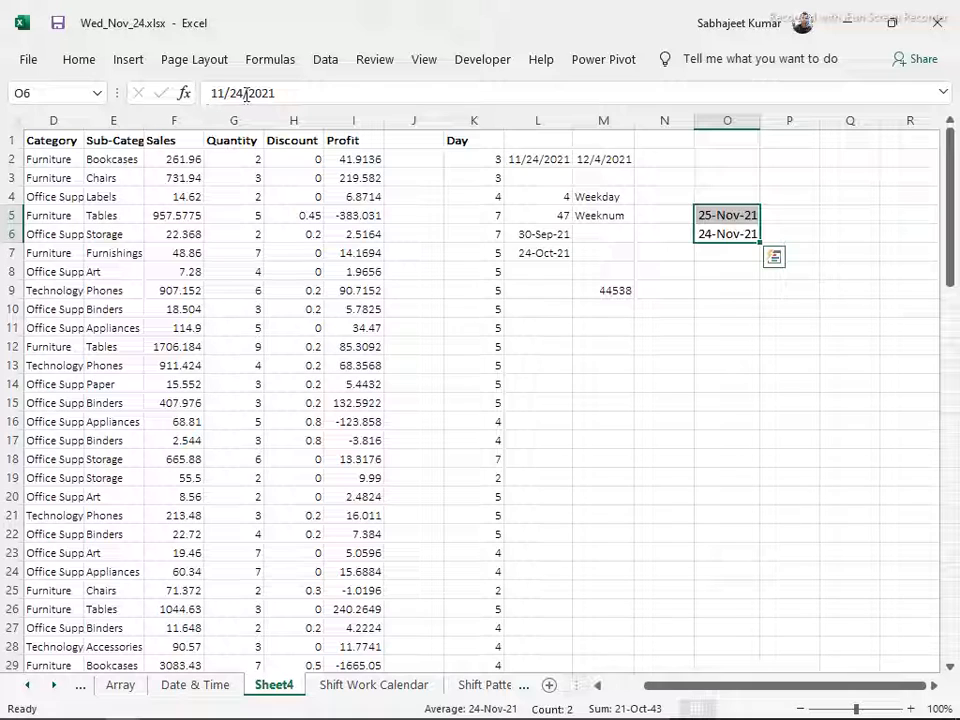
click(251, 93)
key(BackSpace)
text(5)
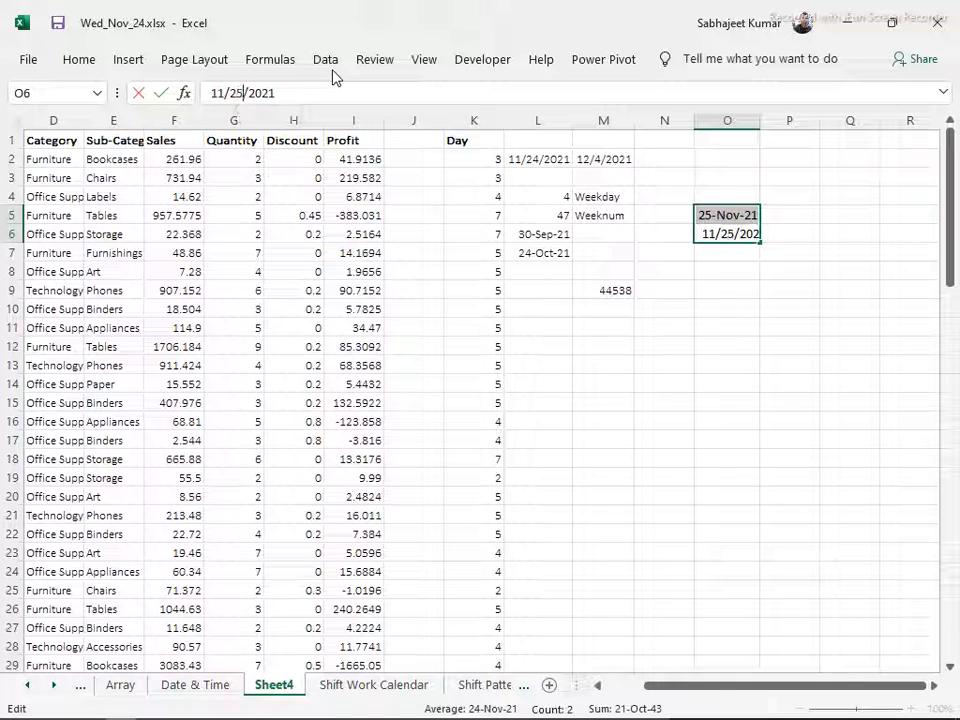
key(BackSpace)
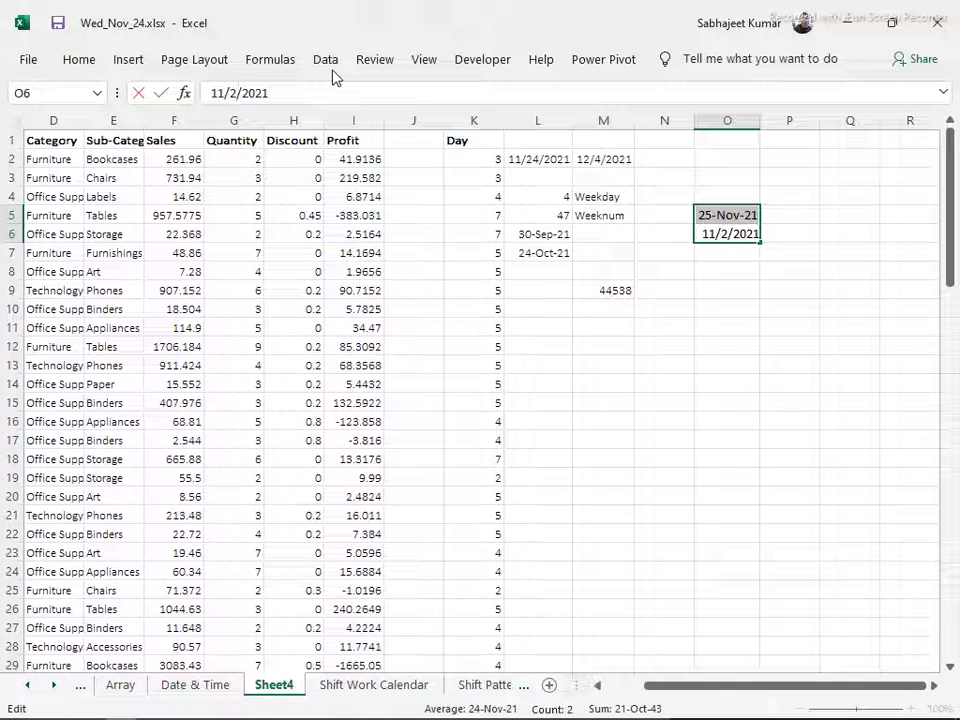
text(6)
key(Return)
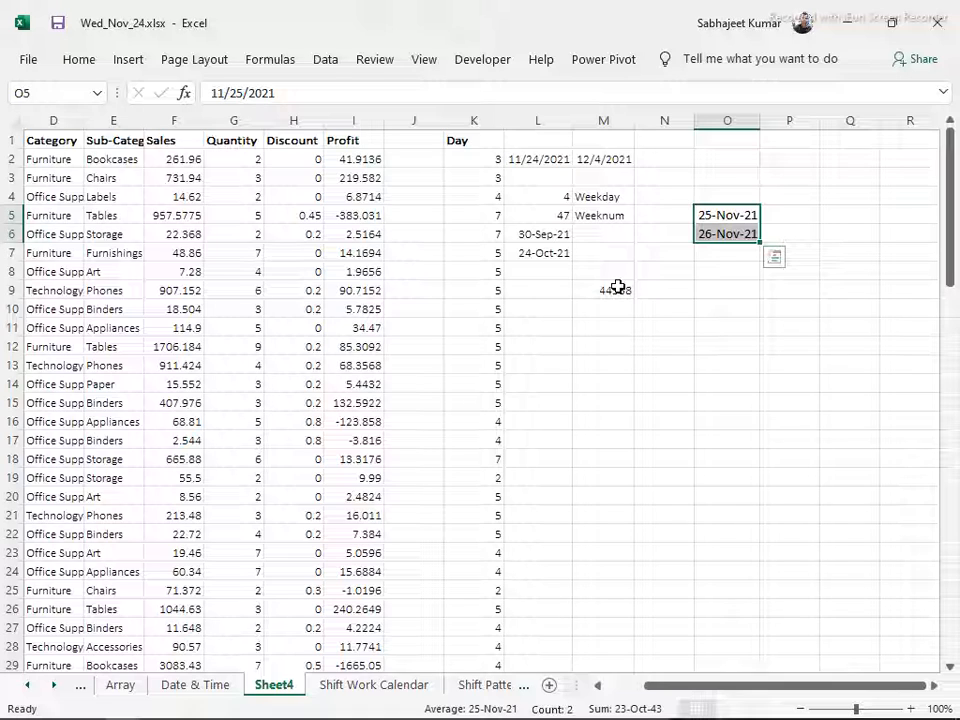
Add the range O5:O6 as the holidays argument of the WORKDAY formula in M9
key(Down)
key(Down)
key(Down)
key(Left)
key(Left)
key(Down)
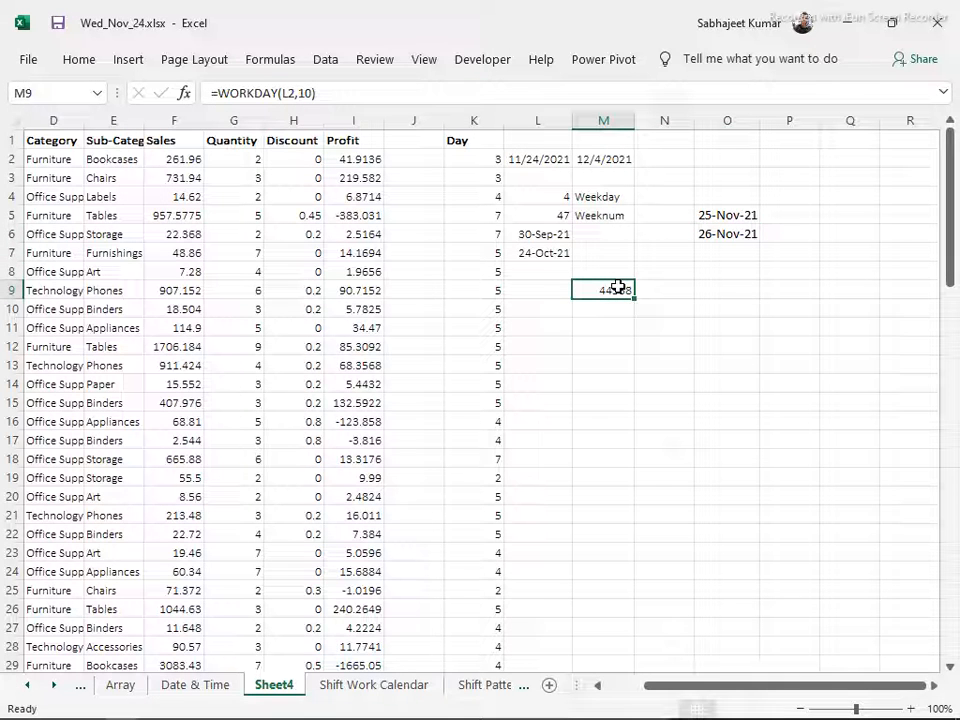
key(F2)
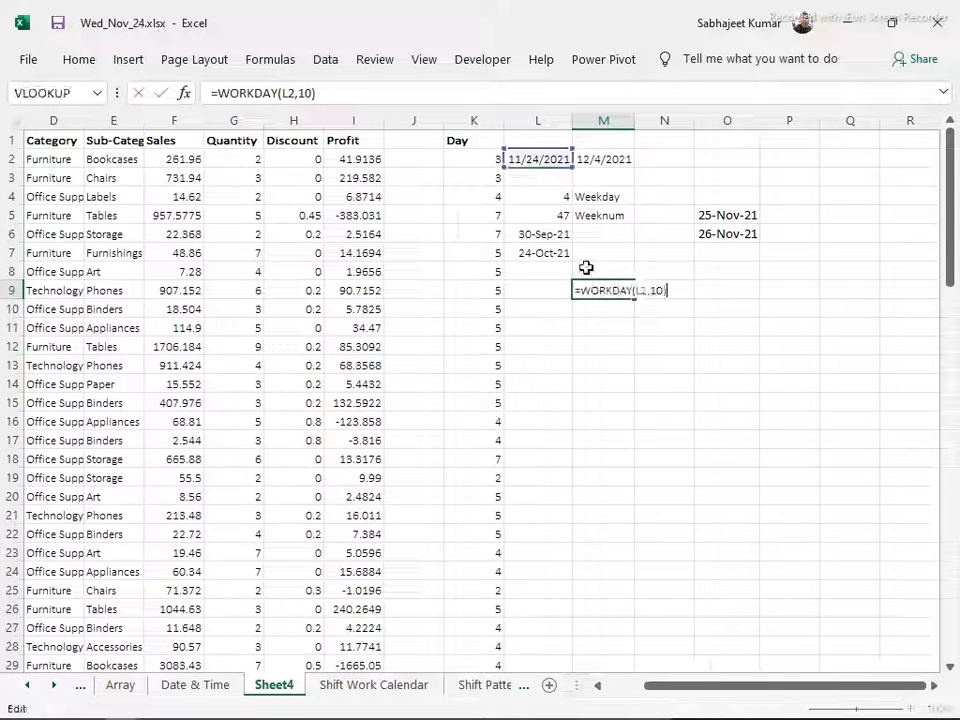
key(BackSpace)
text(,)
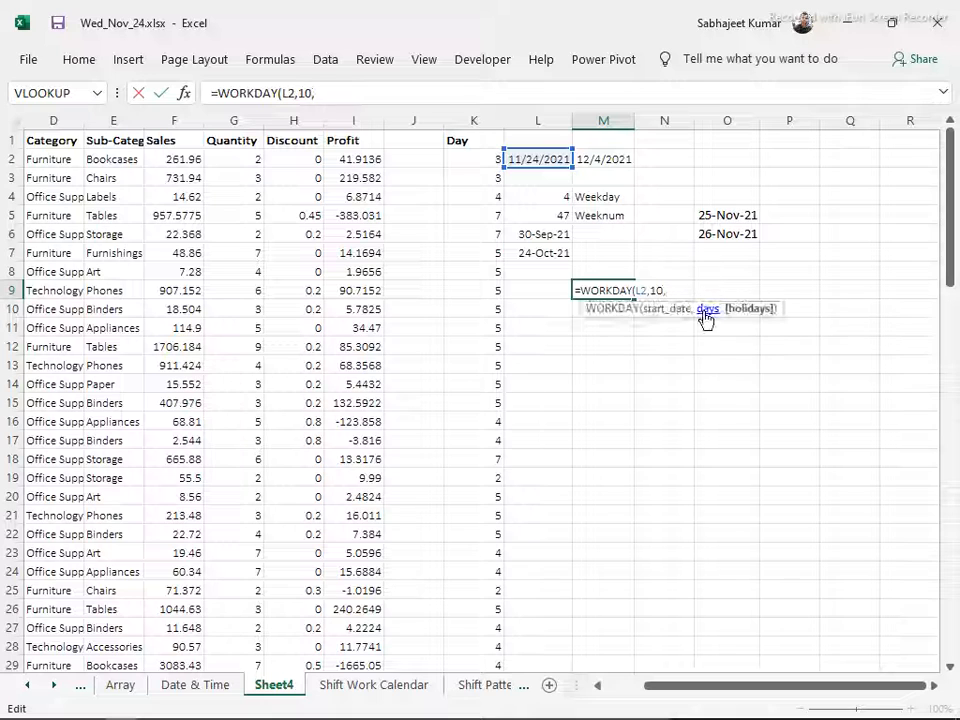
drag(724, 221, 726, 231)
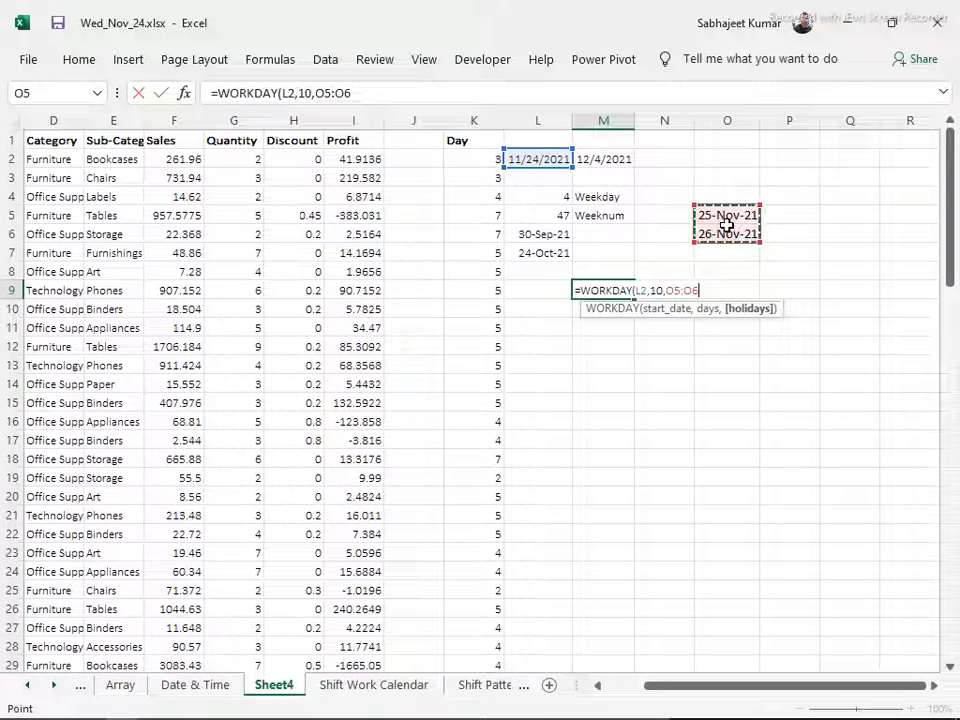
key(Return)
key(Up)
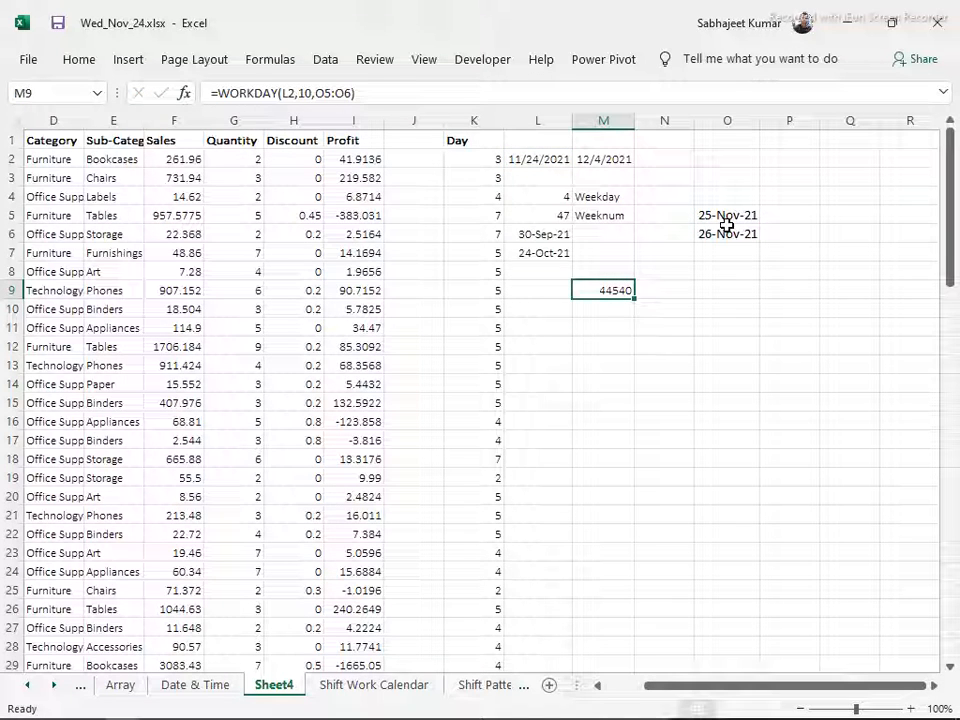
Re-enter the WORKDAY formula in M9 as an array formula and format the cell as a date
key(F2)
key(ctrl+shift+Return)
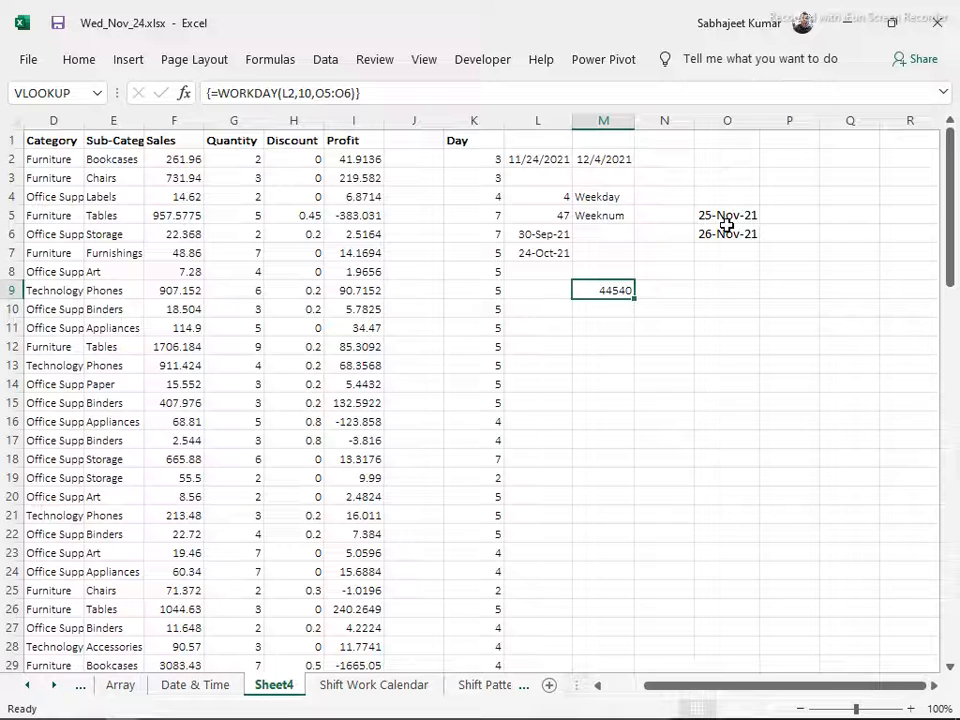
key(ctrl+shift+3)
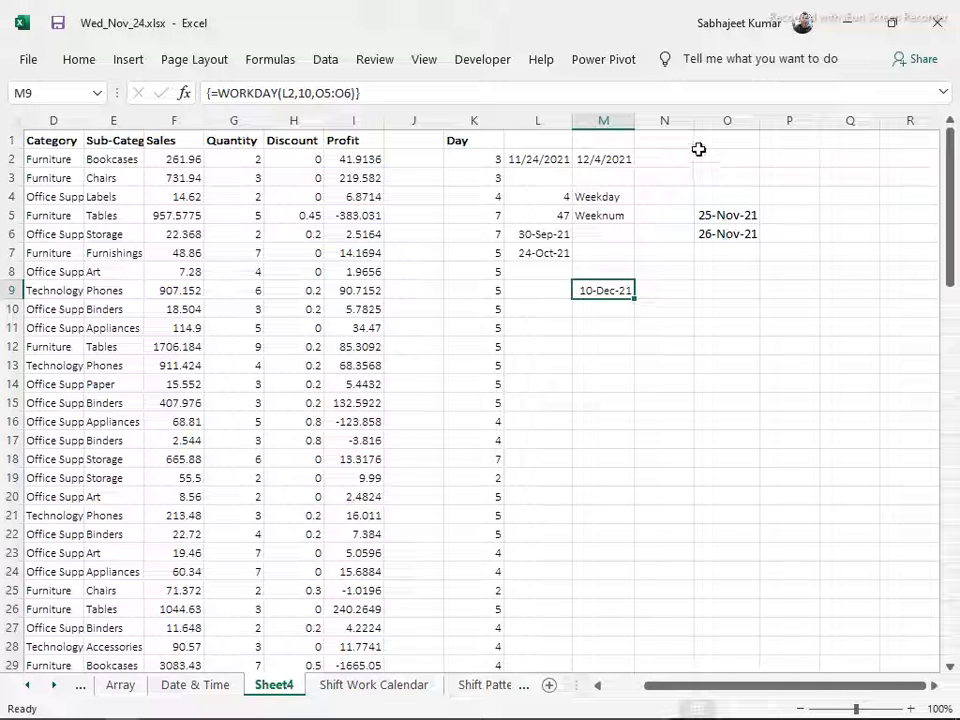
key(F2)
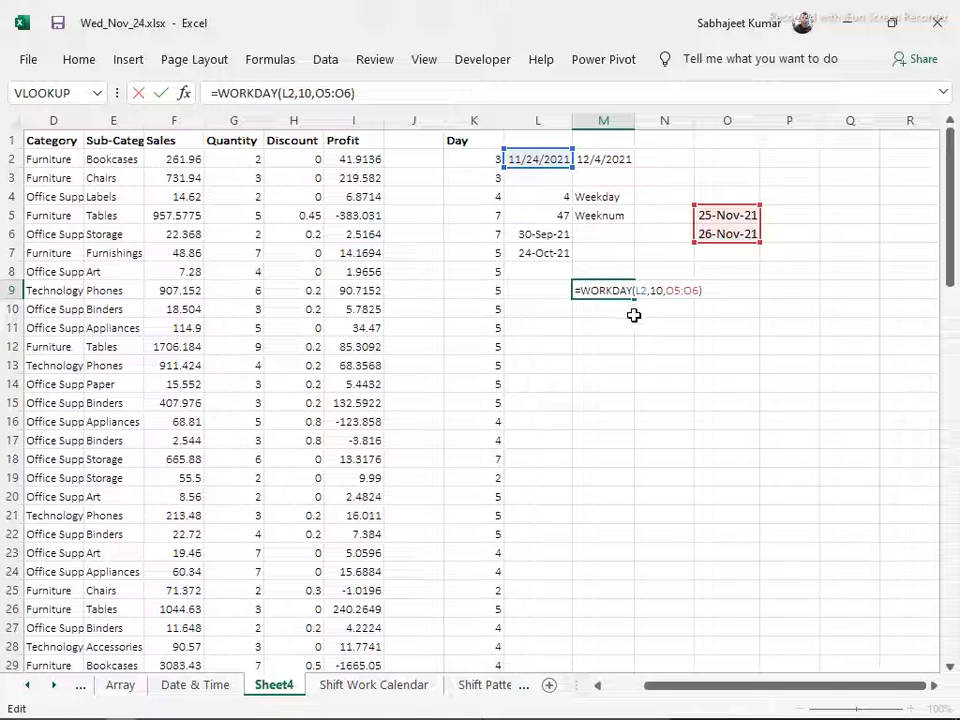
key(ctrl+Return)
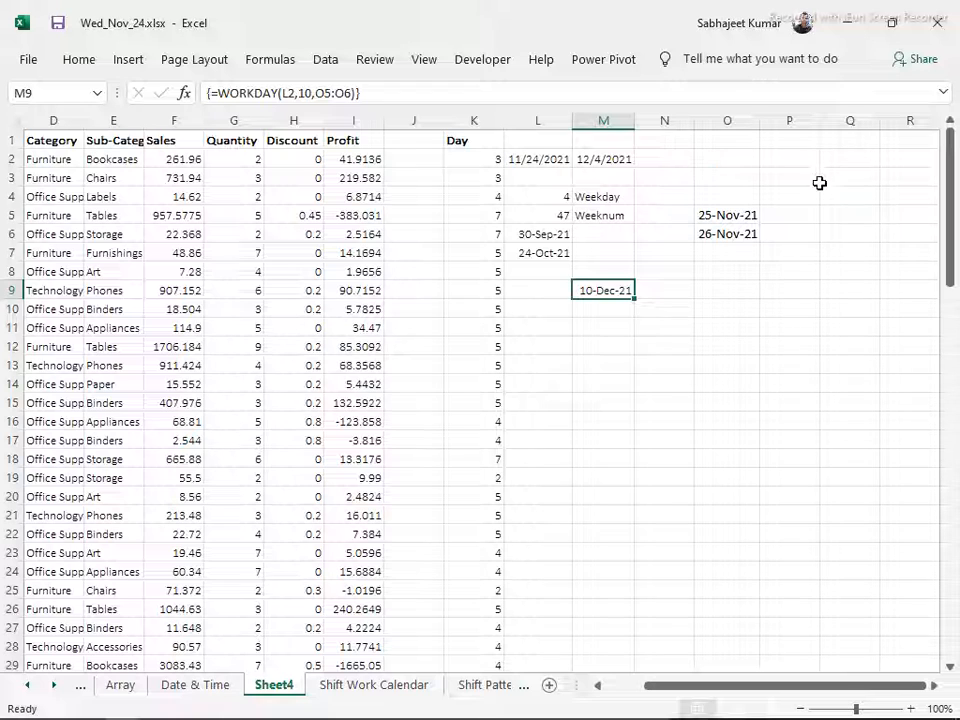
Enter the current date in Q1 and Q2
click(829, 160)
click(832, 138)
key(ctrl+semicolon)
key(Return)
key(ctrl+semicolon)
key(Return)
Change the date in Q2 to 11/25/2021
key(Up)
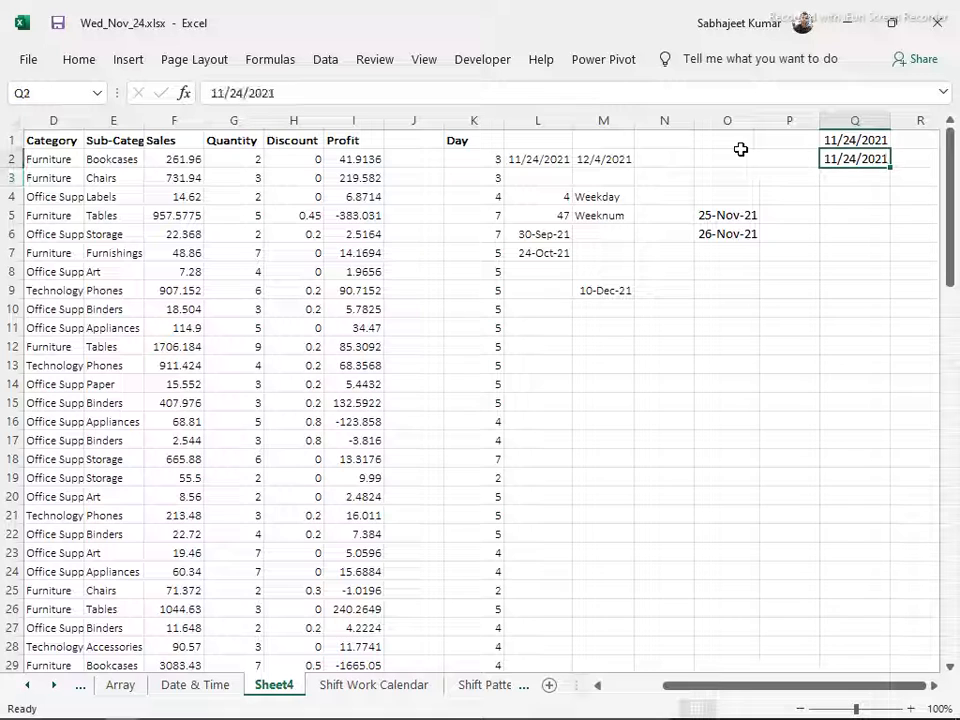
click(250, 92)
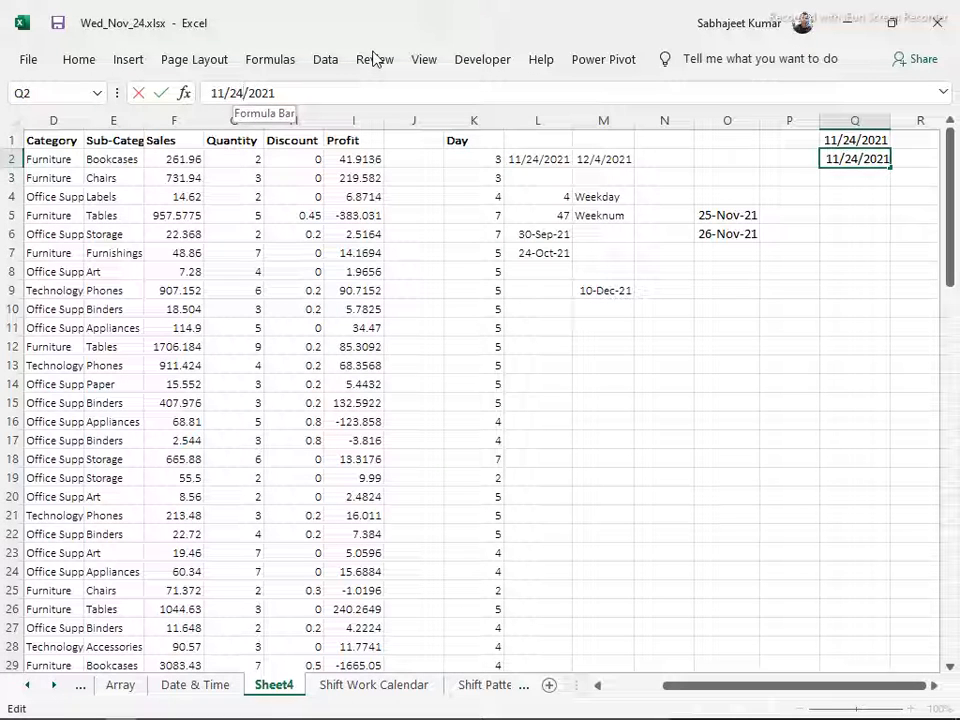
key(BackSpace)
text(5)
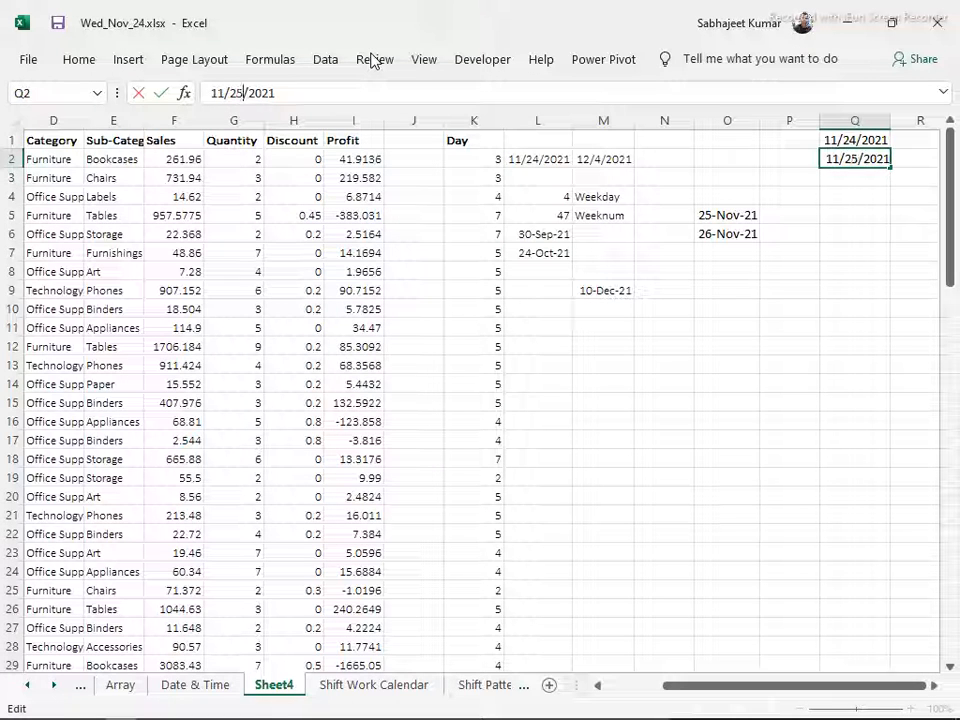
key(Return)
key(Up)
key(Up)
key(shift+Down)
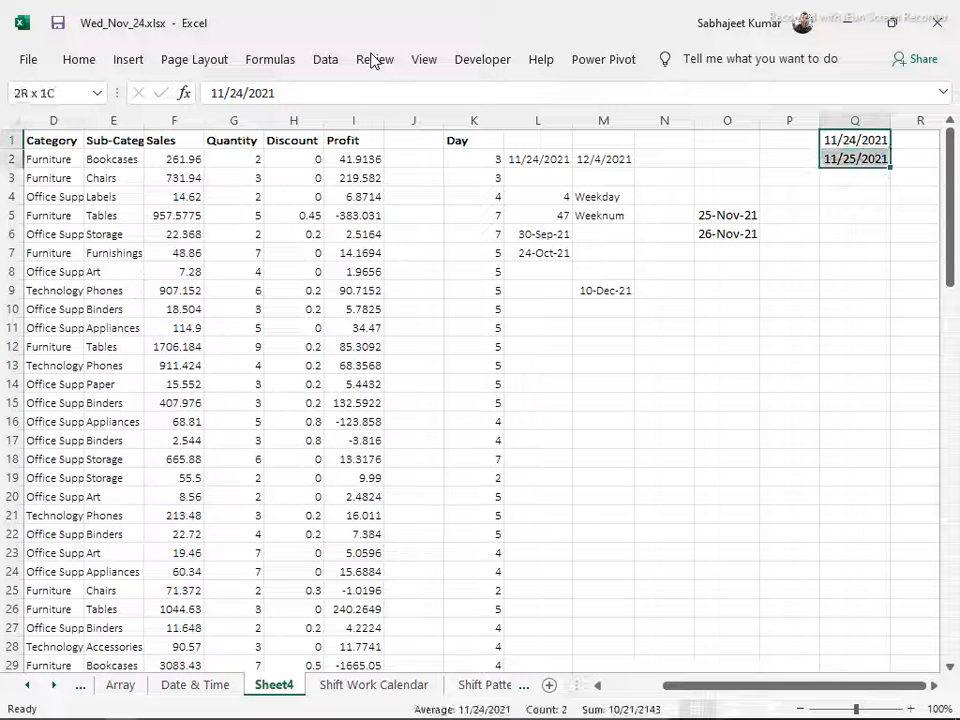
drag(889, 150, 907, 135)
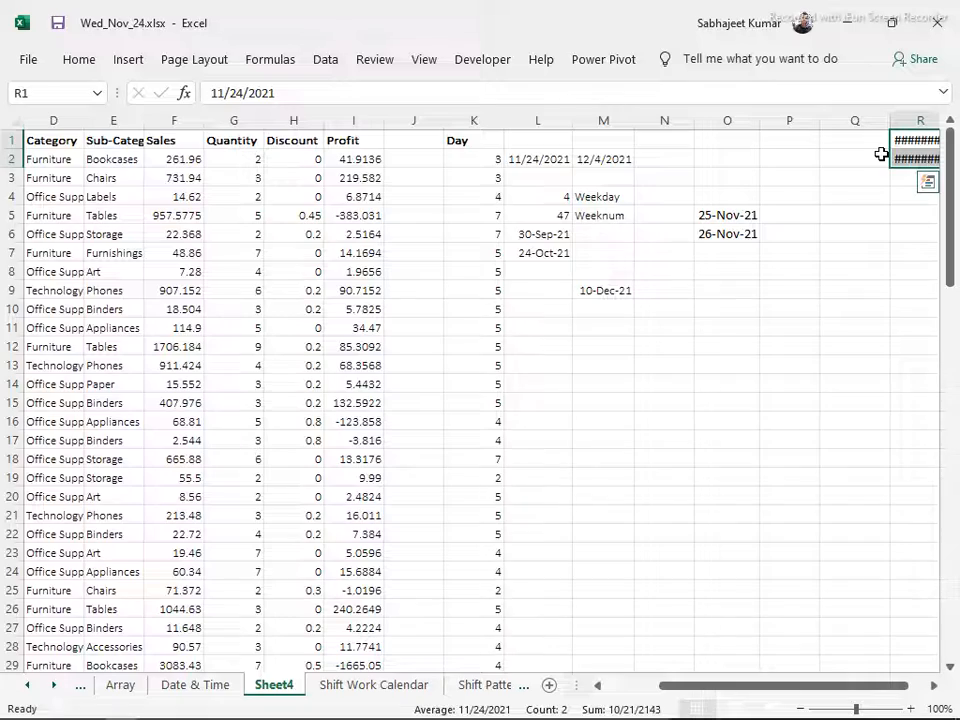
key(ctrl+z)
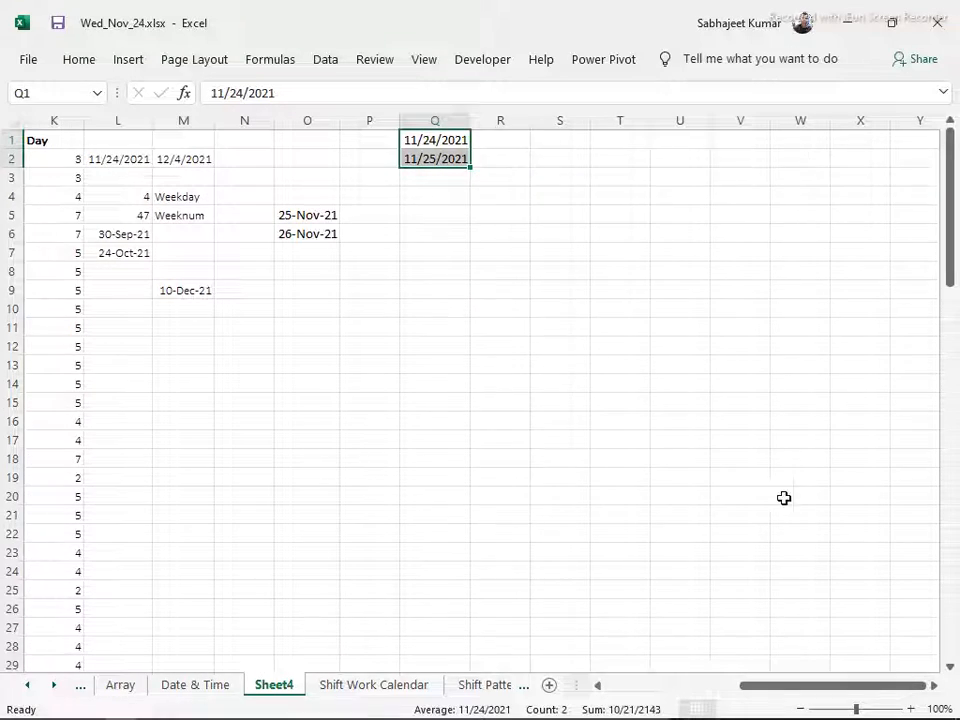
Extend the dates in Q1:Q2 down to Q20 as a daily series ending at 12/13/2021
key(ctrl+Home)
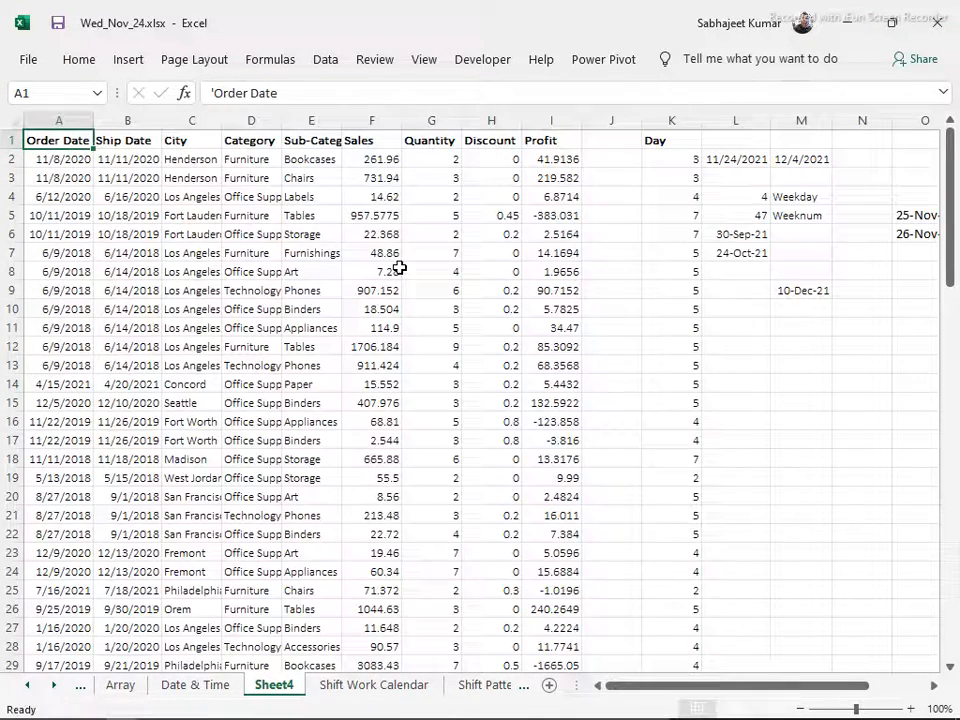
key(Right)
key(Right)
key(Right)
key(Right)
key(Right)
key(Right)
key(Right)
key(Right)
key(Right)
key(Right)
key(Right)
key(Right)
key(Right)
key(Right)
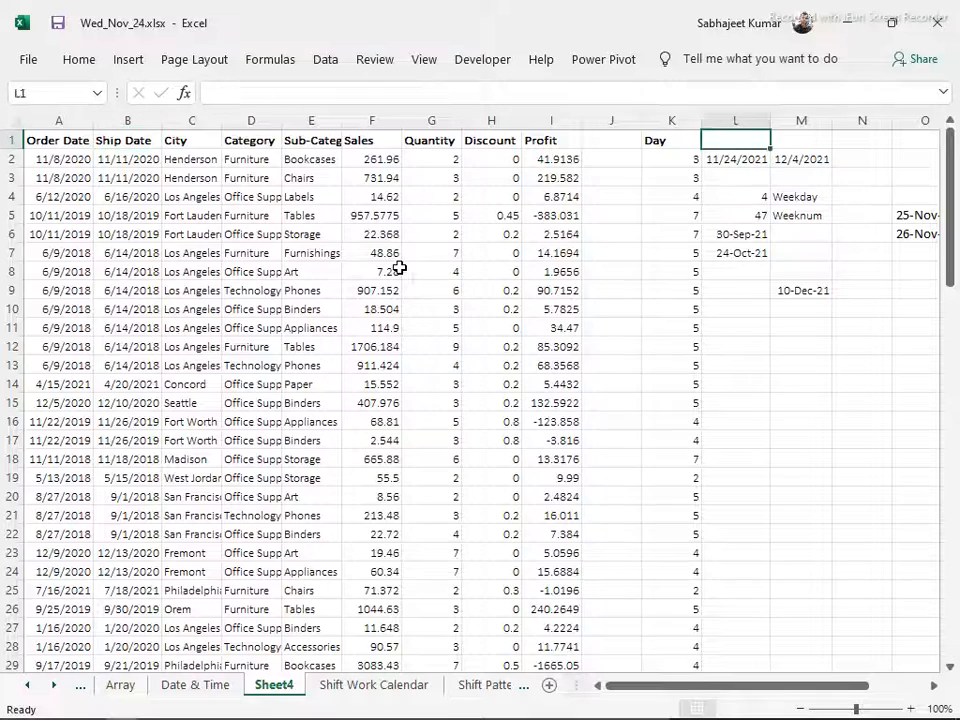
key(Right)
key(Right)
key(Right)
key(Left)
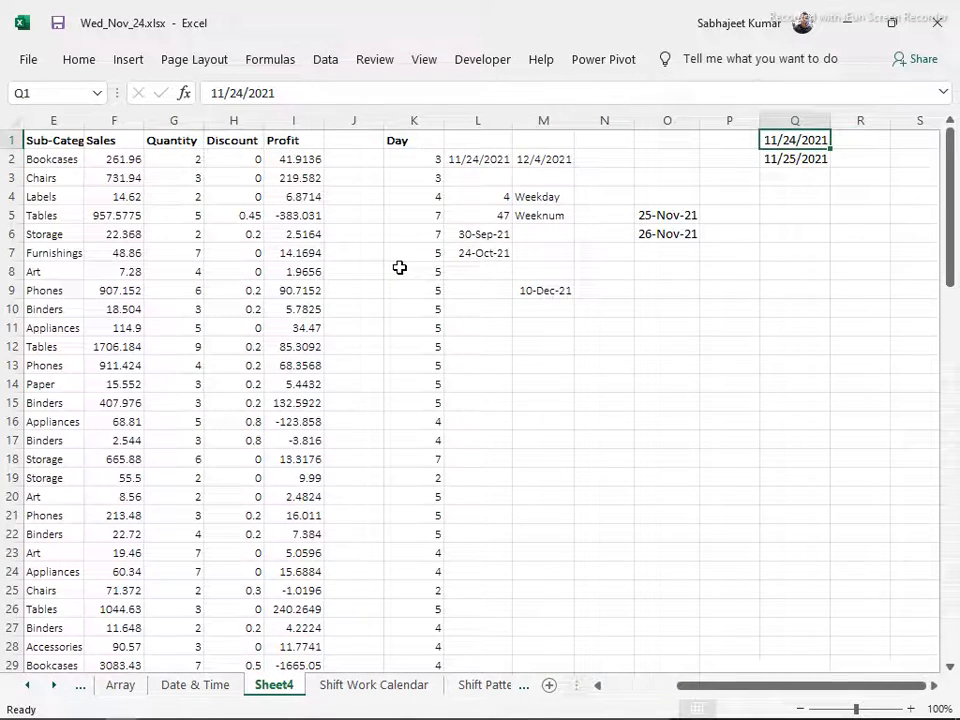
key(shift+Down)
drag(830, 168, 839, 509)
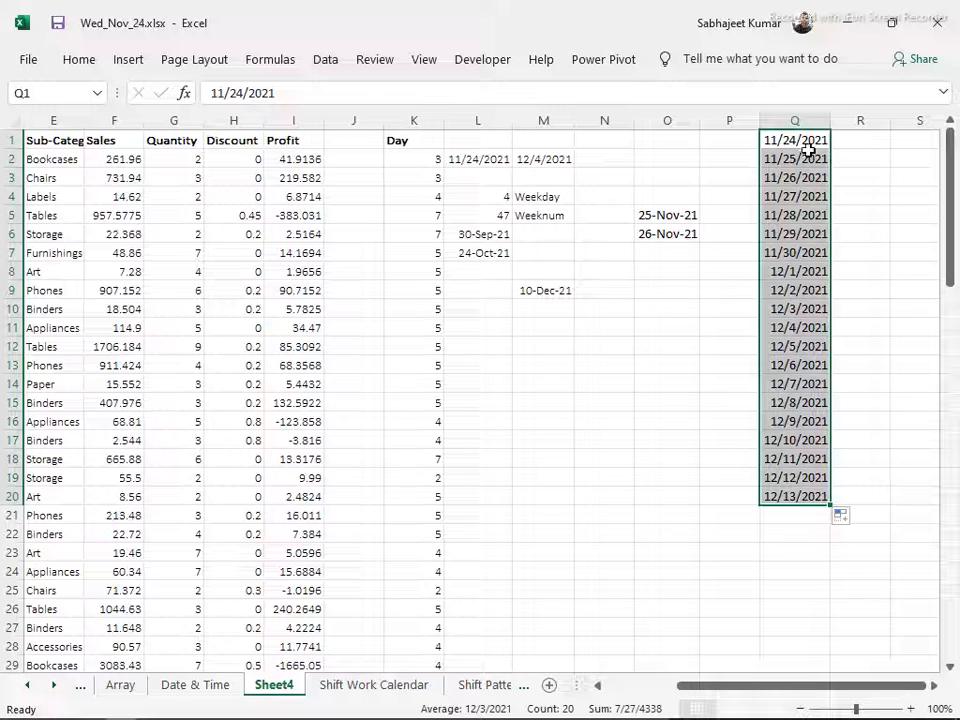
Re-enter =WORKDAY(L2,10,O5:O6) in M9 as a regular formula instead of an array formula
click(557, 293)
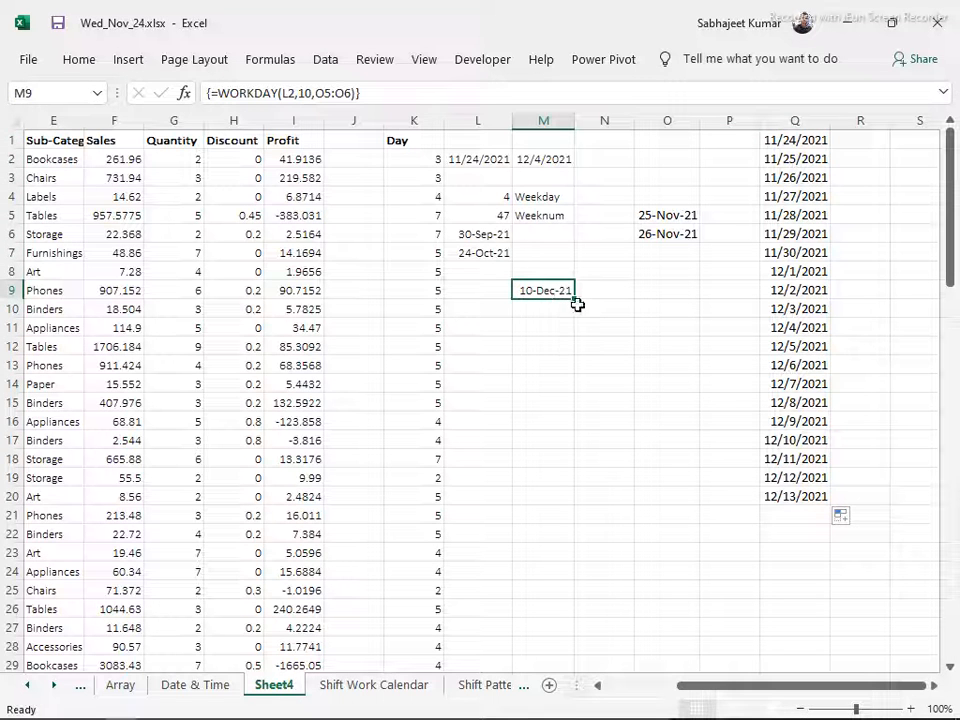
key(F2)
key(Return)
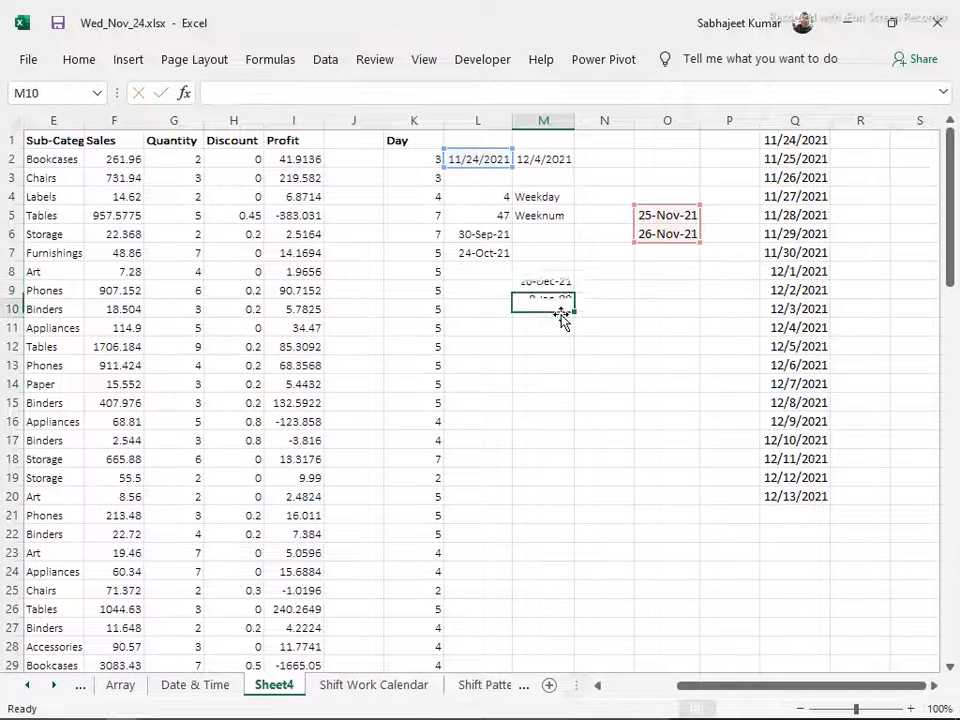
key(Up)
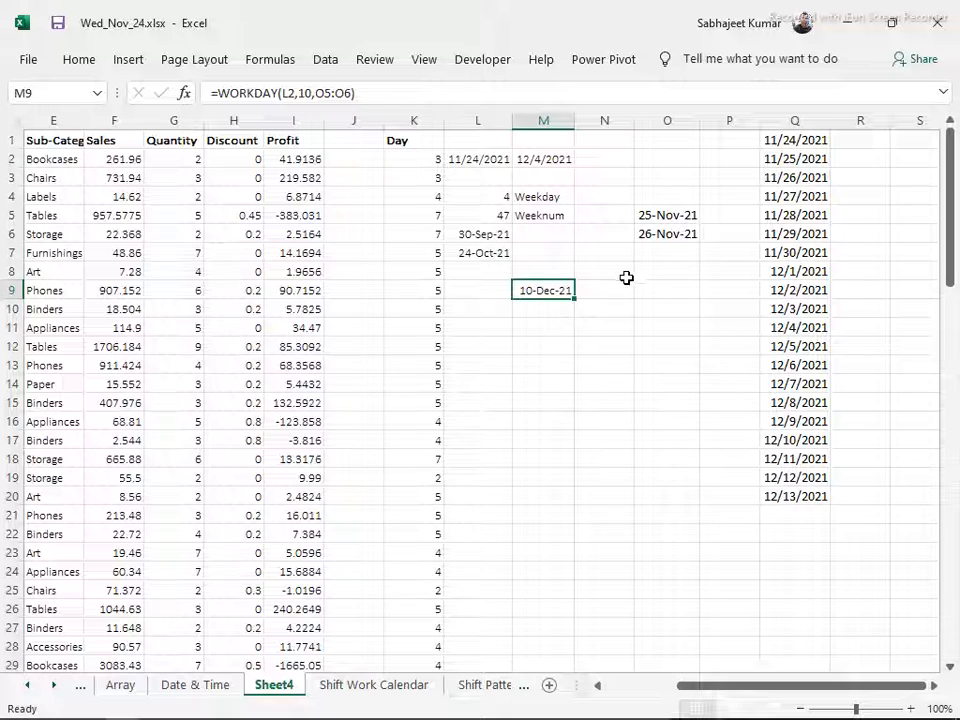
key(F2)
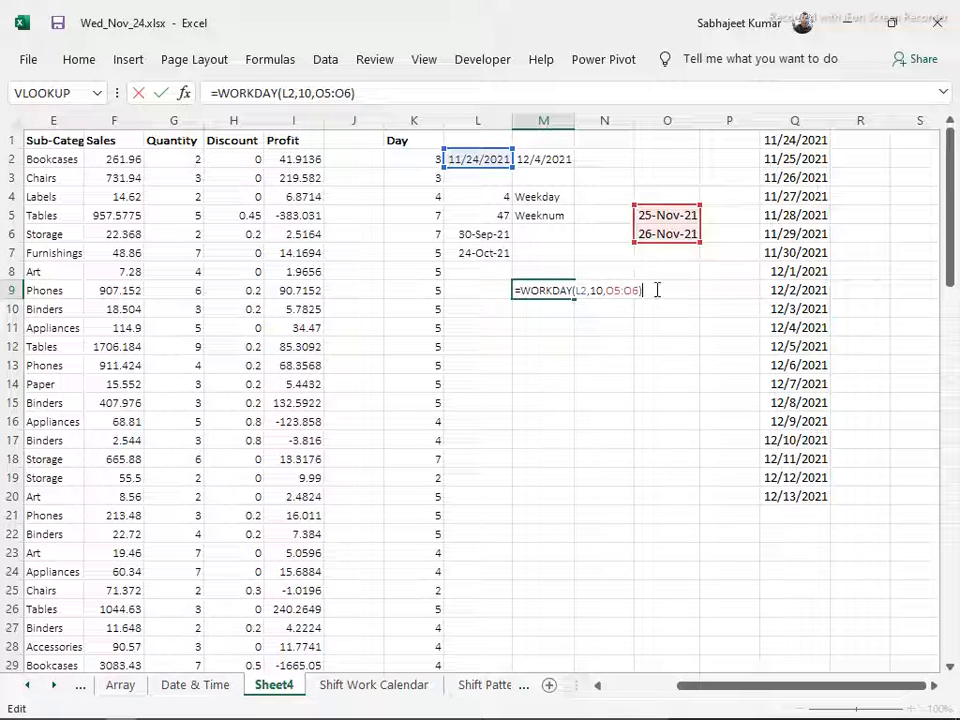
key(BackSpace)
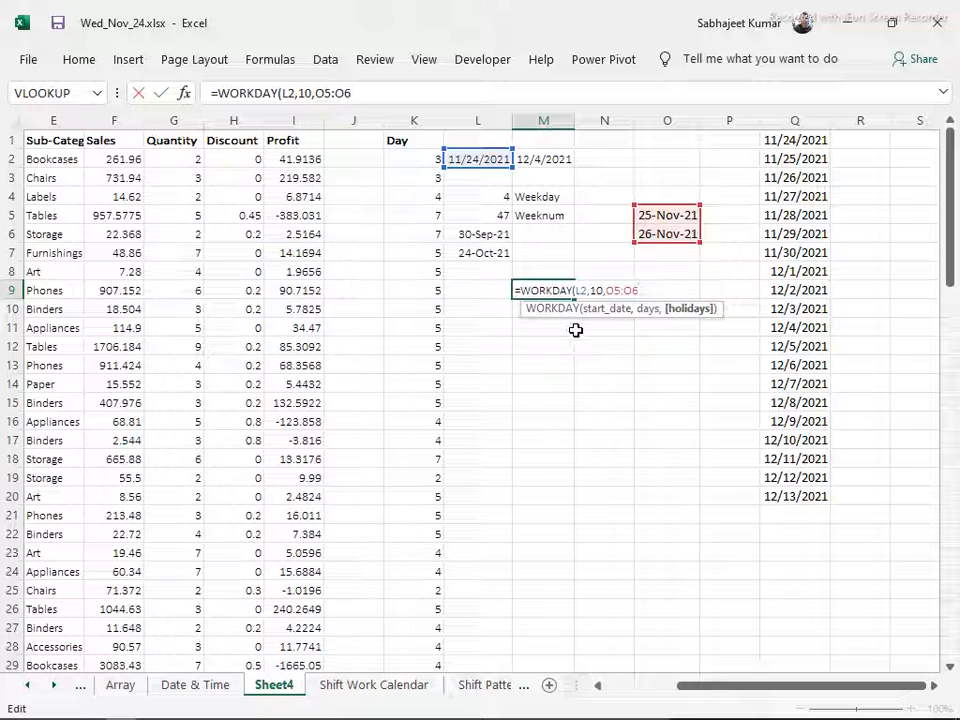
key(ctrl+Return)
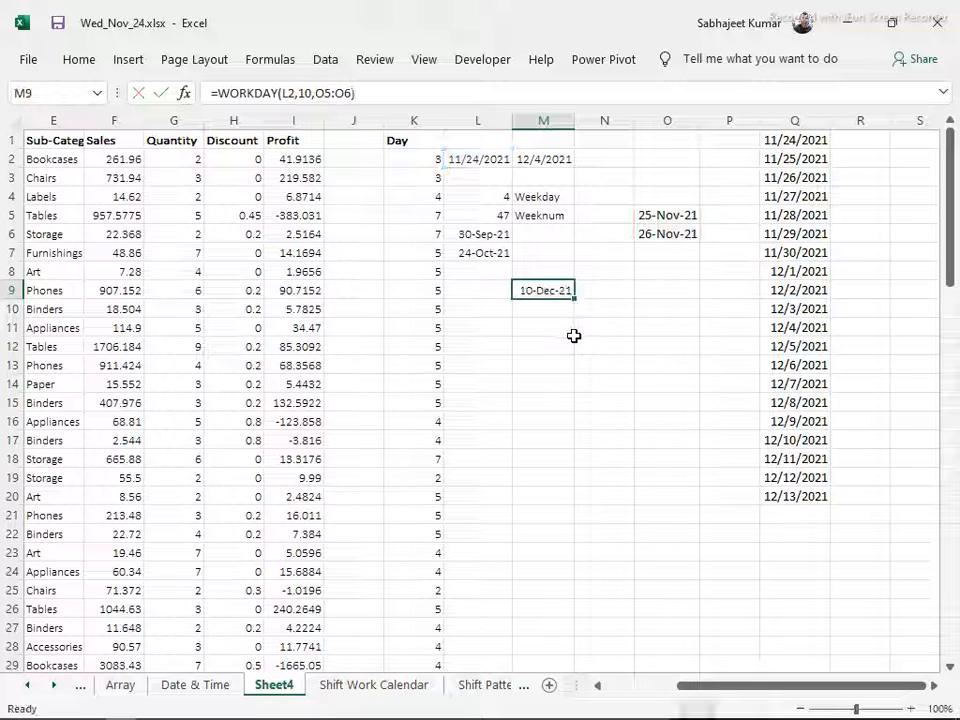
Delete the second holiday date in O6 and check the WORKDAY result in M9
click(654, 232)
key(Delete)
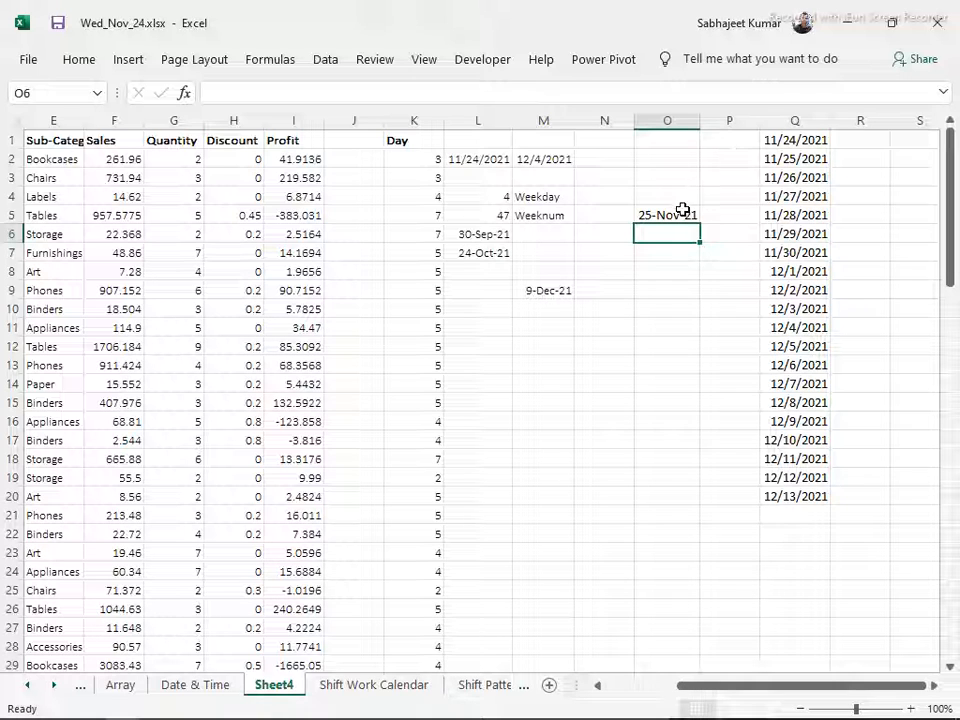
click(553, 291)
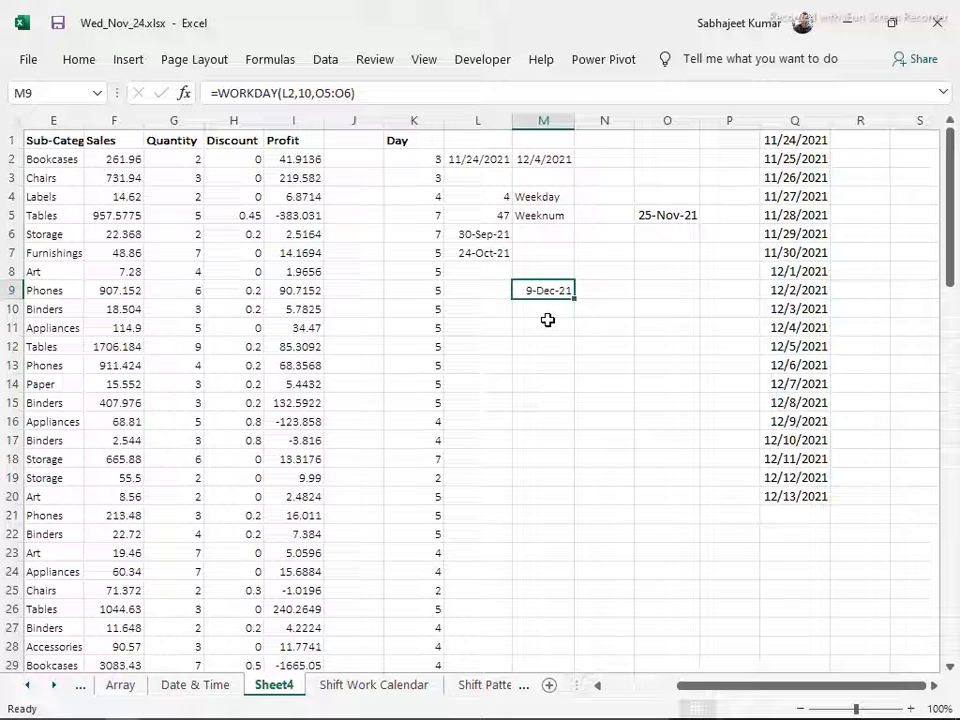
Enter =WORKDAY.INTL(L2,10,1,O5:O6) in M11, using the Saturday, Sunday weekend option
click(548, 322)
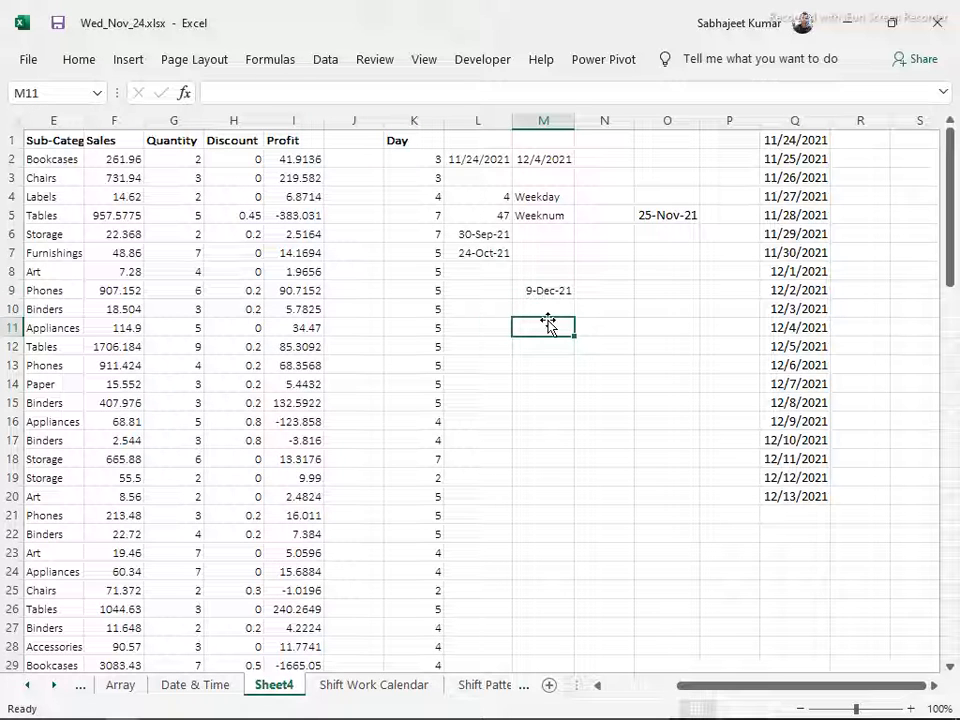
text(=work)
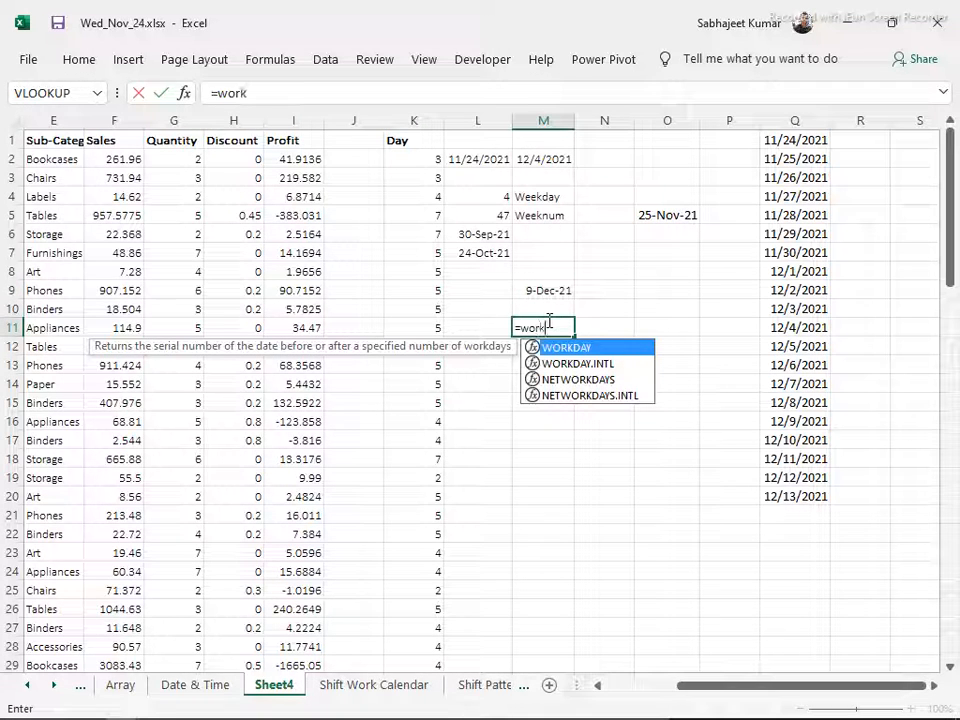
key(Down)
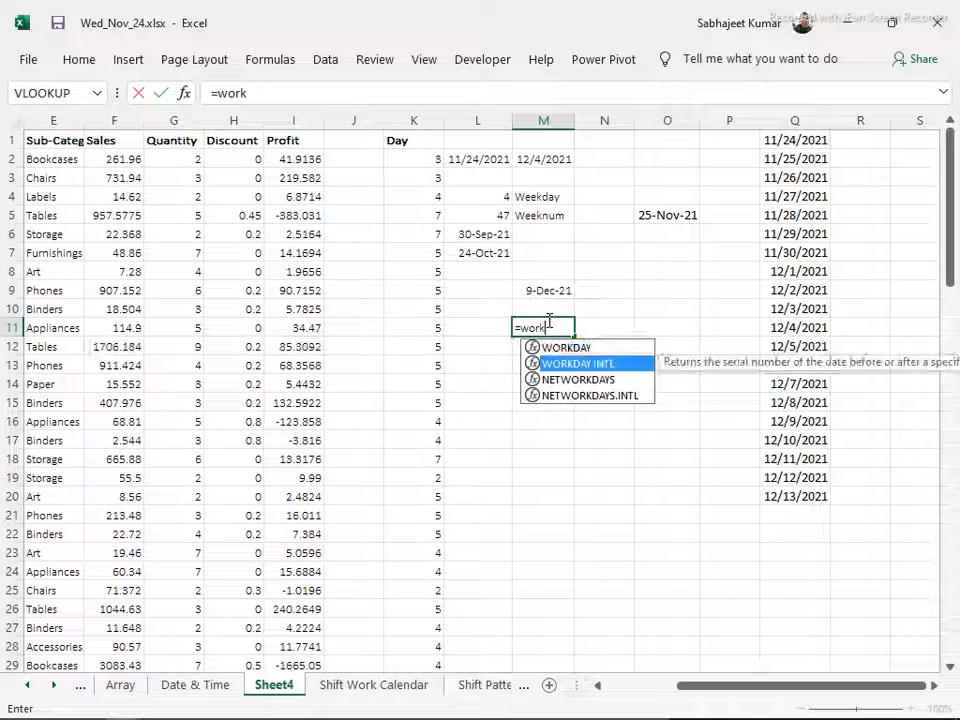
key(Tab)
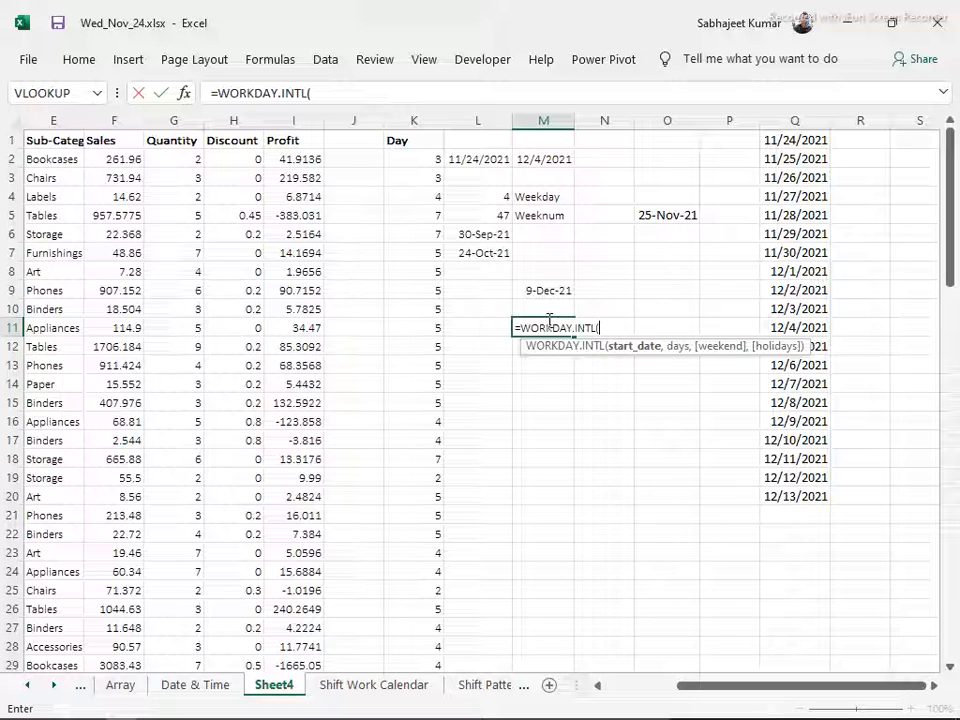
click(480, 165)
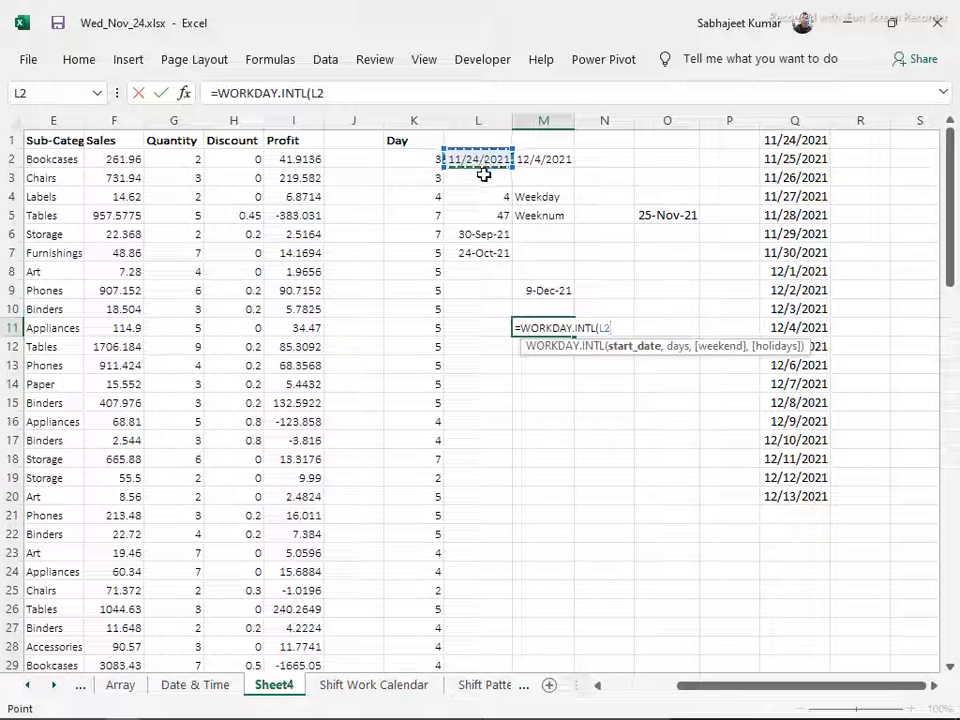
text(,)
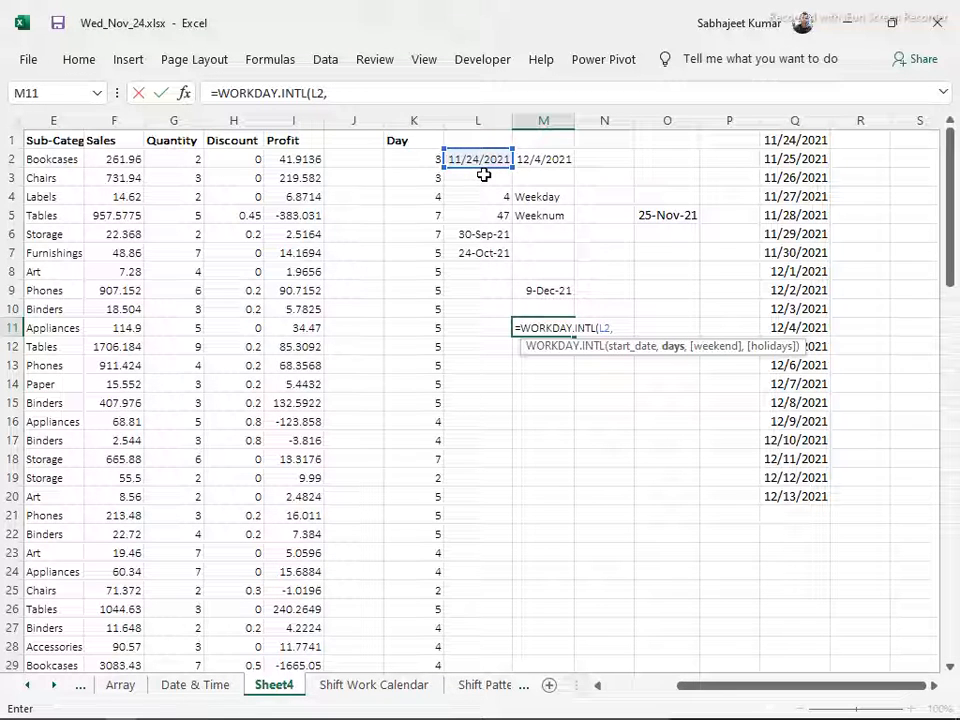
text(10)
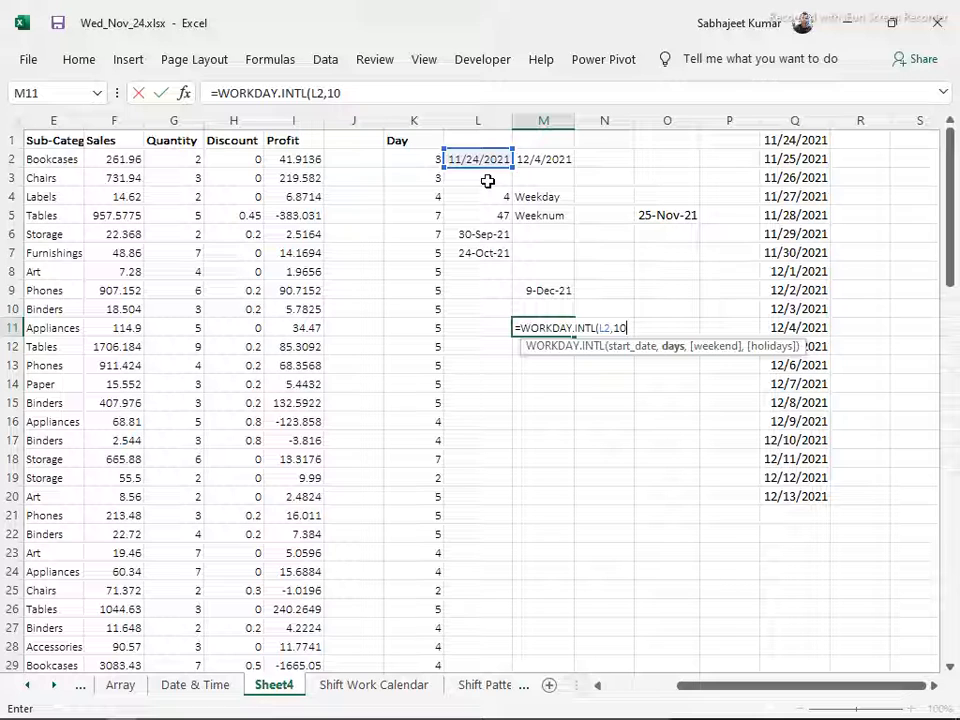
text(,)
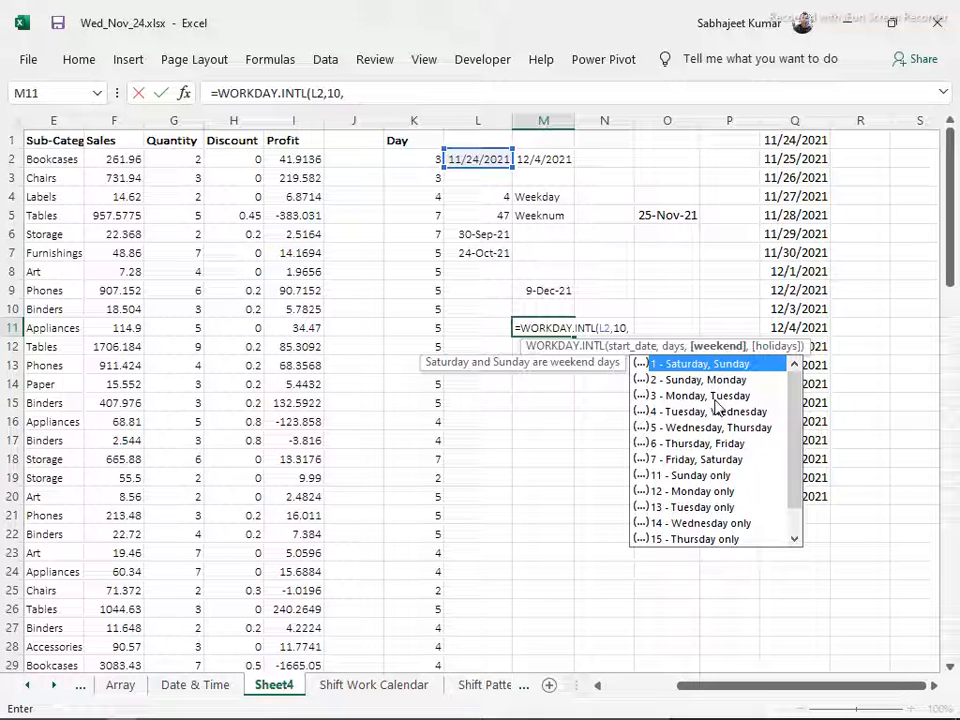
scroll(716, 405, down, 1)
scroll(745, 410, up, 1)
text(1,)
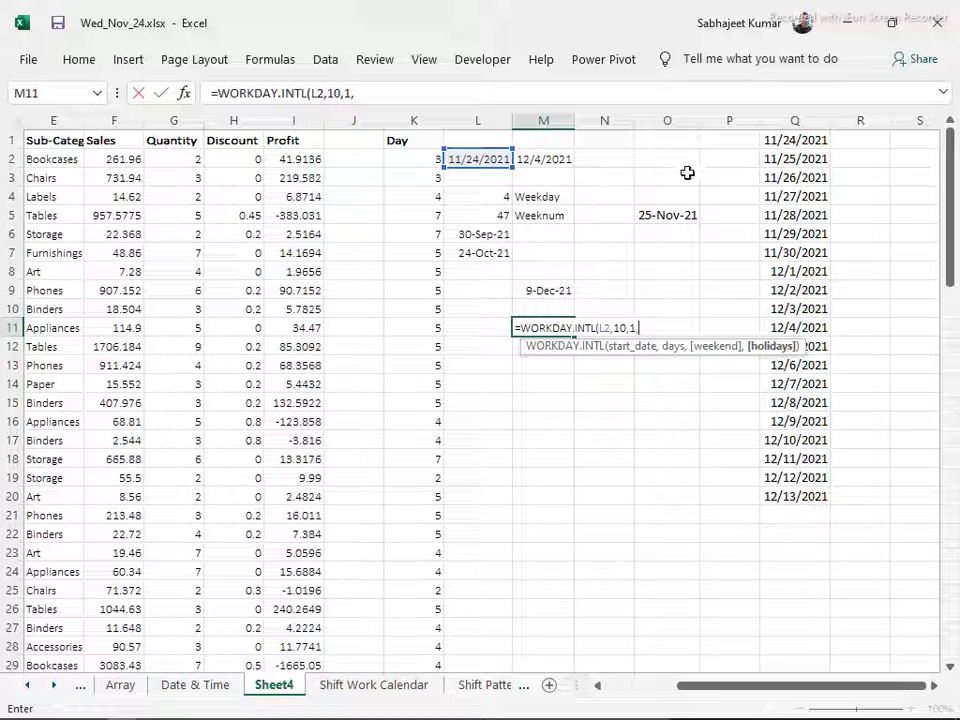
drag(671, 214, 675, 241)
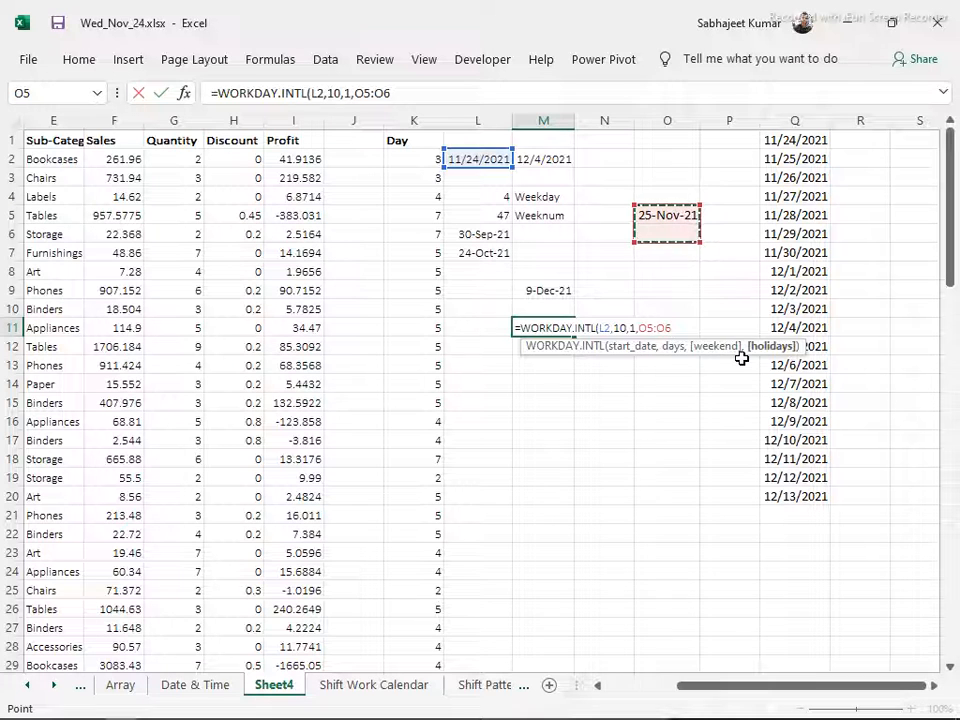
key(Return)
Format M11 as a day-month-year date and compare its result with the WORKDAY result in M9
key(Up)
key(ctrl+shift+3)
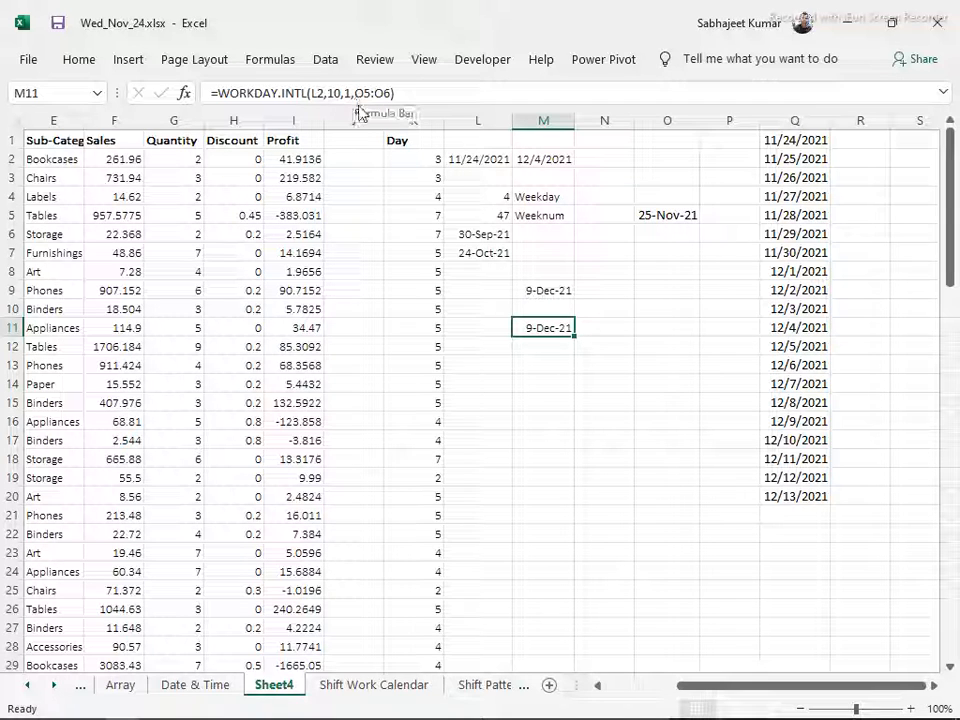
click(548, 290)
click(538, 322)
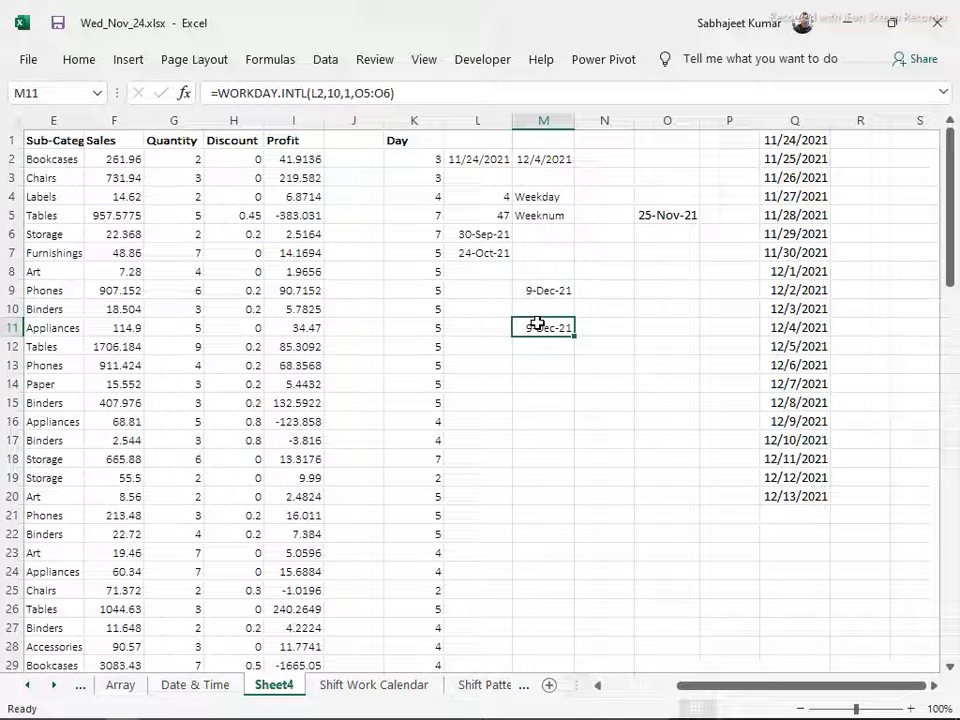
Replace the weekend argument of the WORKDAY.INTL formula in M11 with the custom string "1000001"
click(348, 90)
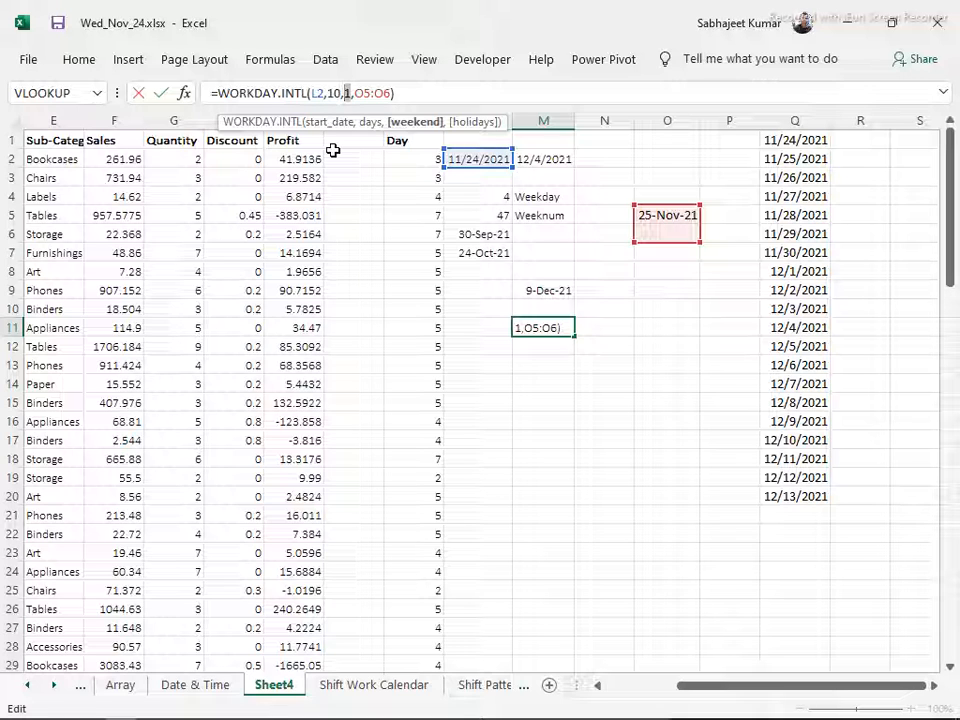
text(")
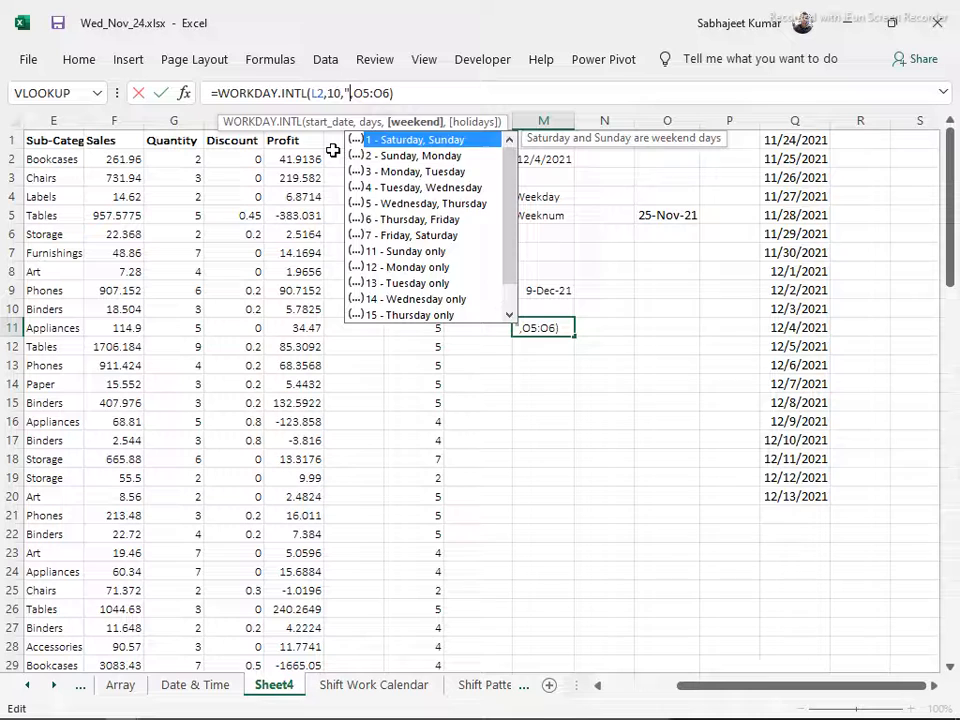
text(")
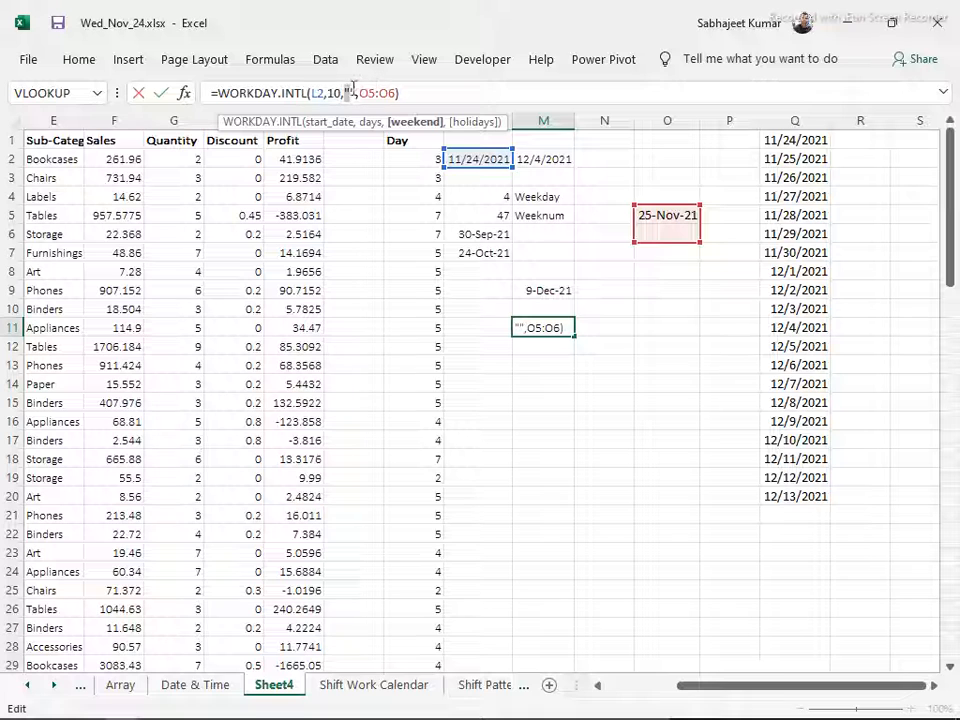
text(1)
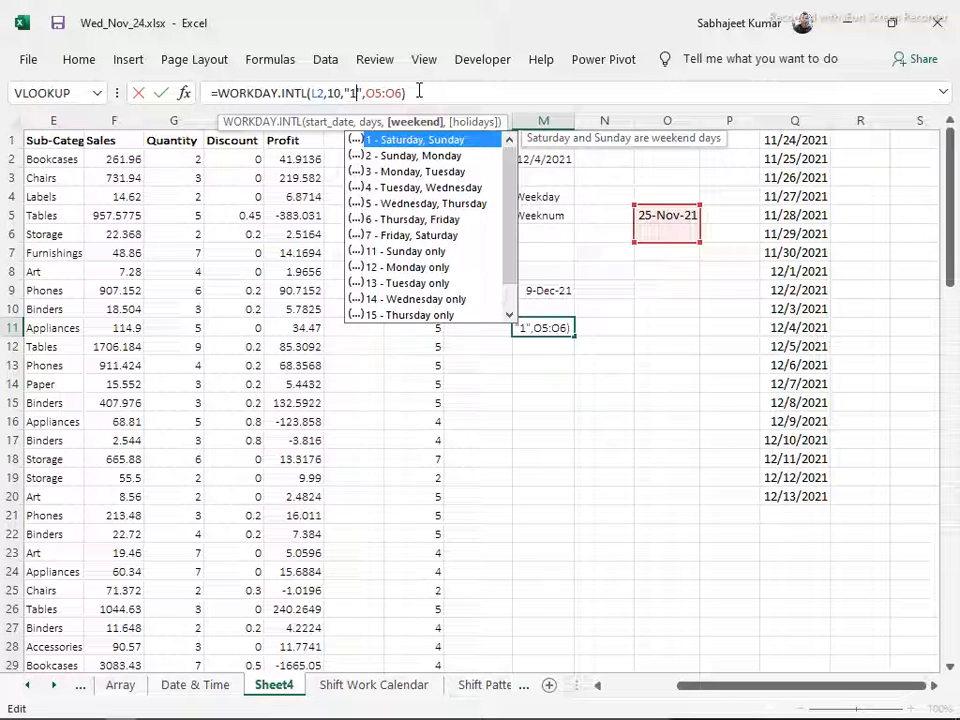
text(0)
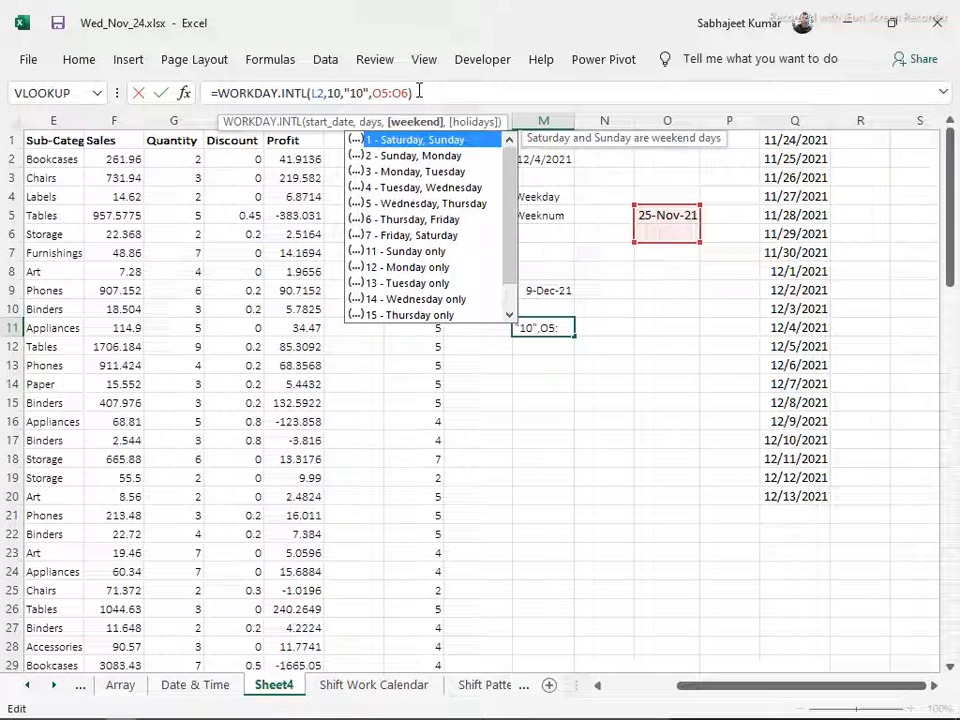
text(0)
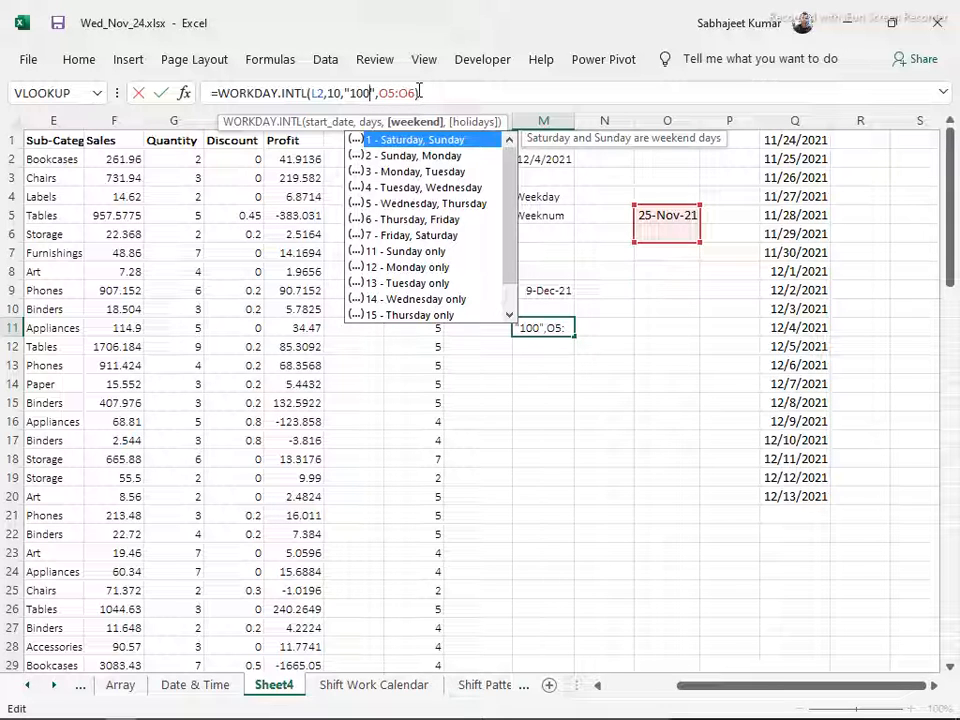
text(000)
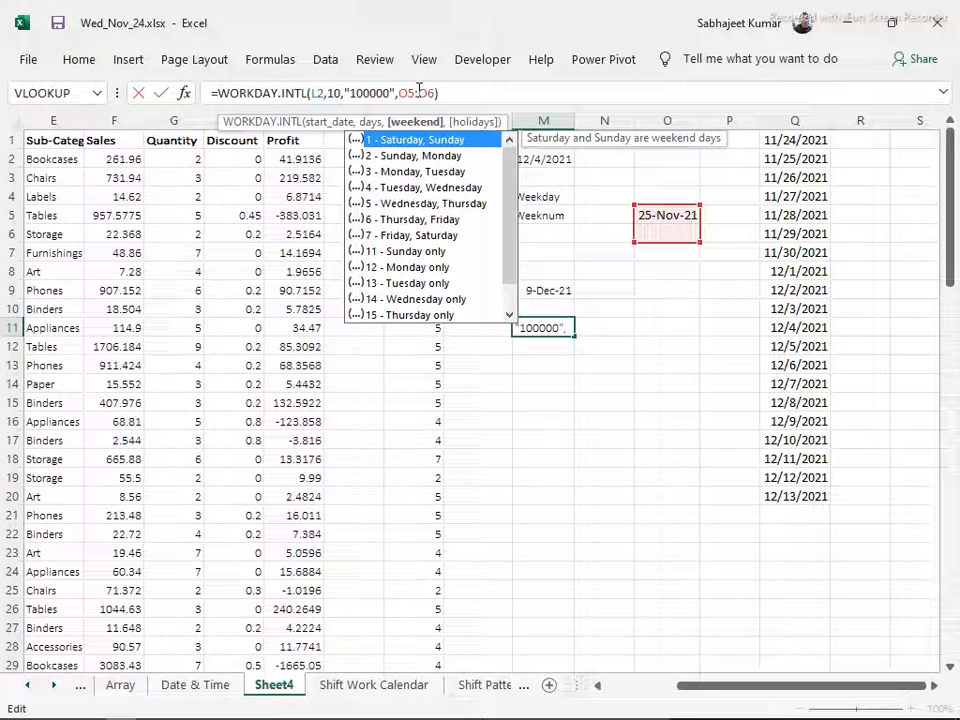
text(1)
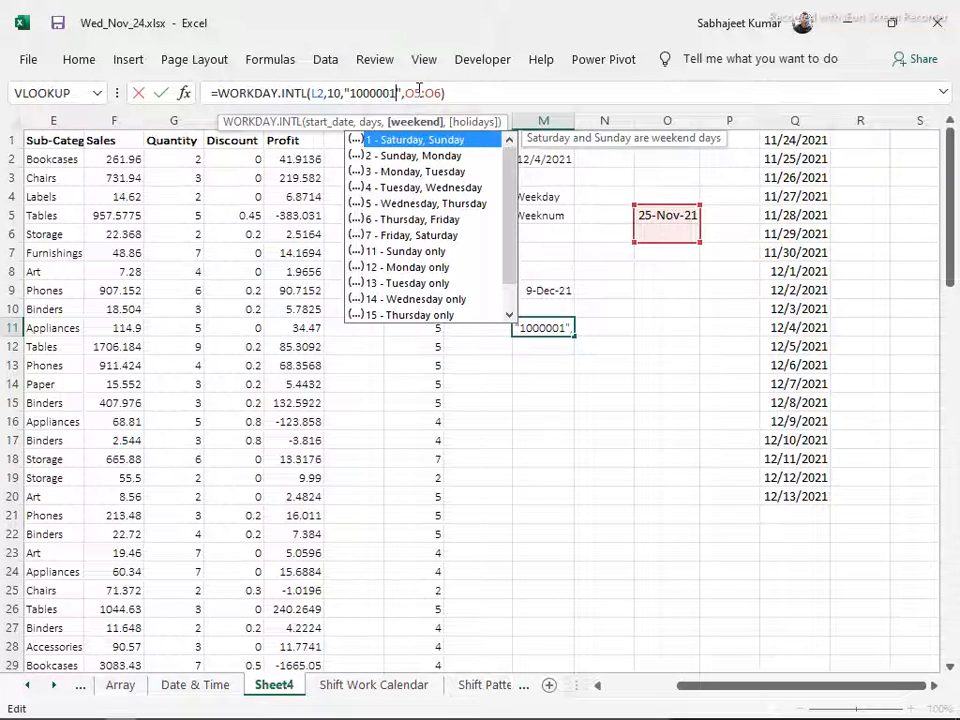
key(Return)
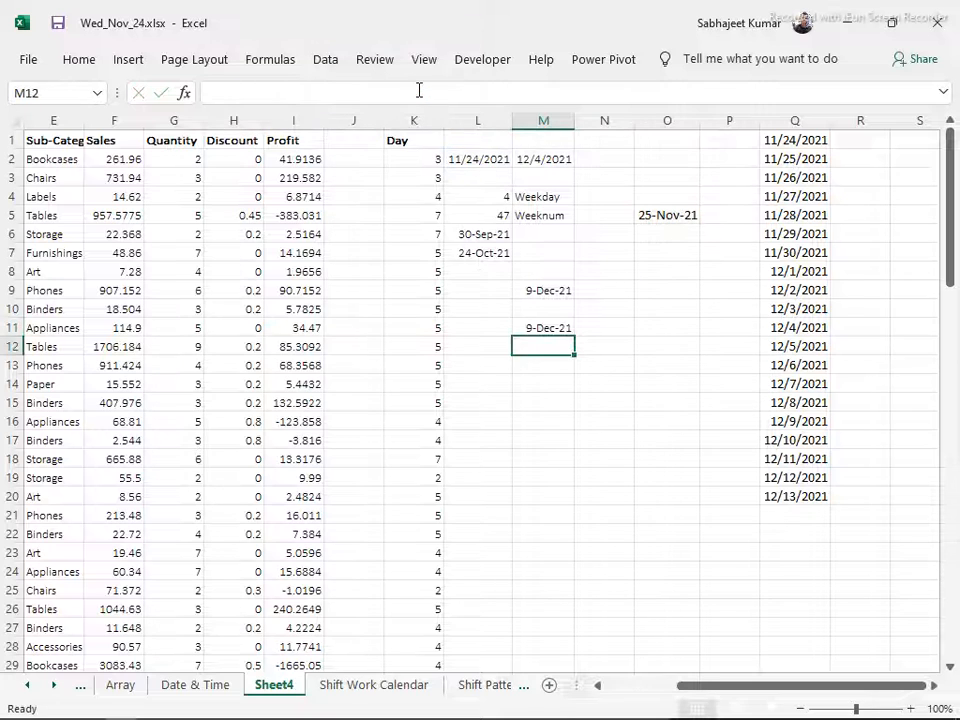
key(Up)
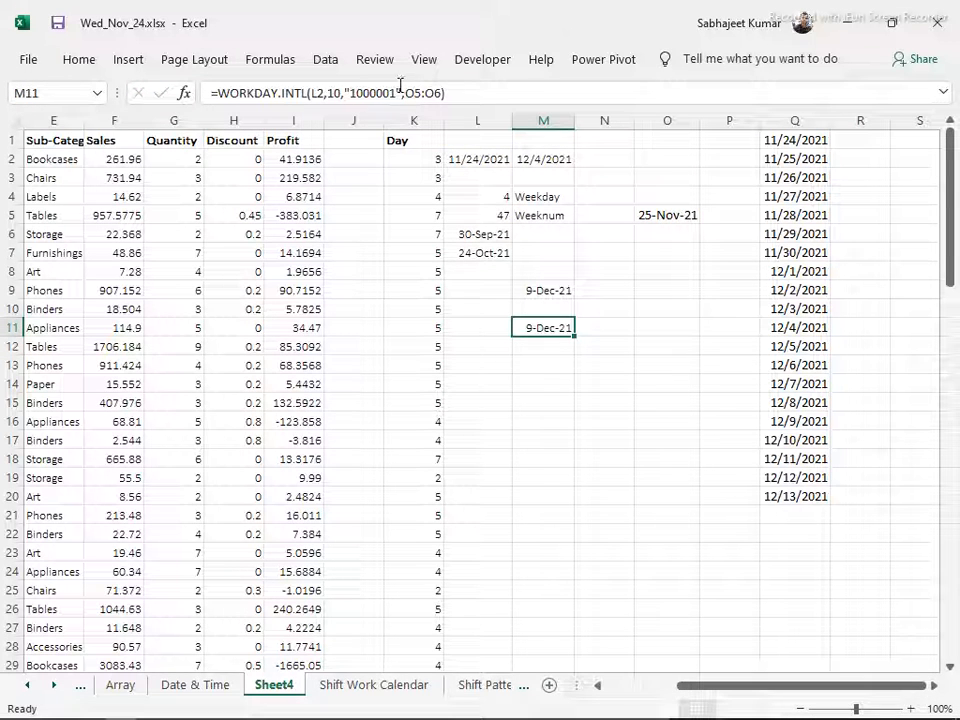
Change the custom weekend string in M11's WORKDAY.INTL formula to "1000010"
click(400, 90)
key(BackSpace)
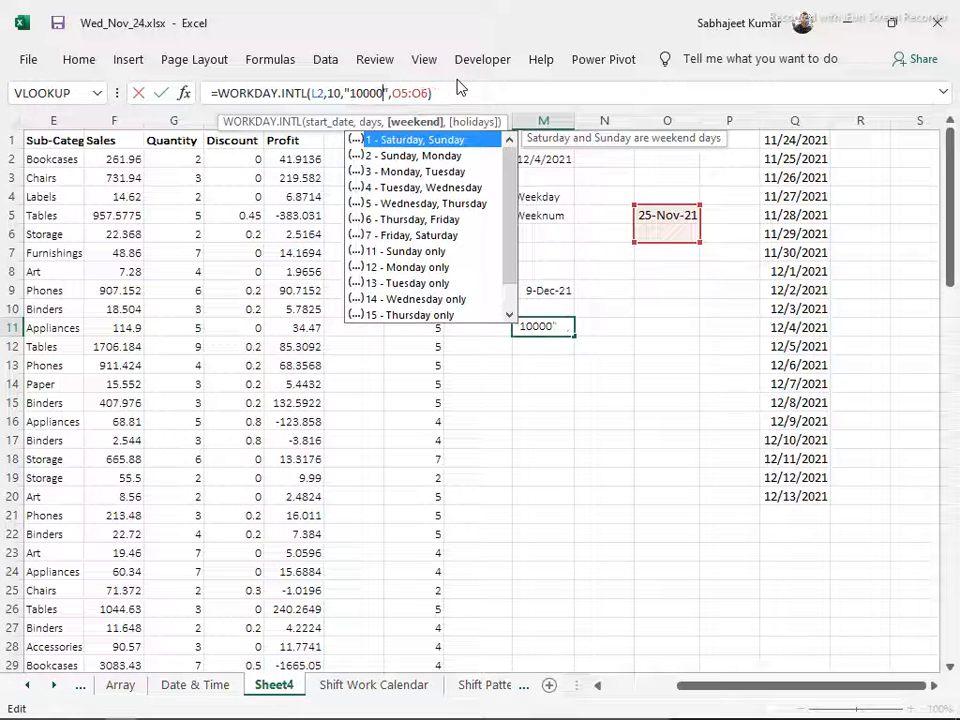
text(10)
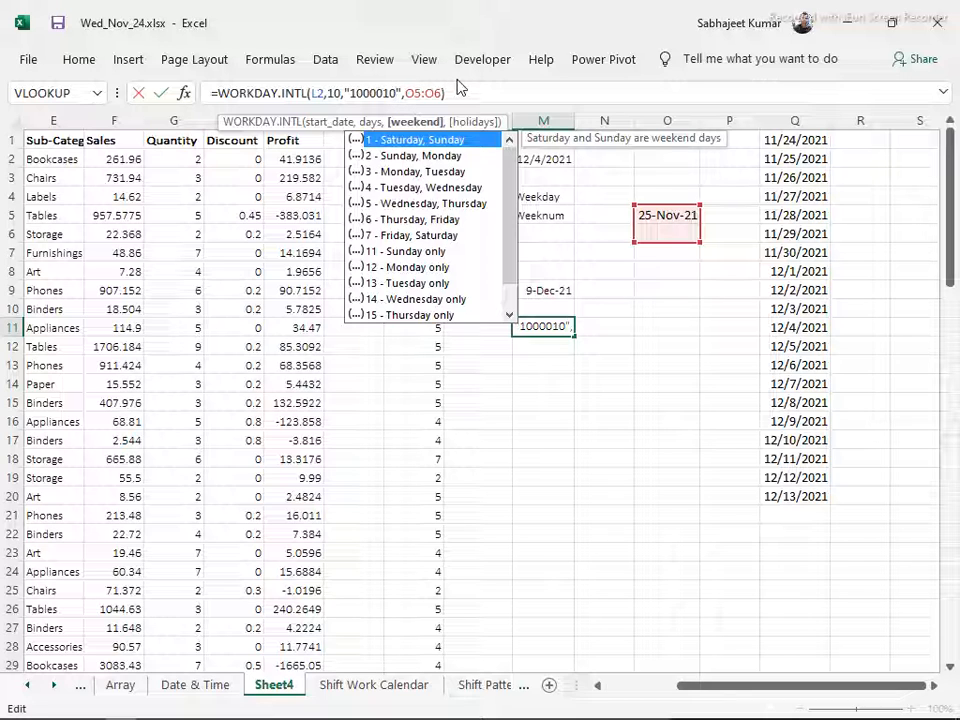
key(Escape)
key(Return)
key(Up)
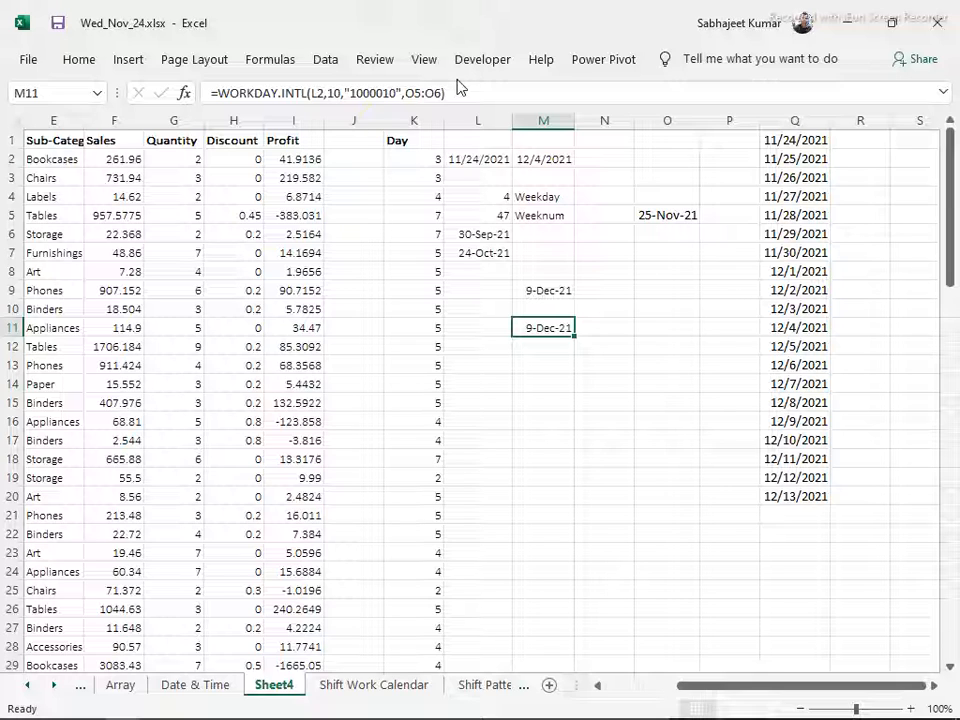
Start a NETWORKDAYS formula in M13
key(Down)
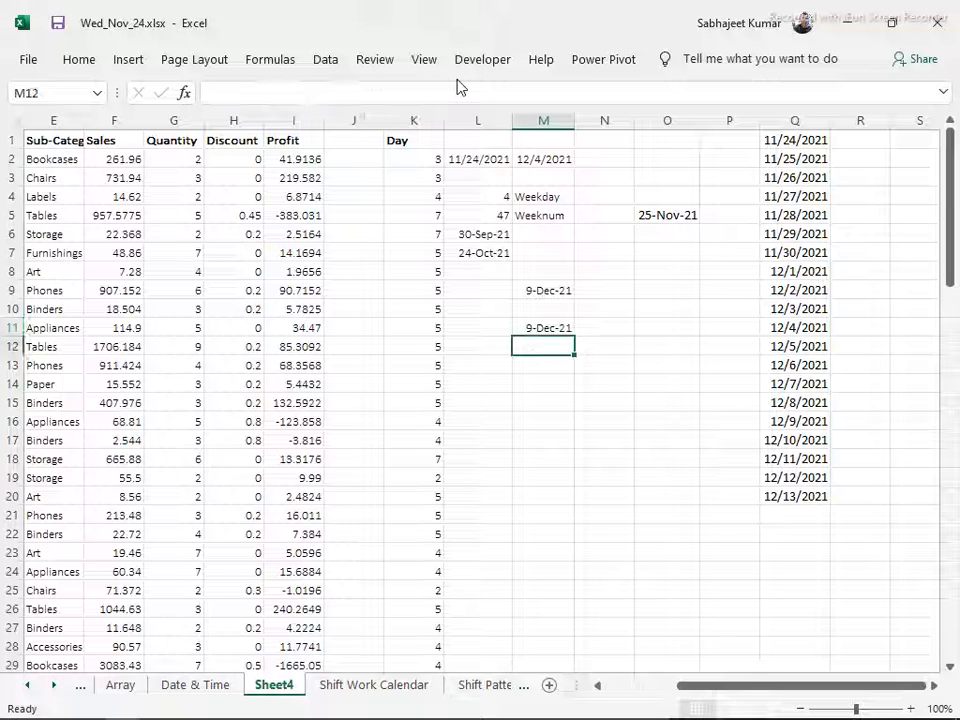
key(Down)
text(=)
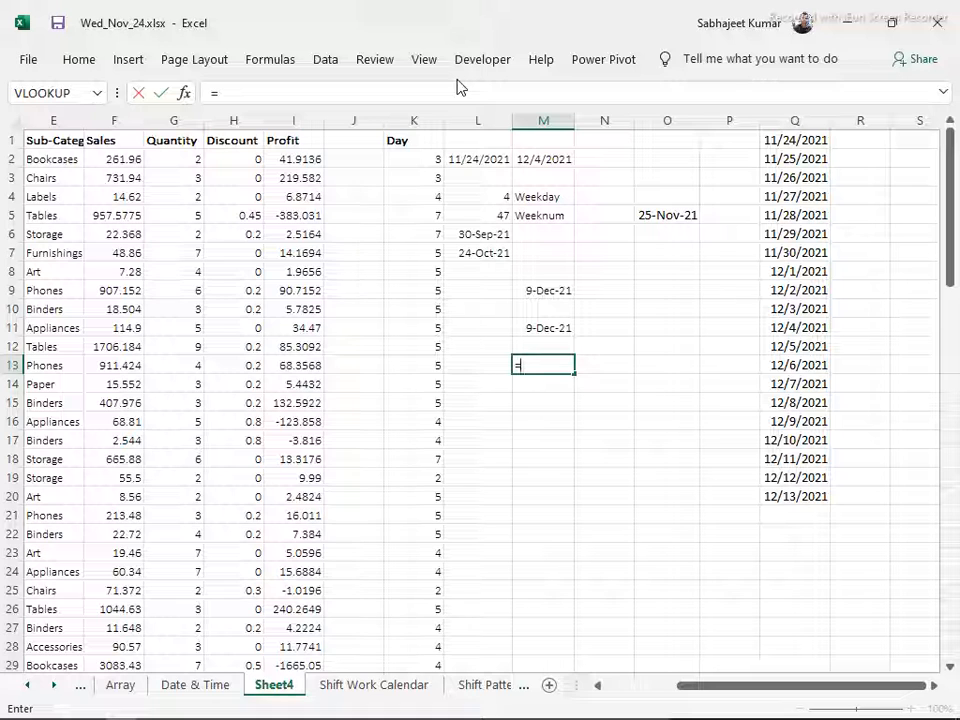
text(work)
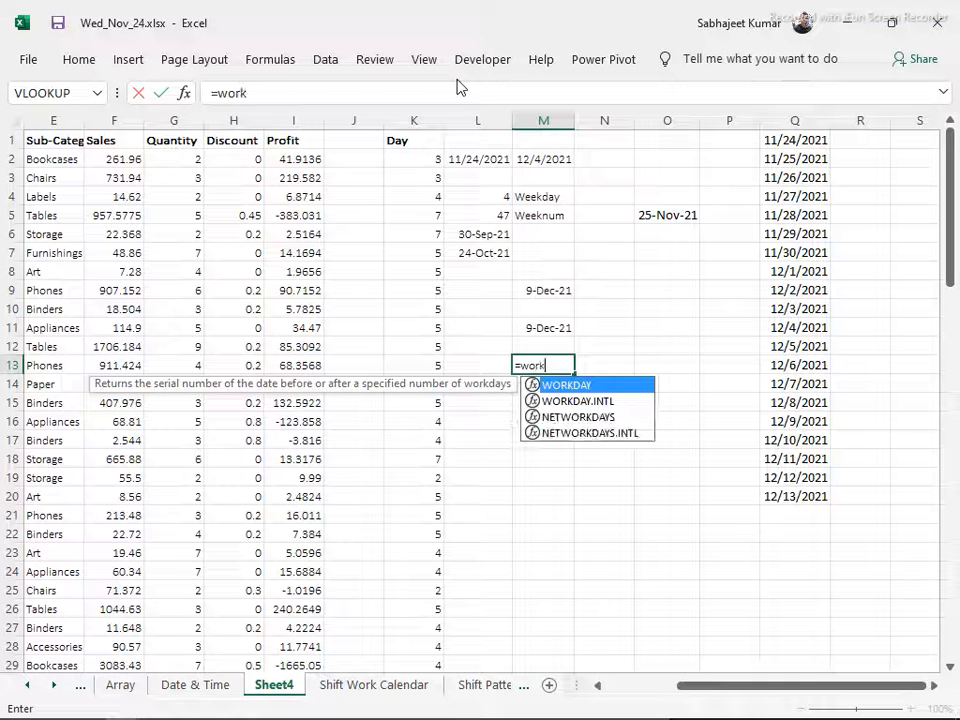
key(Down)
key(Down)
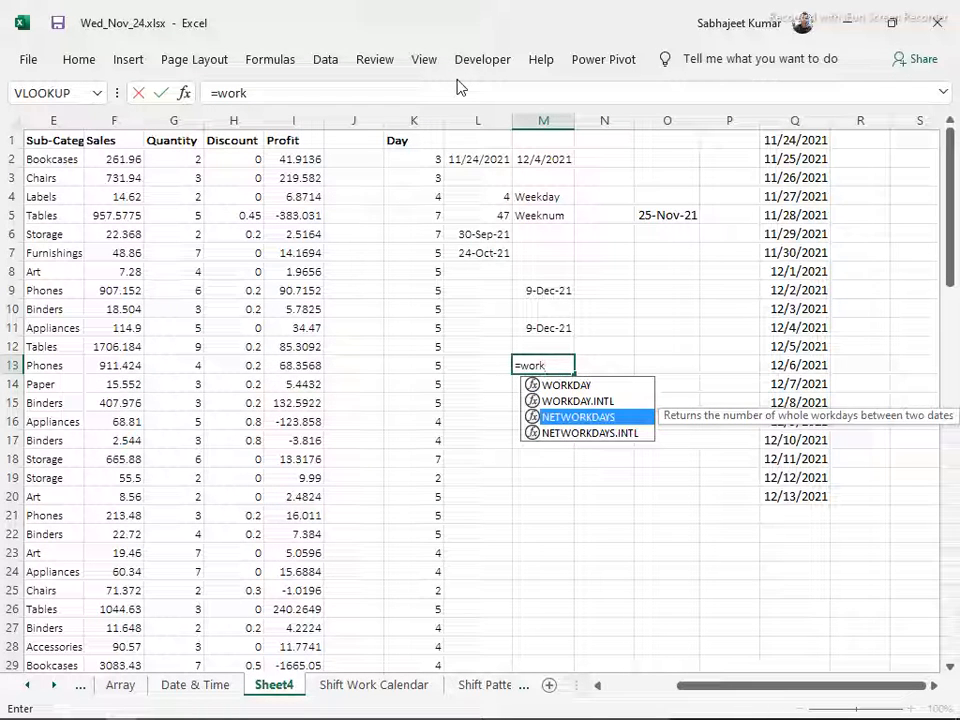
key(Tab)
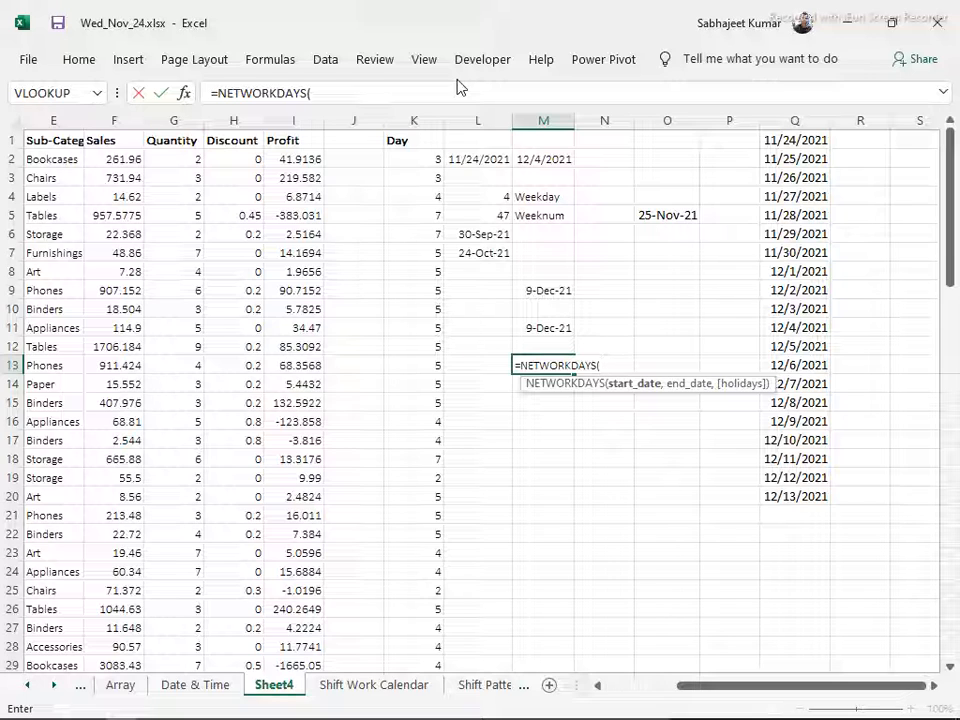
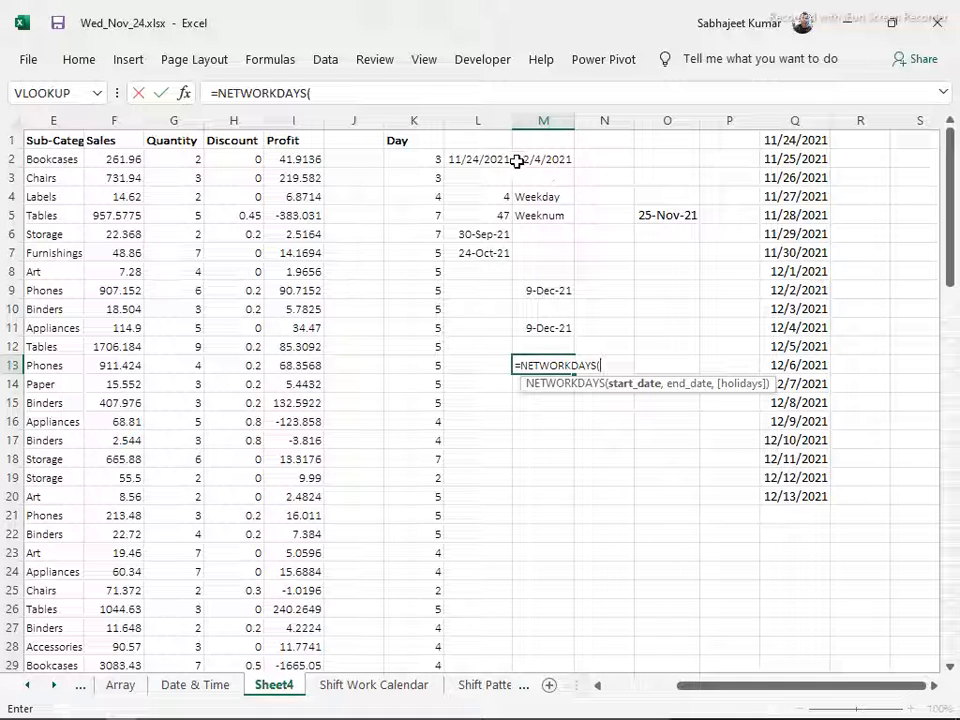
Complete the NETWORKDAYS formula in M13 with L2 as start date, M2 as end date and O5 as holiday
click(482, 162)
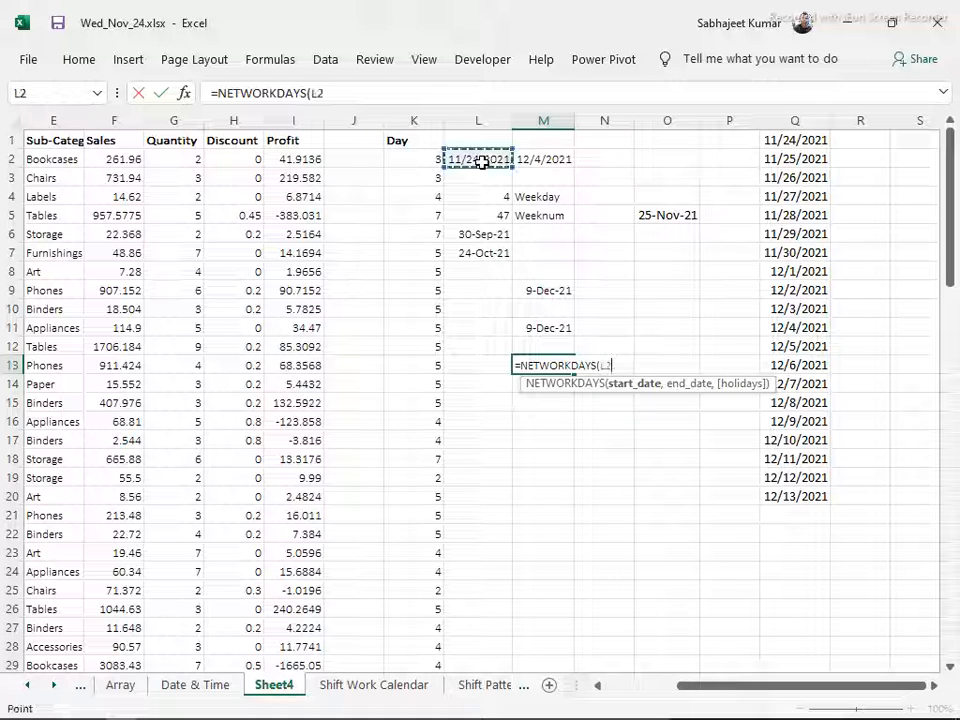
text(,)
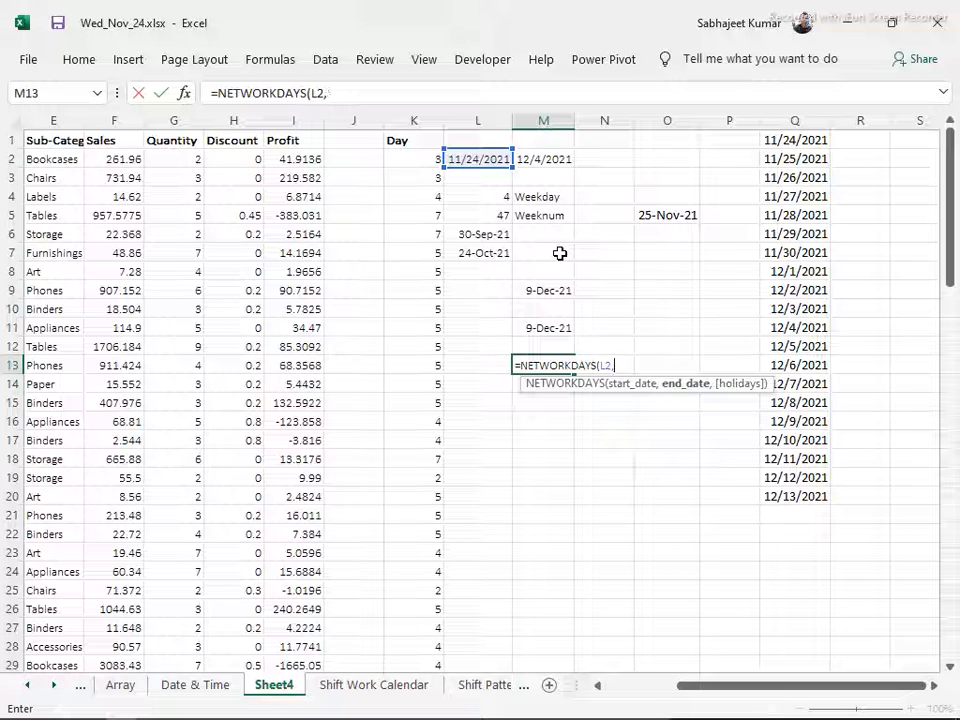
click(545, 163)
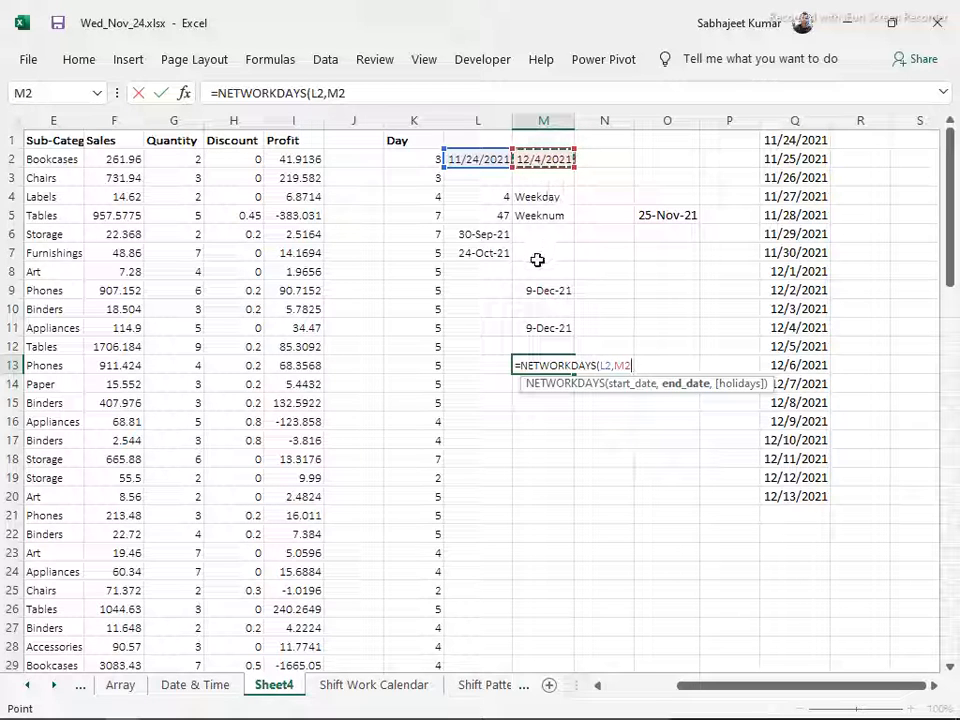
text(,)
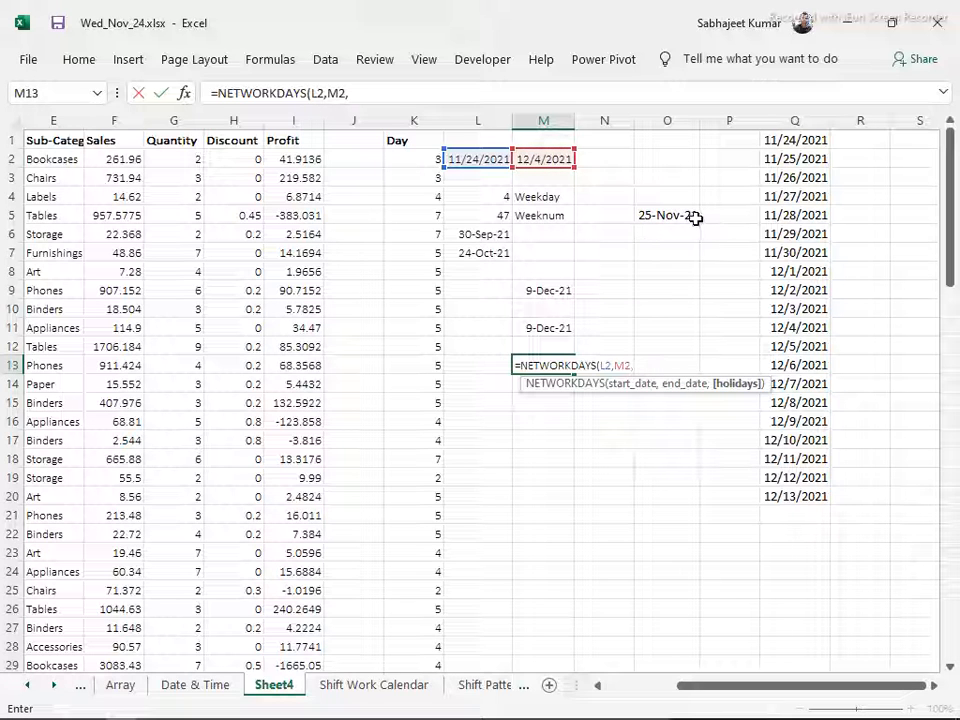
click(677, 214)
key(Return)
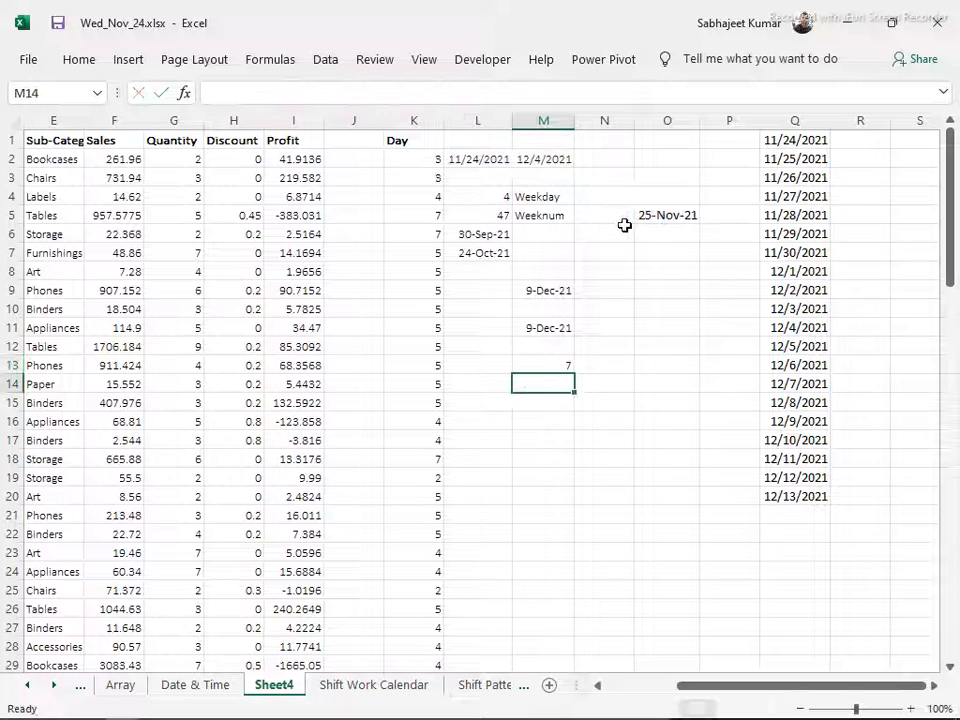
key(Up)
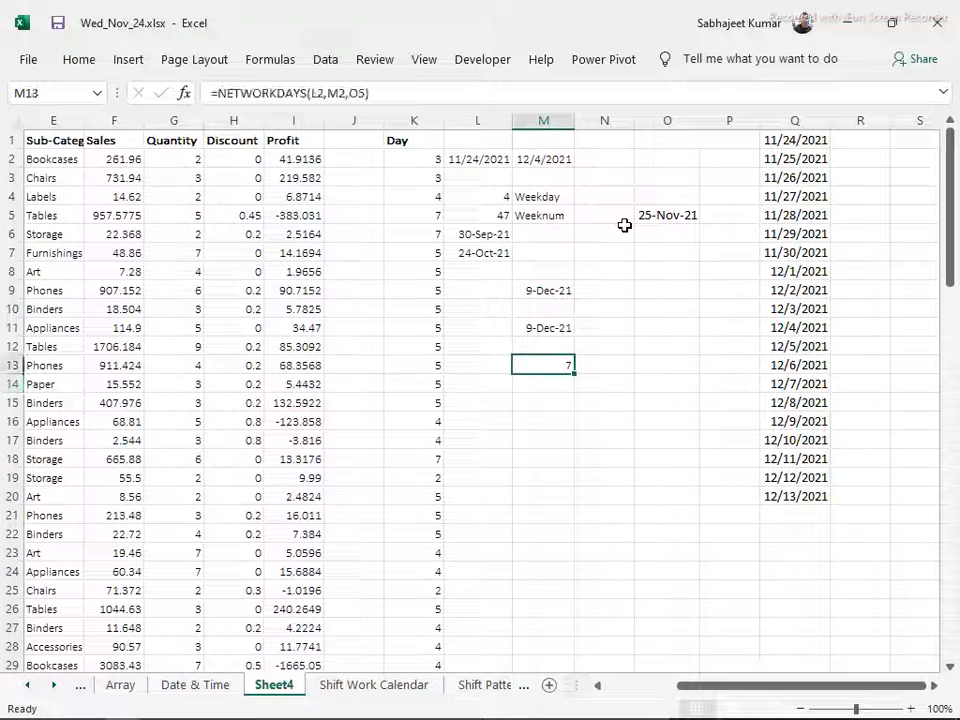
Replace the end date in M2 with 11/30/2021
click(519, 161)
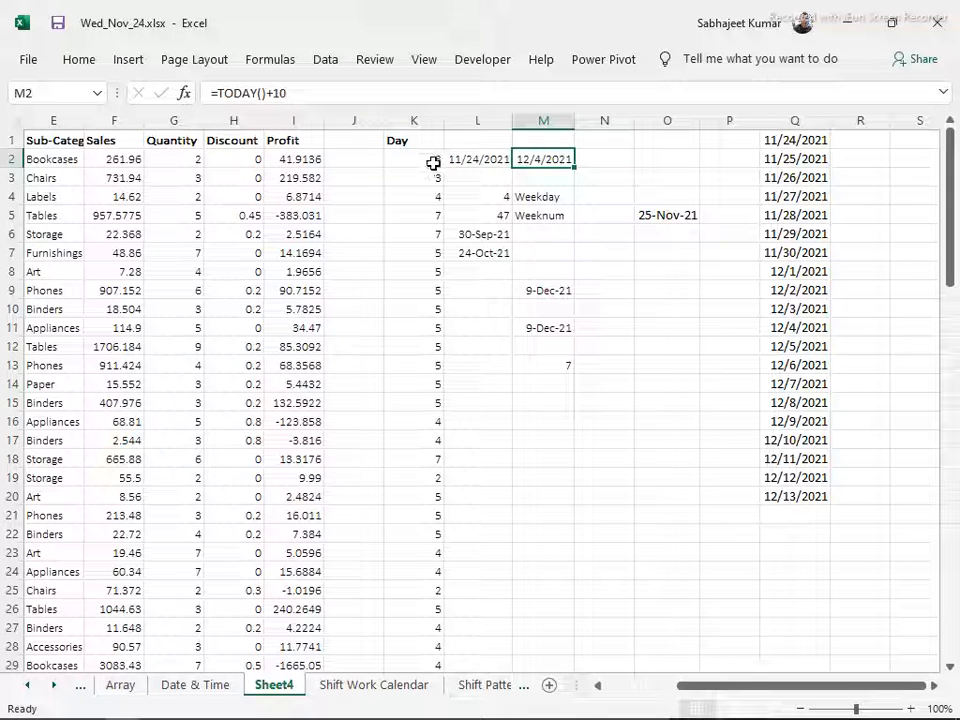
text(11)
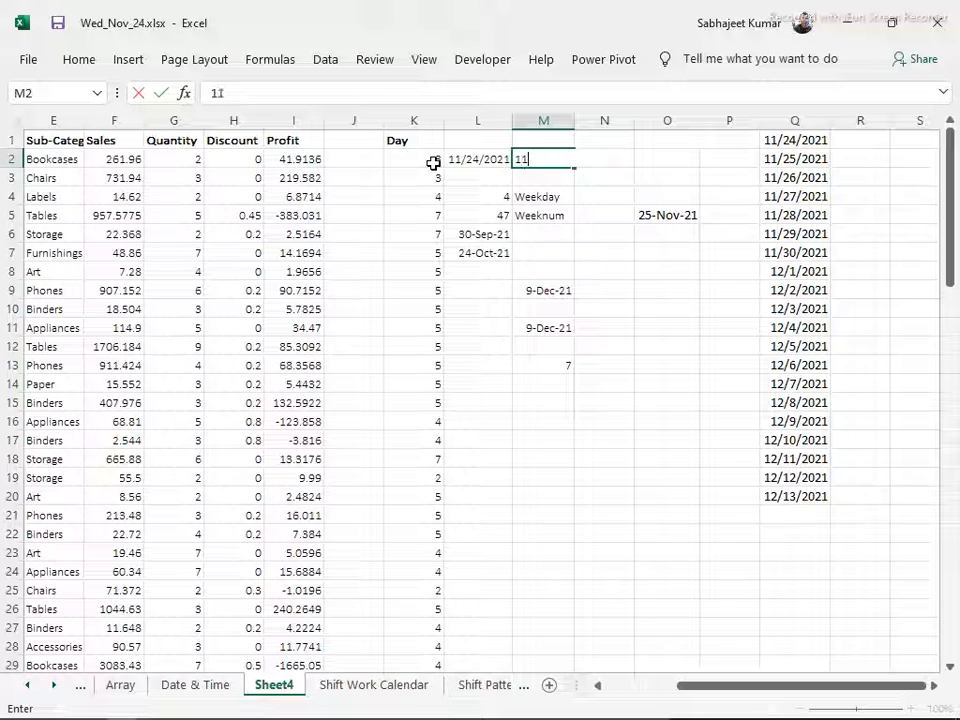
text(/30)
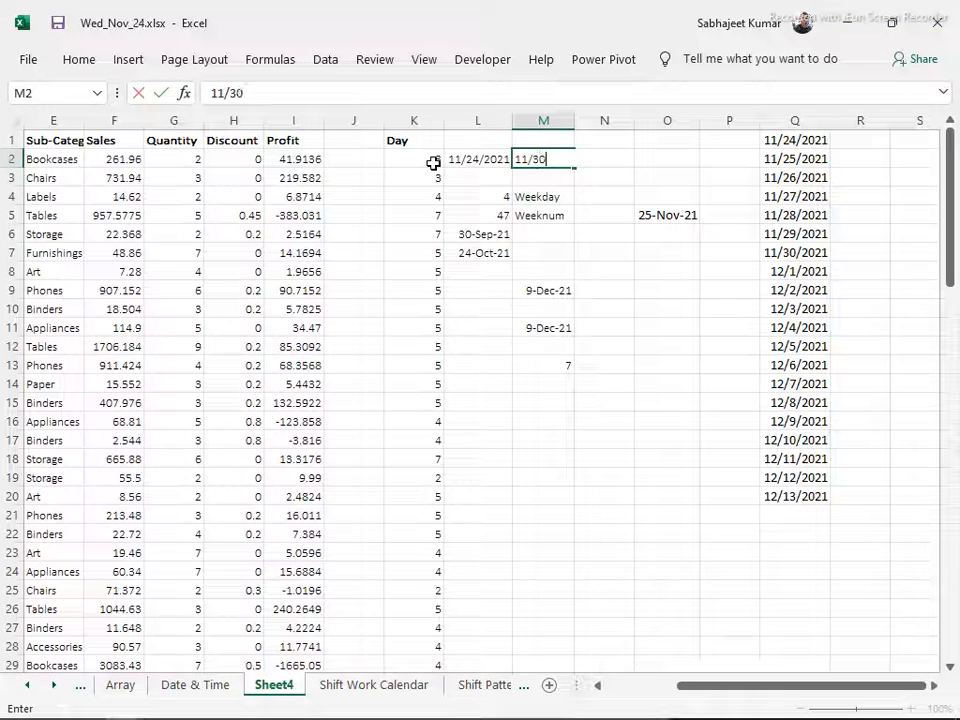
text(/2021)
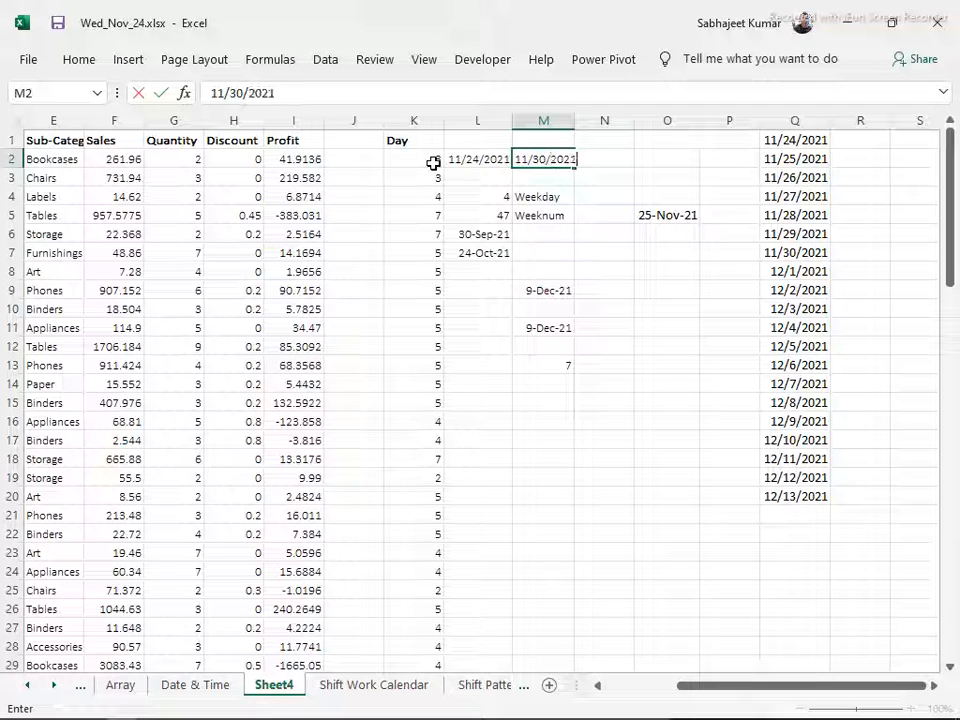
key(Return)
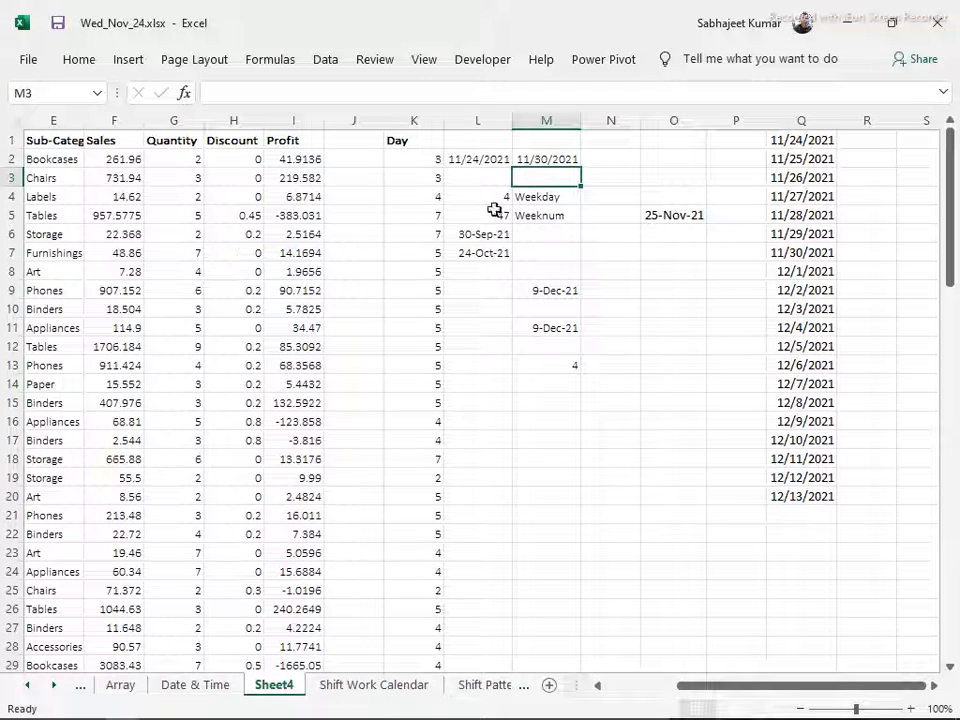
Review the dates in L2:M2, the holiday in O5, and the WORKDAY, WORKDAY.INTL and NETWORKDAYS formulas in M9, M11 and M13
drag(470, 160, 535, 160)
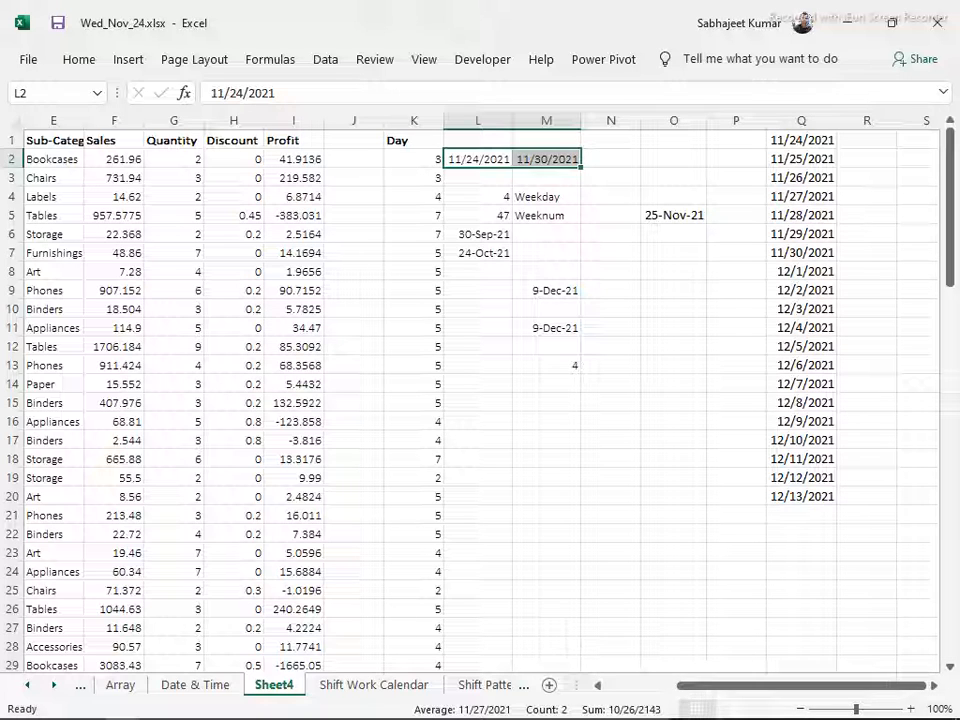
click(669, 441)
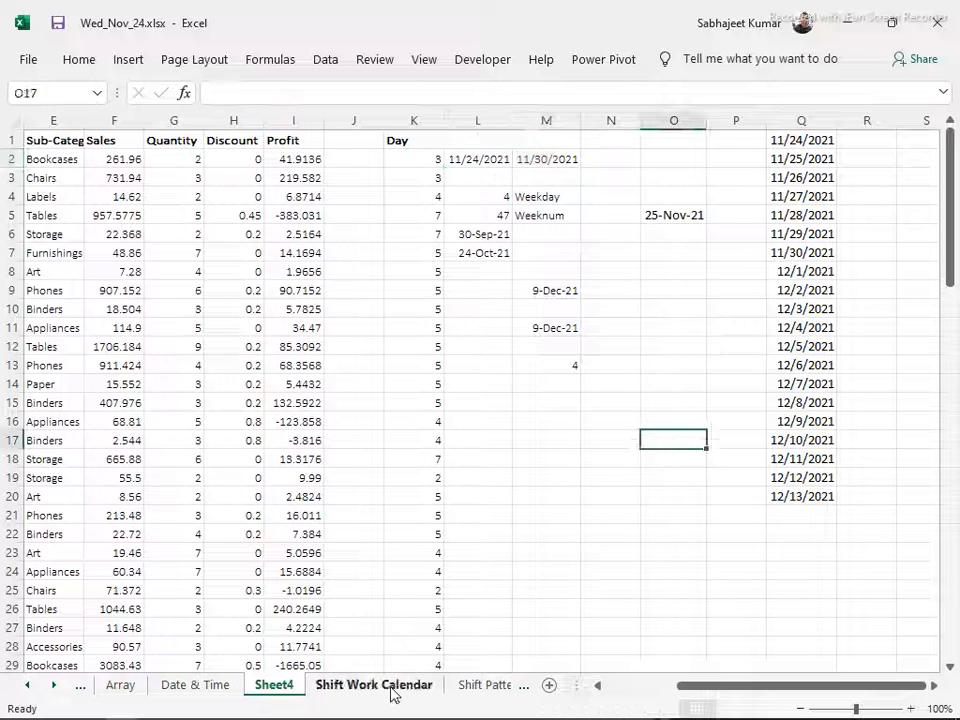
click(565, 324)
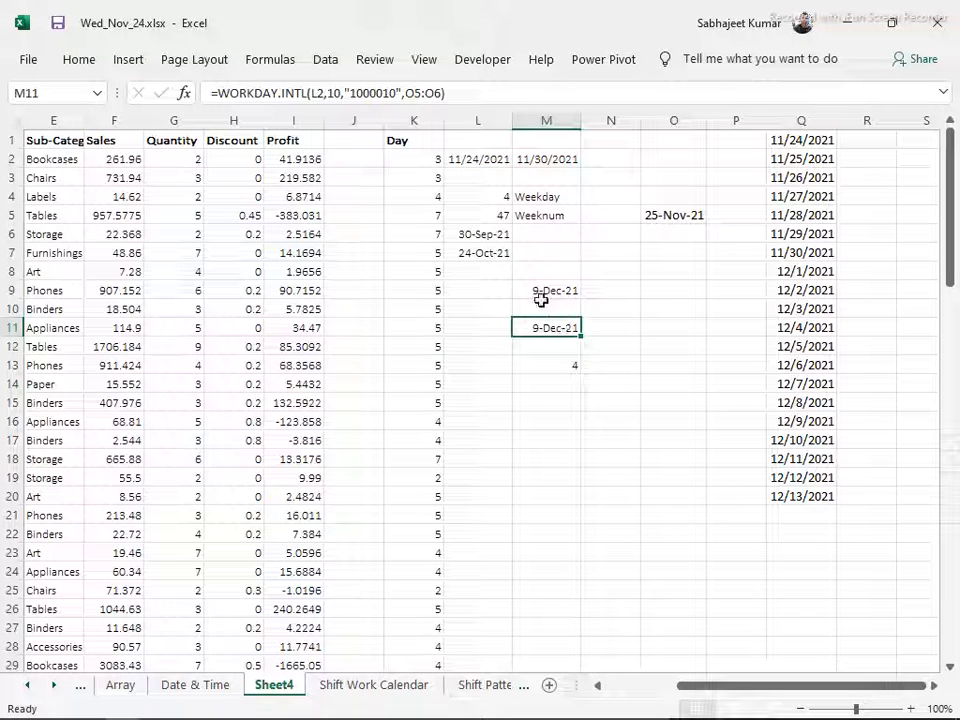
click(549, 290)
click(651, 218)
click(558, 342)
click(555, 328)
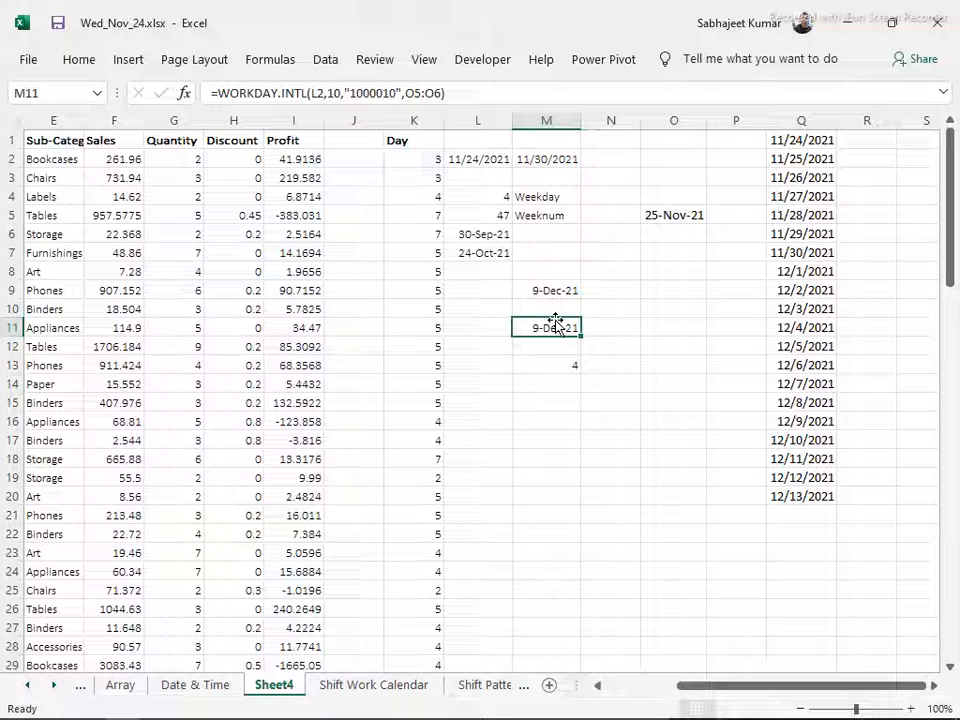
double_click(555, 323)
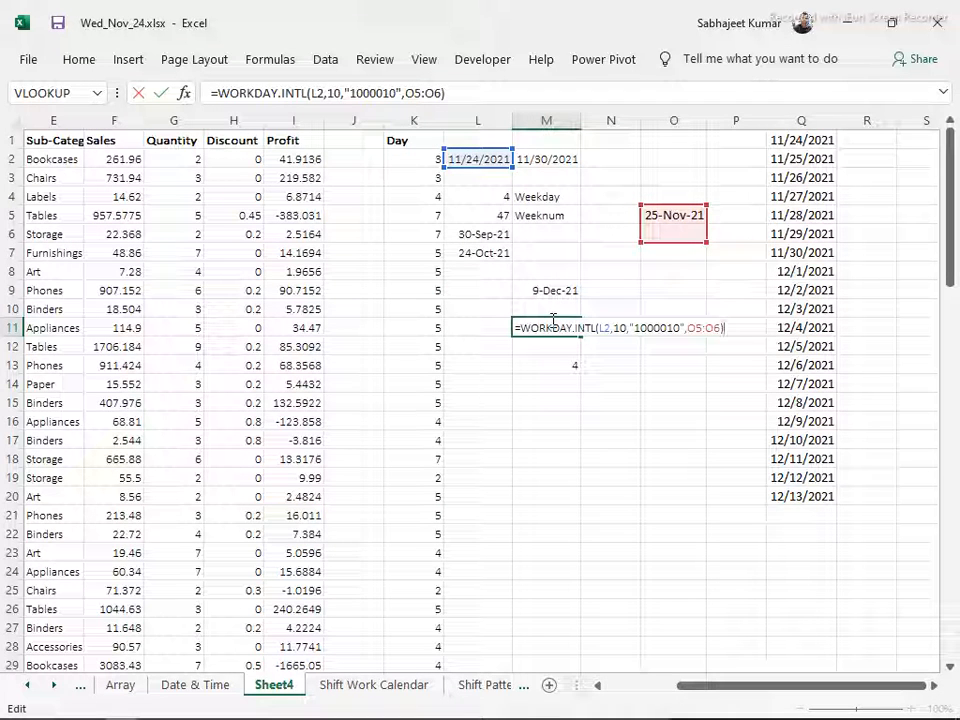
key(Escape)
click(551, 294)
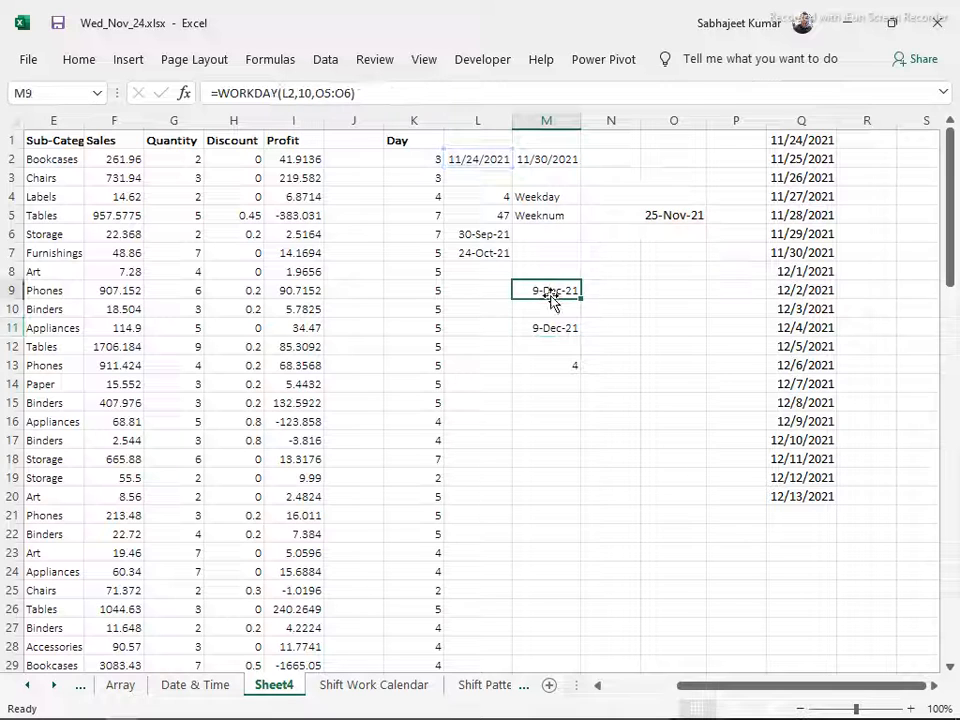
click(557, 401)
click(561, 367)
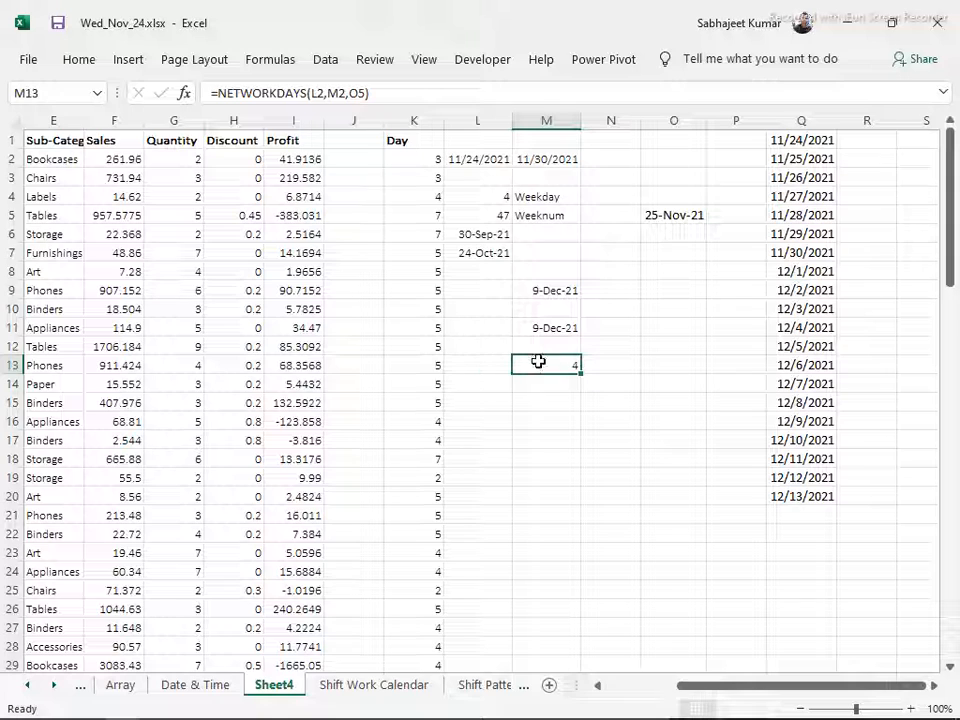
Copy the November calendar block, R24:X30, from the Shift Work Calendar sheet
click(395, 686)
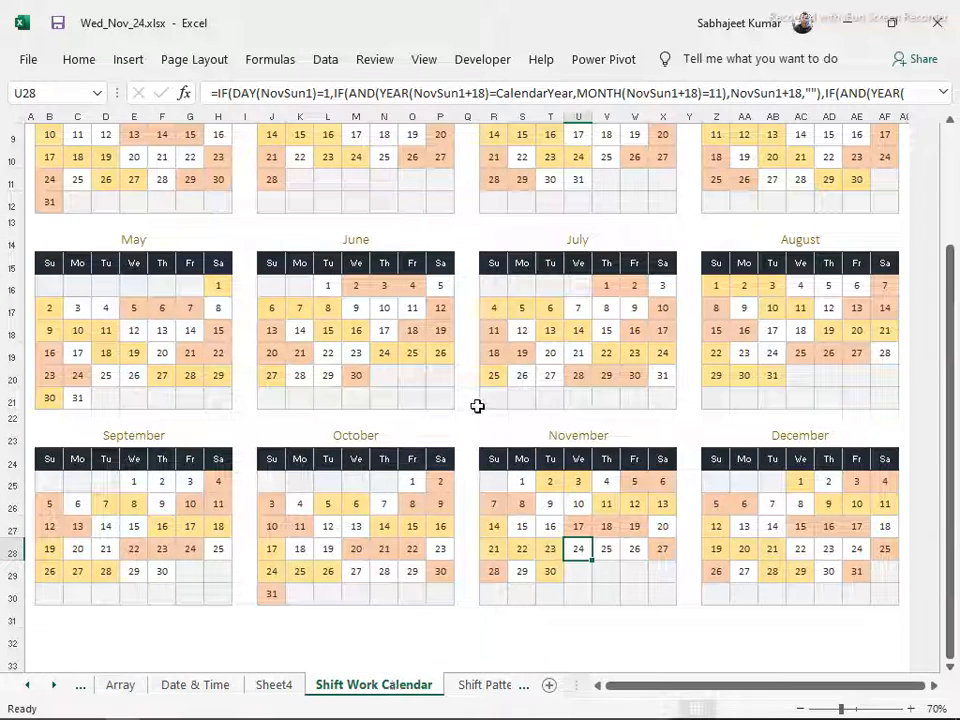
drag(505, 468, 648, 578)
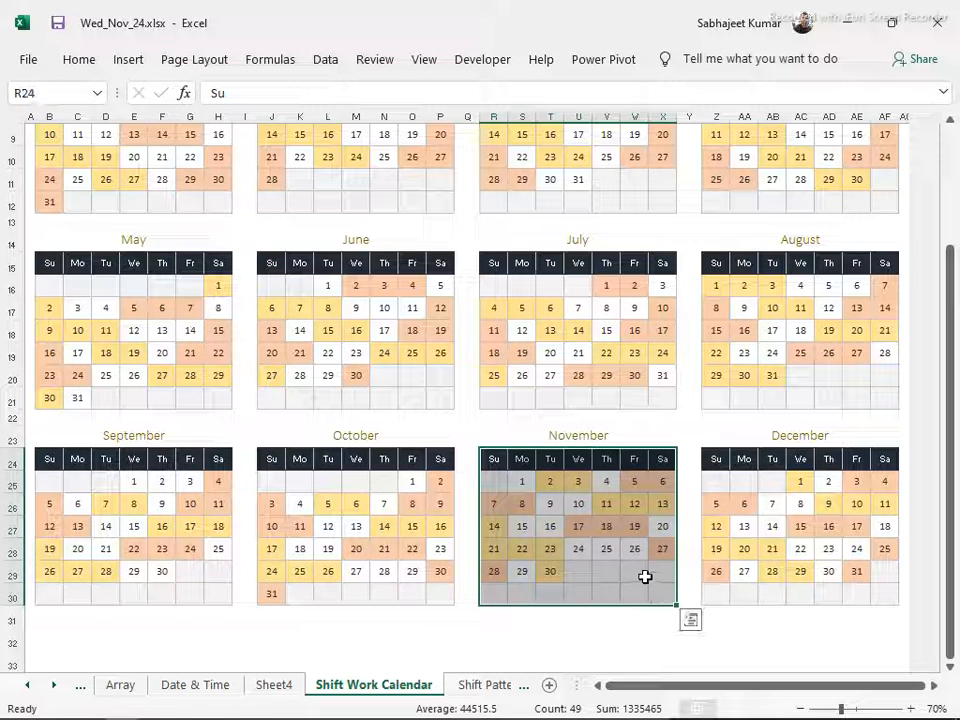
key(ctrl+c)
Try to paste the copied November calendar as values into Sheet4 starting at M16, and undo the paste
click(460, 684)
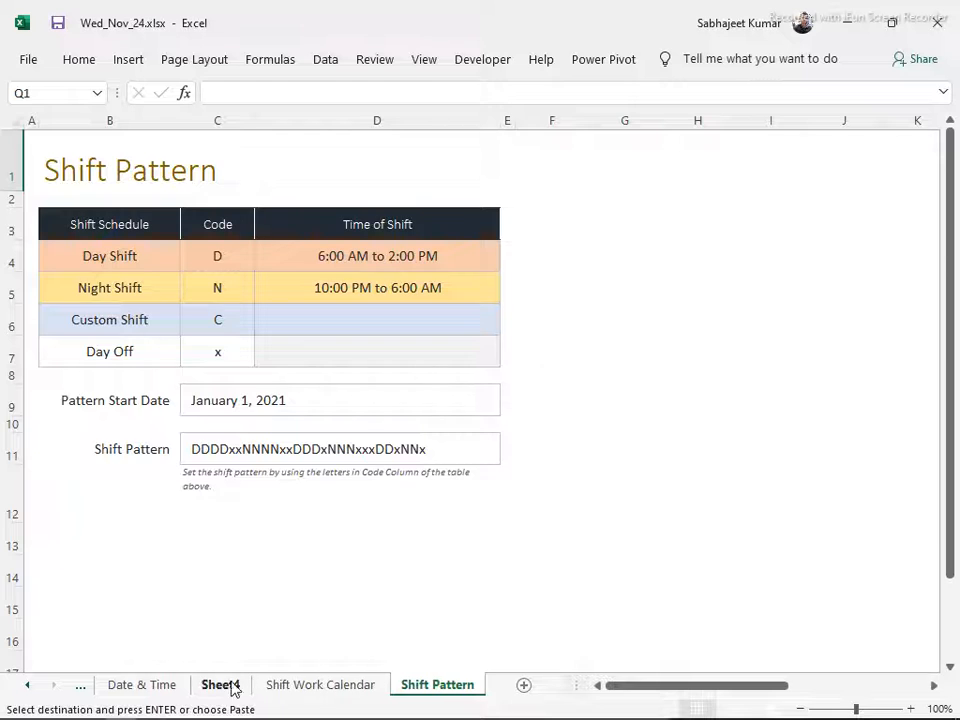
click(242, 686)
click(559, 428)
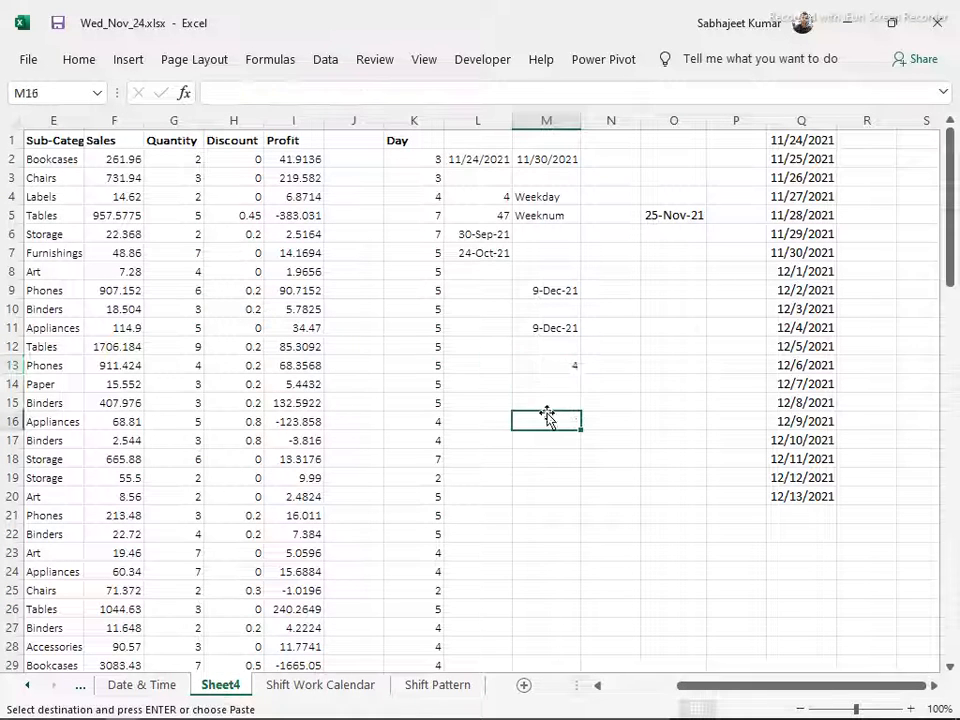
key(ctrl+alt+v)
key(v)
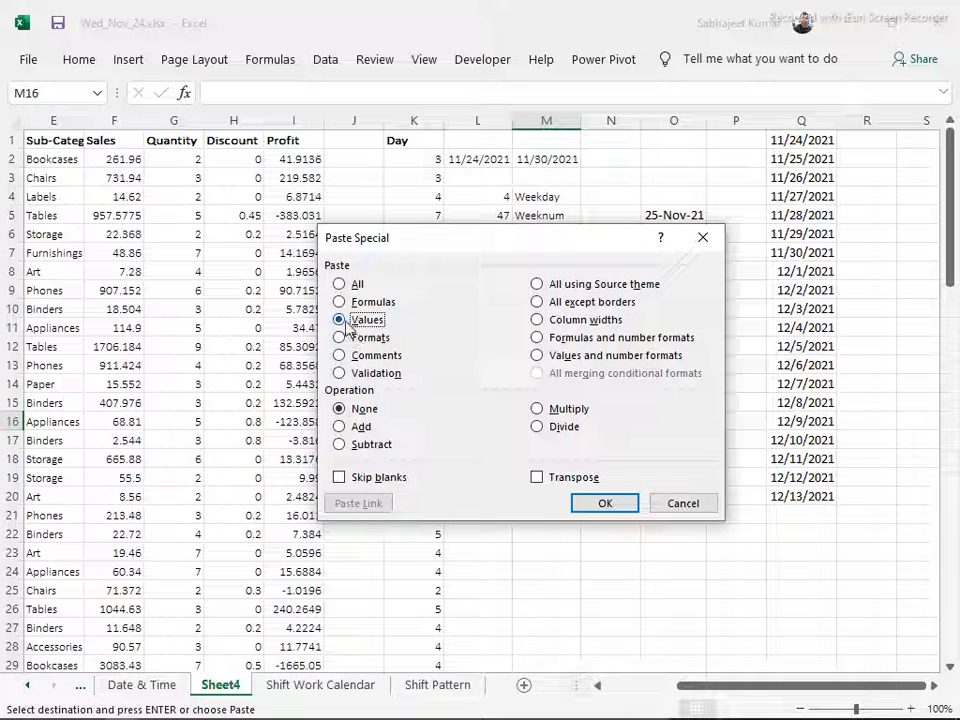
click(603, 500)
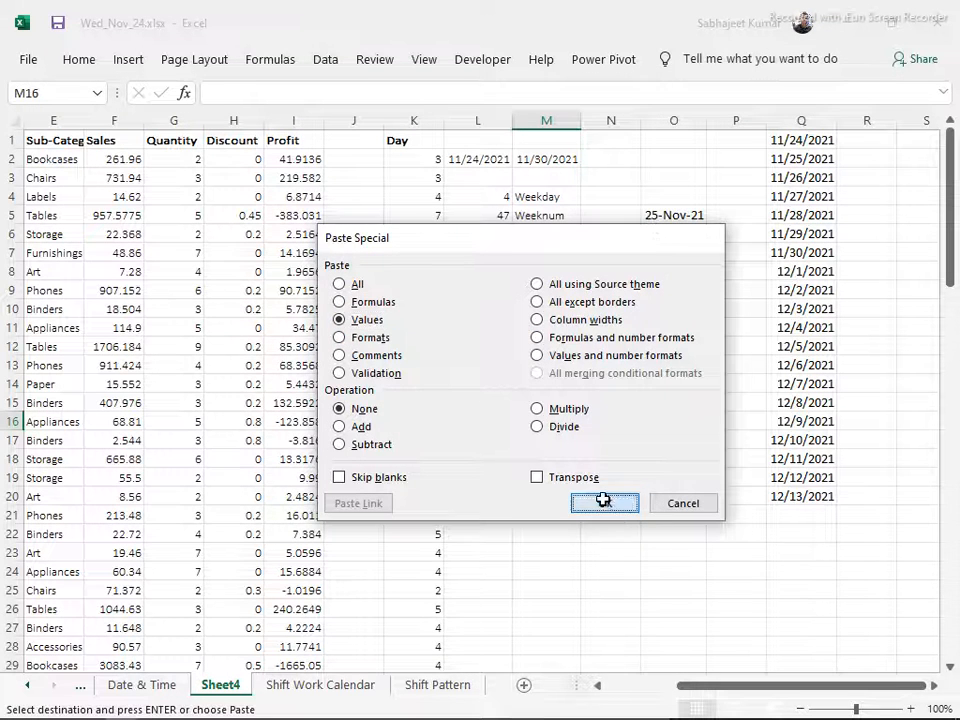
key(ctrl+z)
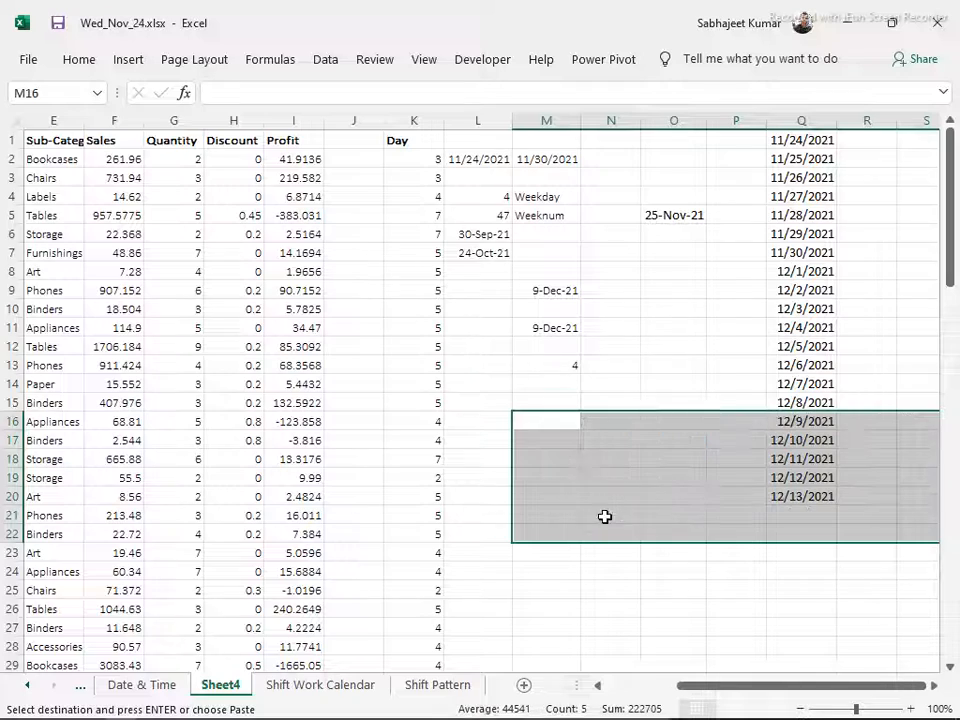
Return to the Shift Work Calendar sheet and try to launch the Snipping Tool with the Run command snippintool
click(340, 686)
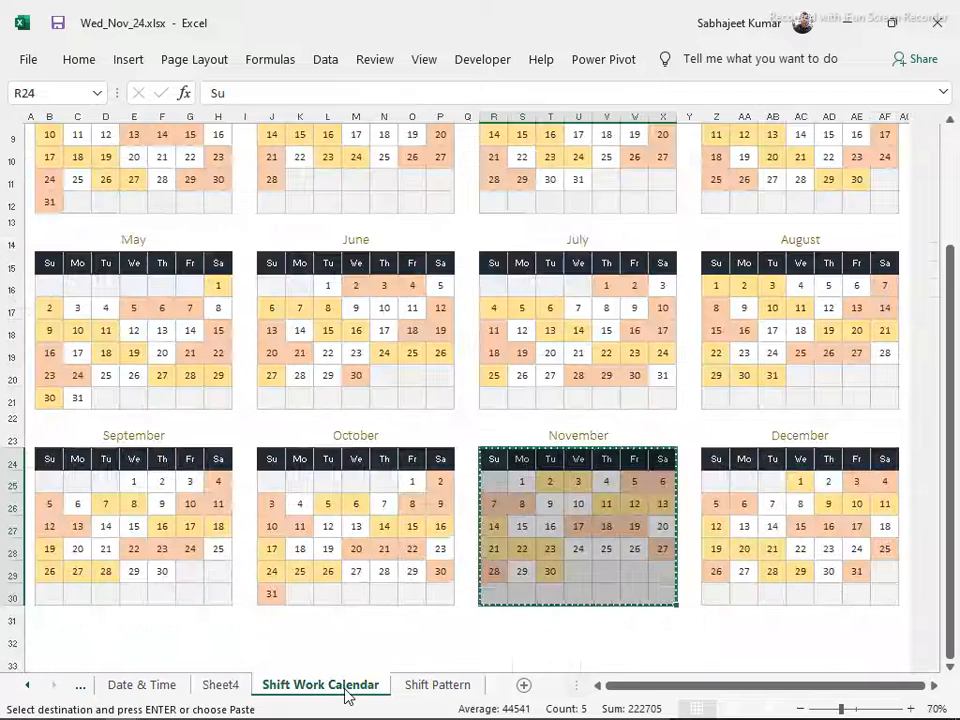
key(super+r)
text(snippintool)
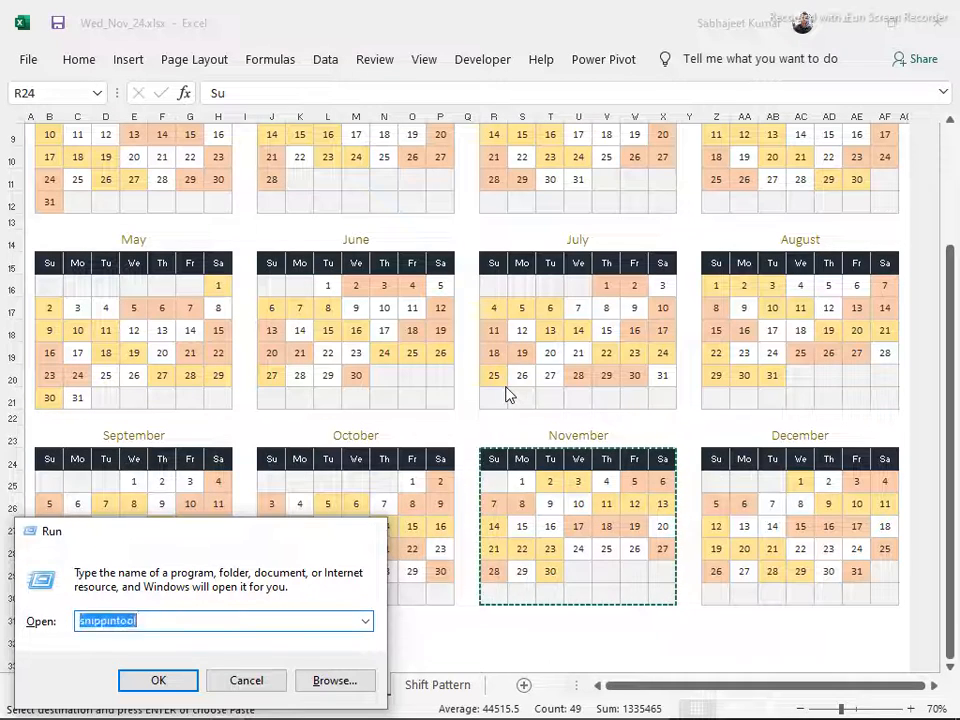
key(Return)
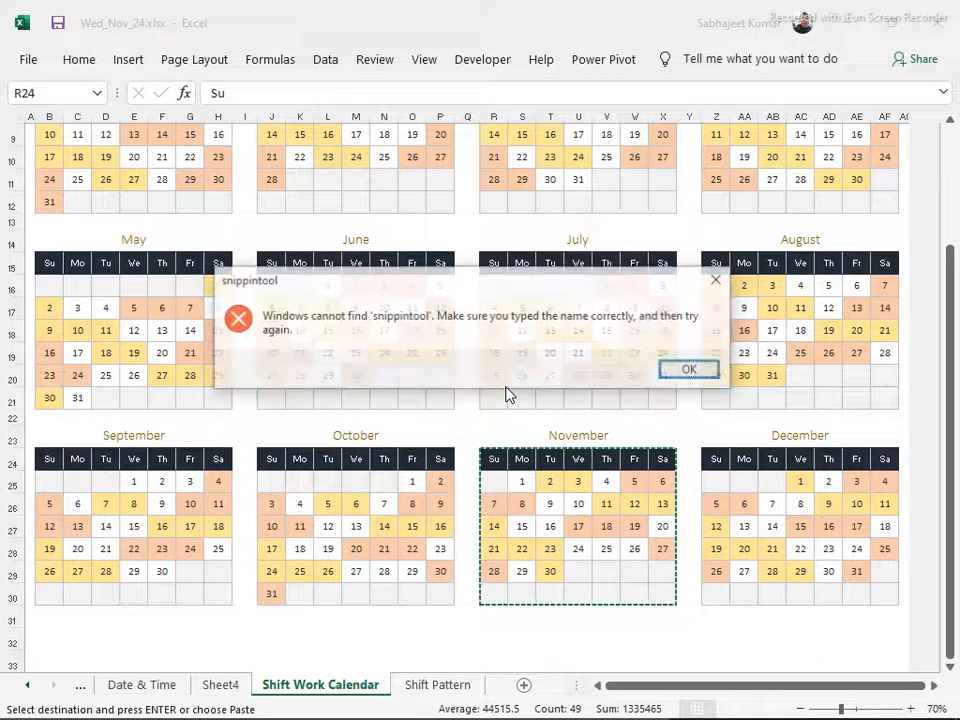
click(690, 372)
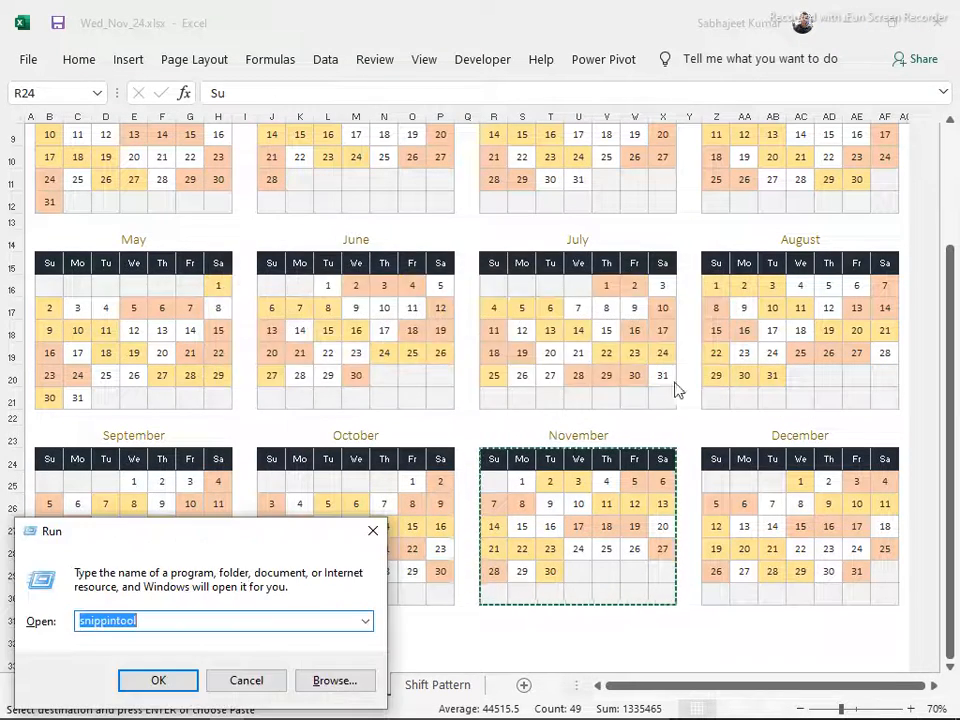
click(97, 621)
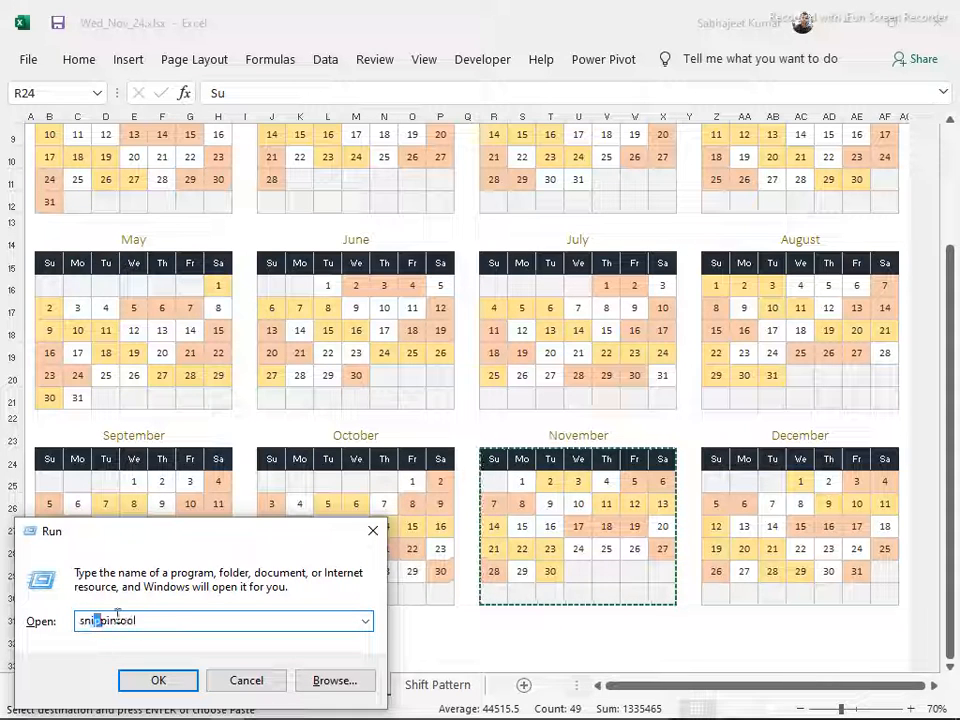
click(116, 620)
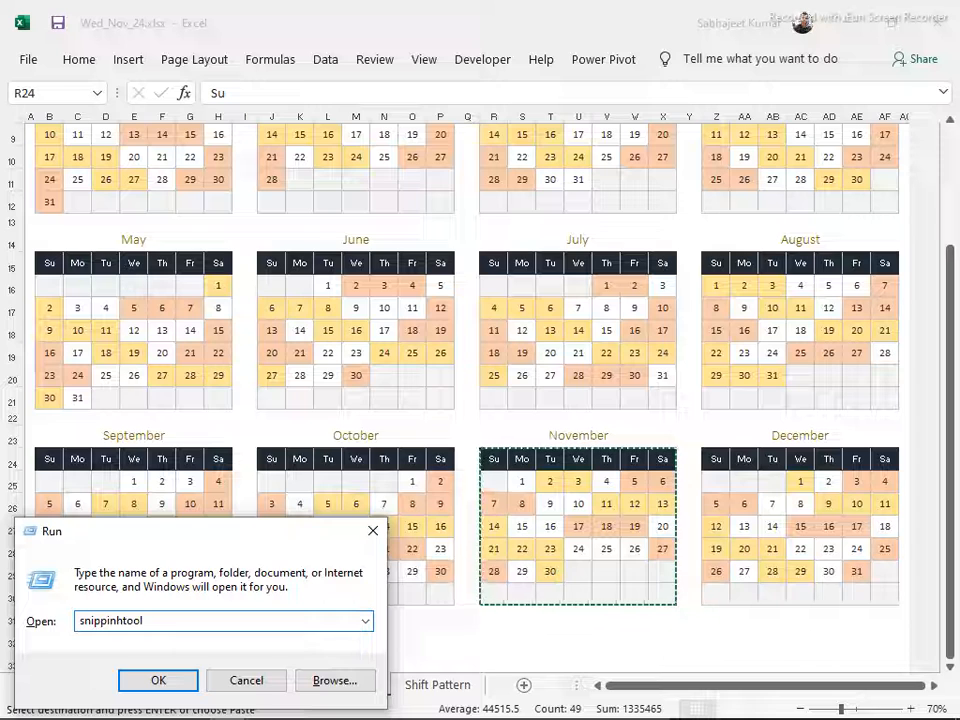
key(ctrl+a)
key(Escape)
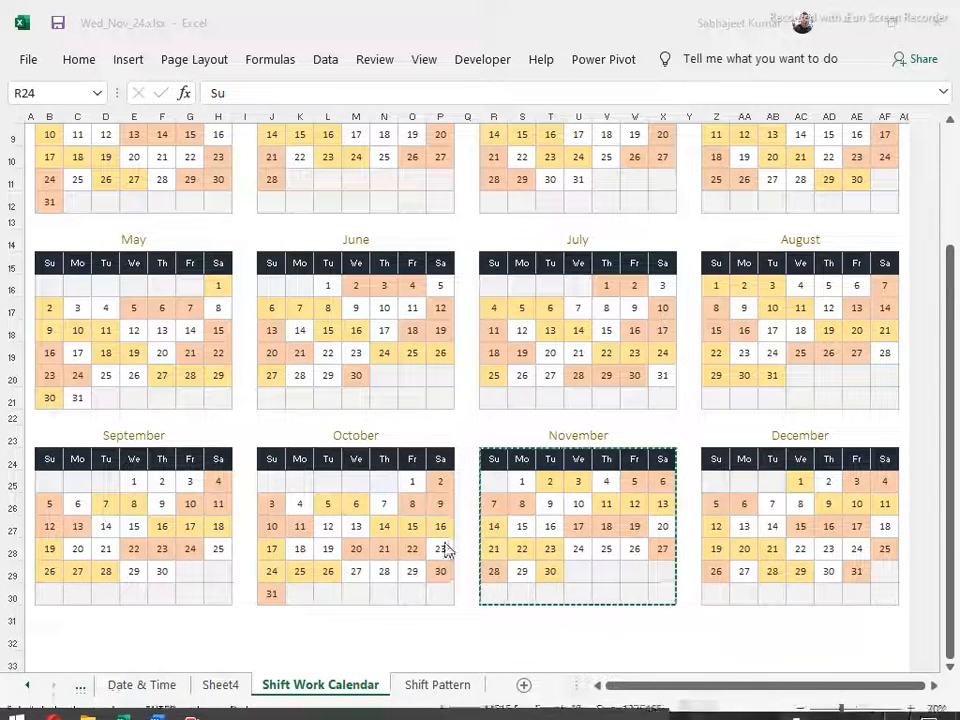
click(466, 440)
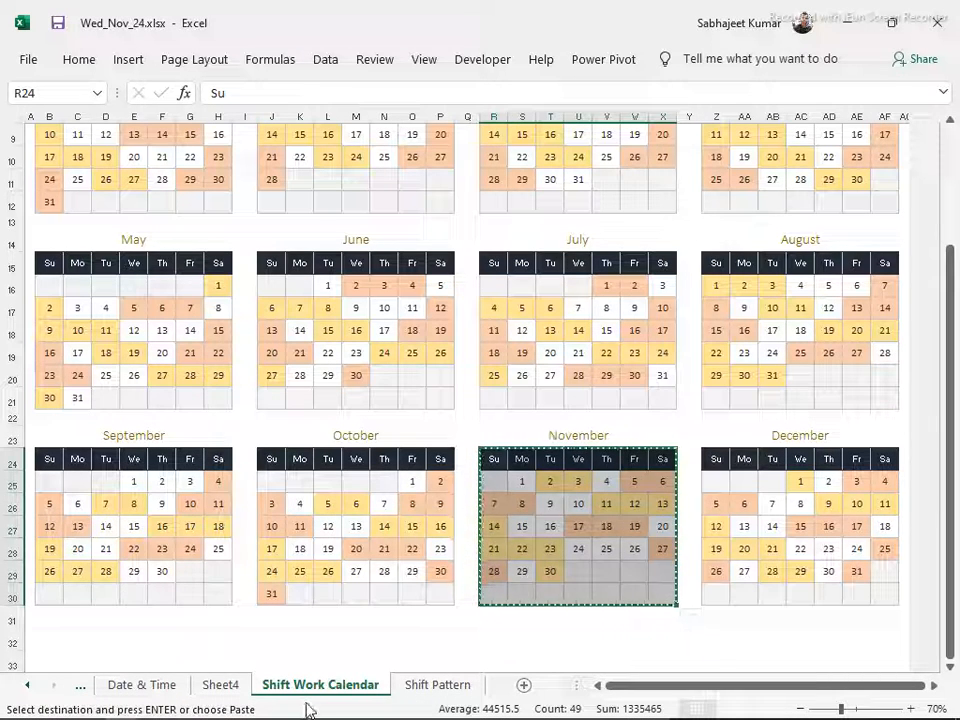
key(super)
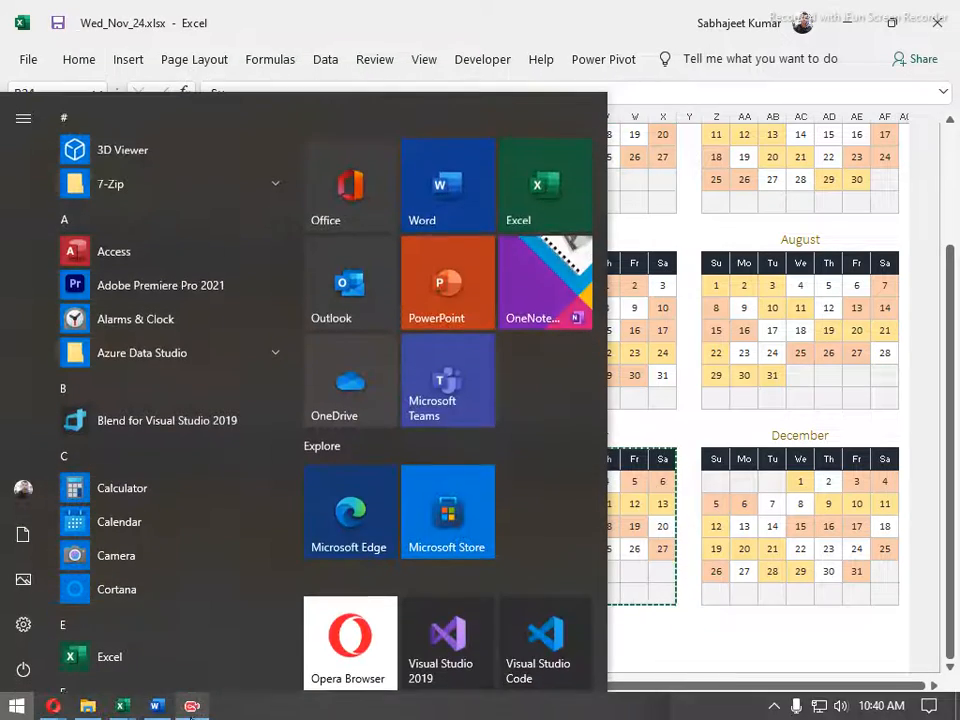
click(665, 628)
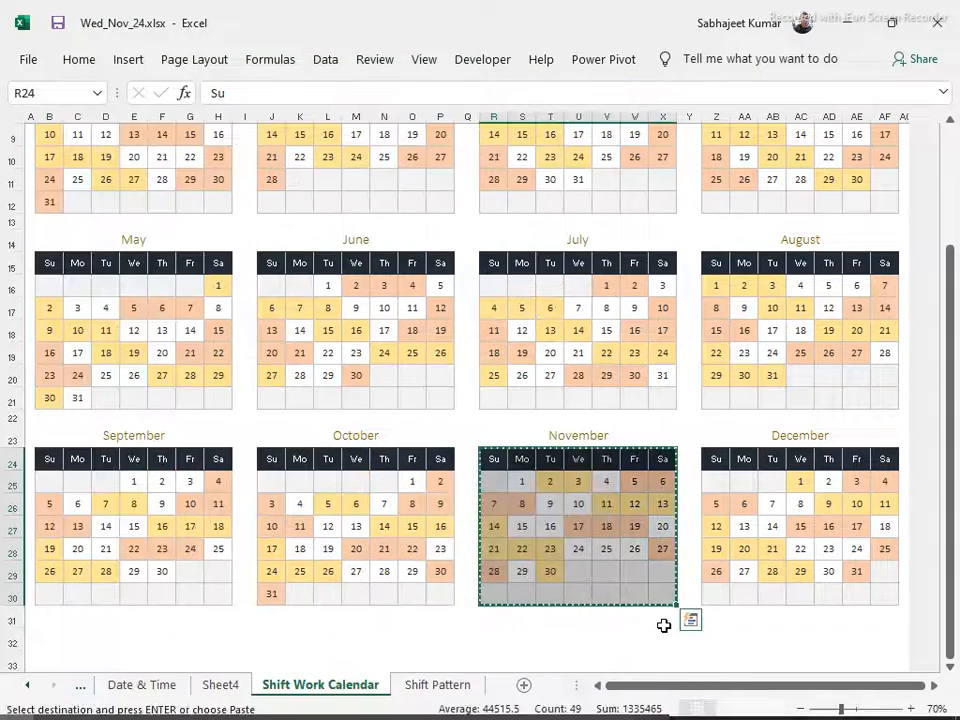
Launch the Snipping Tool and capture the November and December calendars on the Shift Work Calendar sheet
key(super+r)
key(Return)
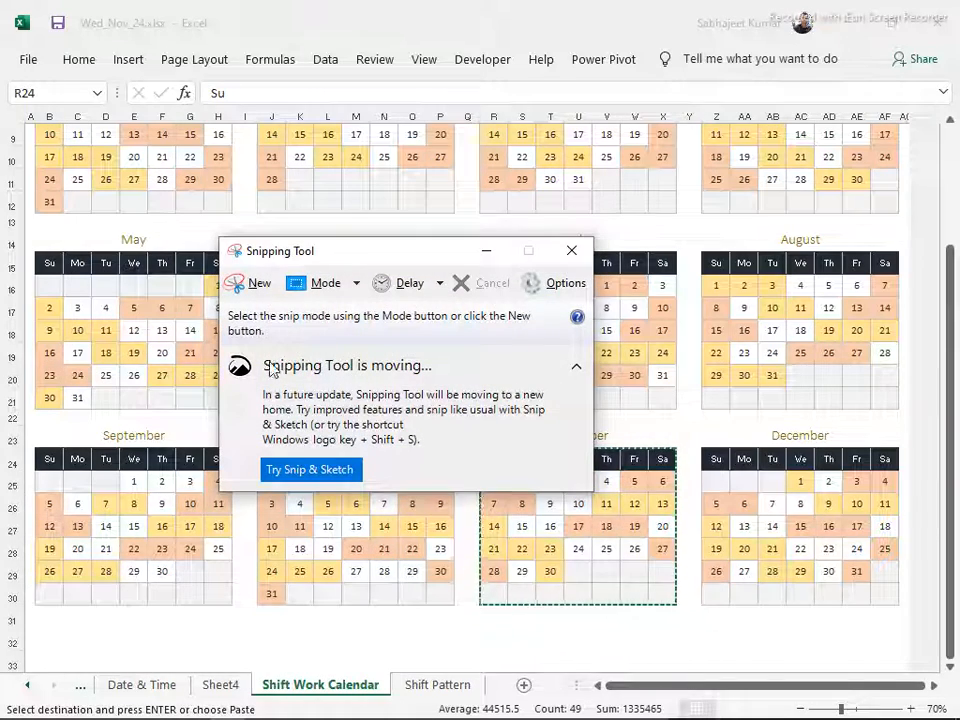
click(253, 285)
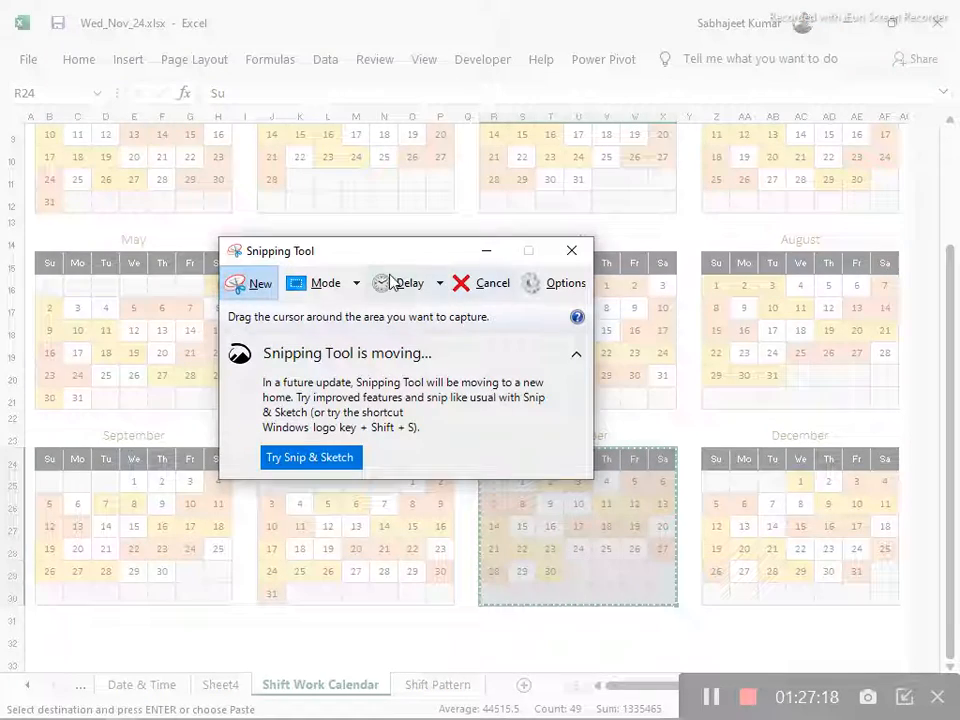
drag(349, 259, 301, 161)
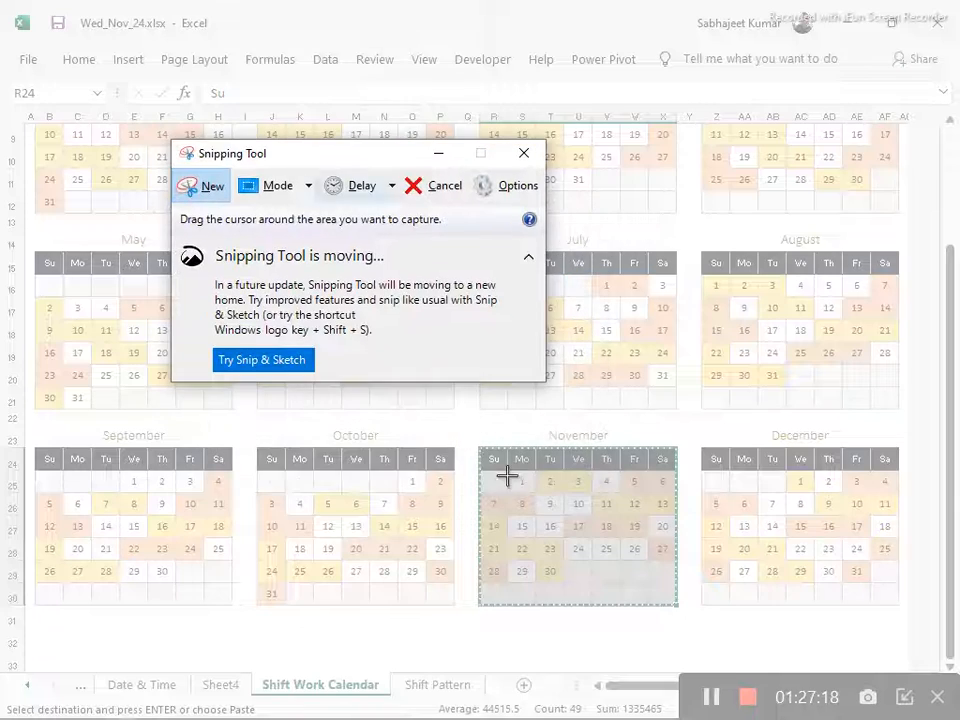
drag(476, 423, 897, 626)
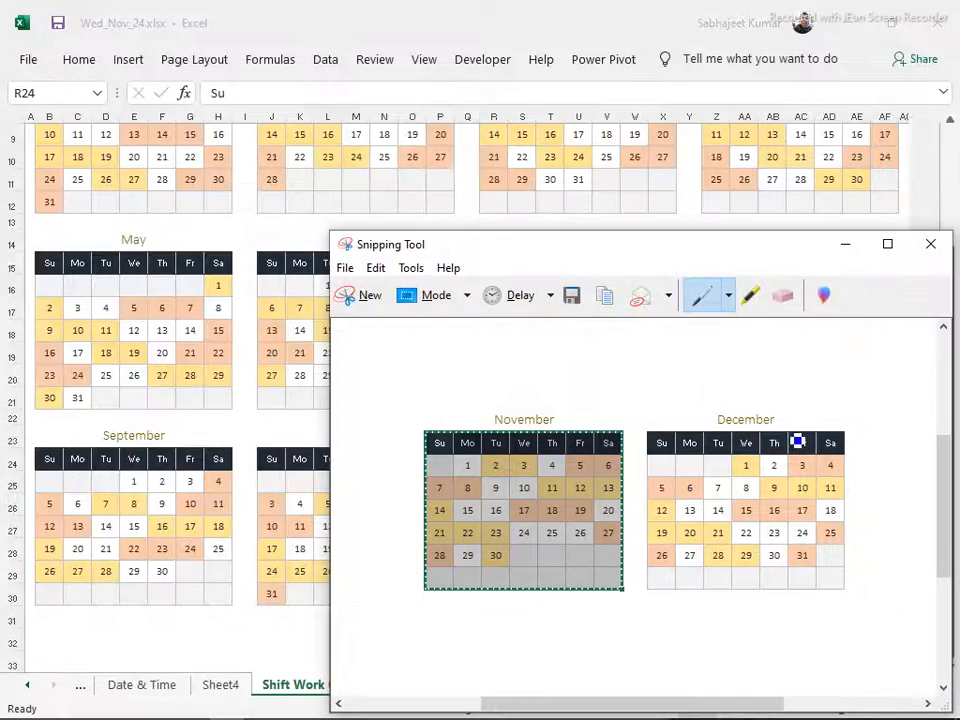
scroll(720, 184, up, 2)
scroll(720, 184, down, 1)
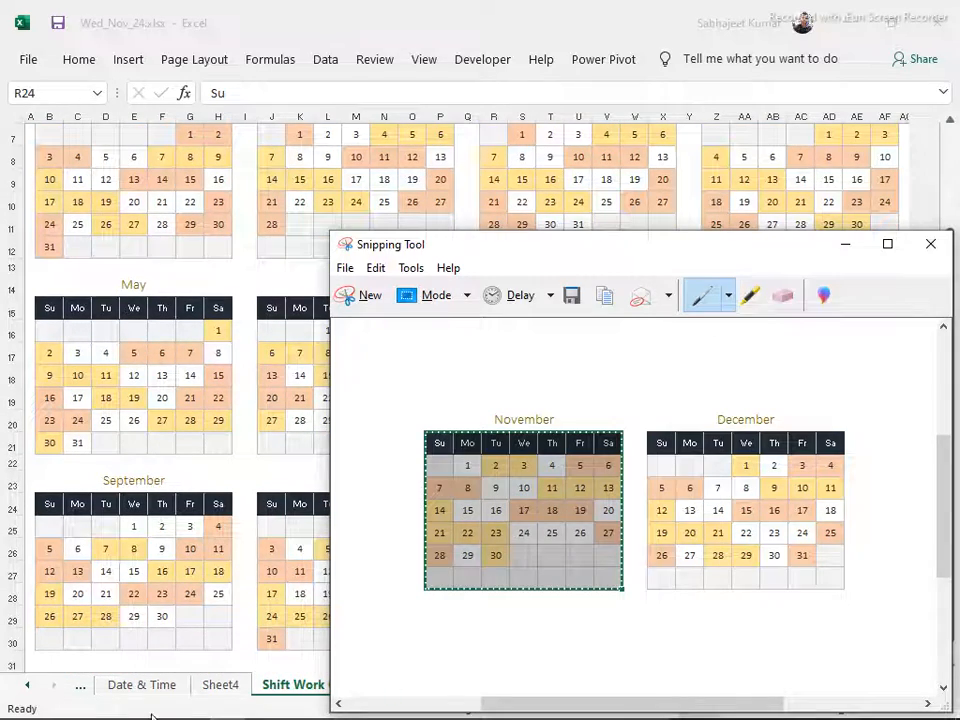
Paste the calendar snip into Sheet4, enlarge it, and place it below the NETWORKDAYS result in M13
click(216, 690)
click(216, 690)
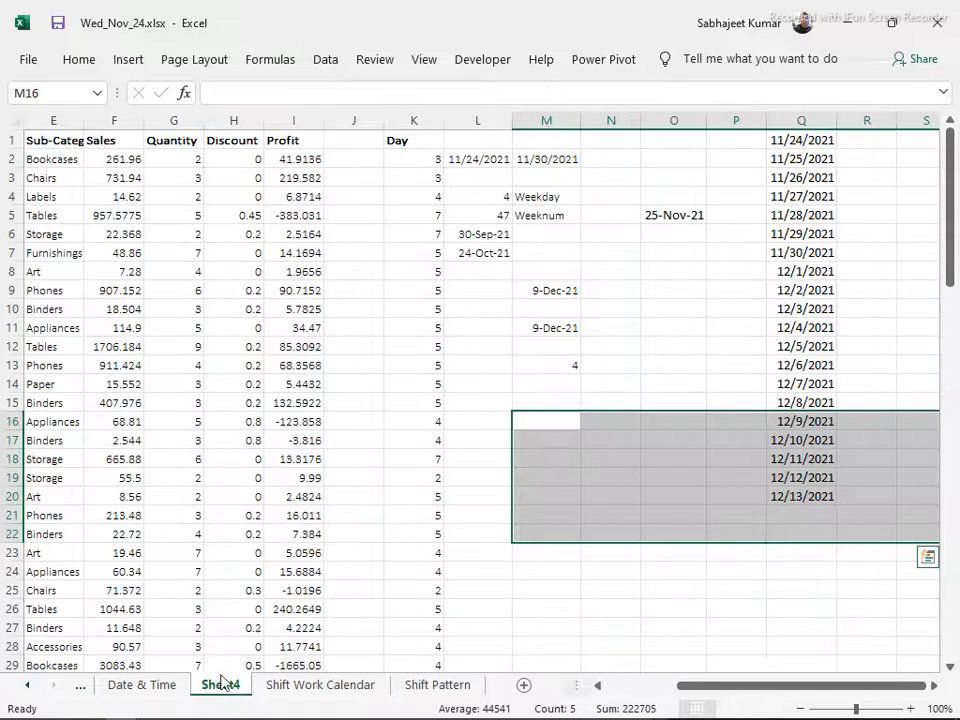
click(151, 175)
key(ctrl+v)
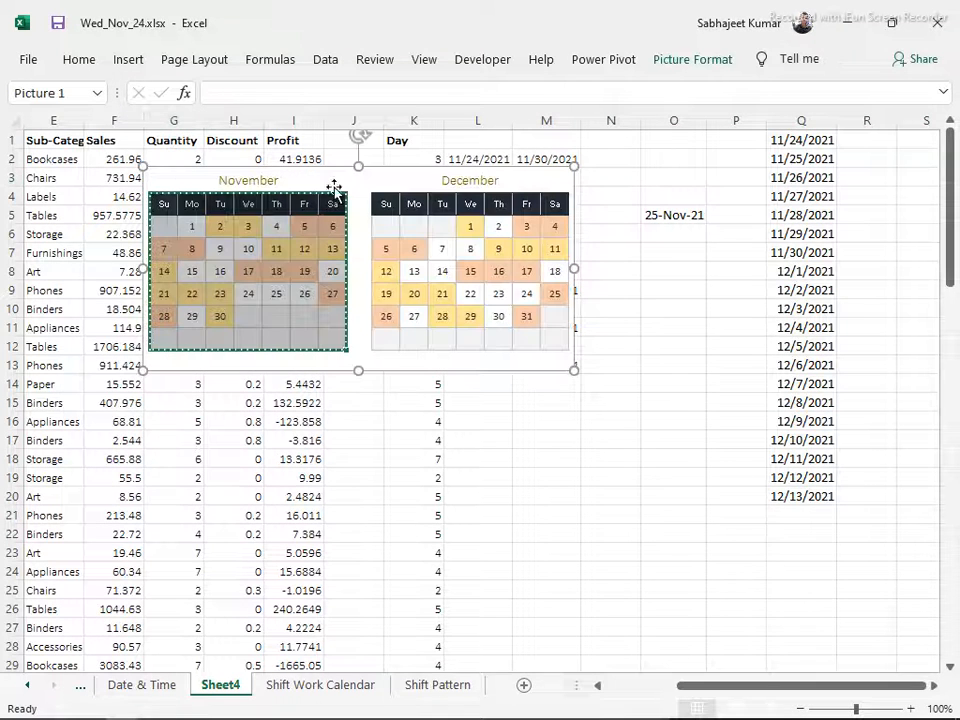
drag(326, 180, 213, 148)
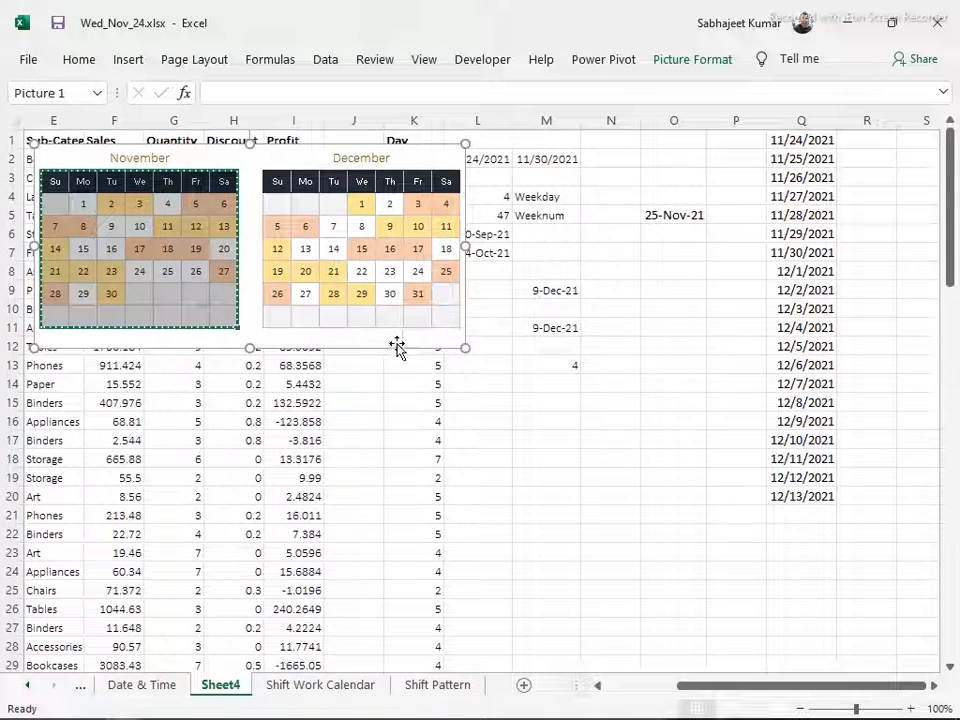
drag(465, 345, 448, 391)
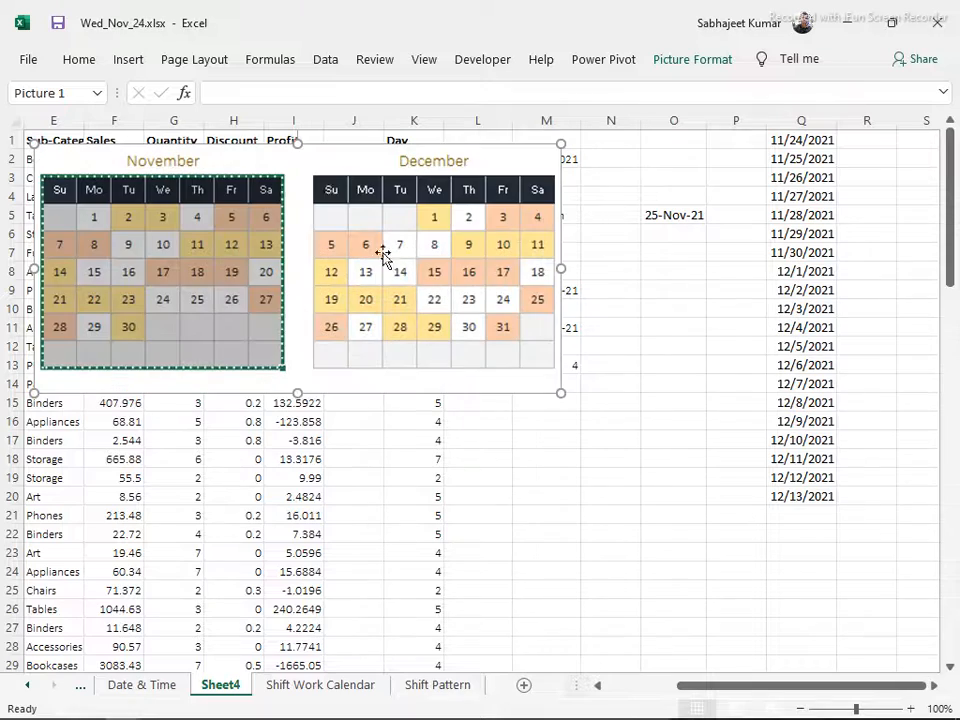
drag(318, 174, 504, 408)
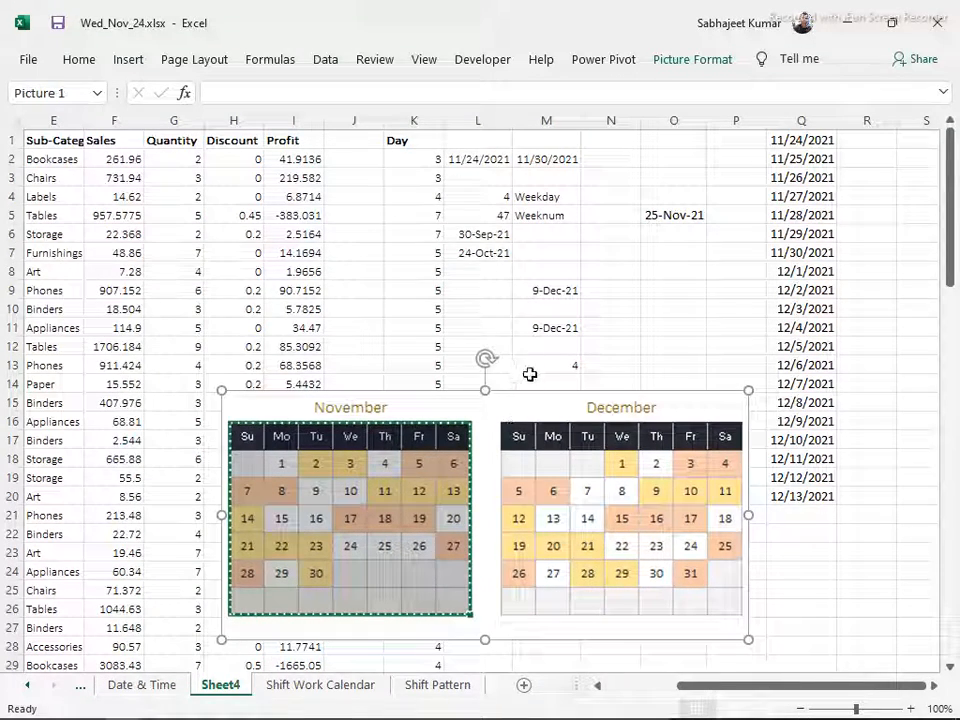
Check the NETWORKDAYS arguments in M13 and enter the heading Holiday in O4 above the holiday date
click(530, 366)
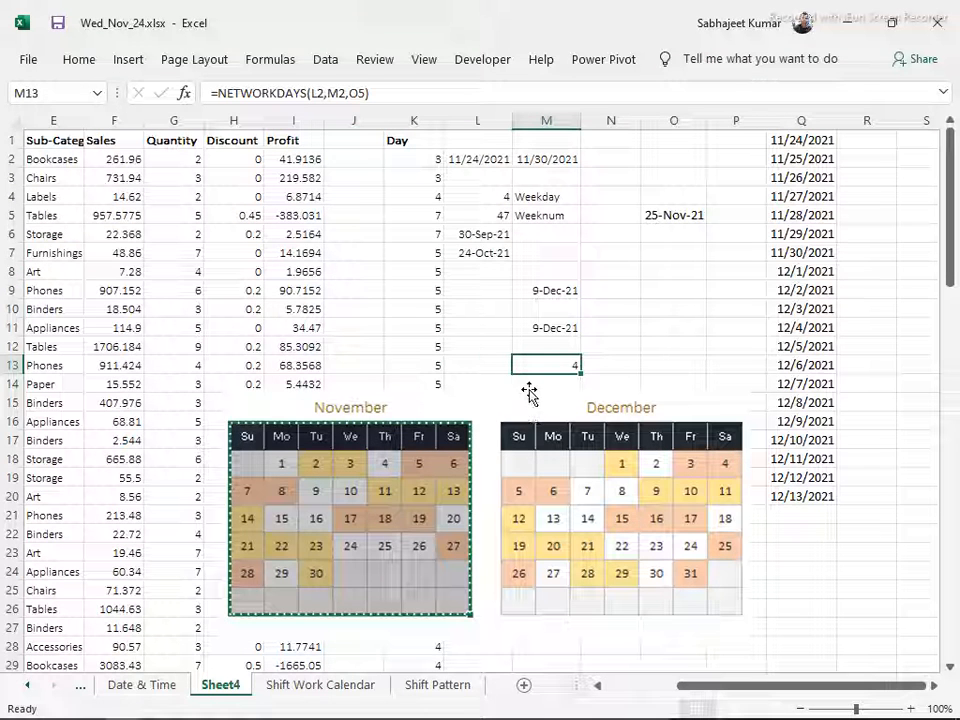
key(F2)
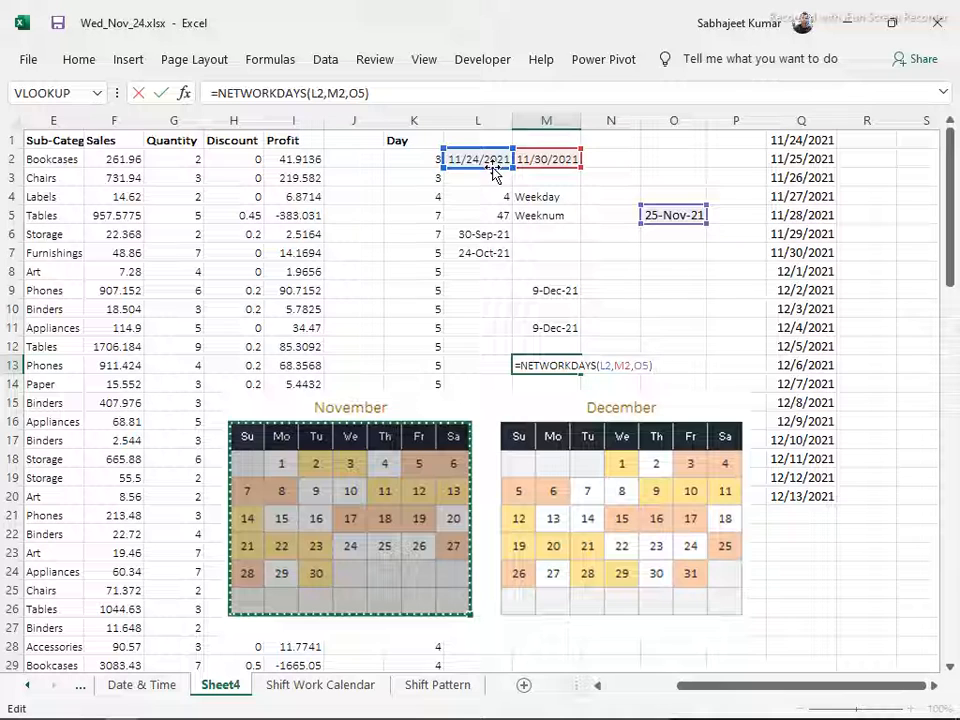
click(653, 197)
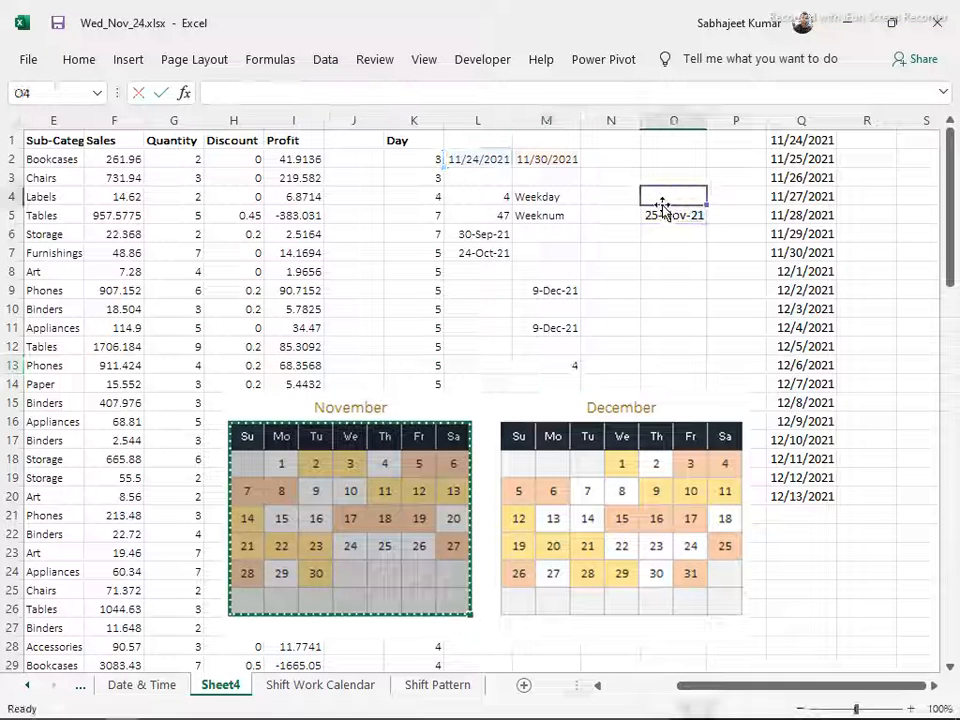
text(Holida)
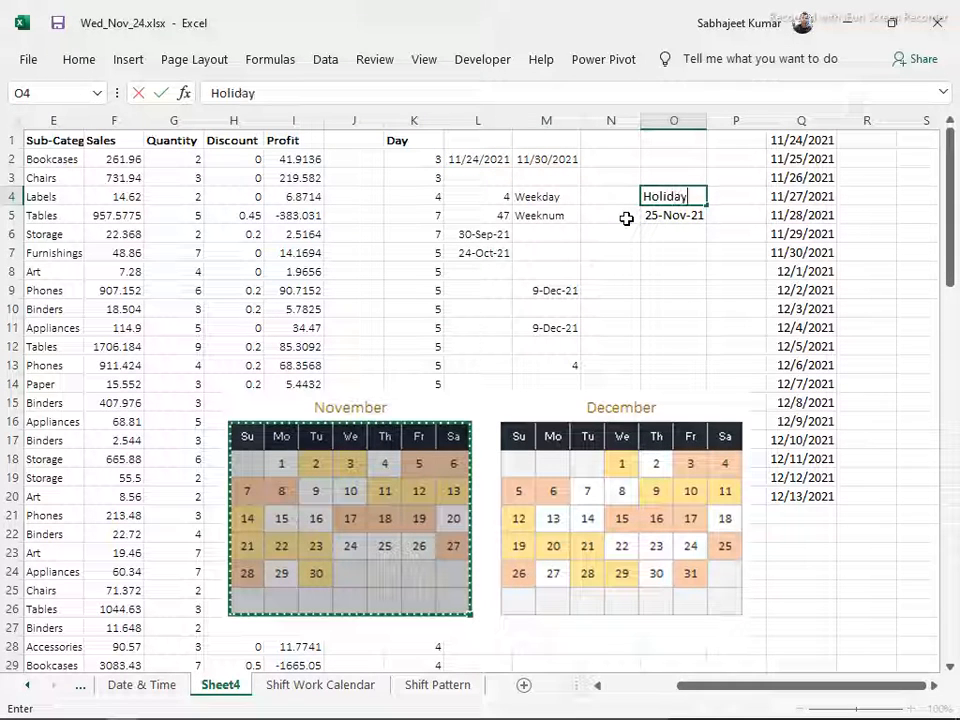
key(Return)
key(Up)
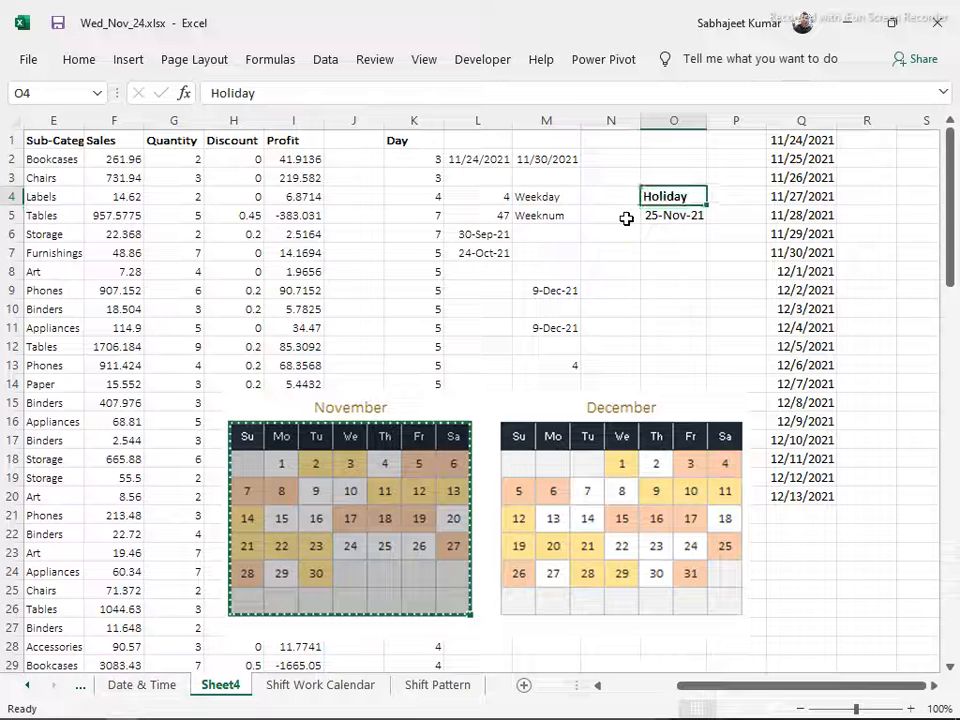
Examine the NETWORKDAYS formula in M13 and compare its dates and holiday with the November calendar picture
click(565, 362)
double_click(565, 362)
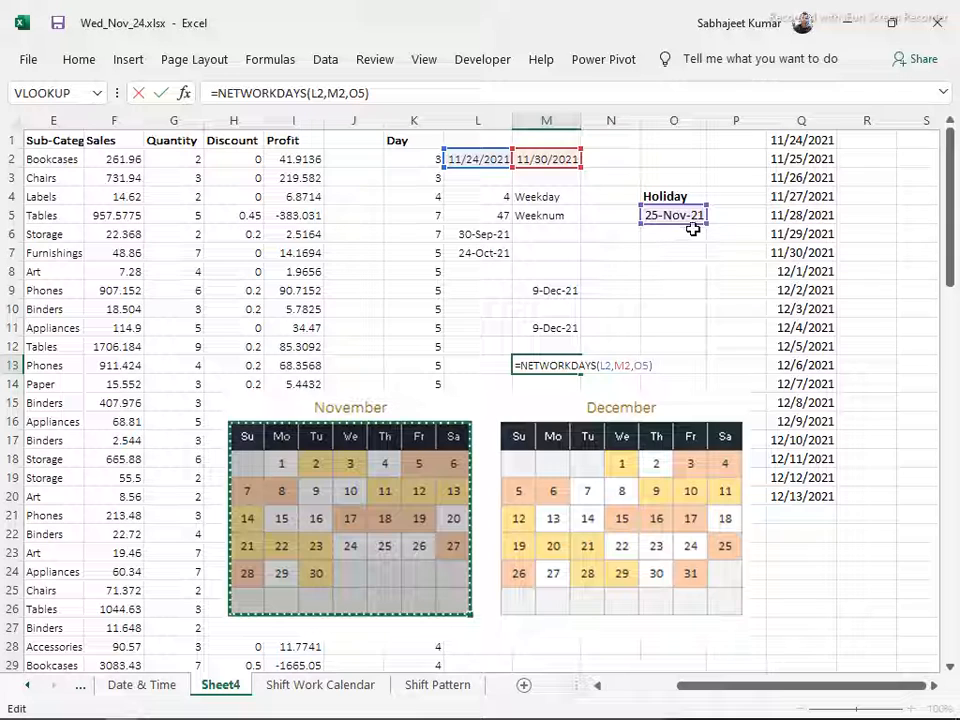
mouse_move(710, 231)
mouse_down()
mouse_move(707, 326)
mouse_move(703, 224)
mouse_up()
click(568, 344)
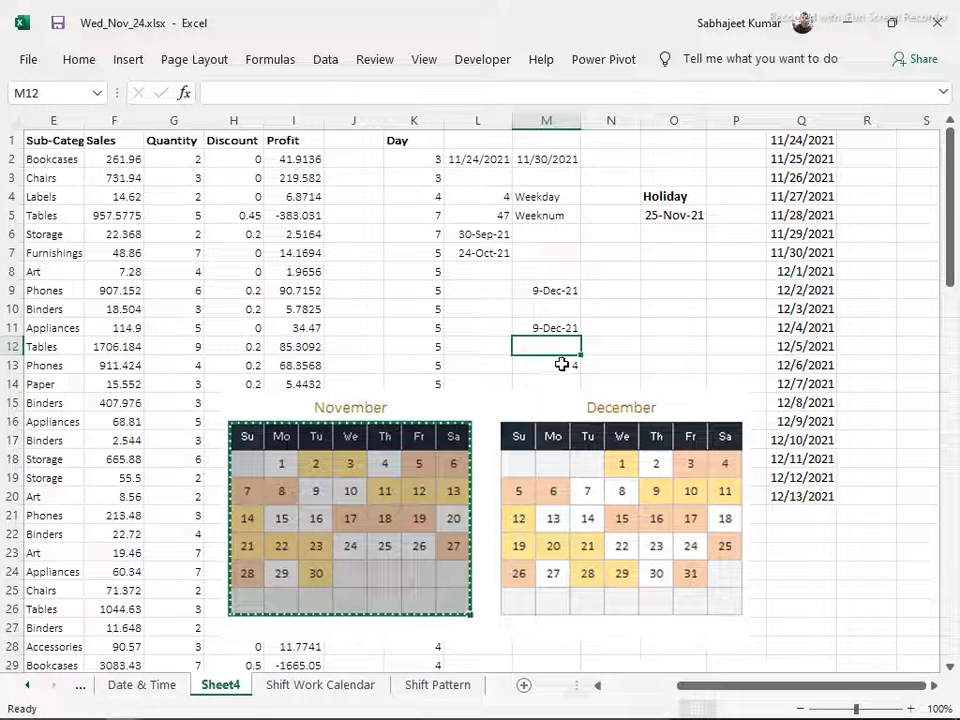
click(382, 549)
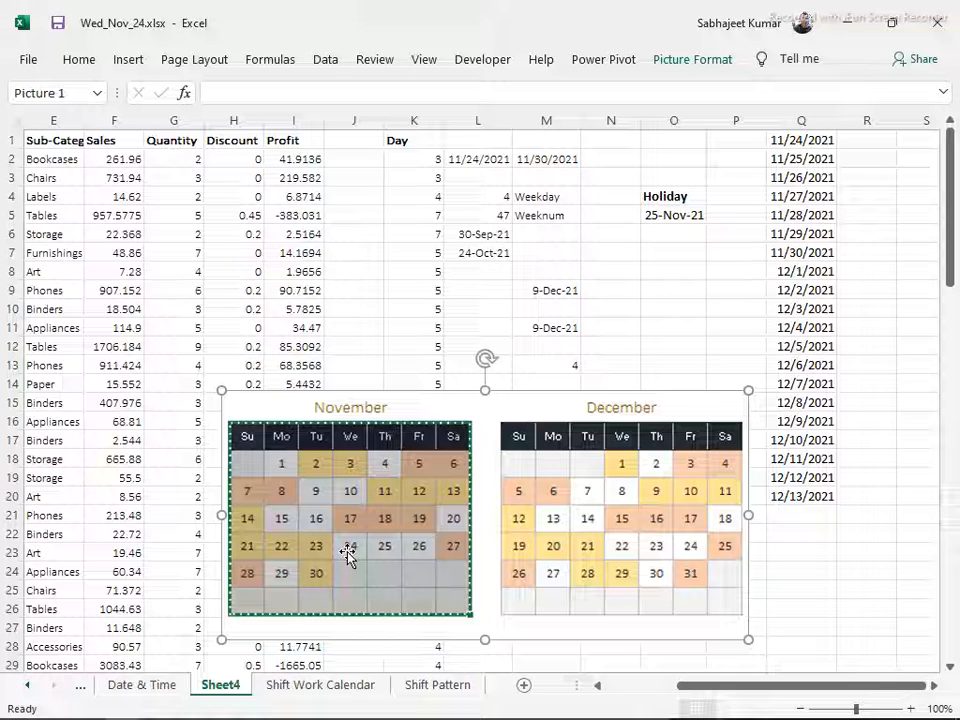
click(561, 362)
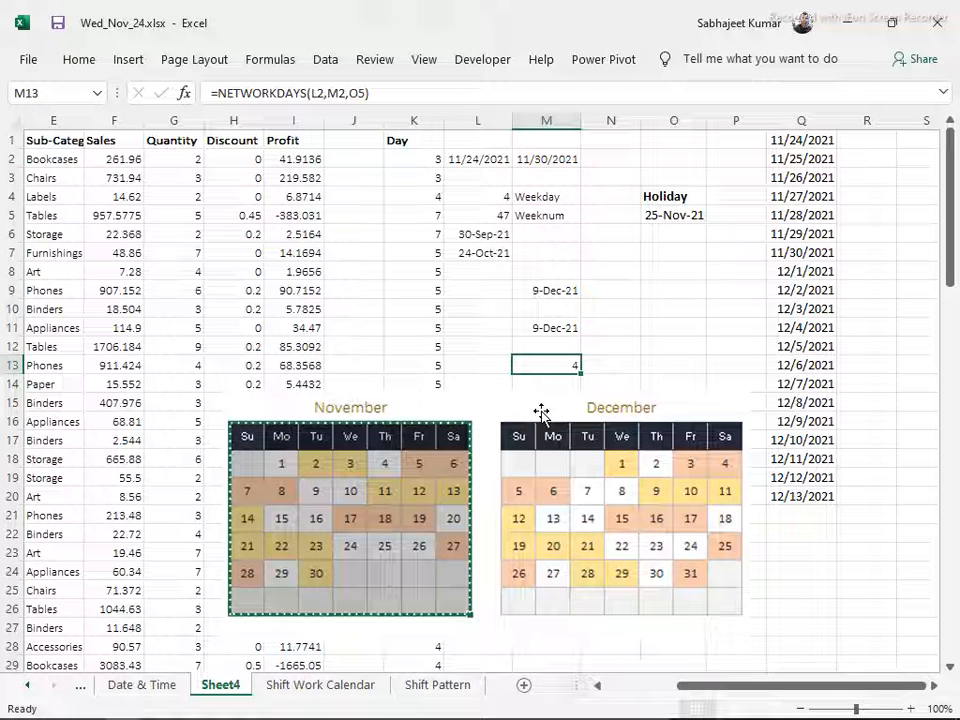
Move the calendar picture clear of the Day column and examine the date-difference formula in K2
click(398, 180)
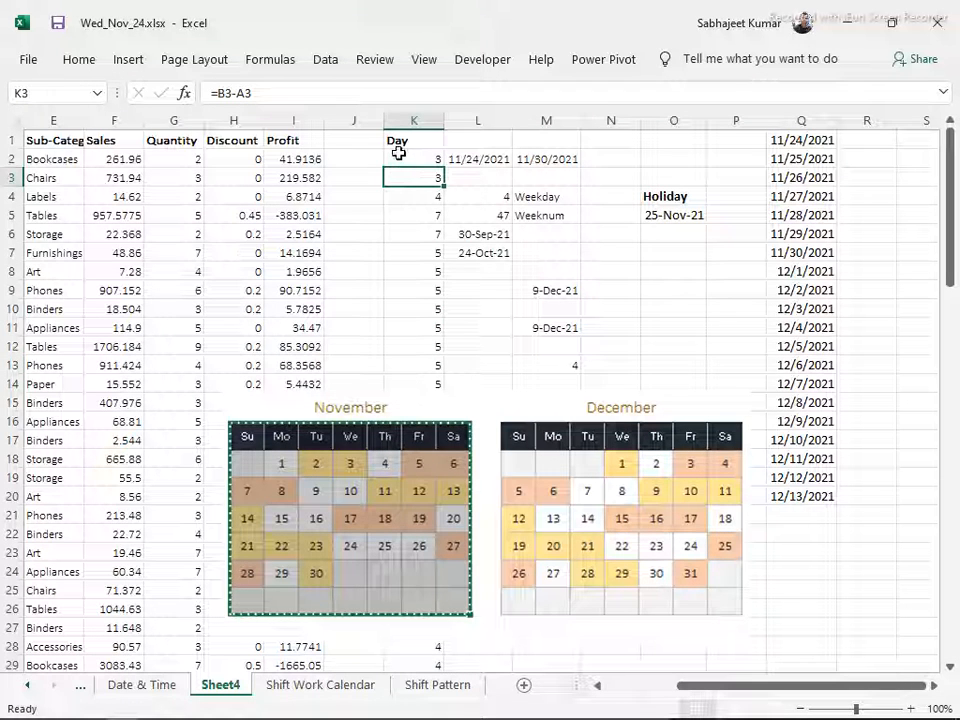
drag(489, 398, 748, 341)
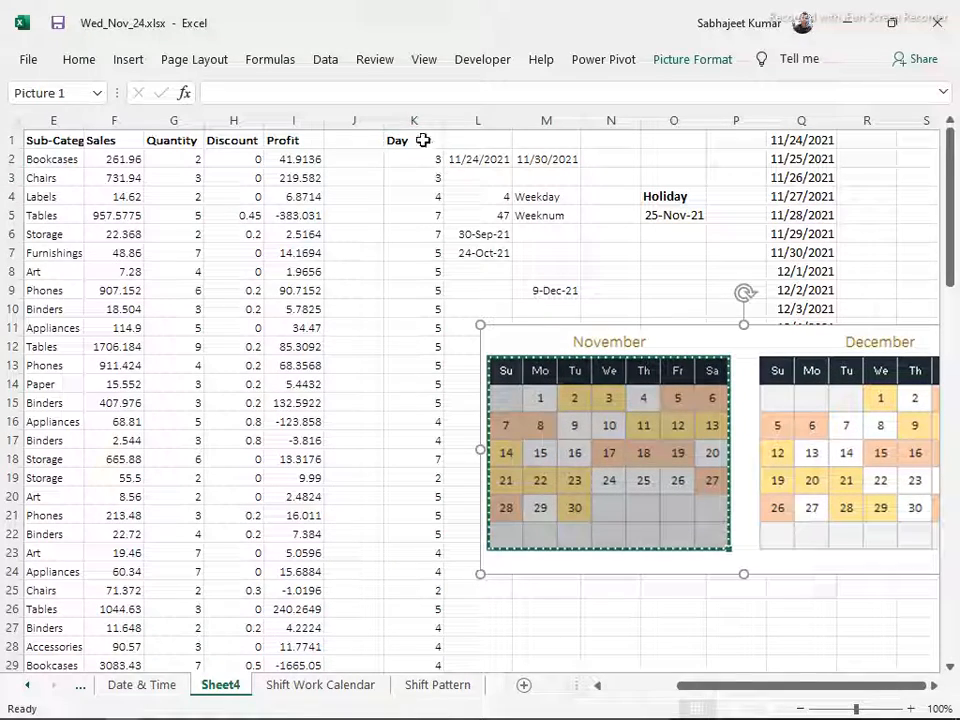
click(394, 152)
key(Up)
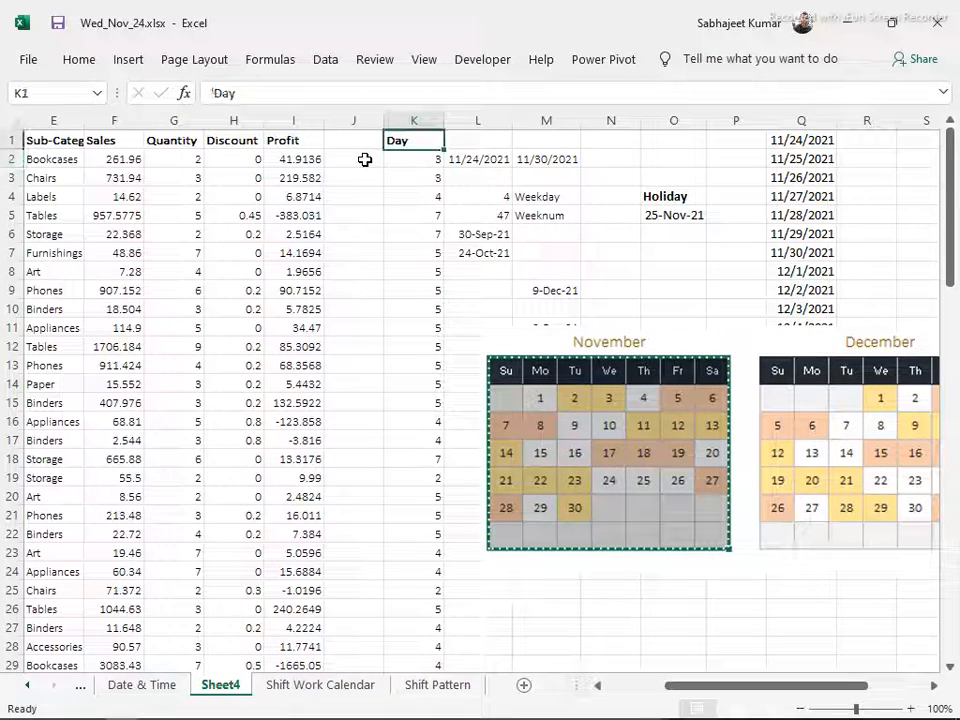
key(ctrl+Left)
key(ctrl+Left)
key(Right)
key(Right)
key(Right)
key(Right)
key(Right)
key(Right)
key(Right)
key(Right)
key(Right)
key(Down)
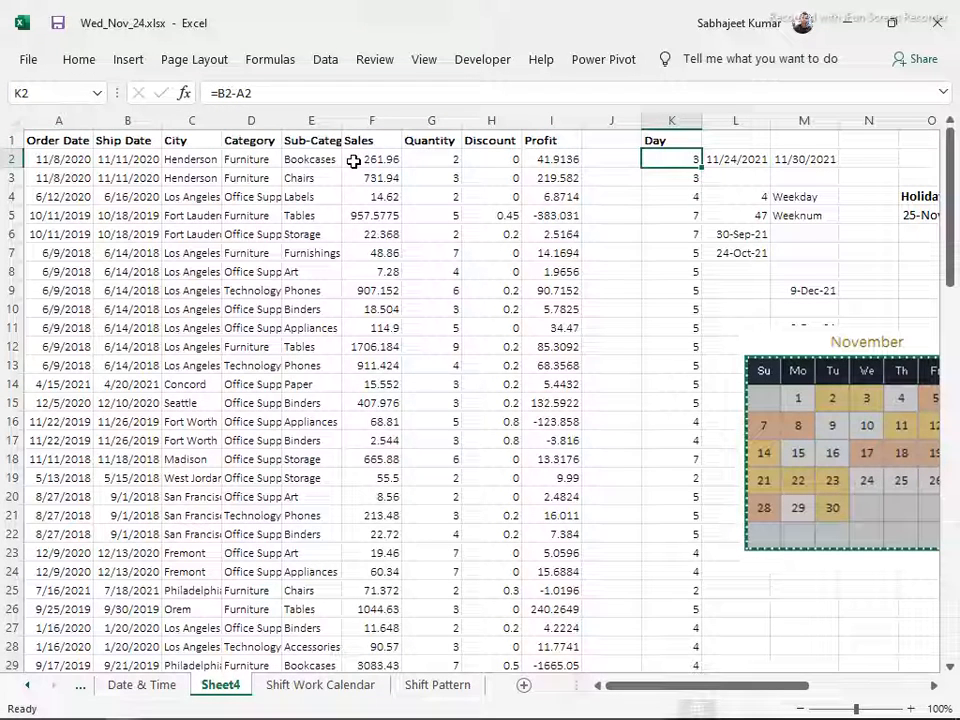
Enter the heading Business Taken in J1 and fit column J's width to it
key(Up)
key(Left)
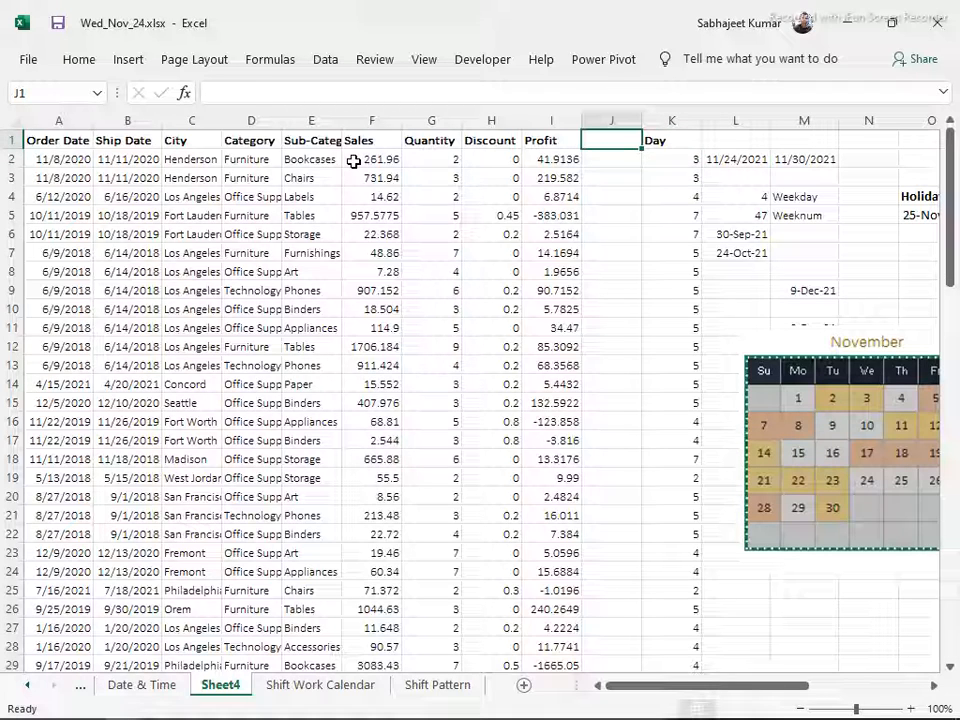
text(Busin)
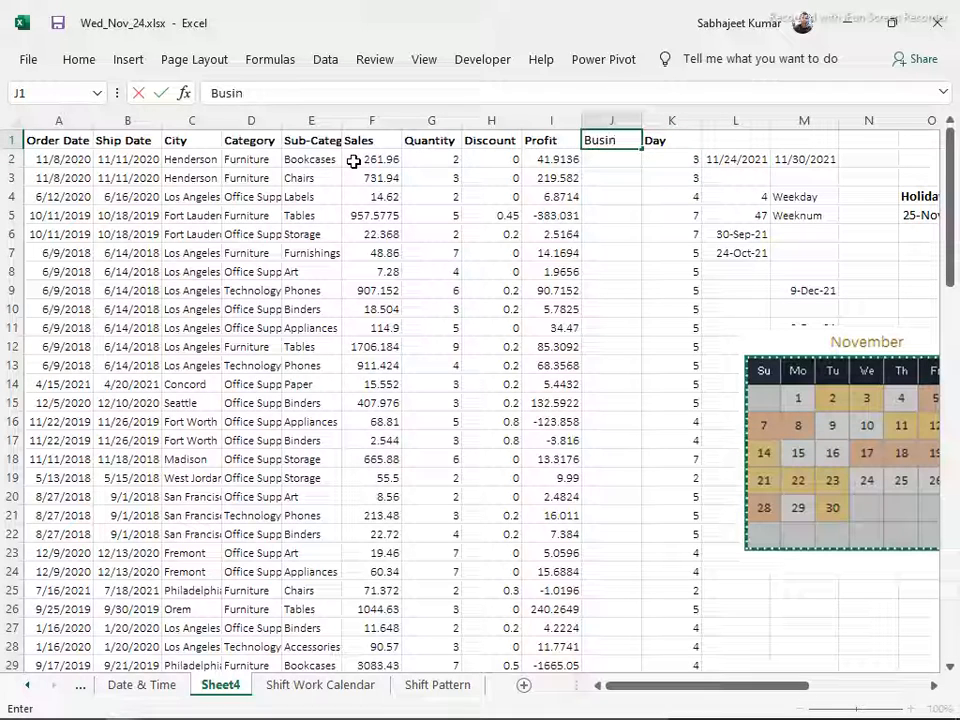
text(ess)
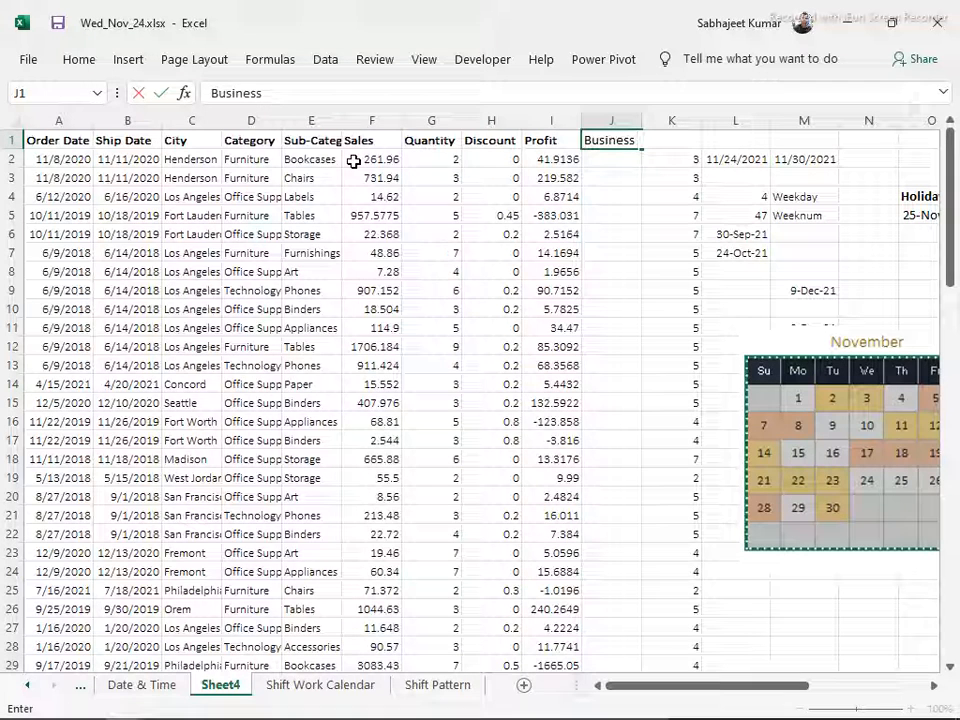
text( Takenm)
key(Return)
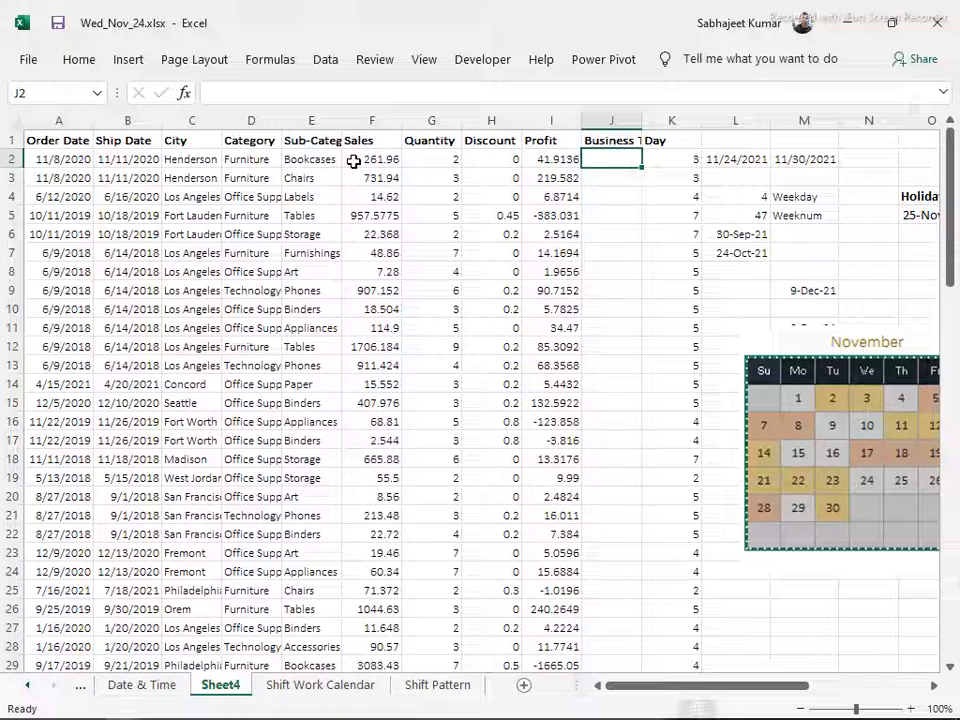
double_click(641, 119)
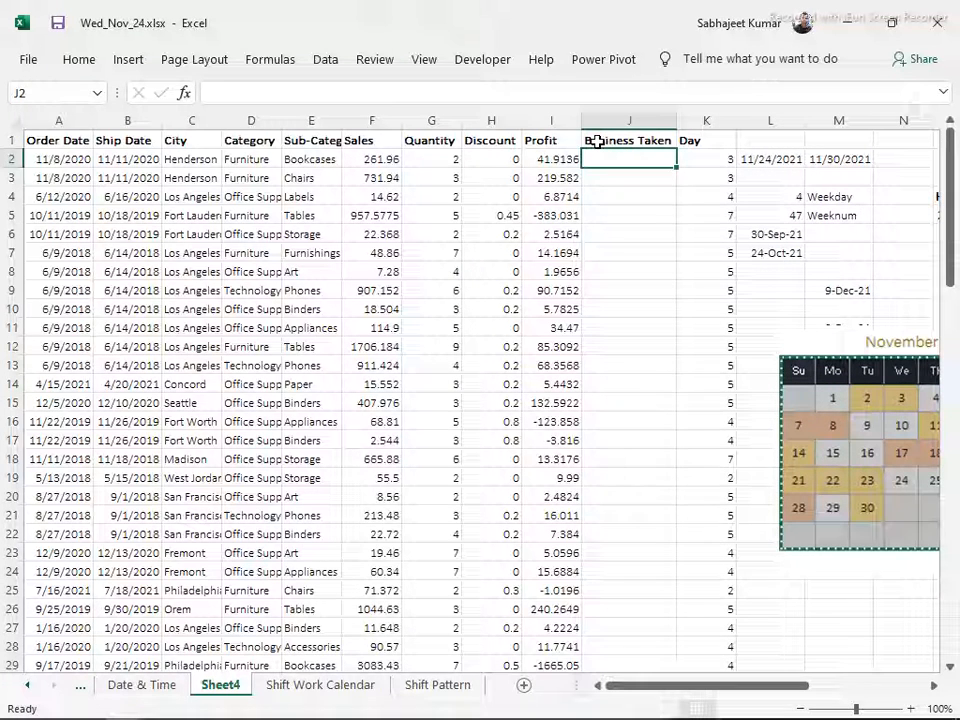
Move the calendar picture over the order data around columns C to F and shrink it to about rows 9 to 15
drag(857, 339, 215, 312)
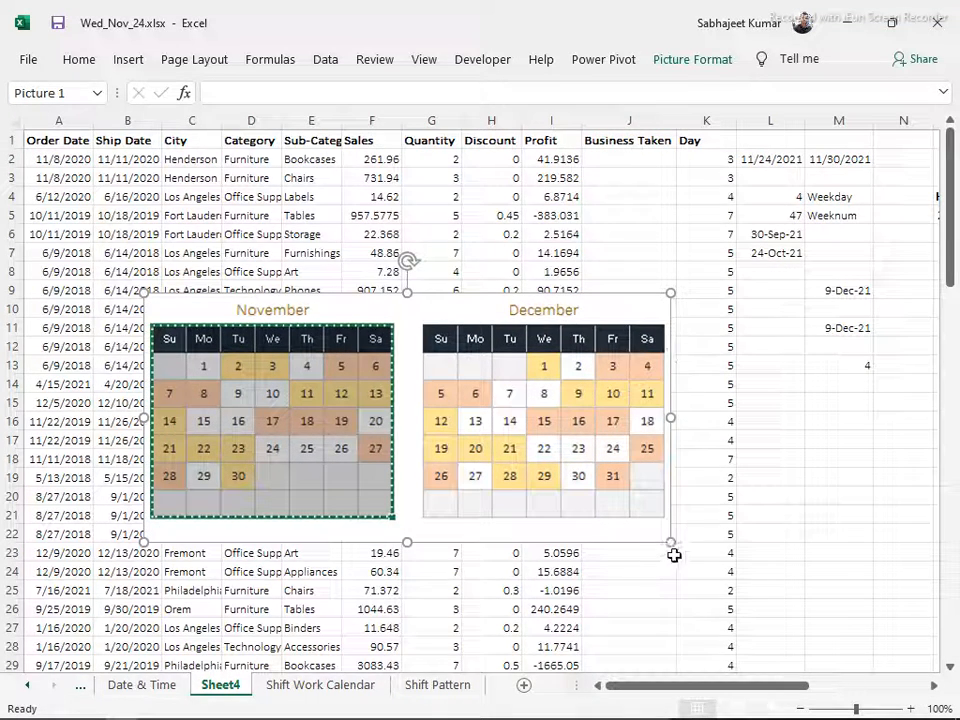
drag(670, 543, 388, 408)
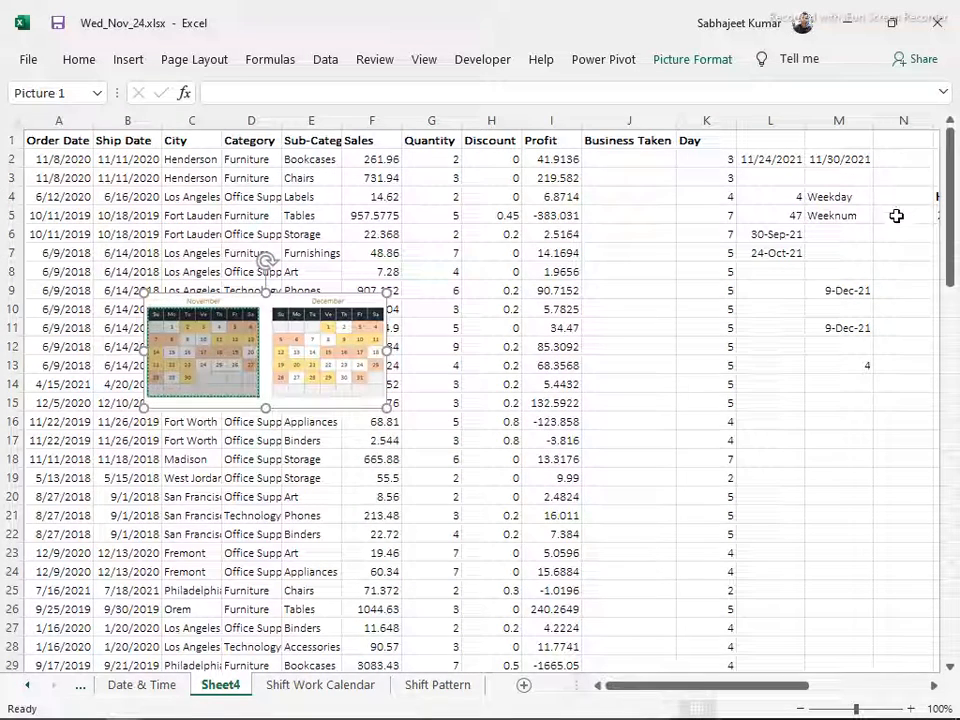
click(890, 232)
click(891, 308)
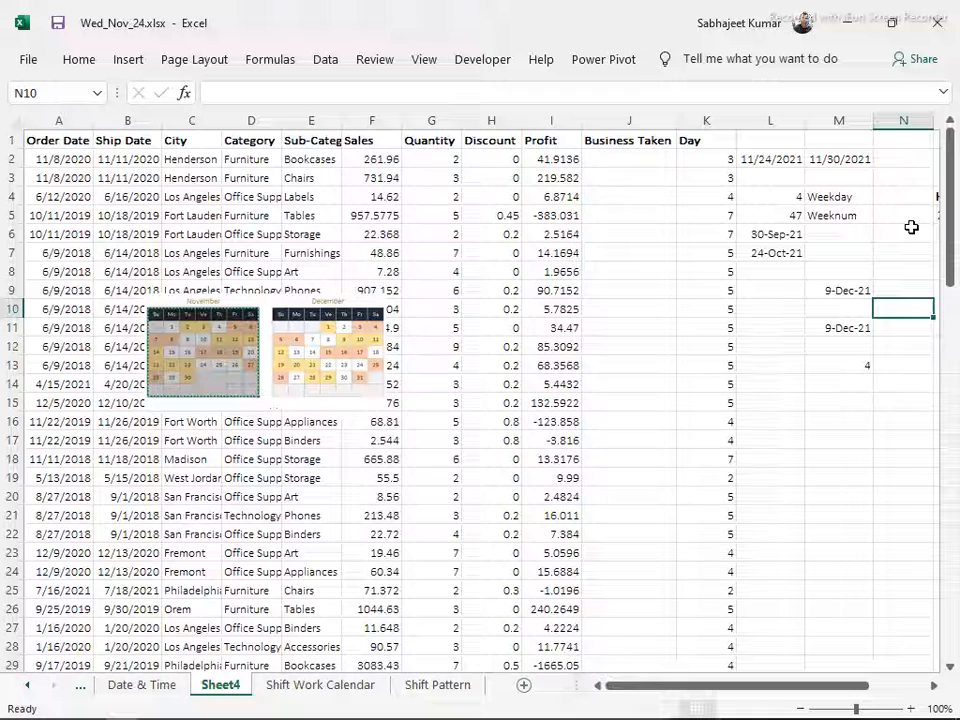
drag(909, 229, 876, 451)
Try a NETWORKDAYS formula in J2 with ship date B2 as the start and order date A2 as the end
click(619, 158)
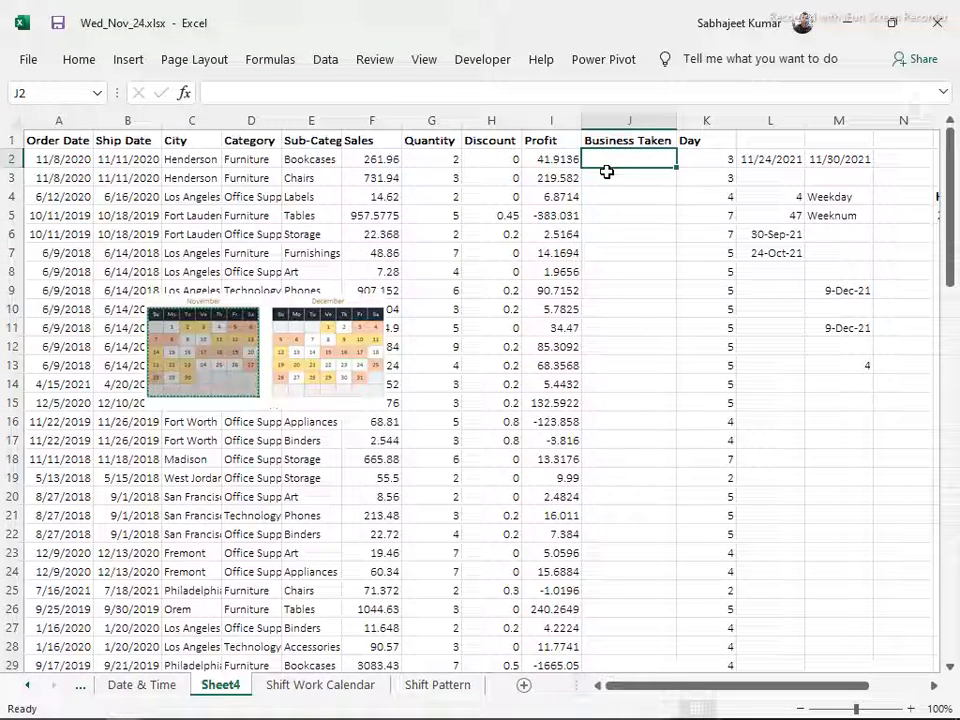
text(=)
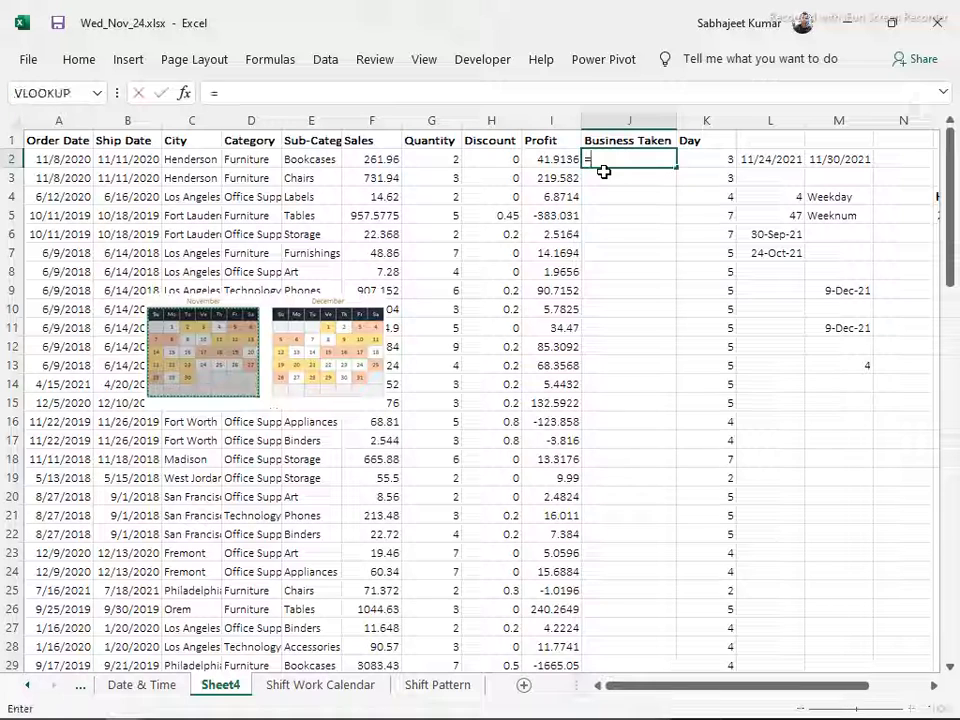
text(work)
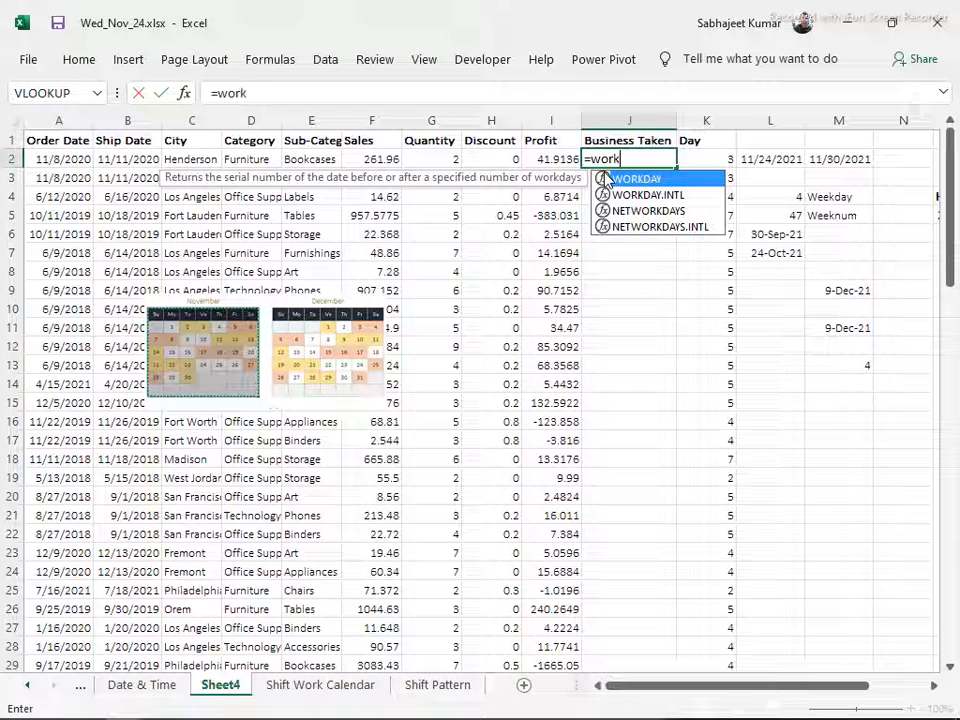
key(Down)
key(Down)
key(Tab)
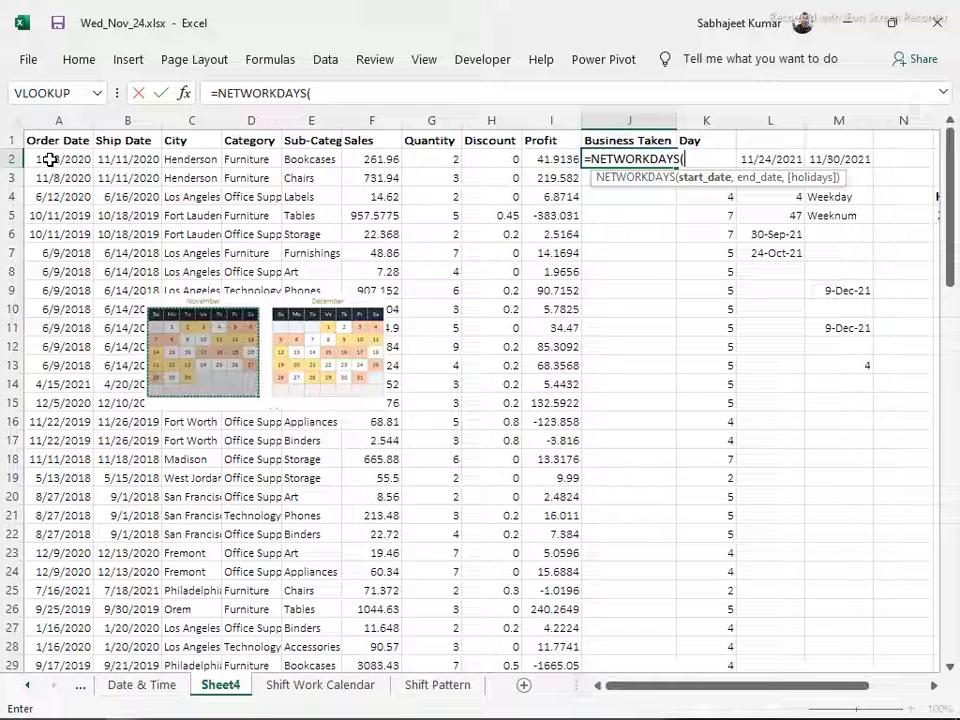
click(141, 160)
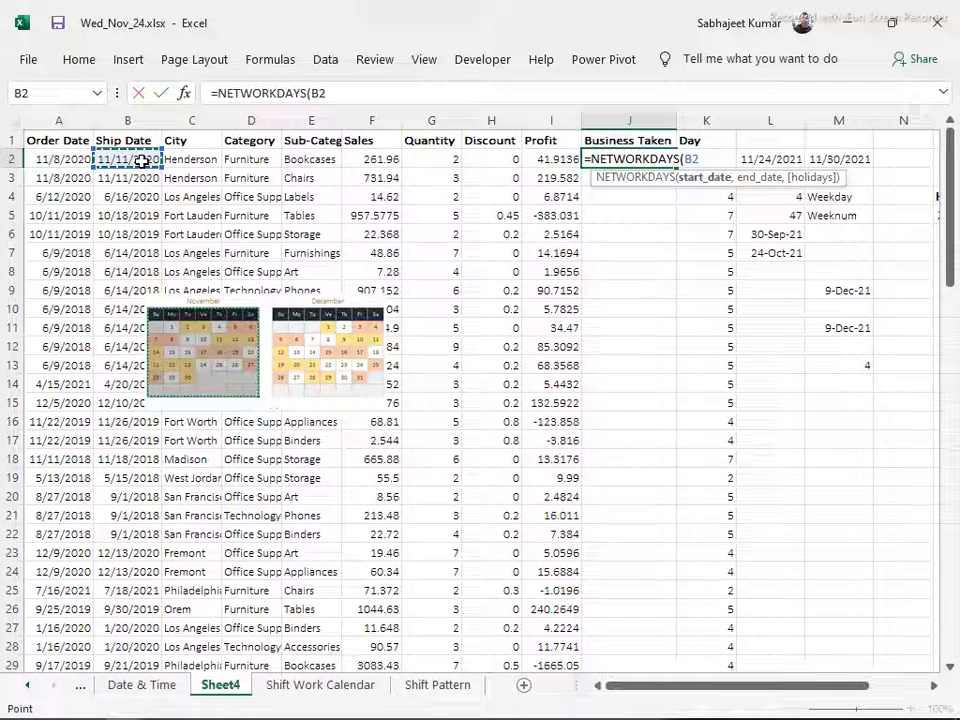
text(,)
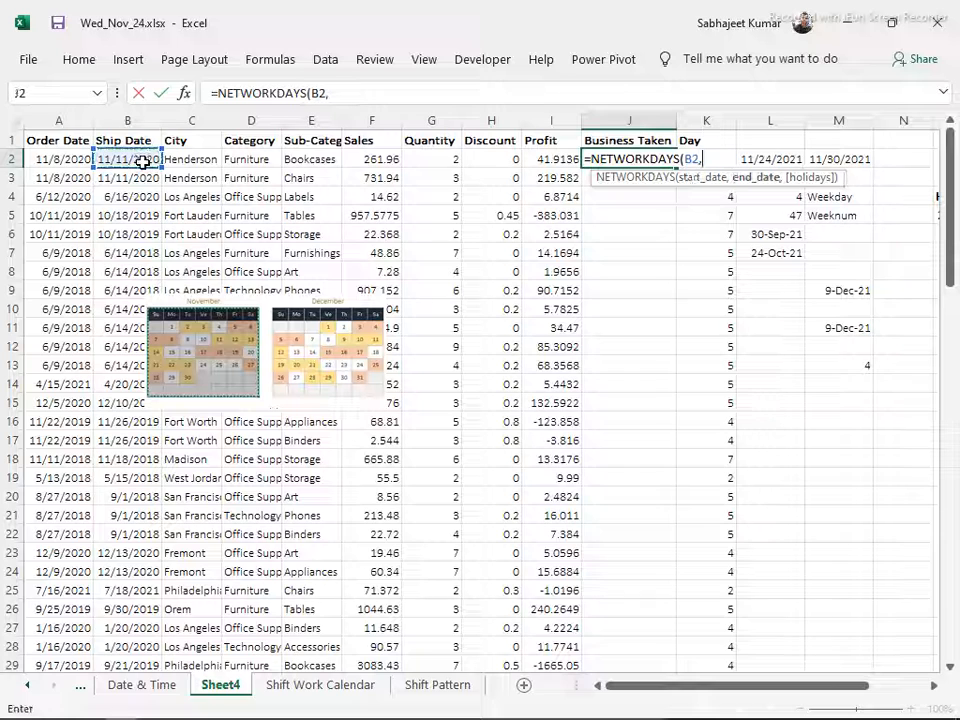
click(48, 158)
text(,)
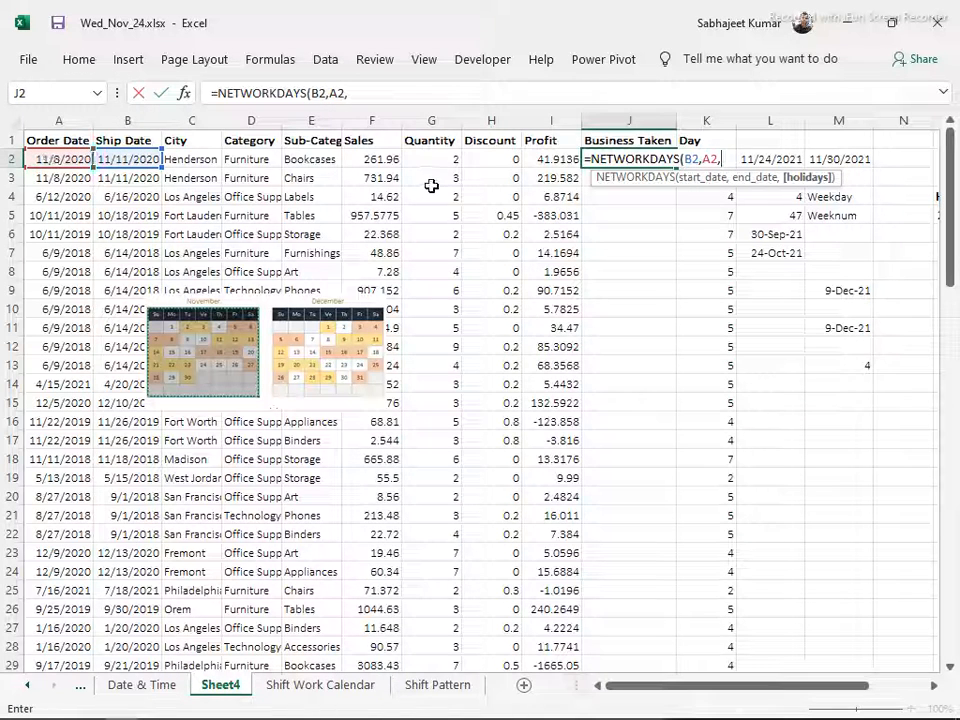
key(BackSpace)
key(Return)
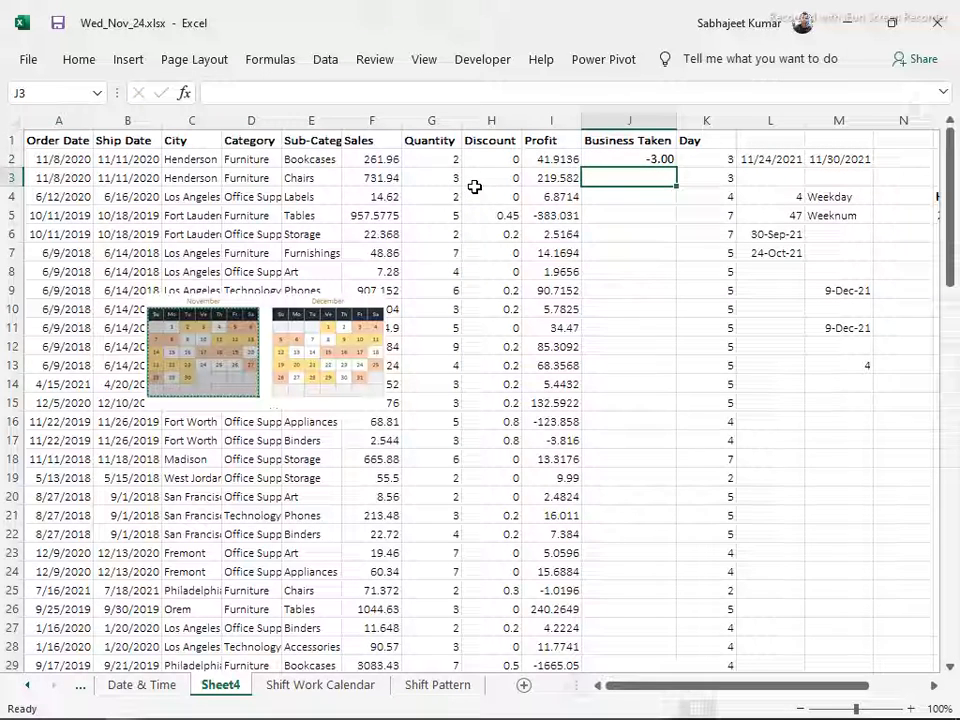
Replace the J2 formula with =NETWORKDAYS(A2,B2), counting from order date to ship date
key(Up)
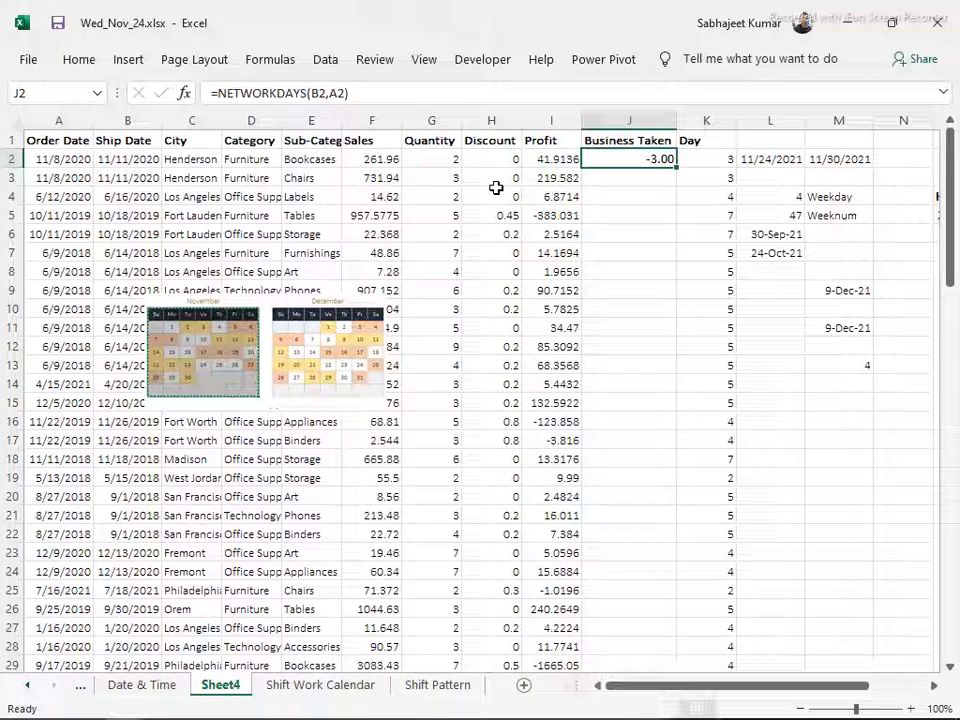
text(=)
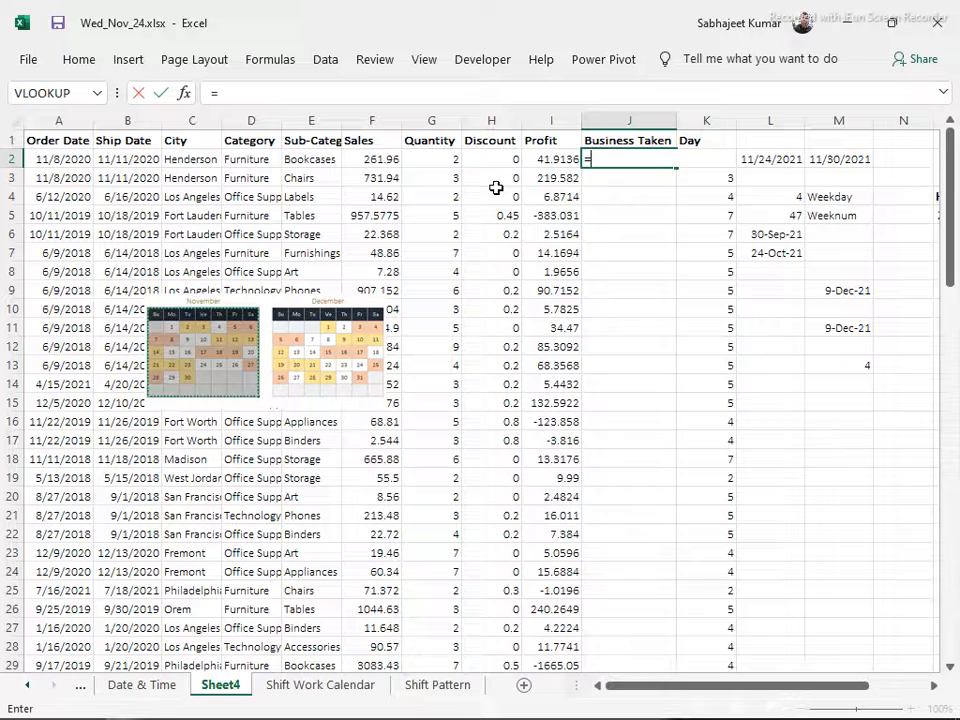
text(ne)
key(Down)
key(Tab)
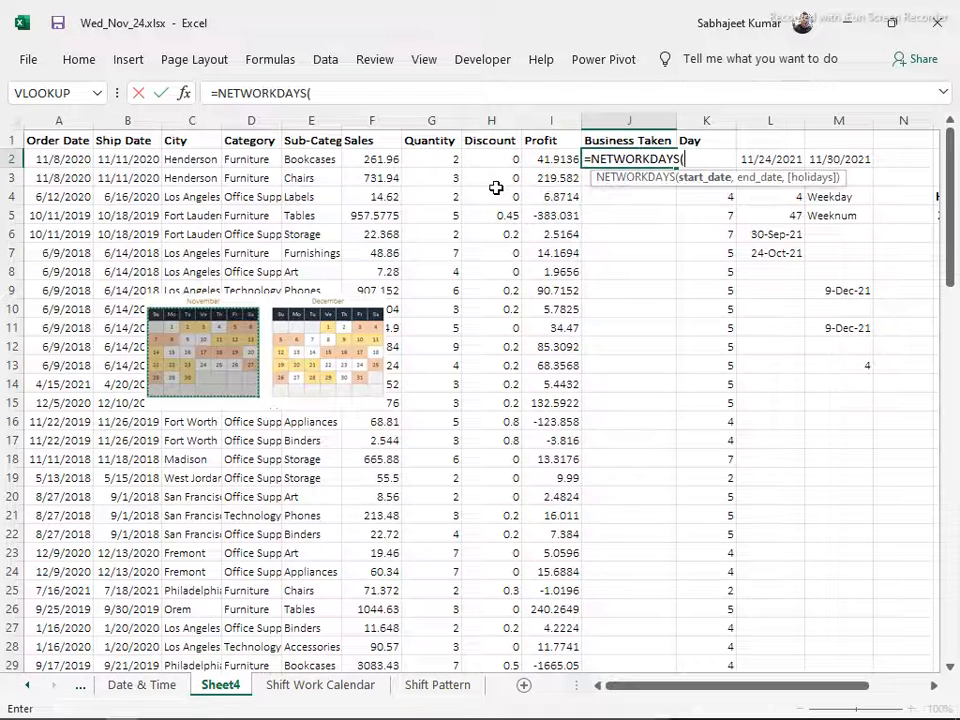
click(37, 160)
text(,)
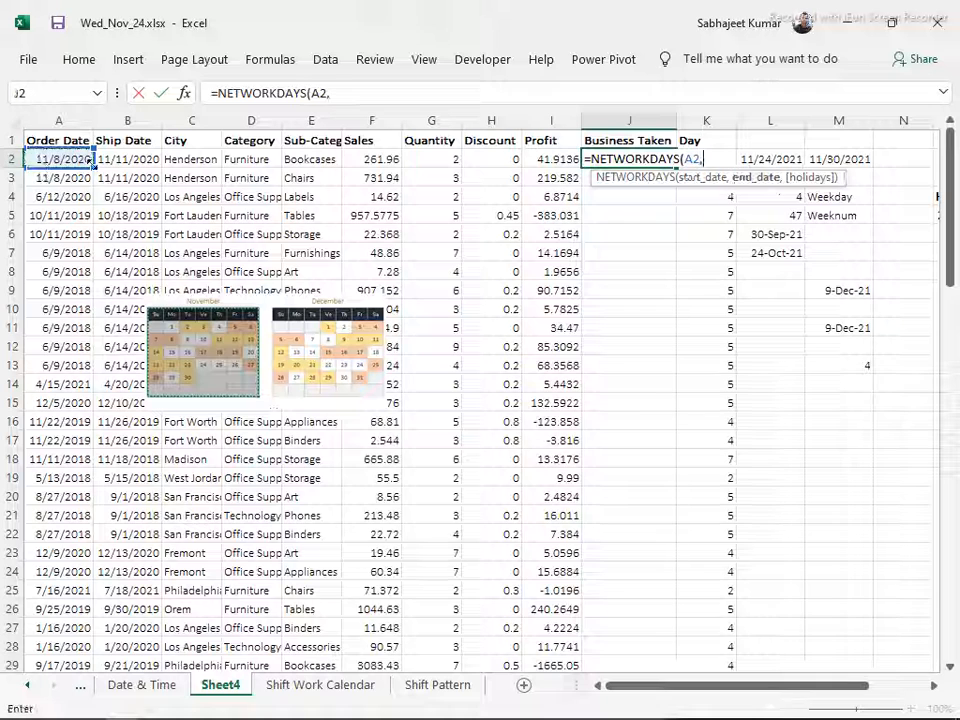
click(123, 158)
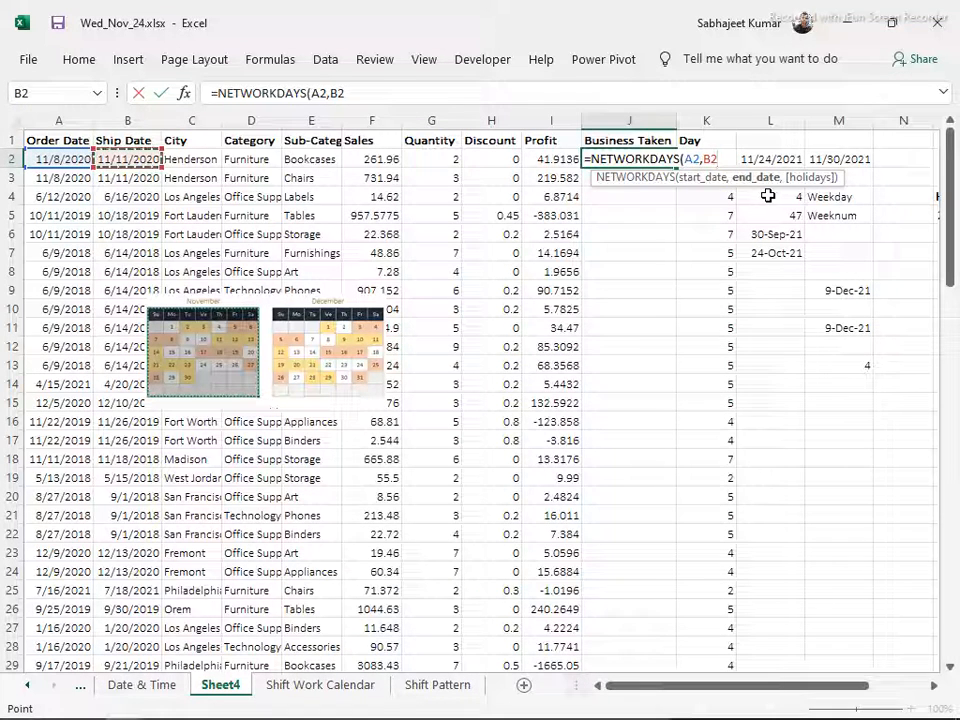
key(Return)
key(Up)
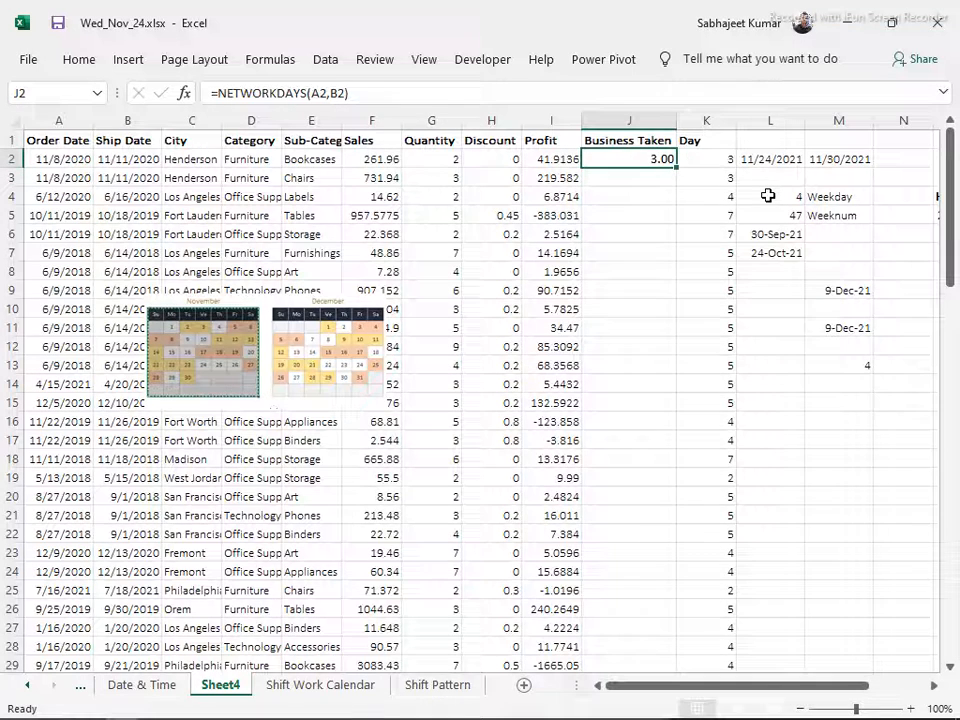
Format J2 without decimal places and fill its formula down the Business Taken column
key(alt)
key(h)
key(9)
key(alt)
key(h)
key(9)
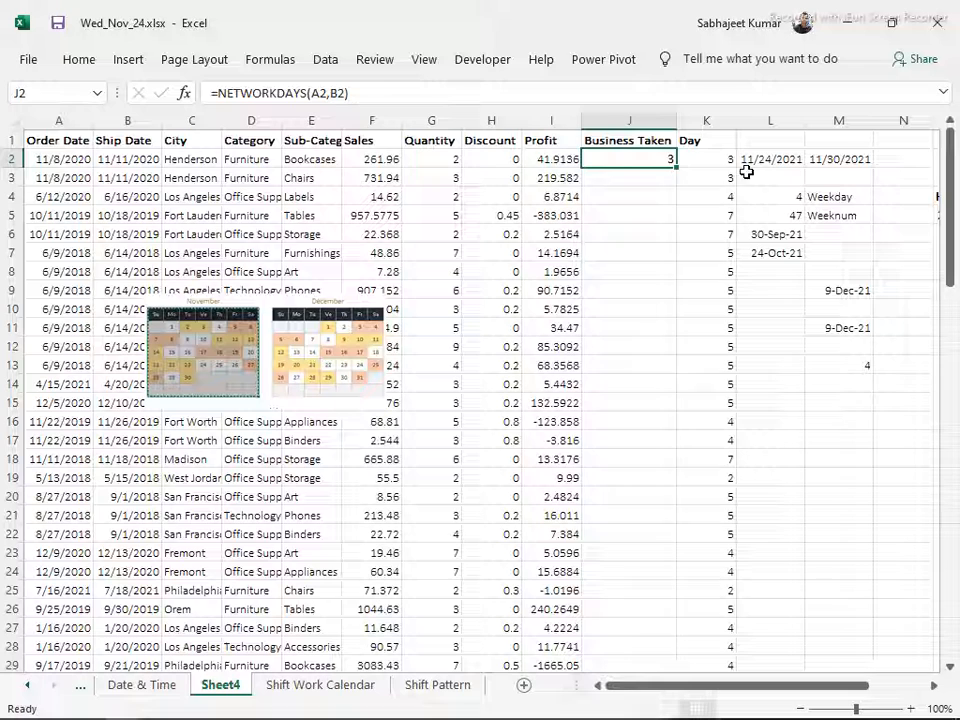
double_click(677, 168)
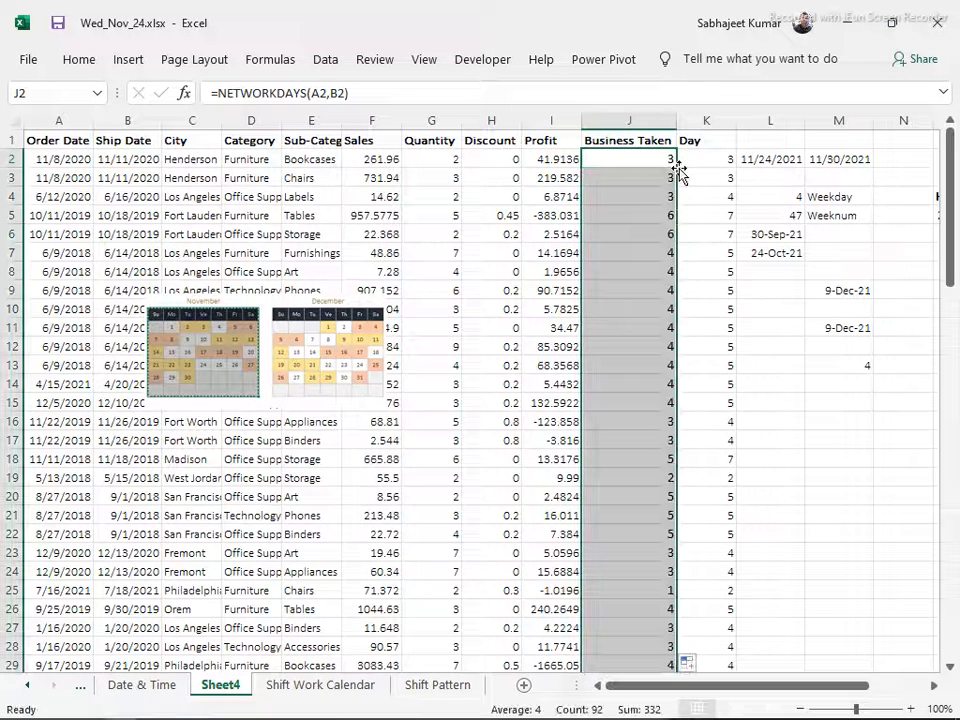
Examine row 6's NETWORKDAYS formula and compare its dates with the calendar picture
click(652, 236)
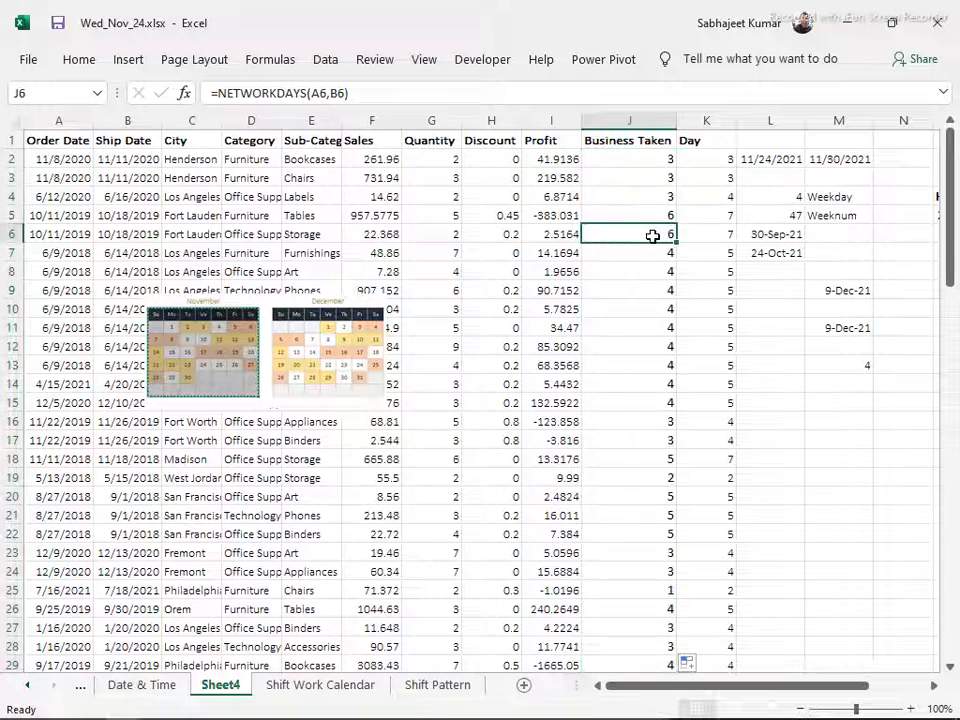
key(shift+space)
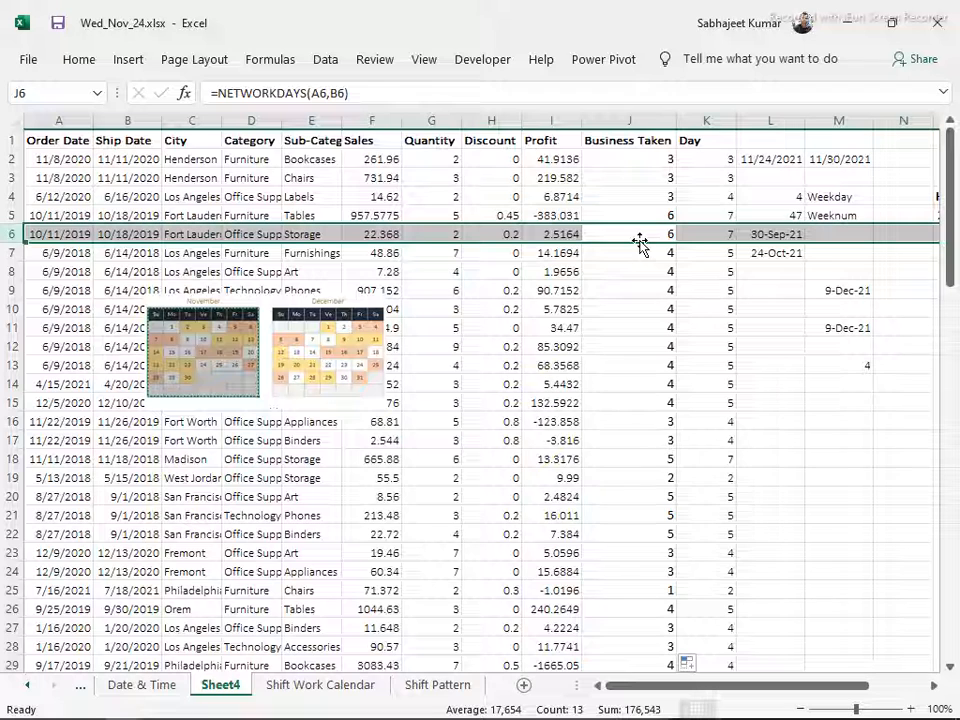
click(321, 336)
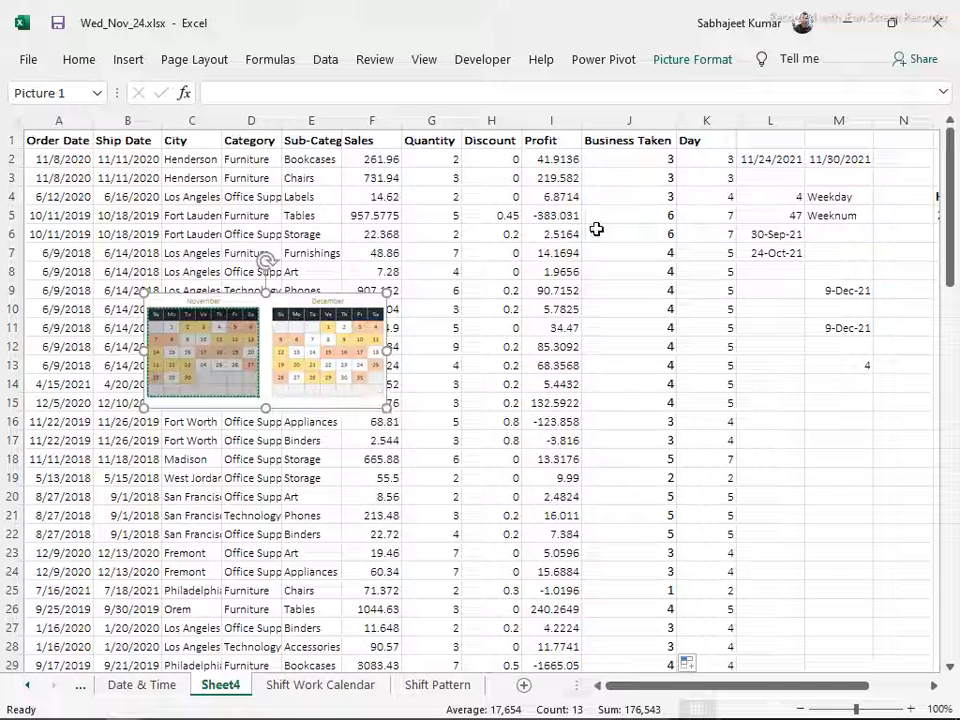
click(632, 234)
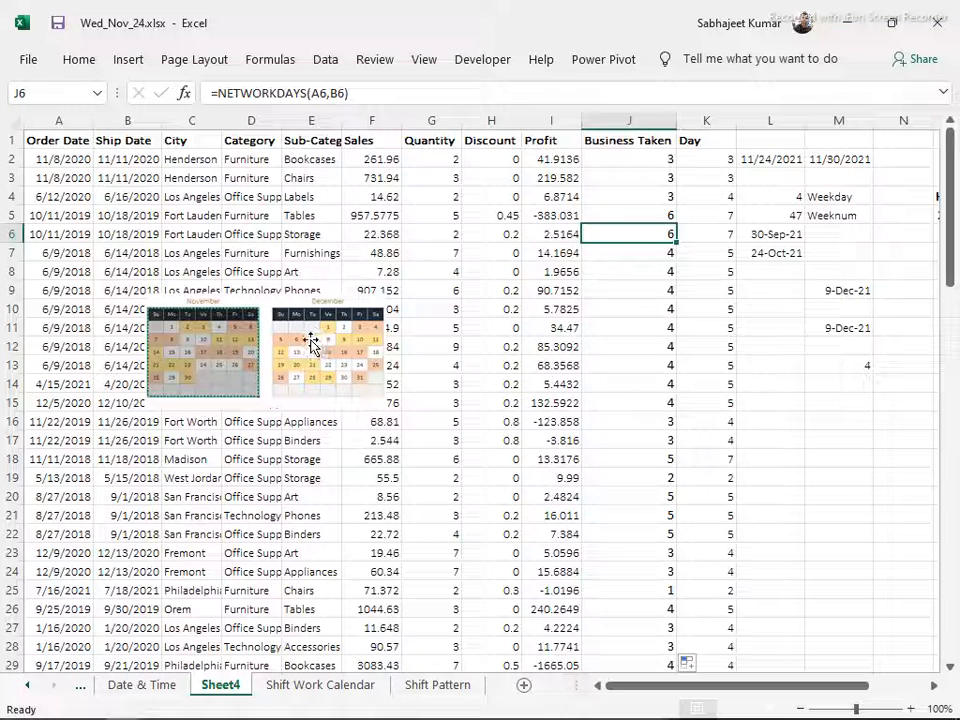
Enter the label Networkday in N13 beside the NETWORKDAYS result in M13
click(825, 347)
click(830, 367)
click(907, 365)
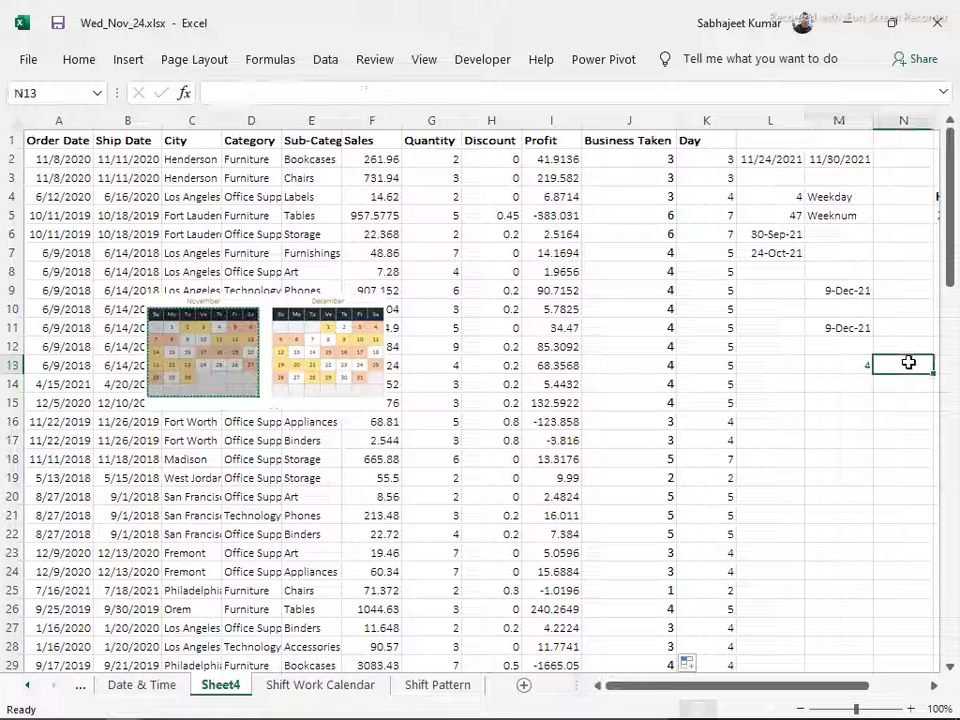
text(B)
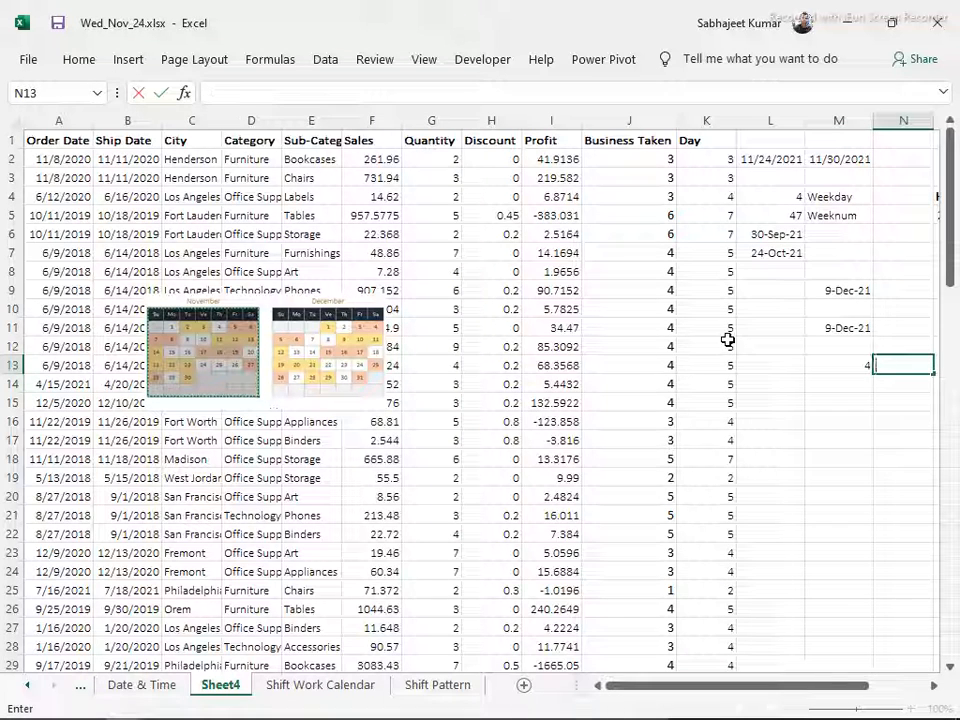
text(etworkday)
key(Return)
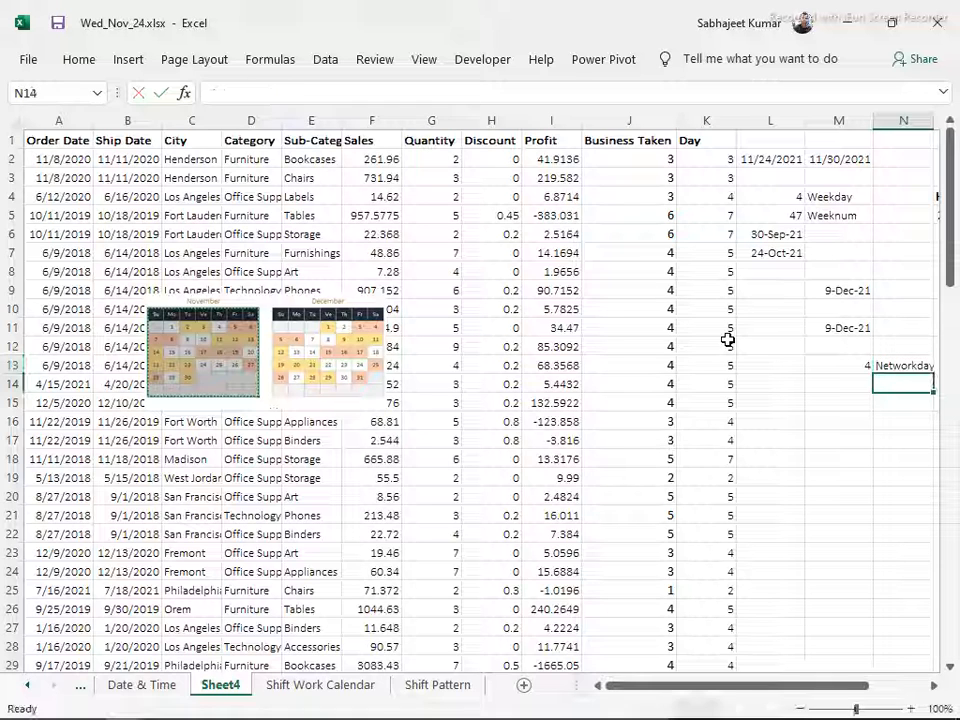
key(Left)
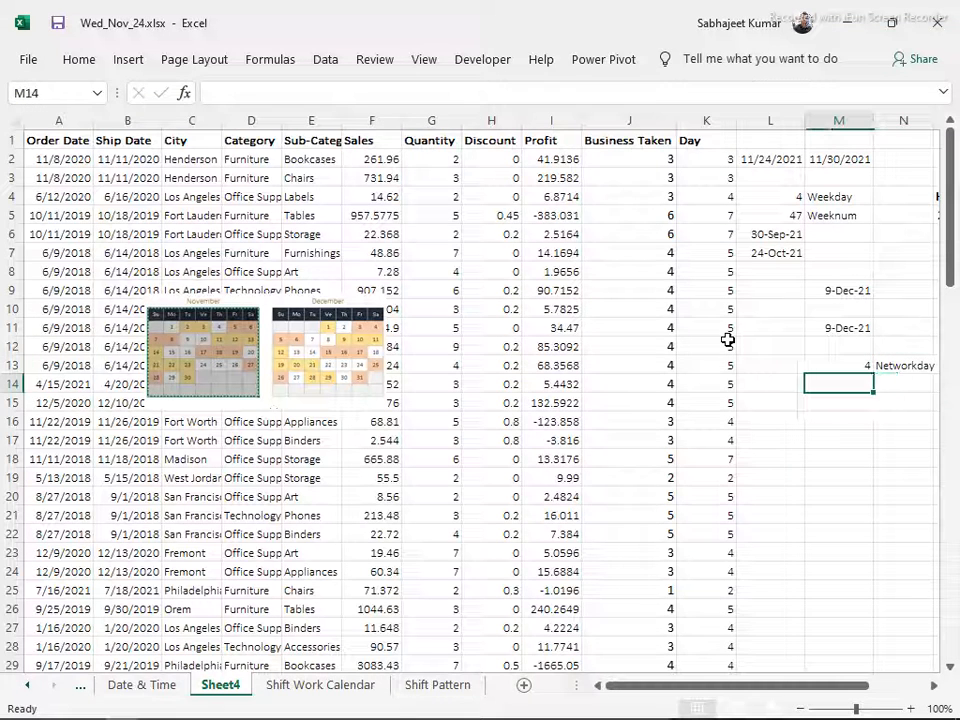
text(=)
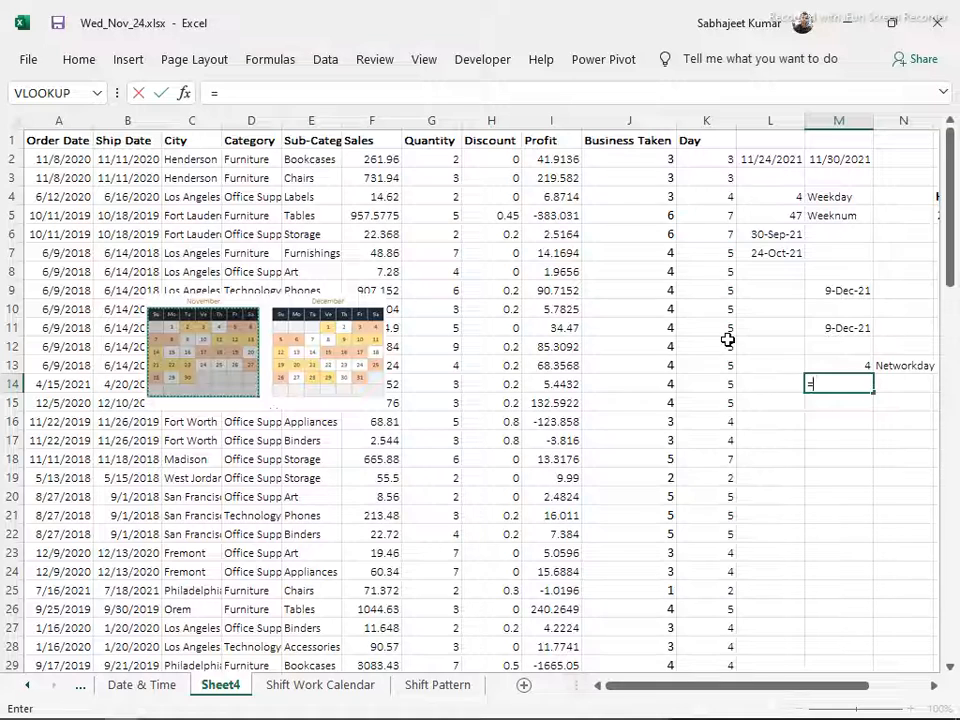
text(work)
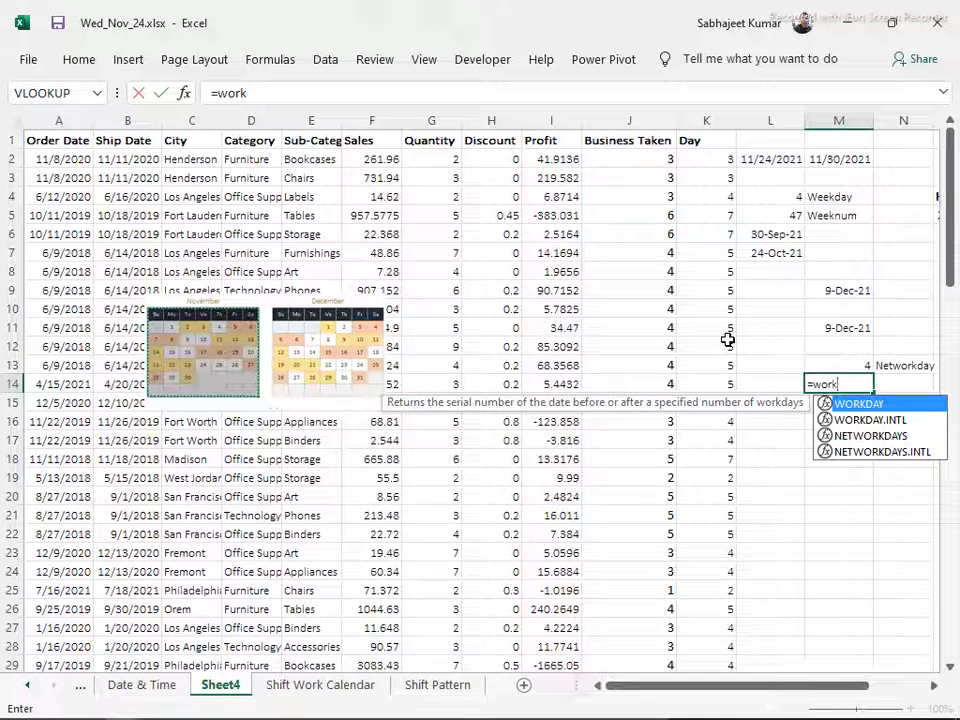
key(Down)
key(Down)
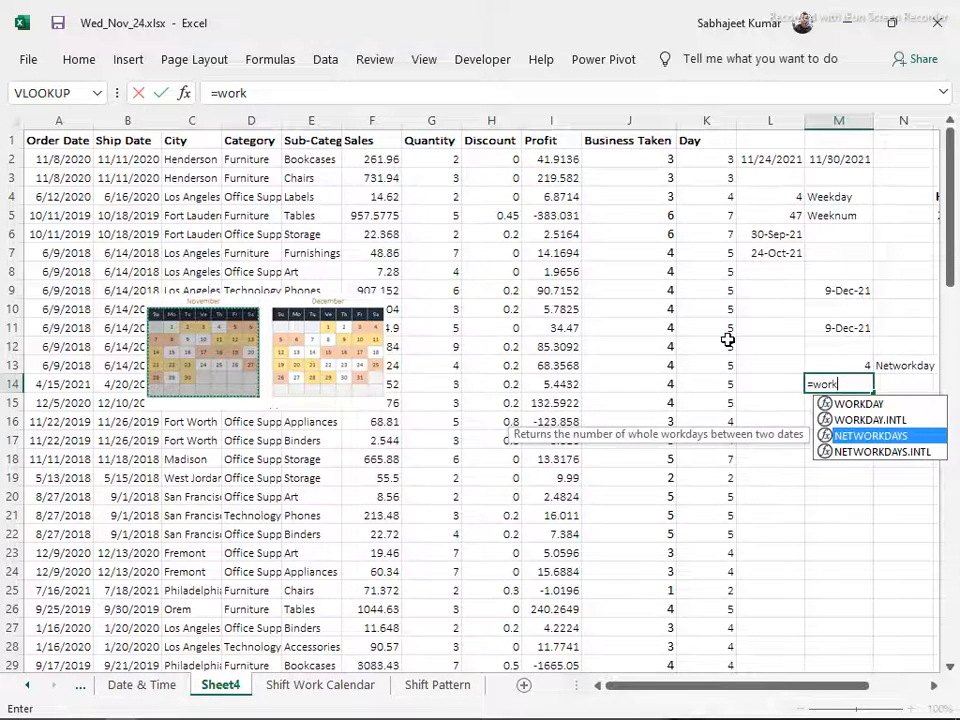
key(Down)
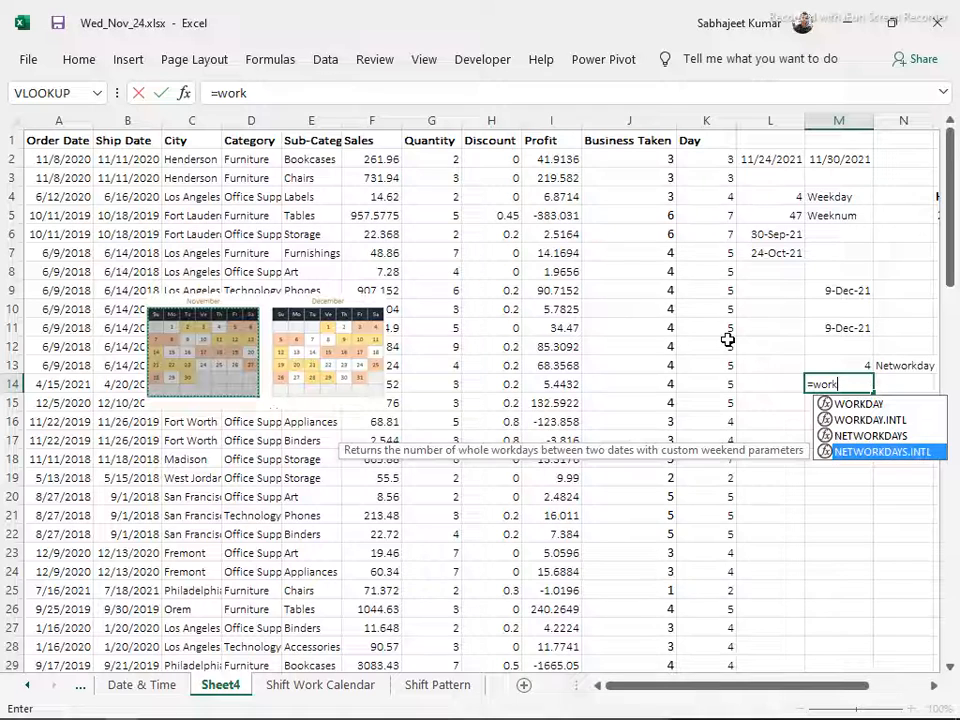
key(Tab)
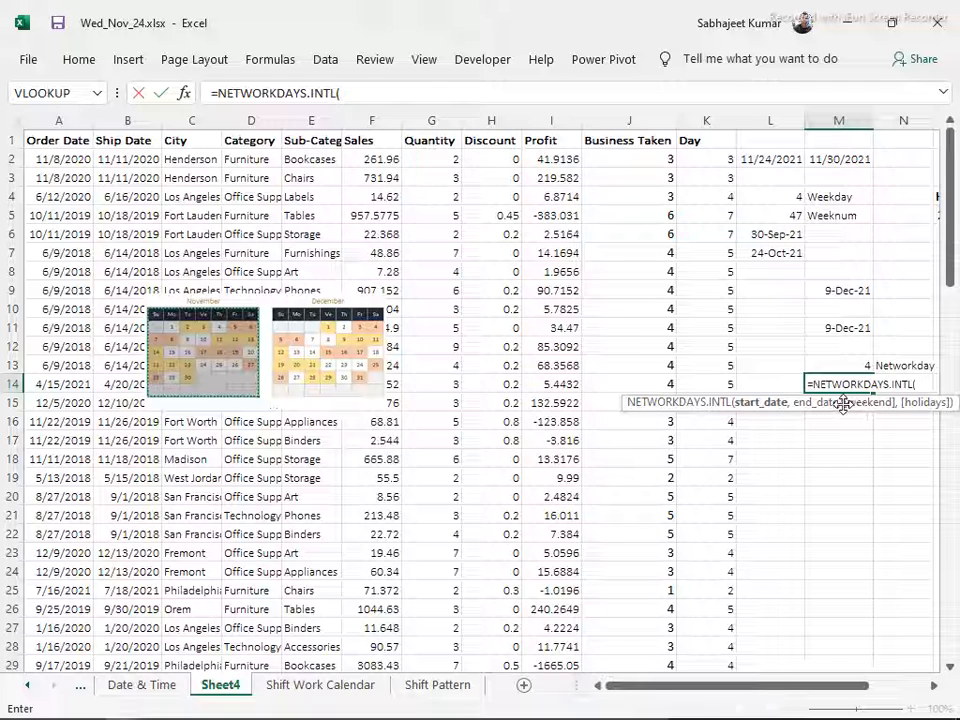
key(Escape)
Insert a blank column L directly after the Day column
click(765, 122)
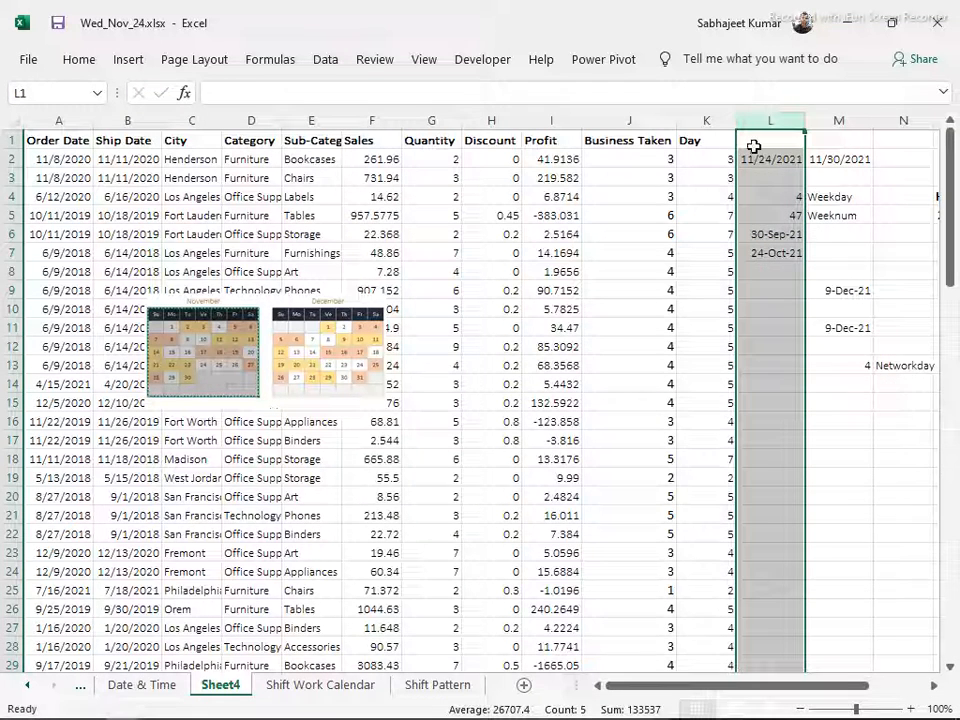
key(ctrl+shift+plus)
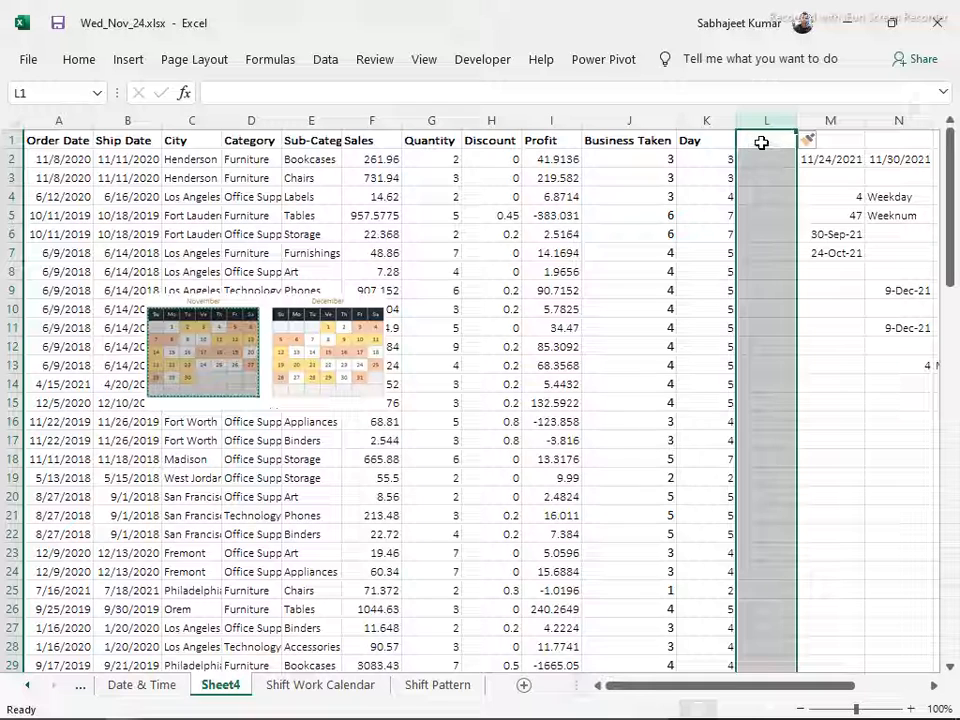
click(762, 143)
click(742, 164)
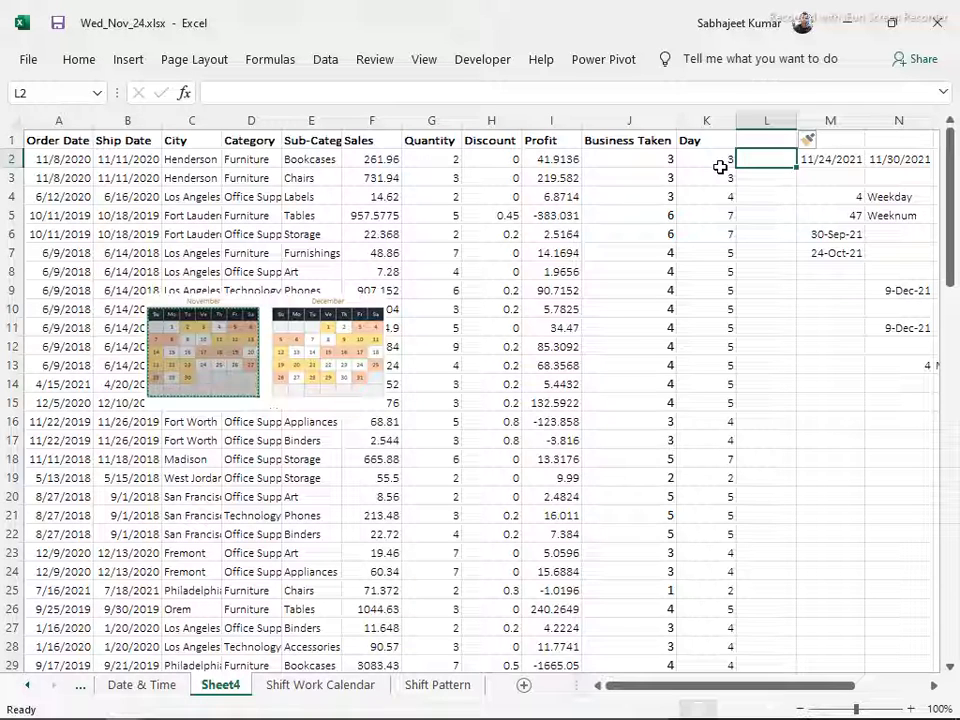
text(=wor)
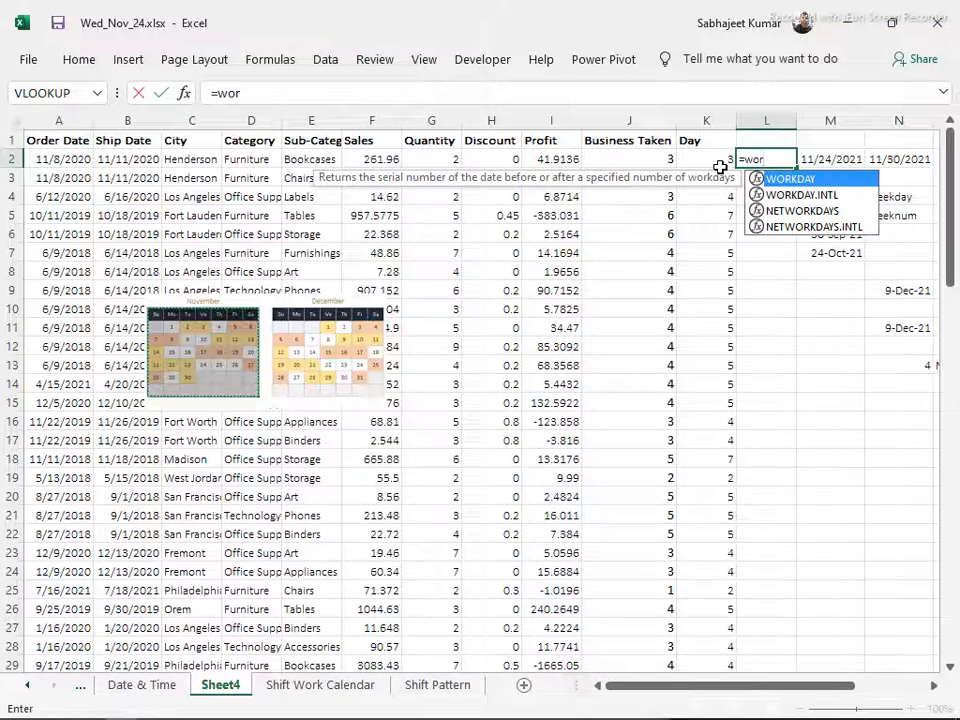
key(Escape)
key(Up)
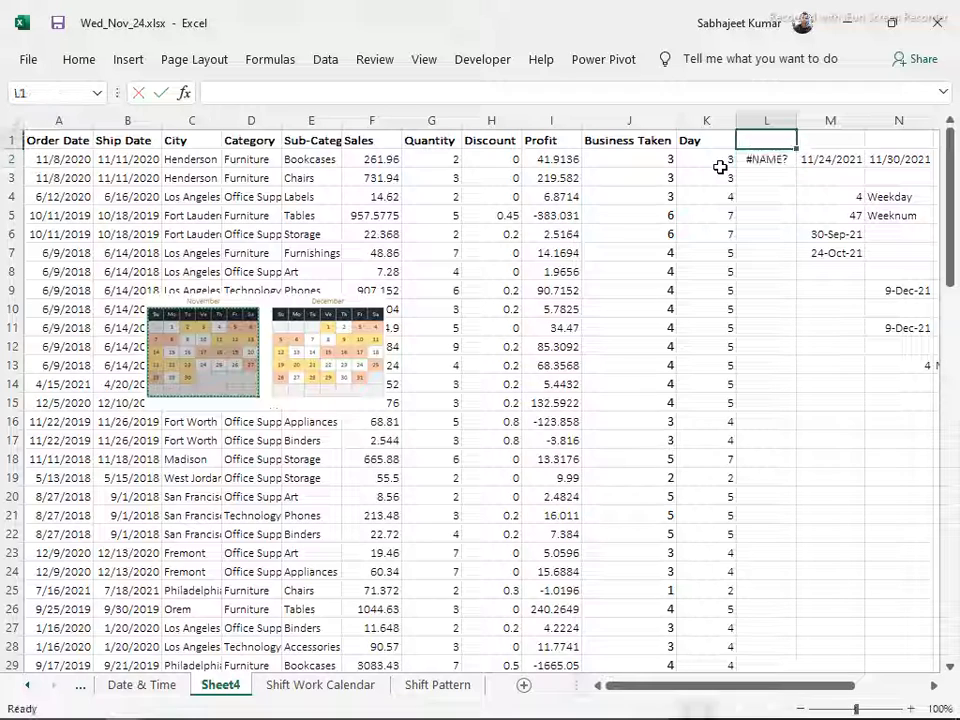
Enter the header Workdays.intl in L1
text(Workdays.intl)
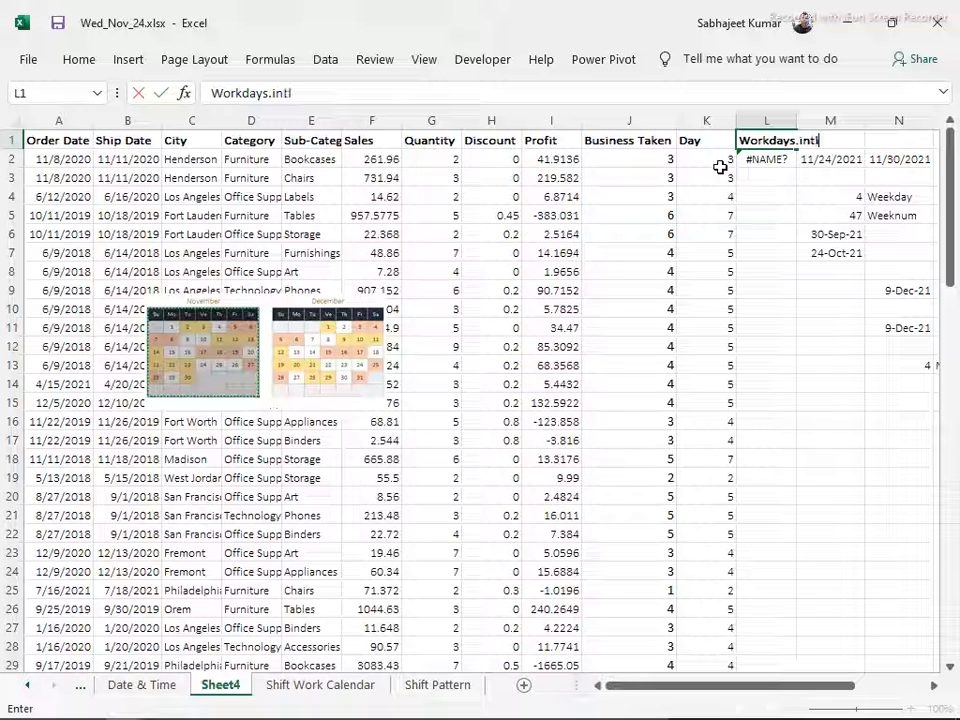
key(Return)
Begin a NETWORKDAYS.INTL formula in L2 with A2 as the start date and B2 as the end date
text(=work)
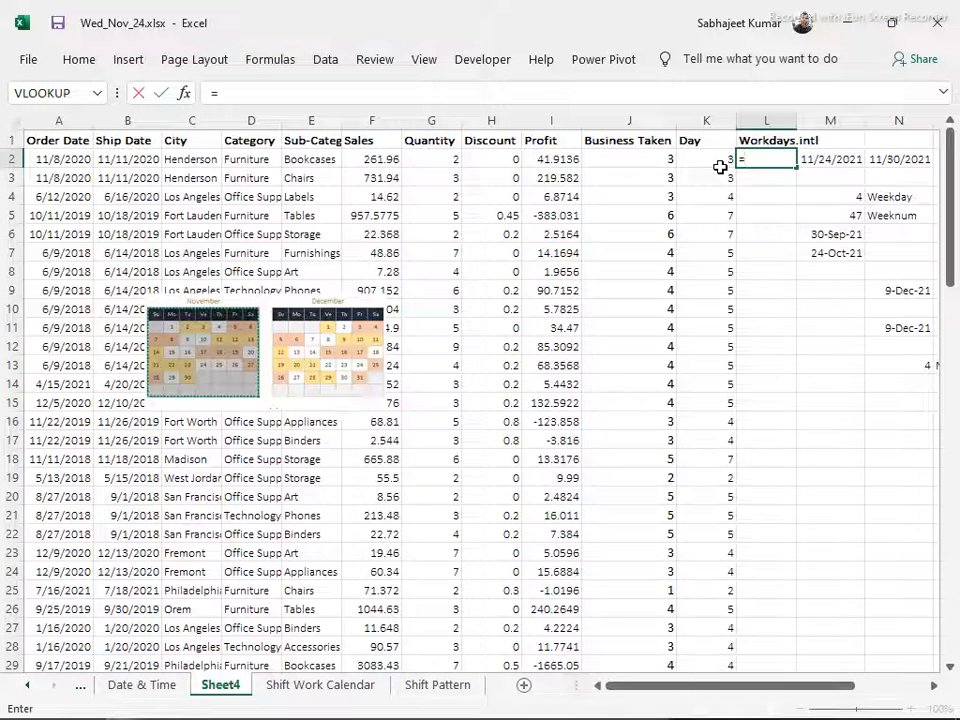
key(Down)
key(Down)
key(Down)
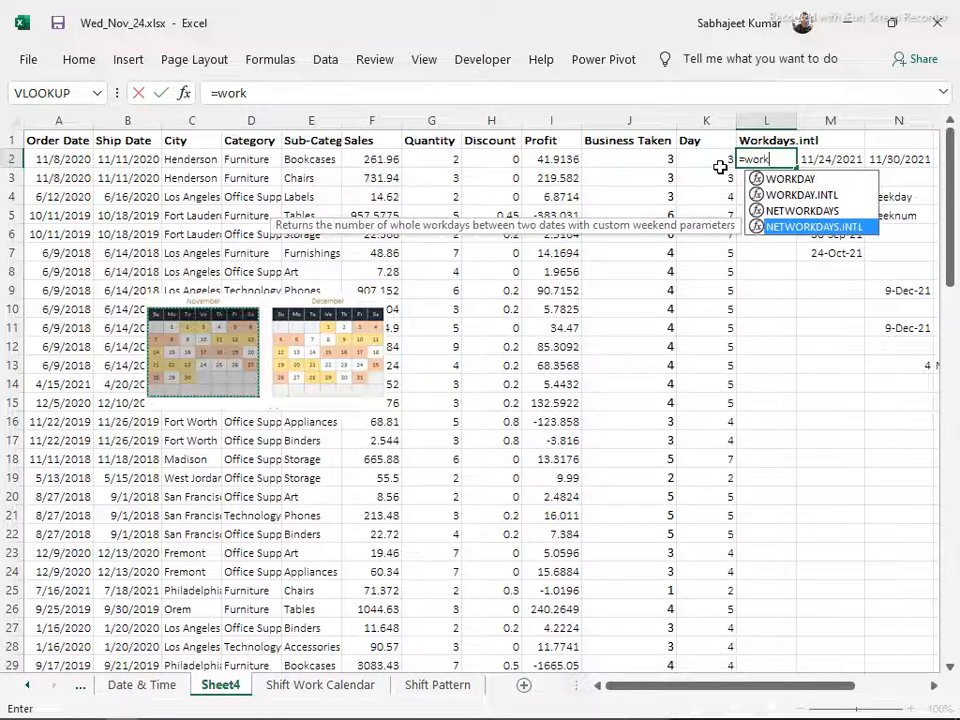
key(Tab)
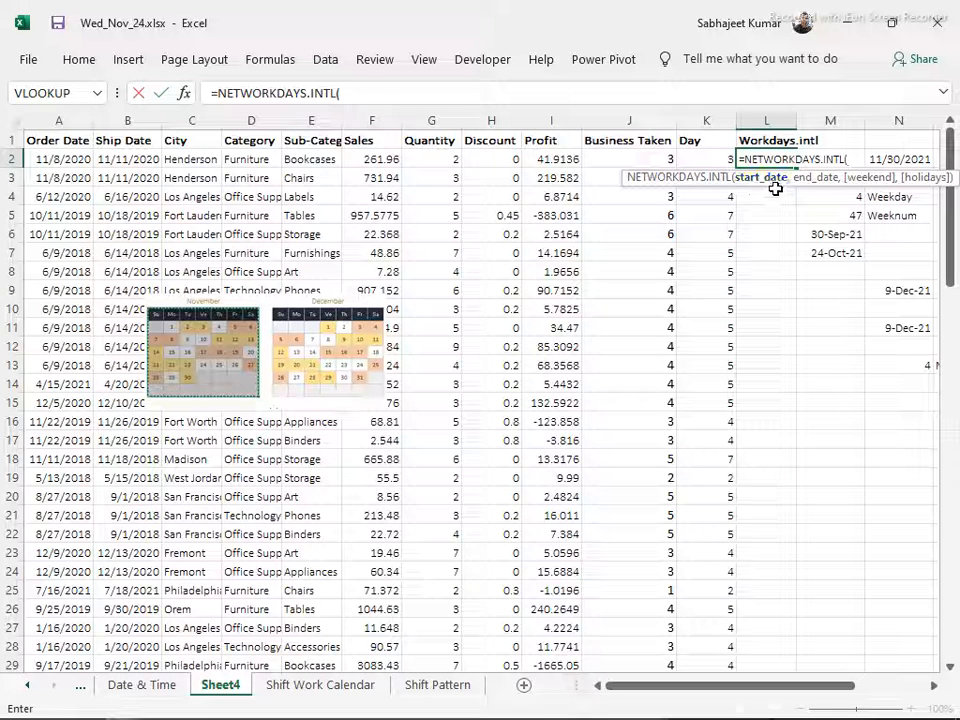
click(68, 158)
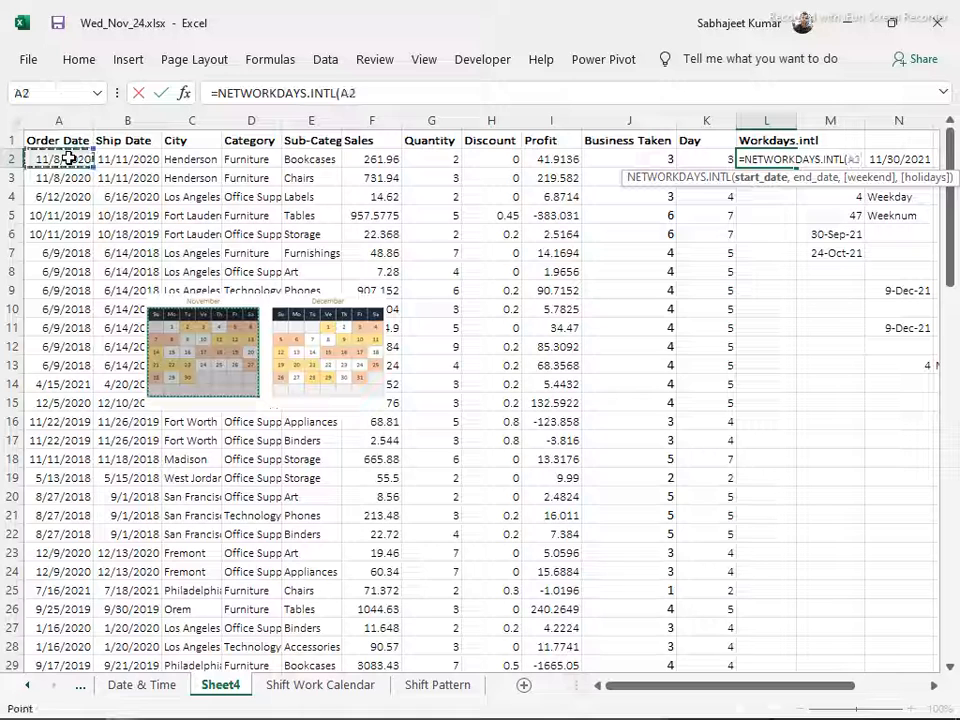
text(,)
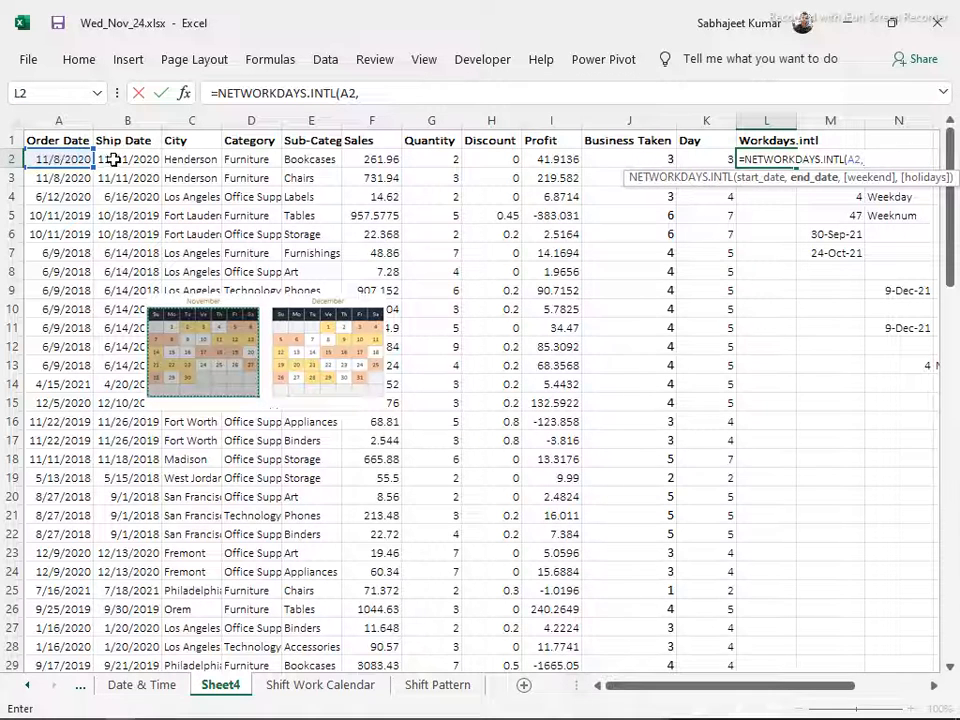
click(117, 158)
text(,)
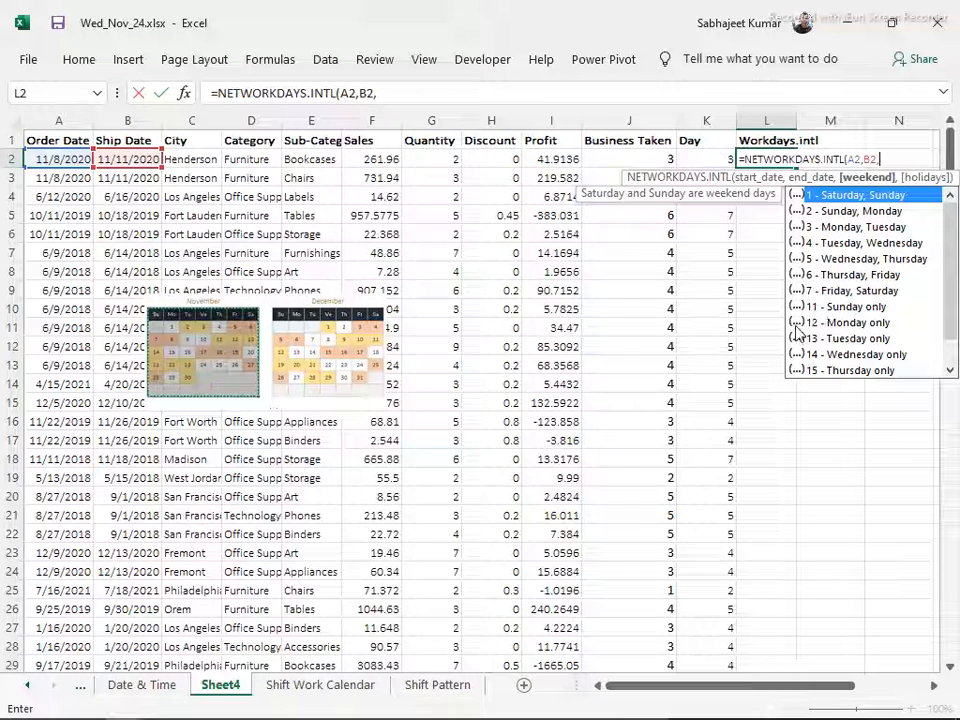
Complete L2's formula with weekend code 11 (Sunday only) and no holidays, and fill it down the Workdays.intl column
text(11)
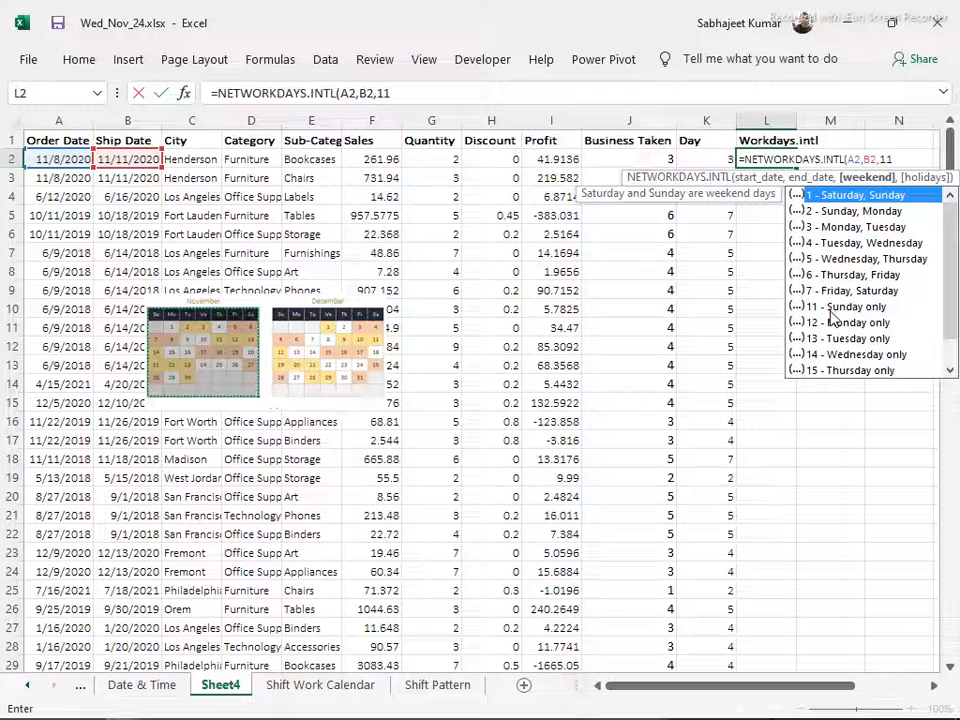
text(,)
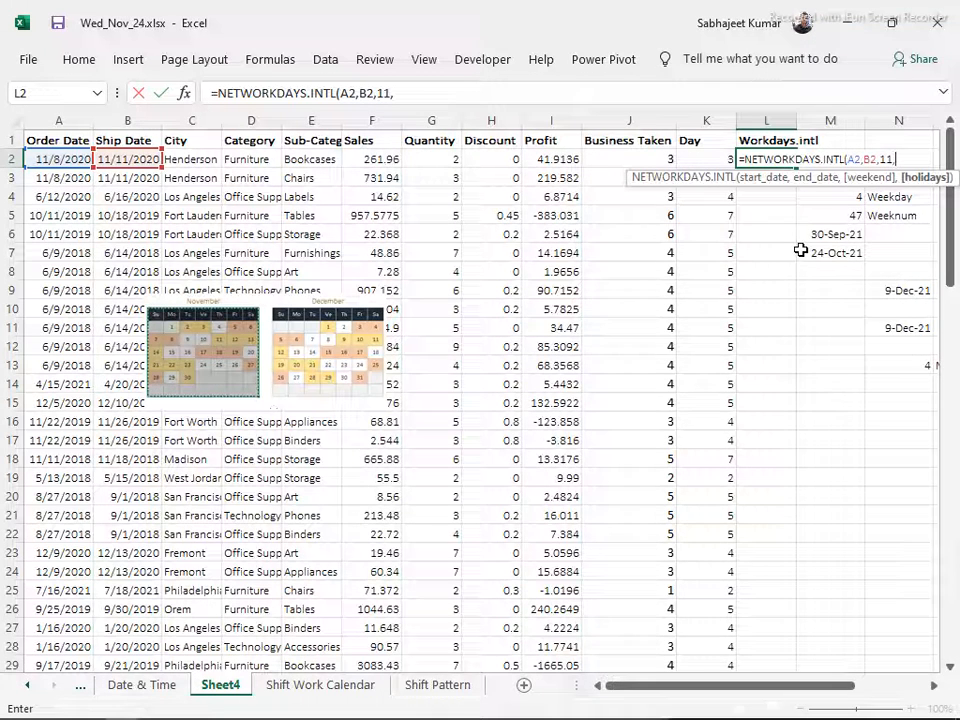
key(BackSpace)
key(Return)
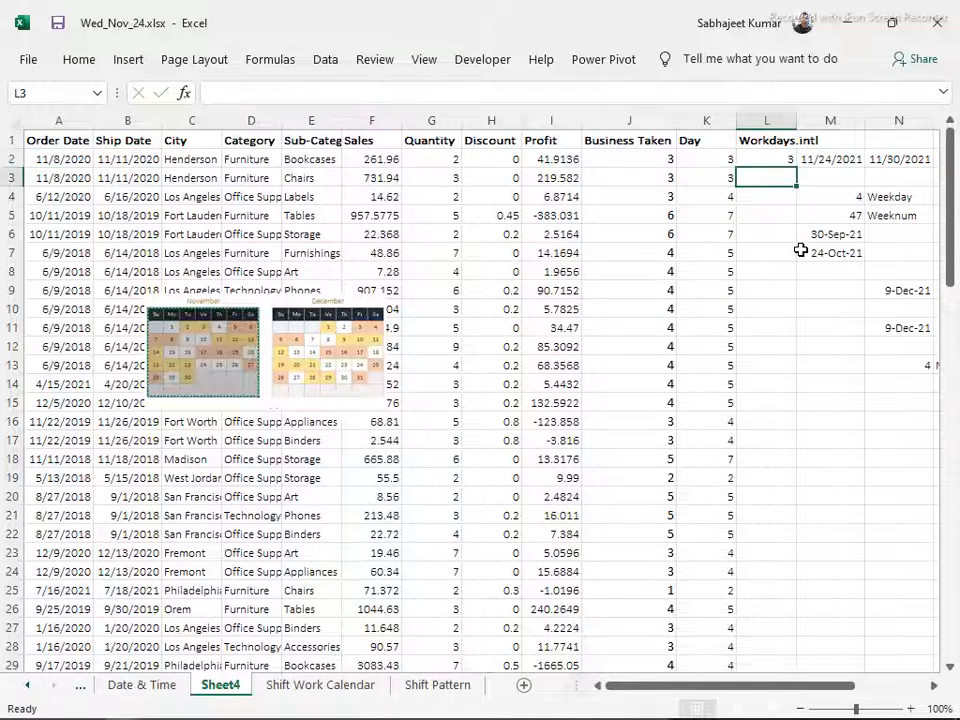
key(Up)
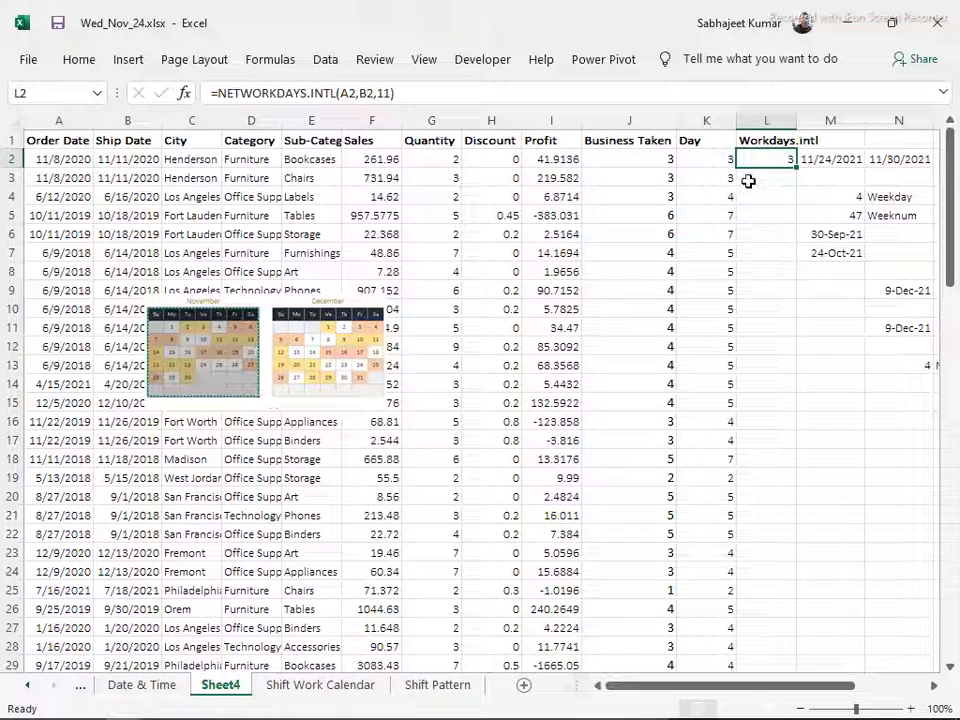
double_click(795, 172)
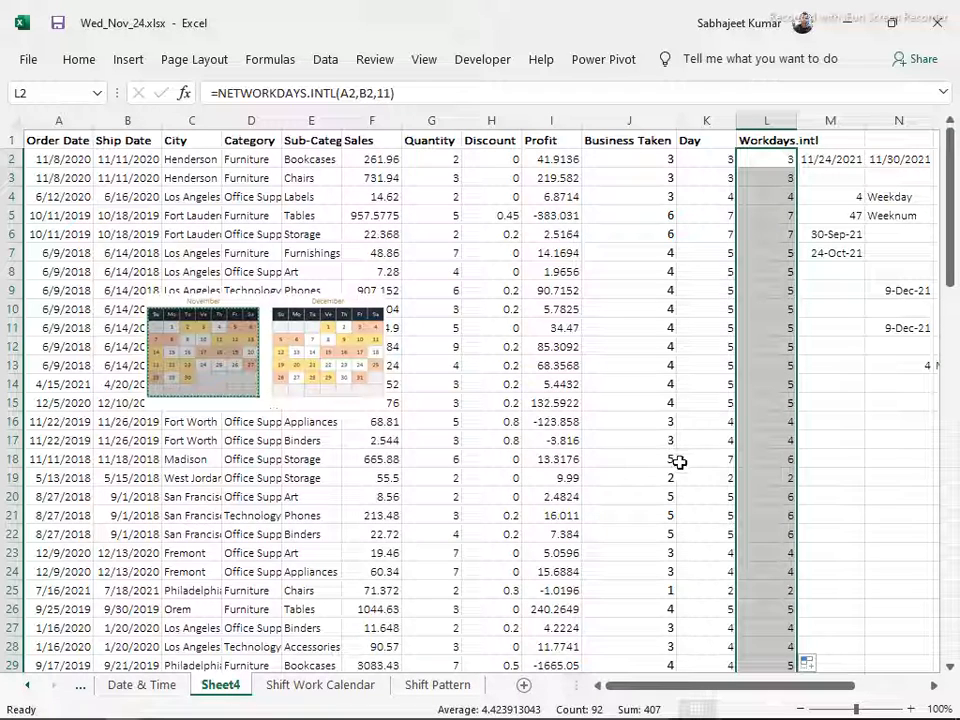
Compare row 18's NETWORKDAYS and NETWORKDAYS.INTL formulas, and fit column L's width to its header
click(648, 461)
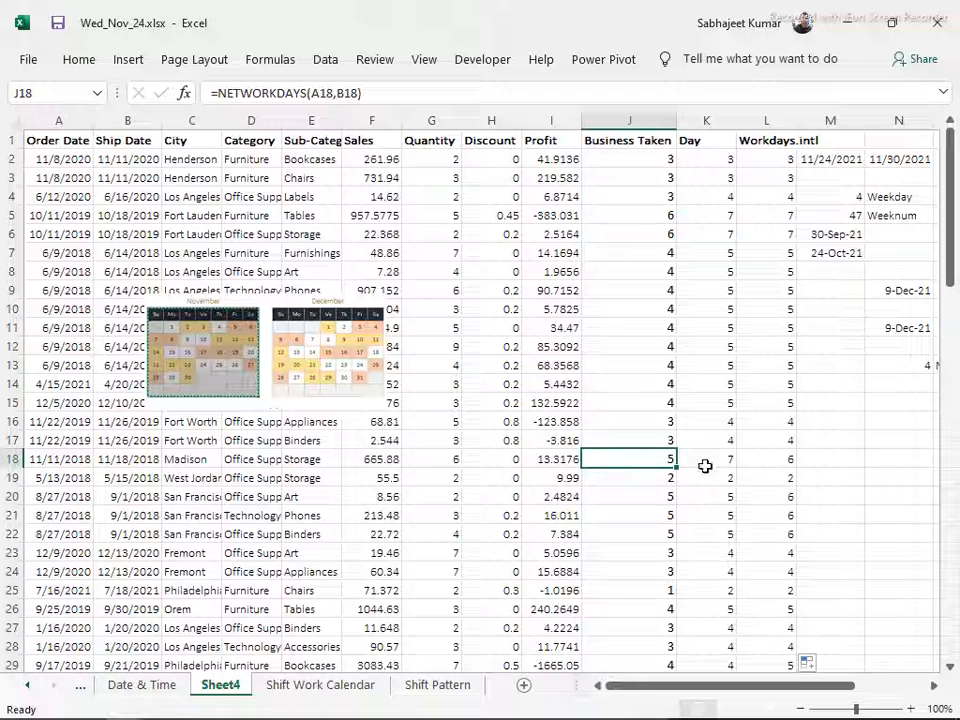
click(767, 459)
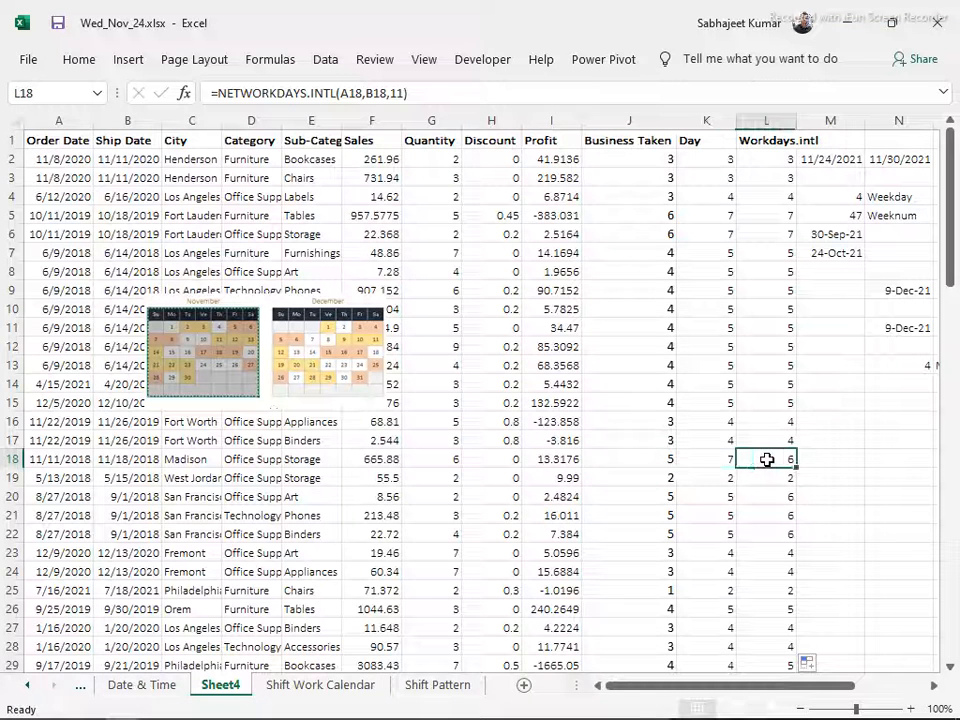
click(640, 459)
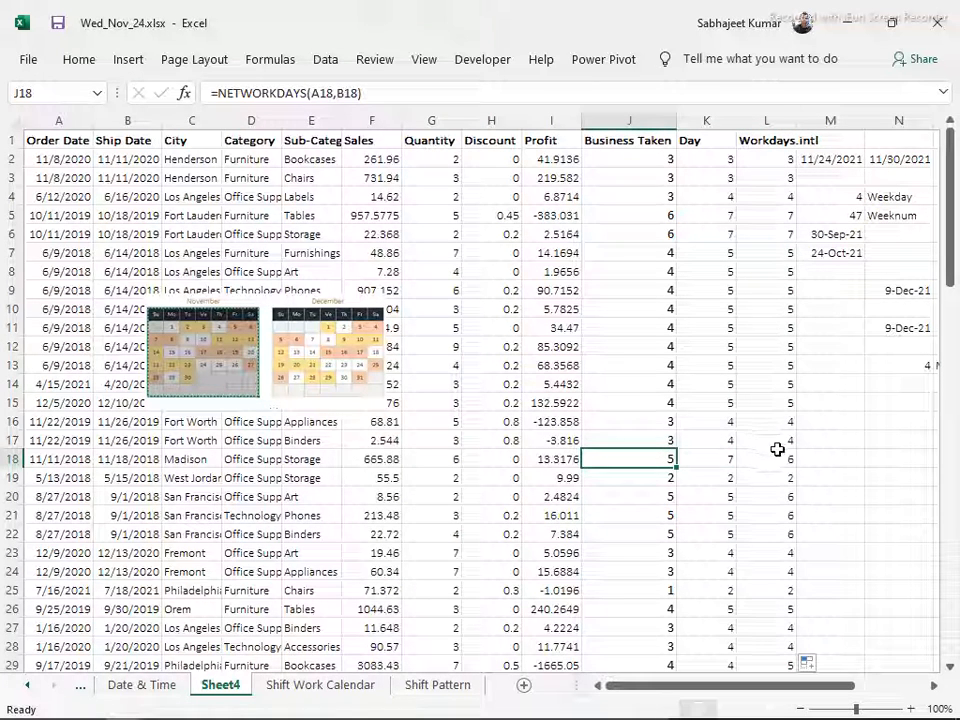
click(781, 459)
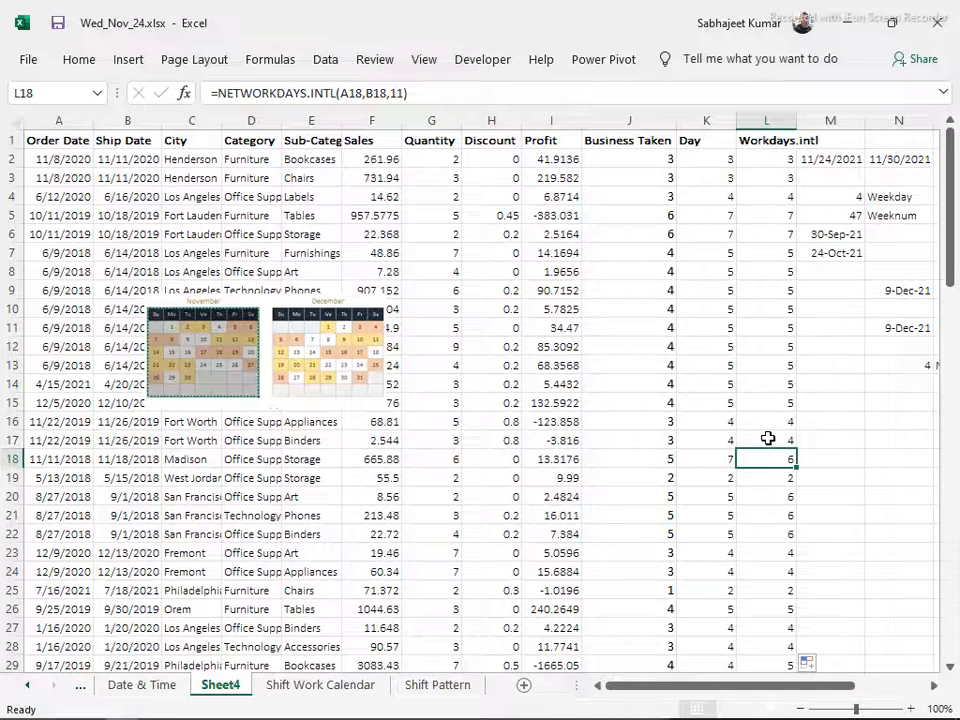
click(785, 159)
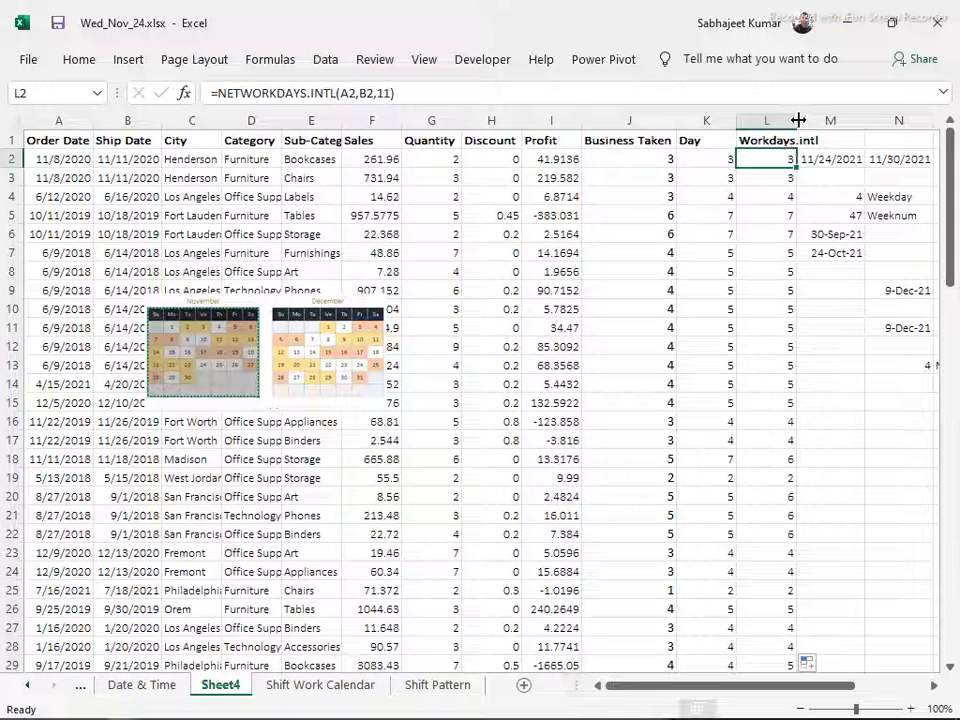
double_click(798, 120)
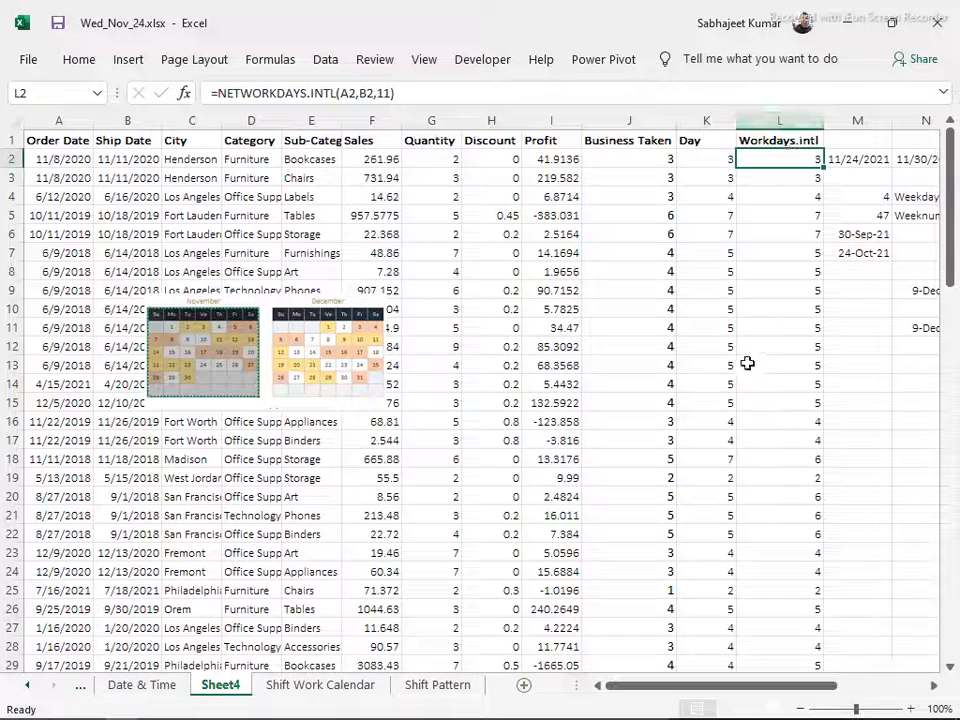
Switch to Contents.docx in Word and review the course topics listed under Modules 5 to 8
key(alt+Tab)
key(Tab)
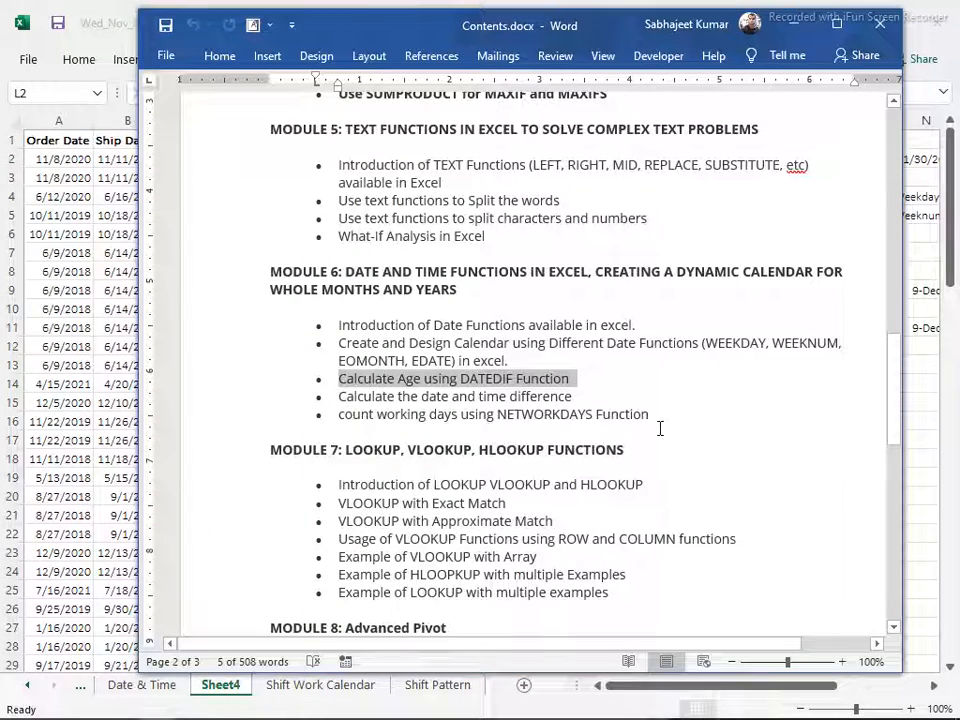
drag(660, 428, 242, 154)
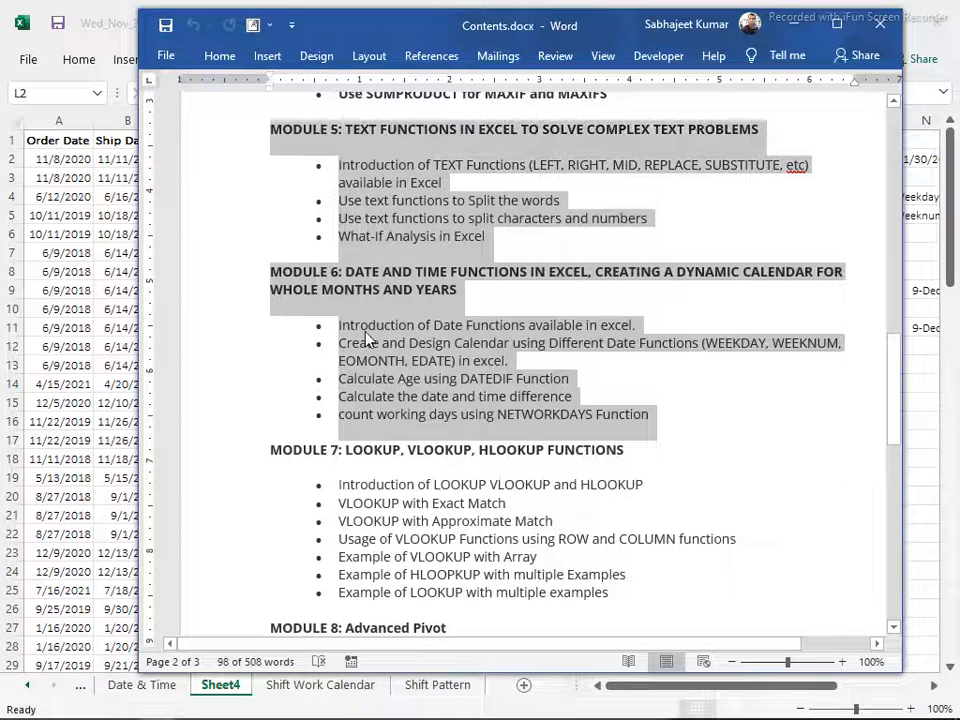
click(702, 422)
scroll(697, 414, down, 2)
scroll(696, 413, down, 2)
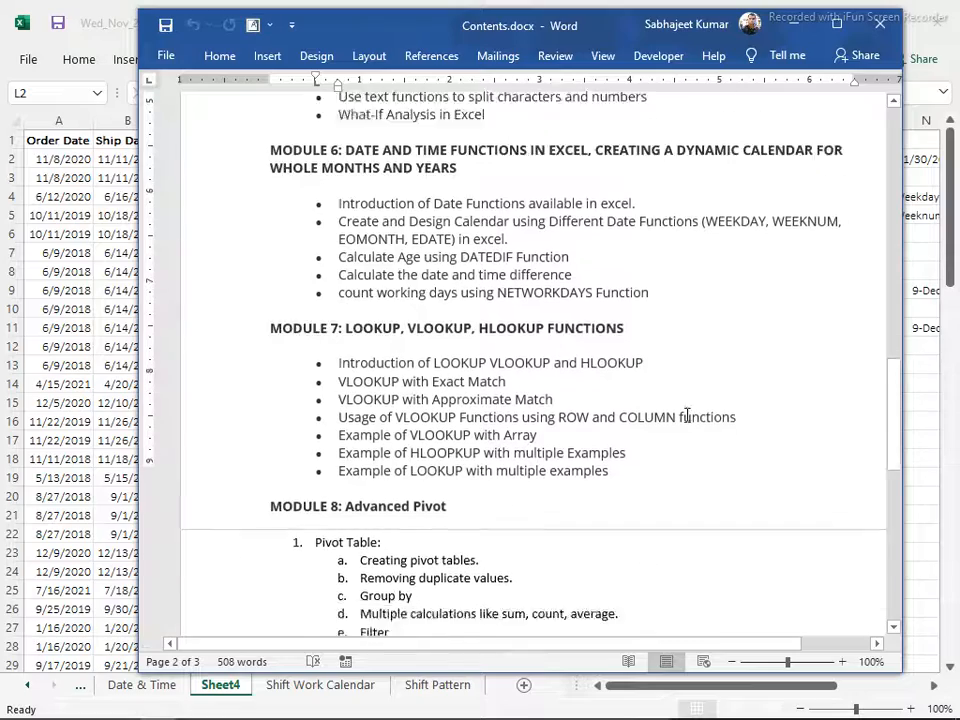
scroll(683, 416, down, 5)
scroll(683, 416, up, 8)
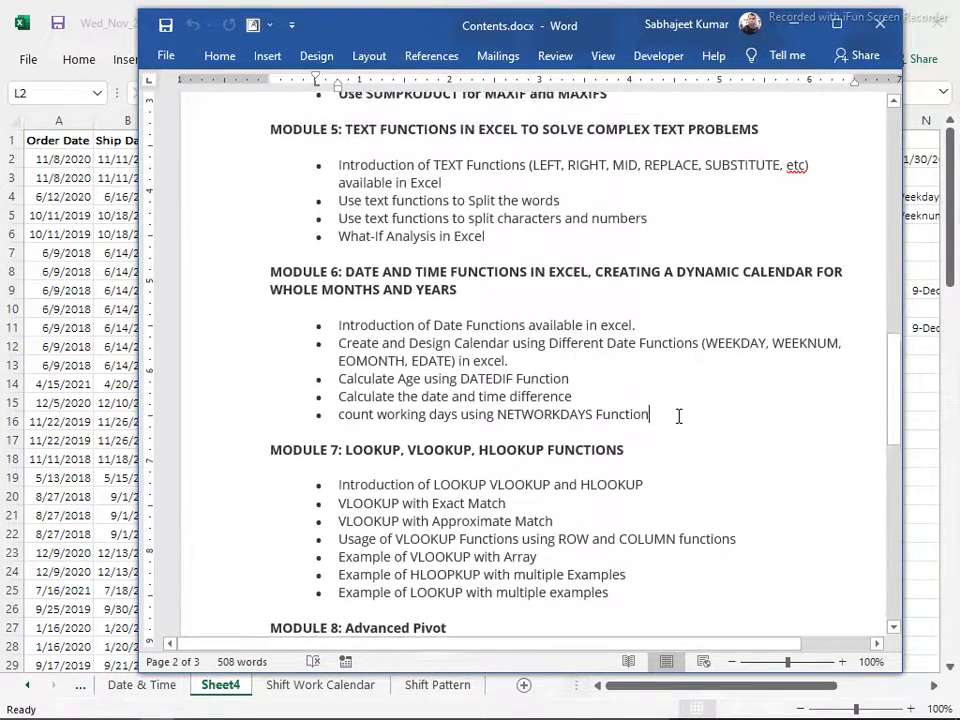
scroll(679, 416, up, 2)
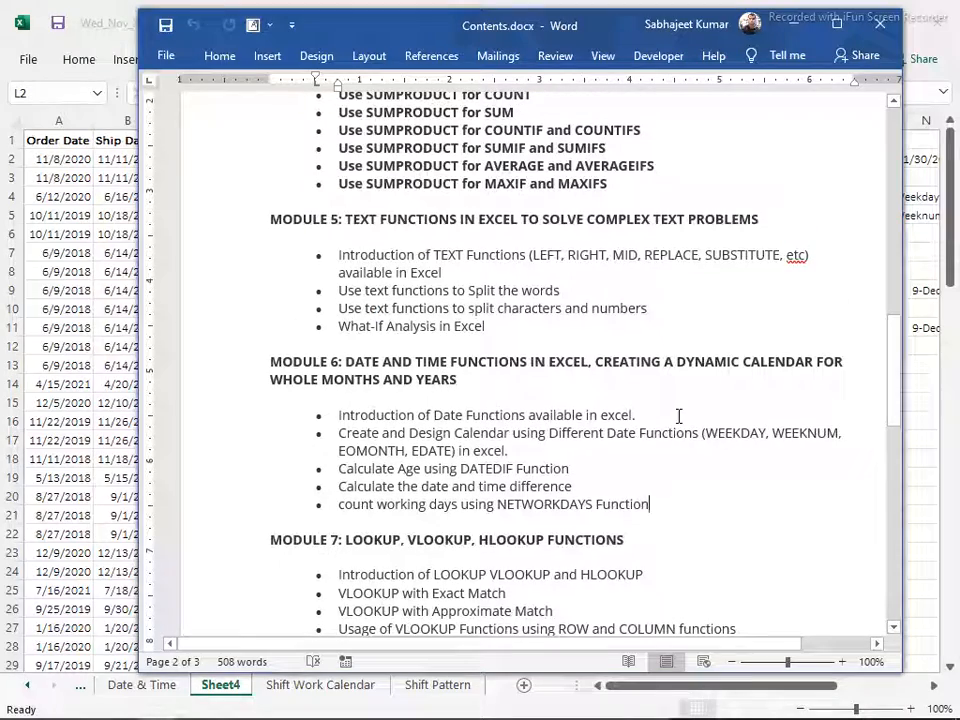
Return to Wed_Nov_24.xlsx in Excel, add a new worksheet after Shift Pattern and enter Match in A1
key(alt+Tab)
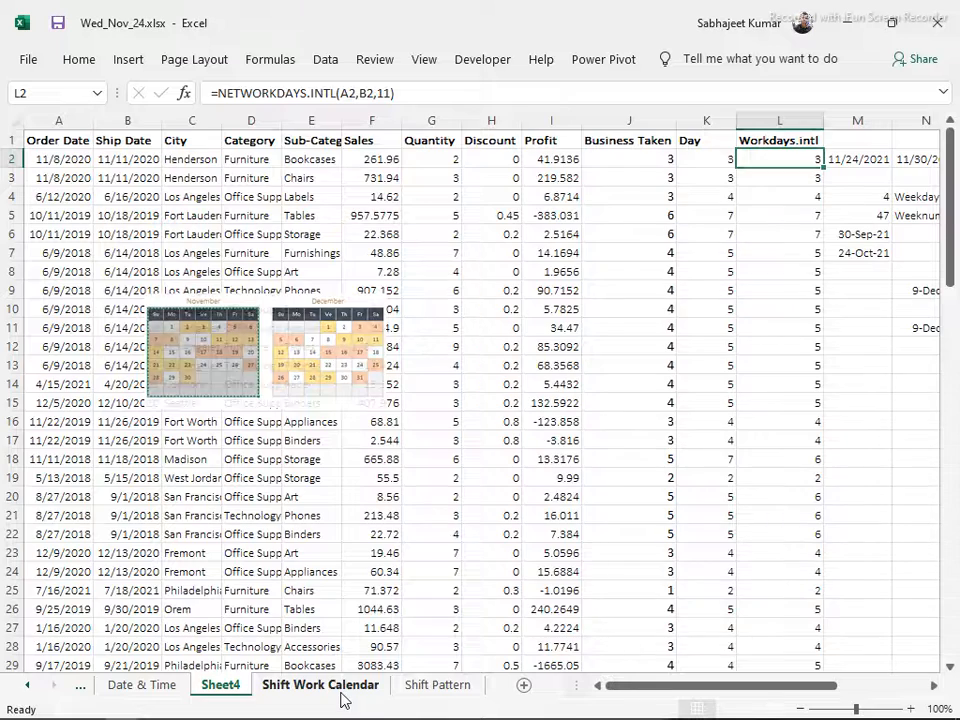
click(341, 692)
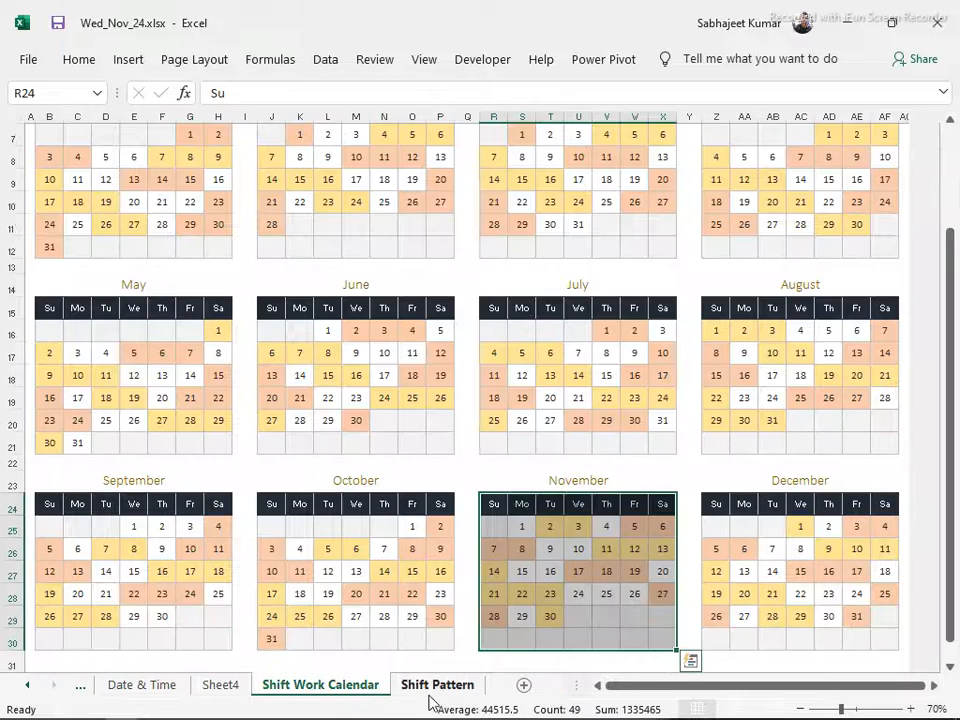
click(522, 686)
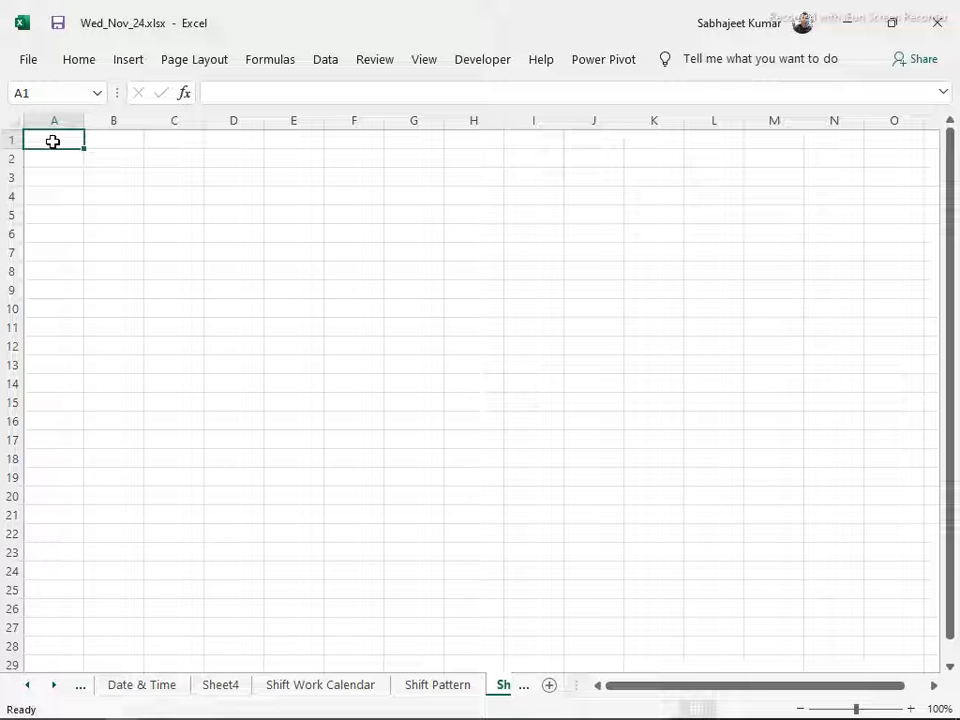
text(Match)
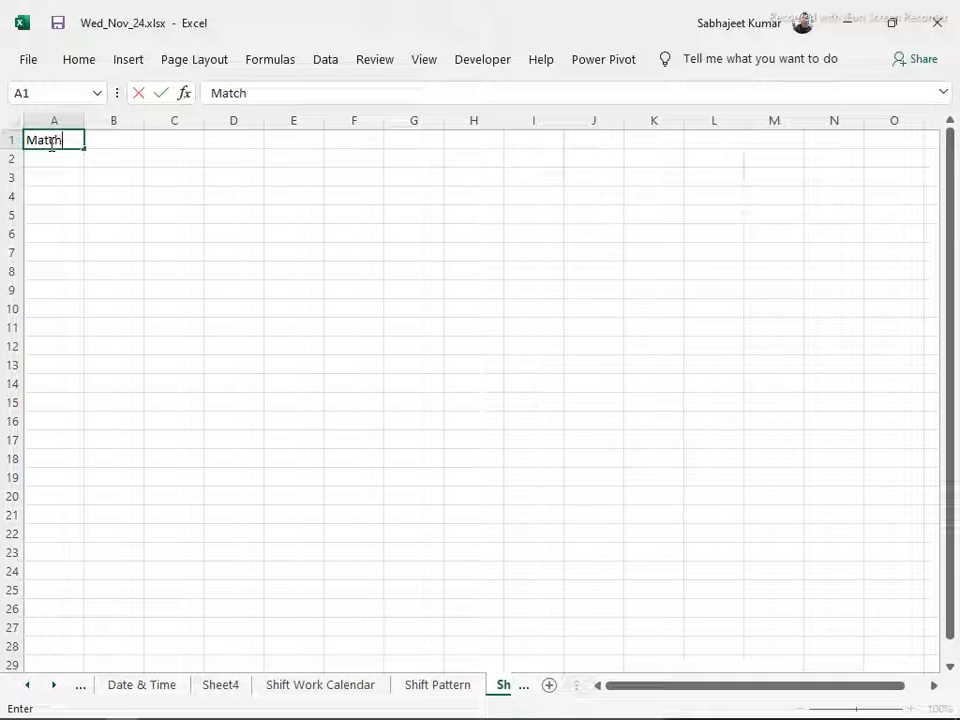
key(Return)
key(Return)
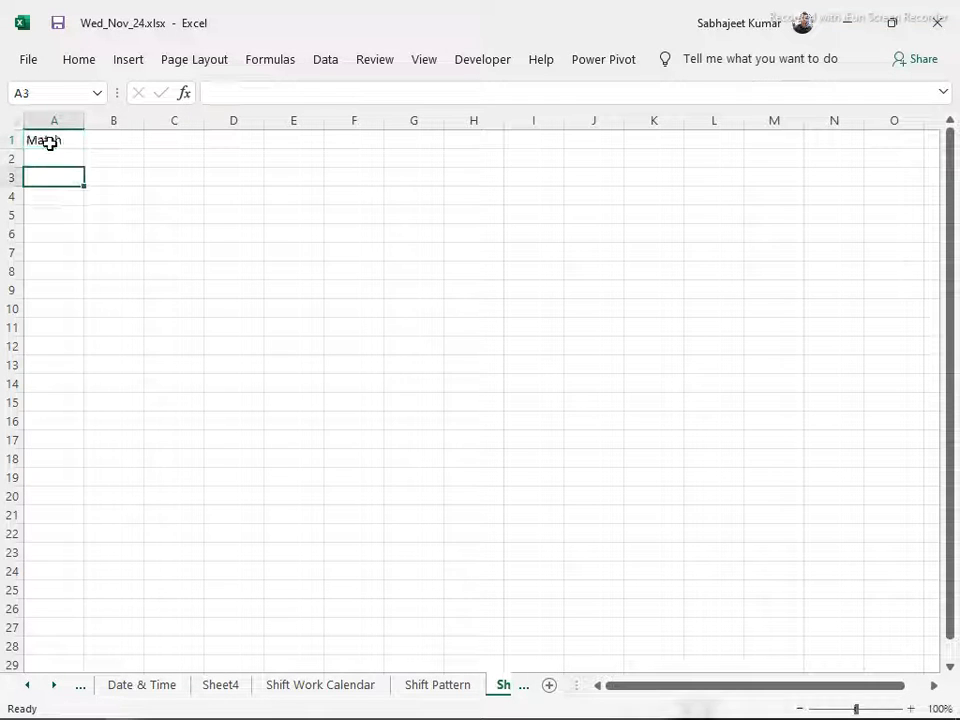
Describe Match in B1 with the note "@ which position in range/array", stored as text with a leading apostrophe
click(50, 143)
key(Tab)
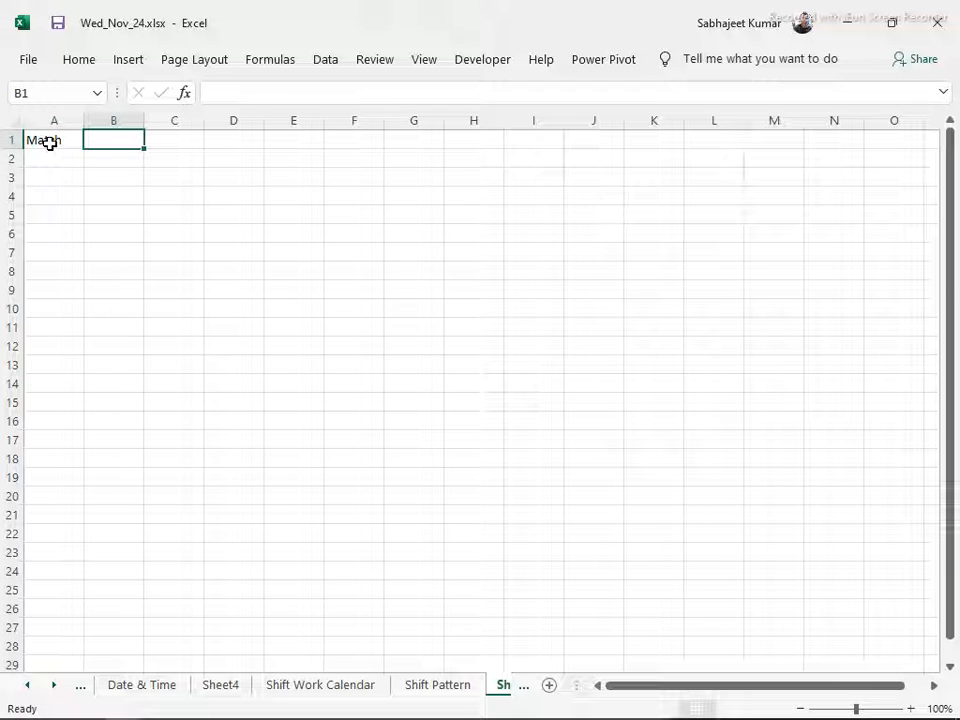
text(Po)
key(BackSpace)
key(BackSpace)
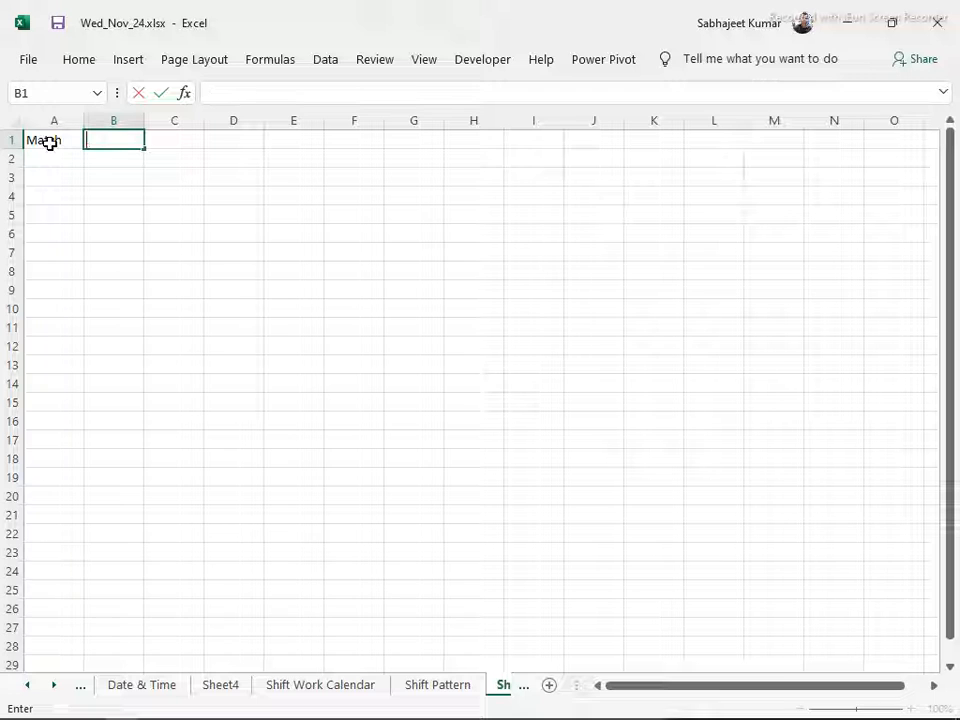
text(@)
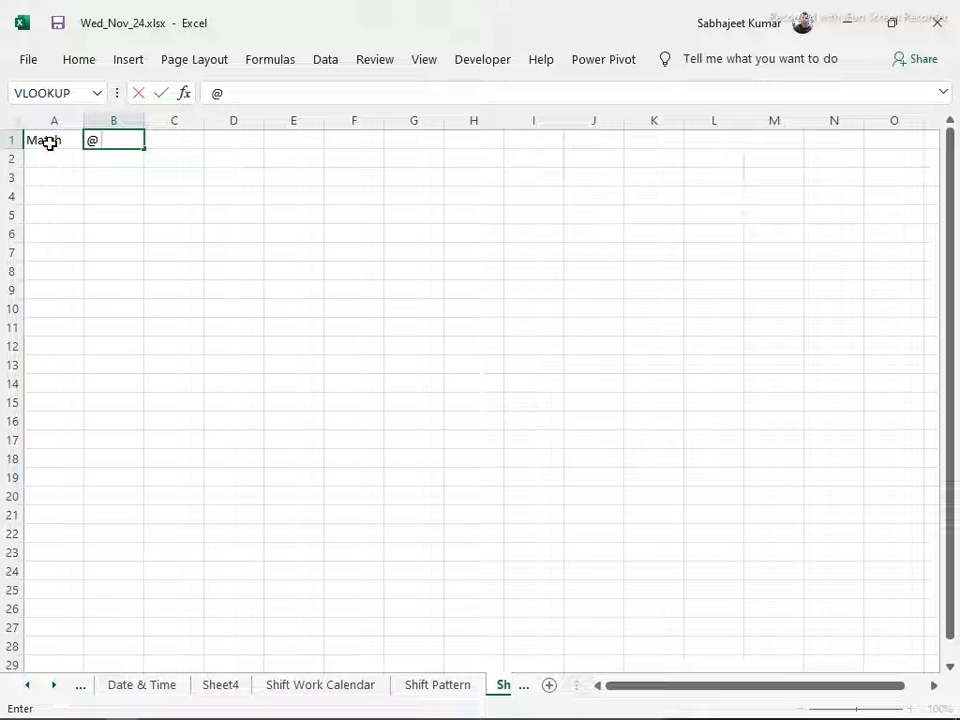
text( which pos)
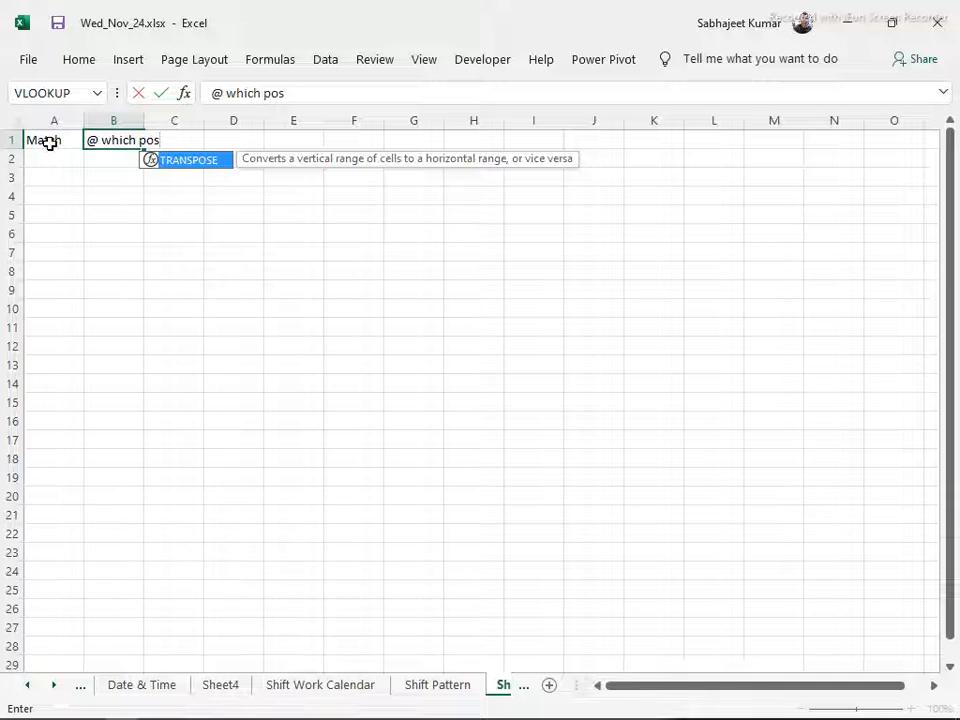
text(ition)
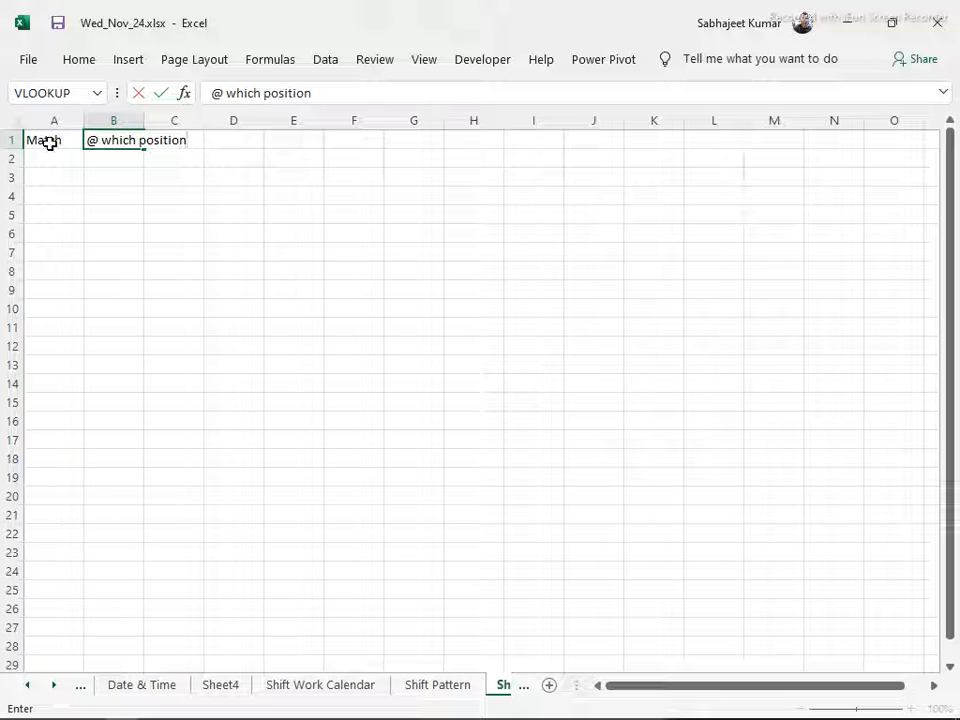
text(in range)
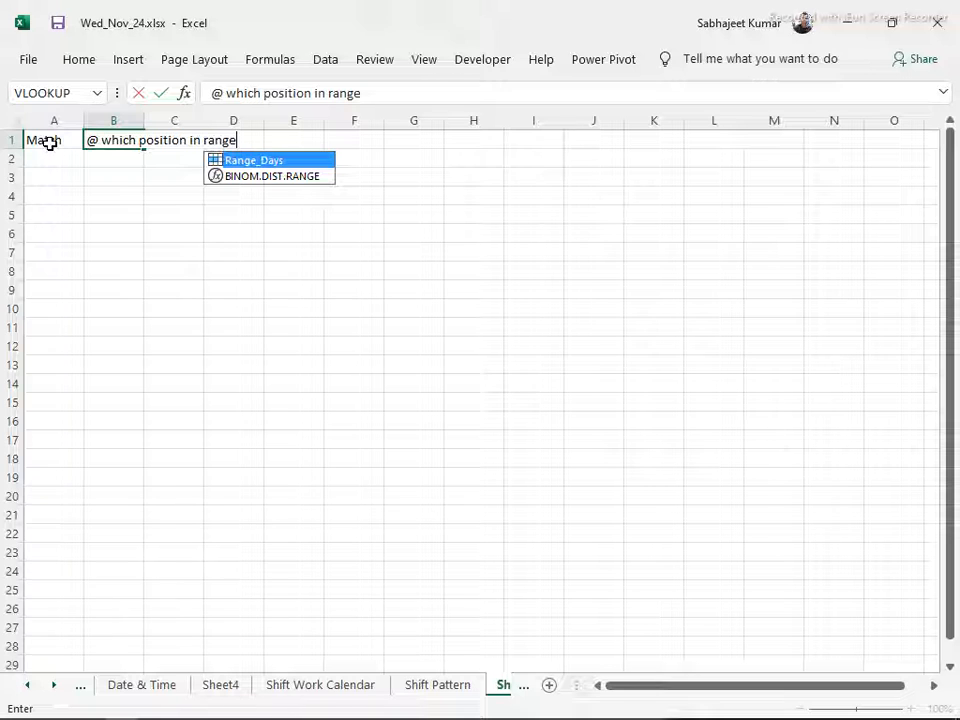
text(/array)
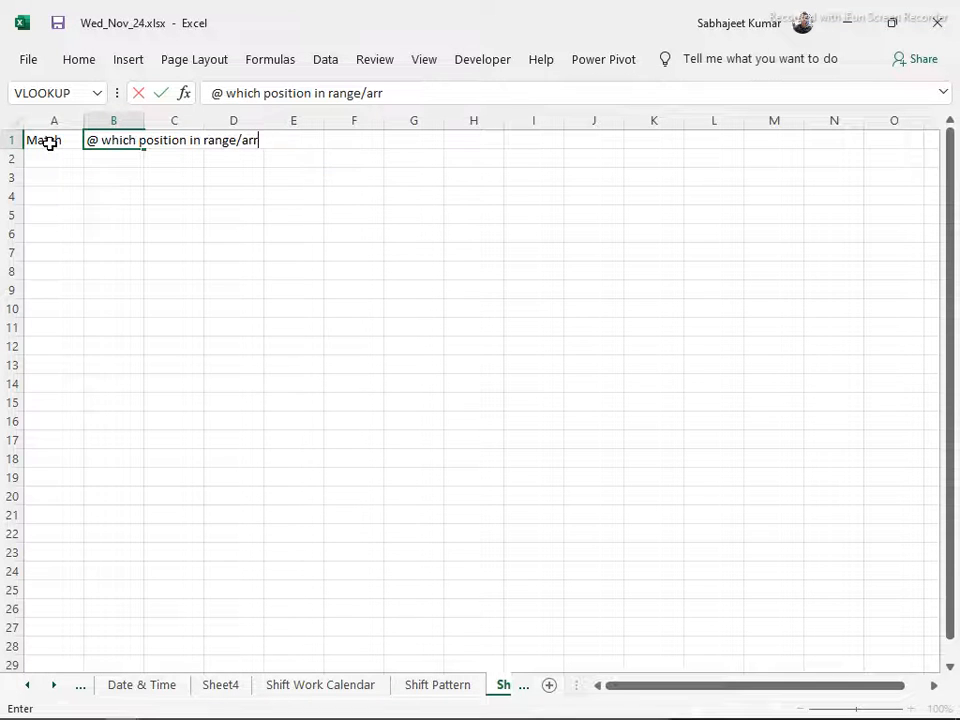
key(Return)
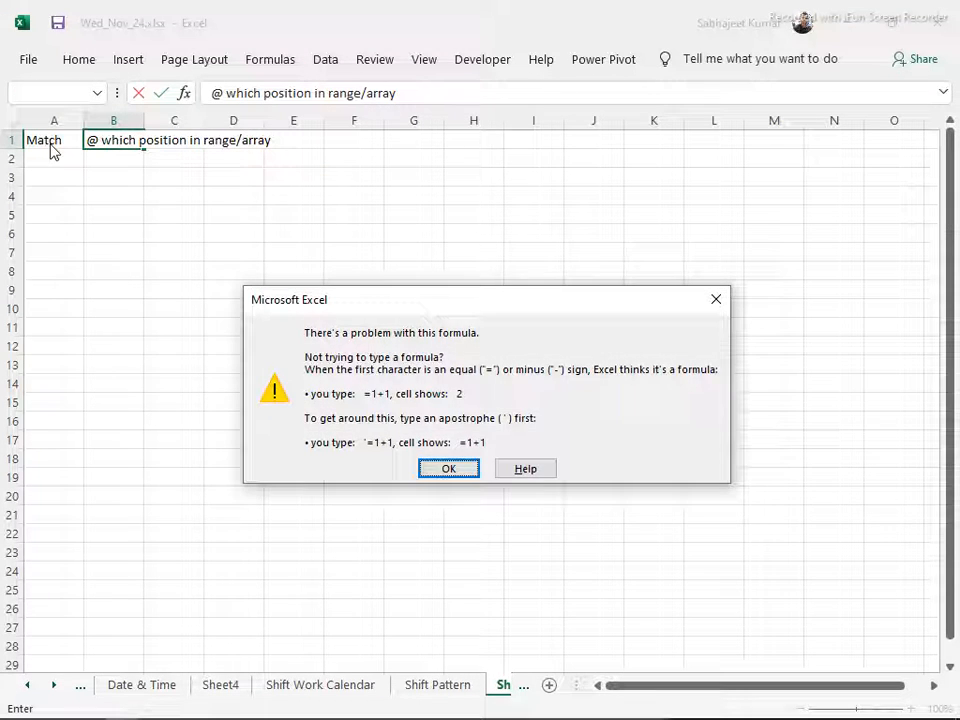
key(Return)
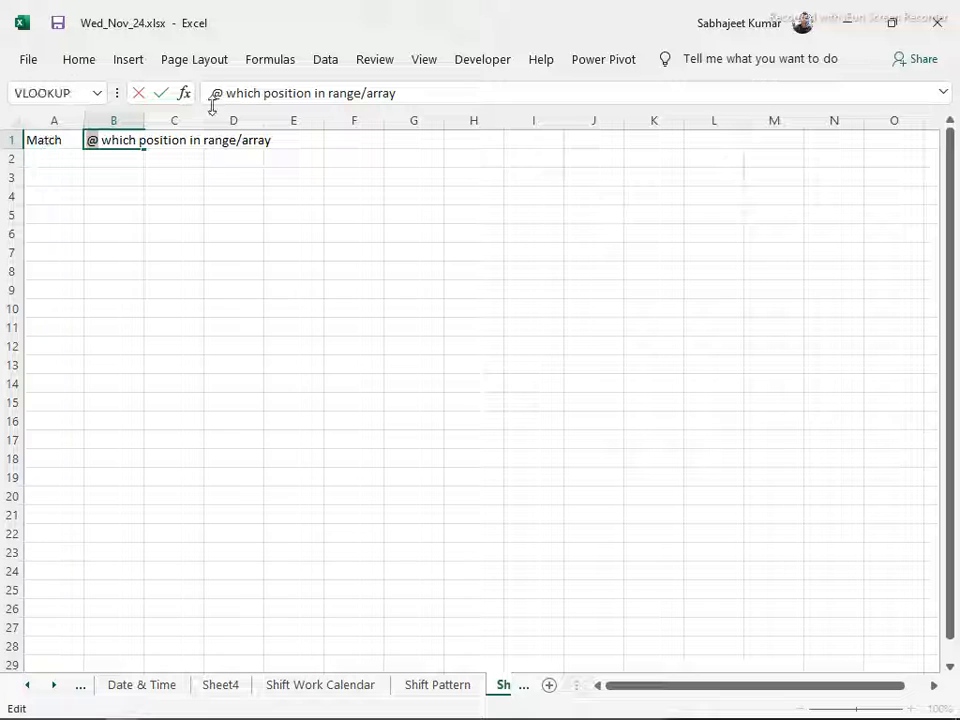
key(Home)
text(')
key(Return)
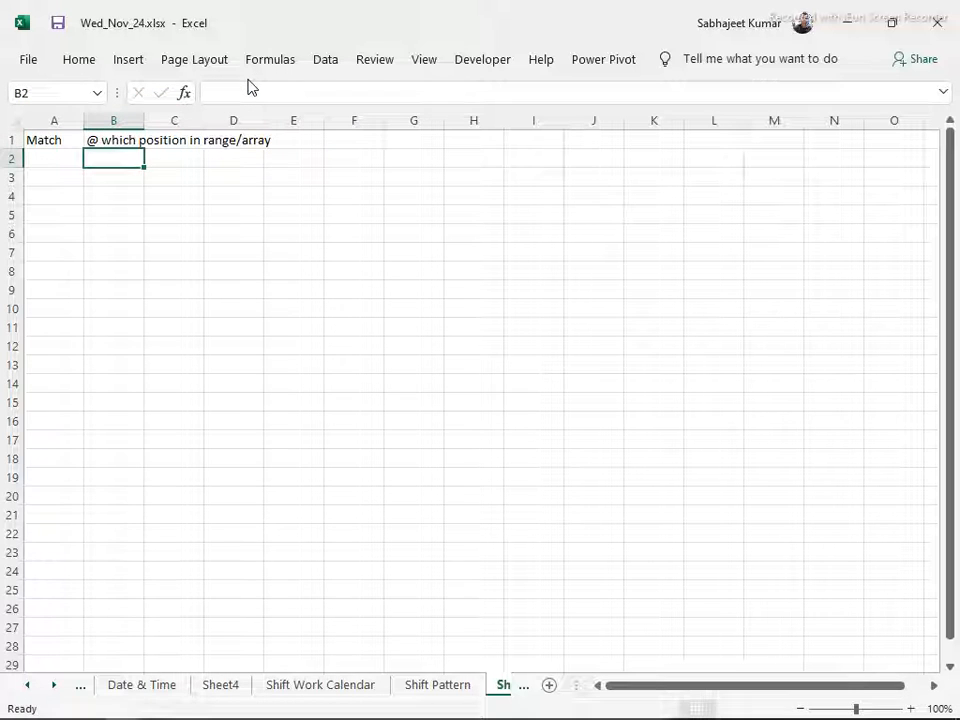
Enter Index in A2 and describe it in B2 as "what's value on specific position"
key(Left)
text(In)
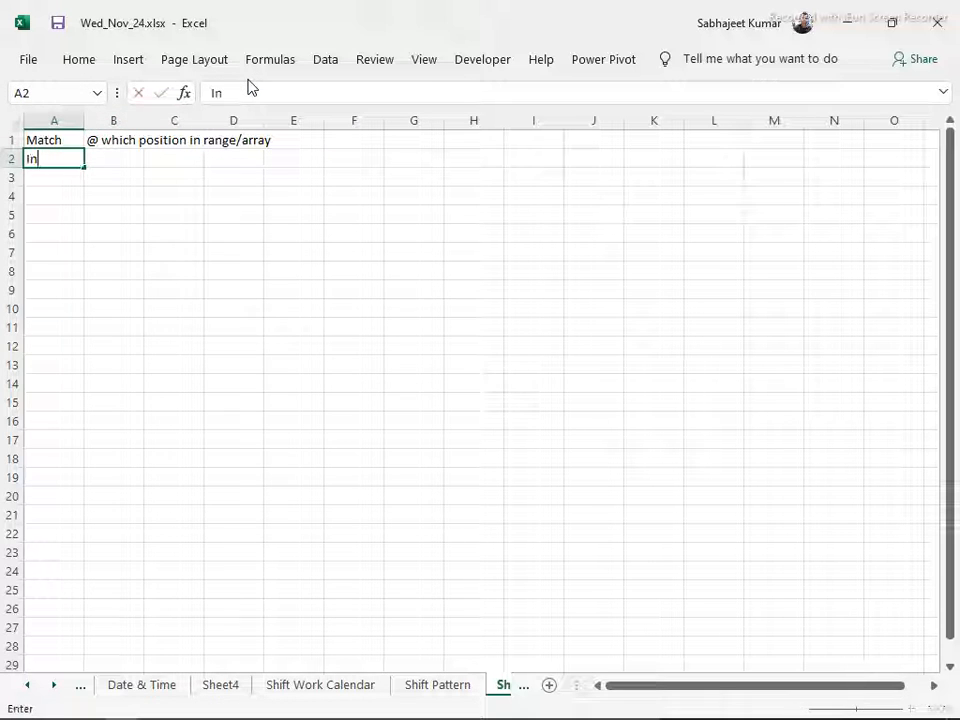
text(dex)
key(Tab)
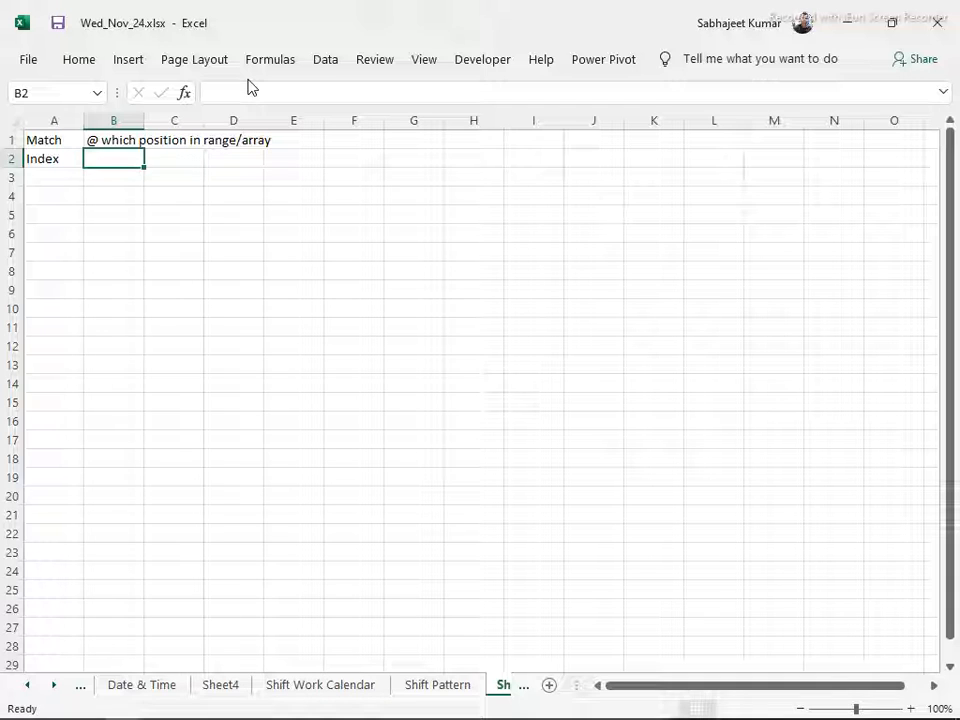
text(wha)
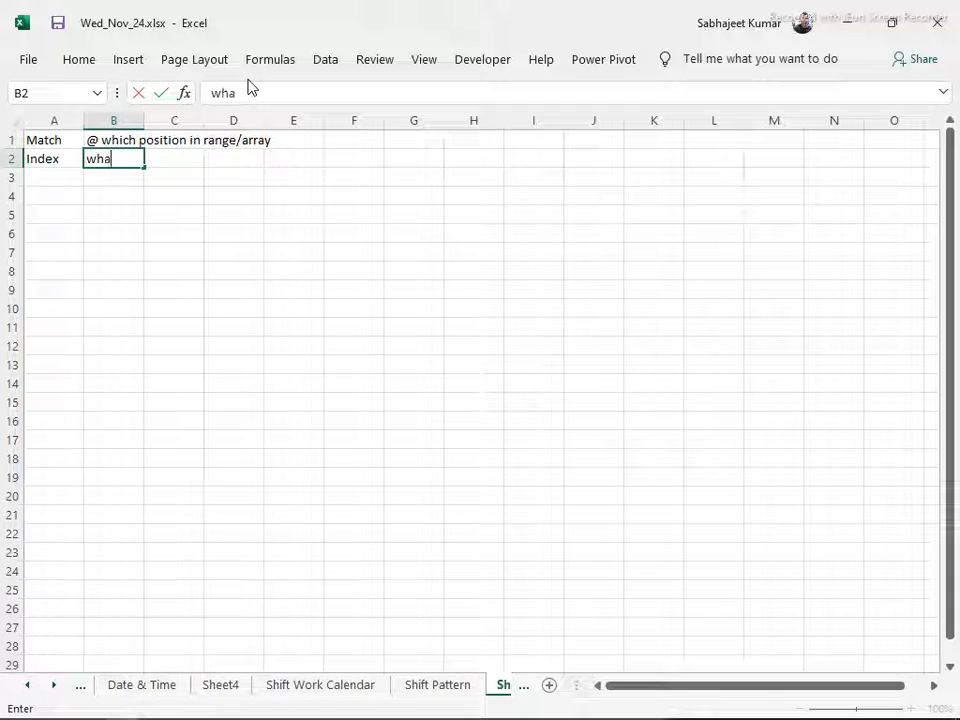
text(t's values)
key(BackSpace)
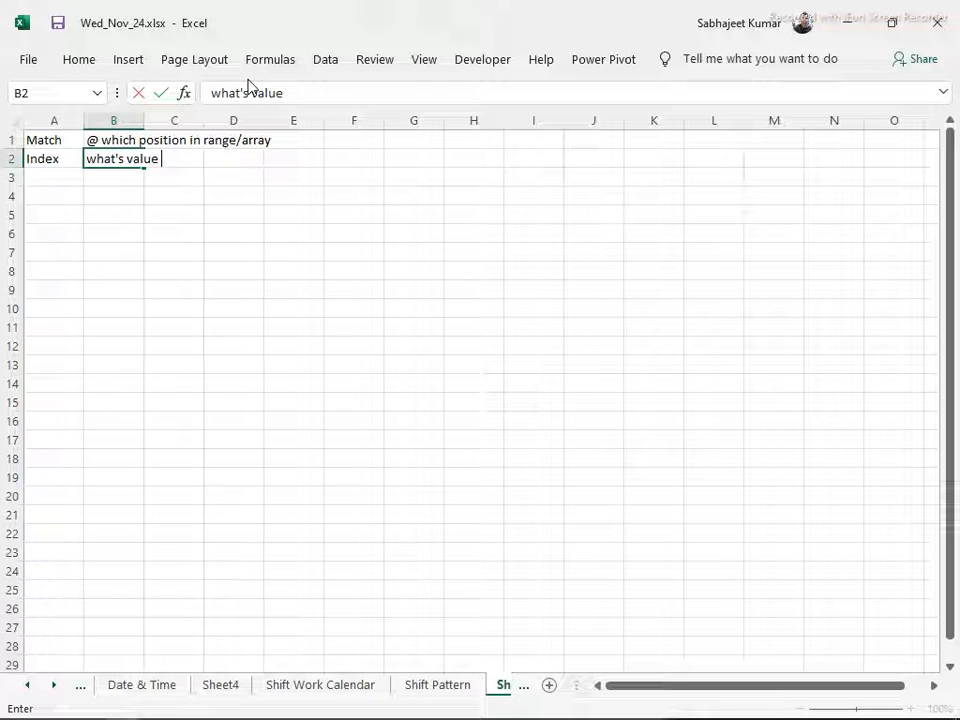
text(on spe)
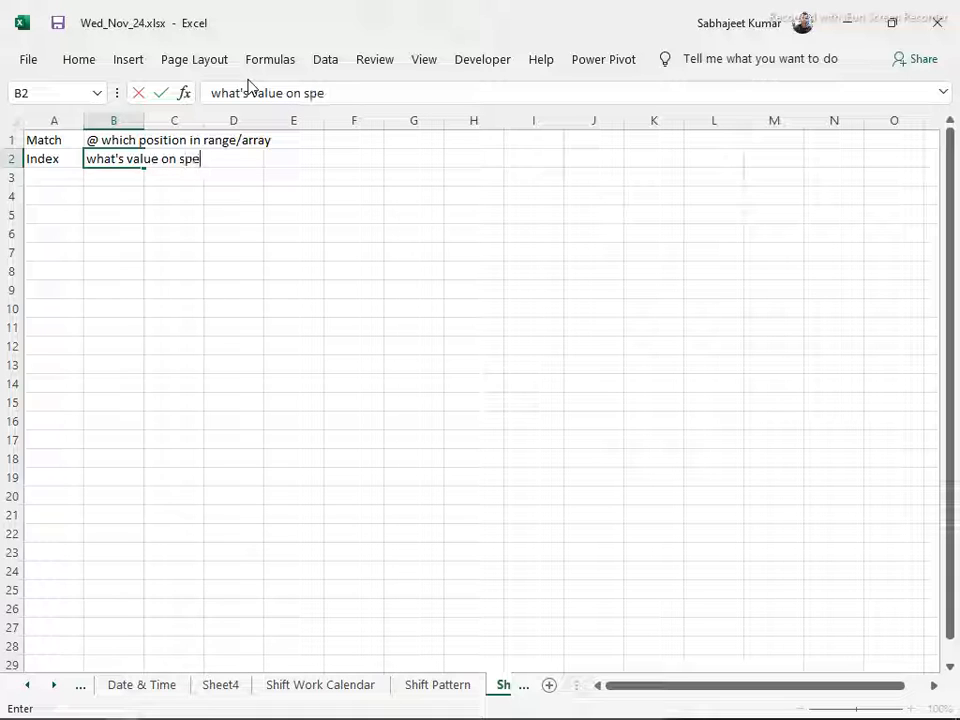
text(cific position)
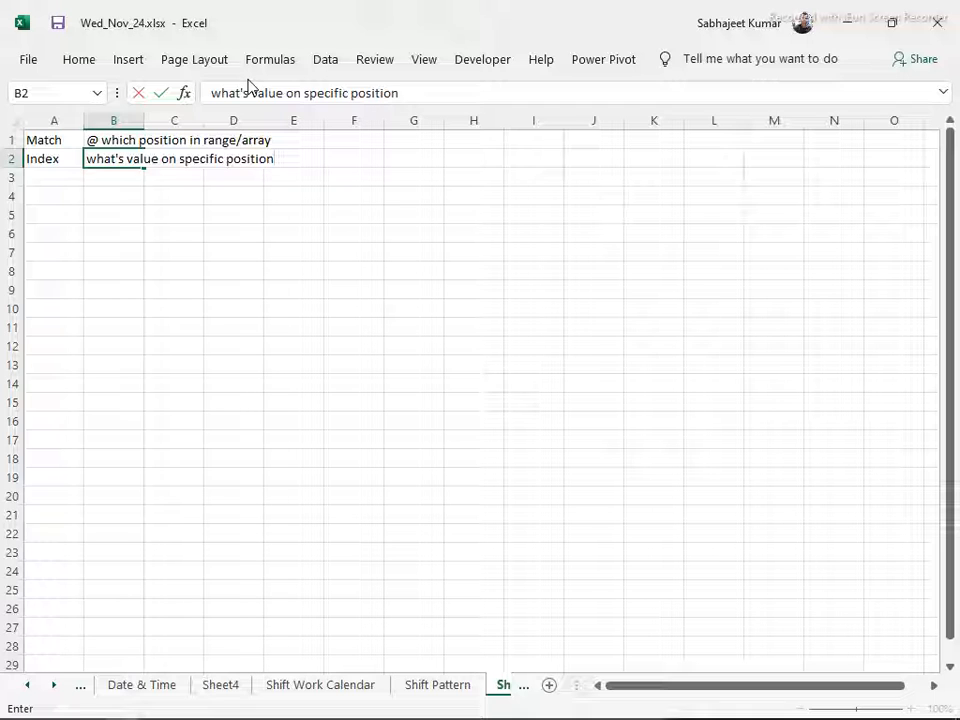
key(Return)
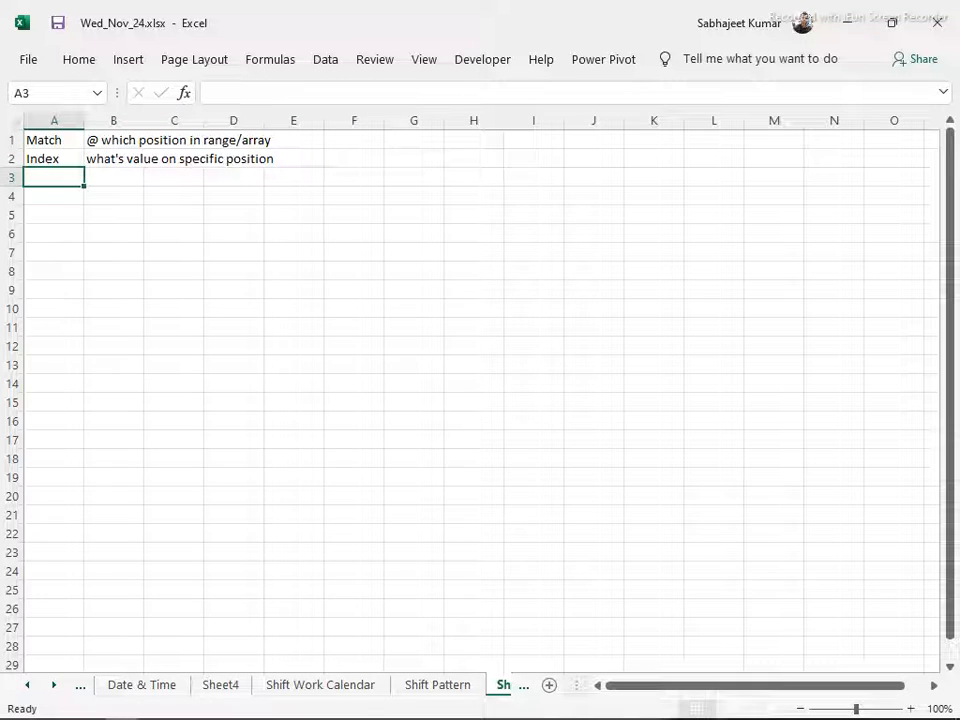
Look through the earlier worksheets for sample data and copy the company names in A1:A6 of the Array sheet
click(210, 688)
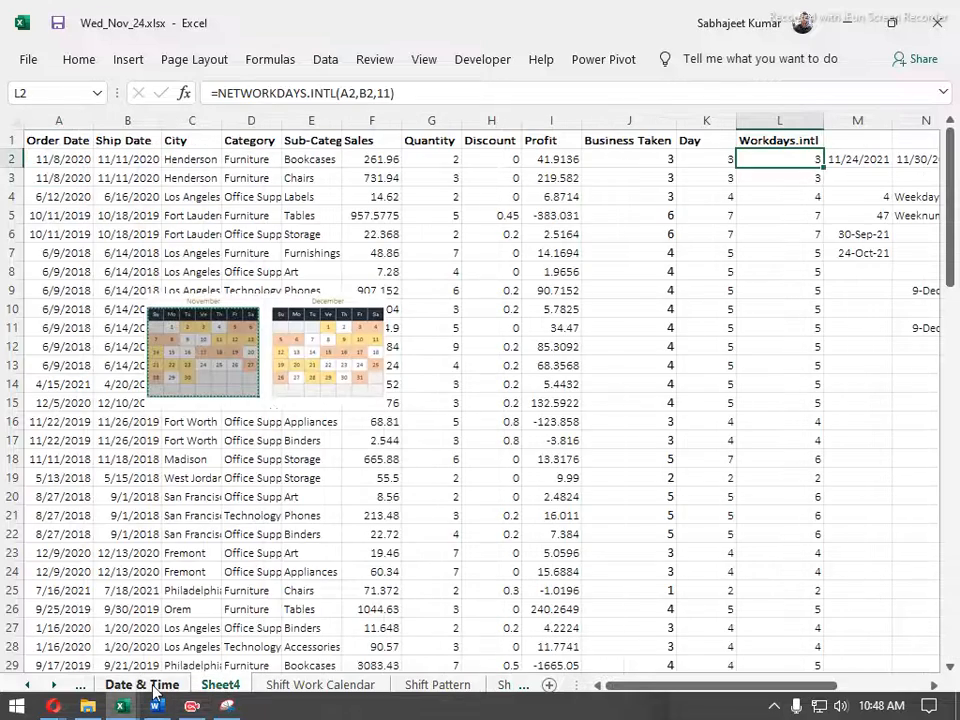
click(148, 688)
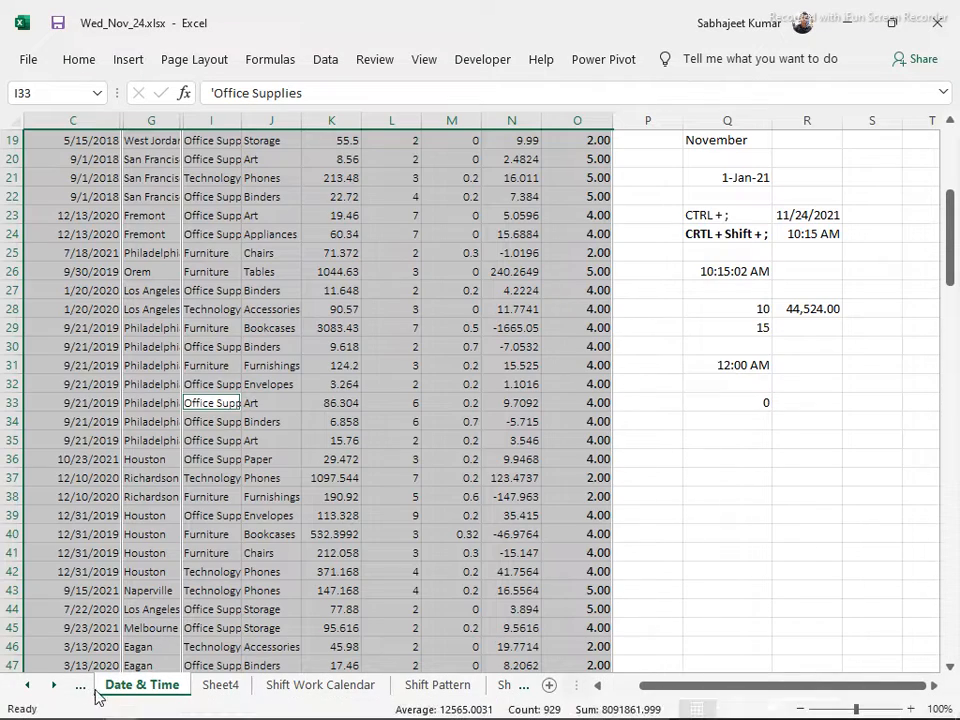
click(27, 686)
click(121, 686)
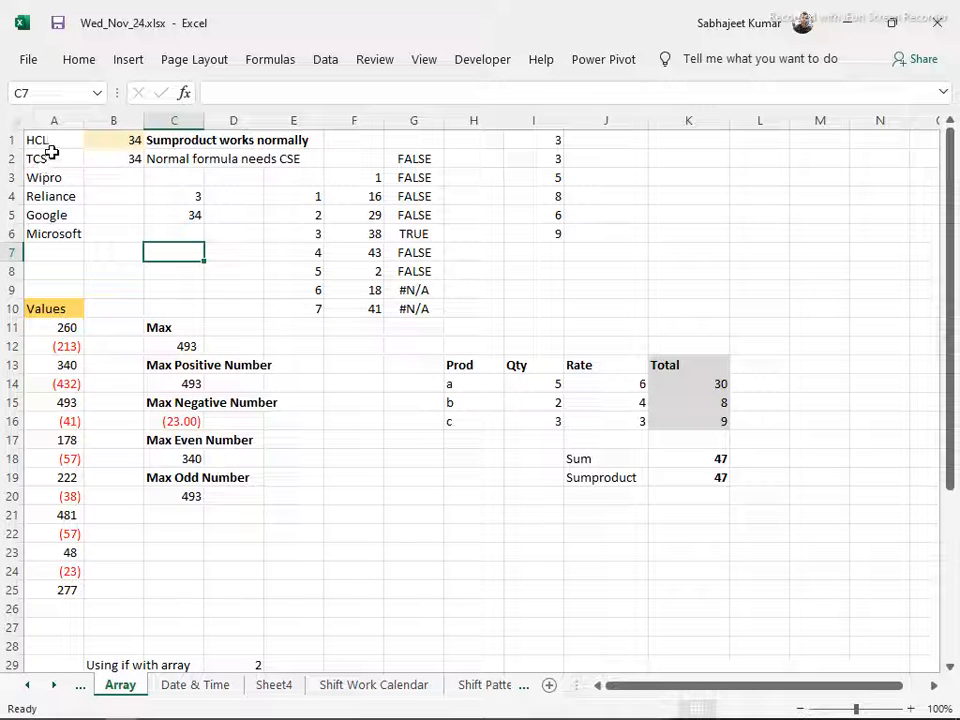
scroll(150, 690, up, 2)
click(153, 690)
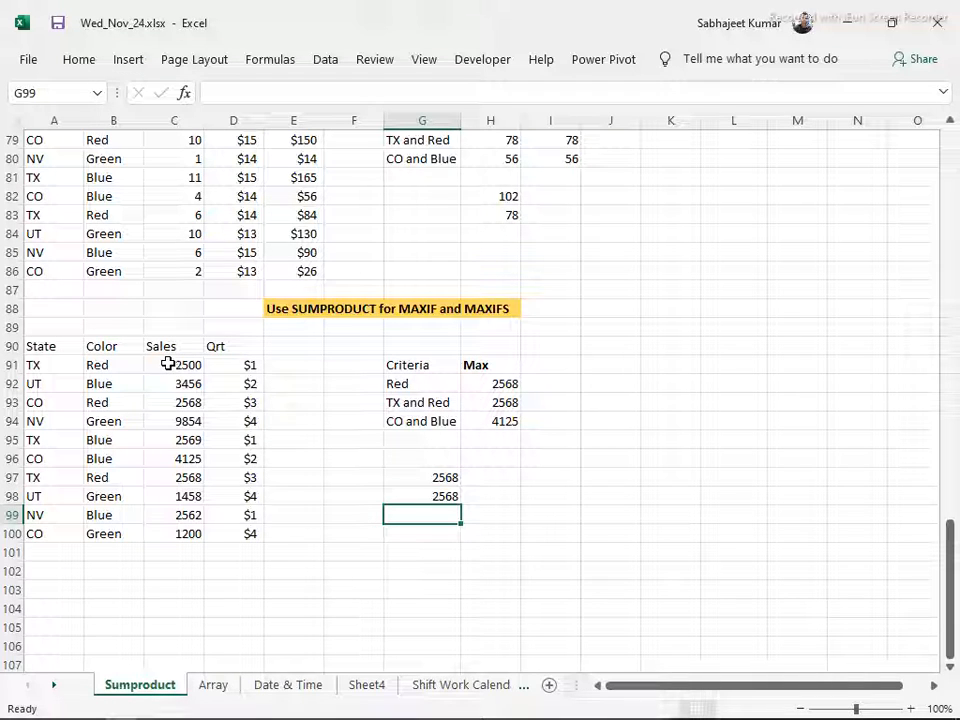
click(228, 688)
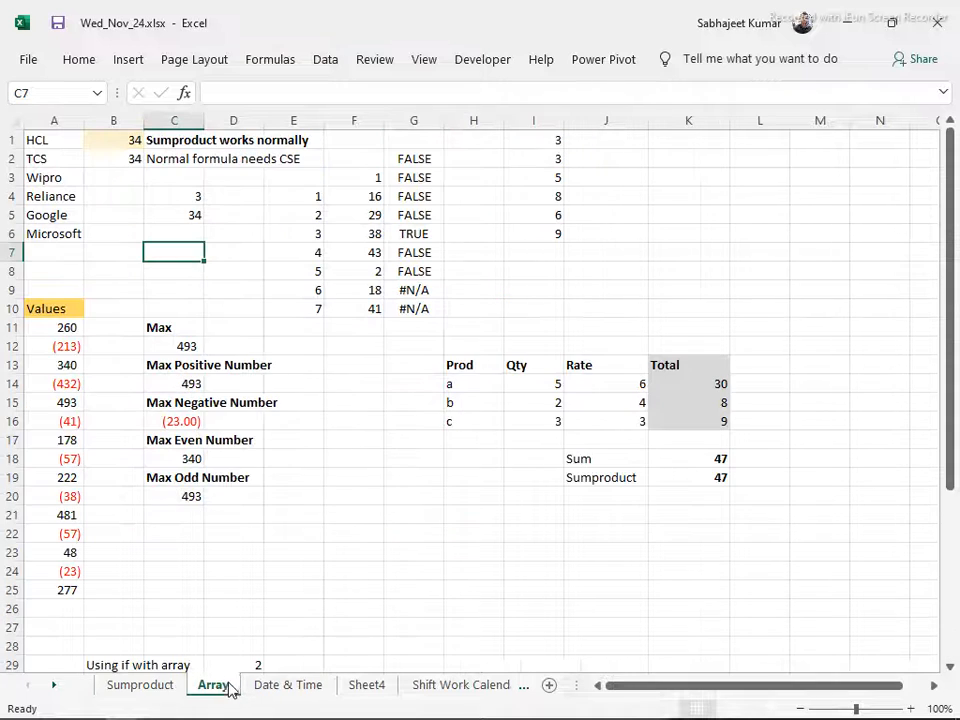
drag(30, 141, 30, 230)
key(ctrl+c)
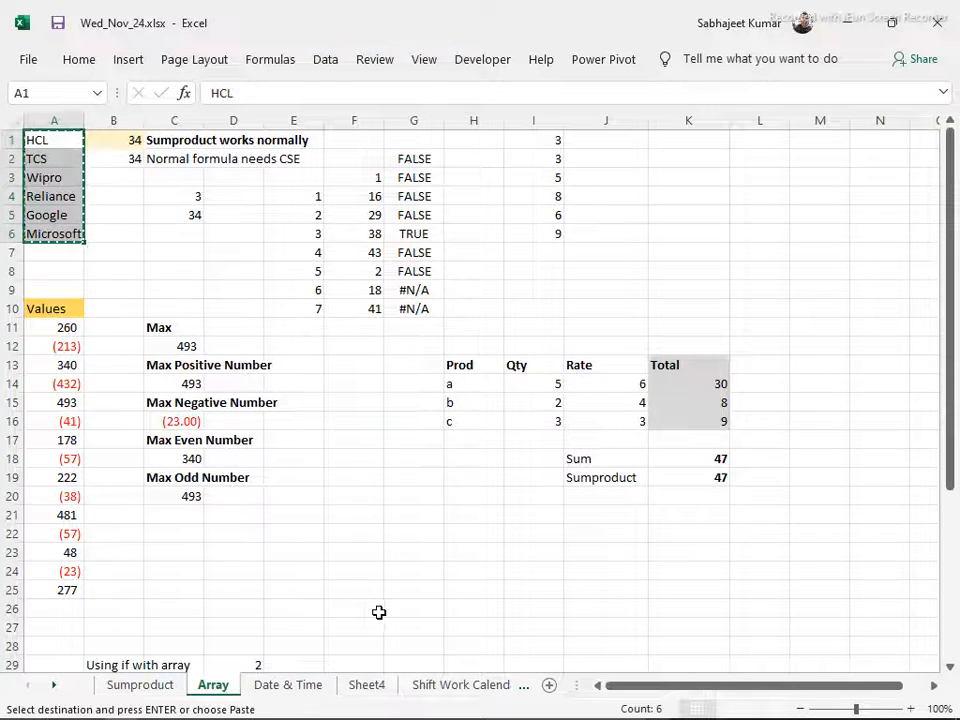
Return to Sheet5 and paste the copied company names starting at A5
key(ctrl+Page_Down)
key(ctrl+Page_Down)
key(ctrl+Page_Down)
key(ctrl+Page_Down)
key(ctrl+Page_Down)
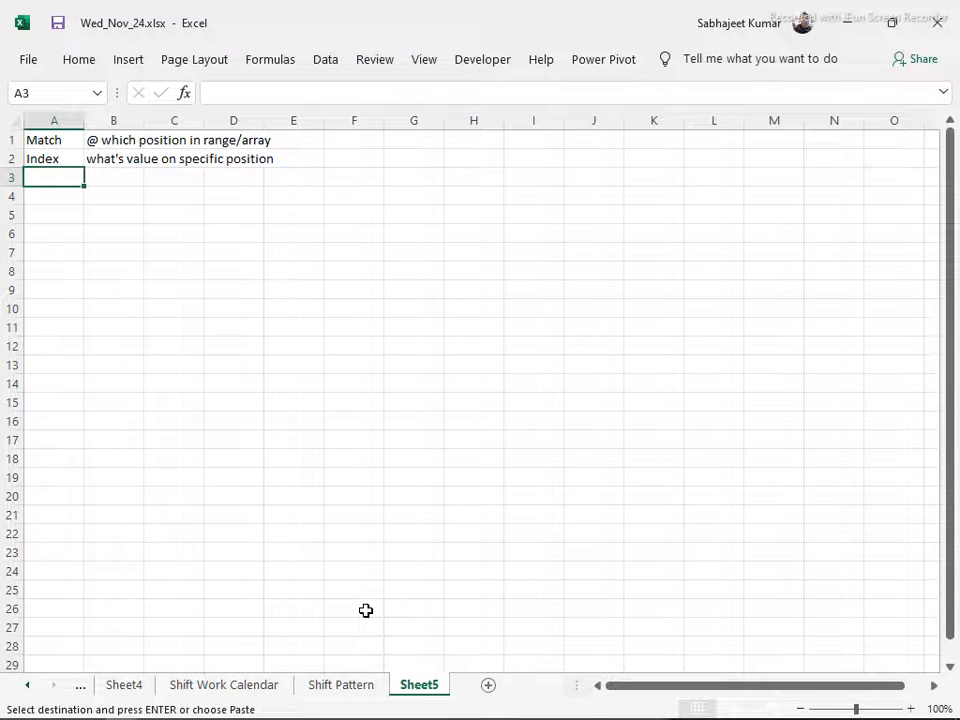
key(Down)
key(Down)
key(ctrl+v)
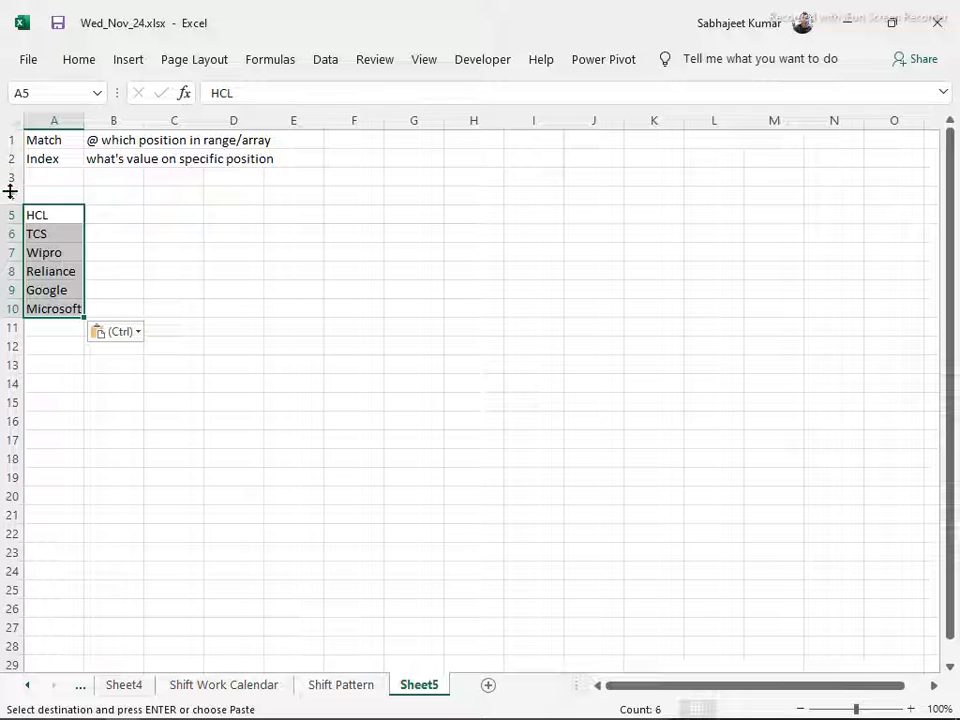
Add the bold header Name in A4 above the company list
click(71, 192)
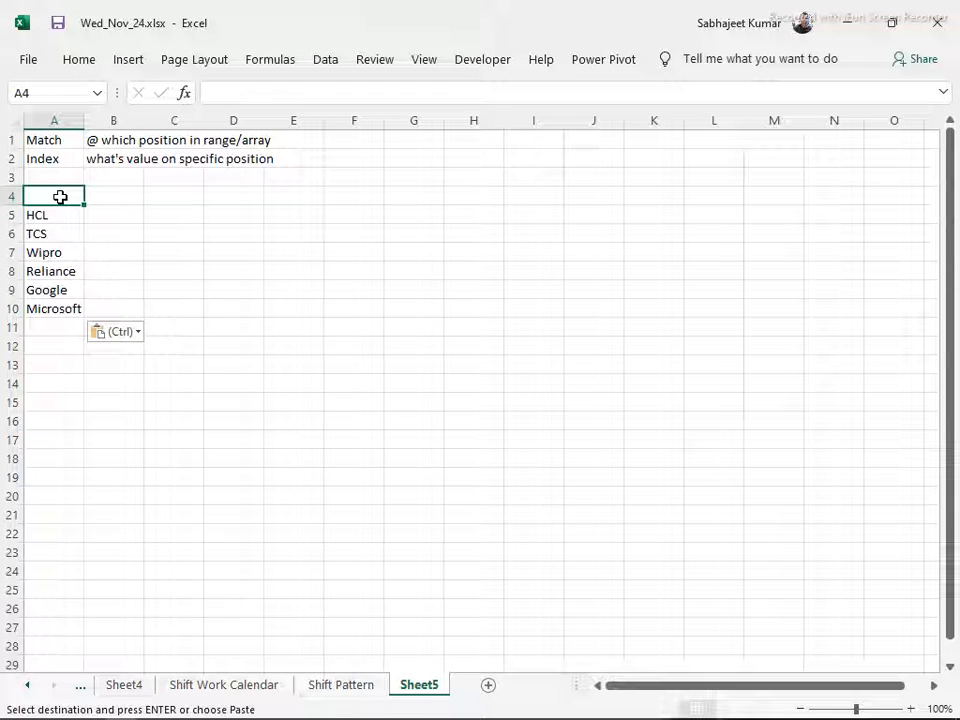
text(Name)
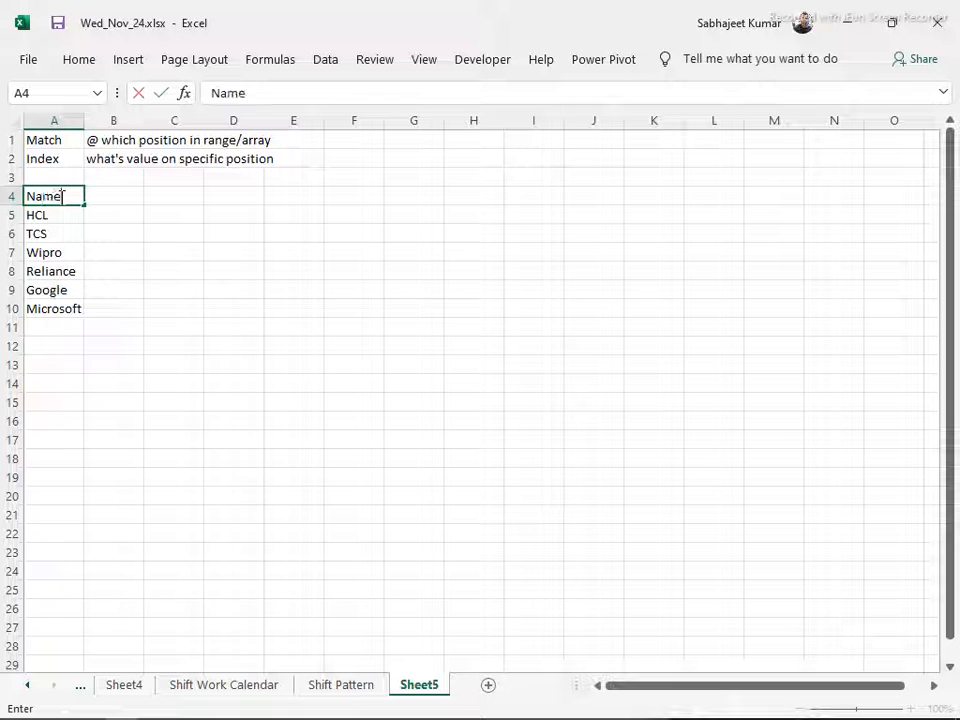
key(Return)
click(61, 197)
key(ctrl+b)
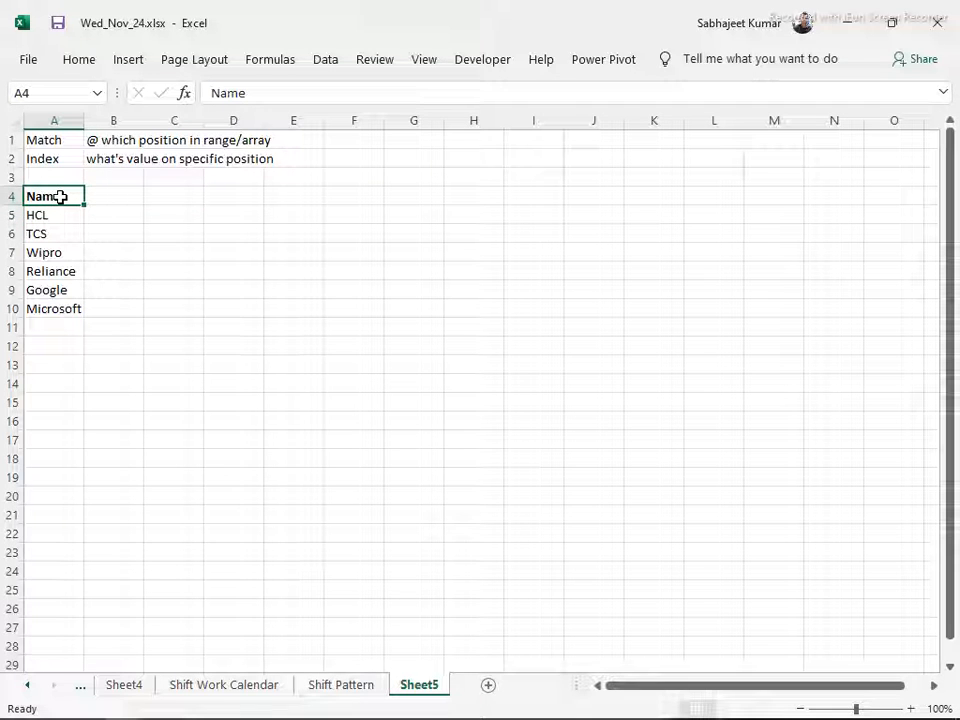
Enter the label HCL(Match) in D5 and widen column D to fit it
key(Down)
key(Right)
key(Right)
key(Right)
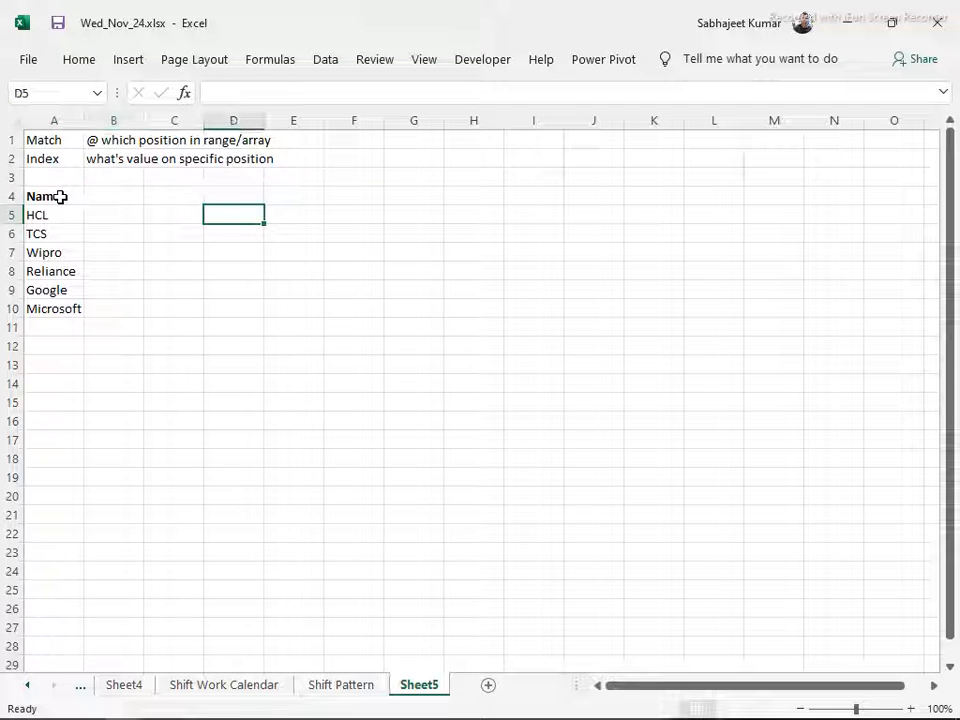
text(=)
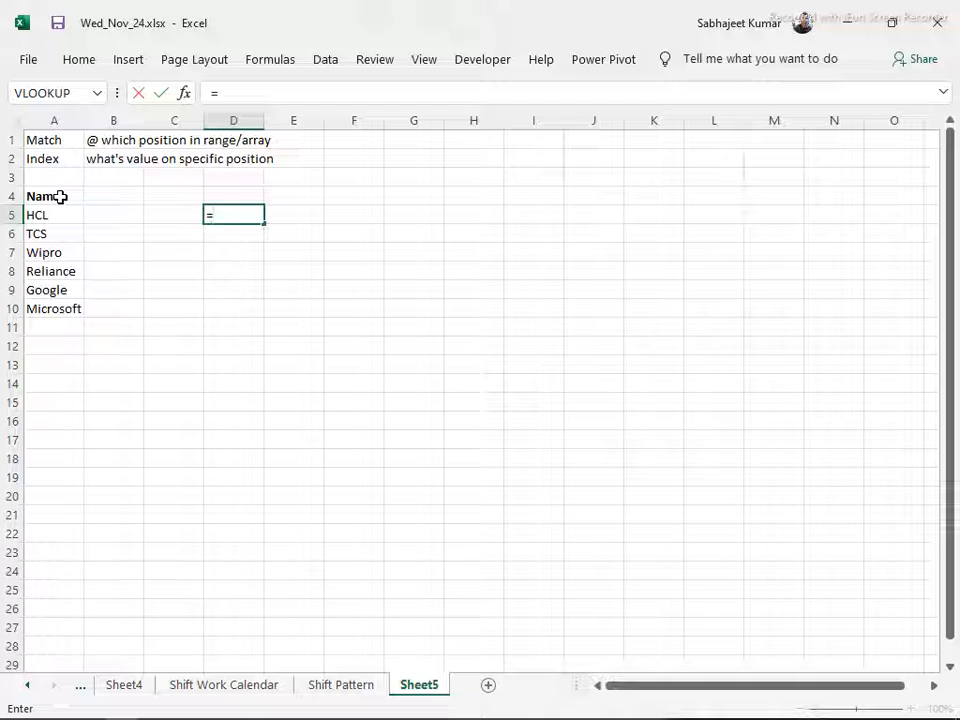
key(Escape)
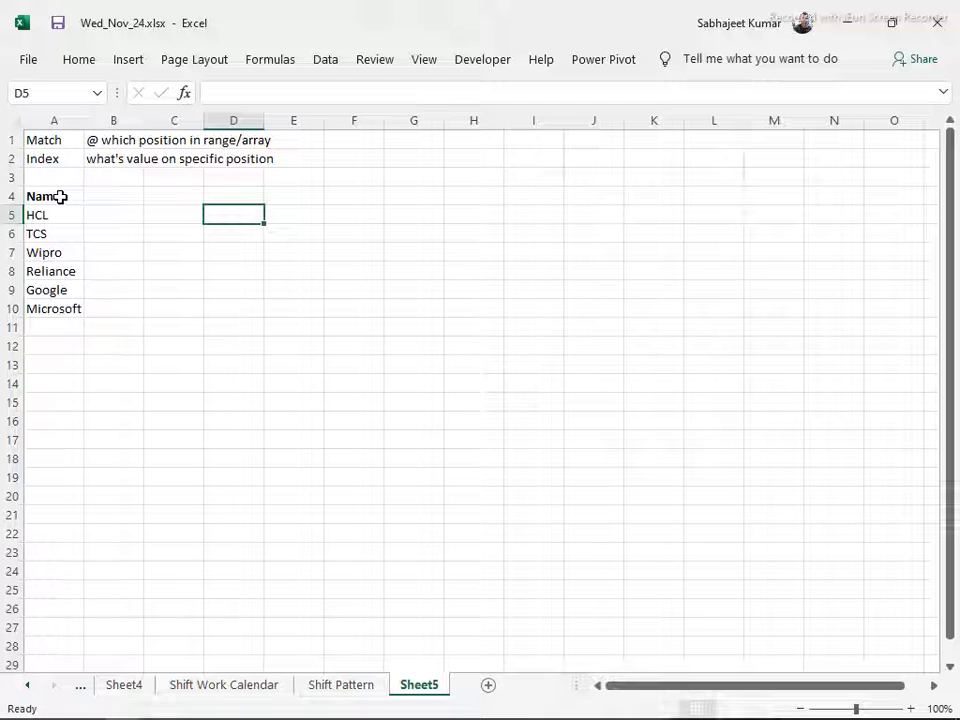
text(HCL)
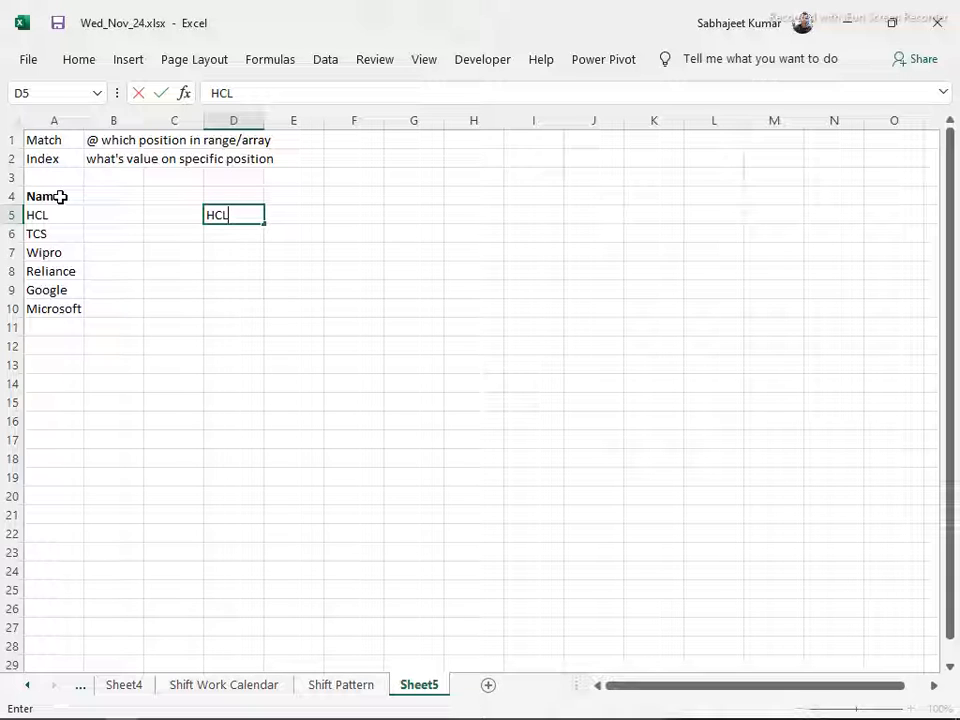
text((Match)
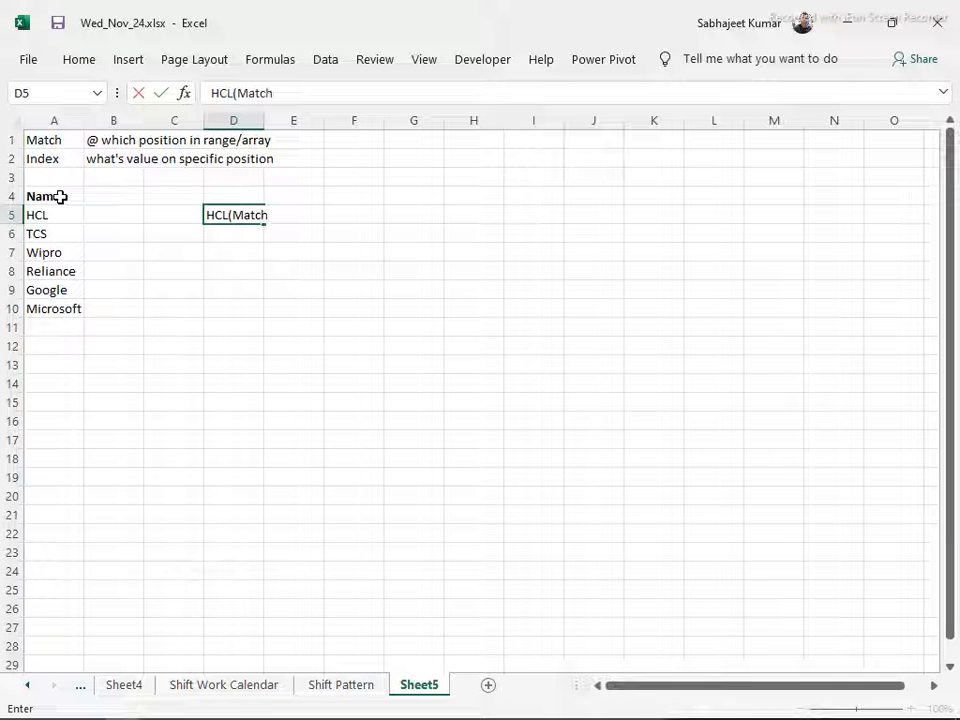
text())
key(Tab)
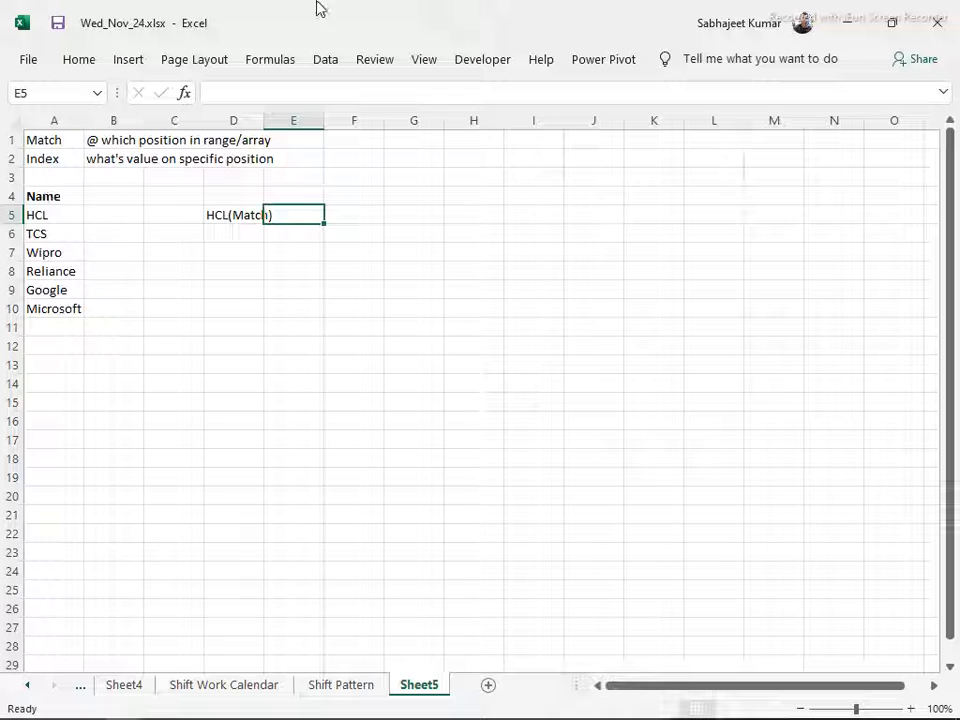
drag(264, 119, 277, 119)
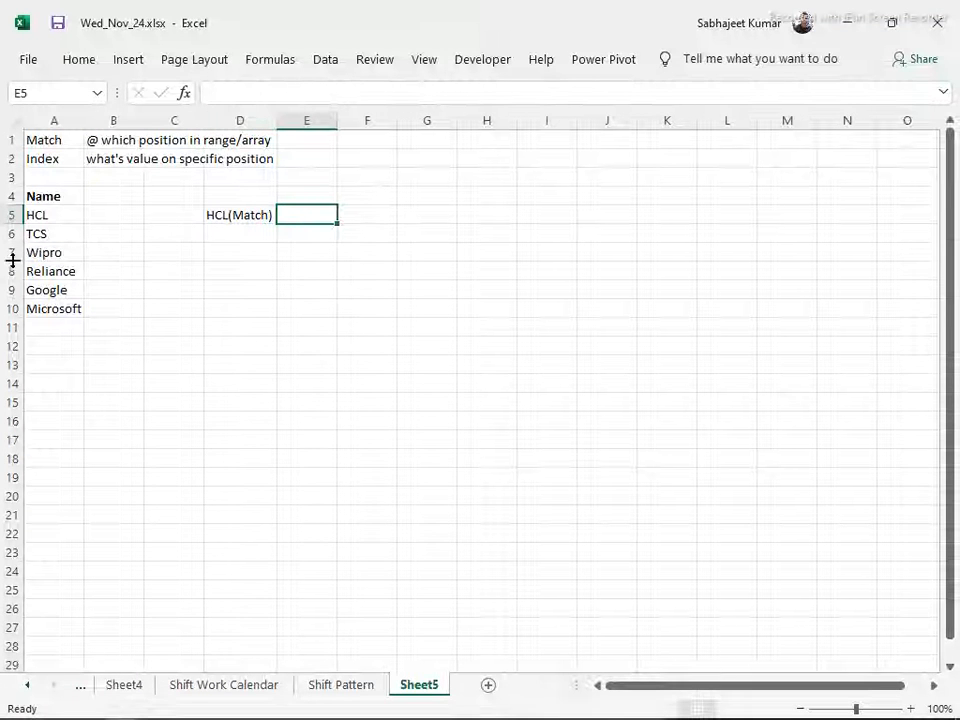
Make the HCL(Match) label in D5 bold
click(35, 217)
drag(35, 217, 47, 306)
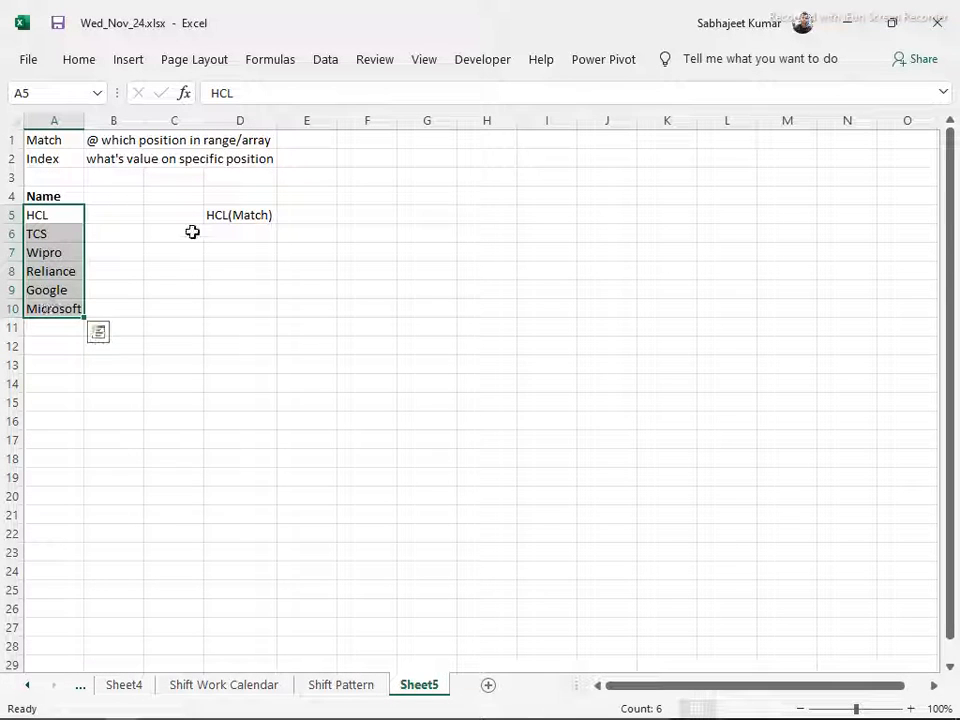
click(253, 214)
key(ctrl+b)
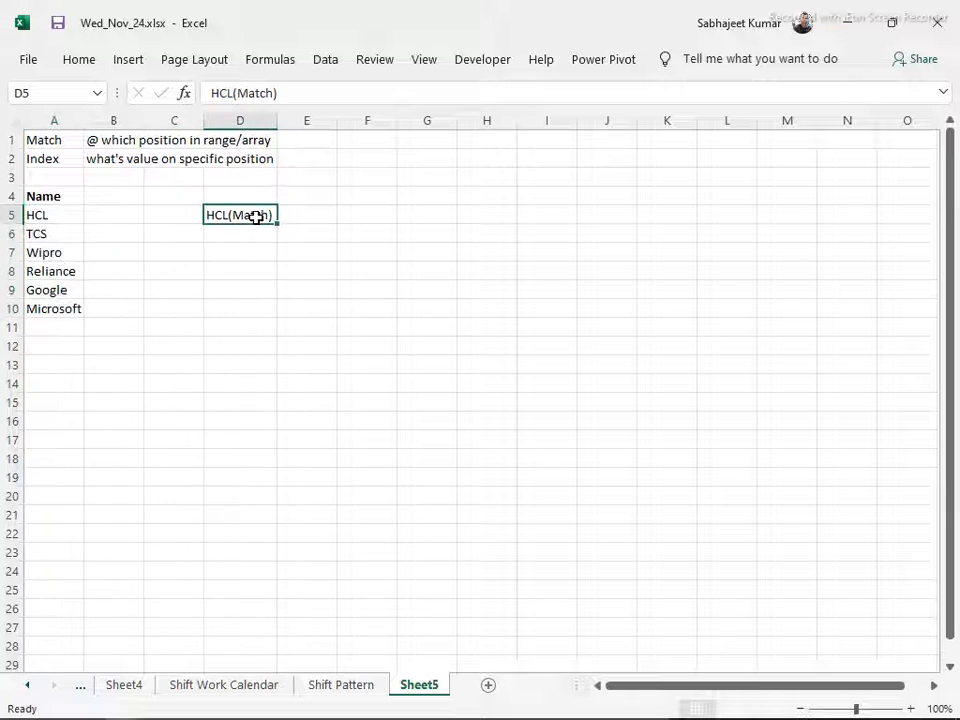
Start a MATCH formula in E5 with the text "HCL" as the lookup value
click(329, 210)
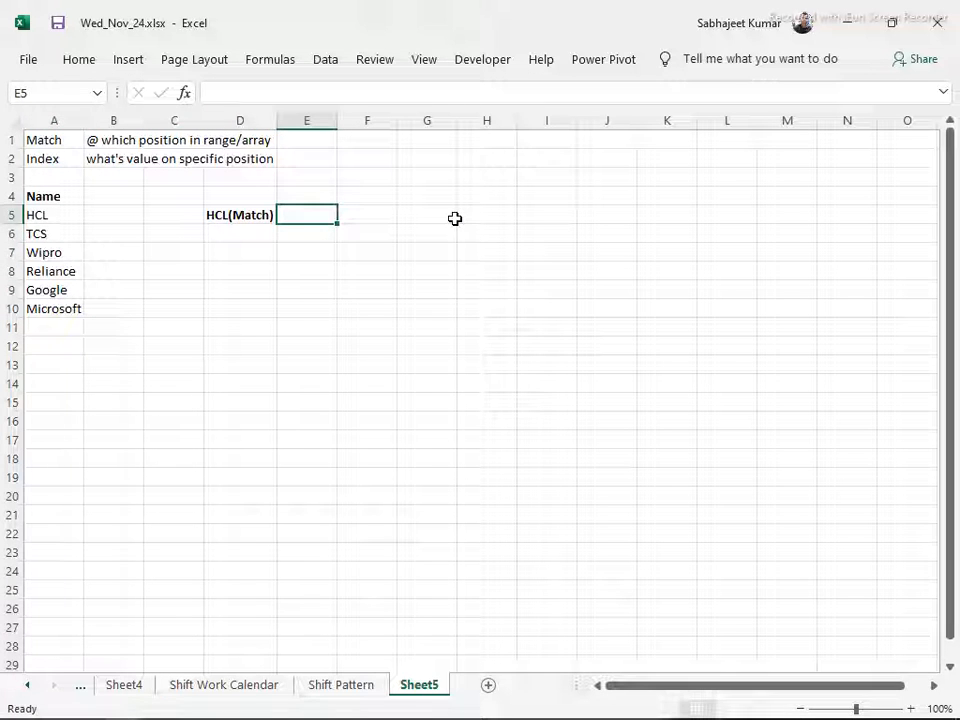
text(=m)
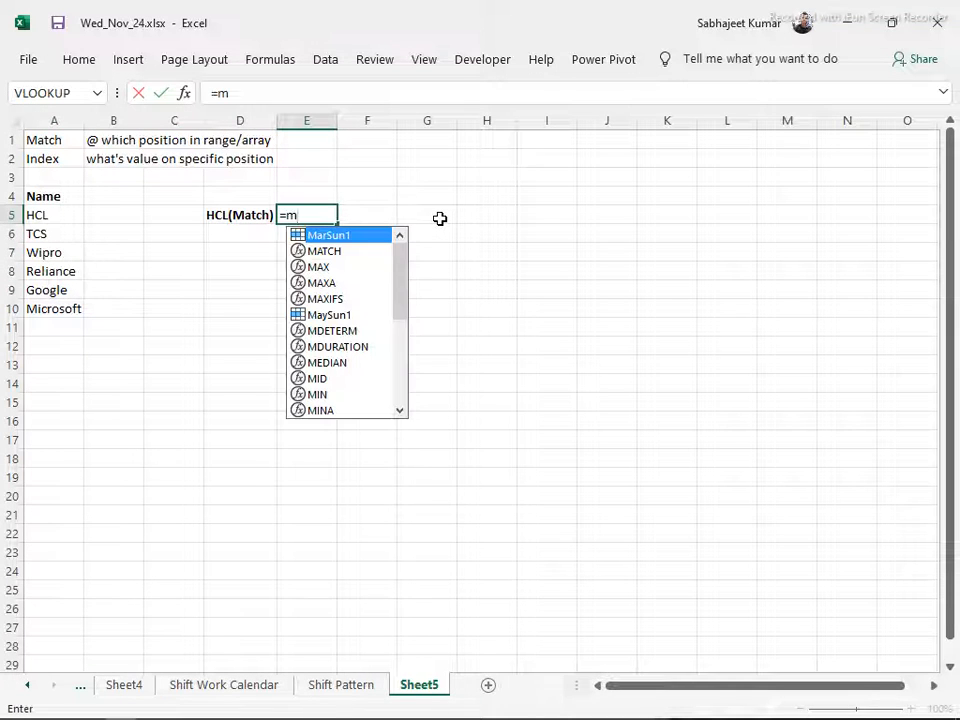
text(at)
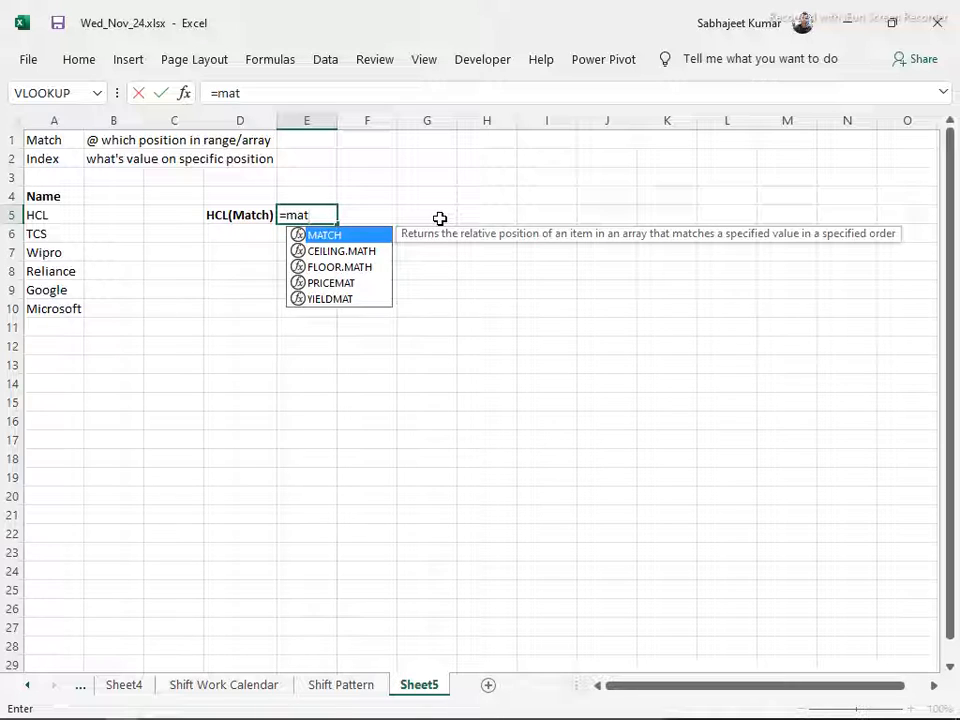
key(Tab)
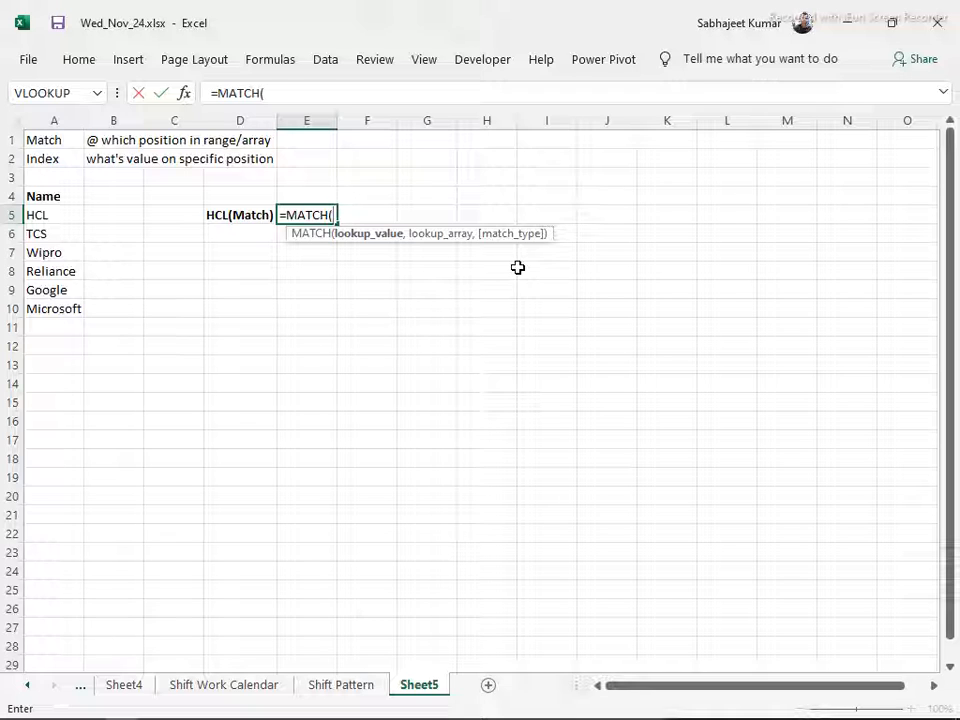
text("HCL)
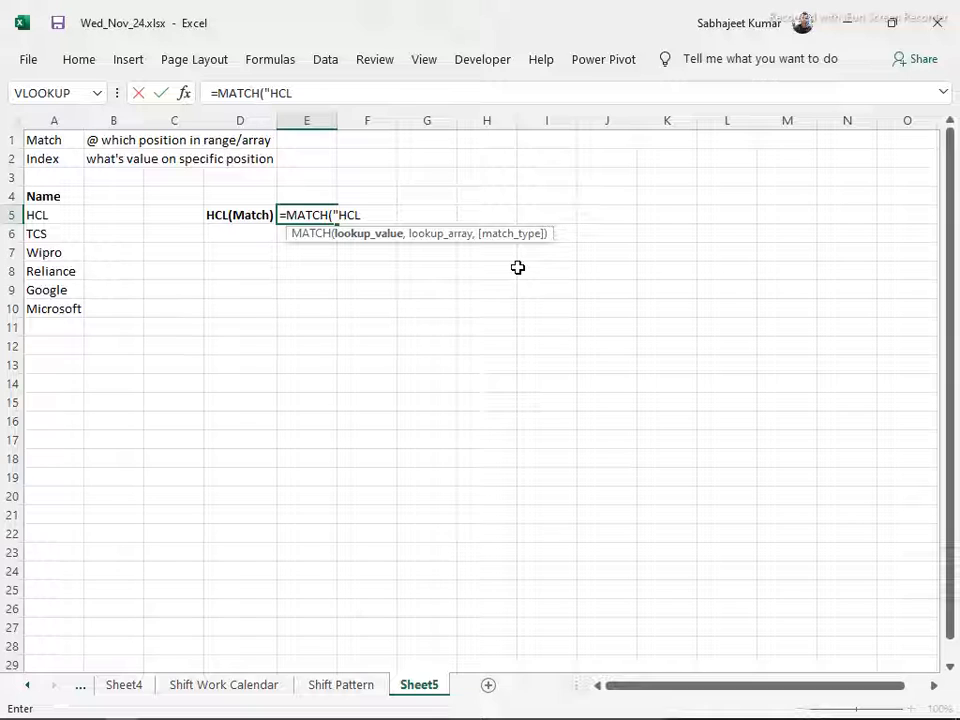
text(",)
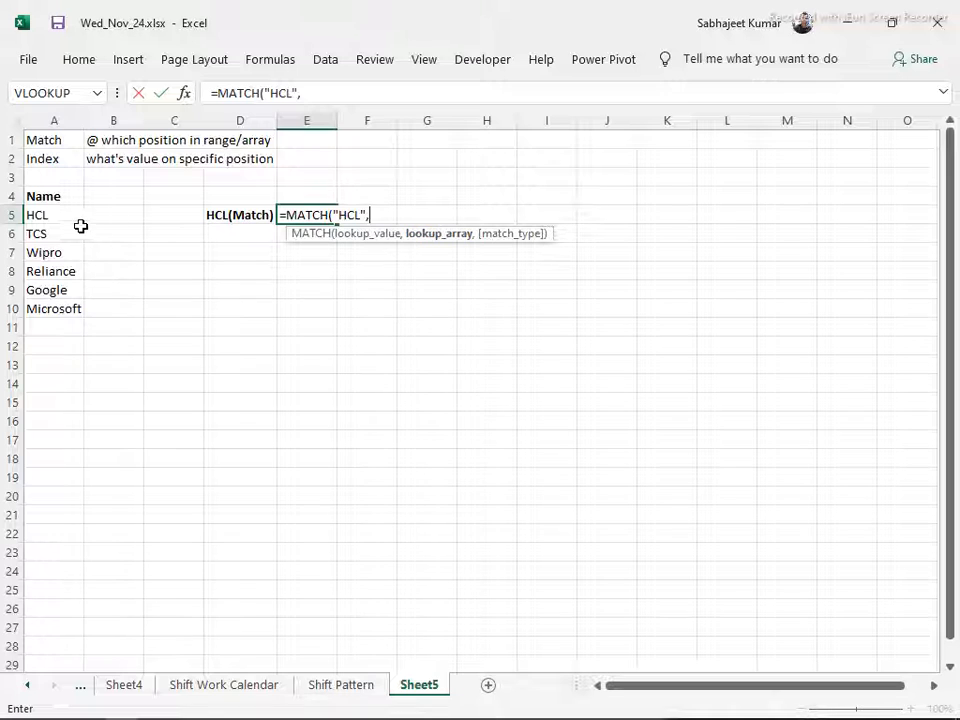
Try different column and row ranges, such as A5:A23 and A9:K9, as the lookup array of the MATCH formula
drag(50, 215, 52, 302)
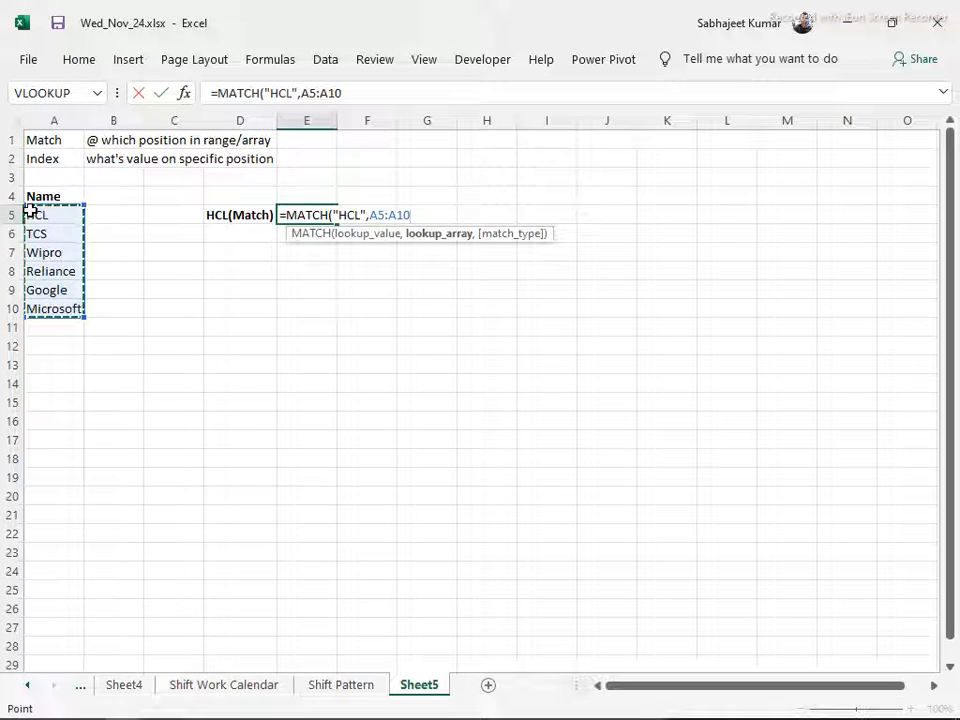
drag(33, 212, 22, 552)
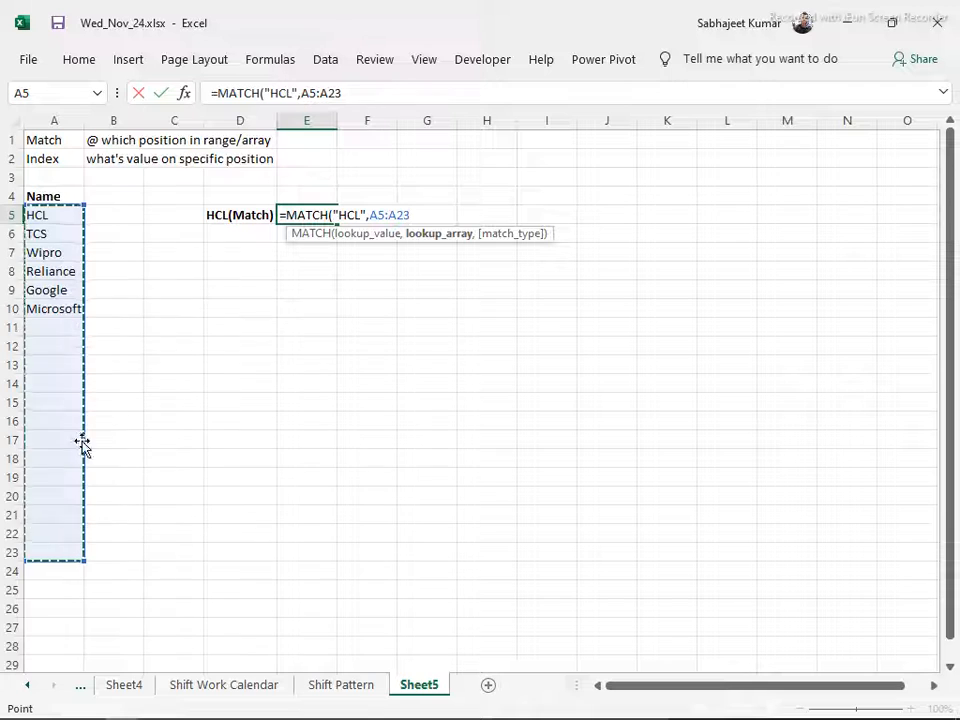
drag(58, 287, 703, 277)
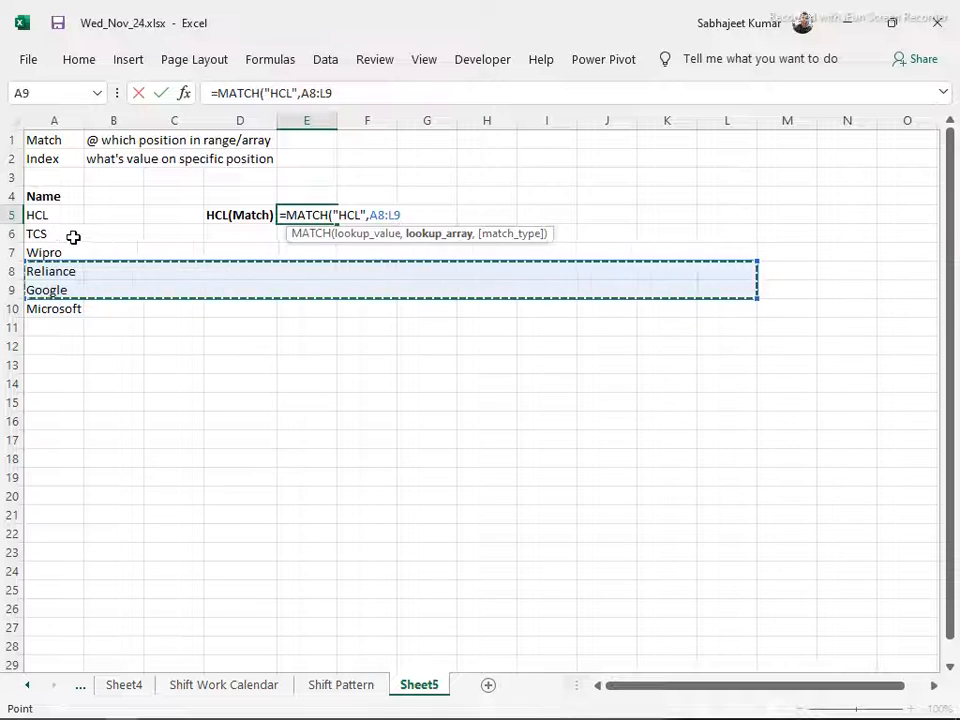
click(40, 289)
drag(40, 289, 660, 290)
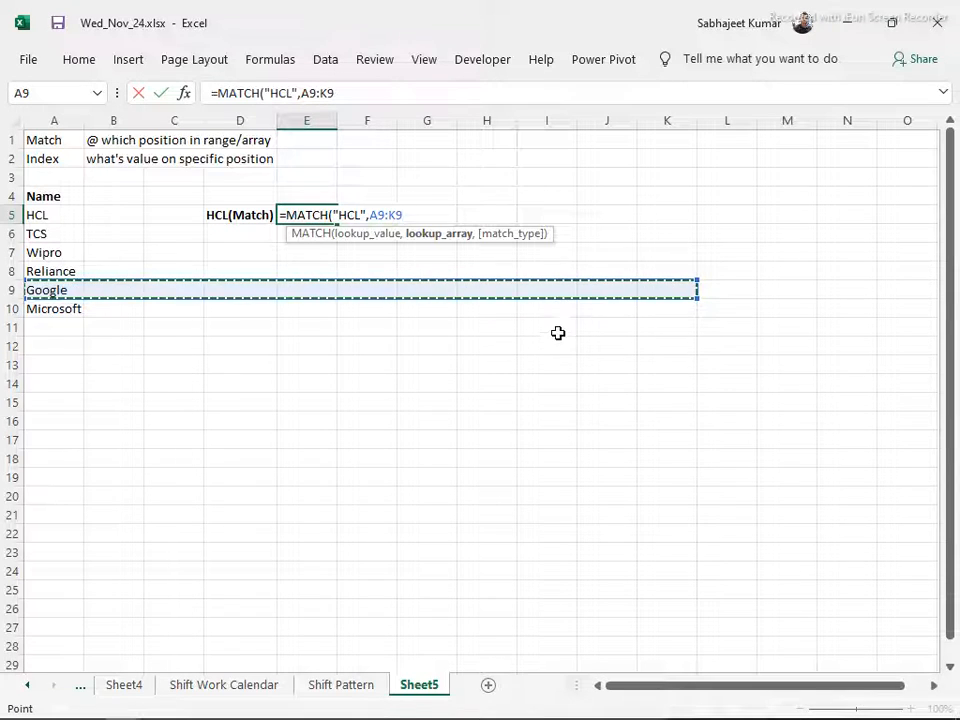
drag(58, 234, 34, 491)
Complete the MATCH formula in E5 with A5:A10 as the lookup array and 0 for exact match
drag(45, 212, 55, 297)
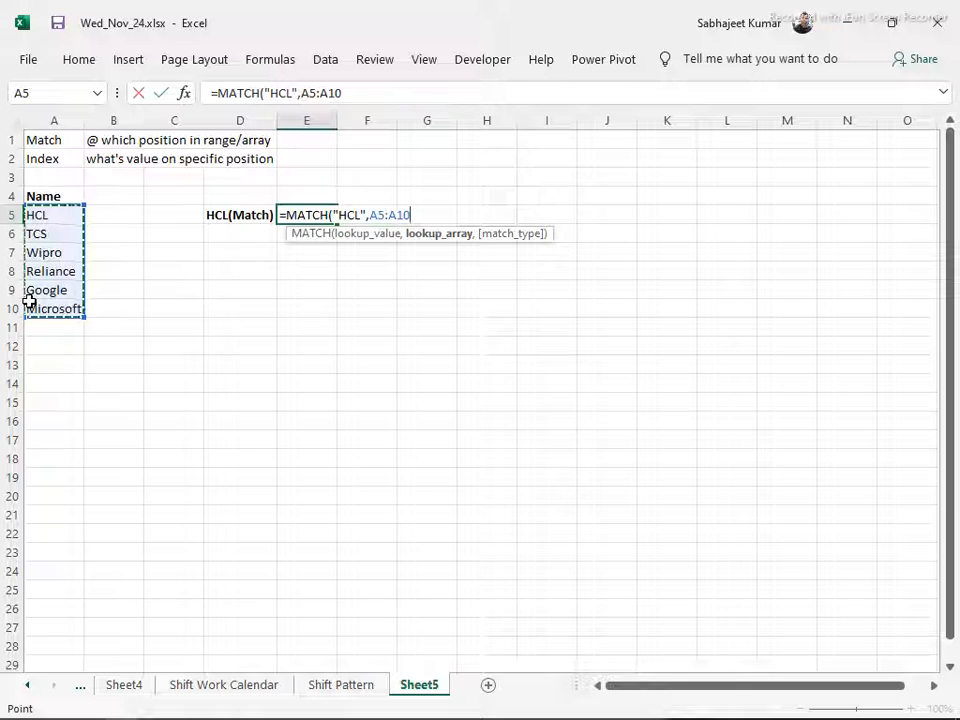
text(,)
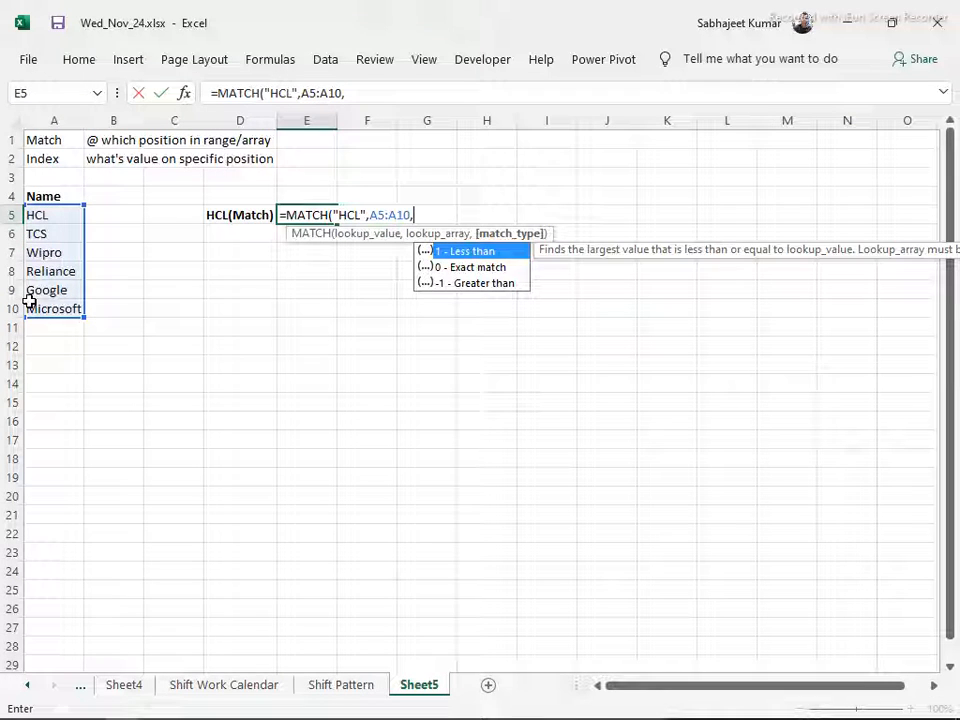
key(Down)
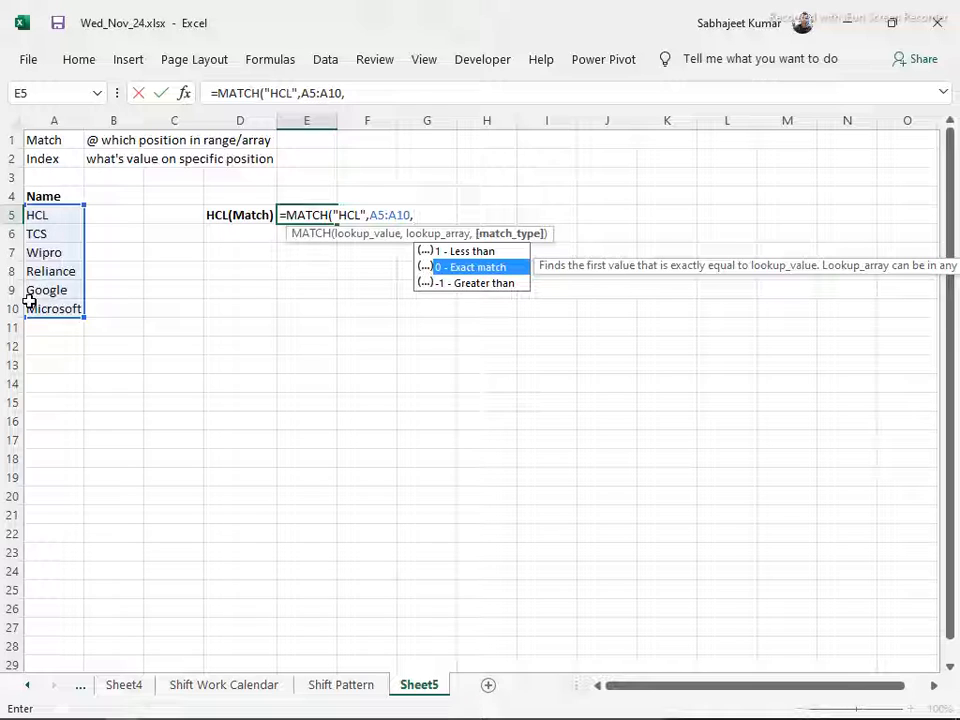
text(0)
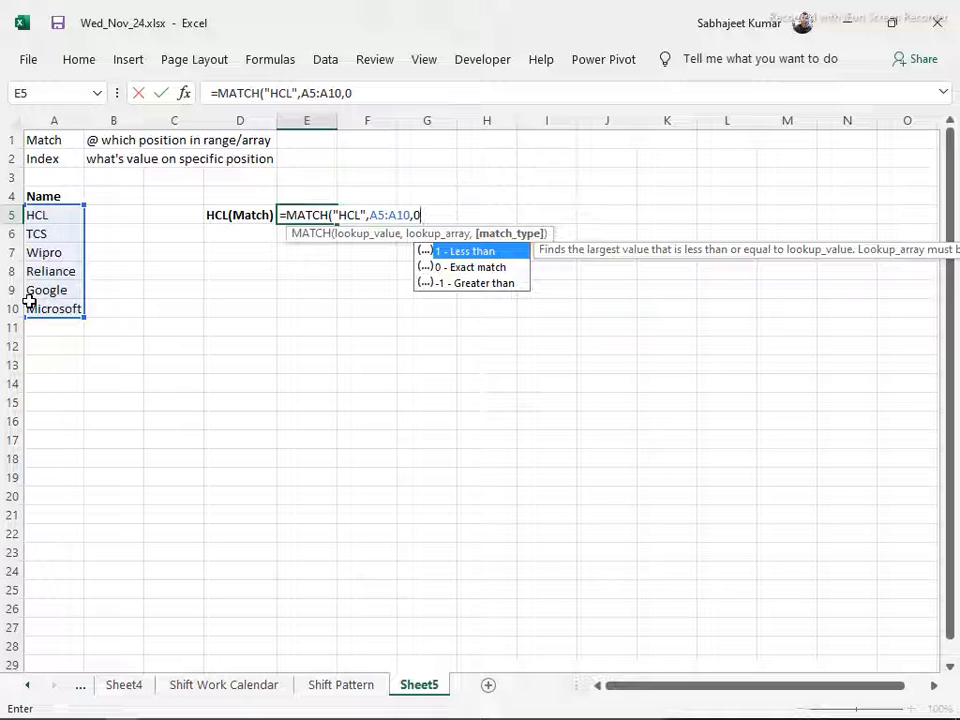
key(Return)
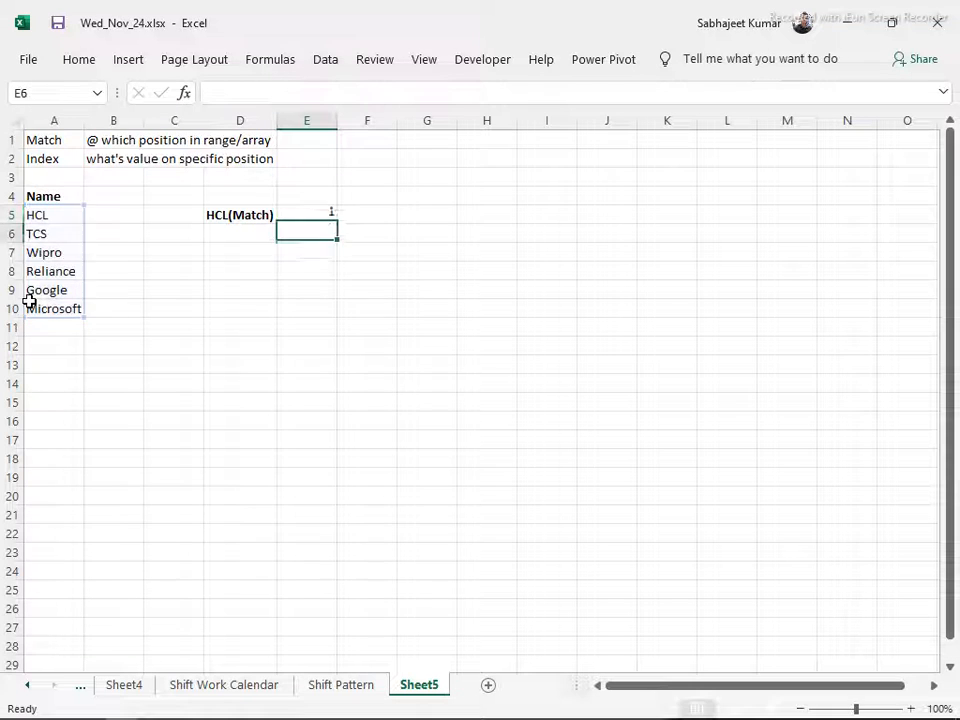
key(Up)
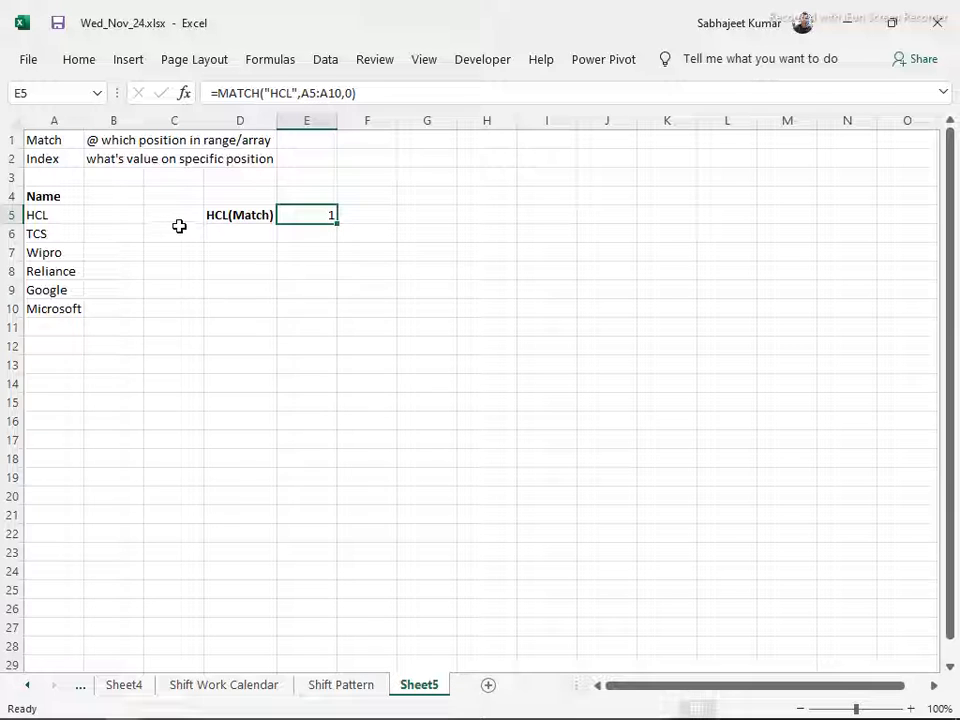
drag(279, 93, 293, 95)
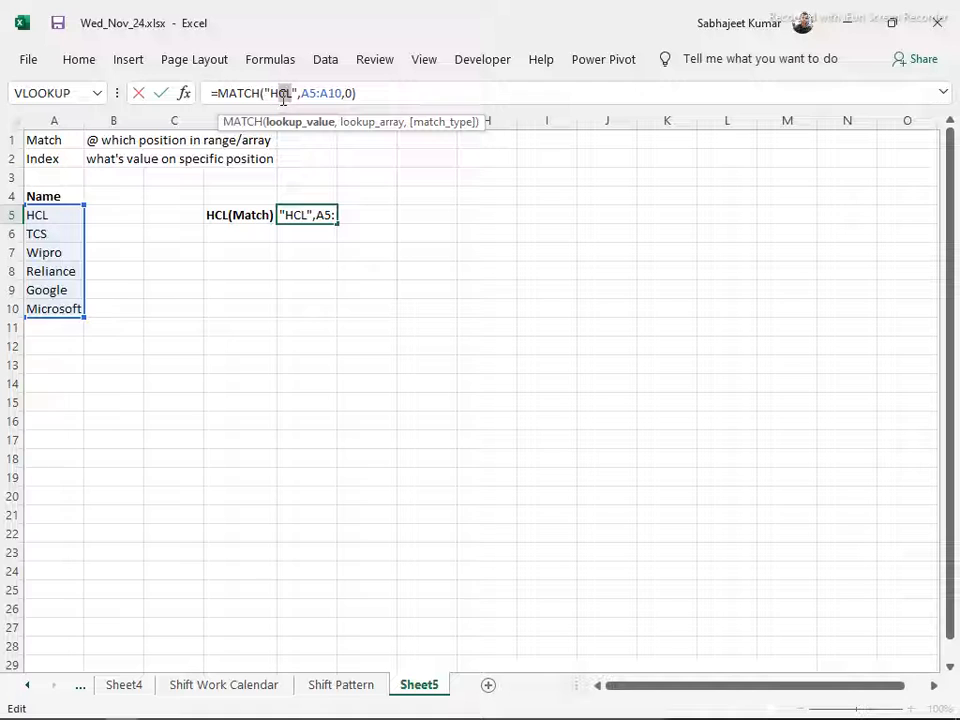
key(BackSpace)
key(Escape)
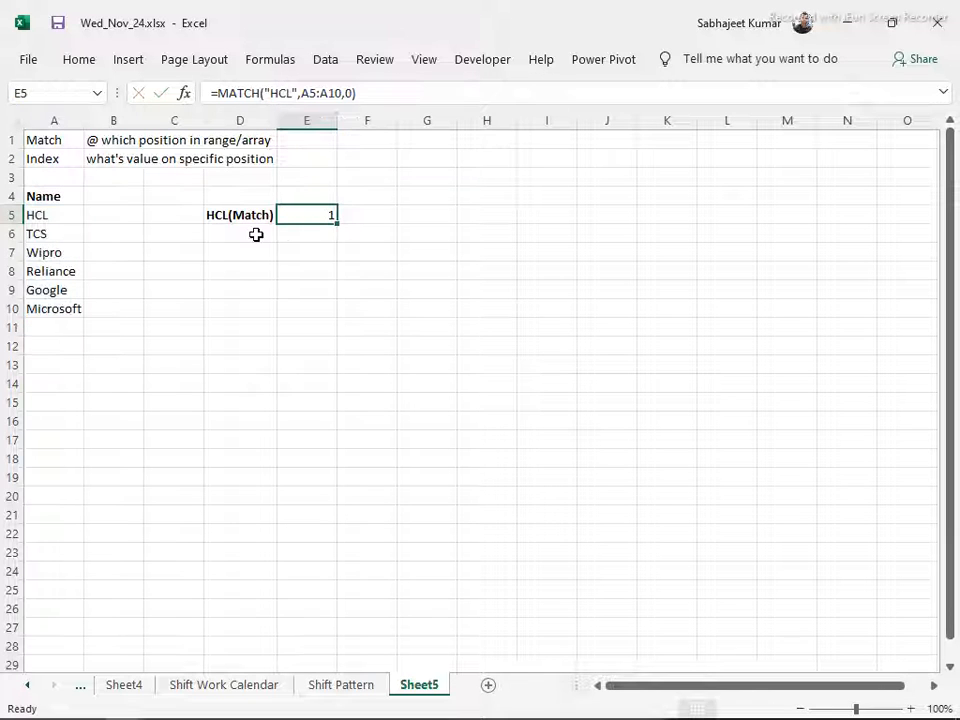
Enter the company name Wipro in D6 as a lookup value
click(256, 234)
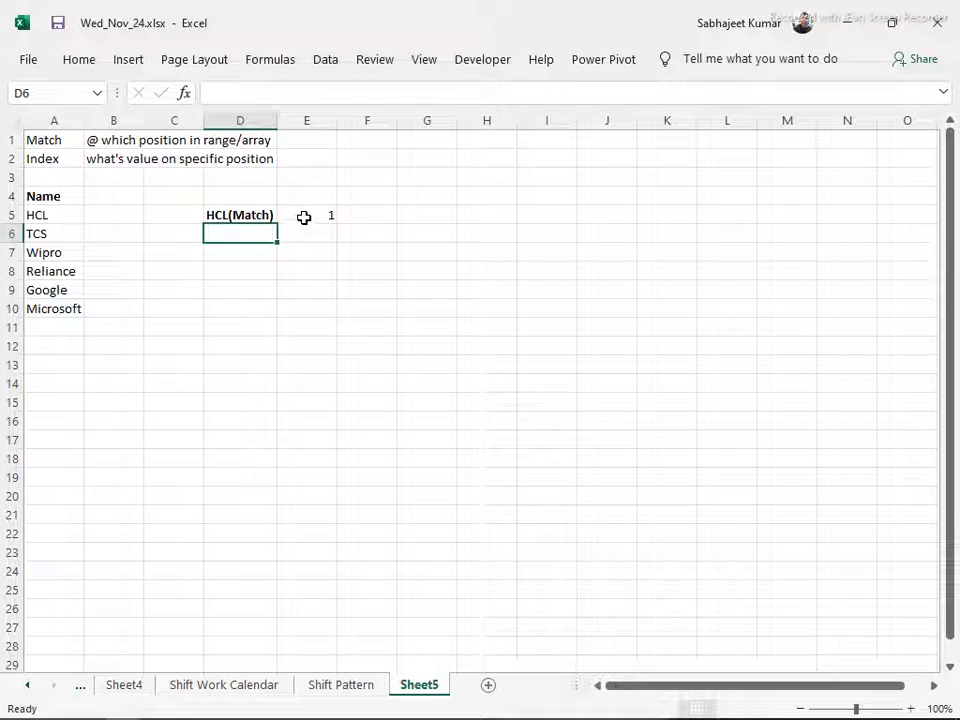
text(Wipo)
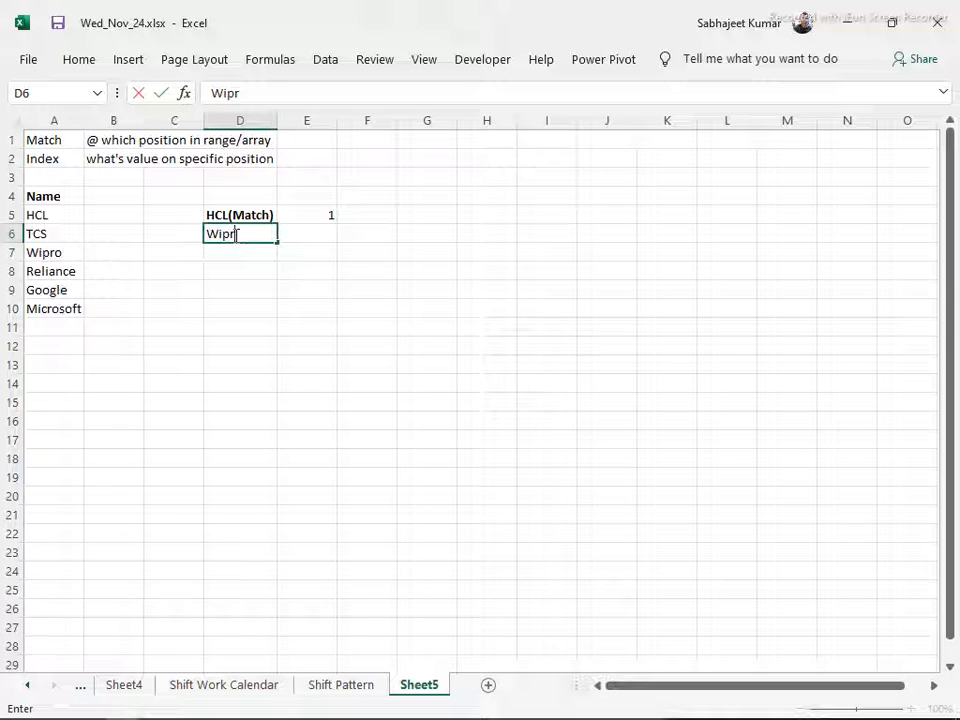
key(Tab)
Replace the hard-coded lookup value in the E5 MATCH formula with a reference to cell D6
key(Up)
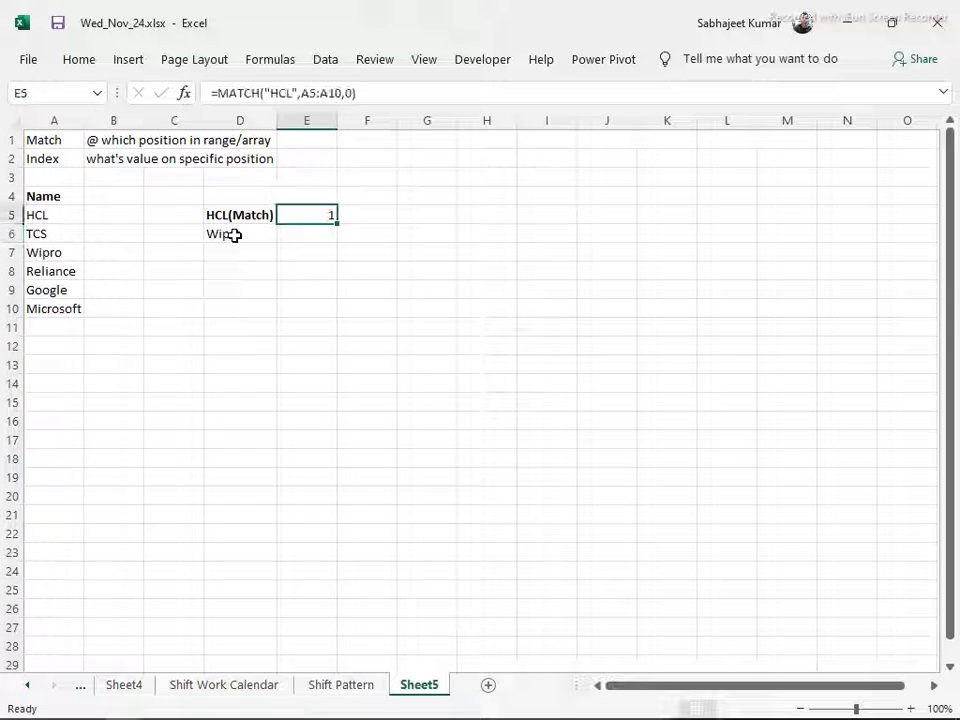
drag(296, 94, 262, 112)
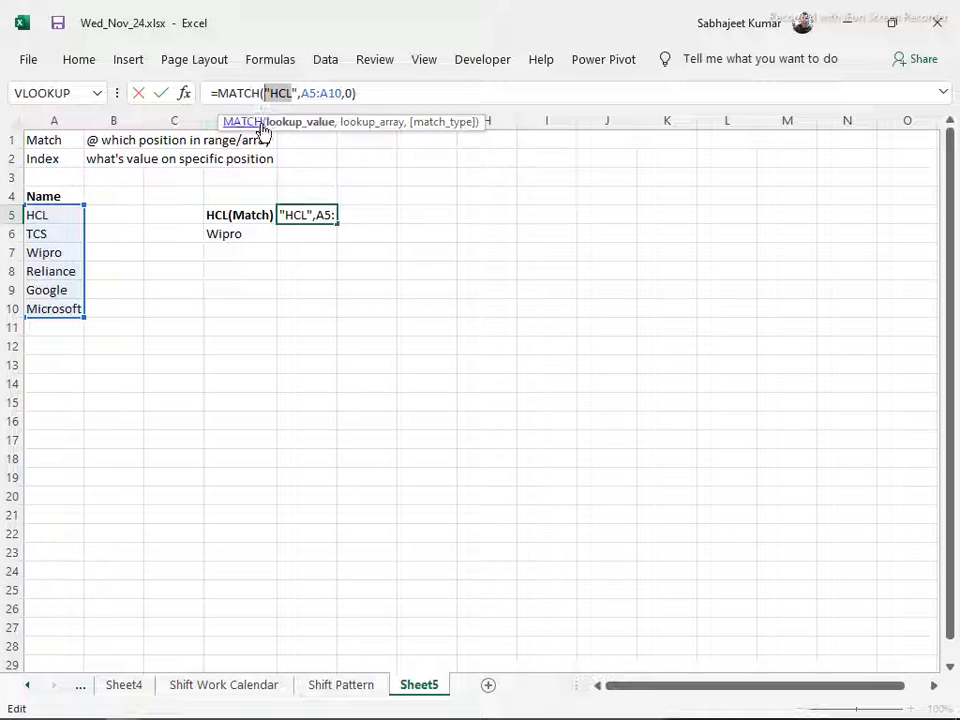
key(BackSpace)
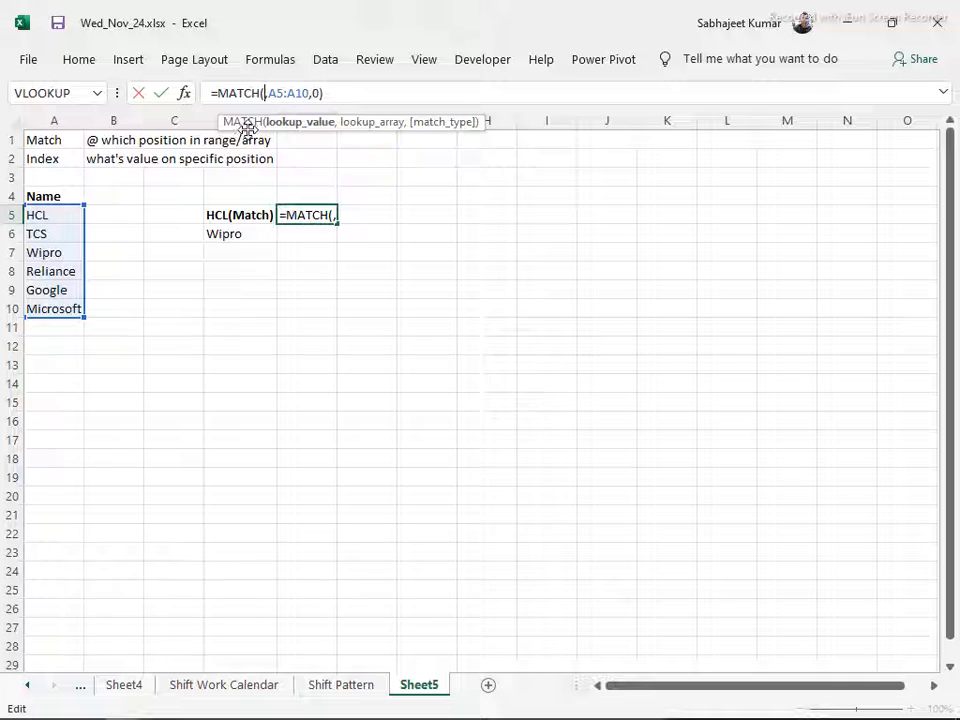
click(225, 233)
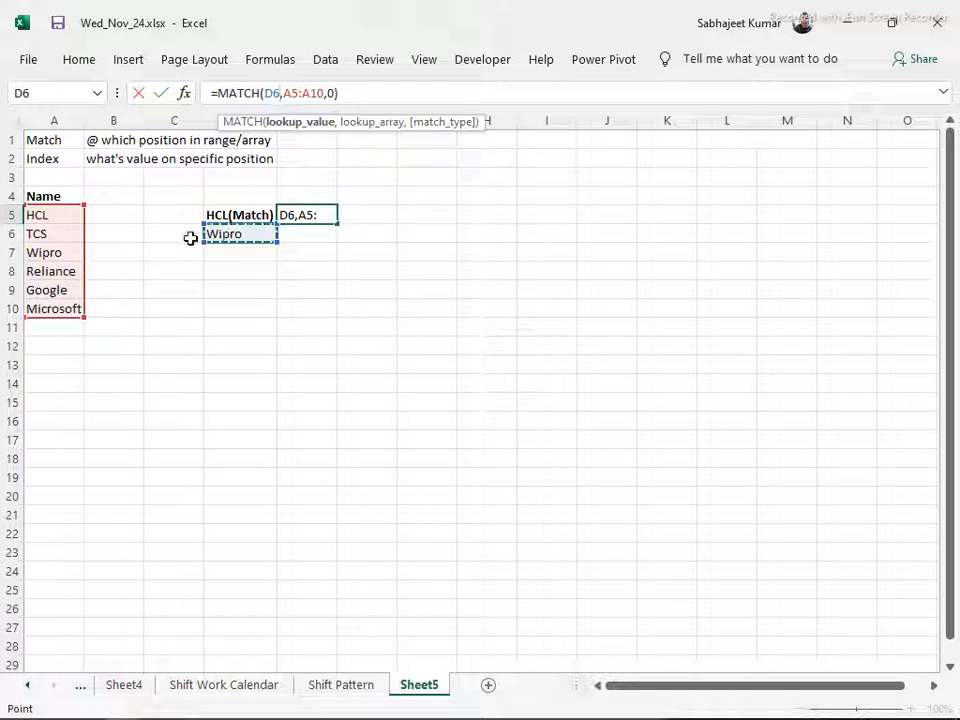
key(Return)
key(Up)
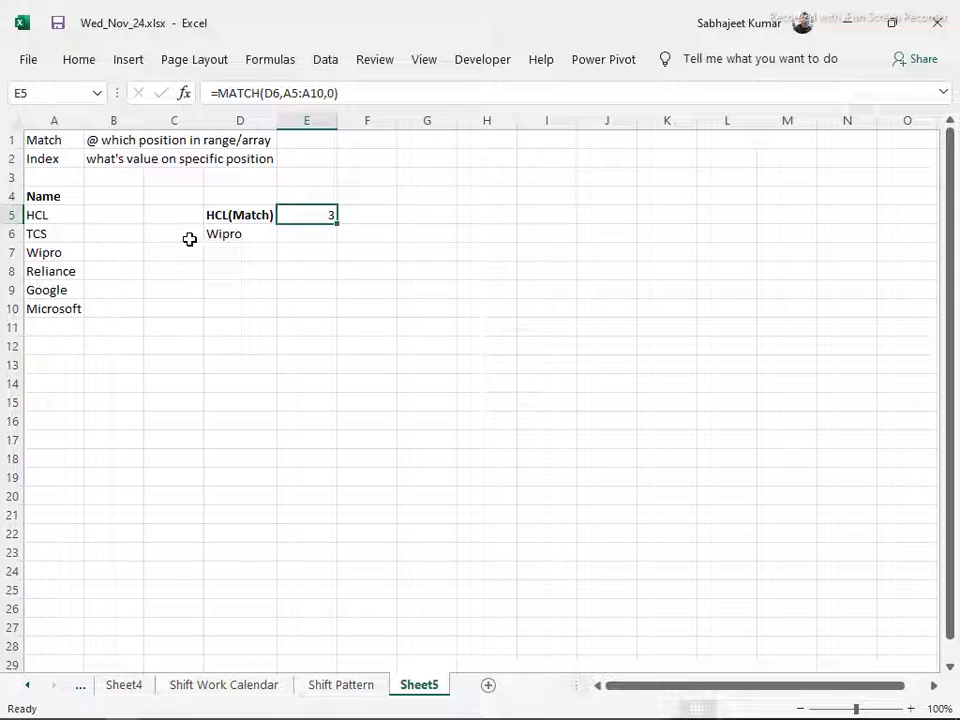
Enter the formula =INDEX(A5:A10,2) in D9 to return the second company name
key(Down)
key(Down)
key(Down)
key(Down)
key(Left)
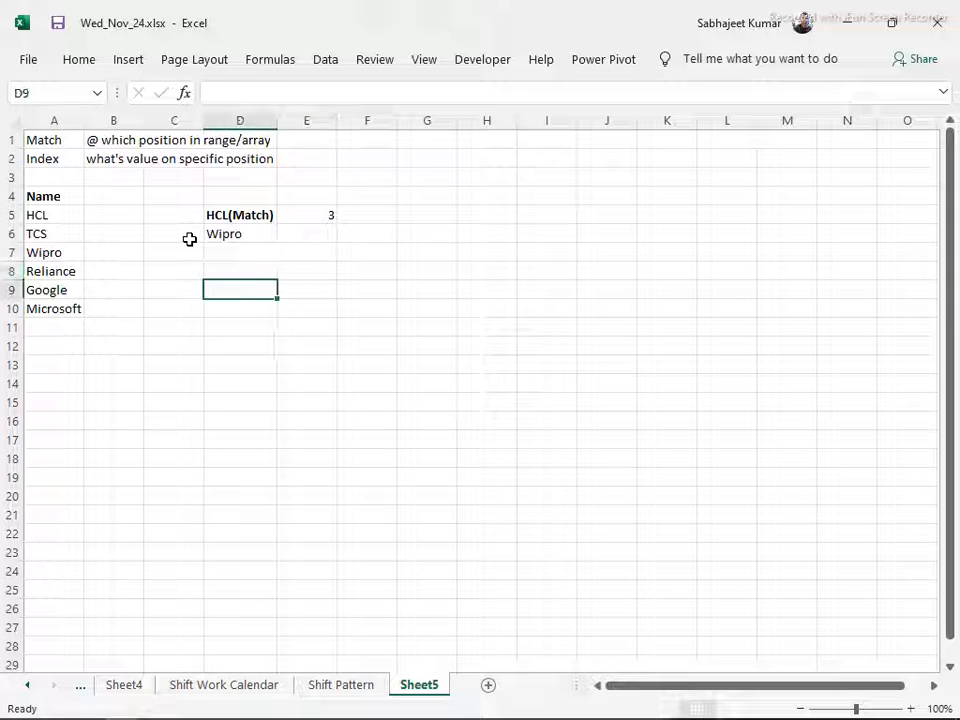
text(=ind)
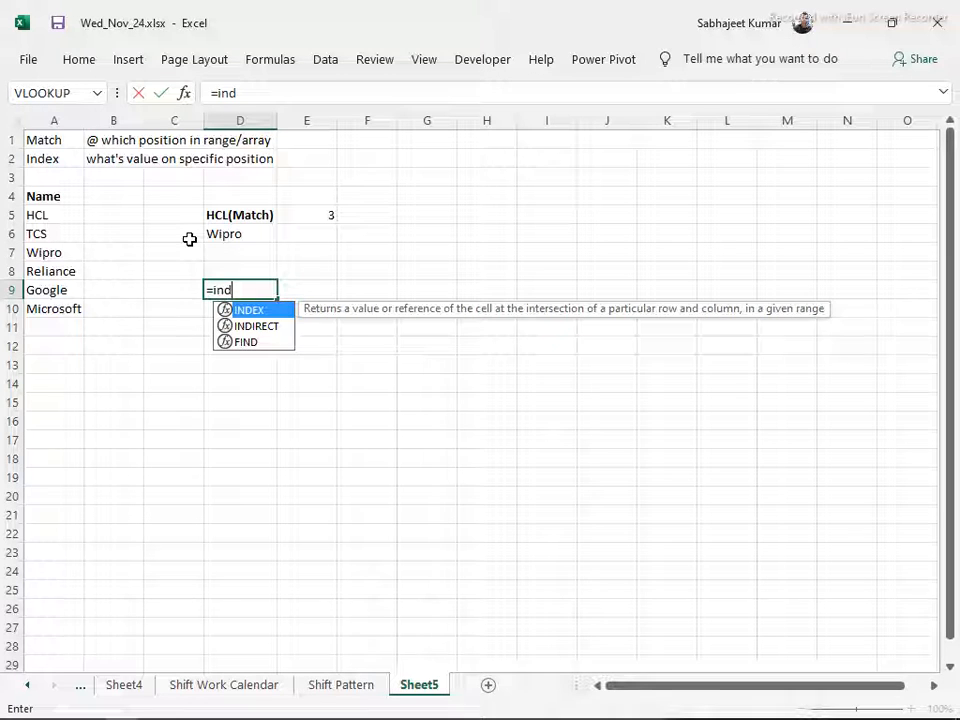
key(Tab)
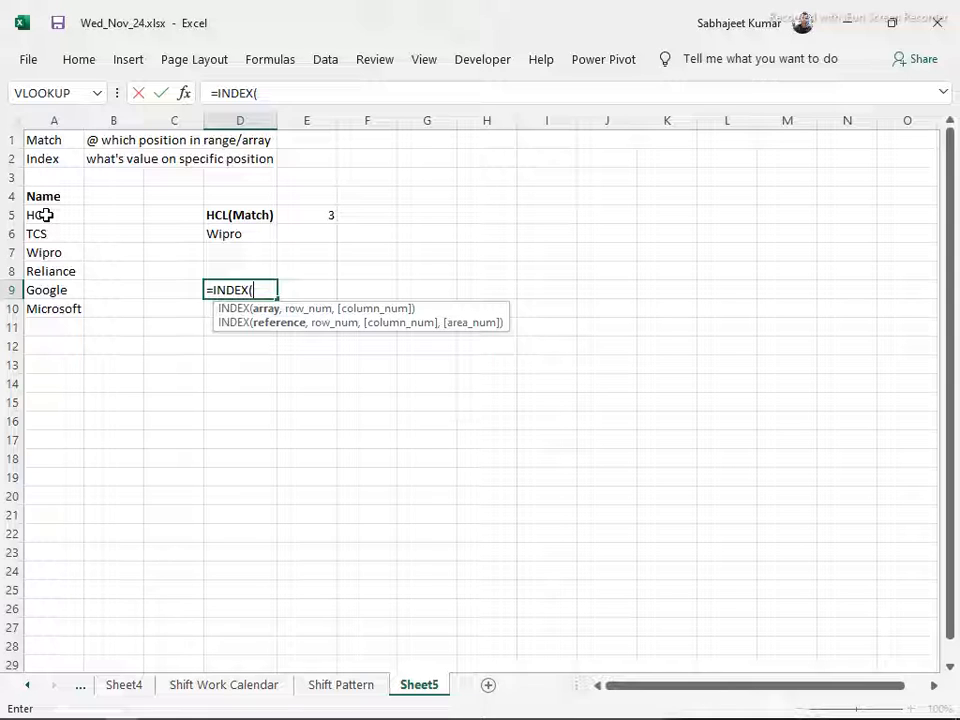
drag(46, 214, 48, 308)
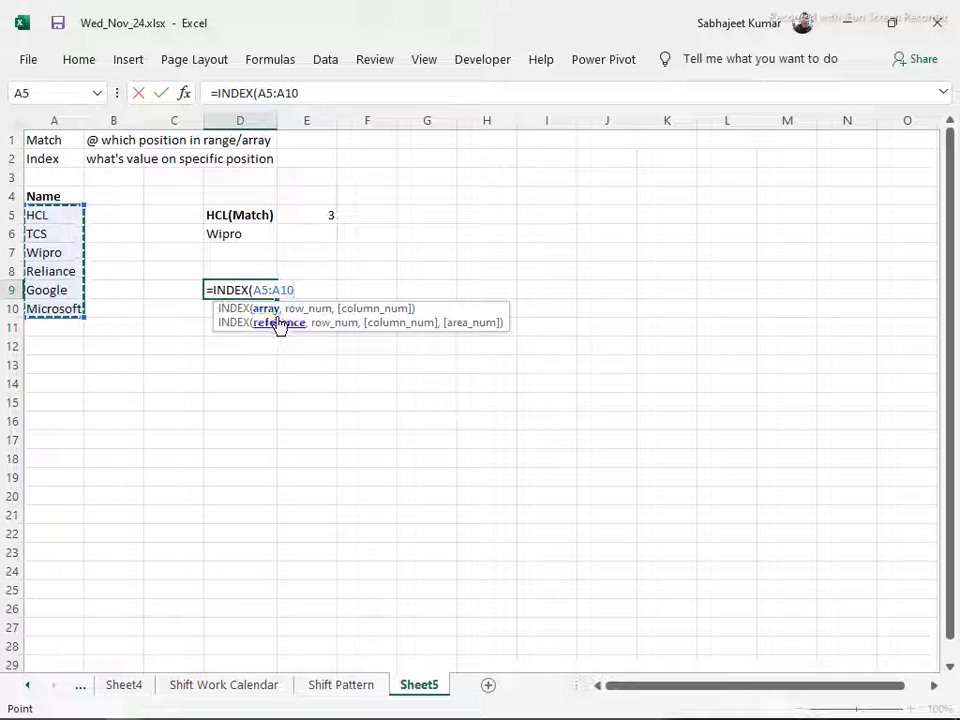
text(,)
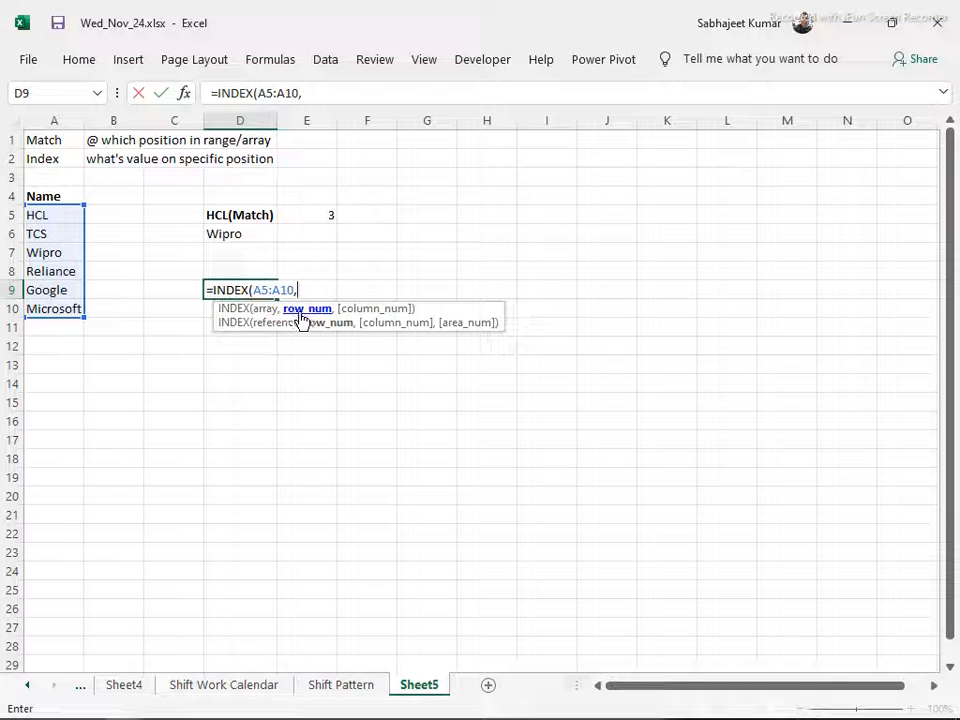
text(2)
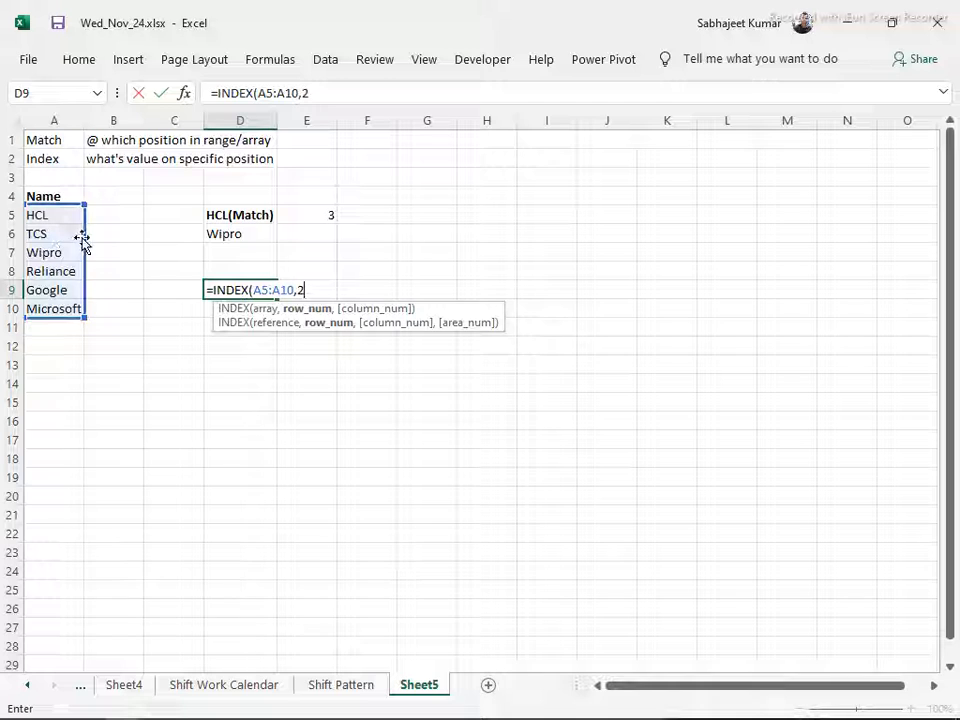
key(Return)
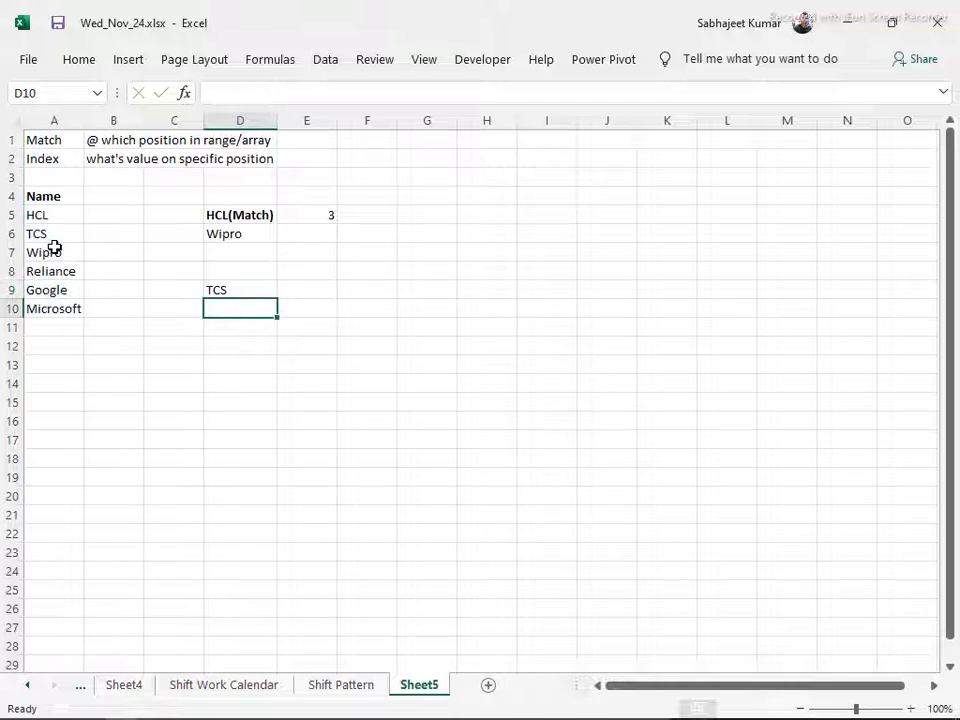
key(Up)
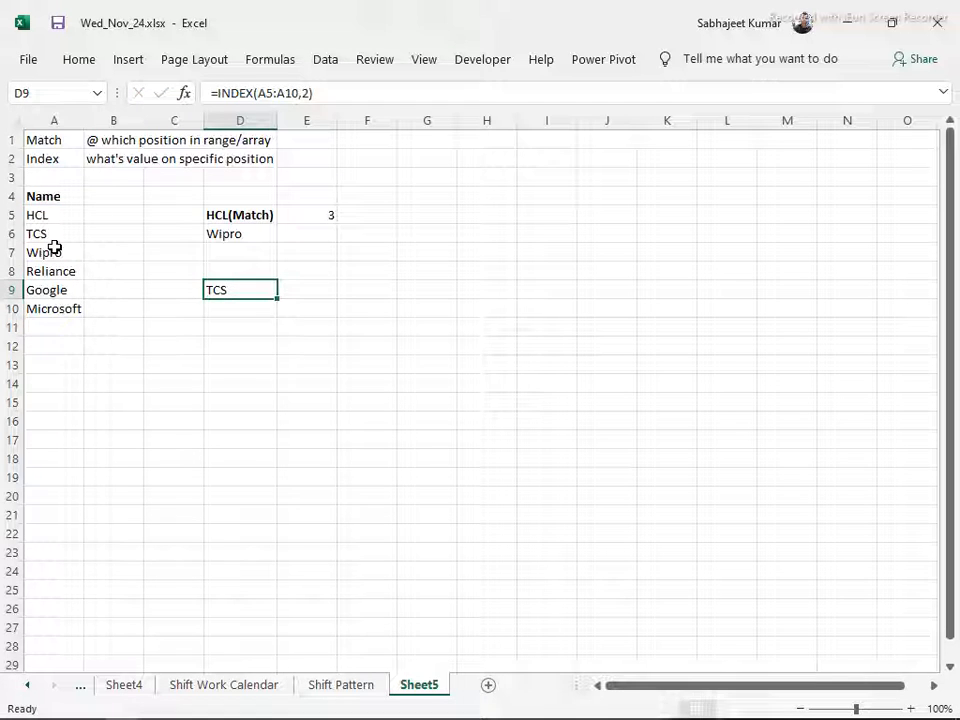
Change the row number in the D9 INDEX formula to 5
key(F2)
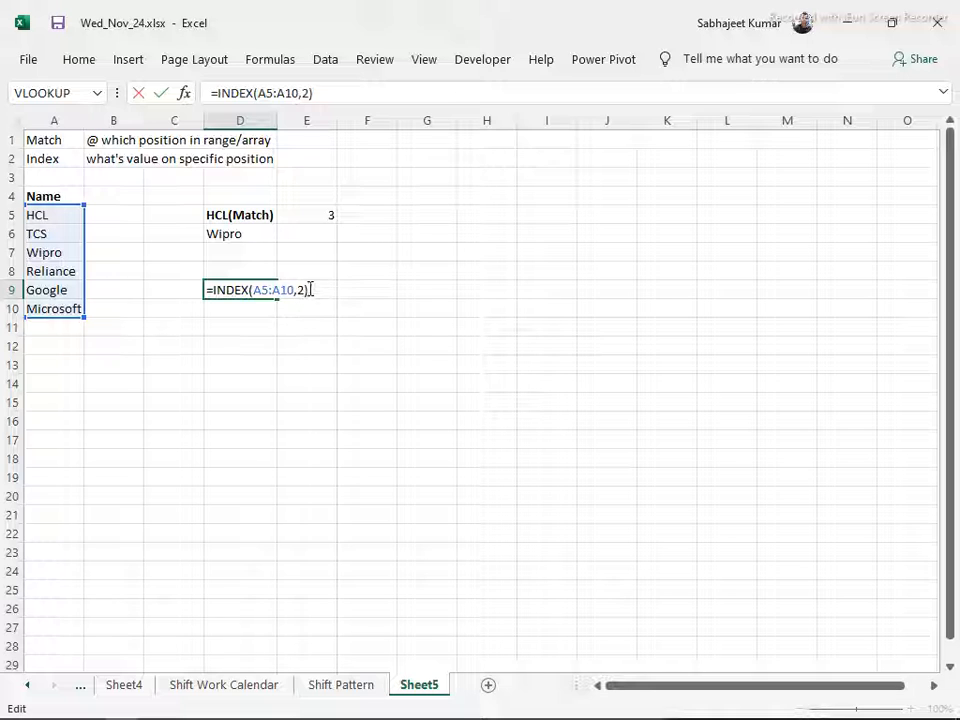
key(BackSpace)
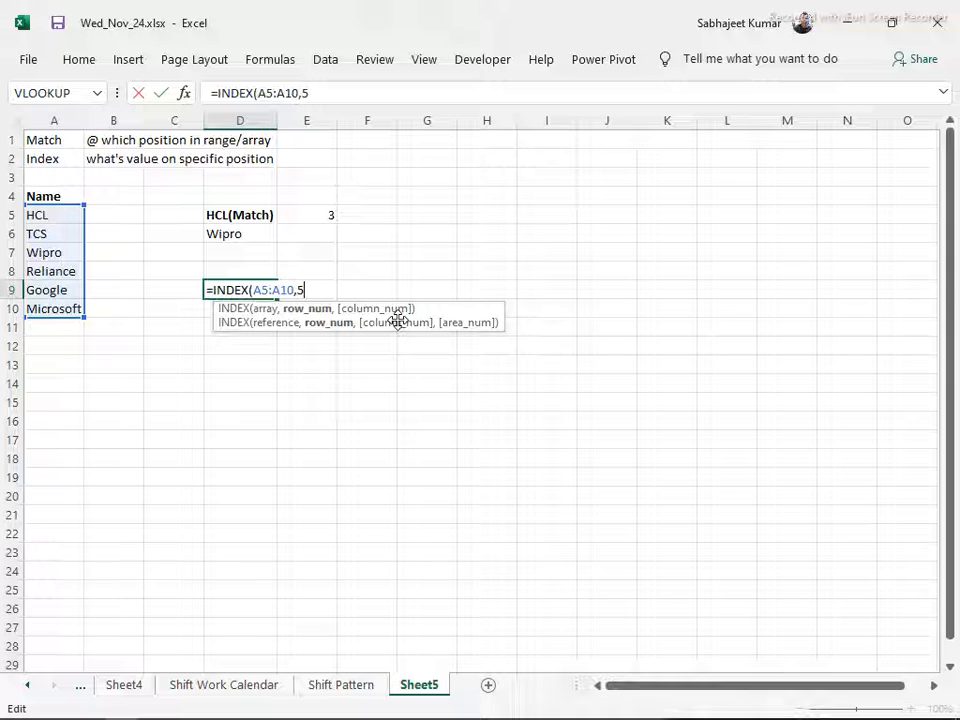
key(Return)
key(Up)
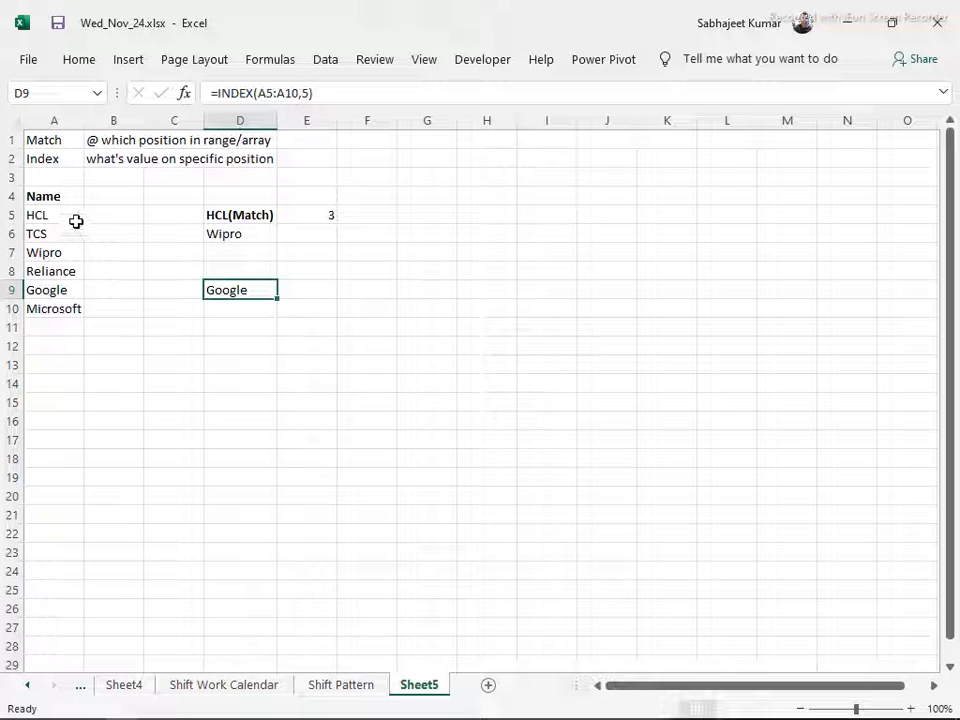
Copy the state codes in A91:A100 from the Sumproduct sheet
click(321, 689)
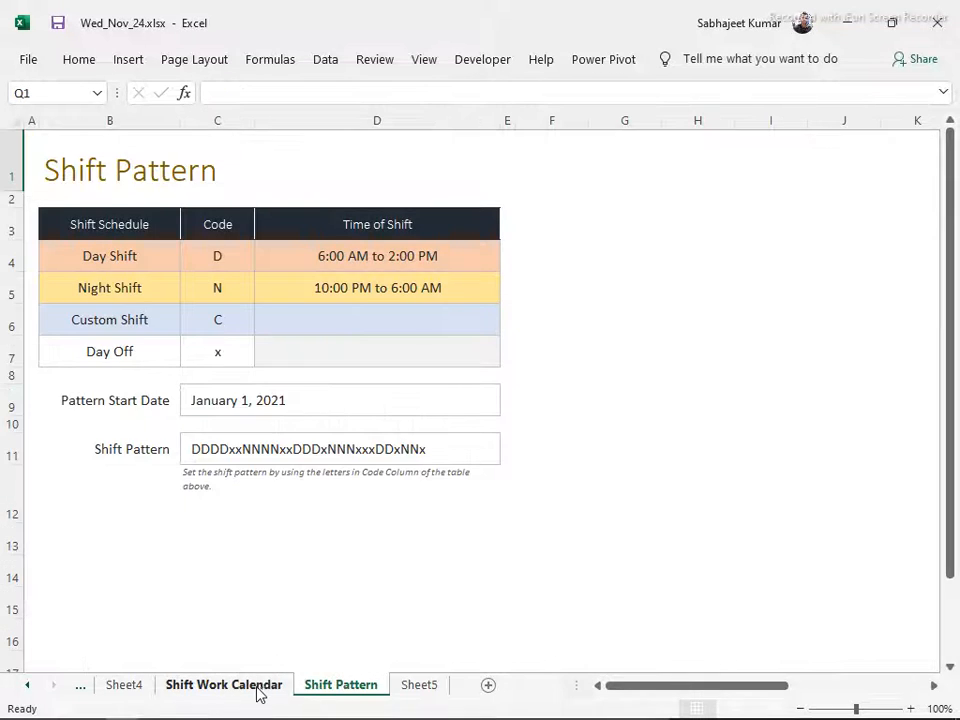
click(259, 690)
click(128, 688)
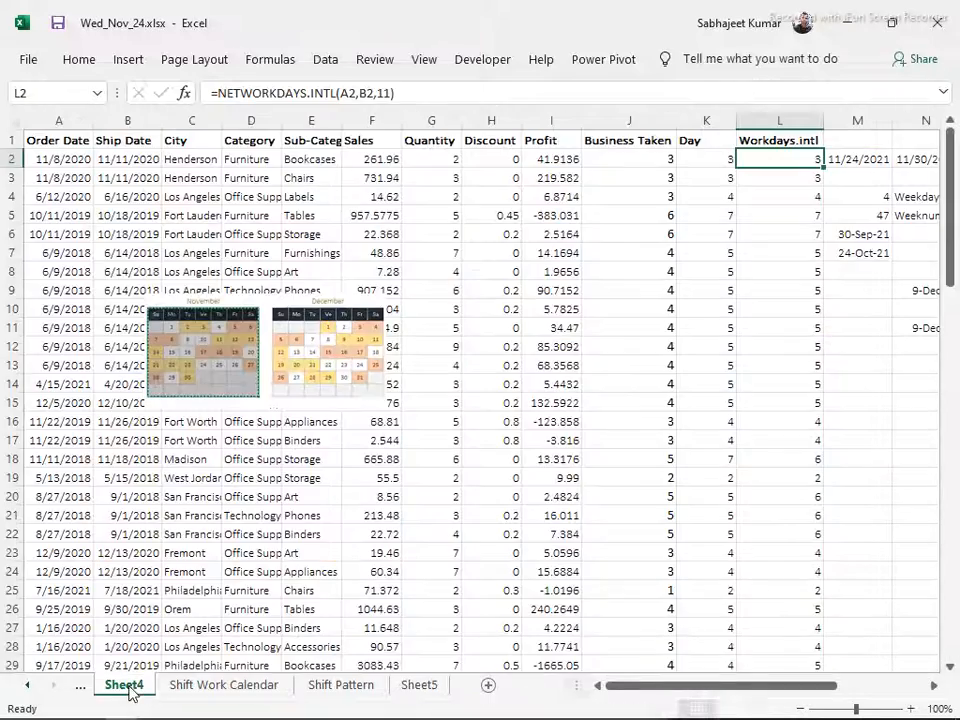
click(72, 688)
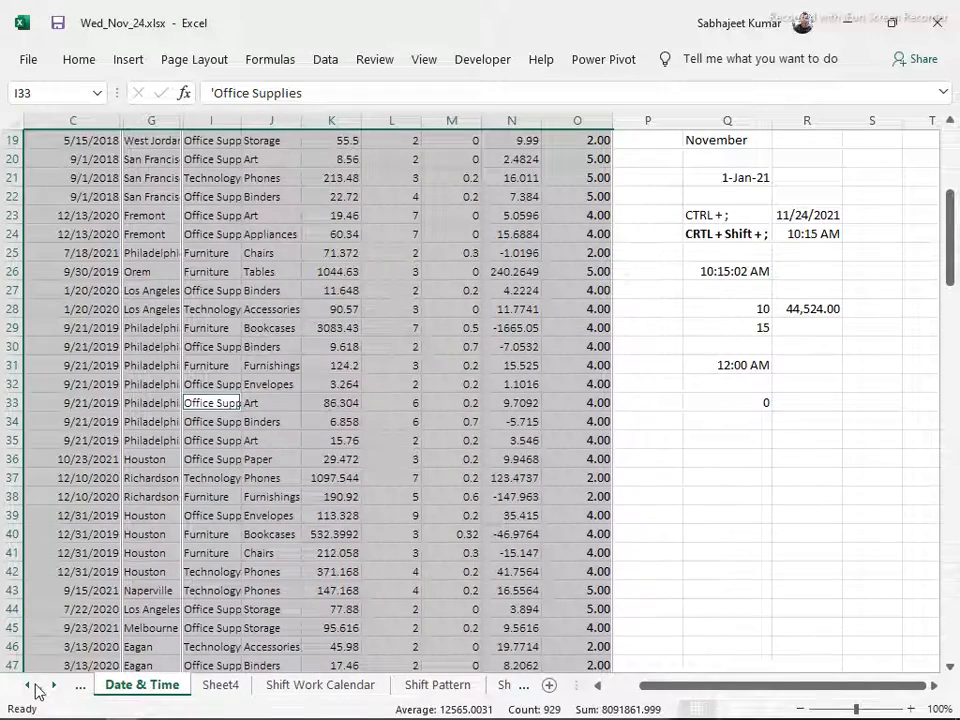
click(27, 686)
click(112, 686)
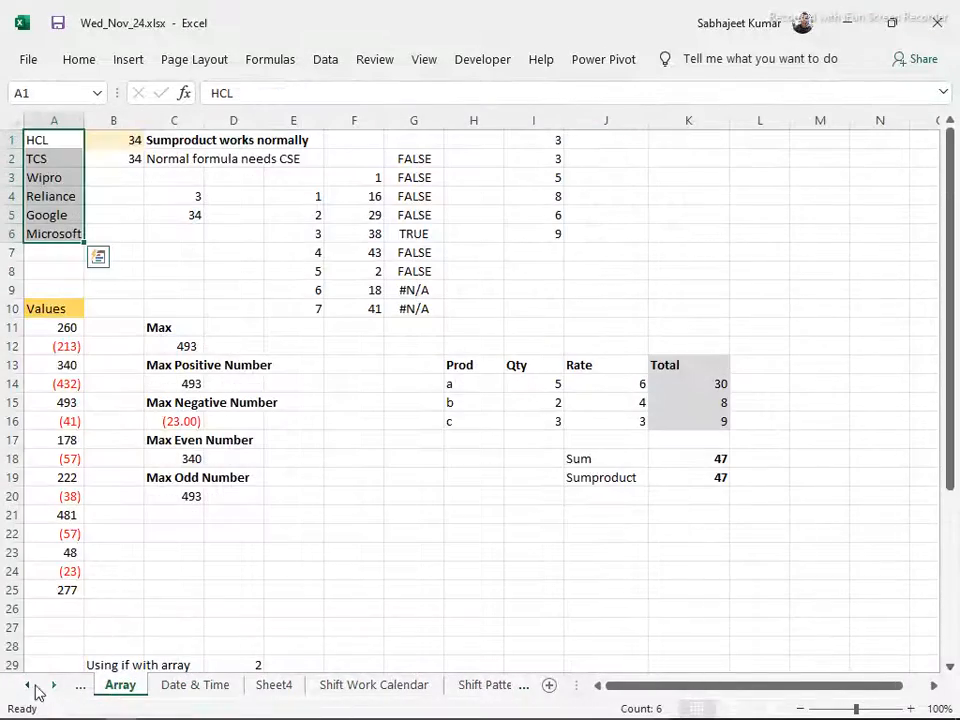
click(27, 686)
click(148, 688)
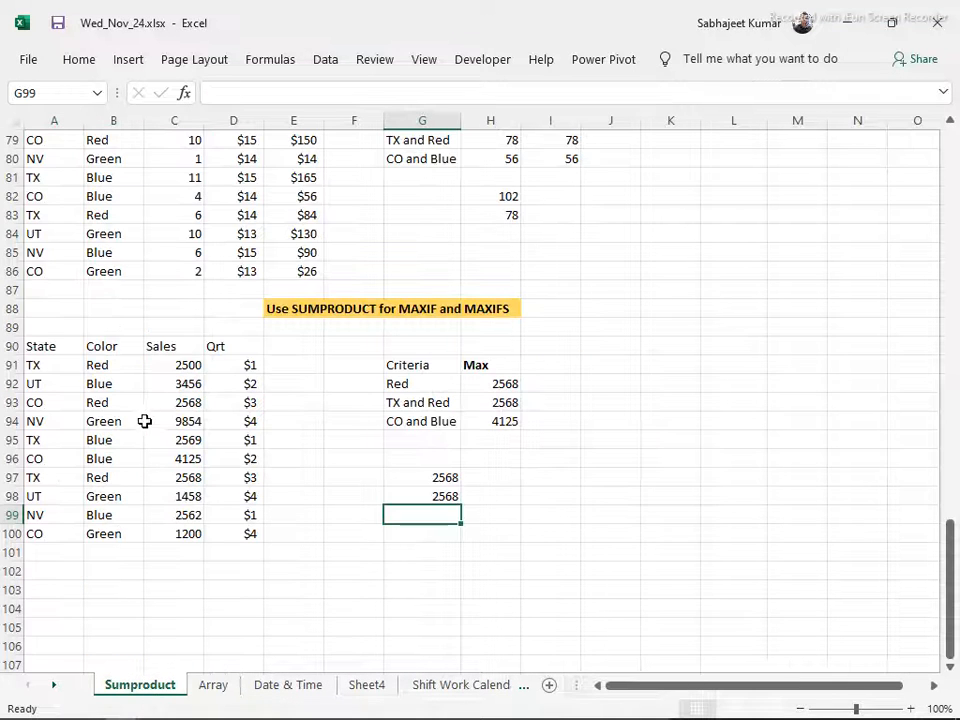
drag(103, 363, 100, 515)
drag(35, 365, 51, 525)
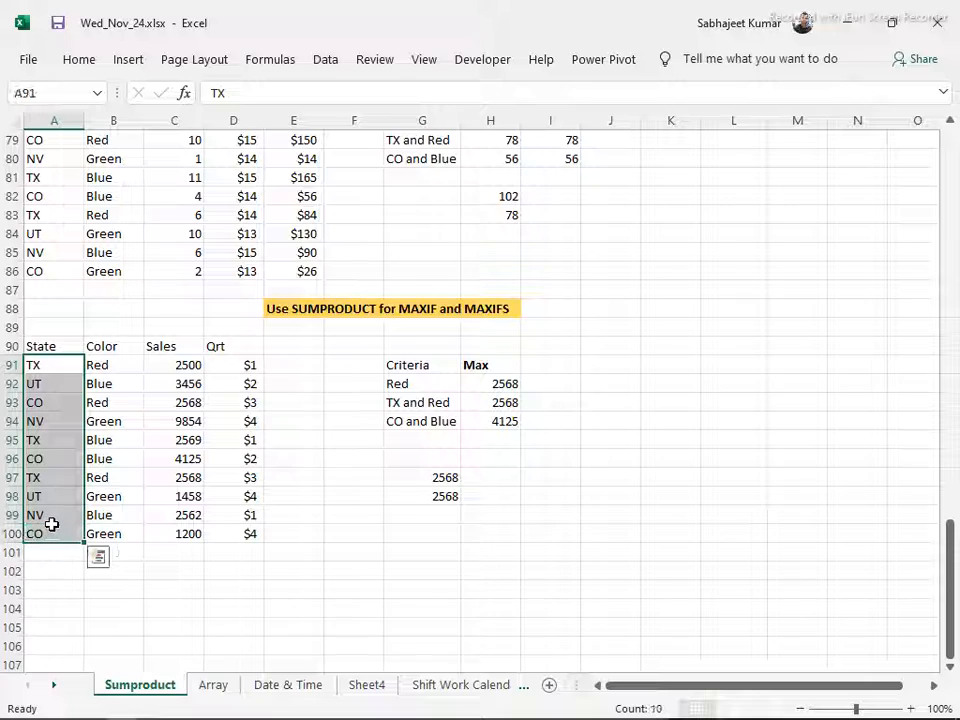
key(ctrl+c)
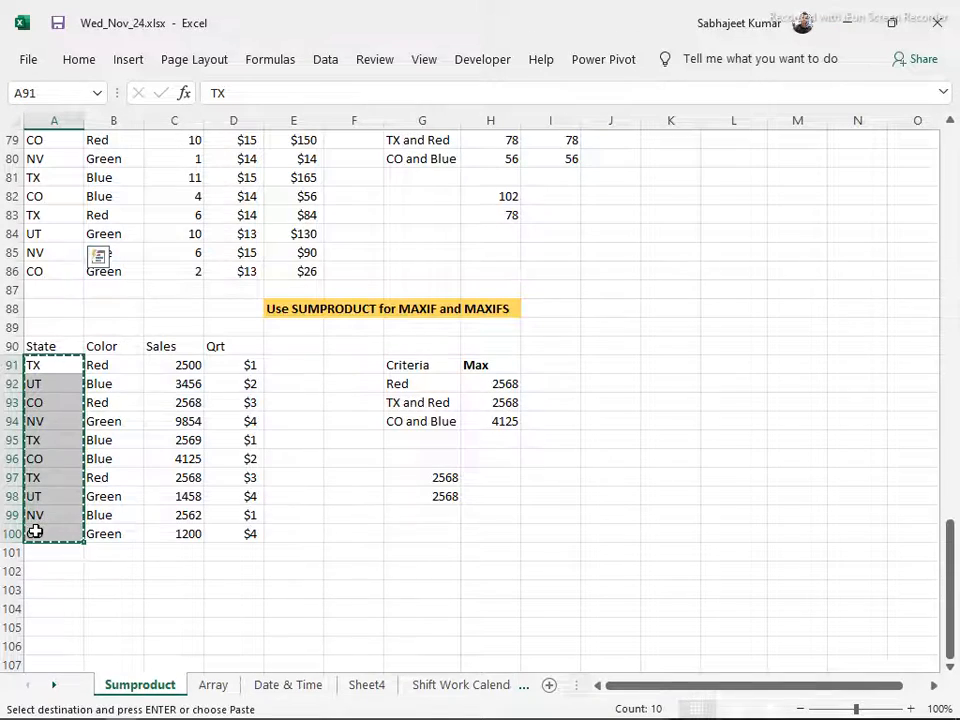
Paste the copied state codes on Sheet5 starting at B5, beside the company names
key(ctrl+Page_Down)
key(ctrl+Page_Down)
key(ctrl+Page_Down)
key(ctrl+Page_Down)
key(ctrl+Page_Down)
key(ctrl+Page_Down)
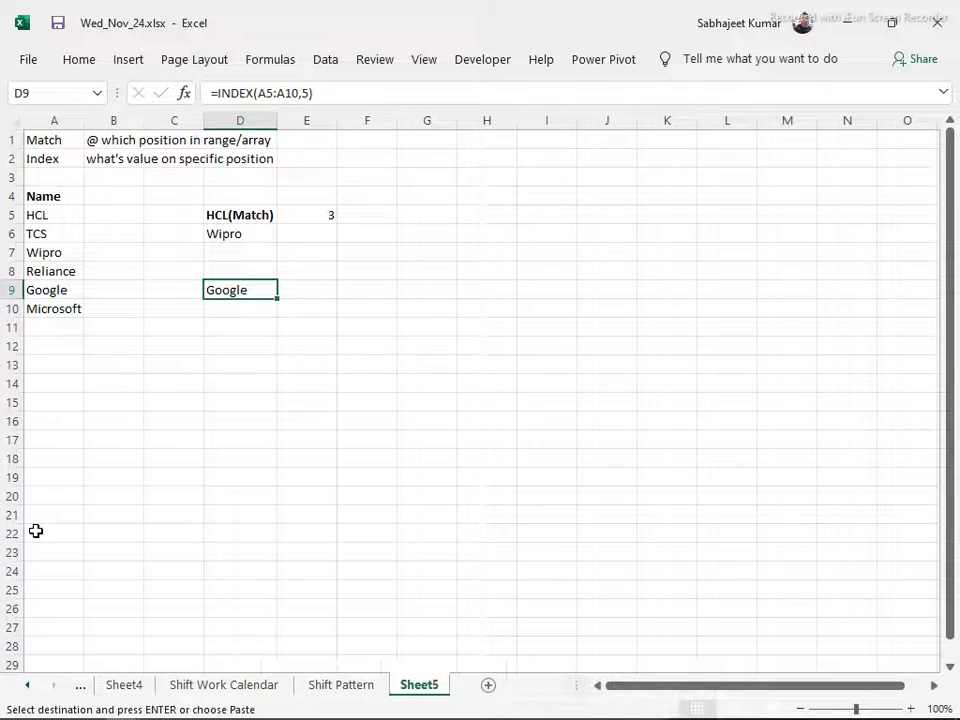
click(111, 216)
key(ctrl+v)
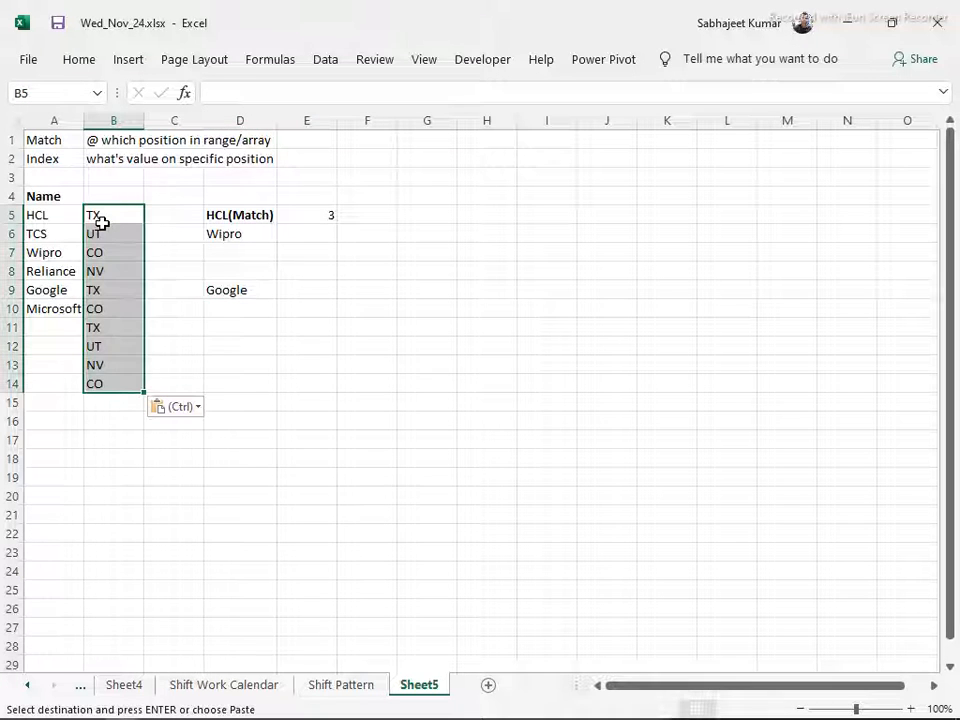
Remove the duplicate state codes from the pasted list in column B only, leaving the company names out of the operation
key(alt)
key(a)
key(m)
click(476, 372)
click(557, 404)
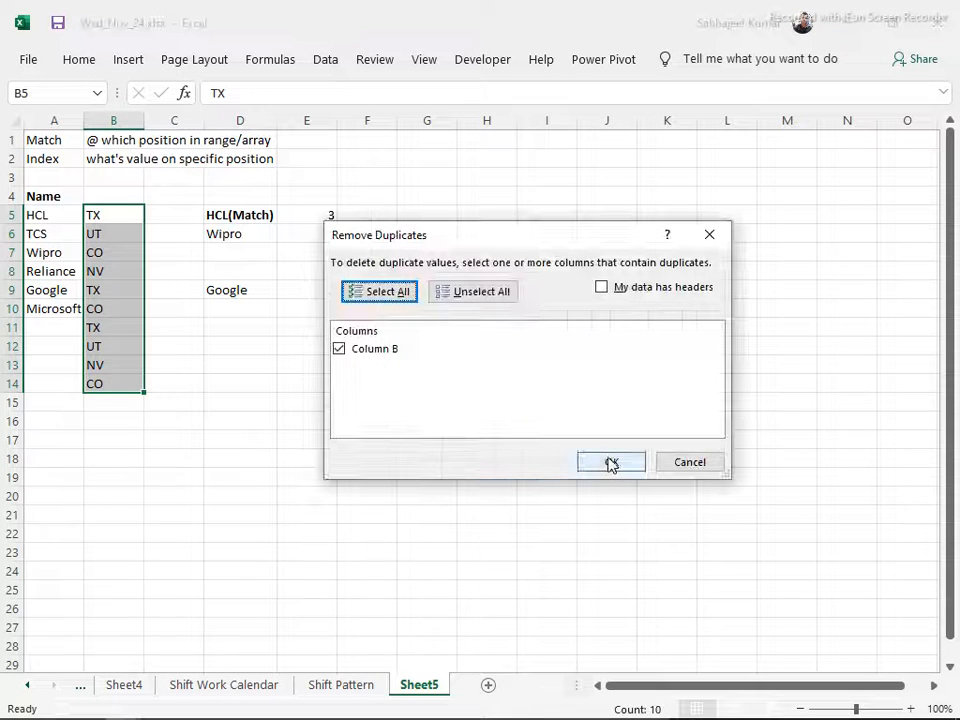
click(611, 462)
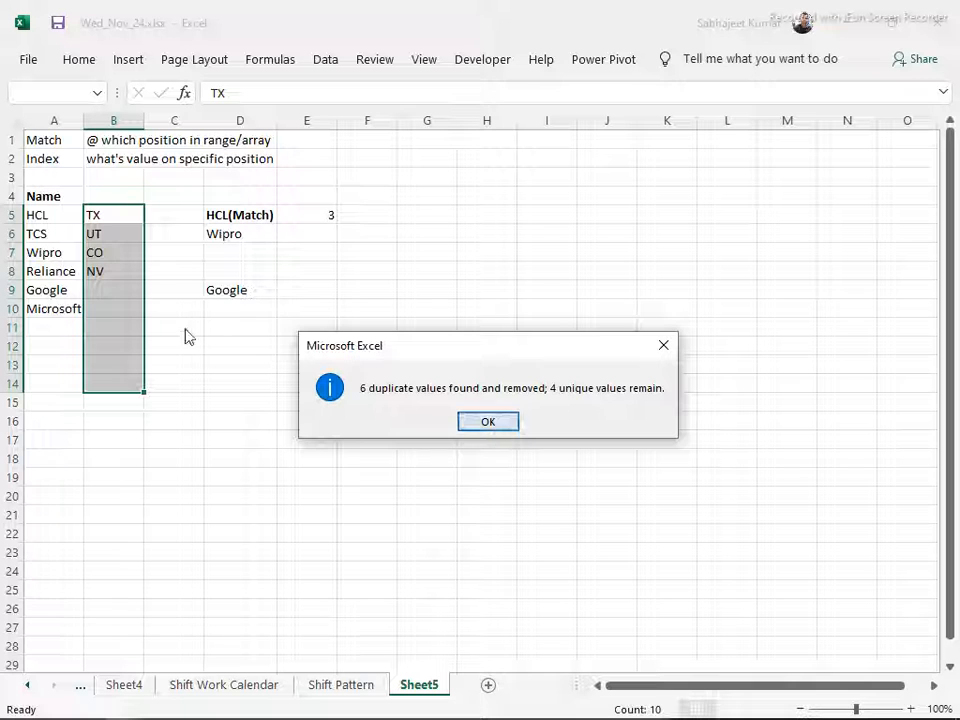
click(481, 425)
Fill in the missing state codes with IN for Google in B9 and CA for Microsoft in B10
click(114, 290)
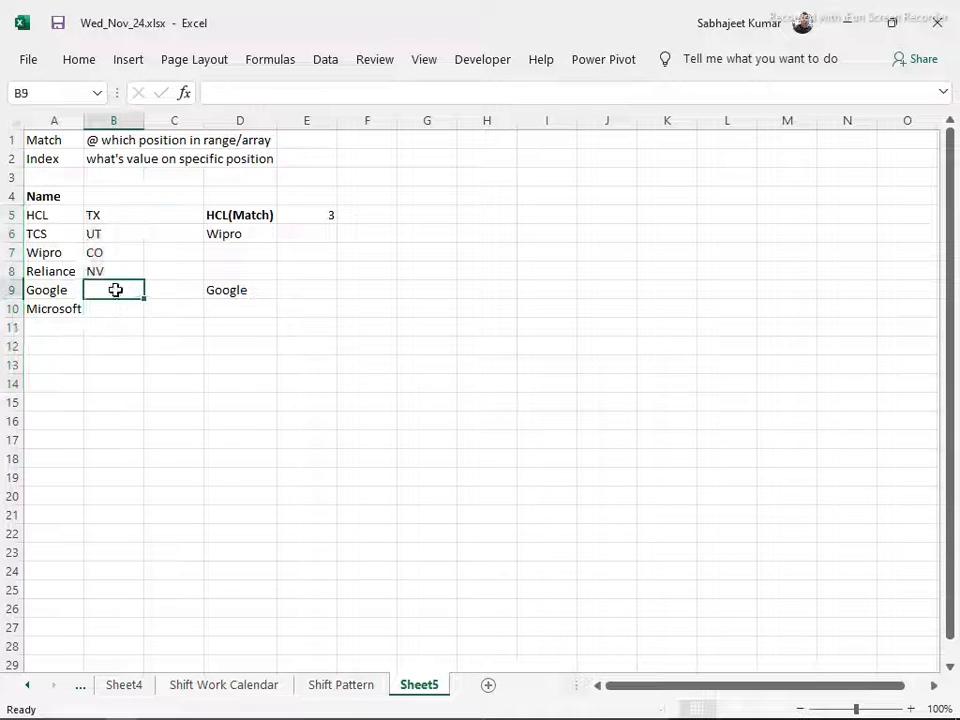
text(IN)
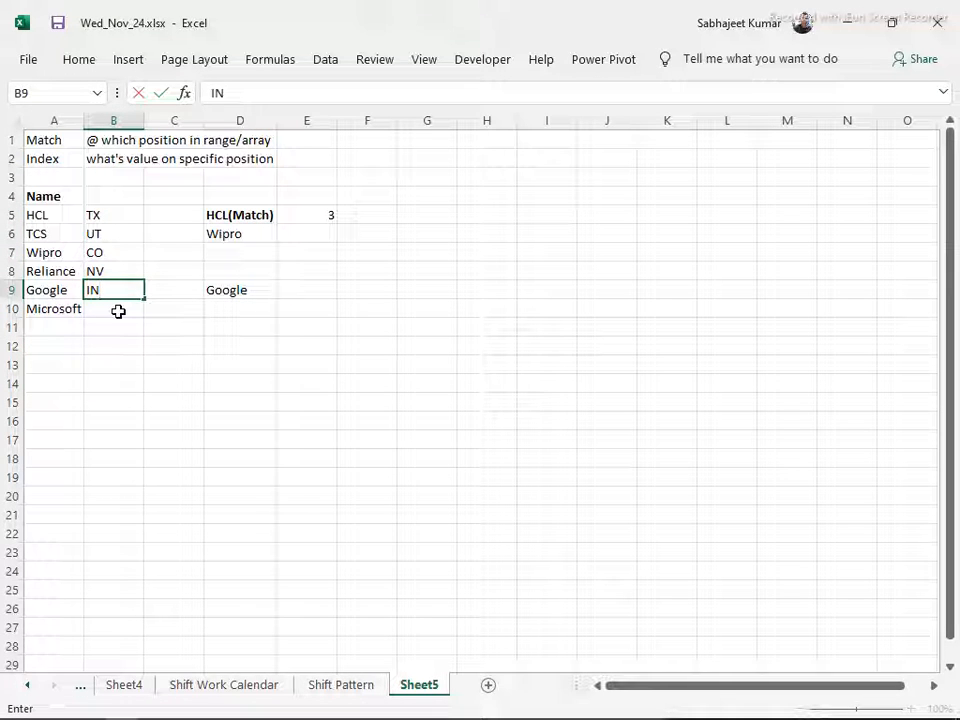
key(Return)
text(CA)
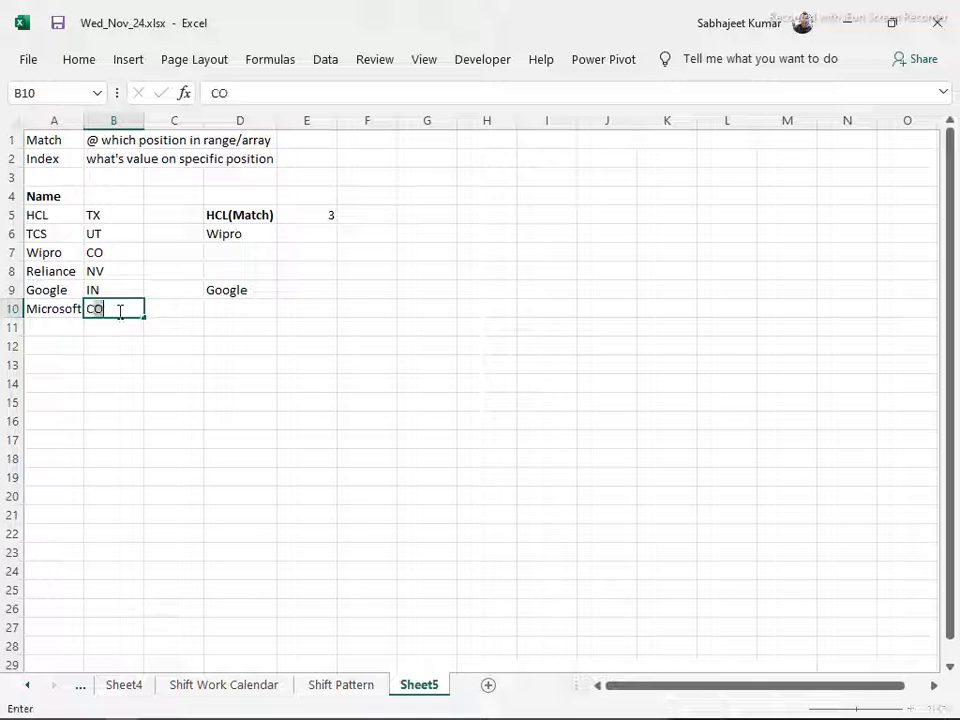
key(Return)
Enter the header State in B4 above the state codes
key(Up)
key(Up)
key(Up)
key(Up)
key(Up)
key(Up)
key(Up)
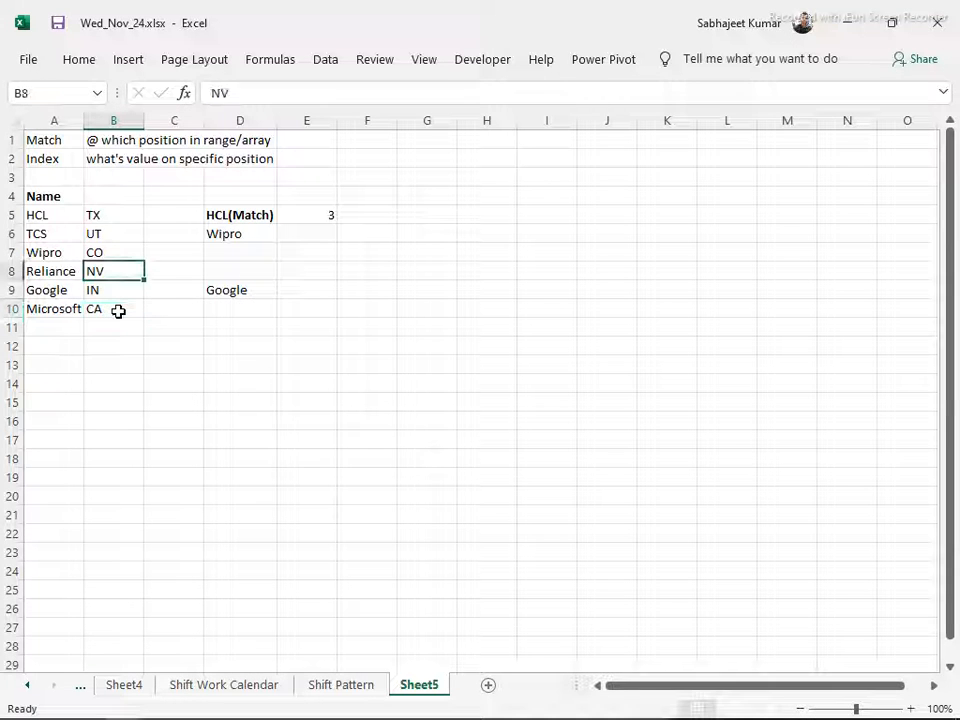
text(Stat)
key(Return)
key(Up)
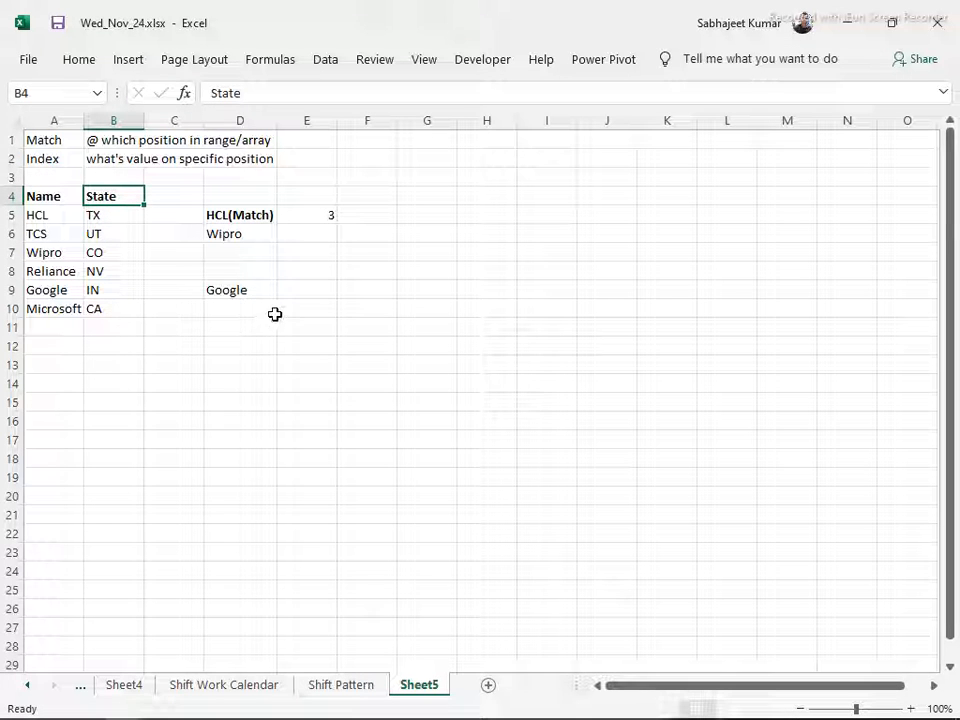
Label the INDEX example by entering Index in E9 and making it bold
click(246, 290)
click(326, 298)
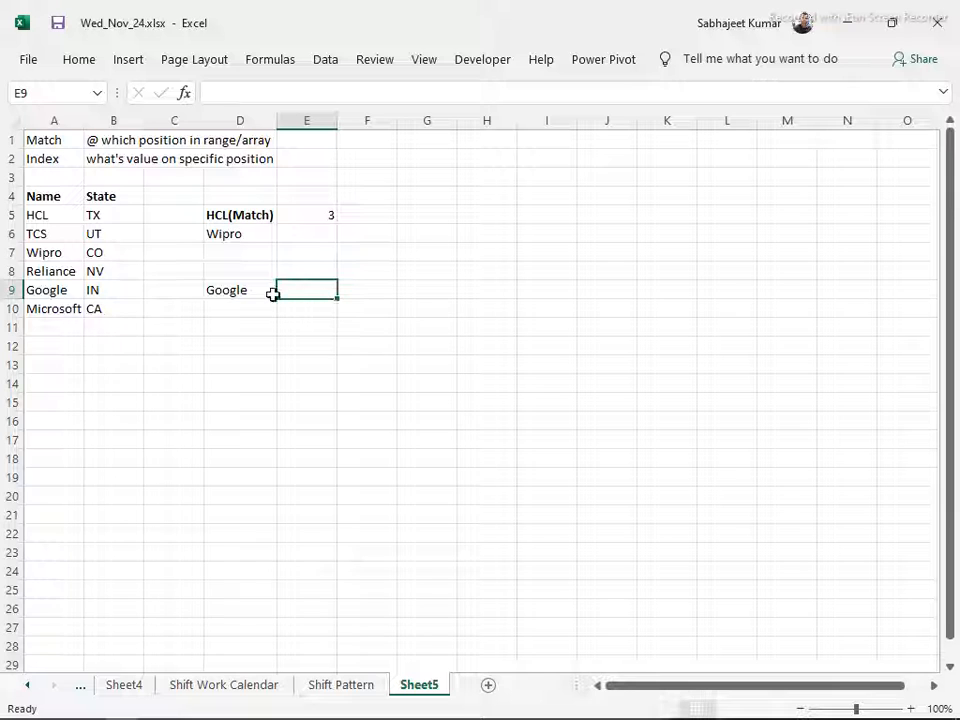
text(Index)
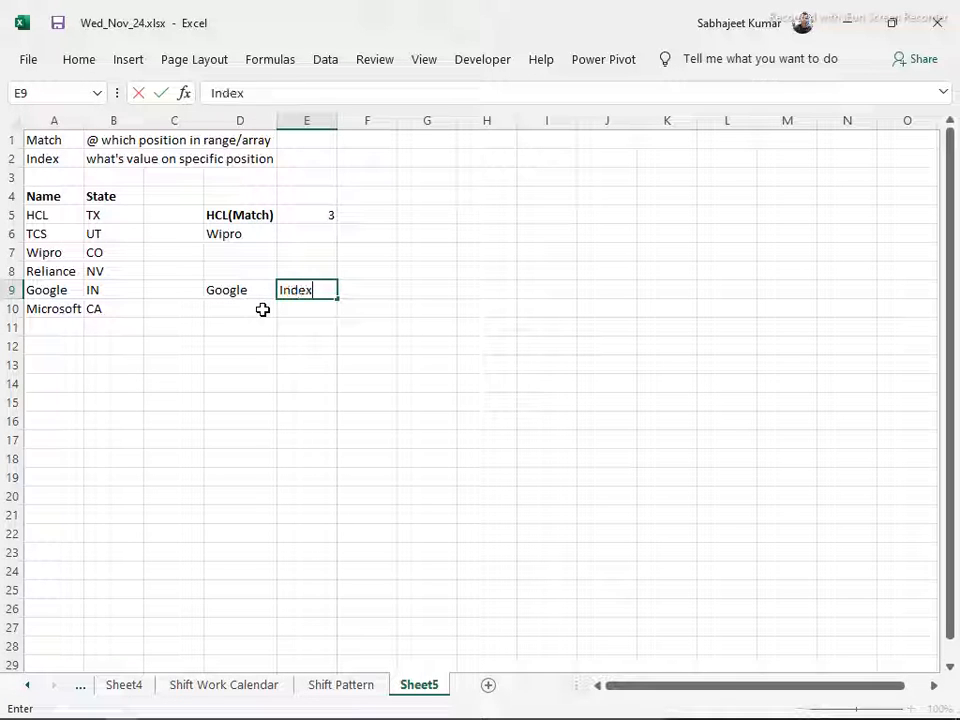
key(Return)
key(Up)
key(ctrl+b)
key(Return)
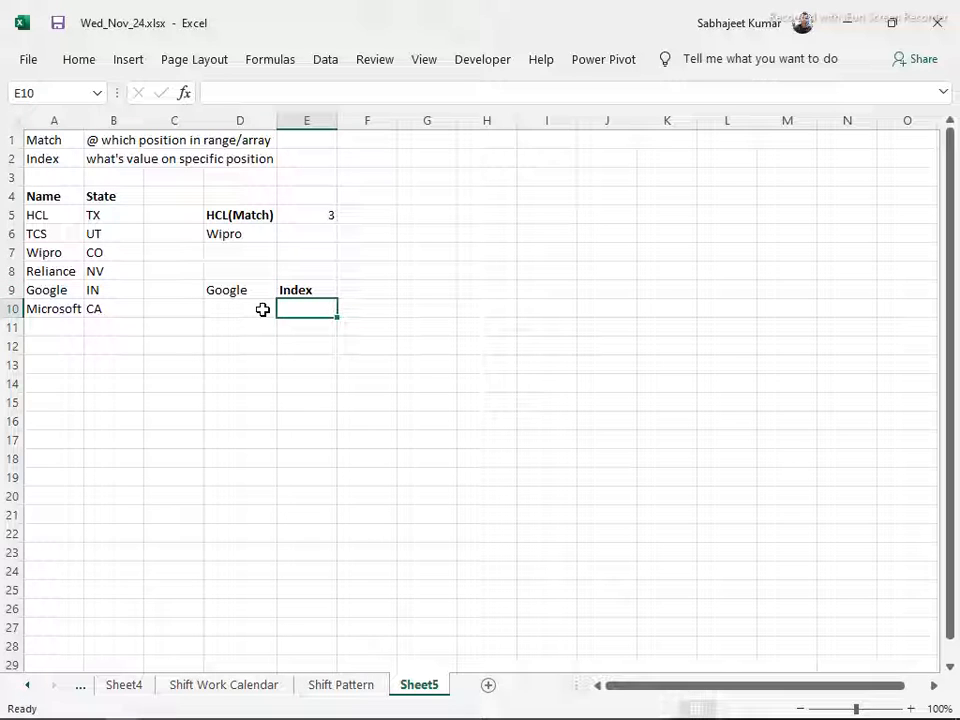
Enter the formula =INDEX(A5:B10,2) in D10, covering both the Name and State columns
click(262, 310)
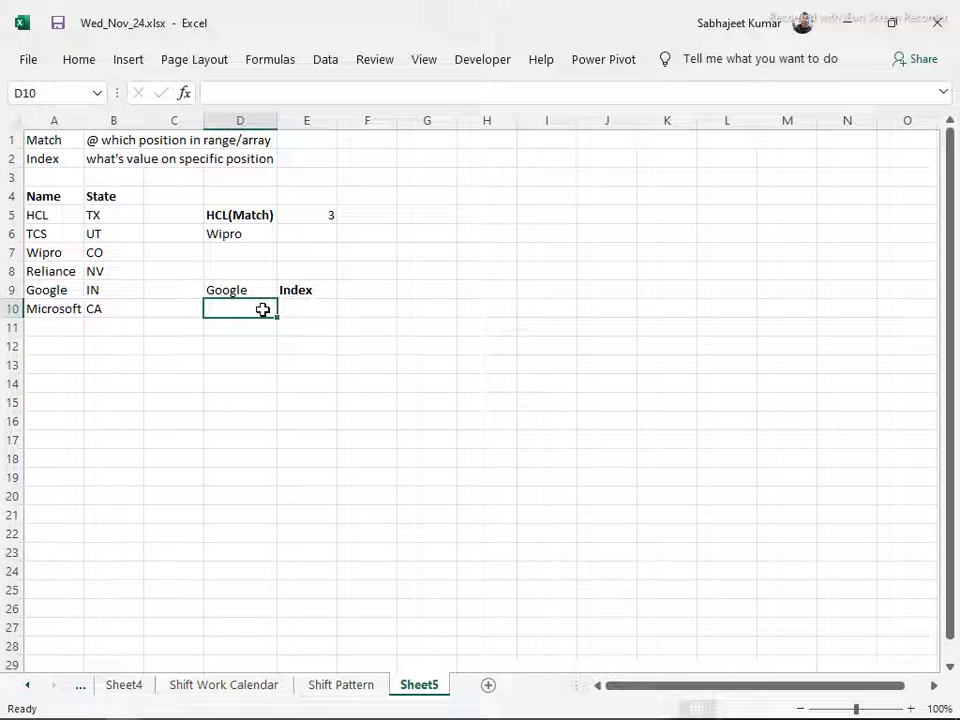
text(=in)
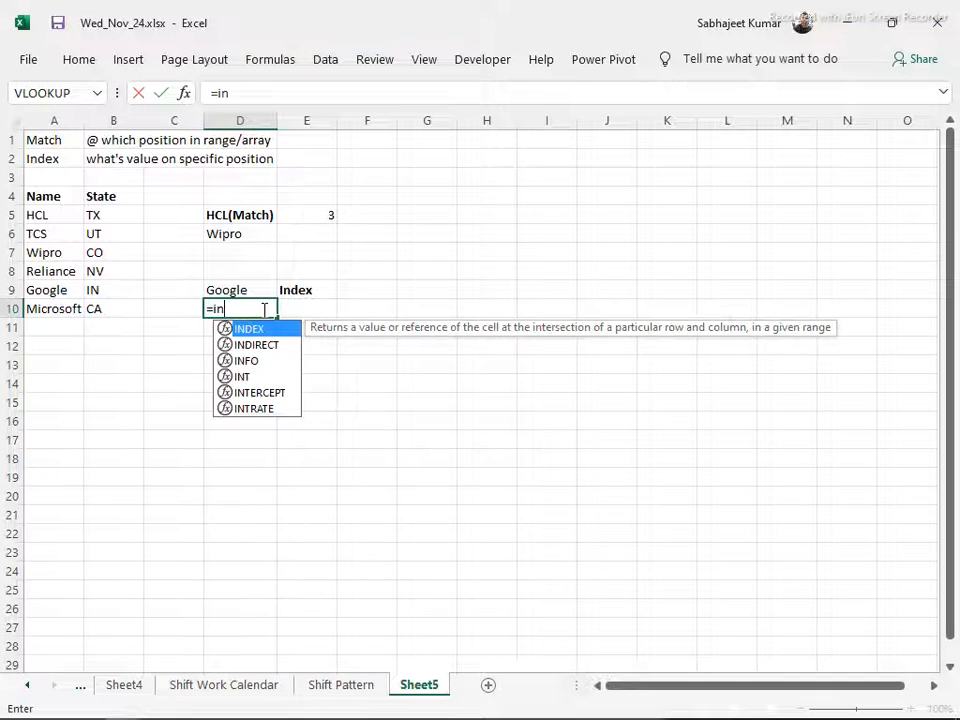
key(Tab)
drag(43, 216, 148, 310)
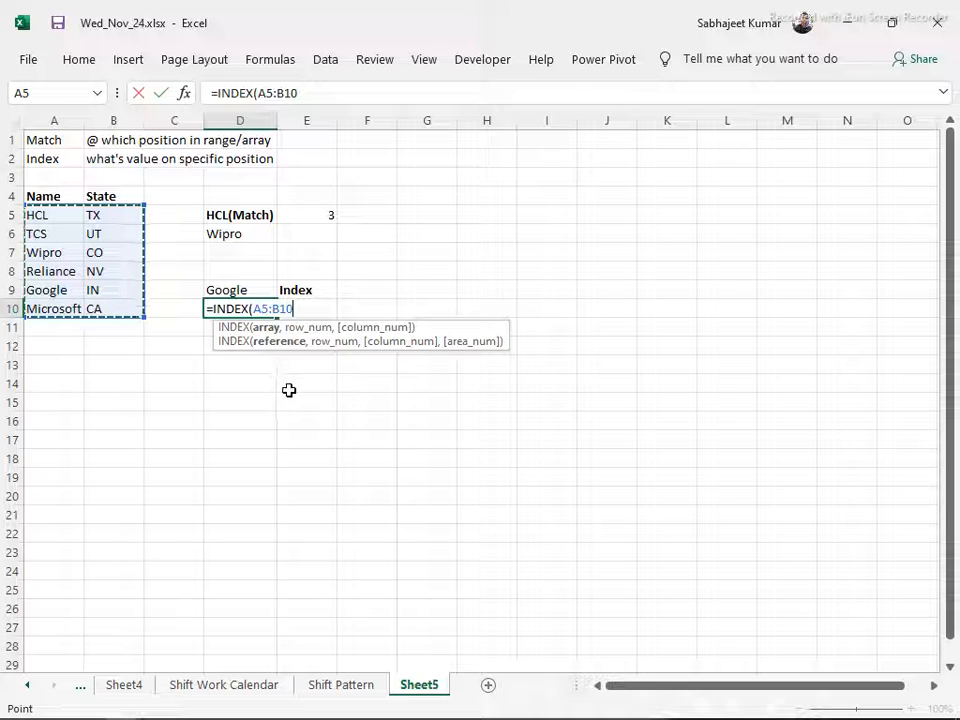
text(,2)
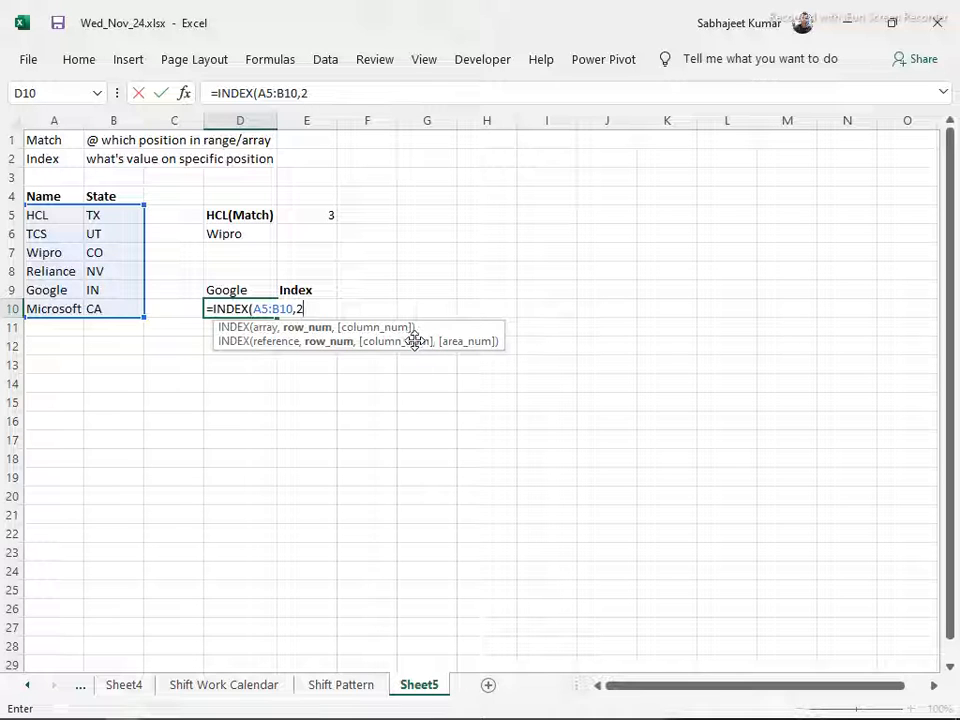
key(Return)
key(Up)
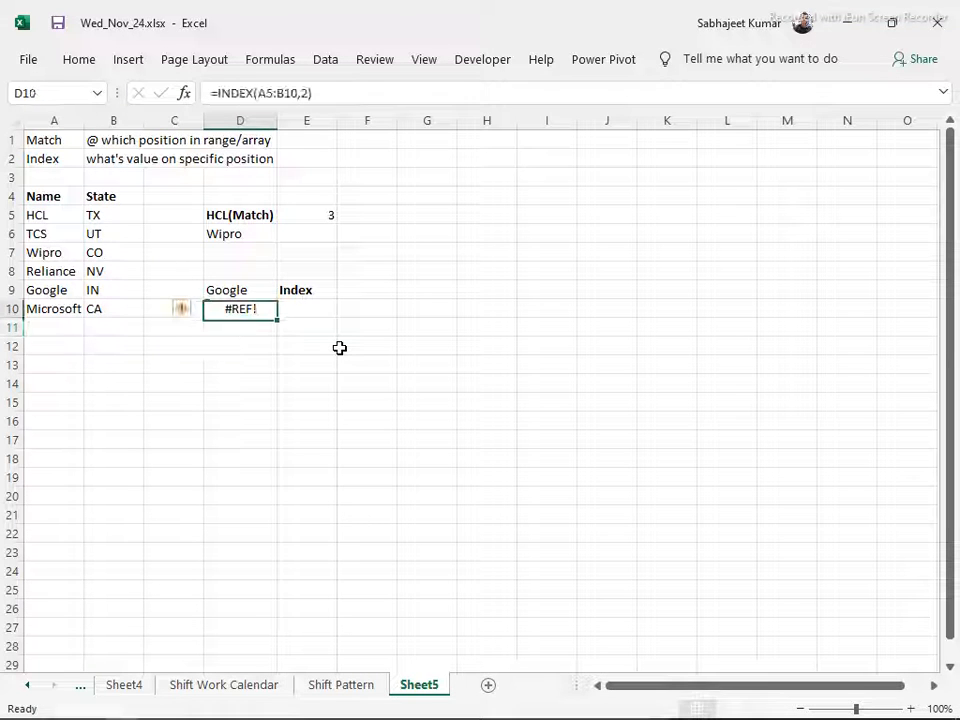
Add 2 as the column number to the D10 formula, making it =INDEX(A5:B10,2,2)
key(F2)
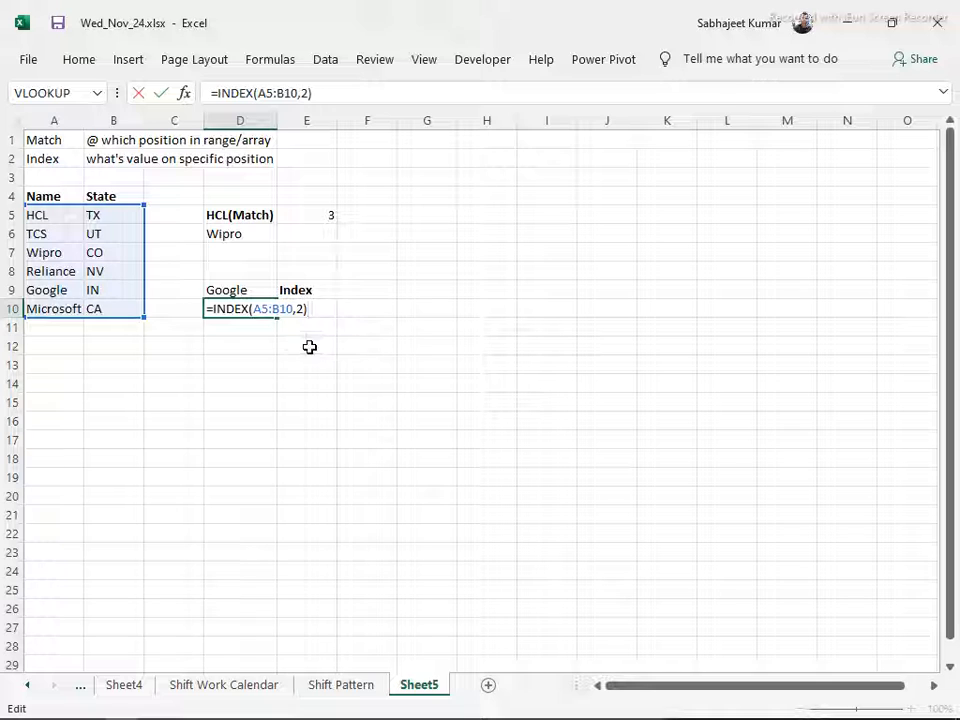
key(BackSpace)
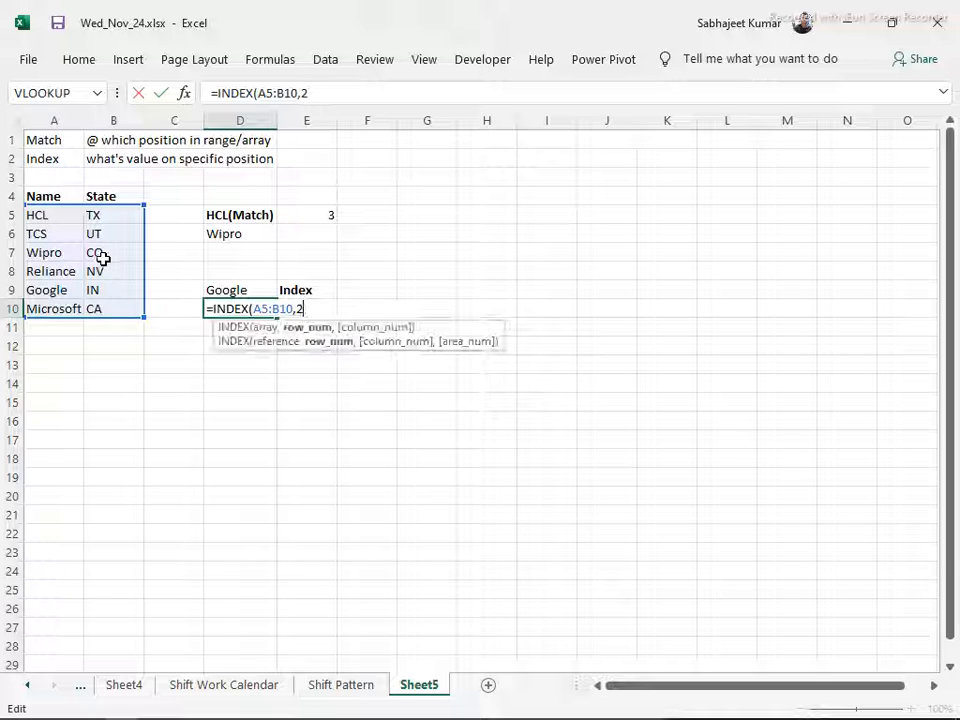
text(,2)
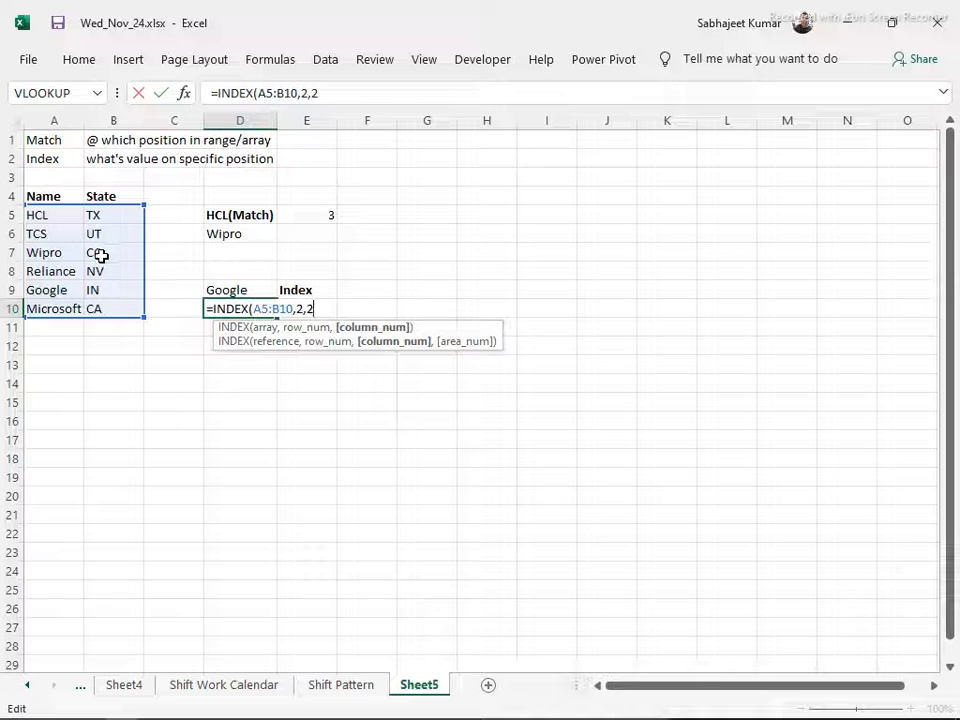
key(Return)
key(Up)
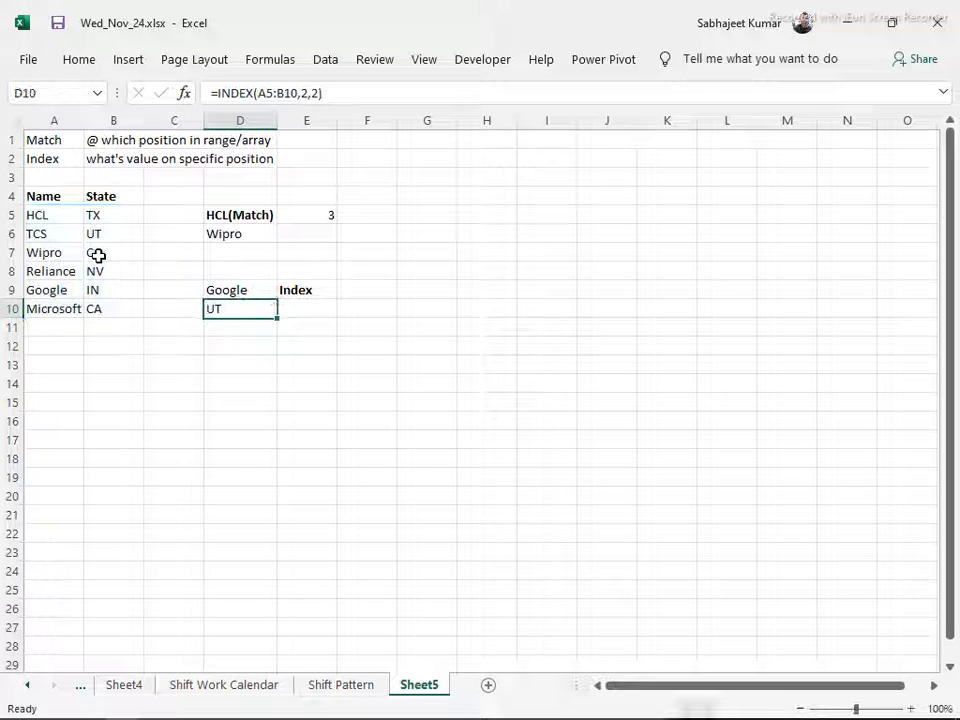
Change the column number in the D10 INDEX formula to 3, making it =INDEX(A5:B10,2,3)
key(F2)
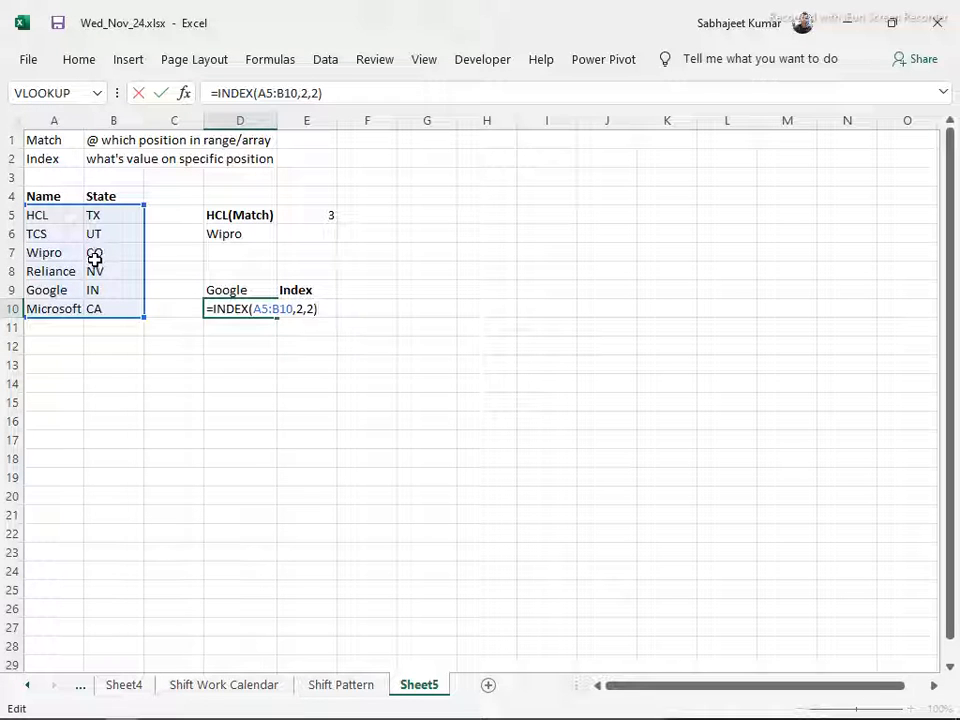
key(BackSpace)
key(BackSpace)
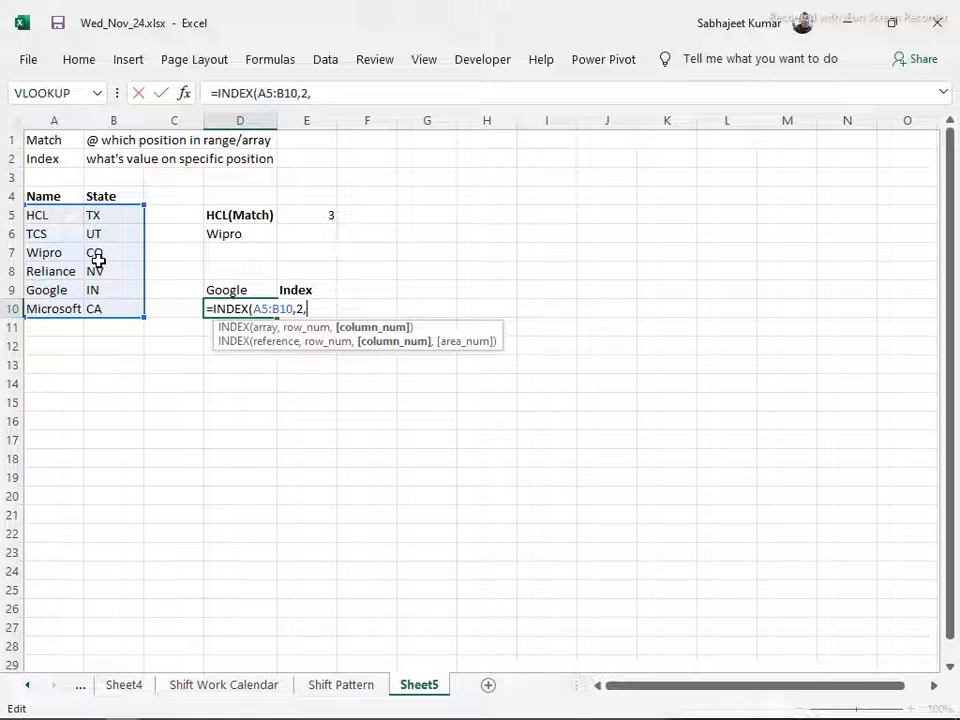
key(Return)
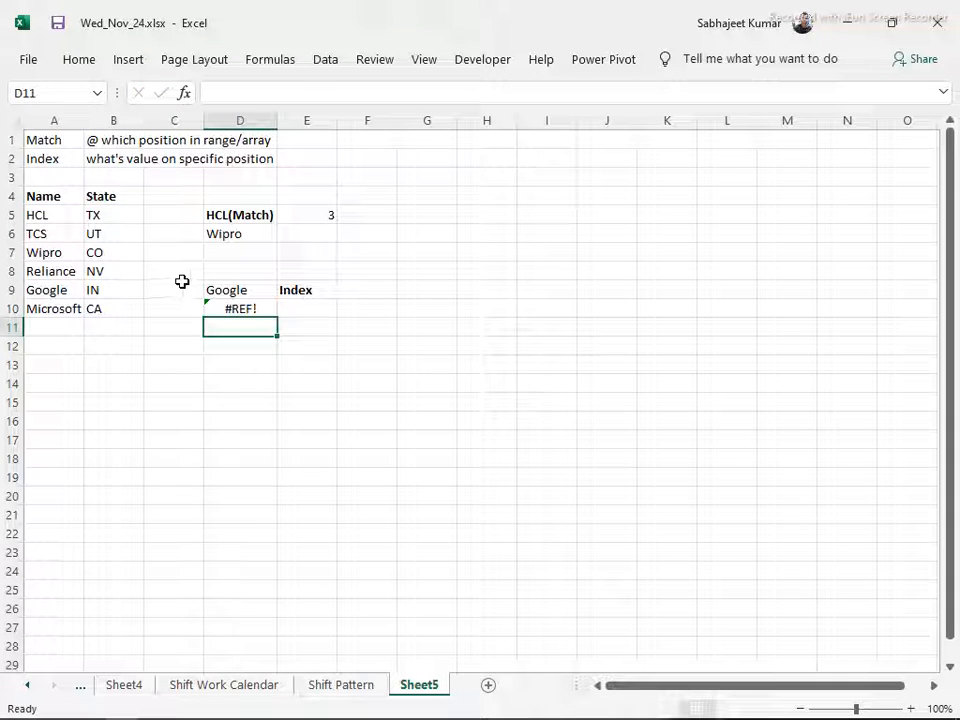
Extend the array in the D10 INDEX formula to include column C, making it =INDEX(A5:C10,2,3)
key(Up)
key(F2)
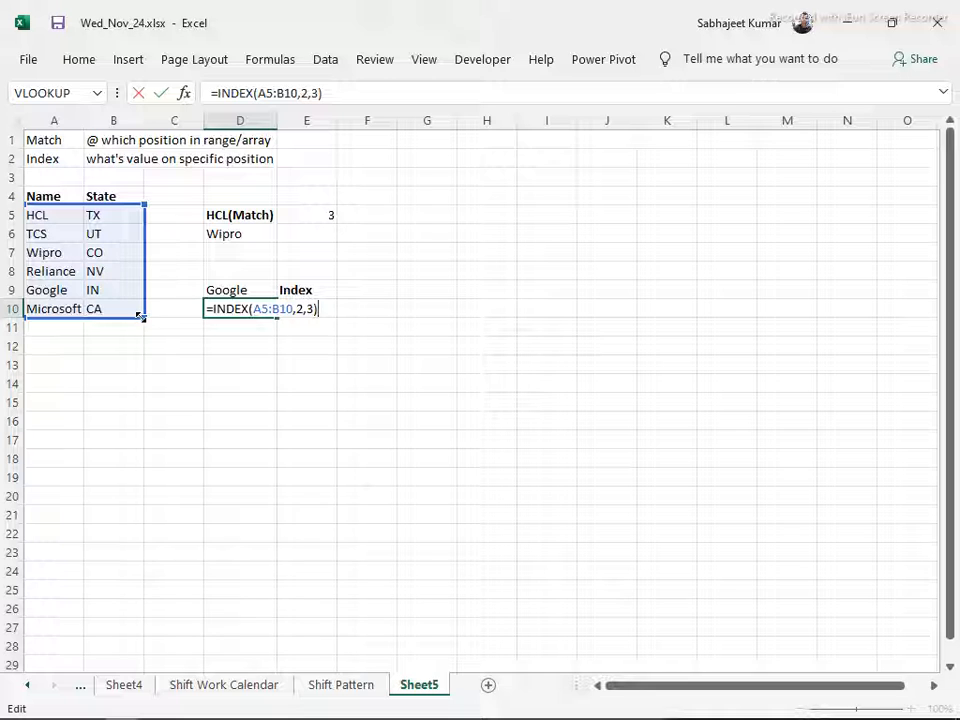
drag(178, 321, 189, 319)
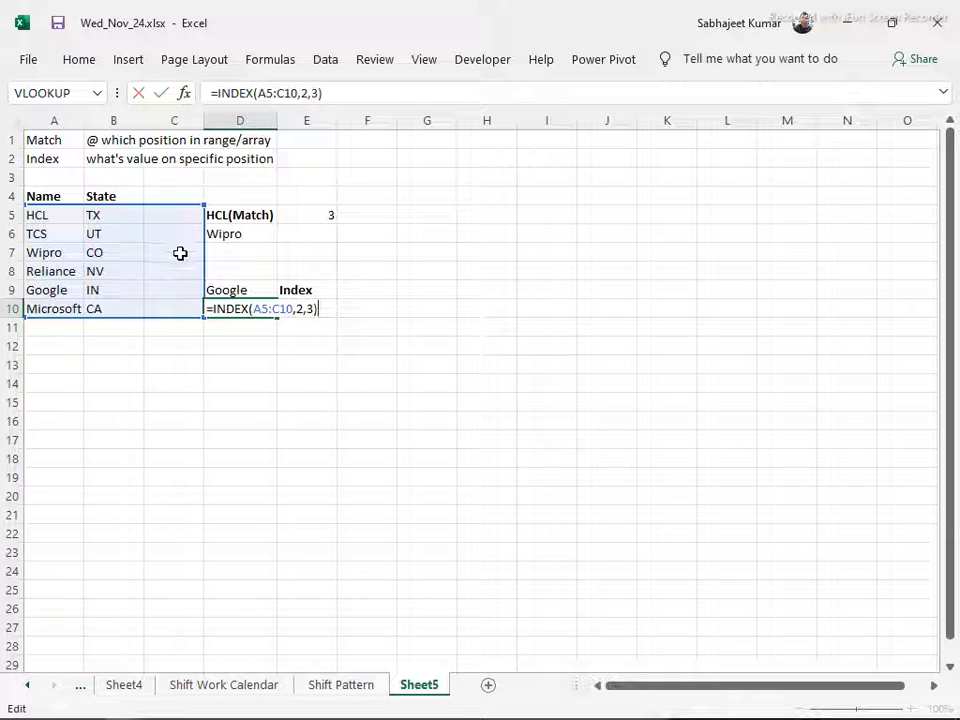
key(Return)
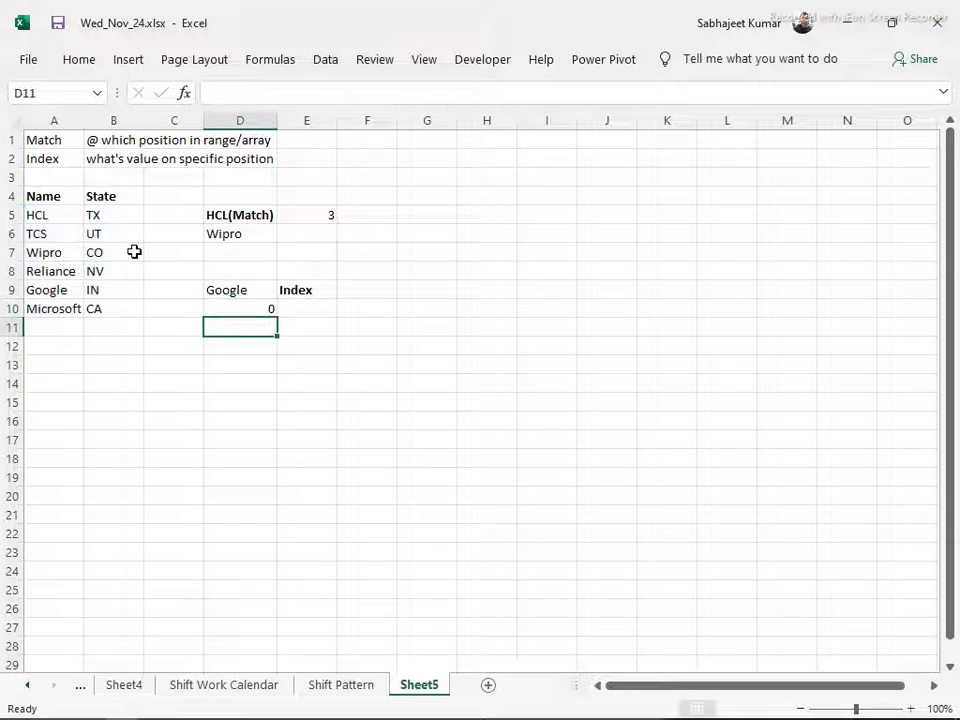
Remove the column number from the D10 formula, making it =INDEX(A5:C10,2)
key(Up)
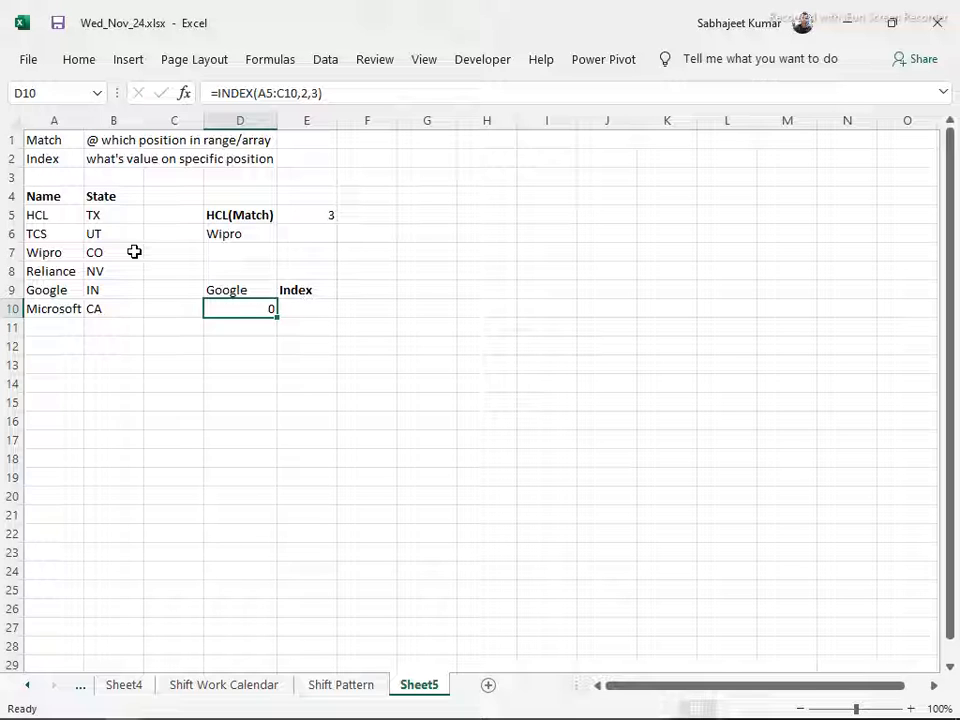
key(F2)
key(BackSpace)
key(BackSpace)
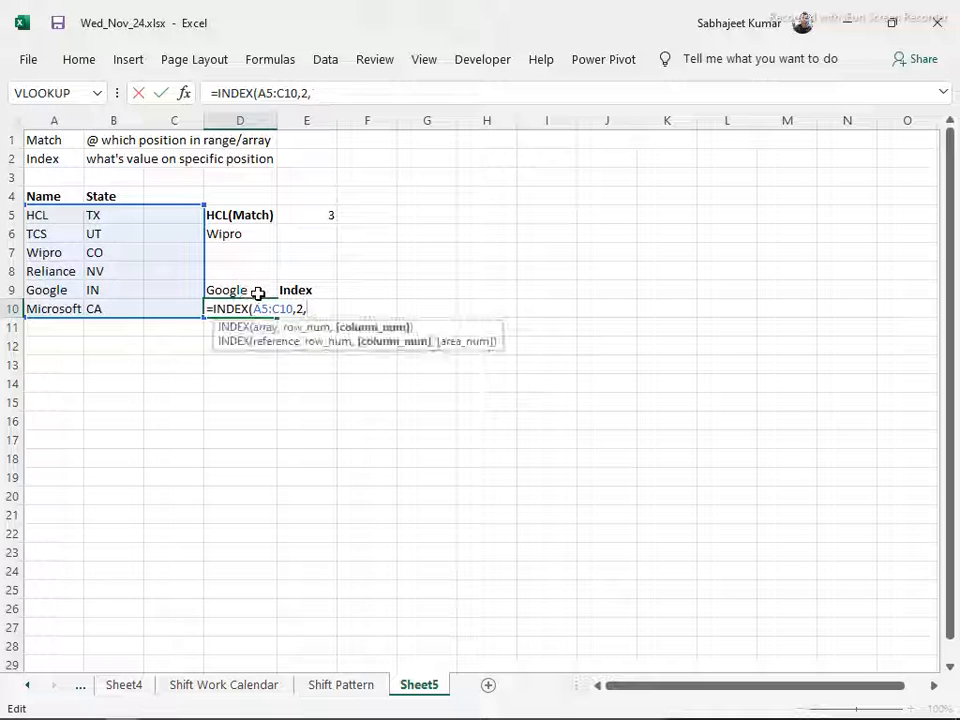
key(BackSpace)
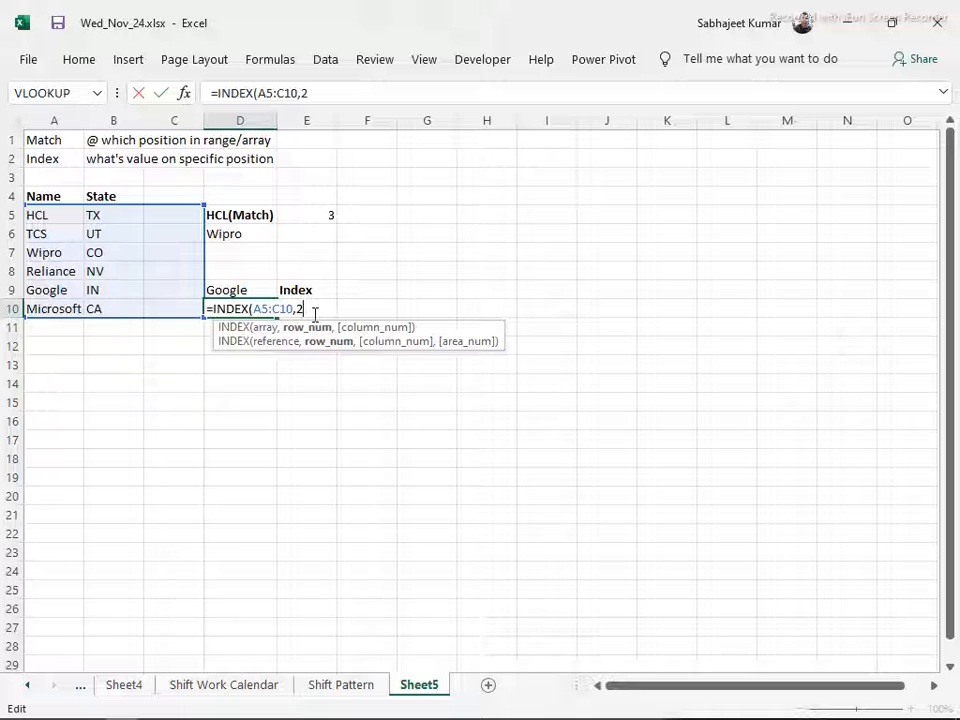
key(Return)
Set the column number in the D10 formula to 2, making it =INDEX(A5:C10,2,2)
key(Up)
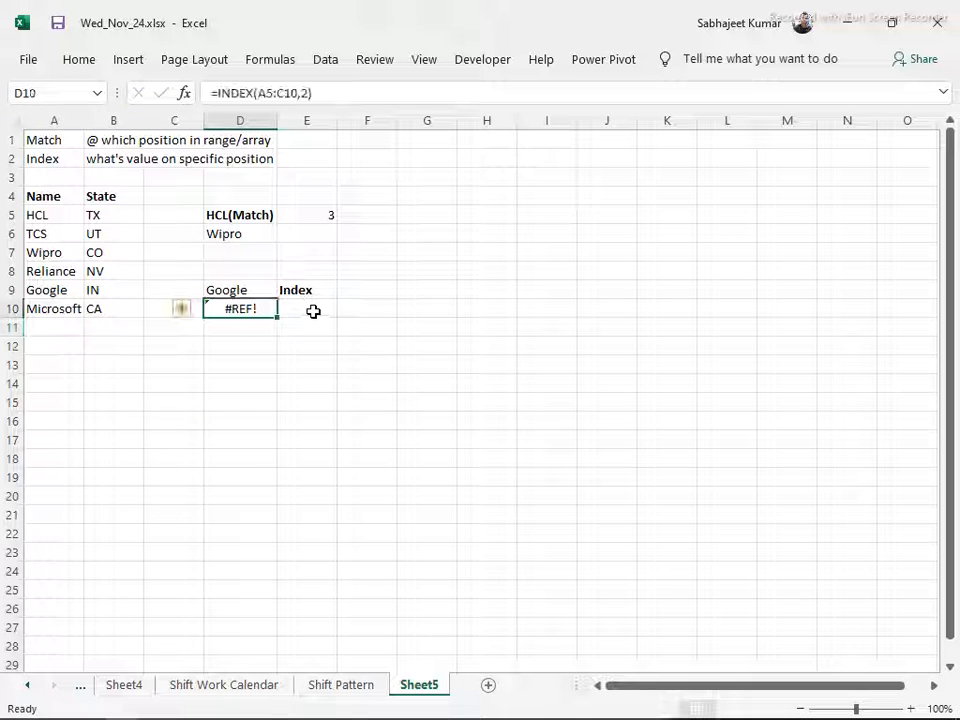
key(F2)
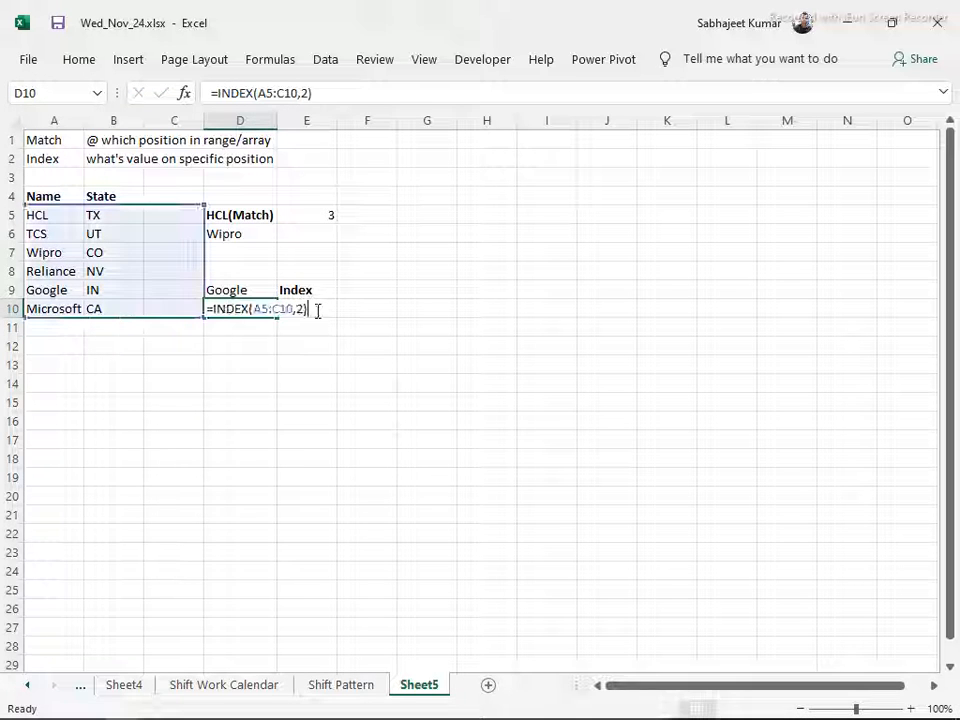
key(BackSpace)
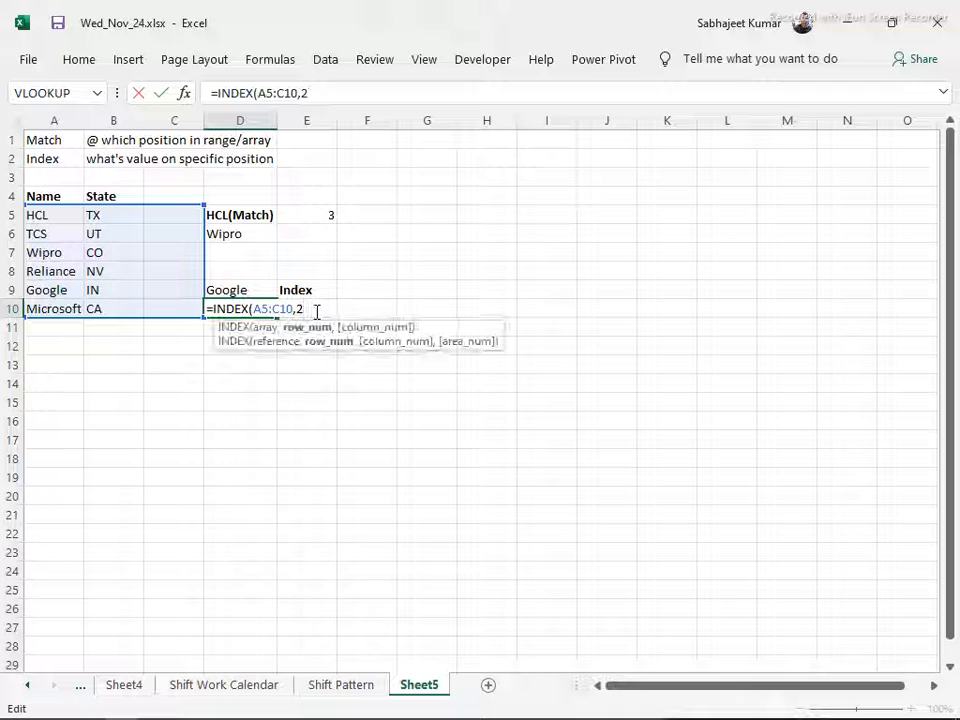
text(,2)
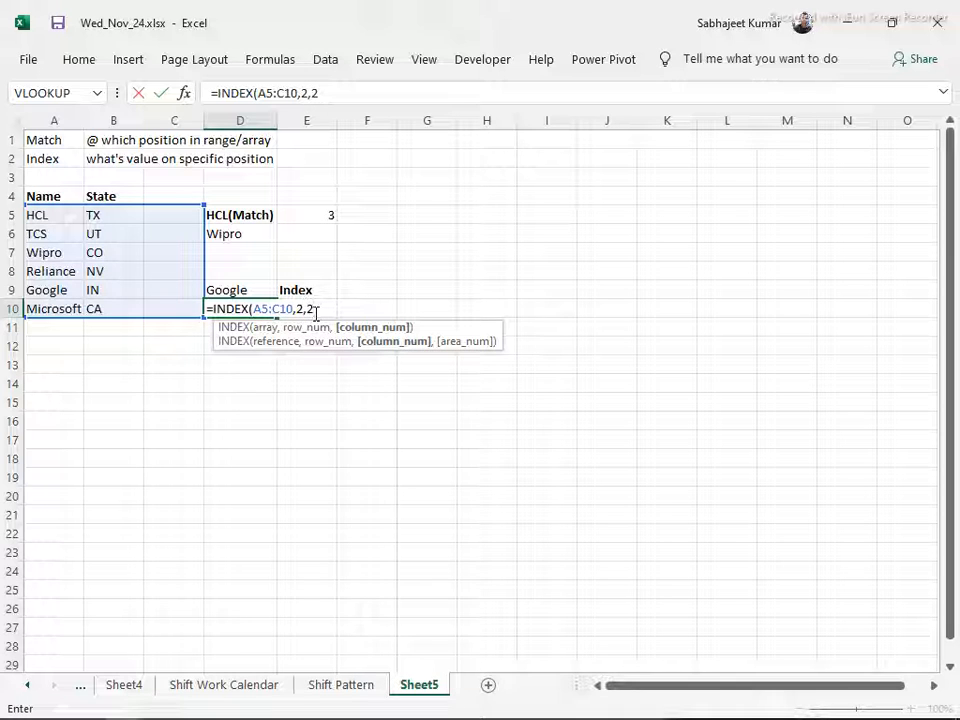
key(Return)
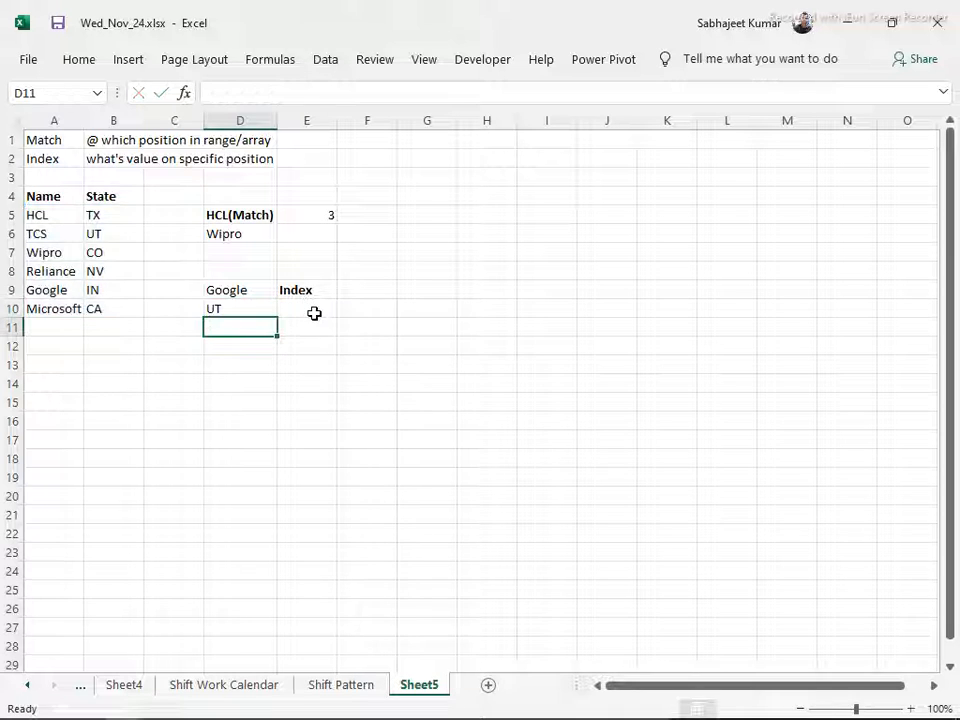
click(253, 311)
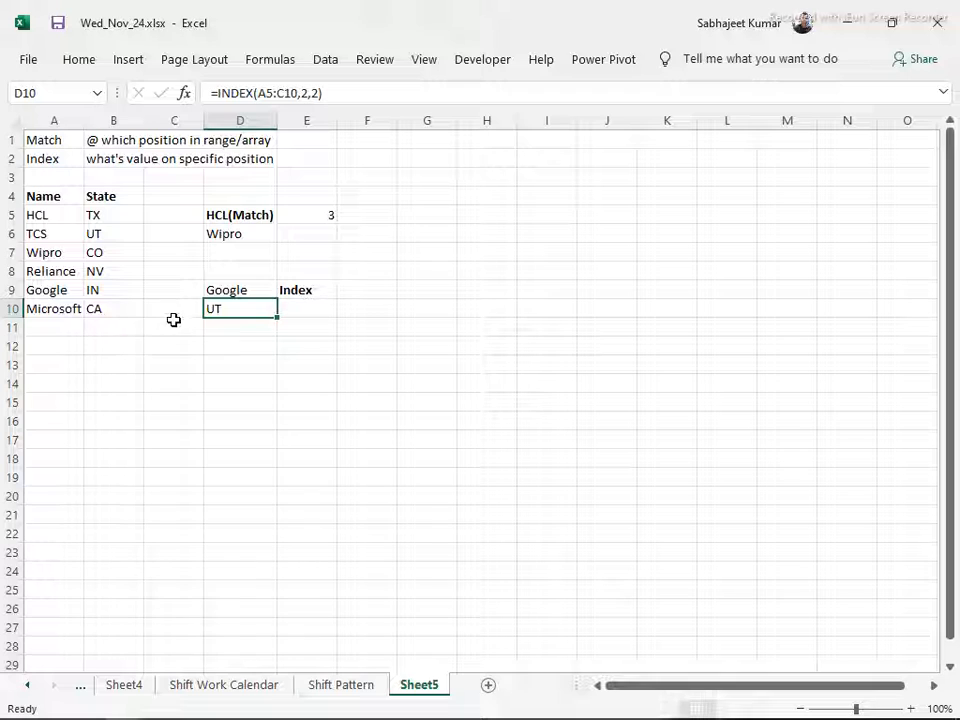
click(186, 366)
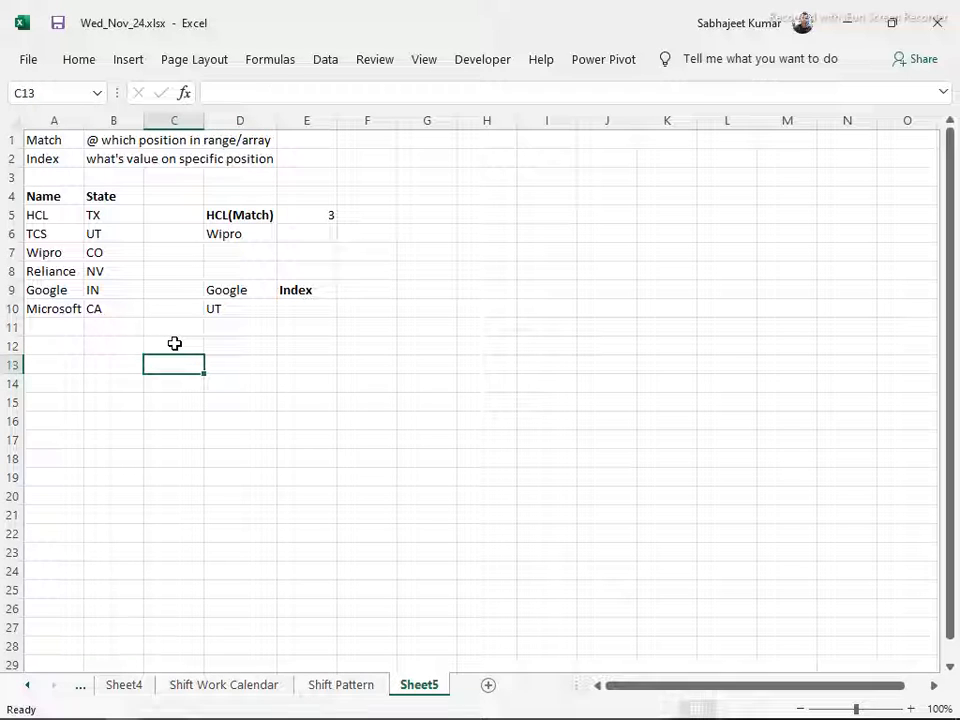
scroll(170, 430, down, 2)
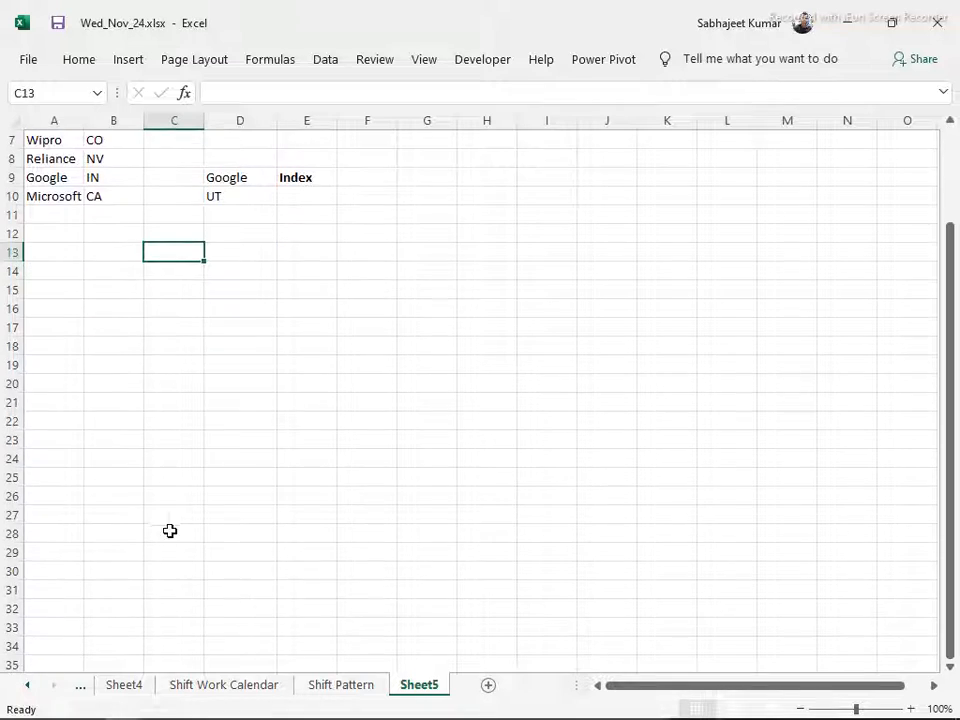
scroll(197, 430, up, 2)
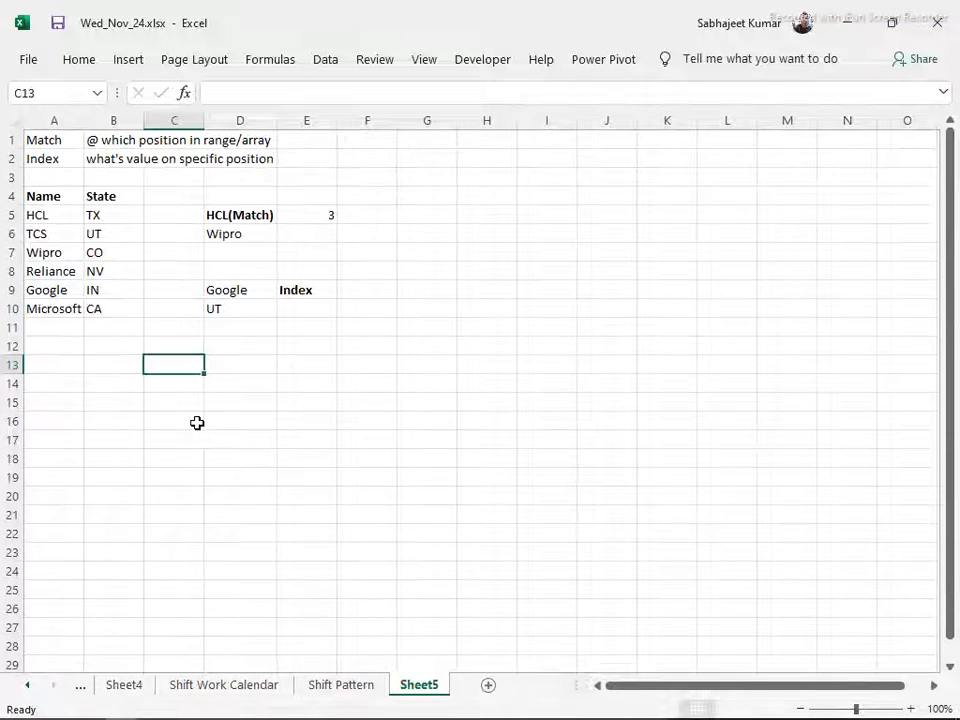
Go back through the workbook's worksheets to Sumproduct and select the empty cell A103 below the MAXIF example
click(338, 686)
click(255, 690)
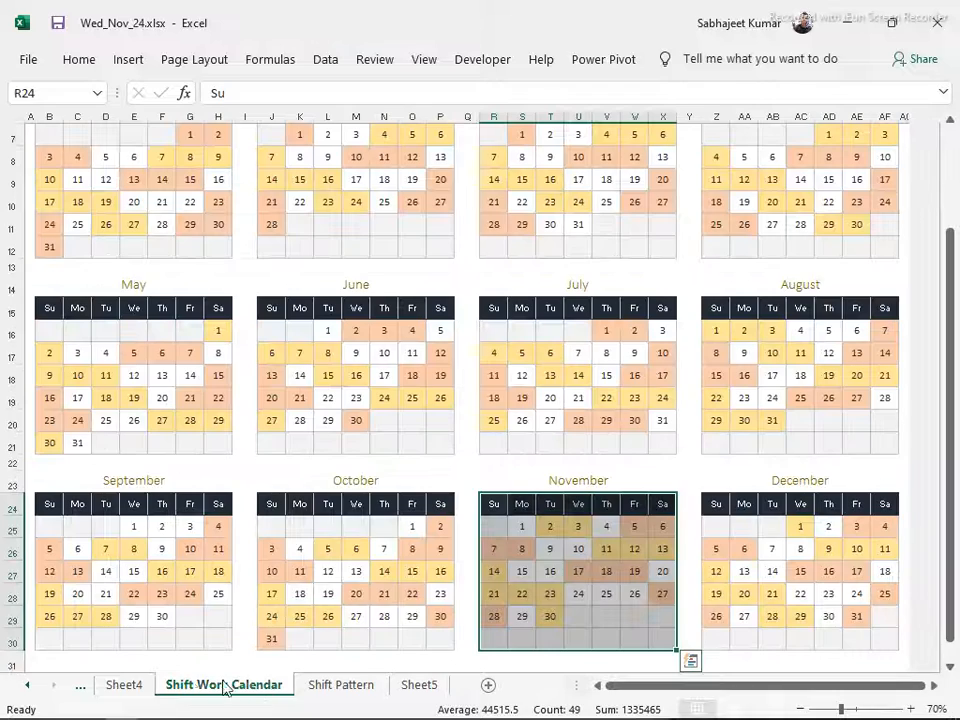
click(128, 688)
click(81, 688)
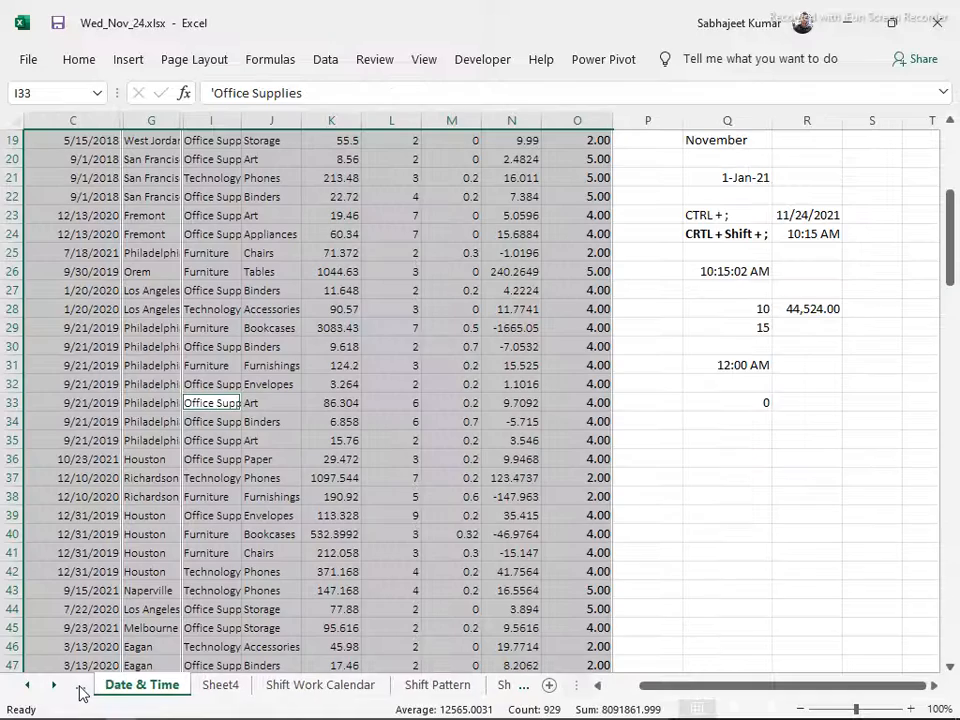
click(79, 690)
click(79, 690)
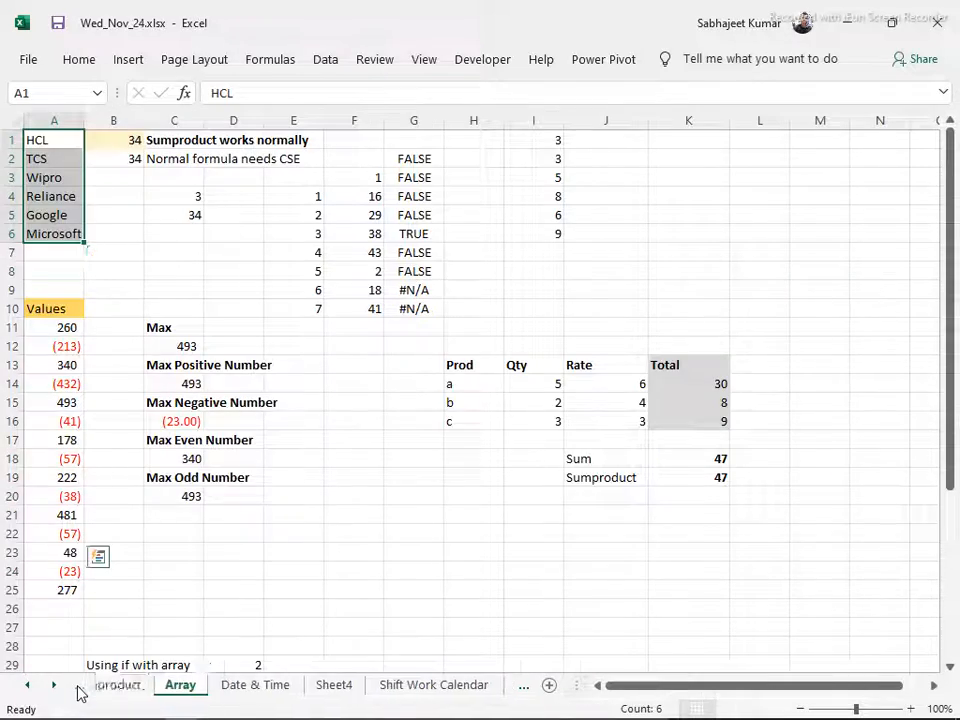
click(70, 586)
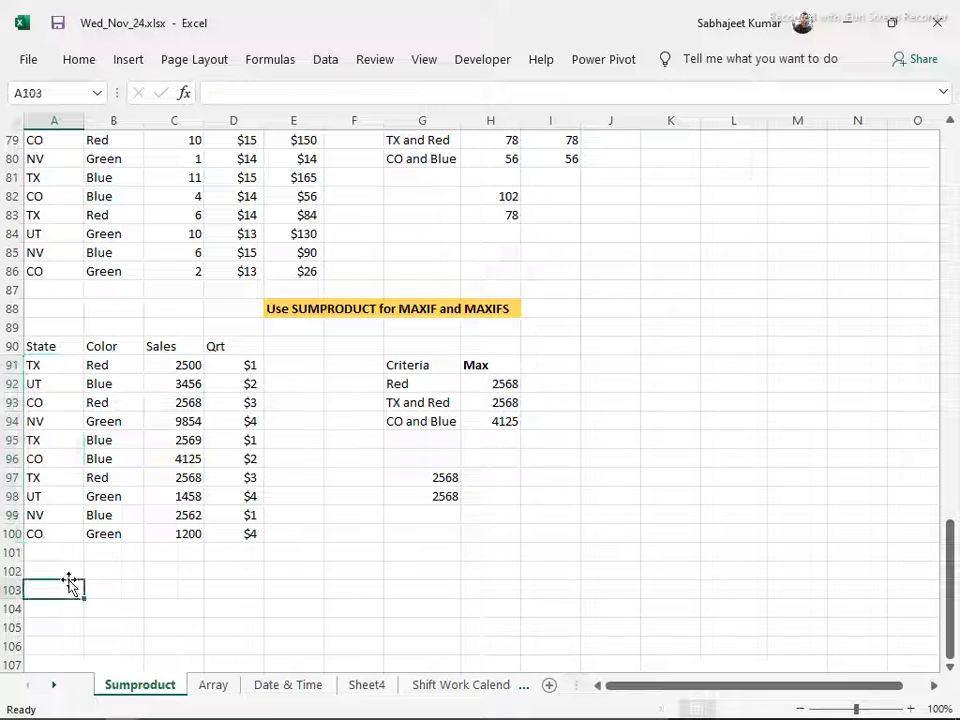
Switch to Contents.docx in Word and review the Module 7 LOOKUP, VLOOKUP and HLOOKUP topics, highlighting the section
key(alt+Tab)
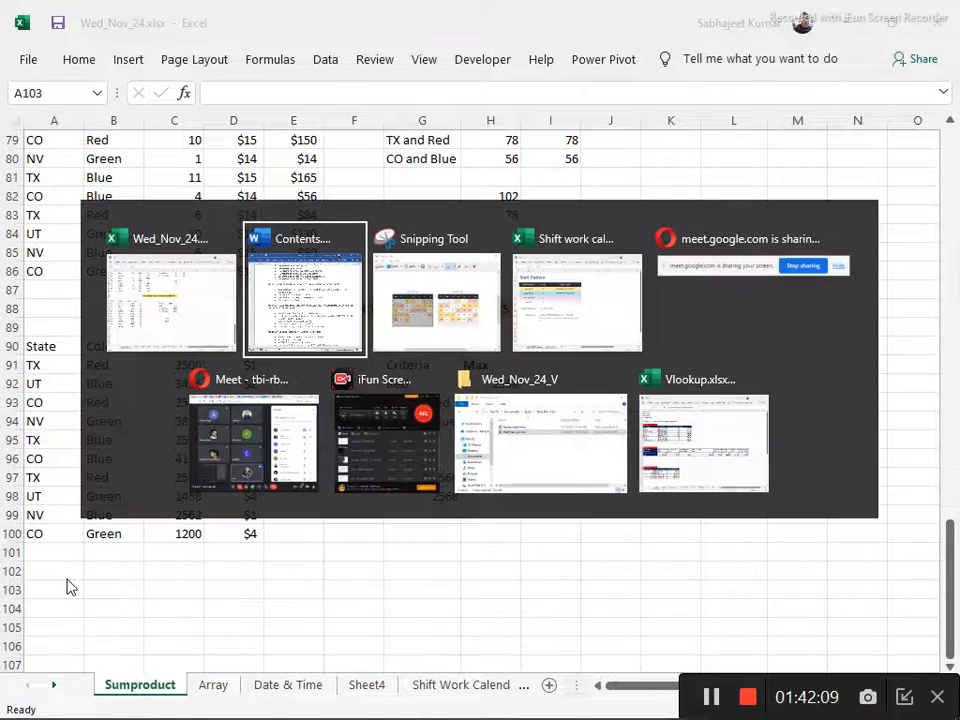
scroll(456, 531, down, 5)
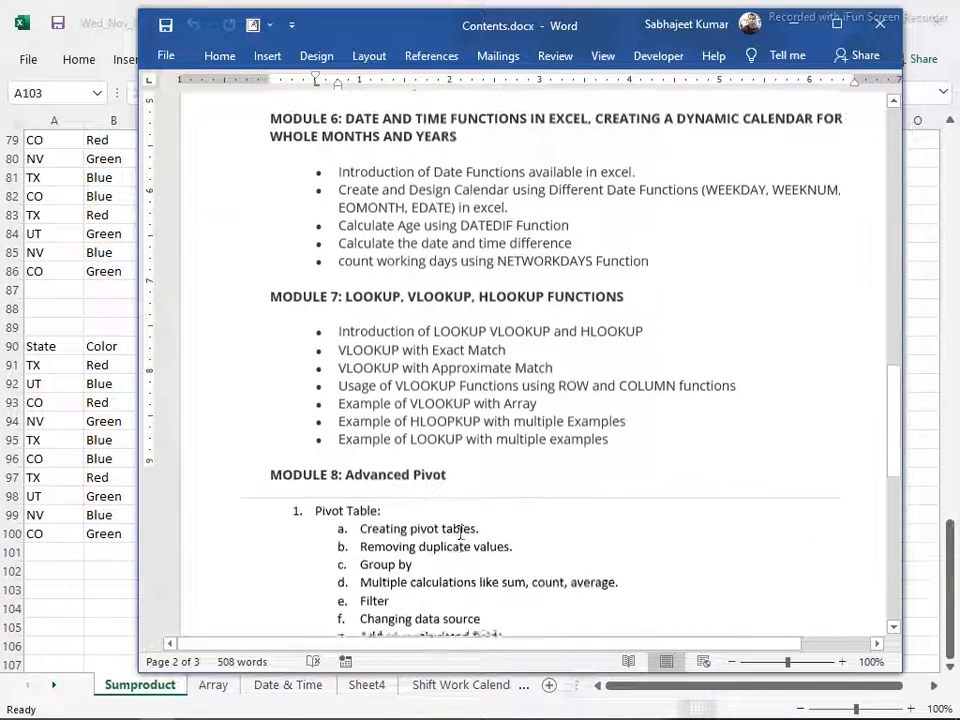
drag(628, 418, 223, 318)
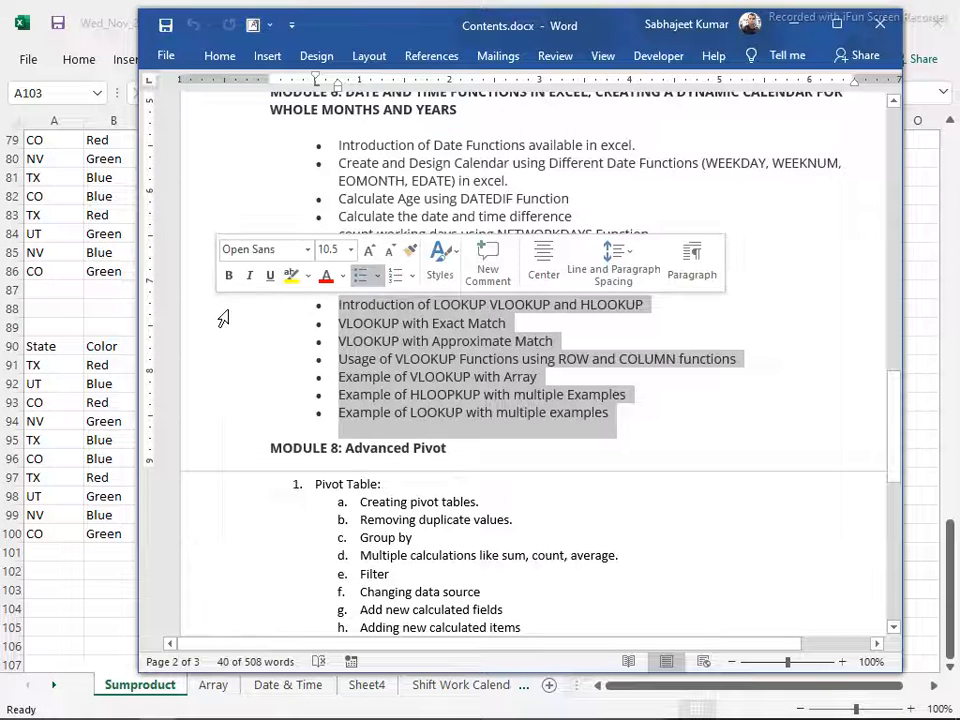
click(673, 437)
drag(642, 425, 214, 311)
drag(664, 436, 242, 296)
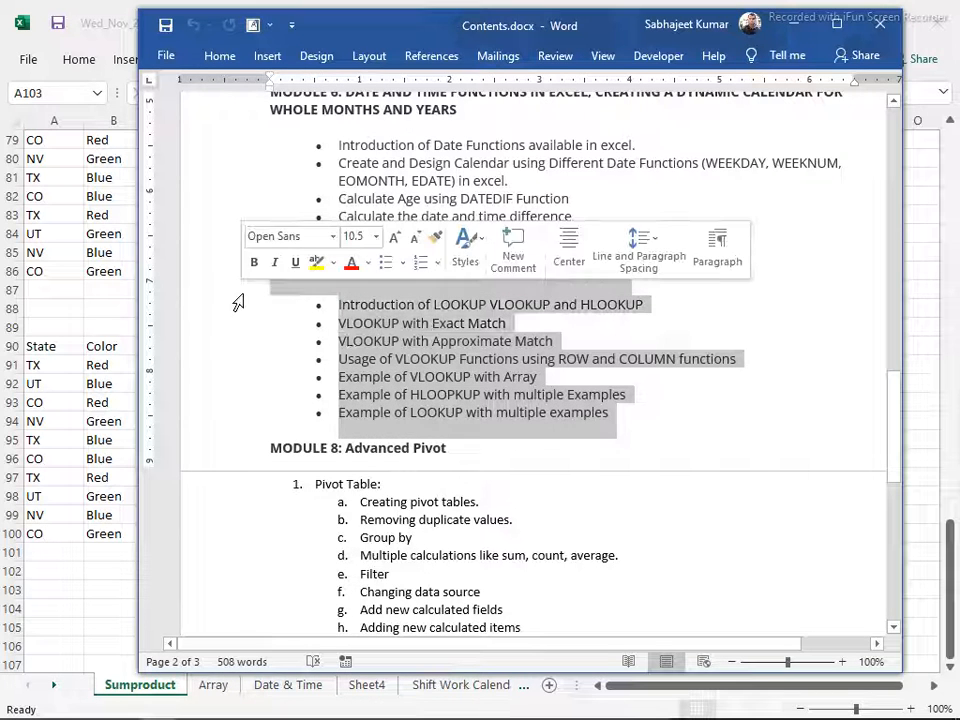
click(670, 435)
drag(670, 435, 199, 270)
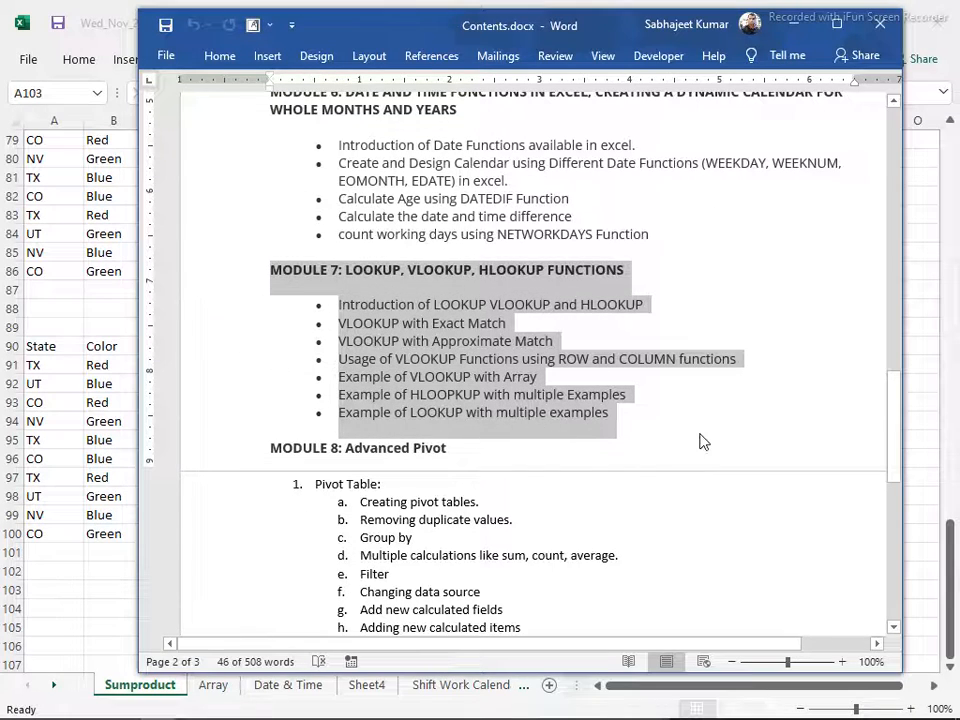
click(704, 436)
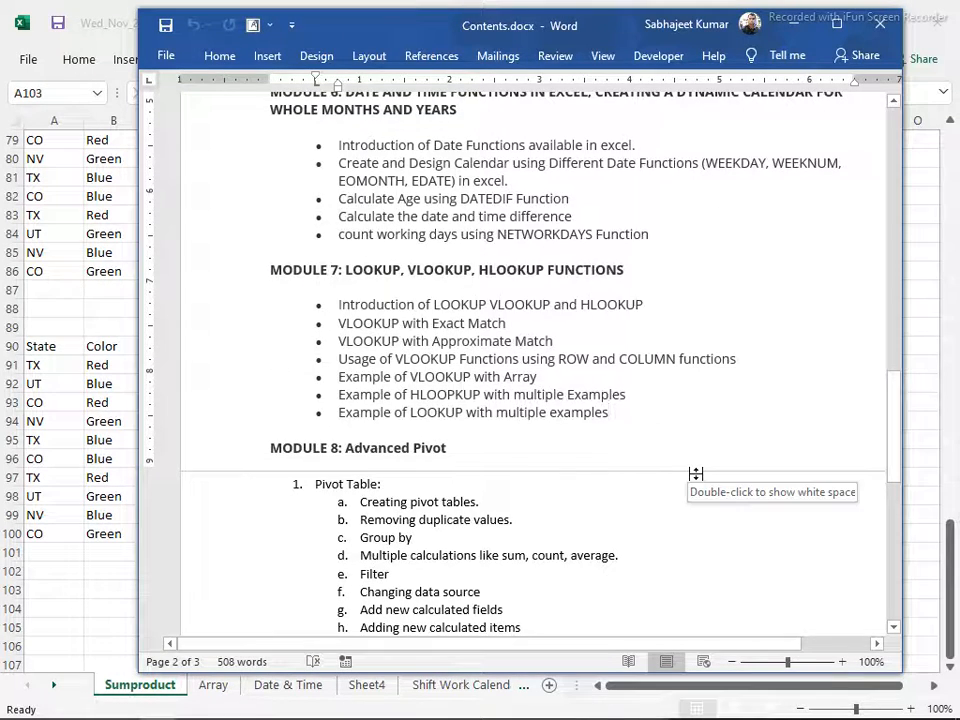
Review Module 4 in the contents document and highlight its SUMPRODUCT topics through MAXIF and MAXIFS
scroll(694, 472, up, 6)
scroll(697, 474, up, 2)
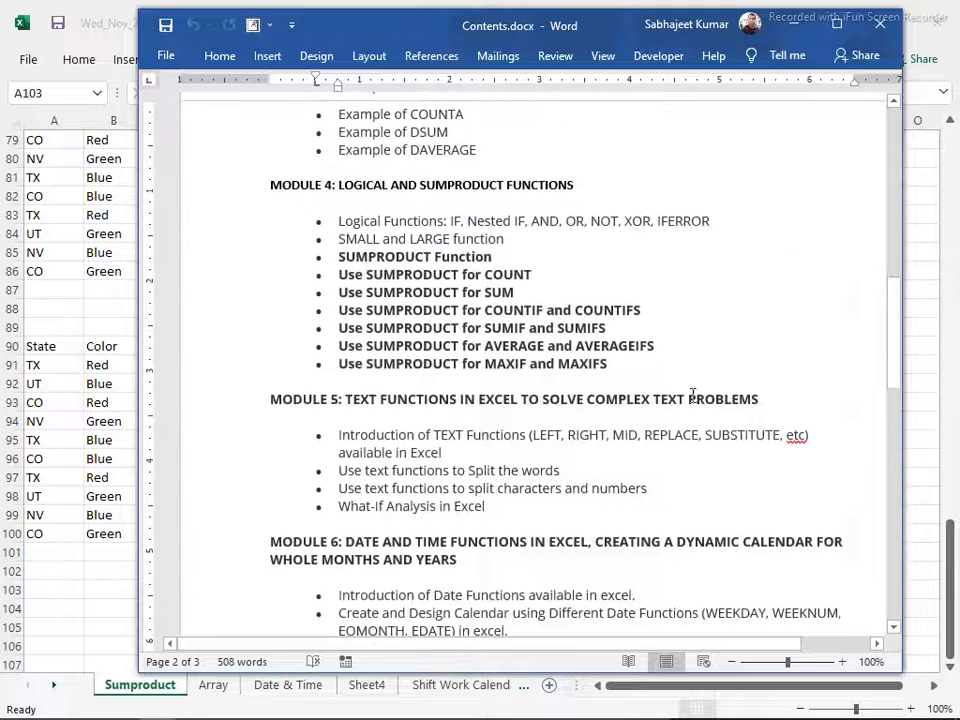
drag(636, 377, 229, 267)
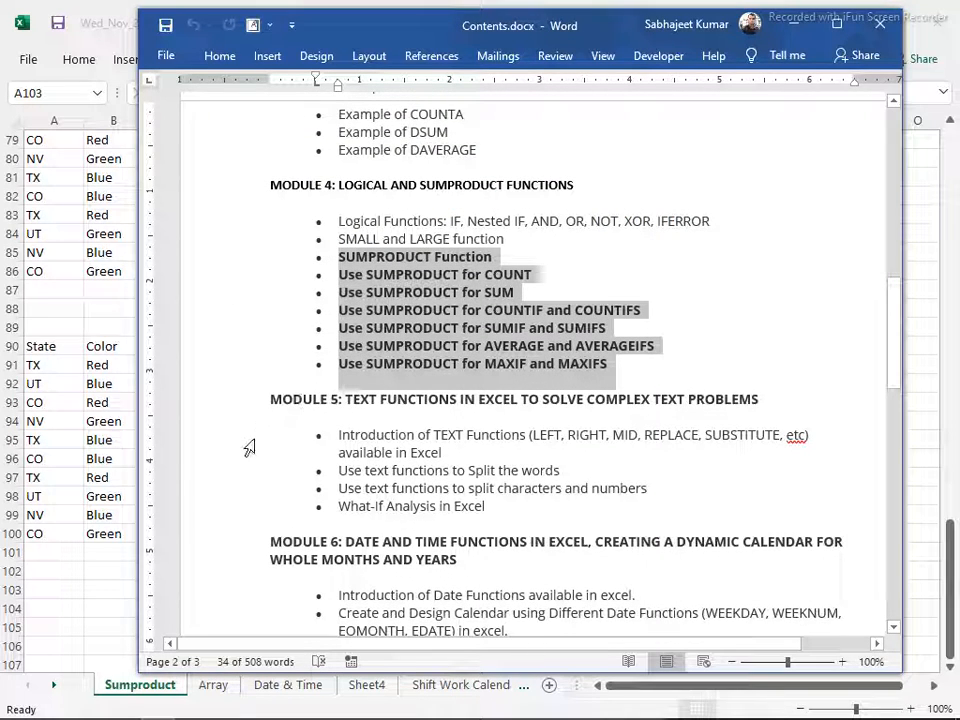
Return to the Excel workbook, select the headers A90:D90 of the MAXIF table, and look over the Sumproduct sheet's examples
click(56, 590)
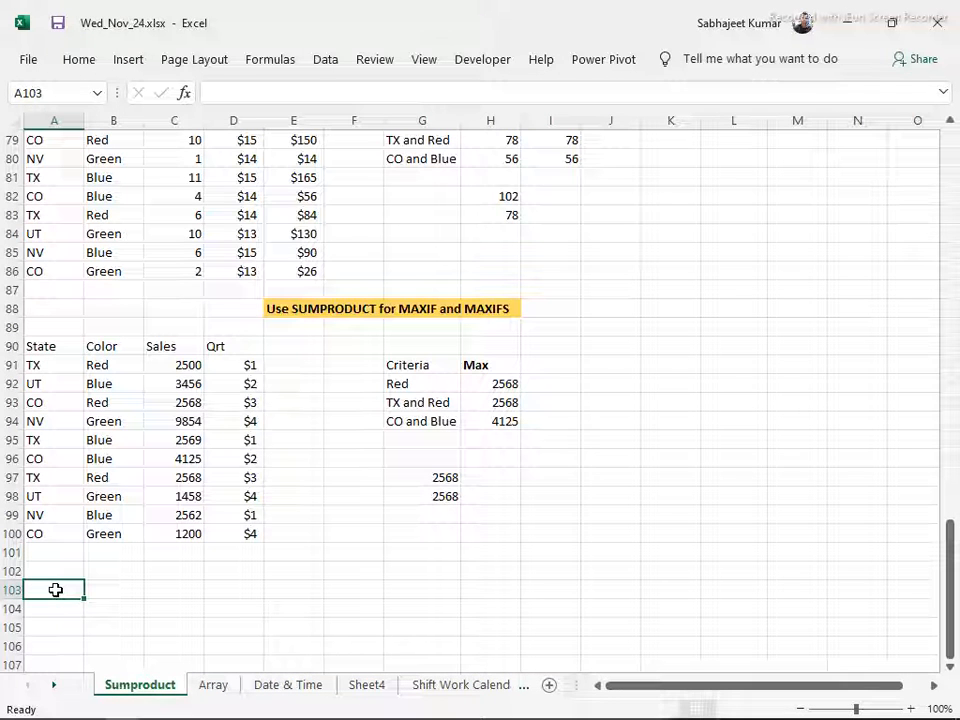
click(62, 346)
drag(240, 347, 39, 345)
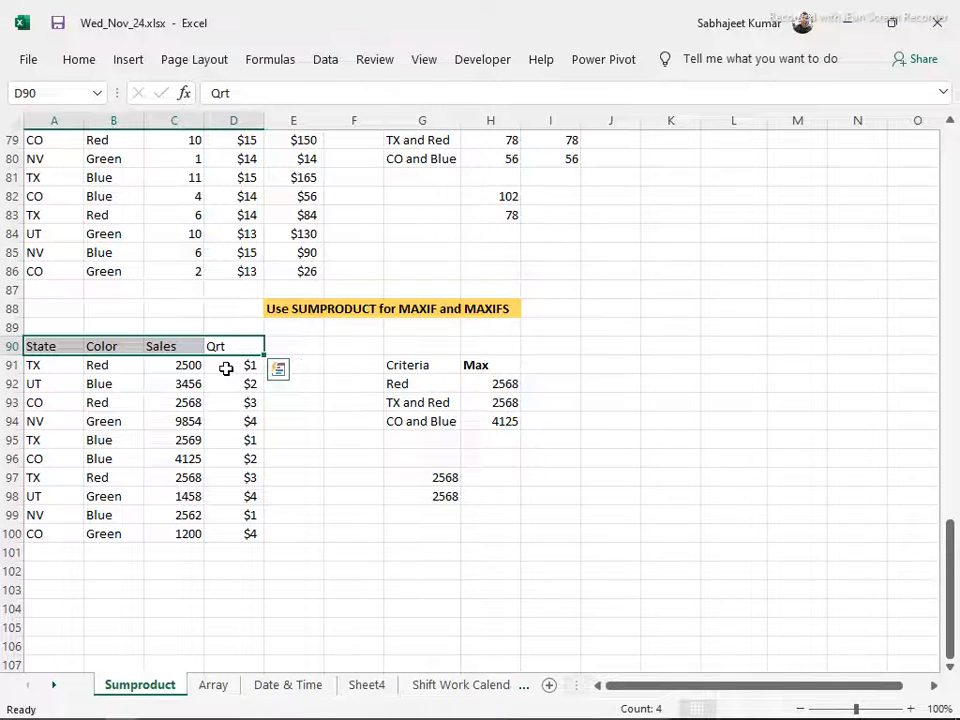
scroll(225, 369, up, 10)
scroll(226, 368, up, 16)
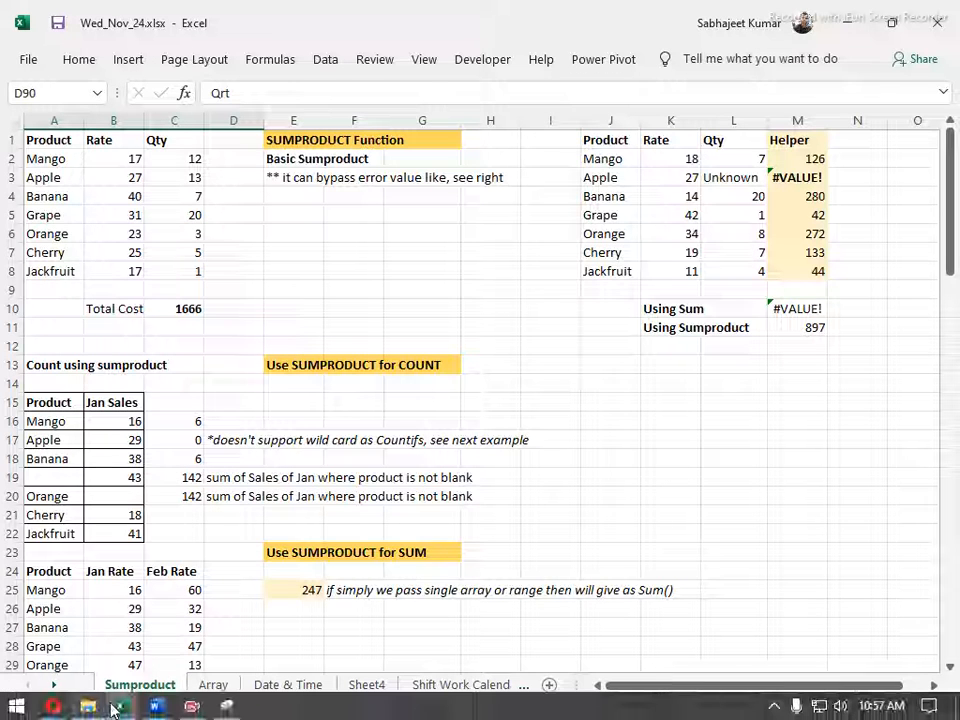
Switch to the Google Meet call in Opera
mouse_move(50, 708)
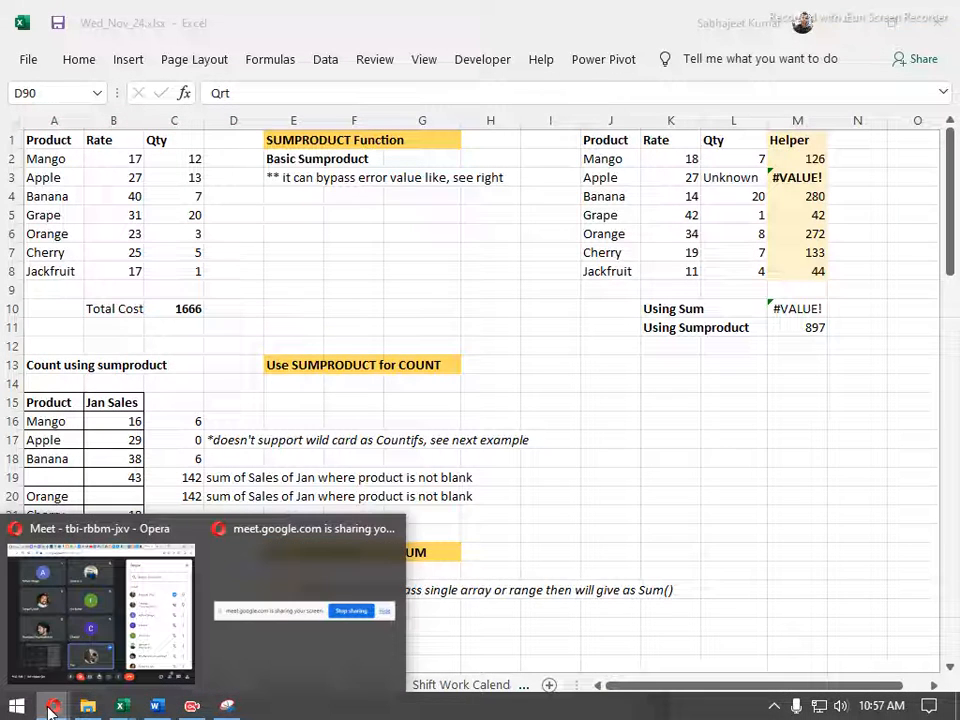
click(47, 625)
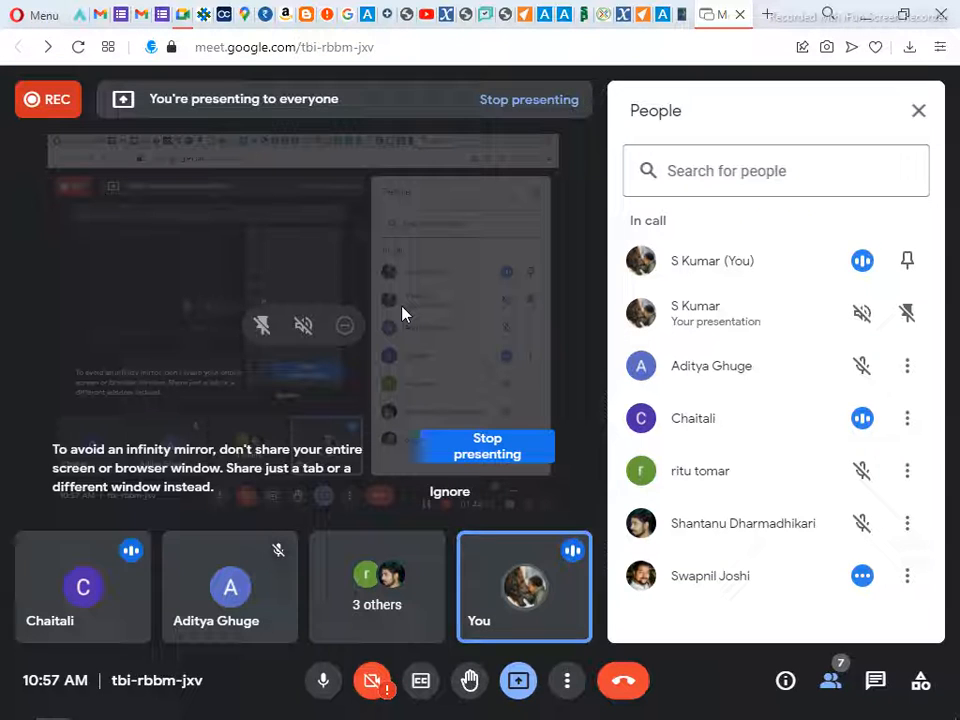
Stop presenting the screen and leave the Google Meet call
click(483, 452)
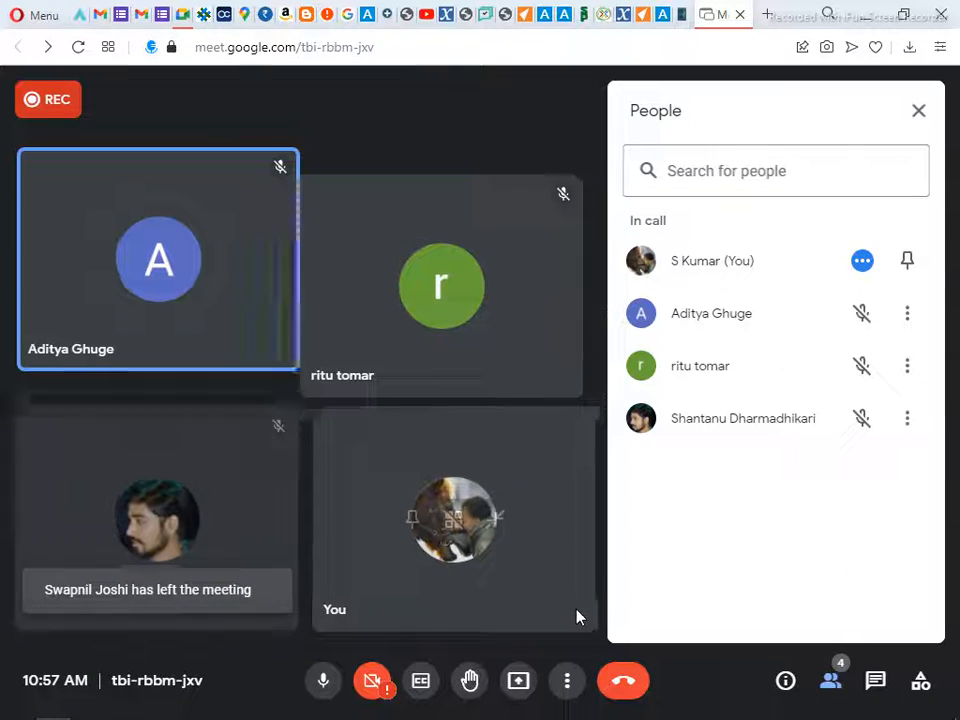
click(620, 684)
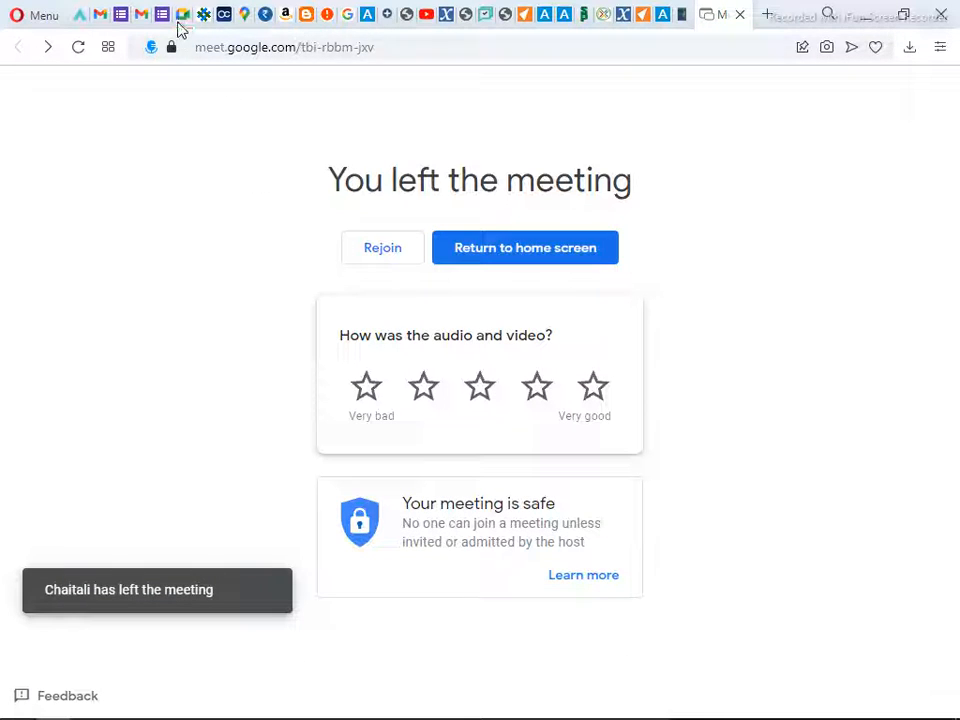
Go to the Excel Class email thread in Gmail and remove the Wed_Nov_24.xlsx and Vlookup.xlsx attachments from the reply draft
click(136, 22)
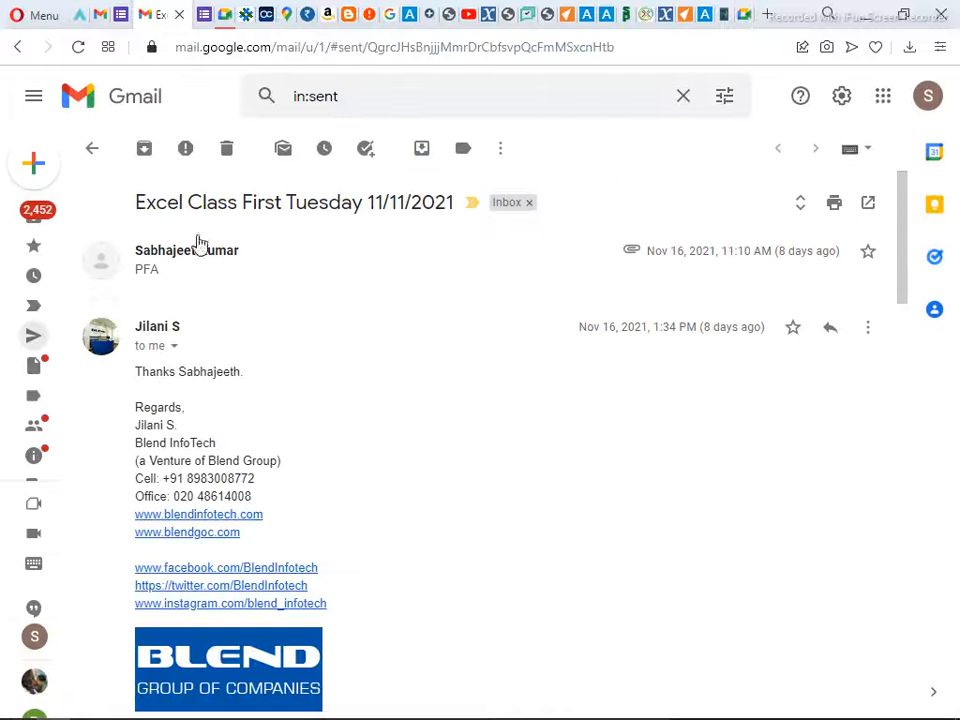
scroll(262, 435, down, 15)
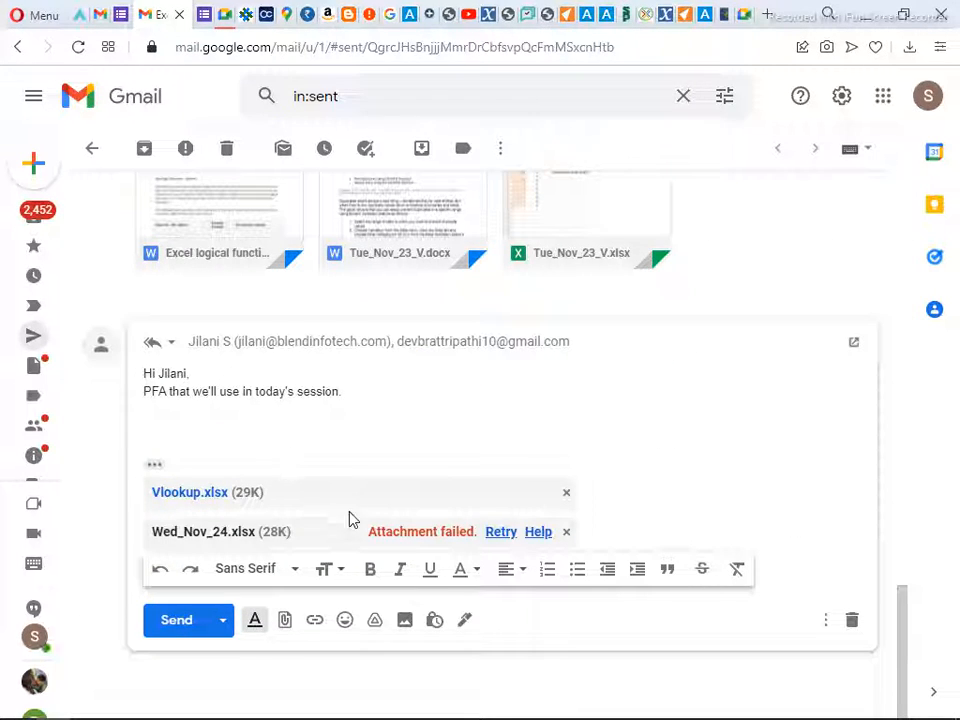
click(565, 538)
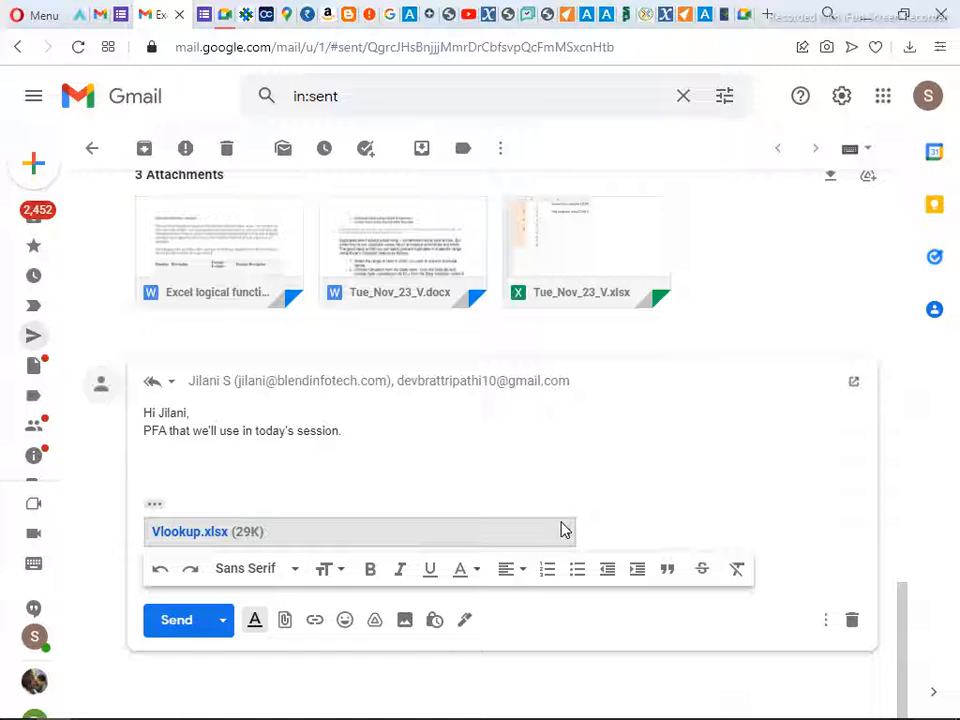
click(565, 538)
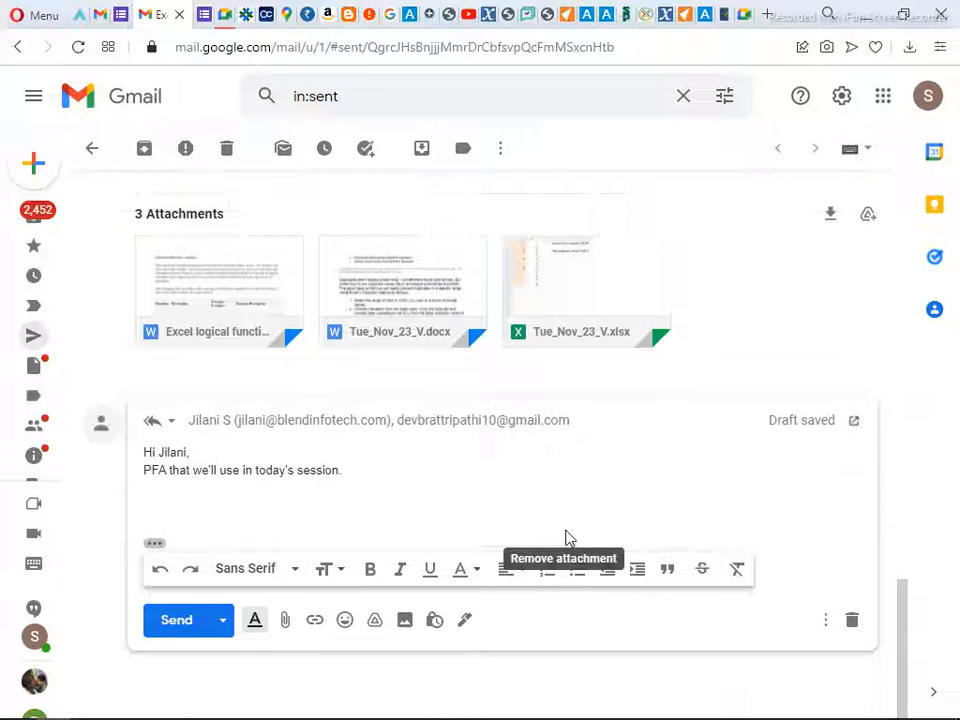
key(alt+Tab)
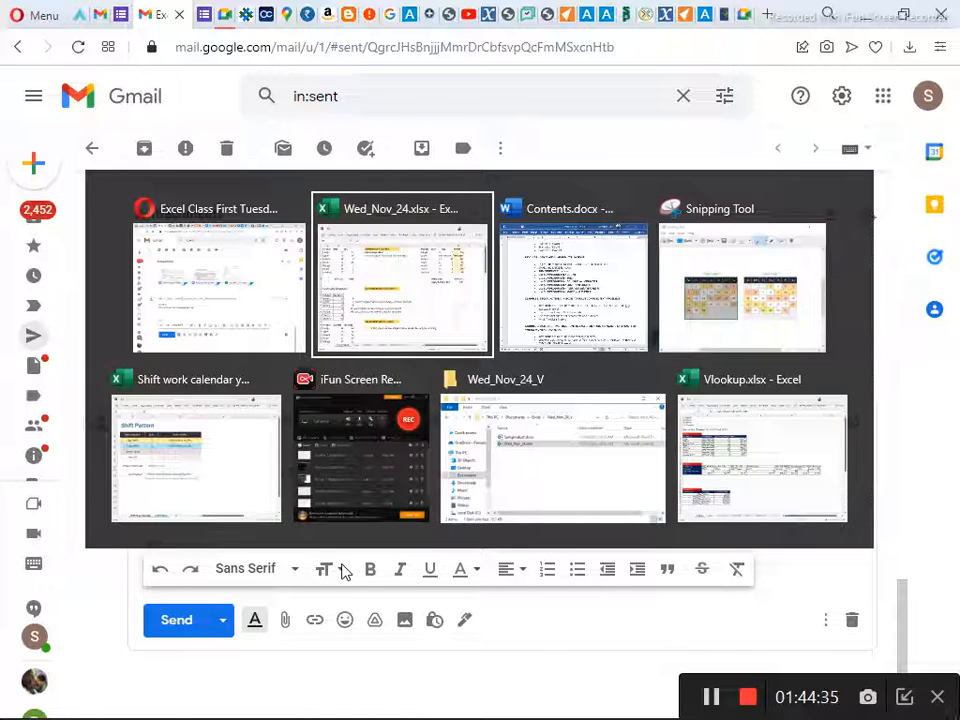